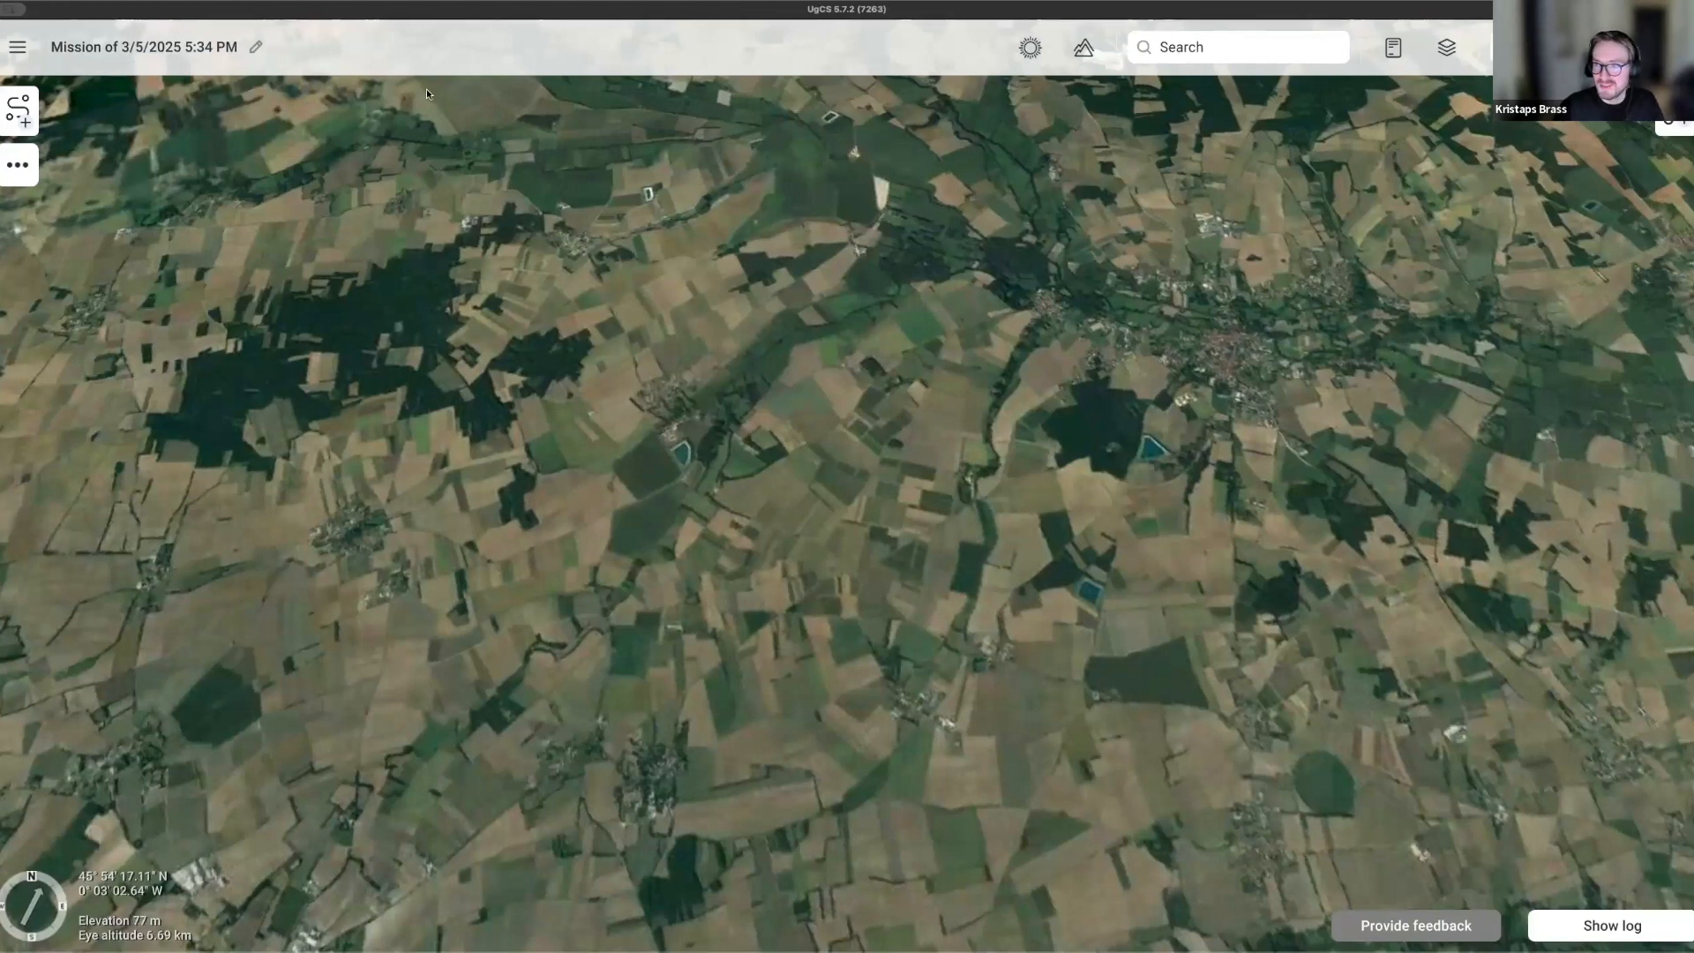
Open the saved missions list from the main menu, then close it without loading a mission.
{"action": "left_click", "coordinate": [10, 52]}
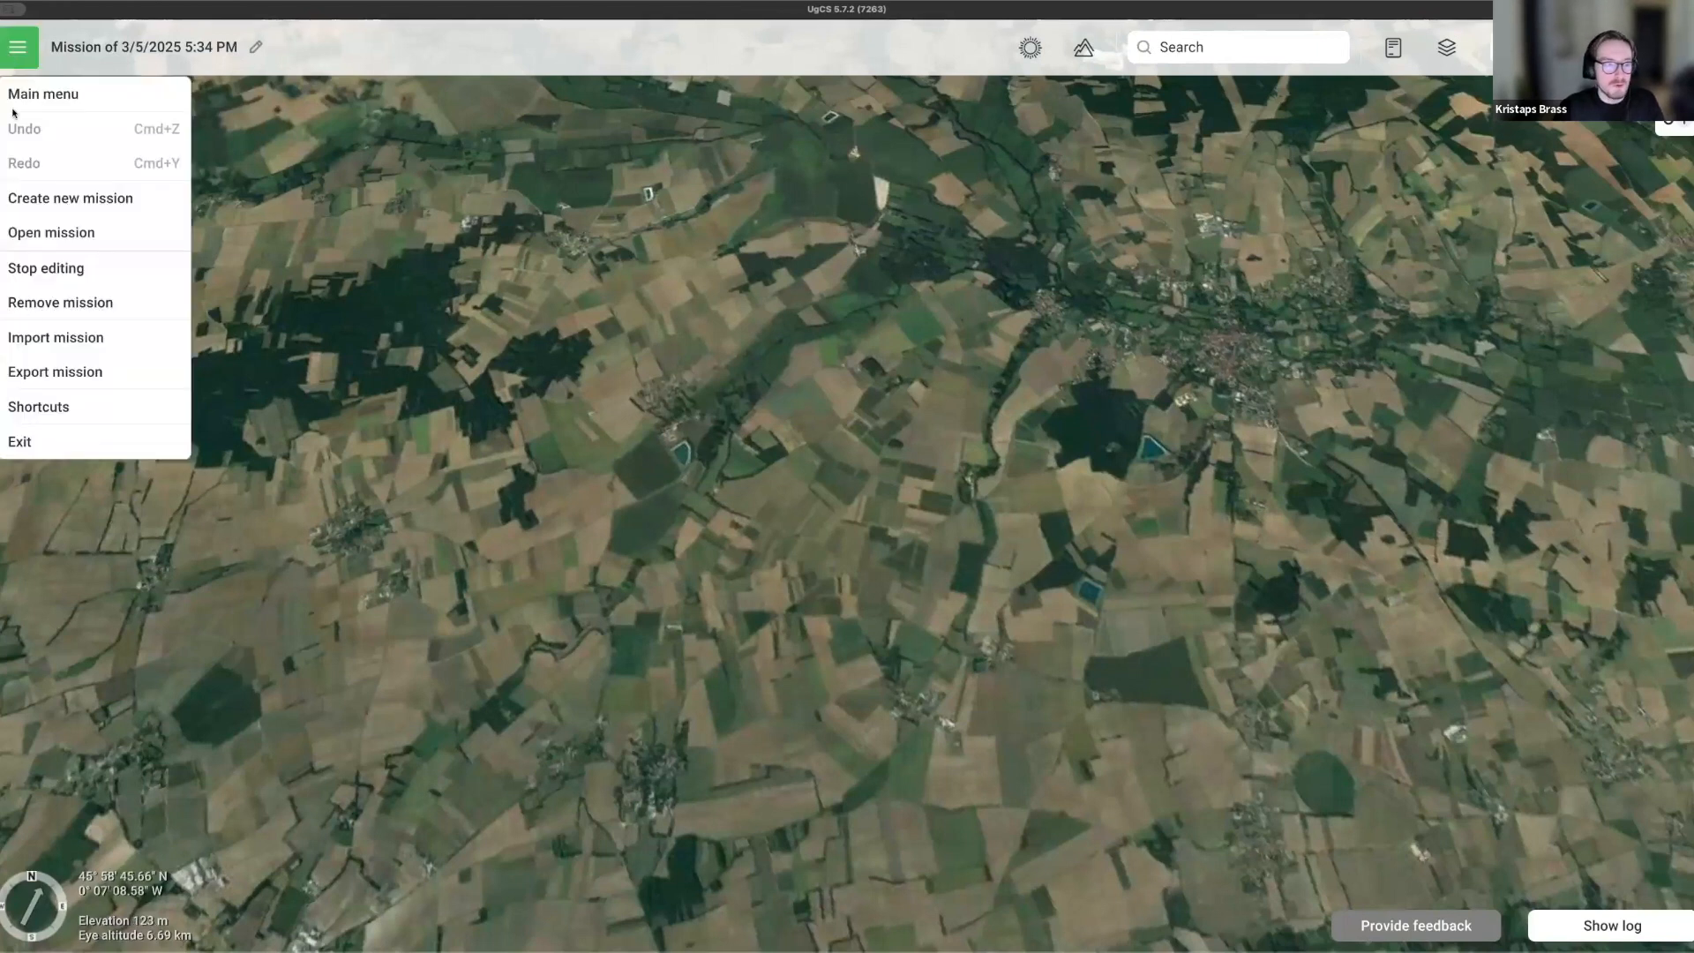
{"action": "left_click", "coordinate": [48, 234]}
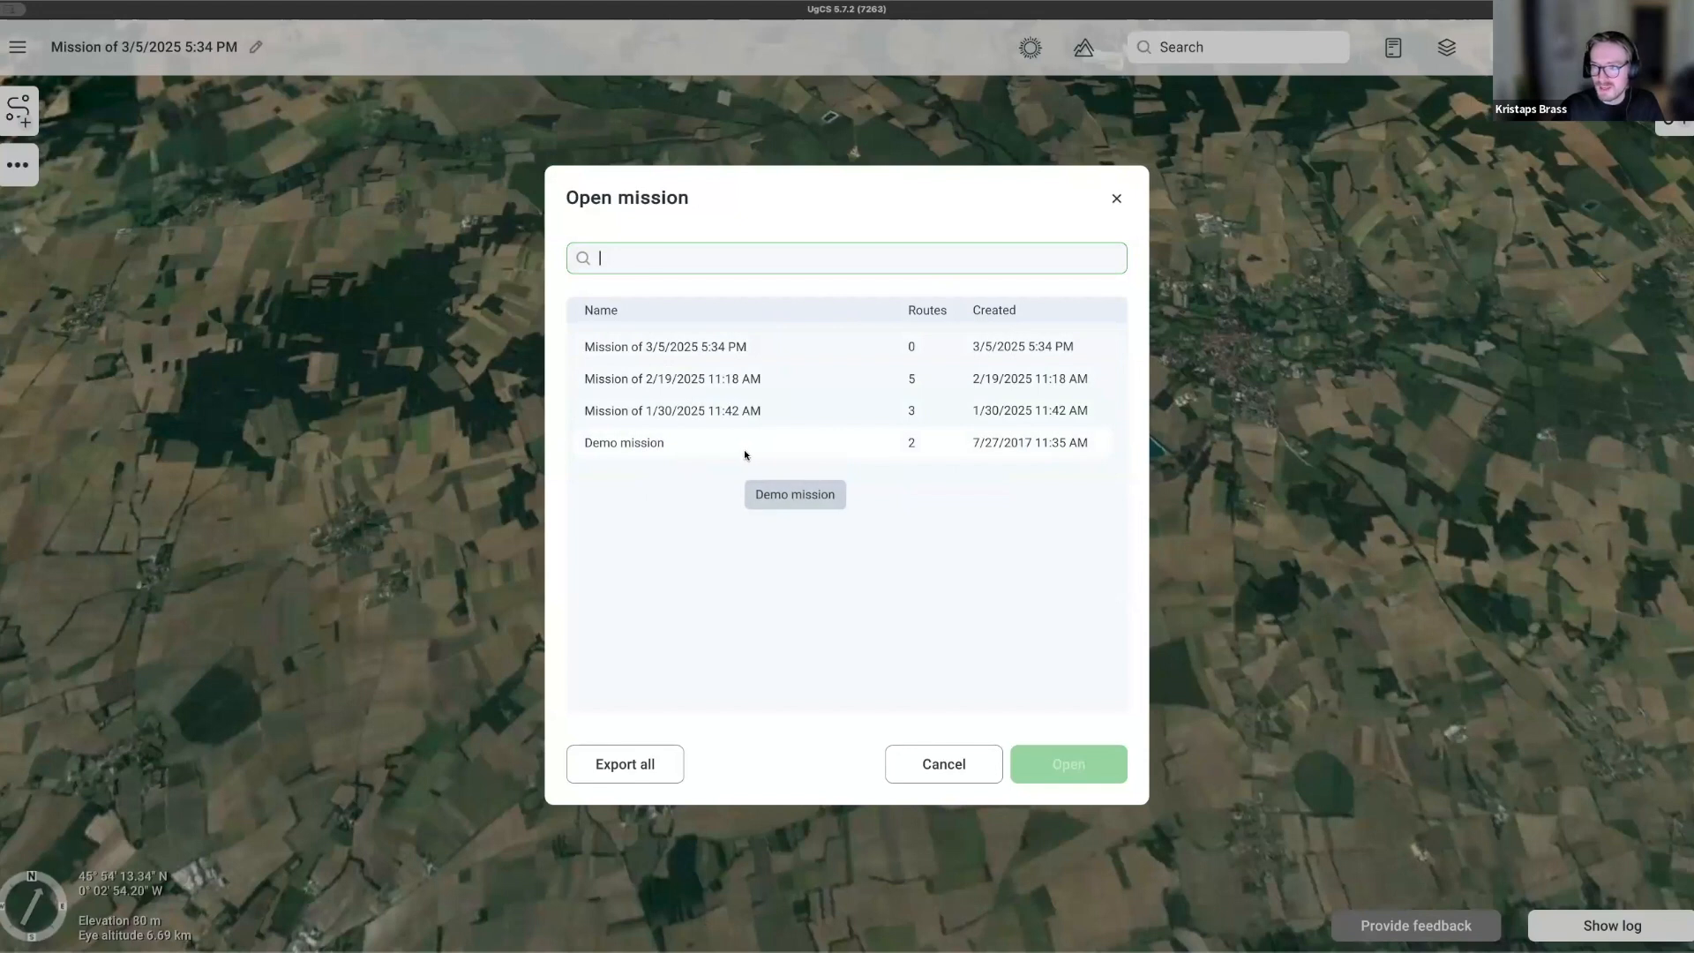
{"action": "left_click", "coordinate": [1117, 200]}
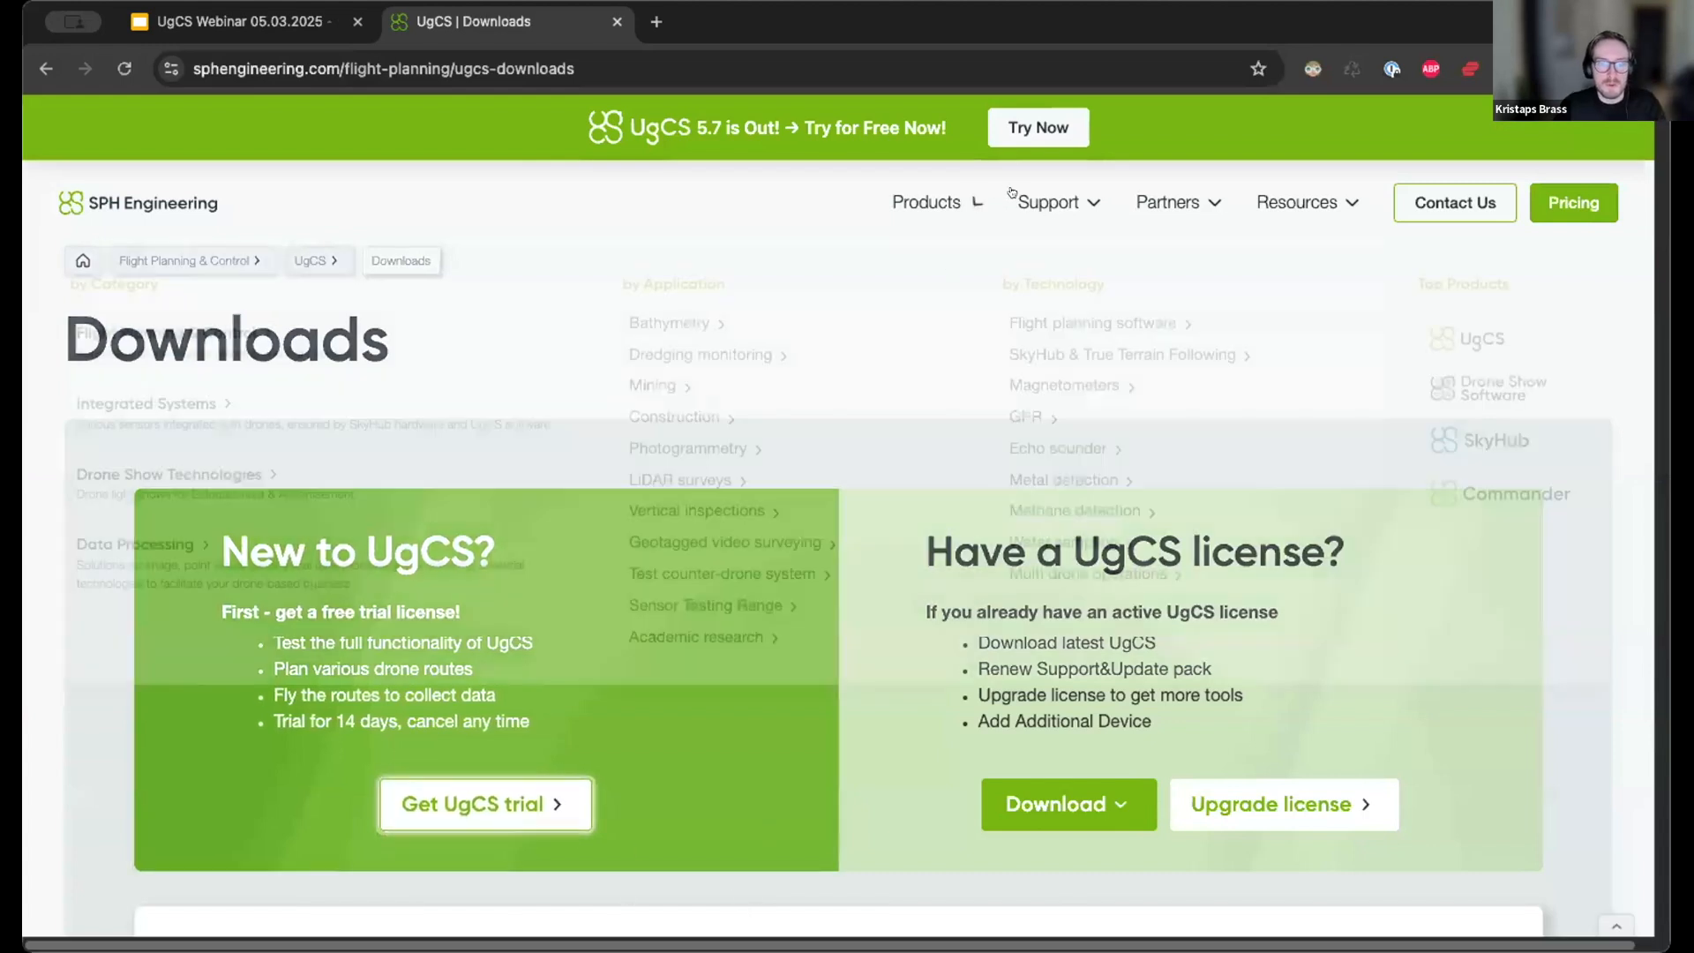
Scroll the Downloads page past the UgCS desktop downloads to the UgCS for DJI v.2.39 section.
{"action": "mouse_move", "coordinate": [1023, 201]}
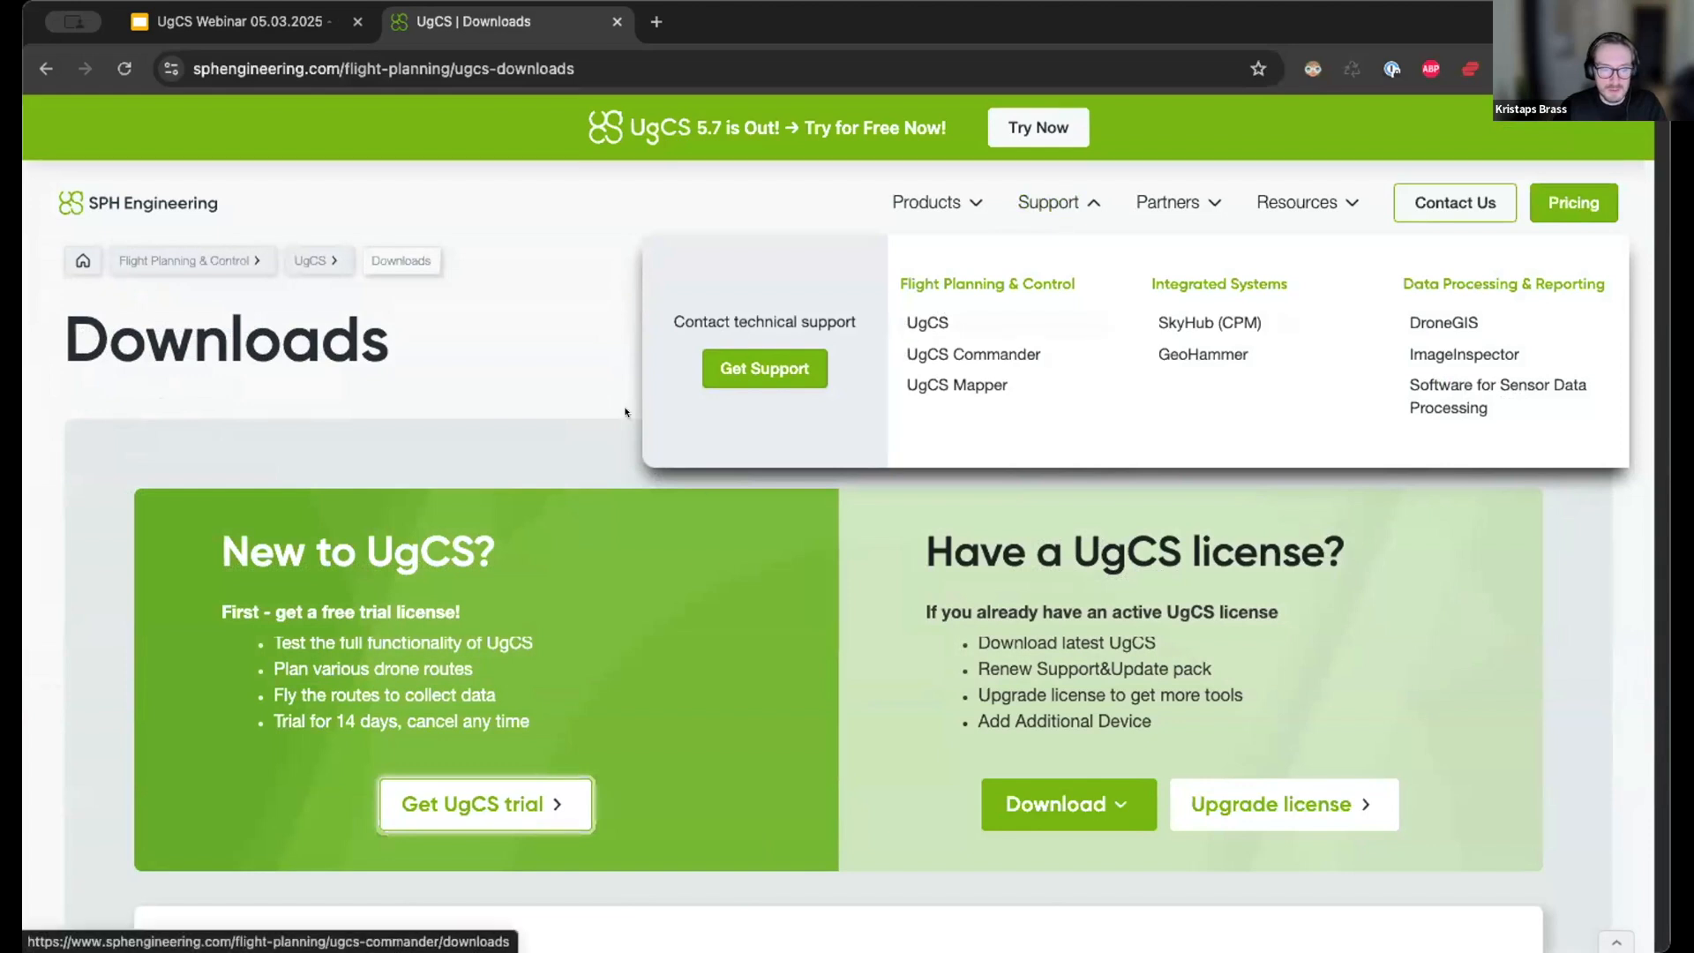
{"action": "scroll", "coordinate": [730, 389], "scroll_direction": "down", "scroll_amount": 5}
{"action": "scroll", "coordinate": [729, 394], "scroll_direction": "up", "scroll_amount": 2}
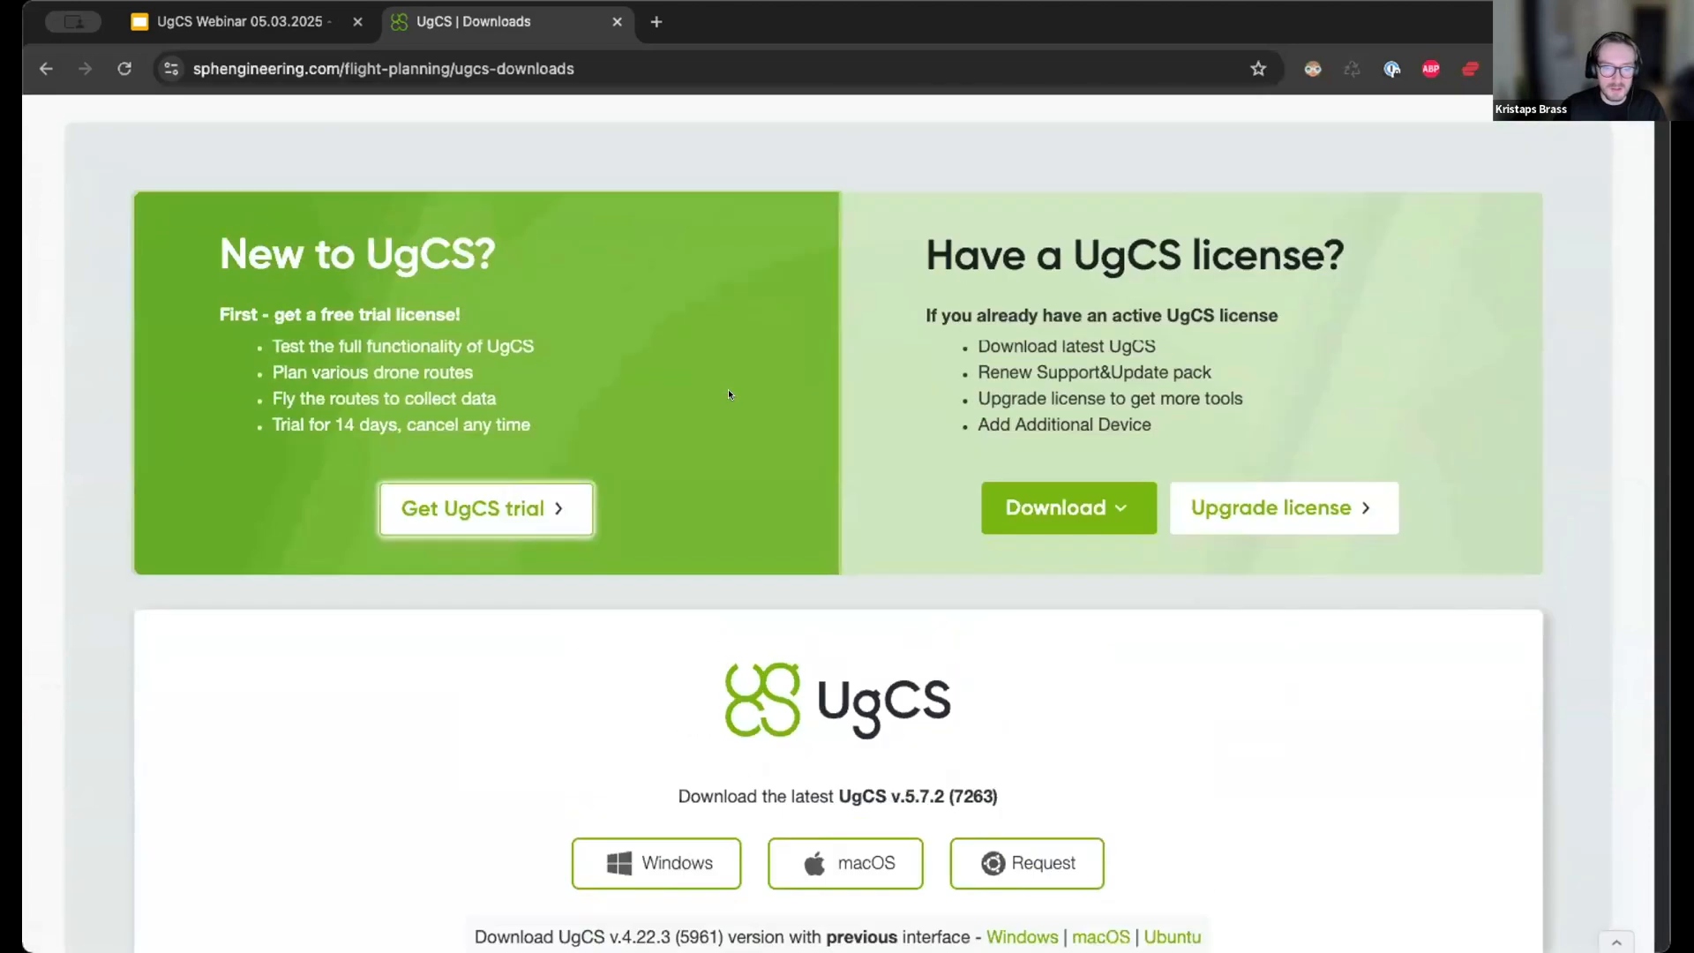
{"action": "scroll", "coordinate": [728, 393], "scroll_direction": "down", "scroll_amount": 4}
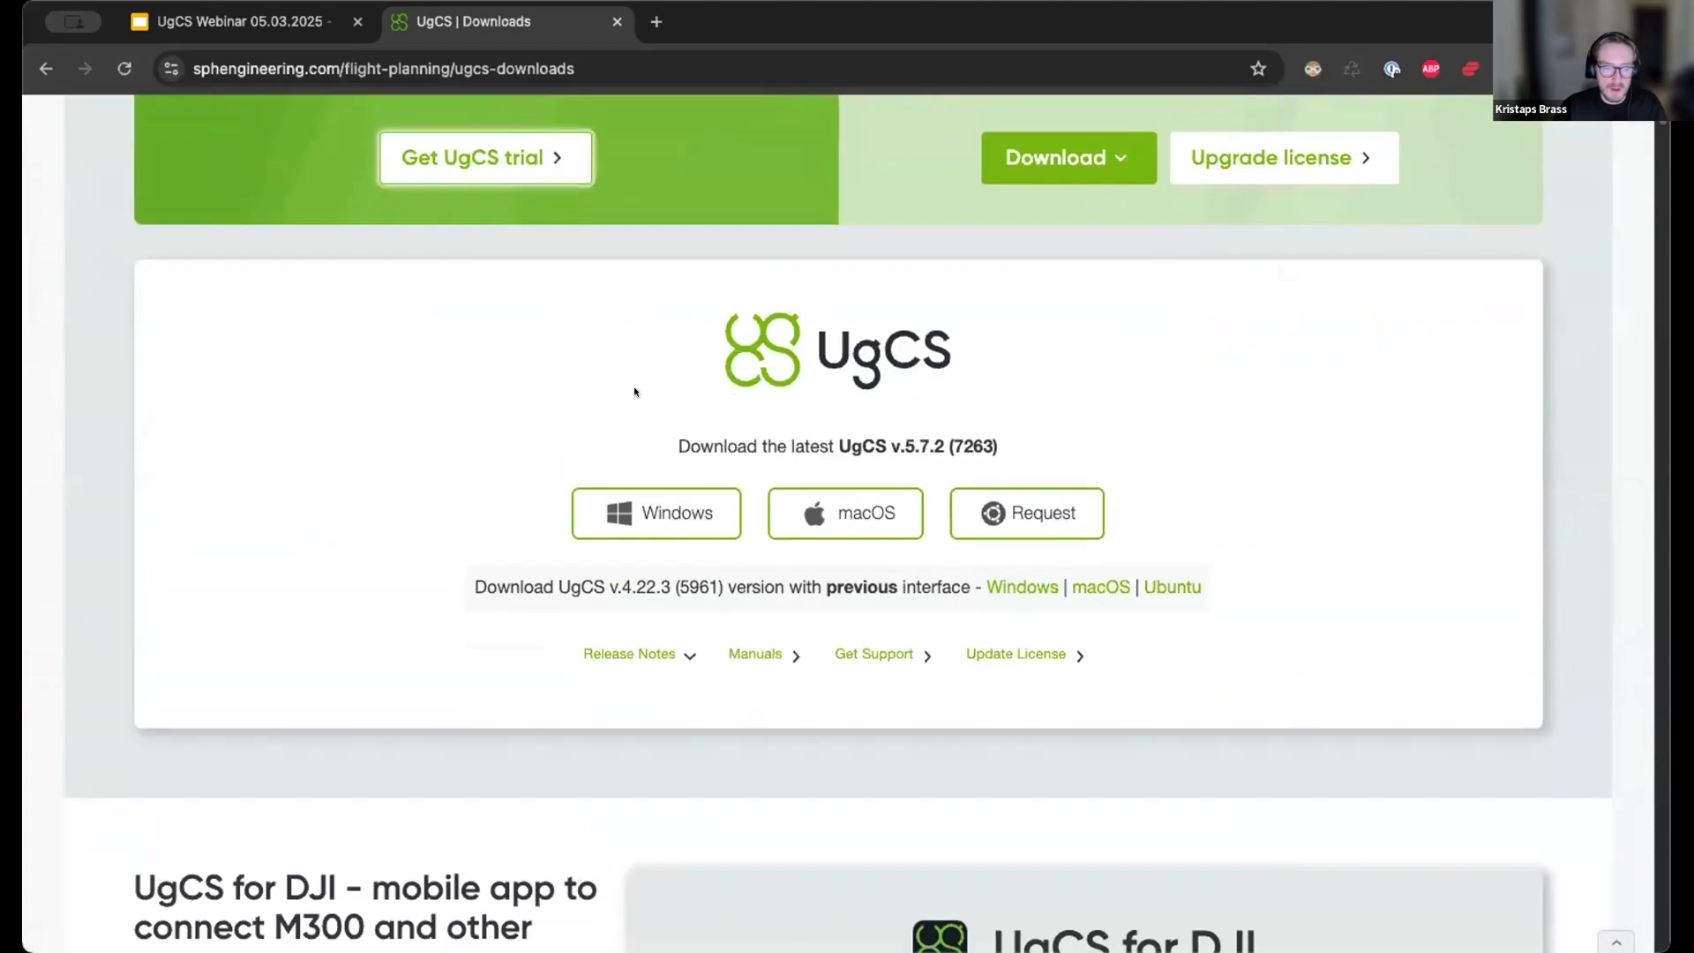
{"action": "scroll", "coordinate": [833, 512], "scroll_direction": "down", "scroll_amount": 5}
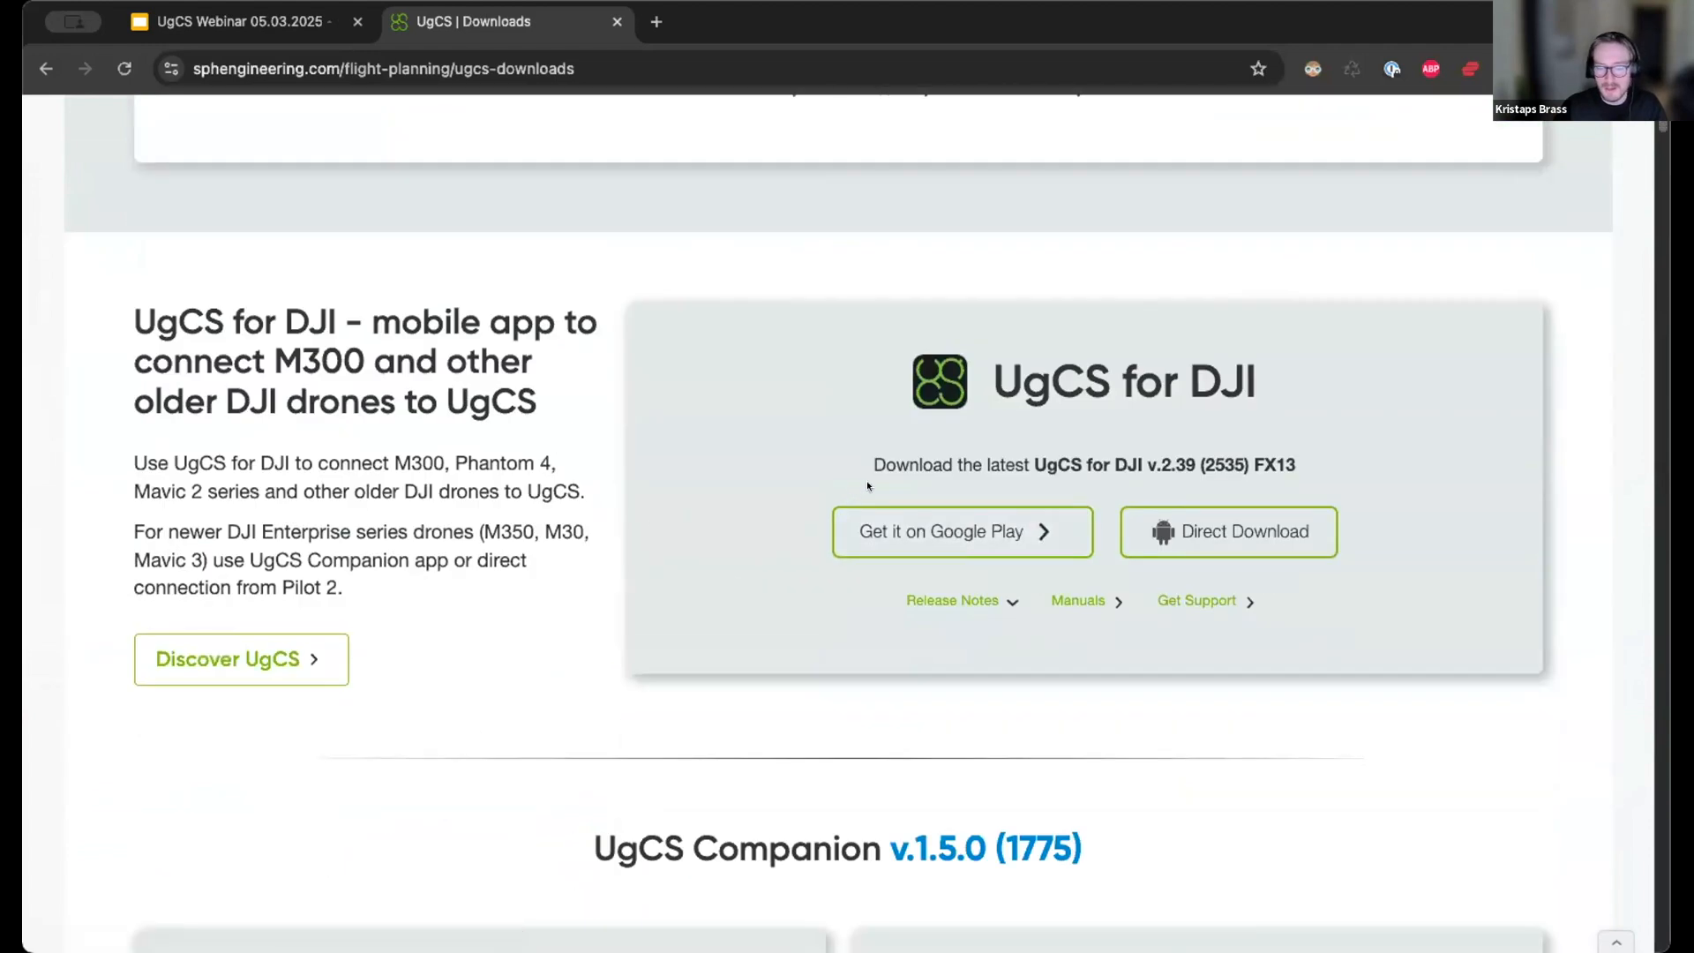
{"action": "scroll", "coordinate": [866, 480], "scroll_direction": "down", "scroll_amount": 4}
{"action": "scroll", "coordinate": [867, 483], "scroll_direction": "up", "scroll_amount": 1}
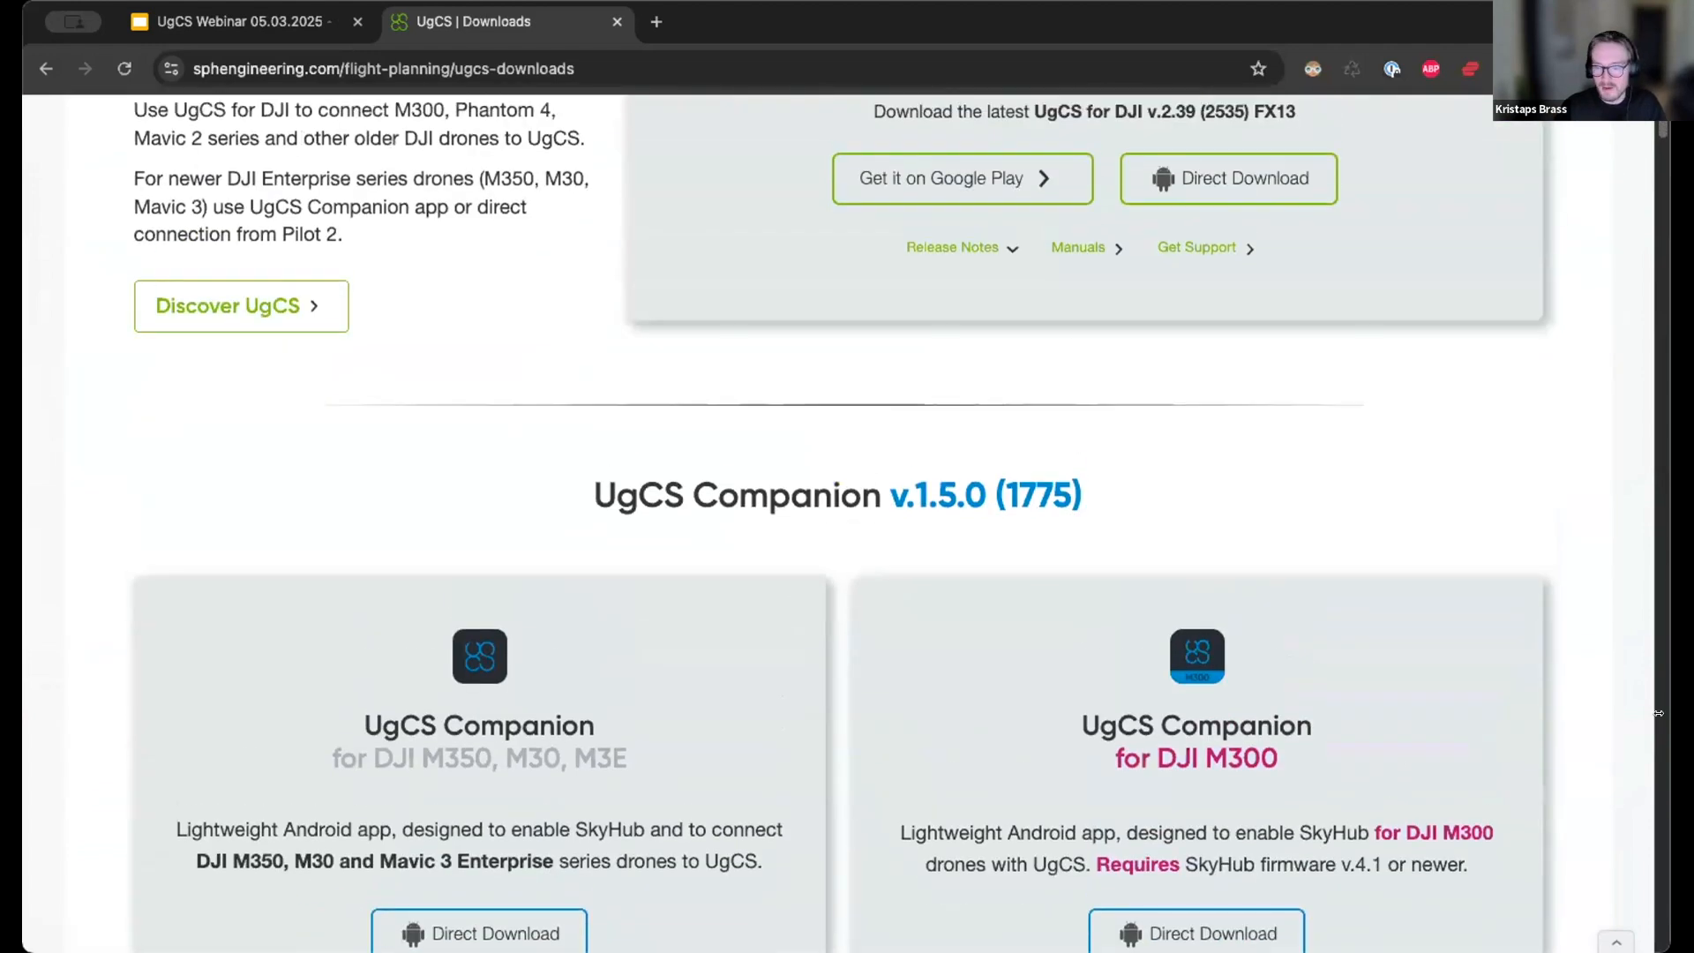
{"action": "scroll", "coordinate": [1287, 532], "scroll_direction": "up", "scroll_amount": 2}
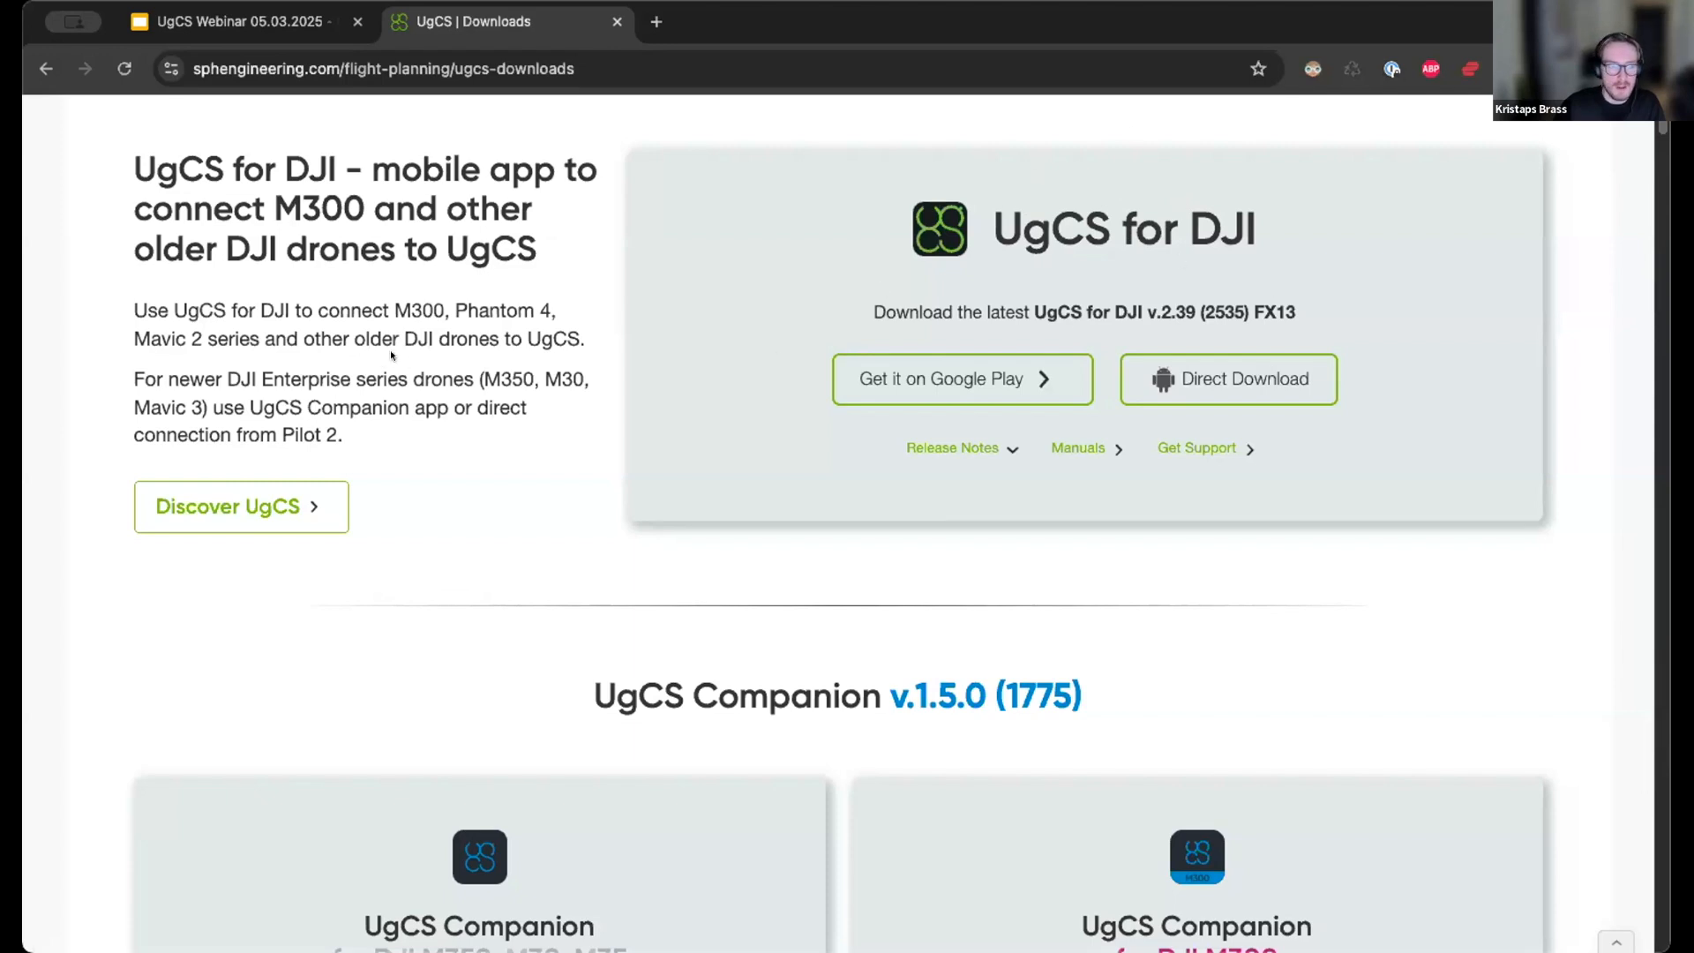
Highlight UgCS for DJI's supported drones (M300, Phantom 4, Mavic 2), then scroll to the Companion downloads.
{"action": "left_click_drag", "start_coordinate": [130, 305], "coordinate": [568, 329]}
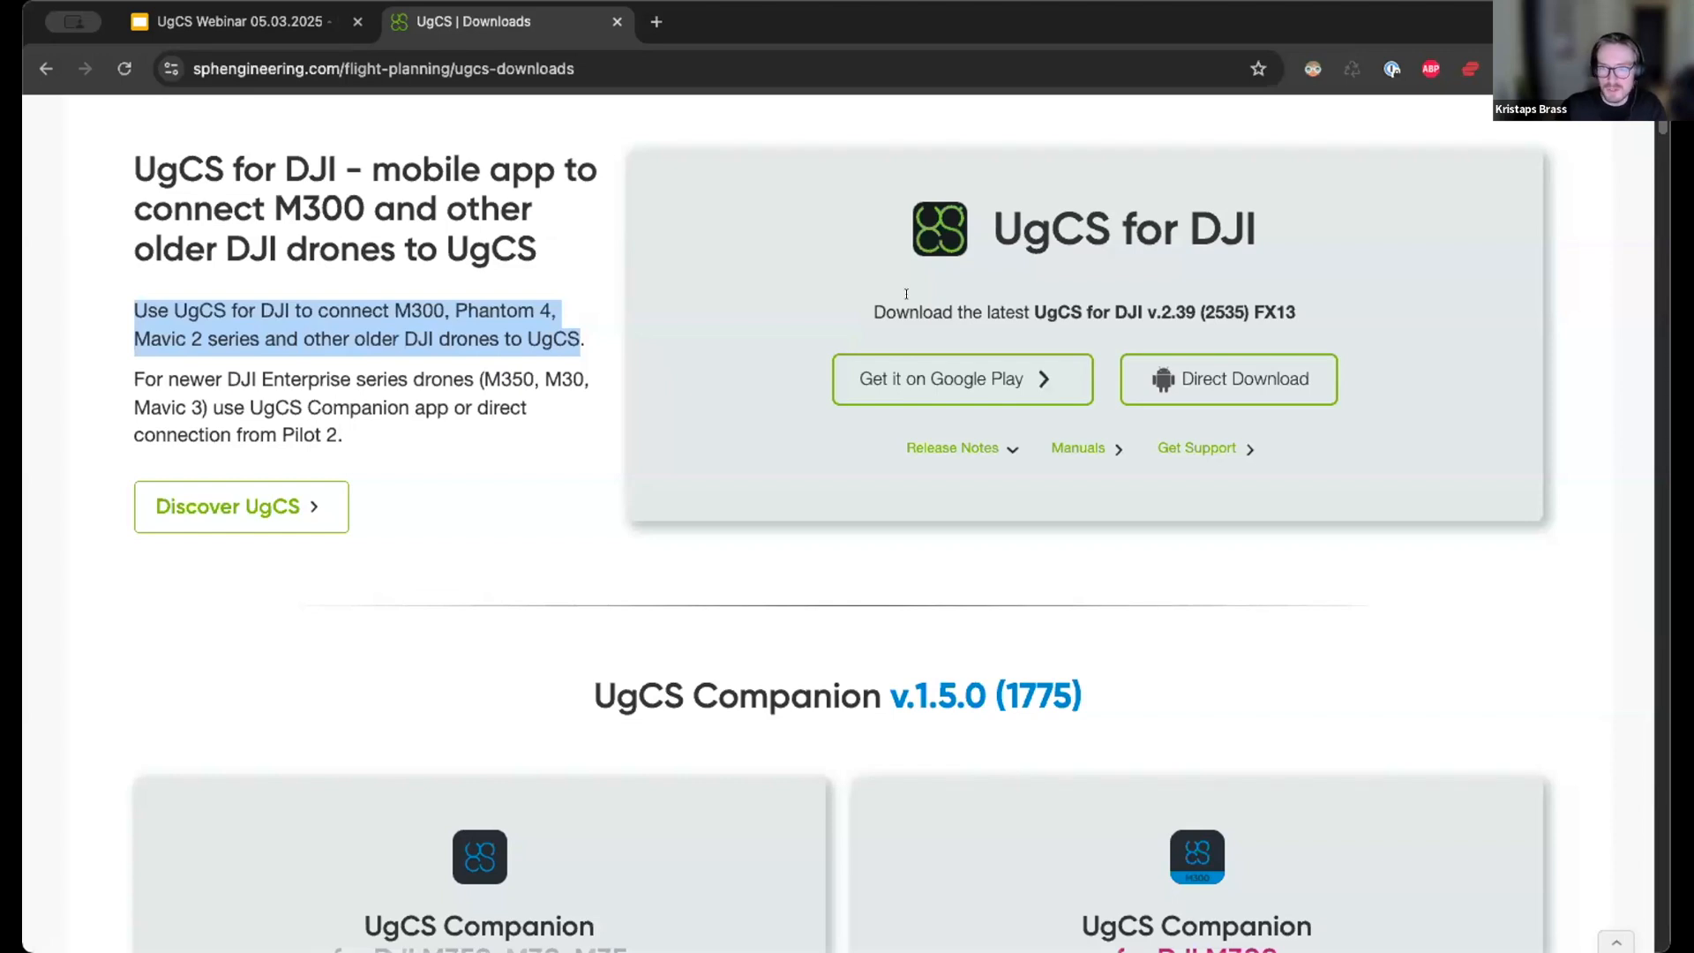
{"action": "scroll", "coordinate": [677, 477], "scroll_direction": "down", "scroll_amount": 7}
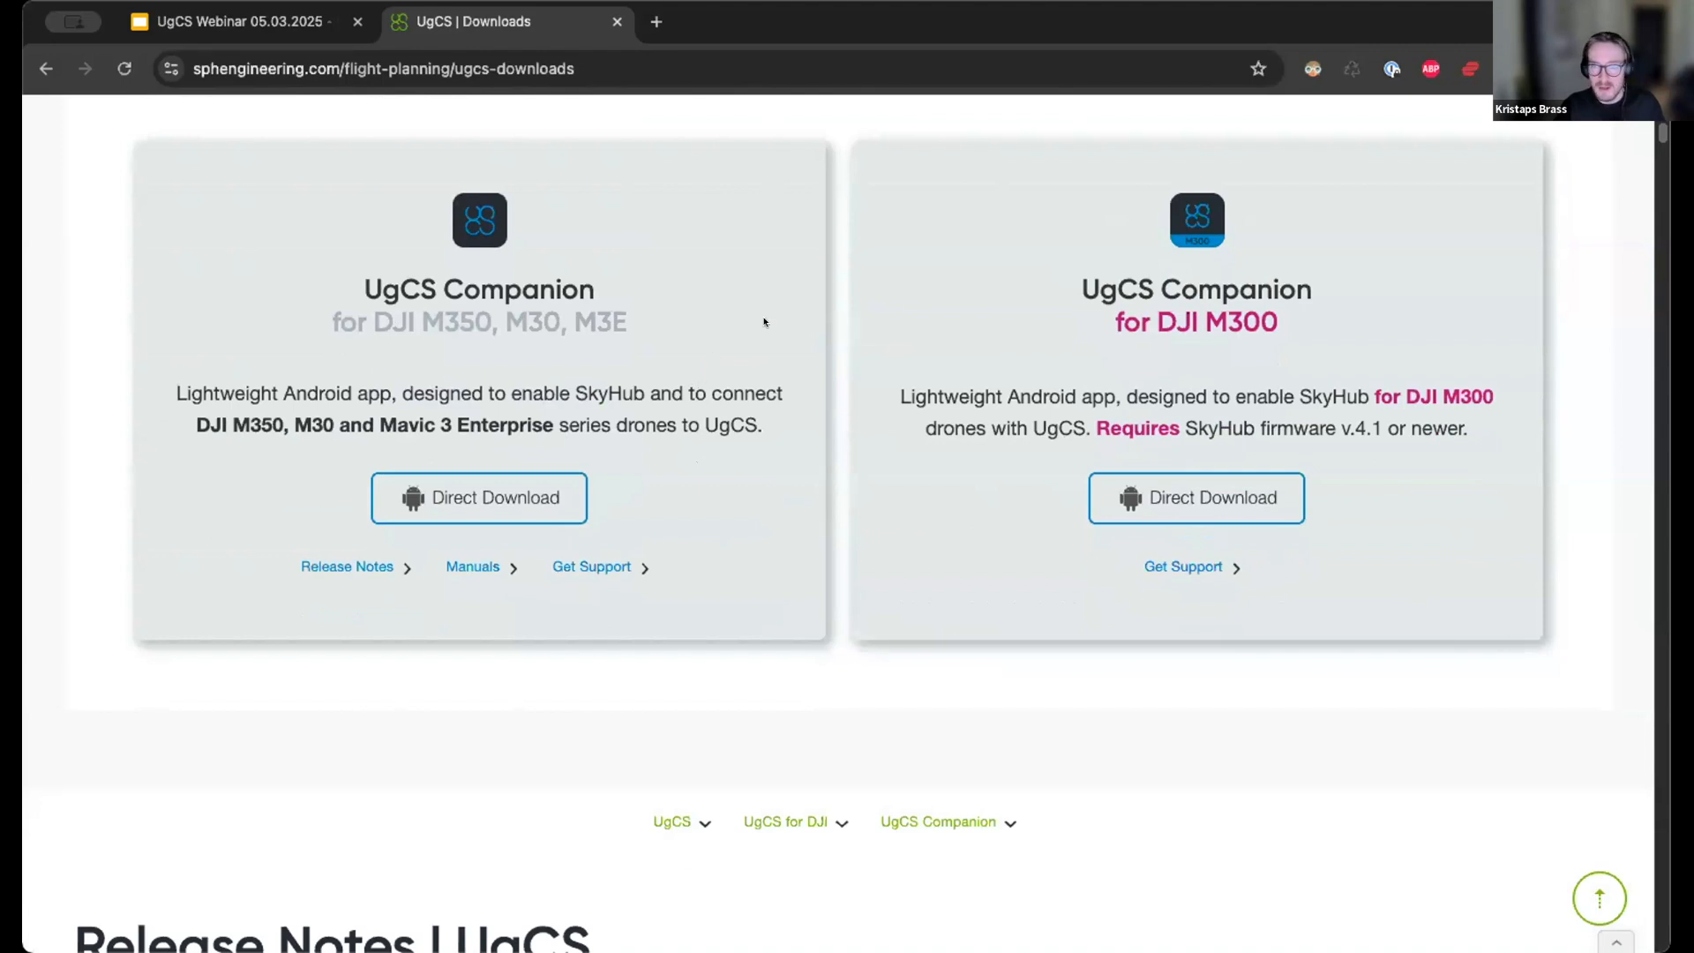
Highlight the Companion apps' drones: DJI M350, M30, M3E for one, DJI M300 for the other.
{"action": "scroll", "coordinate": [530, 366], "scroll_direction": "up", "scroll_amount": 3}
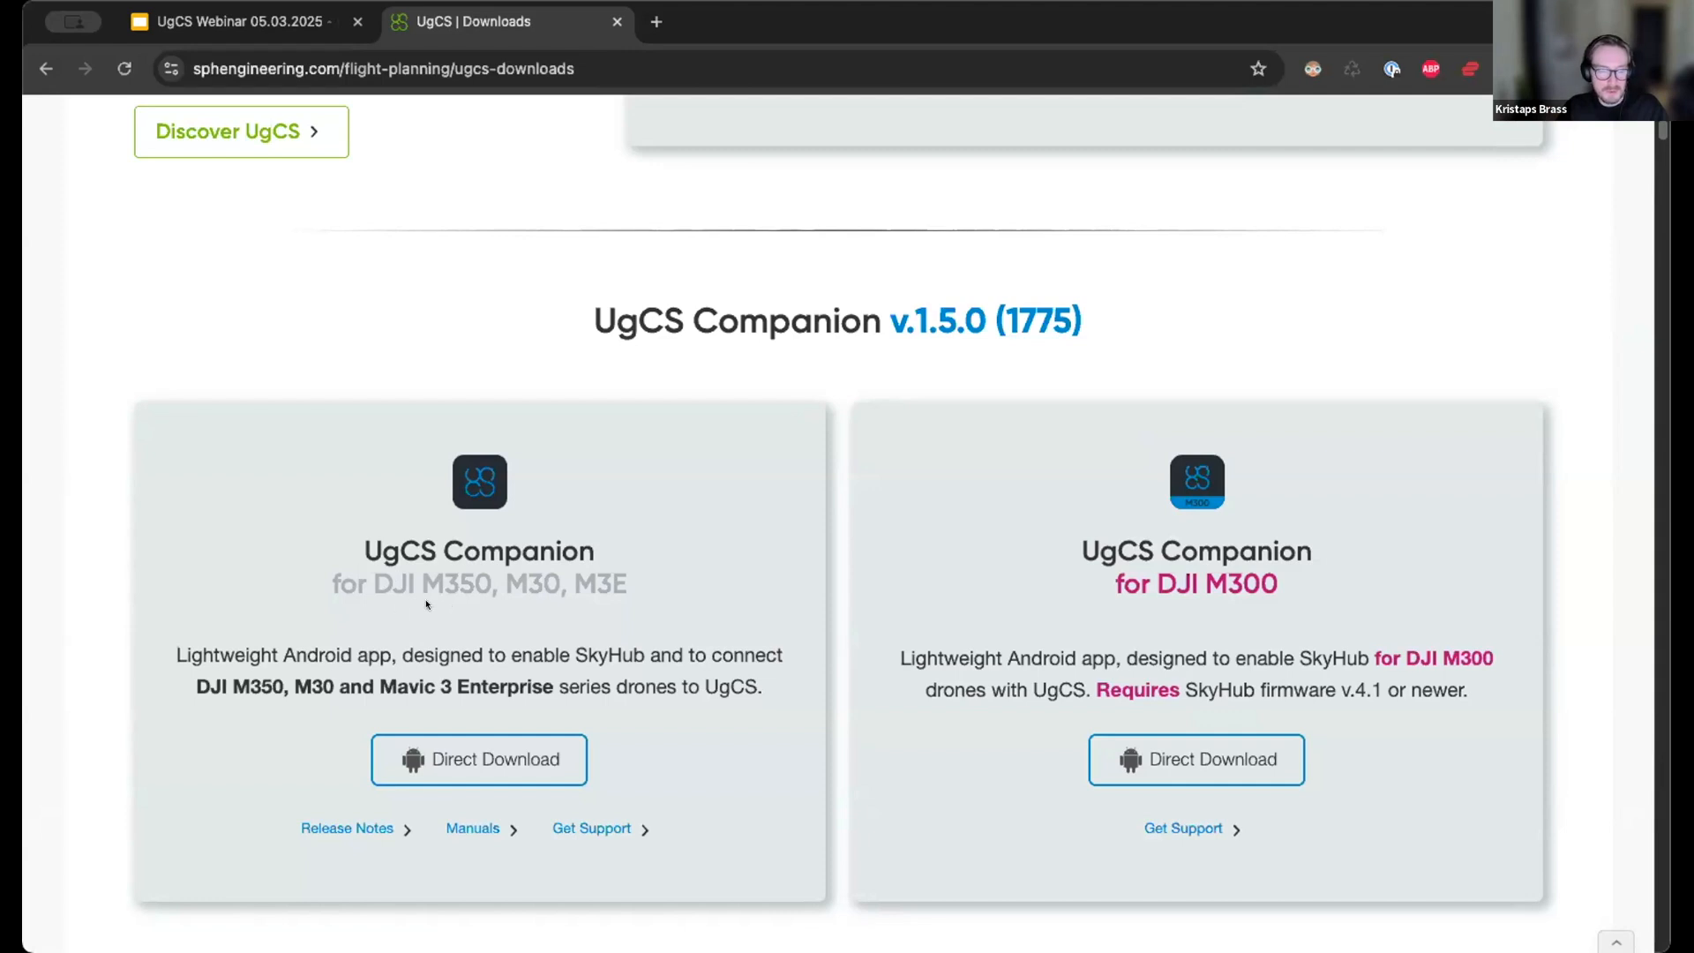
{"action": "left_click_drag", "start_coordinate": [367, 585], "coordinate": [637, 588]}
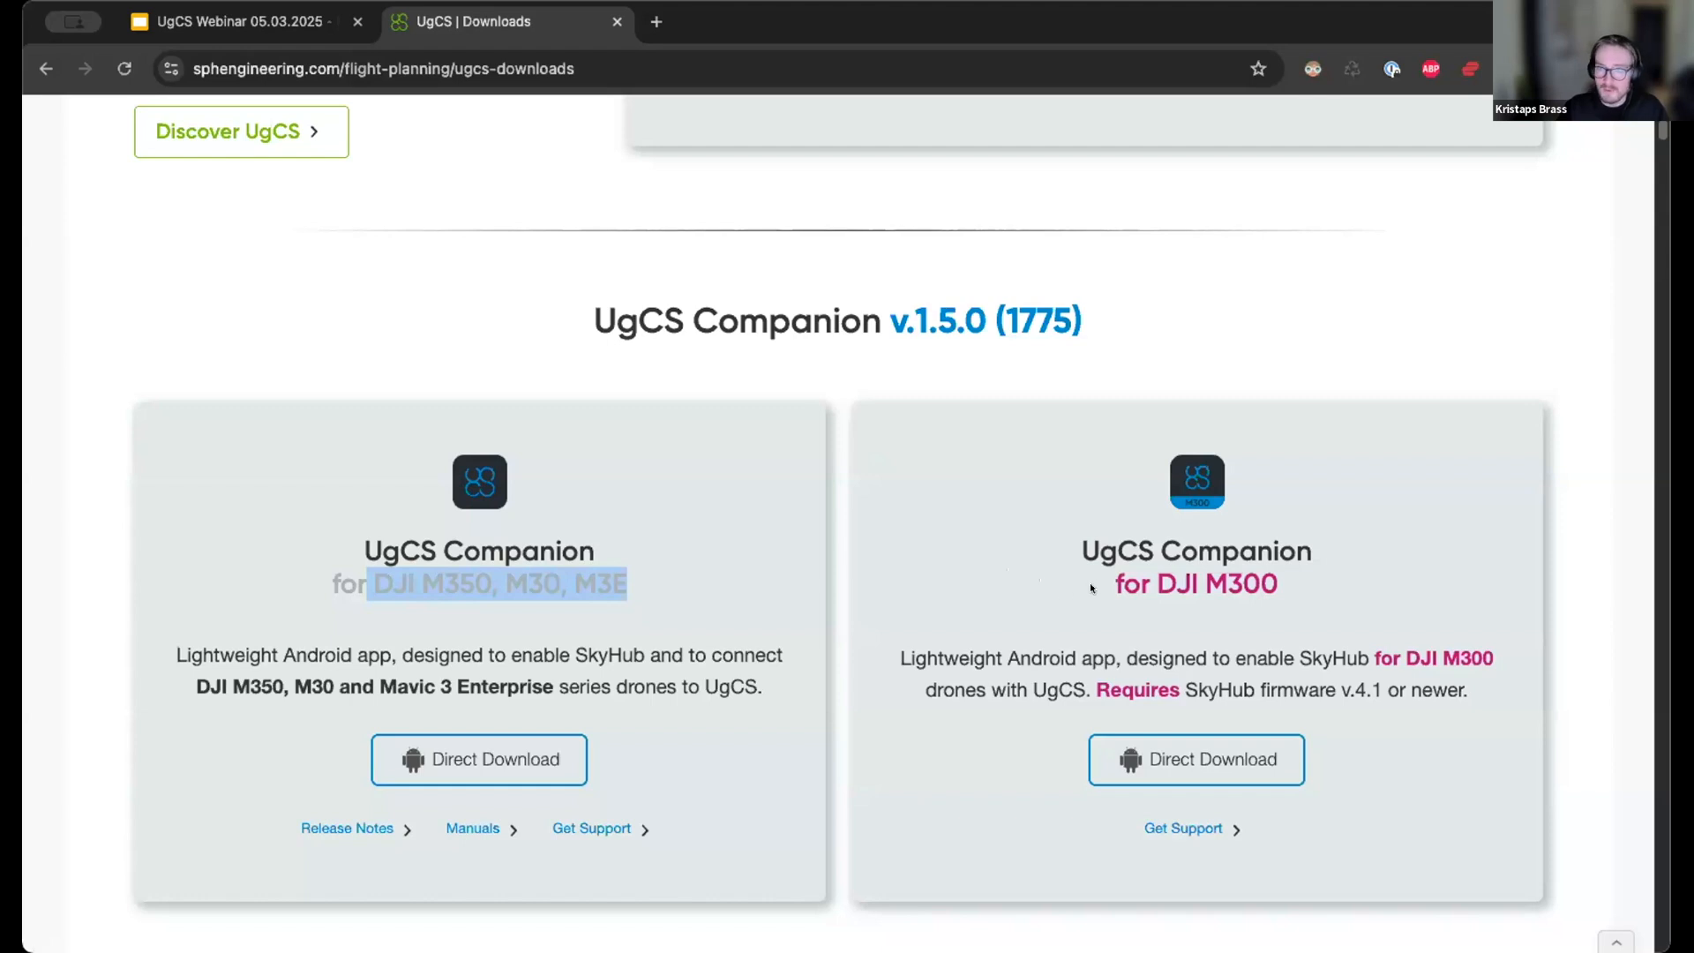
{"action": "left_click_drag", "start_coordinate": [1114, 582], "coordinate": [1271, 574]}
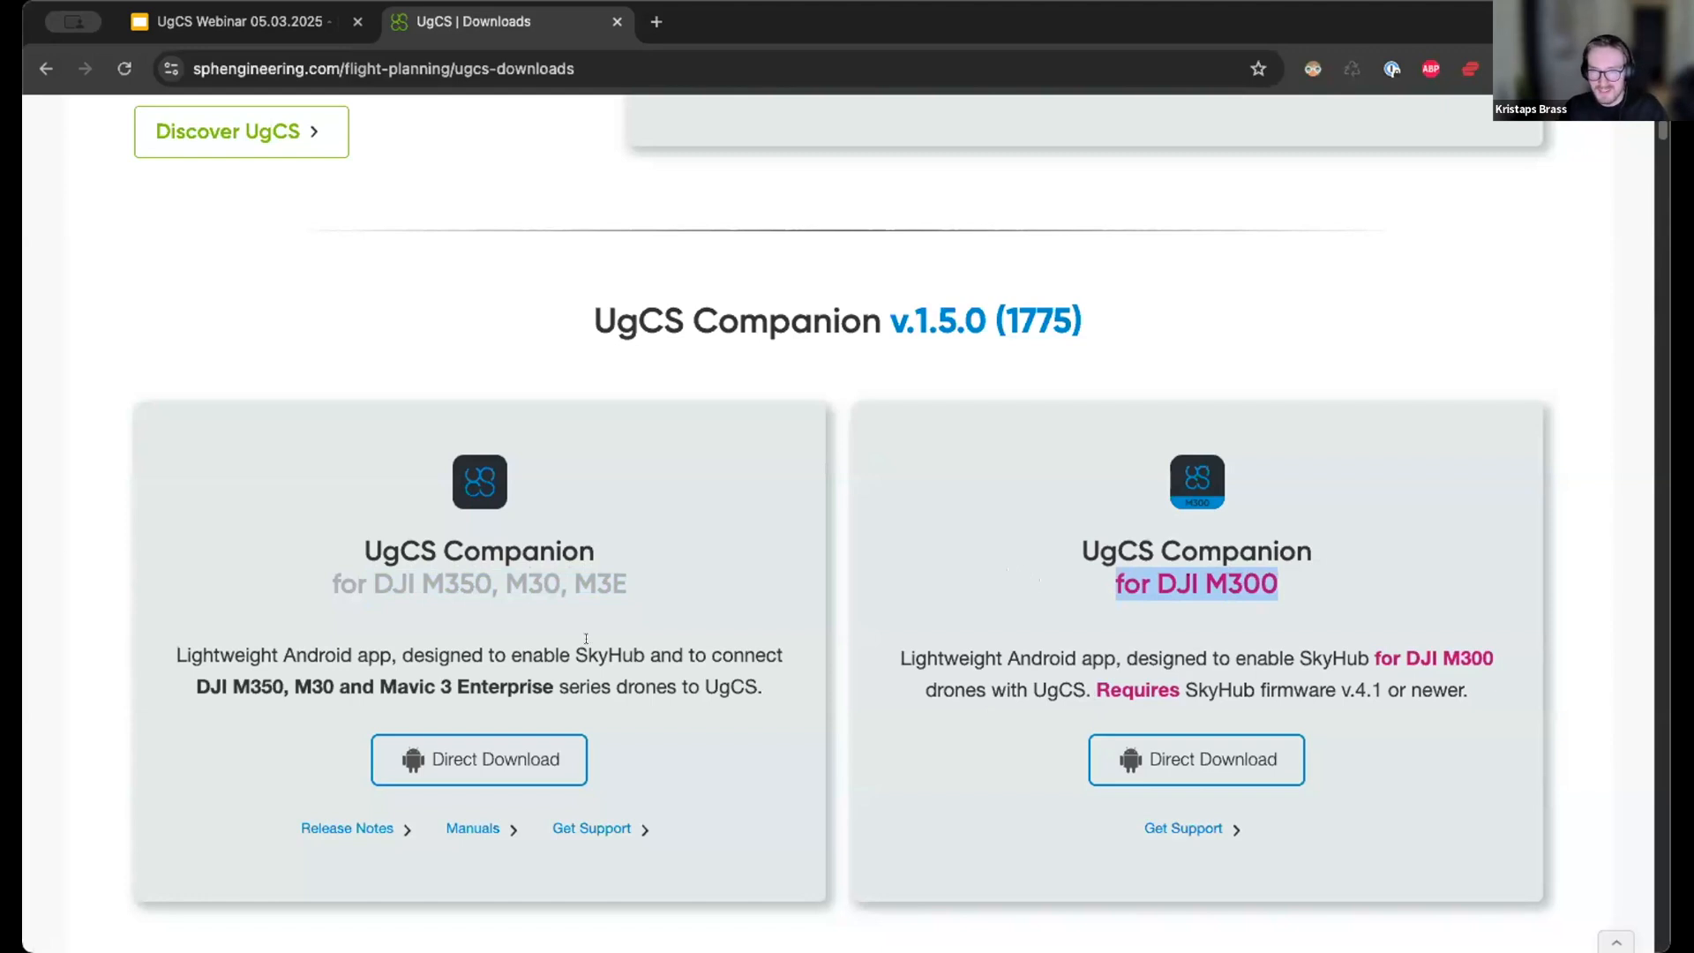
{"action": "scroll", "coordinate": [534, 494], "scroll_direction": "up", "scroll_amount": 12}
{"action": "scroll", "coordinate": [987, 577], "scroll_direction": "down", "scroll_amount": 4}
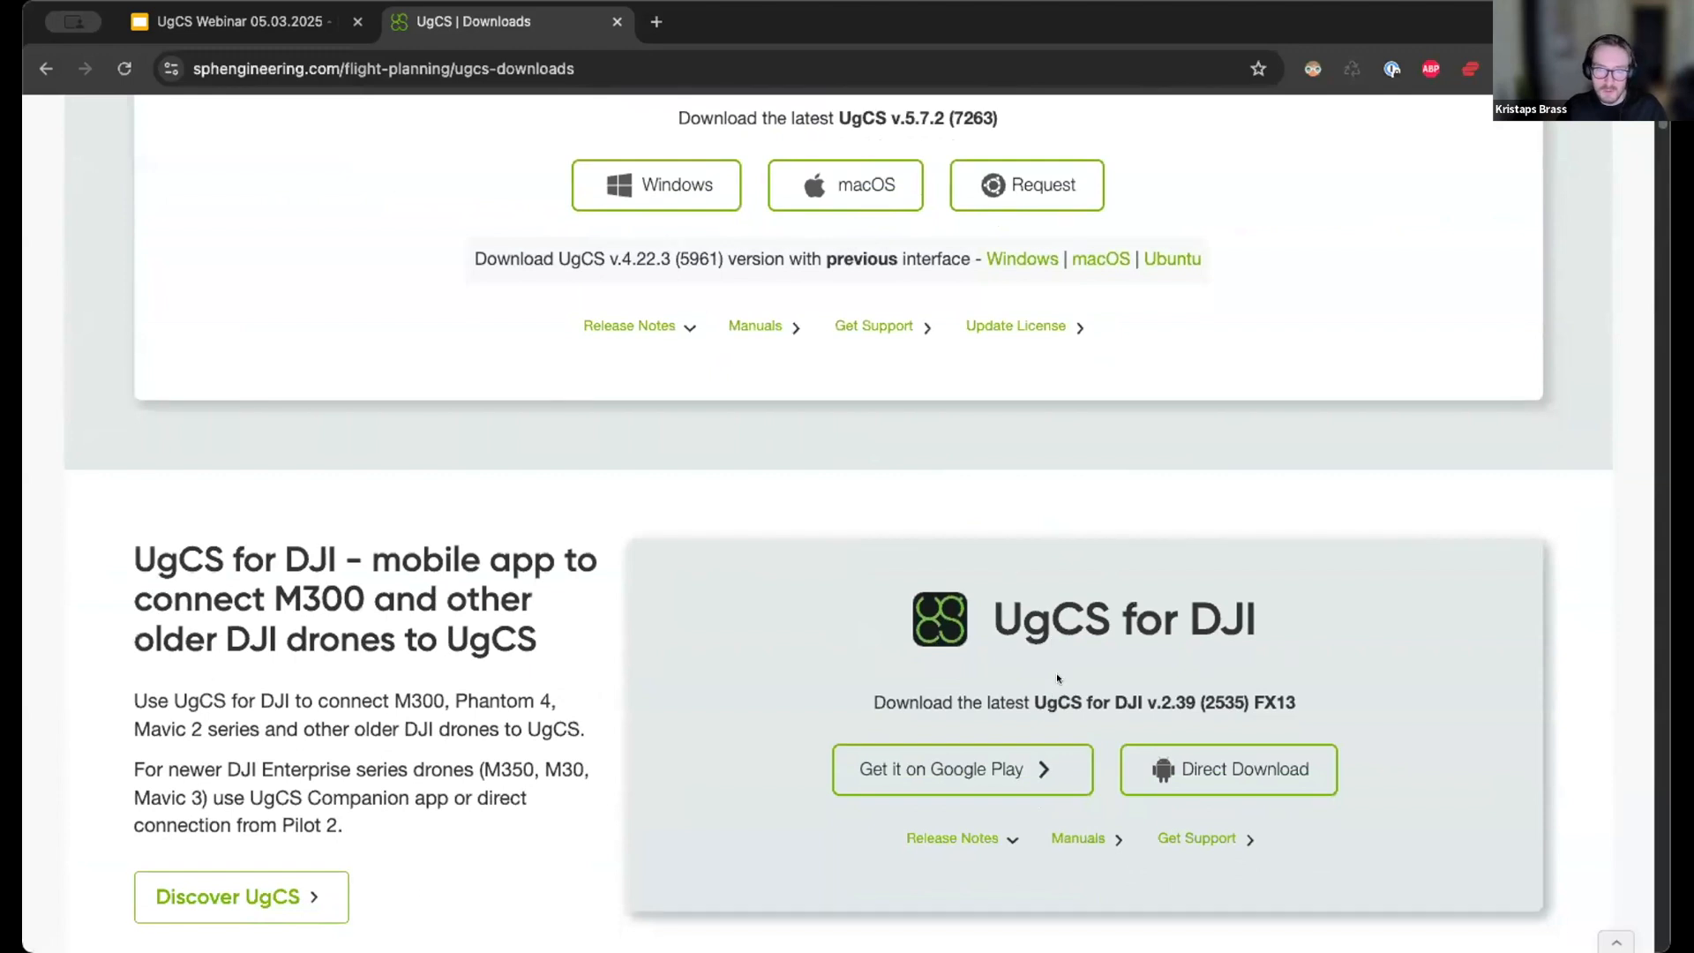
Scroll down from UgCS for DJI to the UgCS Companion v.1.5.0 download cards.
{"action": "scroll", "coordinate": [1057, 678], "scroll_direction": "down", "scroll_amount": 9}
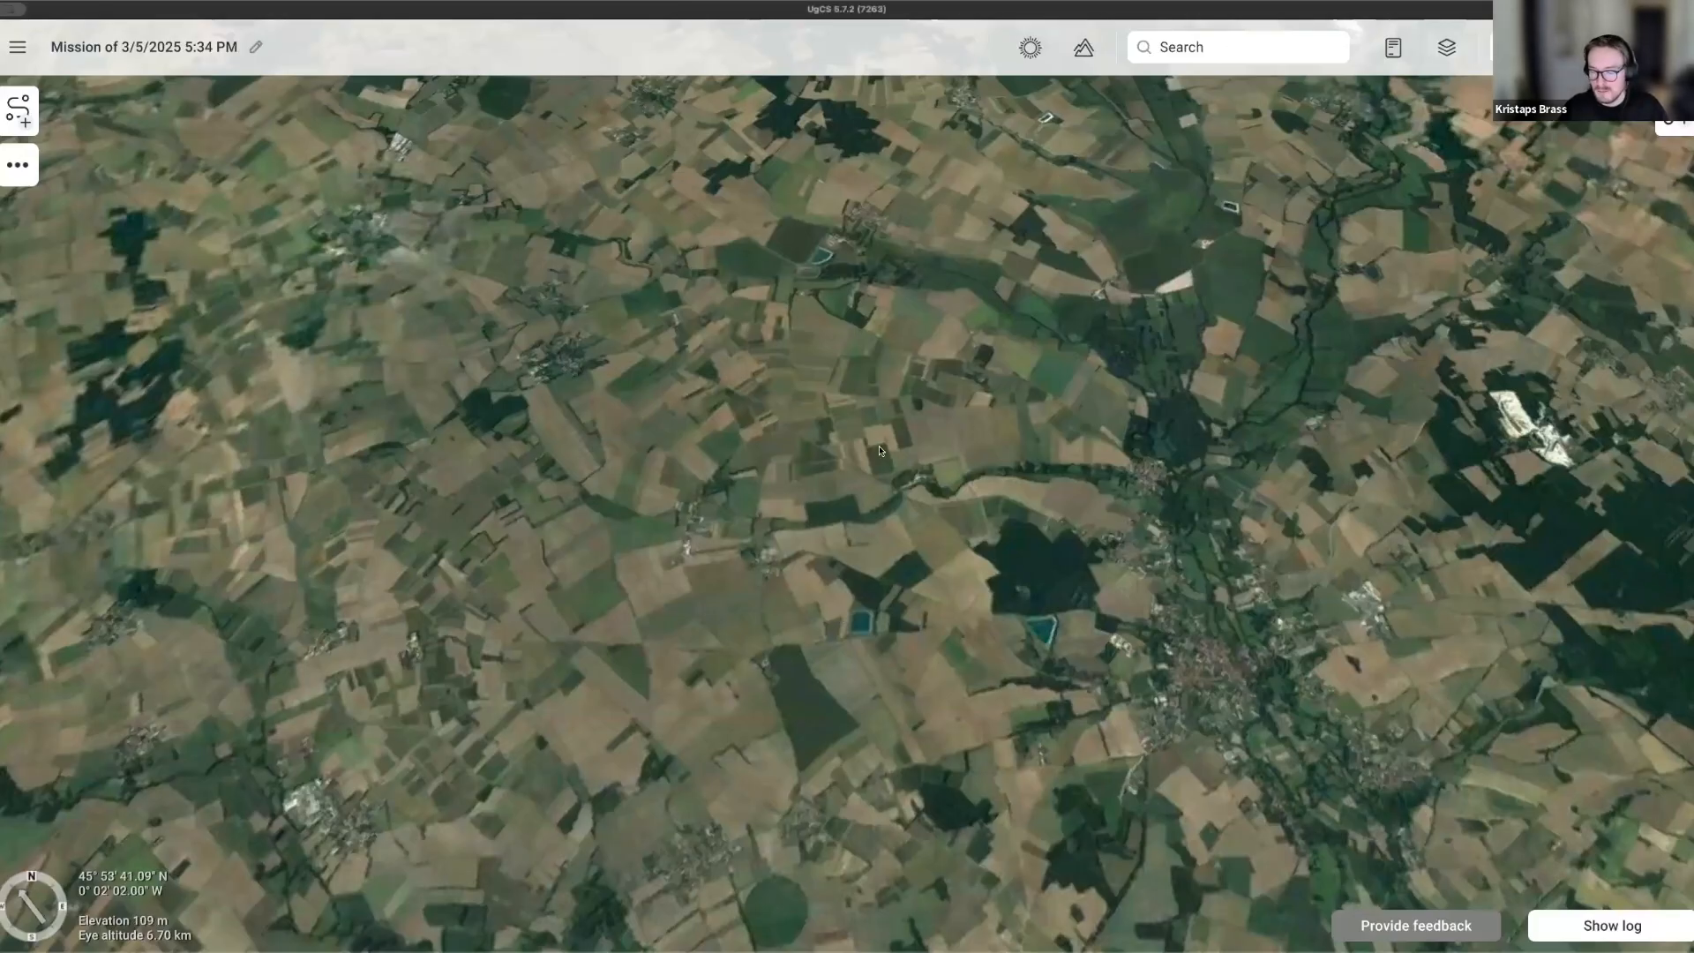
Turn on the terrain display and show the list of vehicles to add.
{"action": "left_click", "coordinate": [1083, 47]}
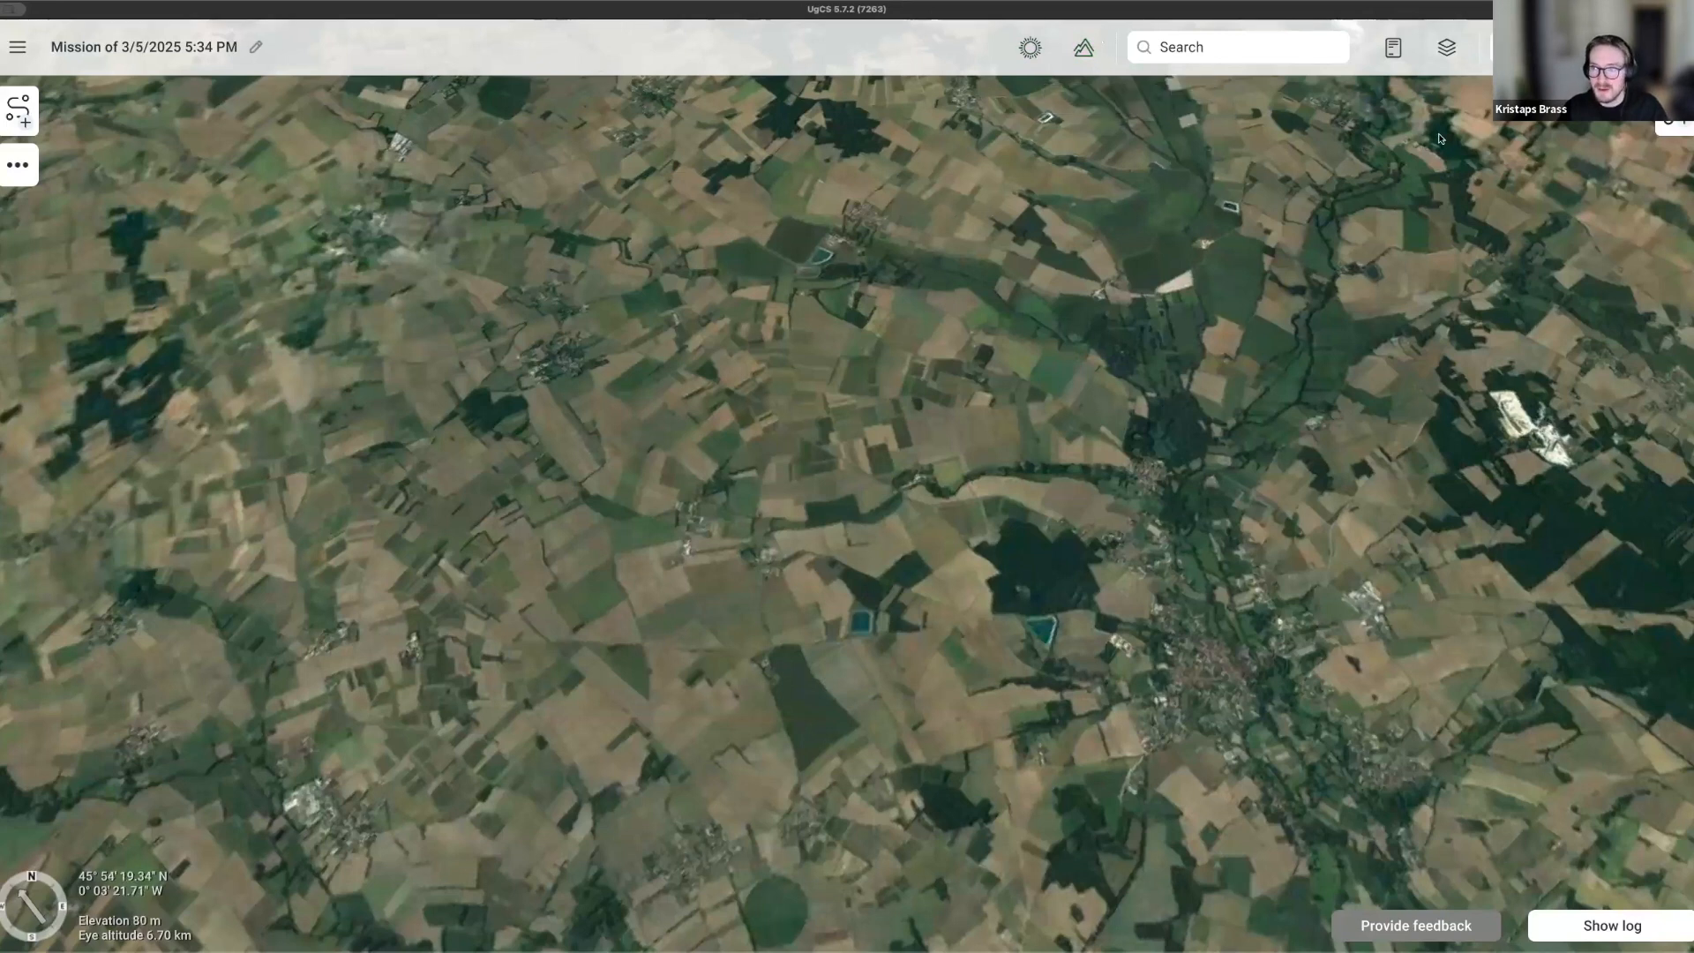
{"action": "left_click", "coordinate": [1662, 126]}
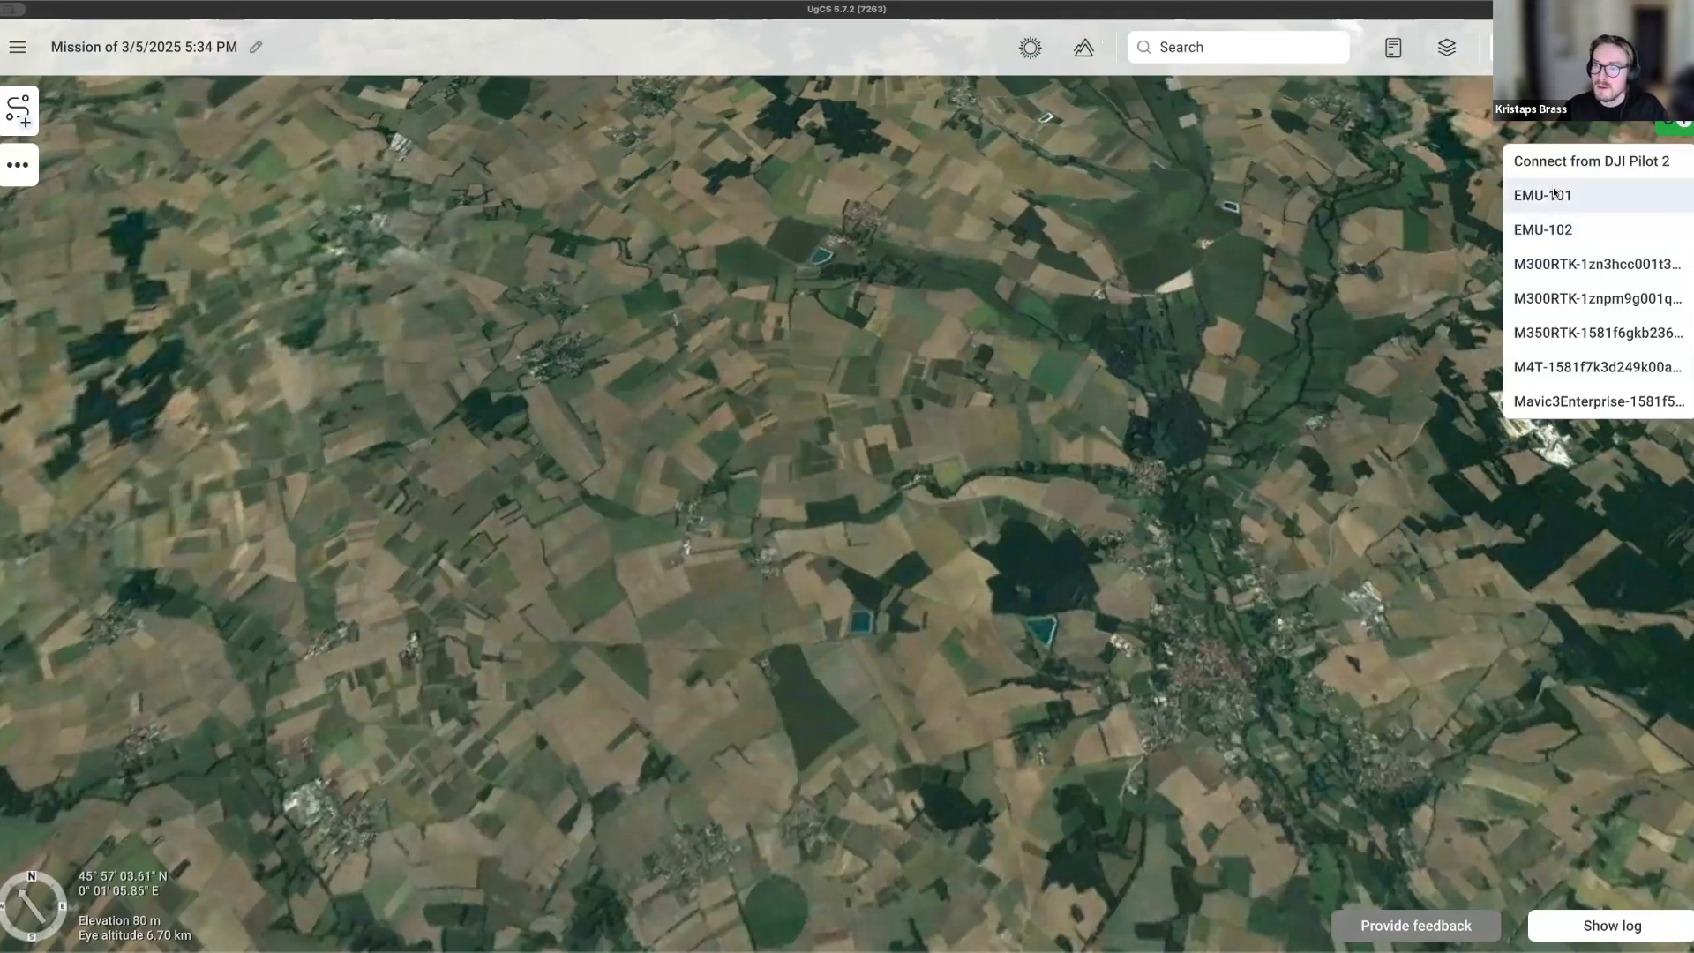
{"action": "left_click", "coordinate": [1559, 165]}
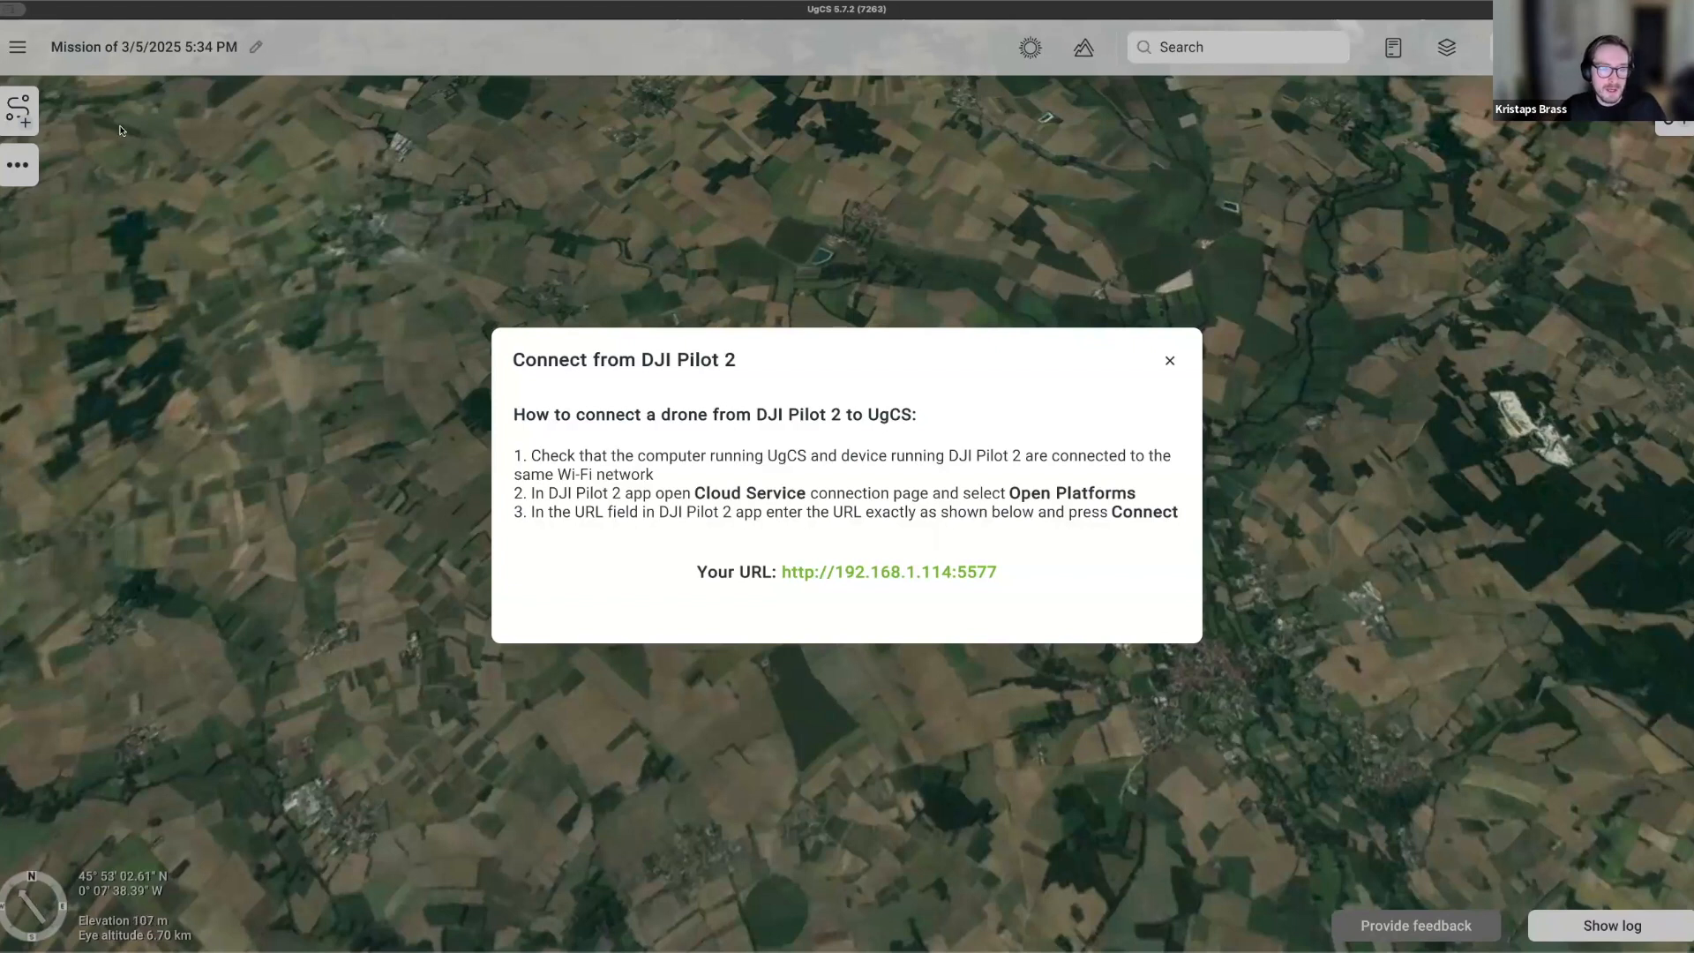
Close the DJI Pilot 2 instructions and create Route 1 from scratch with the DJI Matrice 300 RTK profile.
{"action": "left_click", "coordinate": [1170, 363]}
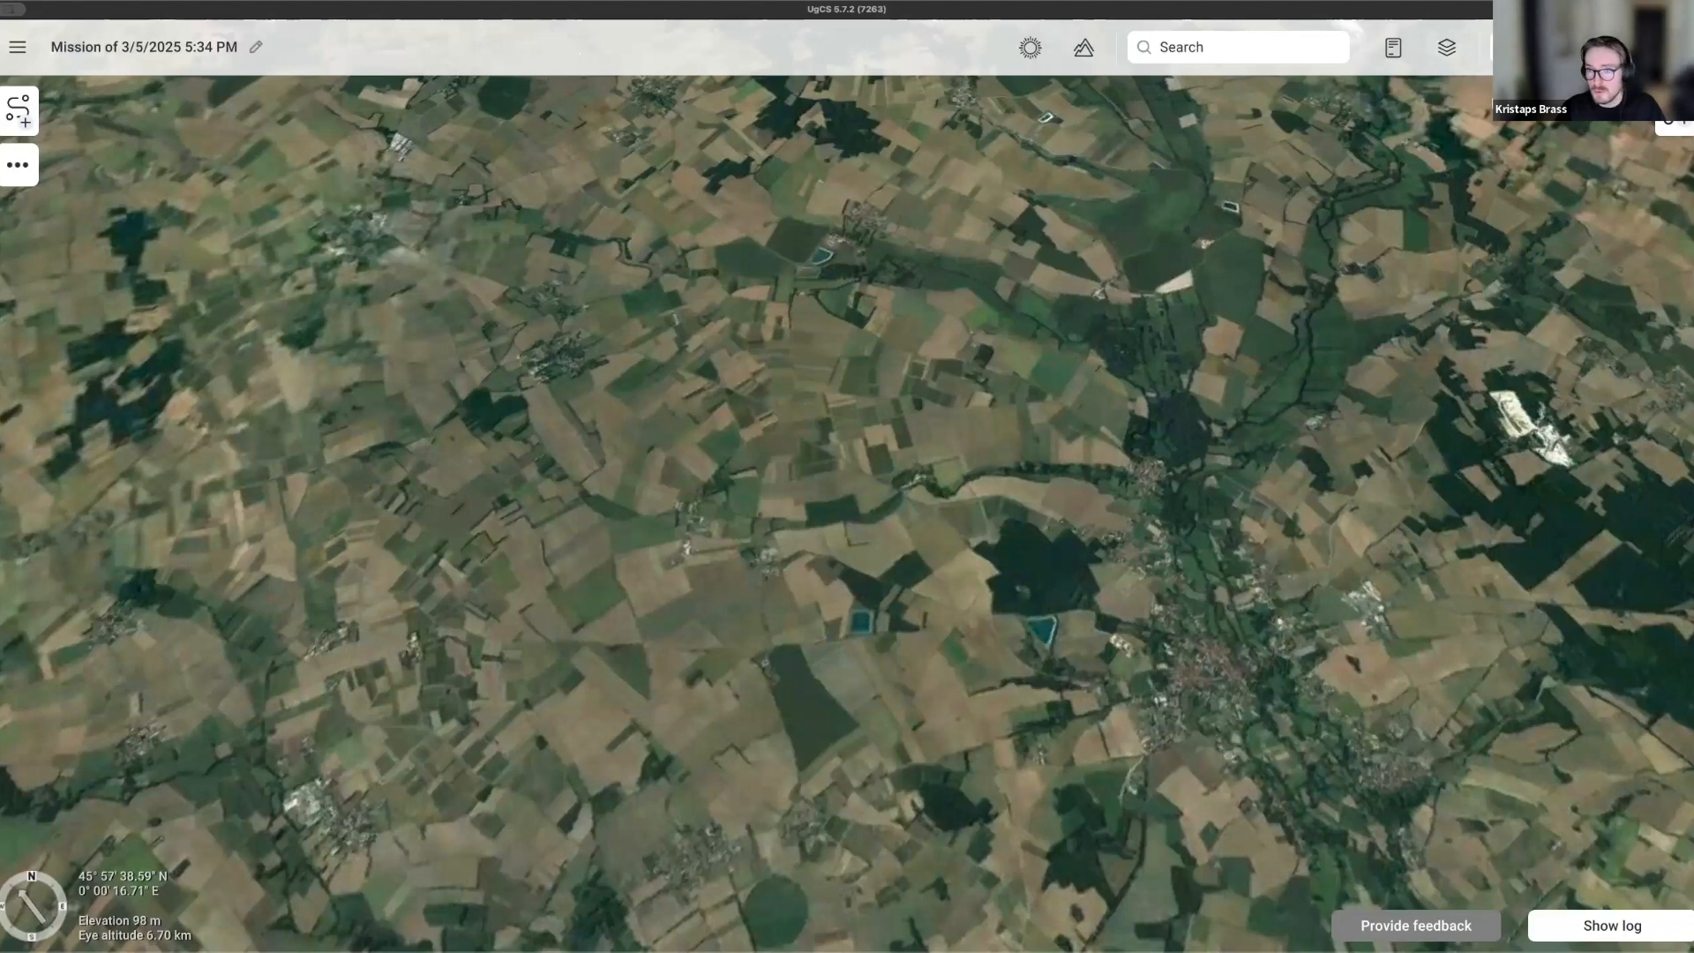
{"action": "left_click", "coordinate": [7, 116]}
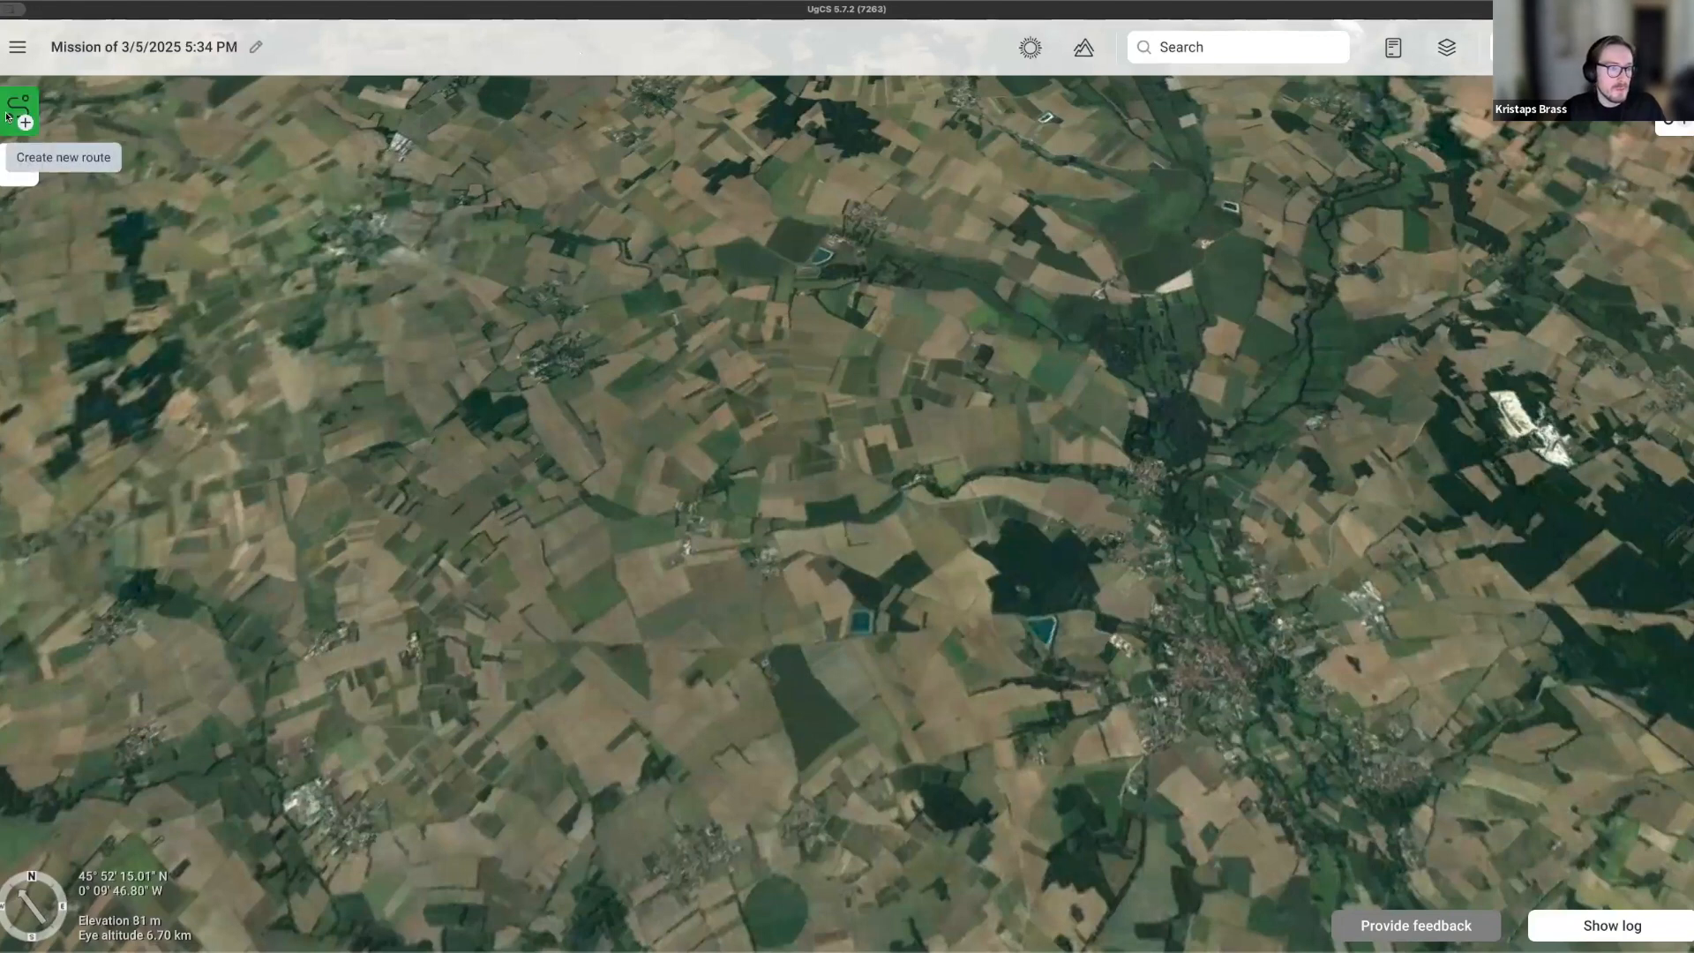
{"action": "left_click", "coordinate": [7, 116]}
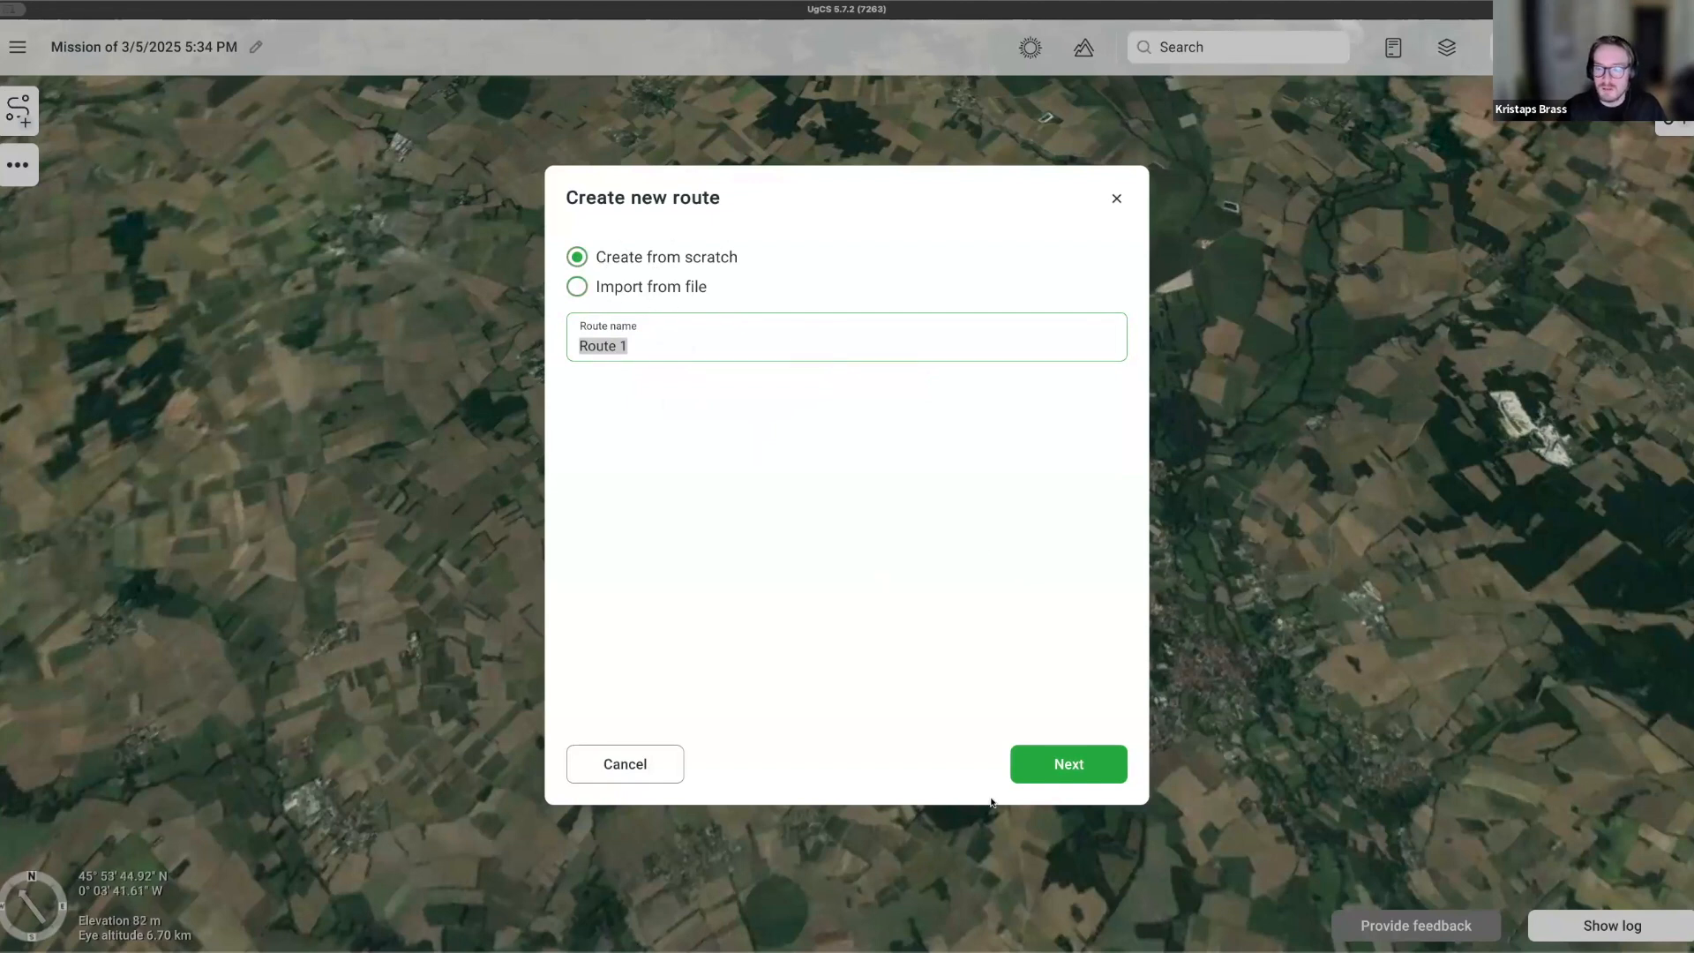
{"action": "left_click", "coordinate": [1065, 765]}
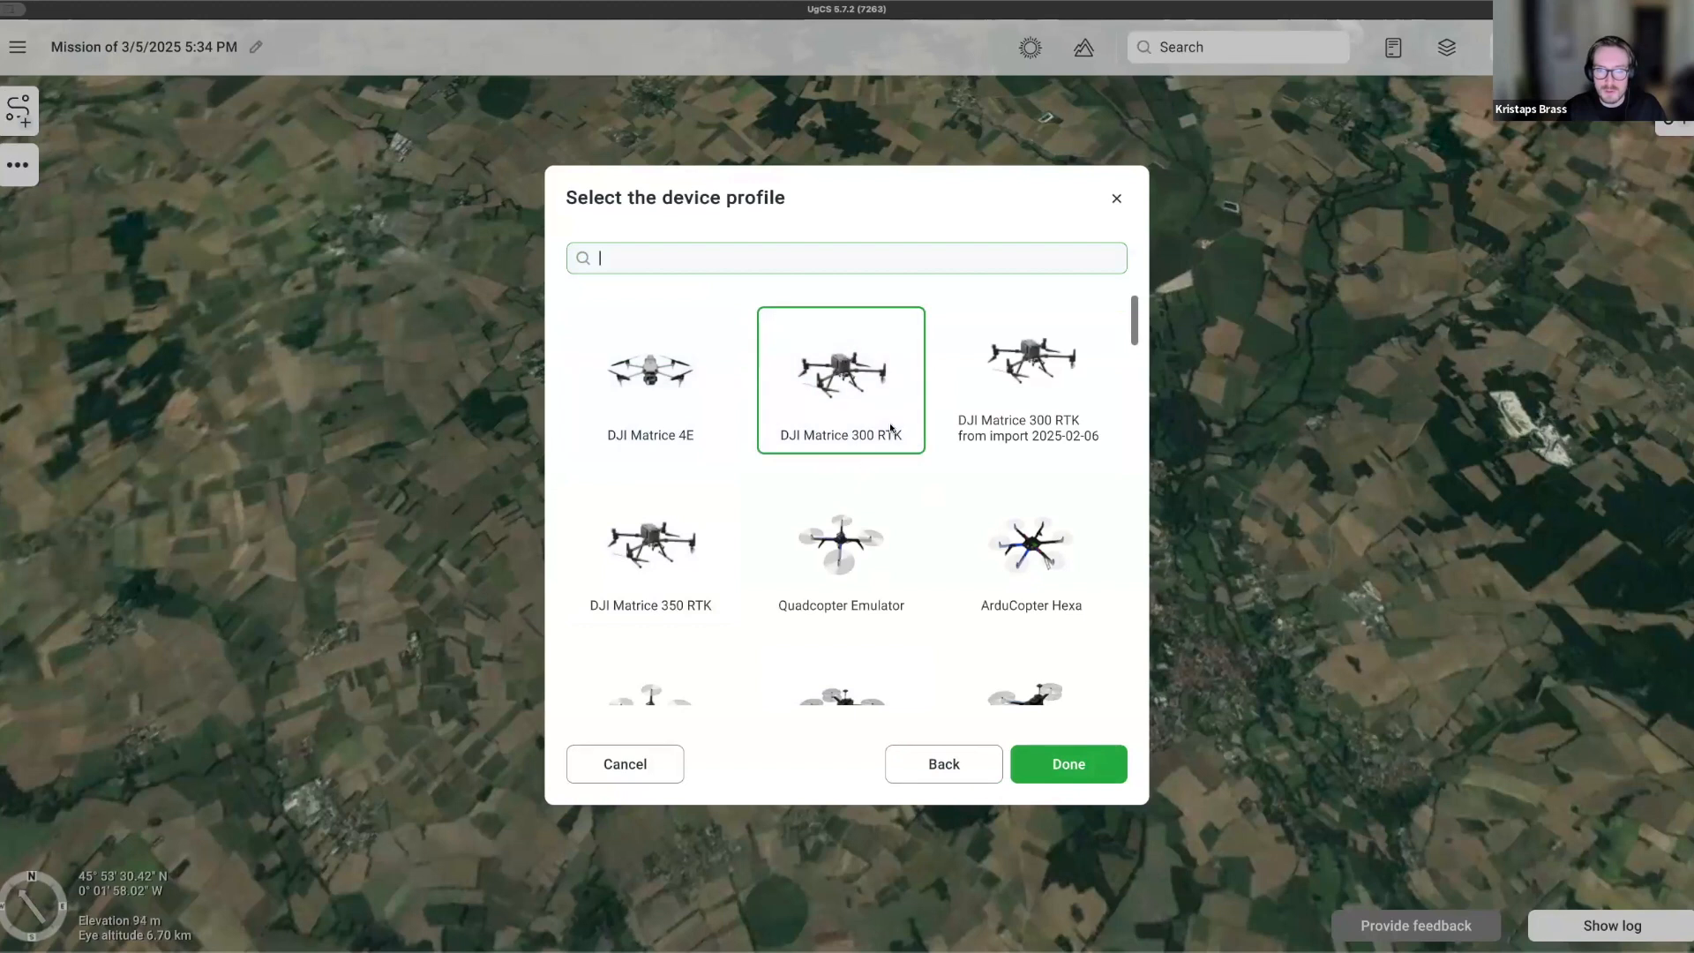
{"action": "left_click", "coordinate": [1068, 774]}
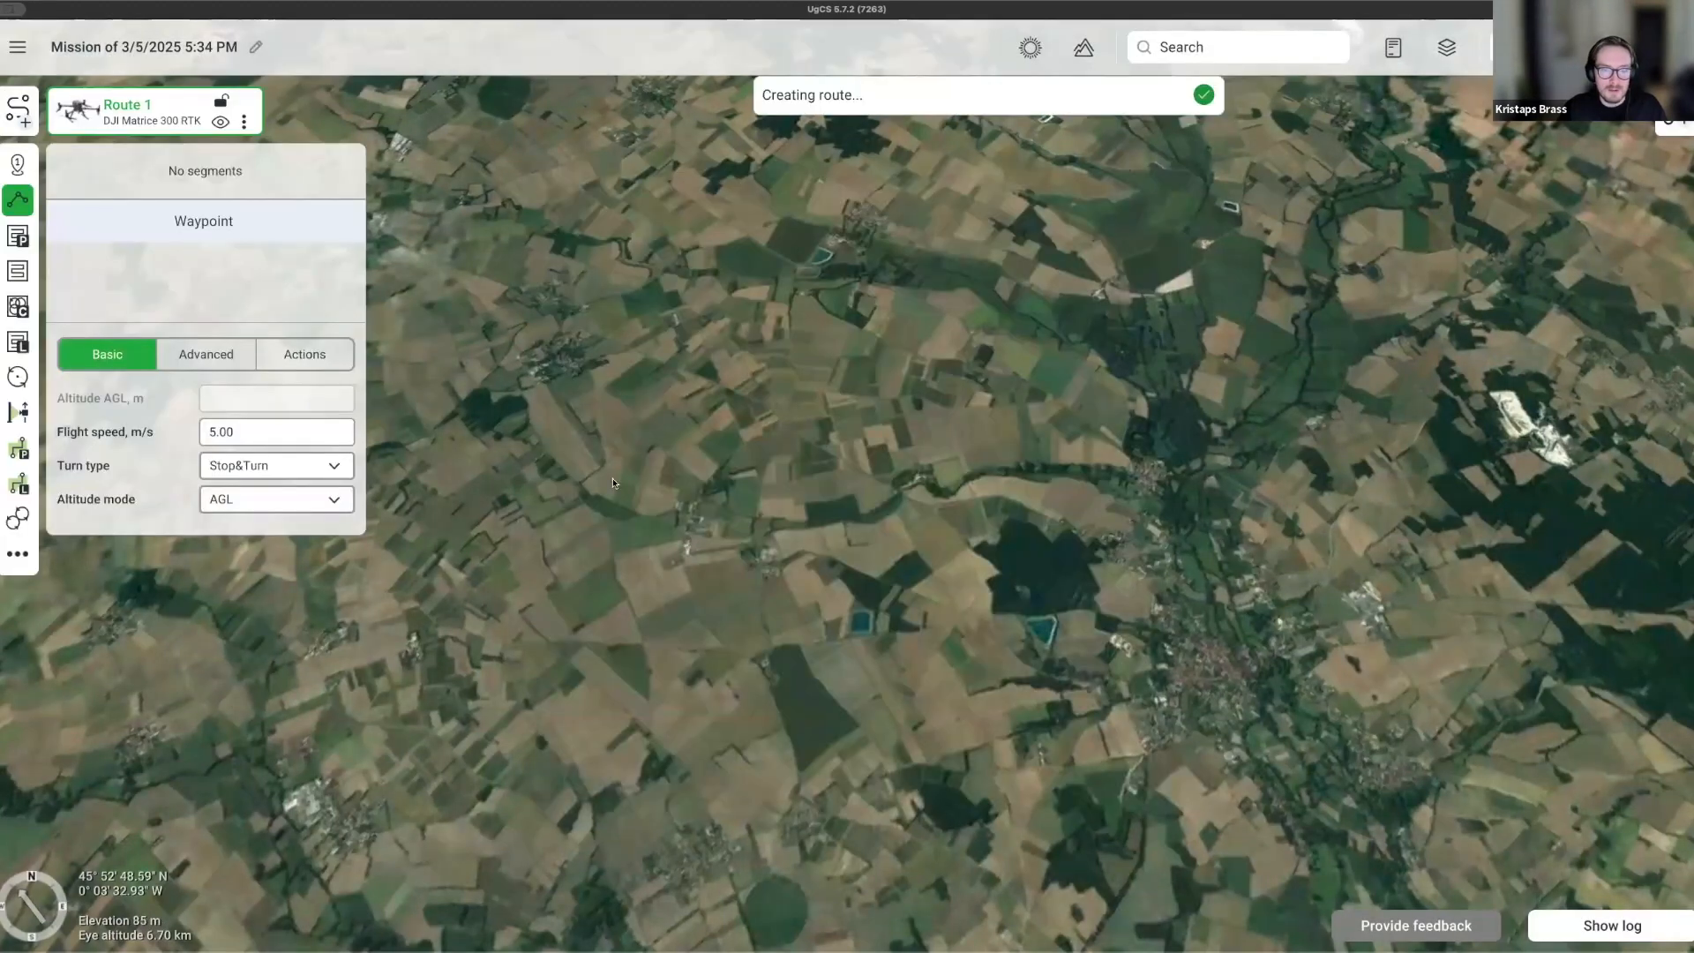
Place two waypoints about 222 m apart in the fields, the second at 50 m AGL.
{"action": "scroll", "coordinate": [617, 481], "scroll_direction": "up", "scroll_amount": 5}
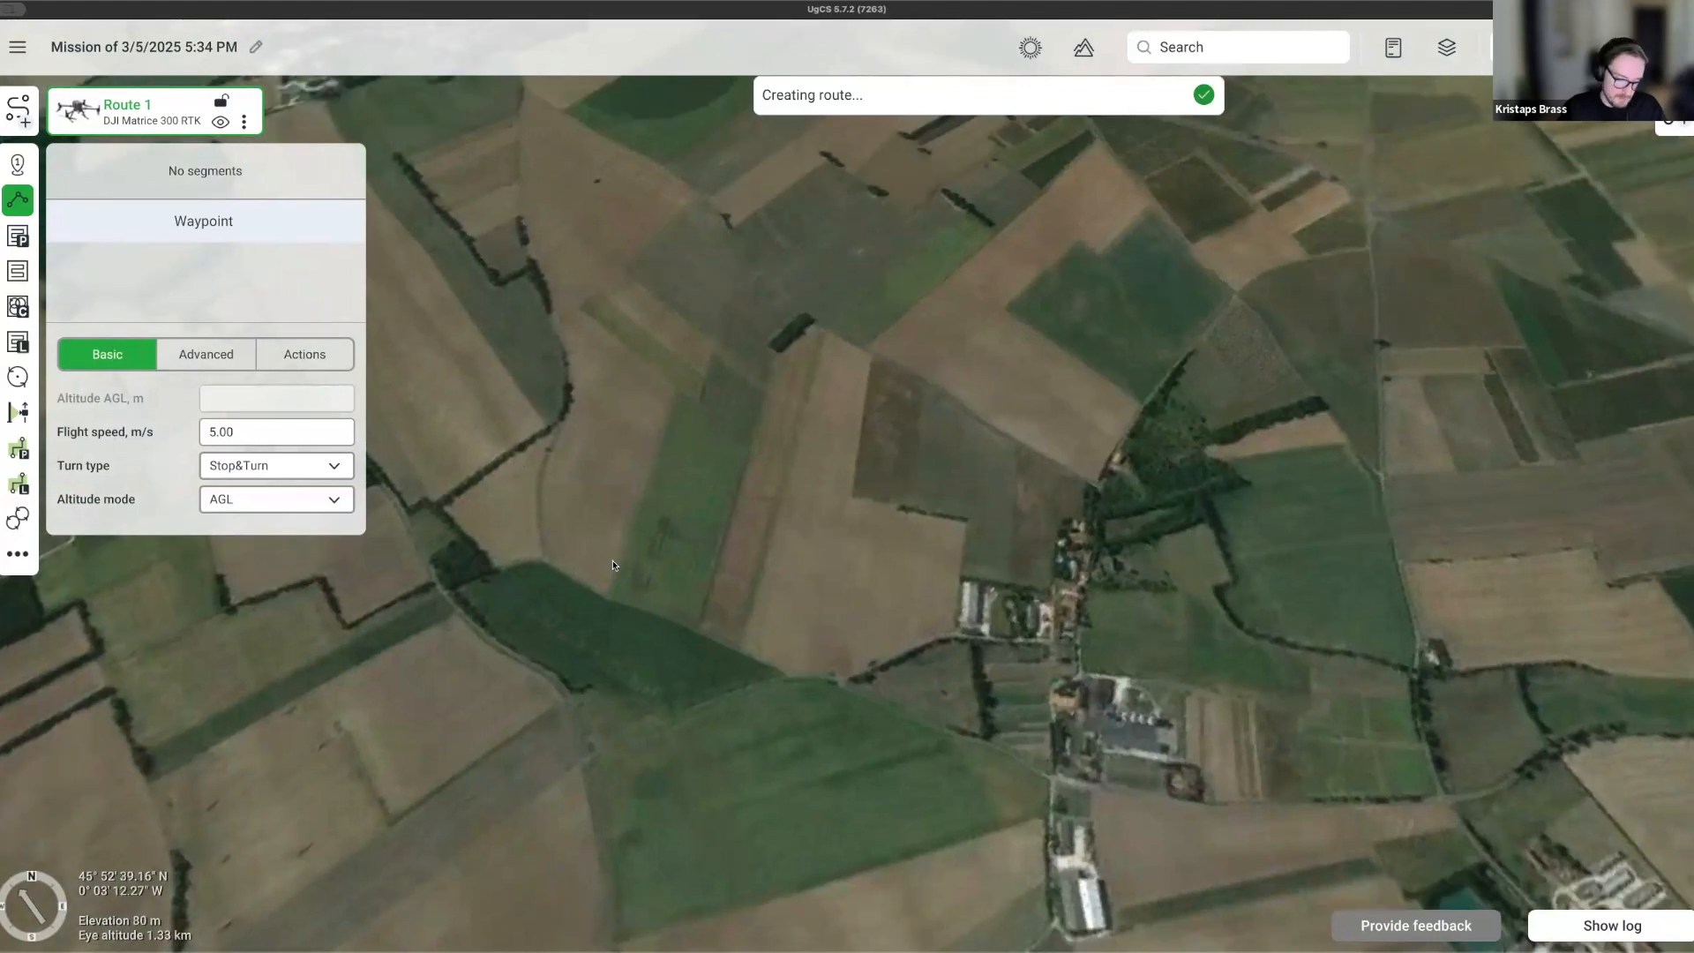
{"action": "left_click", "coordinate": [586, 534]}
{"action": "left_click", "coordinate": [723, 572]}
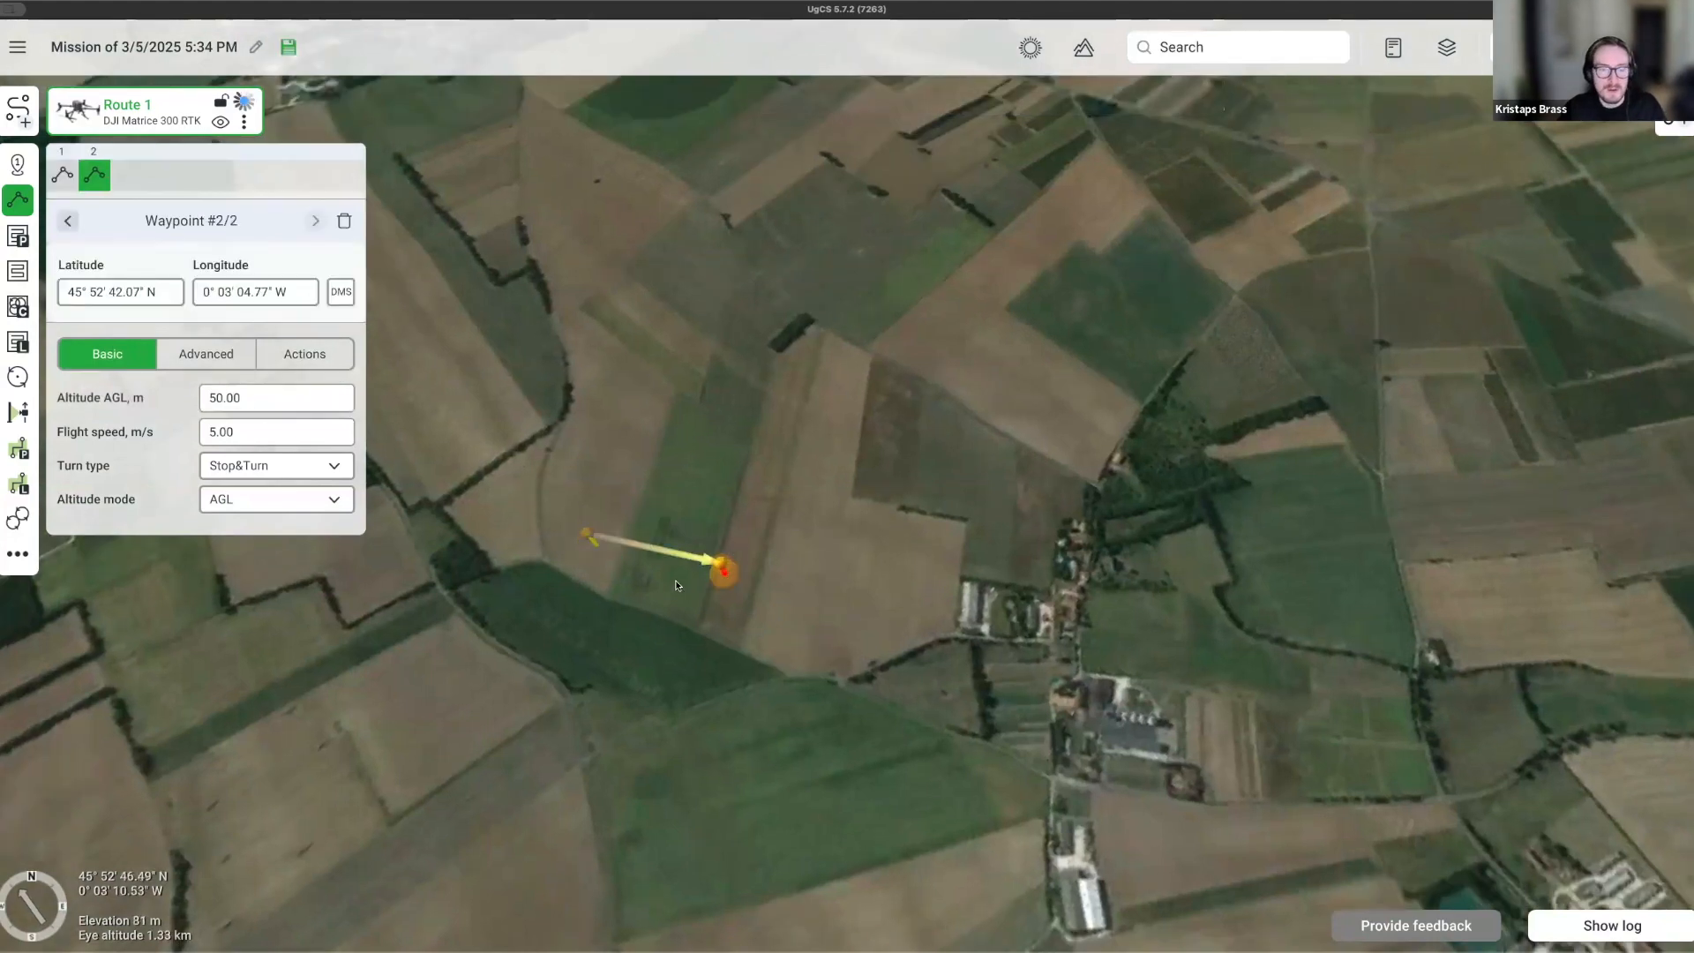
{"action": "scroll", "coordinate": [609, 616], "scroll_direction": "up", "scroll_amount": 2}
{"action": "scroll", "coordinate": [609, 616], "scroll_direction": "up", "scroll_amount": 3}
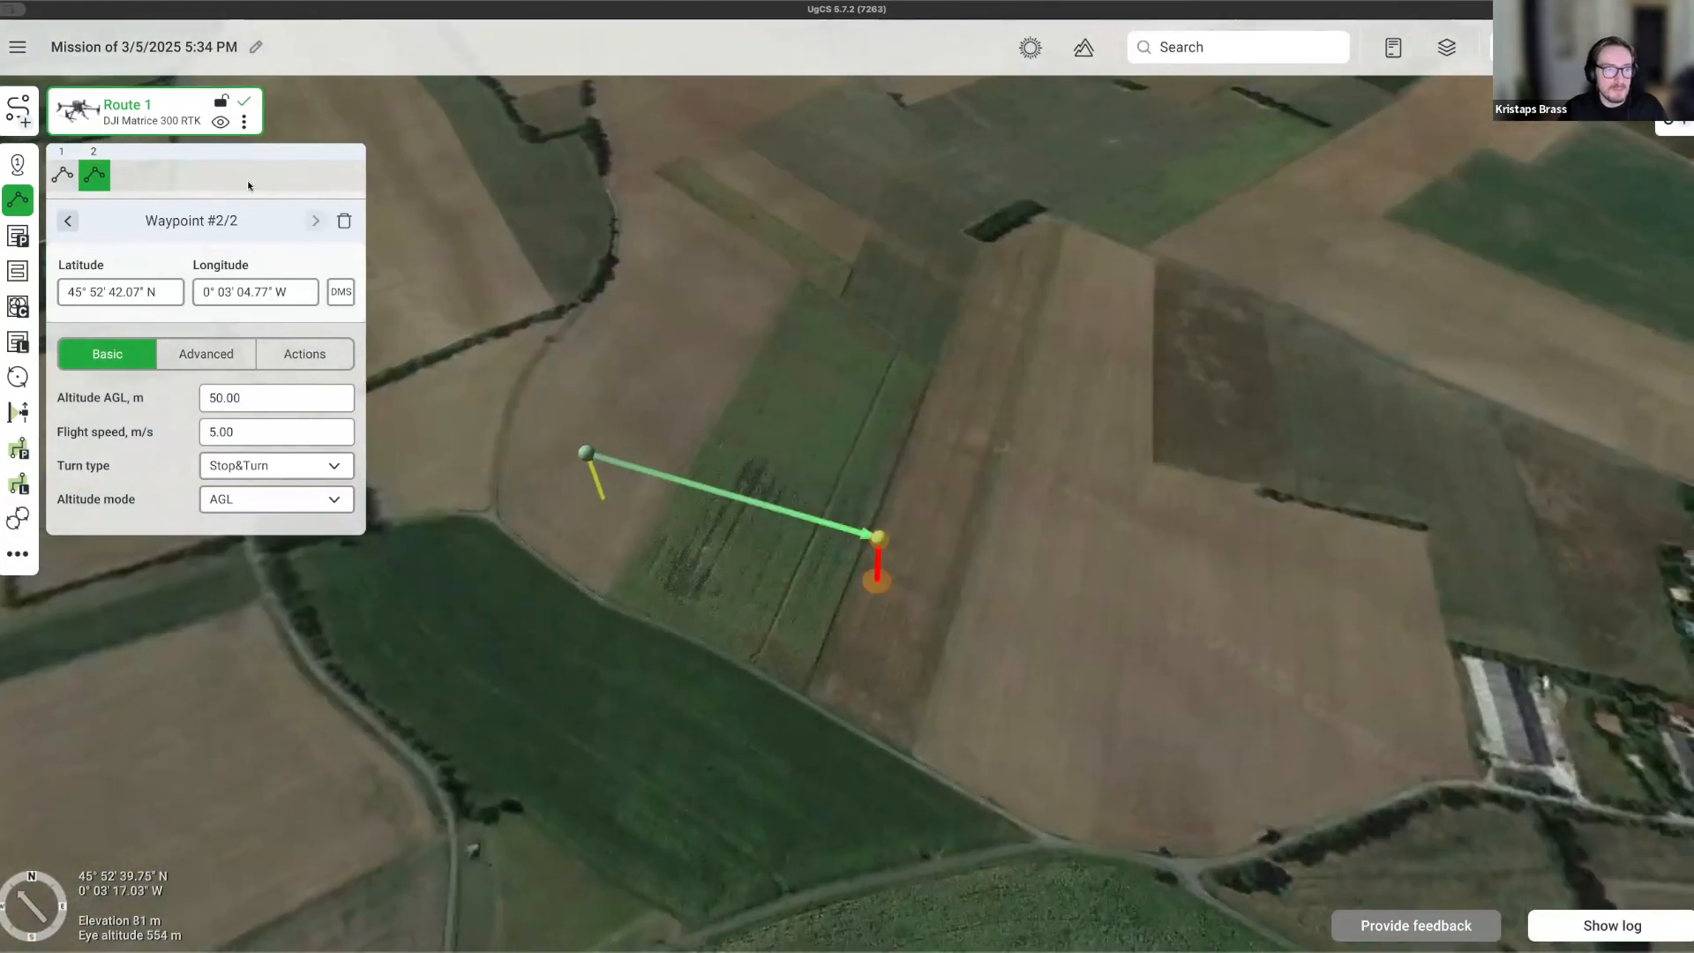
{"action": "left_click", "coordinate": [245, 121]}
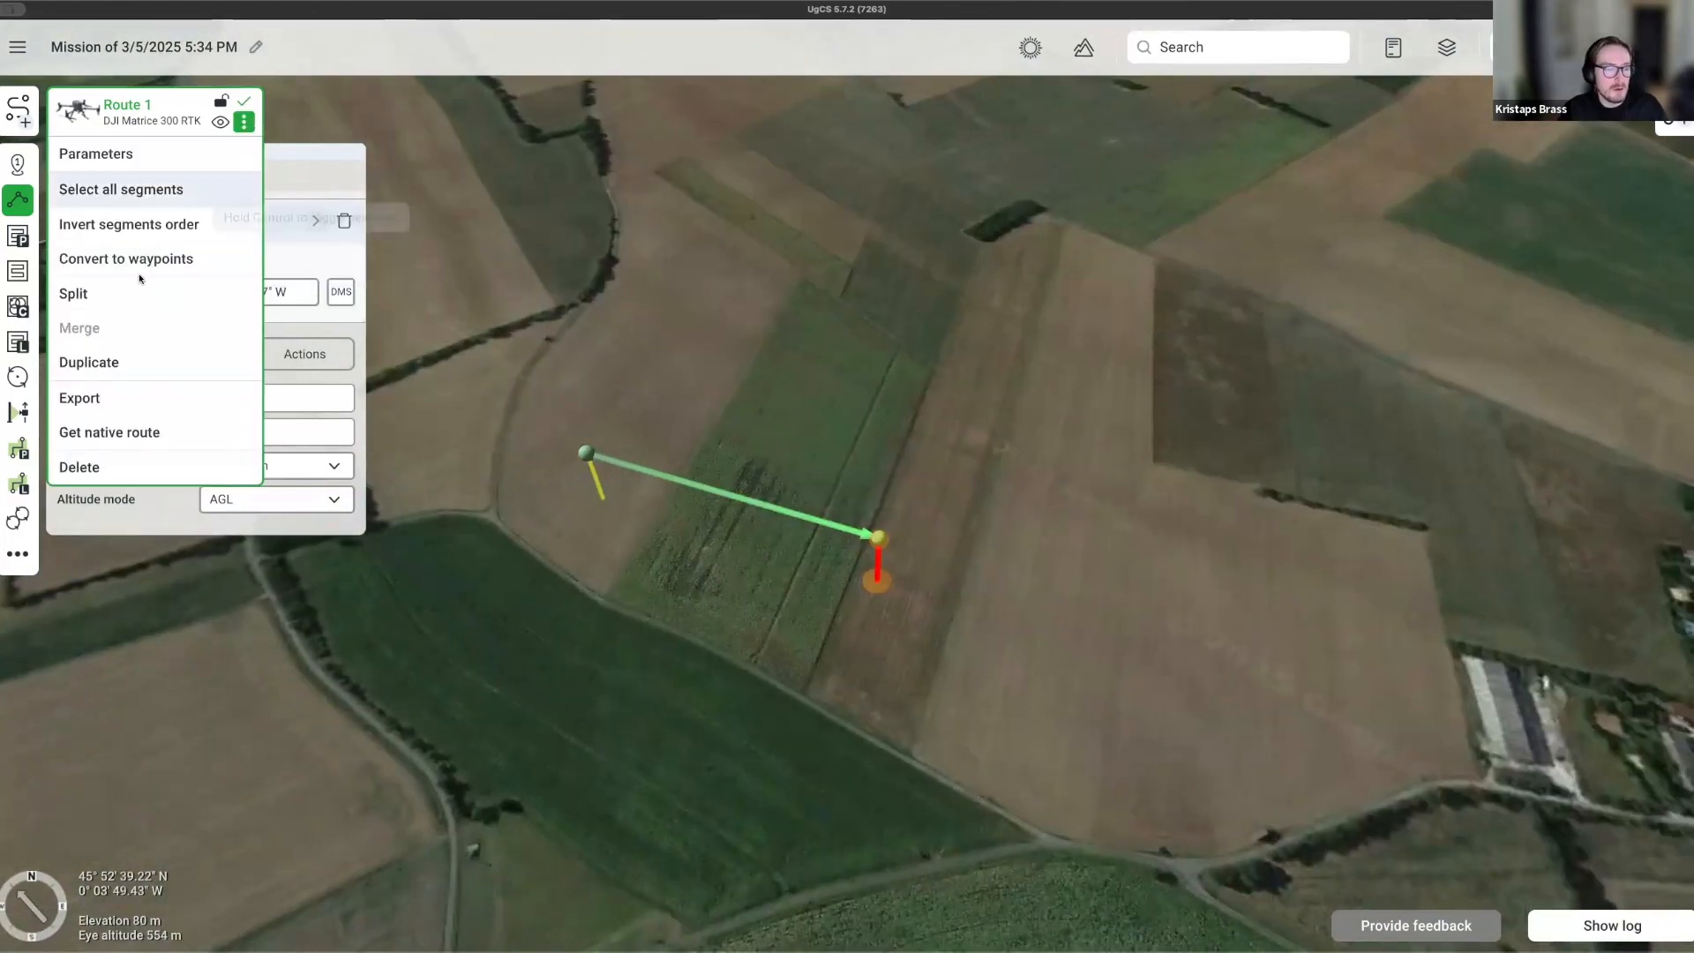
Export Route 1, showing the JSON, KML and DJI Pilot 2 KMZ format options.
{"action": "left_click", "coordinate": [104, 399]}
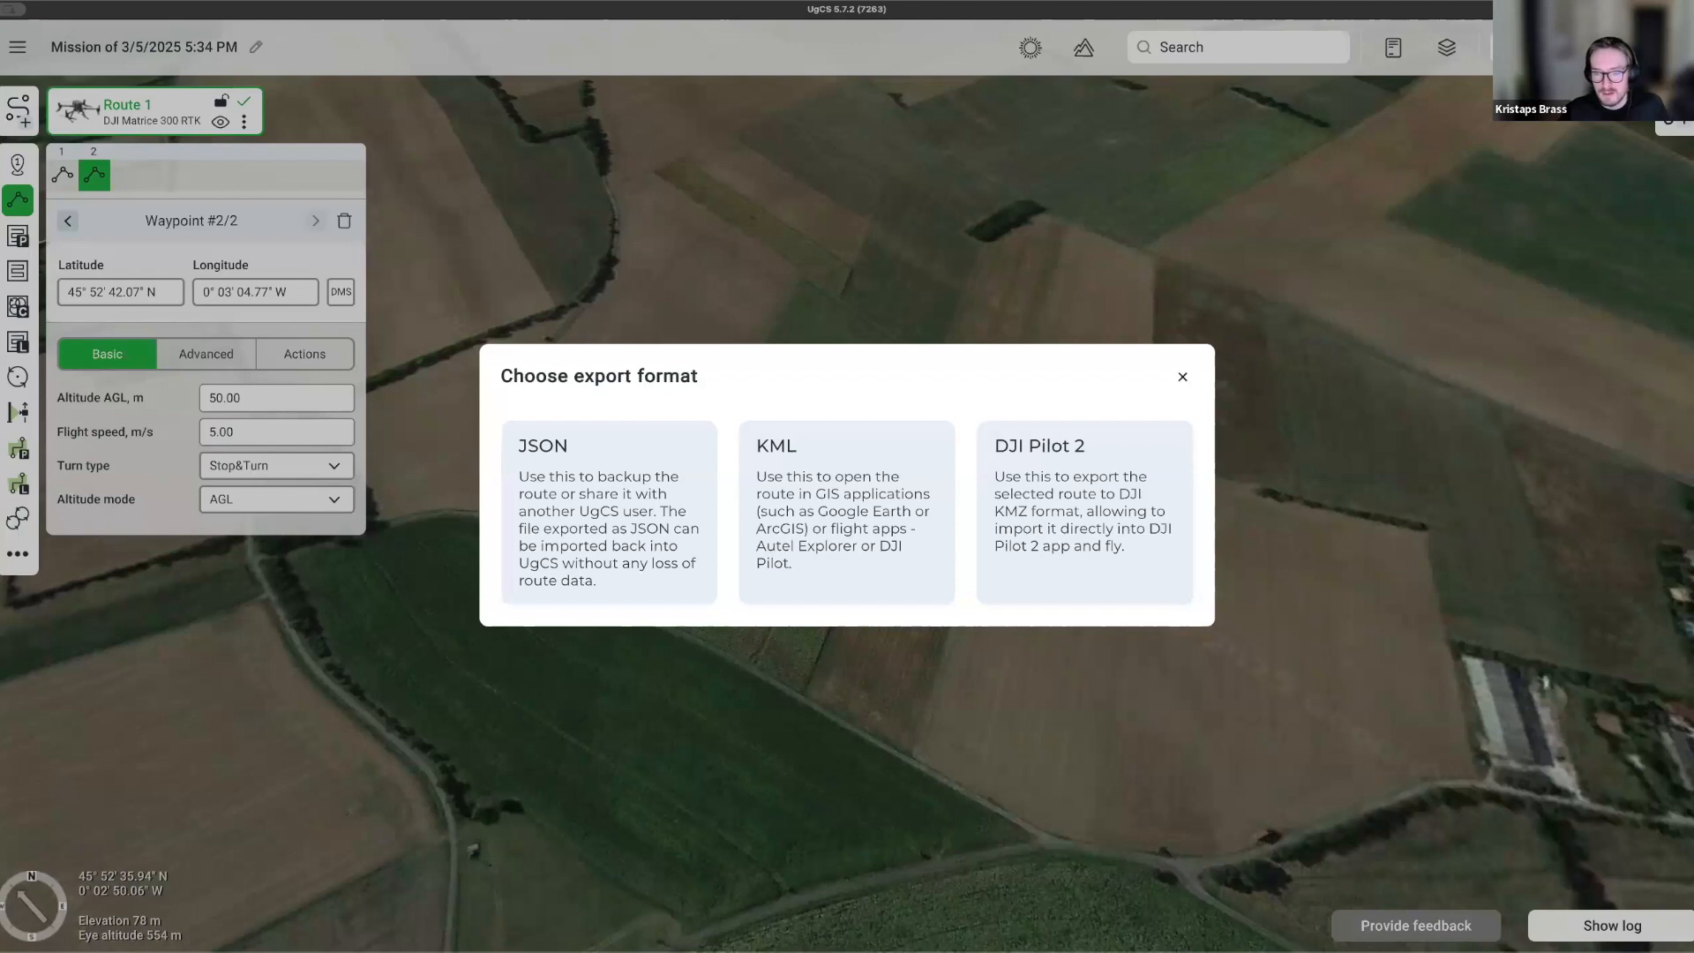
Pick the DJI Pilot 2 export, keep altitude relative to the first waypoint, then cancel the export.
{"action": "left_click", "coordinate": [1092, 491]}
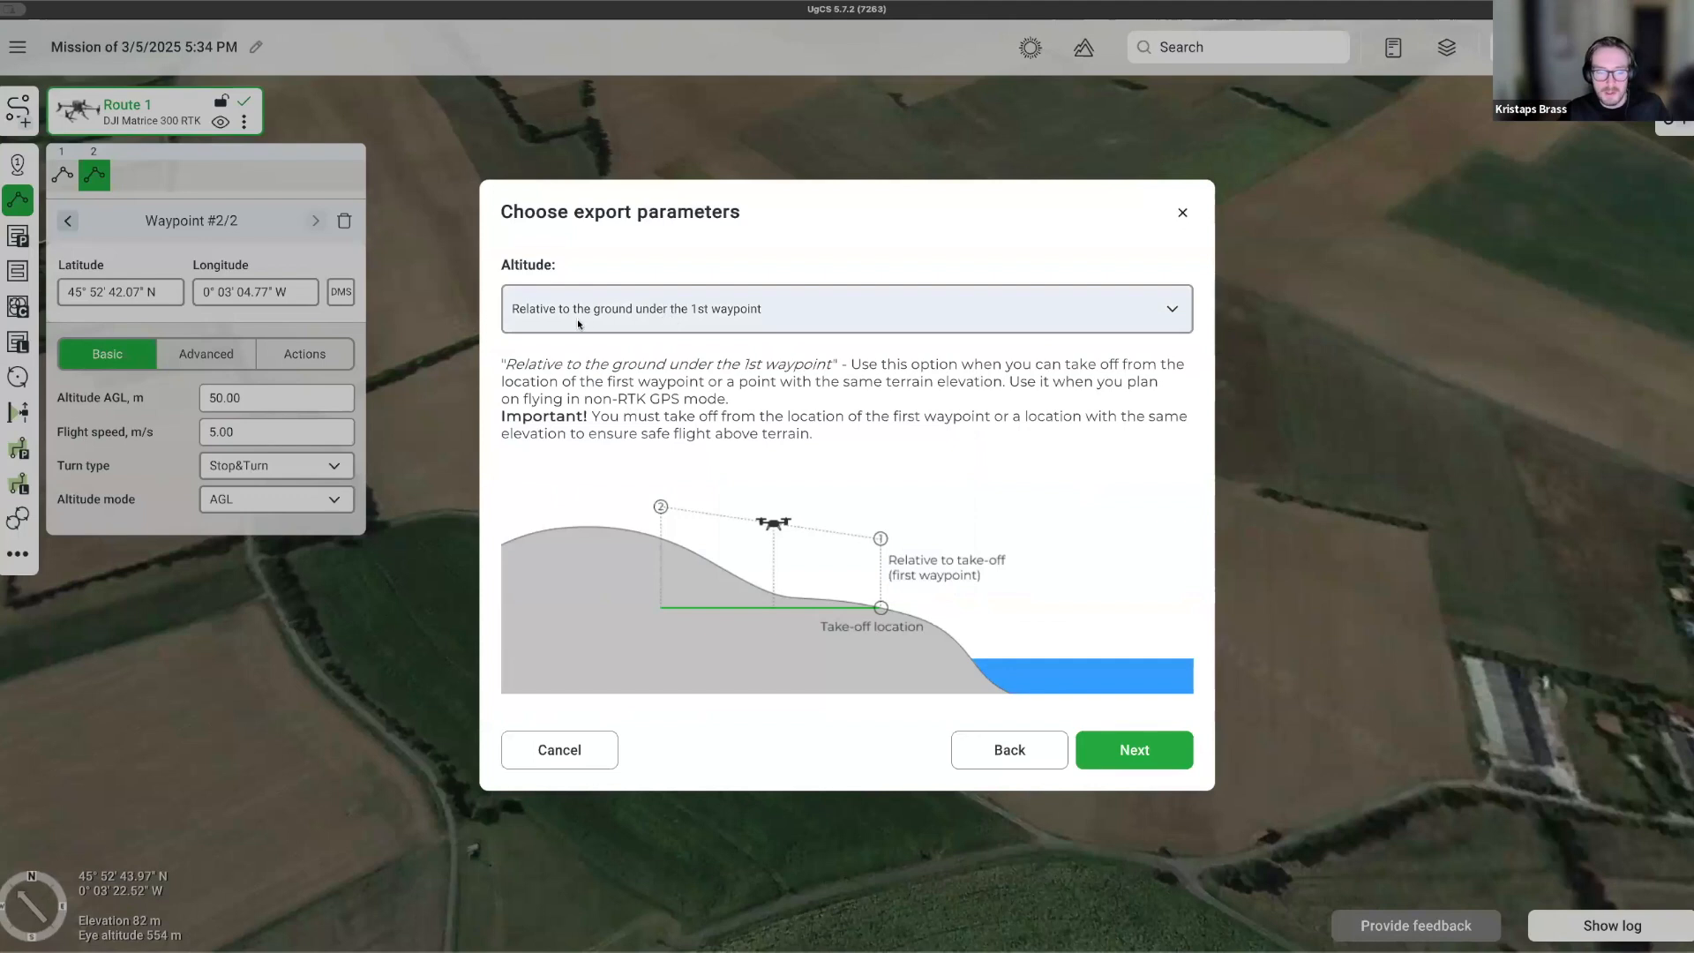
{"action": "left_click", "coordinate": [635, 319]}
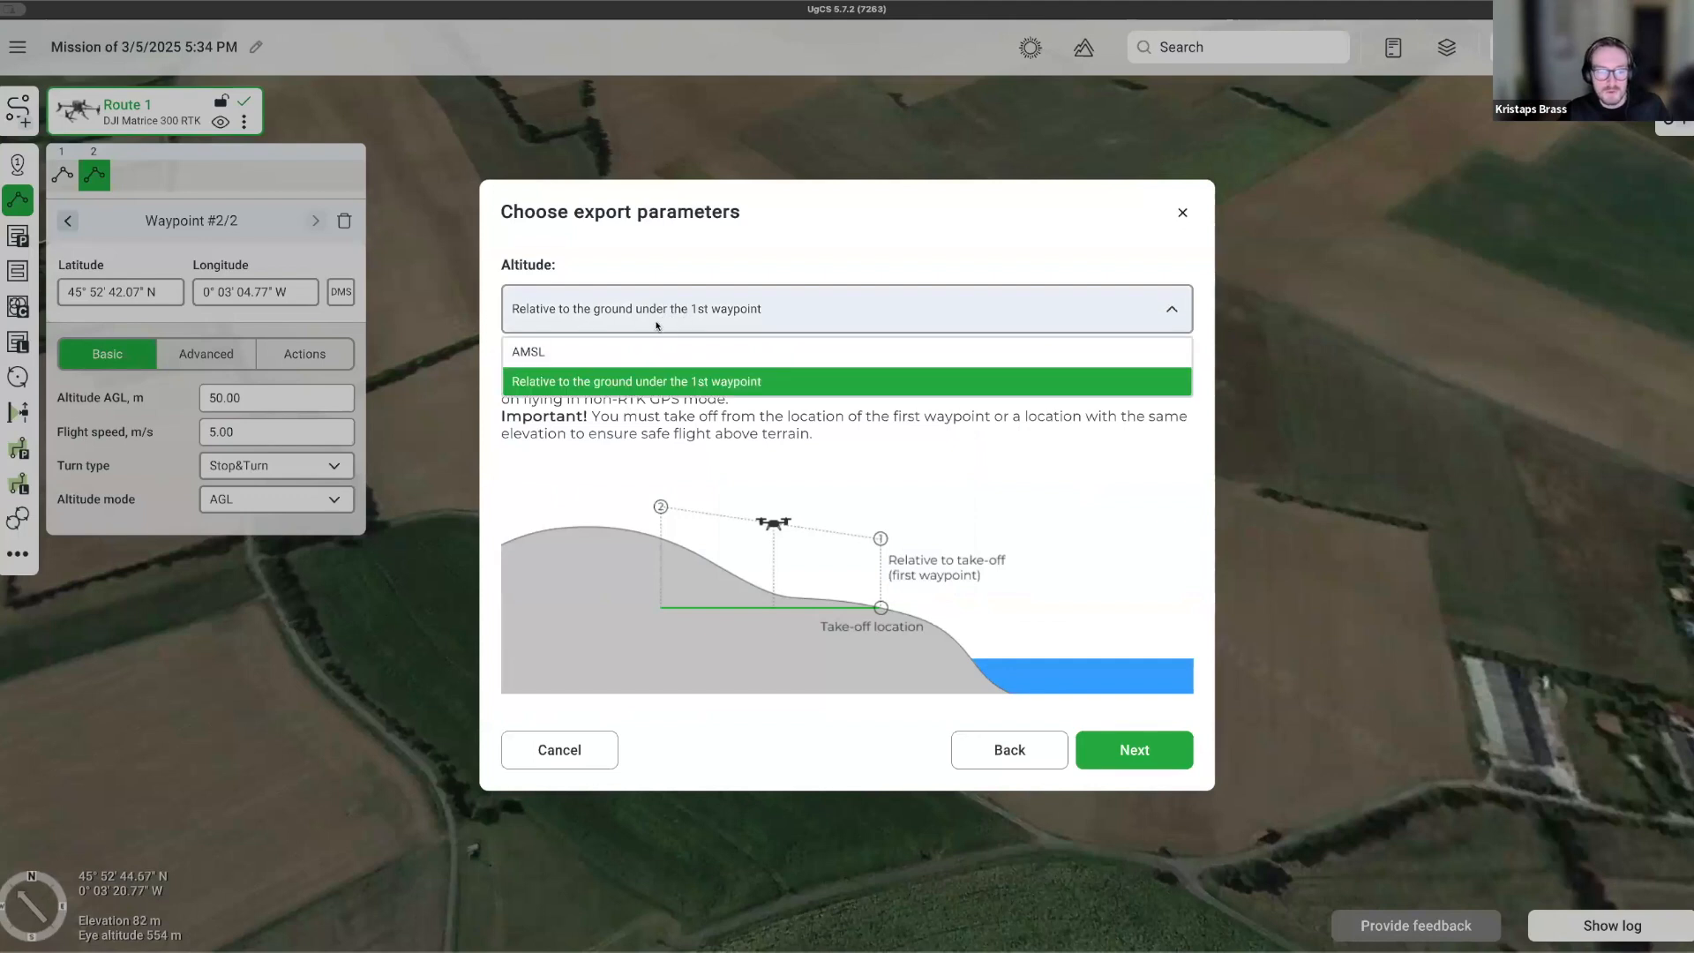
{"action": "left_click", "coordinate": [656, 325]}
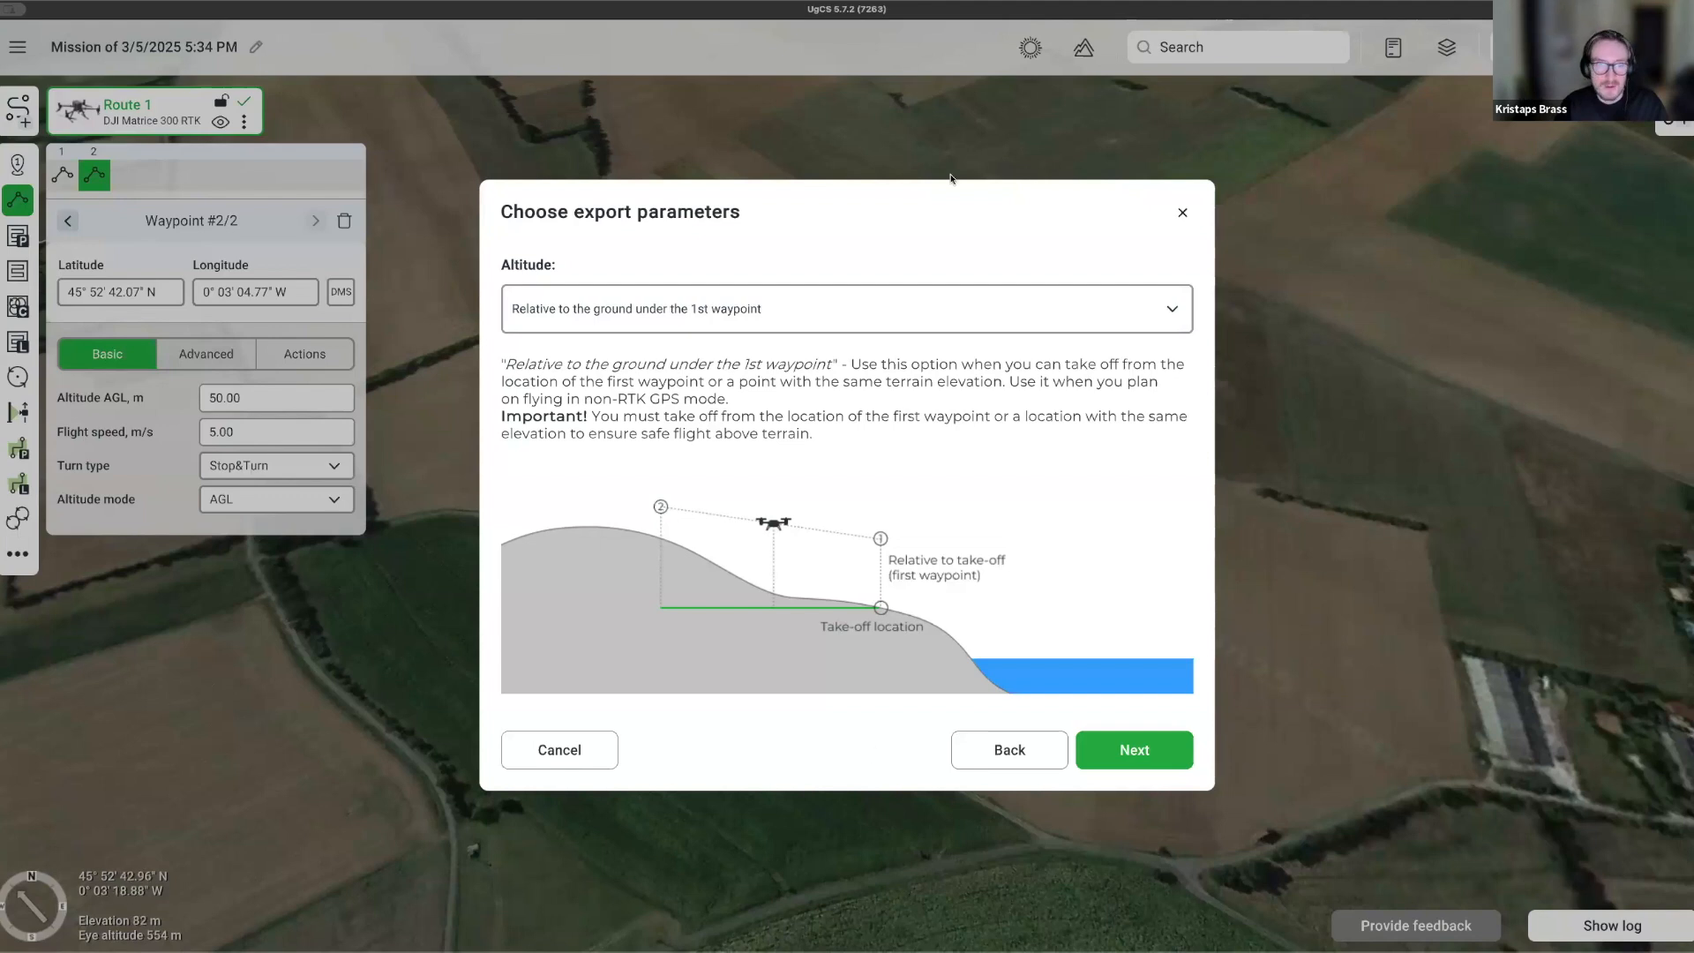
{"action": "left_click", "coordinate": [1182, 213]}
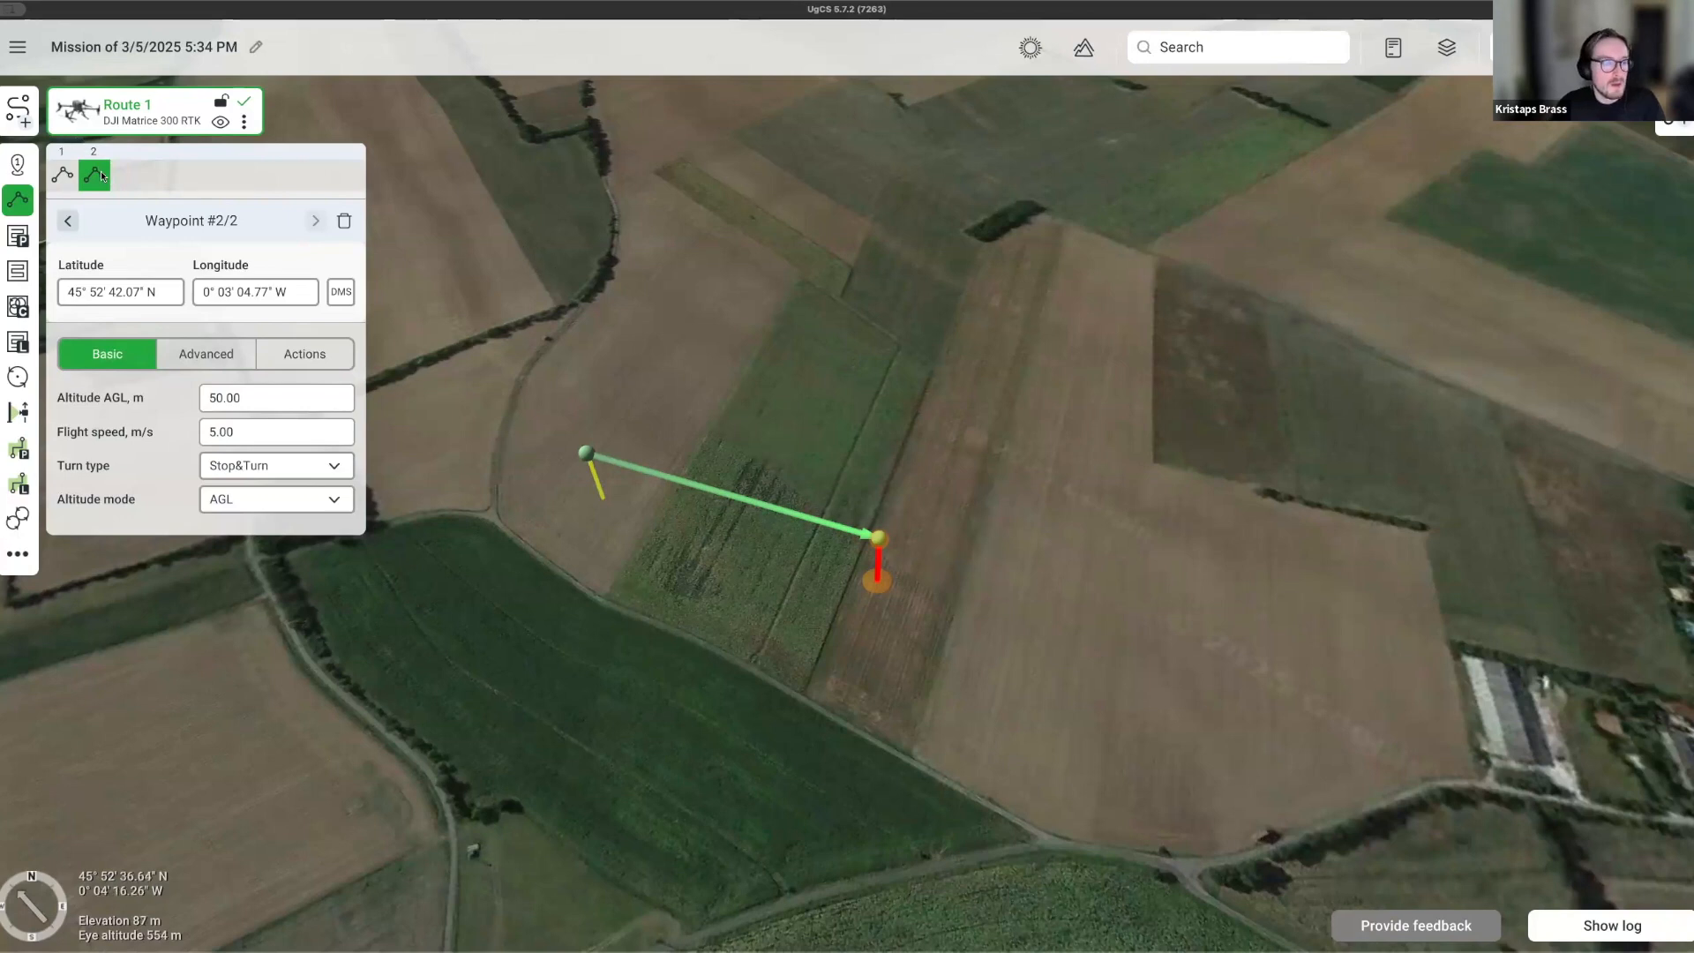
{"action": "mouse_move", "coordinate": [735, 536]}
{"action": "right_mouse_down"}
{"action": "mouse_move", "coordinate": [685, 550]}
{"action": "mouse_move", "coordinate": [758, 534]}
{"action": "right_mouse_up"}
Move waypoint 2 across the field, then delete both of Route 1's waypoints.
{"action": "left_click_drag", "start_coordinate": [971, 591], "coordinate": [776, 487]}
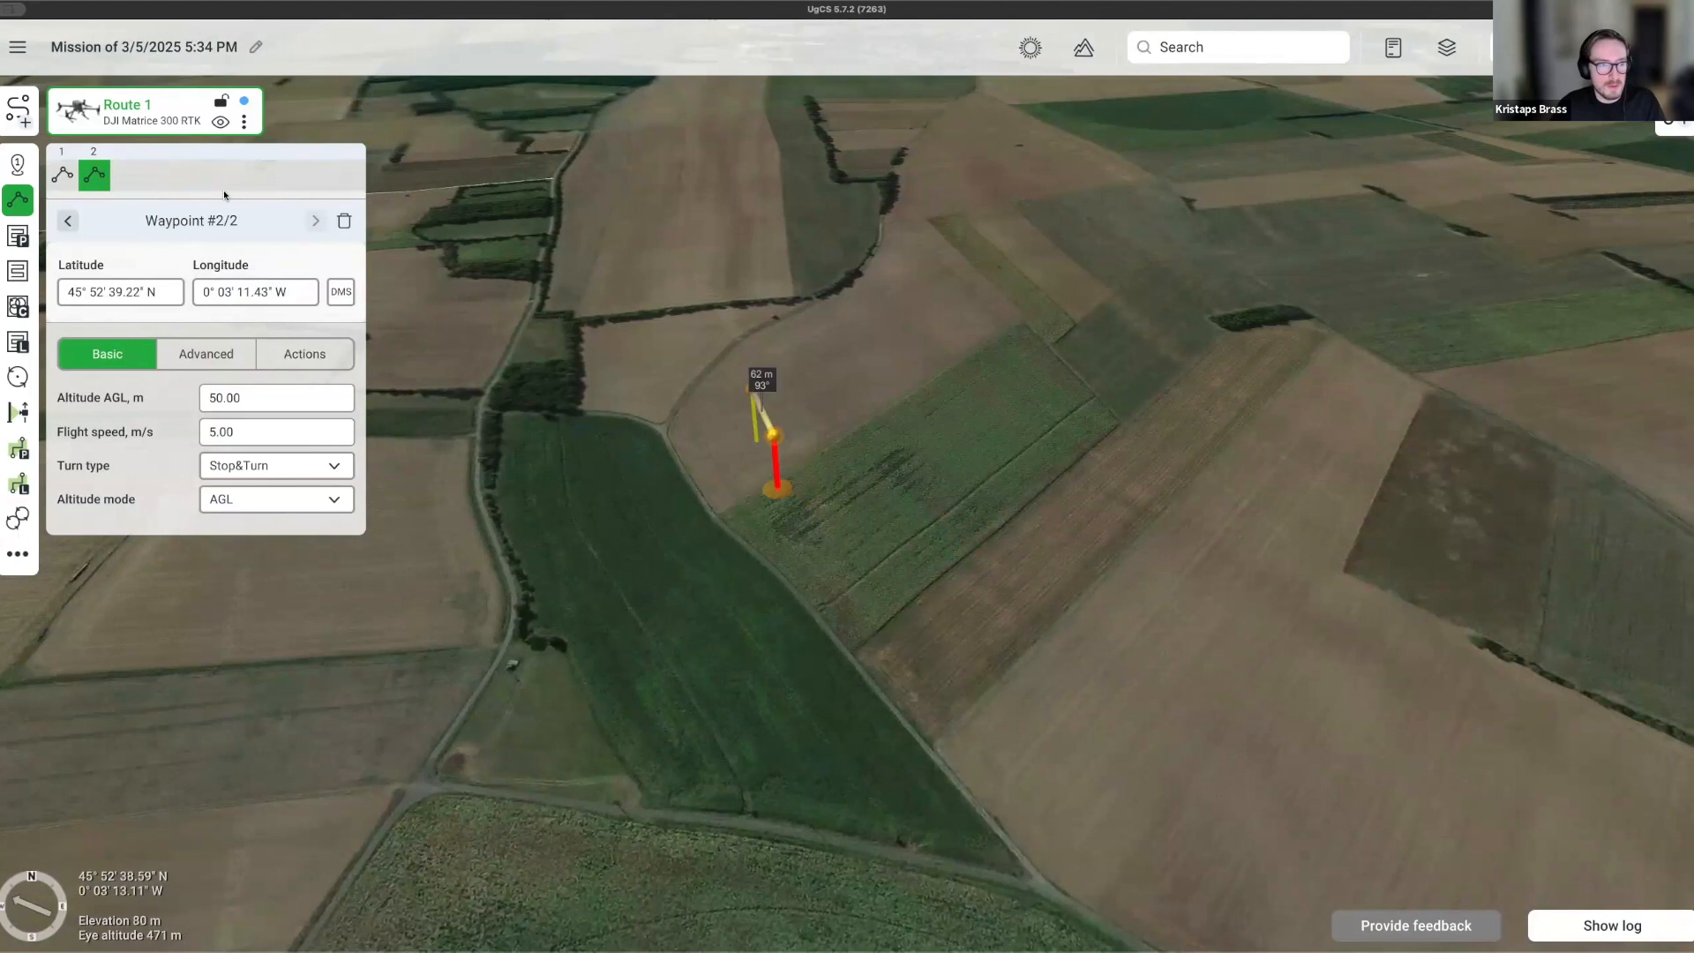
{"action": "left_click", "coordinate": [343, 221]}
{"action": "left_click", "coordinate": [343, 220]}
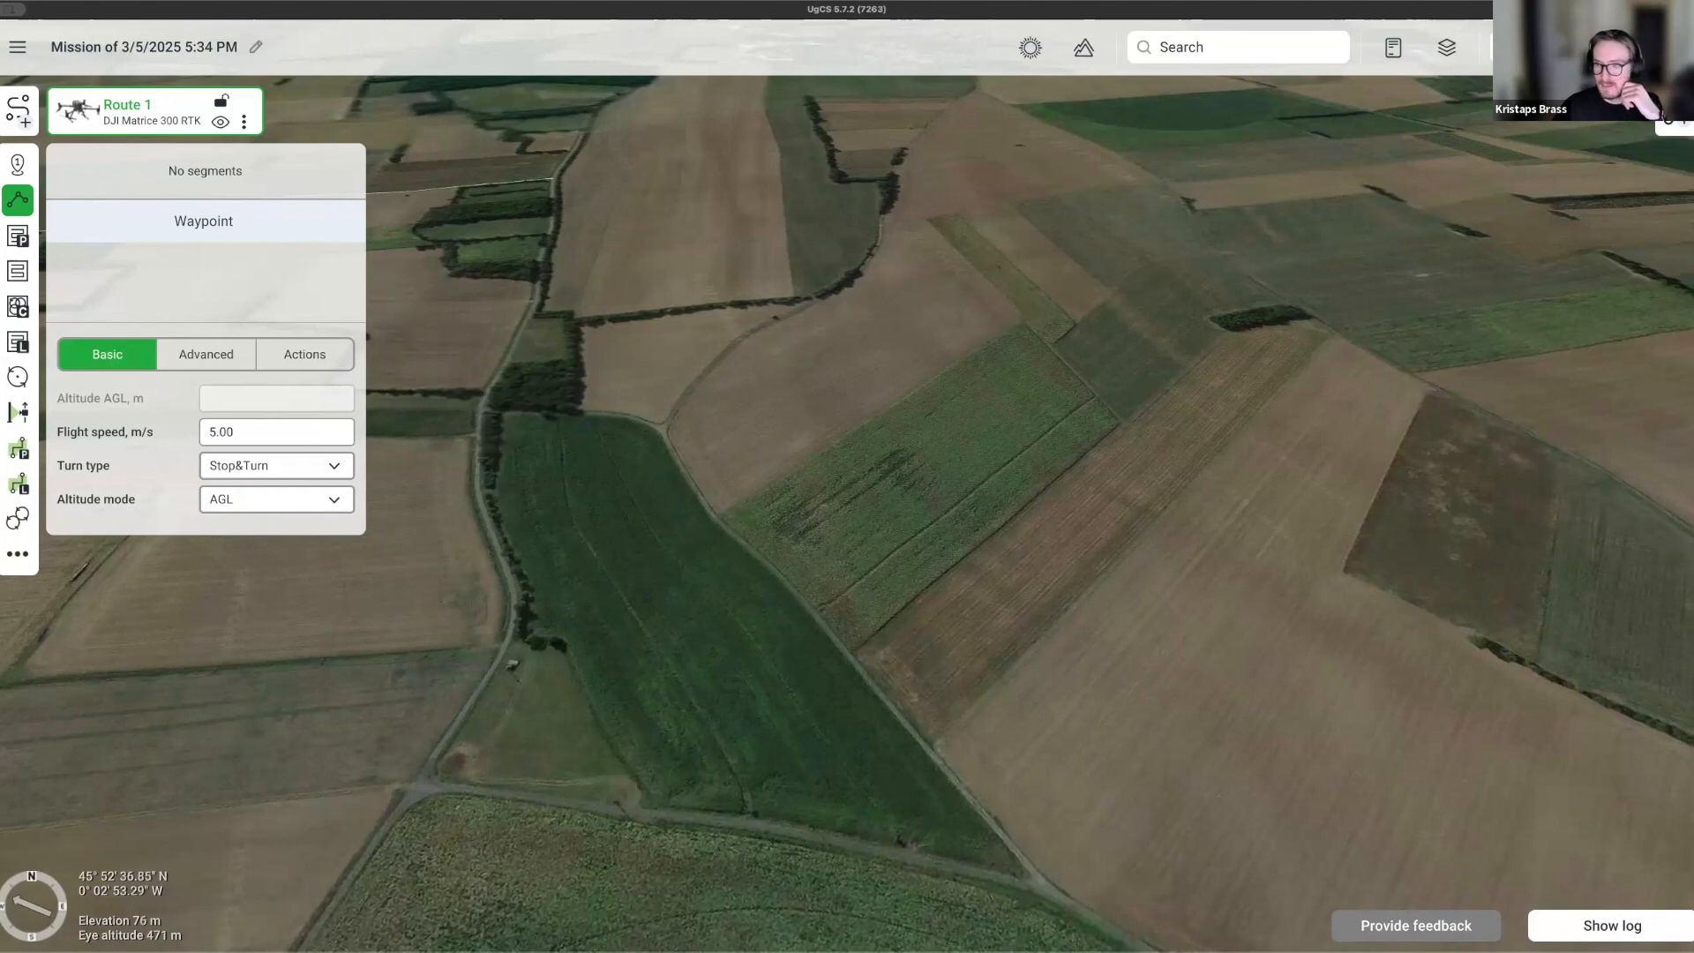
Start a Photogrammetry area with the DJI Zenmuse H20T/H20 (Wide) camera, framing the farmstead fields.
{"action": "scroll", "coordinate": [677, 542], "scroll_direction": "up", "scroll_amount": 2}
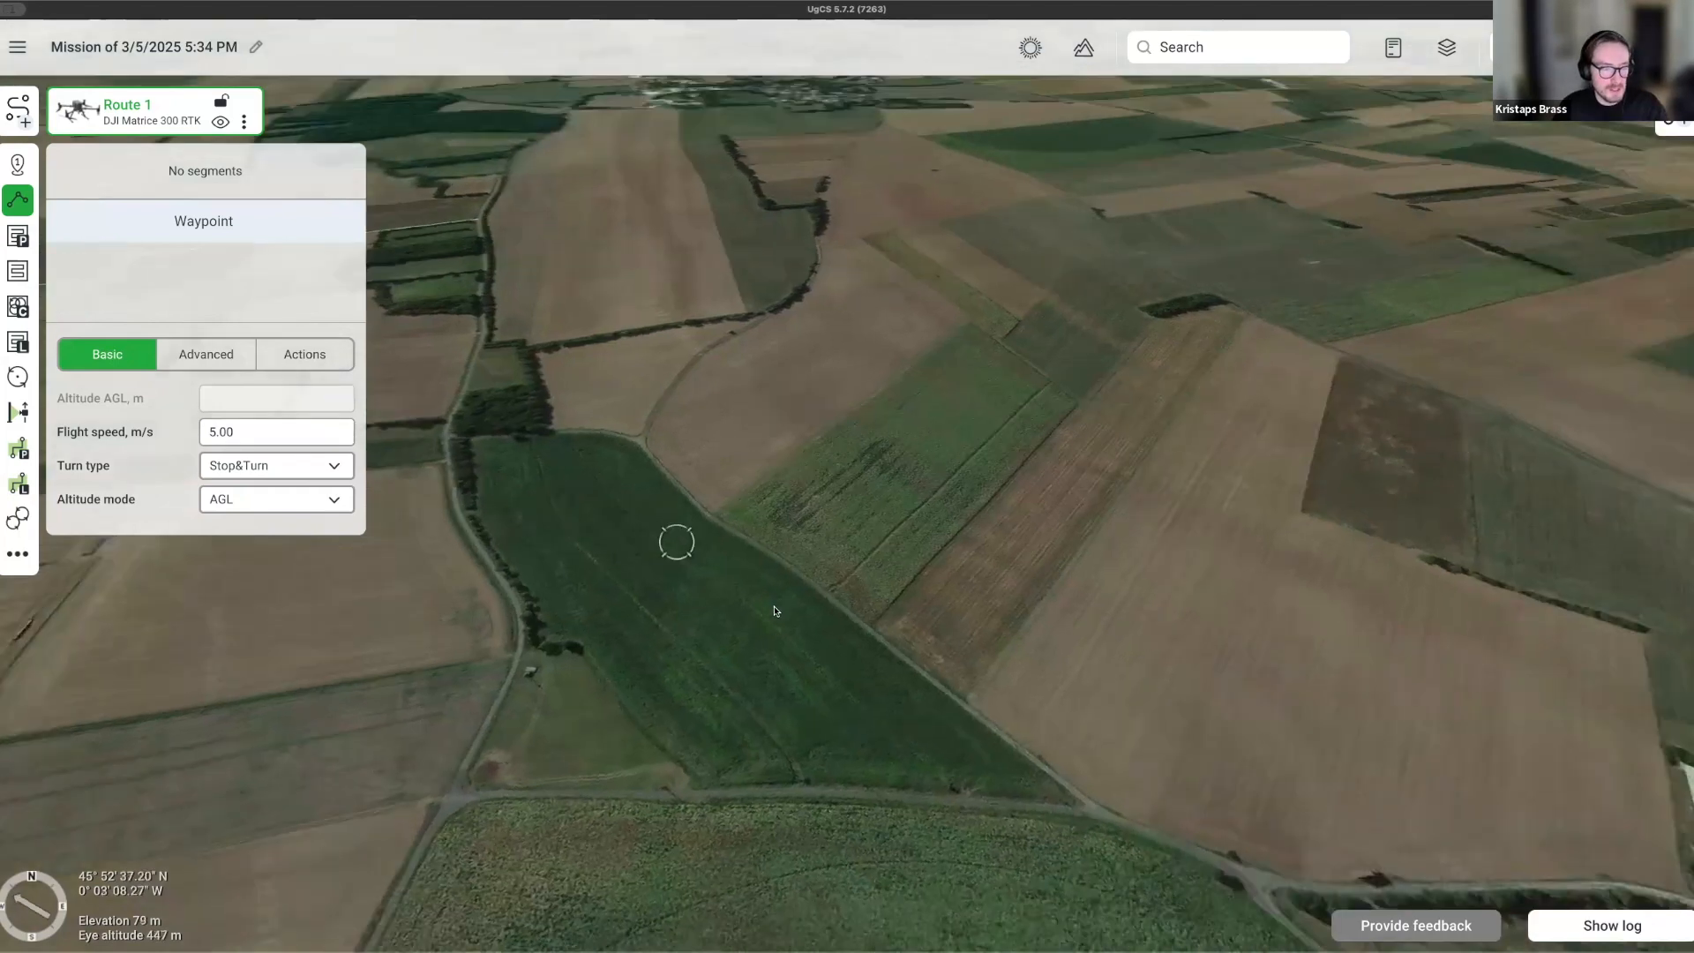
{"action": "right_click_drag", "start_coordinate": [775, 611], "coordinate": [780, 649]}
{"action": "left_click_drag", "start_coordinate": [589, 463], "coordinate": [713, 565]}
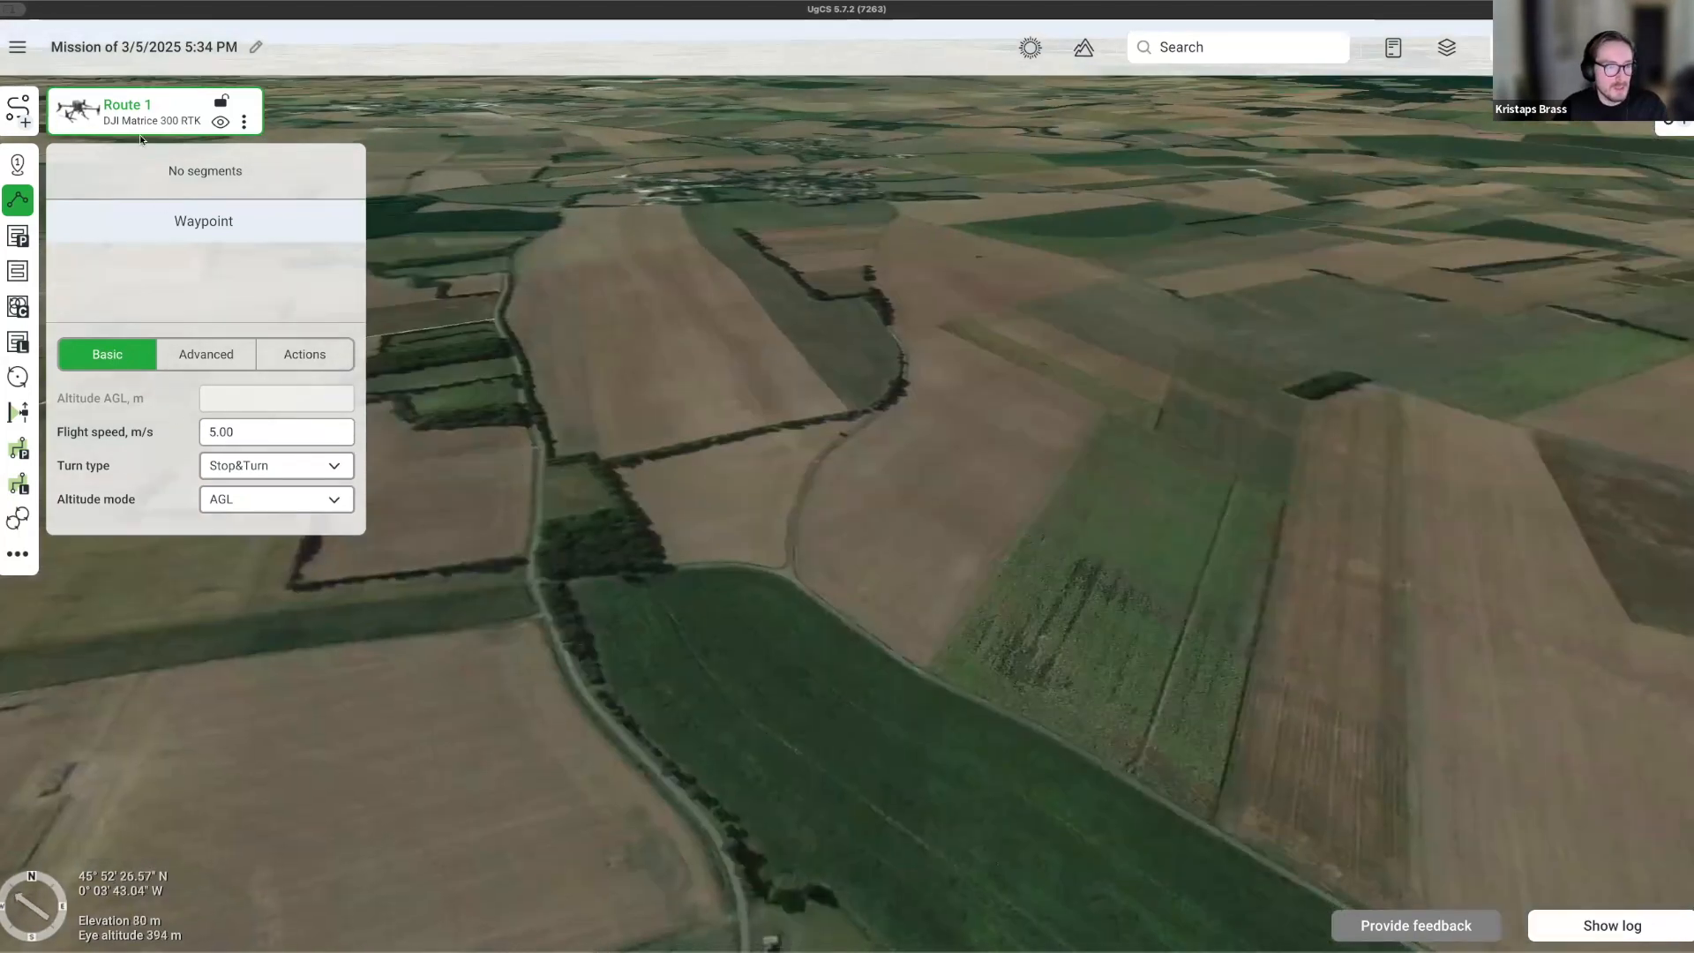
{"action": "left_click", "coordinate": [20, 235]}
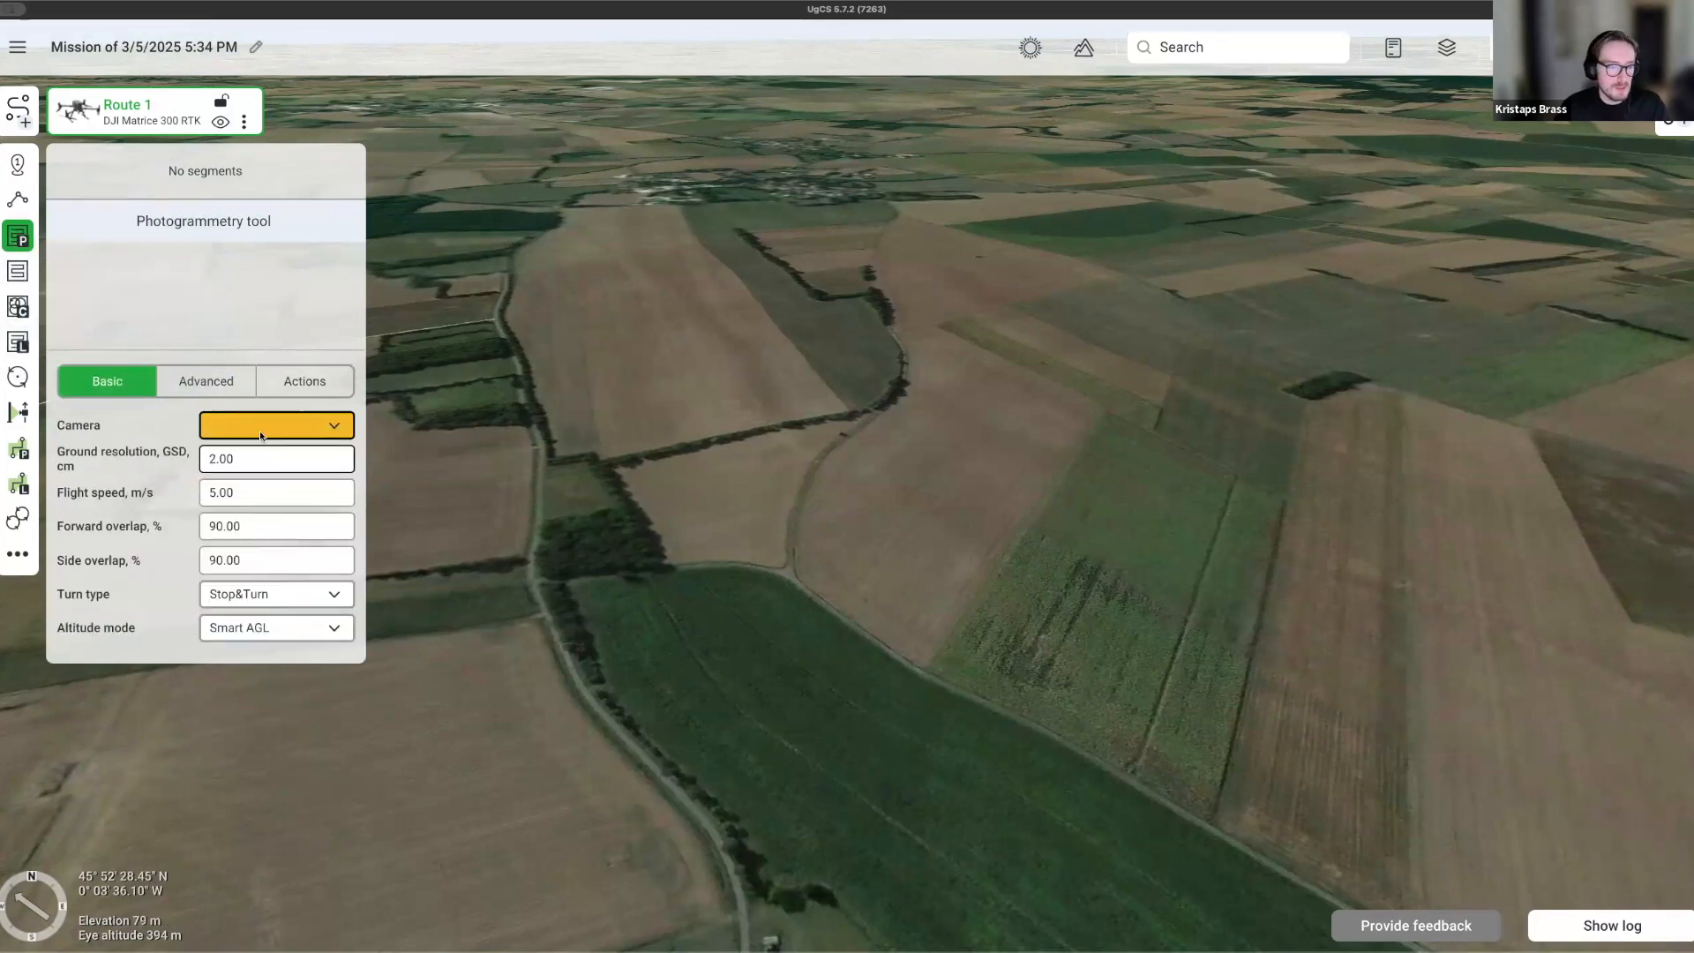
{"action": "left_click", "coordinate": [271, 430]}
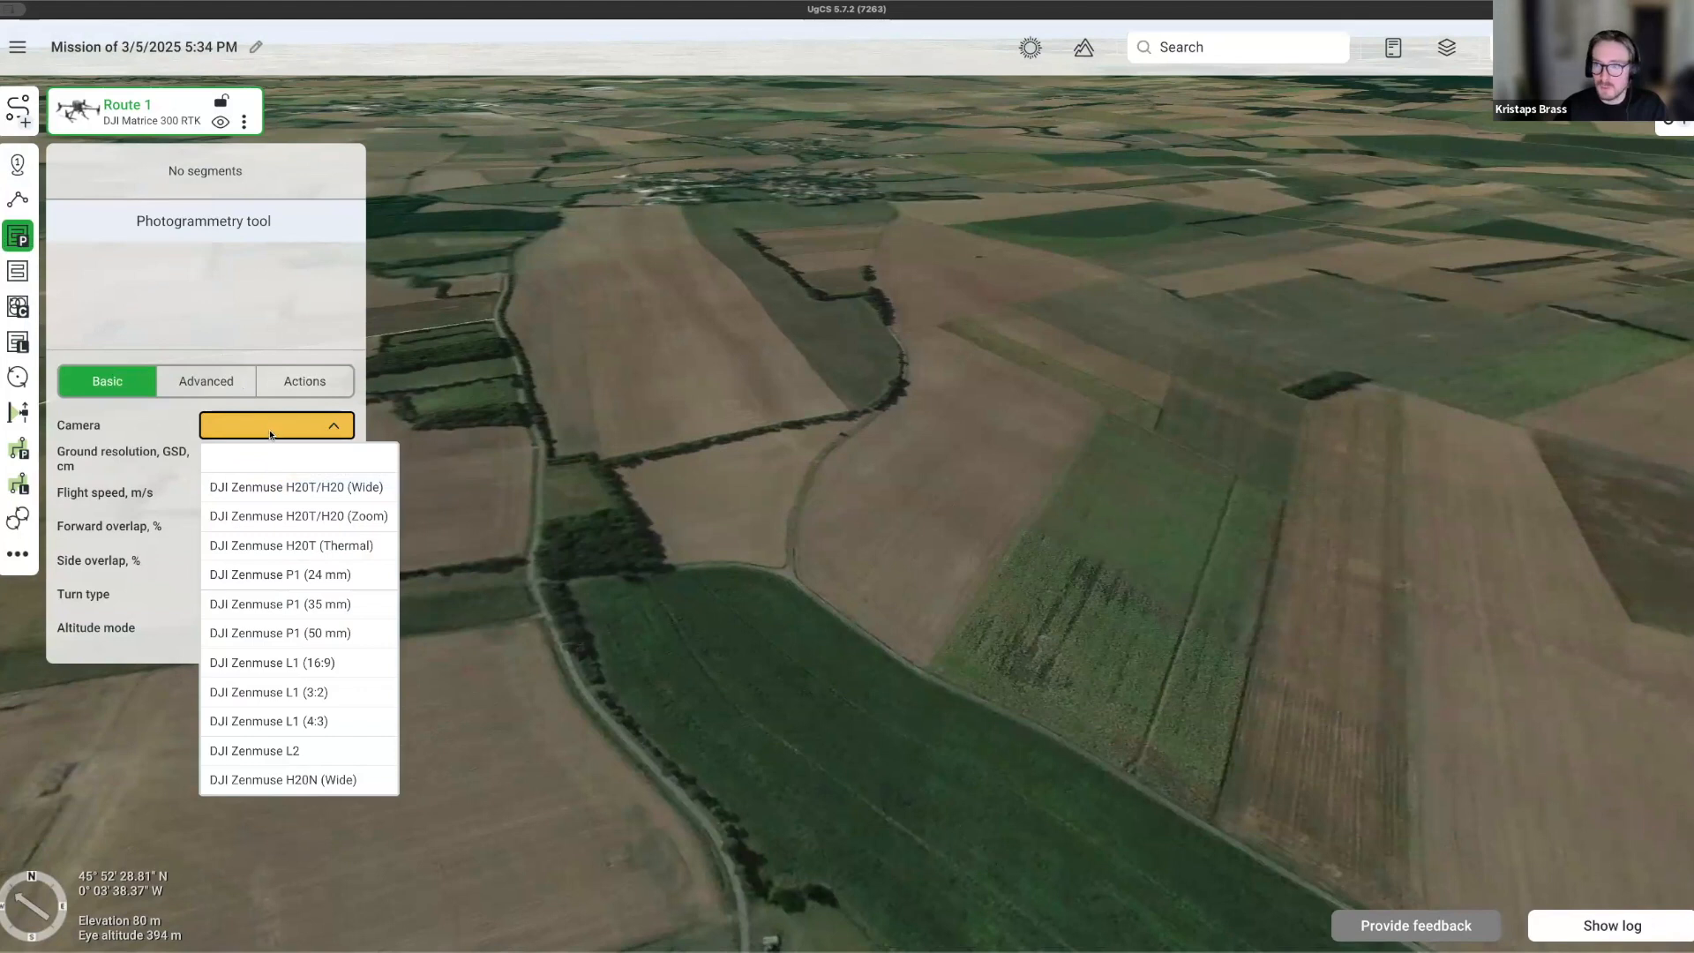
{"action": "left_click", "coordinate": [279, 491]}
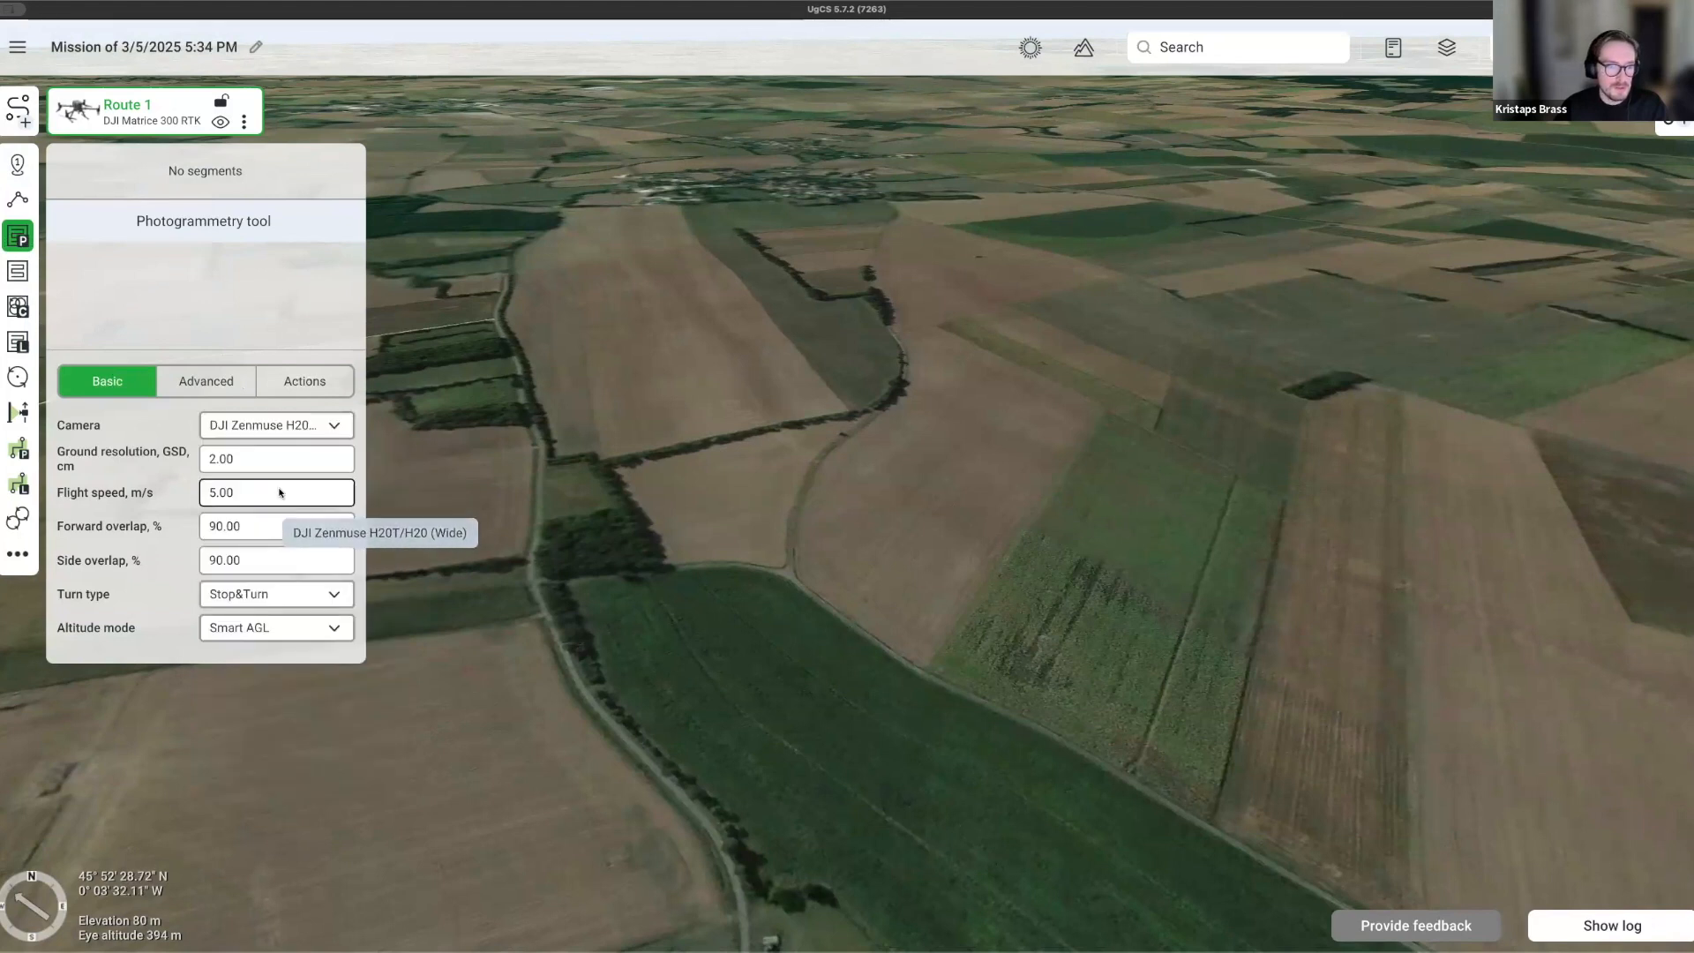
{"action": "double_click", "coordinate": [222, 458]}
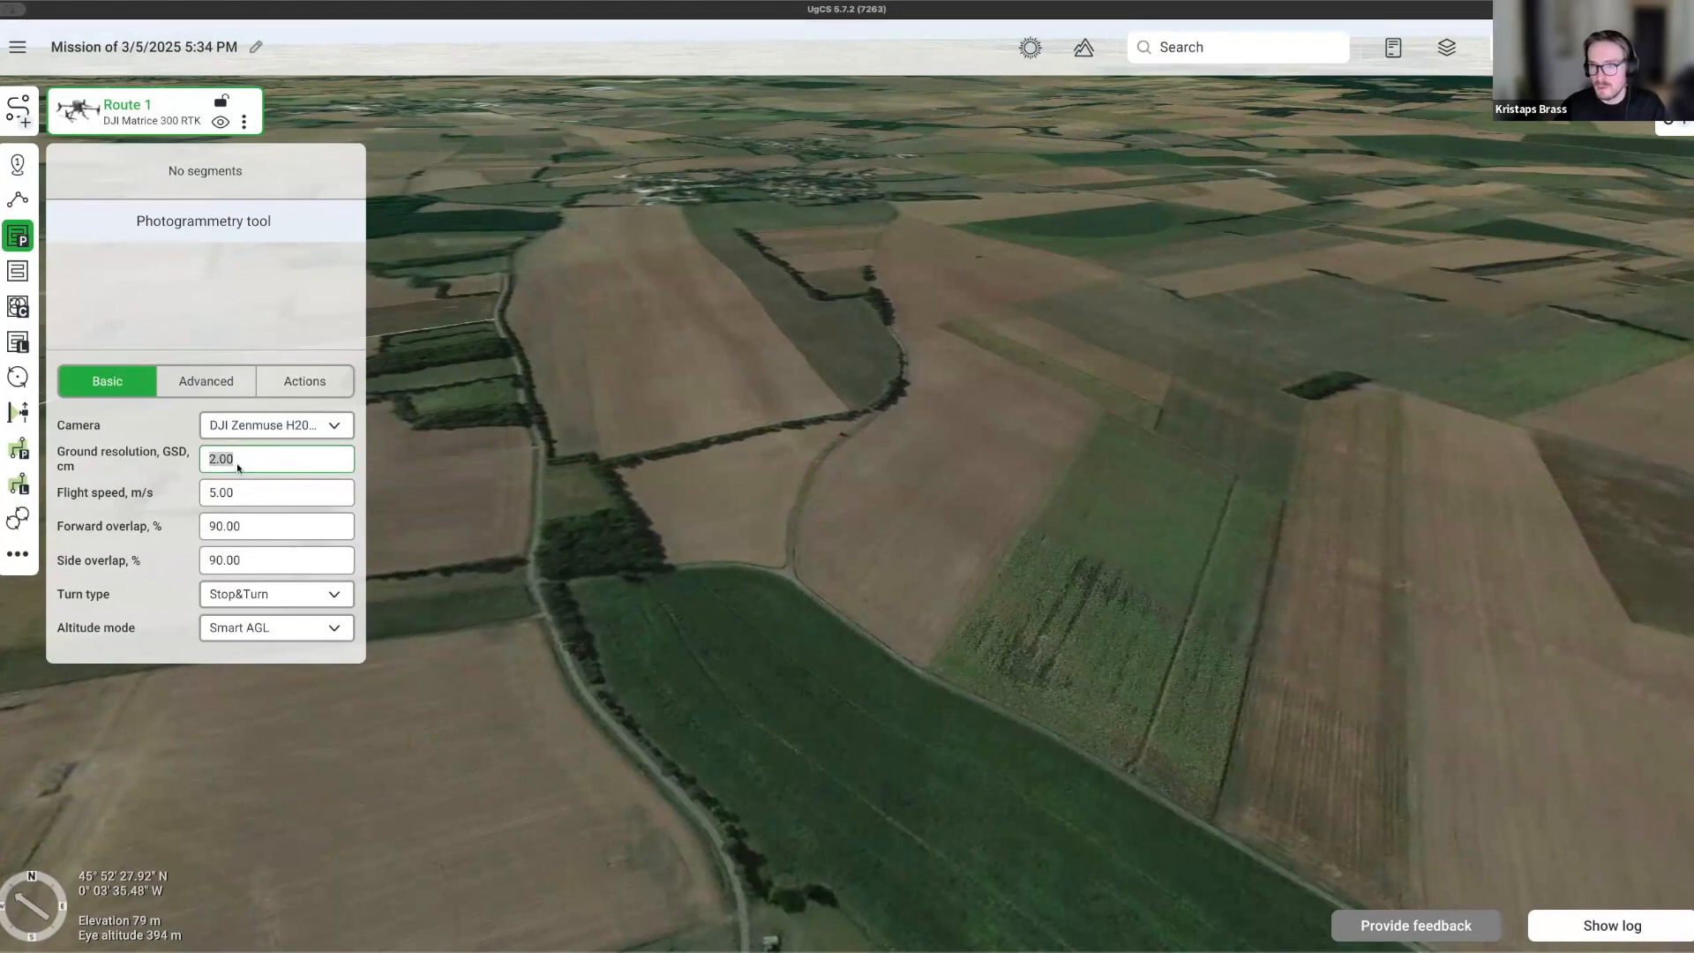
{"action": "right_click_drag", "start_coordinate": [639, 620], "coordinate": [900, 653]}
{"action": "scroll", "coordinate": [854, 531], "scroll_direction": "down", "scroll_amount": 4}
{"action": "scroll", "coordinate": [900, 653], "scroll_direction": "down", "scroll_amount": 3}
{"action": "left_click_drag", "start_coordinate": [1001, 785], "coordinate": [836, 696]}
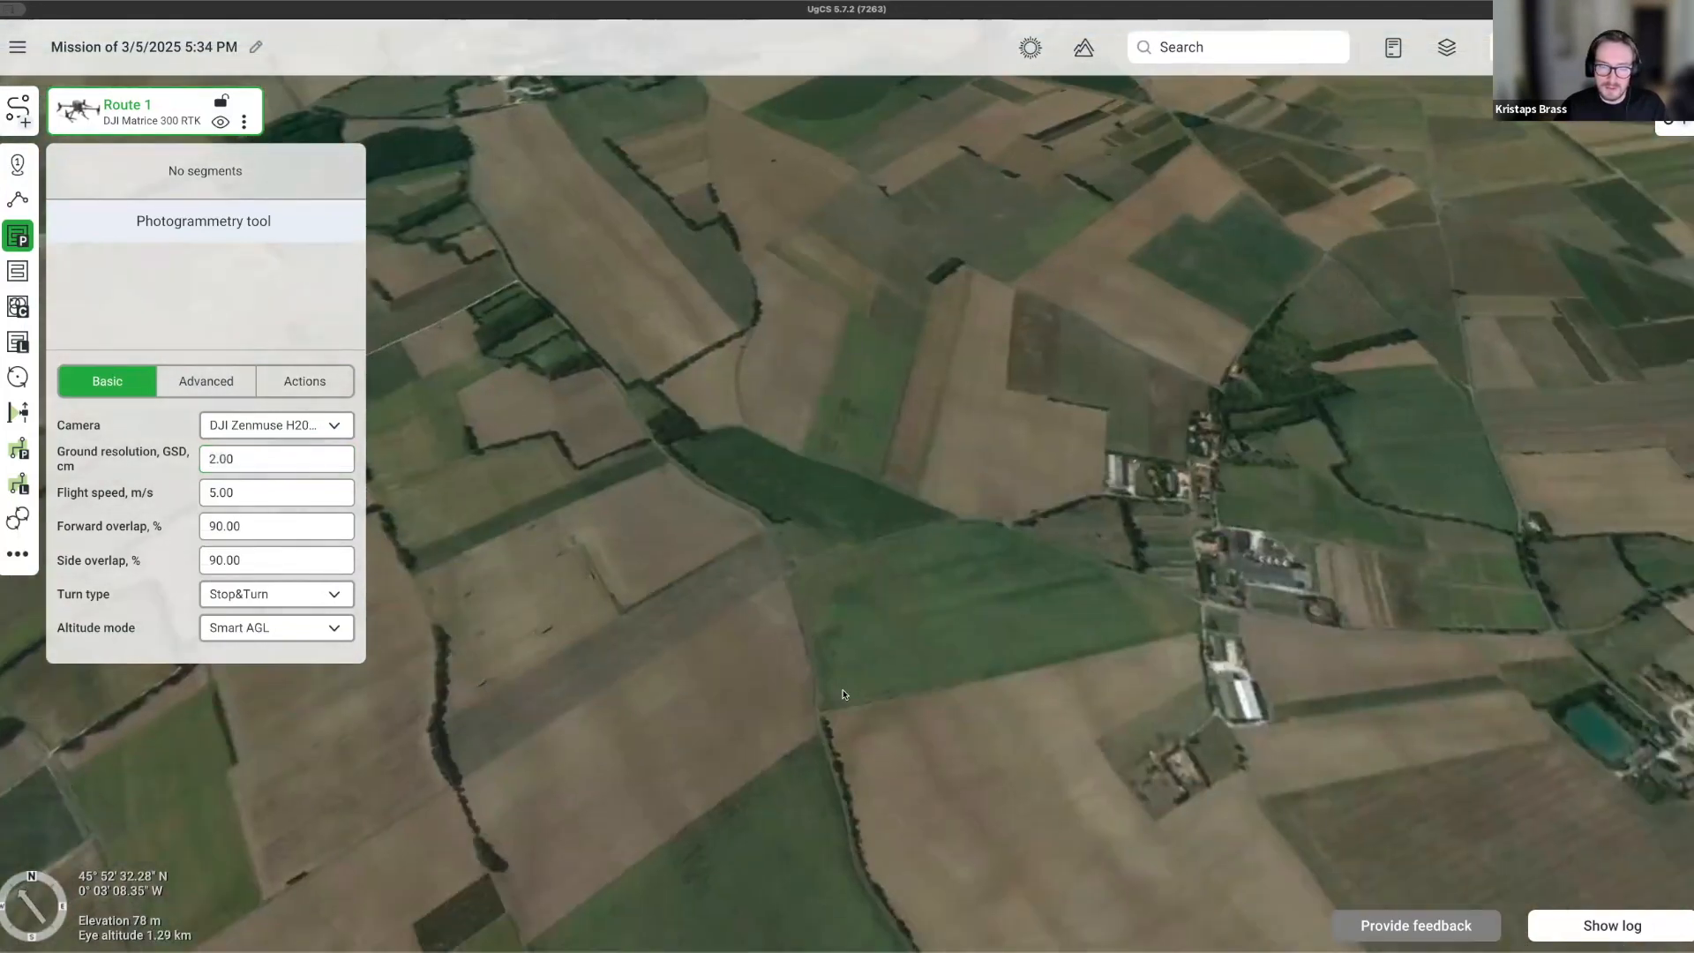
Place five corners outlining the survey area over the field beside the farmstead.
{"action": "left_click", "coordinate": [819, 706]}
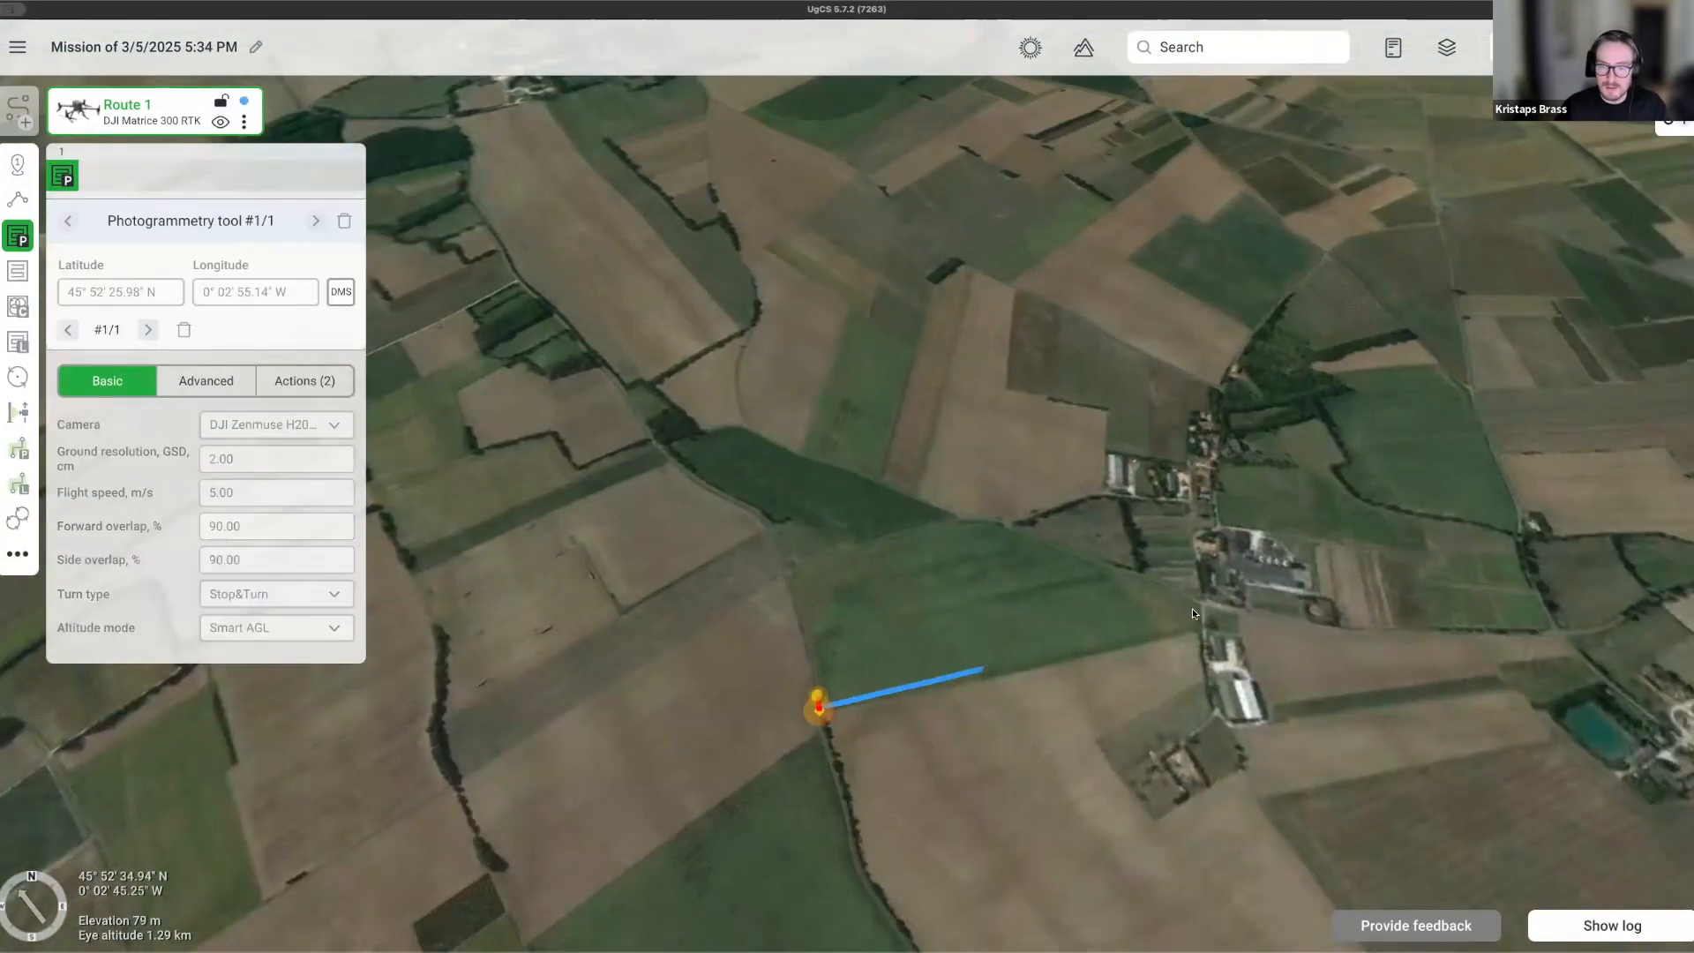
{"action": "left_click", "coordinate": [1195, 631]}
{"action": "left_click", "coordinate": [1198, 597]}
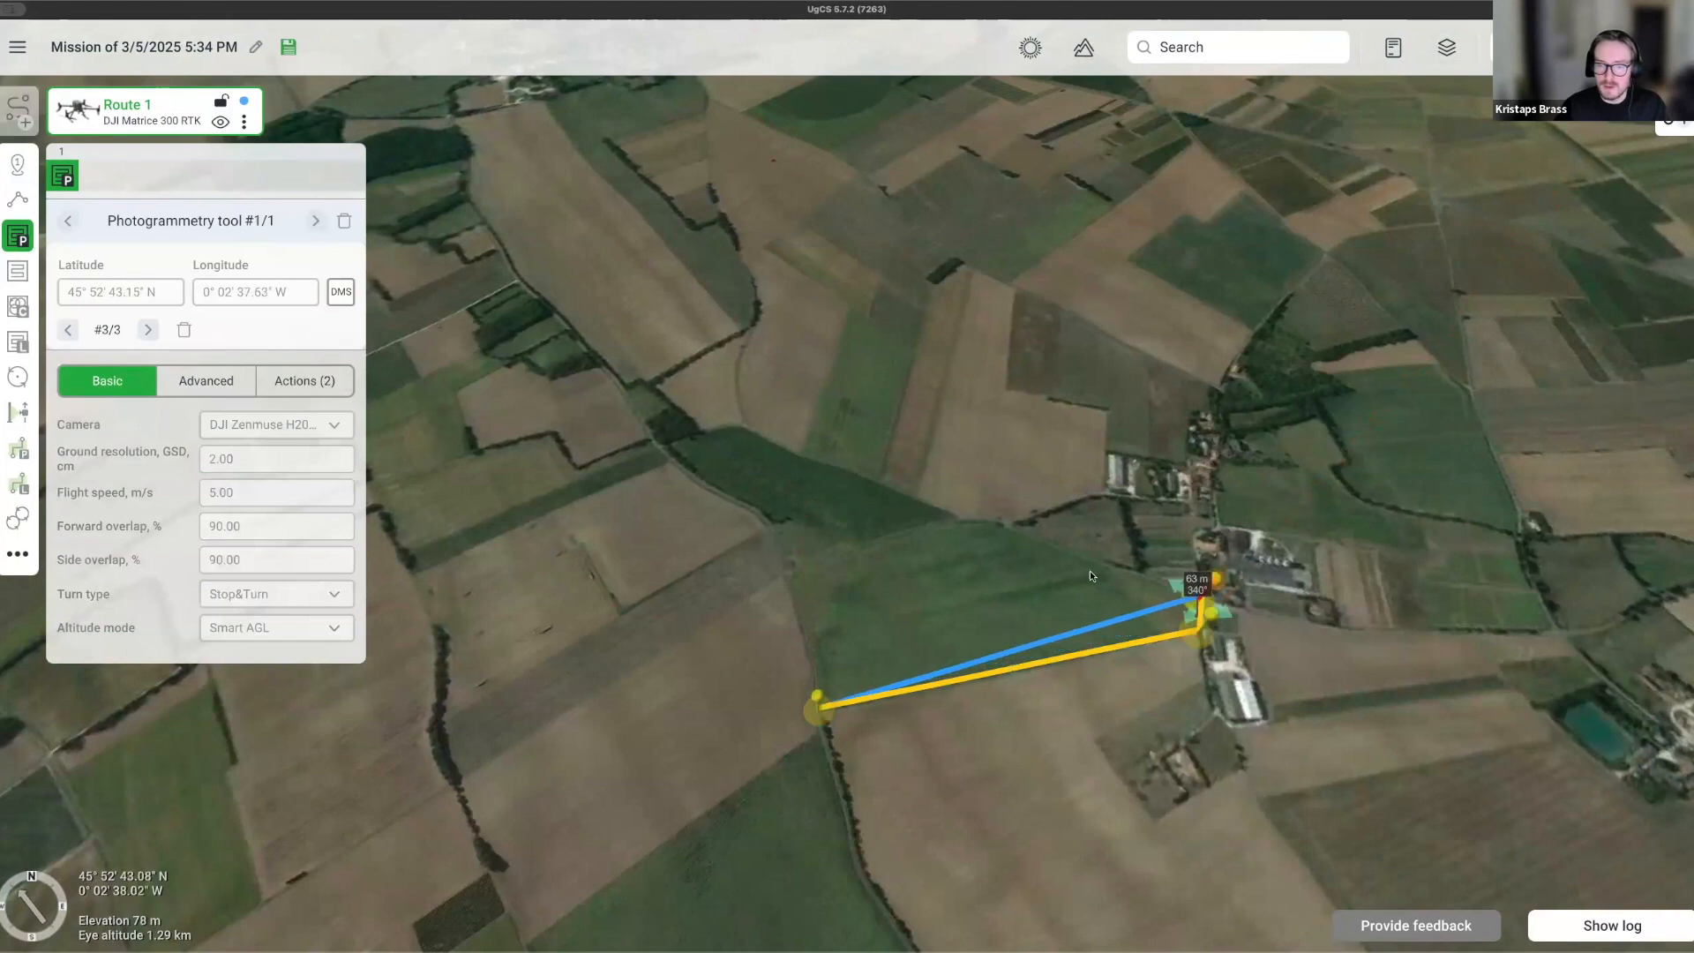
{"action": "left_click", "coordinate": [987, 514]}
{"action": "left_click", "coordinate": [776, 560]}
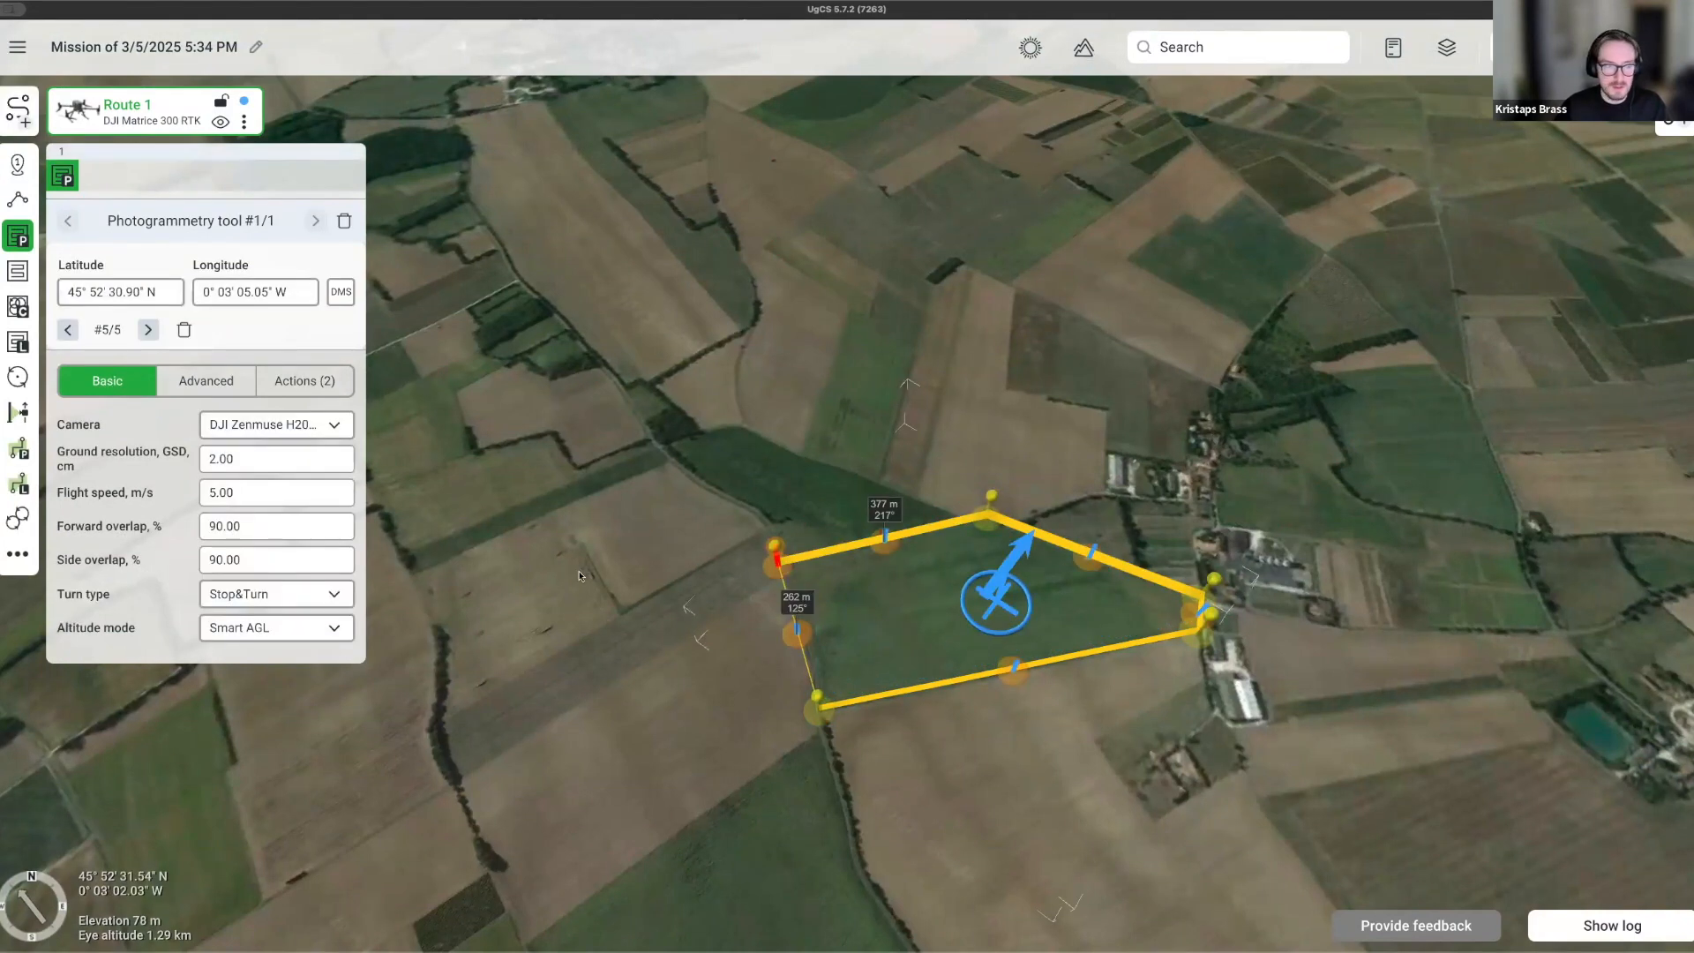
Show the Advanced grid settings and orbit around the calculated survey passes.
{"action": "left_click", "coordinate": [182, 385]}
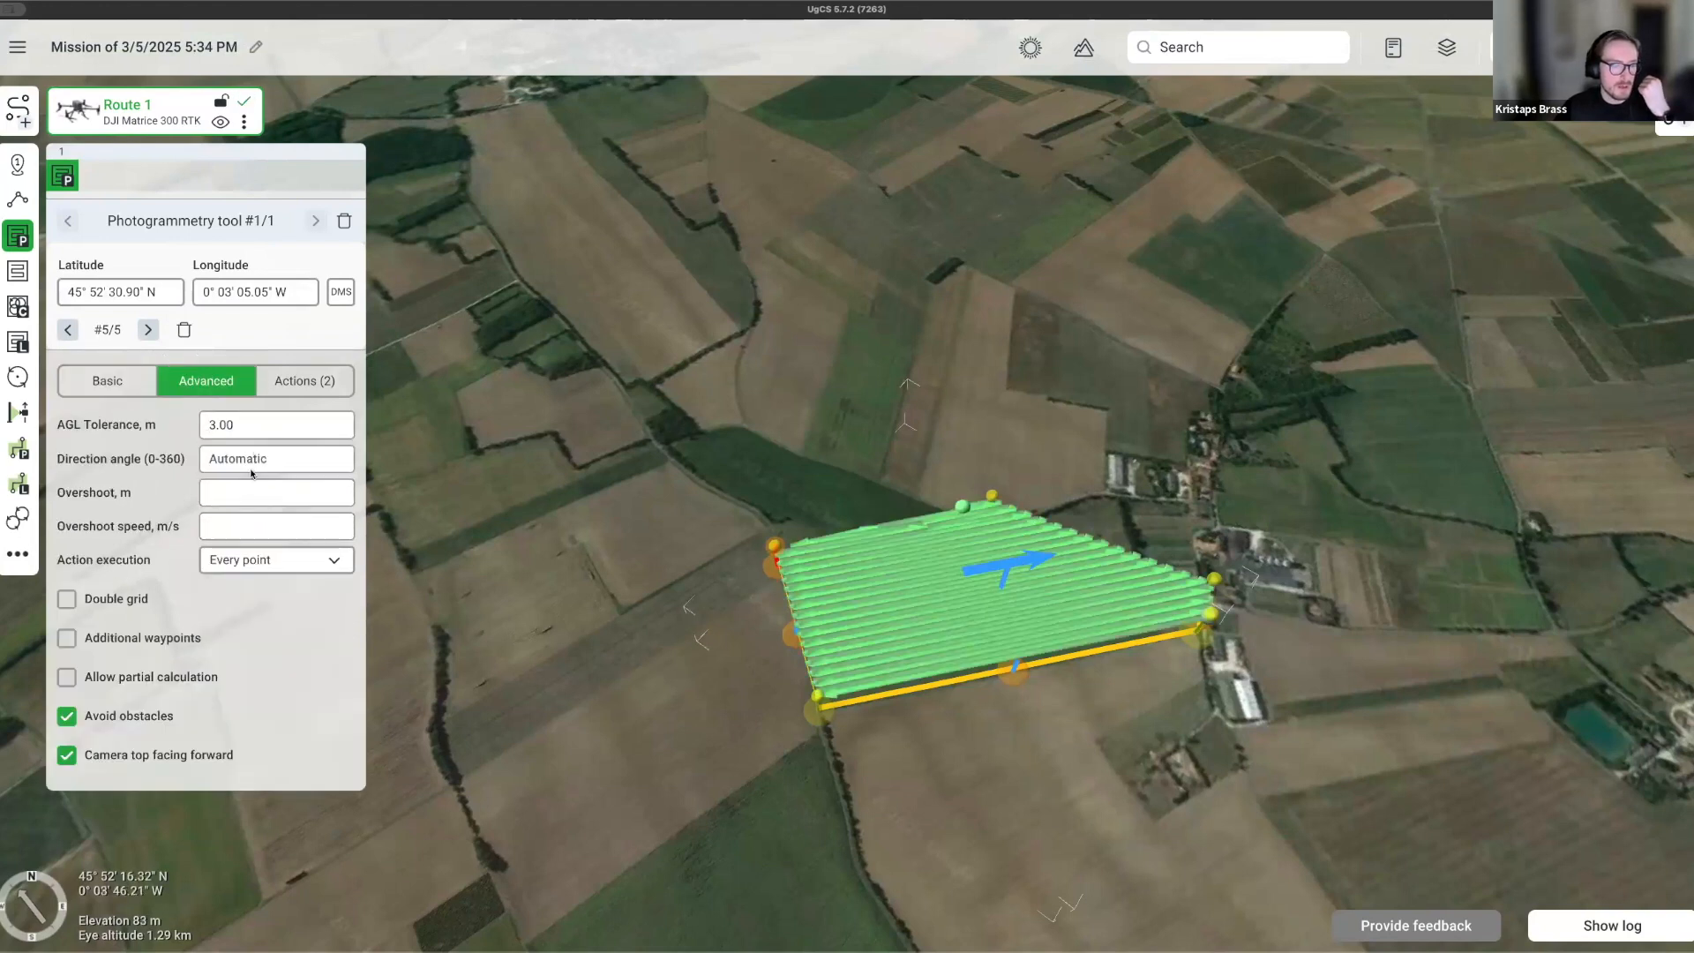
{"action": "scroll", "coordinate": [879, 627], "scroll_direction": "up", "scroll_amount": 5}
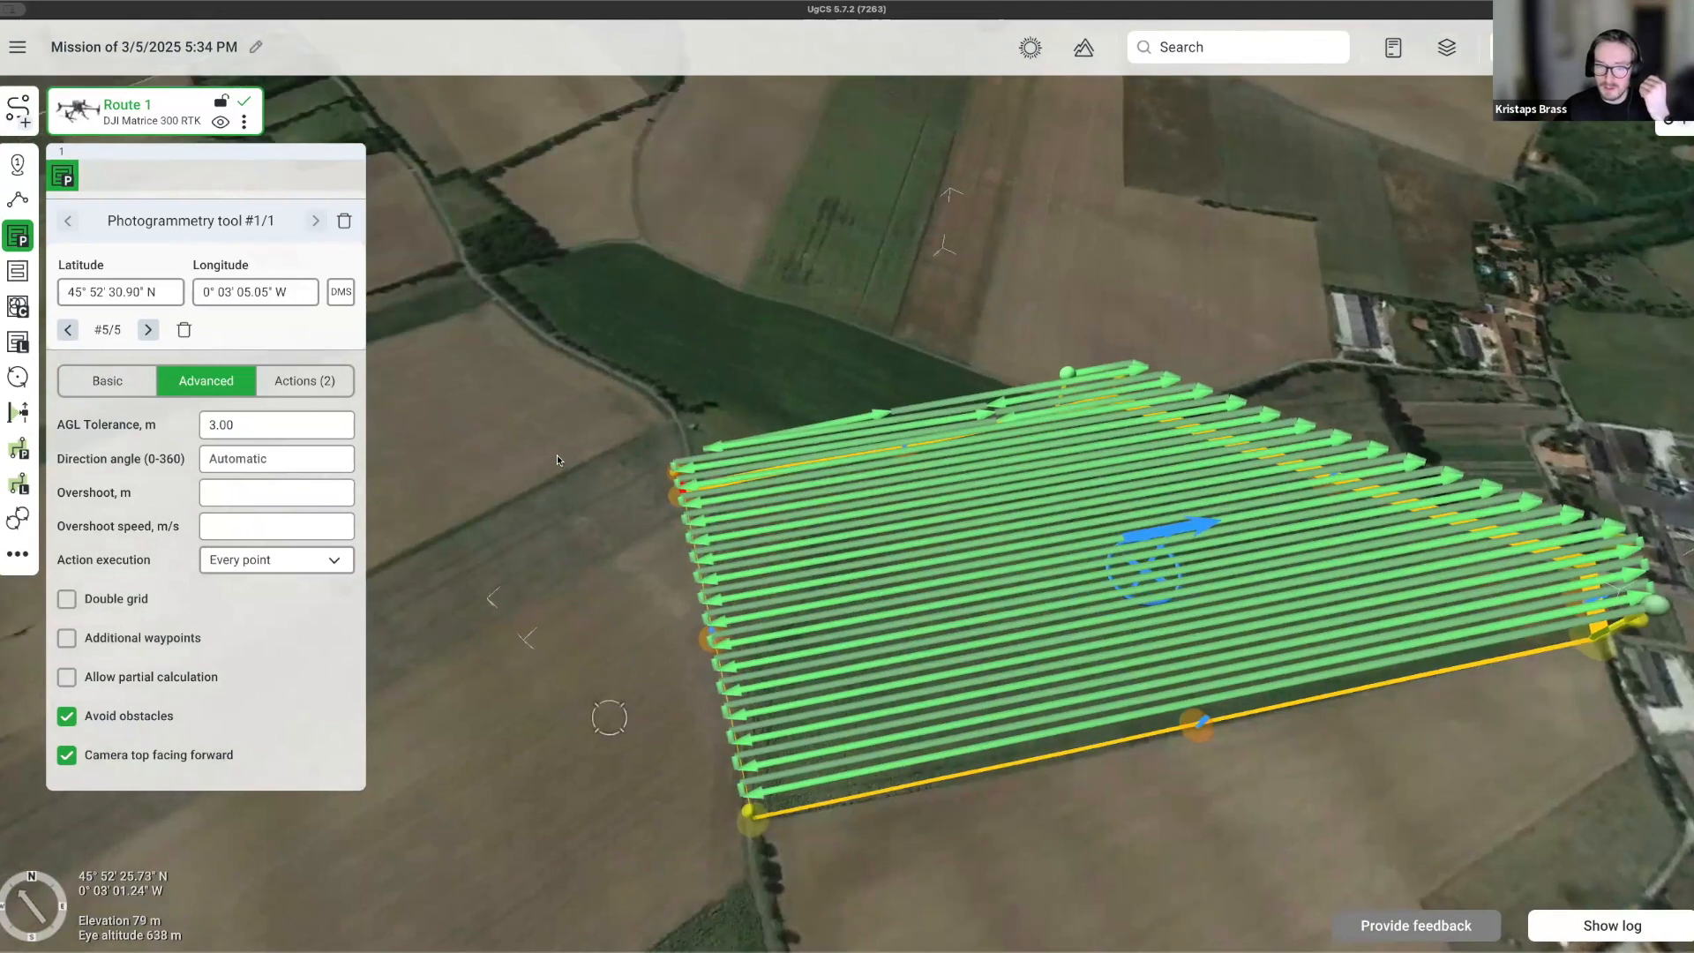
{"action": "right_click_drag", "start_coordinate": [557, 460], "coordinate": [676, 639]}
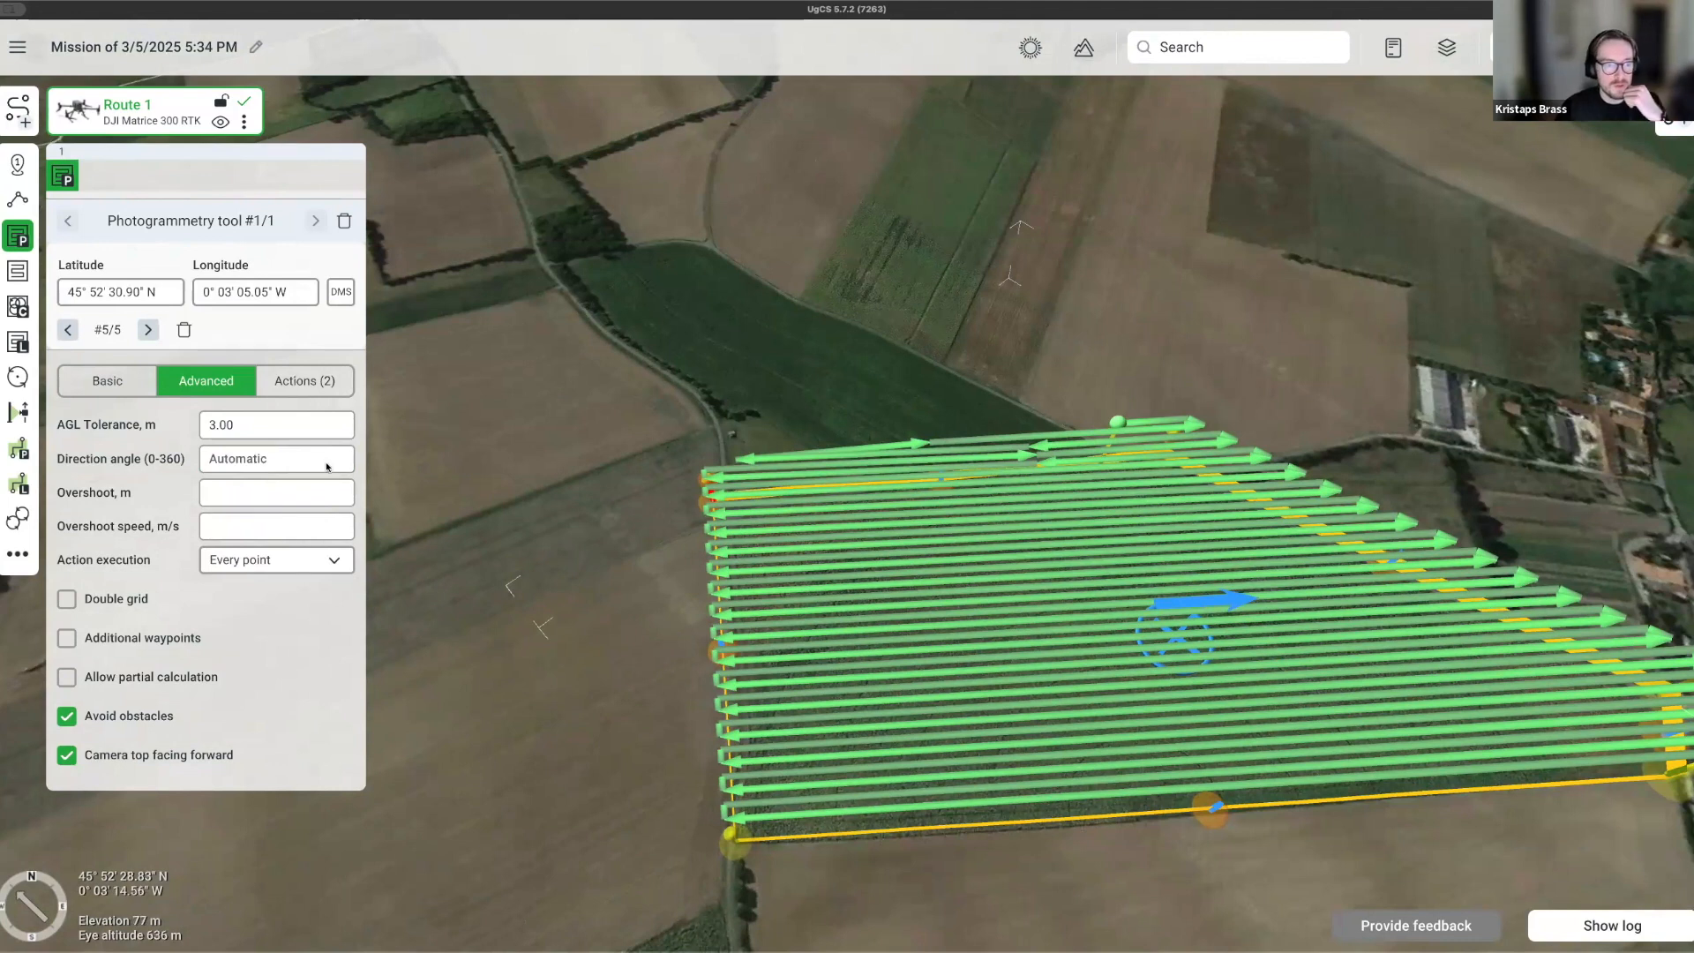
Set the forward and side overlaps to 80%.
{"action": "left_click", "coordinate": [120, 388]}
{"action": "double_click", "coordinate": [244, 527]}
{"action": "type", "text": "80"}
{"action": "left_click", "coordinate": [248, 563]}
{"action": "double_click", "coordinate": [249, 563]}
{"action": "type", "text": "80"}
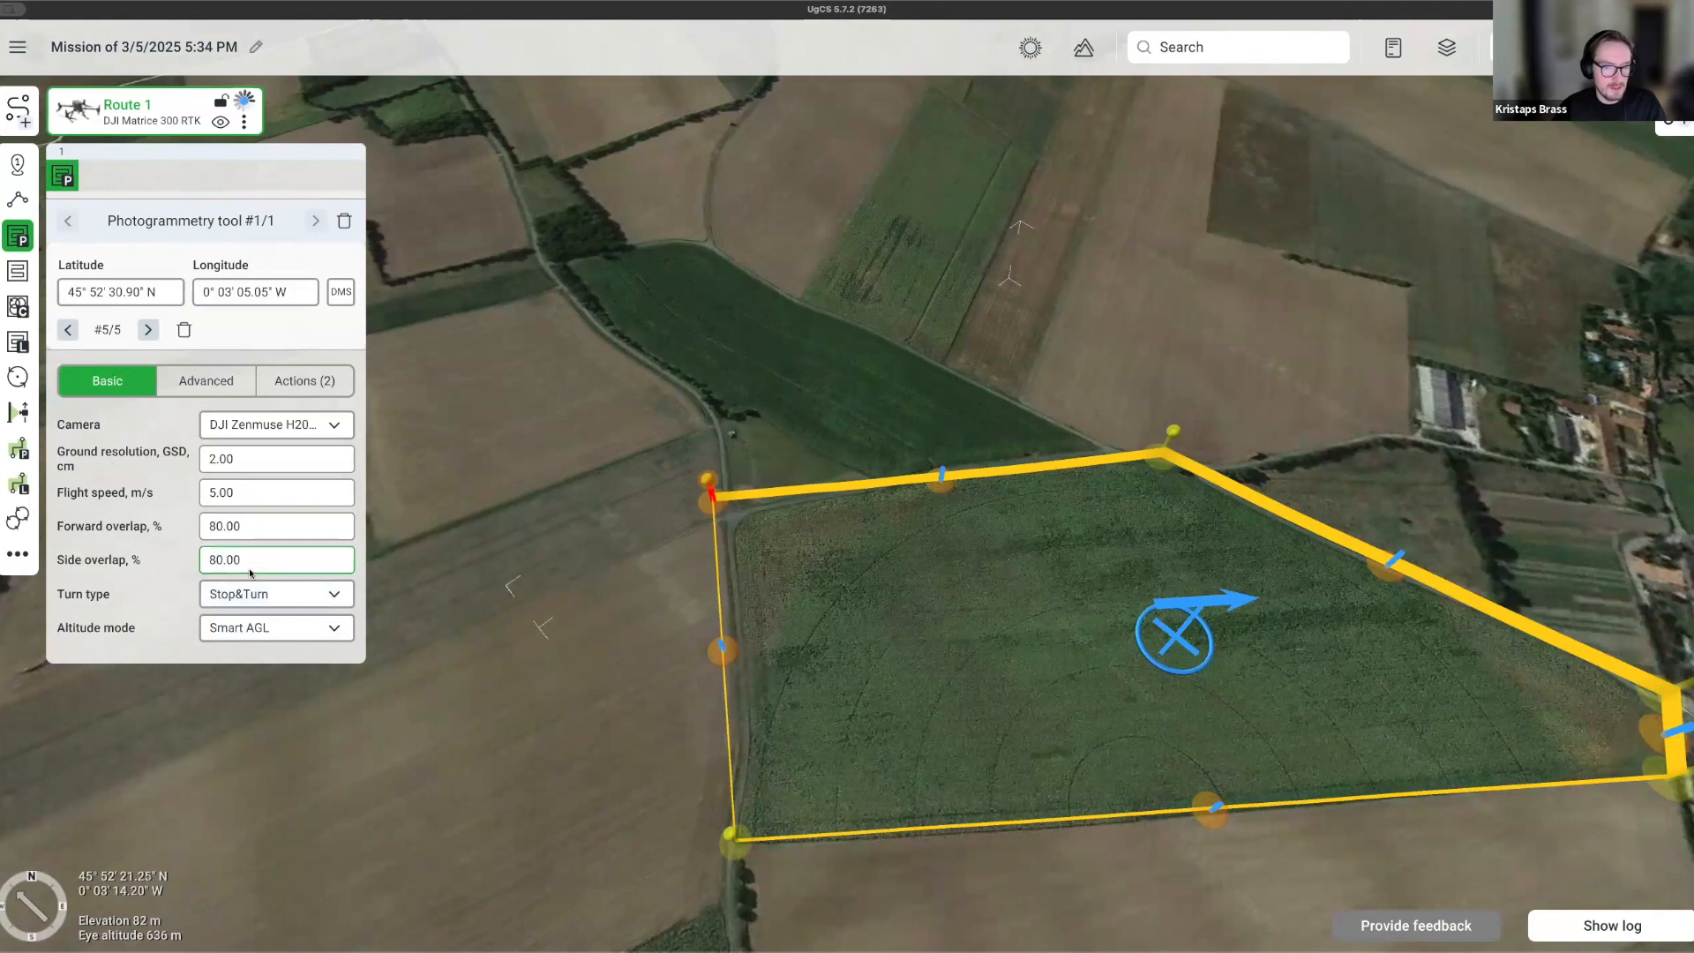
{"action": "right_click_drag", "start_coordinate": [535, 643], "coordinate": [649, 628]}
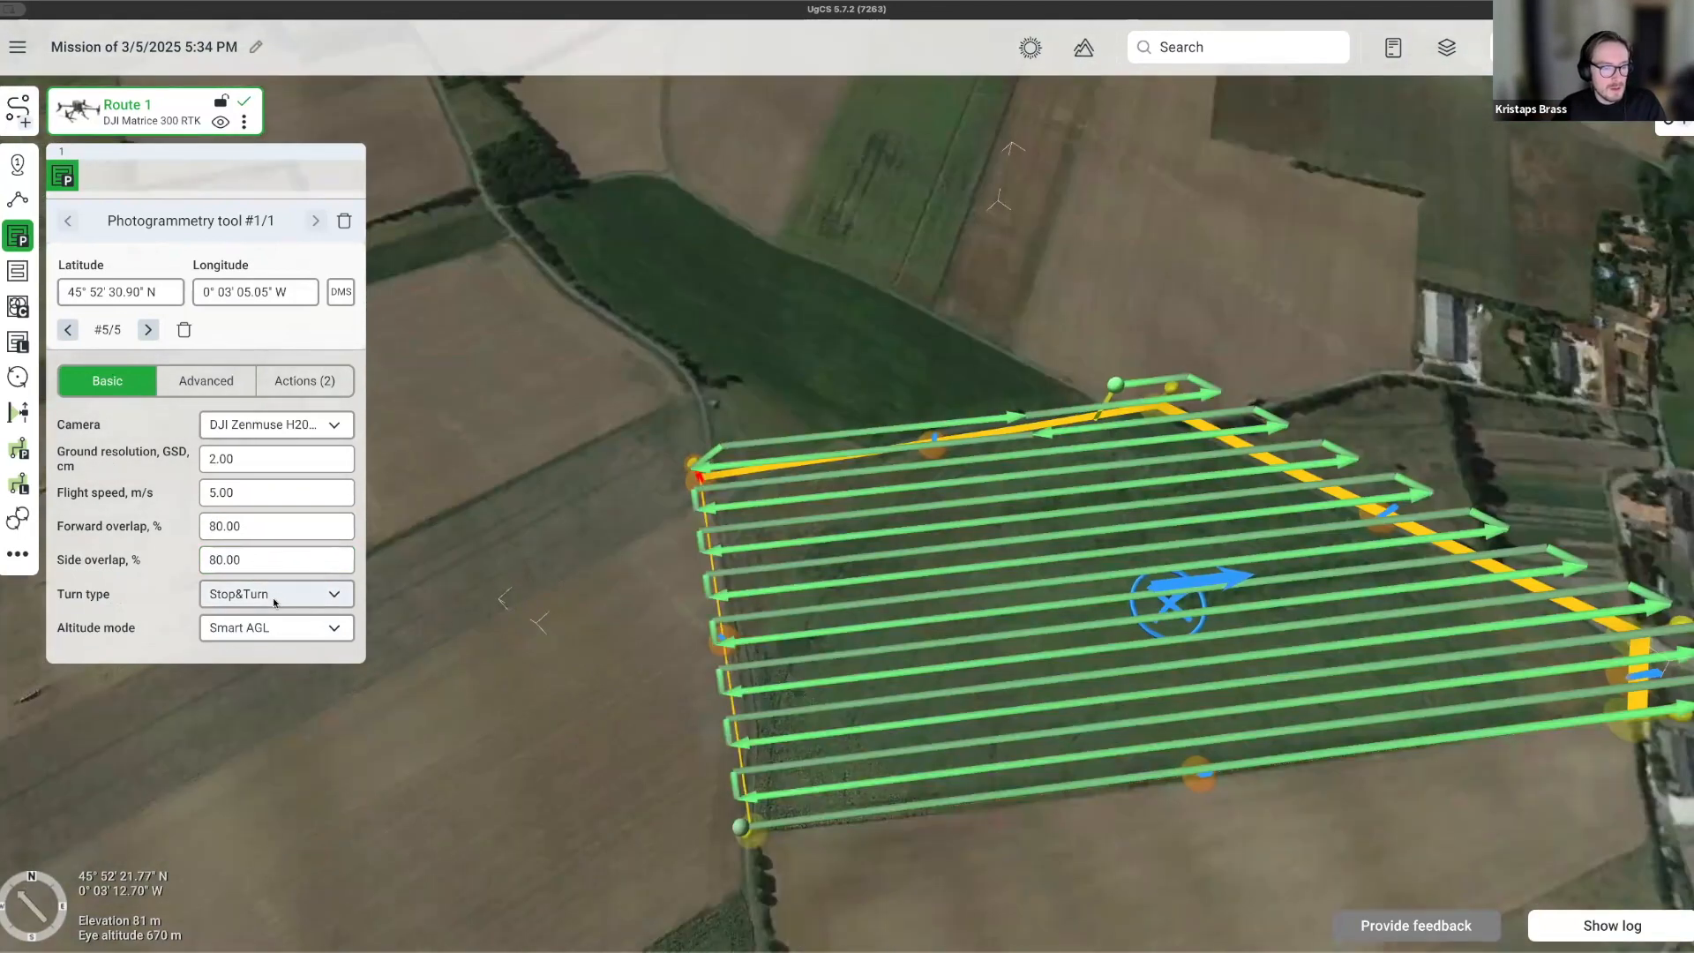
Switch the turn type to Adaptive Bank Turn and check the ground resolution and speed values.
{"action": "left_click", "coordinate": [276, 600]}
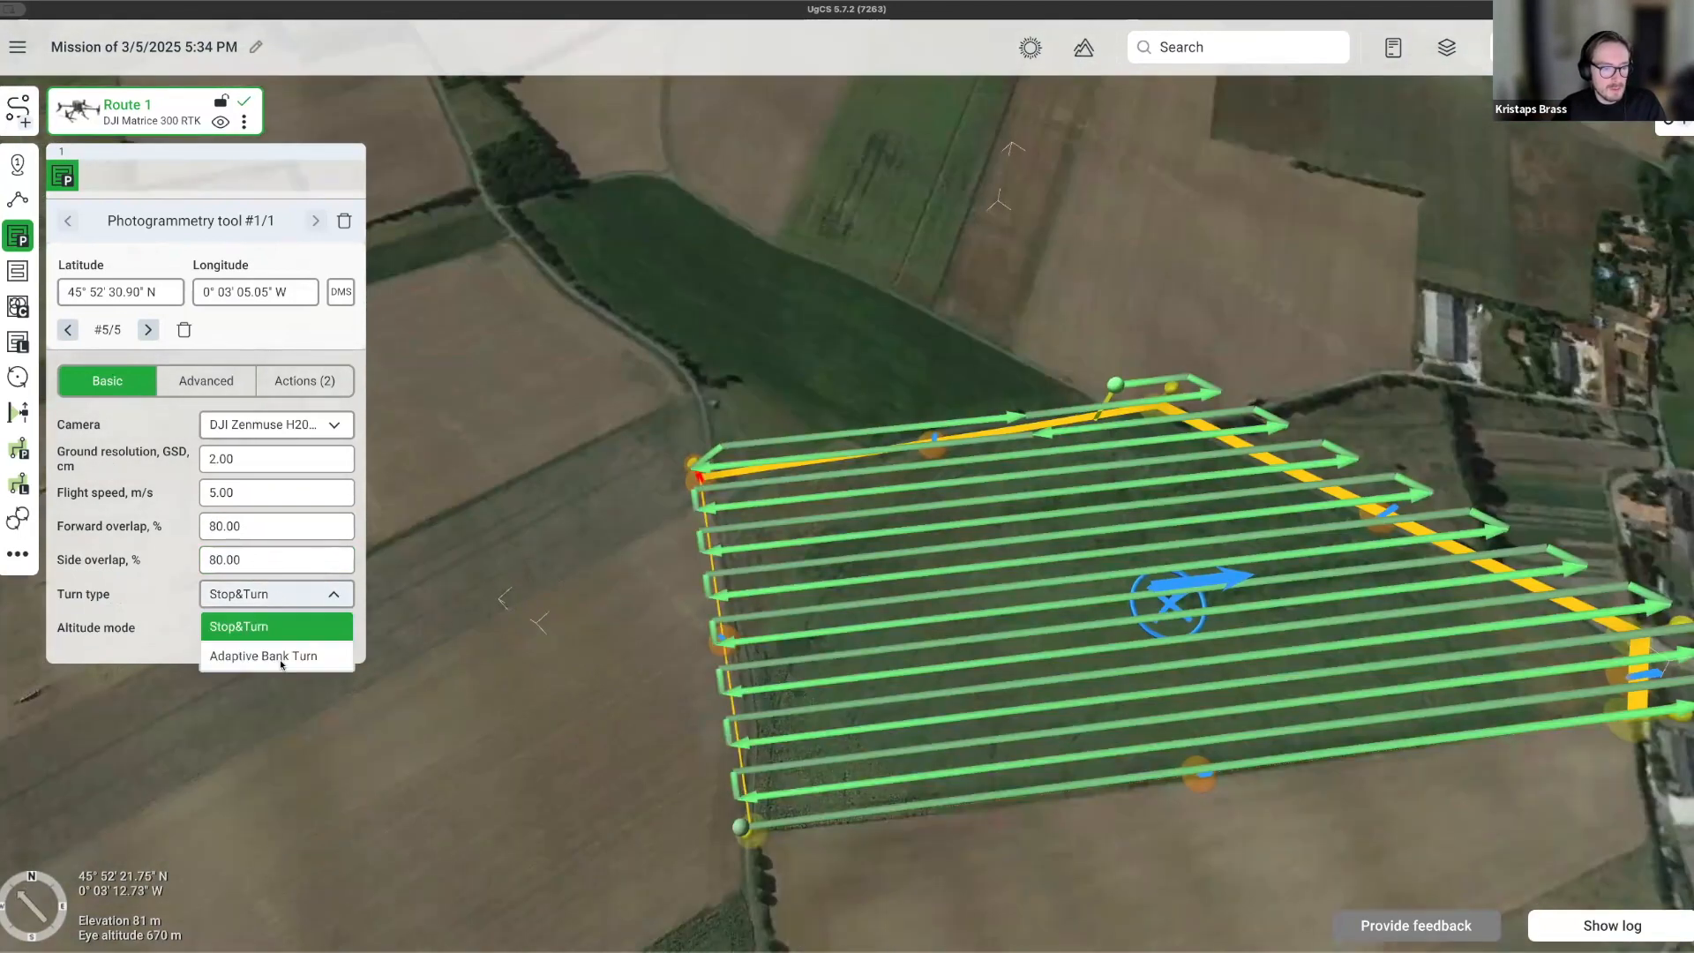
{"action": "left_click", "coordinate": [278, 657]}
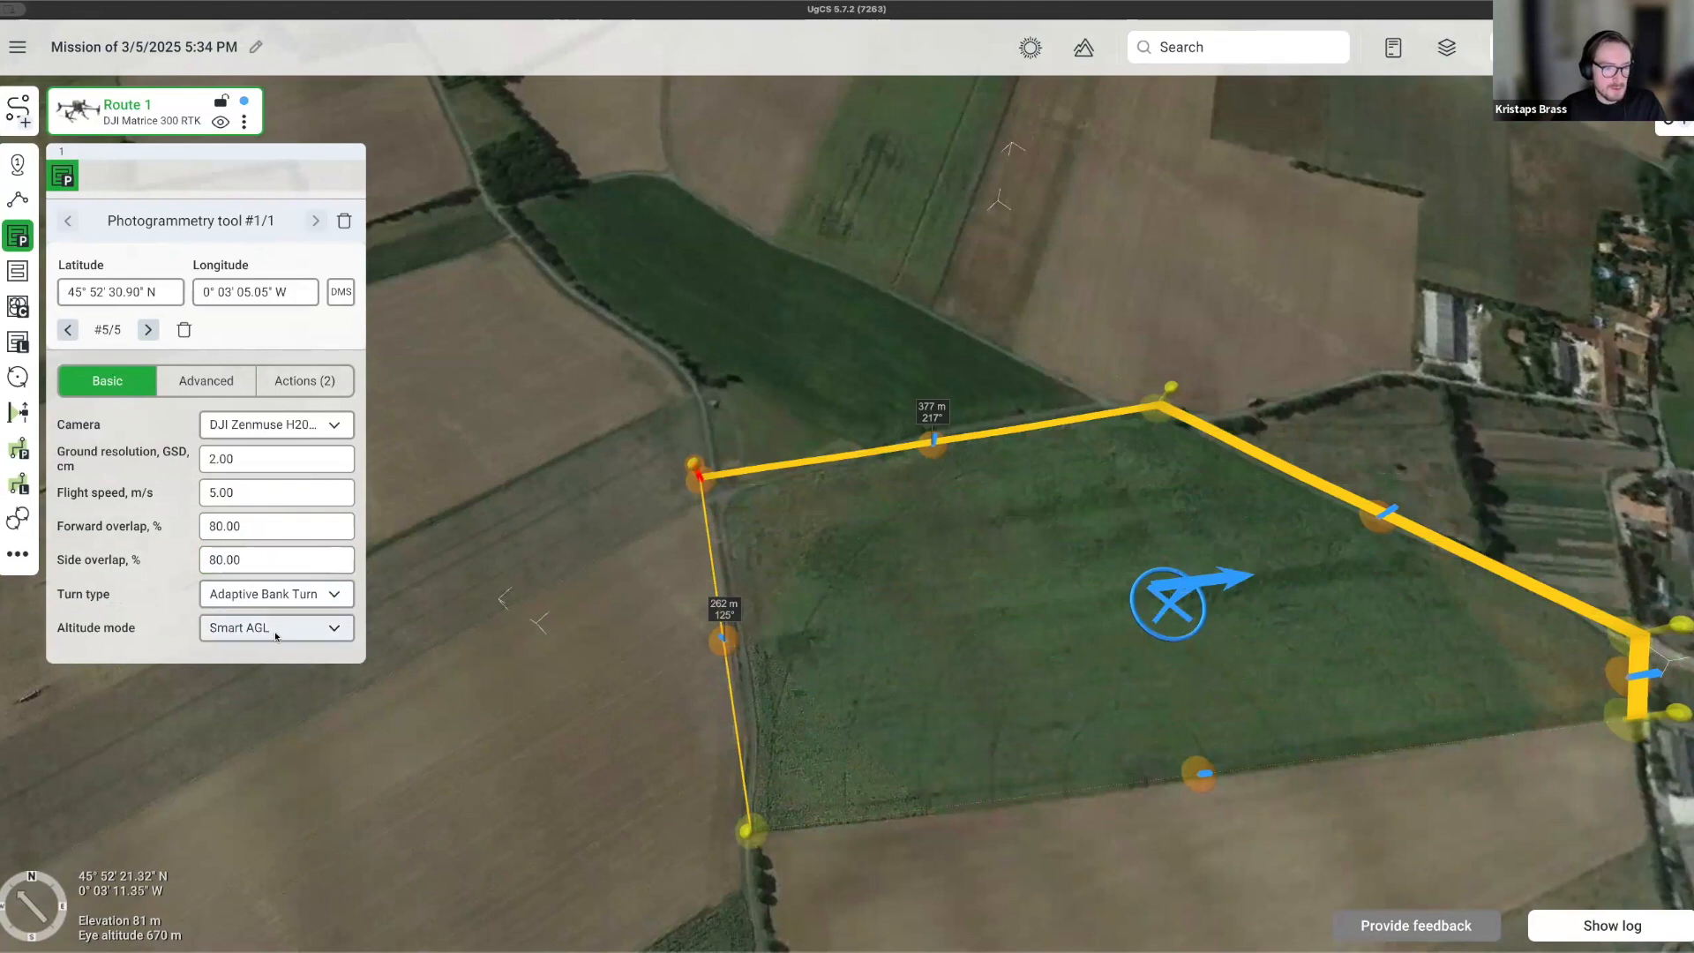
{"action": "left_click", "coordinate": [258, 492]}
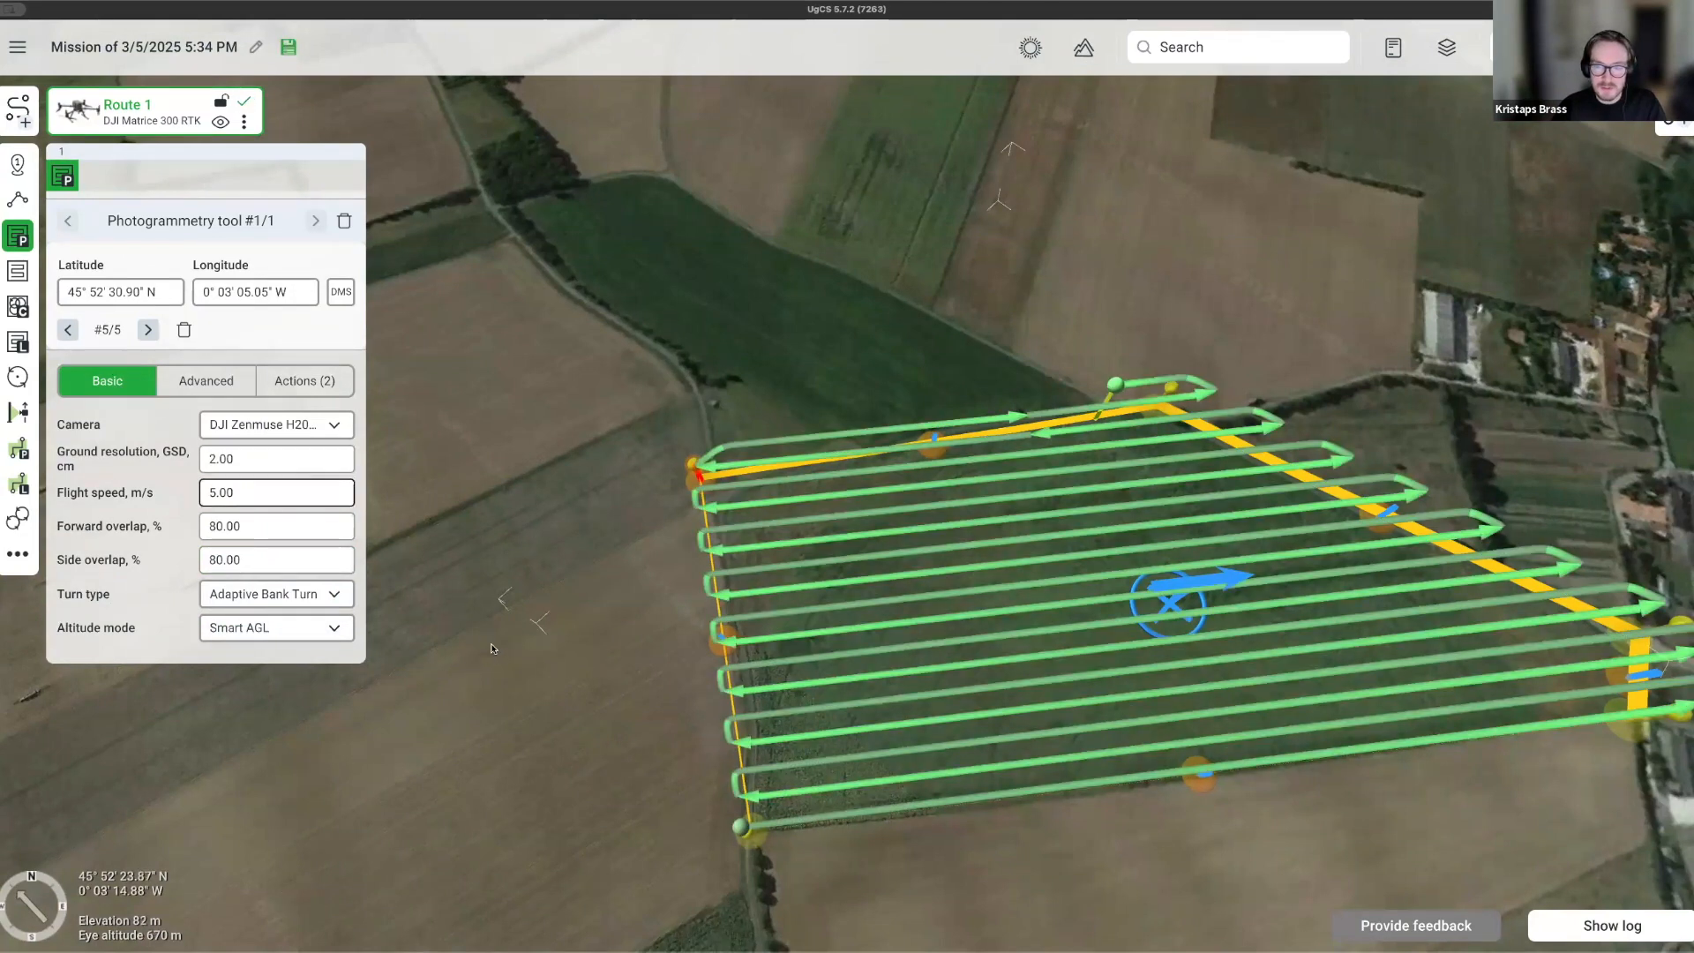
{"action": "left_click", "coordinate": [248, 460]}
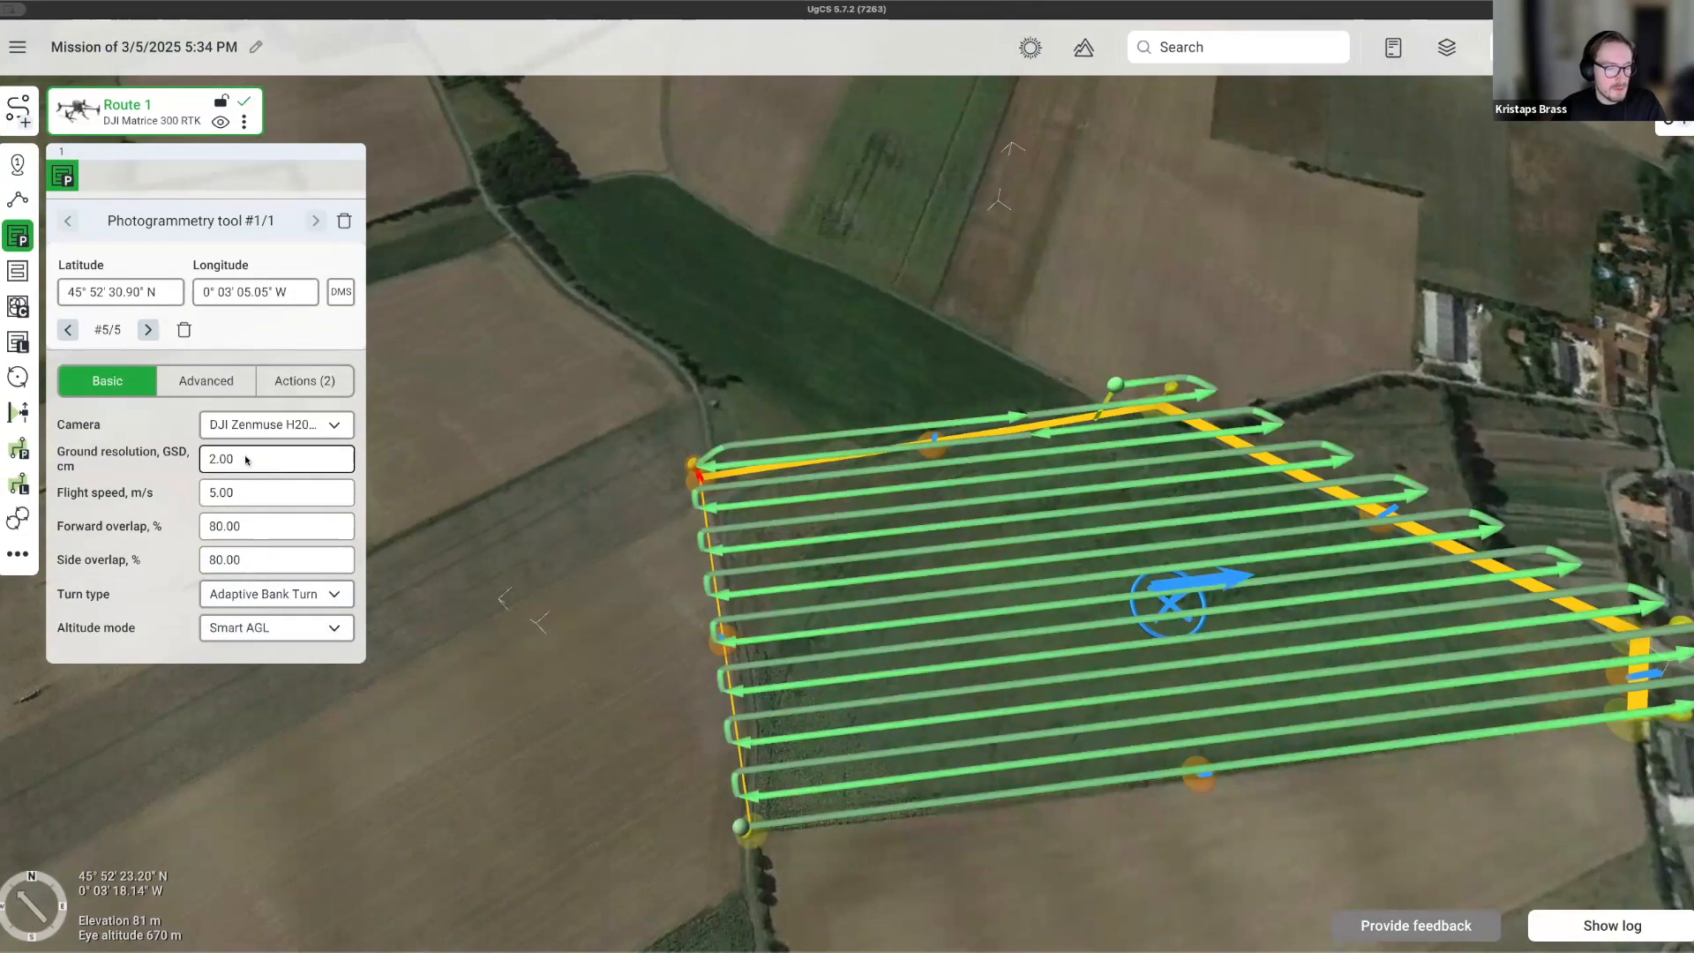
{"action": "double_click", "coordinate": [247, 459]}
{"action": "double_click", "coordinate": [255, 492]}
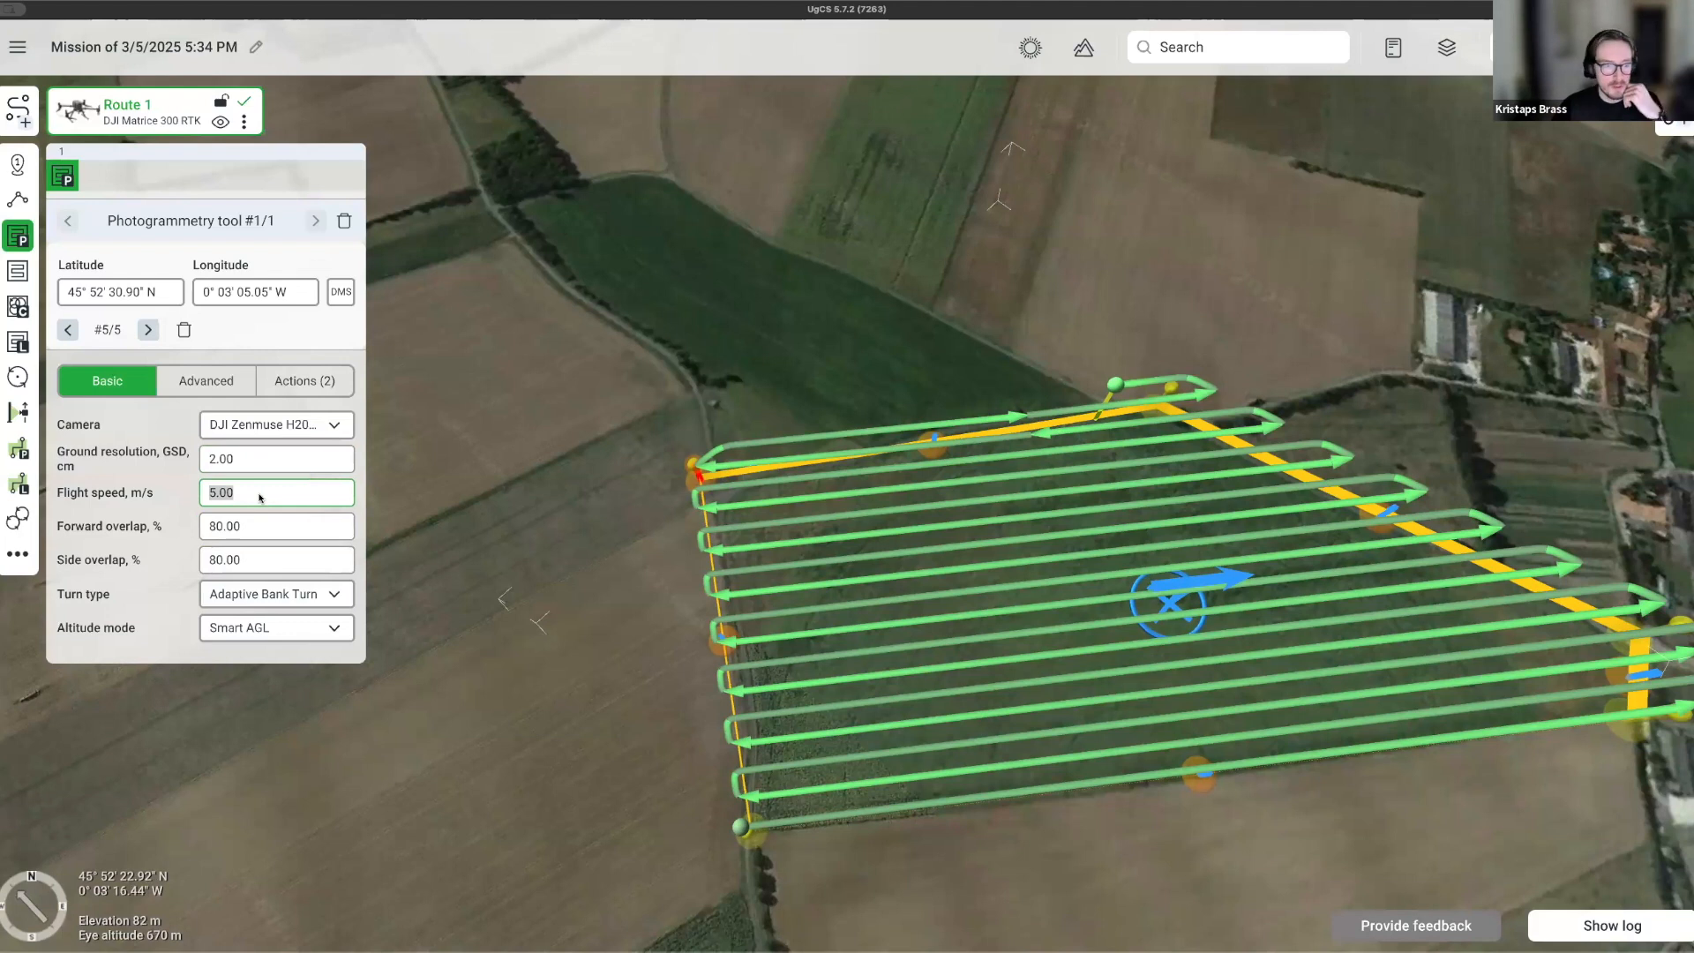
Set the altitude mode to AGL, returning to the Advanced settings.
{"action": "left_click", "coordinate": [274, 634]}
{"action": "left_click", "coordinate": [274, 634]}
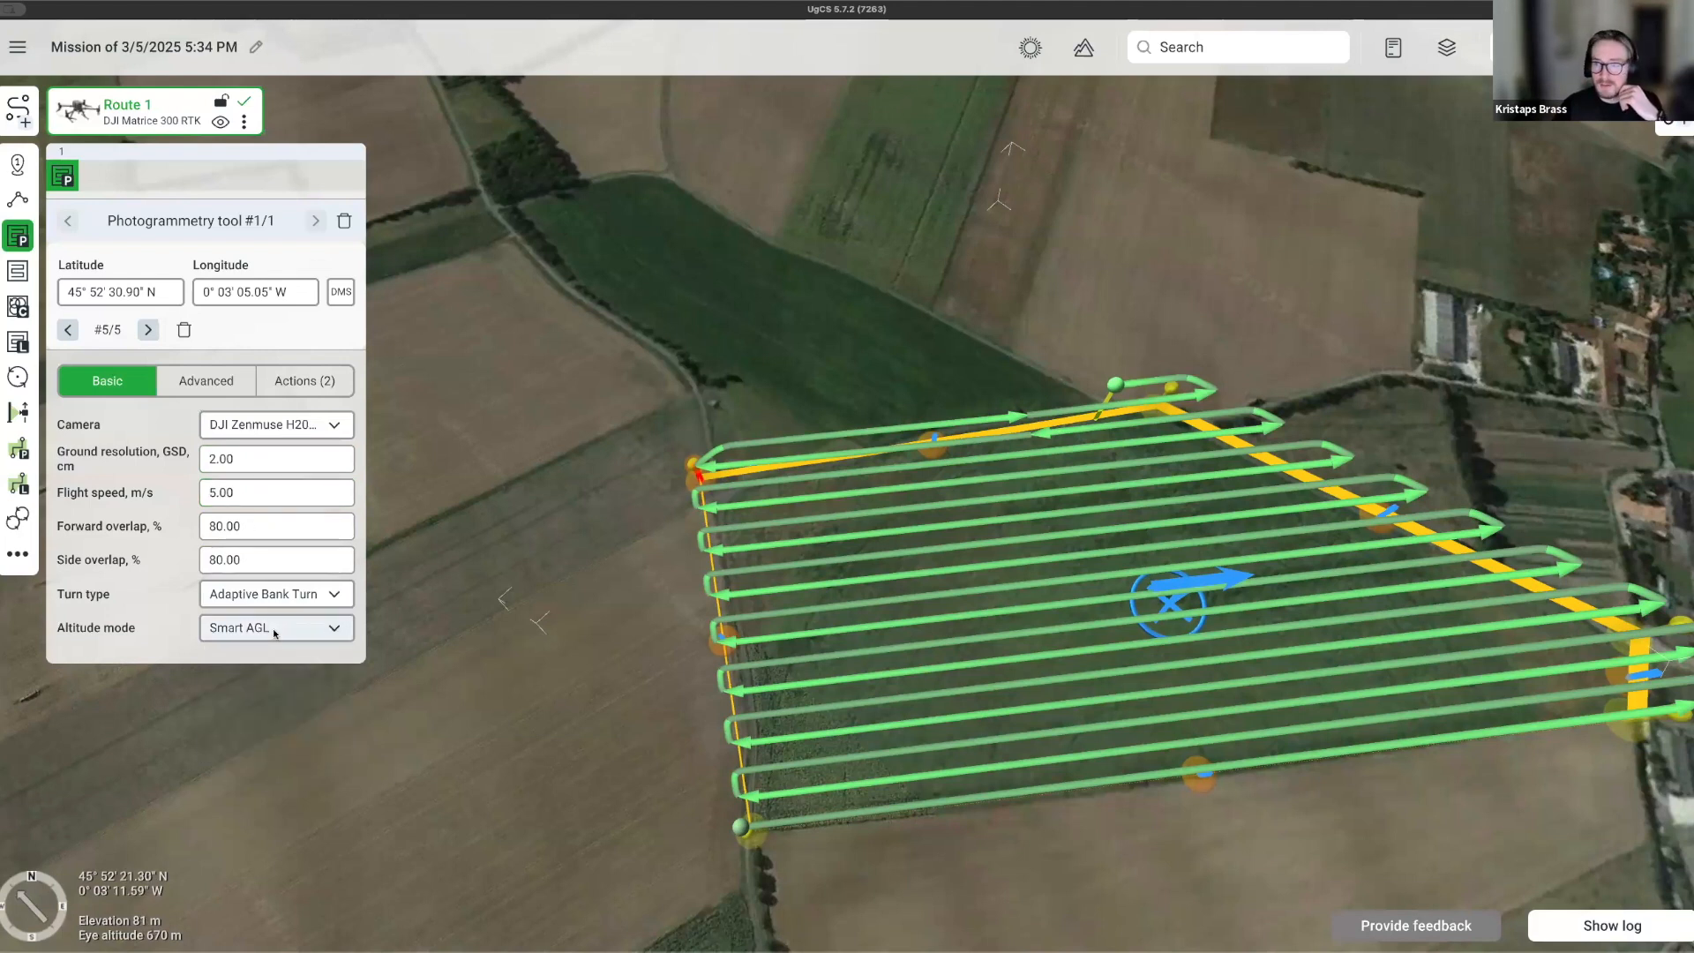
{"action": "left_click", "coordinate": [273, 628]}
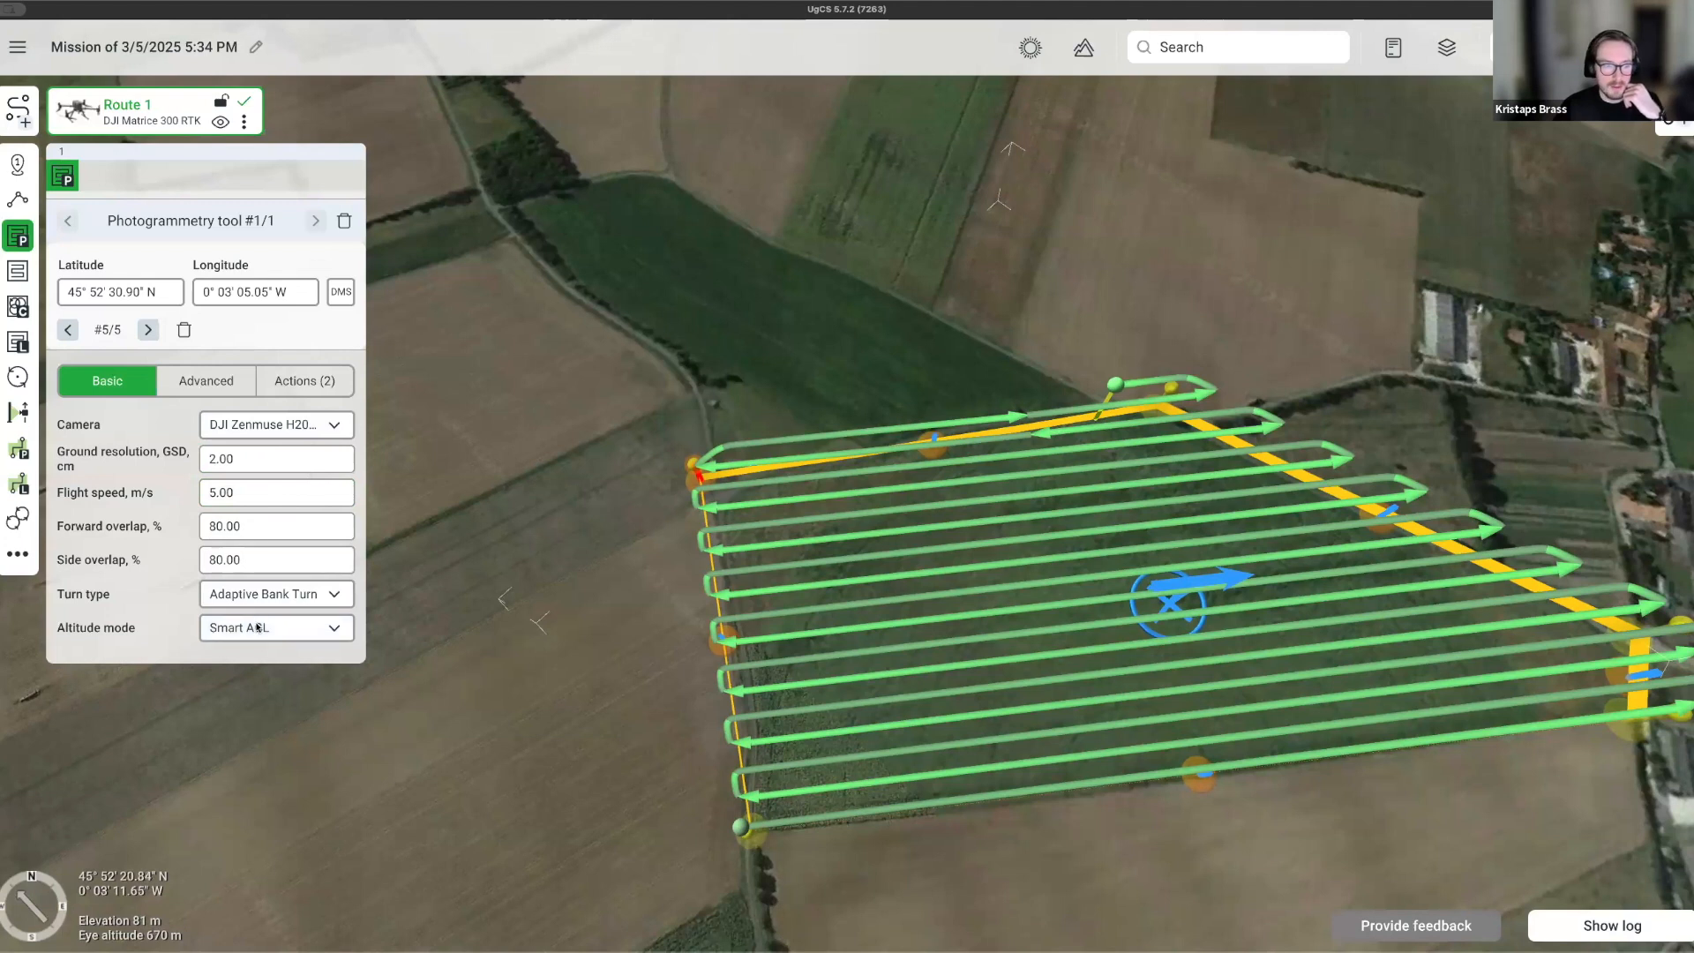
{"action": "left_click", "coordinate": [234, 687]}
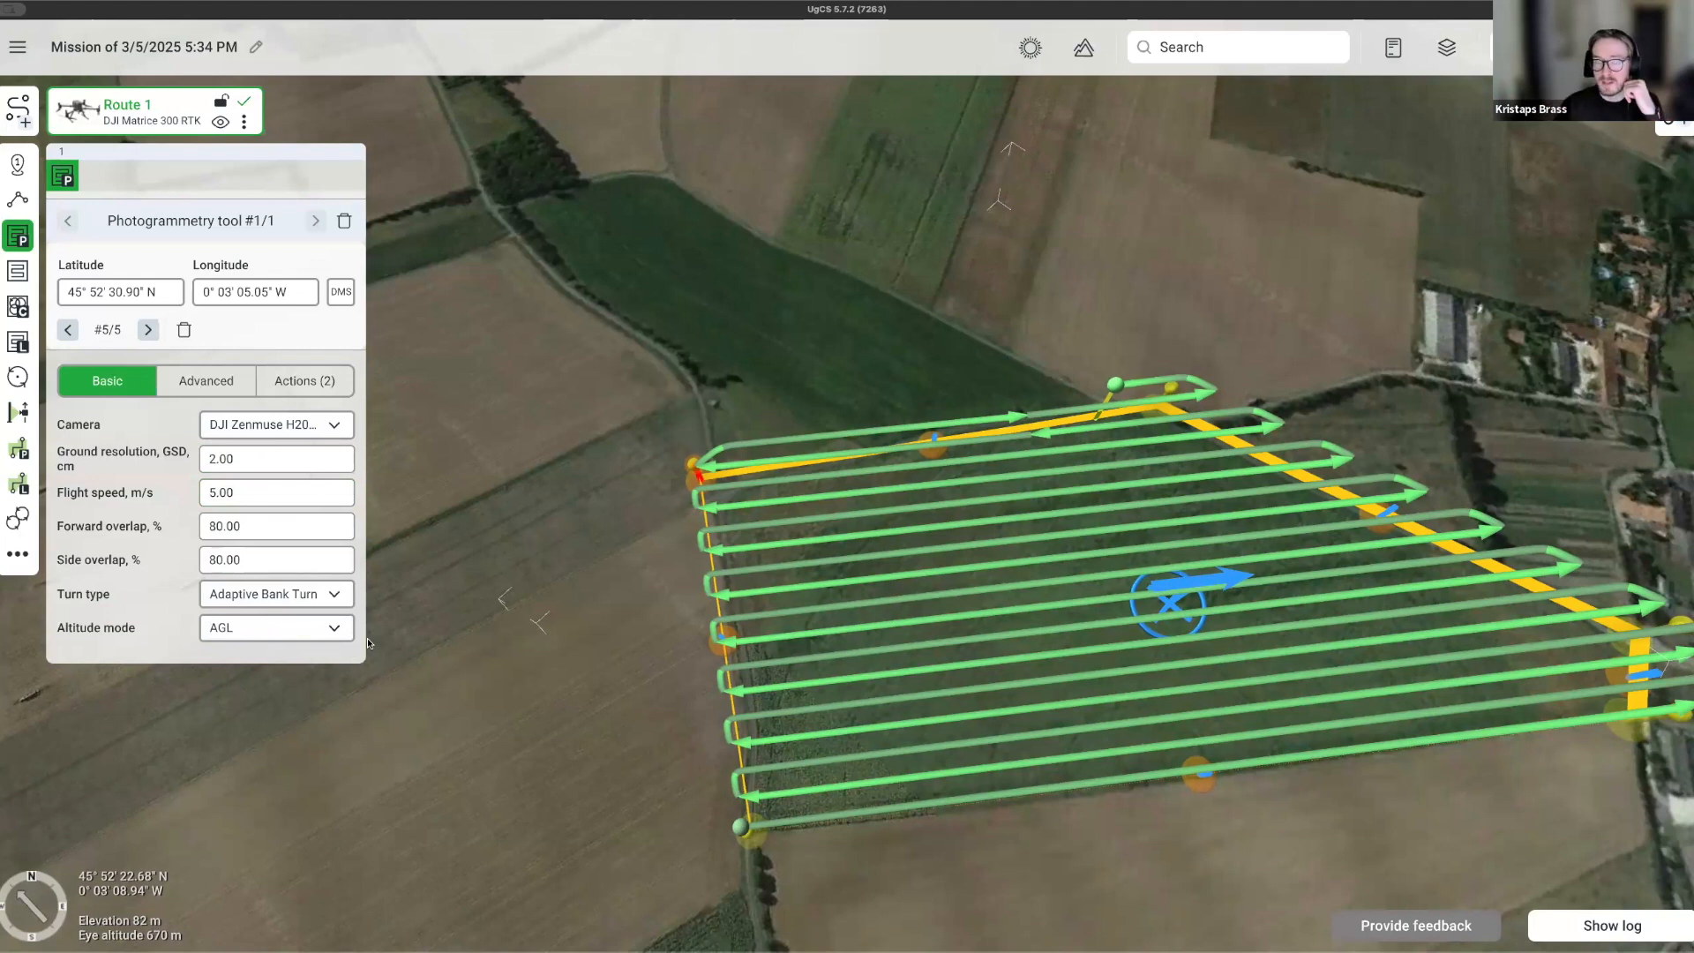
{"action": "left_click", "coordinate": [202, 389]}
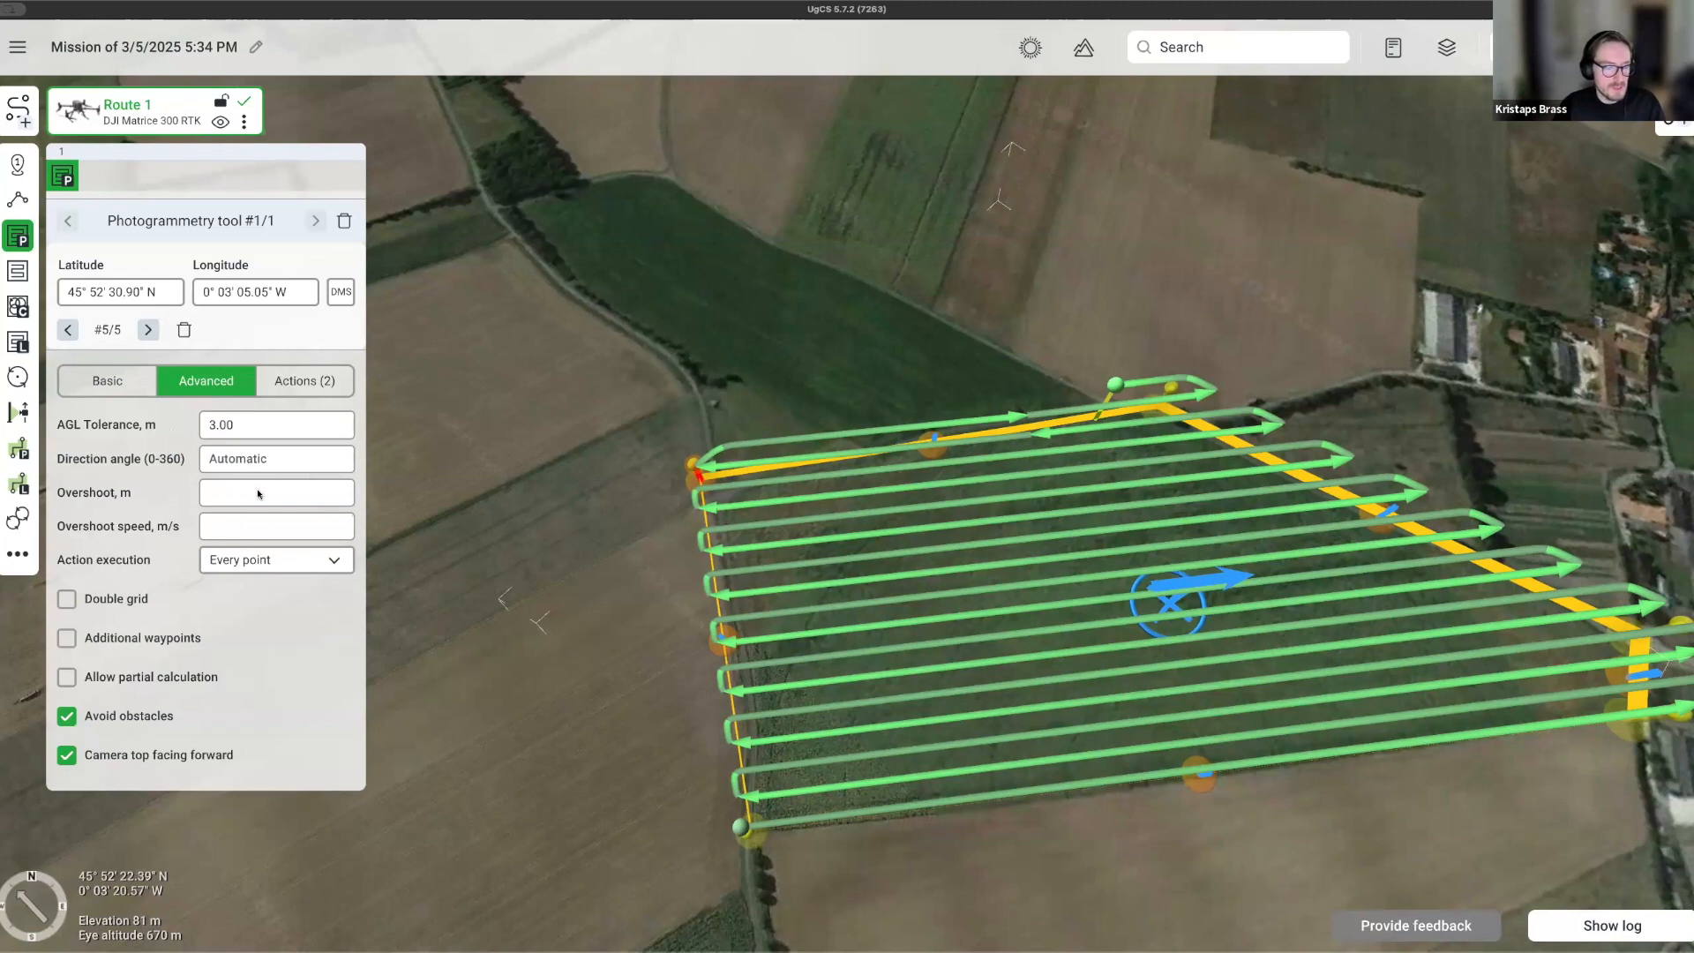
Set the grid's overshoot distance to 40 m.
{"action": "left_click", "coordinate": [231, 494]}
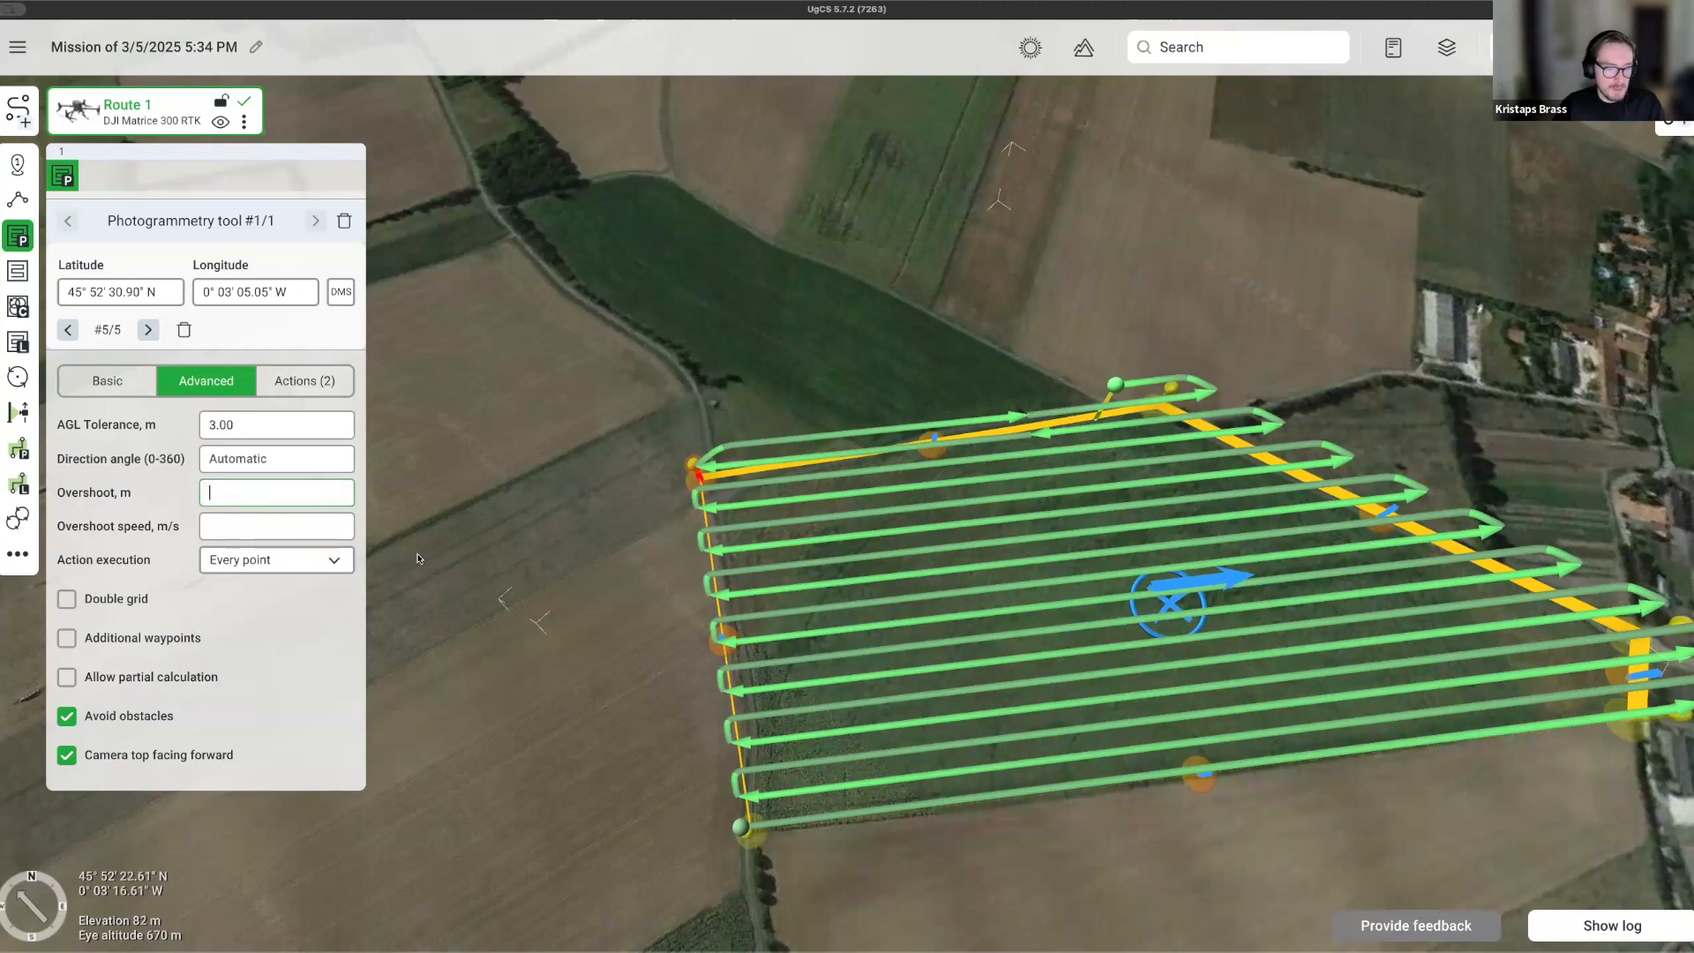
{"action": "right_click_drag", "start_coordinate": [572, 572], "coordinate": [706, 648]}
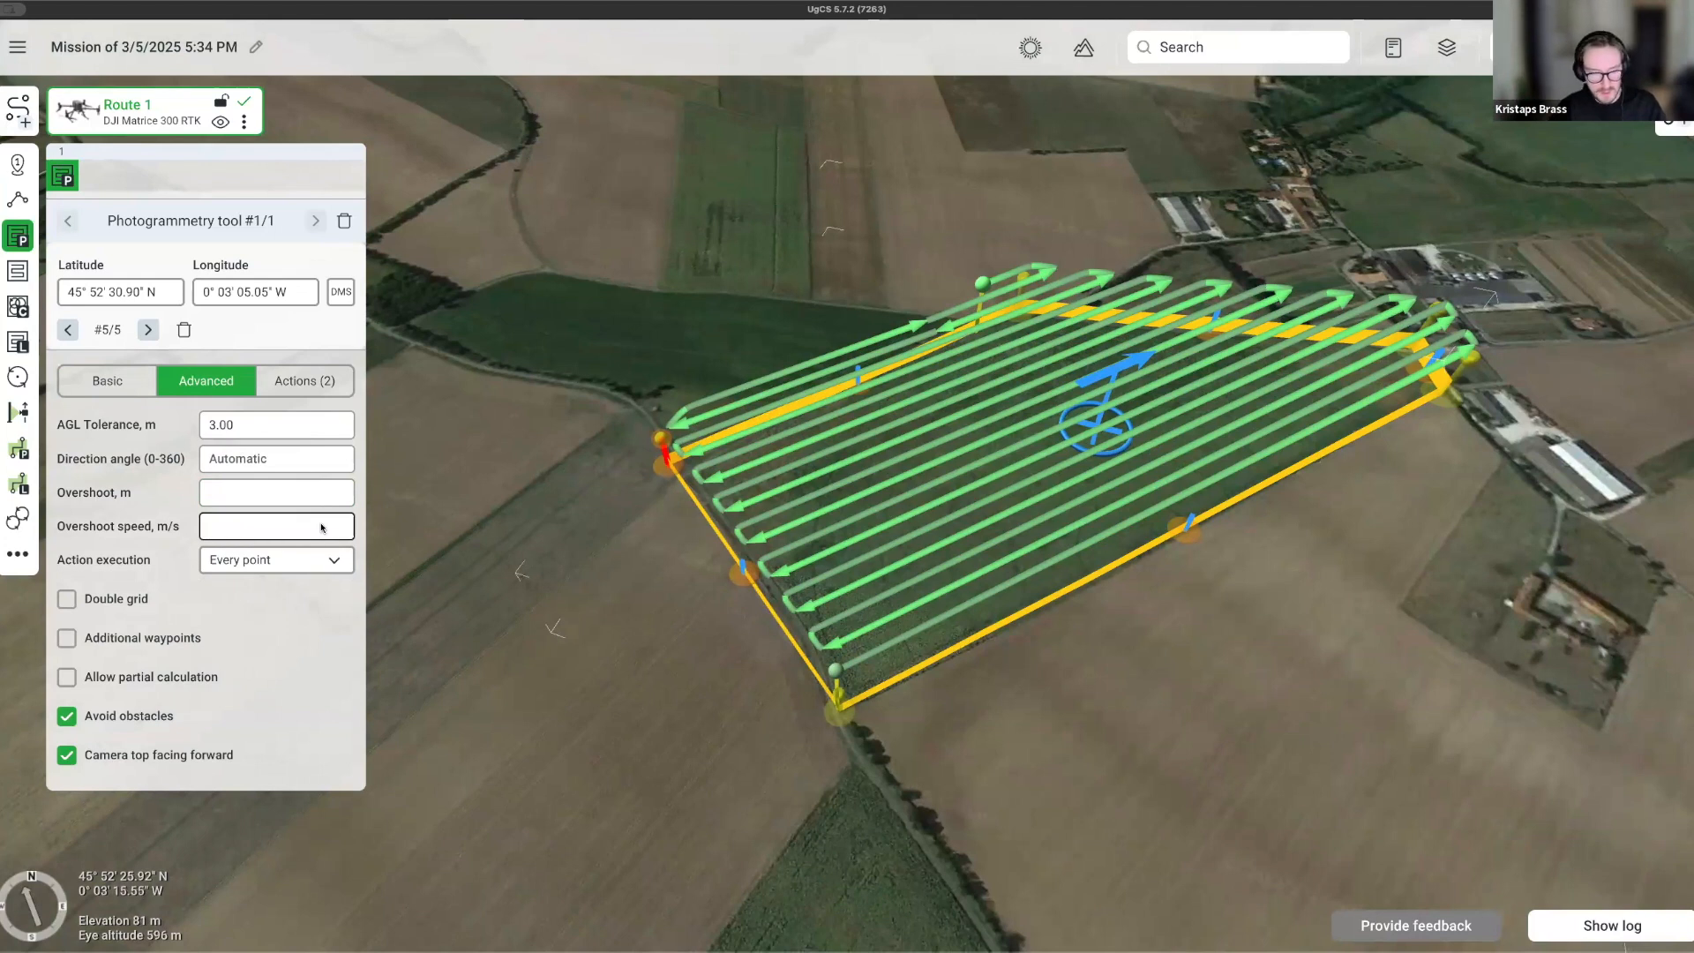
{"action": "left_click", "coordinate": [294, 499]}
{"action": "type", "text": "40"}
{"action": "key", "text": "Return"}
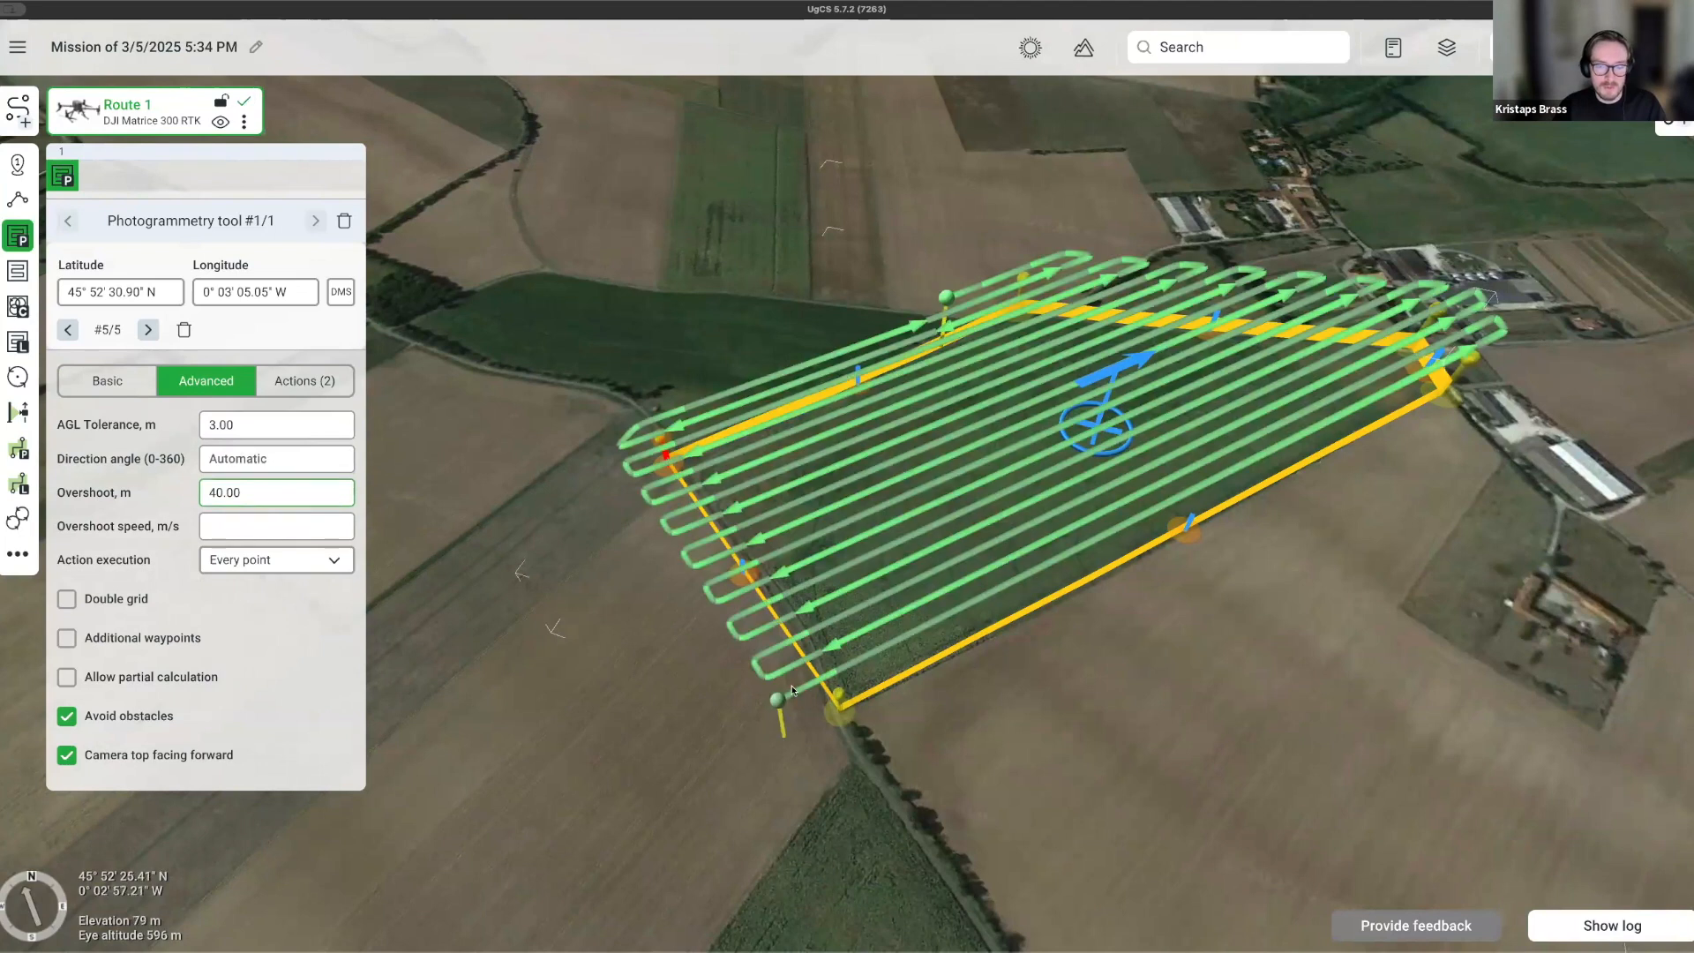
Orbit the 3D map to inspect passes looping beyond the field, then open the main menu.
{"action": "scroll", "coordinate": [791, 690], "scroll_direction": "up", "scroll_amount": 3}
{"action": "right_click_drag", "start_coordinate": [1228, 678], "coordinate": [1050, 636]}
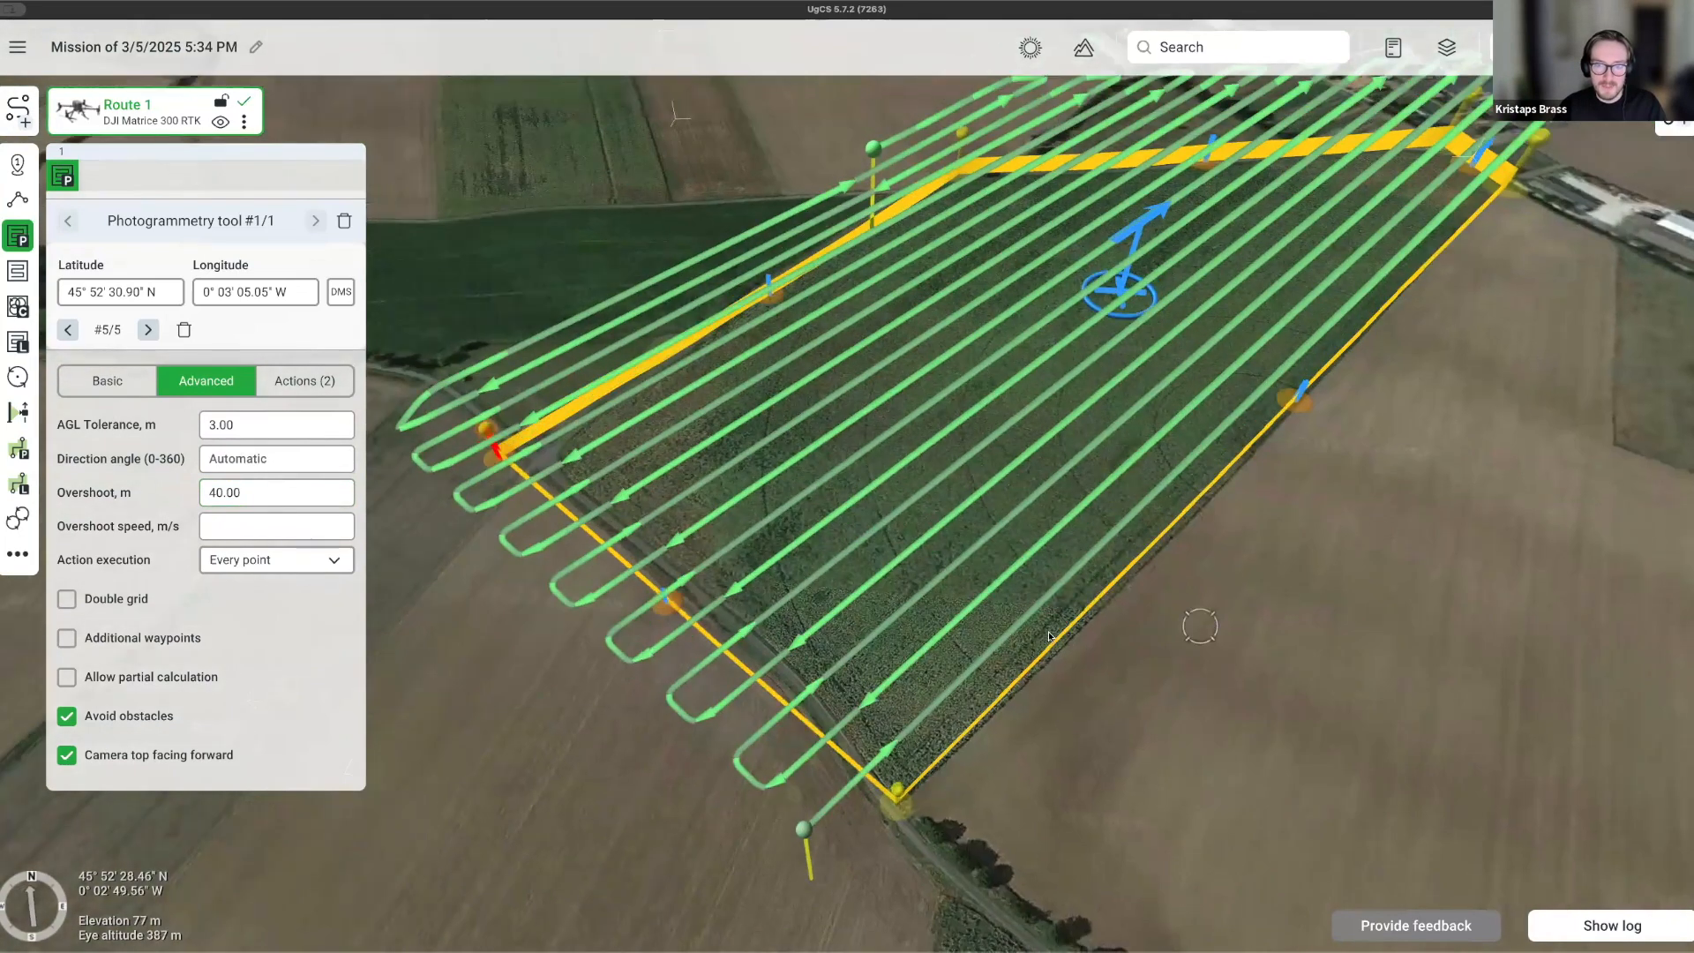
{"action": "scroll", "coordinate": [1050, 636], "scroll_direction": "down", "scroll_amount": 3}
{"action": "scroll", "coordinate": [1003, 618], "scroll_direction": "down", "scroll_amount": 2}
{"action": "right_click_drag", "start_coordinate": [1264, 631], "coordinate": [1279, 766]}
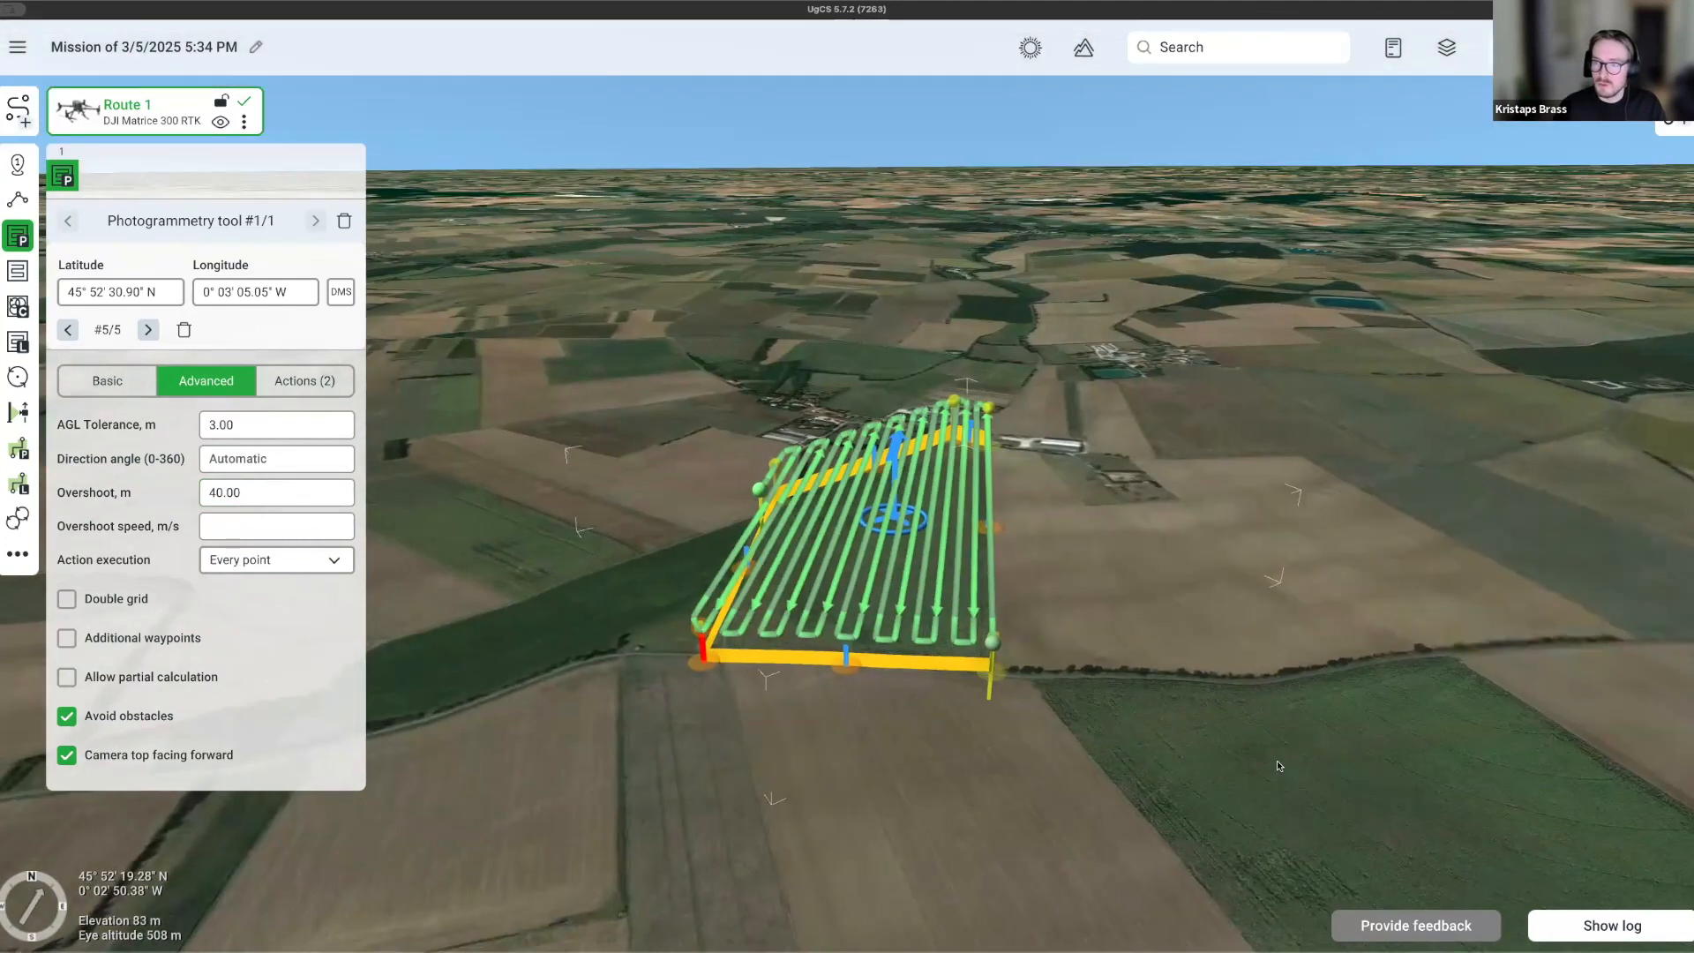
{"action": "scroll", "coordinate": [1084, 646], "scroll_direction": "up", "scroll_amount": 3}
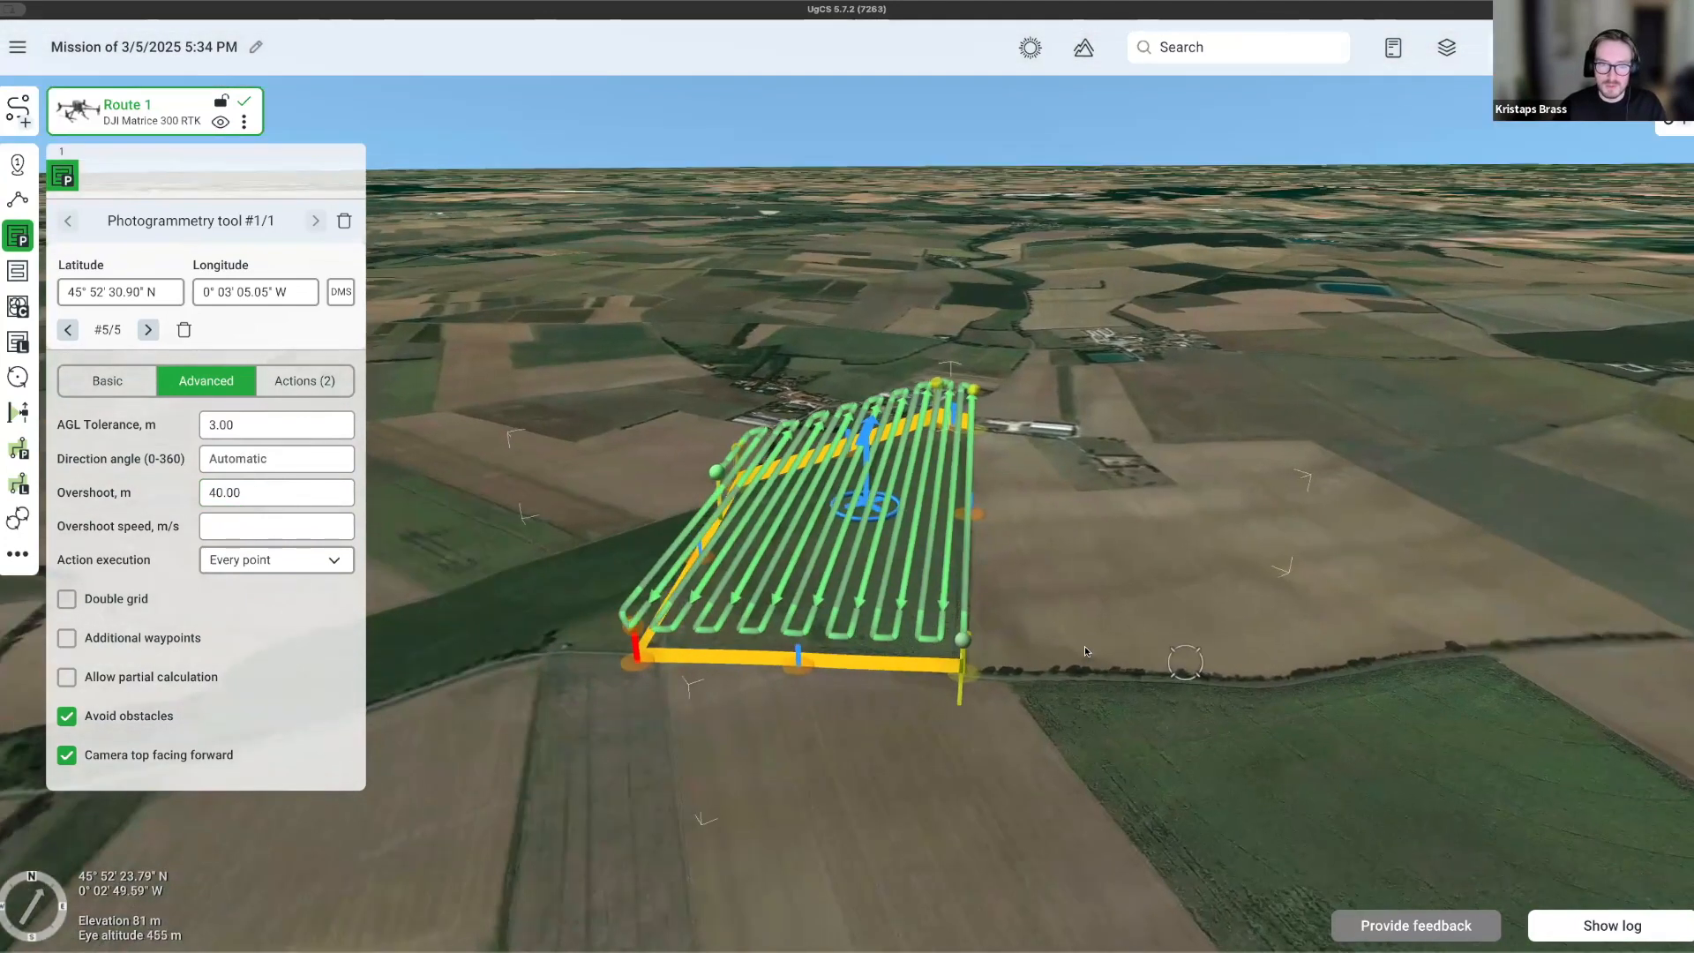
{"action": "right_click_drag", "start_coordinate": [801, 595], "coordinate": [1176, 566]}
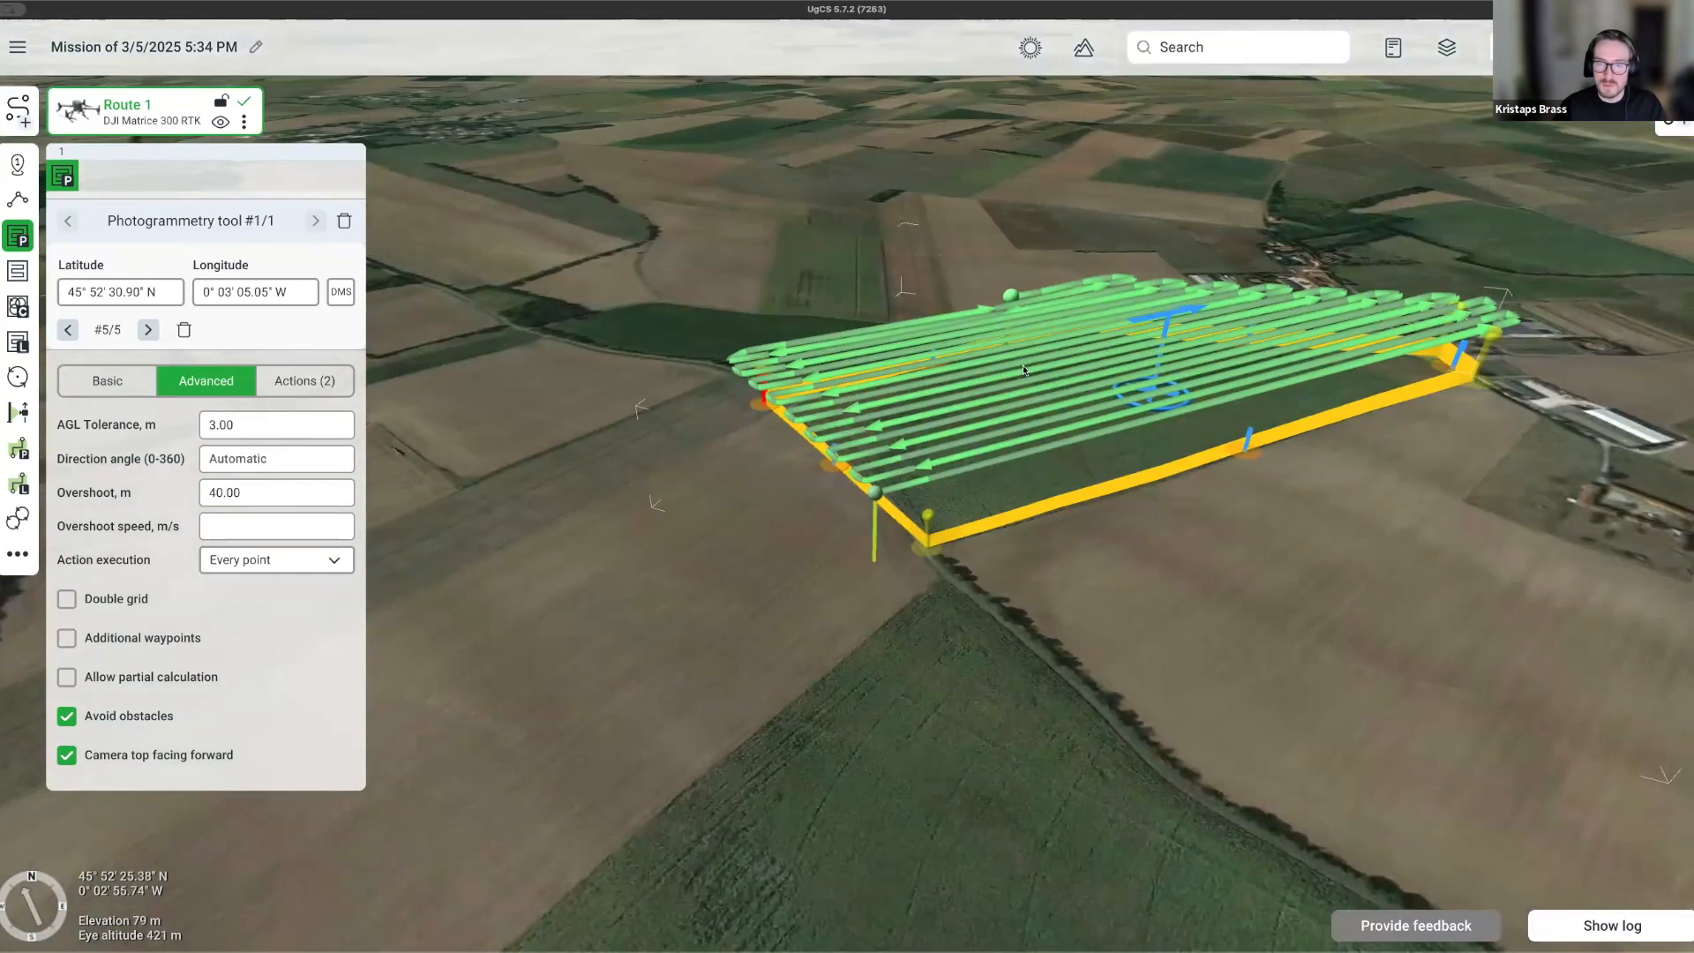
{"action": "left_click_drag", "start_coordinate": [1176, 565], "coordinate": [1157, 608]}
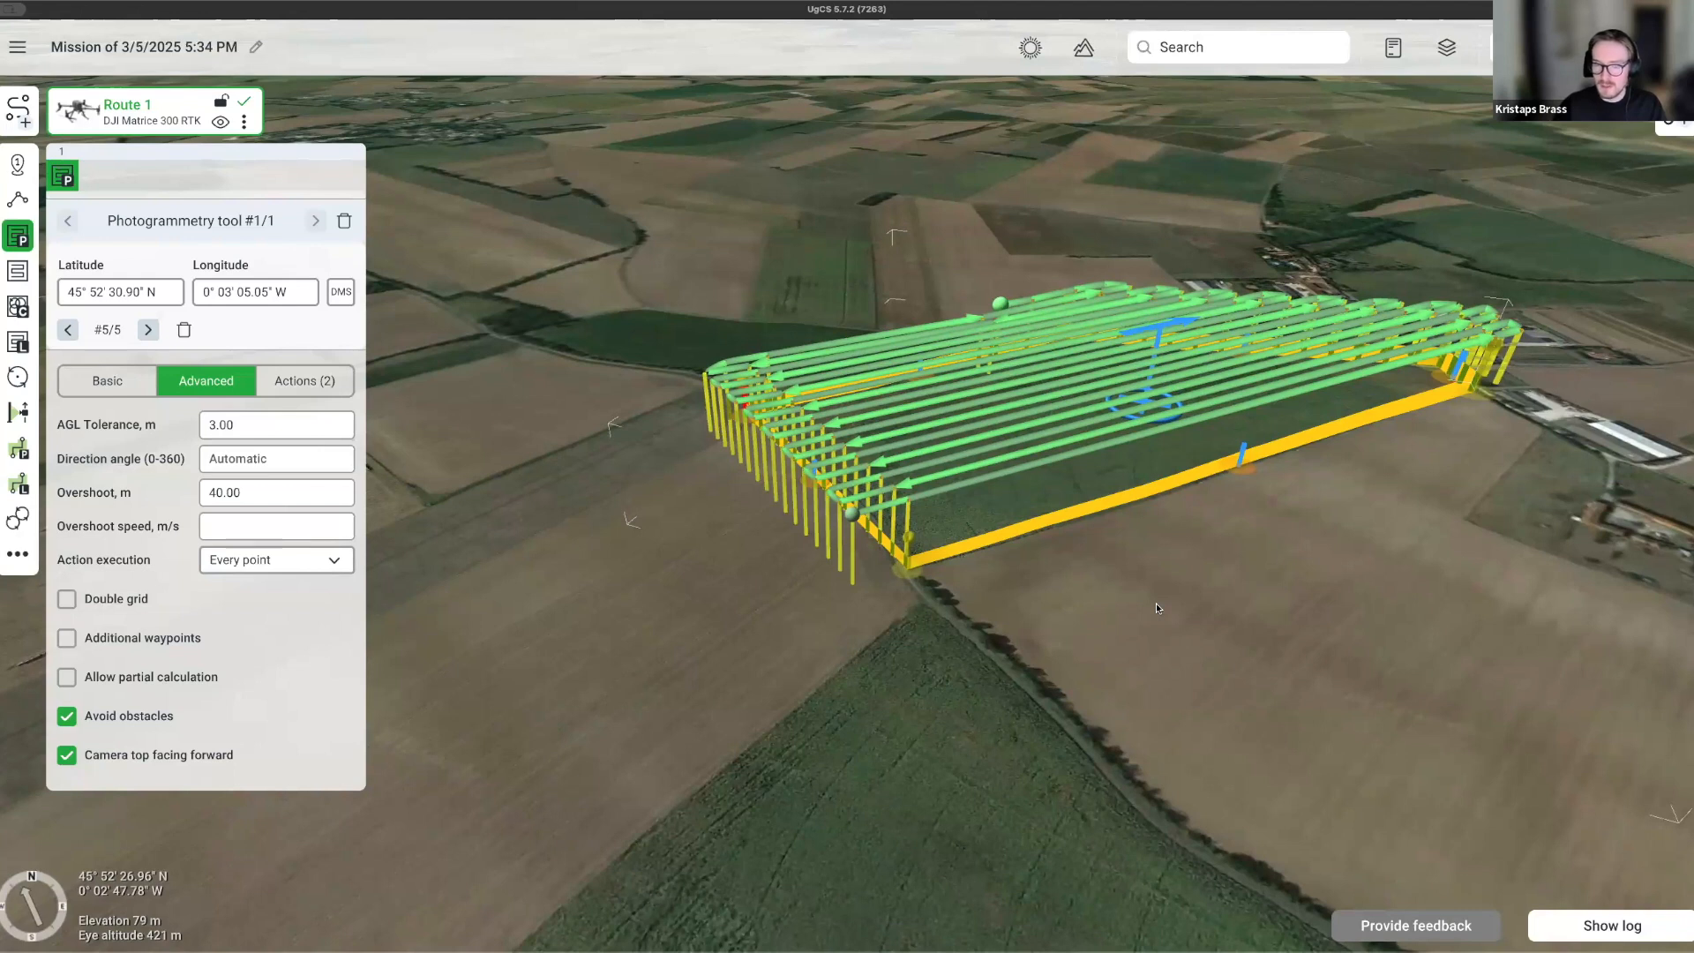
{"action": "right_click_drag", "start_coordinate": [1156, 607], "coordinate": [989, 658]}
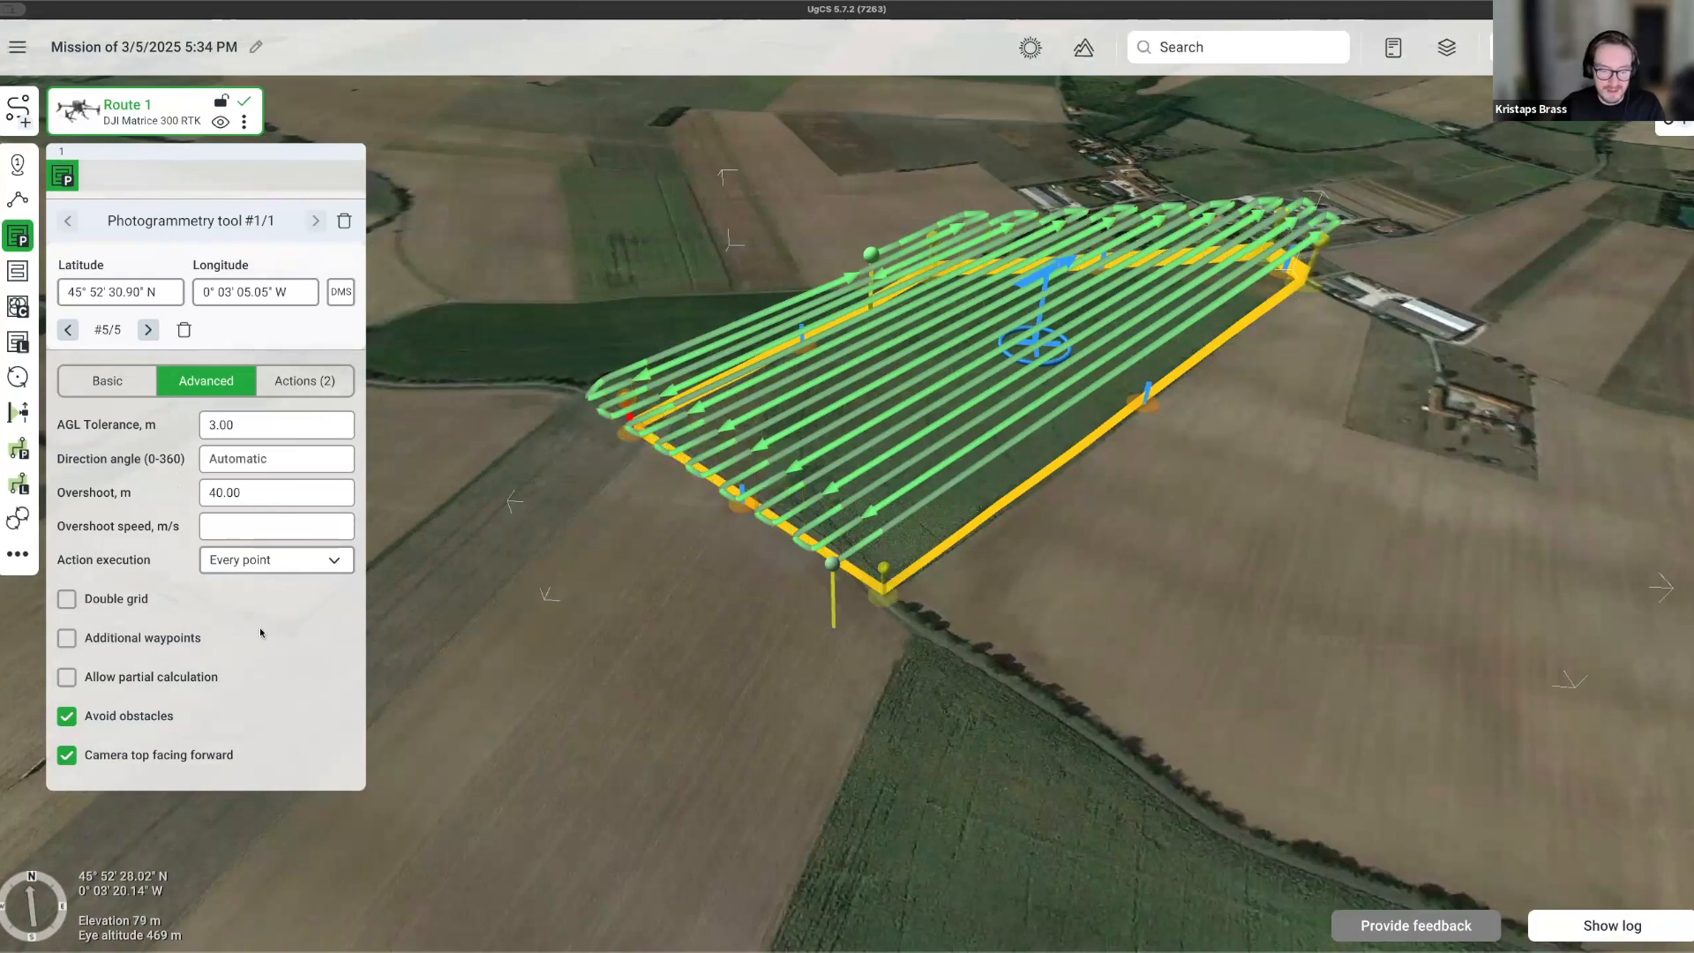
{"action": "left_click", "coordinate": [16, 48]}
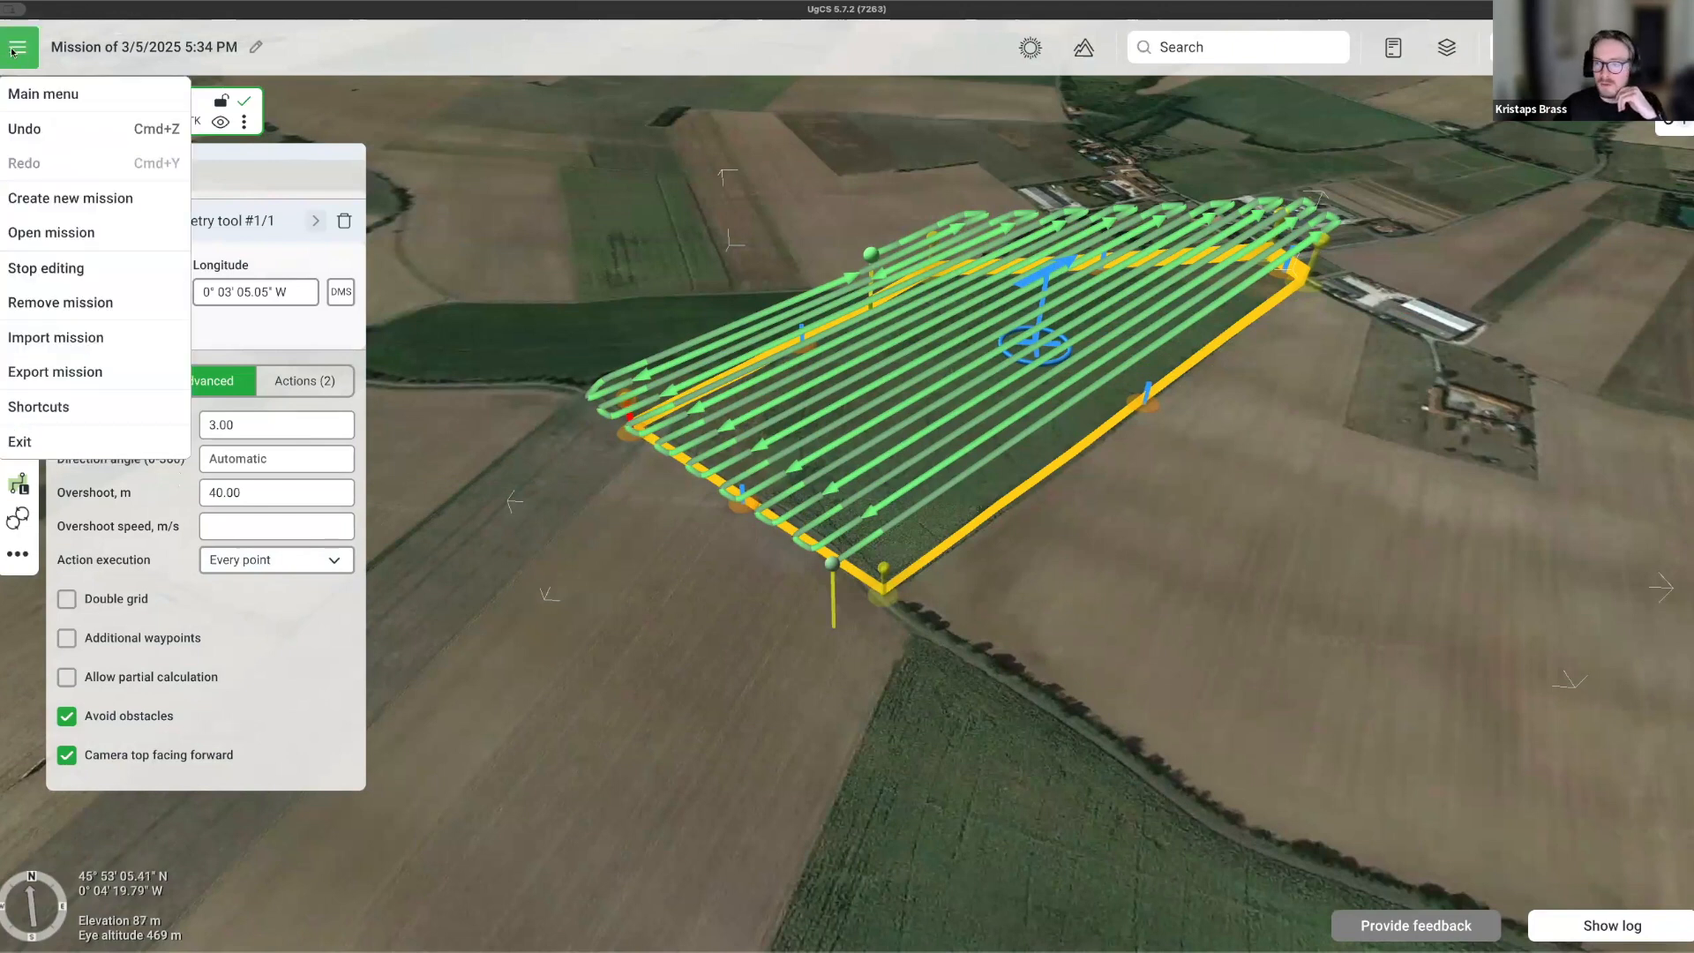
Browse the Shortcuts list and close it, then begin editing the overshoot speed.
{"action": "left_click", "coordinate": [55, 408]}
{"action": "scroll", "coordinate": [759, 406], "scroll_direction": "down", "scroll_amount": 5}
{"action": "scroll", "coordinate": [801, 437], "scroll_direction": "up", "scroll_amount": 4}
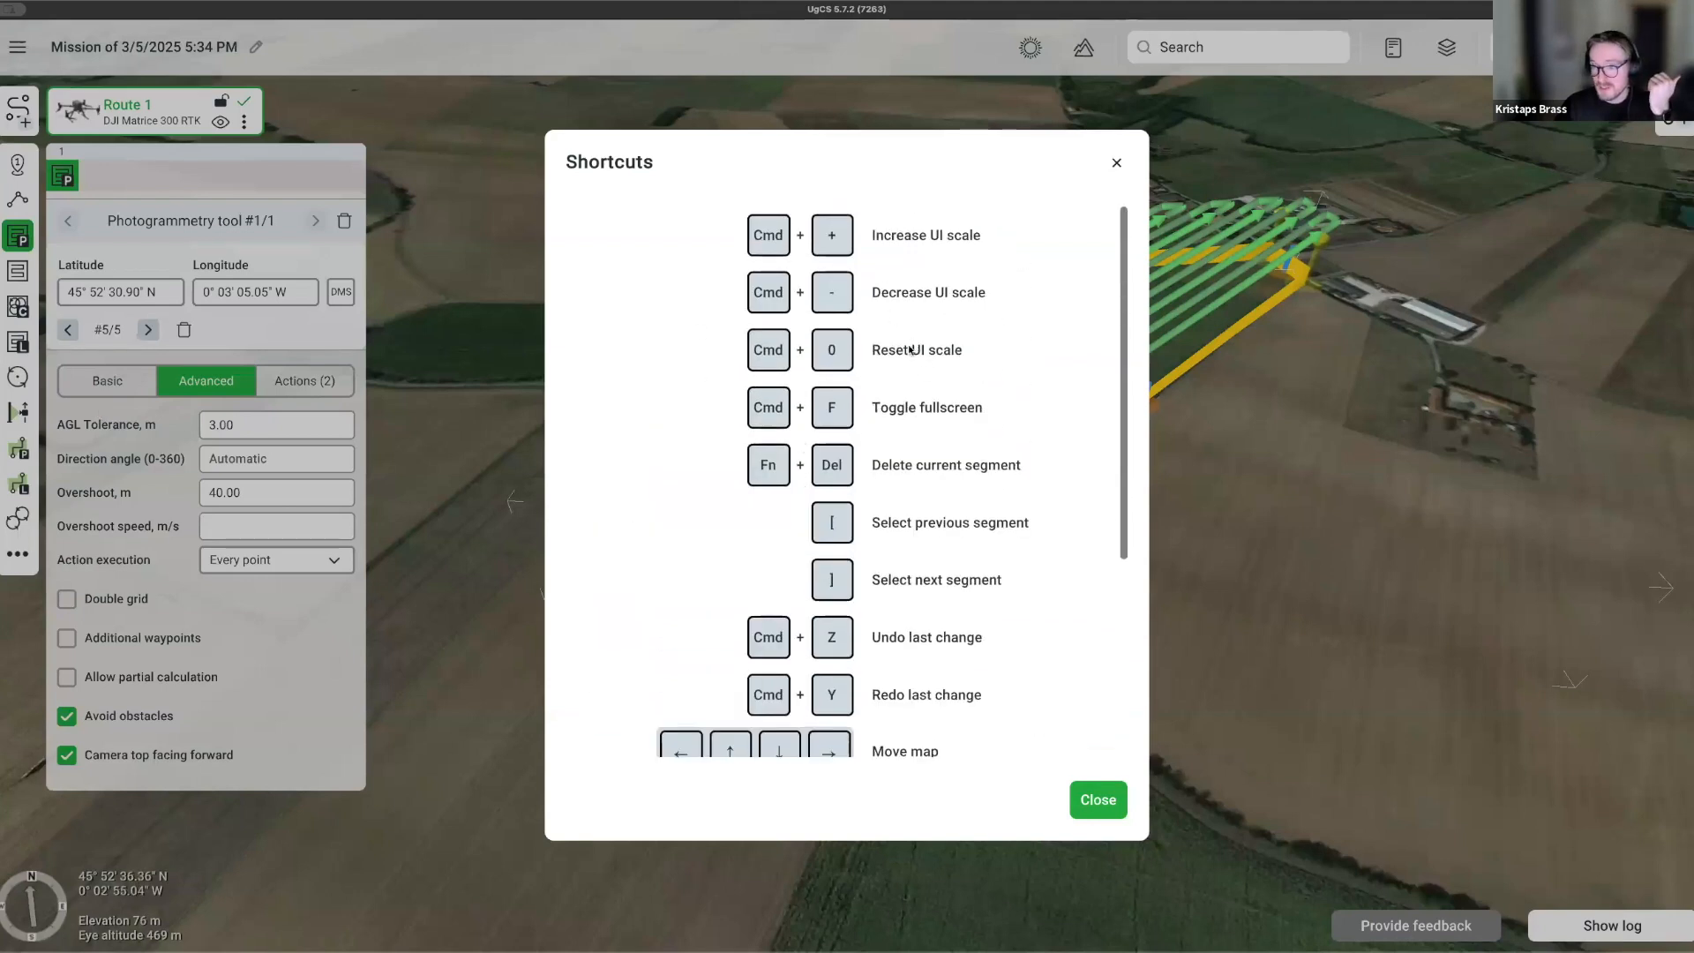
{"action": "scroll", "coordinate": [928, 416], "scroll_direction": "down", "scroll_amount": 3}
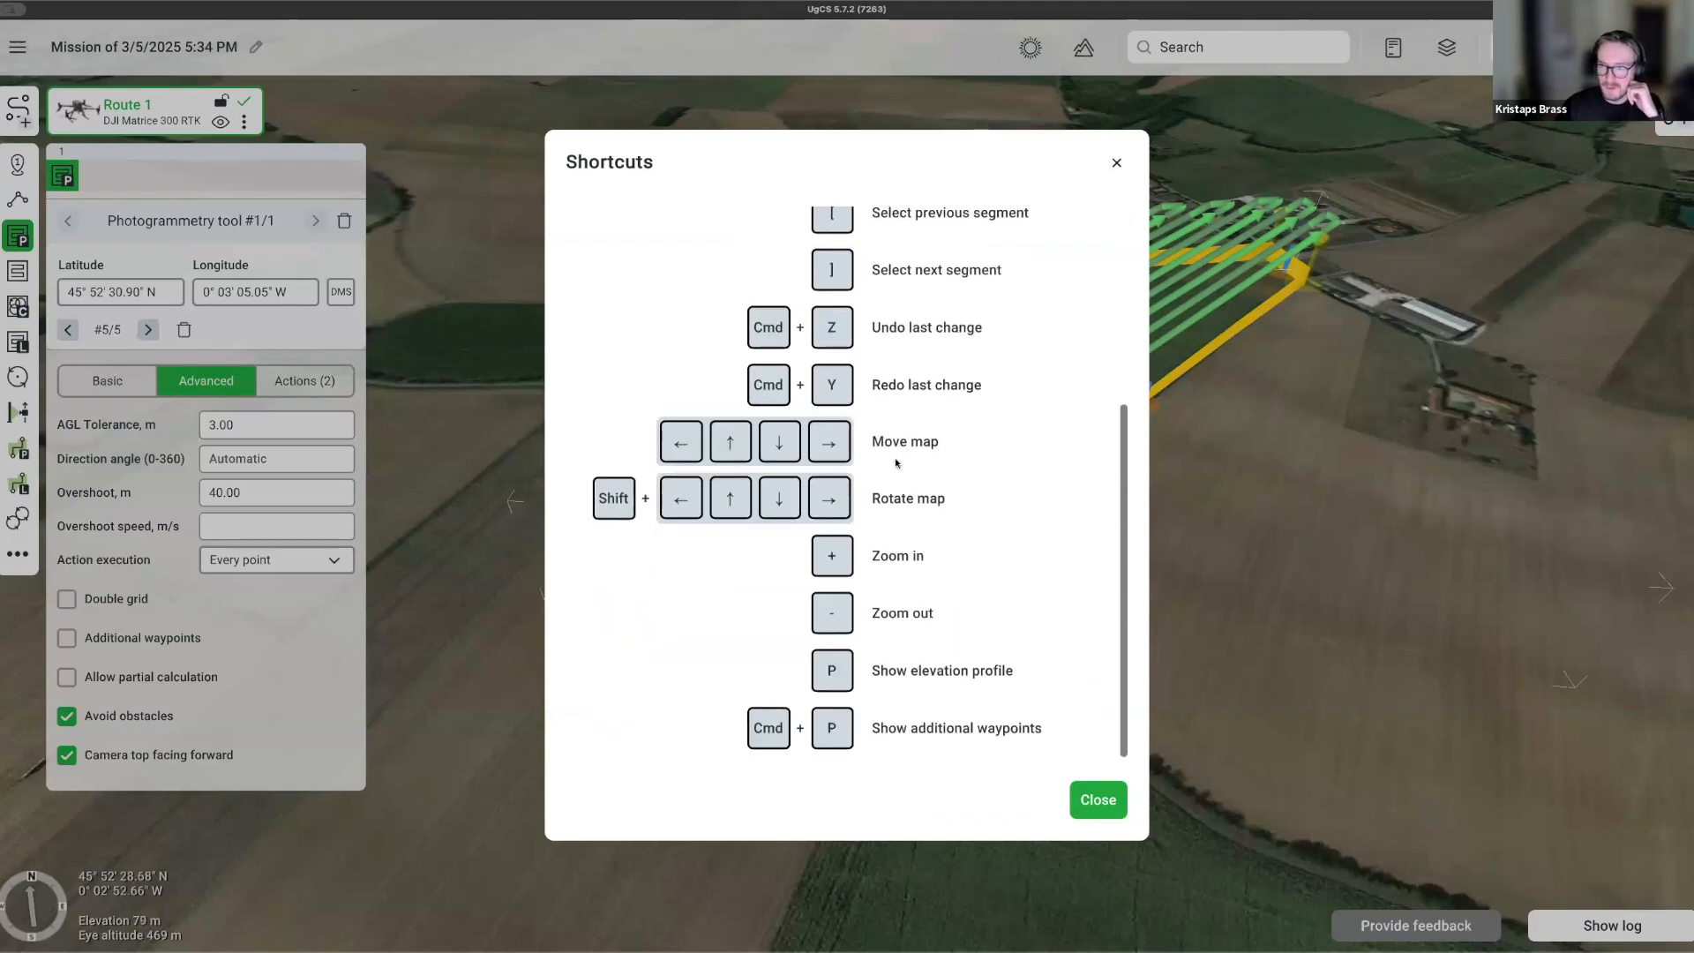
{"action": "scroll", "coordinate": [875, 416], "scroll_direction": "up", "scroll_amount": 5}
{"action": "scroll", "coordinate": [977, 643], "scroll_direction": "down", "scroll_amount": 3}
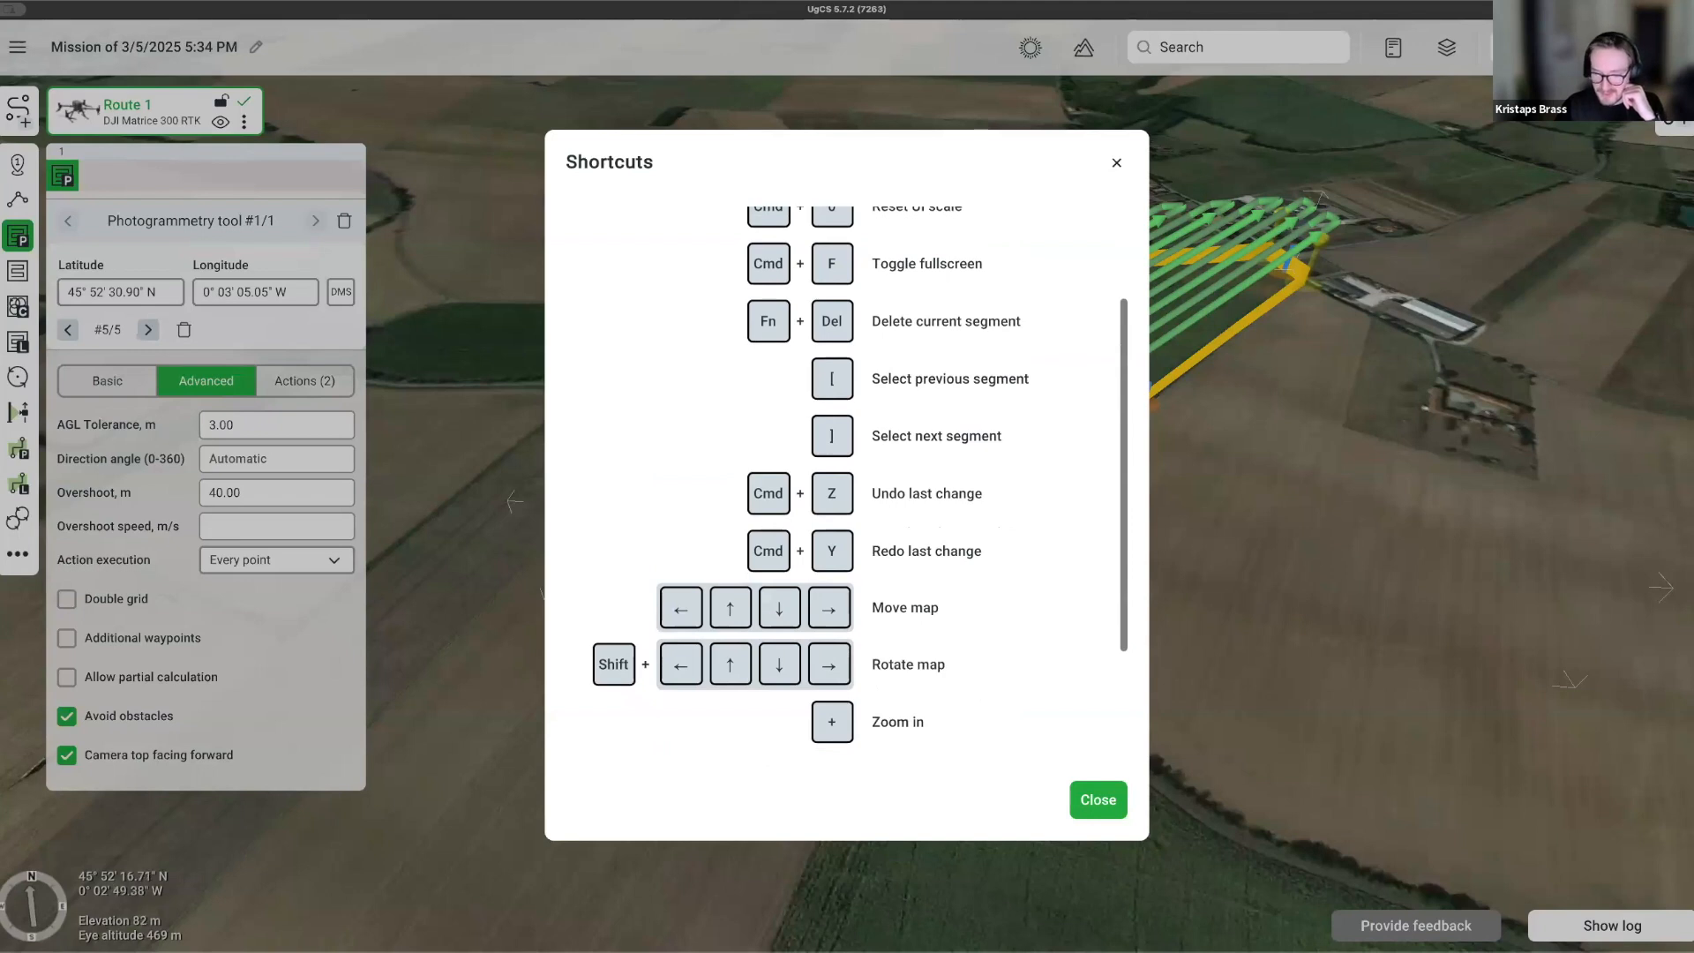
{"action": "scroll", "coordinate": [835, 667], "scroll_direction": "up", "scroll_amount": 1}
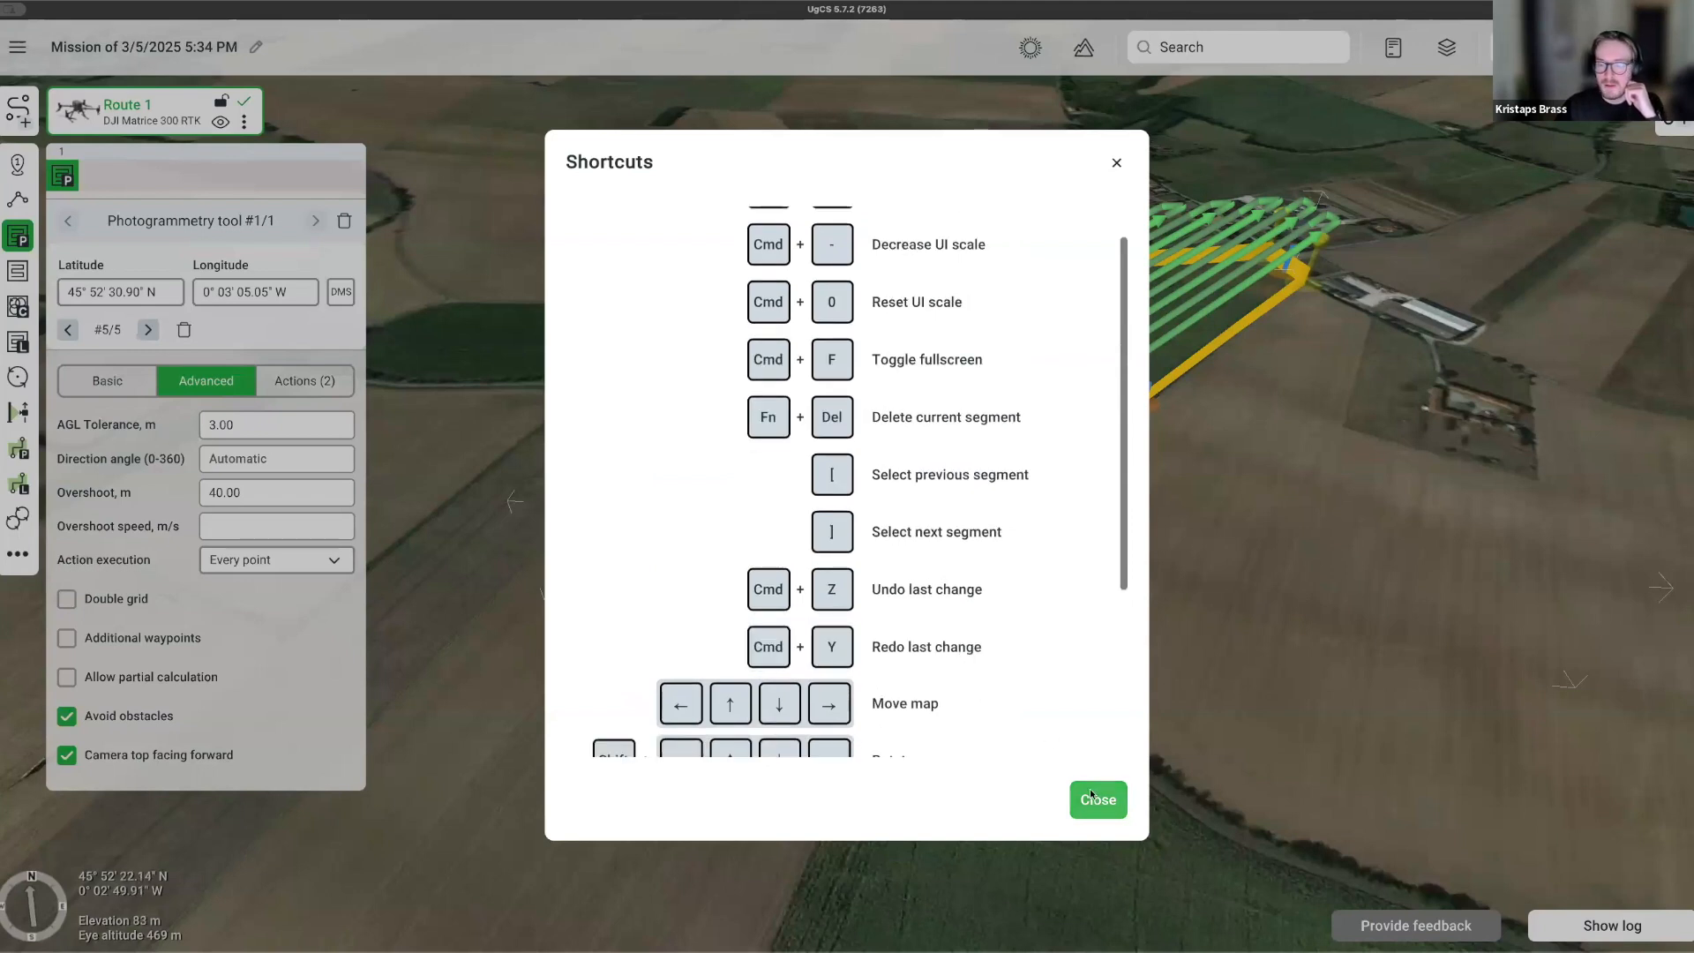
{"action": "key", "text": "Escape"}
{"action": "left_click", "coordinate": [262, 526]}
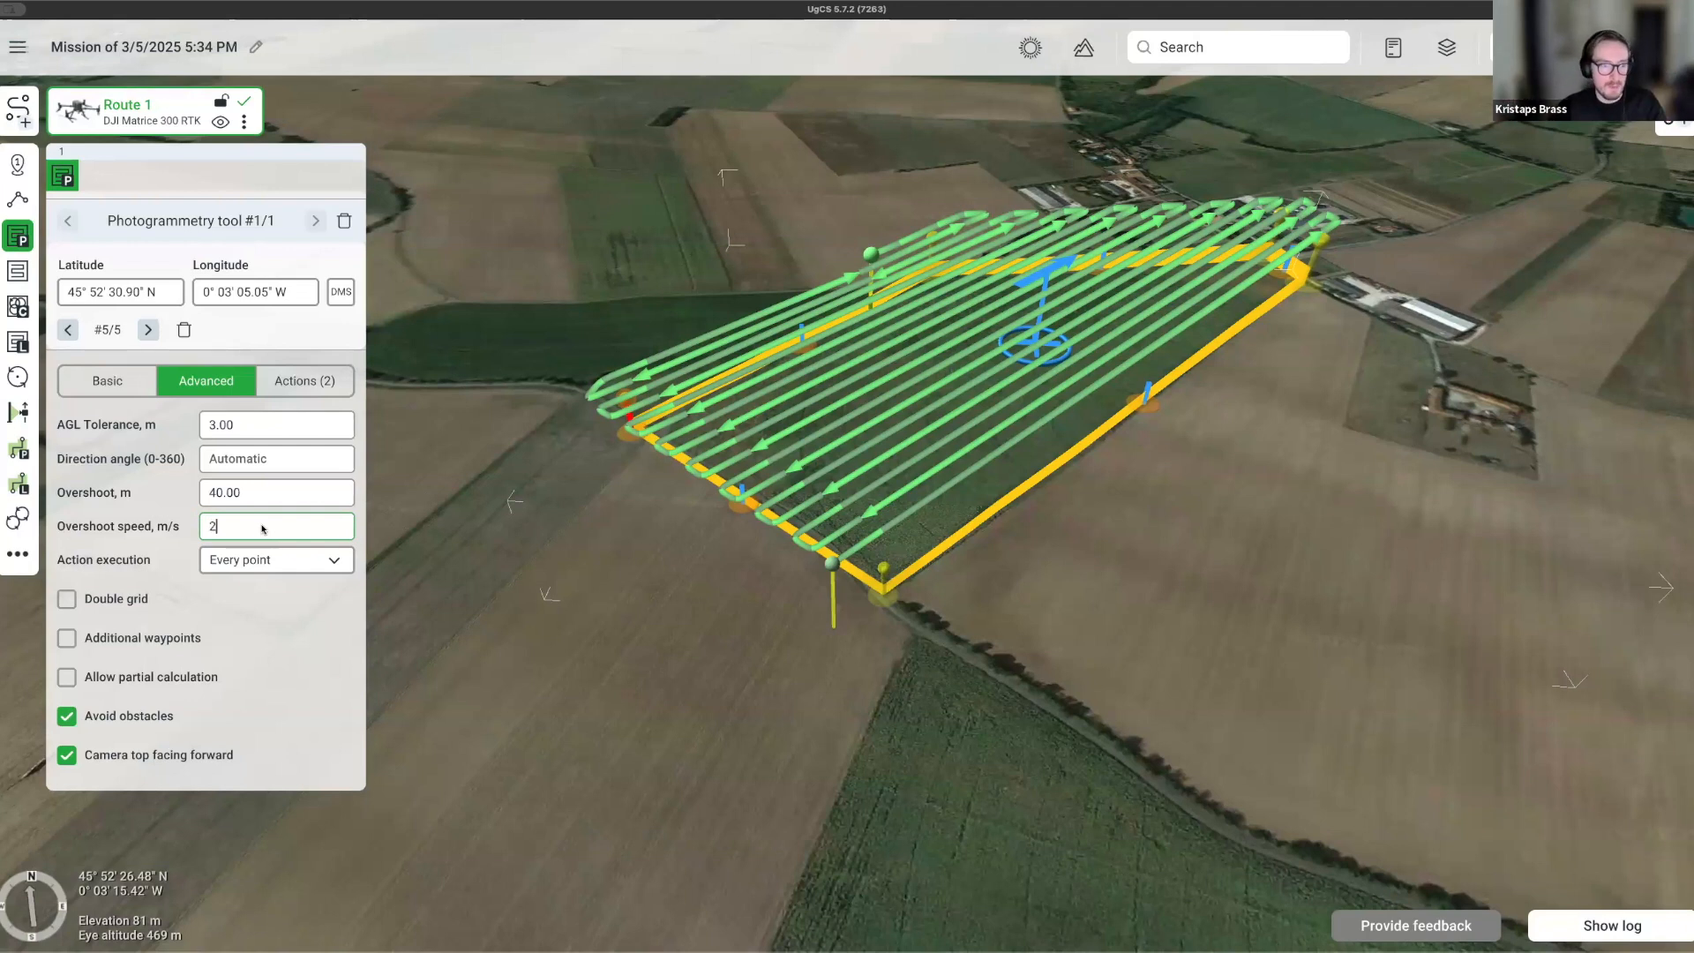
Confirm a 2 m/s overshoot speed and orbit to check the recalculated passes.
{"action": "key", "text": "Return"}
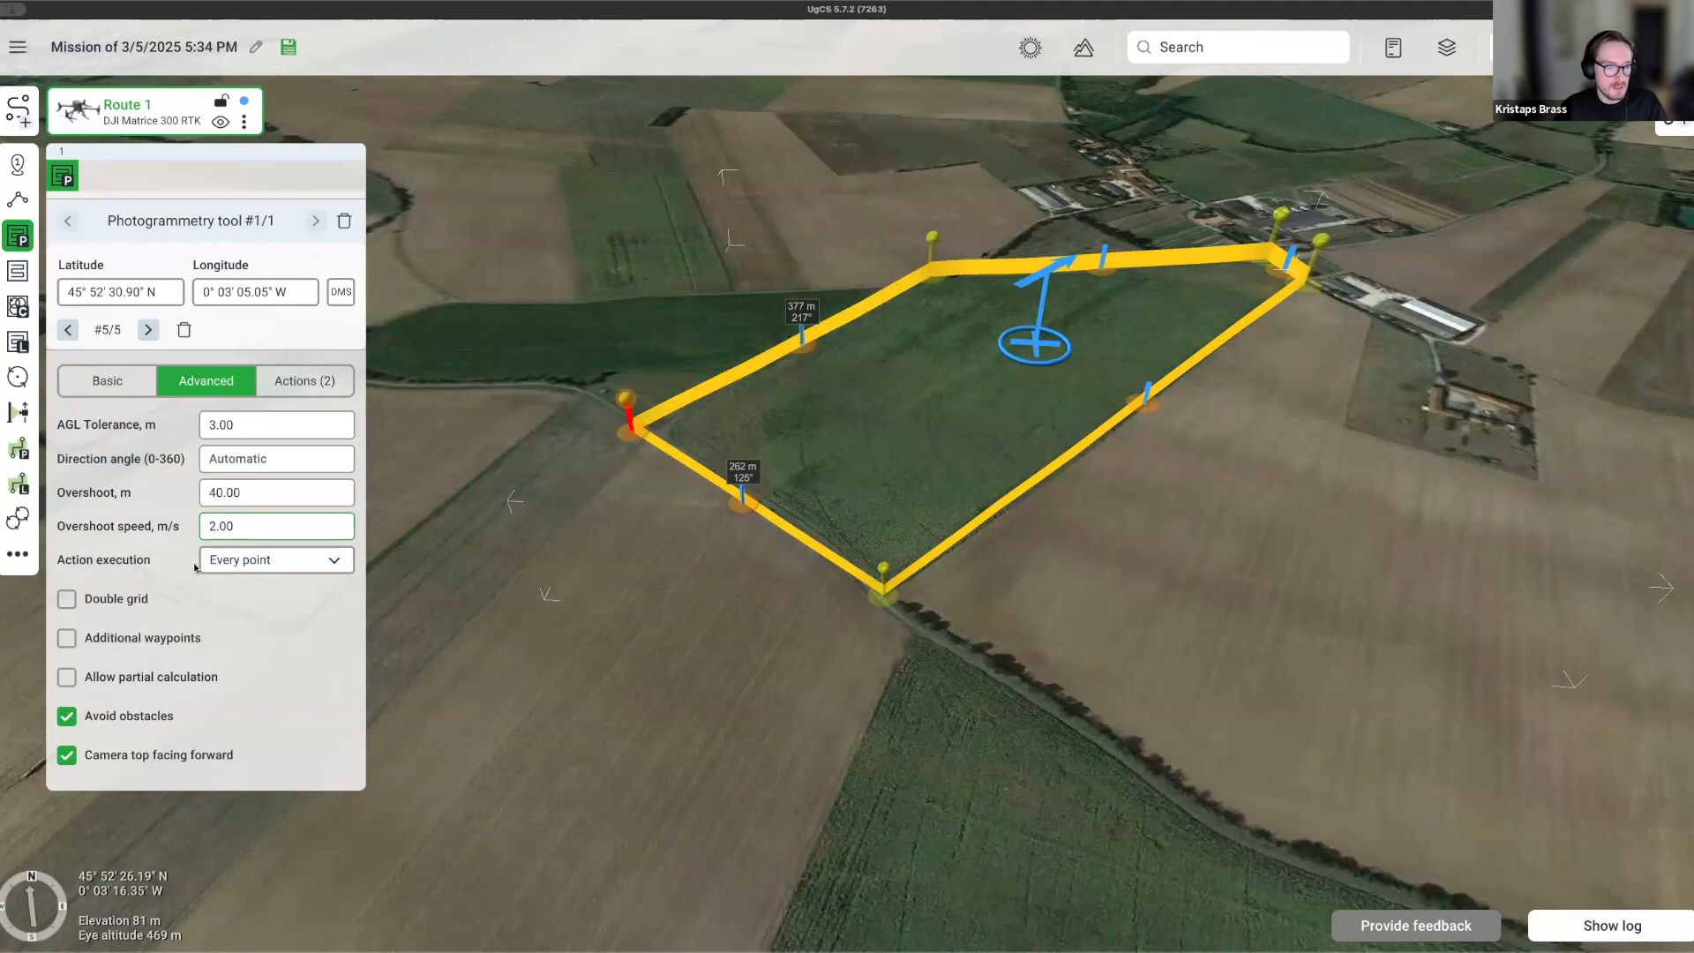
{"action": "right_click_drag", "start_coordinate": [1007, 616], "coordinate": [1006, 665]}
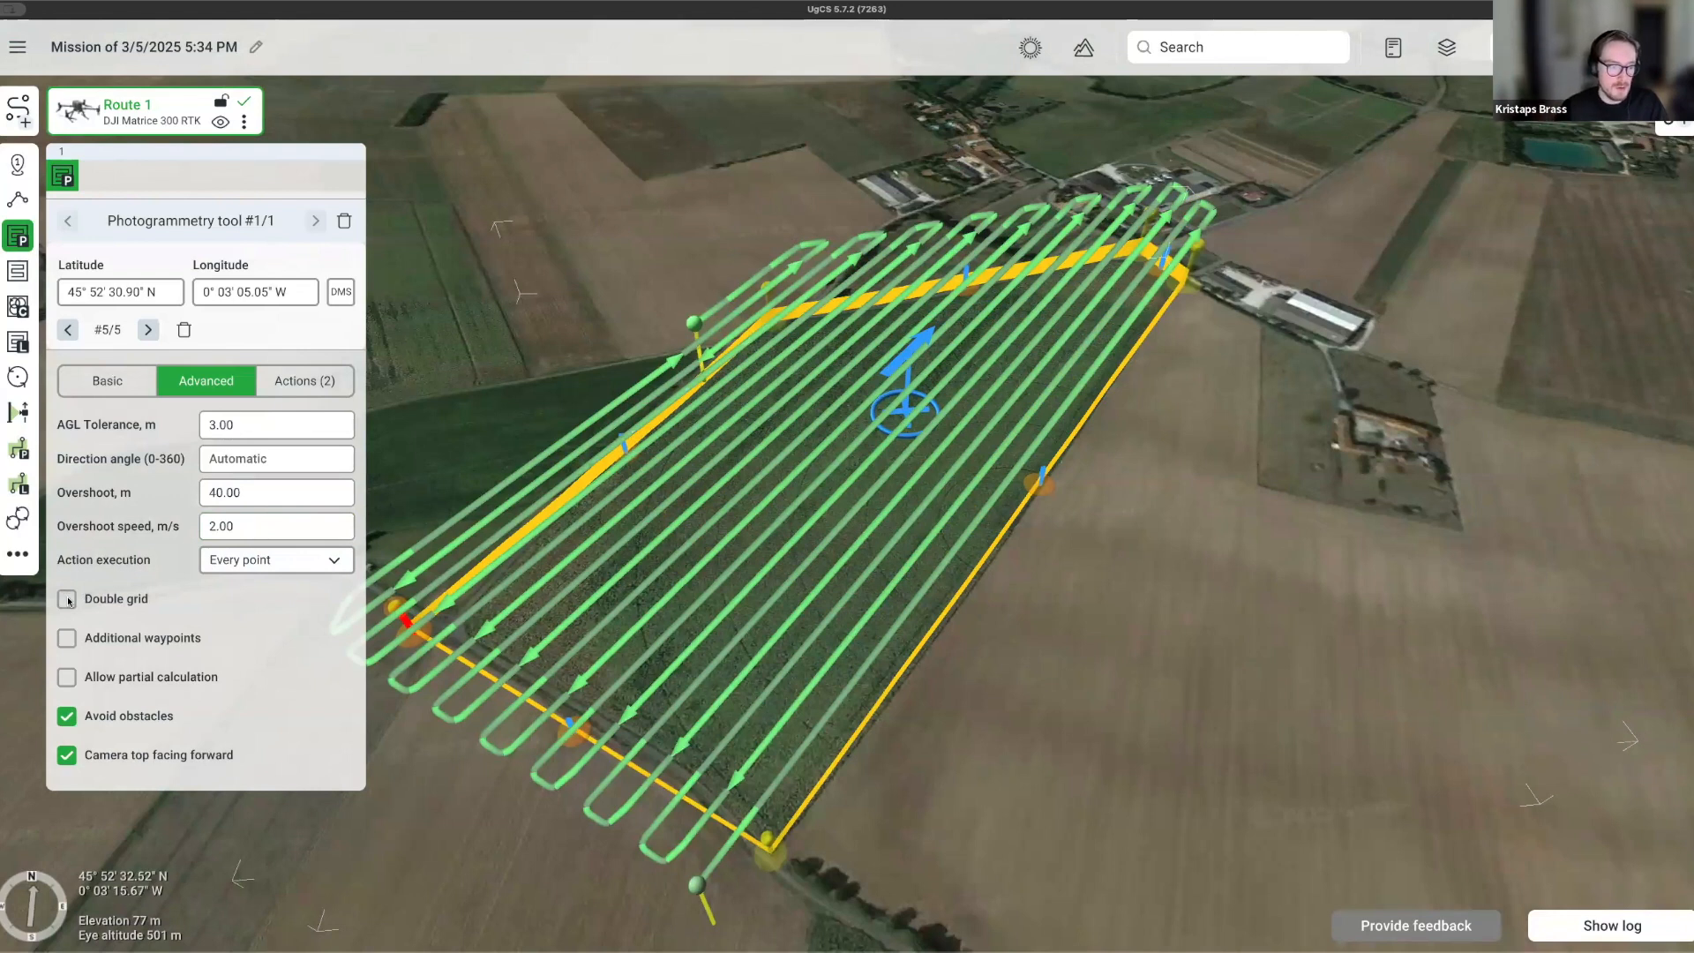
Enable Double grid, preview Additional waypoints, then switch Additional waypoints back off.
{"action": "left_click", "coordinate": [67, 599]}
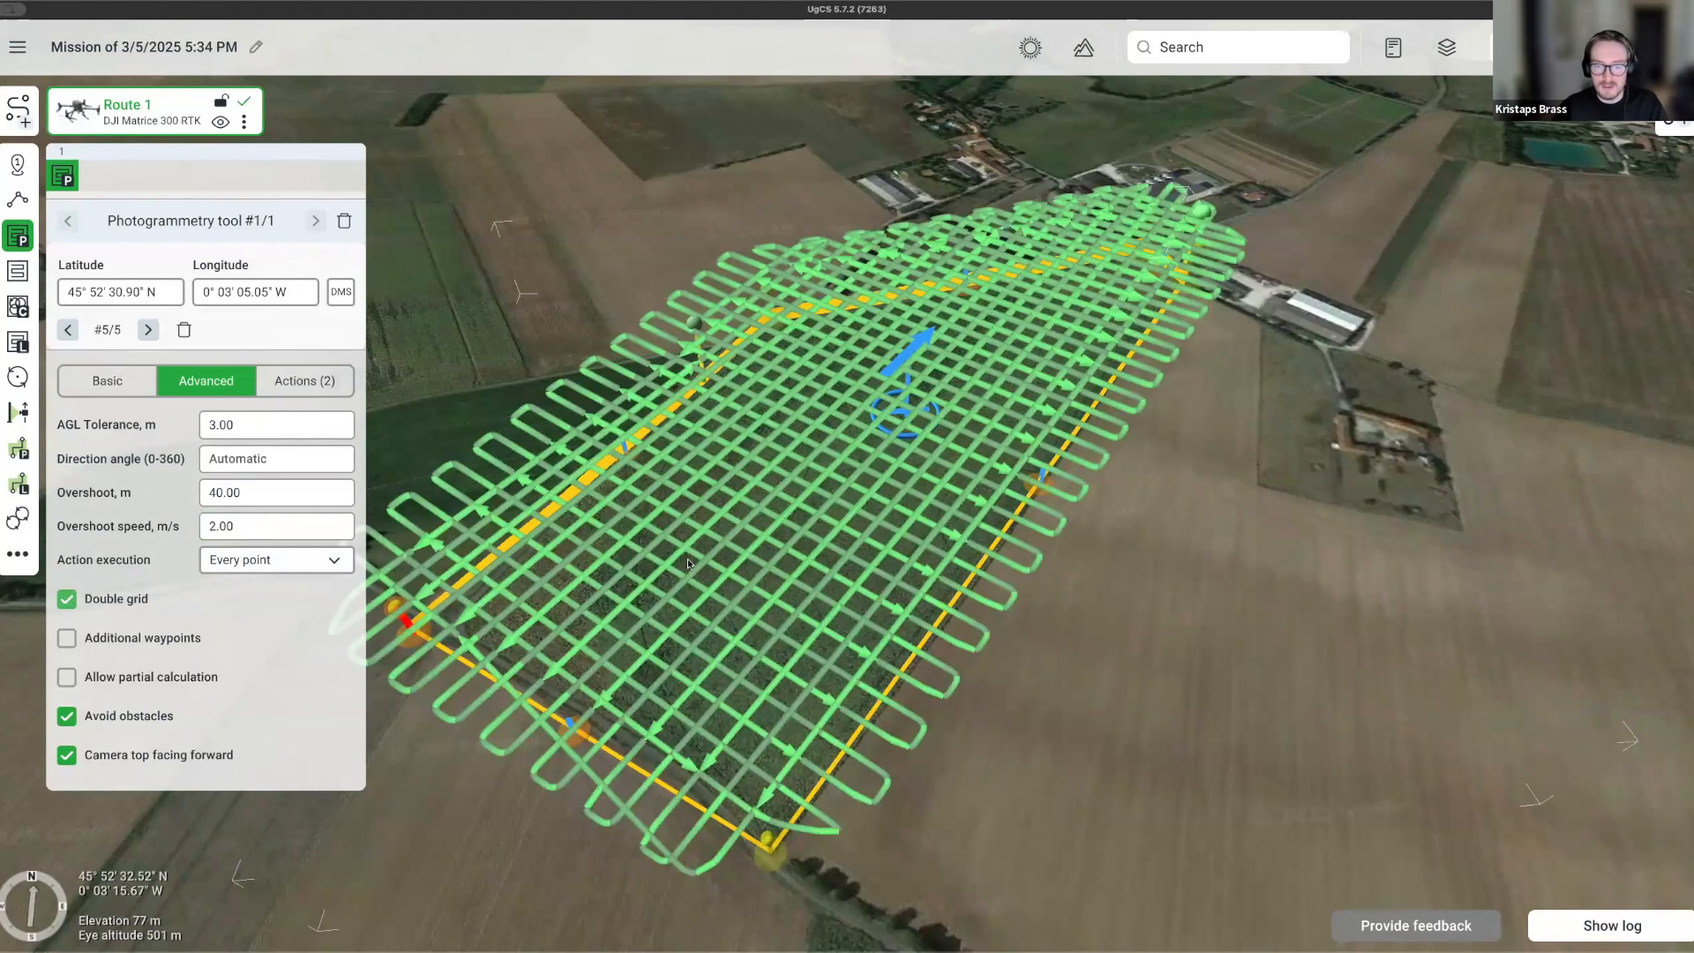
{"action": "right_click_drag", "start_coordinate": [1358, 607], "coordinate": [1112, 607]}
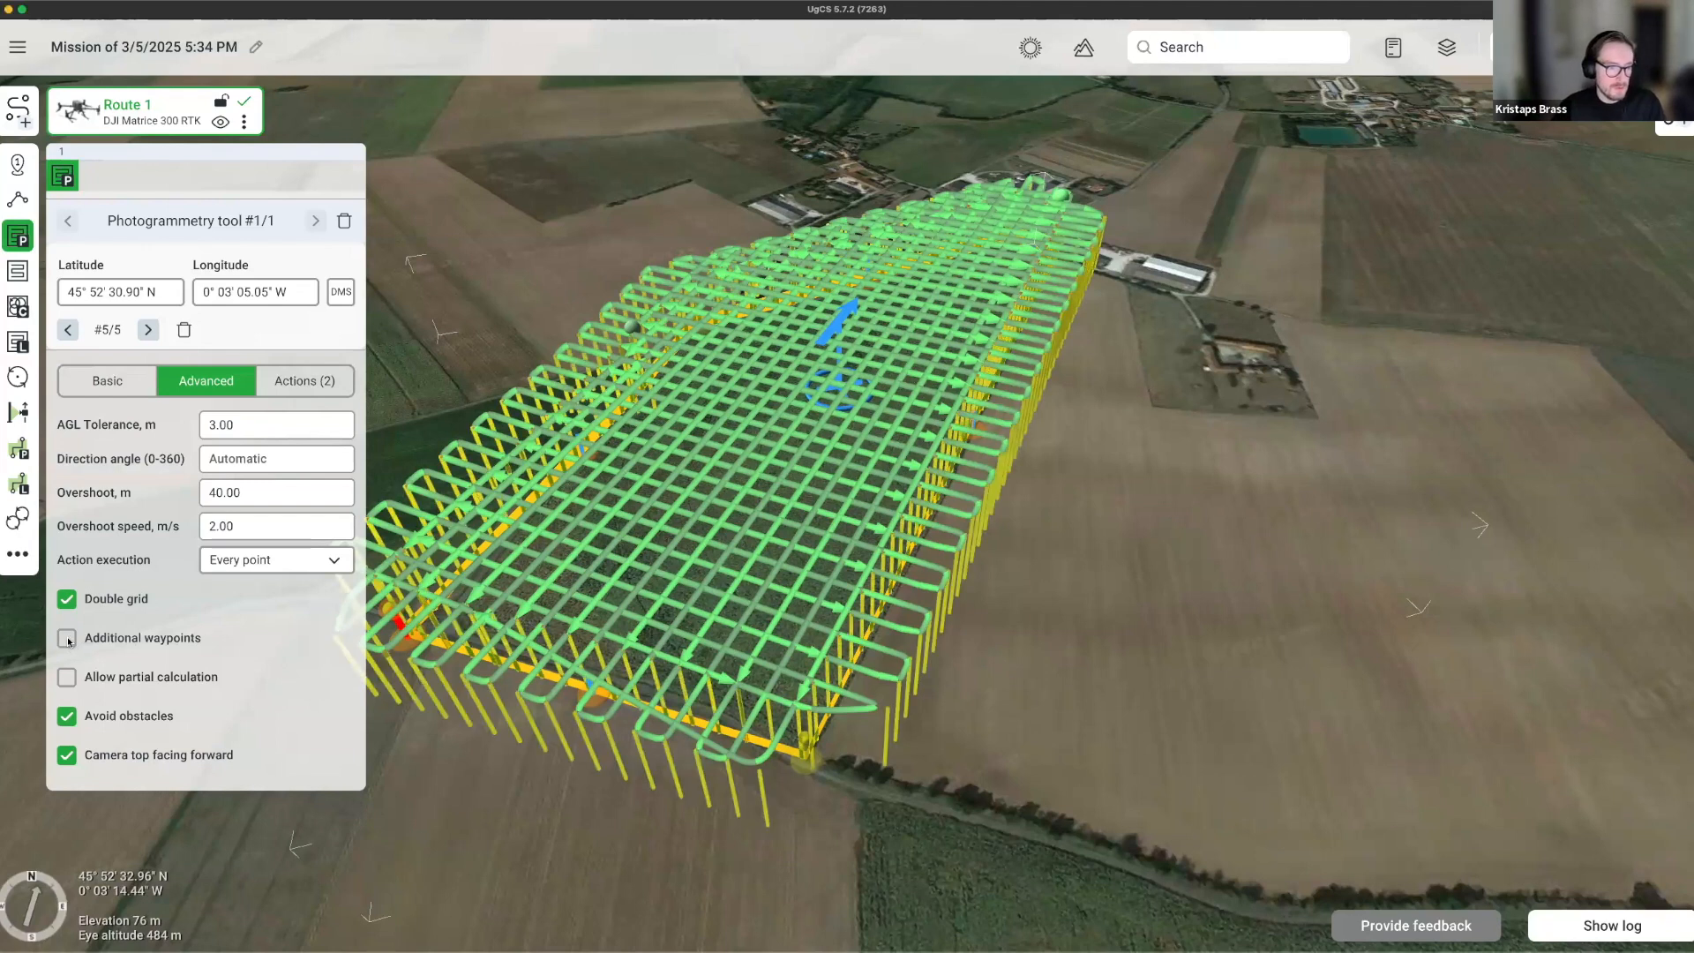
{"action": "left_click", "coordinate": [67, 638]}
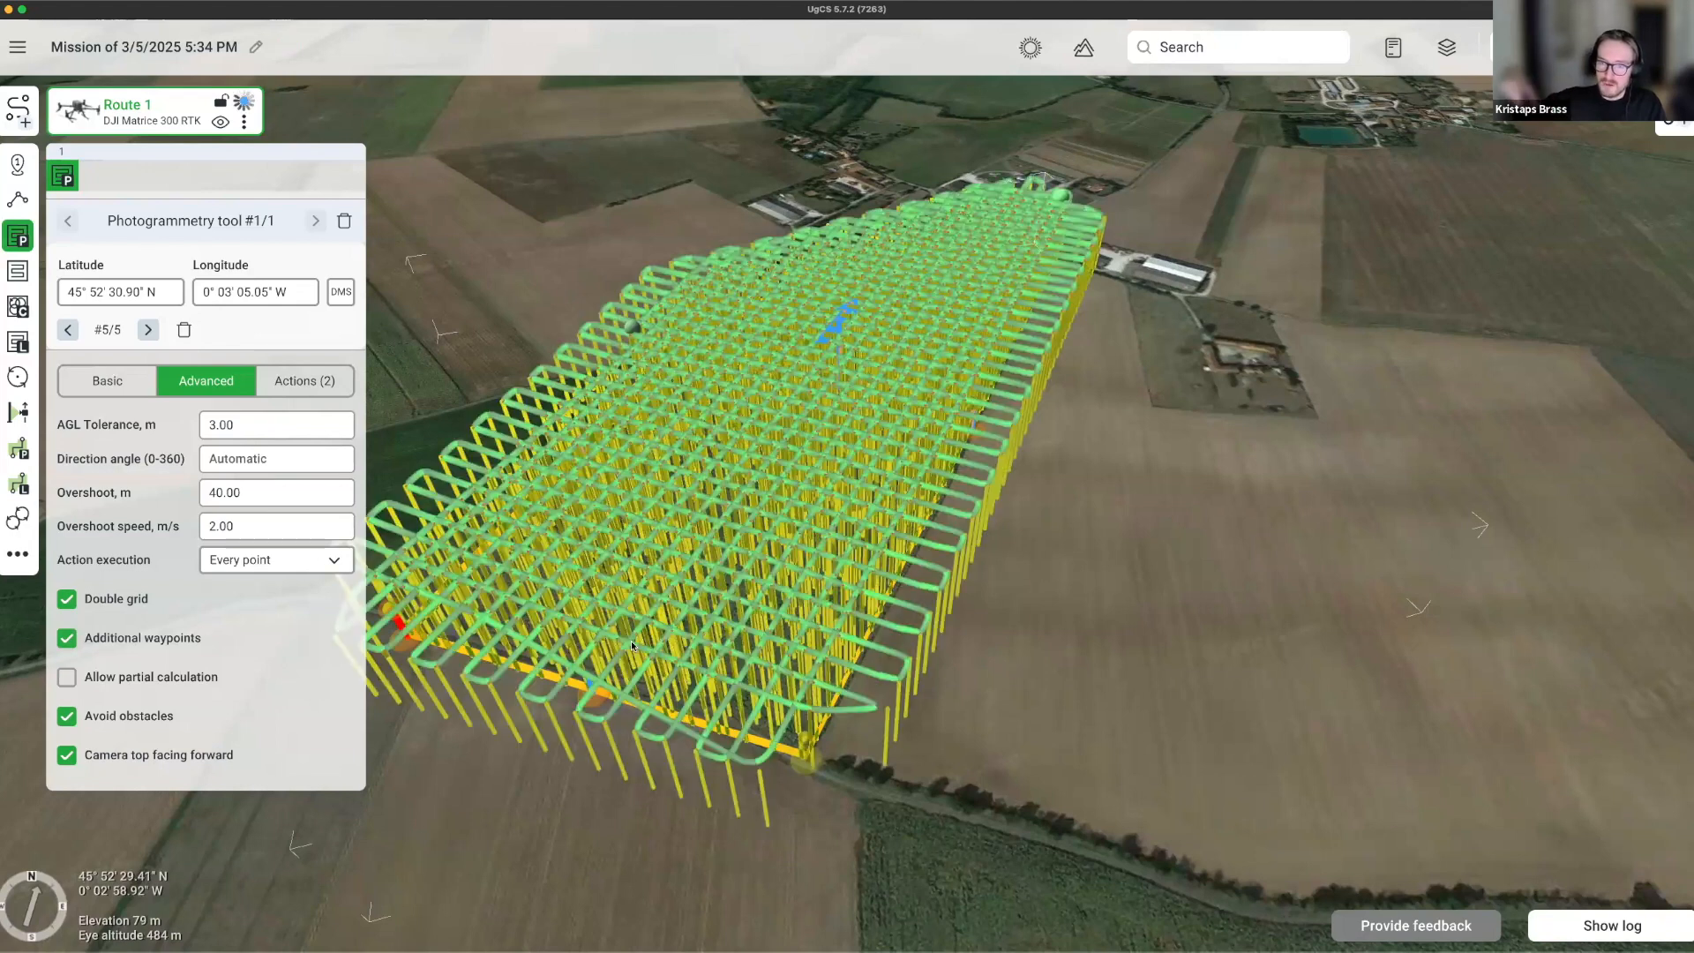
{"action": "mouse_move", "coordinate": [631, 646]}
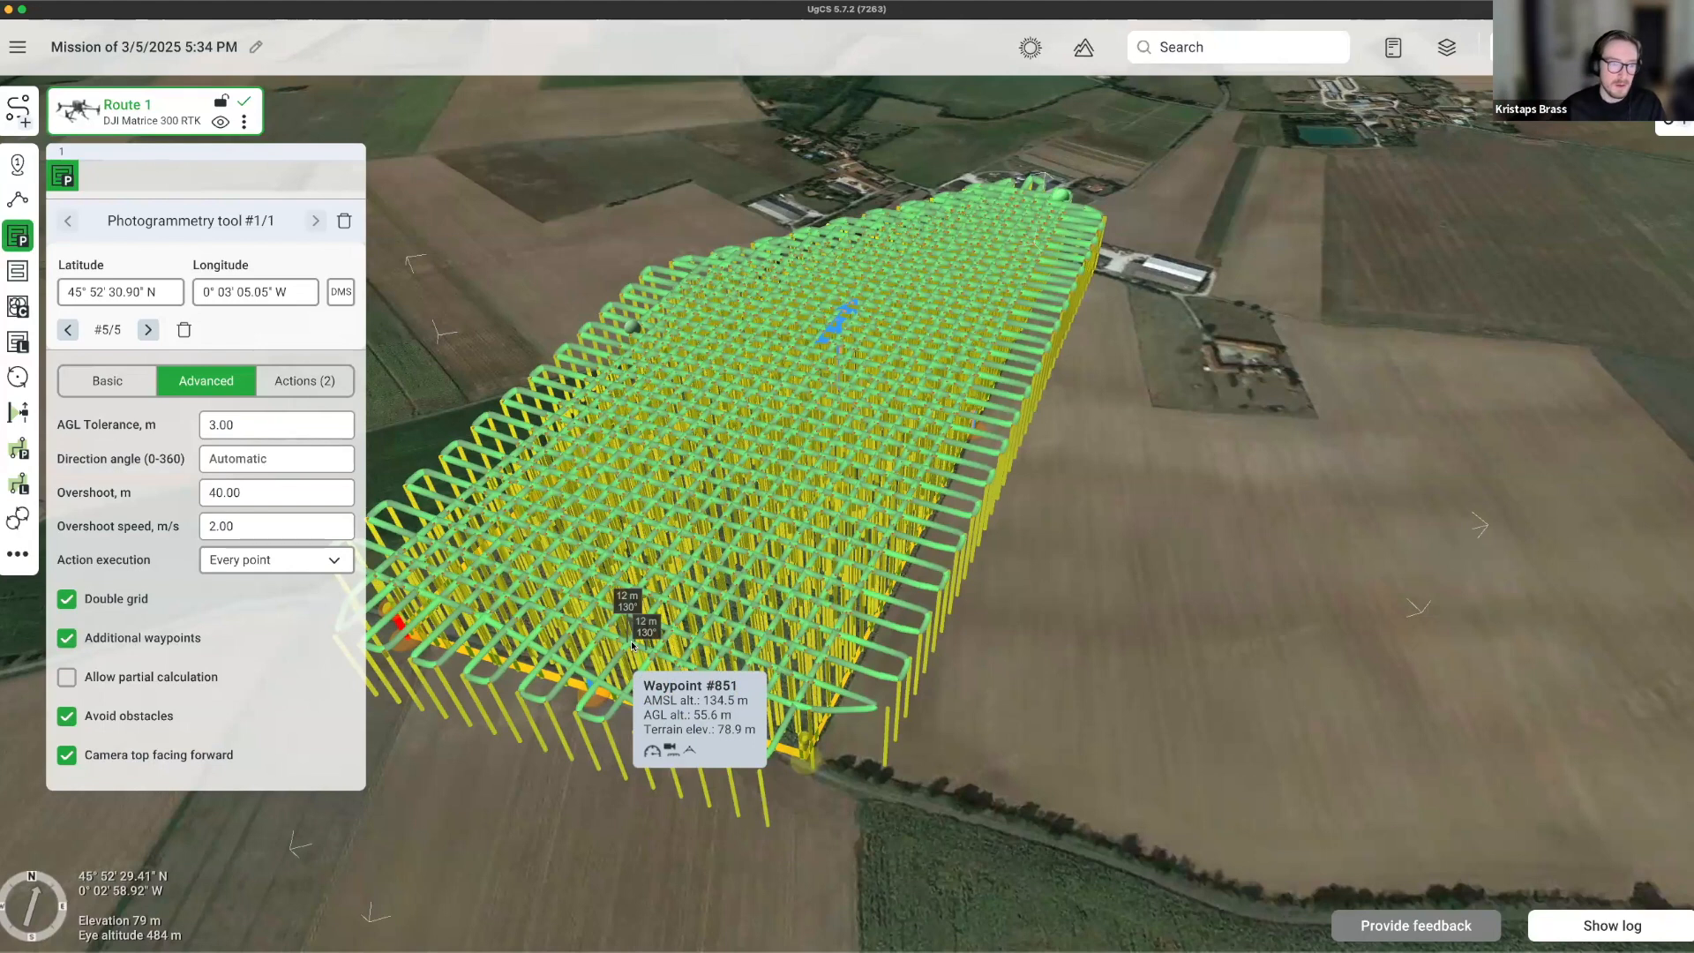
{"action": "right_click_drag", "start_coordinate": [1038, 637], "coordinate": [558, 570]}
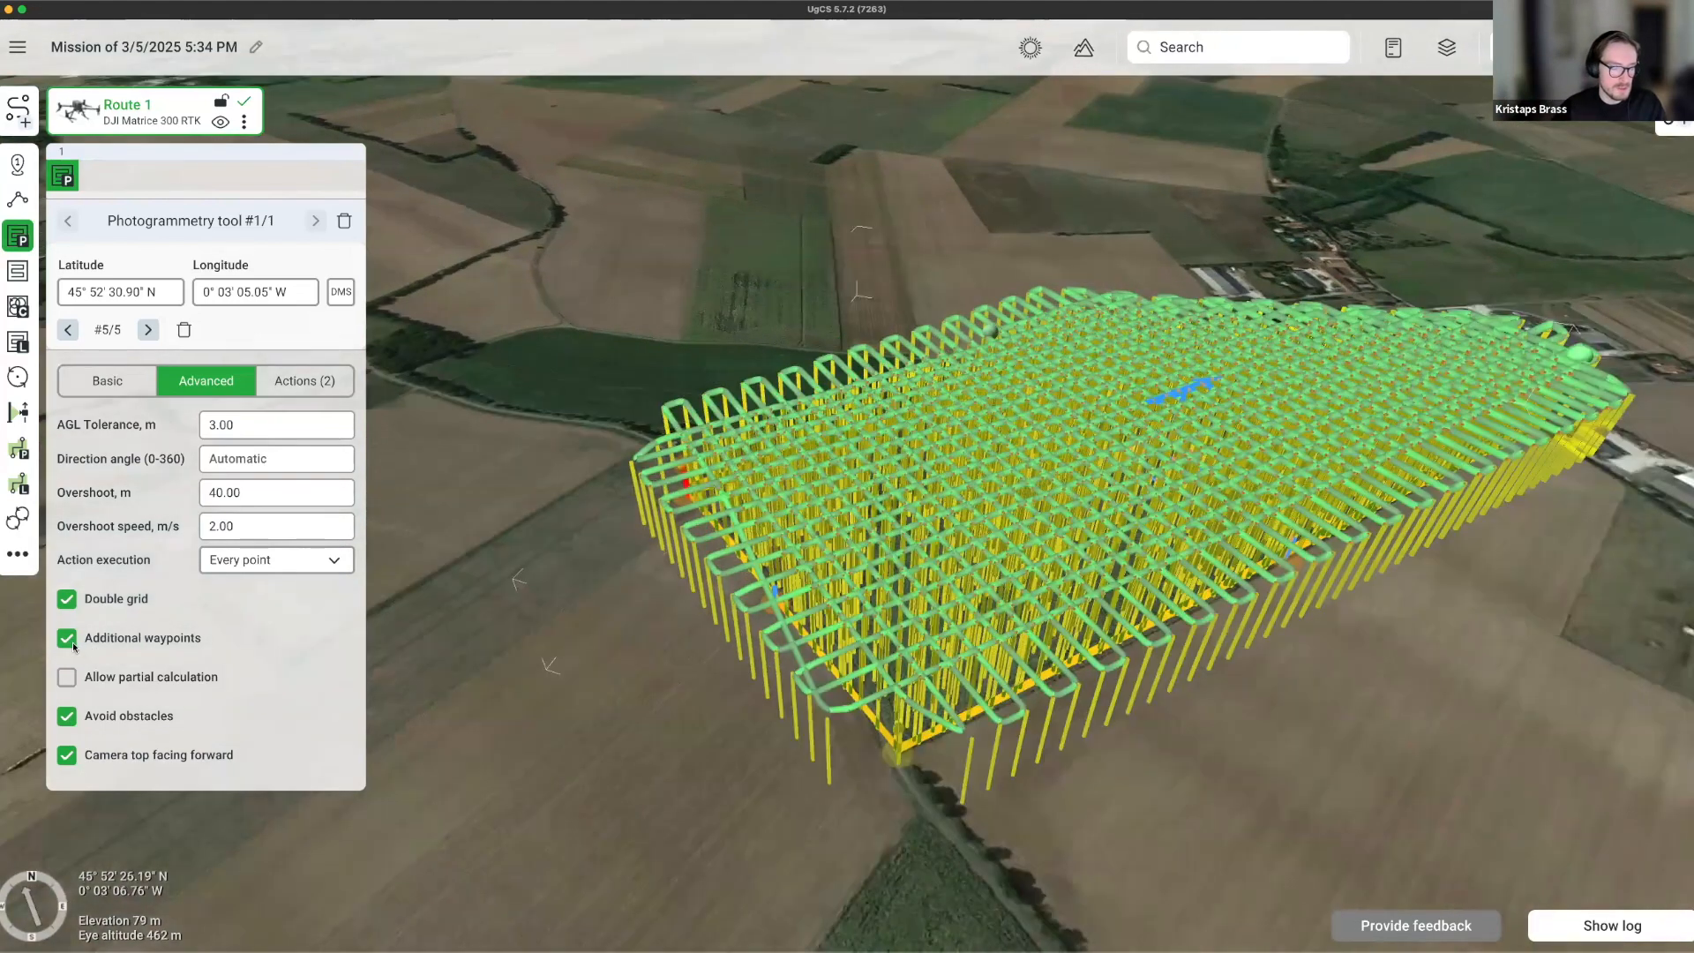
{"action": "left_click", "coordinate": [64, 640]}
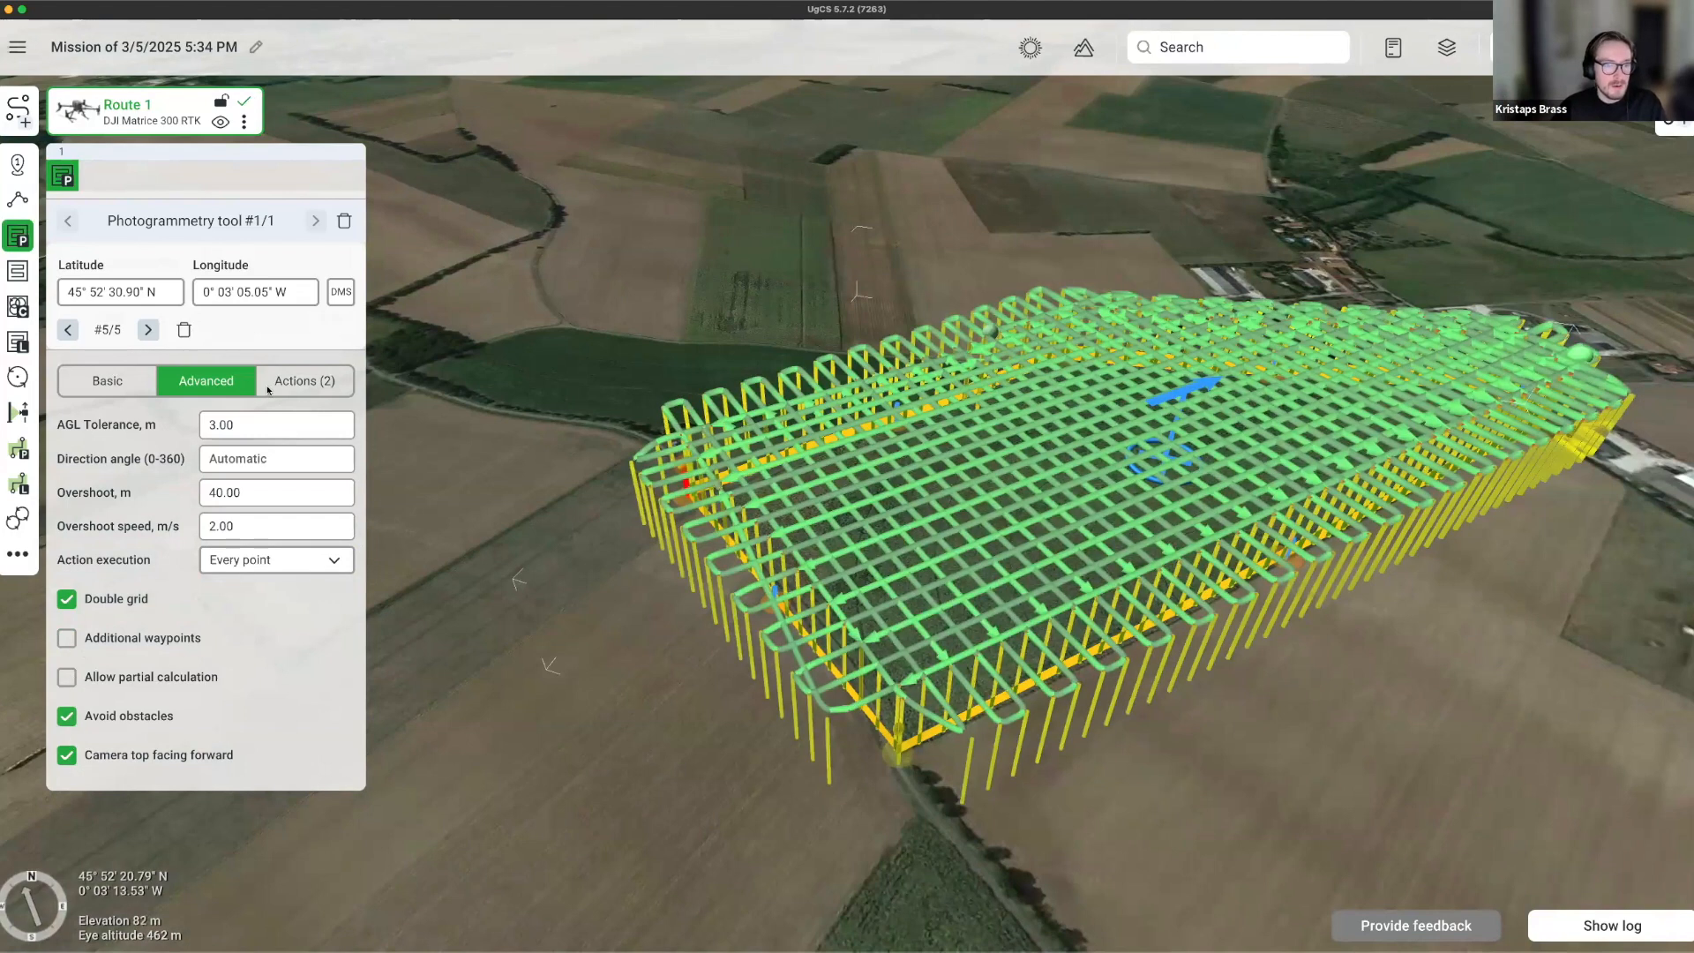
Review the grid's camera actions, including the camera yaw value.
{"action": "left_click", "coordinate": [302, 380]}
{"action": "scroll", "coordinate": [257, 559], "scroll_direction": "down", "scroll_amount": 2}
{"action": "scroll", "coordinate": [247, 565], "scroll_direction": "up", "scroll_amount": 2}
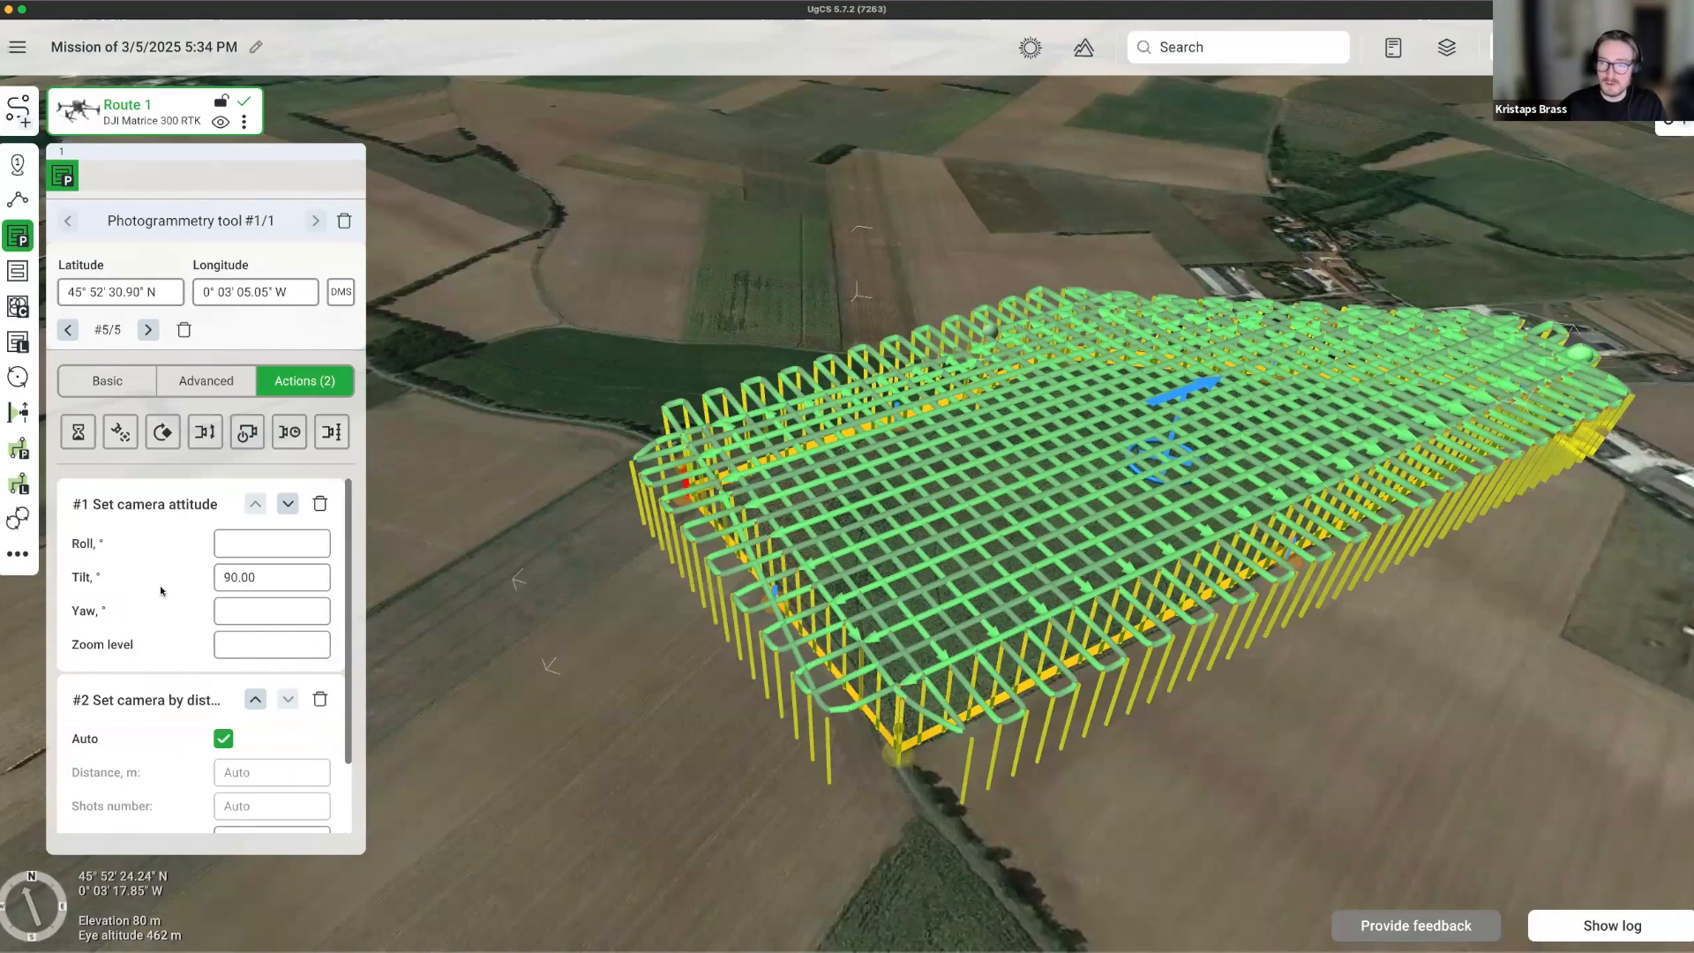
{"action": "left_click", "coordinate": [224, 623]}
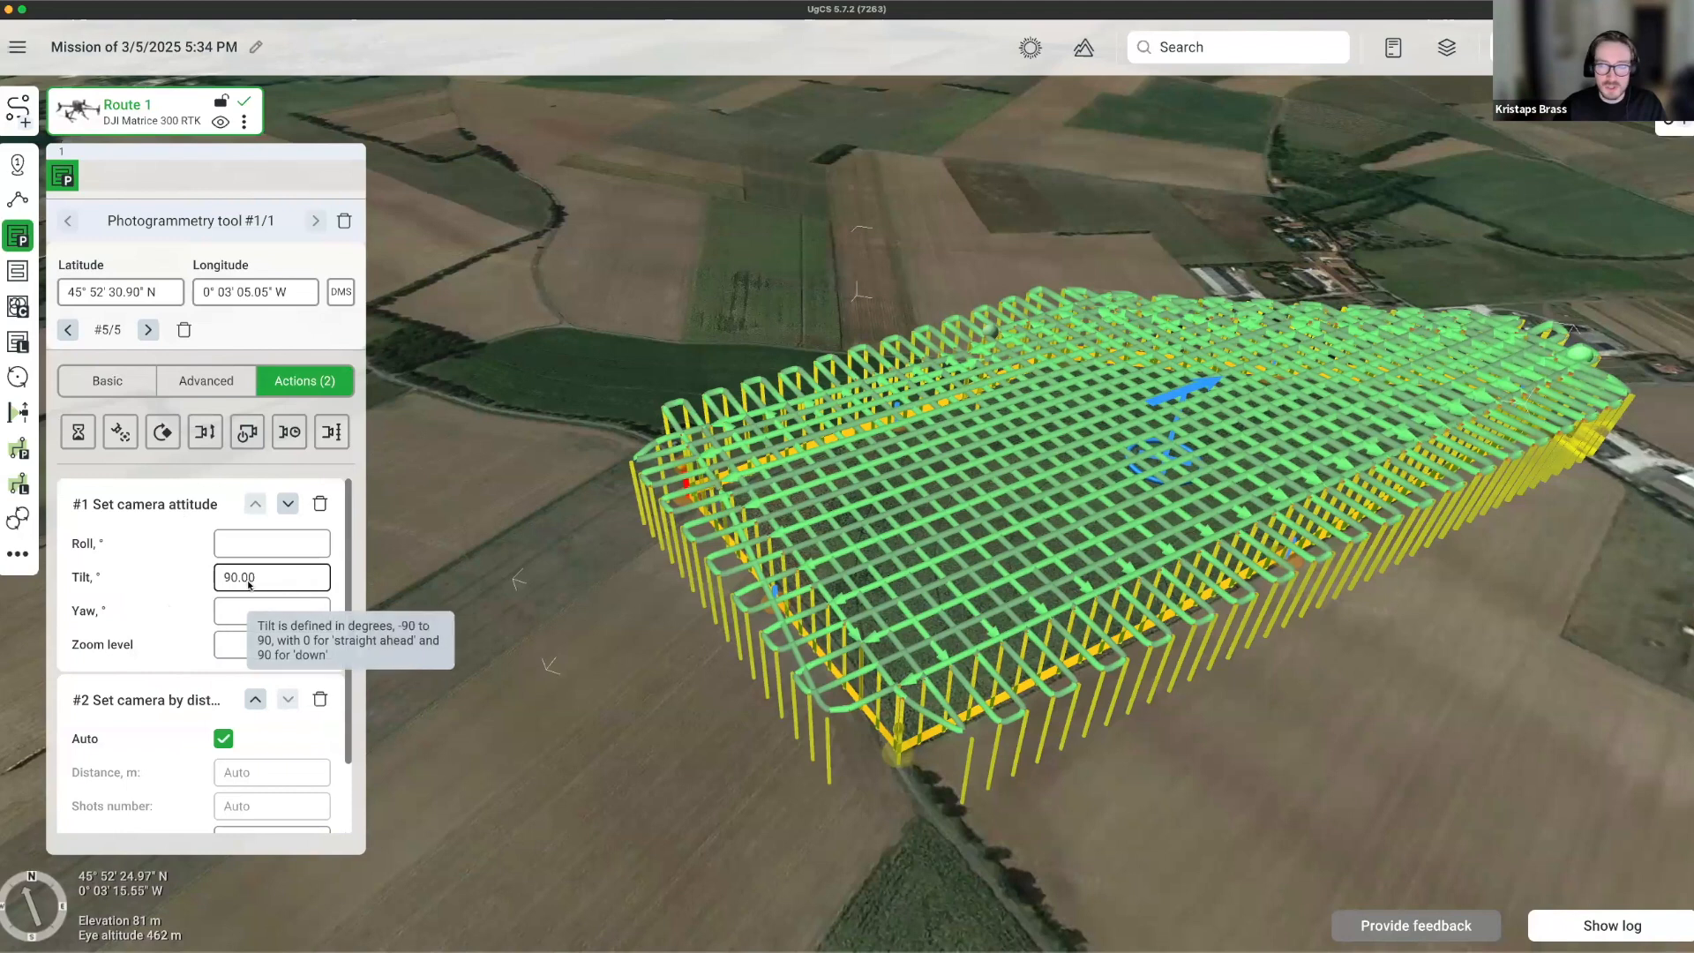
{"action": "scroll", "coordinate": [165, 659], "scroll_direction": "down", "scroll_amount": 2}
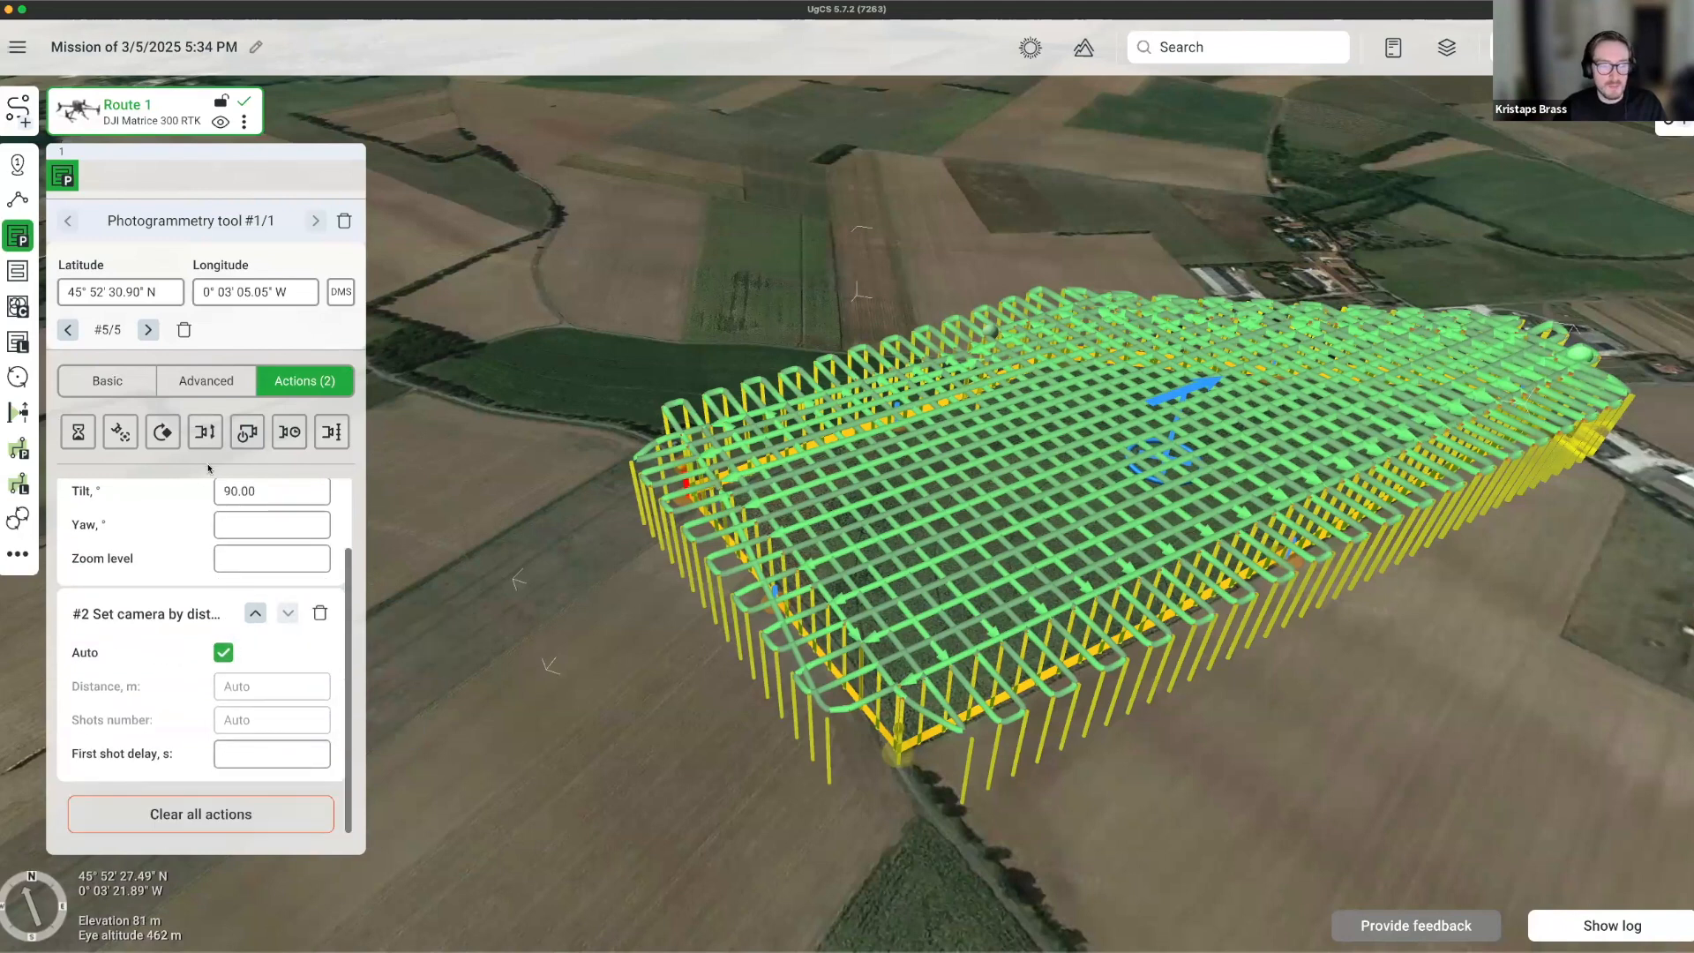
Turn off Double grid and clear the 40.00 m overshoot distance.
{"action": "left_click", "coordinate": [205, 380]}
{"action": "left_click", "coordinate": [67, 599]}
{"action": "double_click", "coordinate": [258, 495]}
{"action": "key", "text": "BackSpace"}
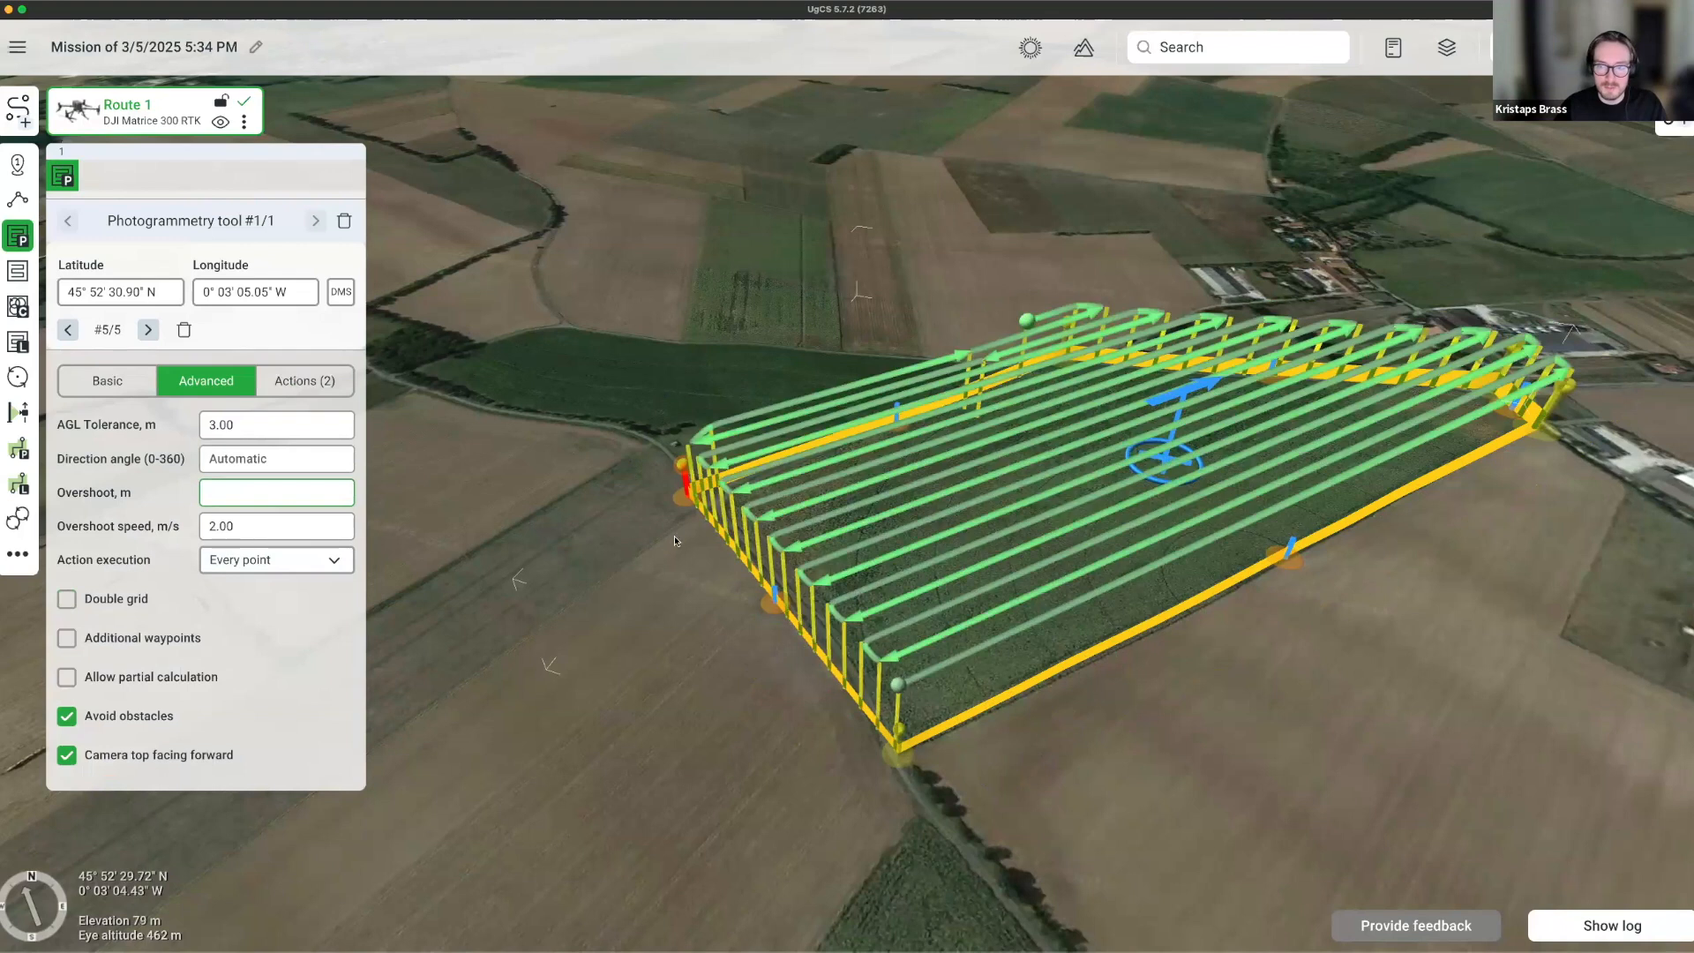
{"action": "mouse_move", "coordinate": [782, 669]}
{"action": "right_mouse_down"}
{"action": "mouse_move", "coordinate": [1023, 501]}
{"action": "mouse_move", "coordinate": [1184, 565]}
{"action": "right_mouse_up"}
{"action": "left_click_drag", "start_coordinate": [1019, 522], "coordinate": [1182, 607]}
{"action": "scroll", "coordinate": [1182, 607], "scroll_direction": "down", "scroll_amount": 2}
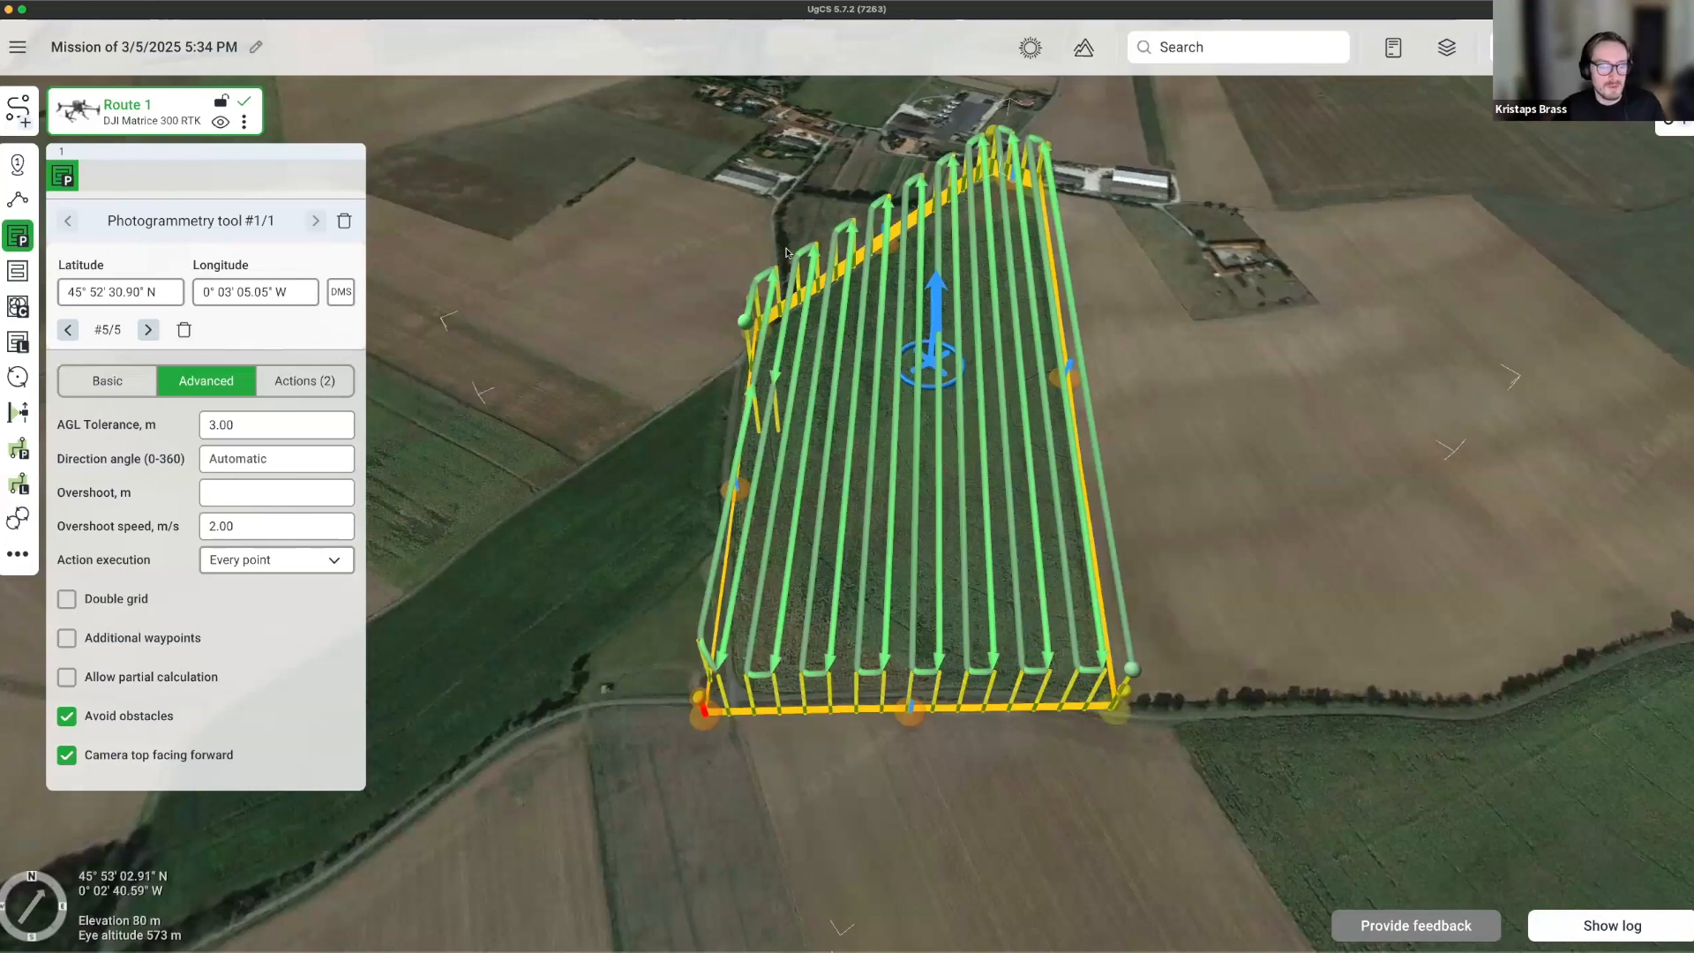
Duplicate Route 1 as Route 2 and move the copy's survey polygon onto the neighbouring field.
{"action": "left_click", "coordinate": [245, 123]}
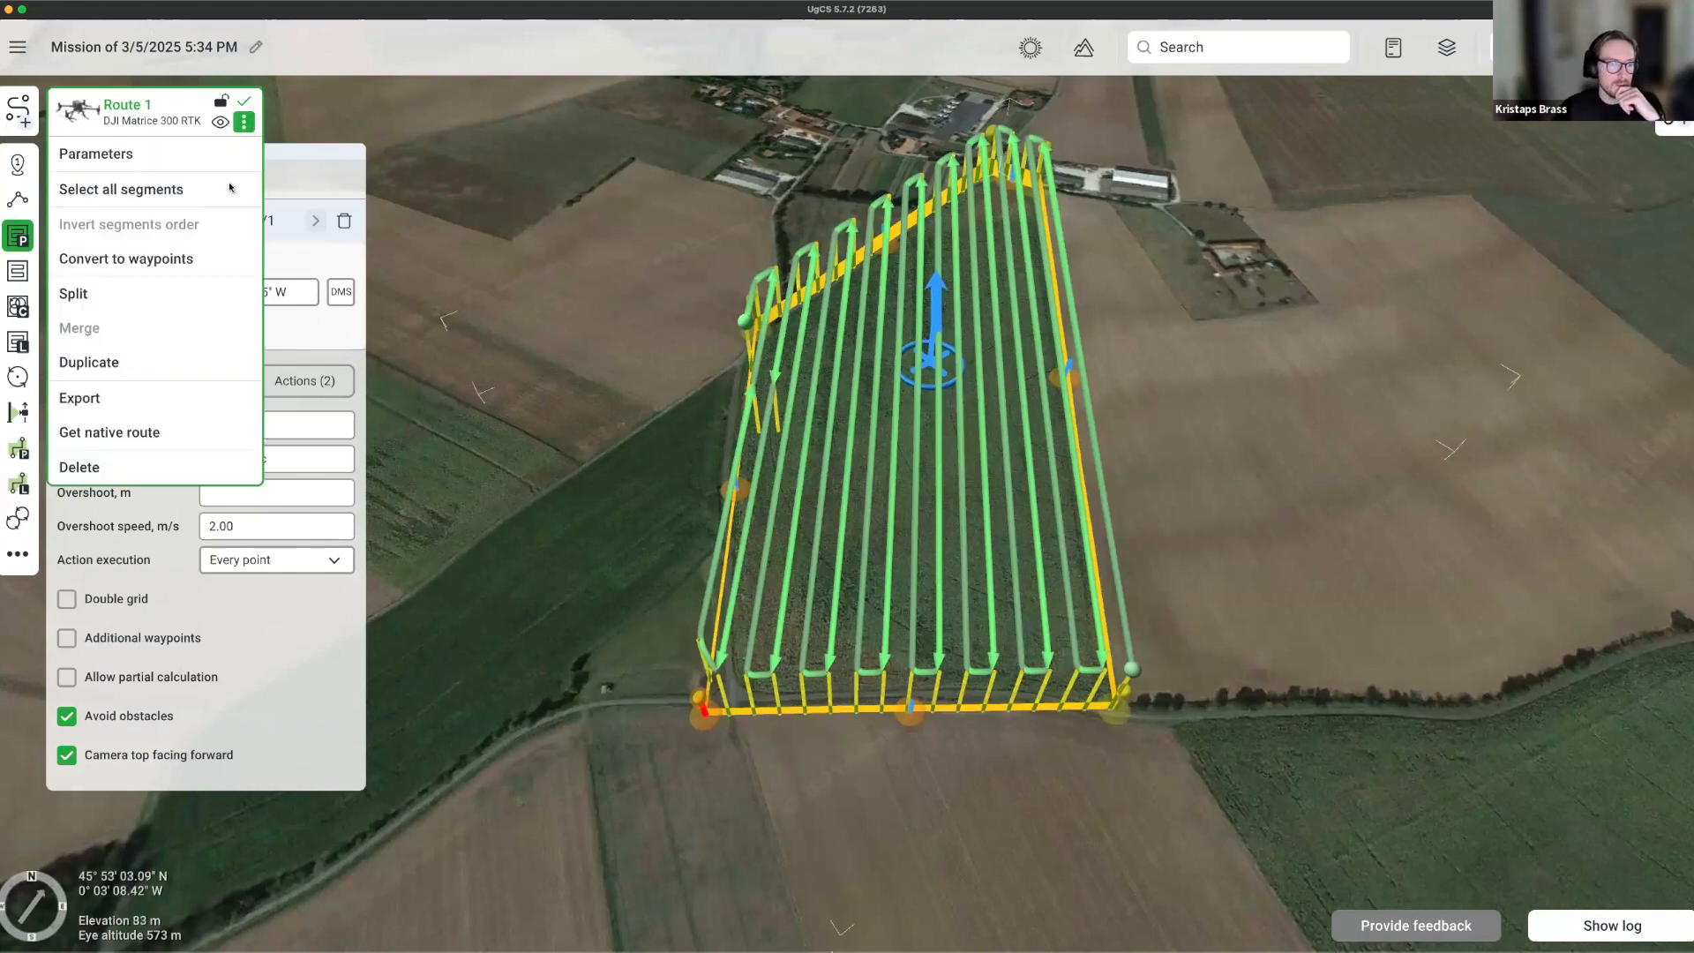
{"action": "left_click", "coordinate": [115, 363]}
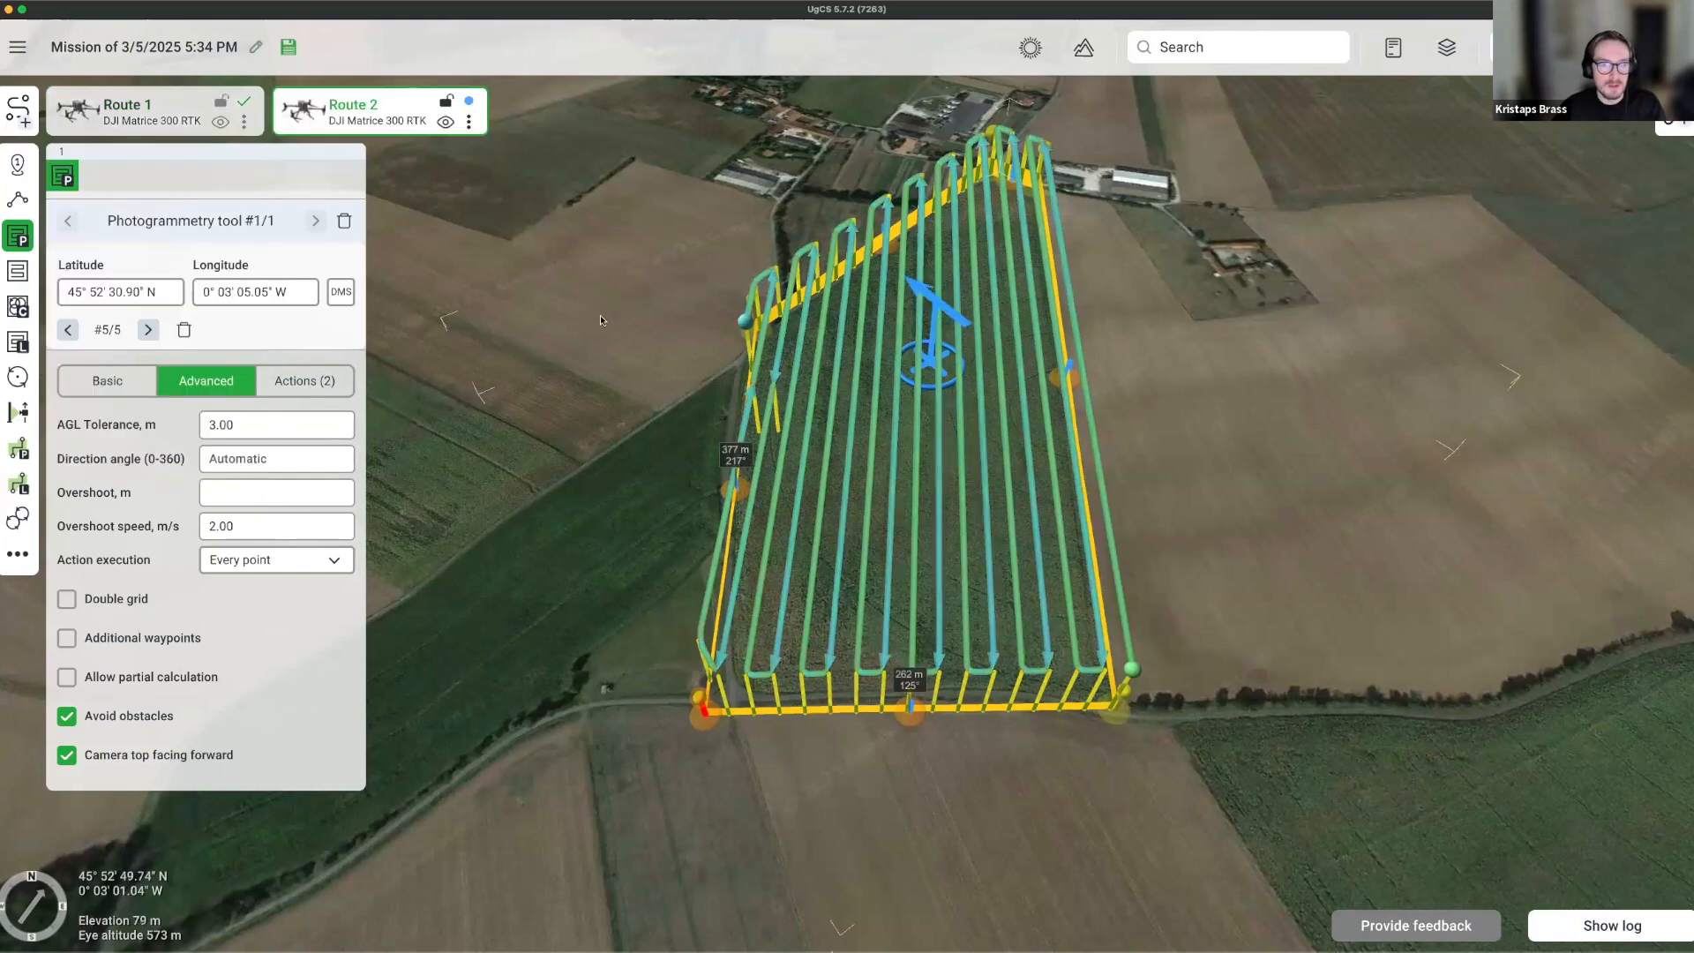
{"action": "mouse_move", "coordinate": [1265, 562]}
{"action": "right_mouse_down"}
{"action": "mouse_move", "coordinate": [1164, 560]}
{"action": "mouse_move", "coordinate": [982, 318]}
{"action": "right_mouse_up"}
{"action": "left_click_drag", "start_coordinate": [982, 318], "coordinate": [1336, 367]}
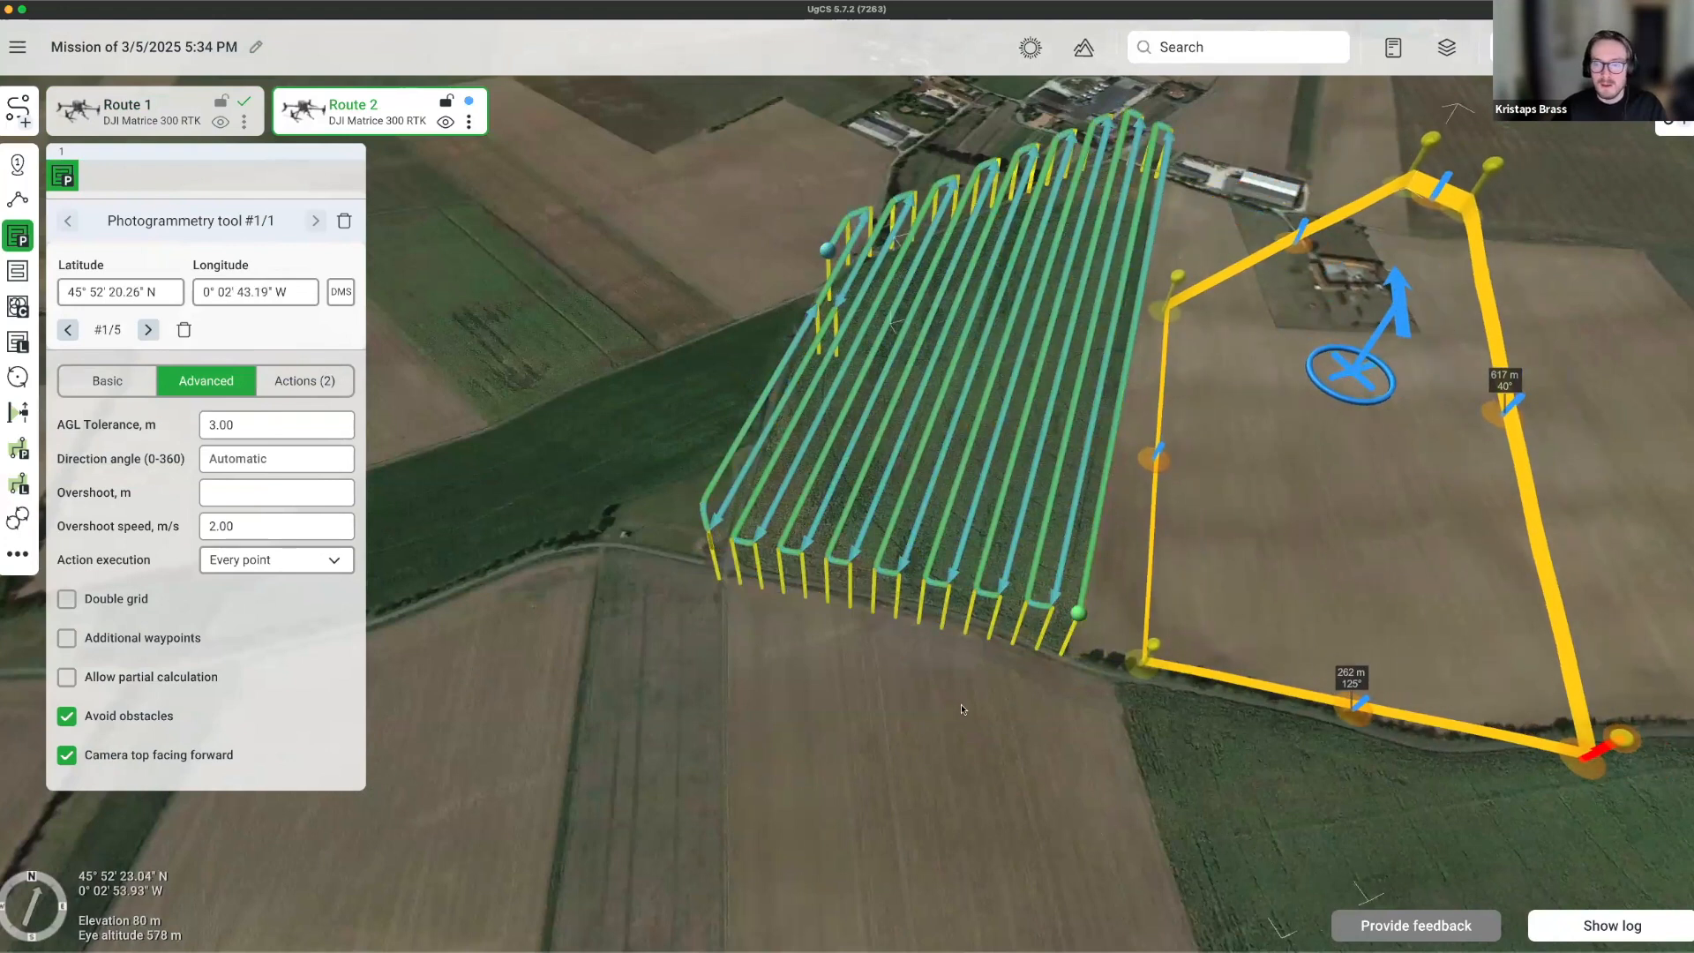
{"action": "left_click_drag", "start_coordinate": [961, 706], "coordinate": [801, 687]}
{"action": "scroll", "coordinate": [801, 687], "scroll_direction": "down", "scroll_amount": 3}
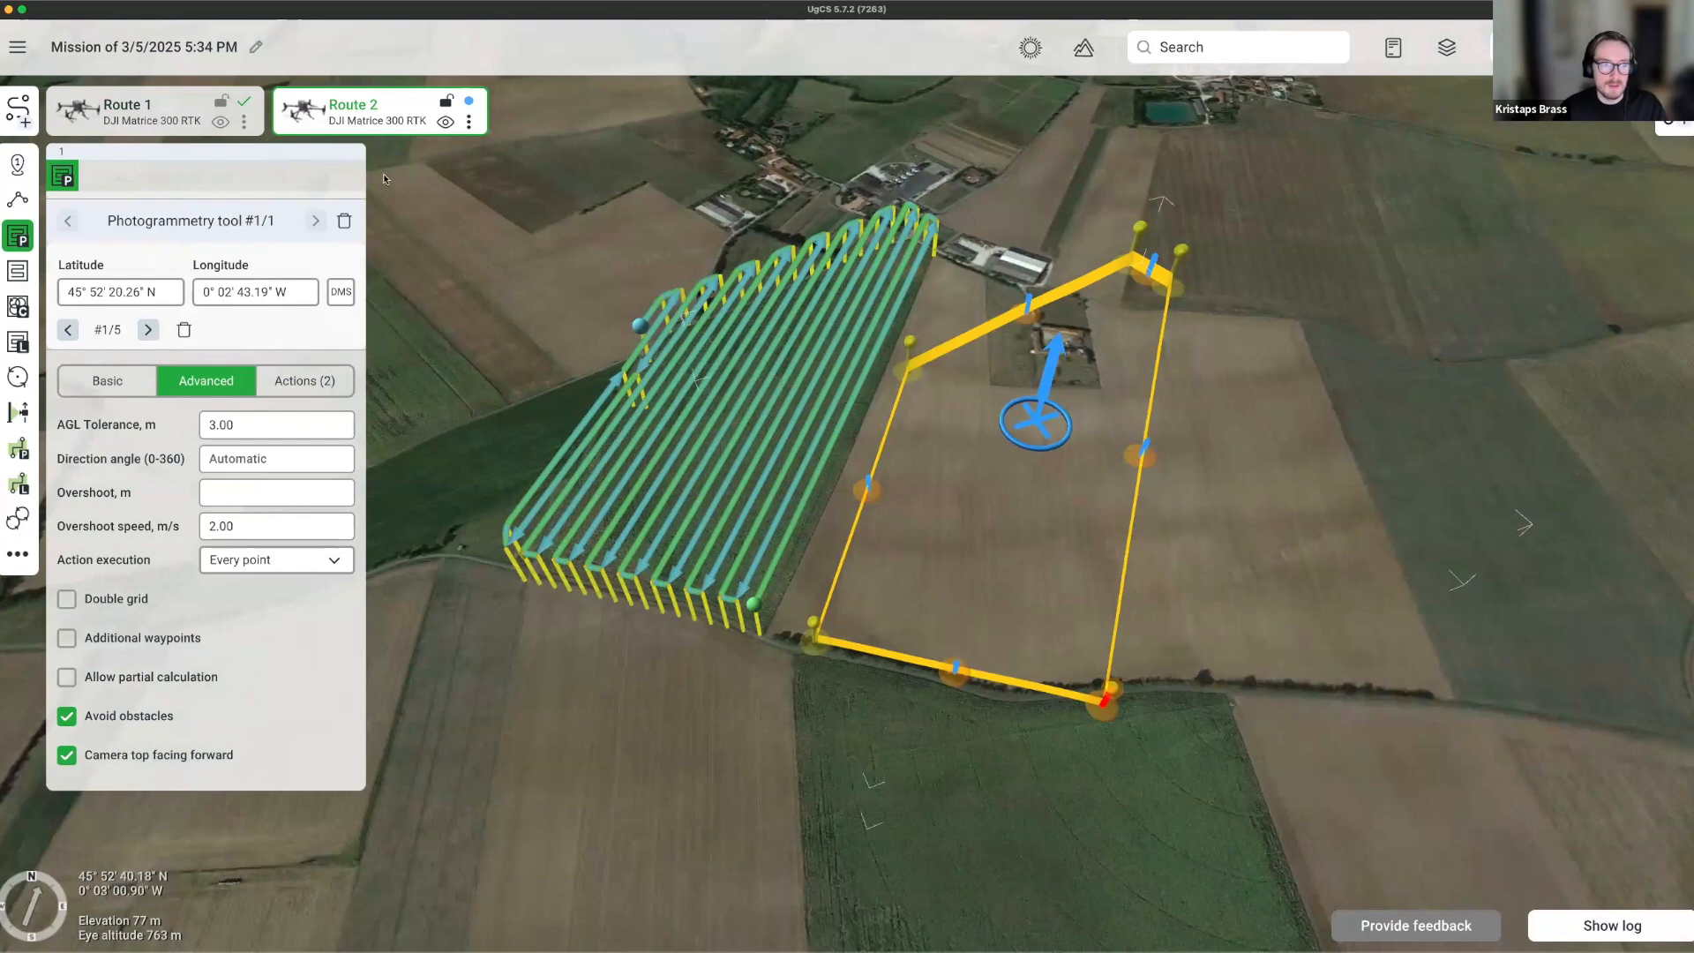
{"action": "left_click", "coordinate": [467, 123]}
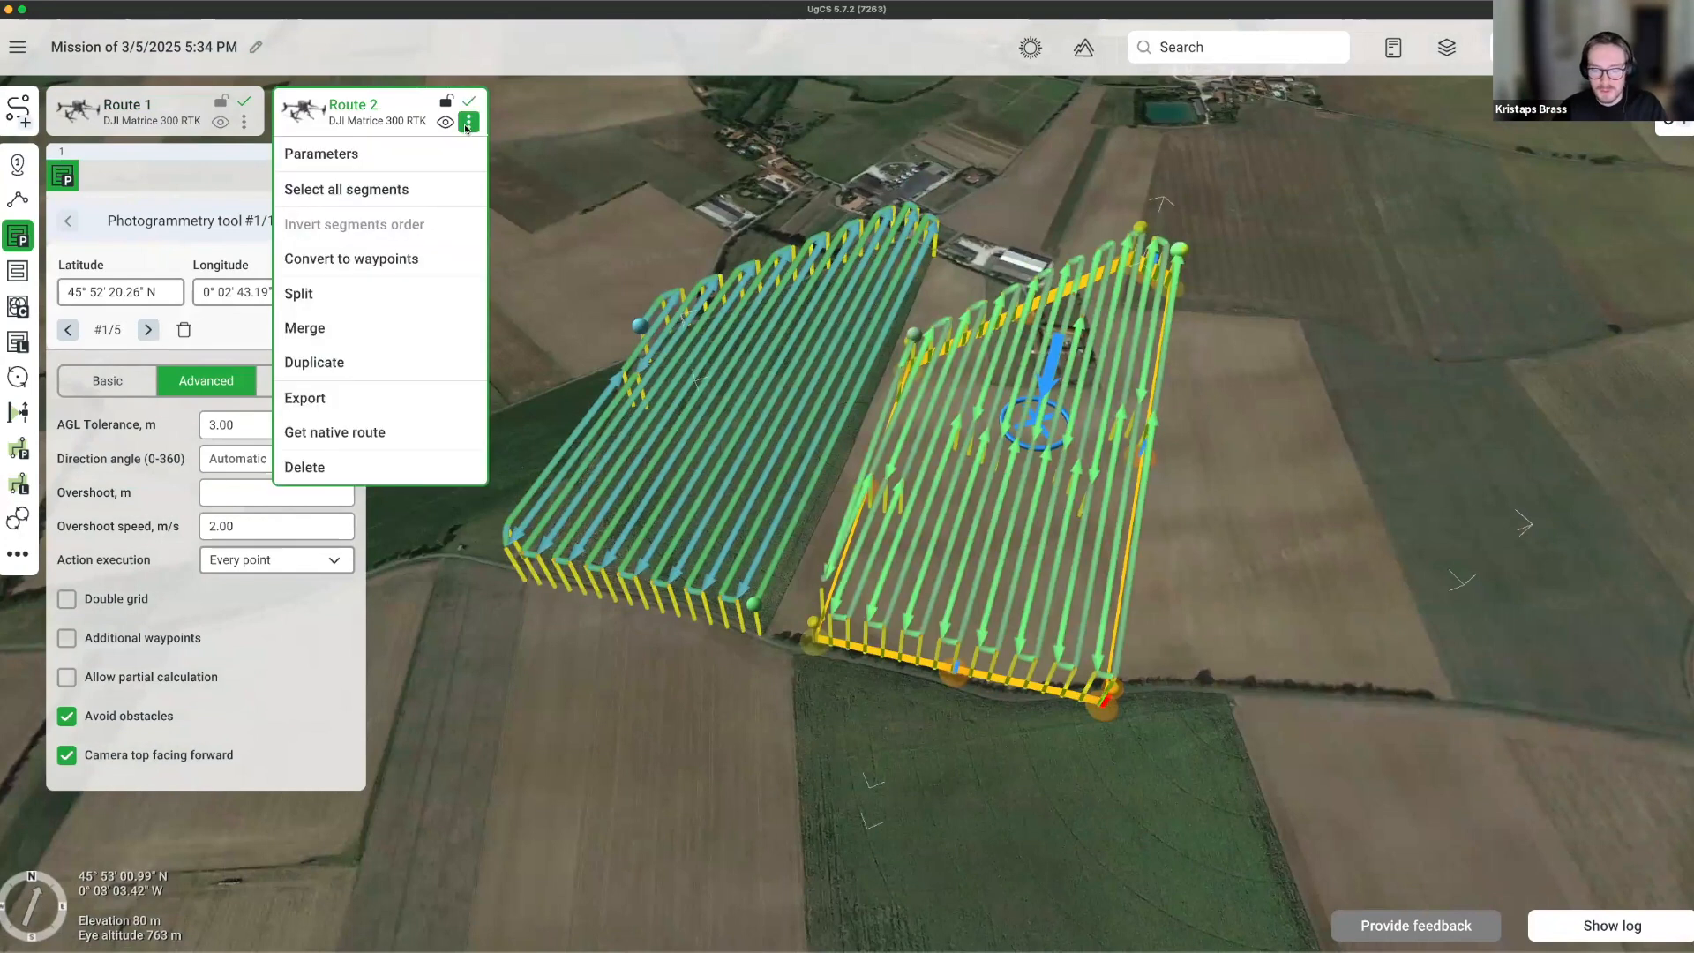
Convert Route 2 into waypoints and drag waypoint 30 farther down the field.
{"action": "left_click", "coordinate": [361, 259]}
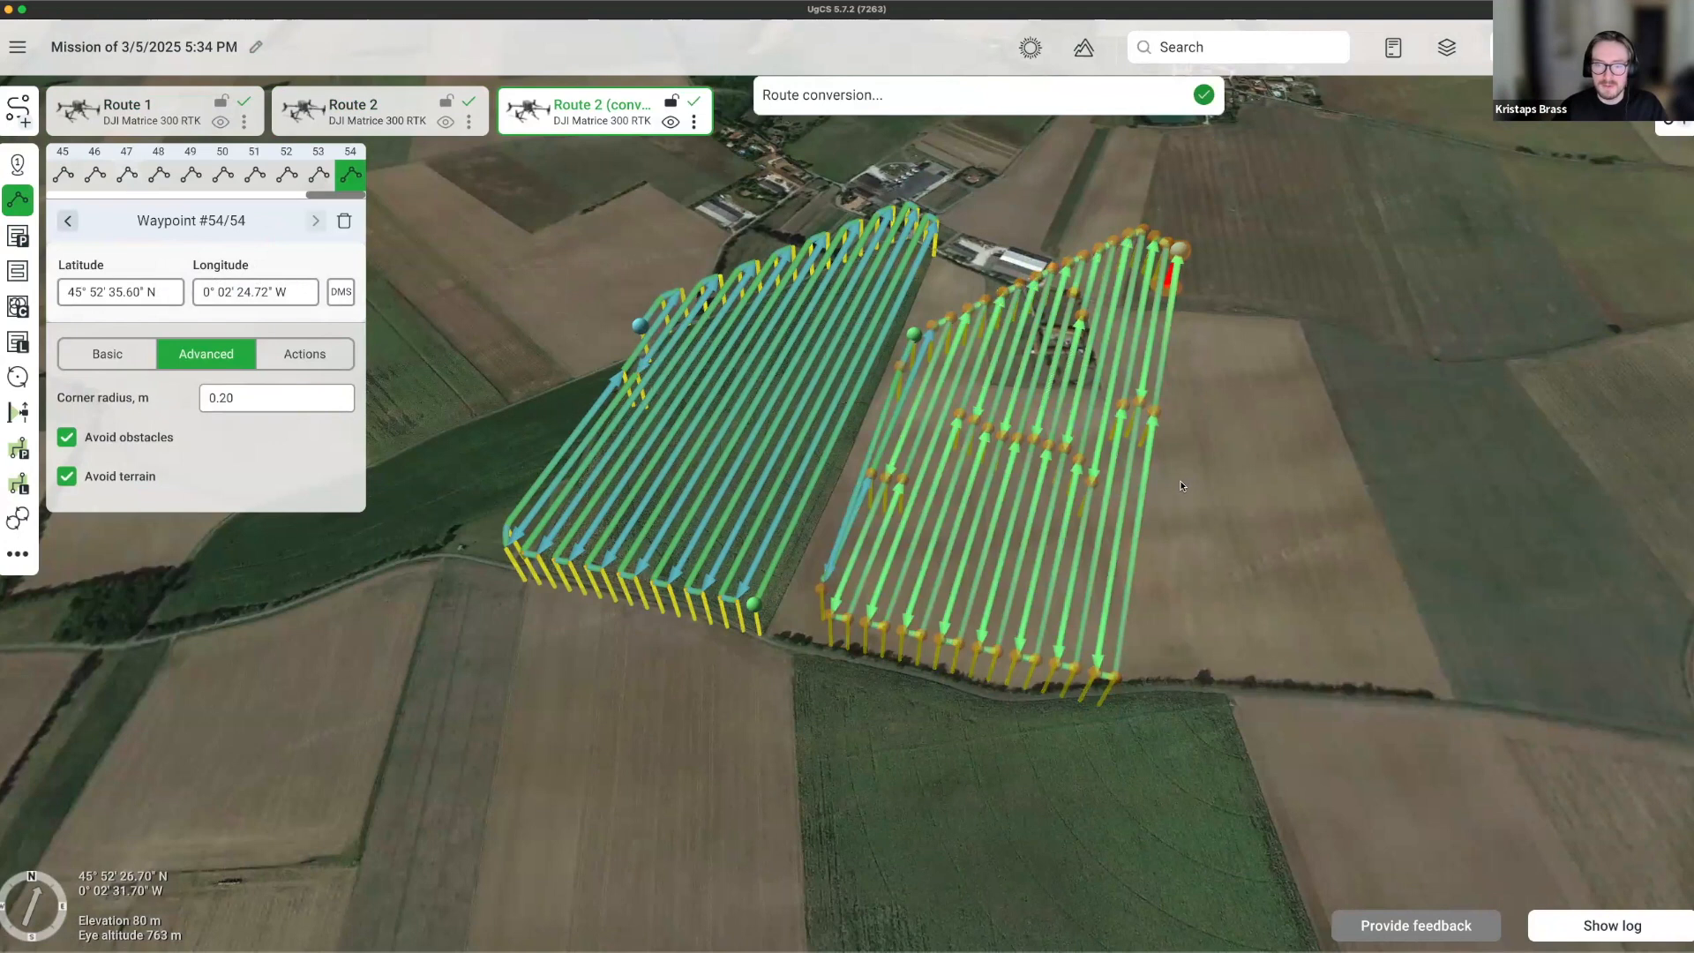
{"action": "key", "text": "super+a"}
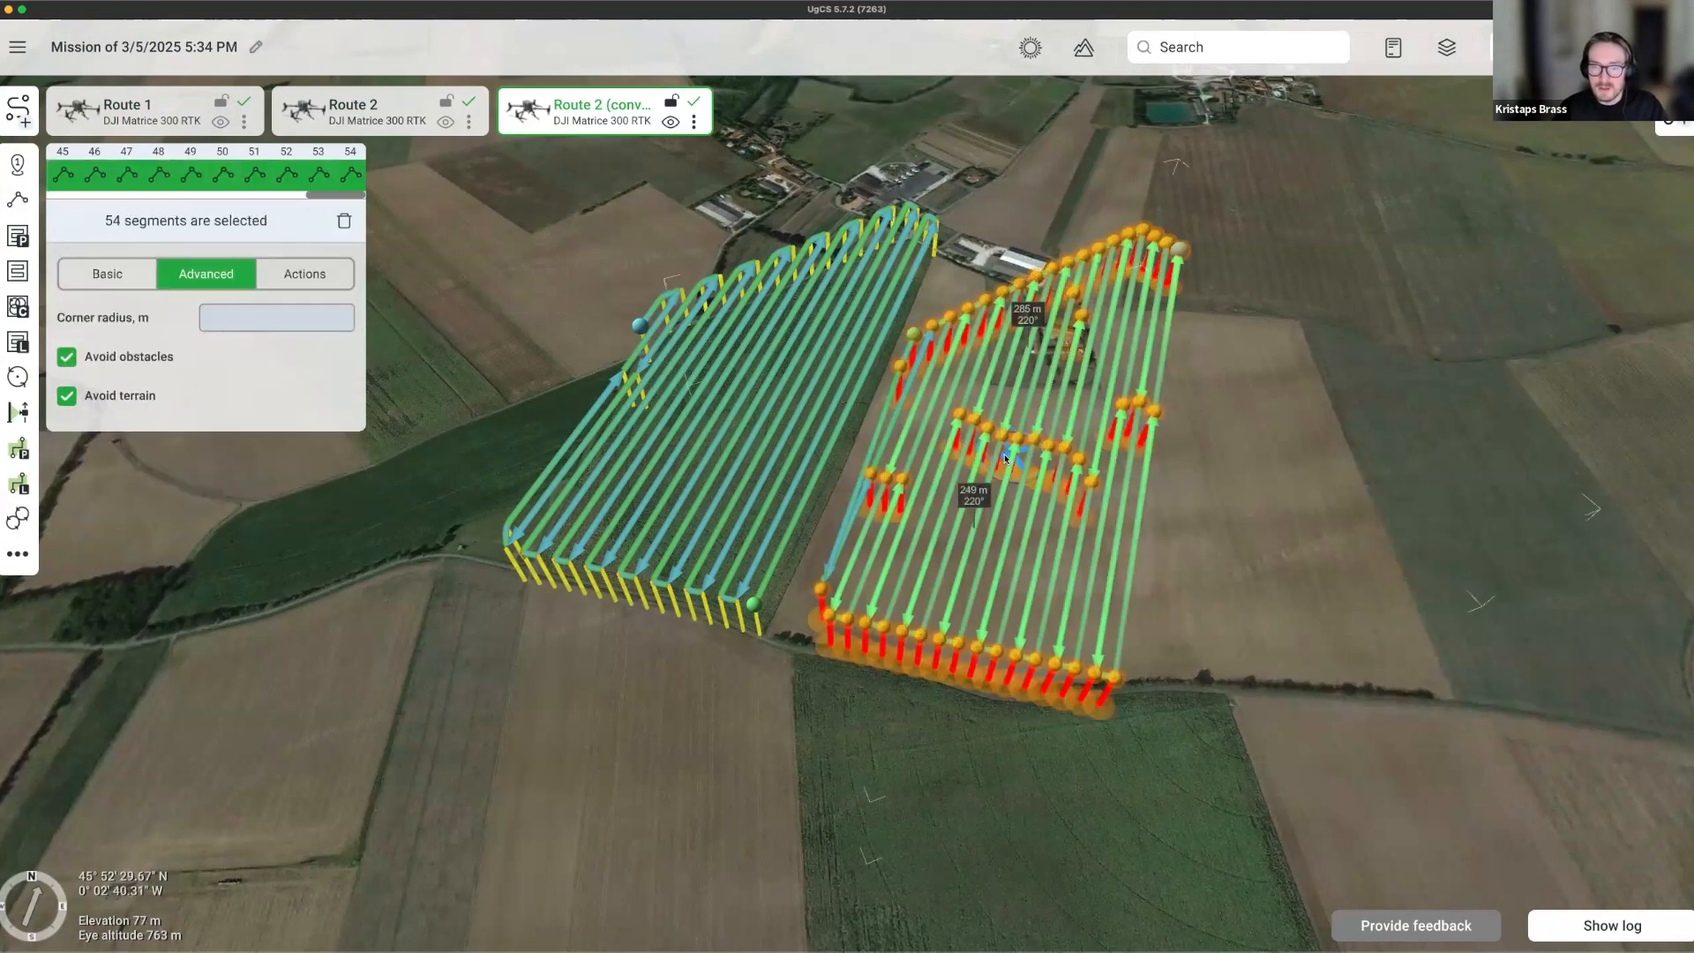
{"action": "right_click_drag", "start_coordinate": [1169, 550], "coordinate": [1078, 479]}
{"action": "scroll", "coordinate": [1078, 475], "scroll_direction": "up", "scroll_amount": 5}
{"action": "left_click", "coordinate": [946, 247]}
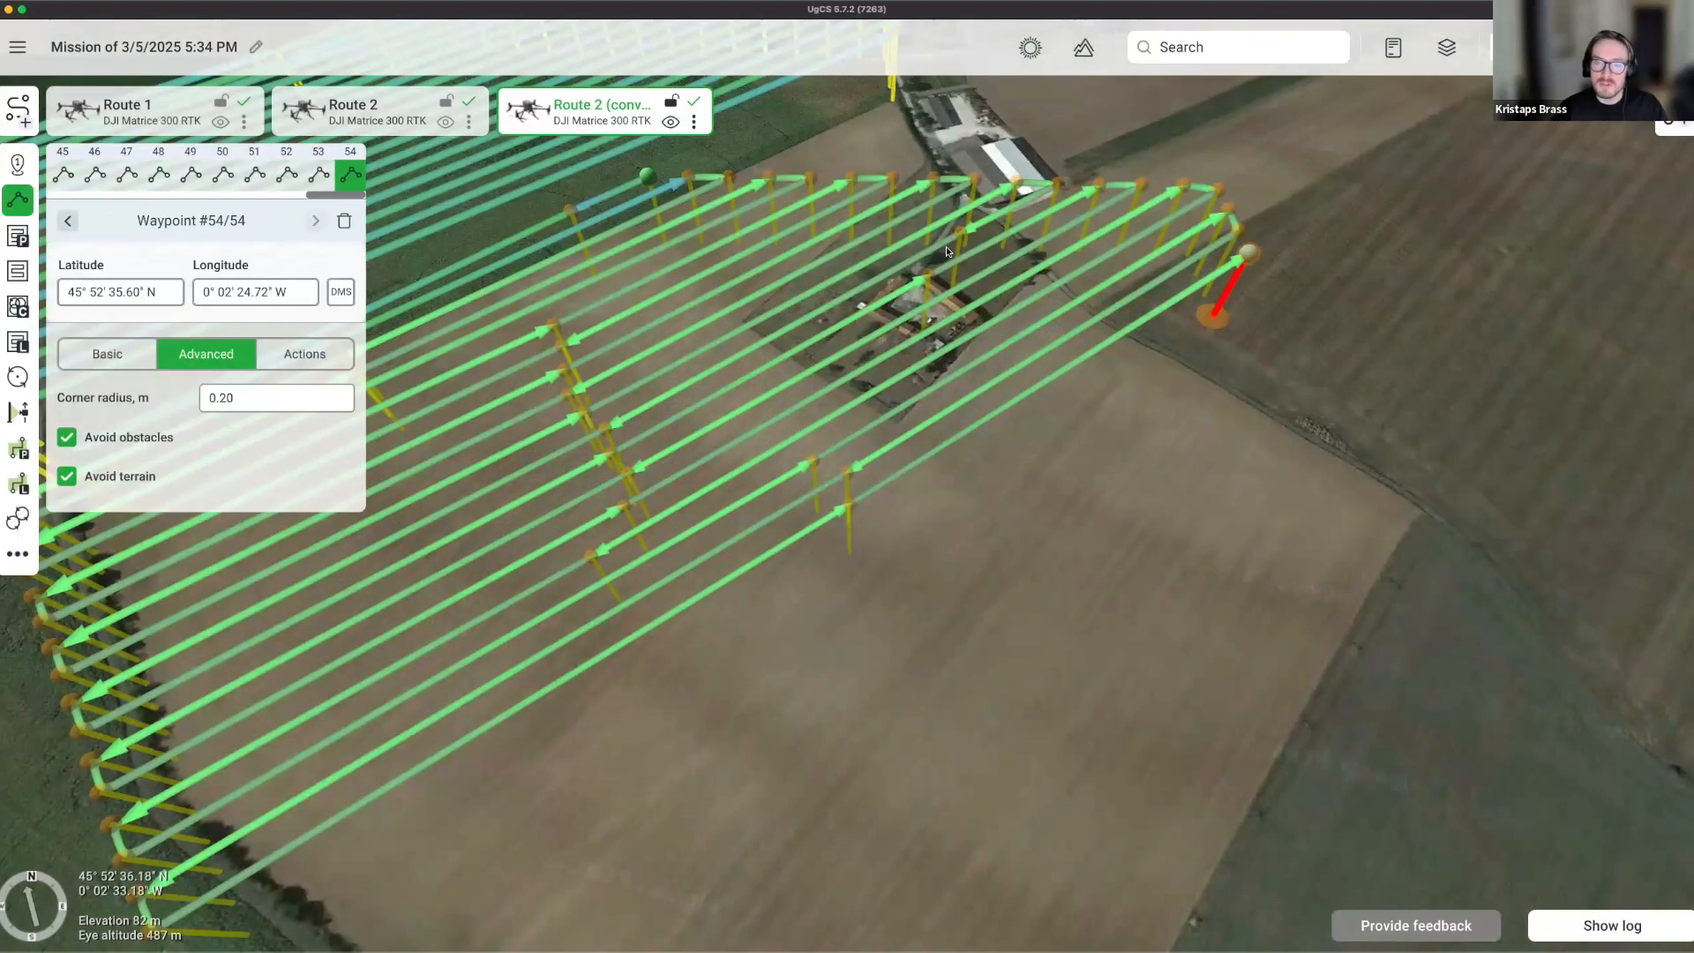
{"action": "left_click_drag", "start_coordinate": [956, 287], "coordinate": [939, 326]}
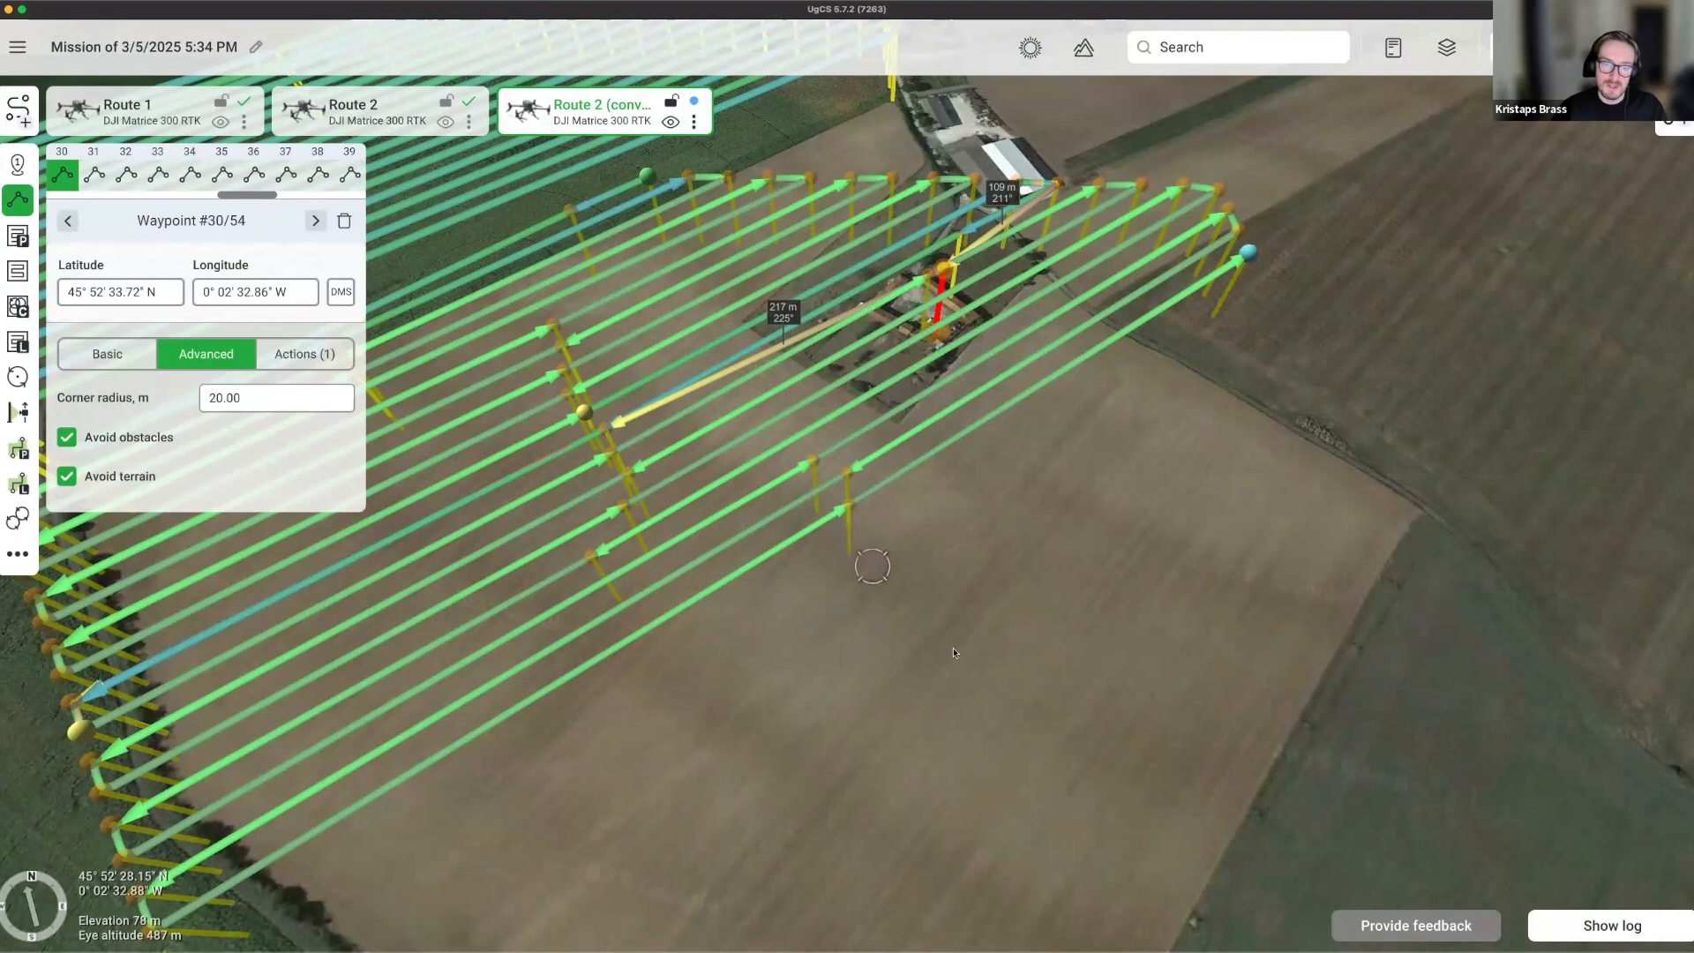
Select the last three waypoints and drag them out past the grid as a closing leg.
{"action": "scroll", "coordinate": [914, 615], "scroll_direction": "down", "scroll_amount": 3}
{"action": "scroll", "coordinate": [991, 650], "scroll_direction": "down", "scroll_amount": 3}
{"action": "right_click_drag", "start_coordinate": [991, 650], "coordinate": [845, 664]}
{"action": "left_click_drag", "start_coordinate": [845, 664], "coordinate": [1014, 721]}
{"action": "right_click_drag", "start_coordinate": [1014, 725], "coordinate": [733, 701]}
{"action": "left_click", "coordinate": [735, 689]}
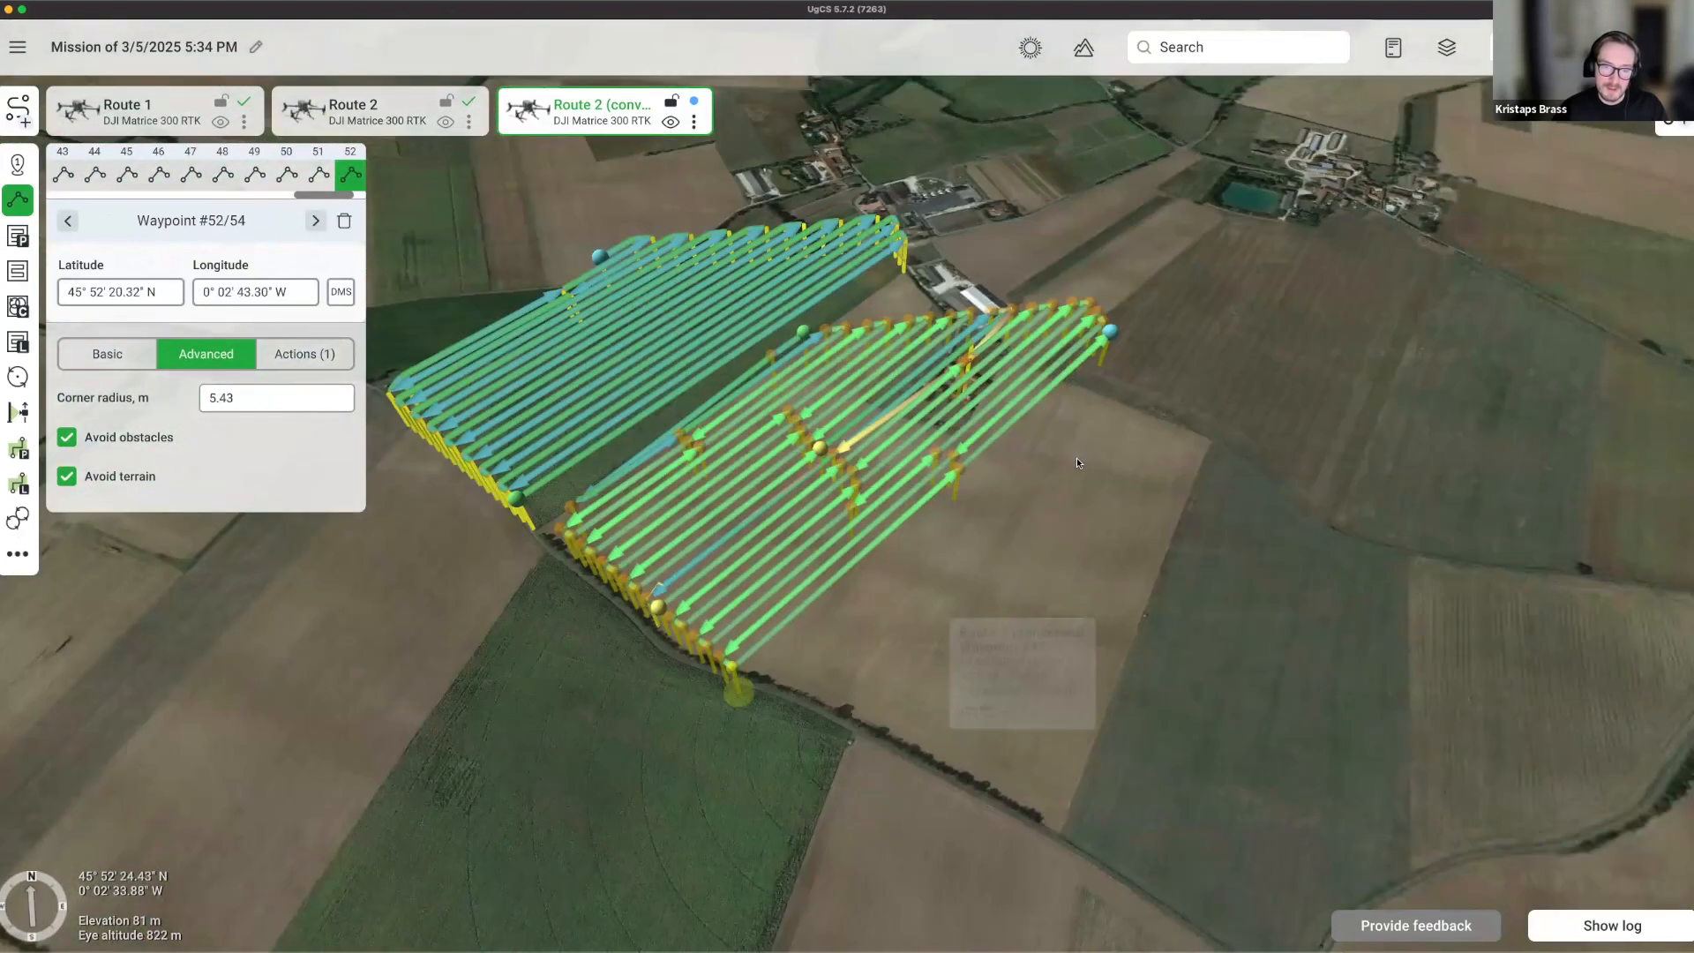
{"action": "left_click_drag", "start_coordinate": [1108, 360], "coordinate": [1034, 460]}
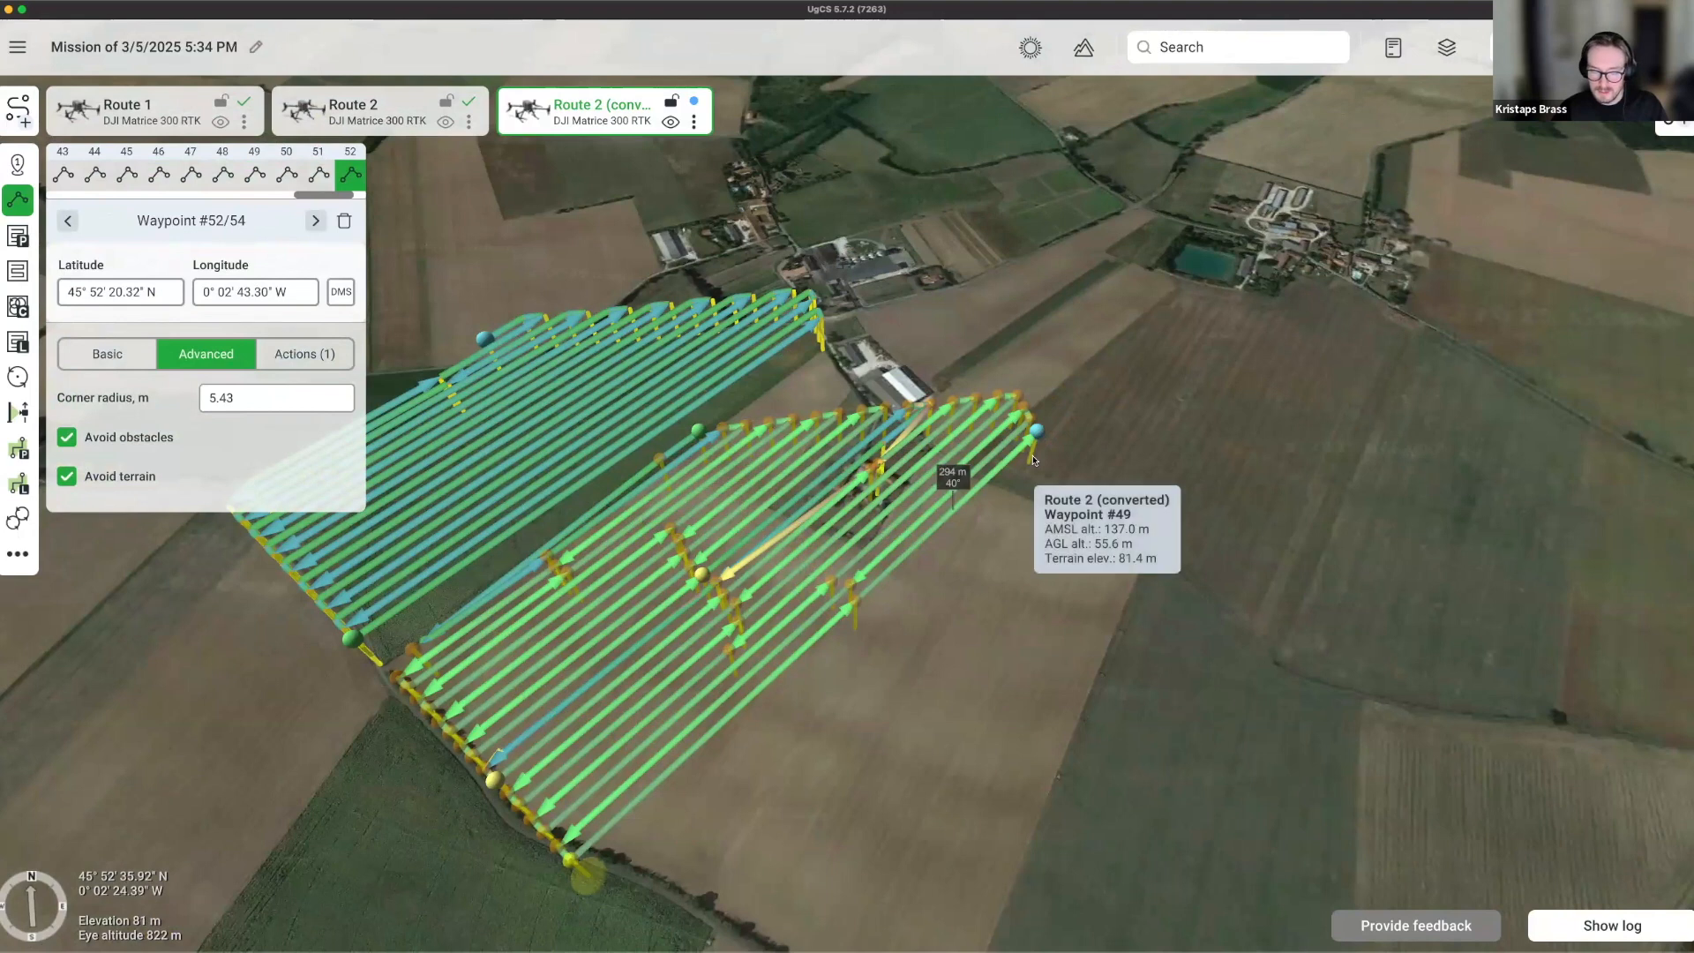
{"action": "left_click", "coordinate": [1034, 460], "text": "shift"}
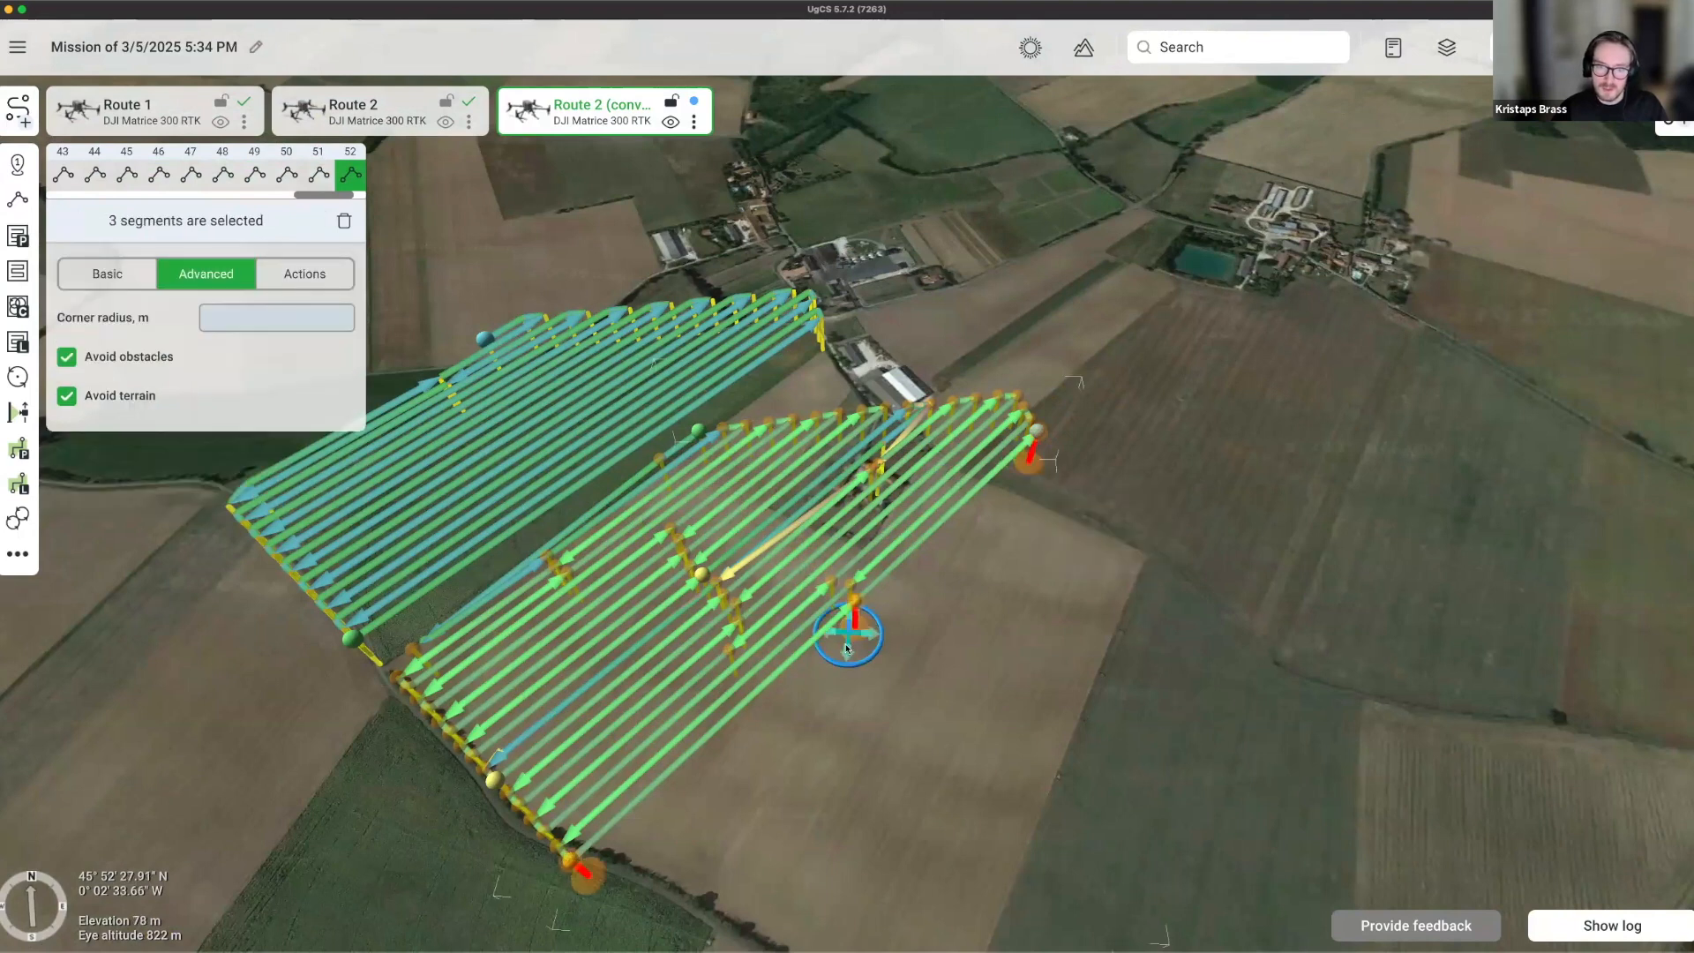
{"action": "left_click_drag", "start_coordinate": [845, 648], "coordinate": [933, 699]}
Clear the multi-waypoint selection and frame all routes in the view.
{"action": "right_click_drag", "start_coordinate": [1163, 659], "coordinate": [1175, 730]}
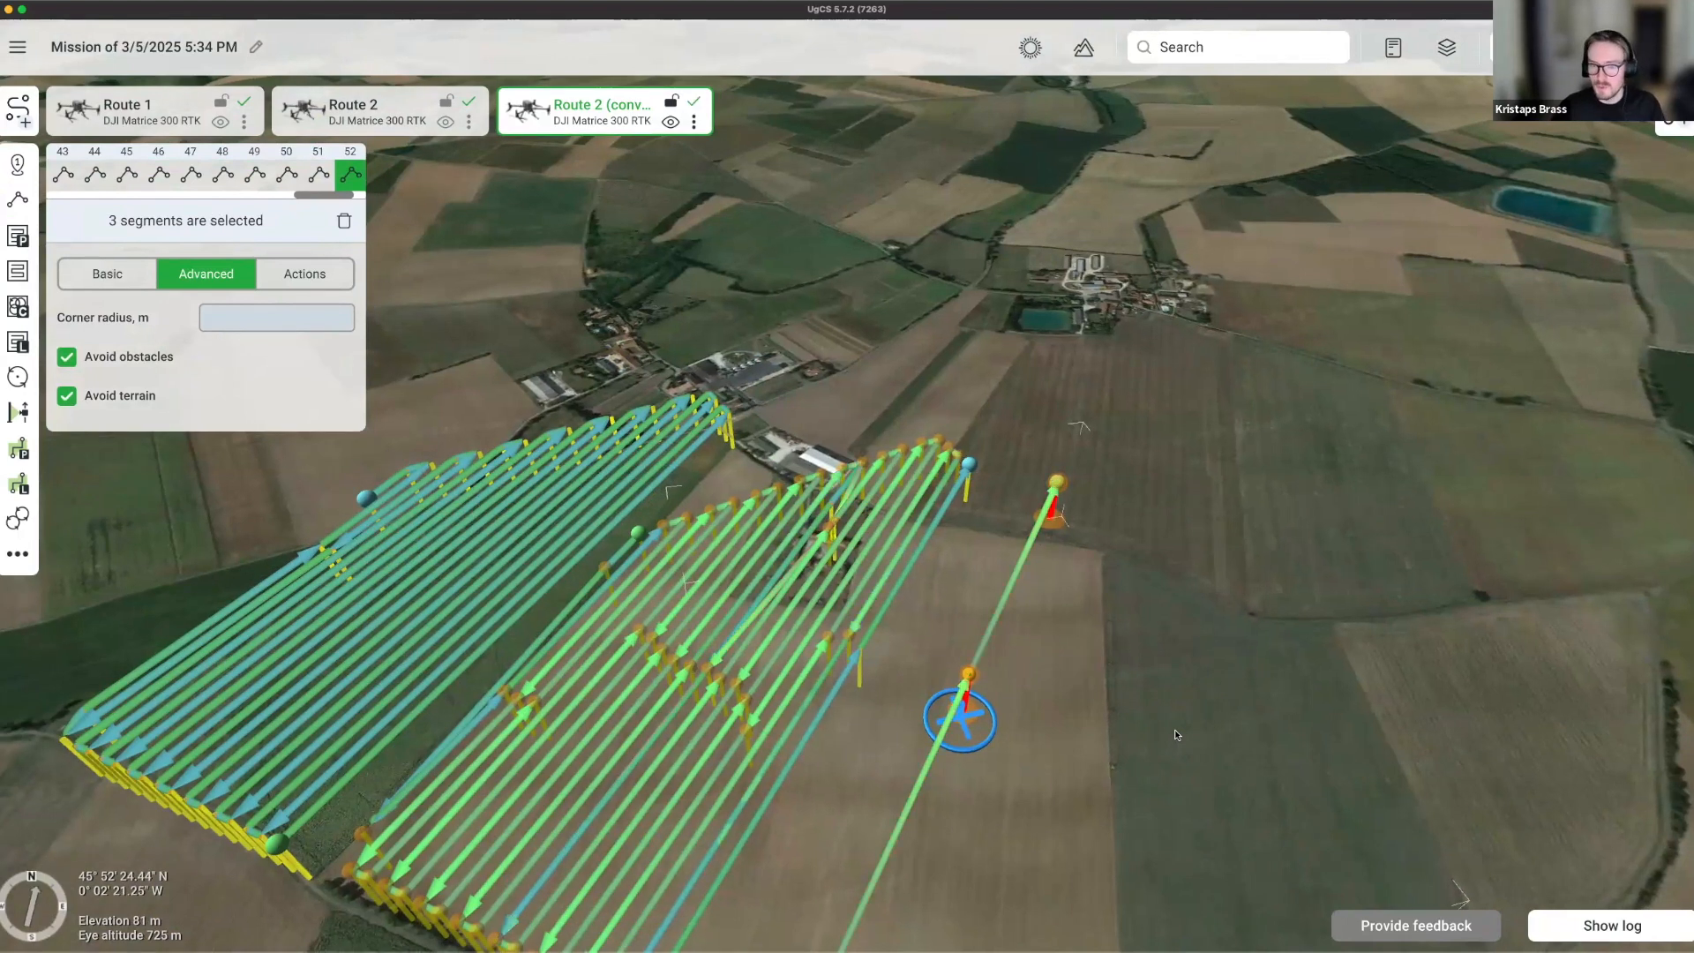
{"action": "right_click_drag", "start_coordinate": [1101, 604], "coordinate": [1132, 759]}
{"action": "left_click_drag", "start_coordinate": [1131, 759], "coordinate": [1201, 614]}
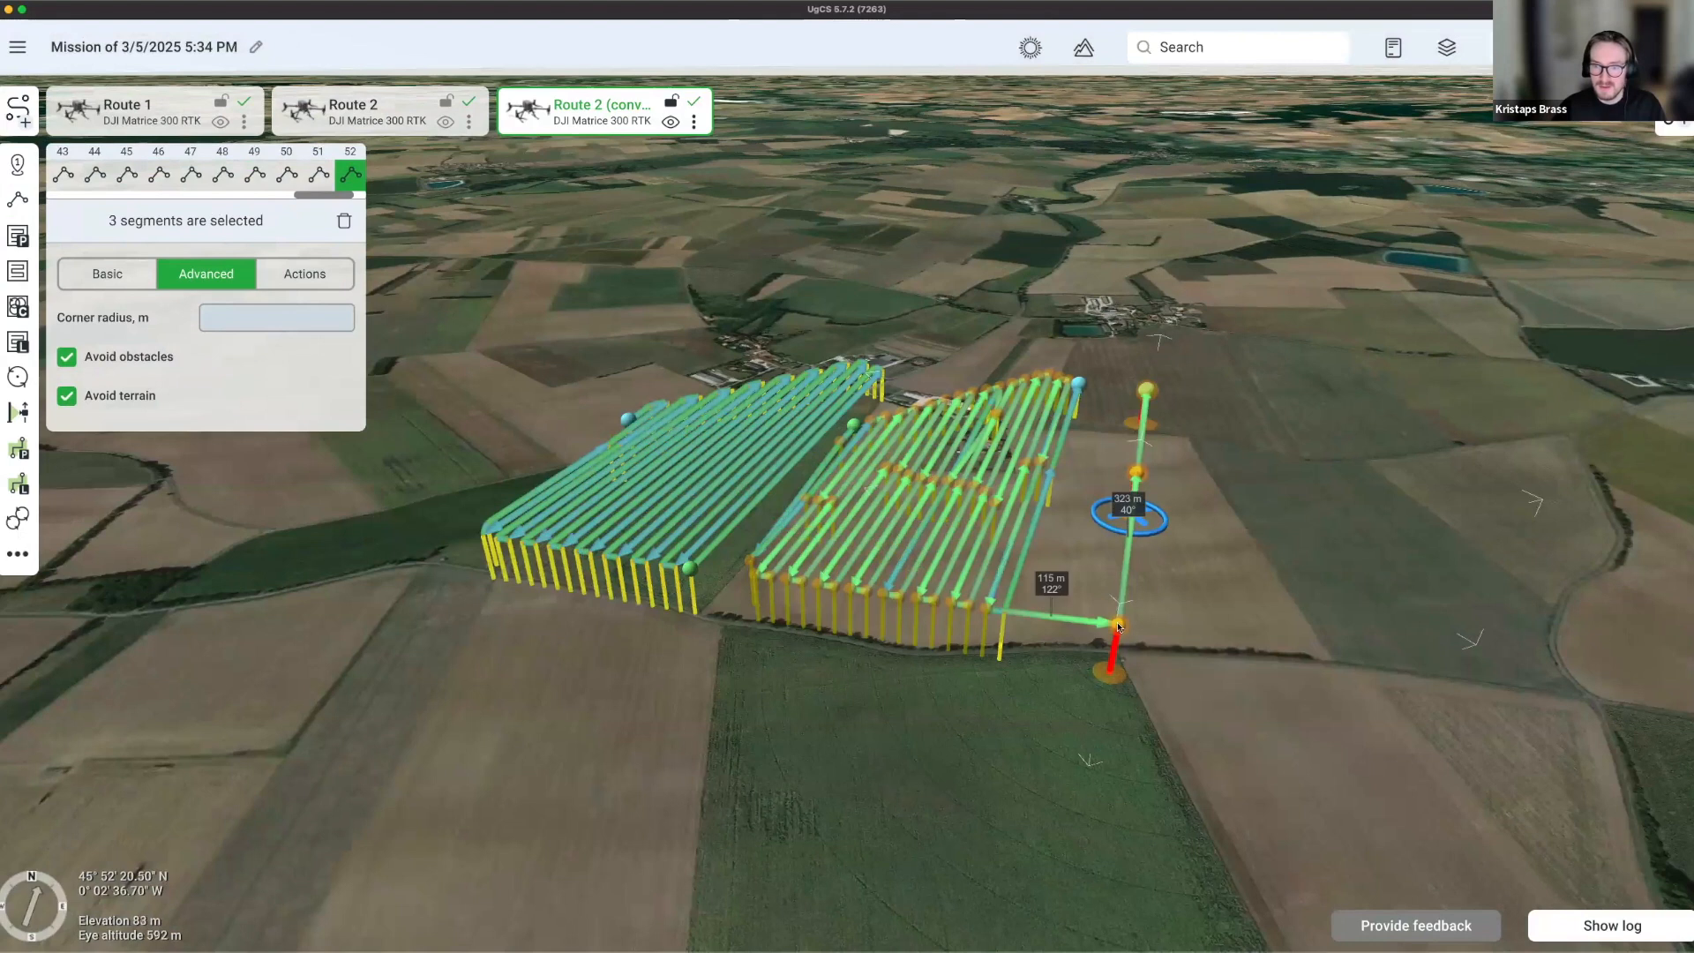
{"action": "right_click", "coordinate": [1299, 607]}
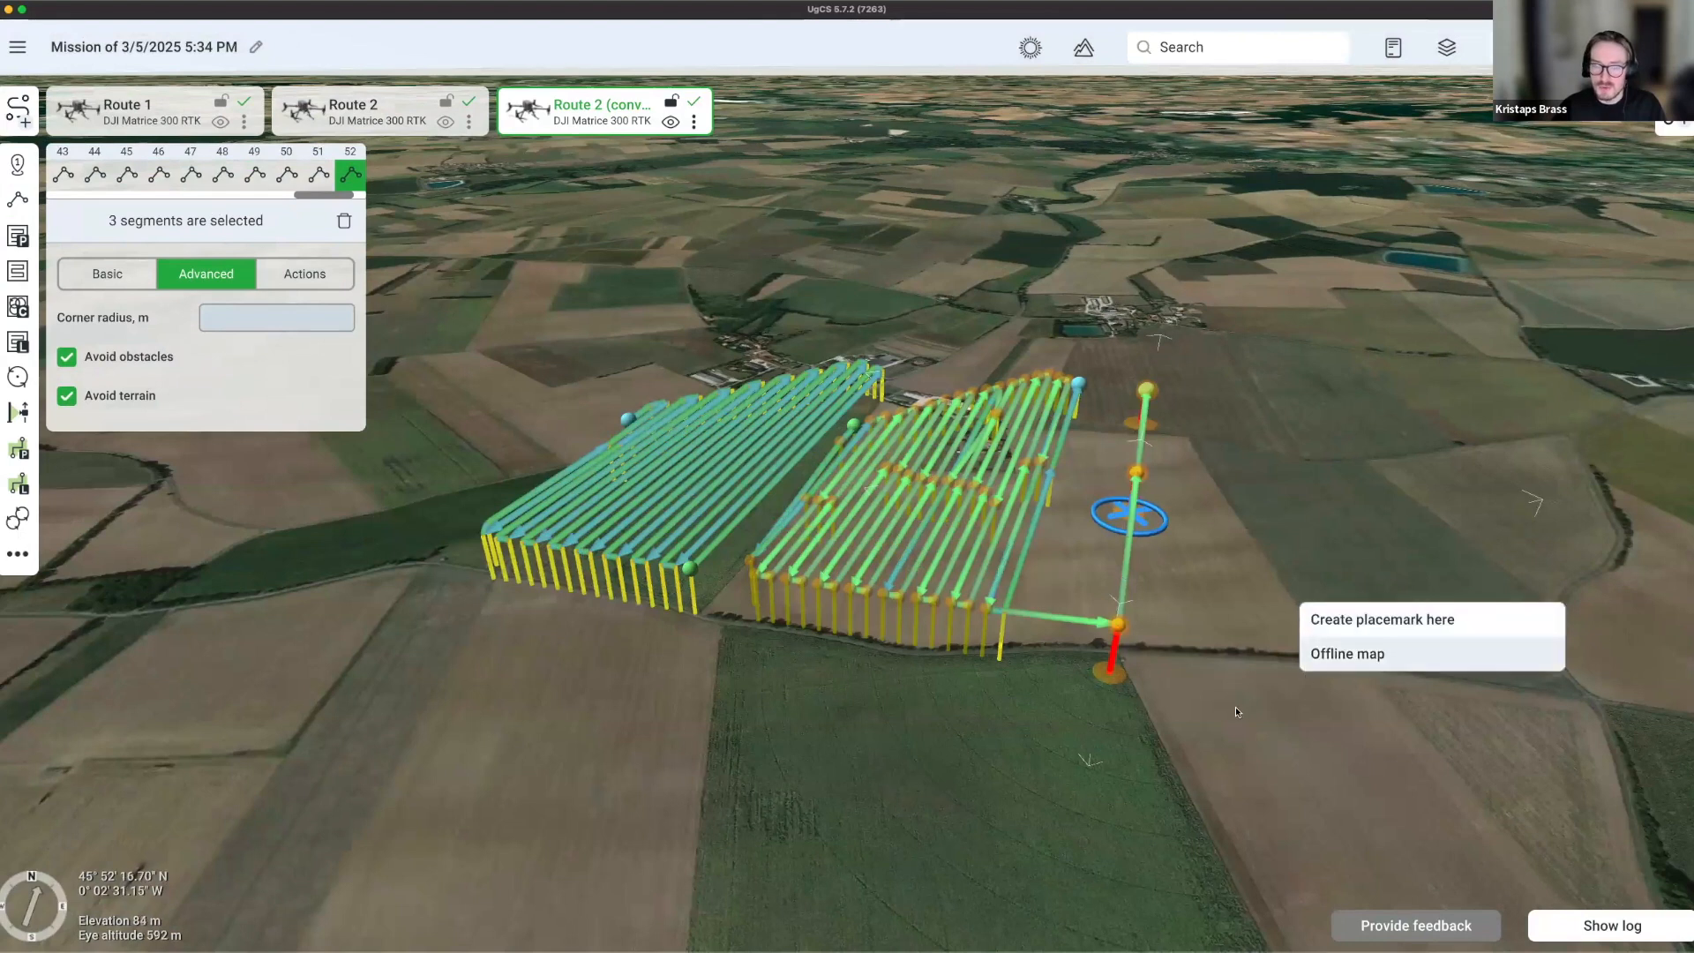
{"action": "left_click", "coordinate": [1202, 737]}
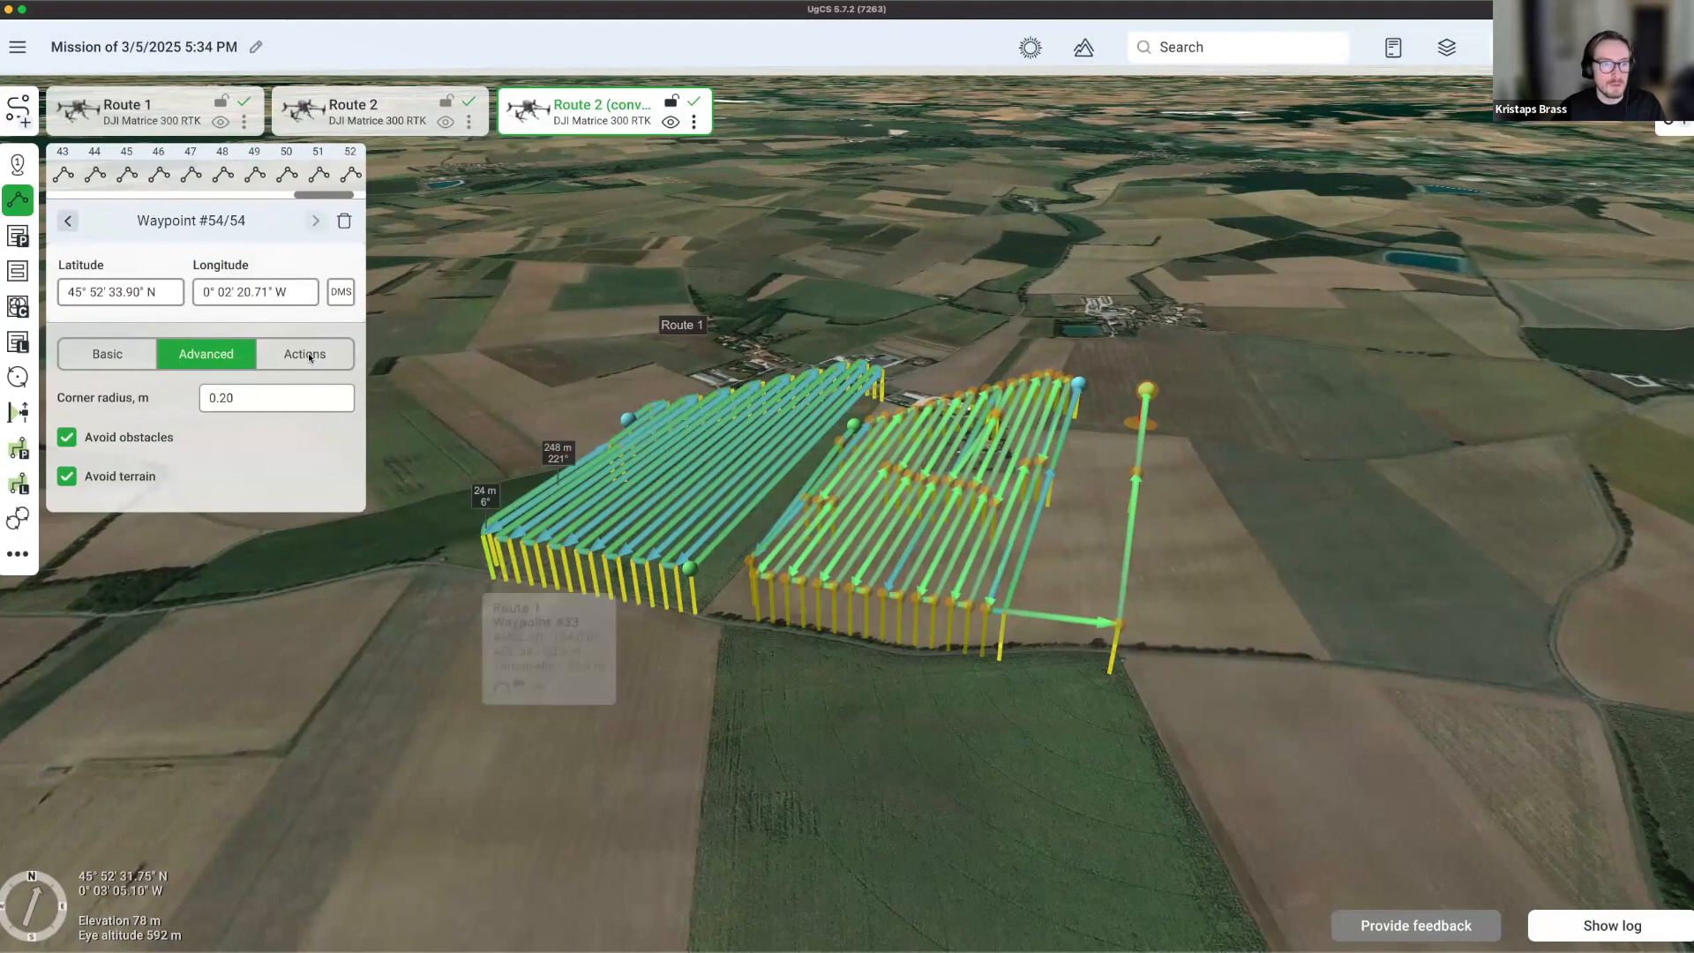
{"action": "right_click_drag", "start_coordinate": [891, 736], "coordinate": [942, 869]}
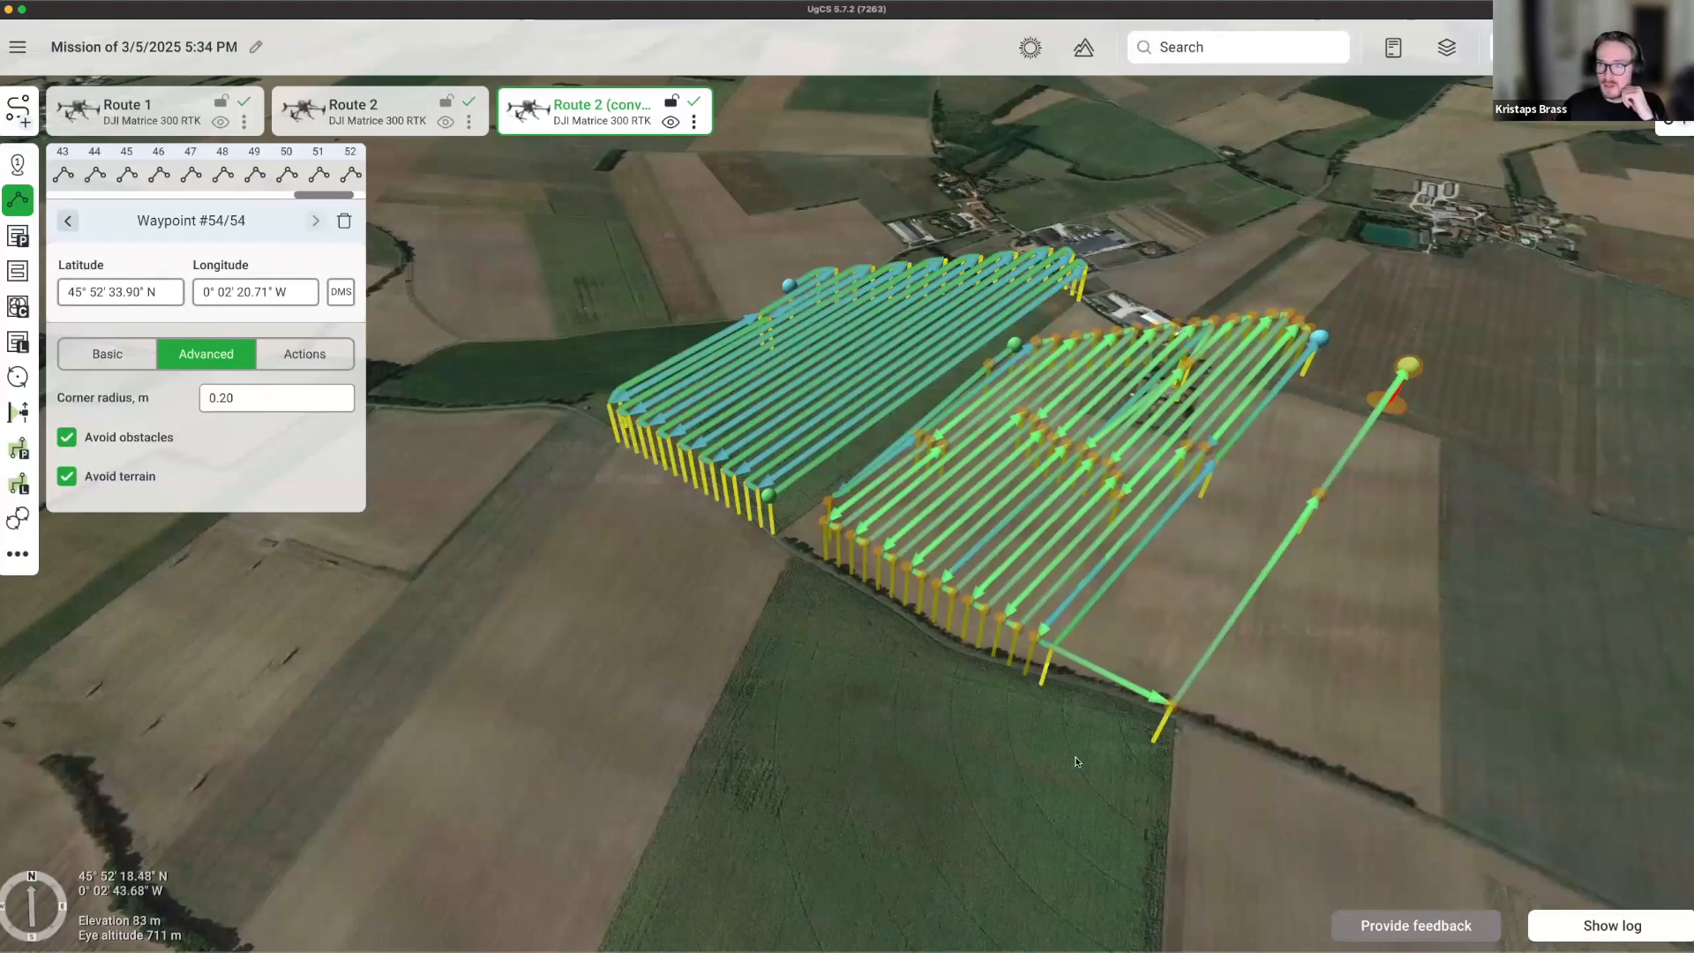
{"action": "right_click_drag", "start_coordinate": [809, 658], "coordinate": [701, 608]}
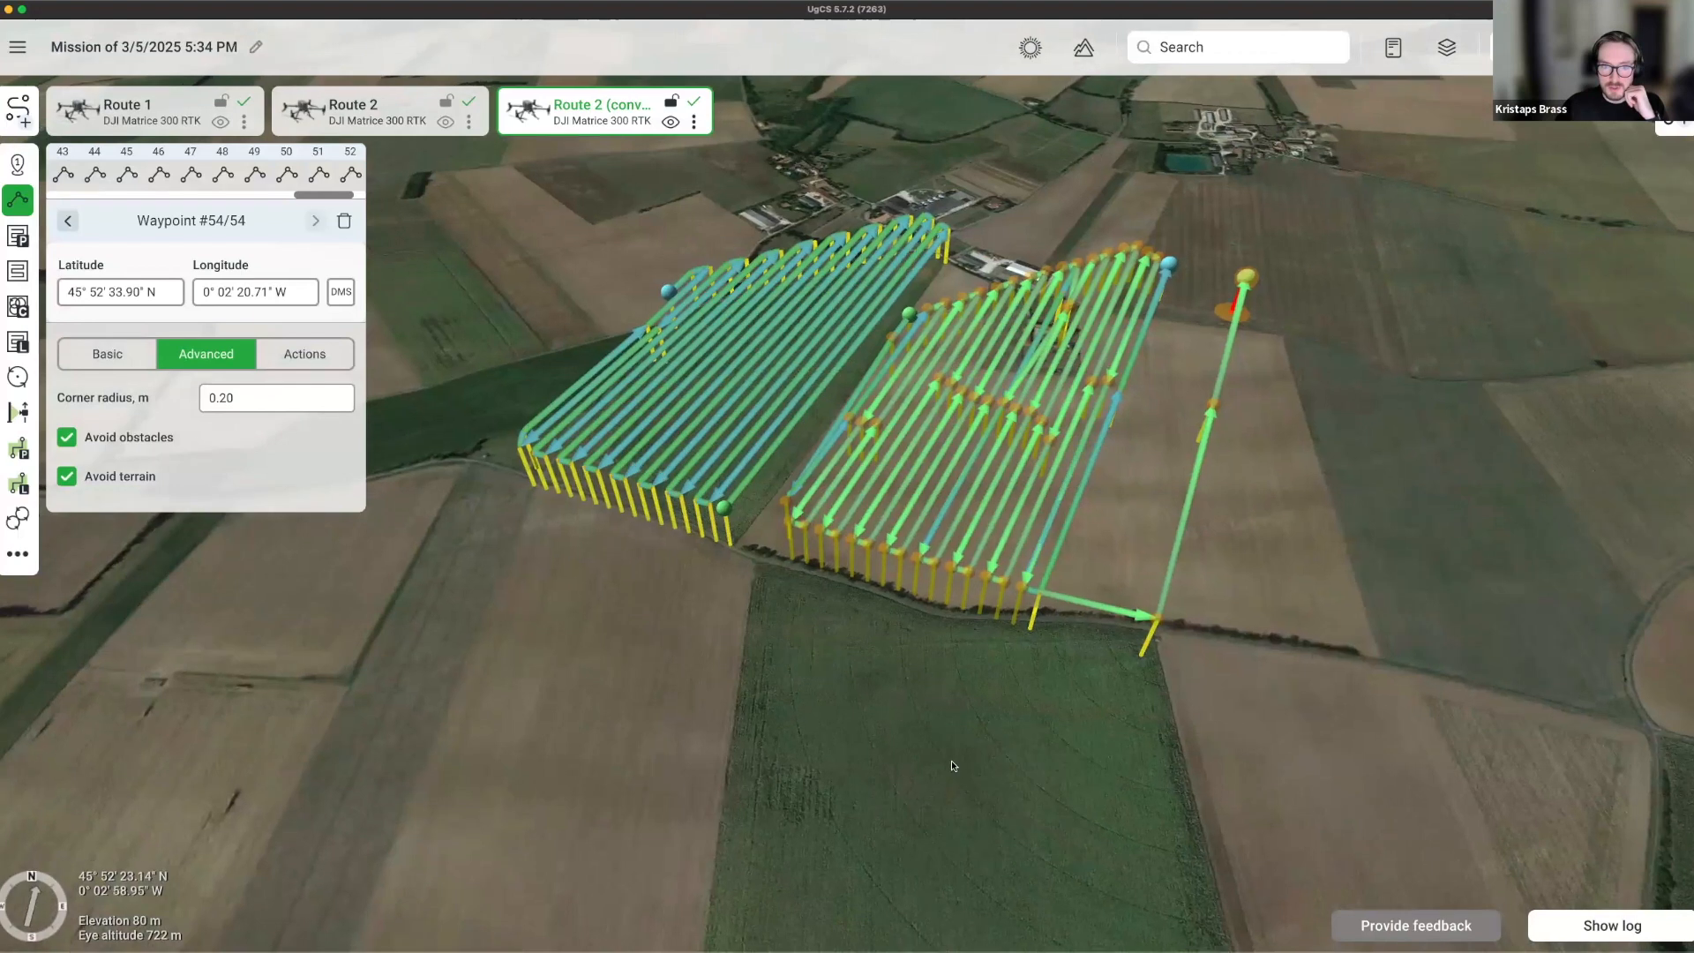
{"action": "left_click_drag", "start_coordinate": [690, 529], "coordinate": [944, 618]}
Set Route 1's camera attitude action tilt to 60 degrees.
{"action": "left_click", "coordinate": [942, 617]}
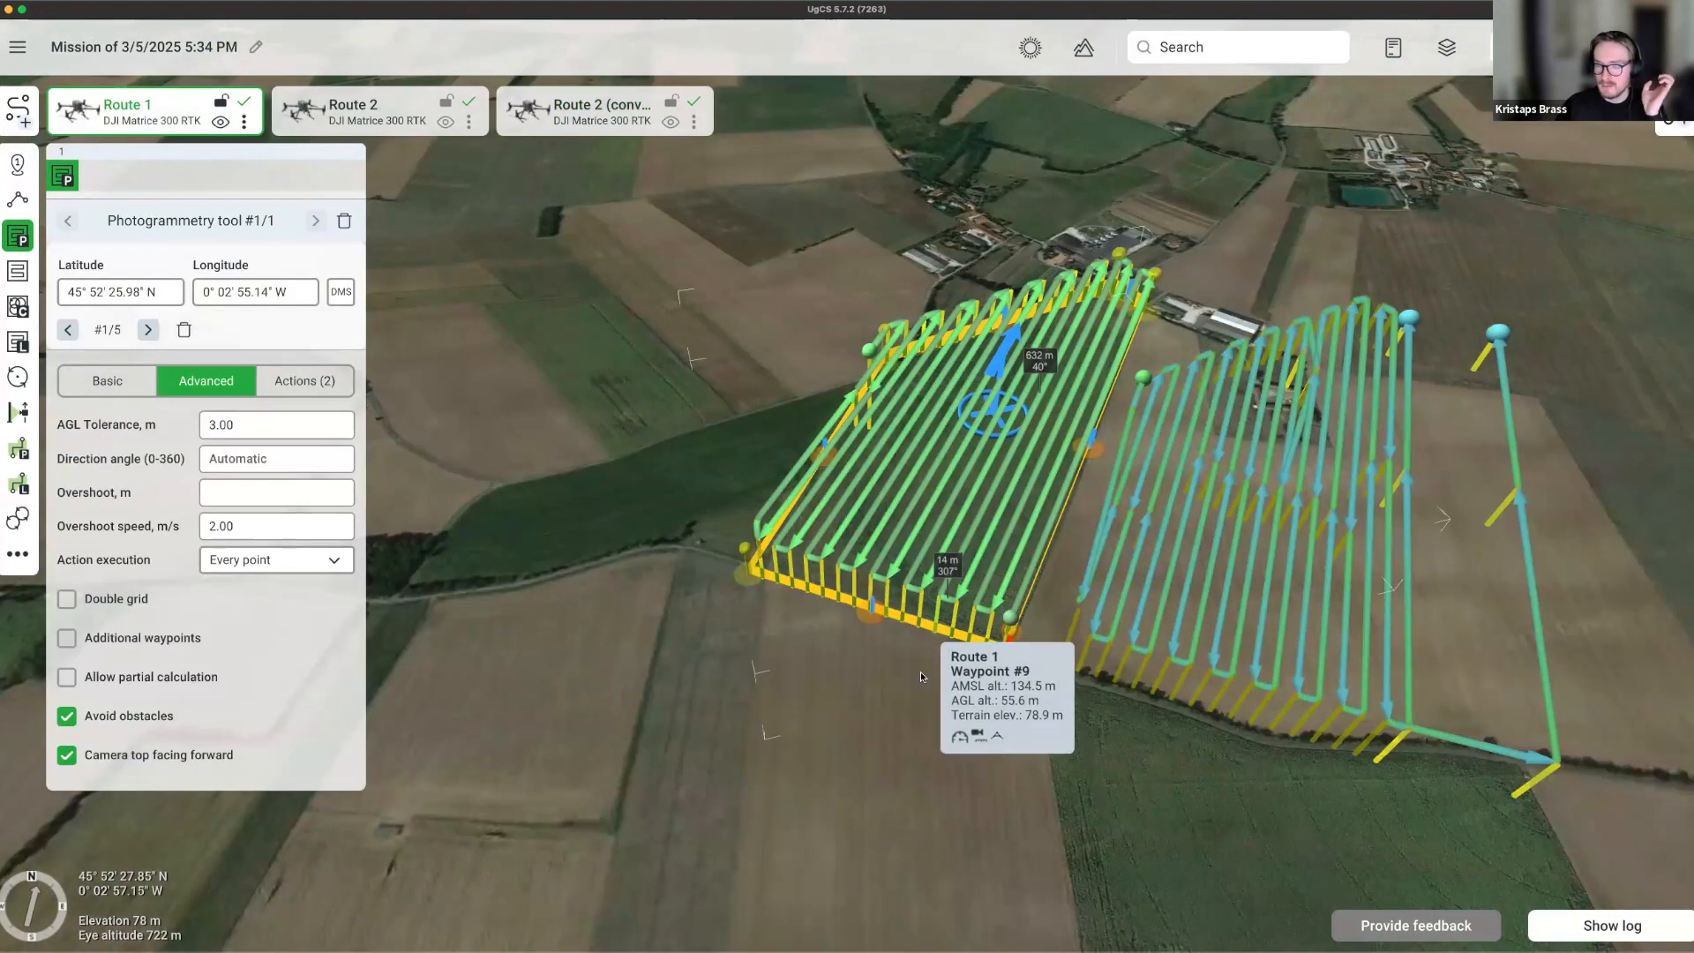
{"action": "left_click", "coordinate": [313, 380]}
{"action": "left_click", "coordinate": [283, 576]}
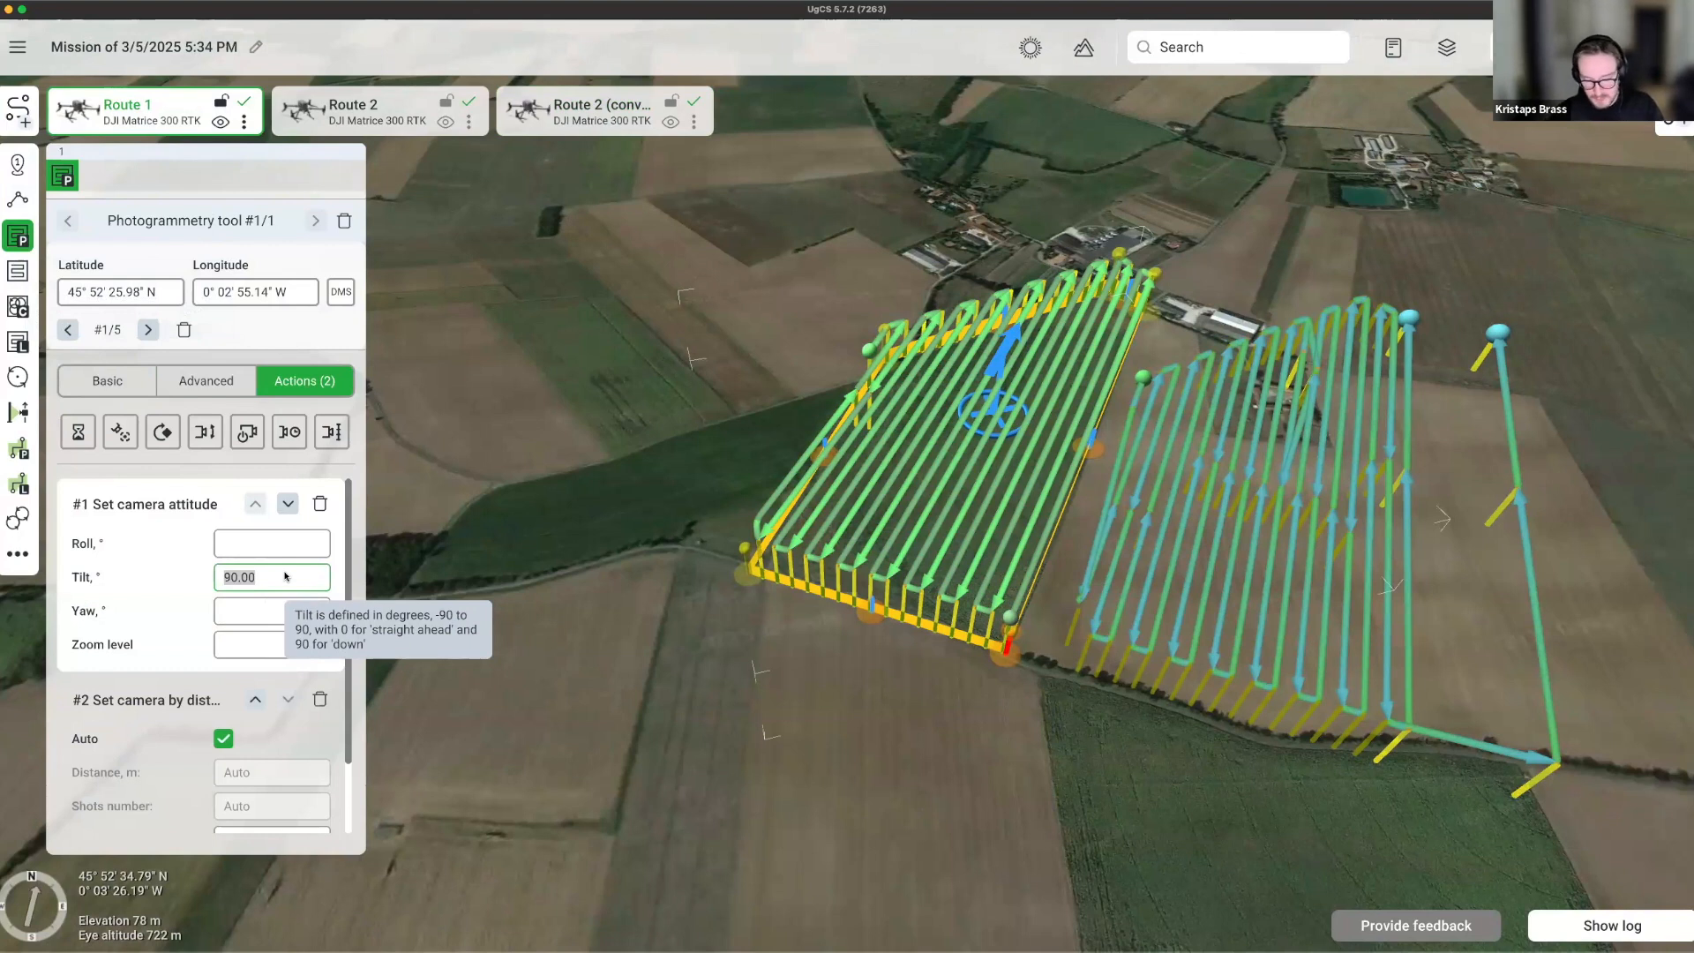
{"action": "type", "text": "60"}
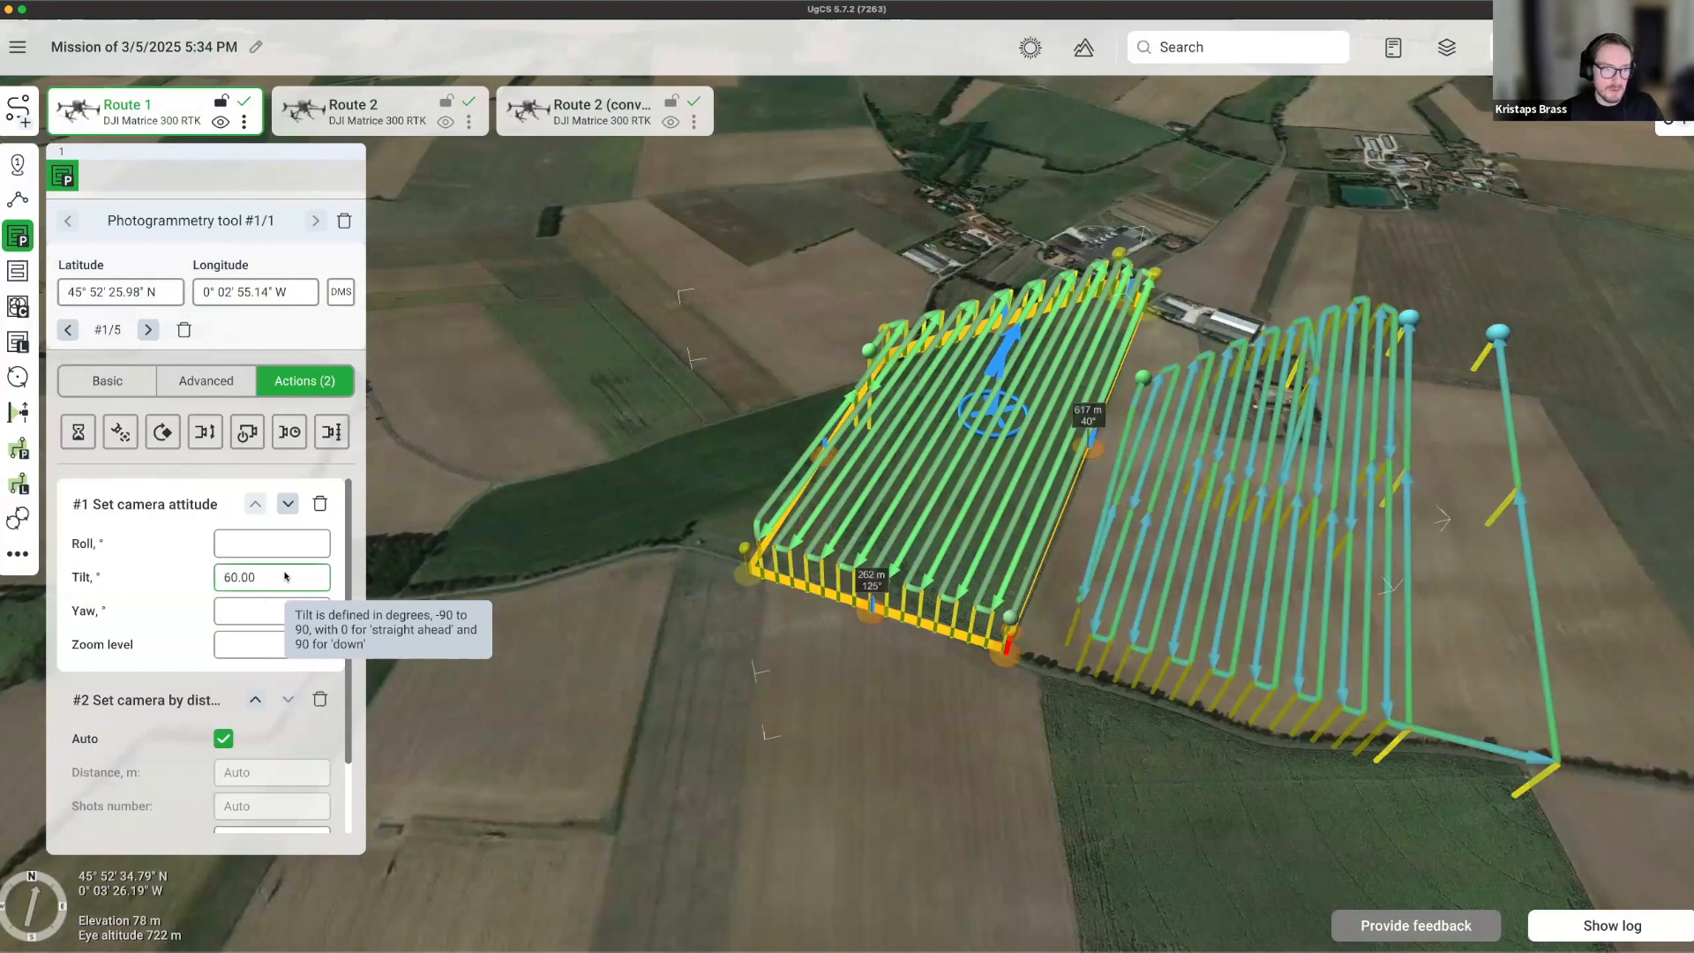
Enable Double grid in Route 1's advanced photogrammetry settings.
{"action": "left_click", "coordinate": [132, 381]}
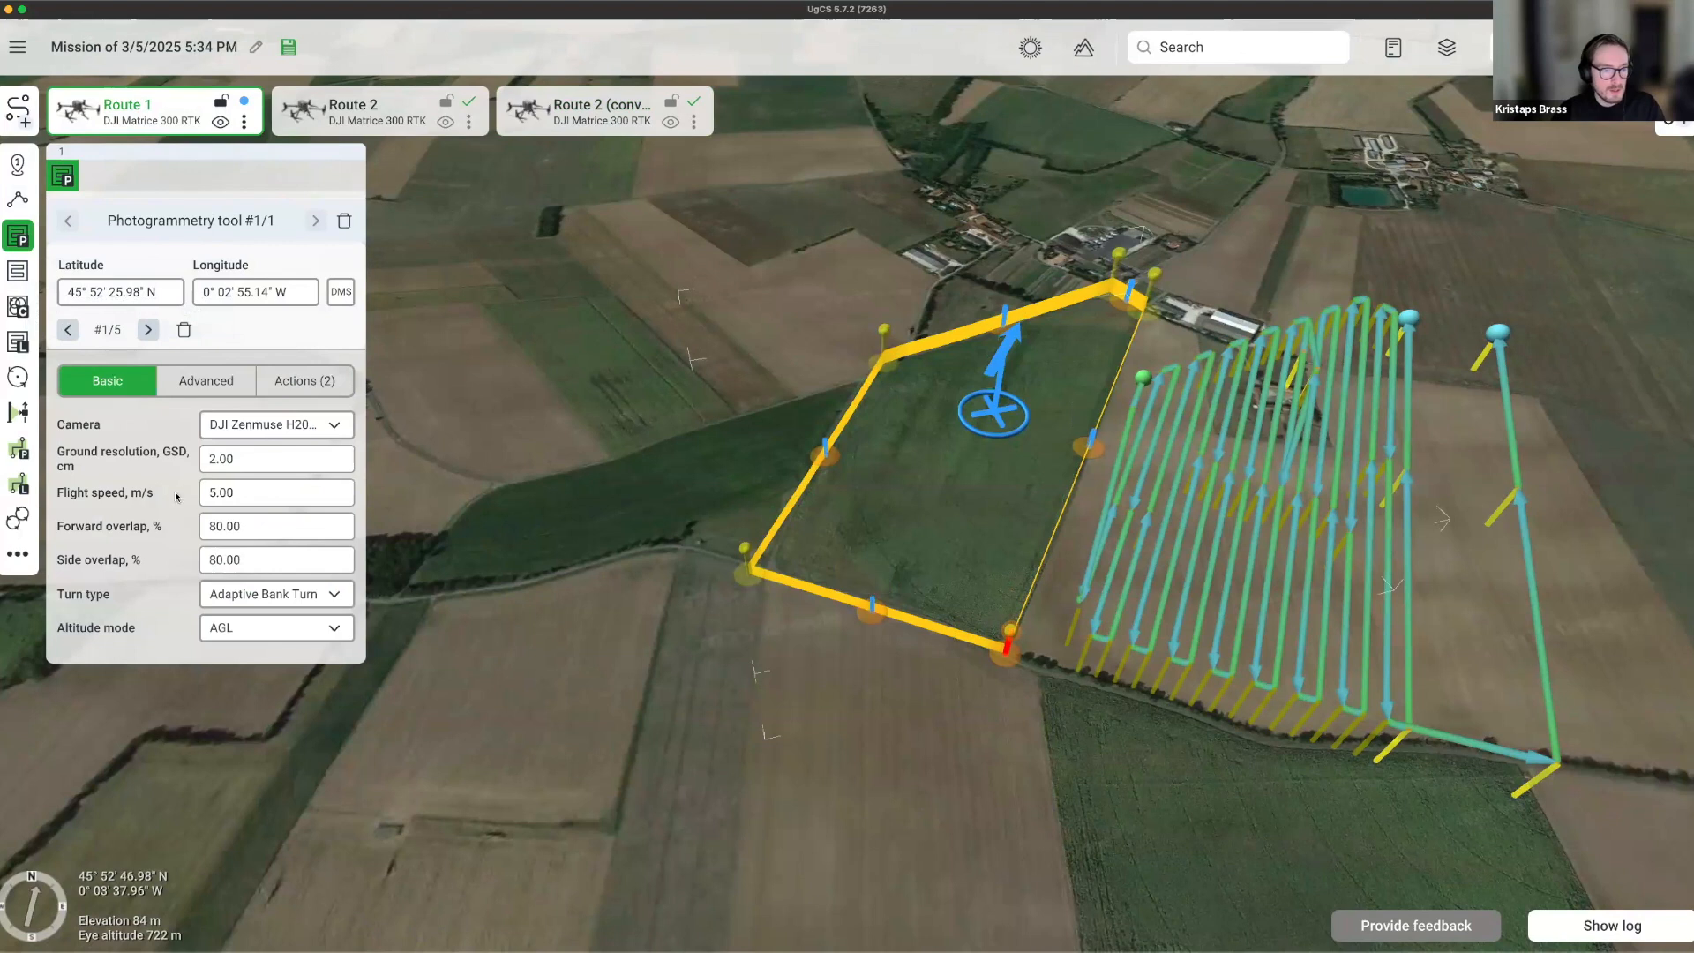
{"action": "left_click", "coordinate": [206, 380]}
{"action": "left_click", "coordinate": [67, 599]}
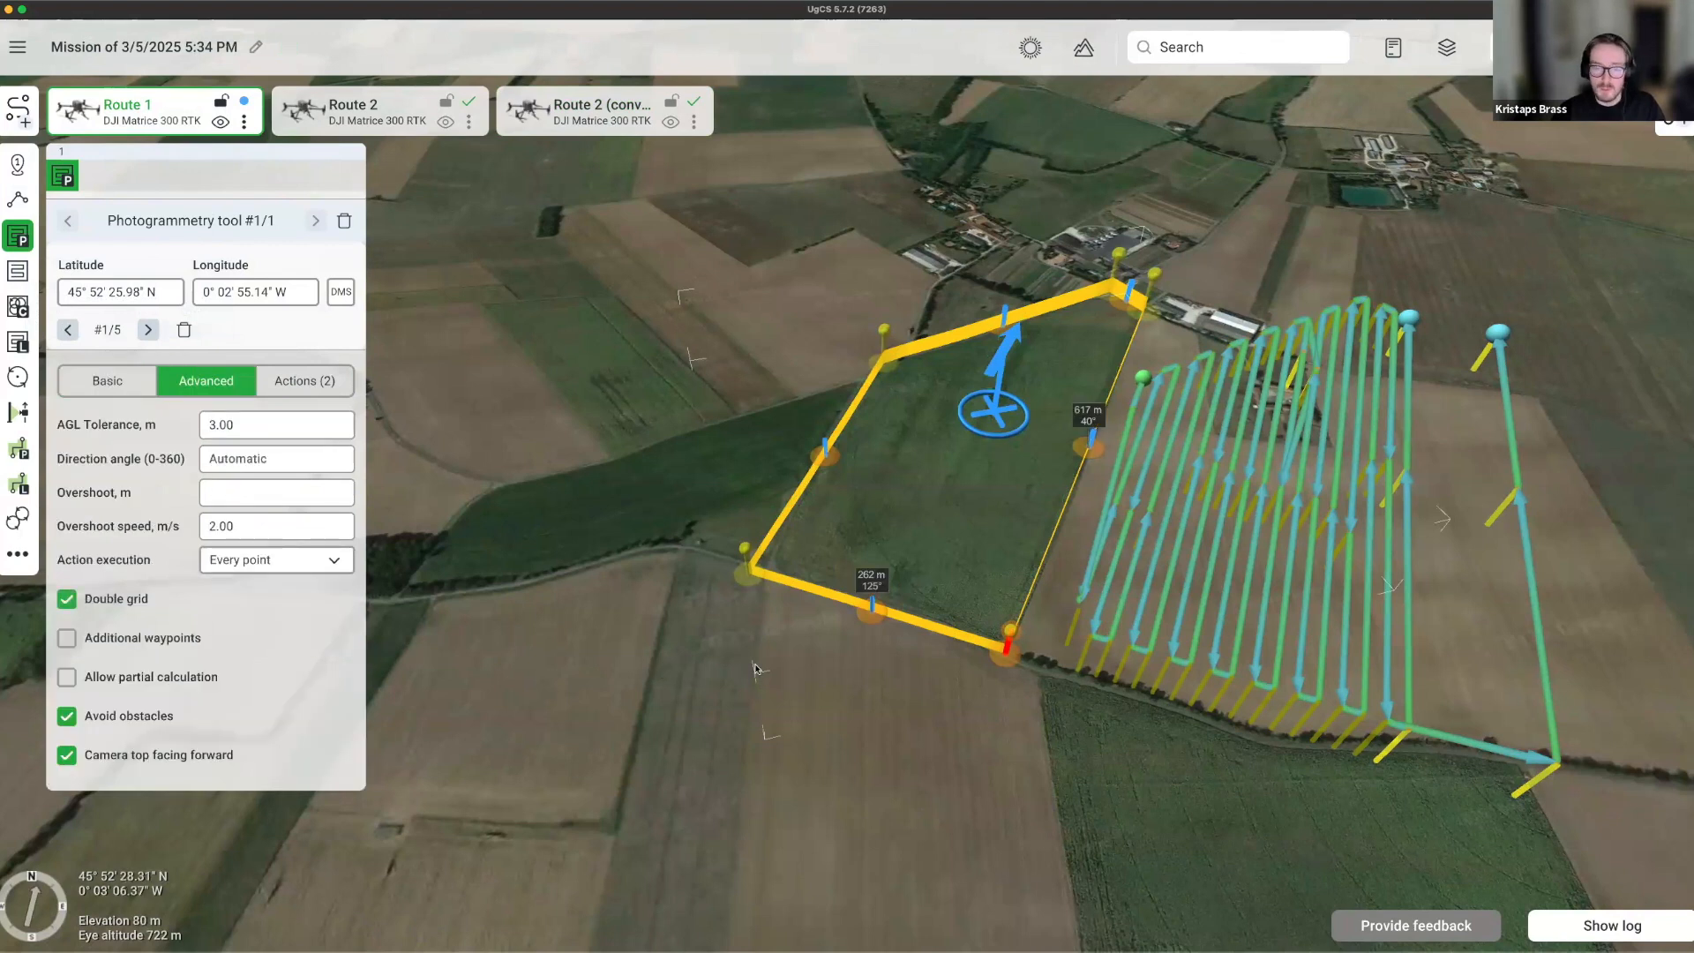
{"action": "middle_click_drag", "start_coordinate": [767, 656], "coordinate": [916, 743]}
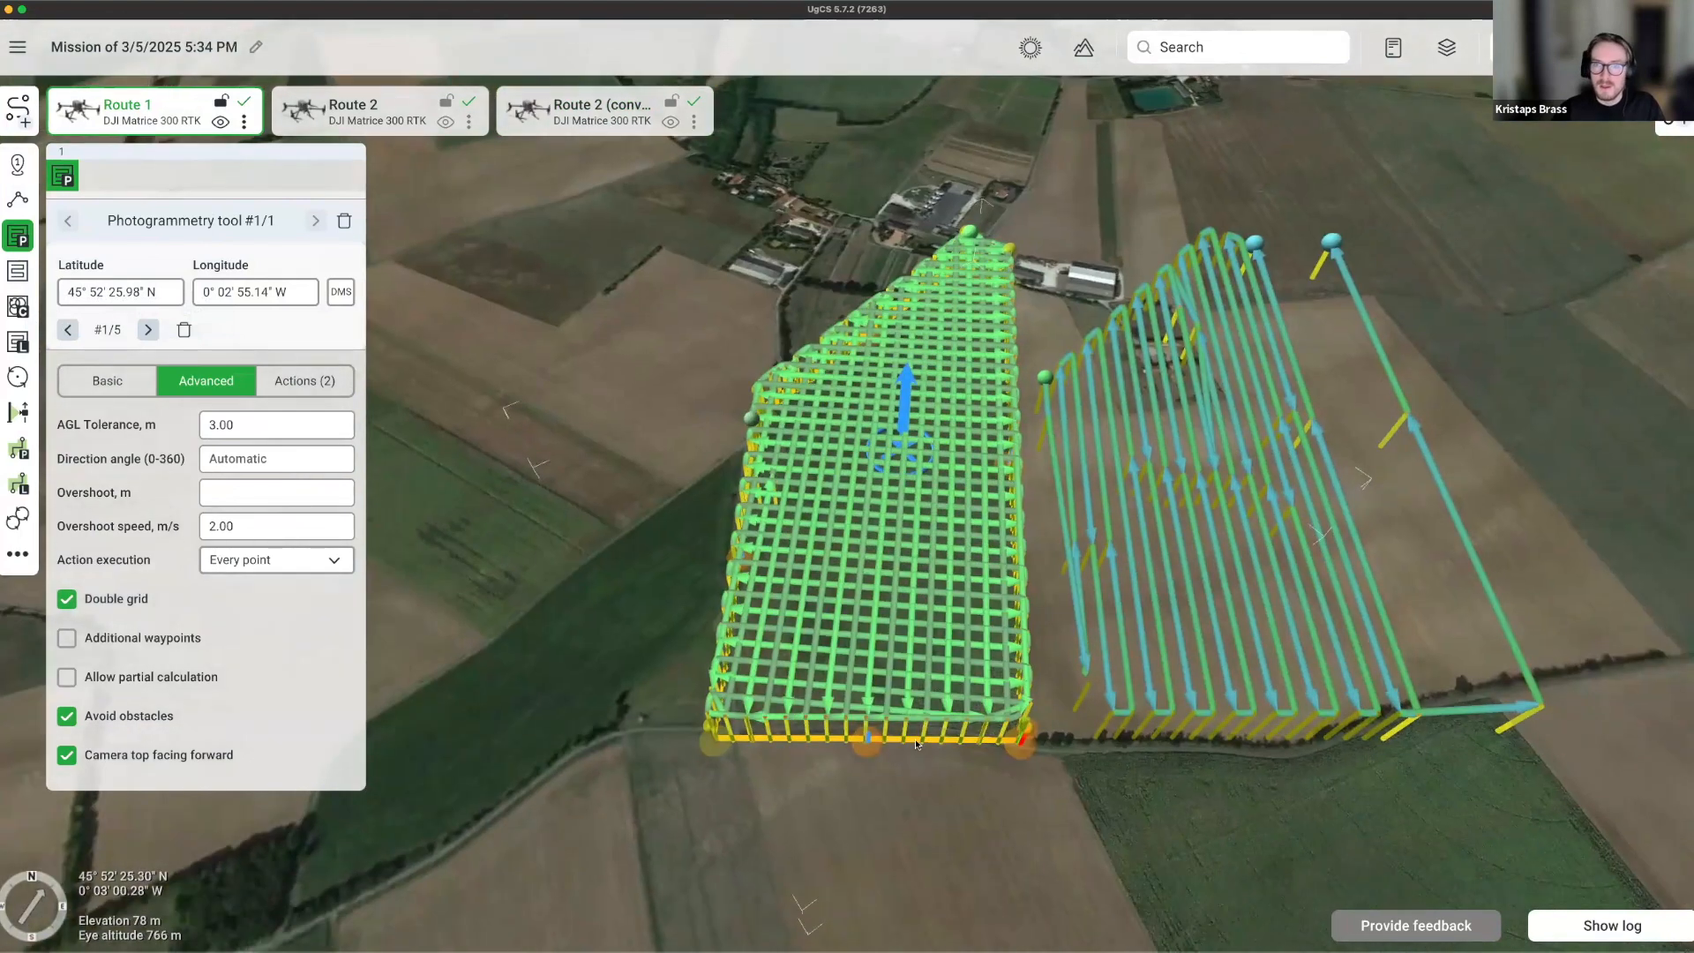
Review Route 1's elevation profile, then reframe the map on the next area.
{"action": "left_click", "coordinate": [1084, 46]}
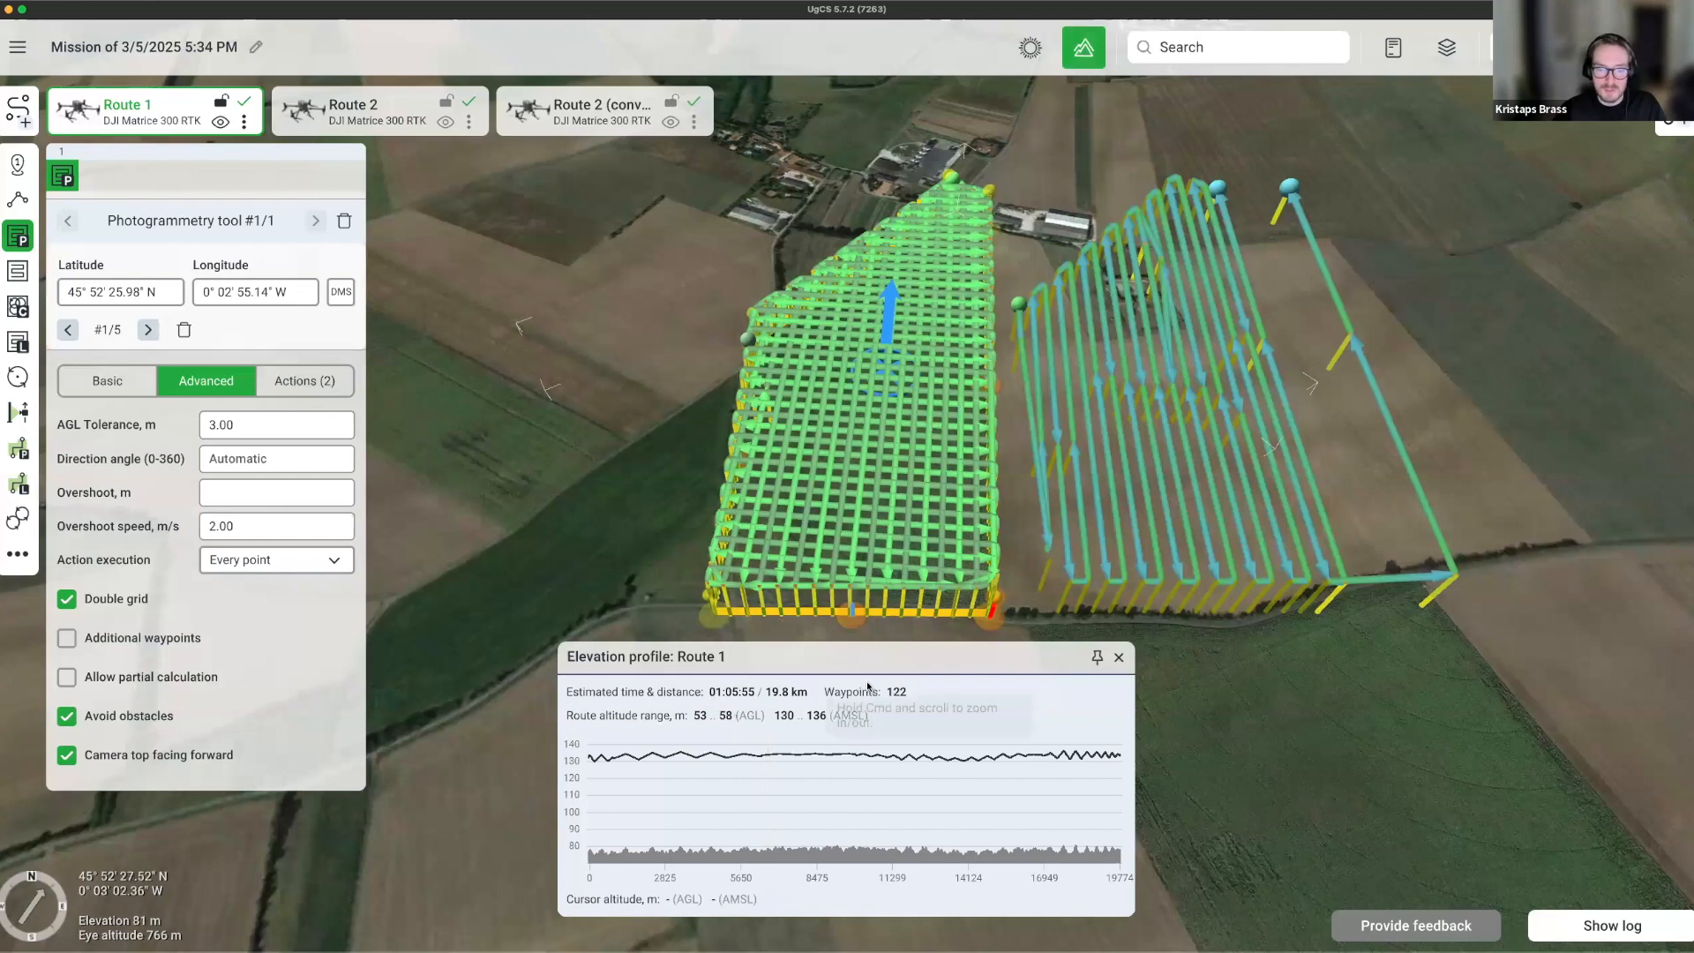
{"action": "left_click", "coordinate": [1119, 657]}
{"action": "scroll", "coordinate": [892, 624], "scroll_direction": "down", "scroll_amount": 6}
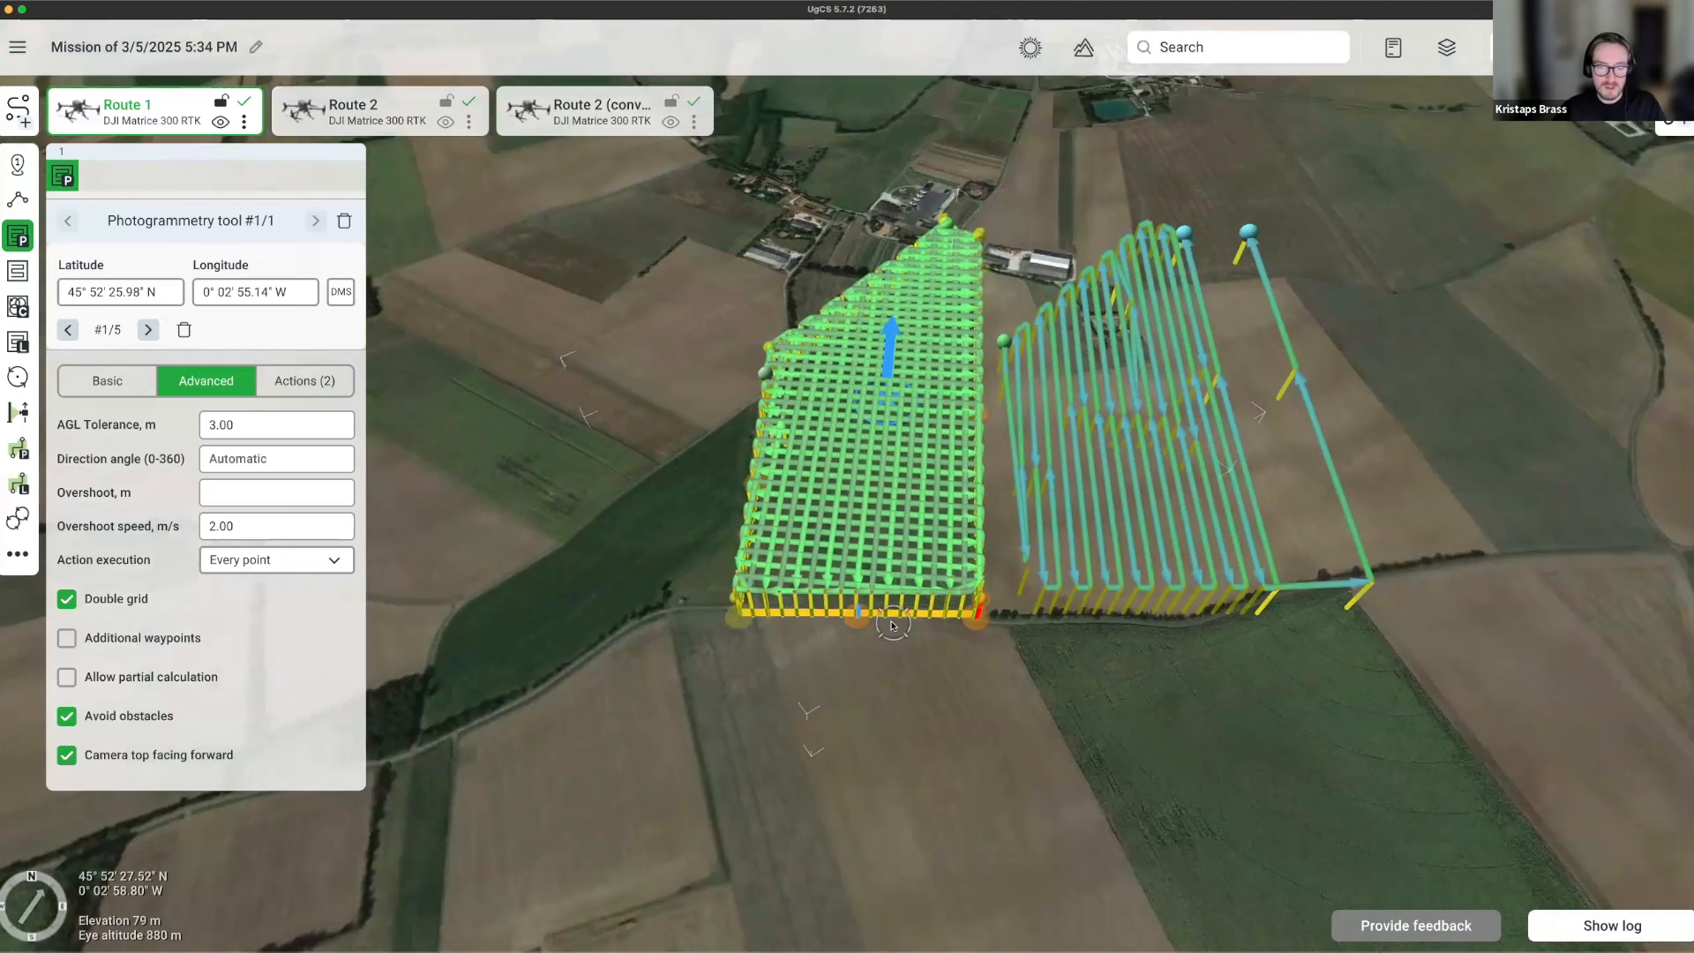
{"action": "right_click_drag", "start_coordinate": [836, 646], "coordinate": [696, 539]}
{"action": "left_click_drag", "start_coordinate": [627, 565], "coordinate": [842, 752]}
{"action": "right_click_drag", "start_coordinate": [719, 597], "coordinate": [847, 671]}
{"action": "scroll", "coordinate": [685, 624], "scroll_direction": "up", "scroll_amount": 4}
{"action": "right_click_drag", "start_coordinate": [685, 623], "coordinate": [885, 506]}
{"action": "scroll", "coordinate": [916, 597], "scroll_direction": "up", "scroll_amount": 4}
{"action": "left_click_drag", "start_coordinate": [884, 505], "coordinate": [919, 607]}
Create a new route from scratch named Route 3.
{"action": "left_click", "coordinate": [9, 106]}
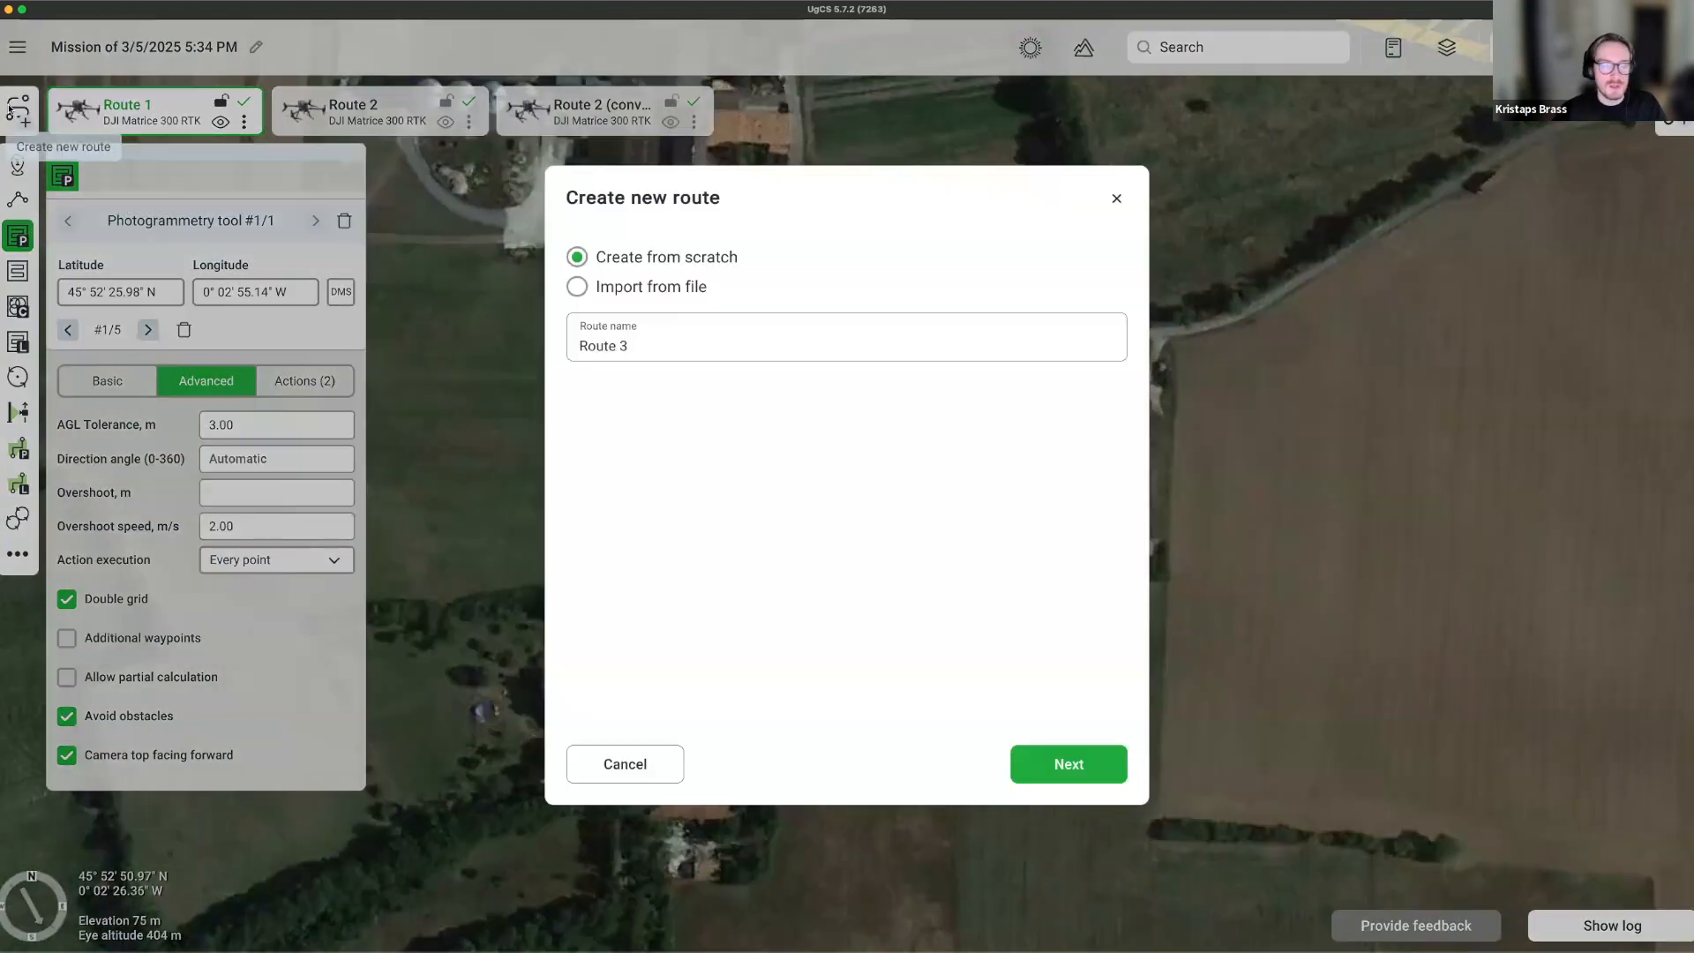
{"action": "left_click", "coordinate": [1068, 764]}
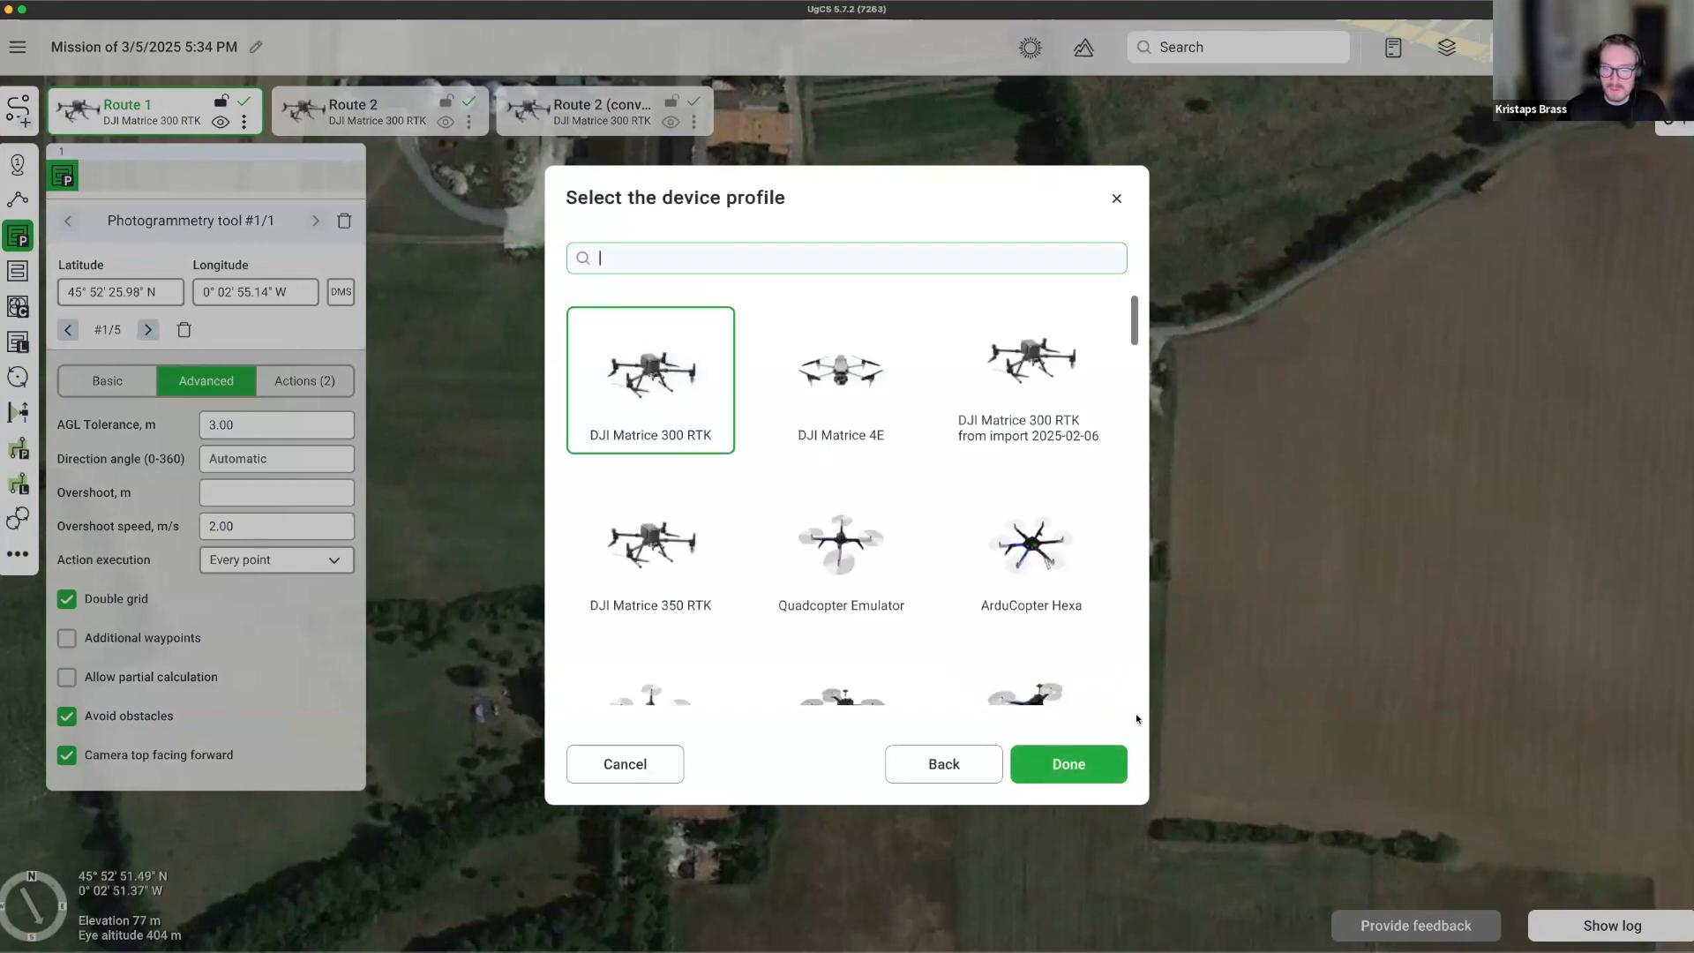
{"action": "left_click", "coordinate": [1092, 764]}
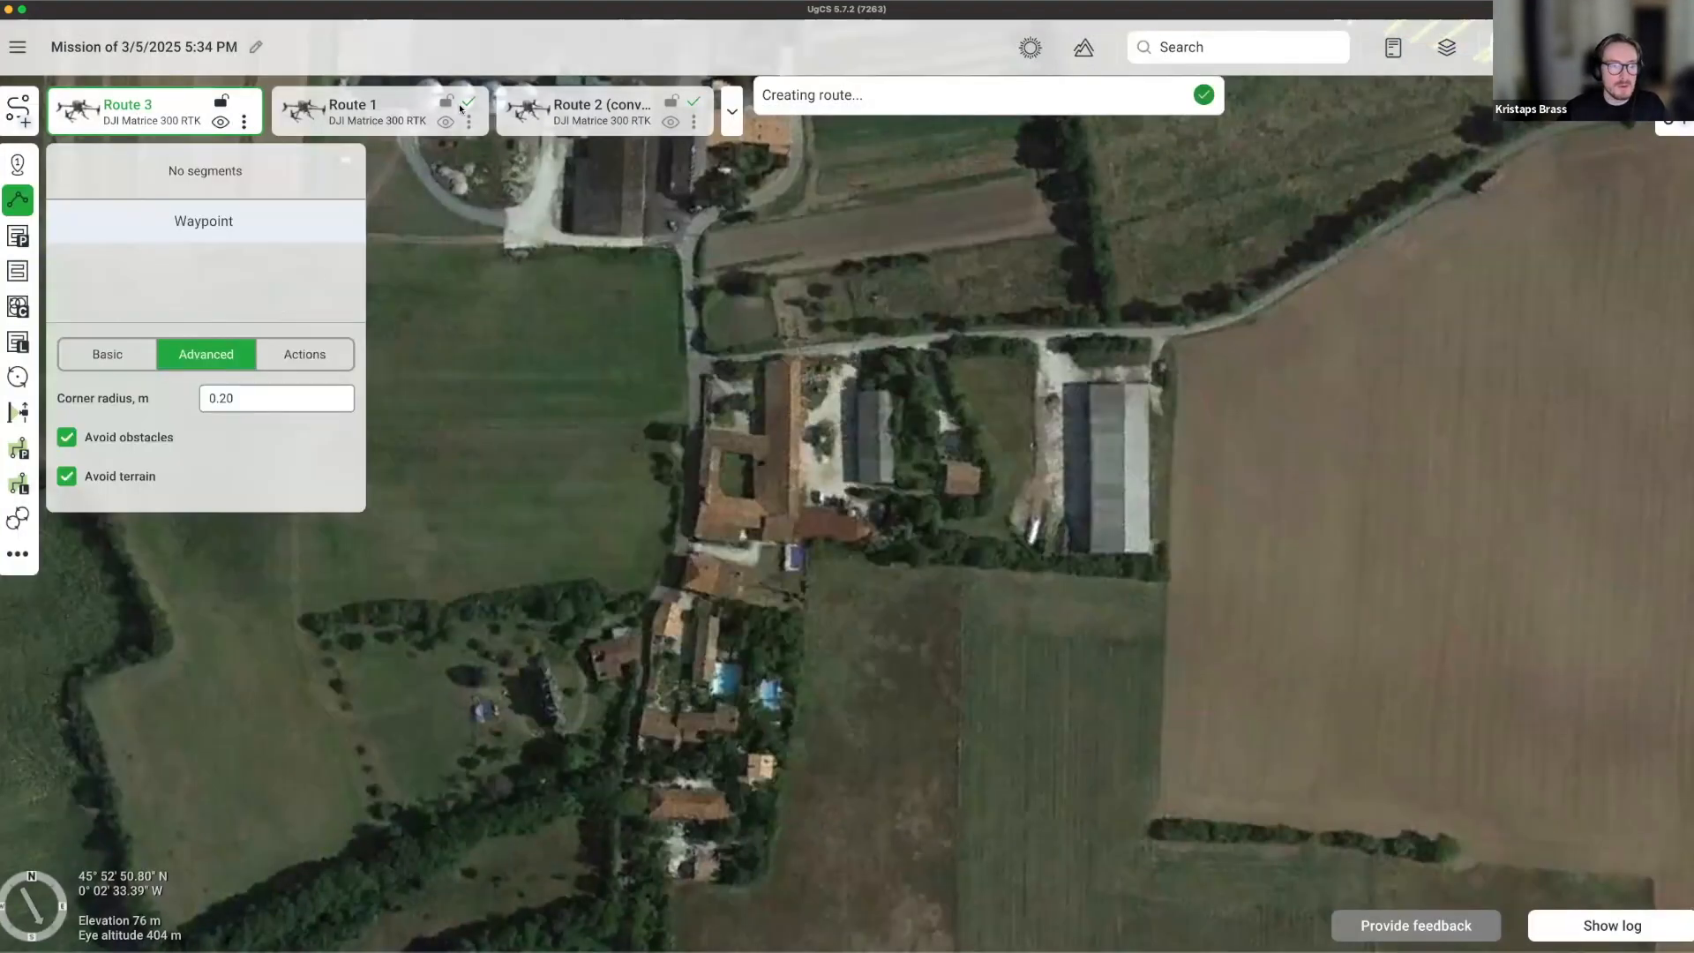
Change Route 3's vehicle profile to DJI Mavic 3E in its parameters.
{"action": "left_click", "coordinate": [243, 121]}
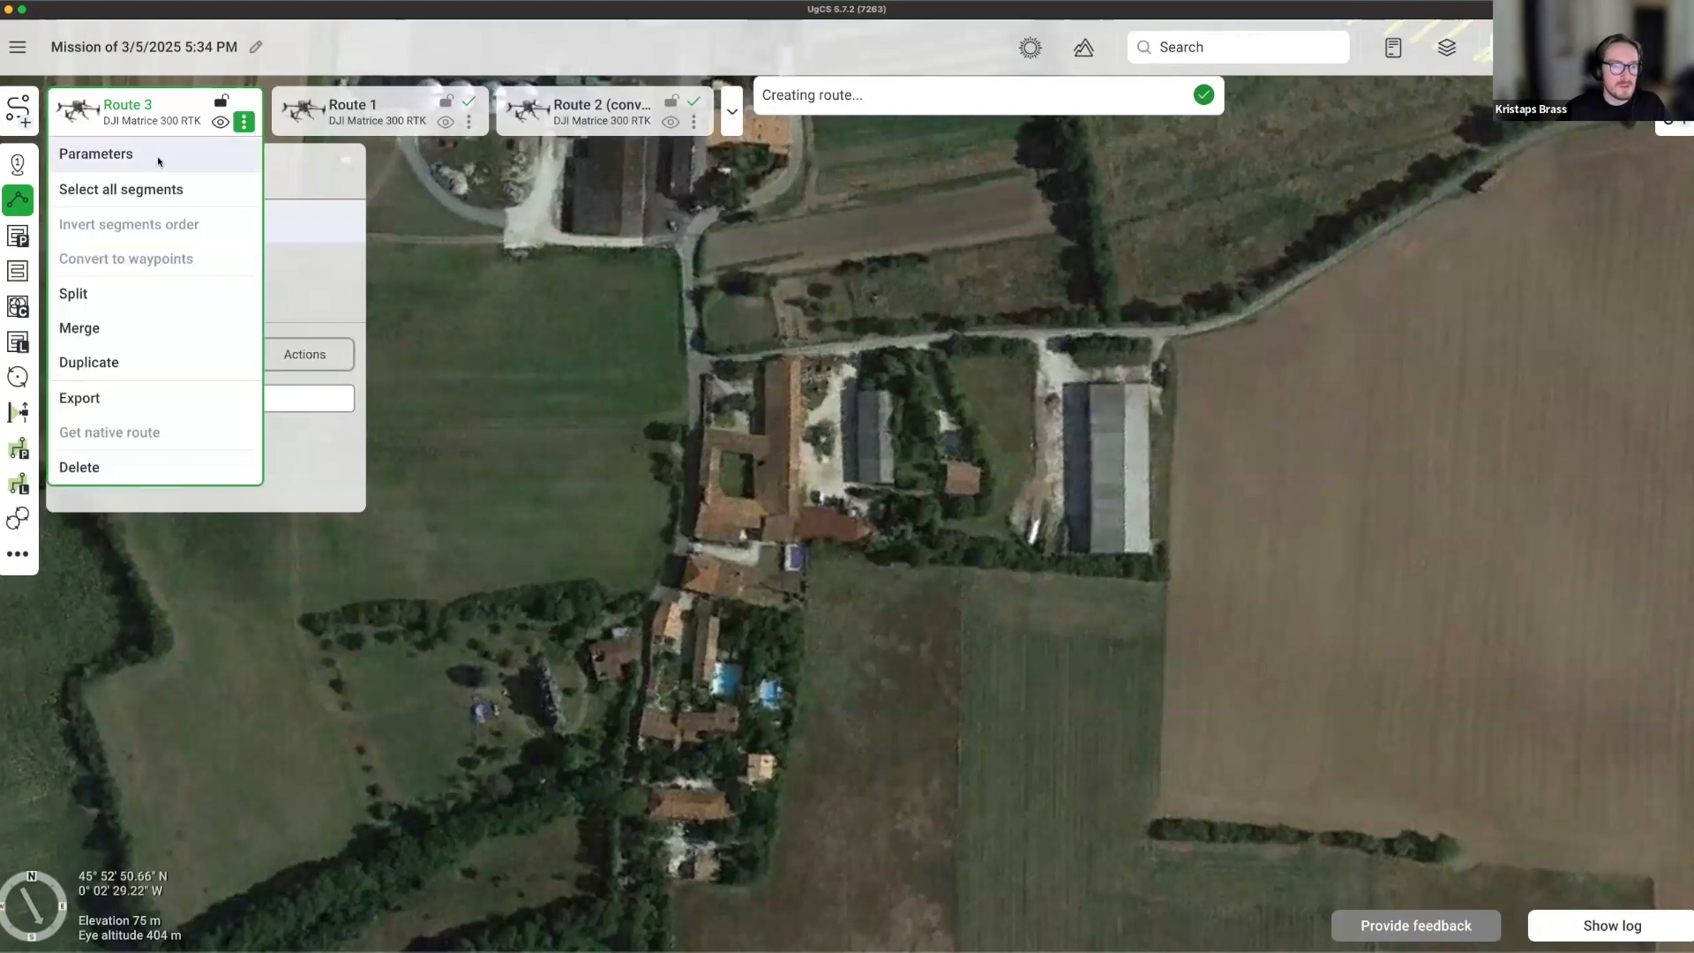
{"action": "left_click", "coordinate": [158, 154]}
{"action": "left_click", "coordinate": [1015, 304]}
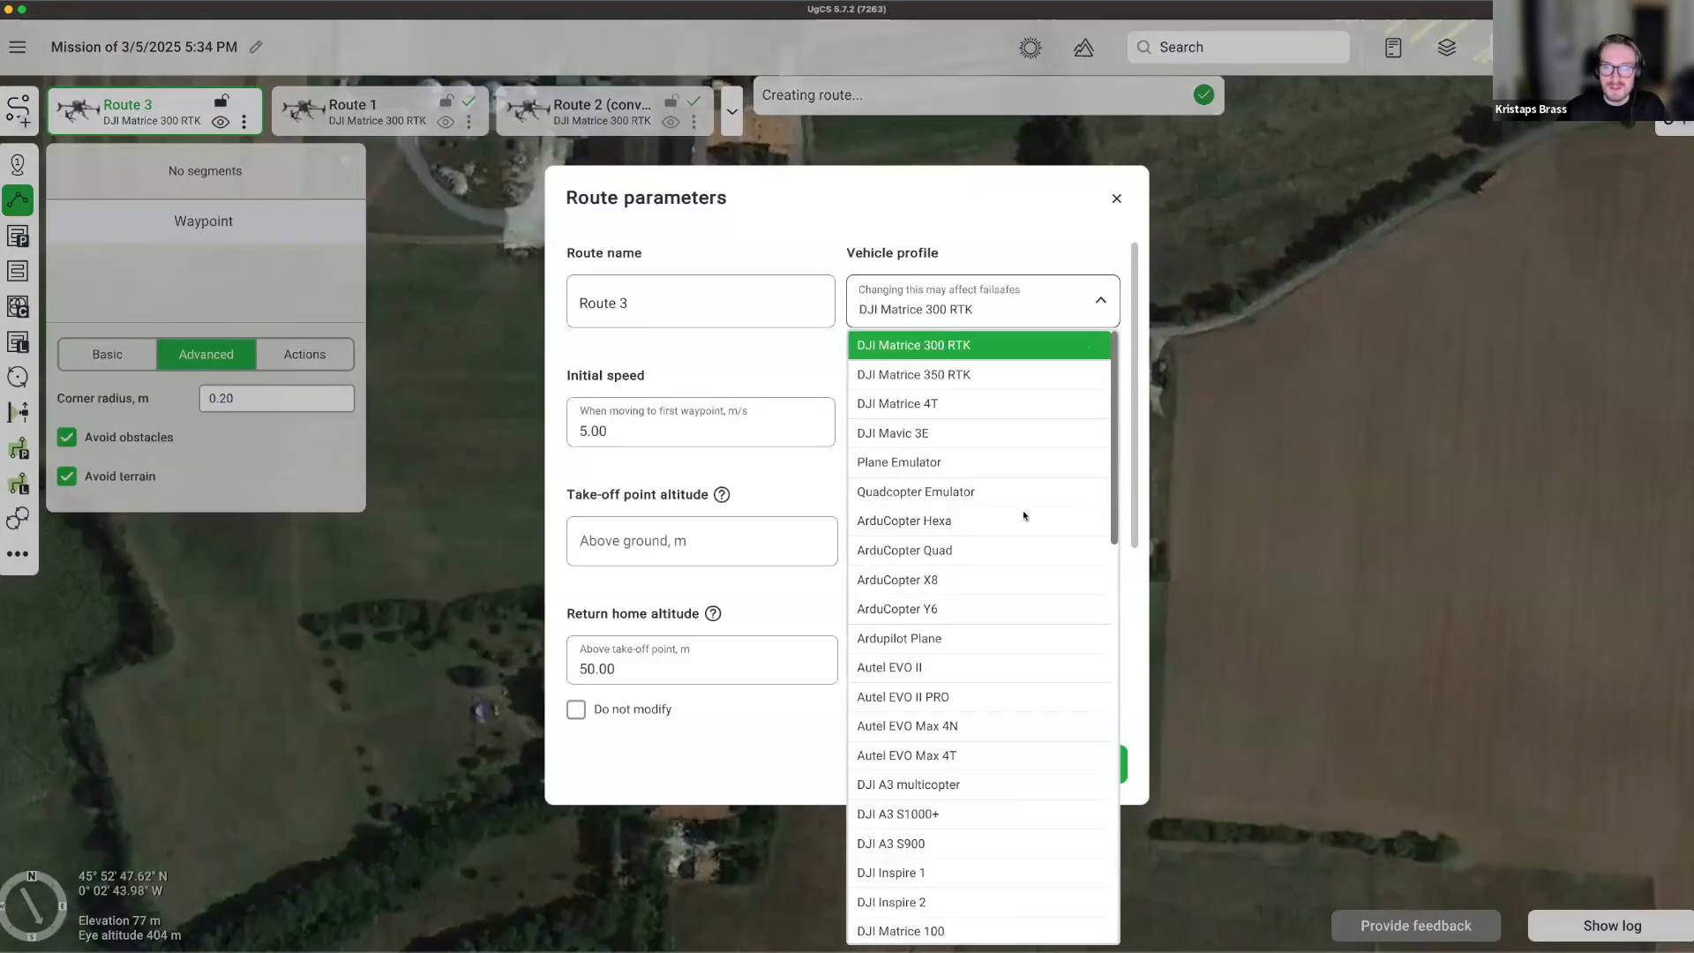
{"action": "left_click", "coordinate": [950, 432]}
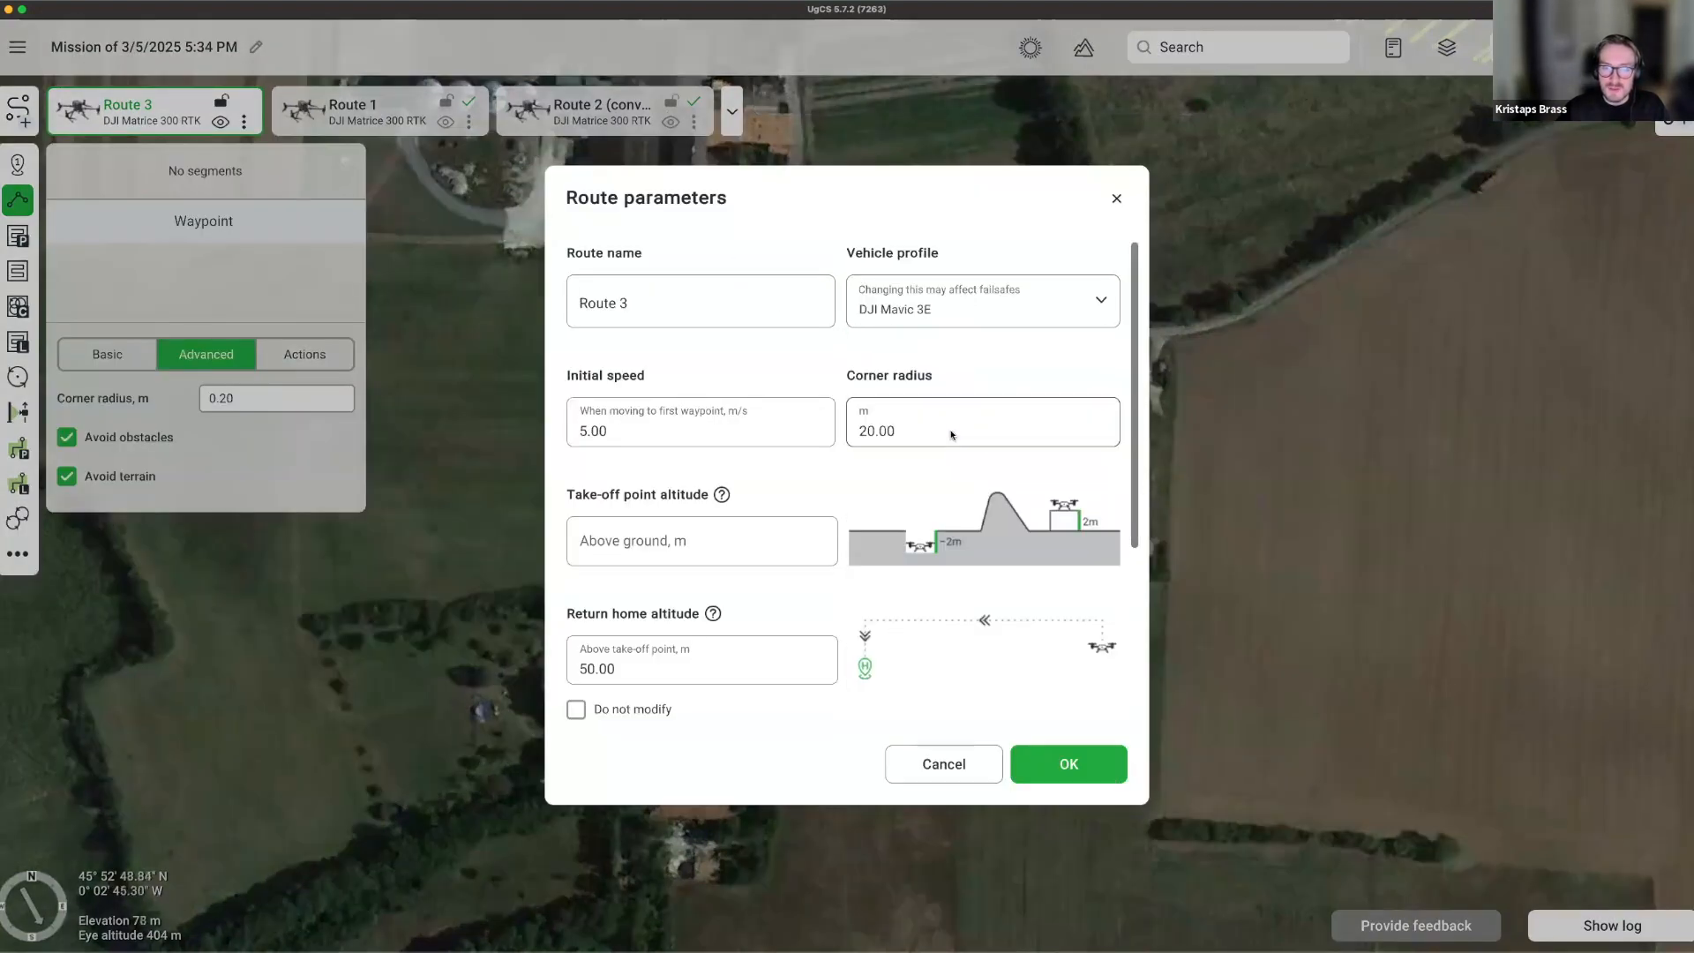
{"action": "left_click", "coordinate": [1063, 766]}
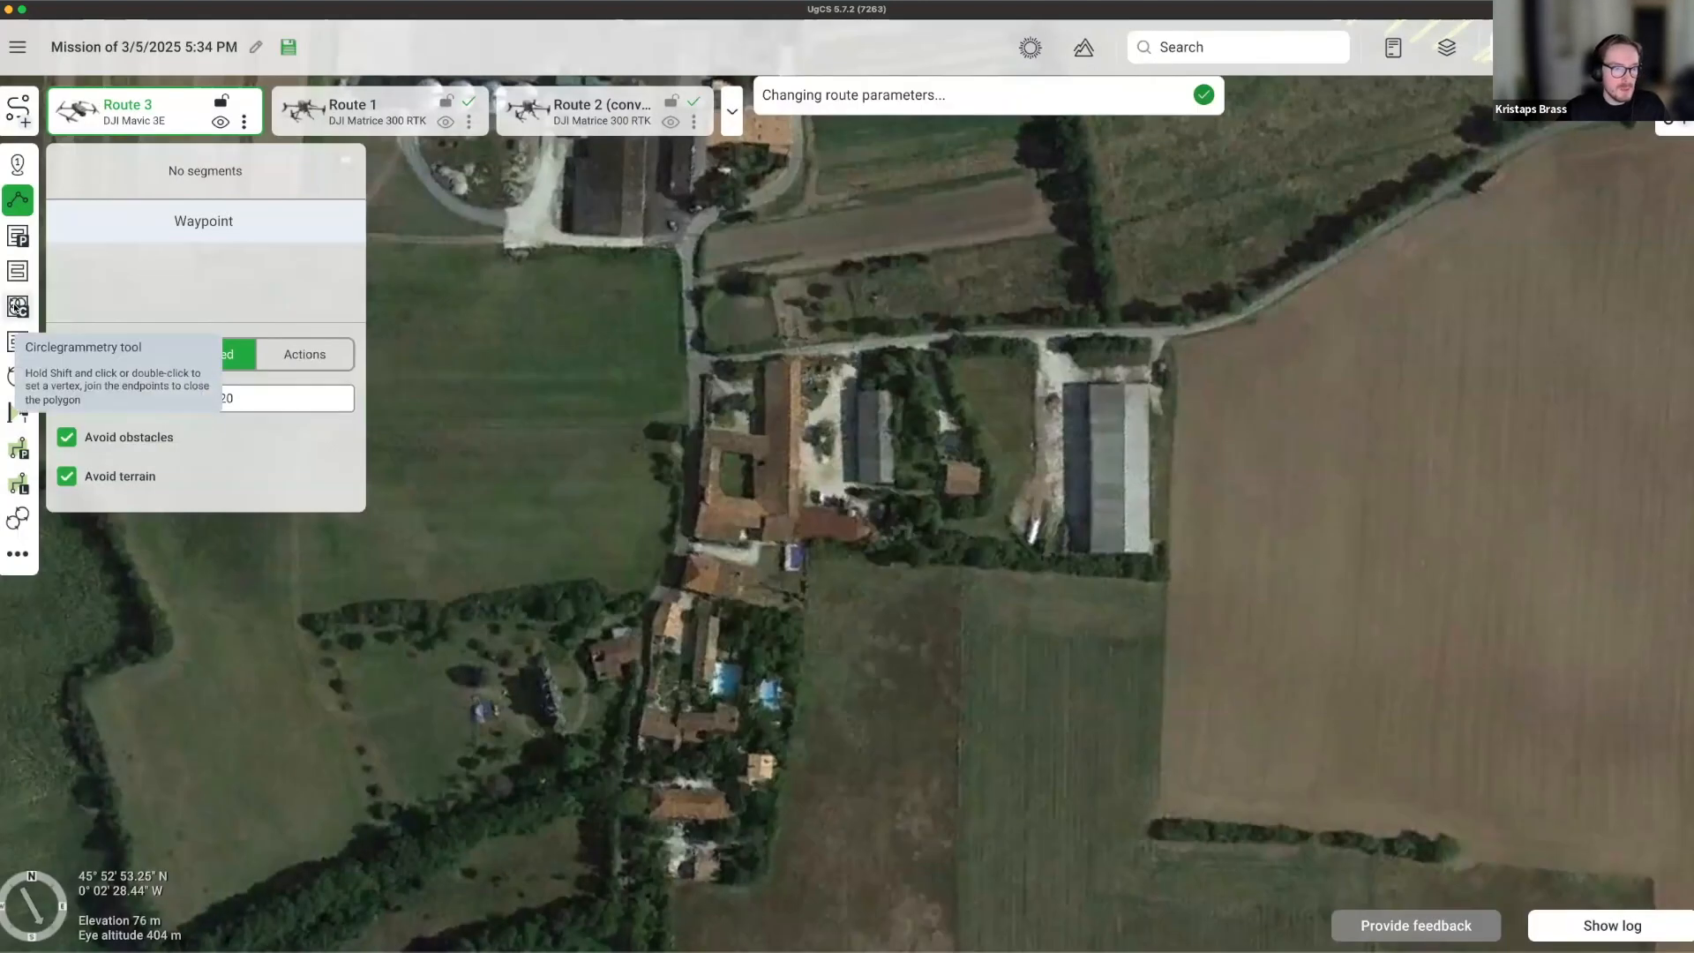
{"action": "left_click", "coordinate": [17, 306]}
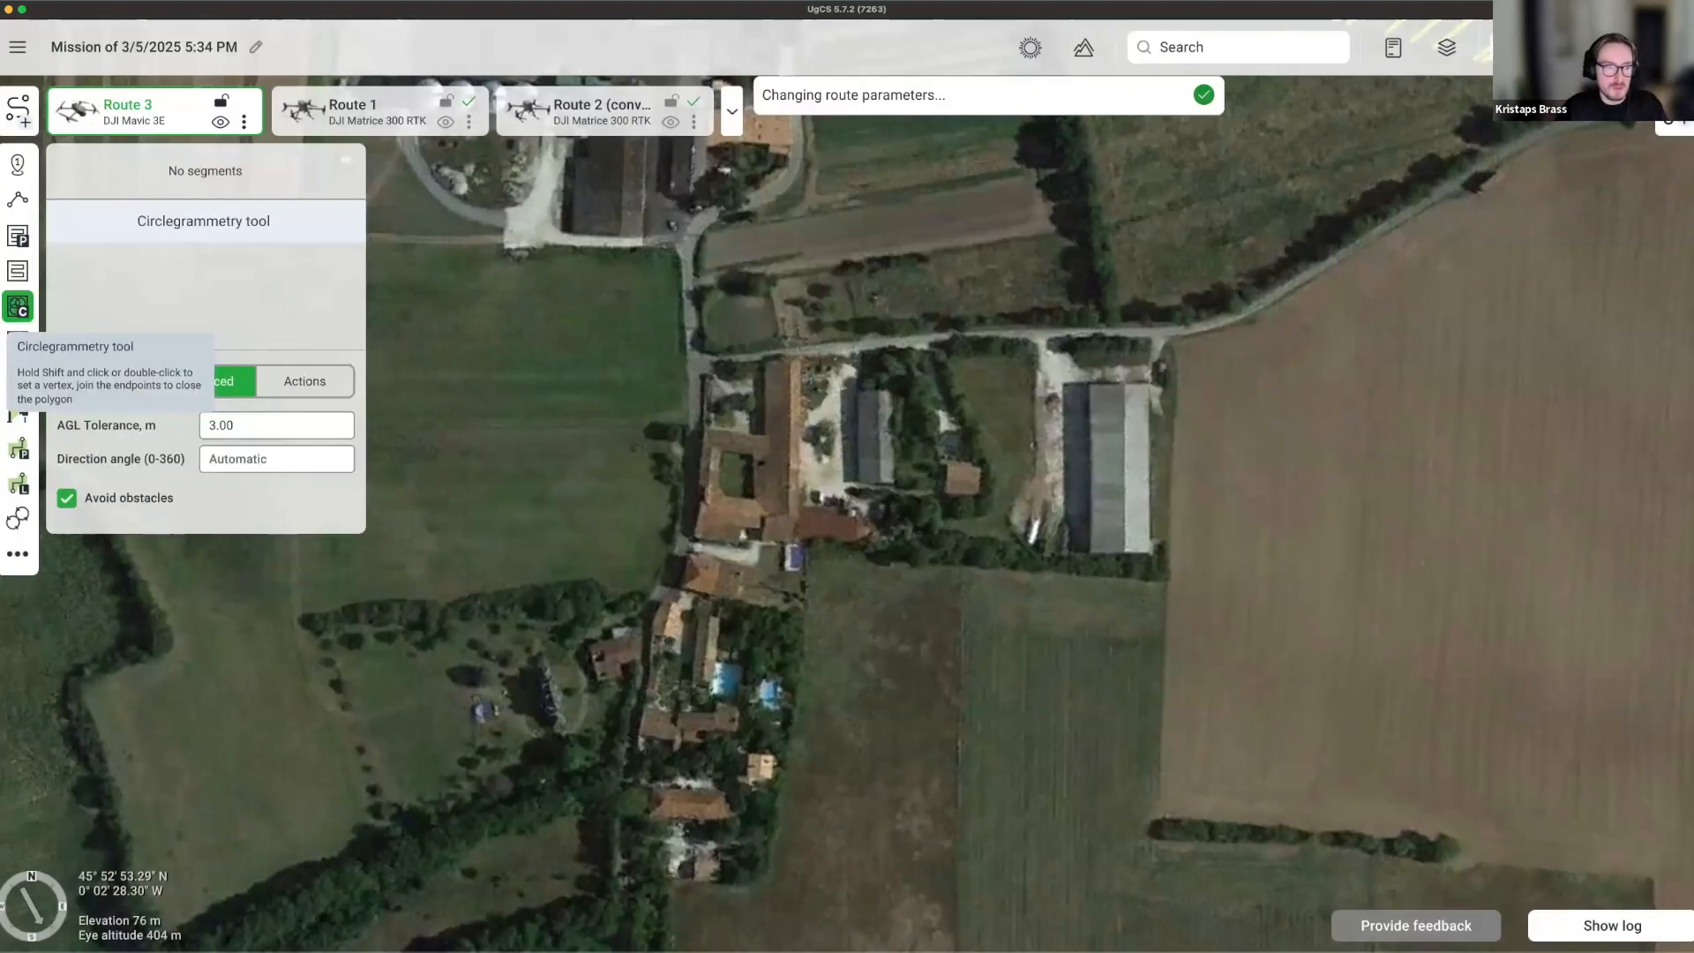
Outline a four-corner circlegrammetry area around the farmstead.
{"action": "scroll", "coordinate": [764, 407], "scroll_direction": "down", "scroll_amount": 2}
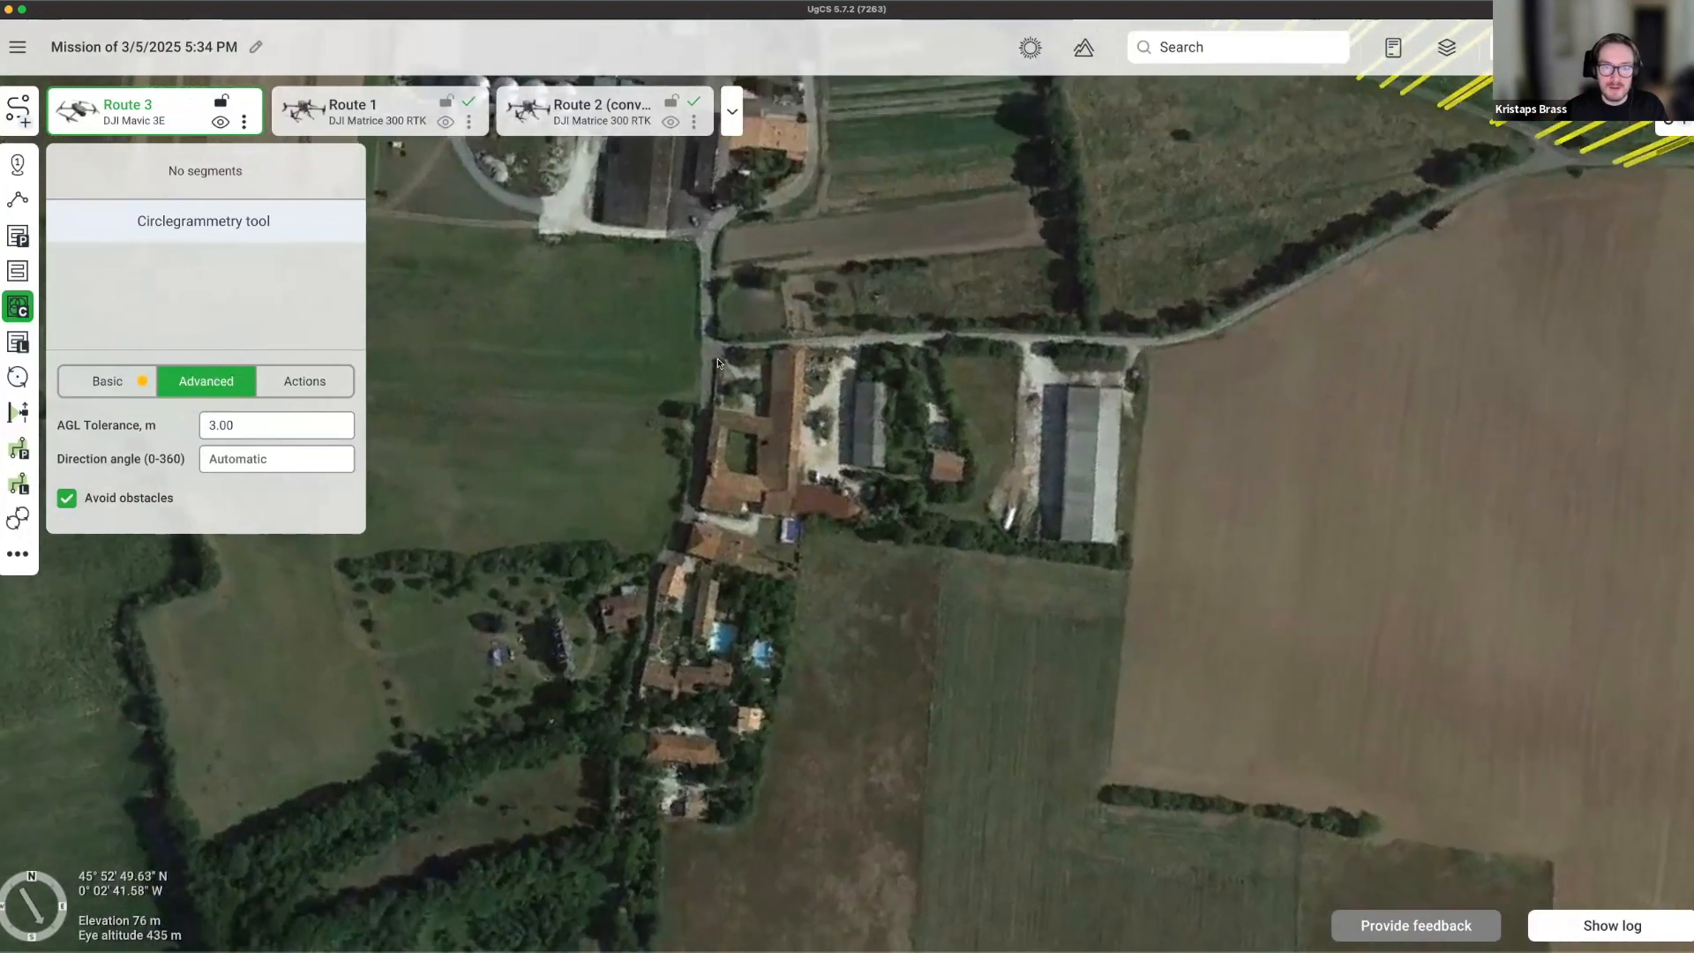
{"action": "left_click", "coordinate": [709, 347]}
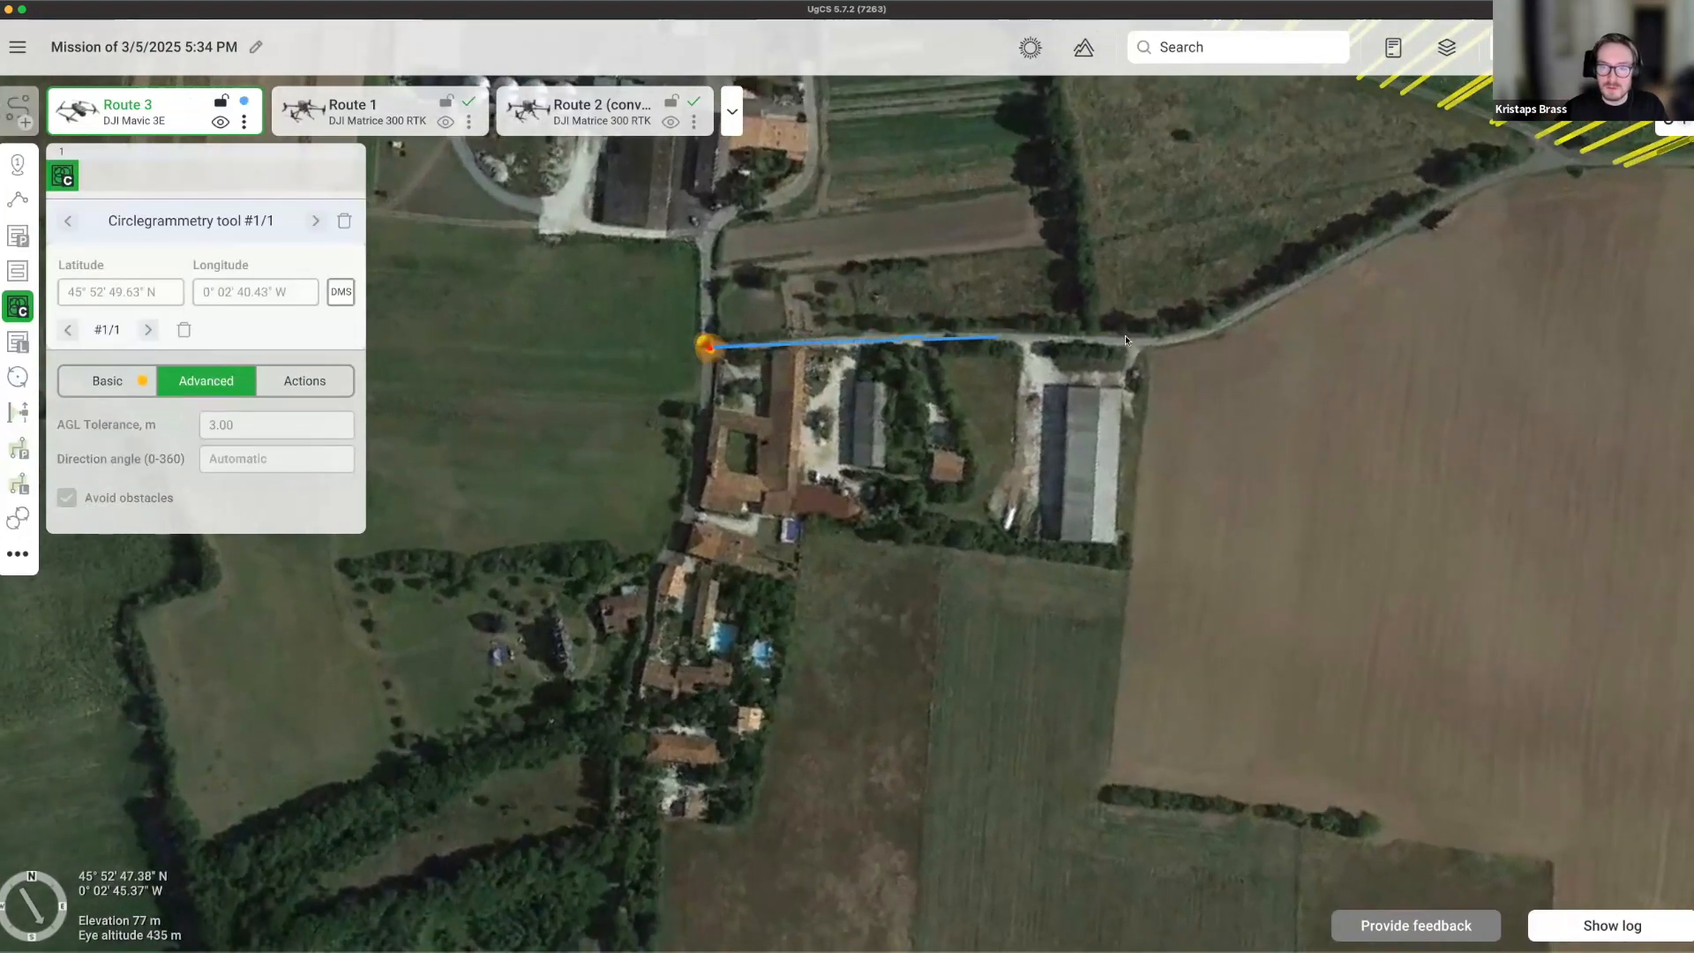
{"action": "left_click", "coordinate": [1151, 339]}
{"action": "left_click", "coordinate": [1153, 586]}
{"action": "left_click", "coordinate": [639, 608]}
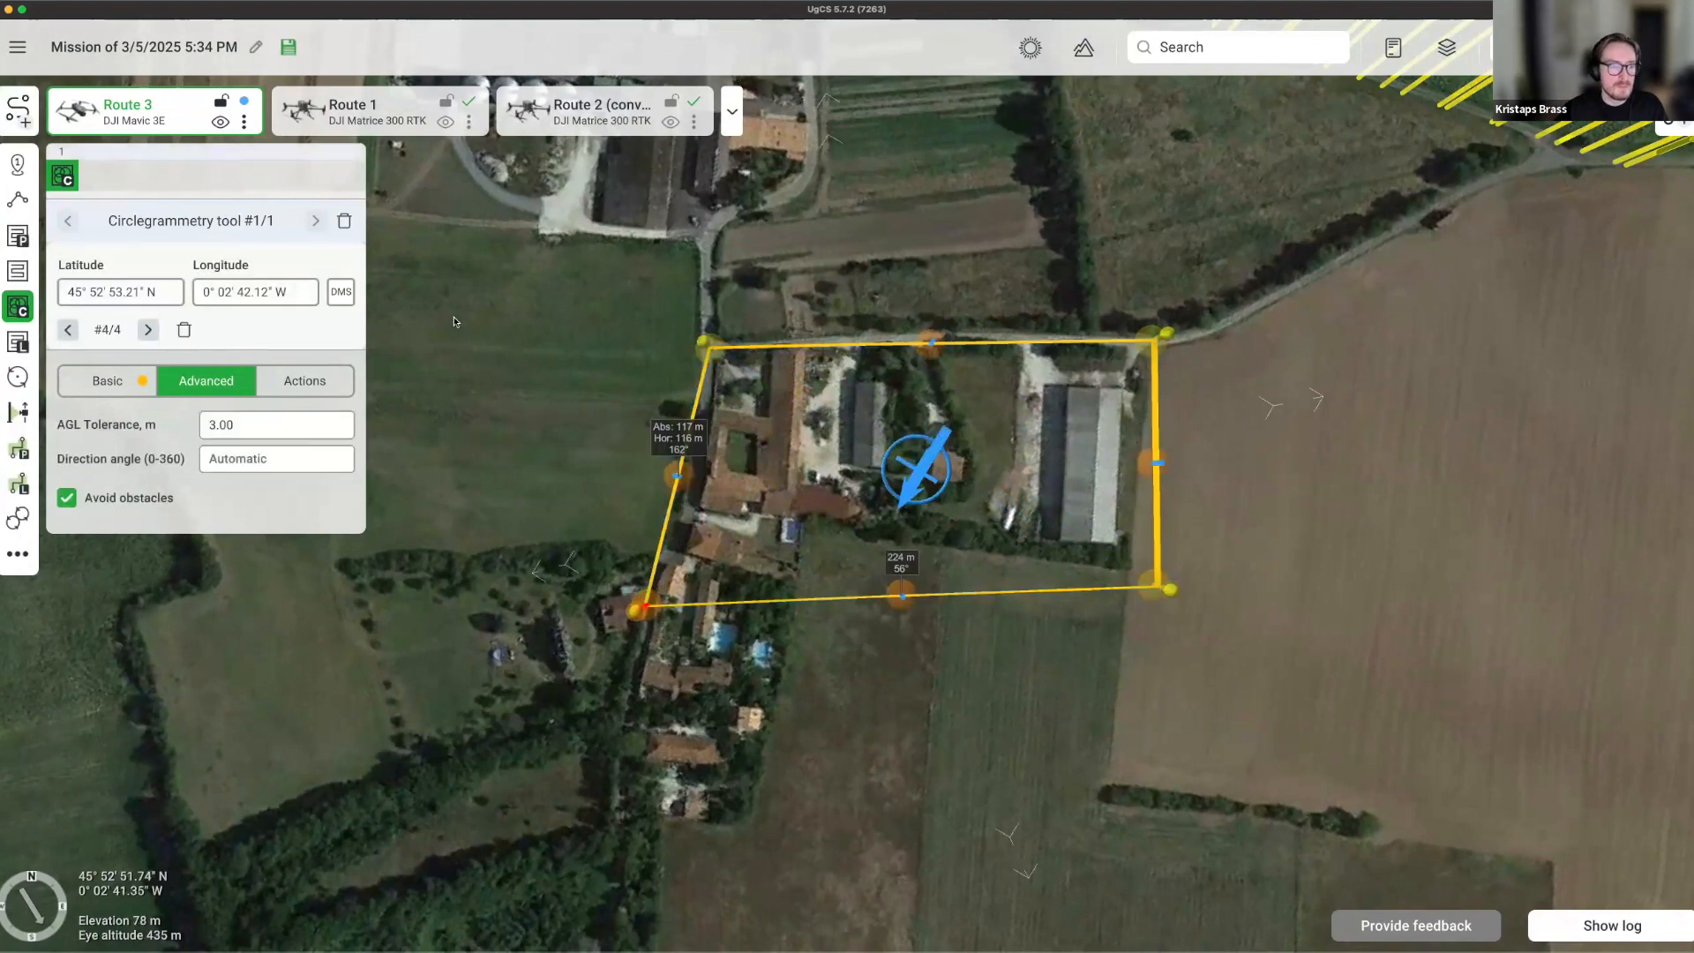
Choose the Wide camera for the circlegrammetry survey and inspect the circles in 3D.
{"action": "left_click", "coordinate": [123, 380]}
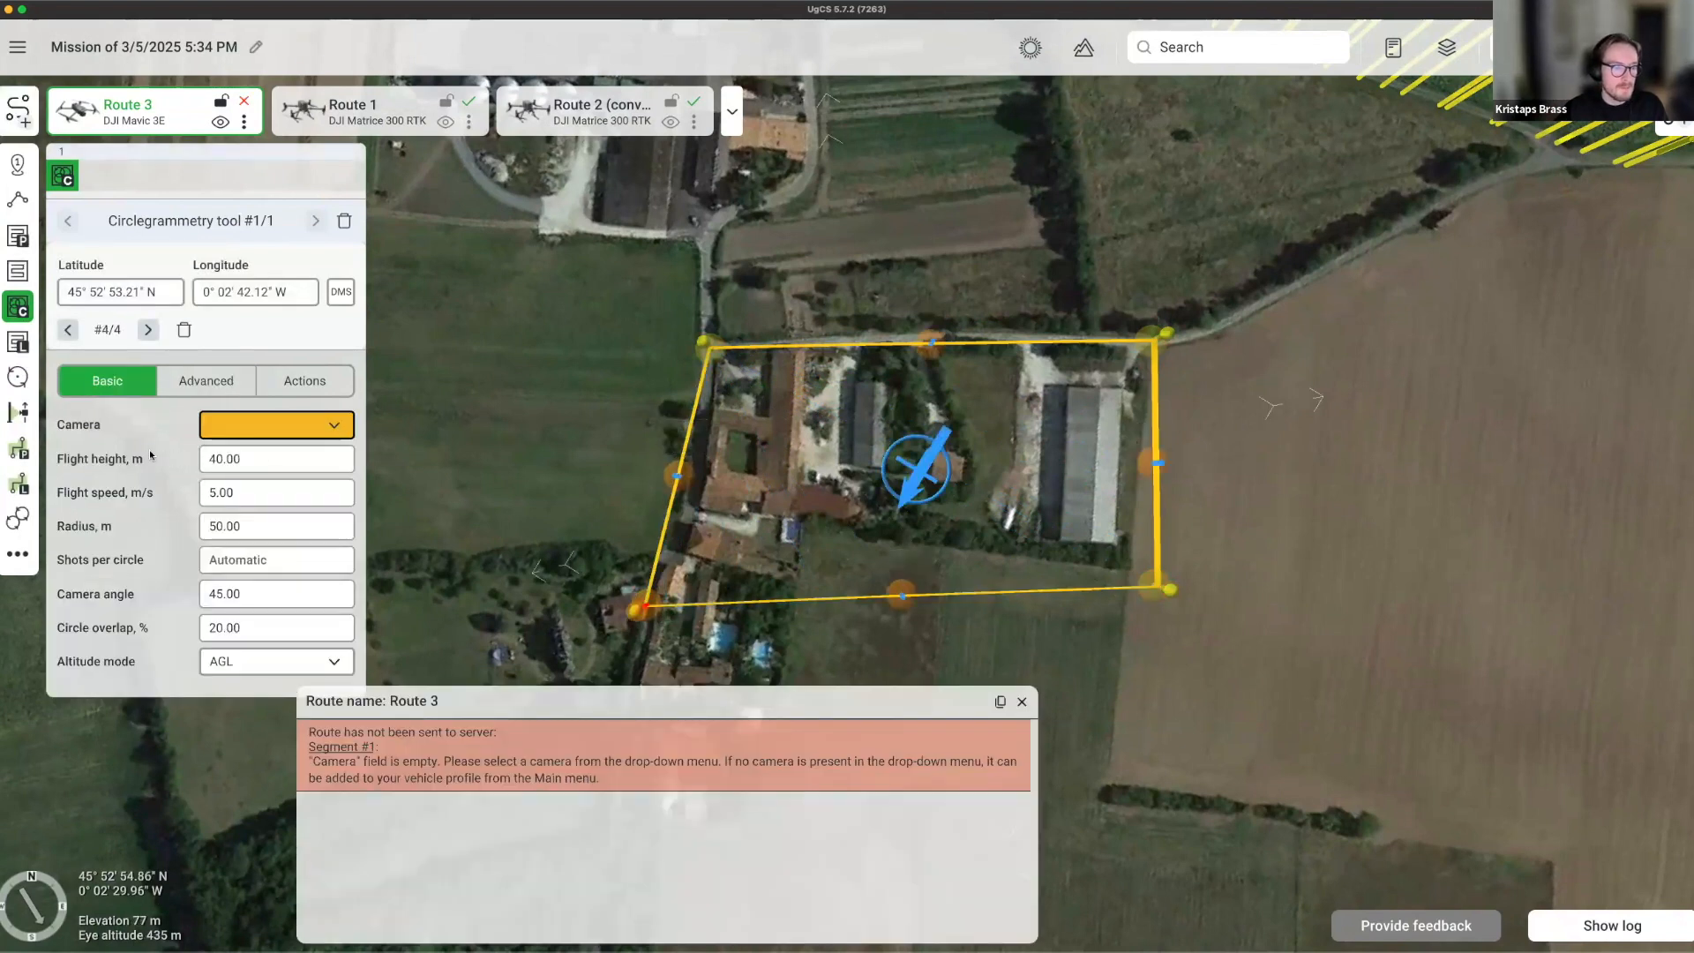
{"action": "left_click", "coordinate": [263, 421]}
{"action": "left_click", "coordinate": [263, 421]}
{"action": "left_click", "coordinate": [262, 416]}
{"action": "left_click", "coordinate": [239, 457]}
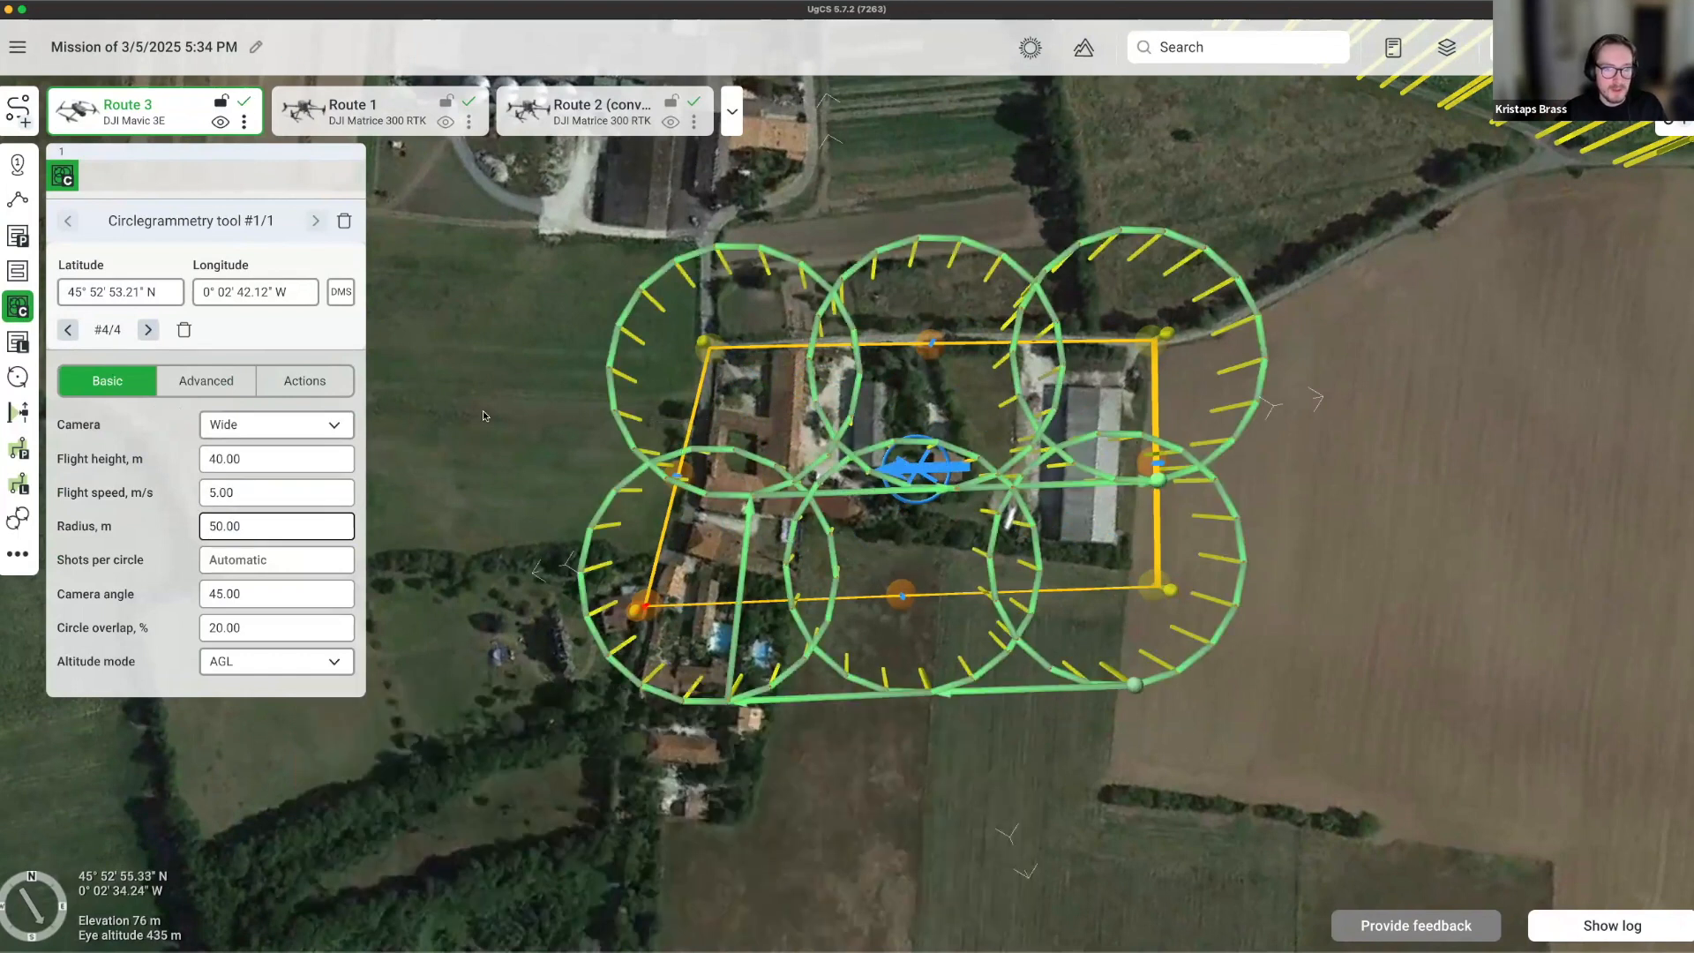
{"action": "mouse_move", "coordinate": [497, 406]}
{"action": "right_mouse_down"}
{"action": "mouse_move", "coordinate": [565, 503]}
{"action": "mouse_move", "coordinate": [757, 658]}
{"action": "mouse_move", "coordinate": [779, 630]}
{"action": "right_mouse_up"}
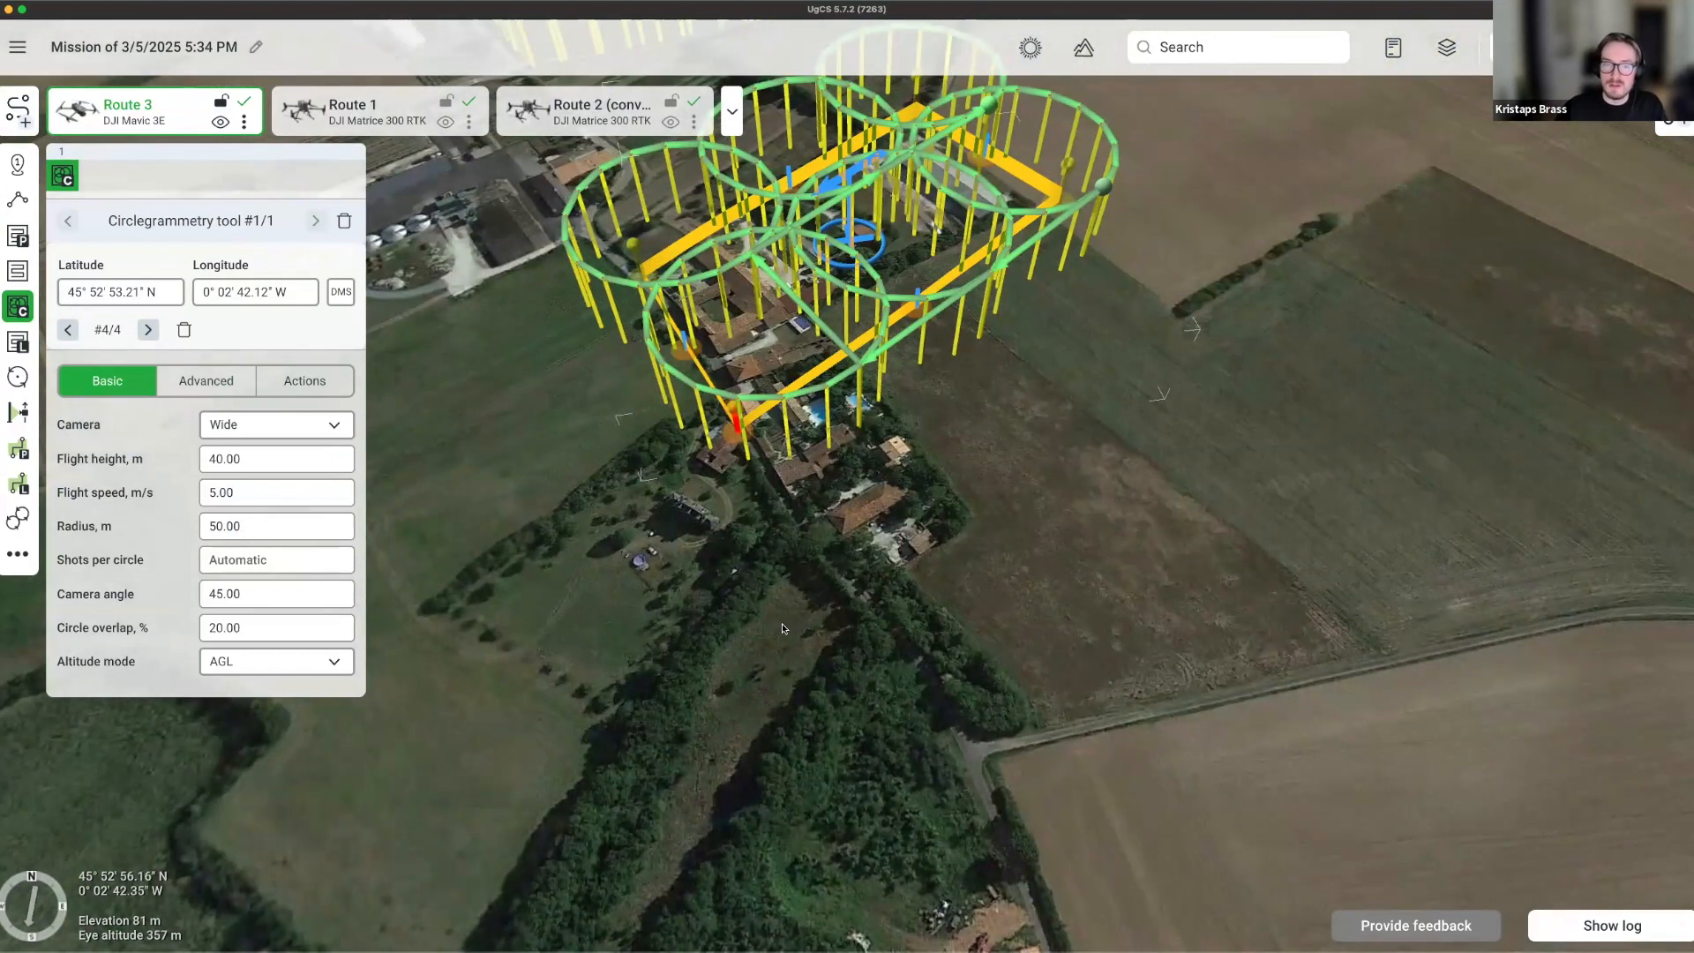
{"action": "right_click_drag", "start_coordinate": [782, 623], "coordinate": [1088, 725]}
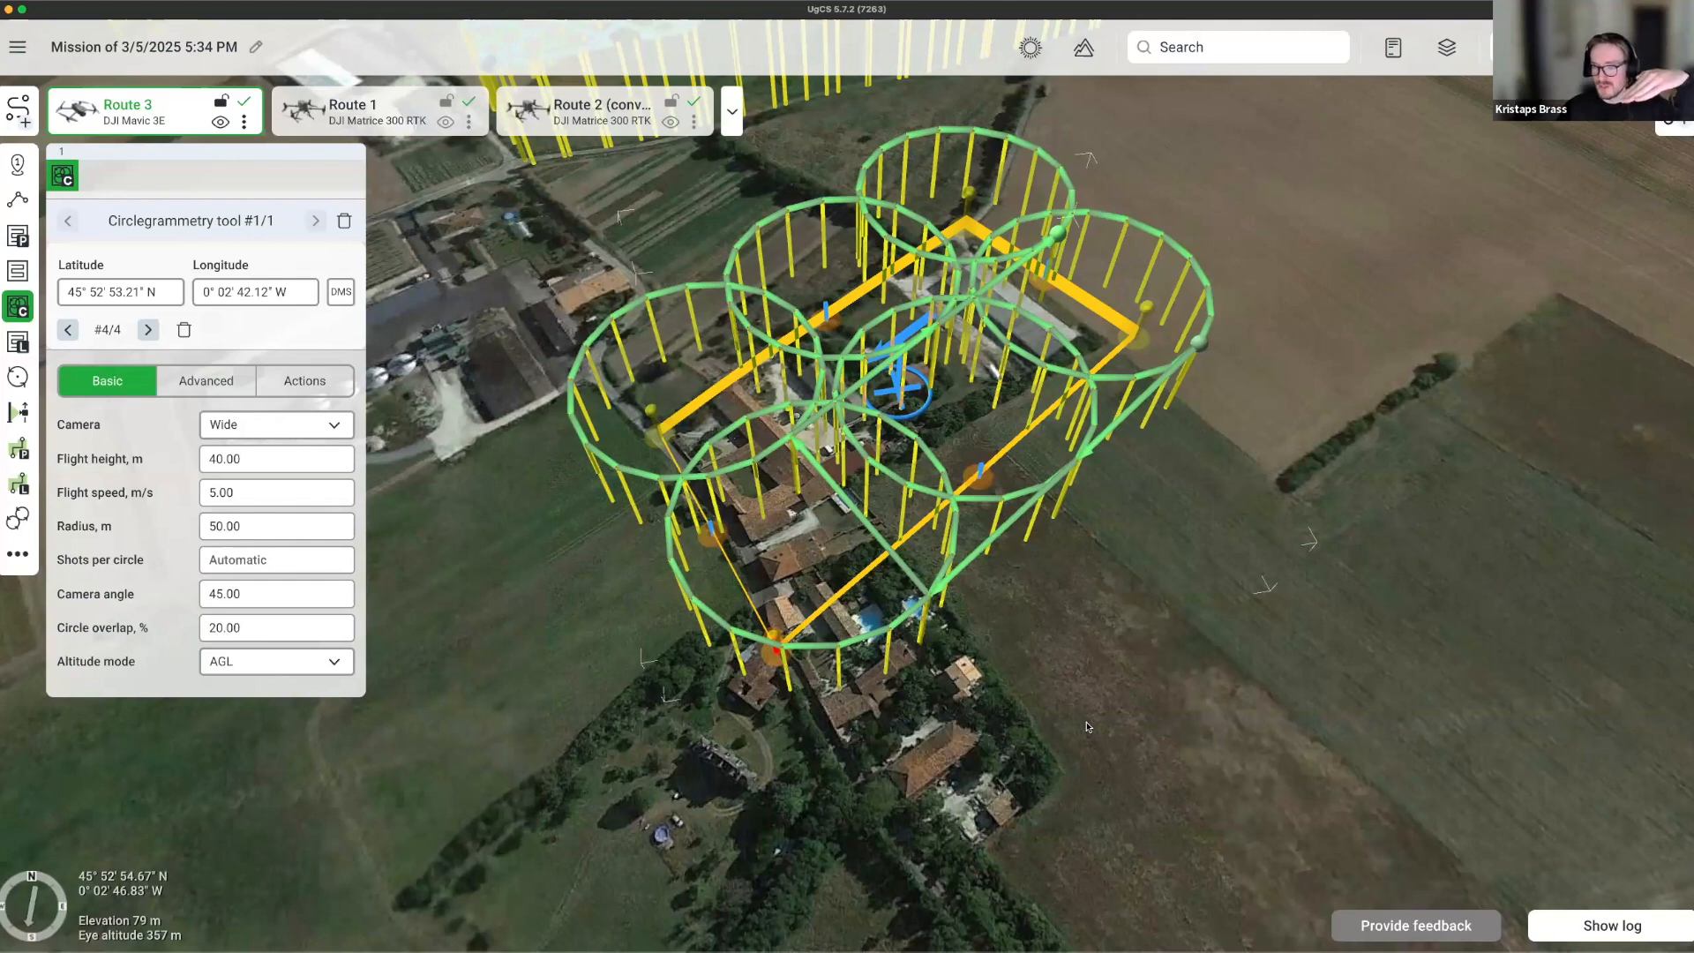
Set the circlegrammetry camera angle to 60 and circle overlap to 50%.
{"action": "left_click", "coordinate": [241, 602]}
{"action": "double_click", "coordinate": [242, 602]}
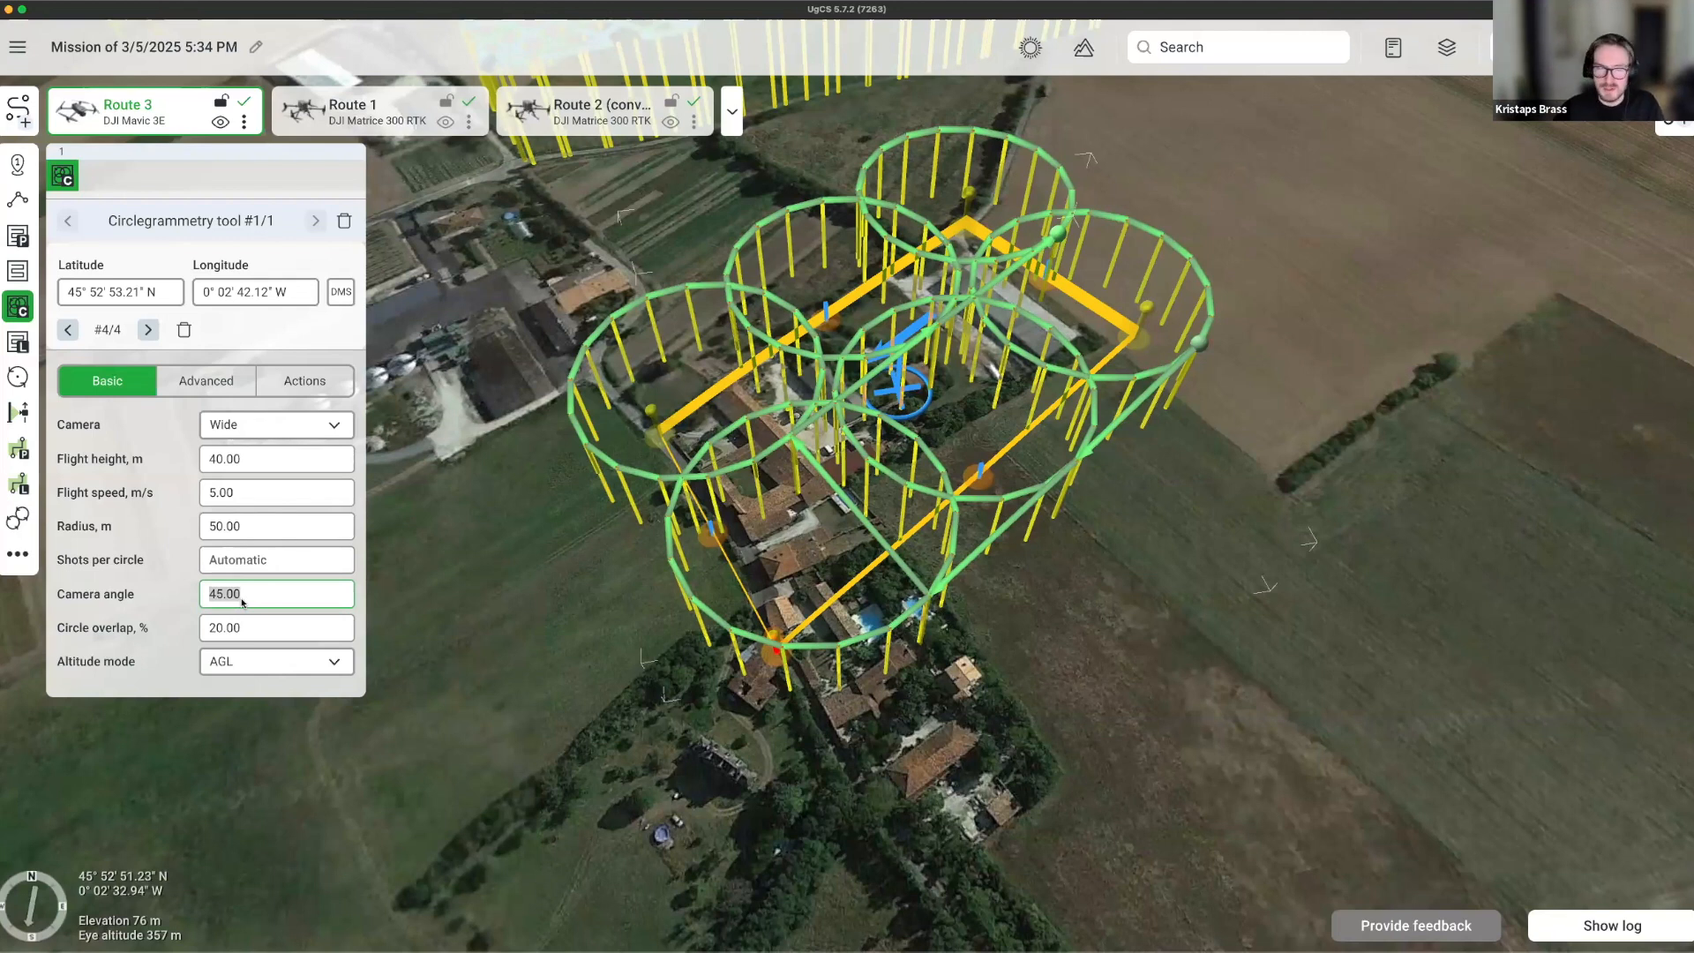
{"action": "type", "text": "60"}
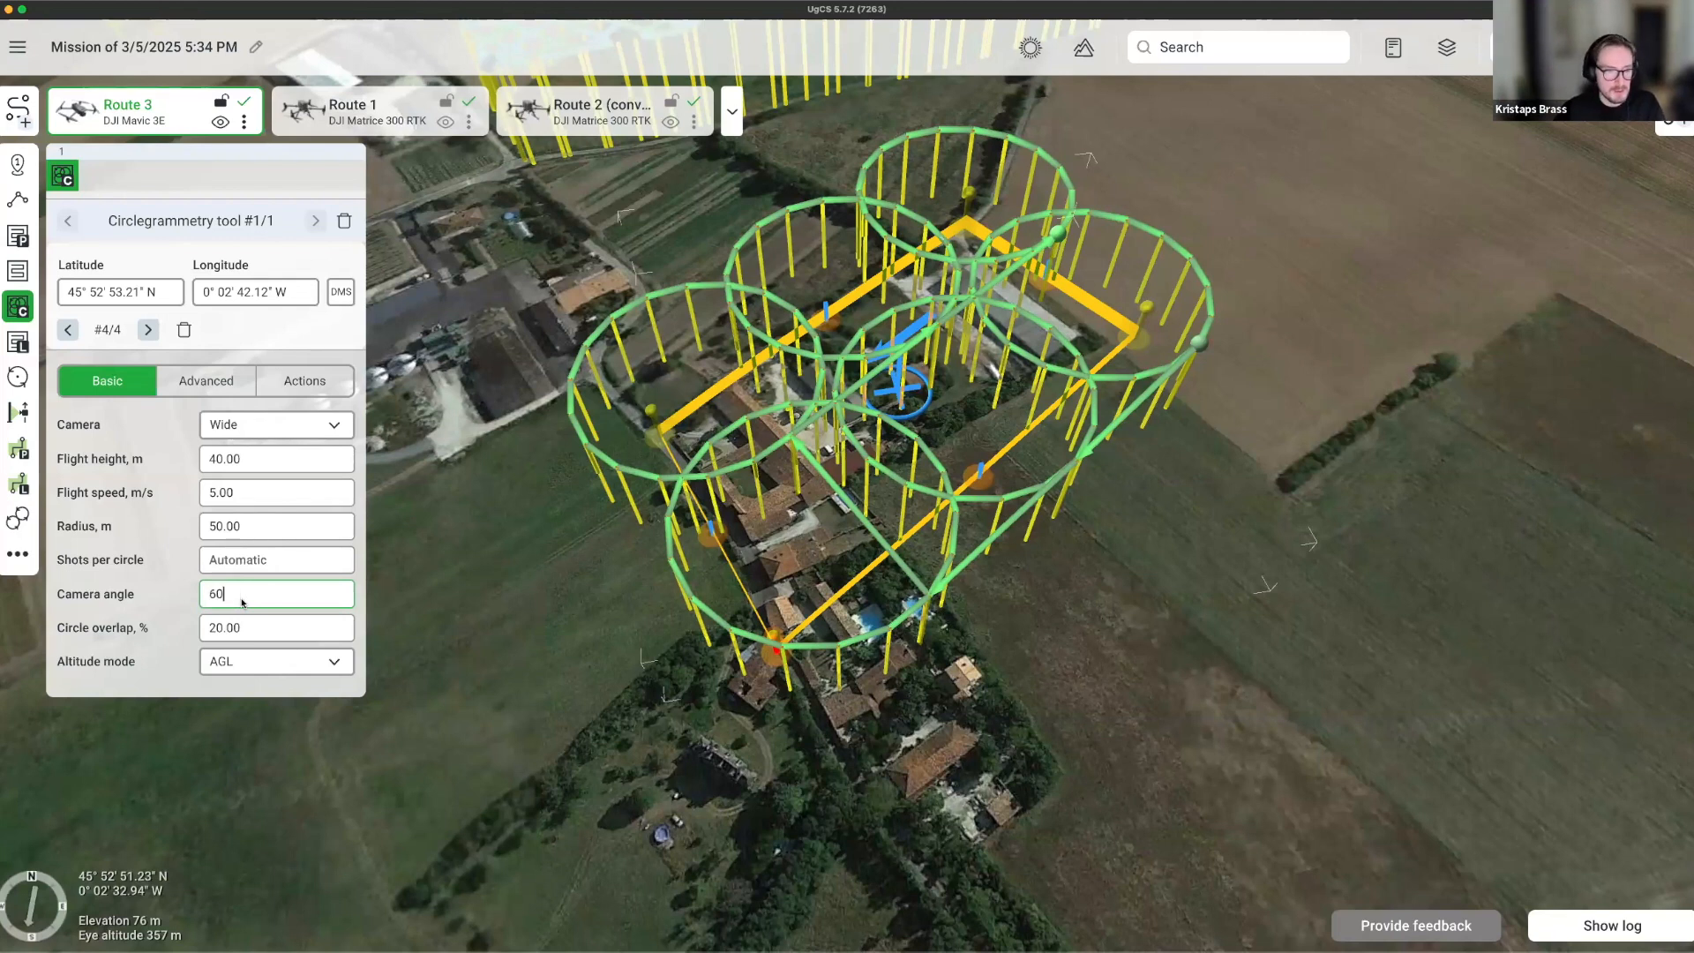
{"action": "key", "text": "Return"}
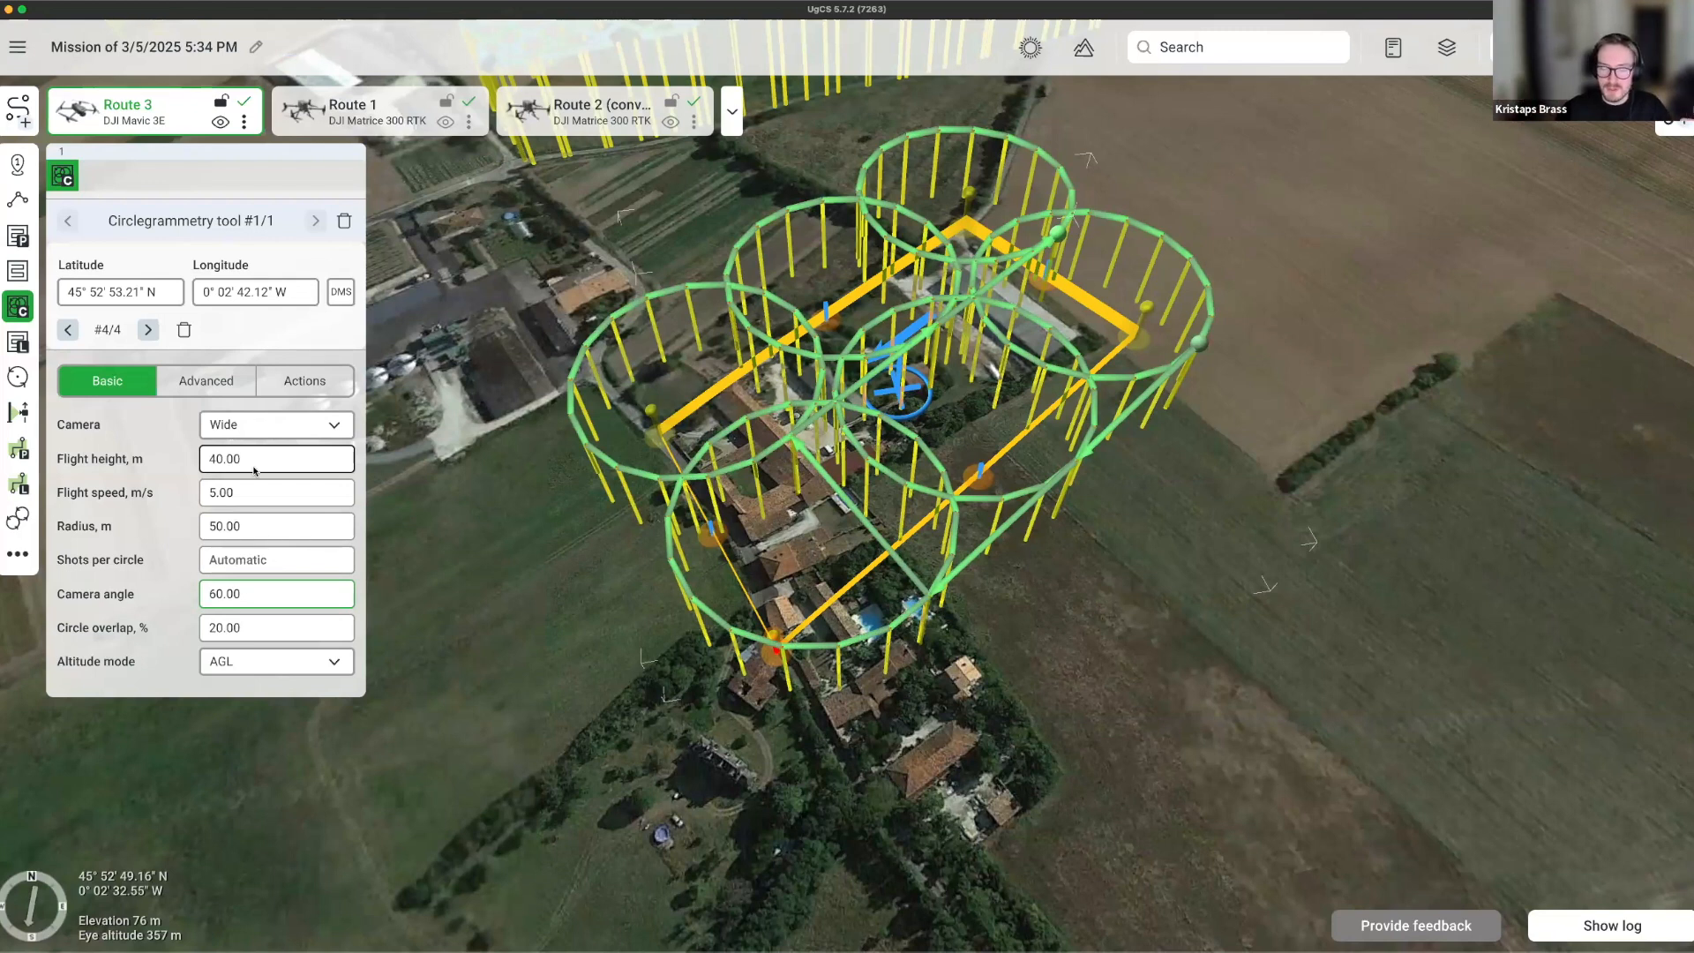
{"action": "double_click", "coordinate": [222, 627]}
{"action": "type", "text": "50"}
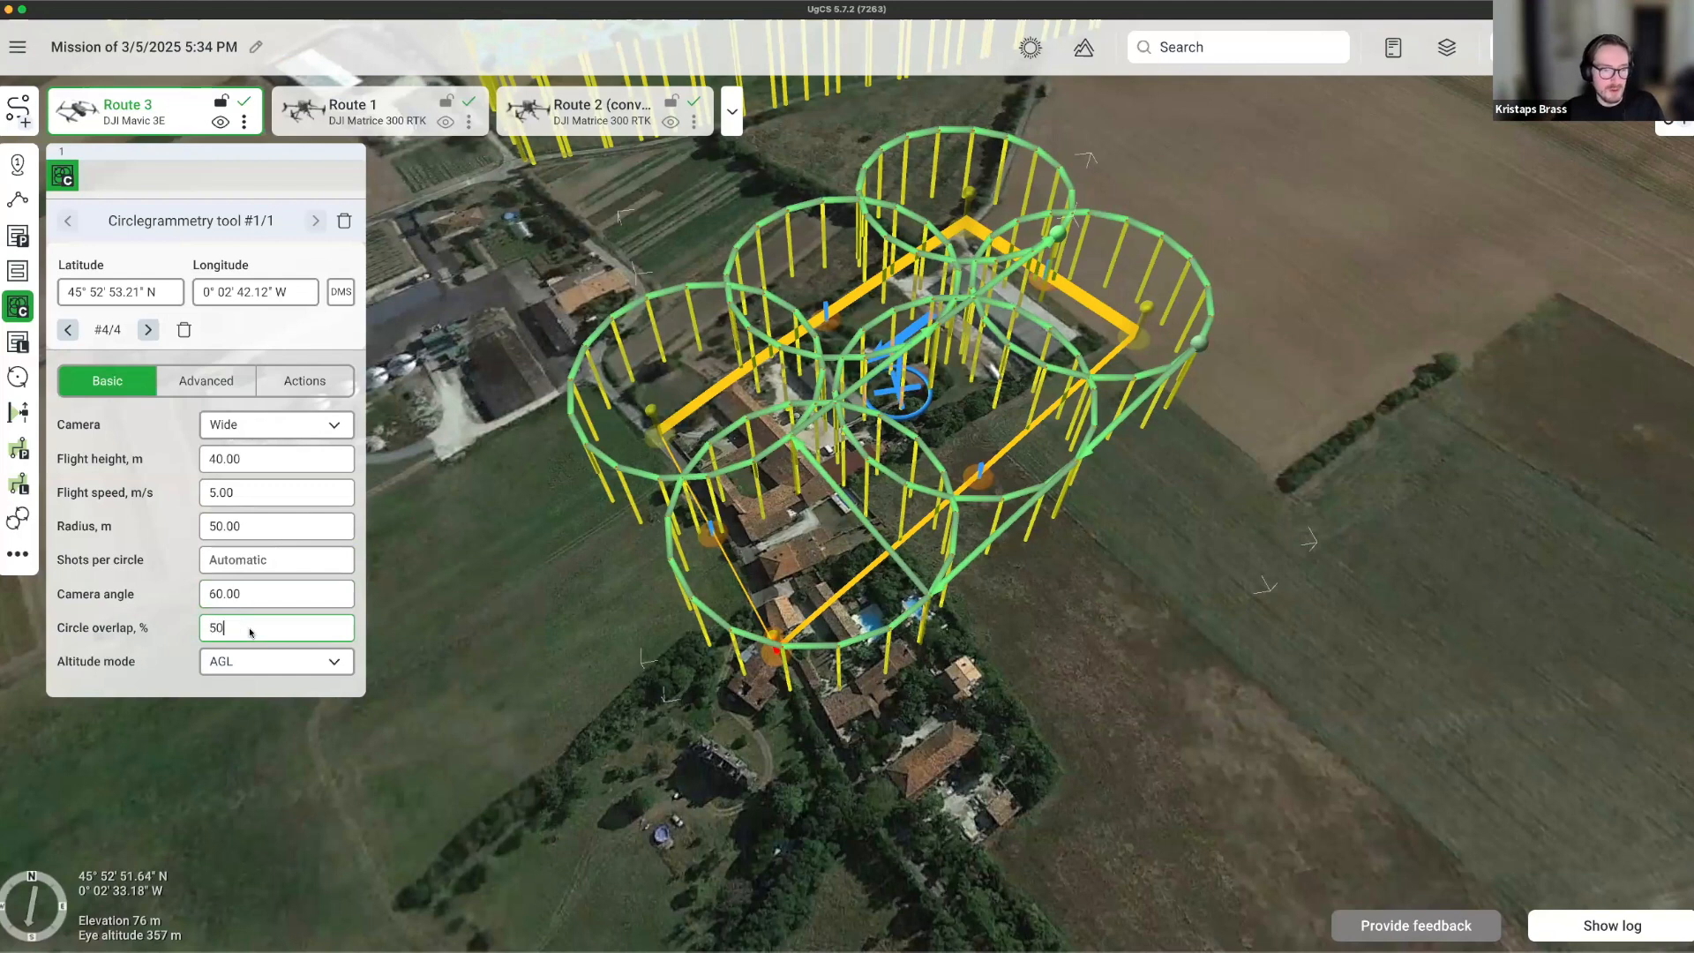
{"action": "key", "text": "Return"}
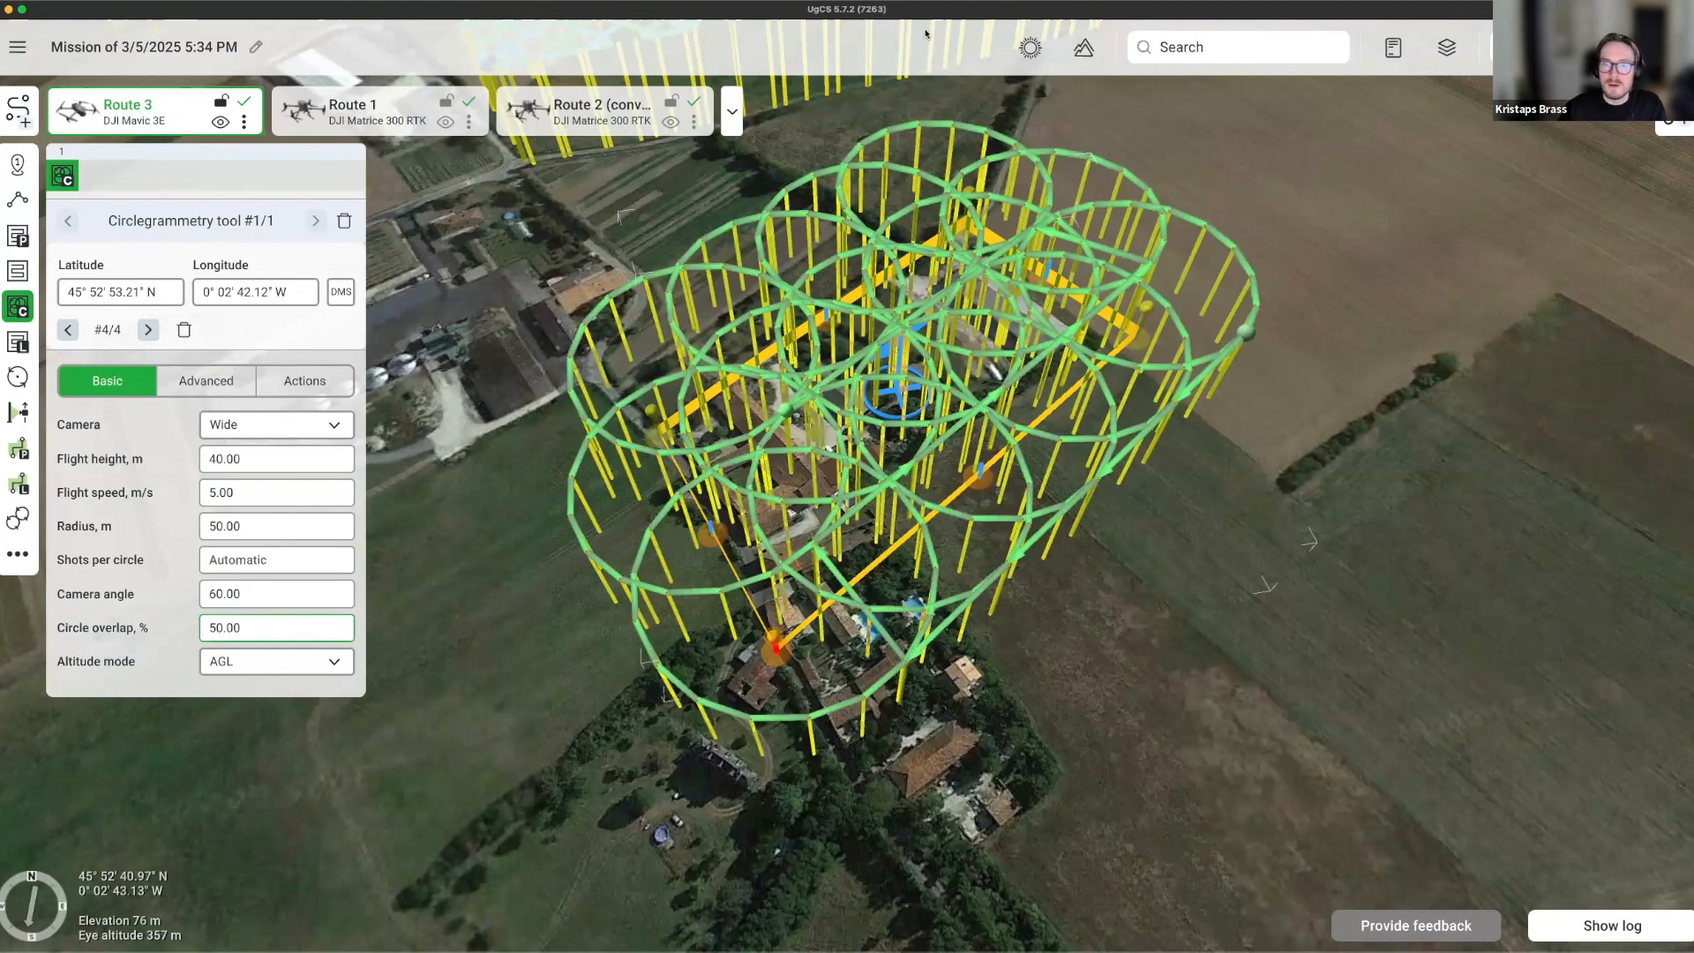
Review the route report showing 14 circles and 252 shots, then close it.
{"action": "left_click", "coordinate": [247, 101]}
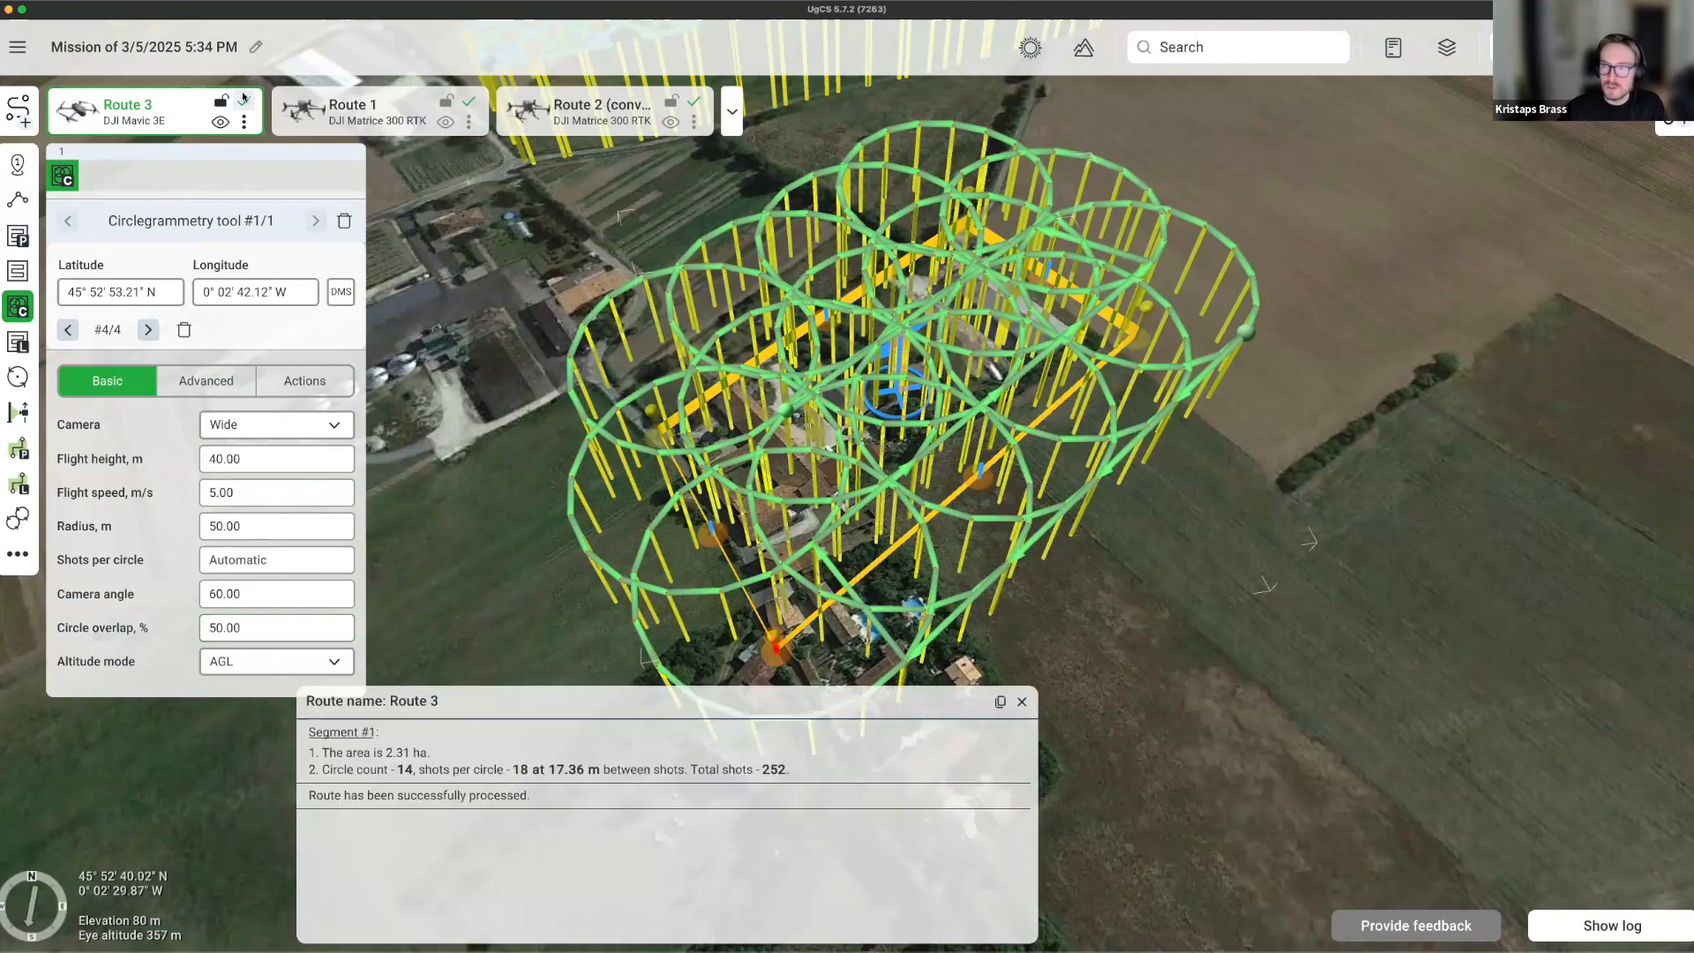
{"action": "left_click_drag", "start_coordinate": [571, 674], "coordinate": [796, 614]}
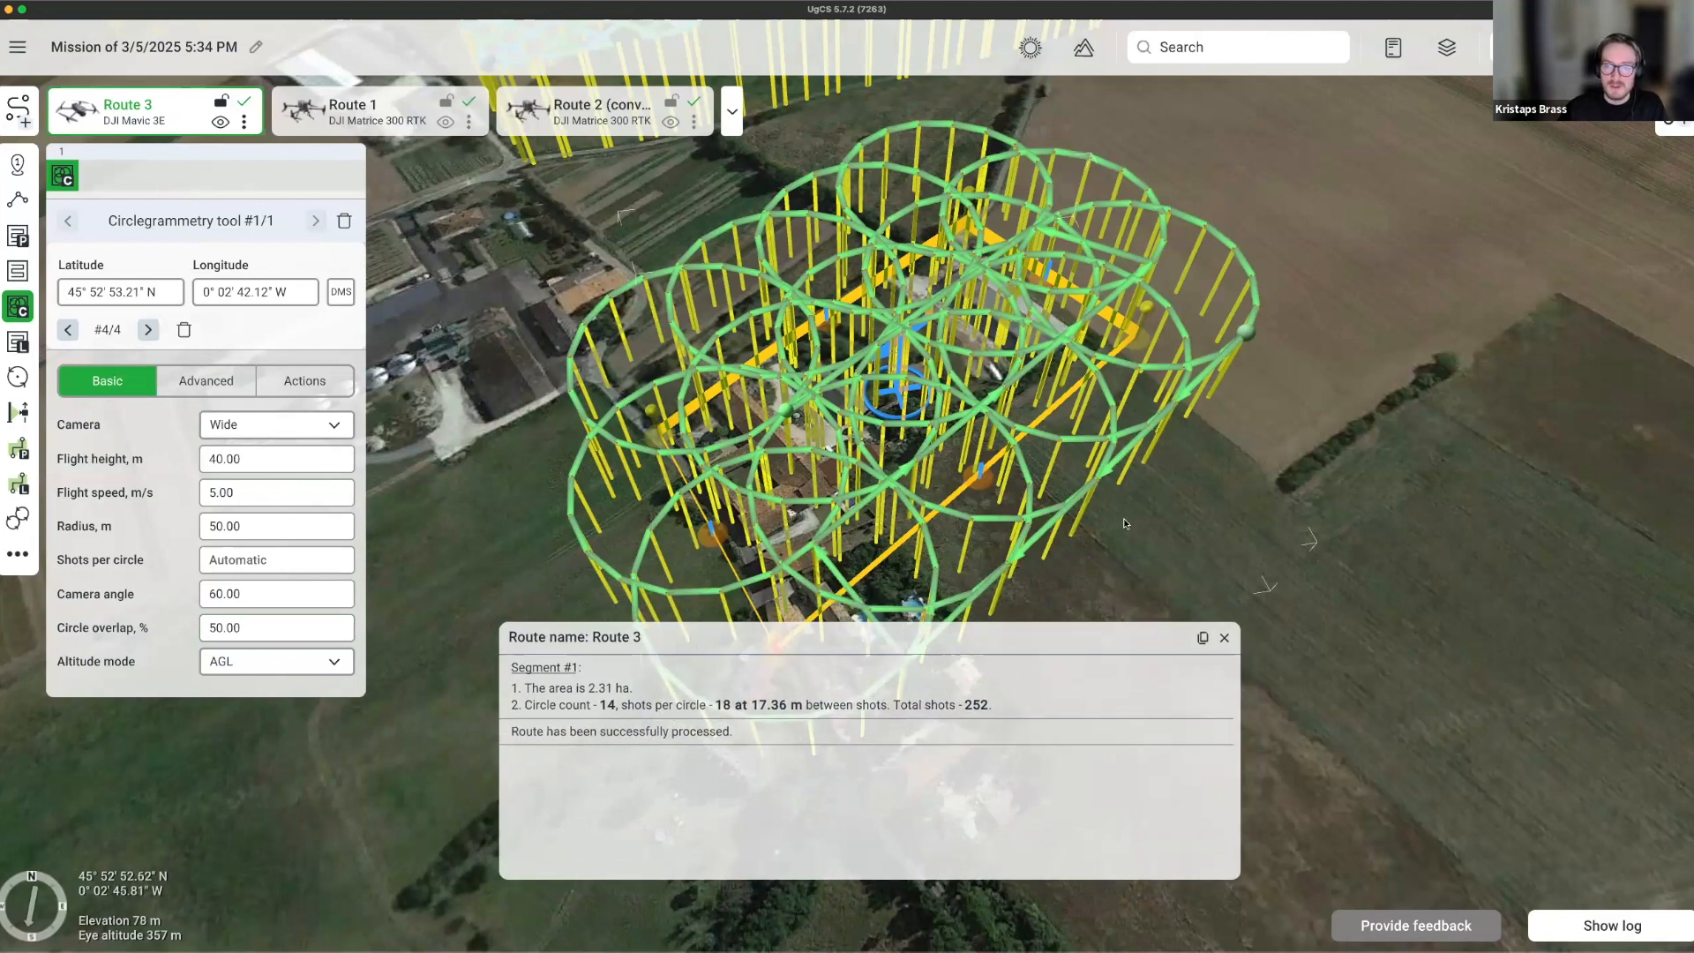
{"action": "left_click_drag", "start_coordinate": [1124, 527], "coordinate": [1003, 388]}
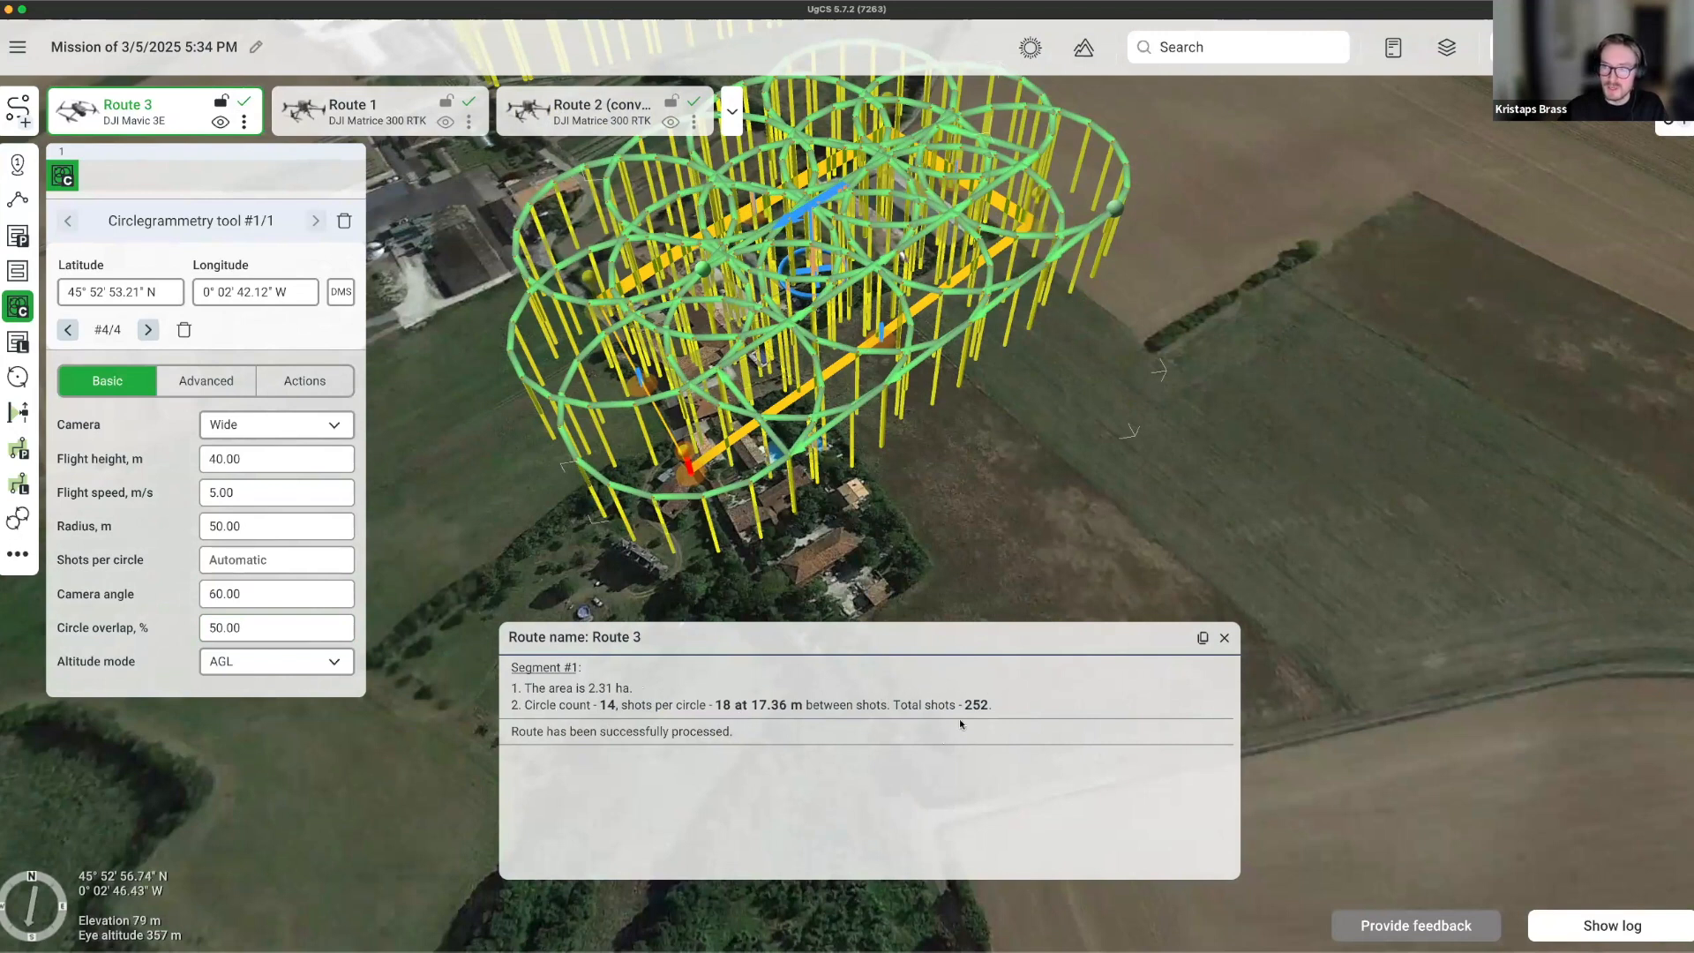
{"action": "left_click", "coordinate": [1224, 636]}
{"action": "left_click_drag", "start_coordinate": [725, 453], "coordinate": [781, 604]}
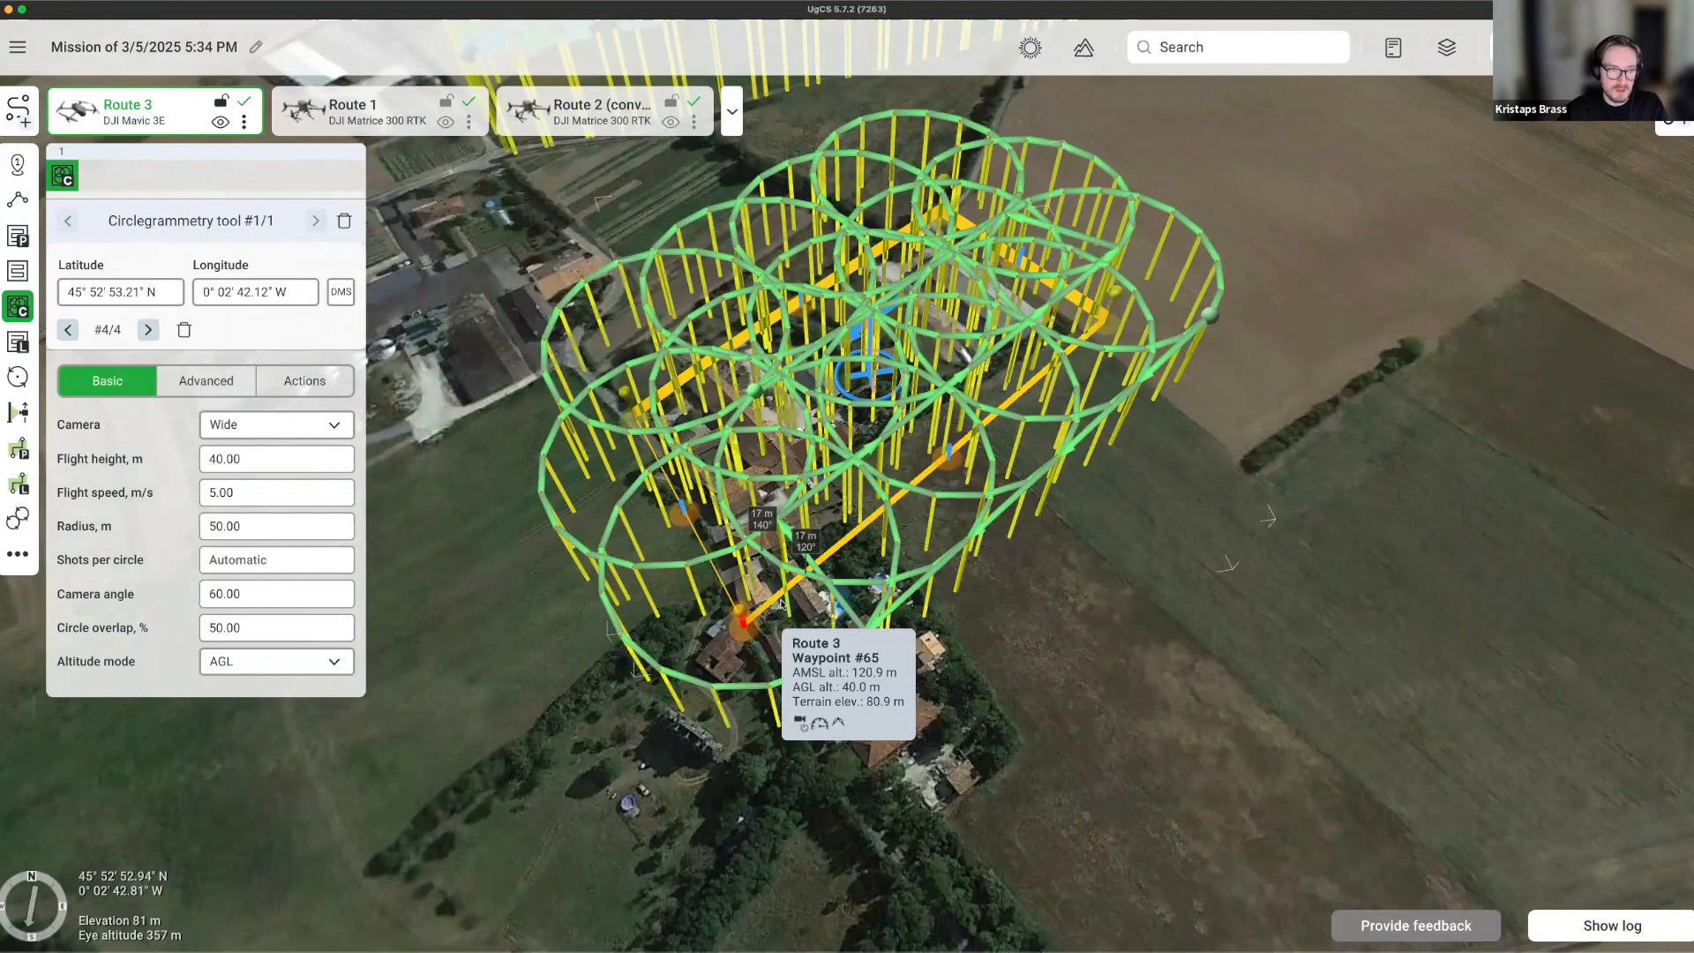
{"action": "left_click", "coordinate": [257, 500]}
{"action": "left_click", "coordinate": [259, 529]}
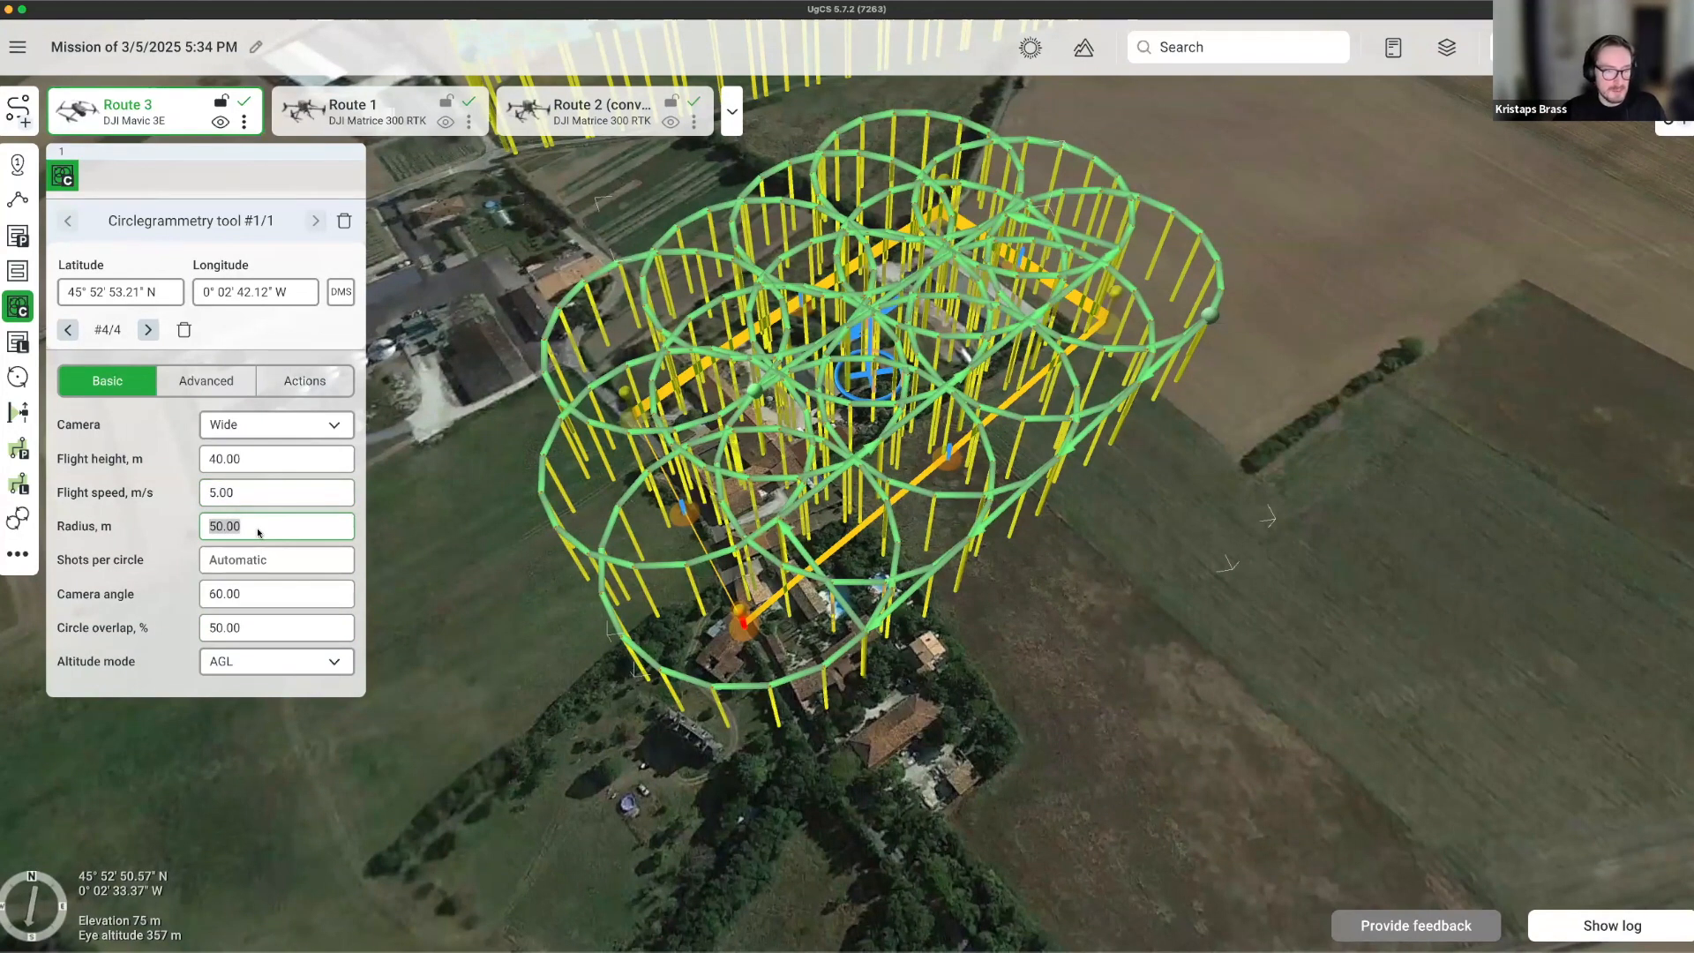
Change the circlegrammetry circle radius to 40 m.
{"action": "type", "text": "40"}
{"action": "left_click", "coordinate": [249, 597]}
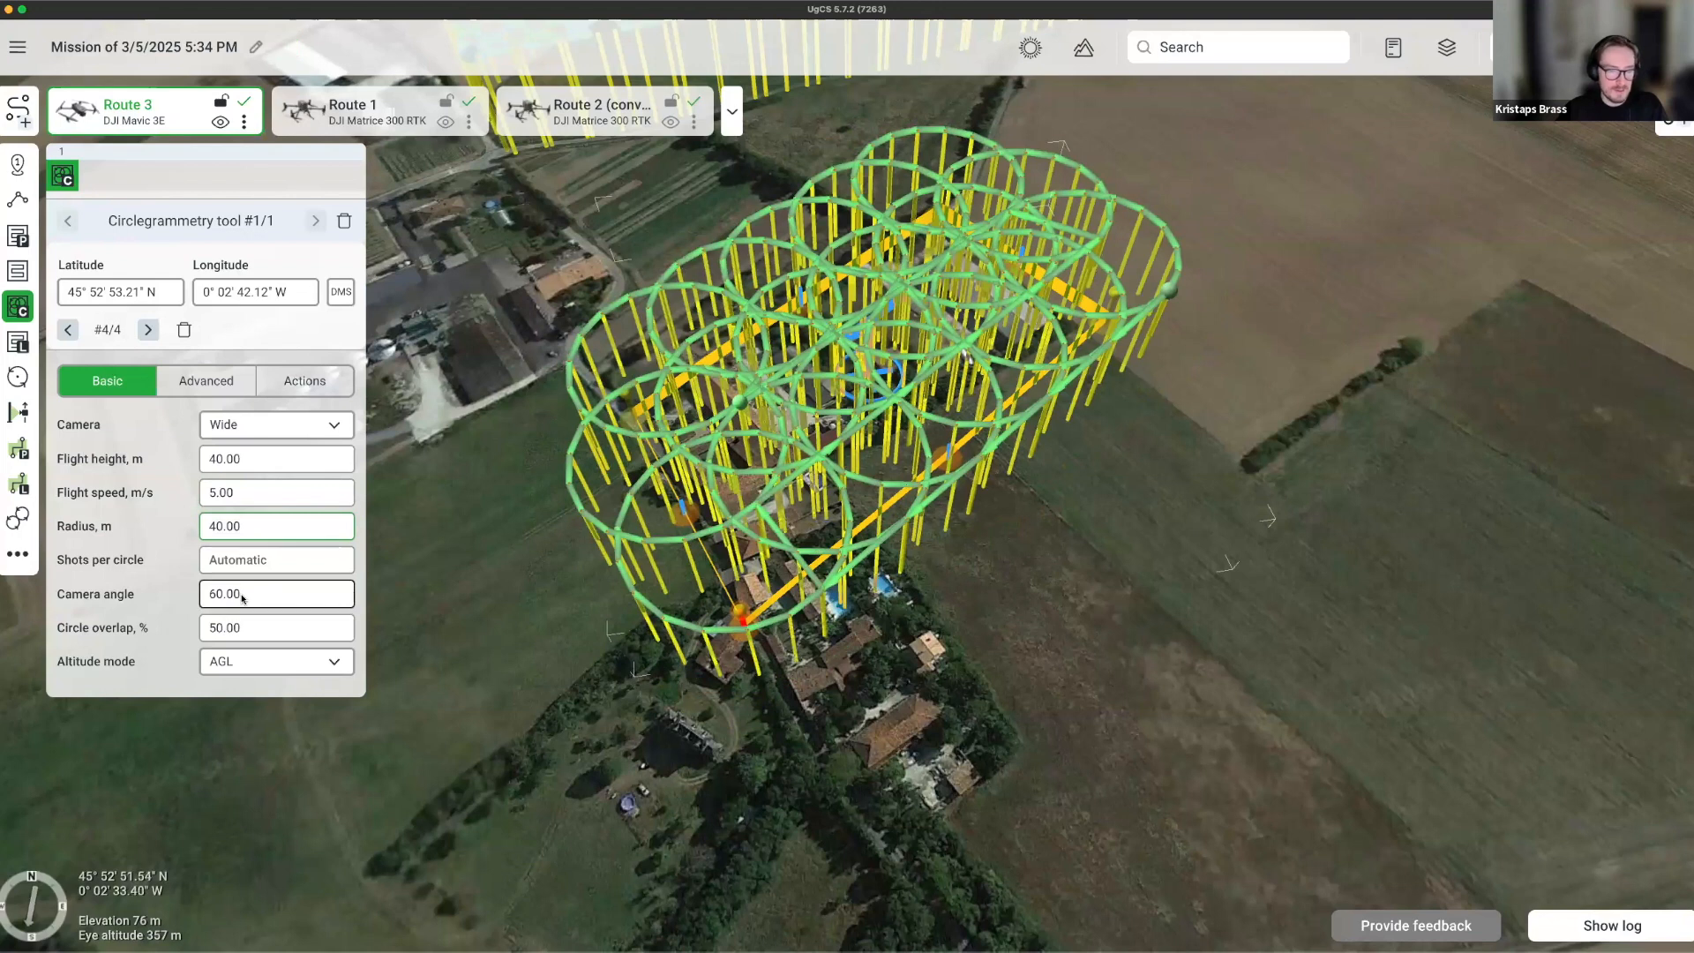
{"action": "left_click", "coordinate": [248, 635]}
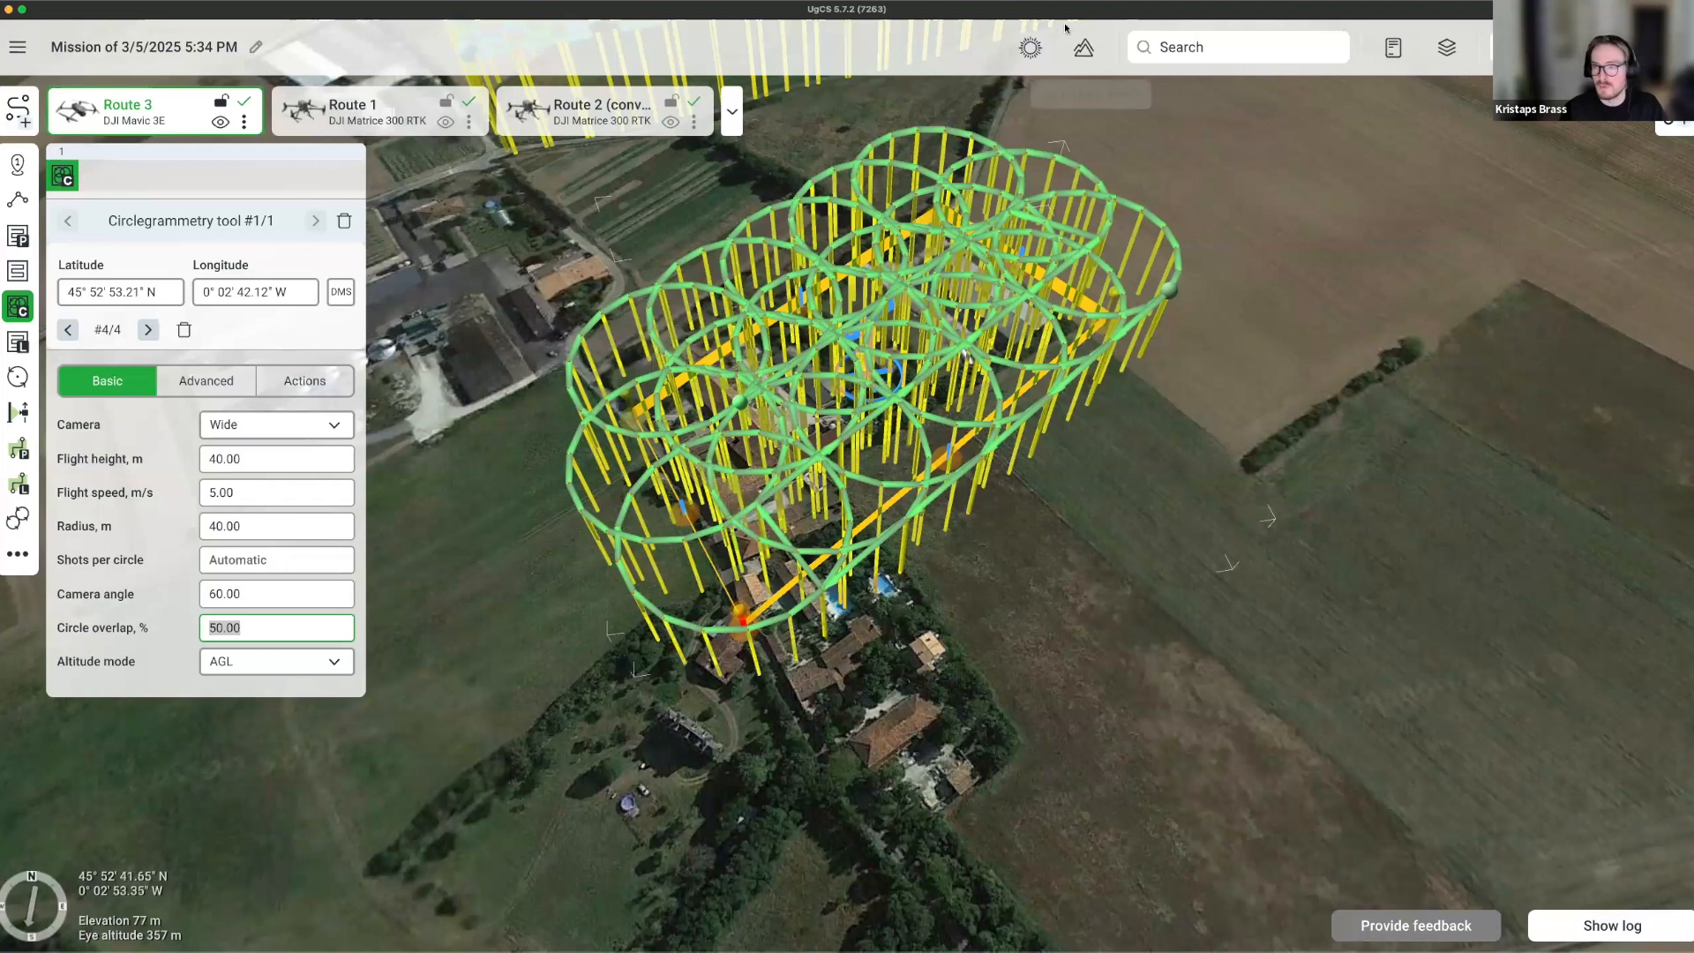
{"action": "mouse_move", "coordinate": [995, 388]}
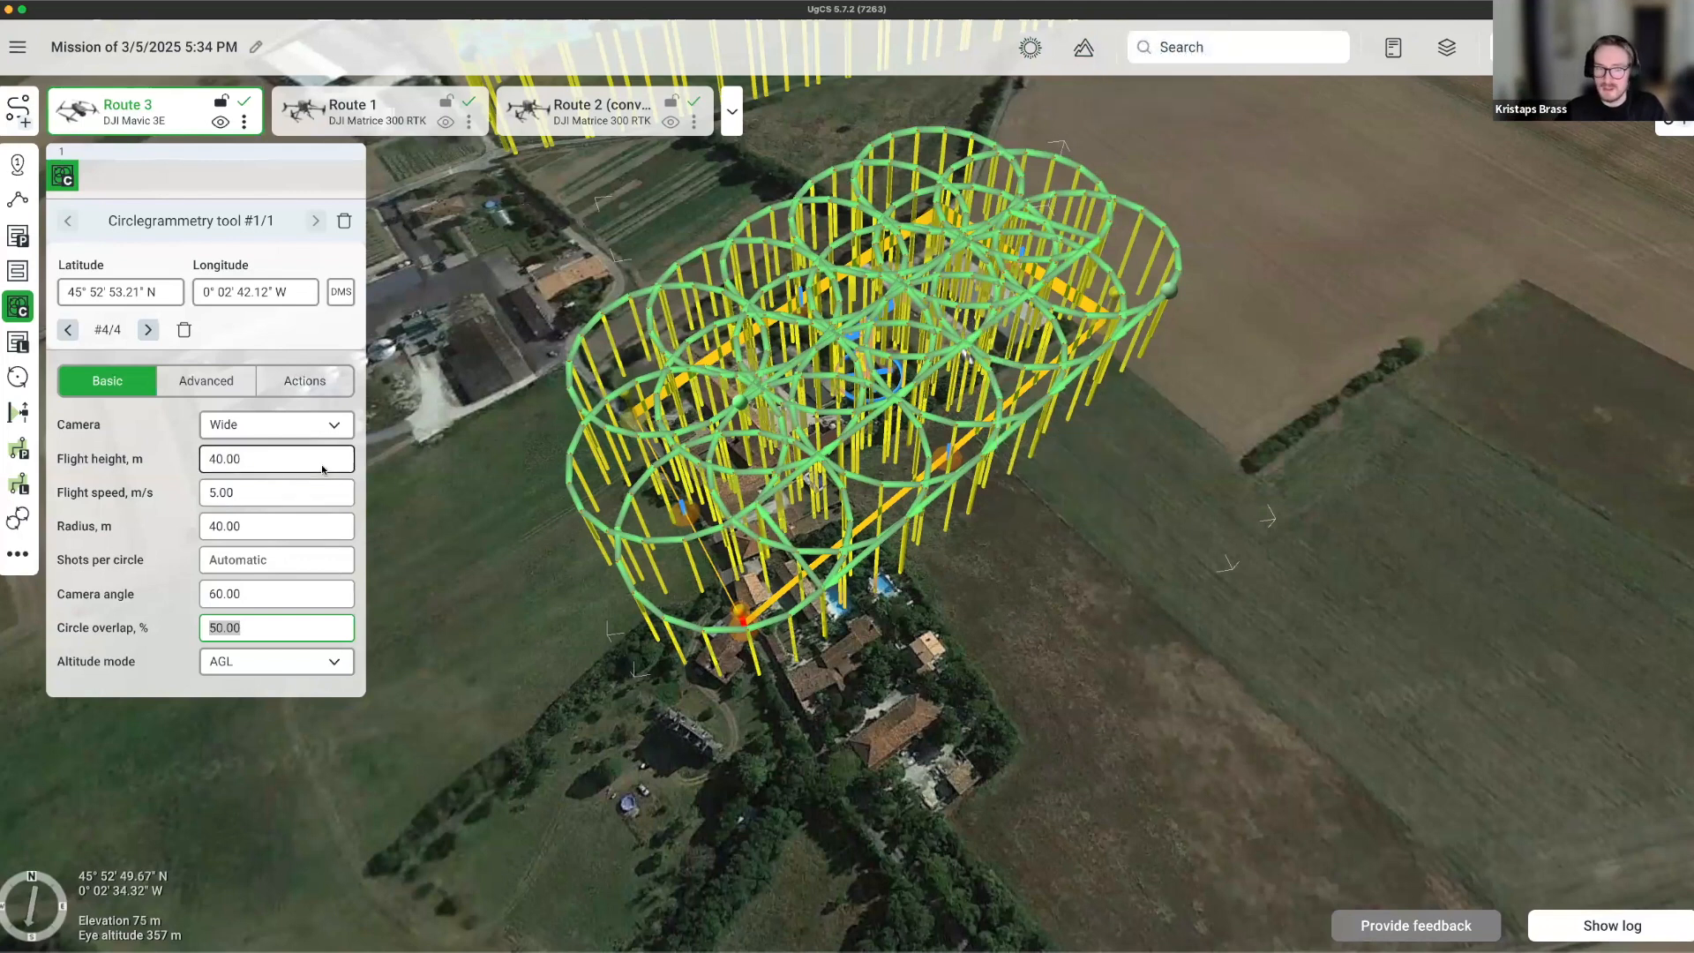
Set the circle overlap to 0% and inspect the regenerated 40 m circles.
{"action": "type", "text": "0"}
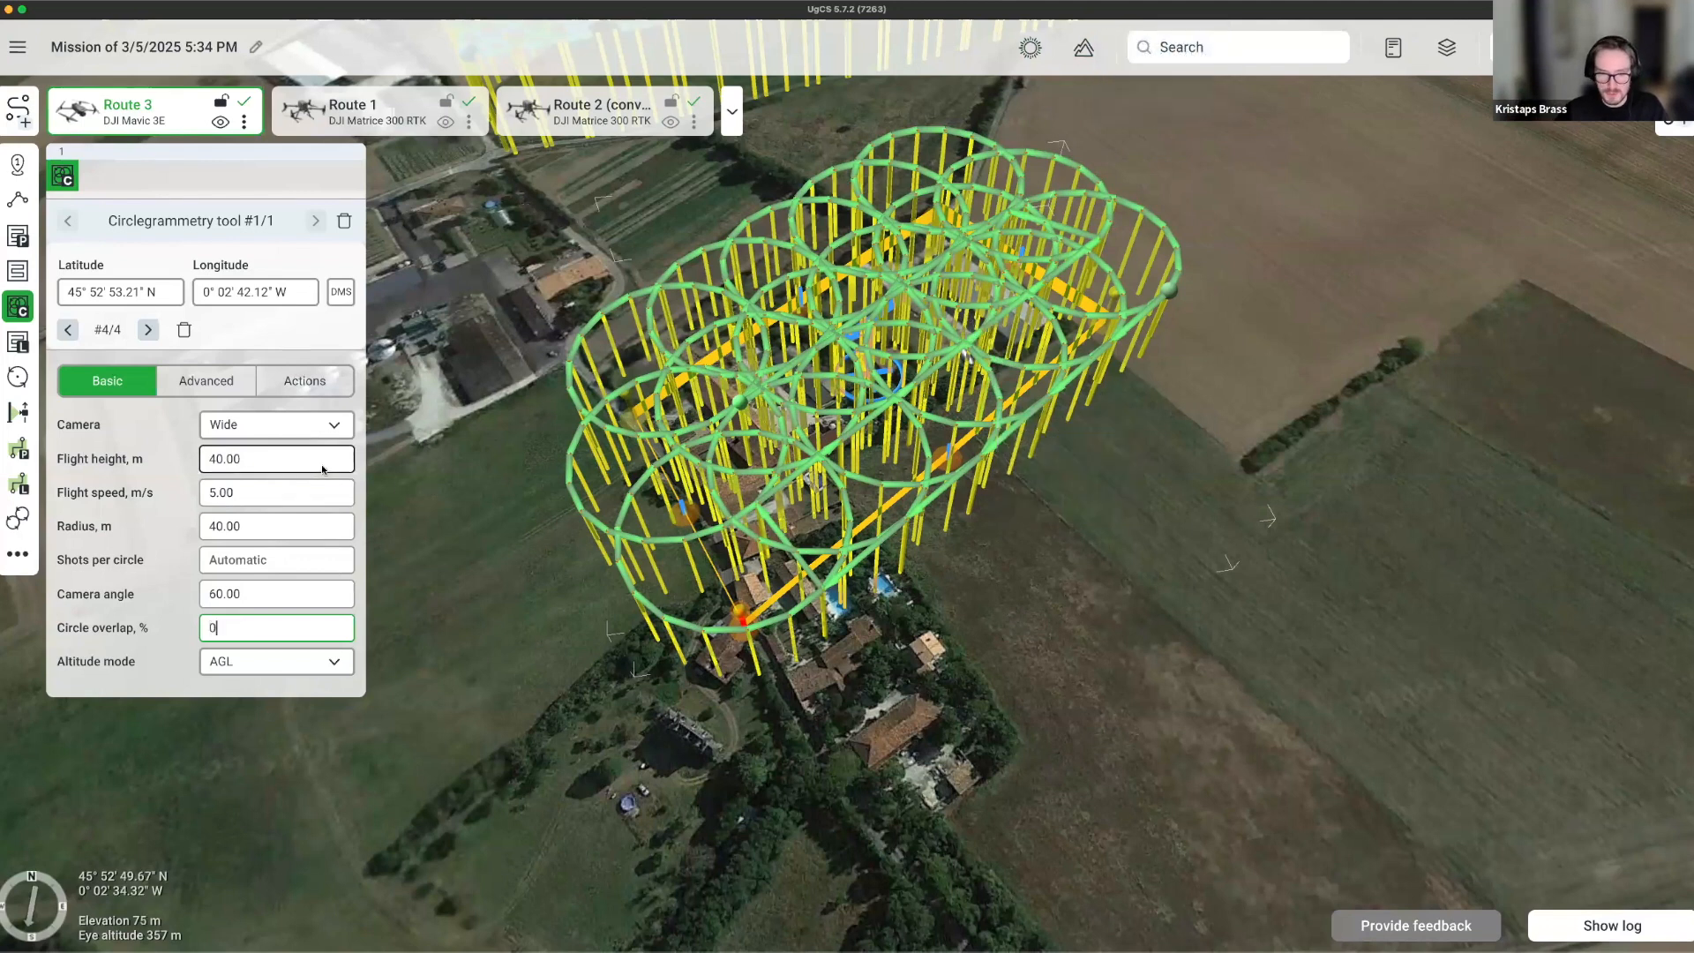
{"action": "key", "text": "Return"}
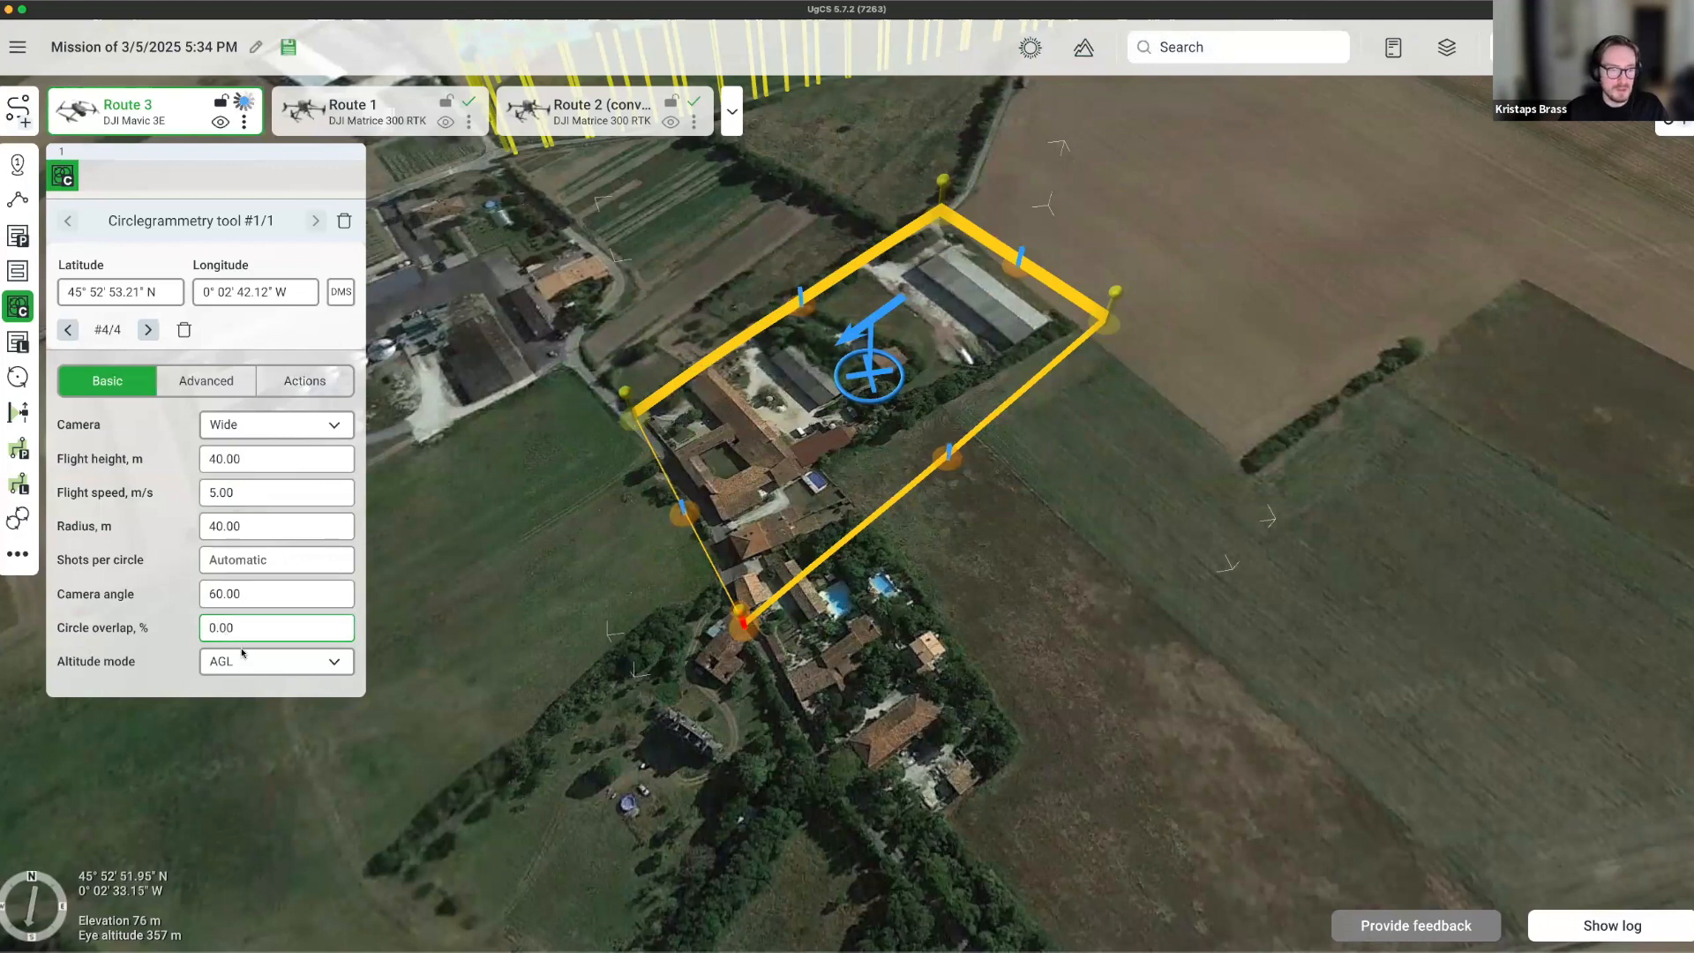
{"action": "right_click_drag", "start_coordinate": [532, 551], "coordinate": [787, 440]}
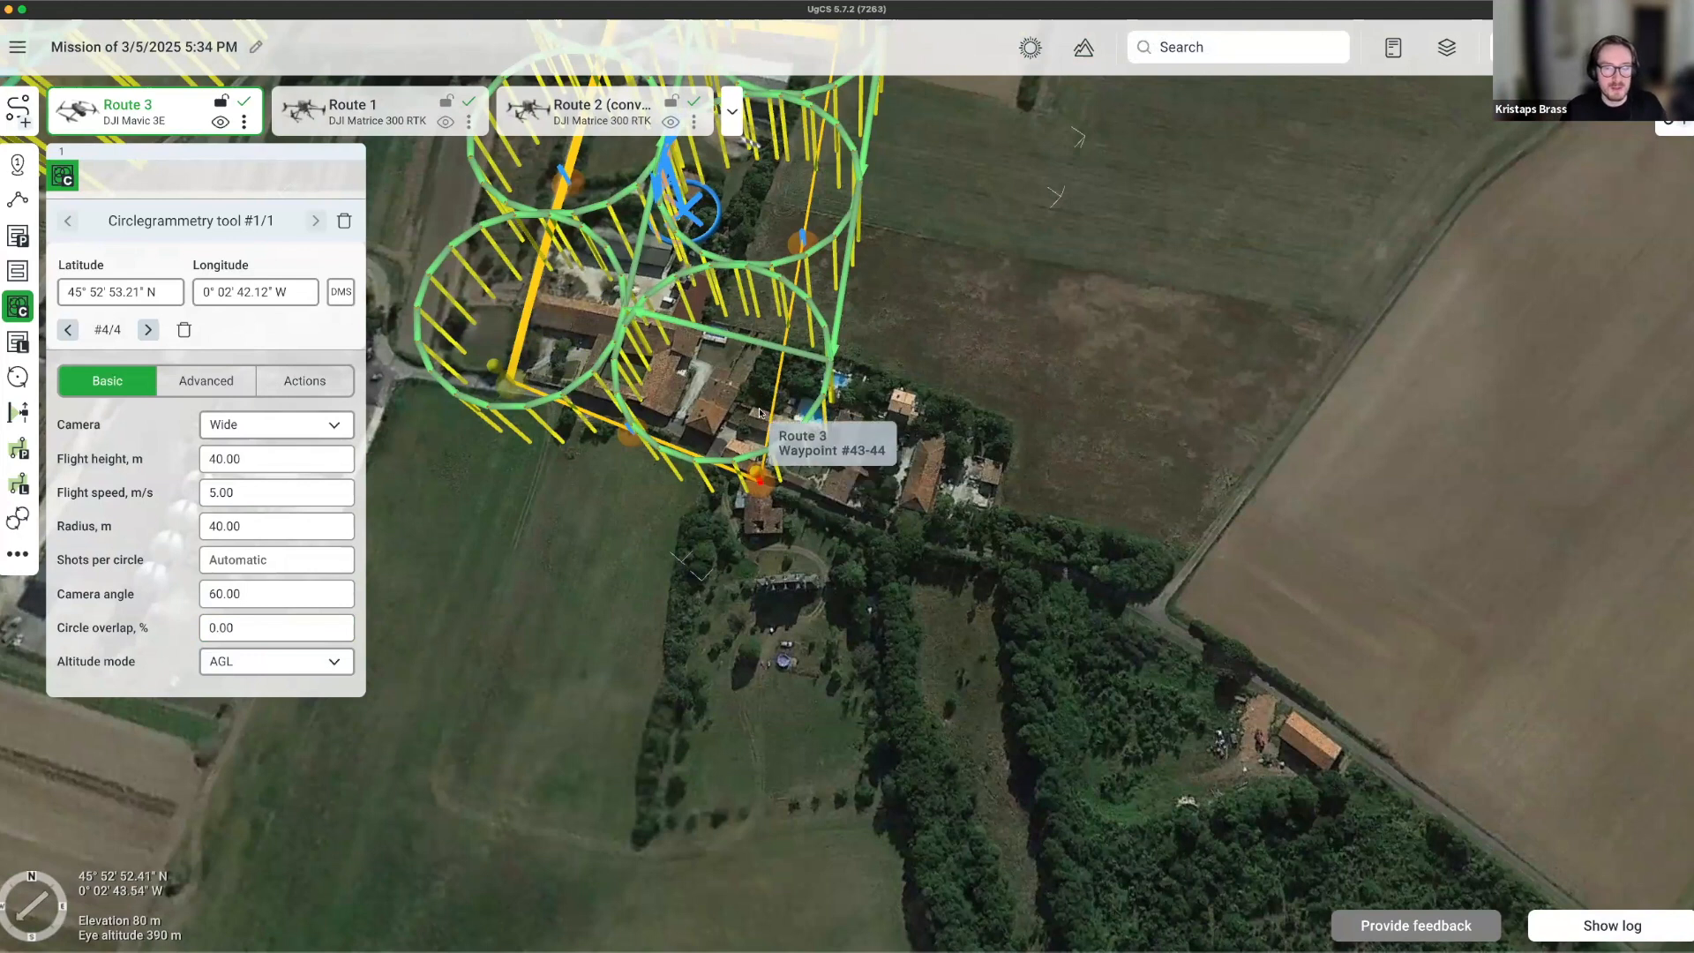
{"action": "right_click_drag", "start_coordinate": [696, 590], "coordinate": [703, 615]}
{"action": "scroll", "coordinate": [702, 615], "scroll_direction": "down", "scroll_amount": 3}
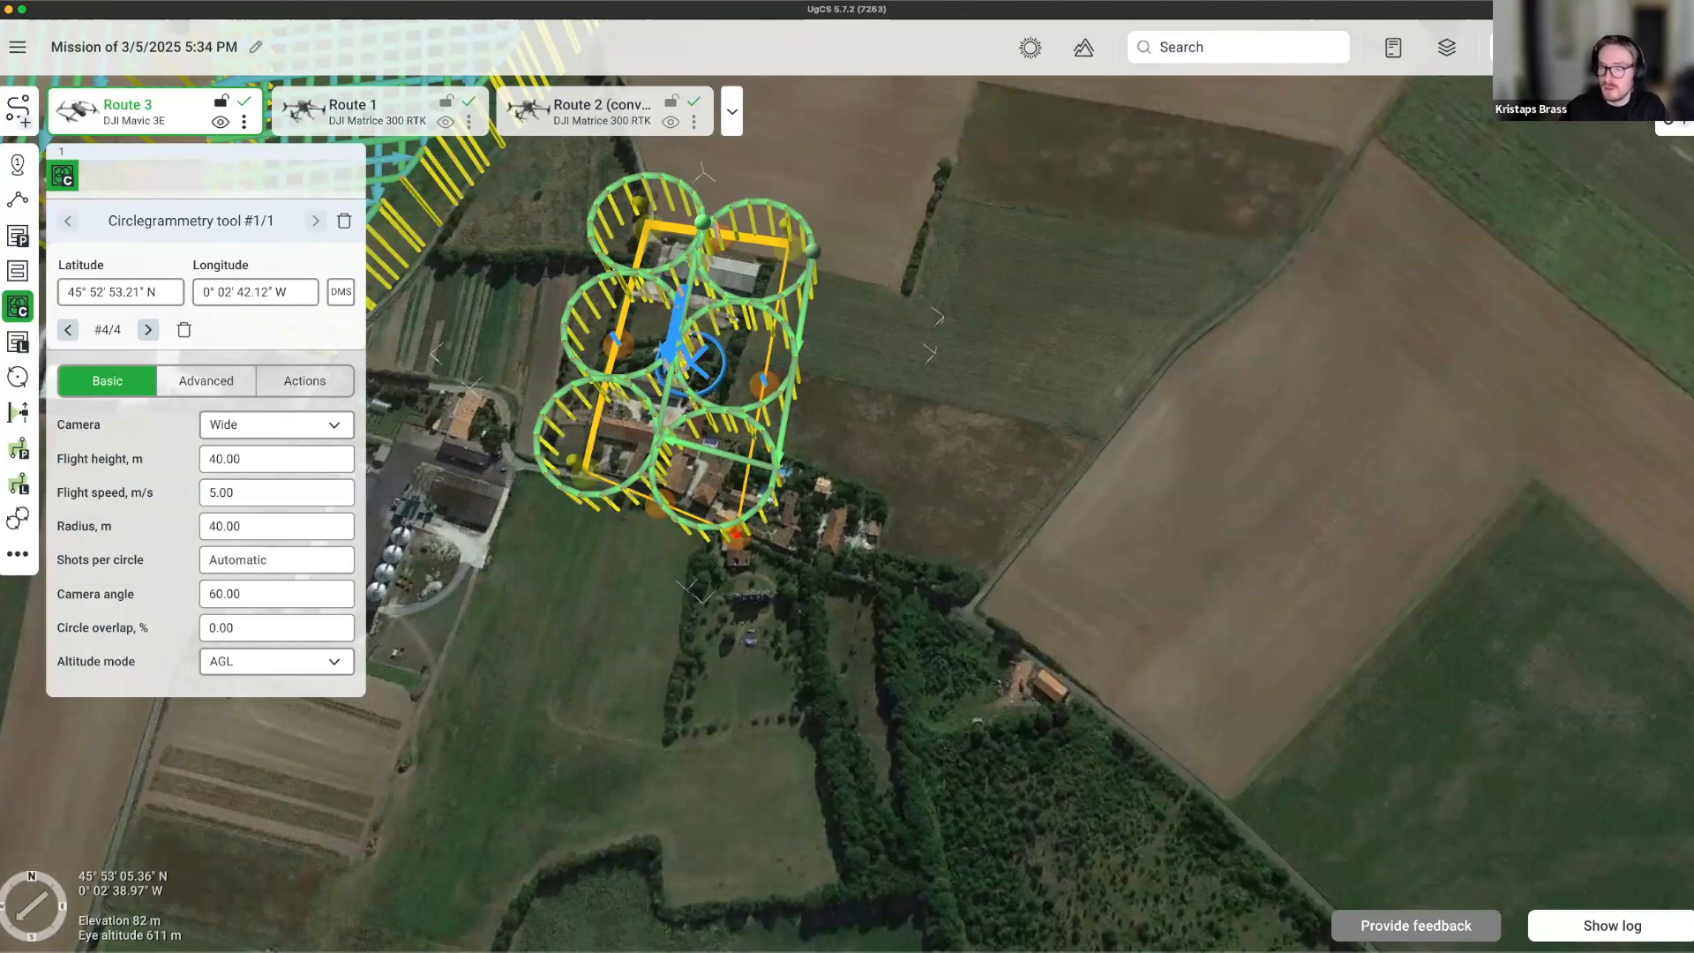
Connect the EMU-101 vehicle, upload the route, and dismiss the profile-mismatch message.
{"action": "left_click", "coordinate": [1515, 125]}
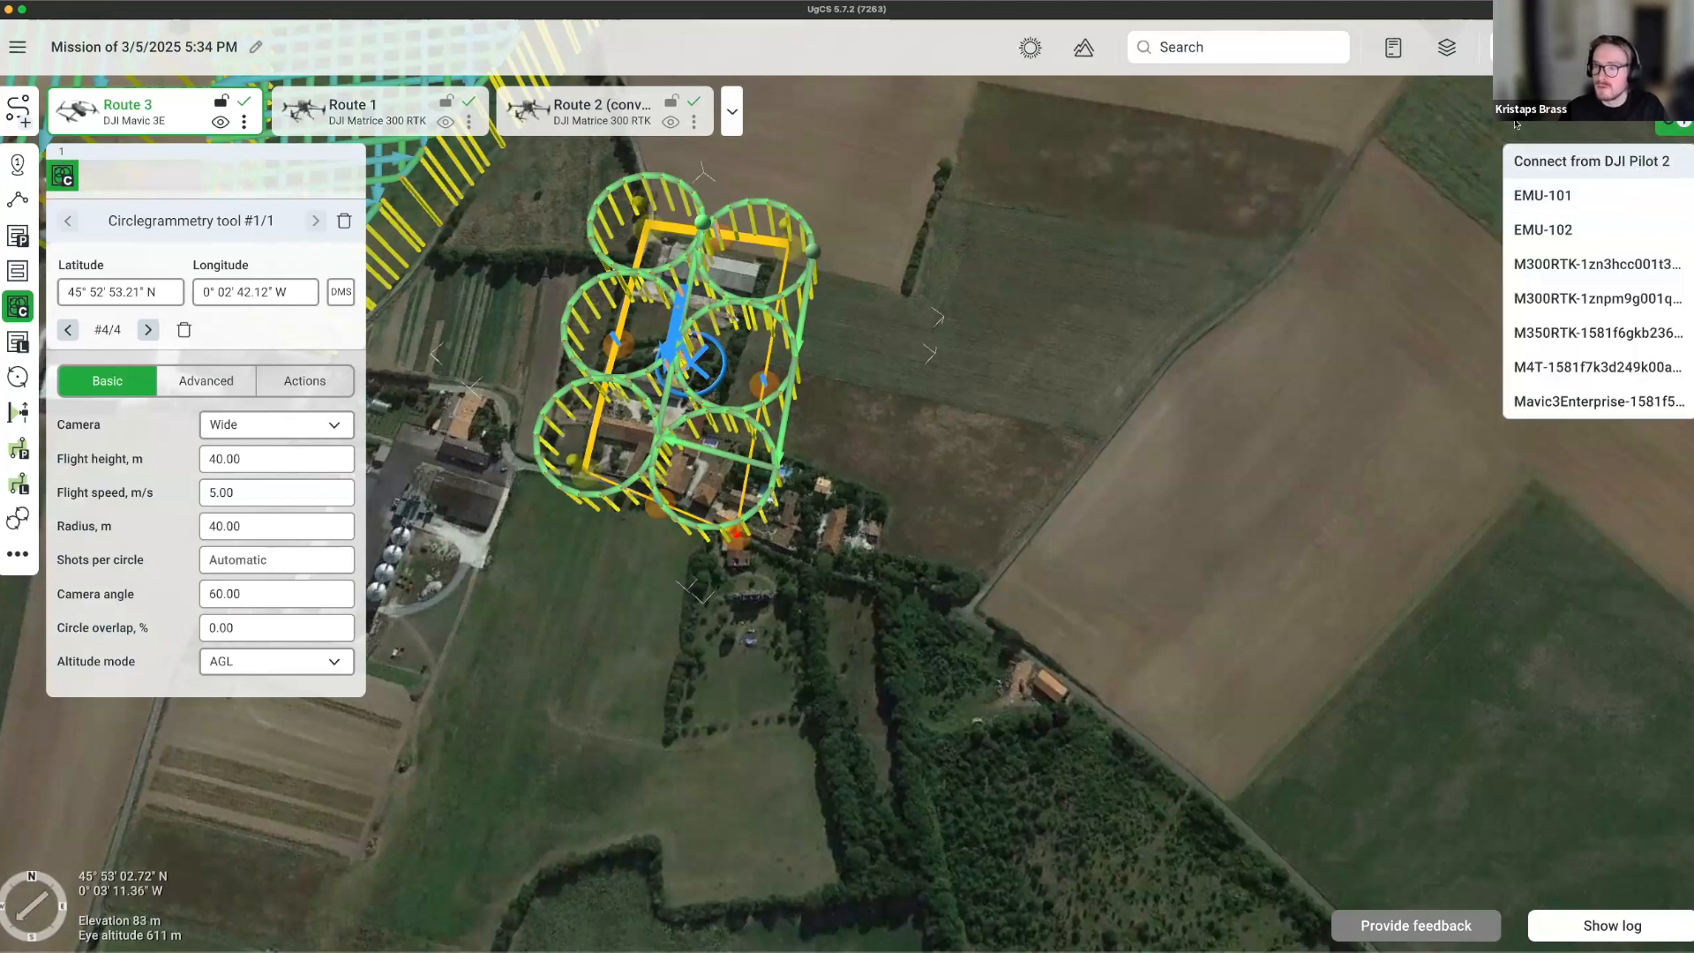
{"action": "left_click", "coordinate": [1575, 196]}
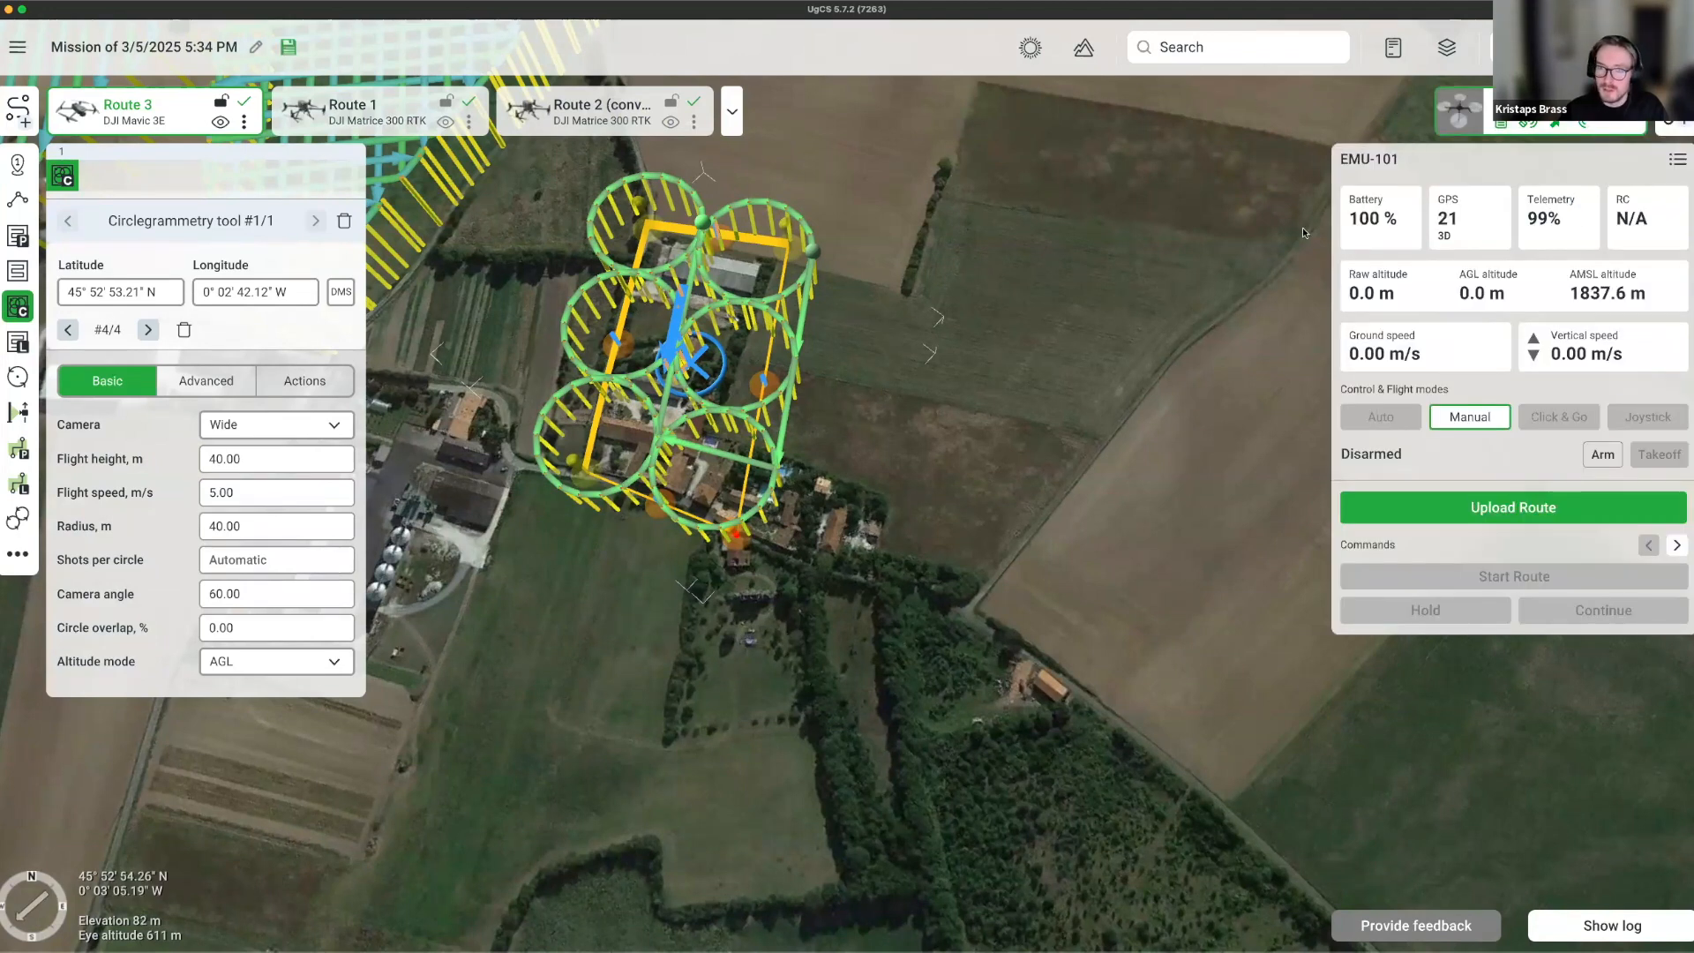
{"action": "left_click", "coordinate": [1457, 506]}
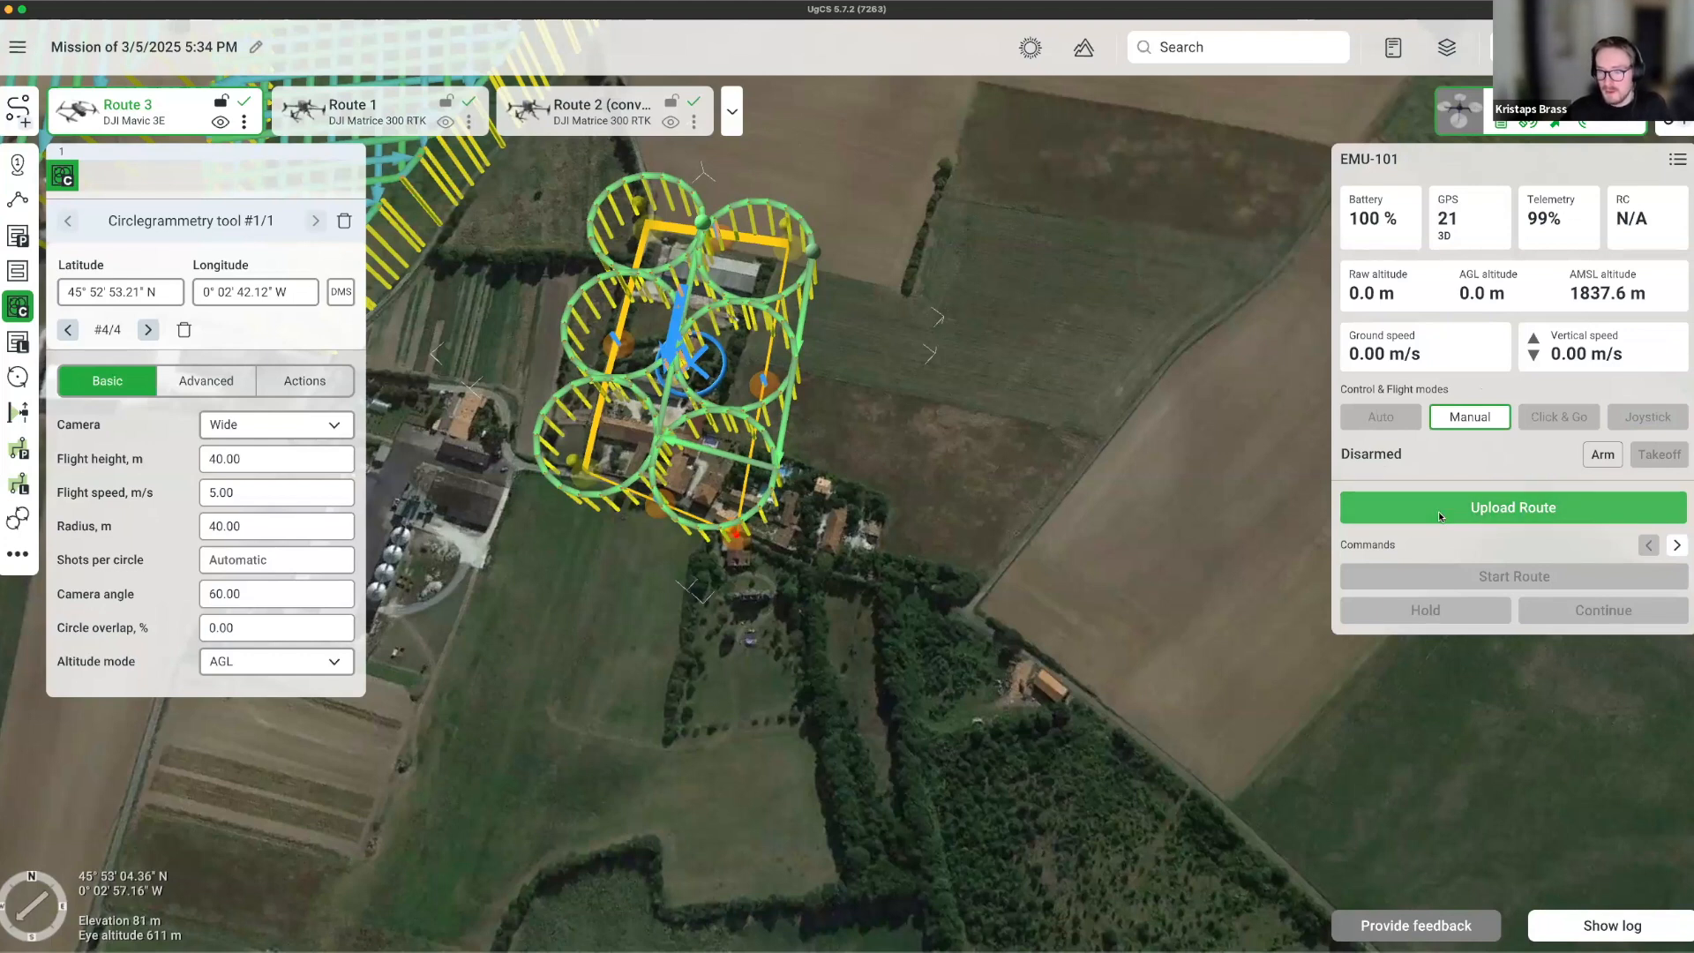
{"action": "left_click", "coordinate": [1438, 516]}
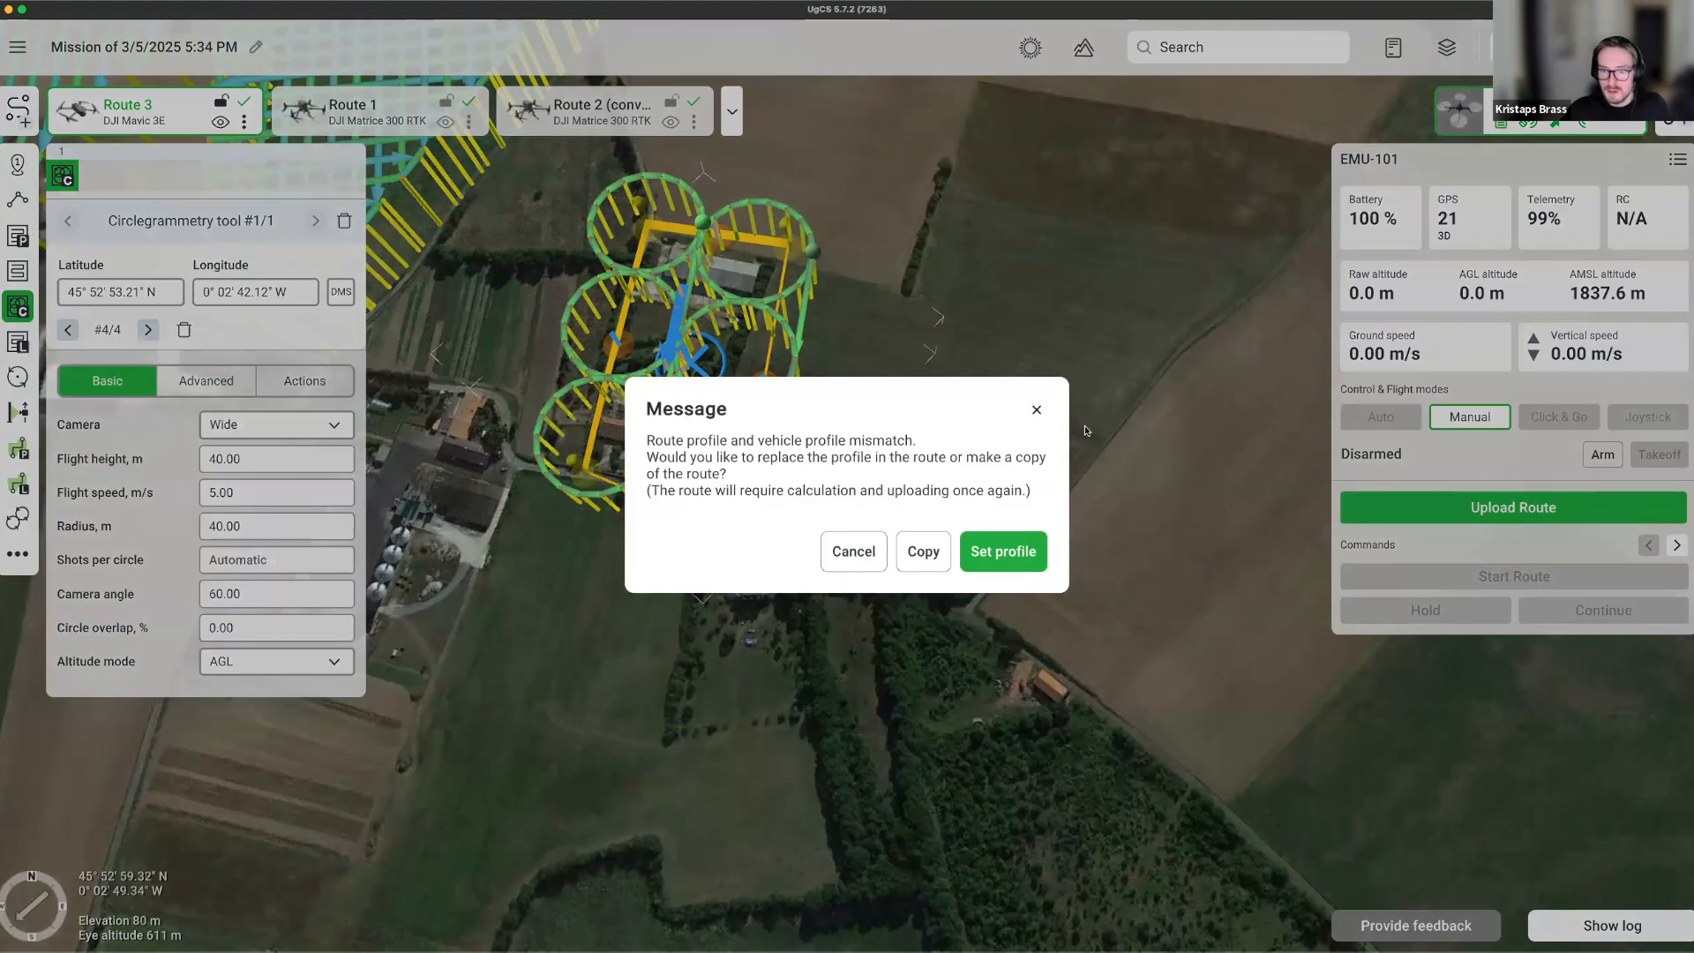
{"action": "left_click", "coordinate": [1034, 408]}
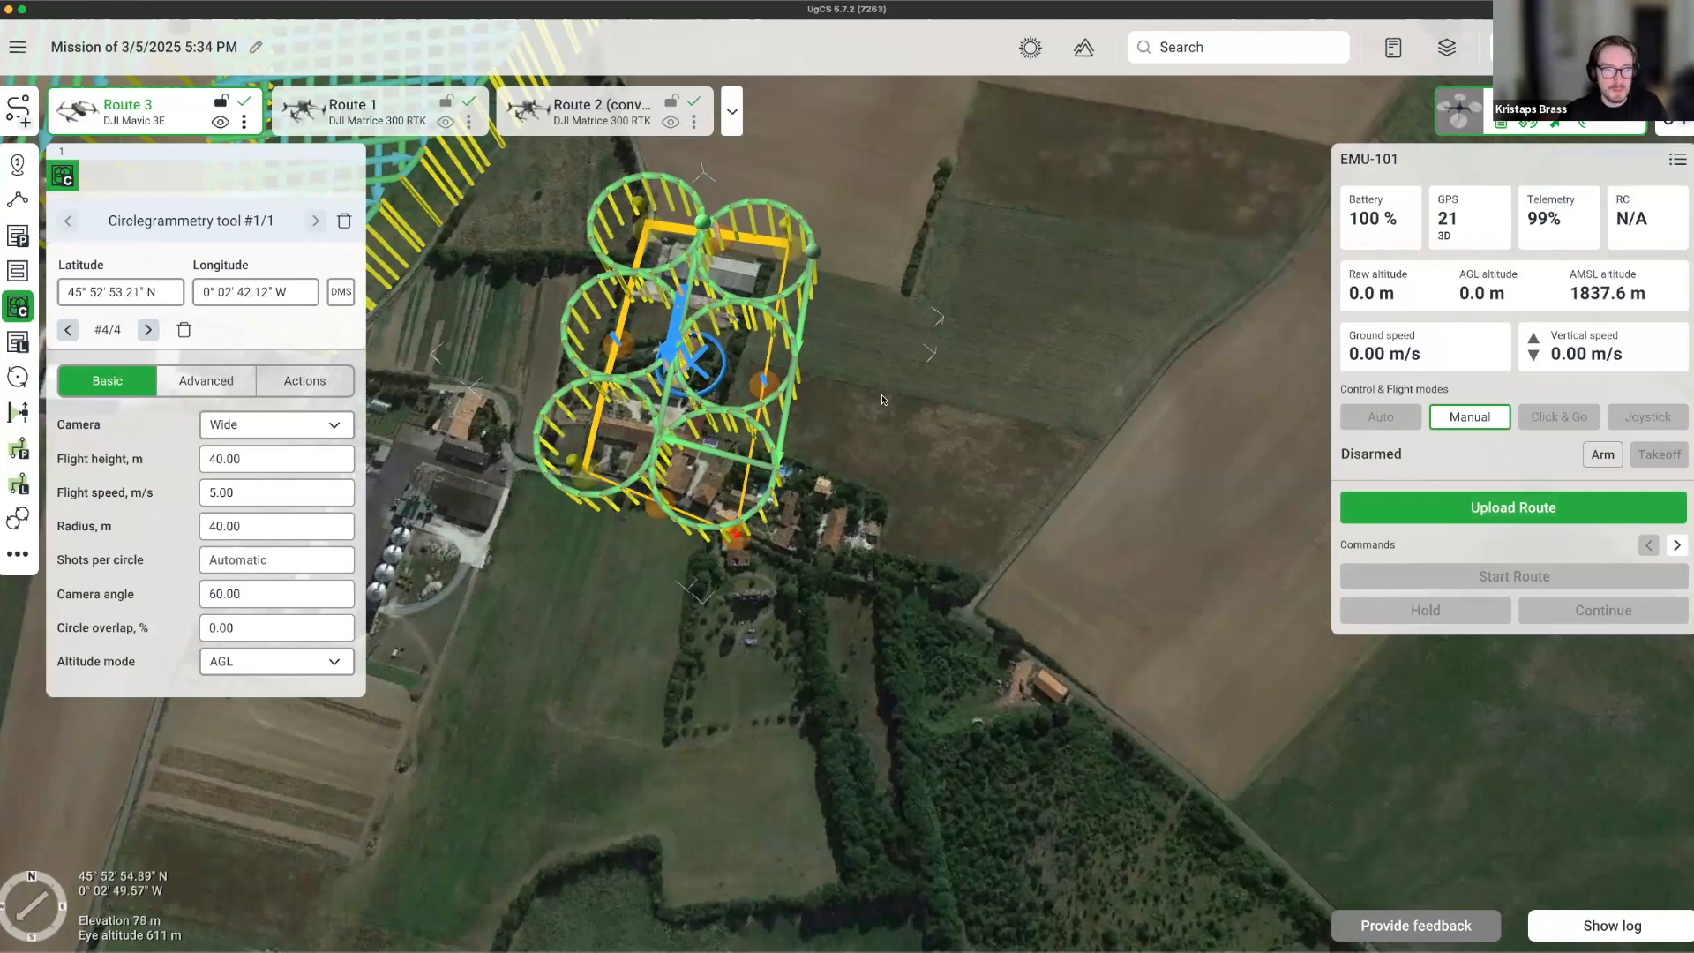
{"action": "right_click_drag", "start_coordinate": [882, 399], "coordinate": [887, 392]}
{"action": "left_click_drag", "start_coordinate": [888, 392], "coordinate": [904, 532]}
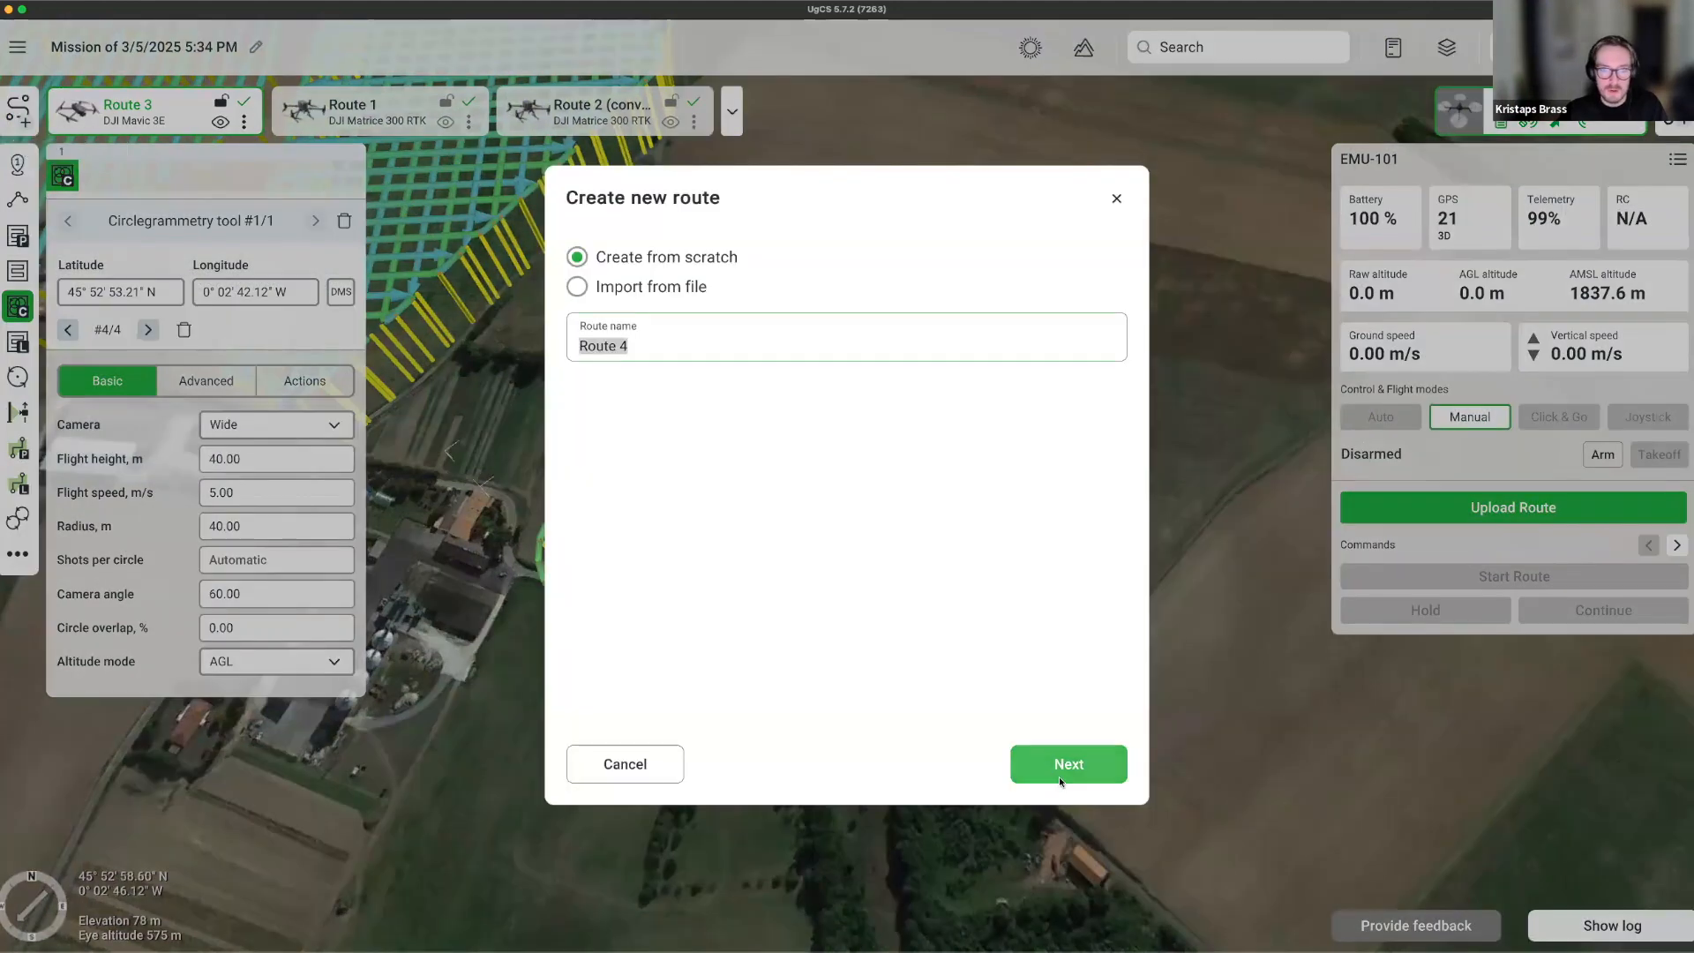
Create a new route for the DJI Mavic 3E.
{"action": "left_click", "coordinate": [1065, 759]}
{"action": "left_click", "coordinate": [838, 391]}
{"action": "left_click", "coordinate": [1050, 757]}
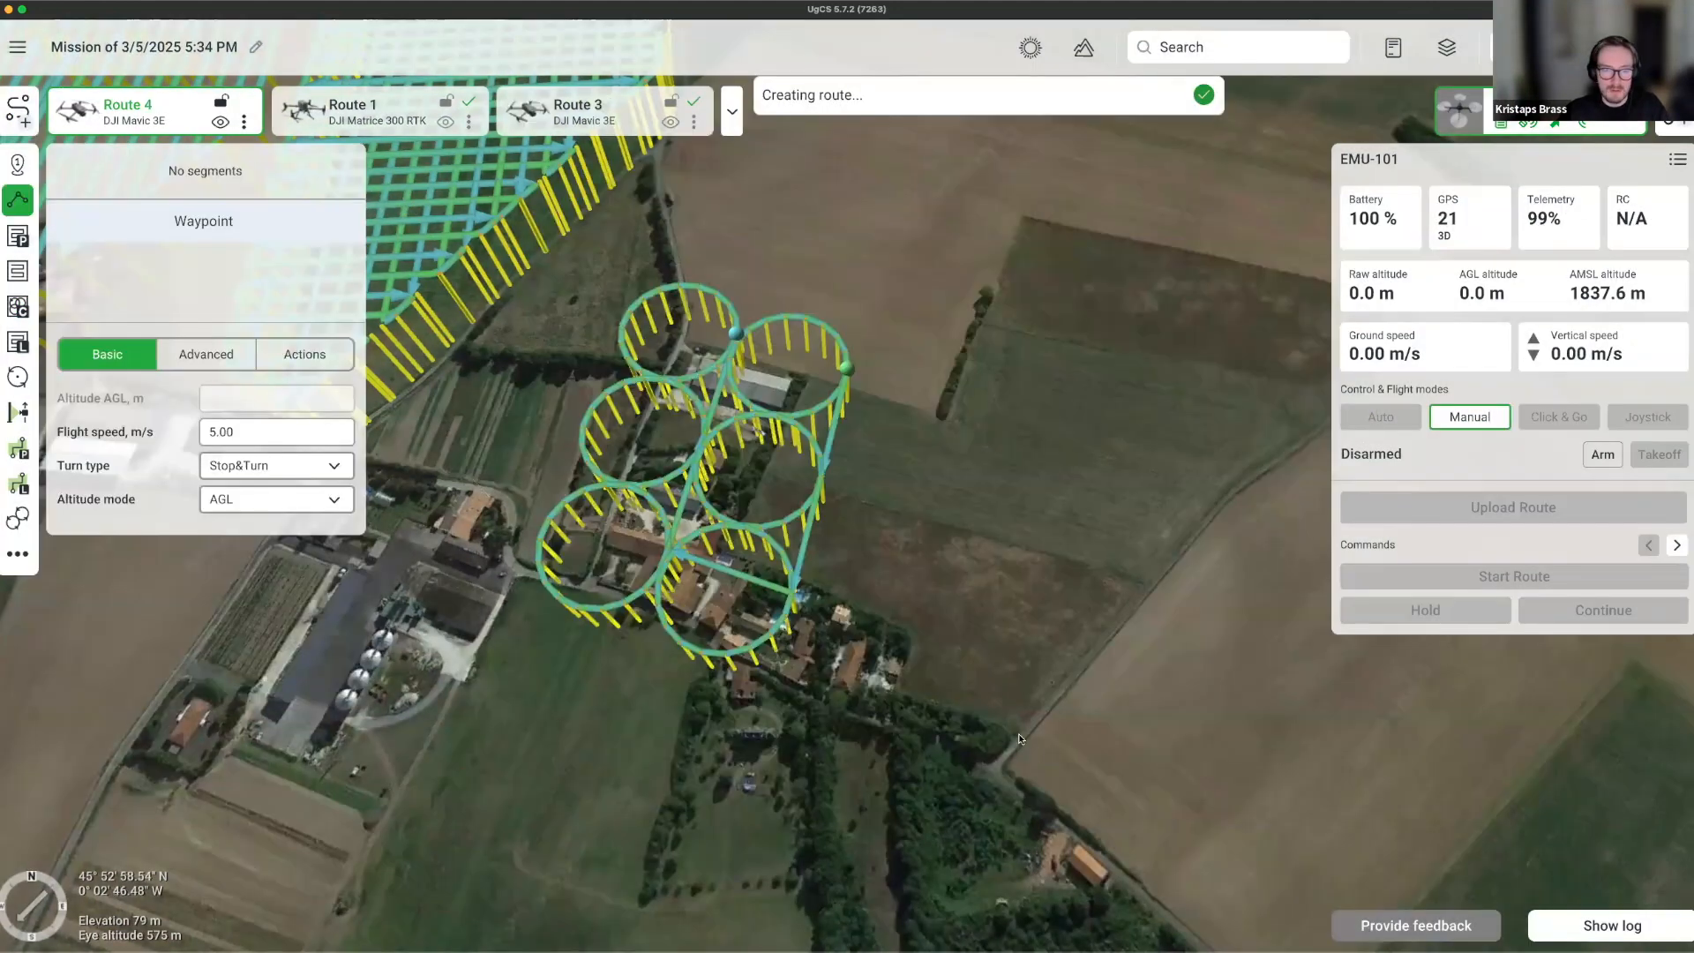
Add a corridor mapping segment using the Wide camera at 2.00 cm GSD.
{"action": "scroll", "coordinate": [1047, 643], "scroll_direction": "down", "scroll_amount": 3}
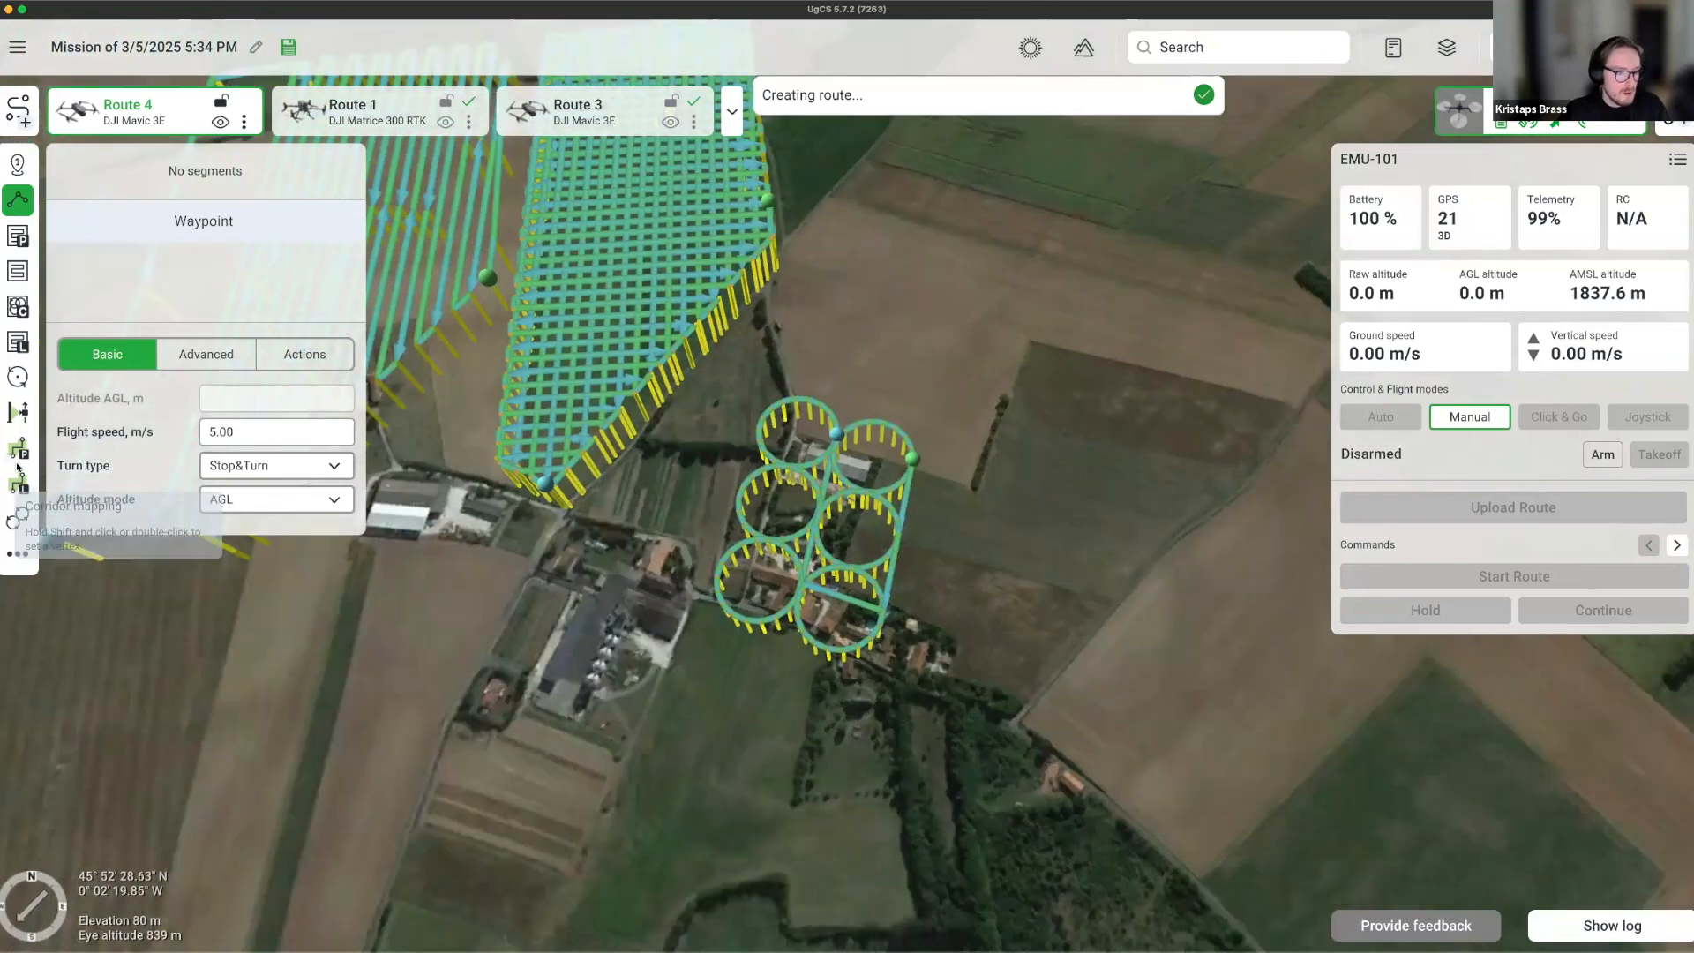
{"action": "left_click", "coordinate": [17, 457]}
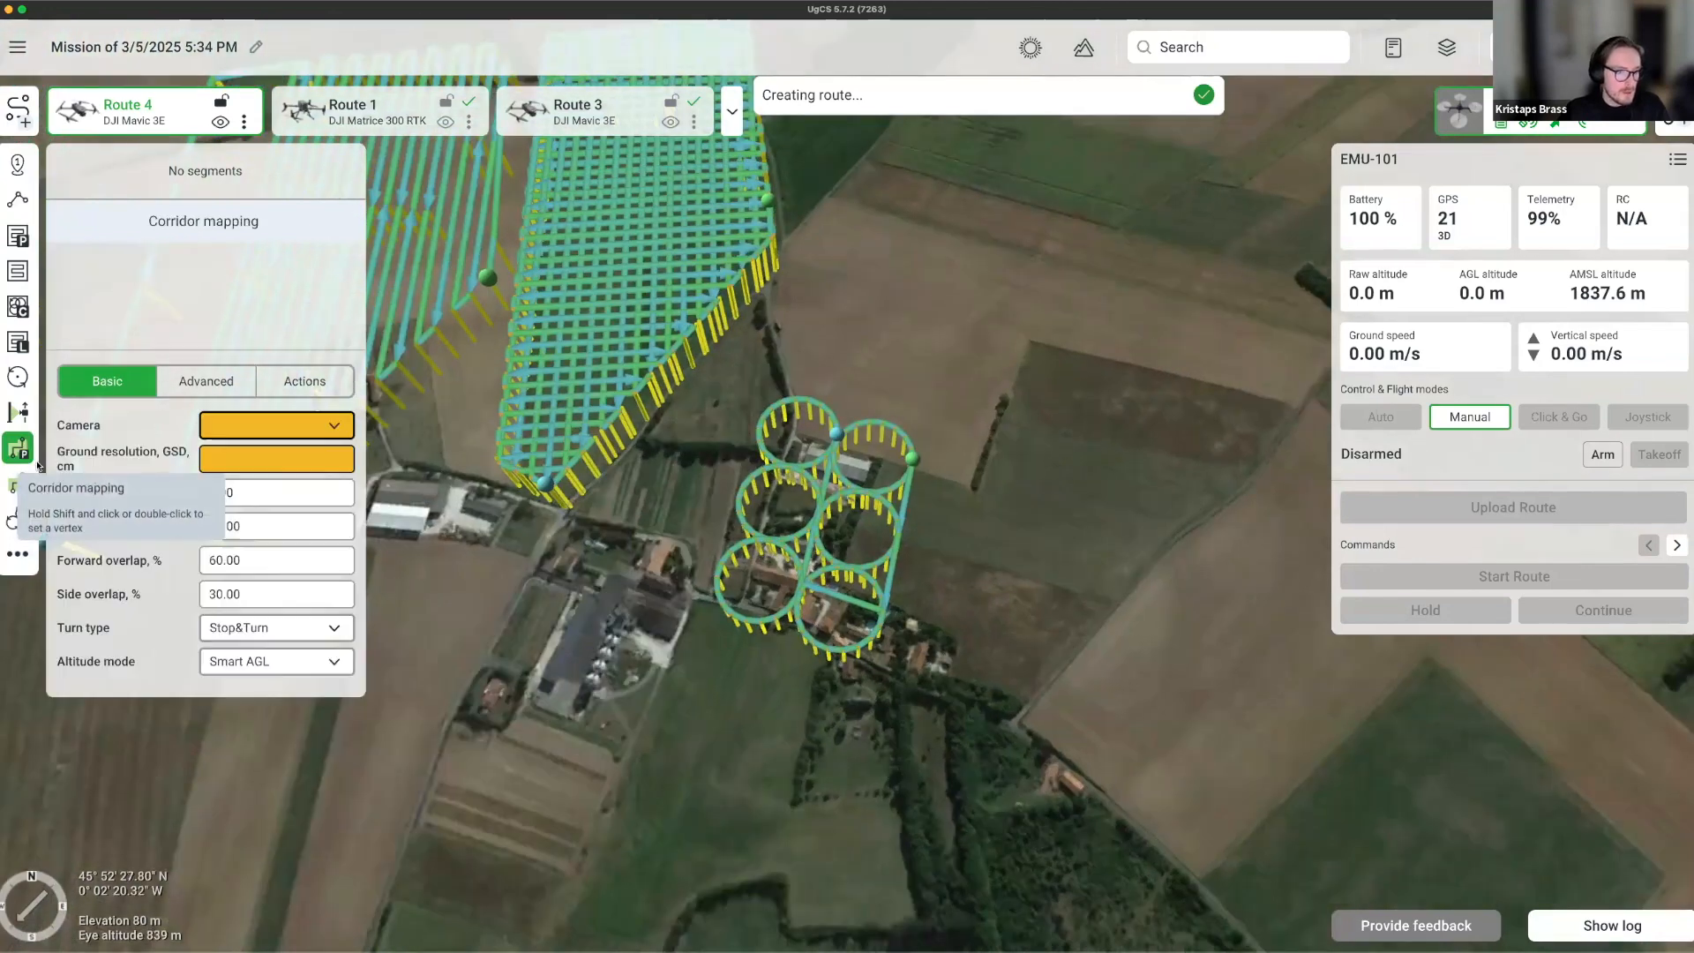
{"action": "left_click", "coordinate": [296, 431]}
{"action": "left_click", "coordinate": [239, 459]}
{"action": "left_click", "coordinate": [234, 462]}
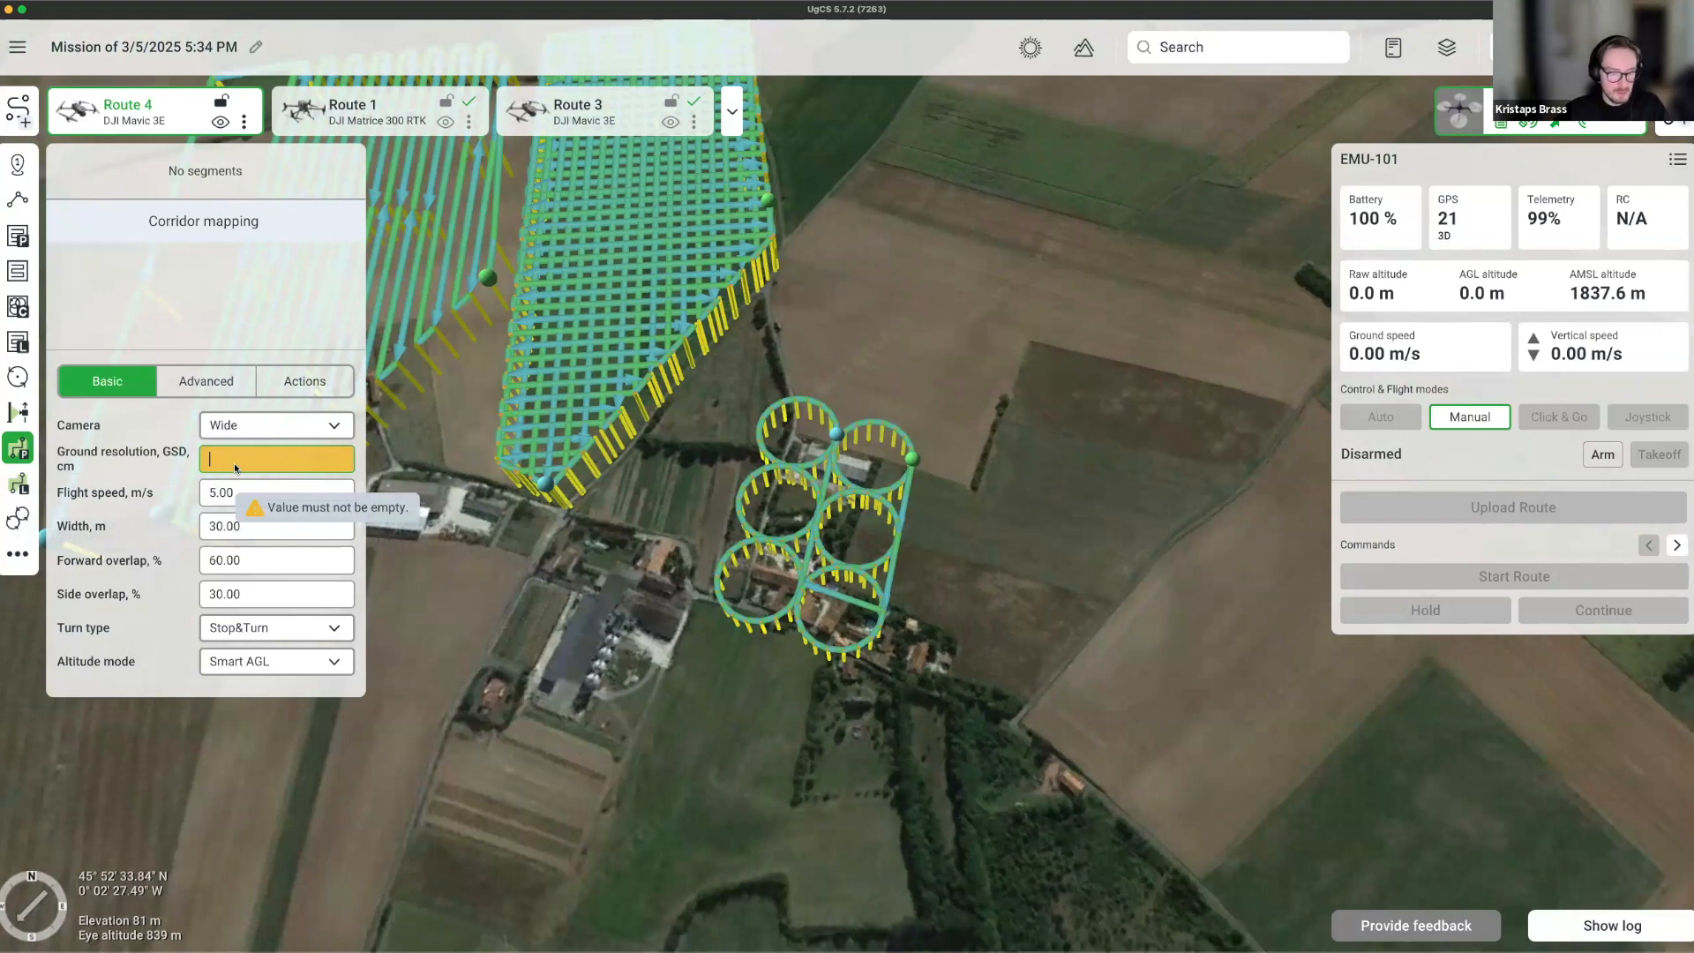
{"action": "type", "text": "2.00"}
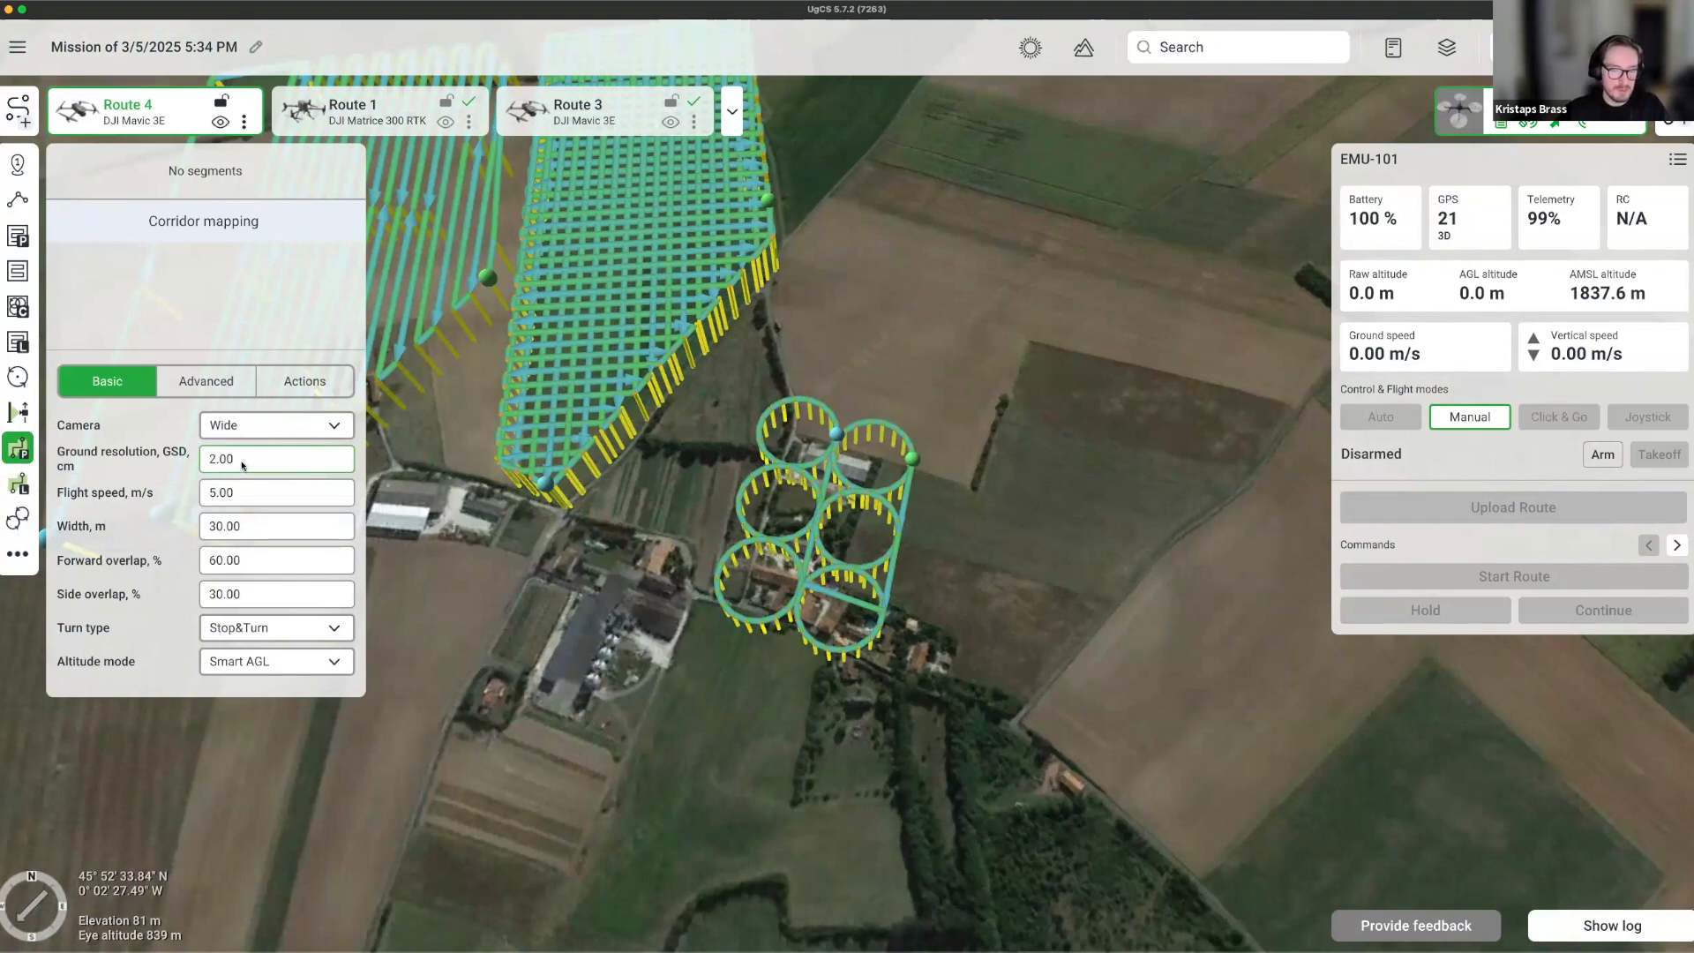
{"action": "left_click", "coordinate": [993, 412]}
{"action": "right_click_drag", "start_coordinate": [974, 518], "coordinate": [970, 564]}
{"action": "left_click_drag", "start_coordinate": [970, 564], "coordinate": [736, 582]}
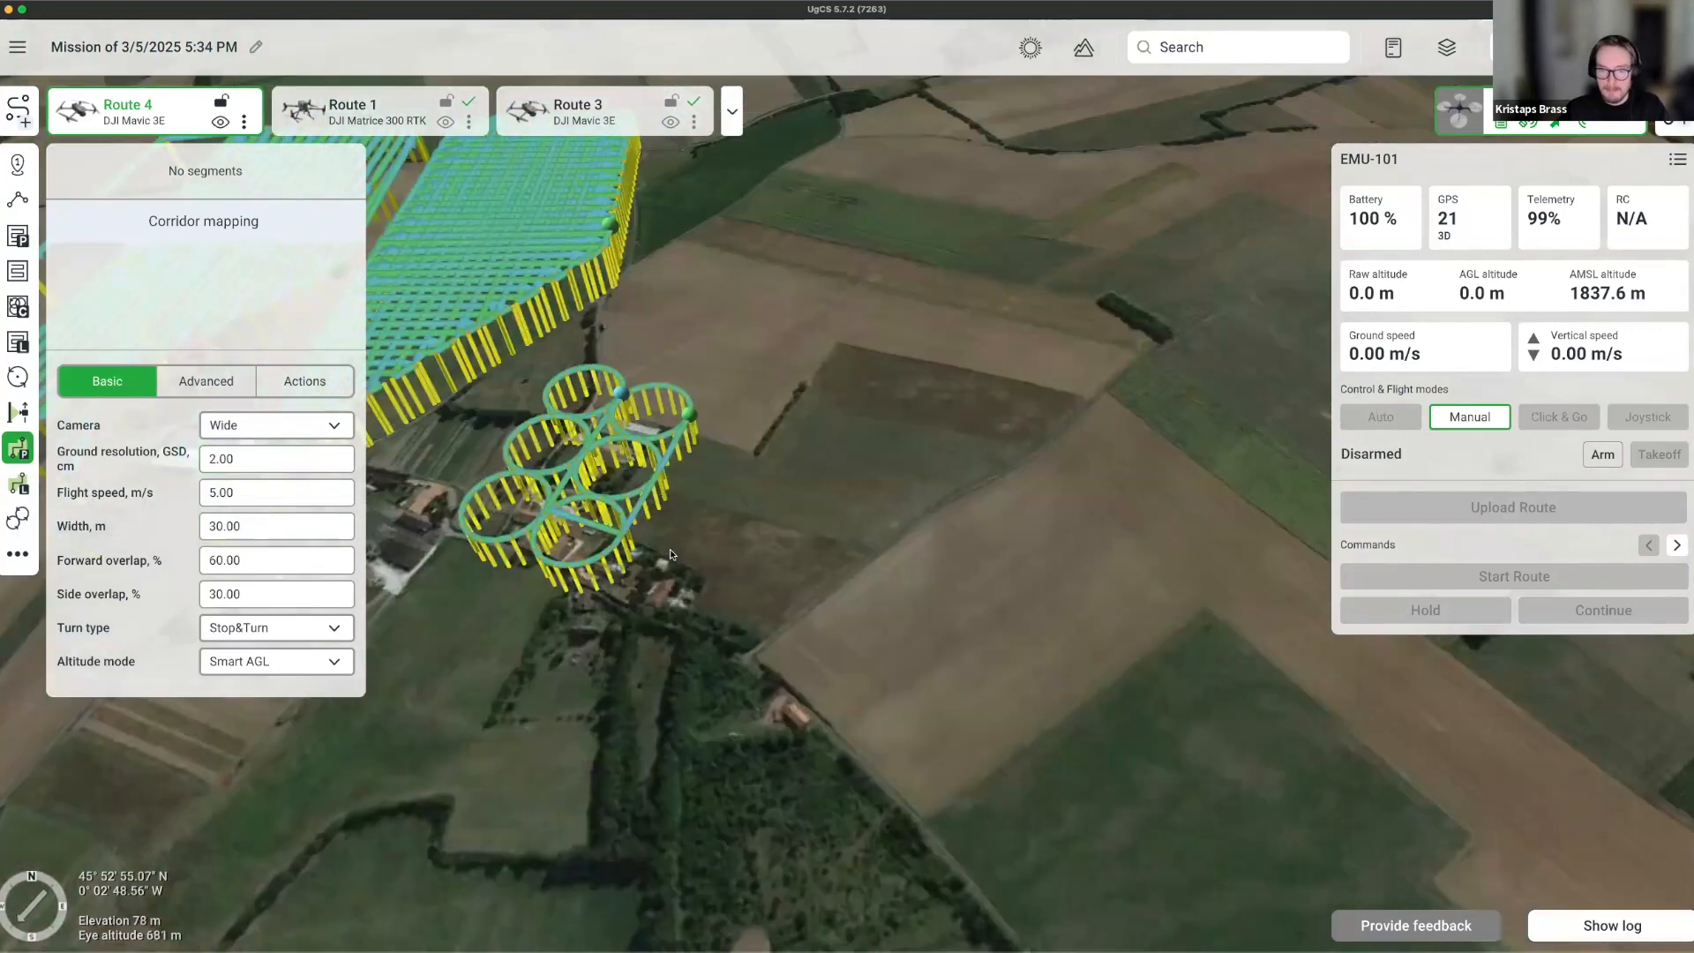
{"action": "scroll", "coordinate": [736, 631], "scroll_direction": "down", "scroll_amount": 5}
Draw the five-point corridor path running east from south-east of the farmstead.
{"action": "left_click", "coordinate": [706, 583]}
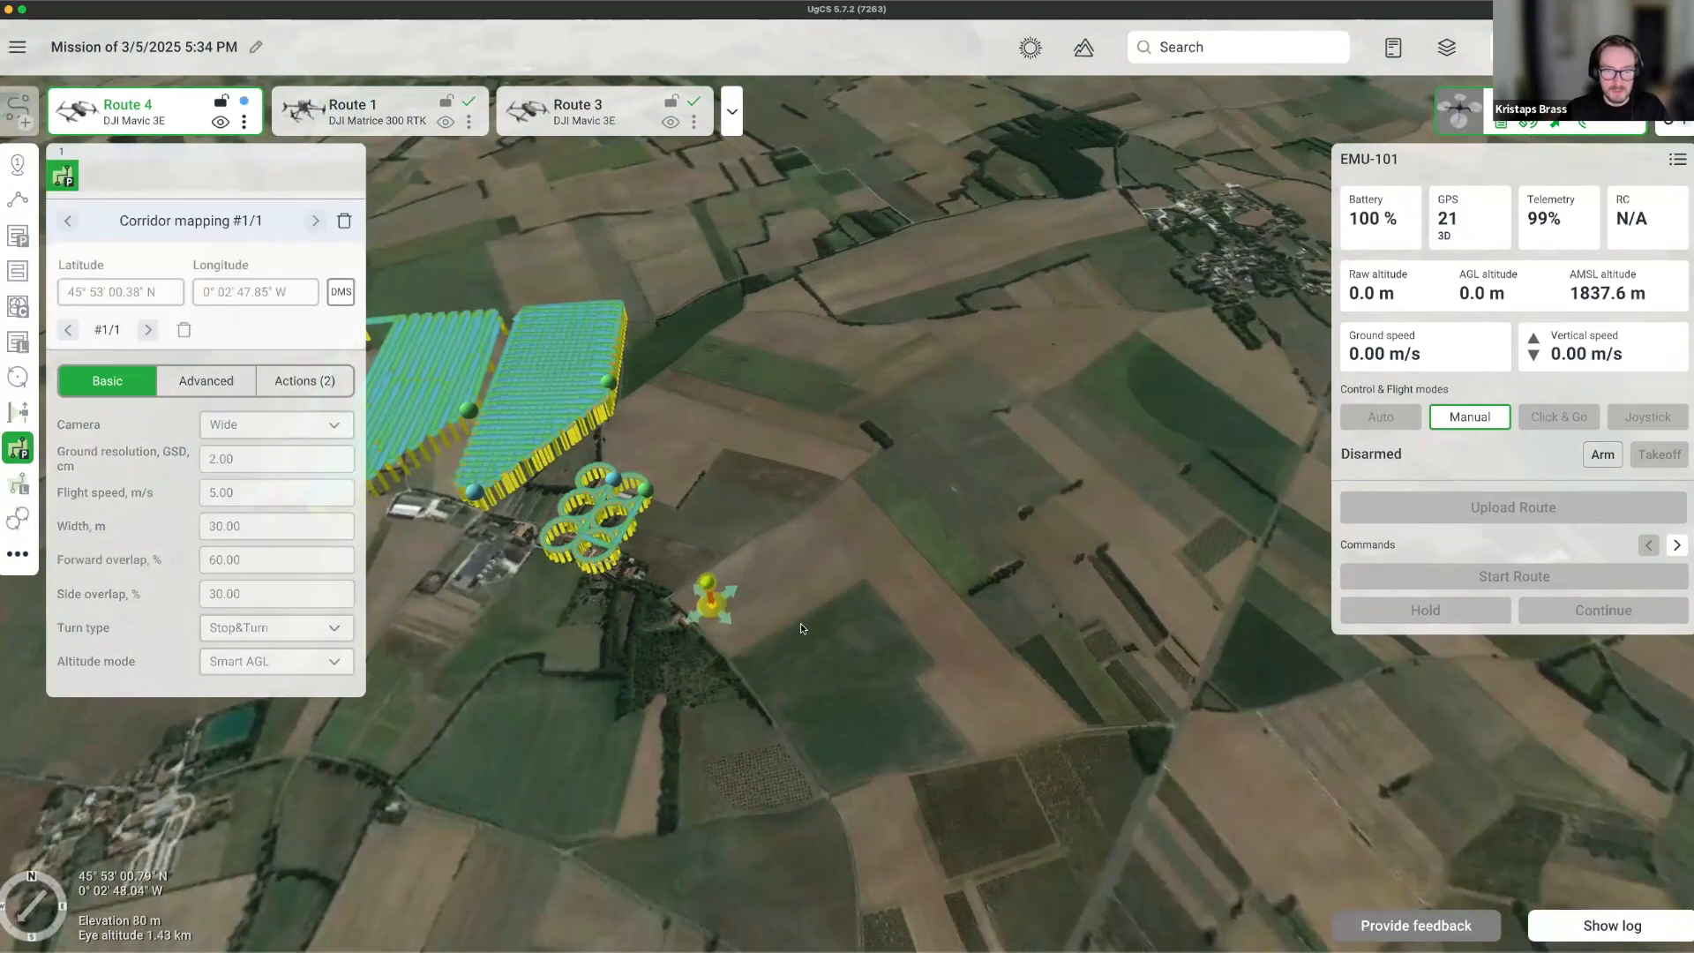
{"action": "left_click", "coordinate": [800, 604]}
{"action": "left_click", "coordinate": [827, 540]}
{"action": "left_click", "coordinate": [952, 545]}
{"action": "left_click", "coordinate": [1056, 645]}
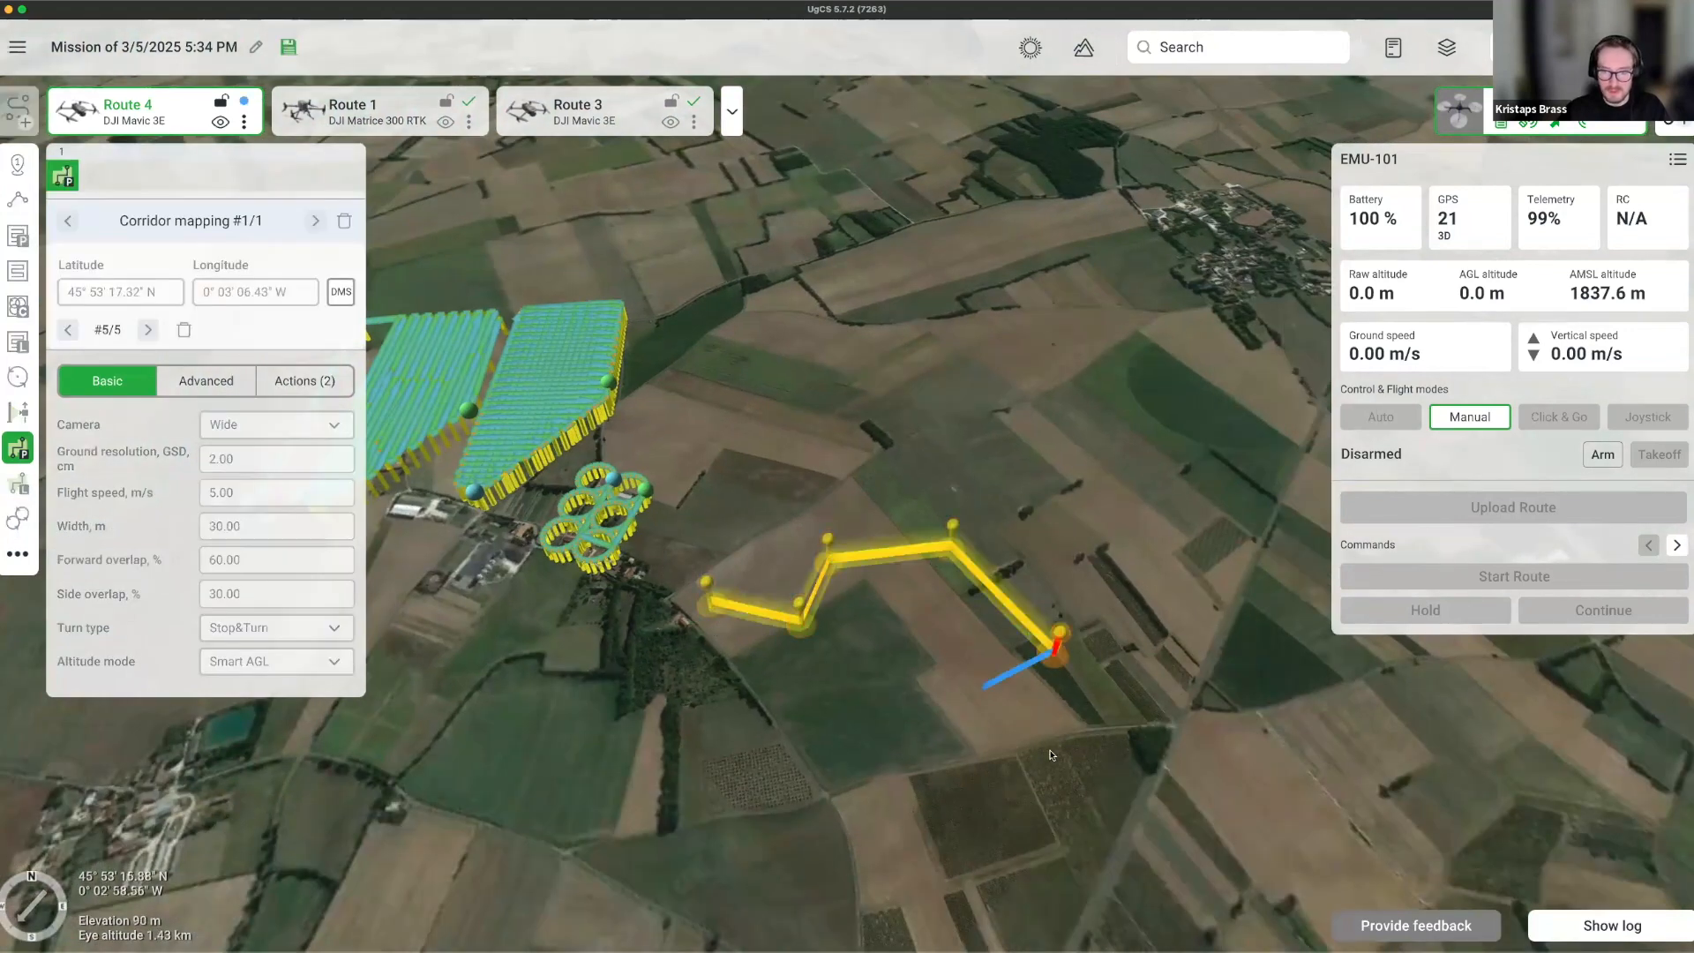
{"action": "key", "text": "Escape"}
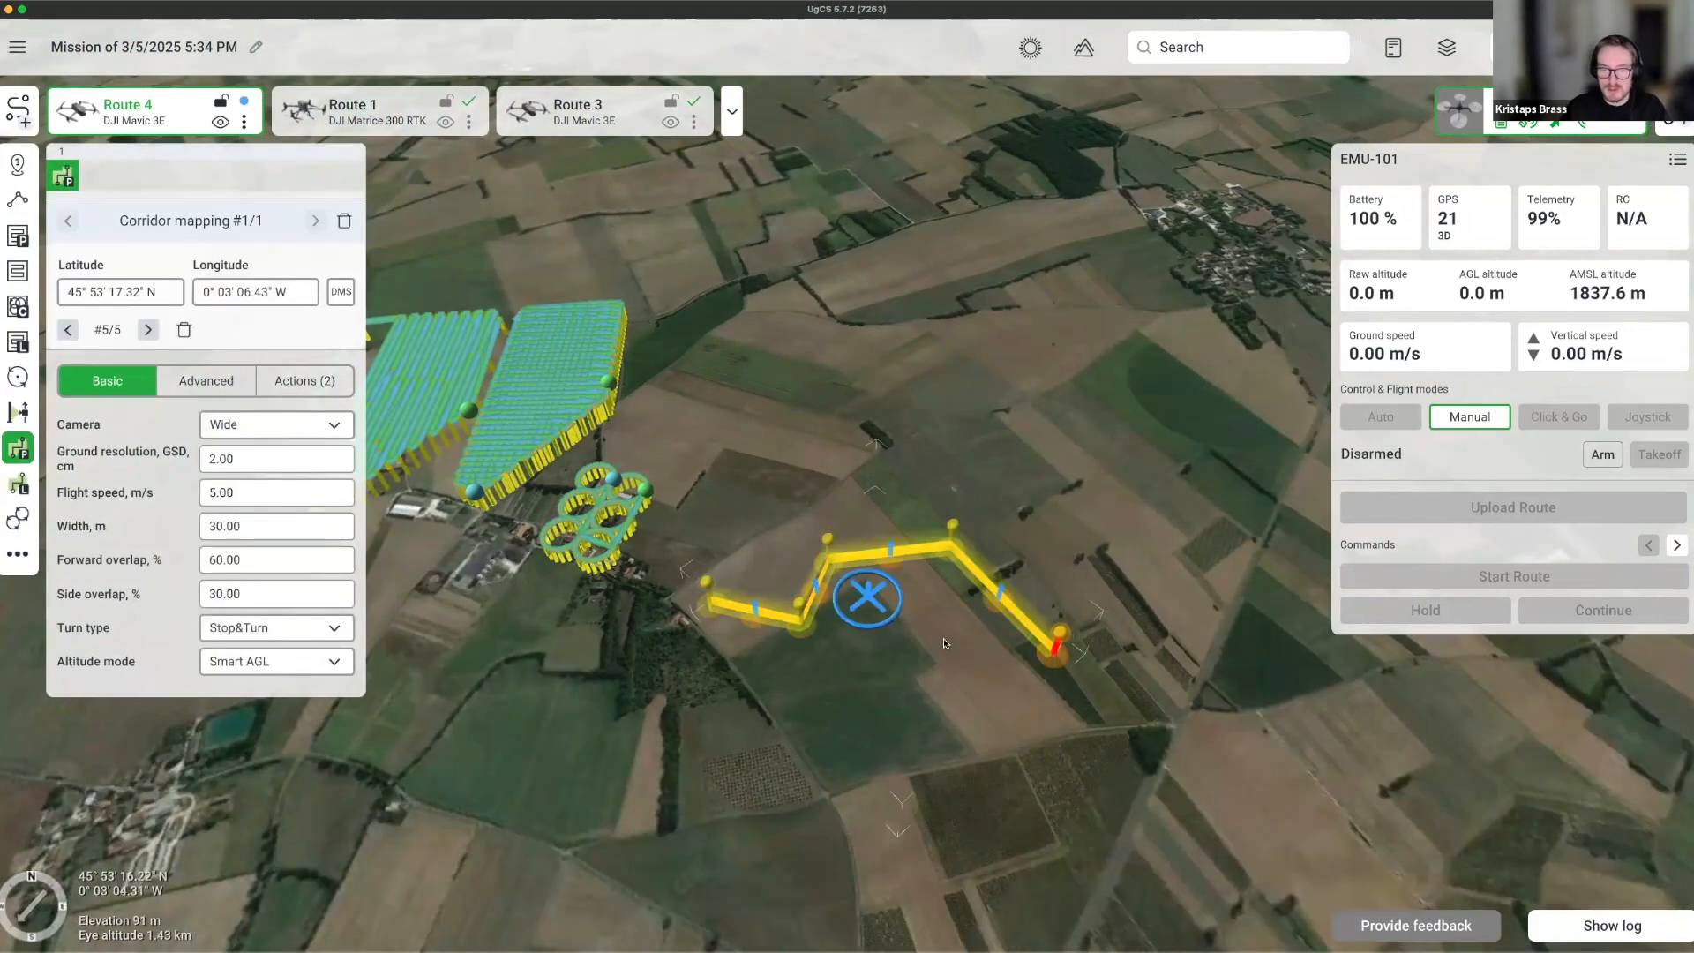
Set the corridor width to 100 m and the GSD to 1.00 cm.
{"action": "scroll", "coordinate": [781, 677], "scroll_direction": "up", "scroll_amount": 3}
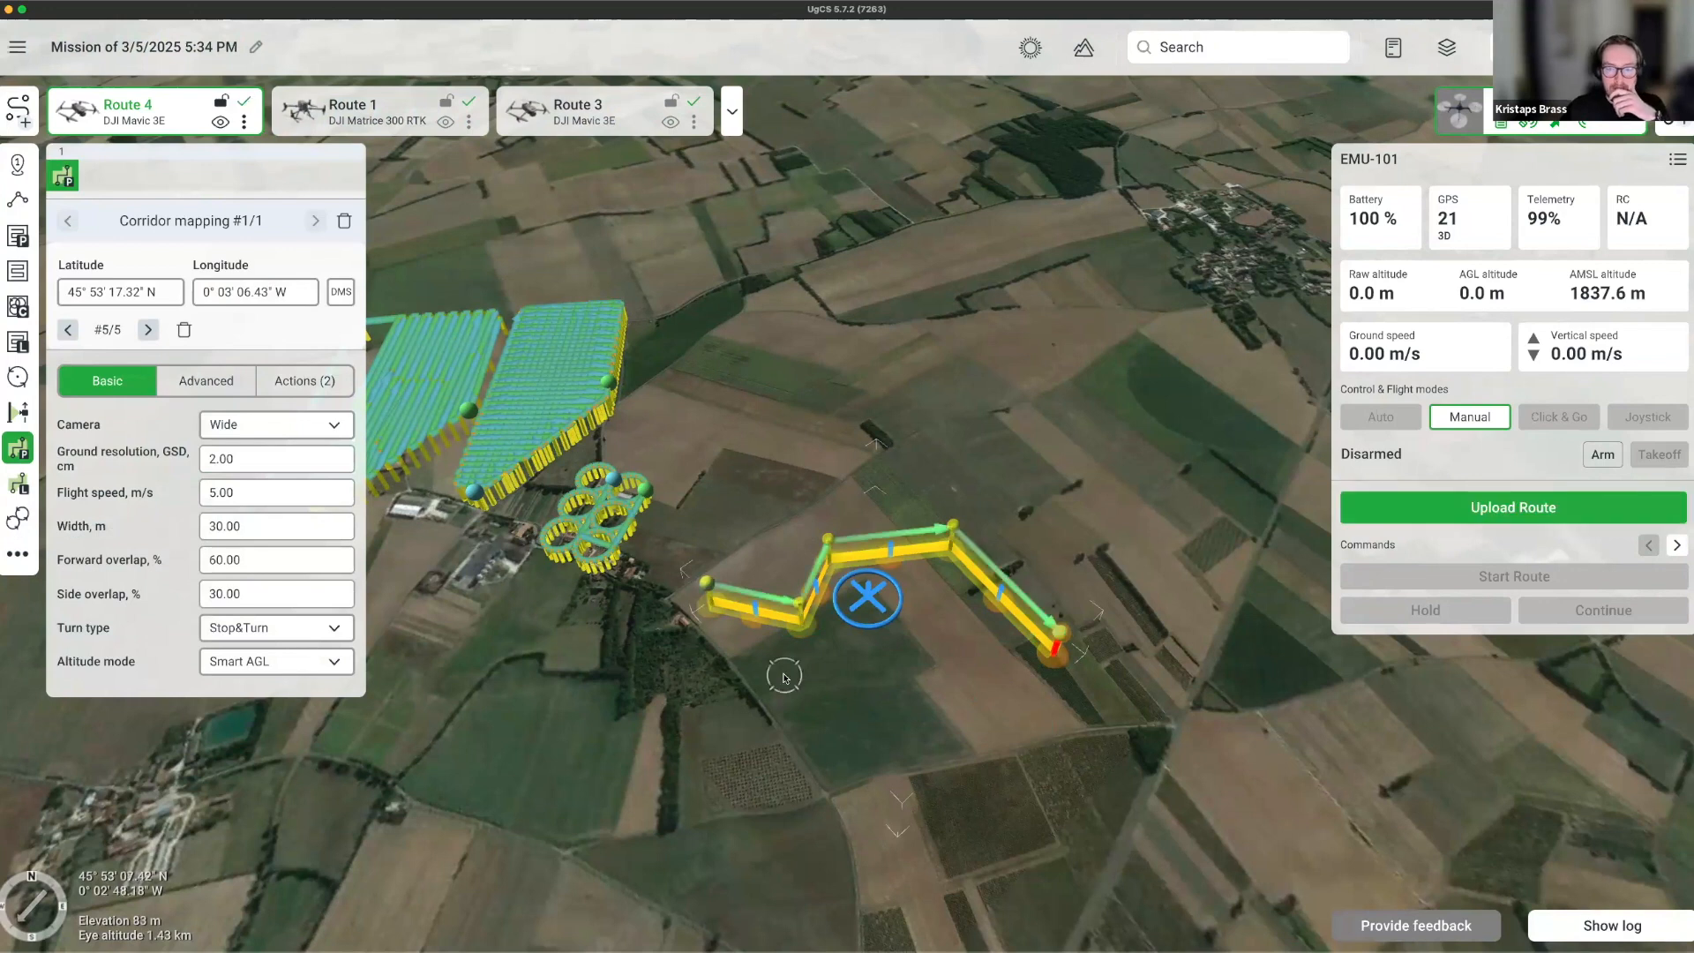
{"action": "scroll", "coordinate": [782, 677], "scroll_direction": "up", "scroll_amount": 2}
{"action": "left_click", "coordinate": [262, 526]}
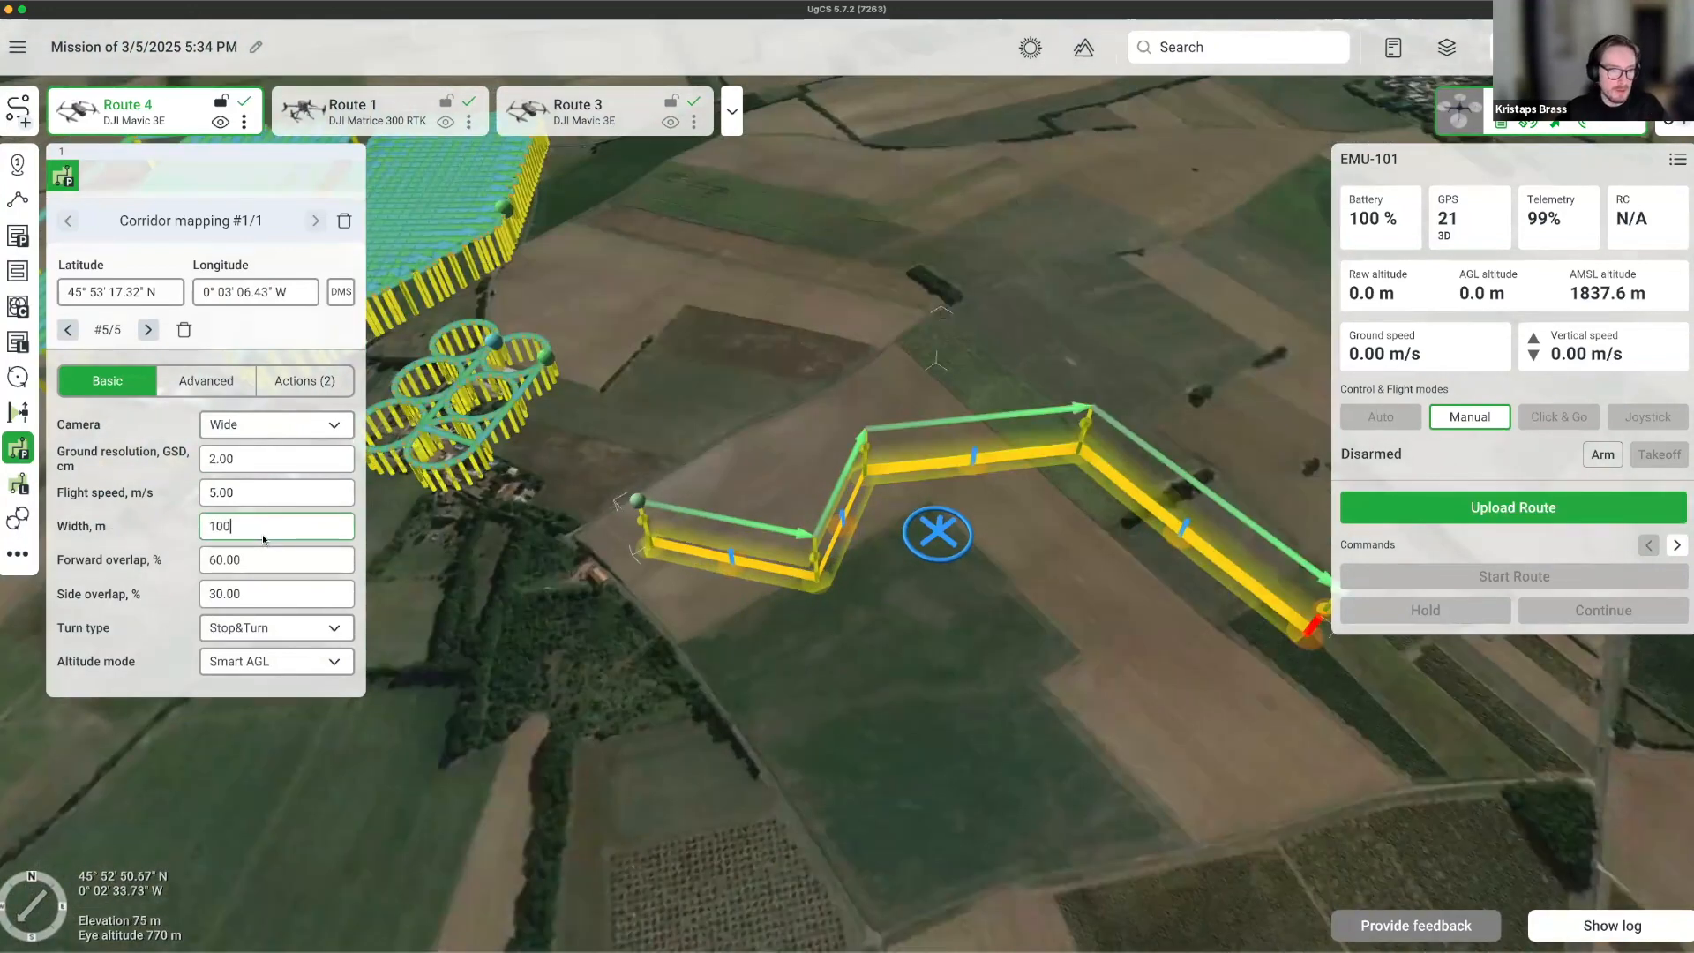
{"action": "key", "text": "Return"}
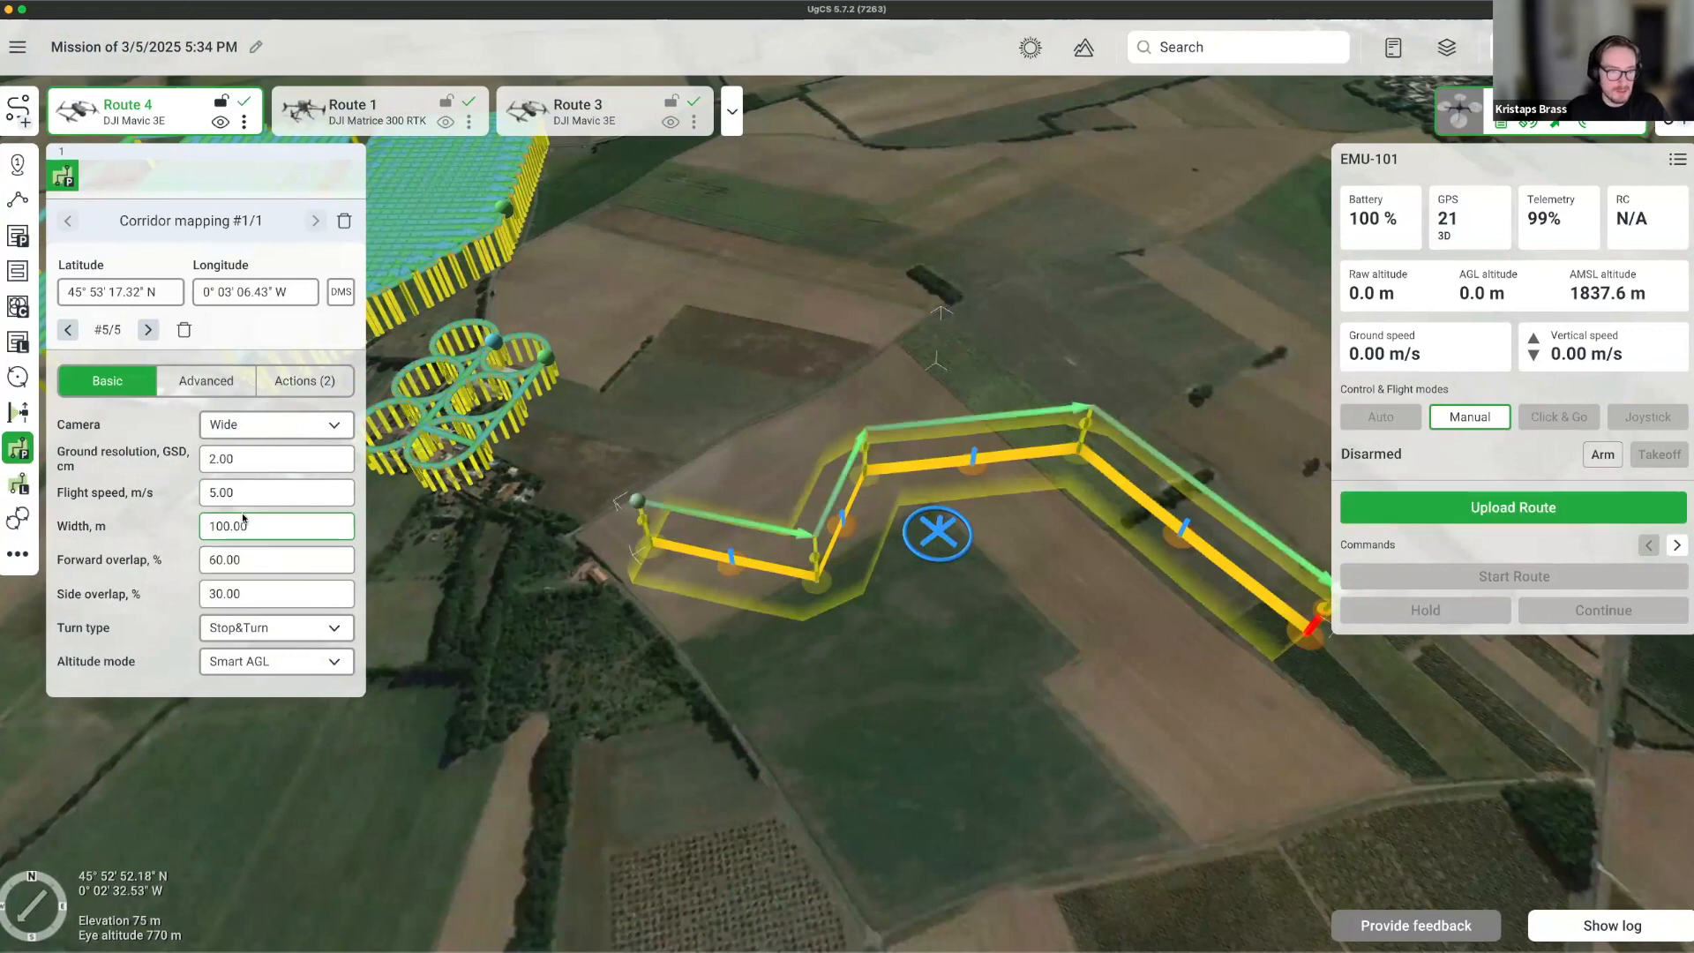
{"action": "left_click", "coordinate": [247, 459]}
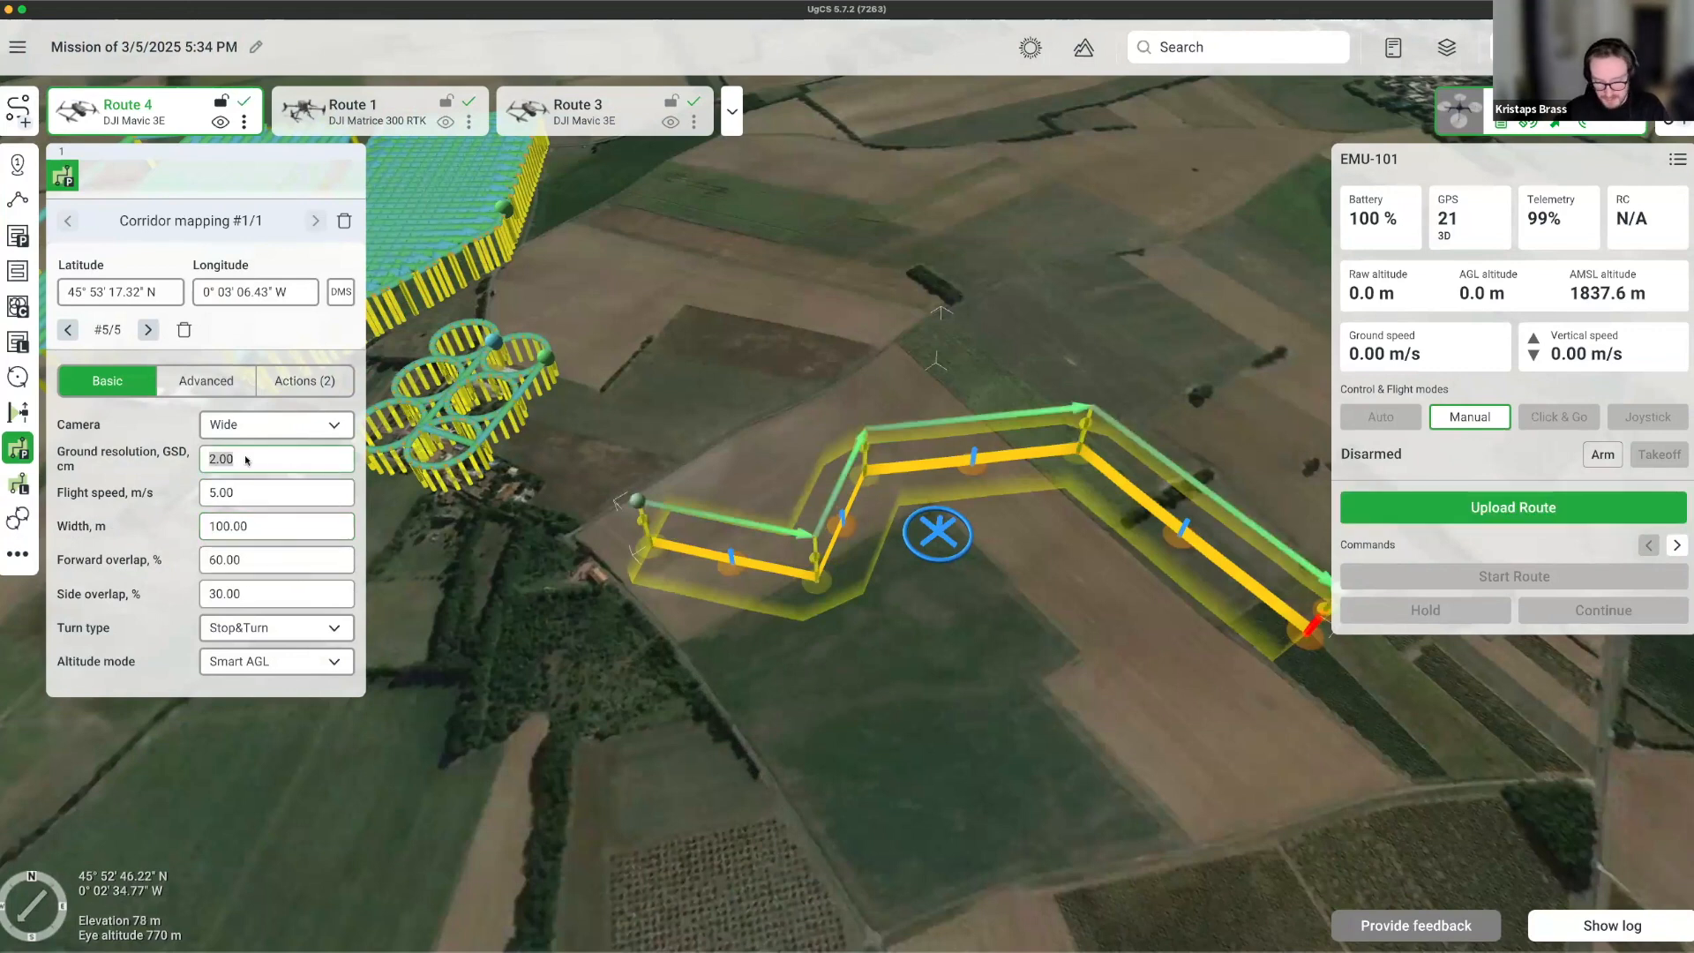
{"action": "type", "text": "1"}
{"action": "key", "text": "Return"}
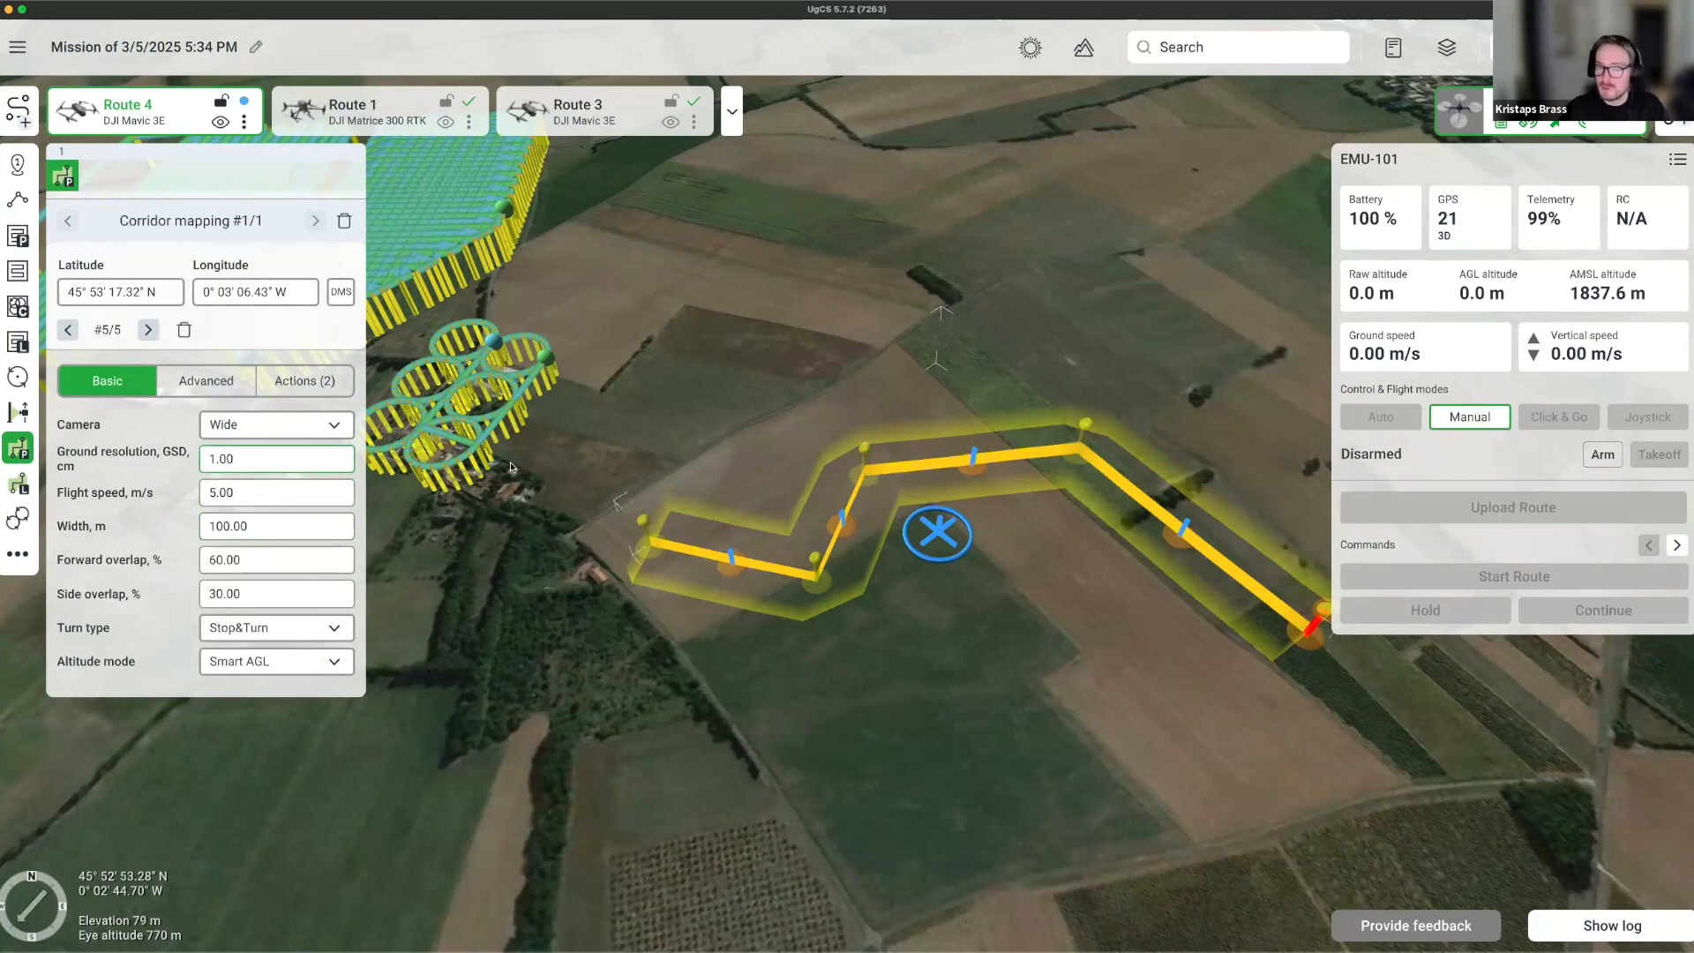
Split the corridor into Route 4 and Route 5 at its bend waypoint.
{"action": "right_click_drag", "start_coordinate": [629, 641], "coordinate": [874, 584]}
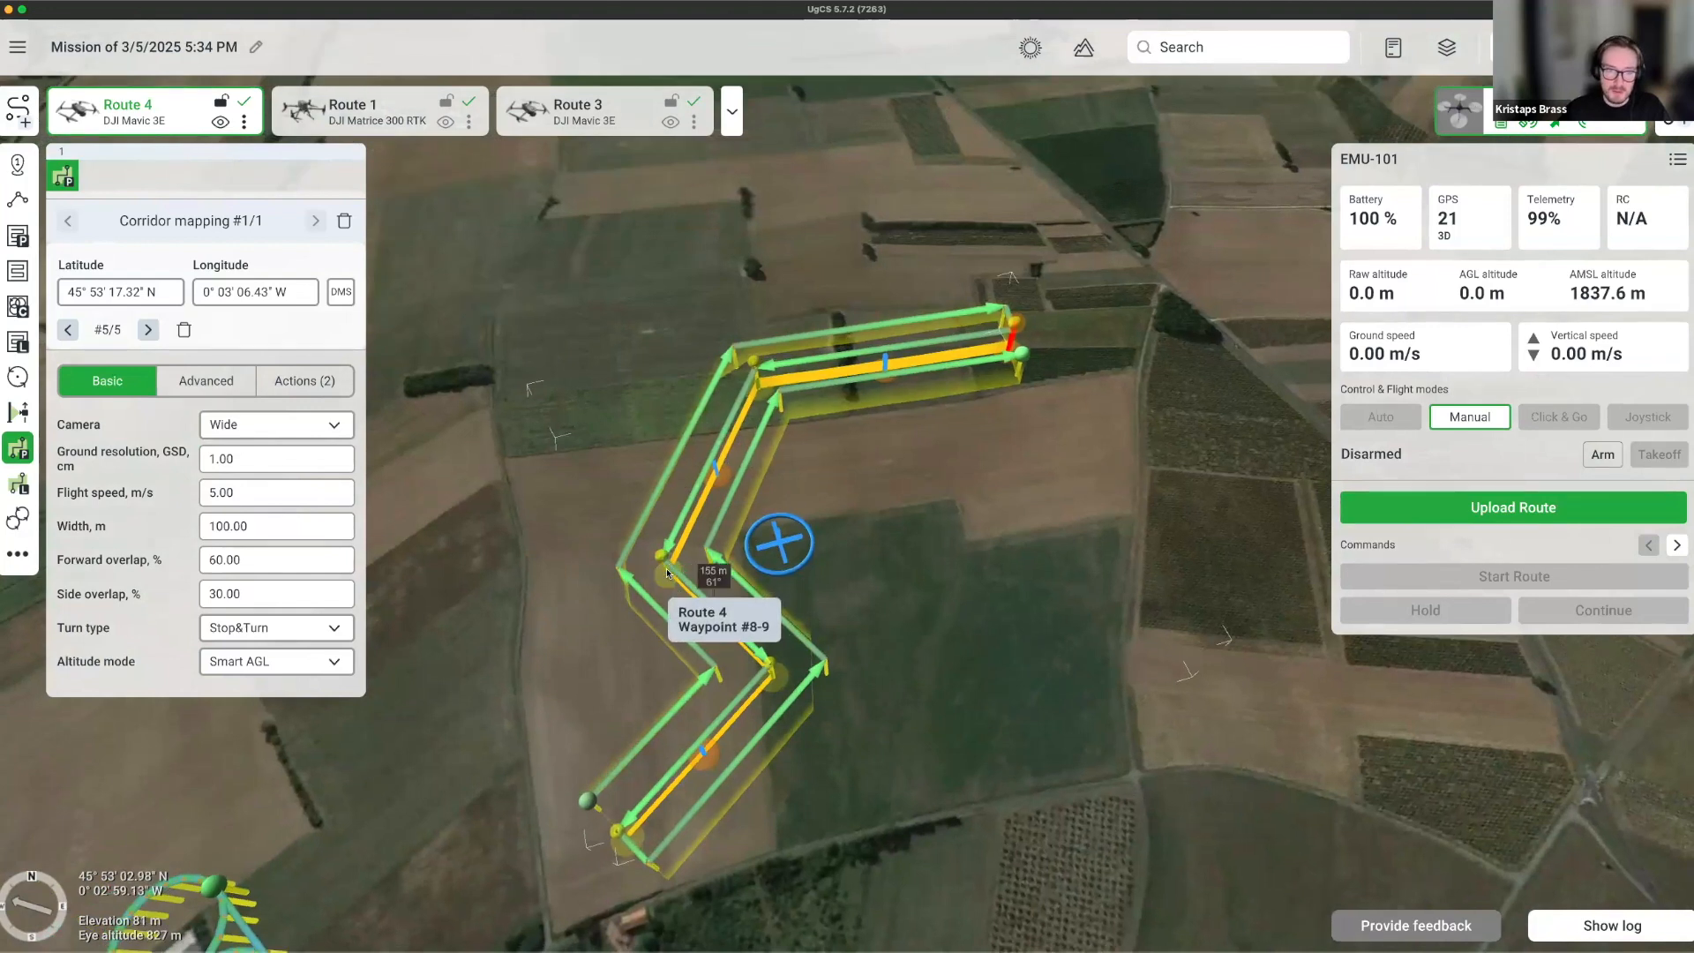
{"action": "right_click", "coordinate": [661, 569]}
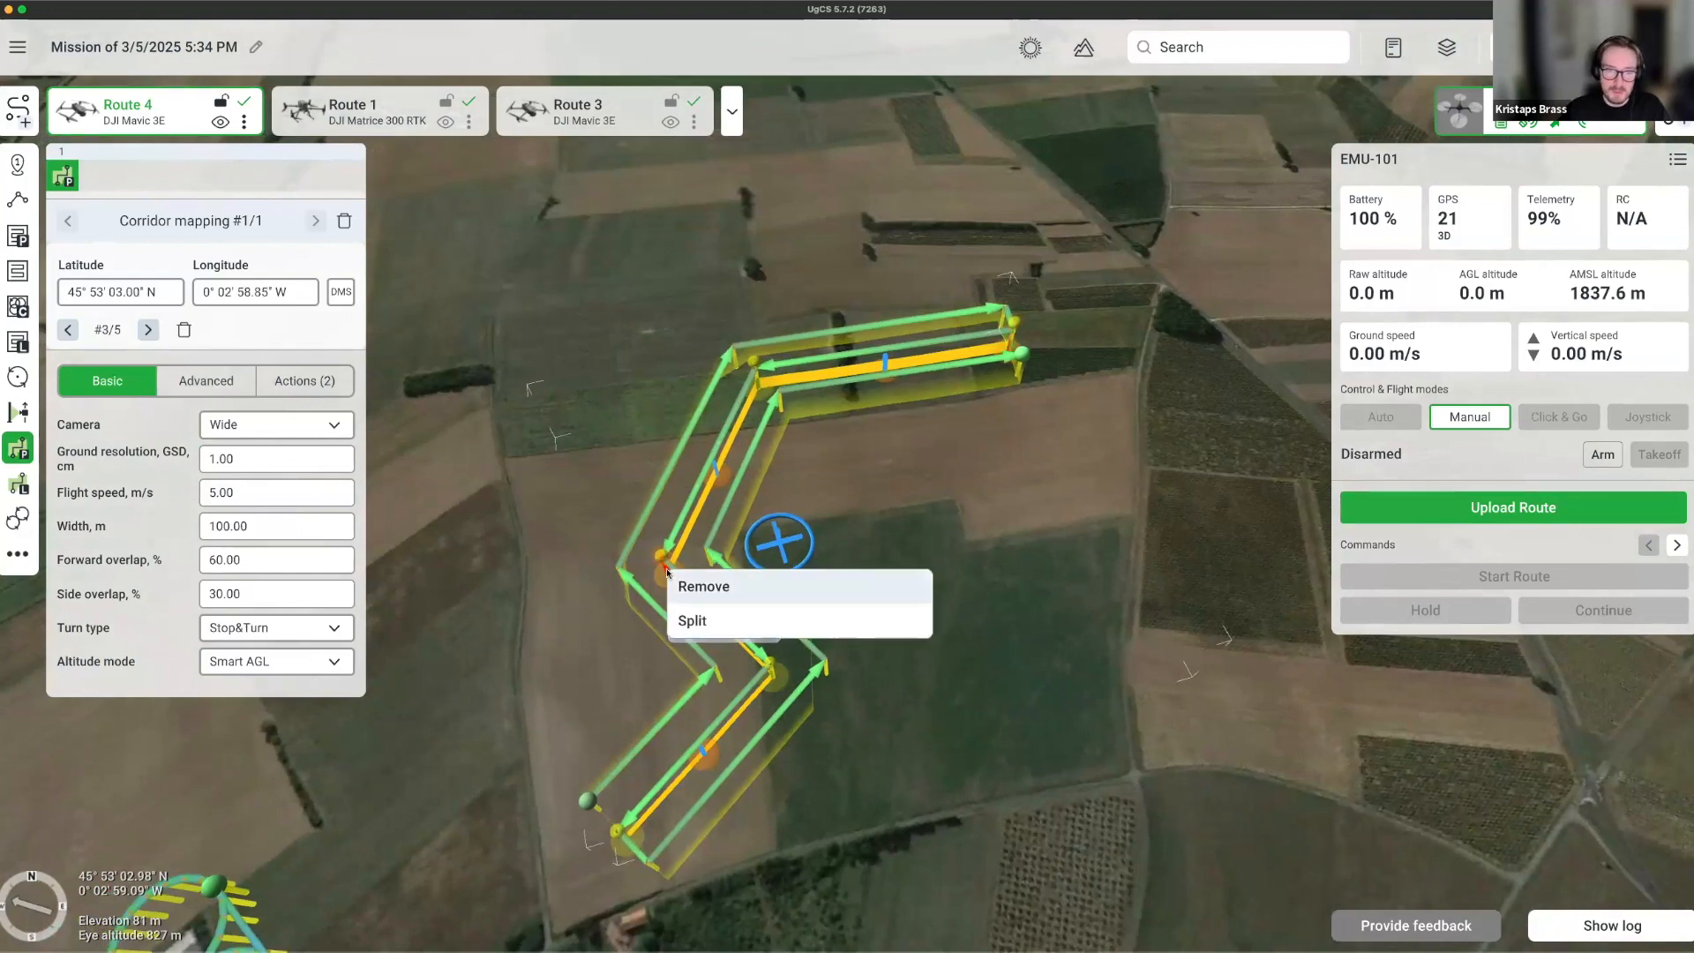
{"action": "left_click", "coordinate": [692, 620]}
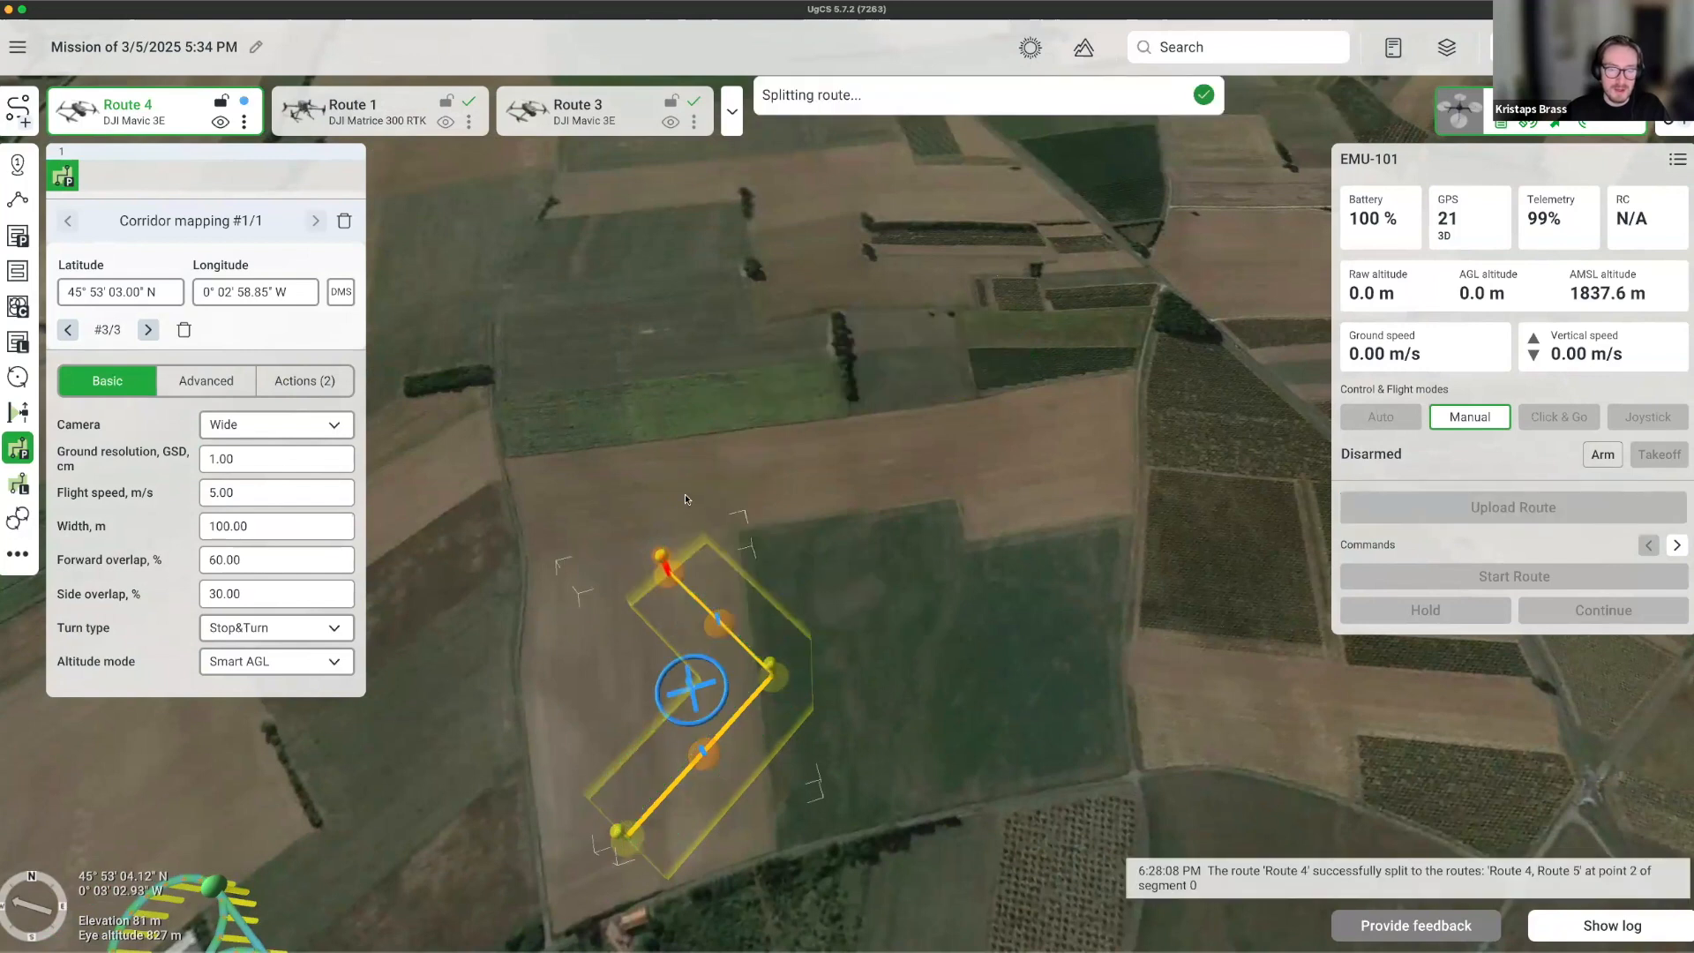
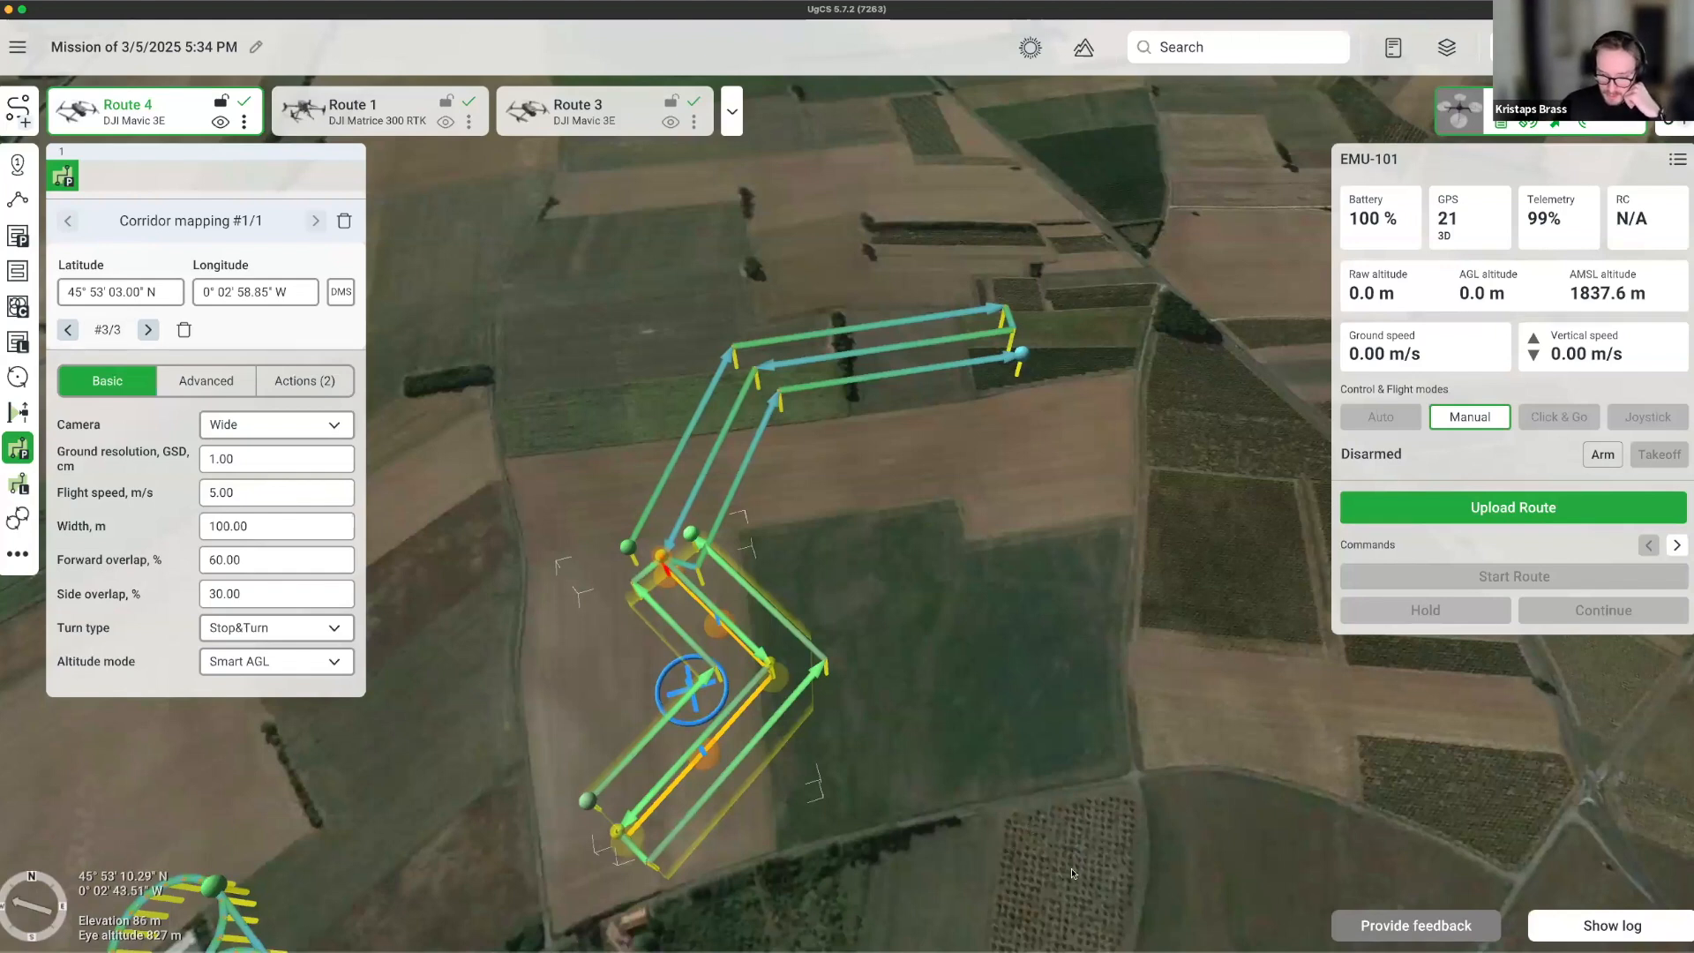
Tilt and rotate the 3-D map to look down on Route 3 and the farm buildings.
{"action": "scroll", "coordinate": [1015, 757], "scroll_direction": "down", "scroll_amount": 3}
{"action": "scroll", "coordinate": [1014, 723], "scroll_direction": "down", "scroll_amount": 3}
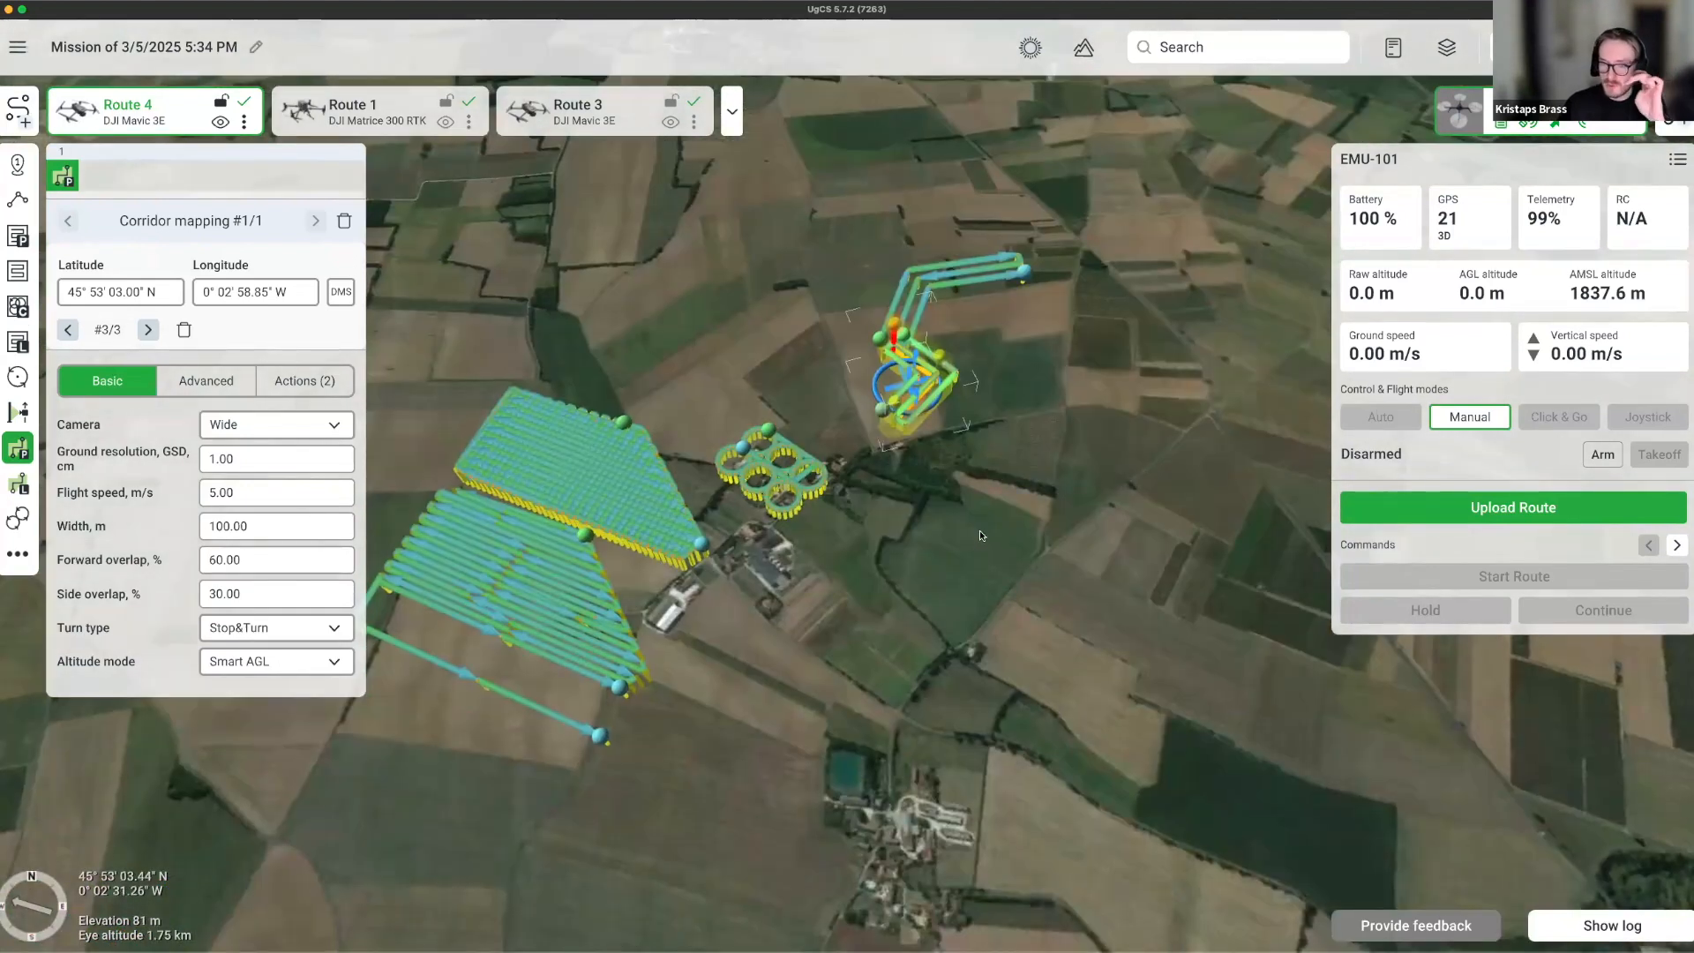
{"action": "scroll", "coordinate": [821, 637], "scroll_direction": "up", "scroll_amount": 3}
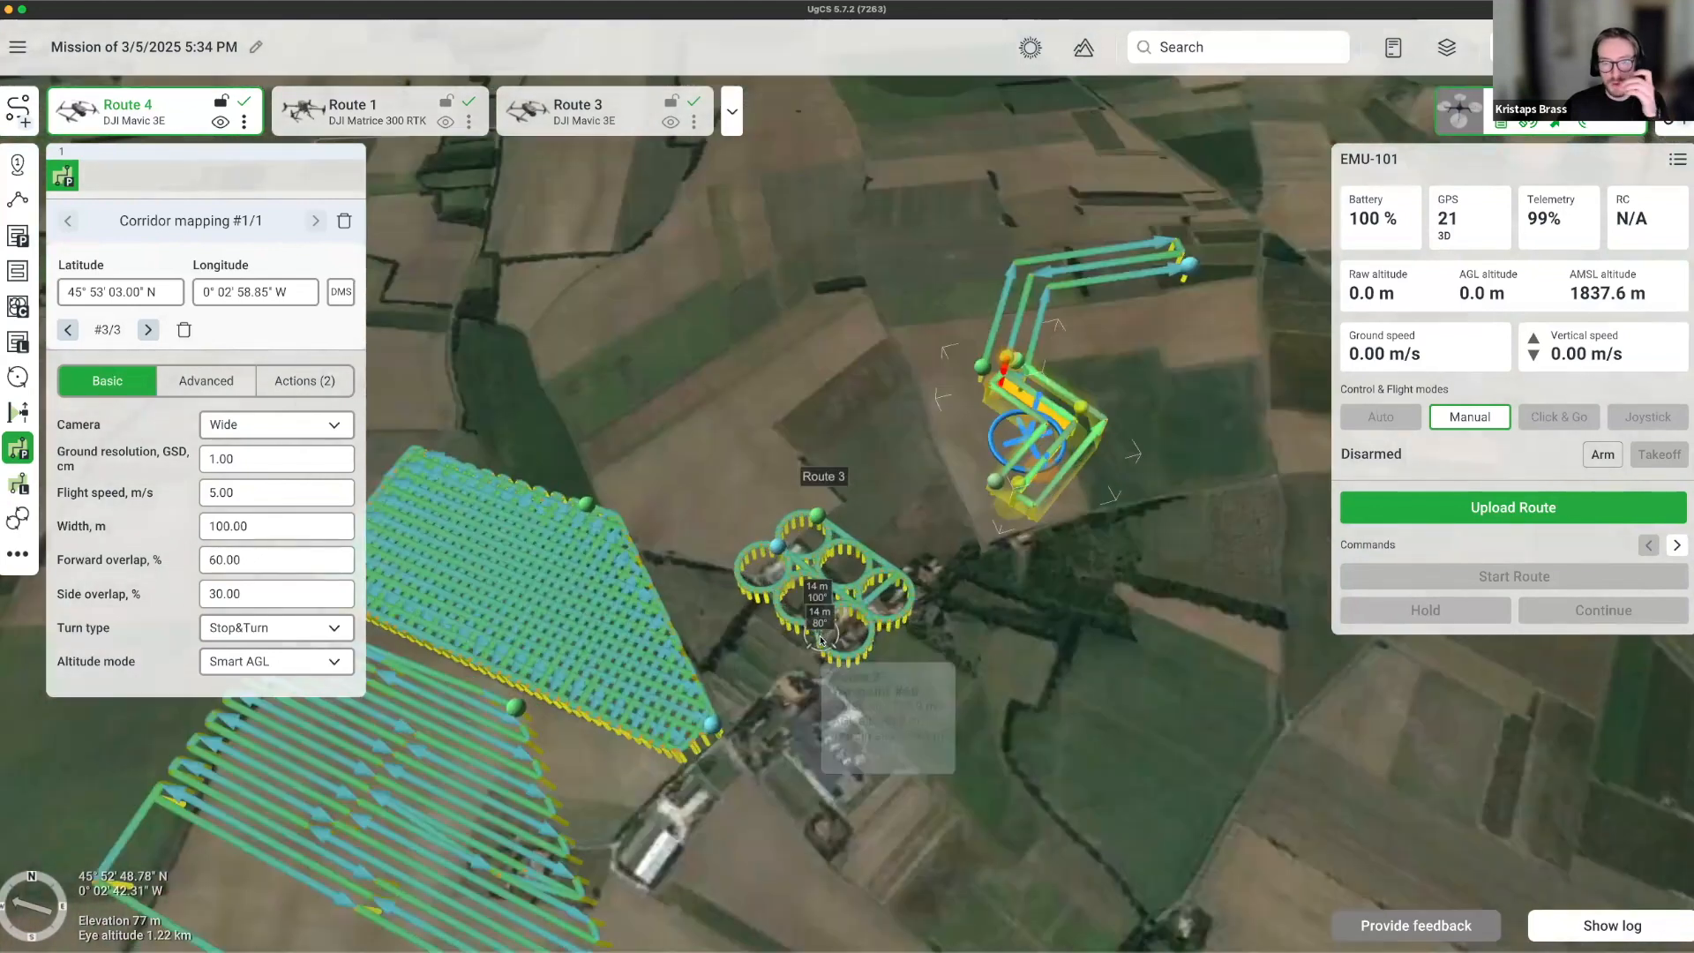
{"action": "scroll", "coordinate": [753, 682], "scroll_direction": "up", "scroll_amount": 3}
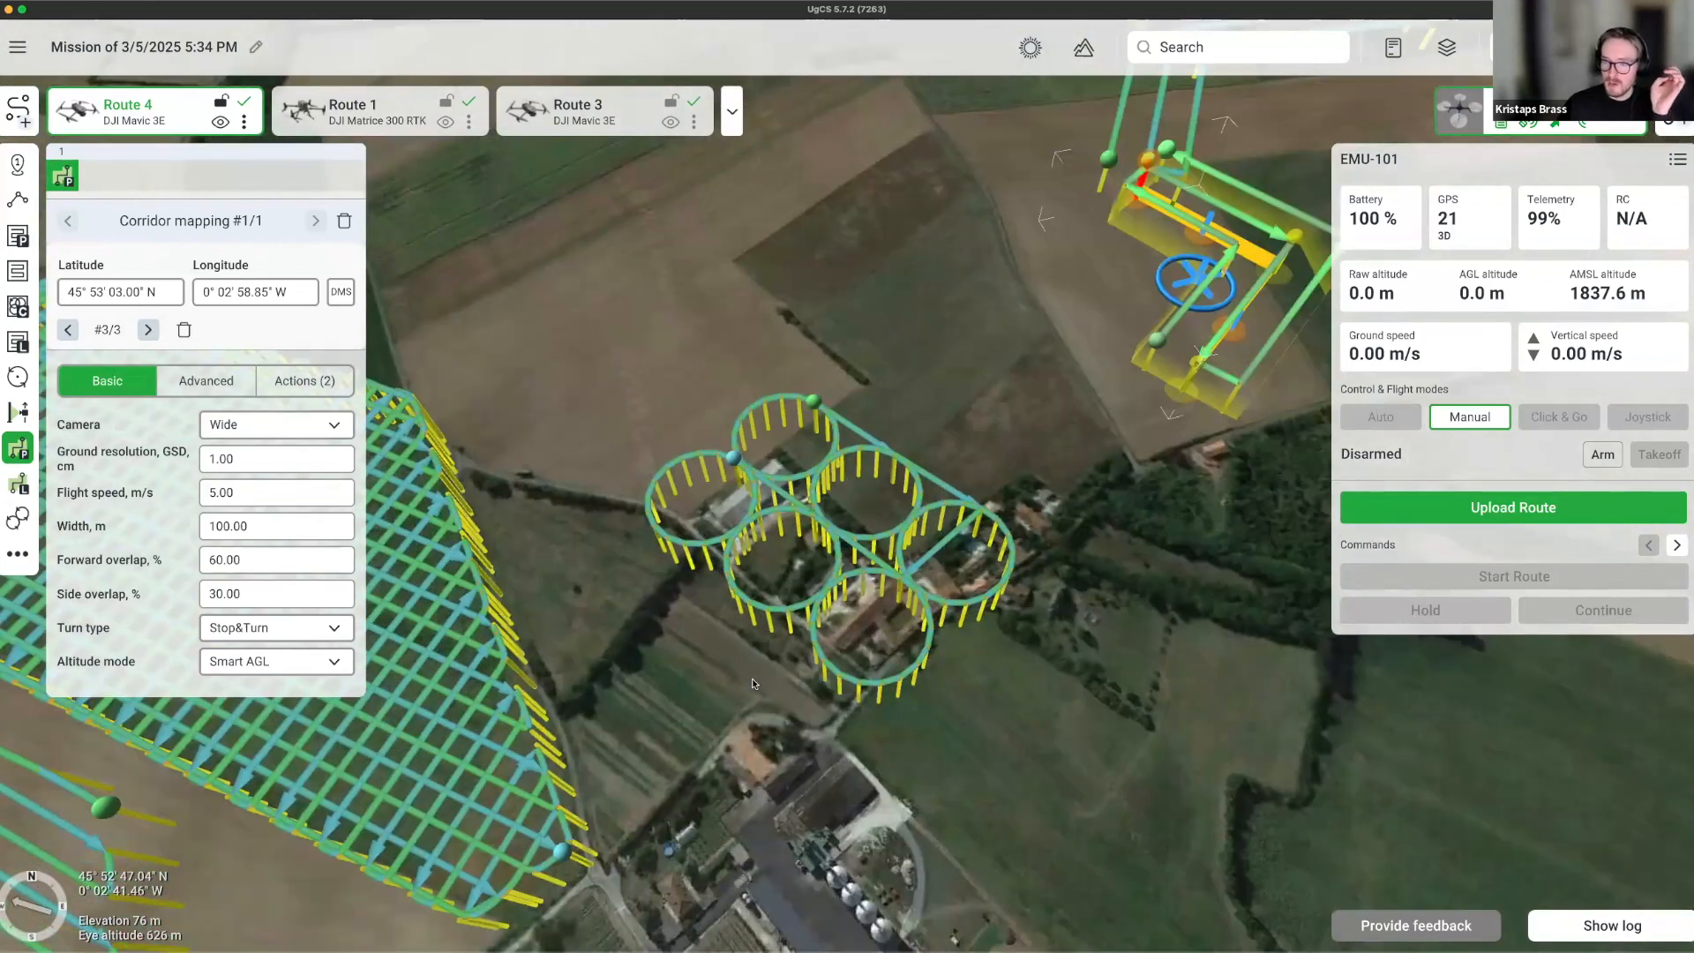
{"action": "right_click_drag", "start_coordinate": [756, 665], "coordinate": [1196, 671]}
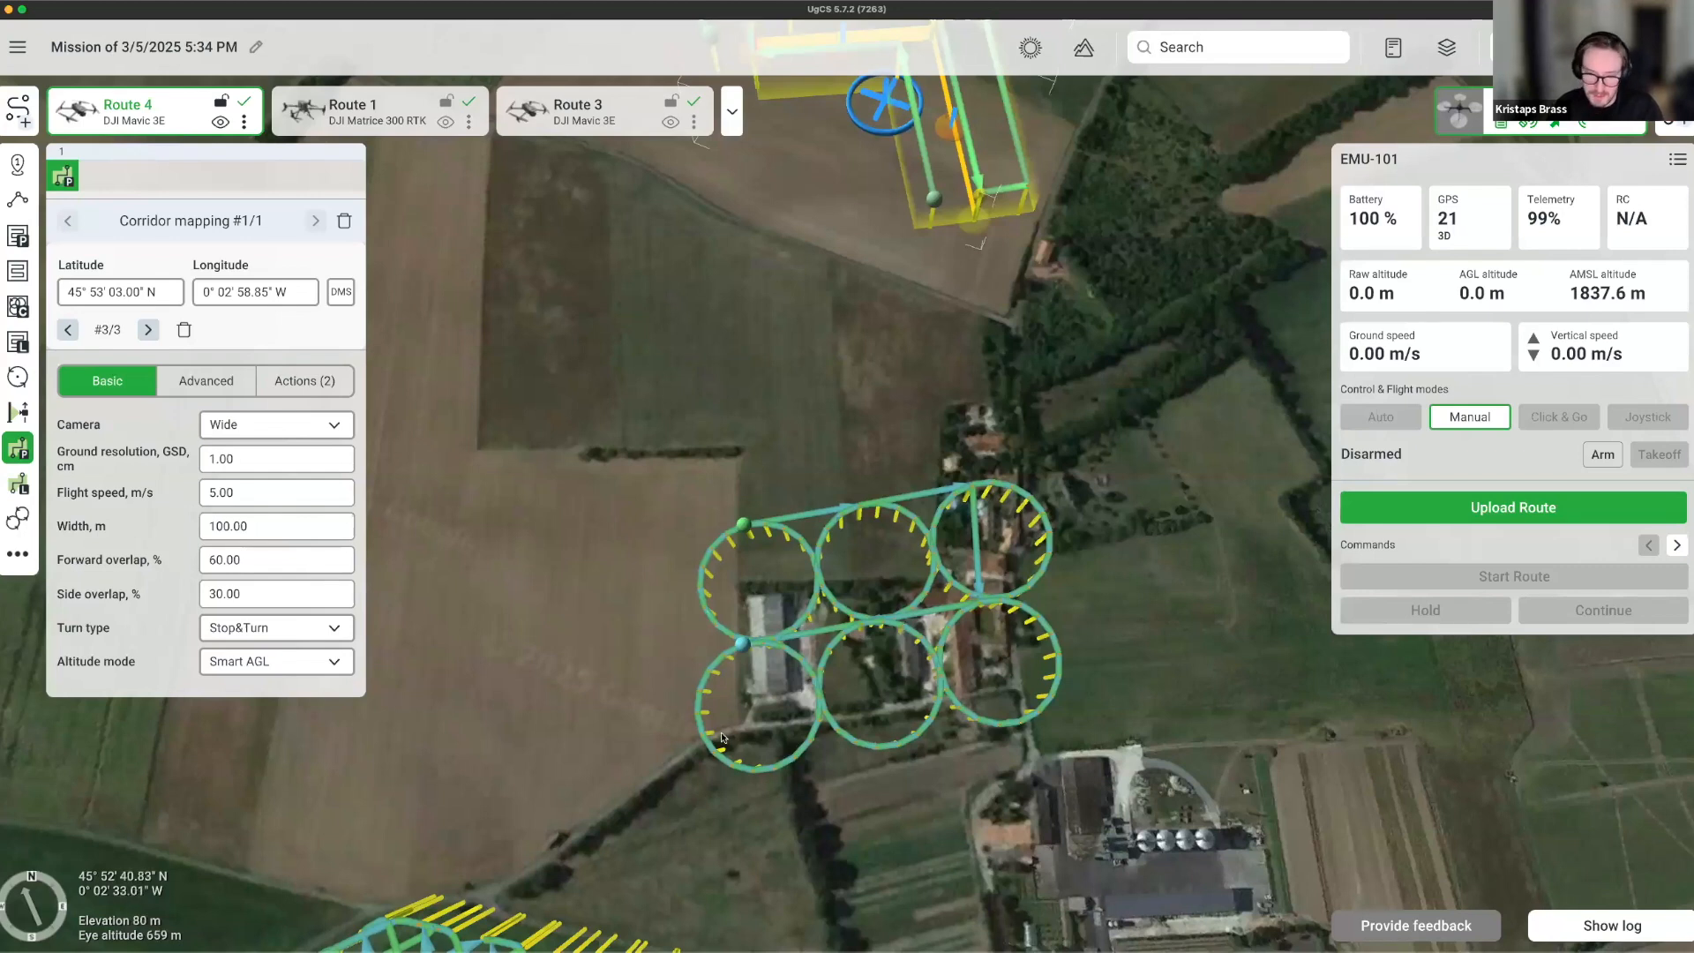
{"action": "right_click_drag", "start_coordinate": [601, 601], "coordinate": [722, 616]}
{"action": "scroll", "coordinate": [722, 616], "scroll_direction": "down", "scroll_amount": 5}
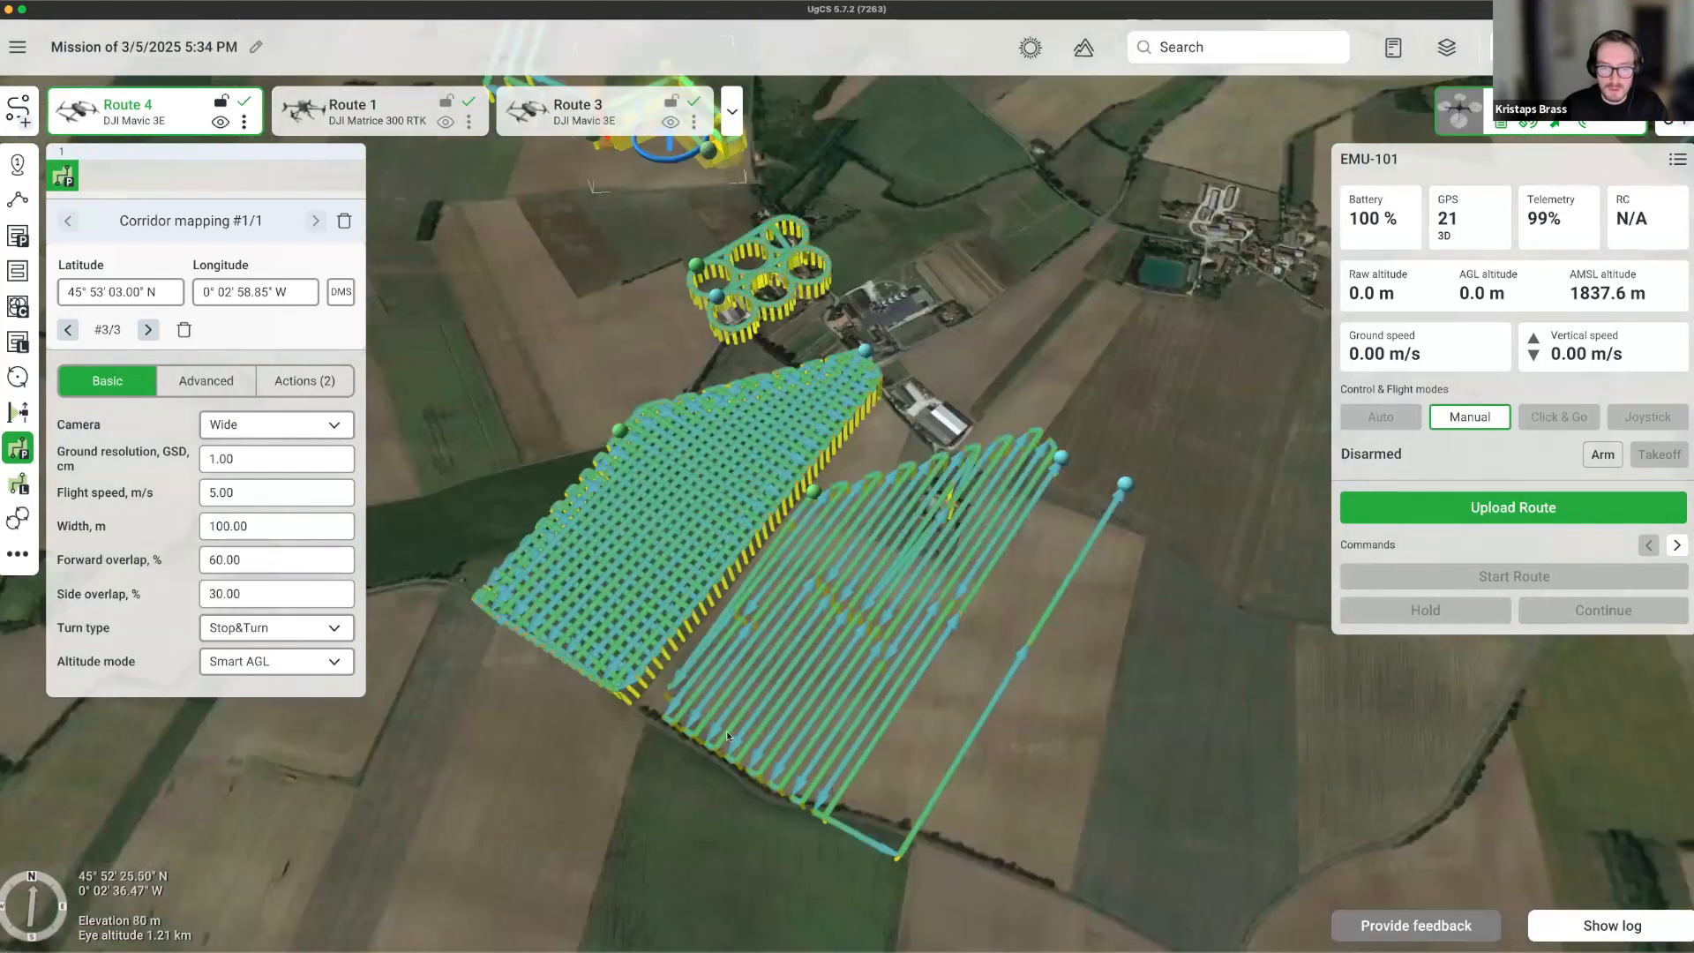
Switch Route 1's photogrammetry area from a double grid to a single grid.
{"action": "left_click", "coordinate": [605, 693]}
{"action": "left_click", "coordinate": [609, 695]}
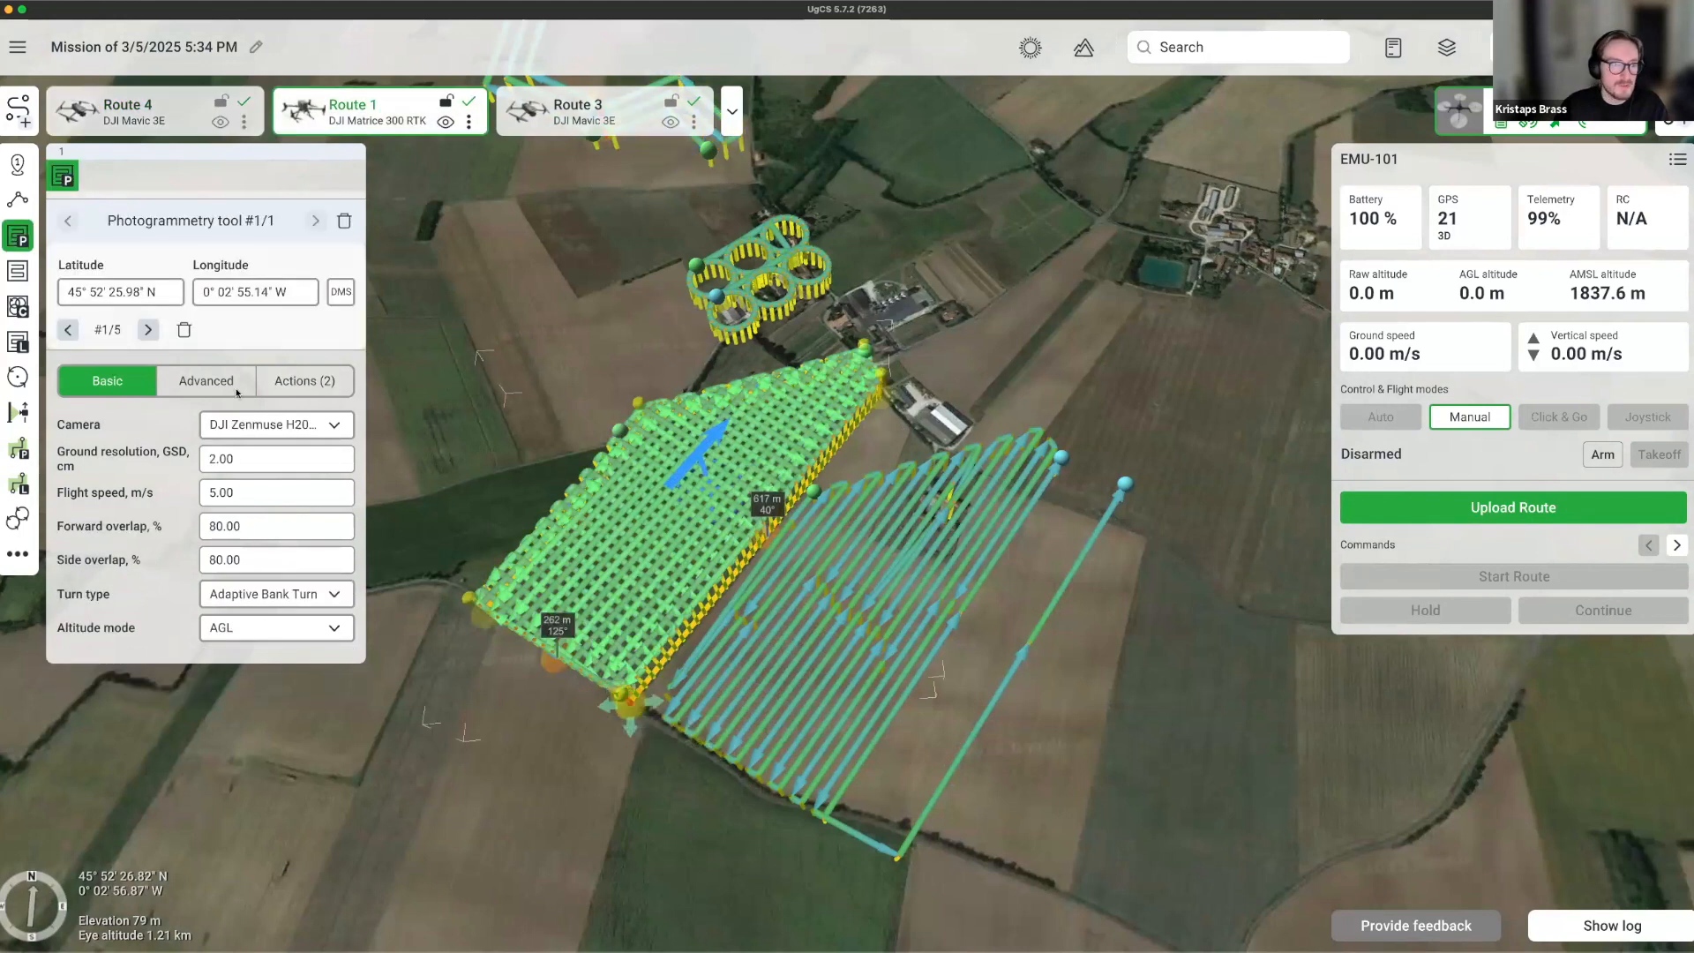
{"action": "left_click", "coordinate": [206, 380]}
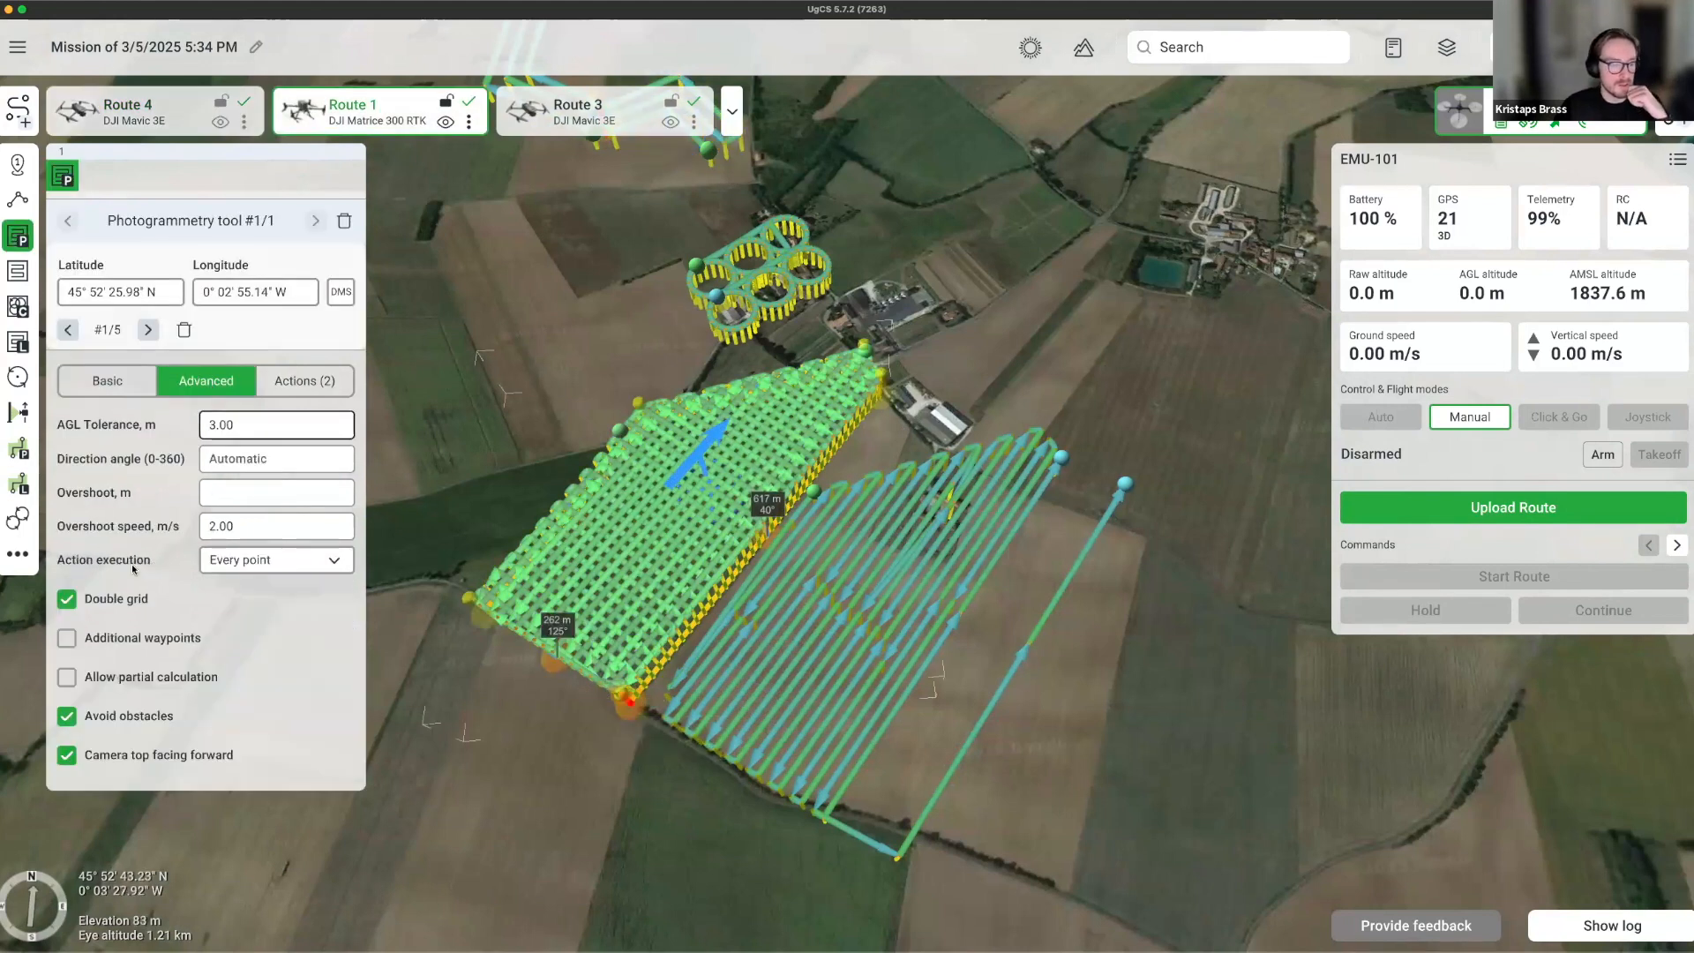
{"action": "left_click", "coordinate": [67, 600]}
Bring up the photogrammetry area's list of camera actions.
{"action": "left_click_drag", "start_coordinate": [469, 681], "coordinate": [657, 680]}
{"action": "scroll", "coordinate": [656, 680], "scroll_direction": "up", "scroll_amount": 5}
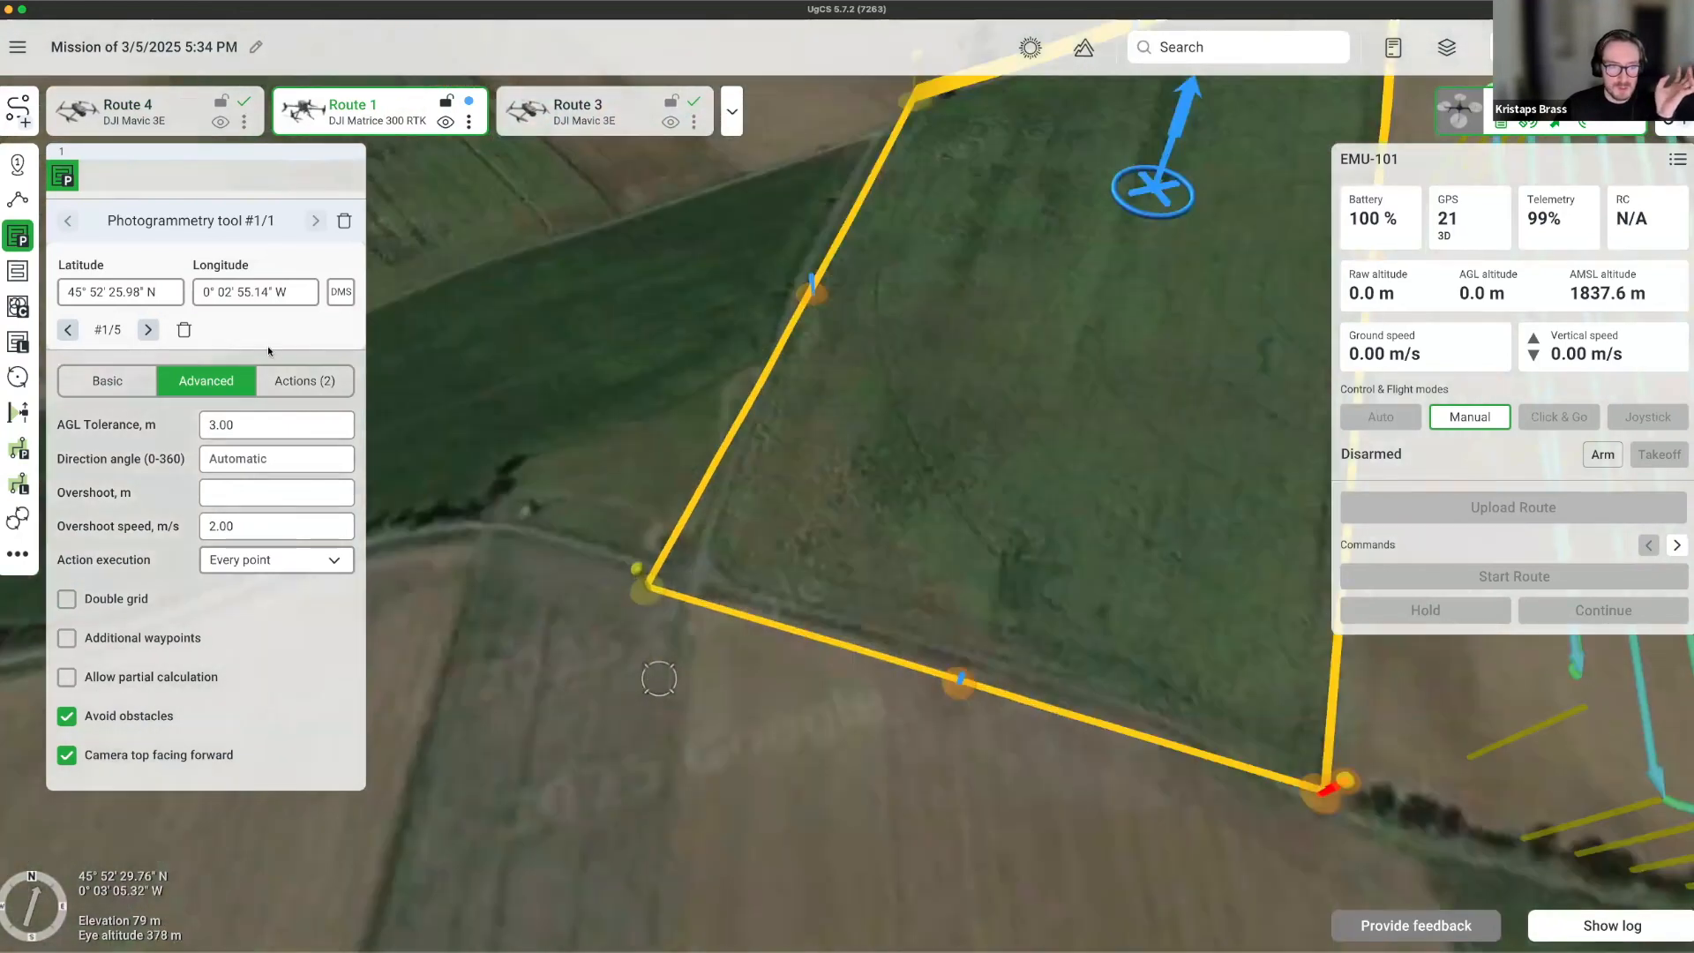
{"action": "left_click", "coordinate": [285, 382]}
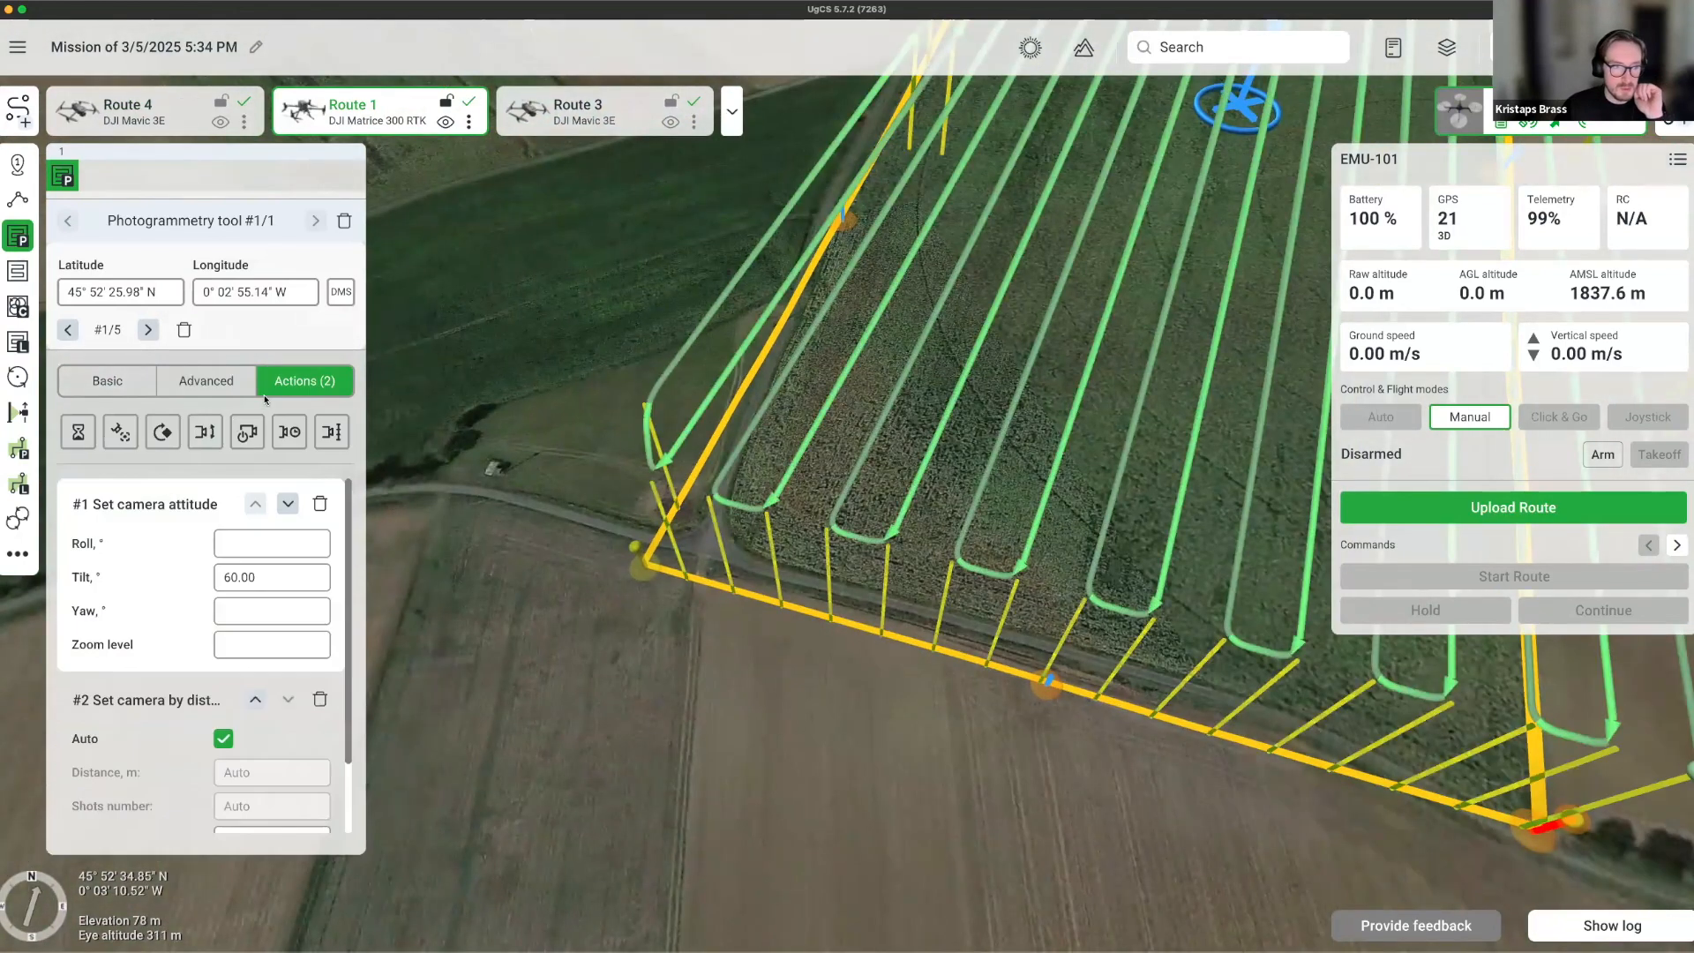
Delete the Set camera by distance action and add a Set camera mode action to start recording.
{"action": "left_click", "coordinate": [320, 699]}
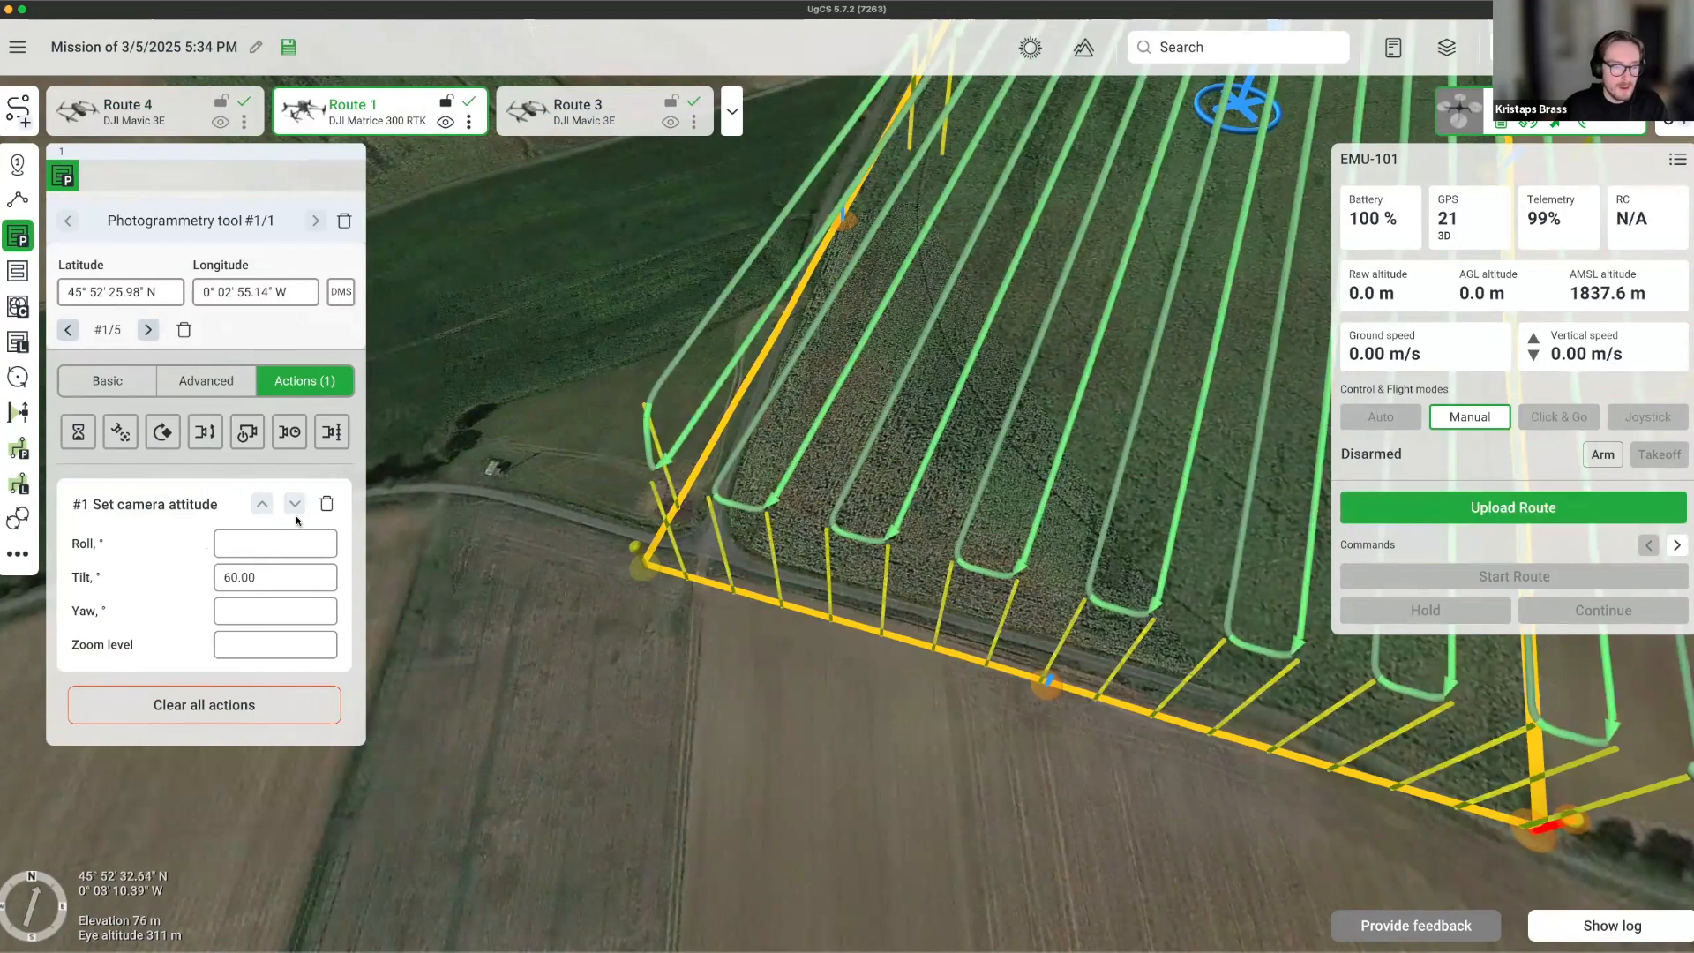
{"action": "right_click_drag", "start_coordinate": [674, 602], "coordinate": [584, 582]}
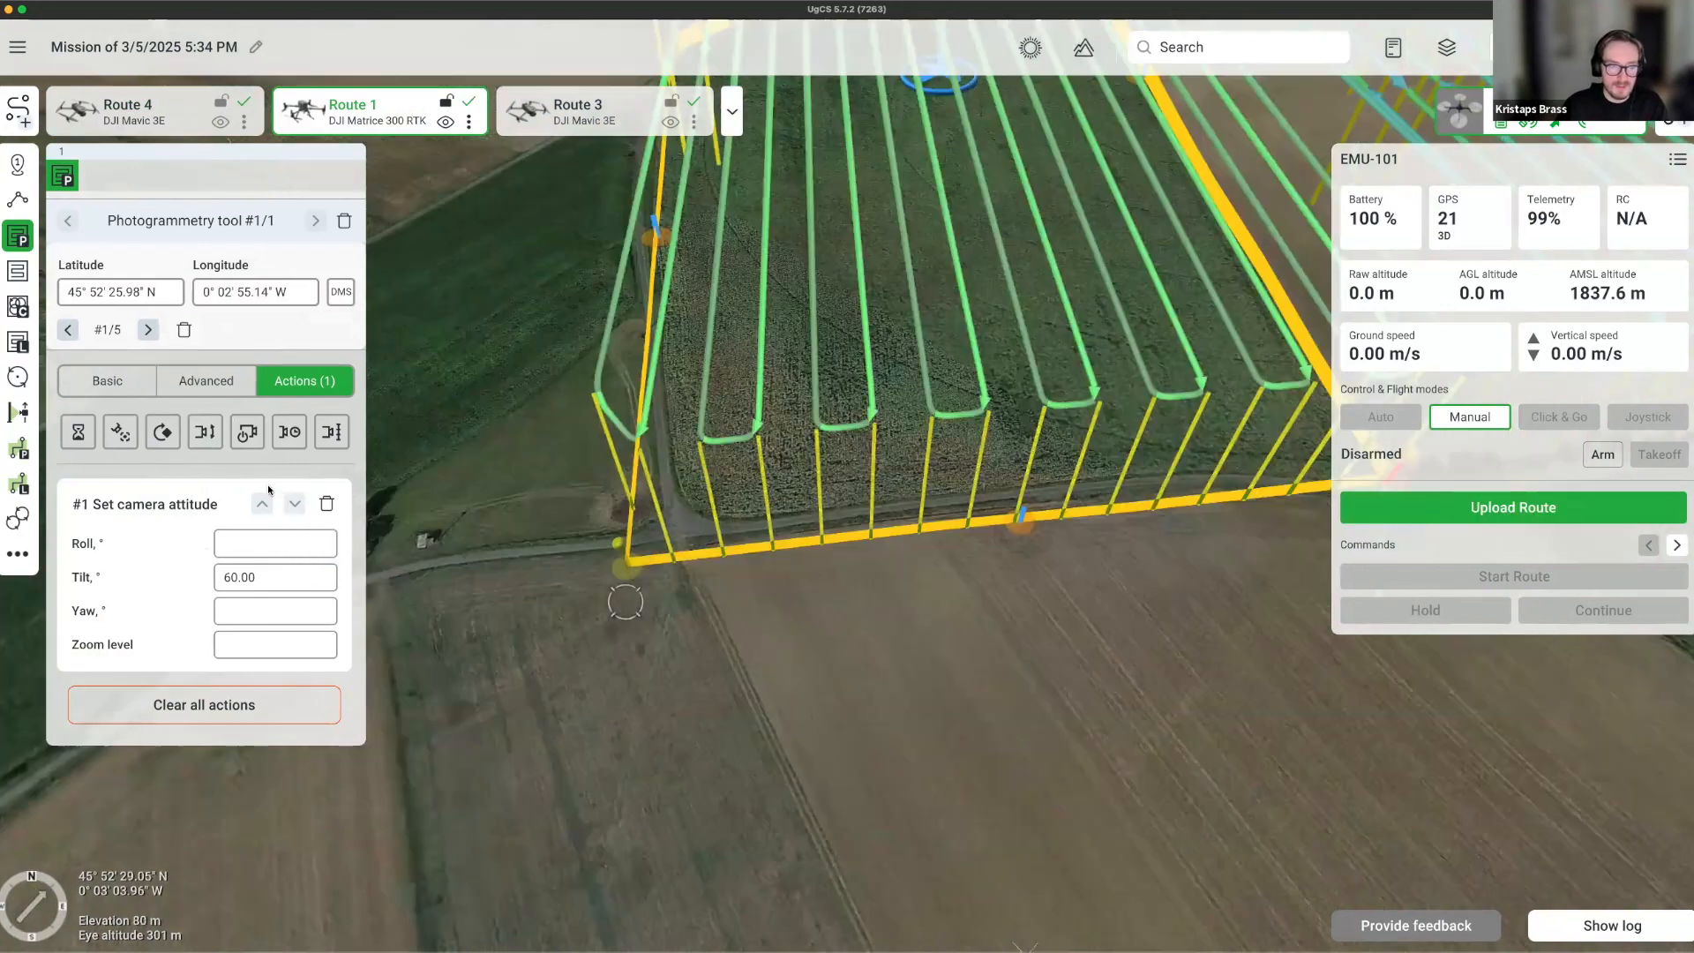
{"action": "left_click", "coordinate": [249, 432]}
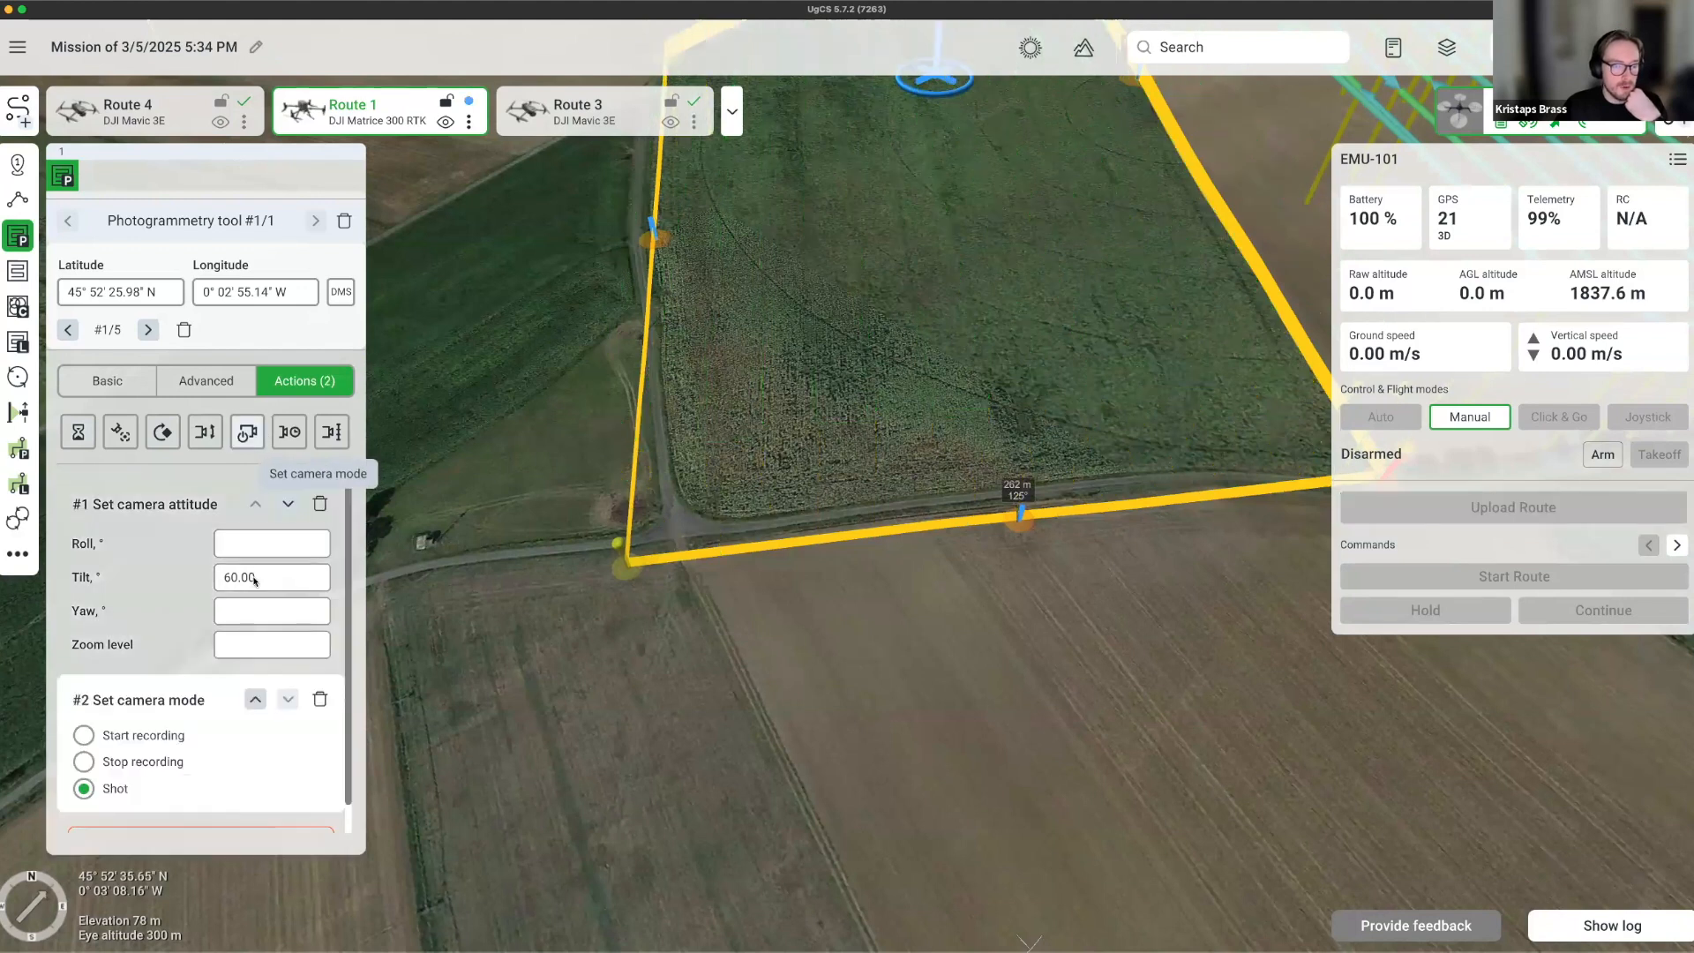
{"action": "left_click", "coordinate": [84, 736]}
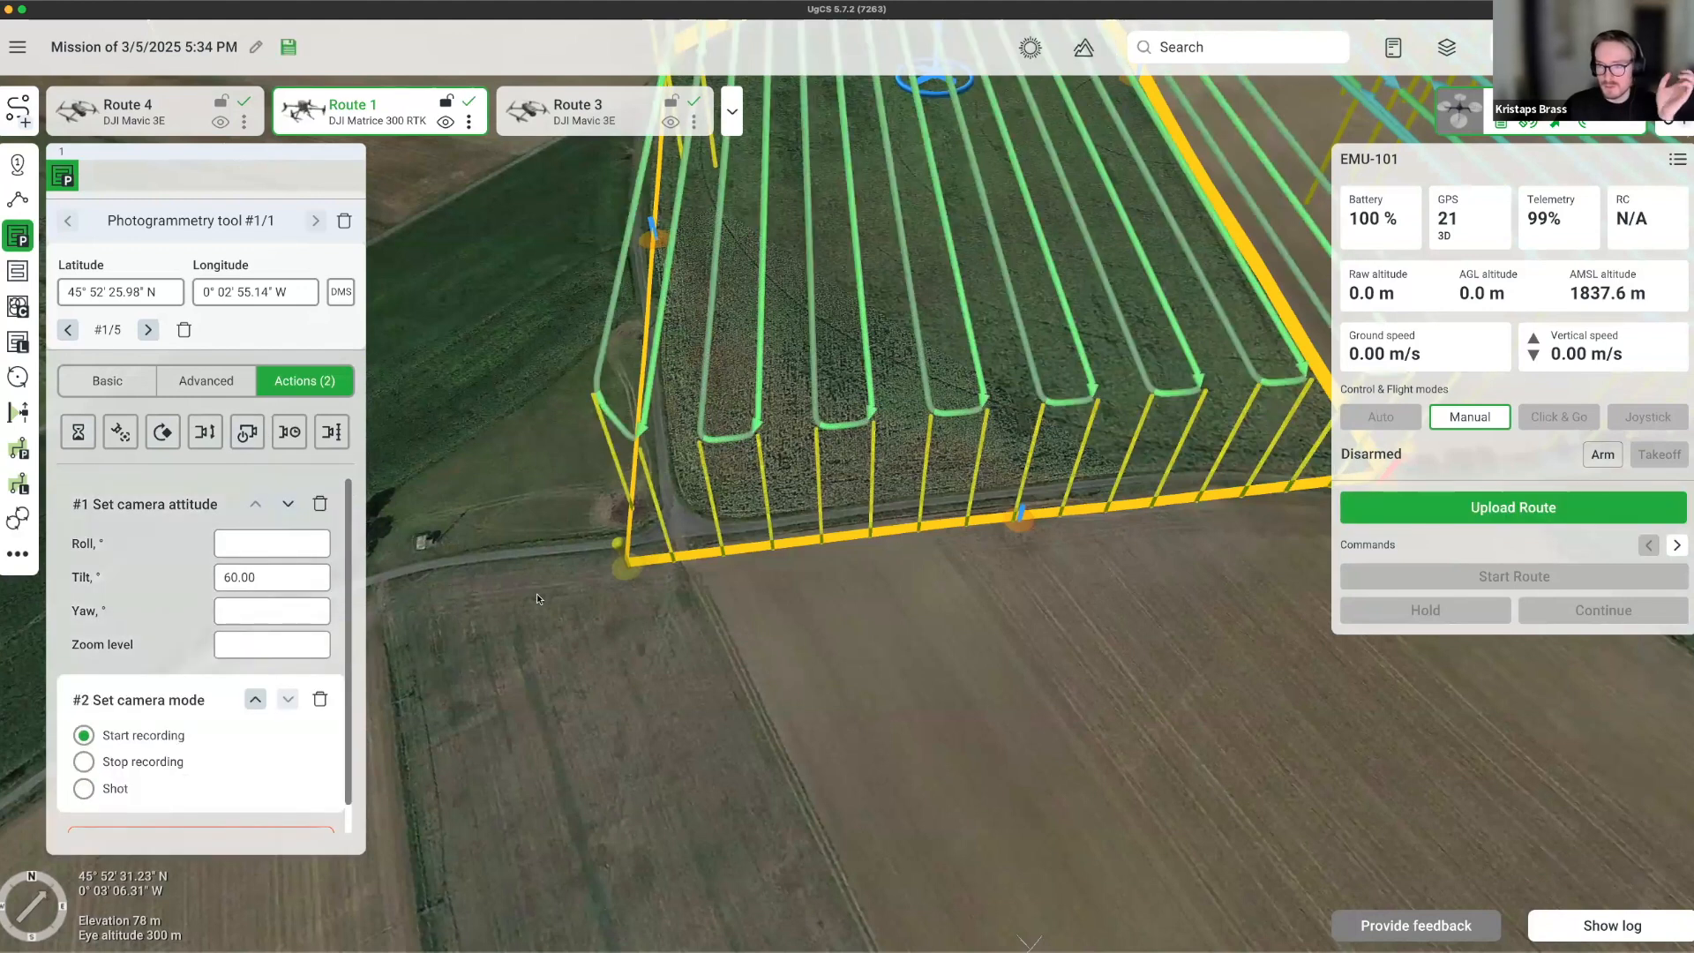
Rotate and pan the view to inspect the survey area's corners.
{"action": "right_click_drag", "start_coordinate": [876, 579], "coordinate": [500, 571]}
{"action": "left_click_drag", "start_coordinate": [723, 584], "coordinate": [429, 564]}
{"action": "left_click_drag", "start_coordinate": [1079, 579], "coordinate": [913, 578]}
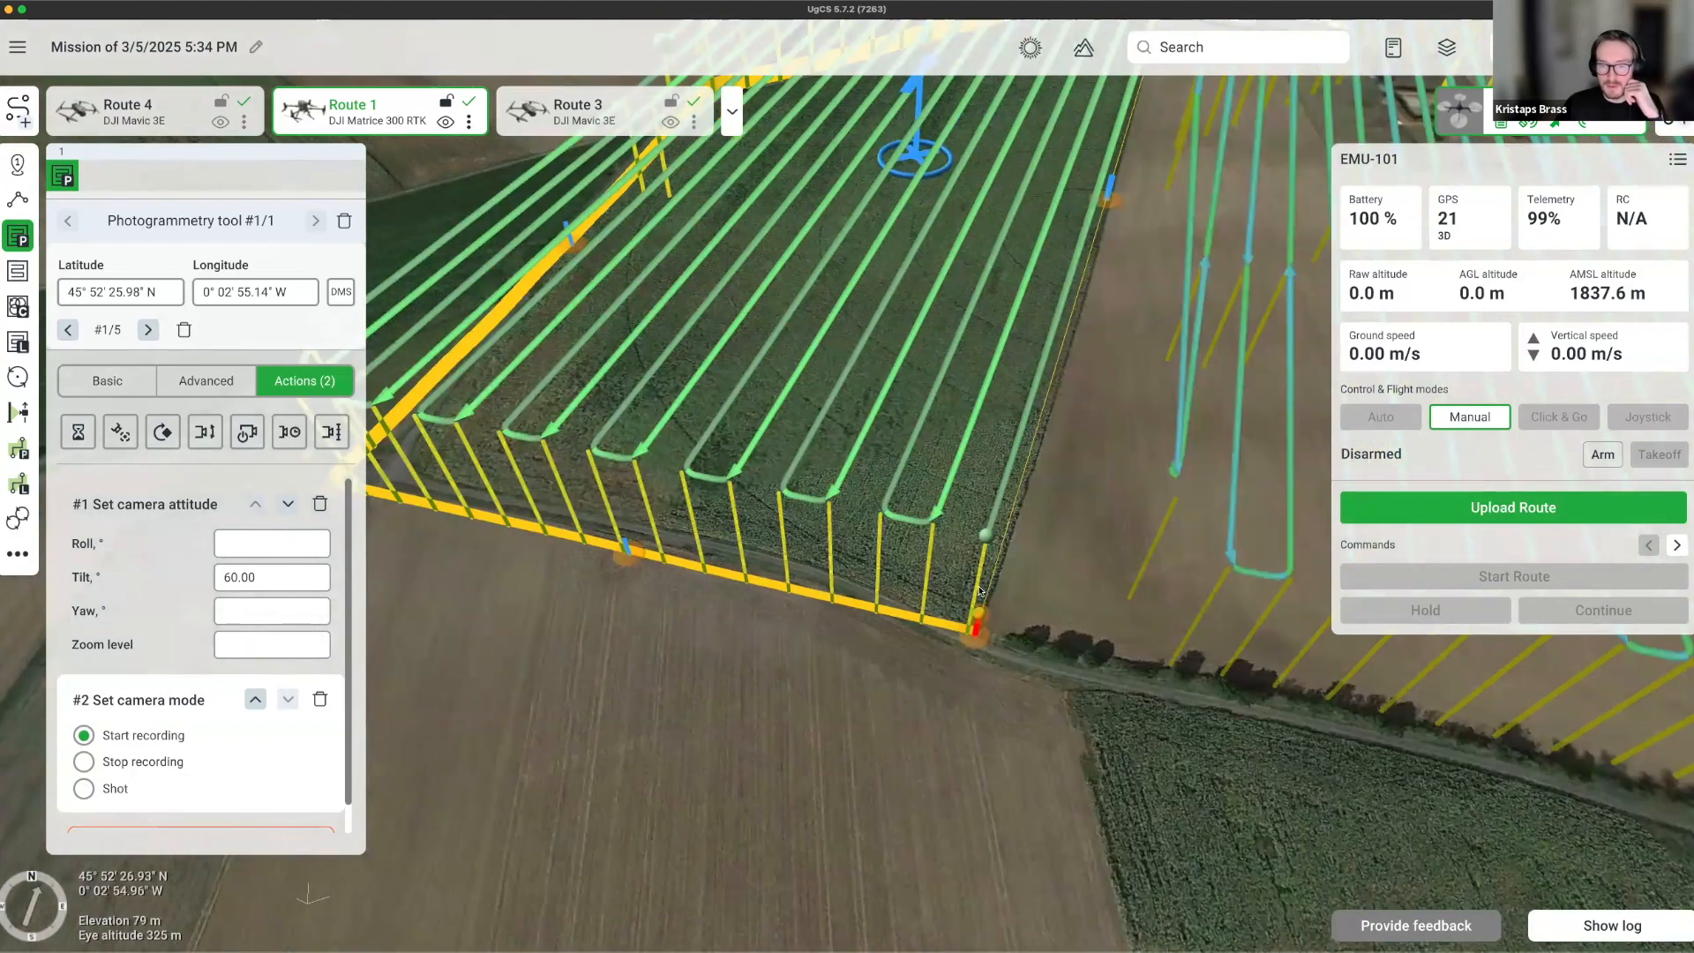
{"action": "mouse_move", "coordinate": [979, 589]}
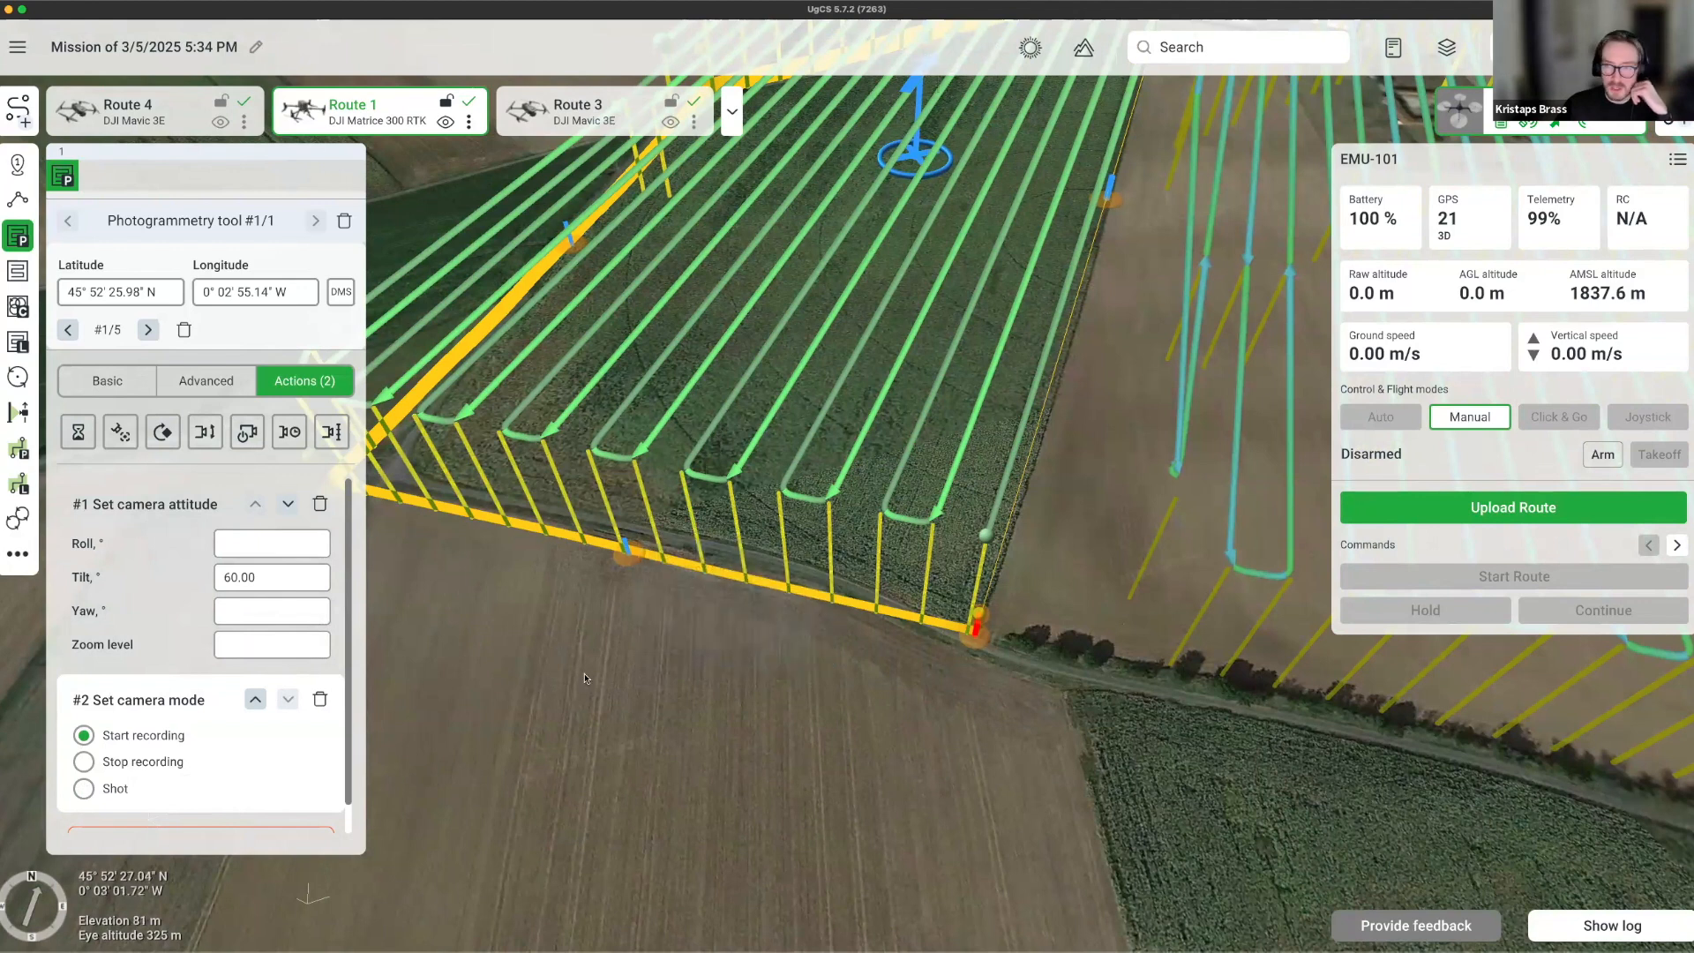
{"action": "left_click_drag", "start_coordinate": [639, 660], "coordinate": [1112, 657]}
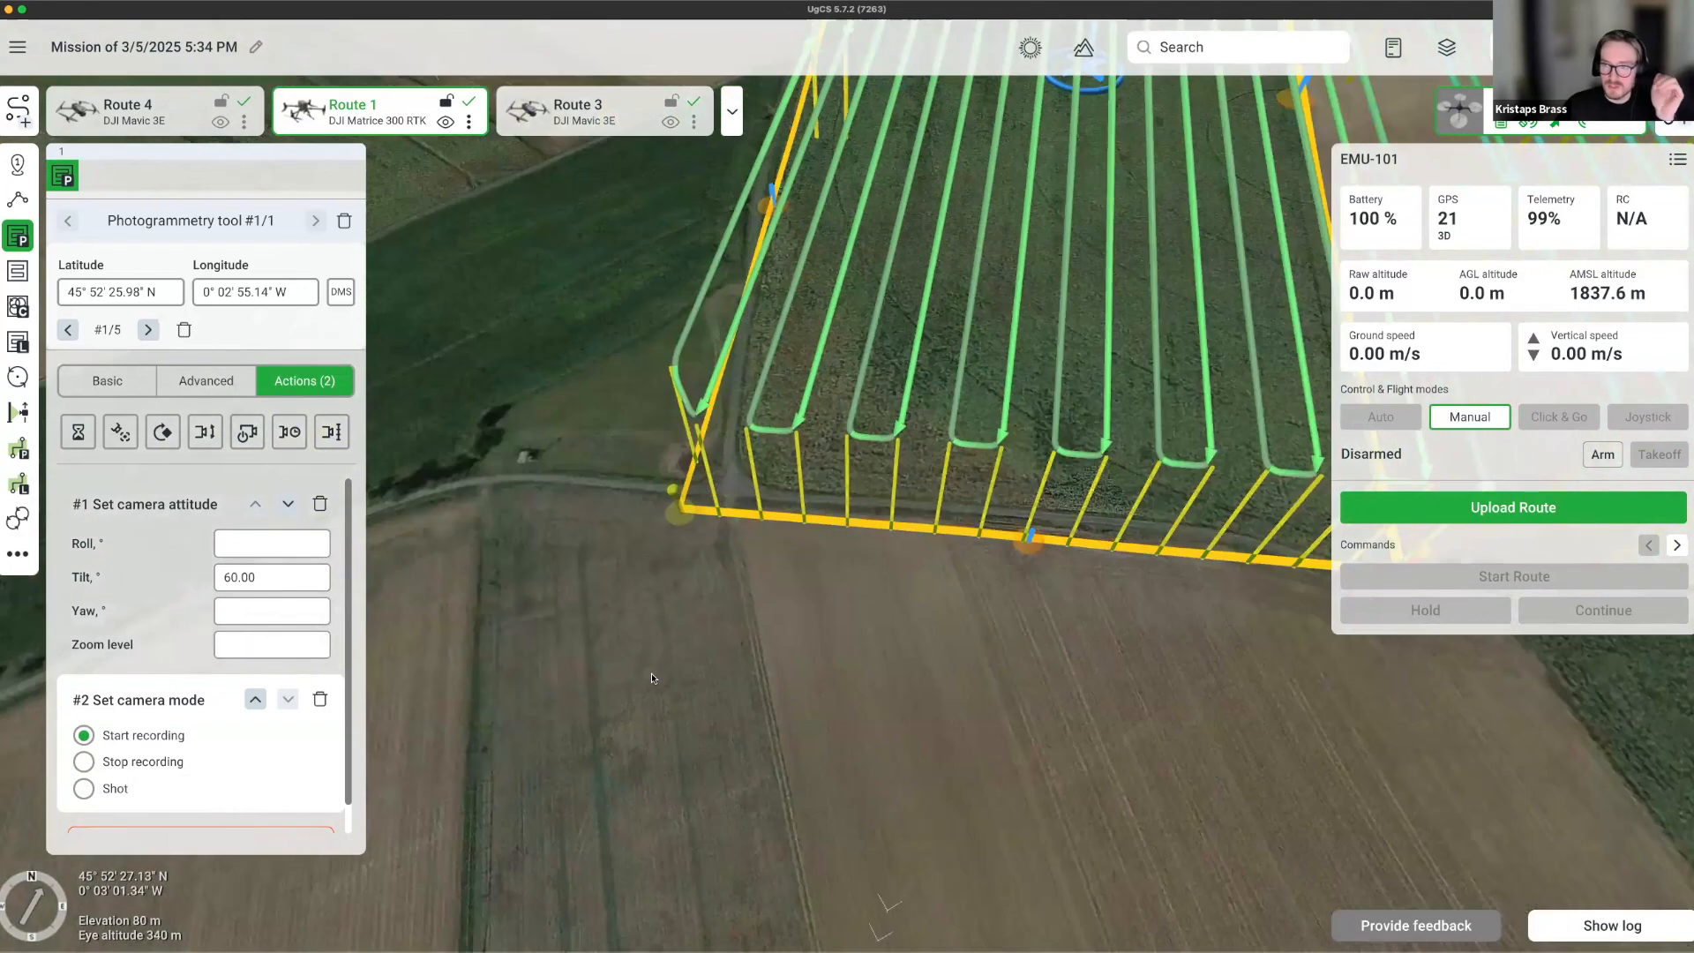
Remove the survey's camera mode action and place waypoints before and after the survey area.
{"action": "left_click", "coordinate": [320, 699]}
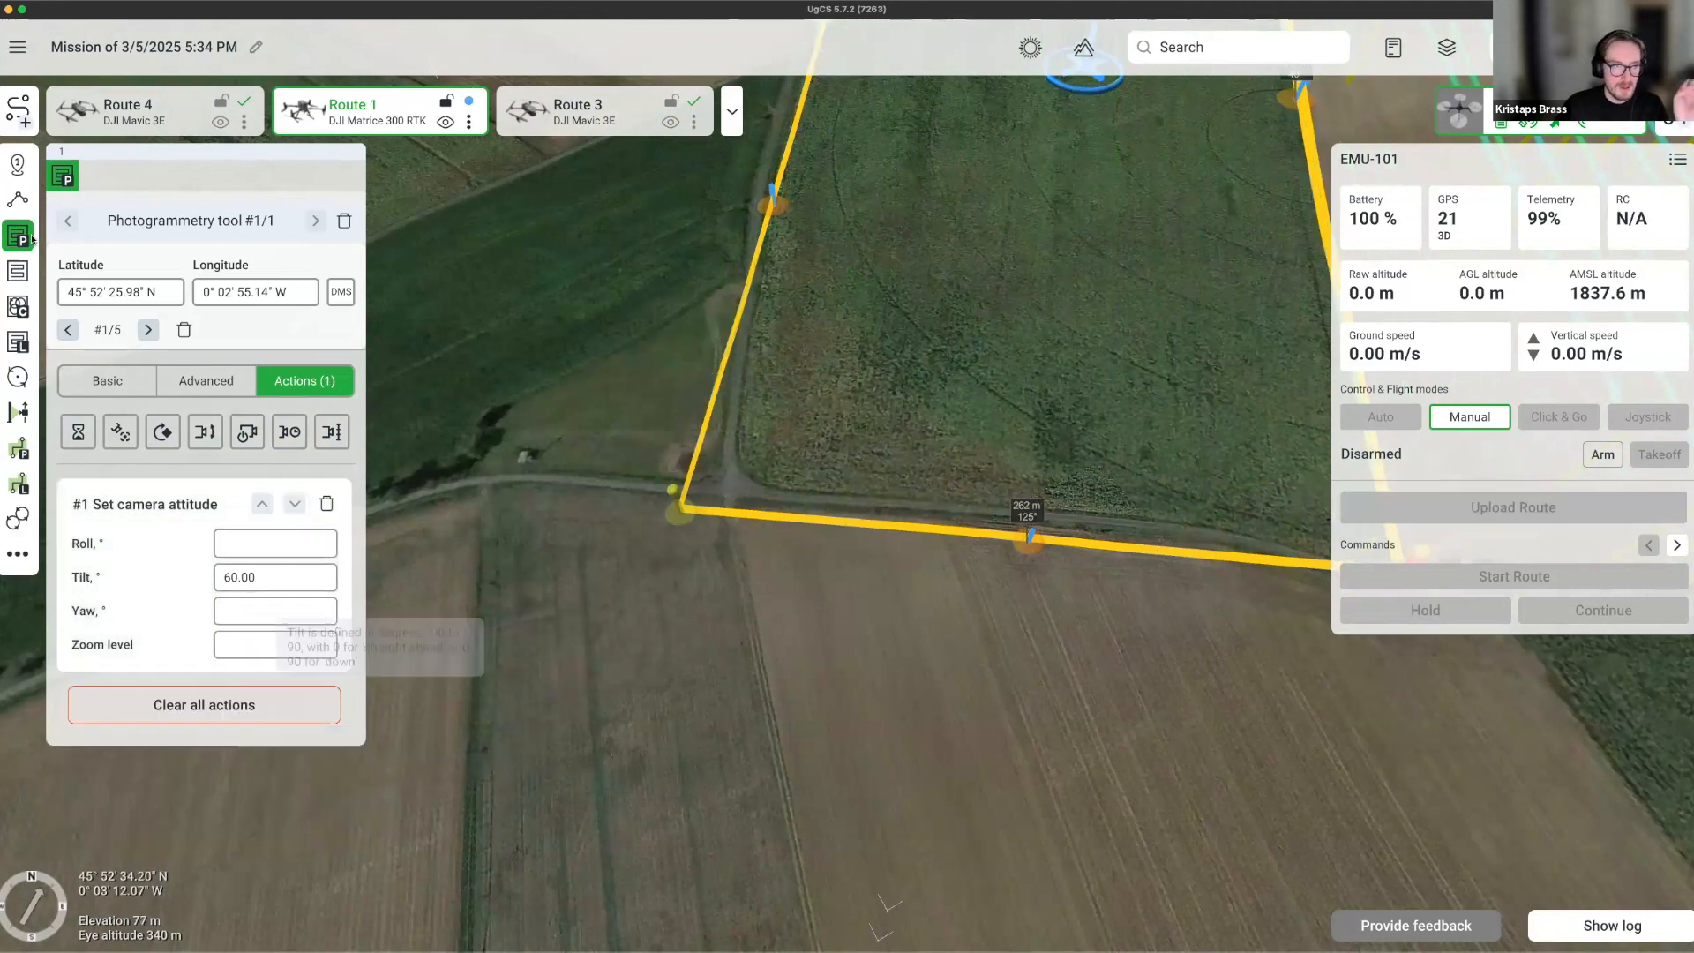
{"action": "left_click", "coordinate": [16, 164]}
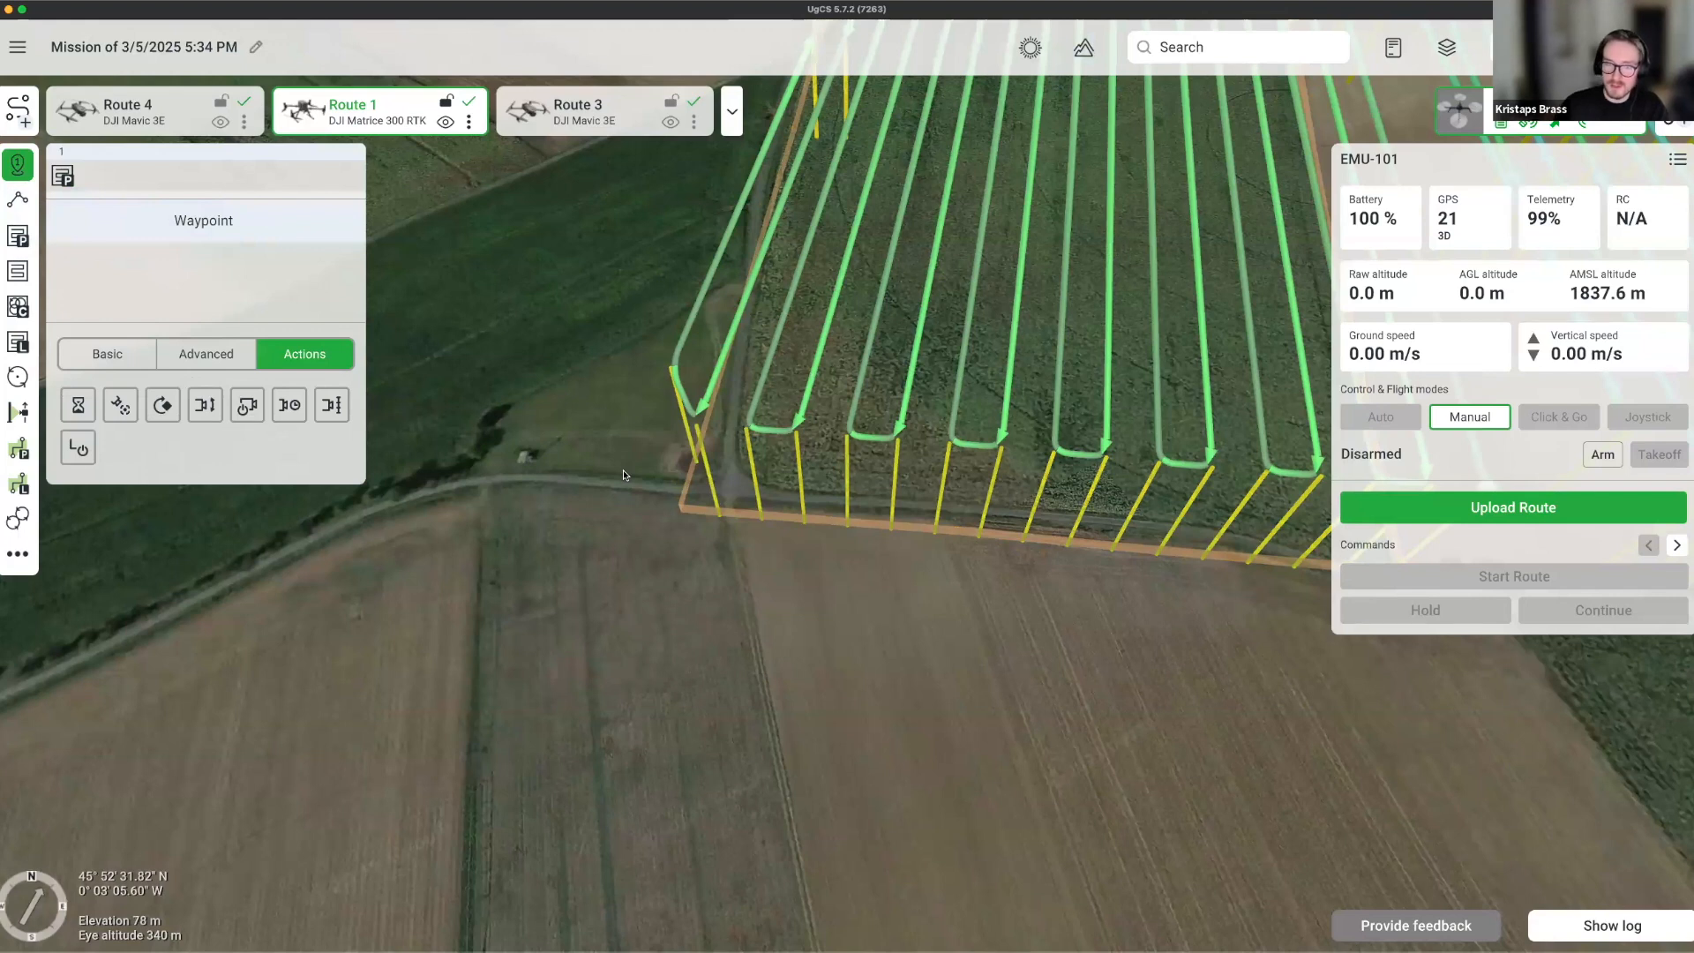
{"action": "left_click", "coordinate": [625, 512]}
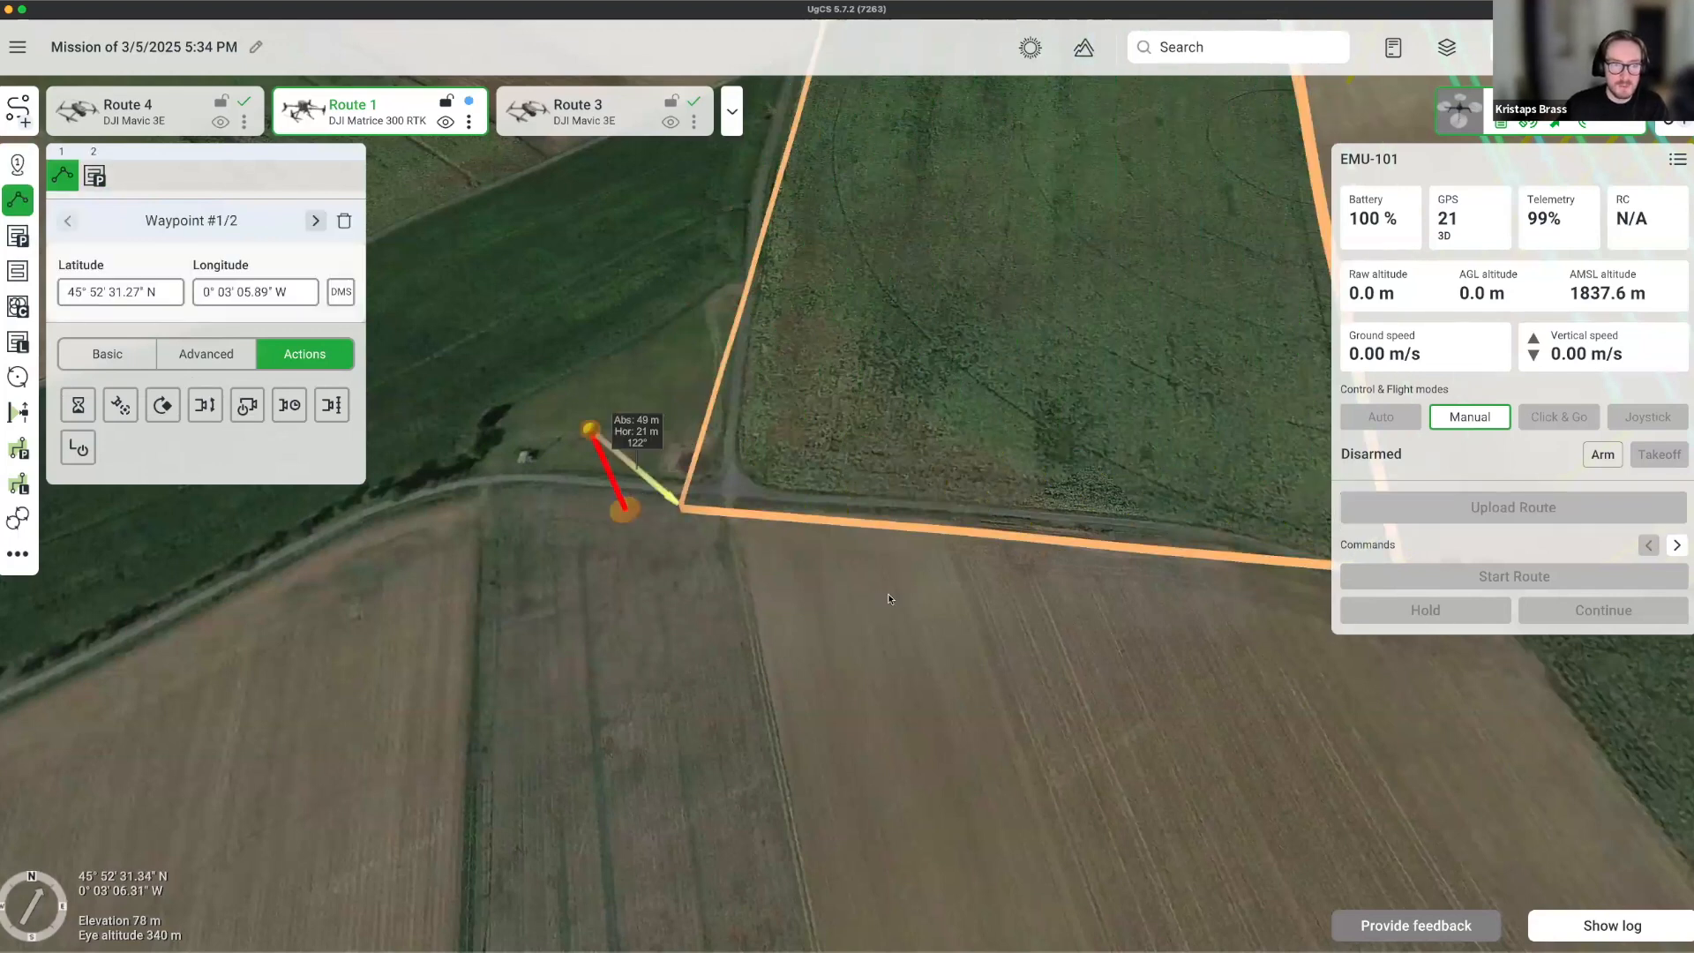
{"action": "left_click_drag", "start_coordinate": [887, 593], "coordinate": [680, 544]}
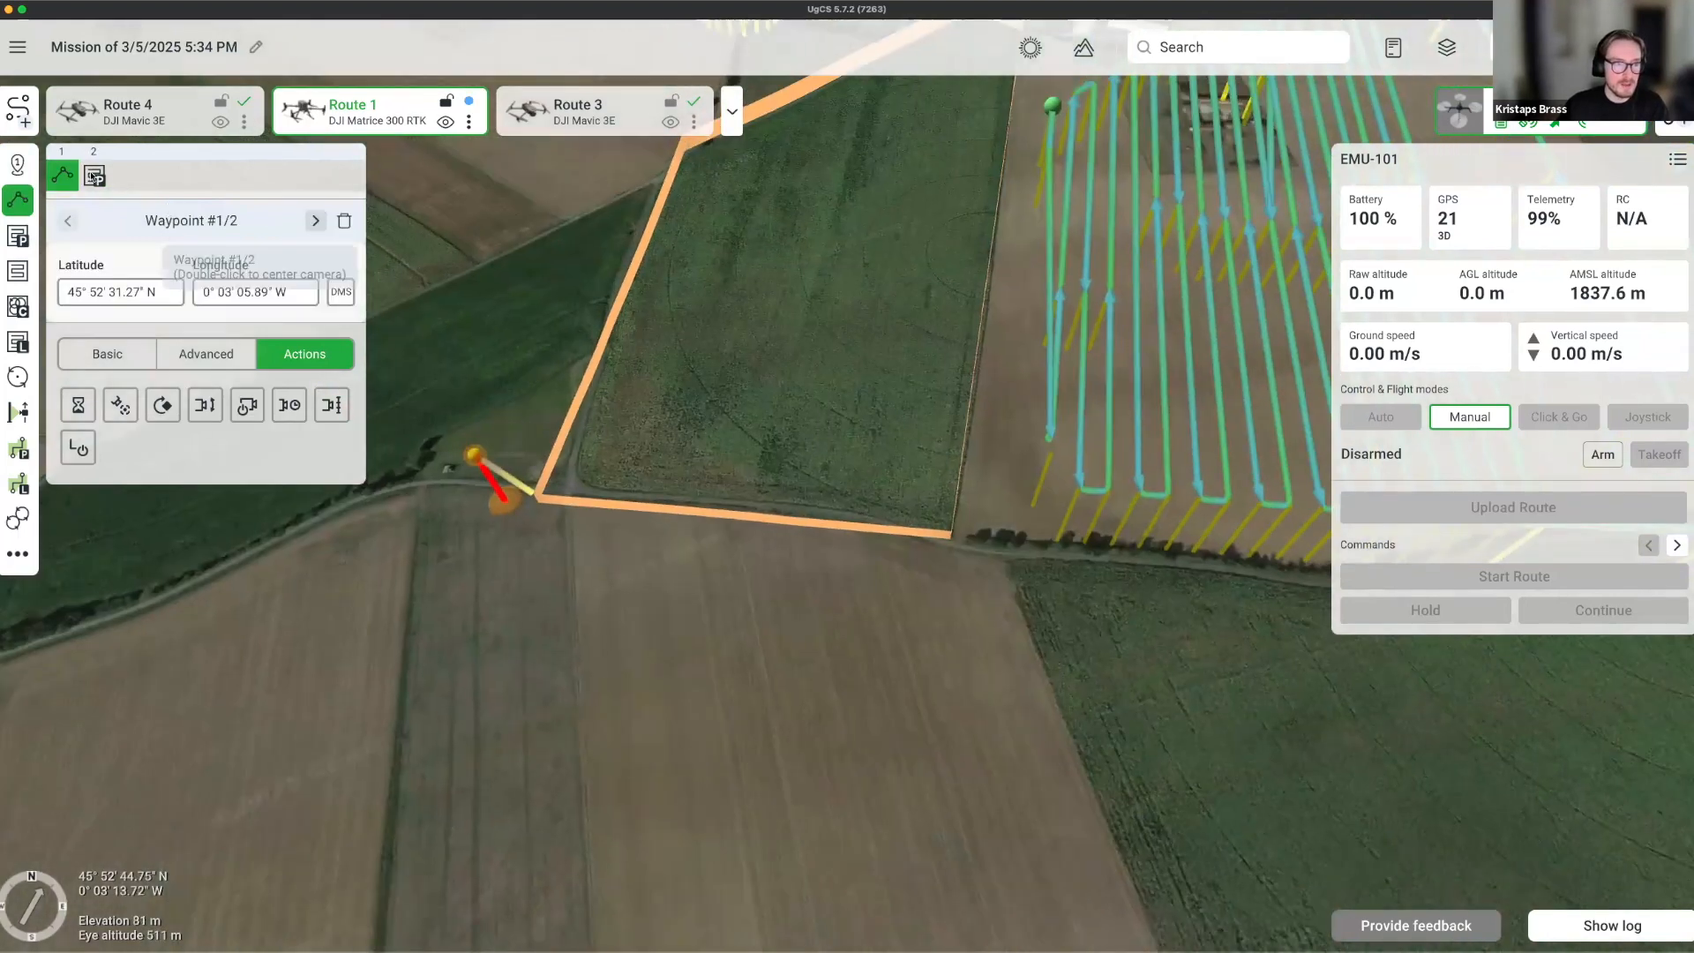
{"action": "left_click", "coordinate": [94, 177]}
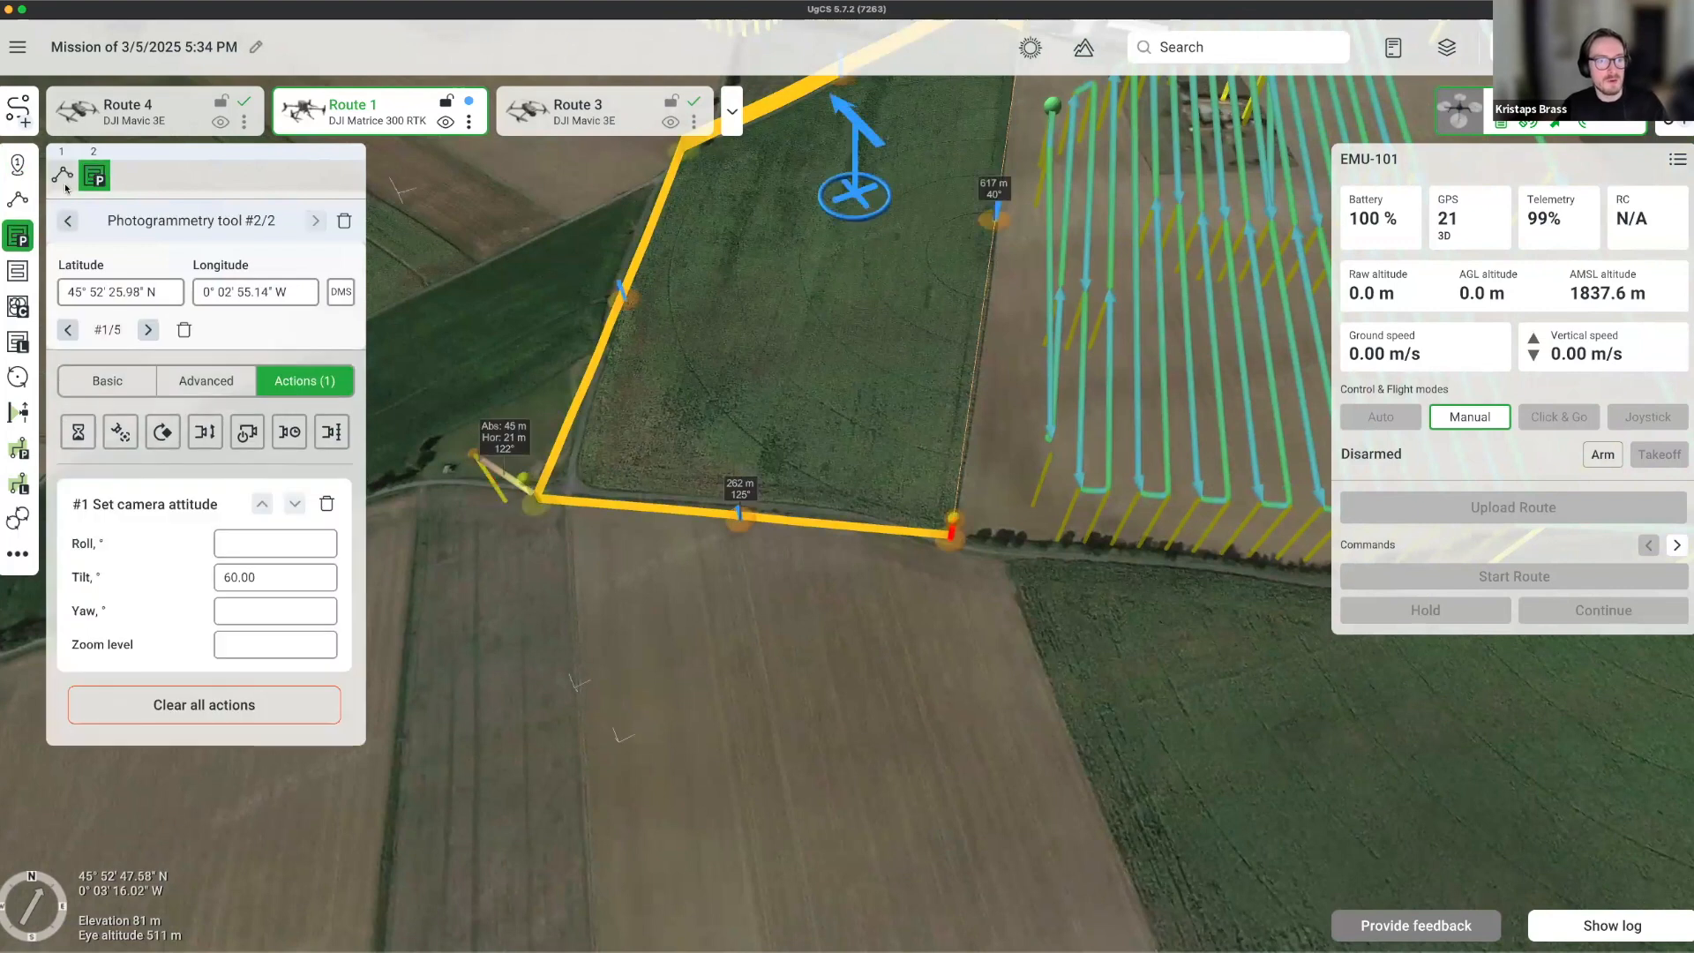
{"action": "left_click", "coordinate": [18, 199]}
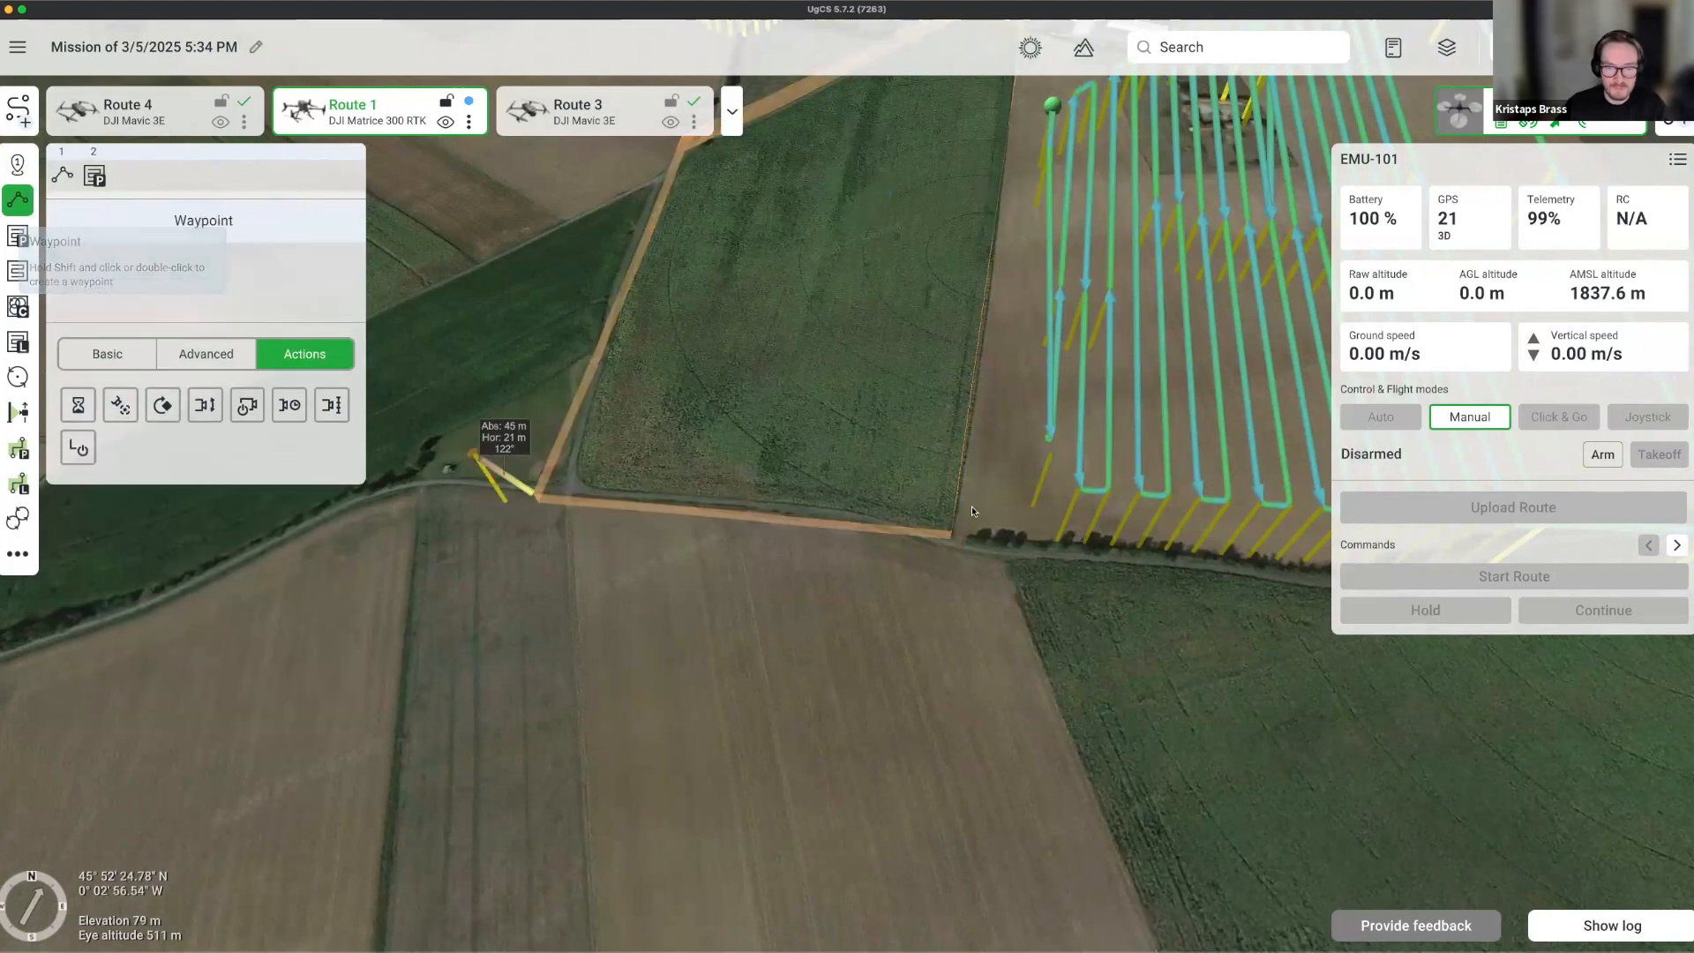
{"action": "left_click", "coordinate": [499, 521]}
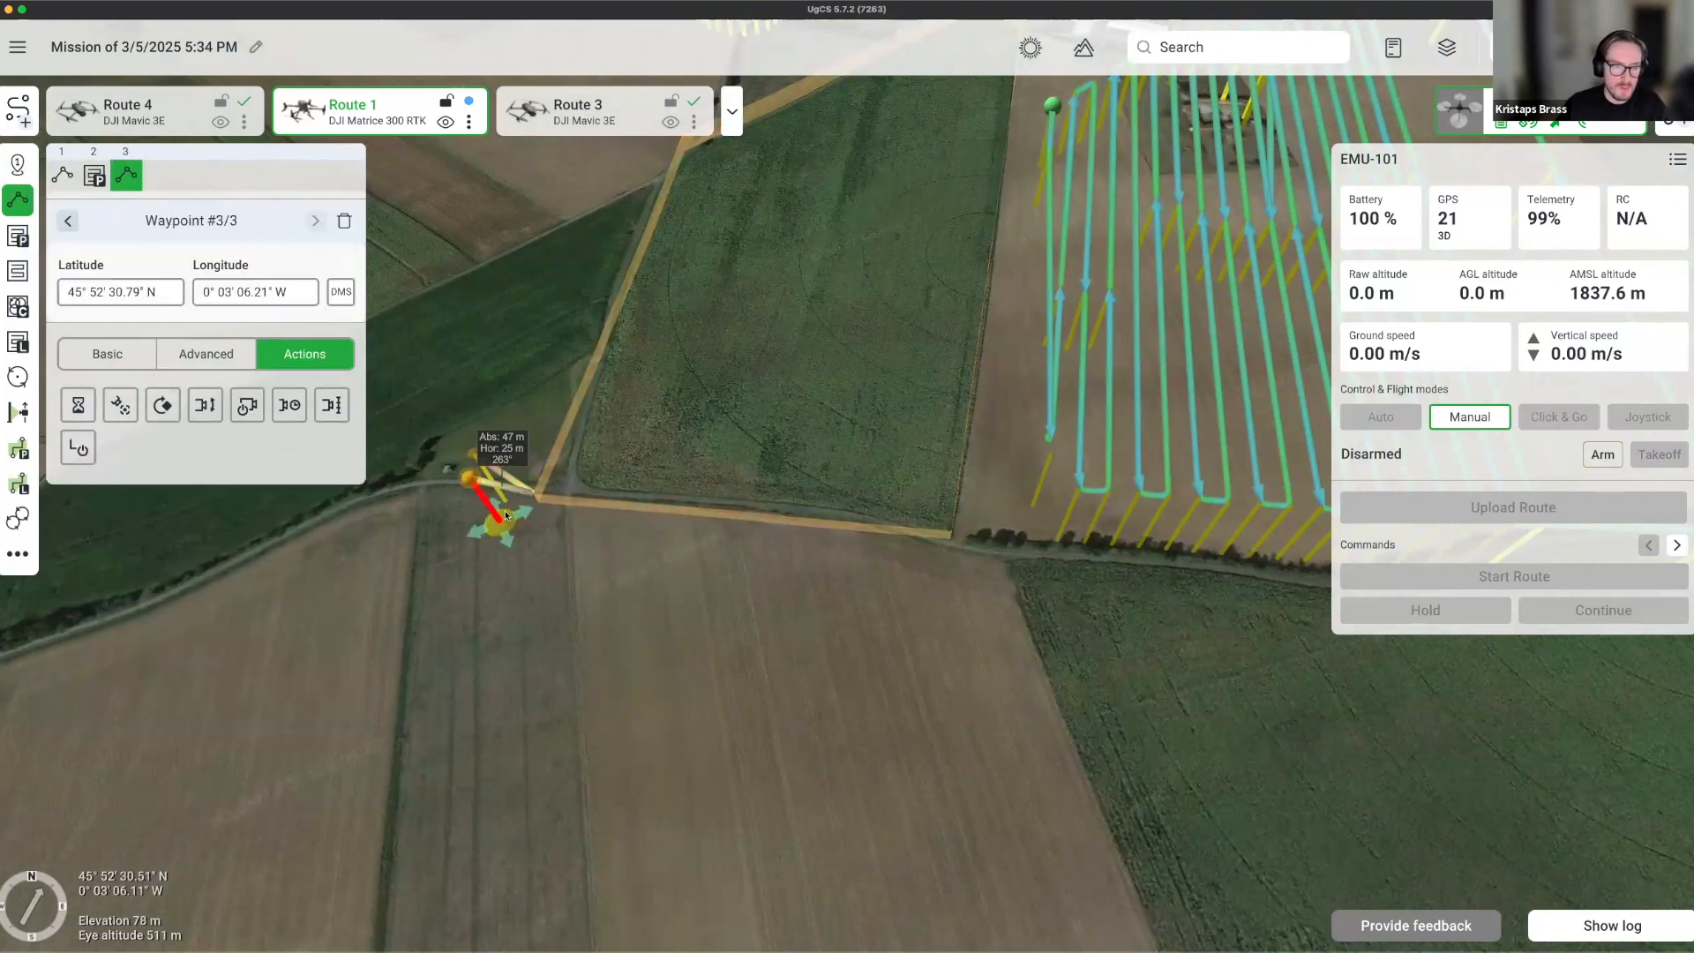
Make waypoint 1 start recording and the last waypoint 3 stop recording.
{"action": "left_click", "coordinate": [62, 175]}
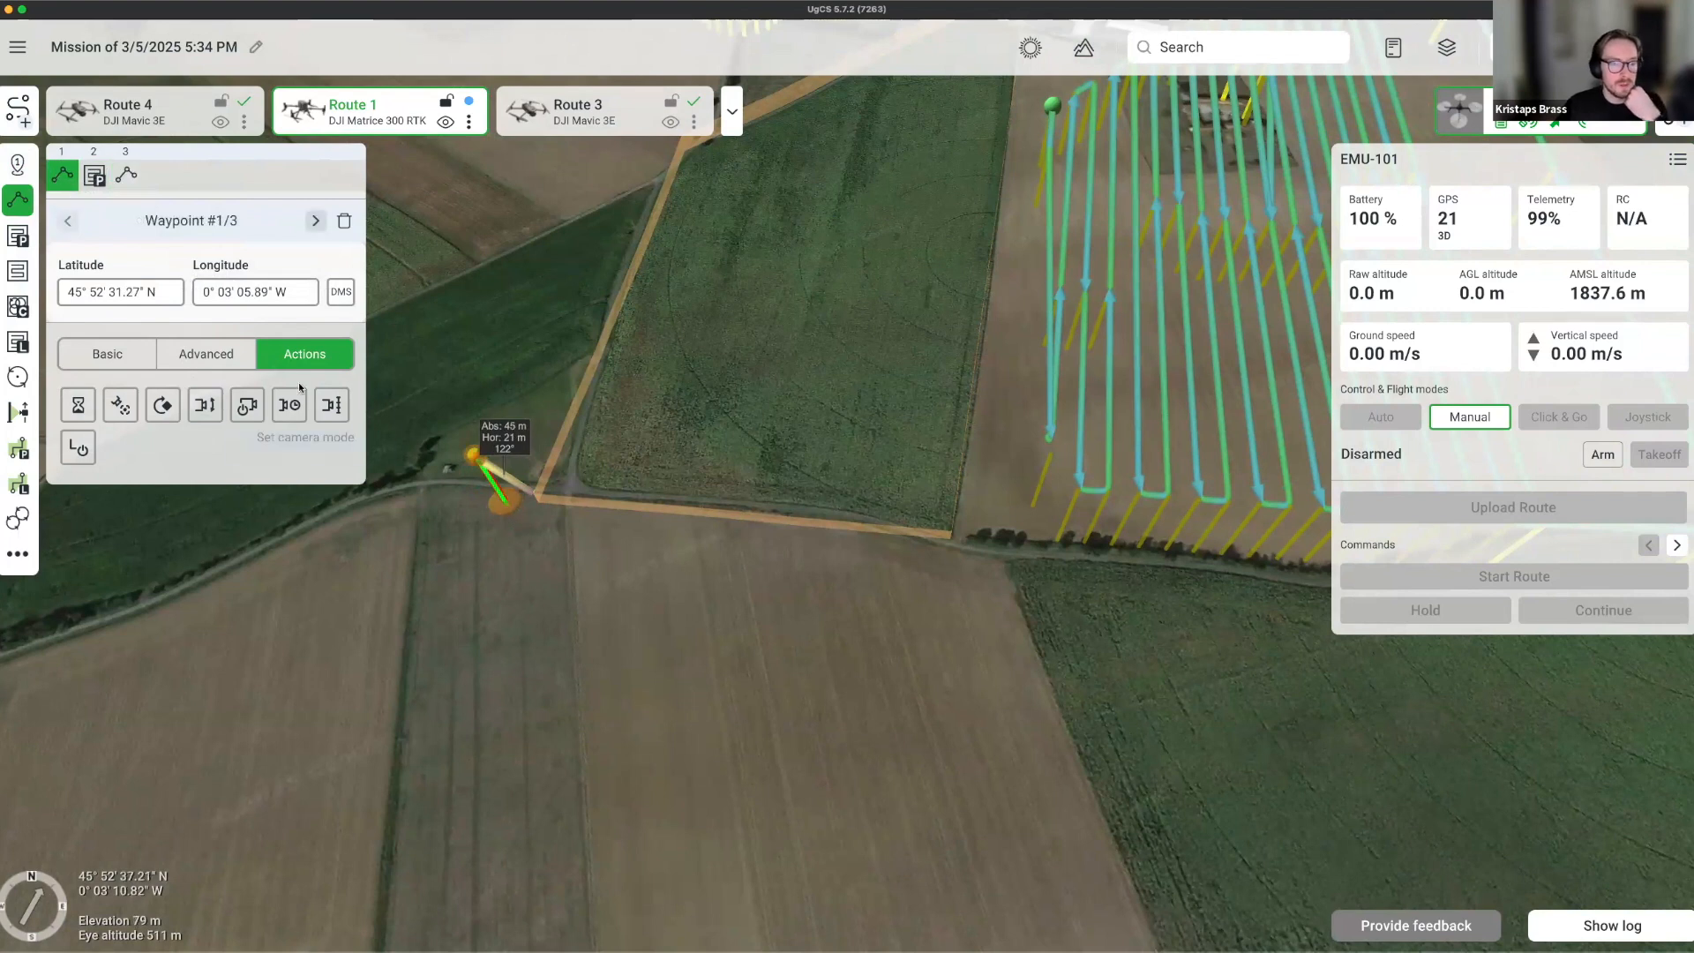
{"action": "left_click", "coordinate": [247, 405]}
{"action": "left_click", "coordinate": [88, 555]}
{"action": "left_click", "coordinate": [126, 175]}
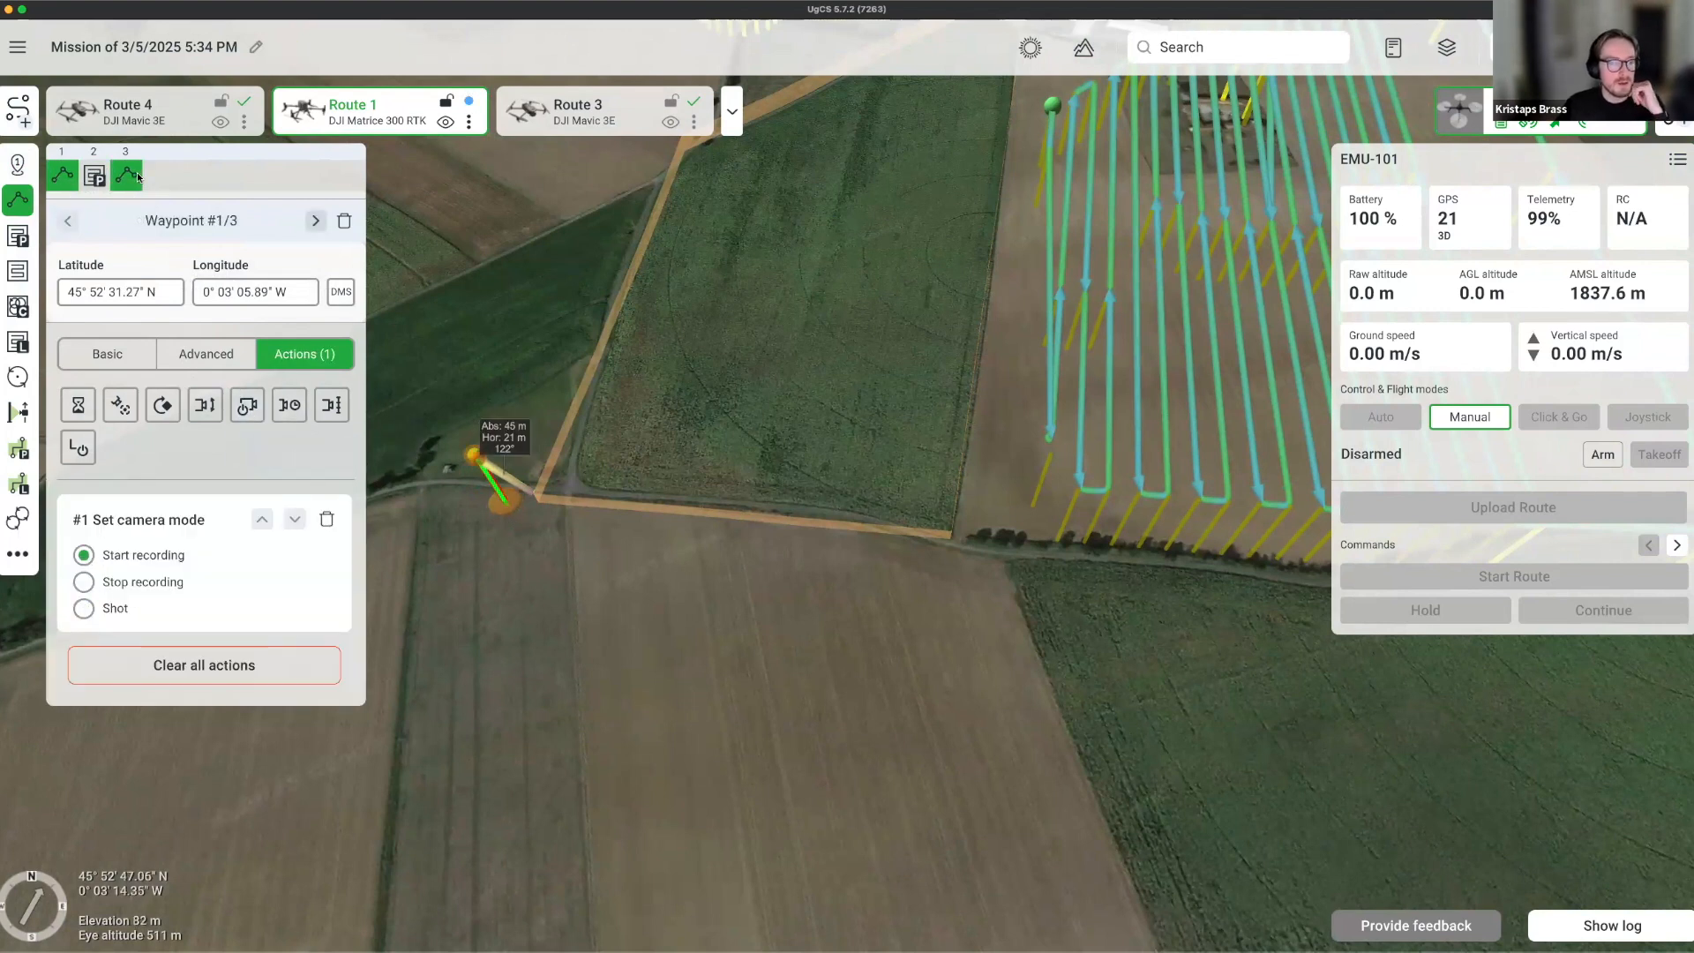
{"action": "left_click", "coordinate": [249, 406]}
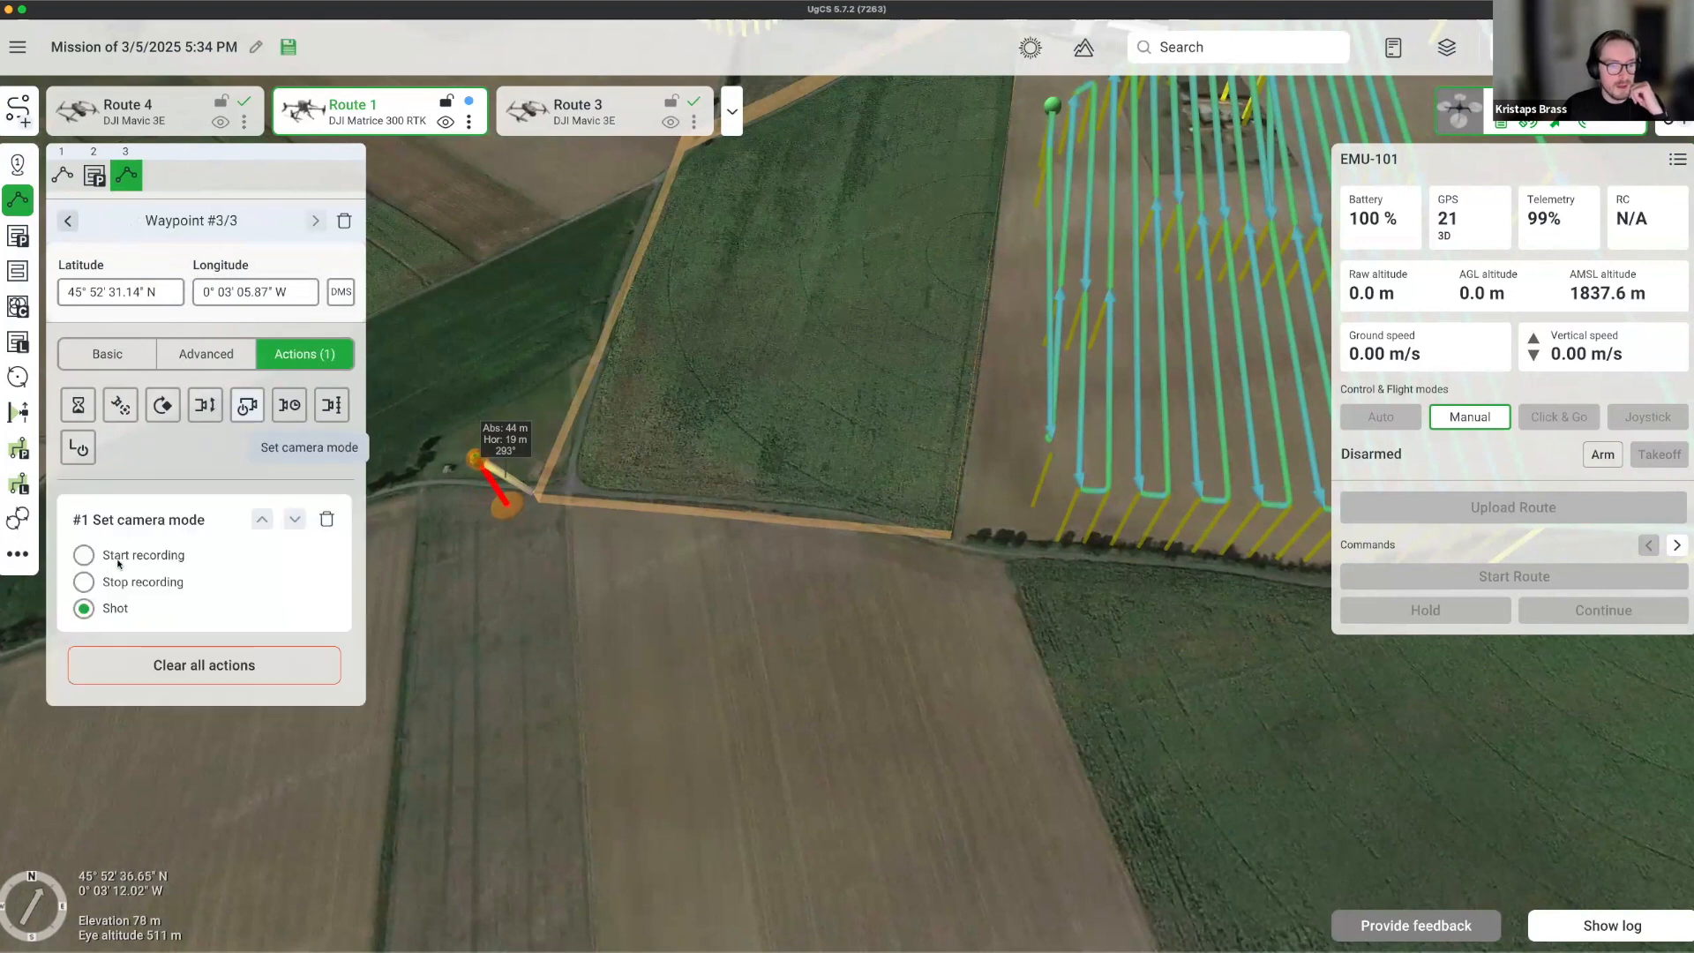
{"action": "left_click", "coordinate": [86, 582]}
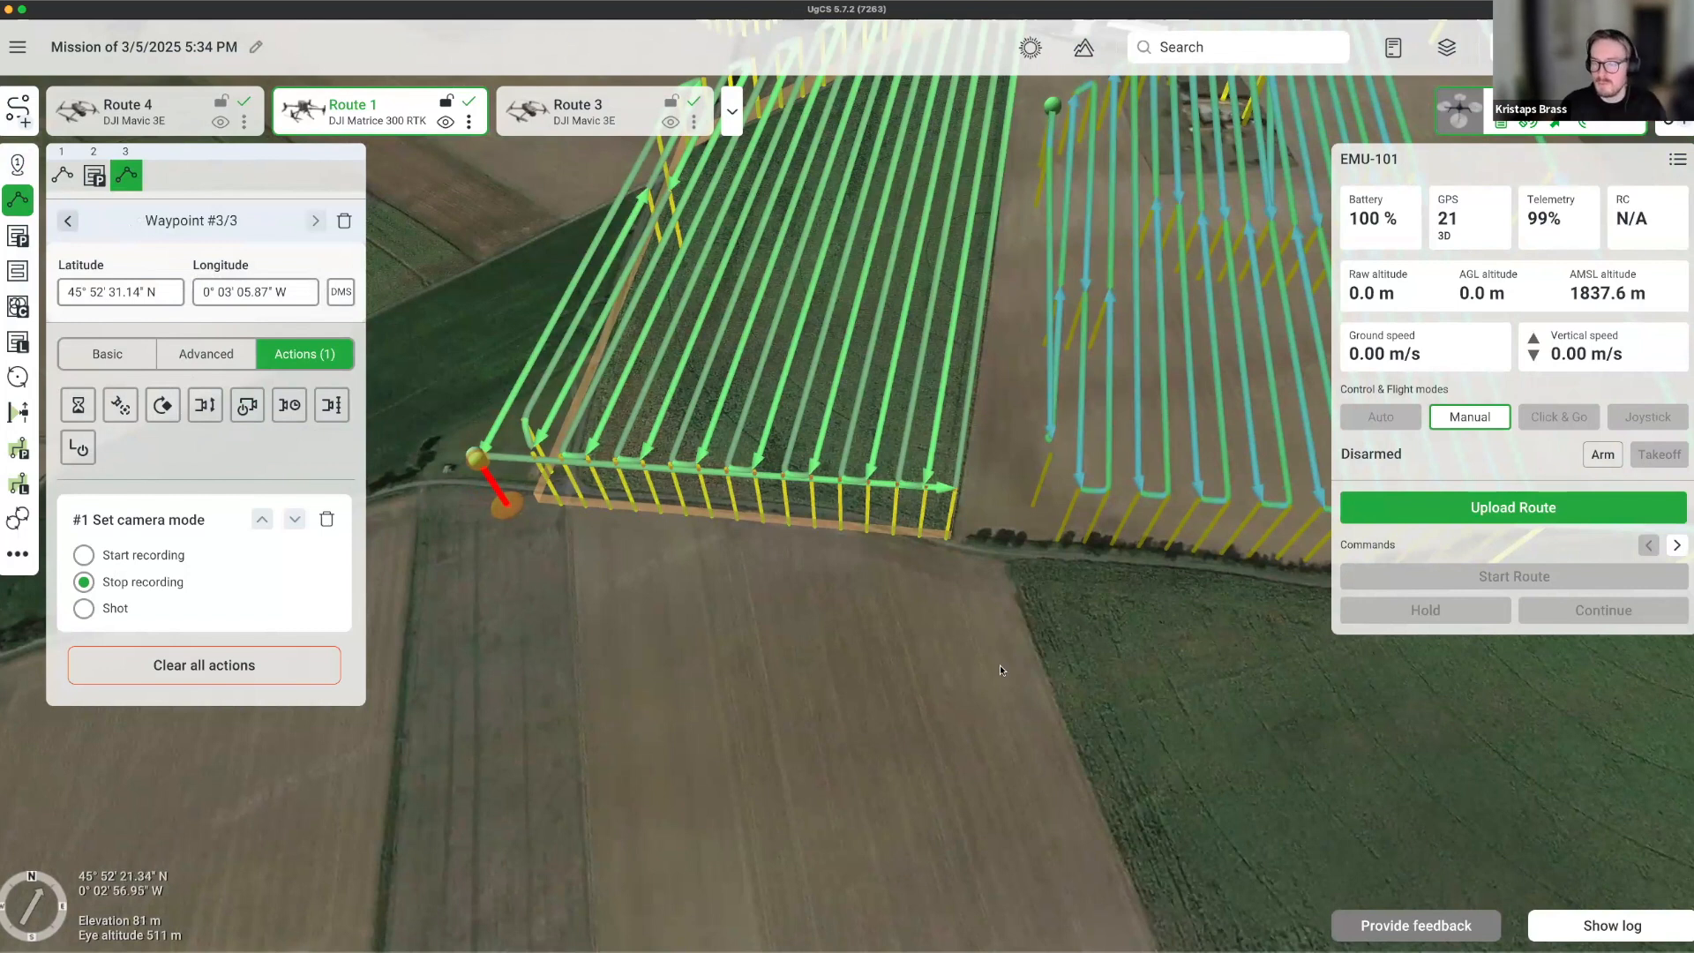
Zoom out and rotate the map to frame all the routes.
{"action": "scroll", "coordinate": [878, 657], "scroll_direction": "down", "scroll_amount": 5}
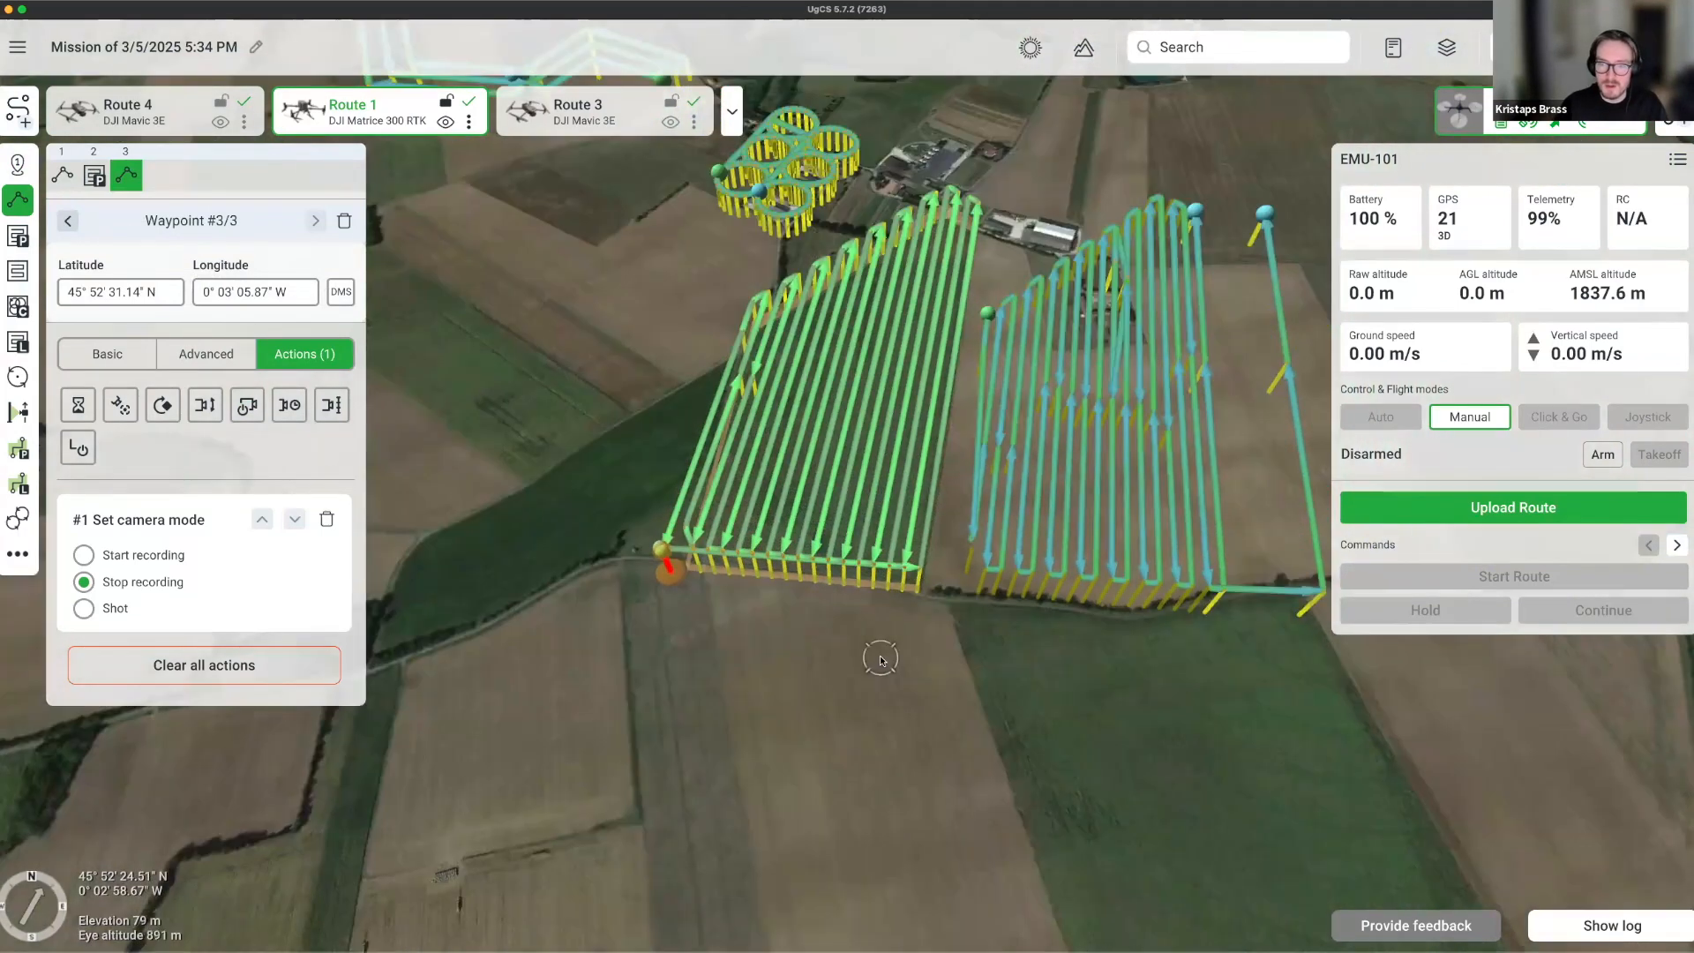
{"action": "scroll", "coordinate": [880, 658], "scroll_direction": "down", "scroll_amount": 5}
{"action": "right_click_drag", "start_coordinate": [878, 655], "coordinate": [1120, 705]}
{"action": "left_click_drag", "start_coordinate": [788, 529], "coordinate": [367, 434]}
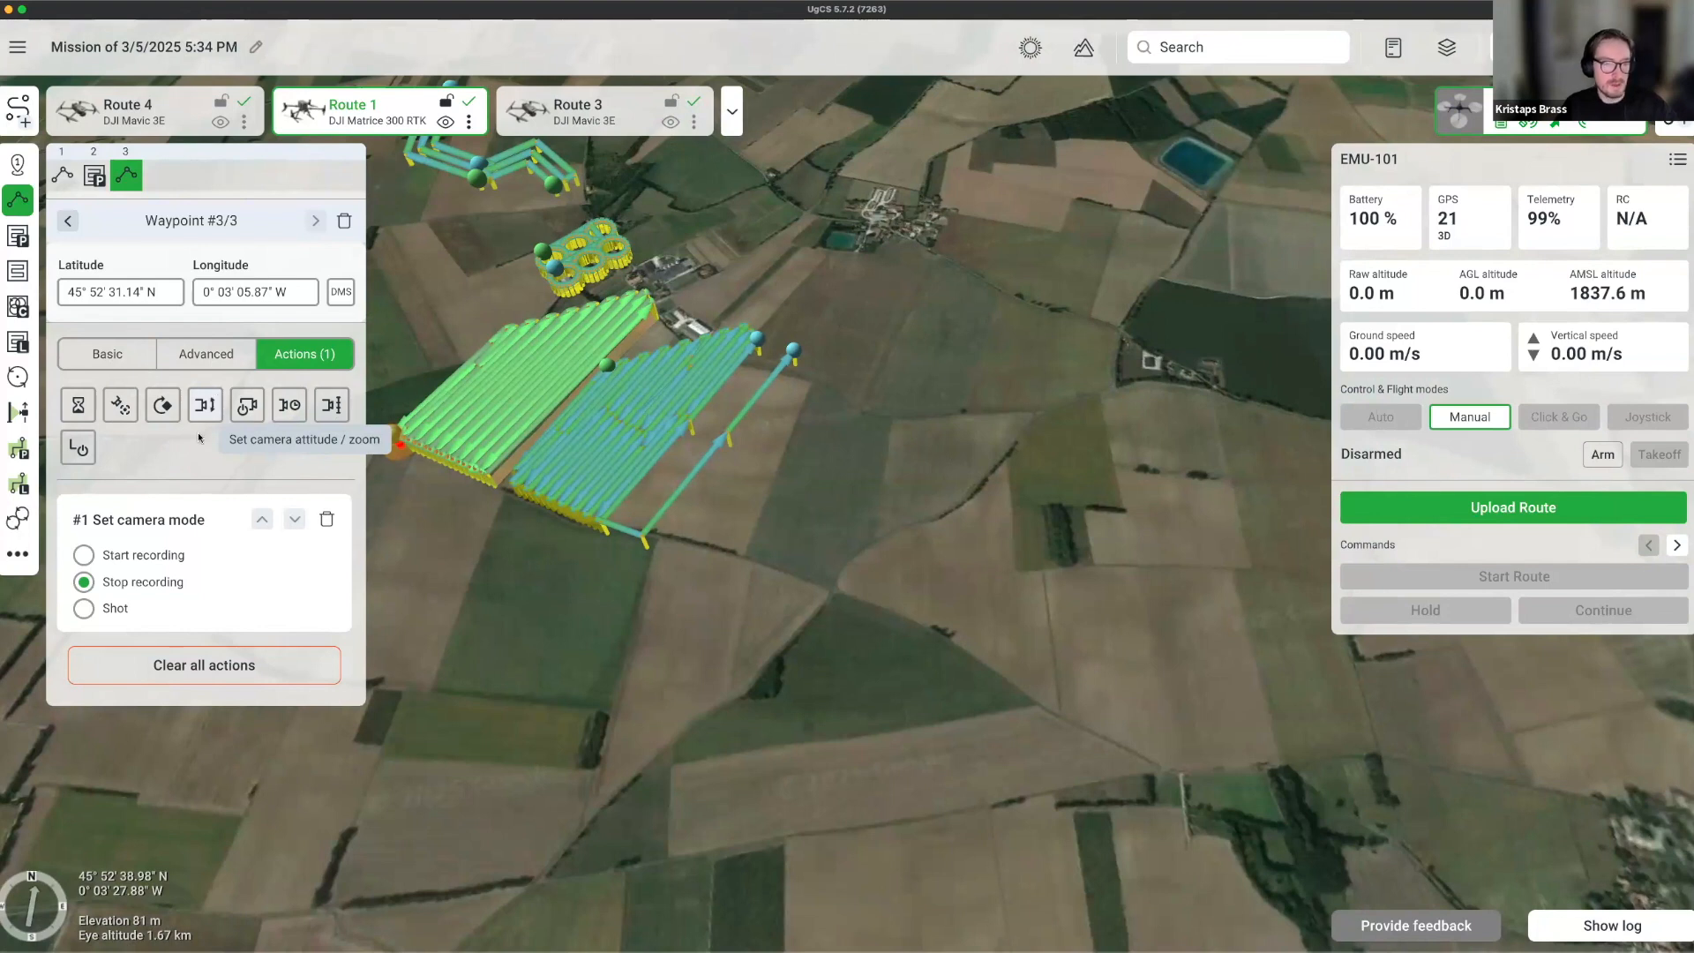
Cancel the new route setup and zoom out on the globe.
{"action": "left_click", "coordinate": [20, 107]}
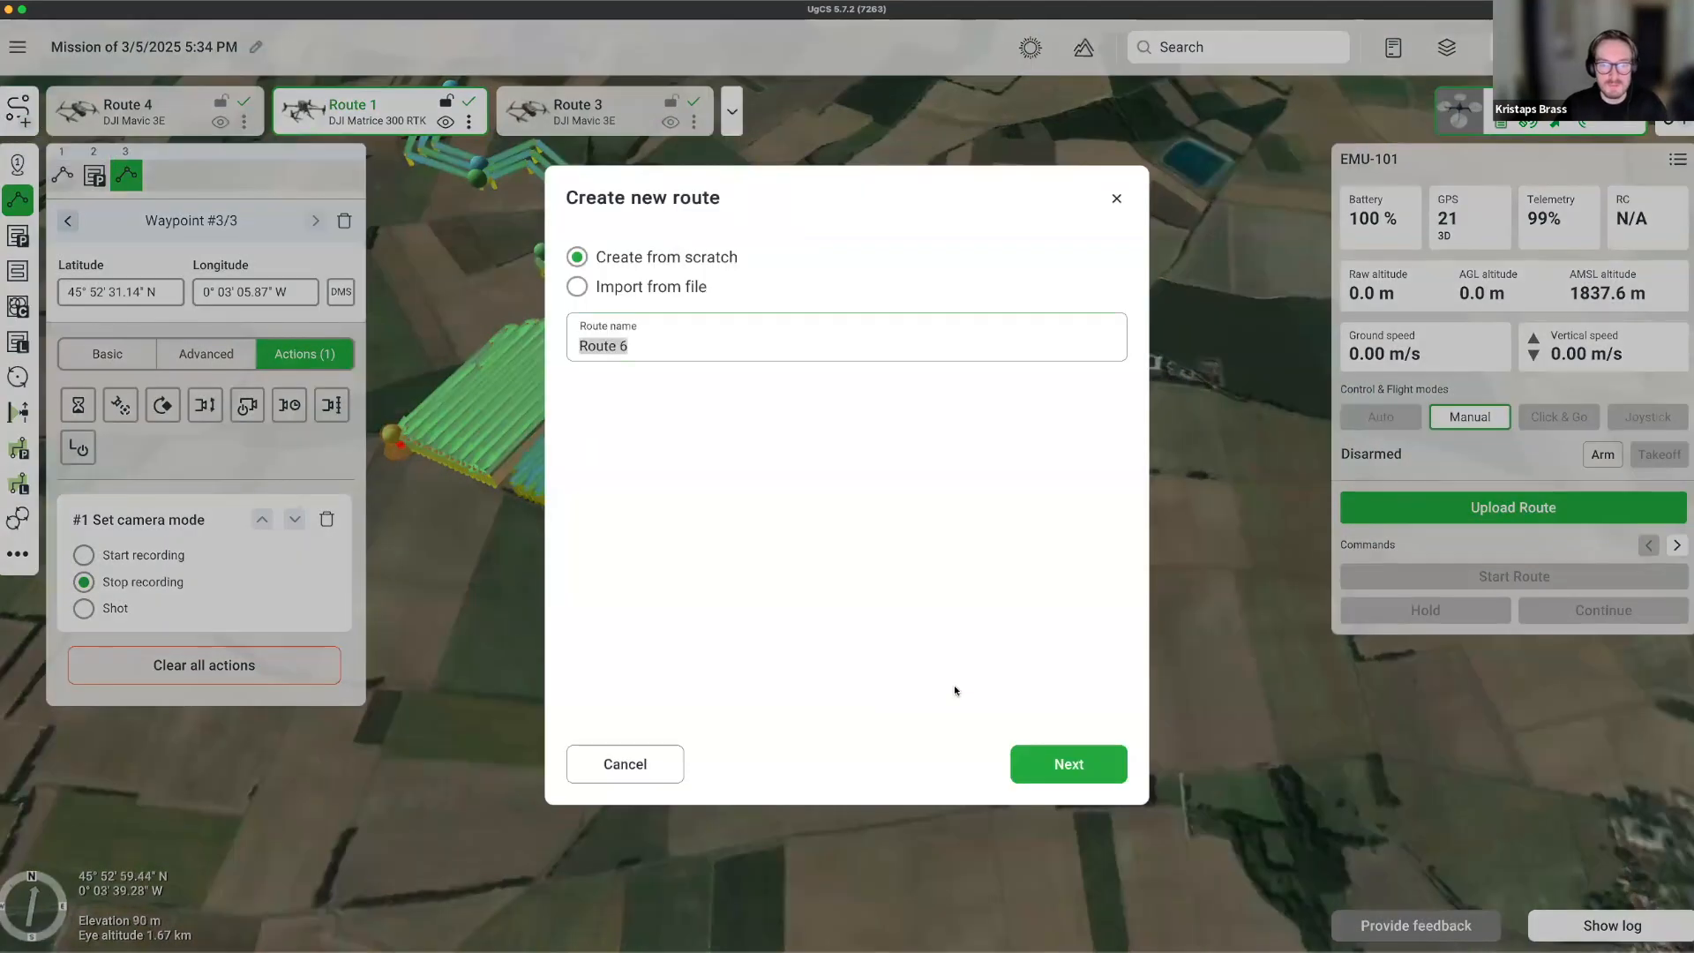
{"action": "left_click", "coordinate": [1117, 199]}
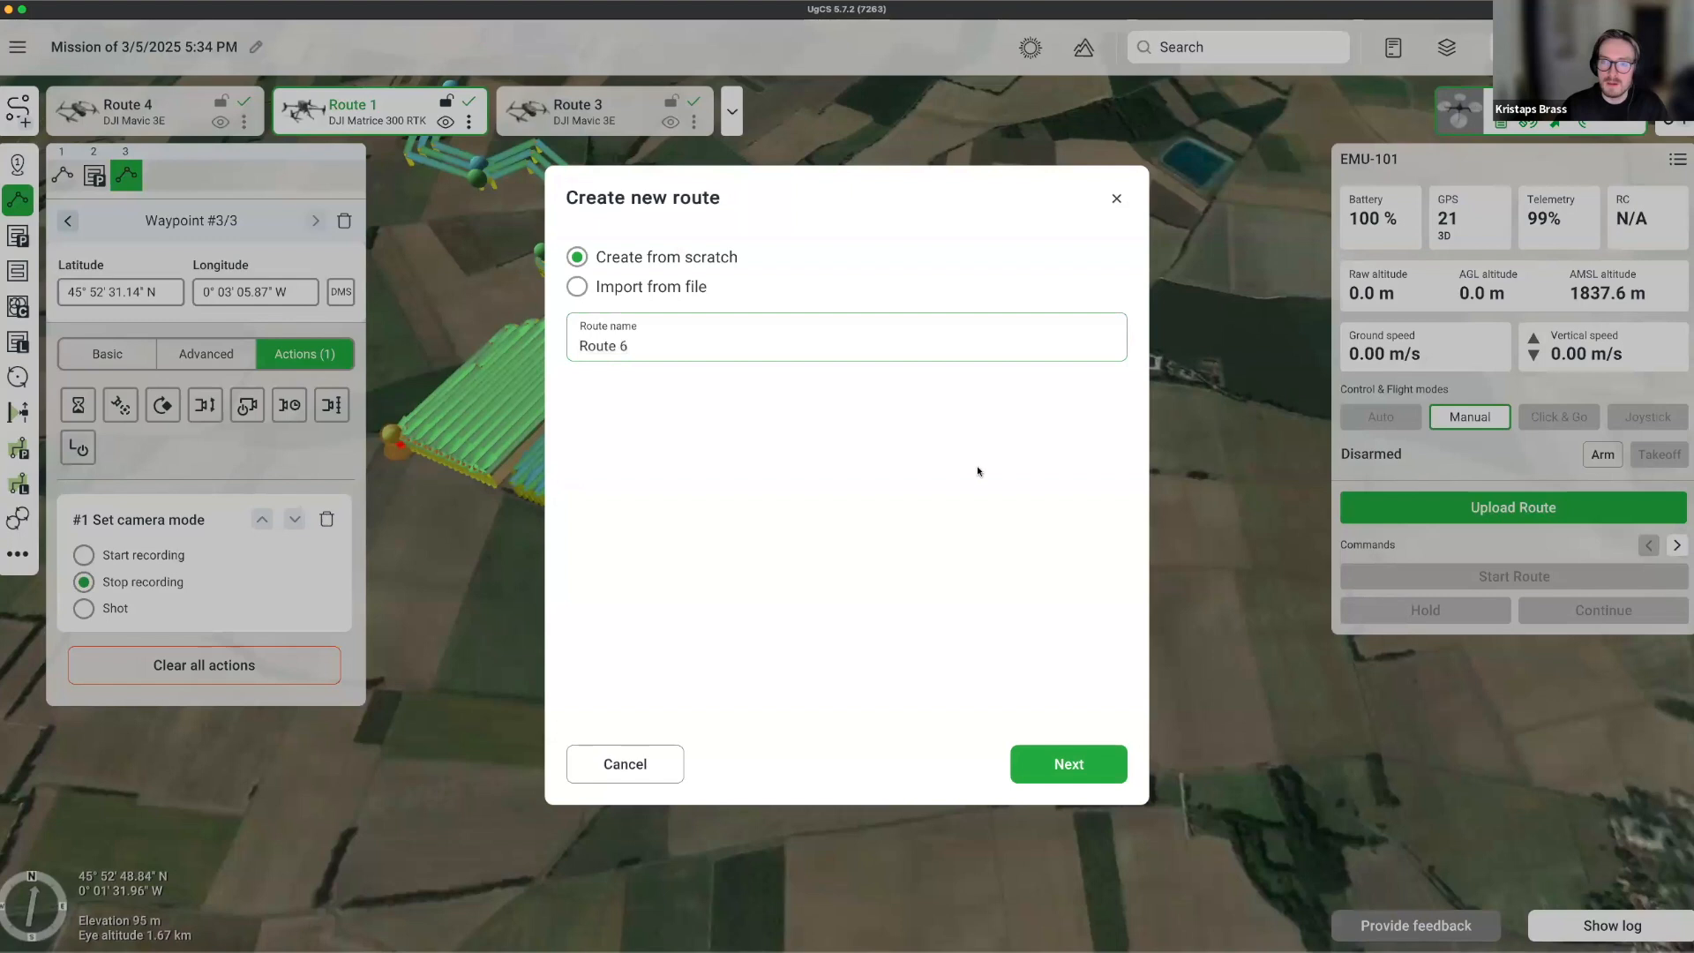
{"action": "scroll", "coordinate": [948, 474], "scroll_direction": "down", "scroll_amount": 5}
{"action": "scroll", "coordinate": [943, 474], "scroll_direction": "down", "scroll_amount": 15}
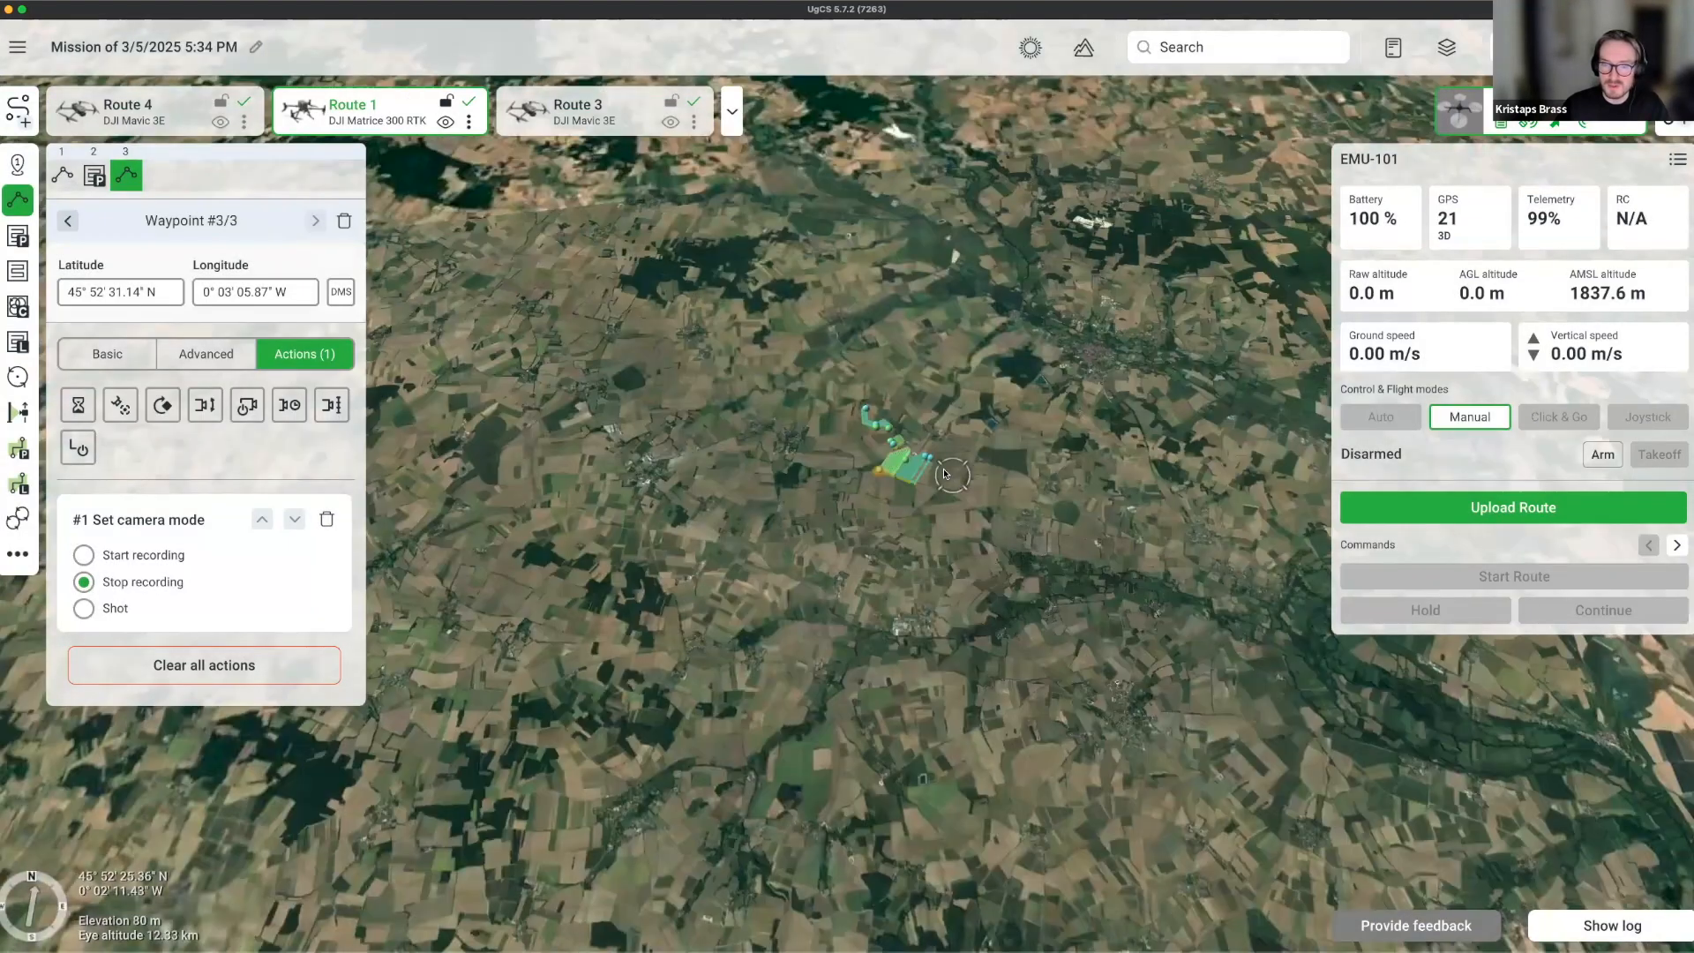
{"action": "scroll", "coordinate": [944, 474], "scroll_direction": "down", "scroll_amount": 5}
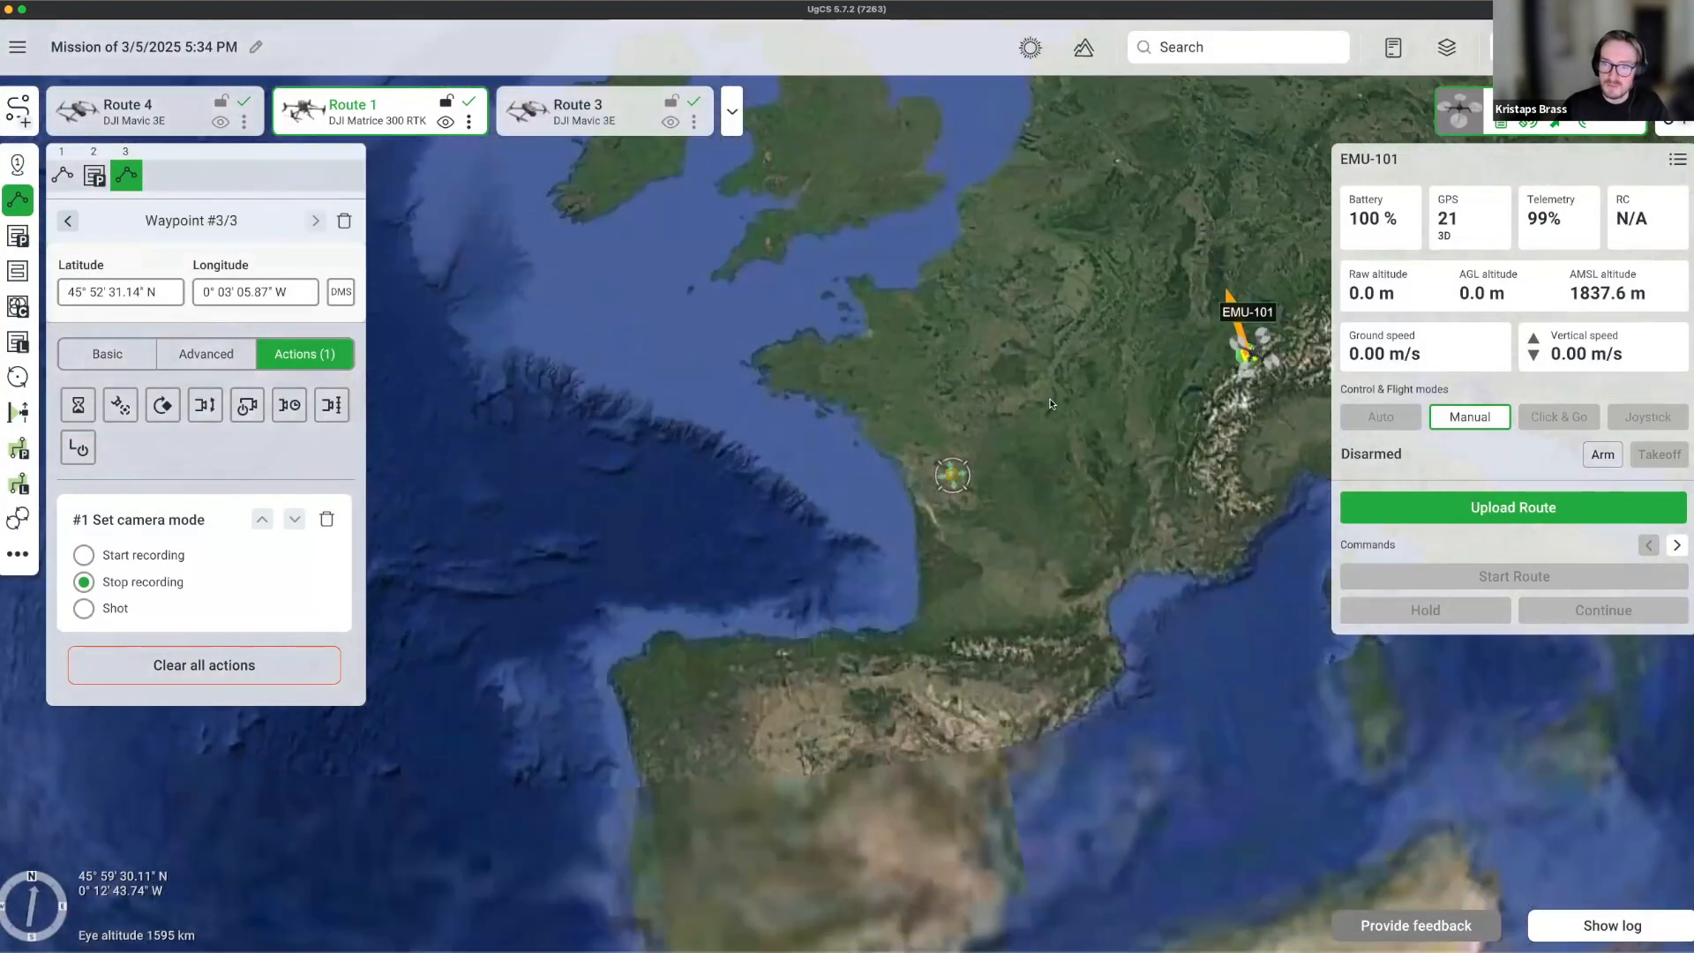
Pan and zoom the globe from France to a mountain ridge in the Alps.
{"action": "left_click_drag", "start_coordinate": [1100, 459], "coordinate": [935, 545]}
{"action": "scroll", "coordinate": [936, 549], "scroll_direction": "up", "scroll_amount": 4}
{"action": "scroll", "coordinate": [1019, 530], "scroll_direction": "up", "scroll_amount": 8}
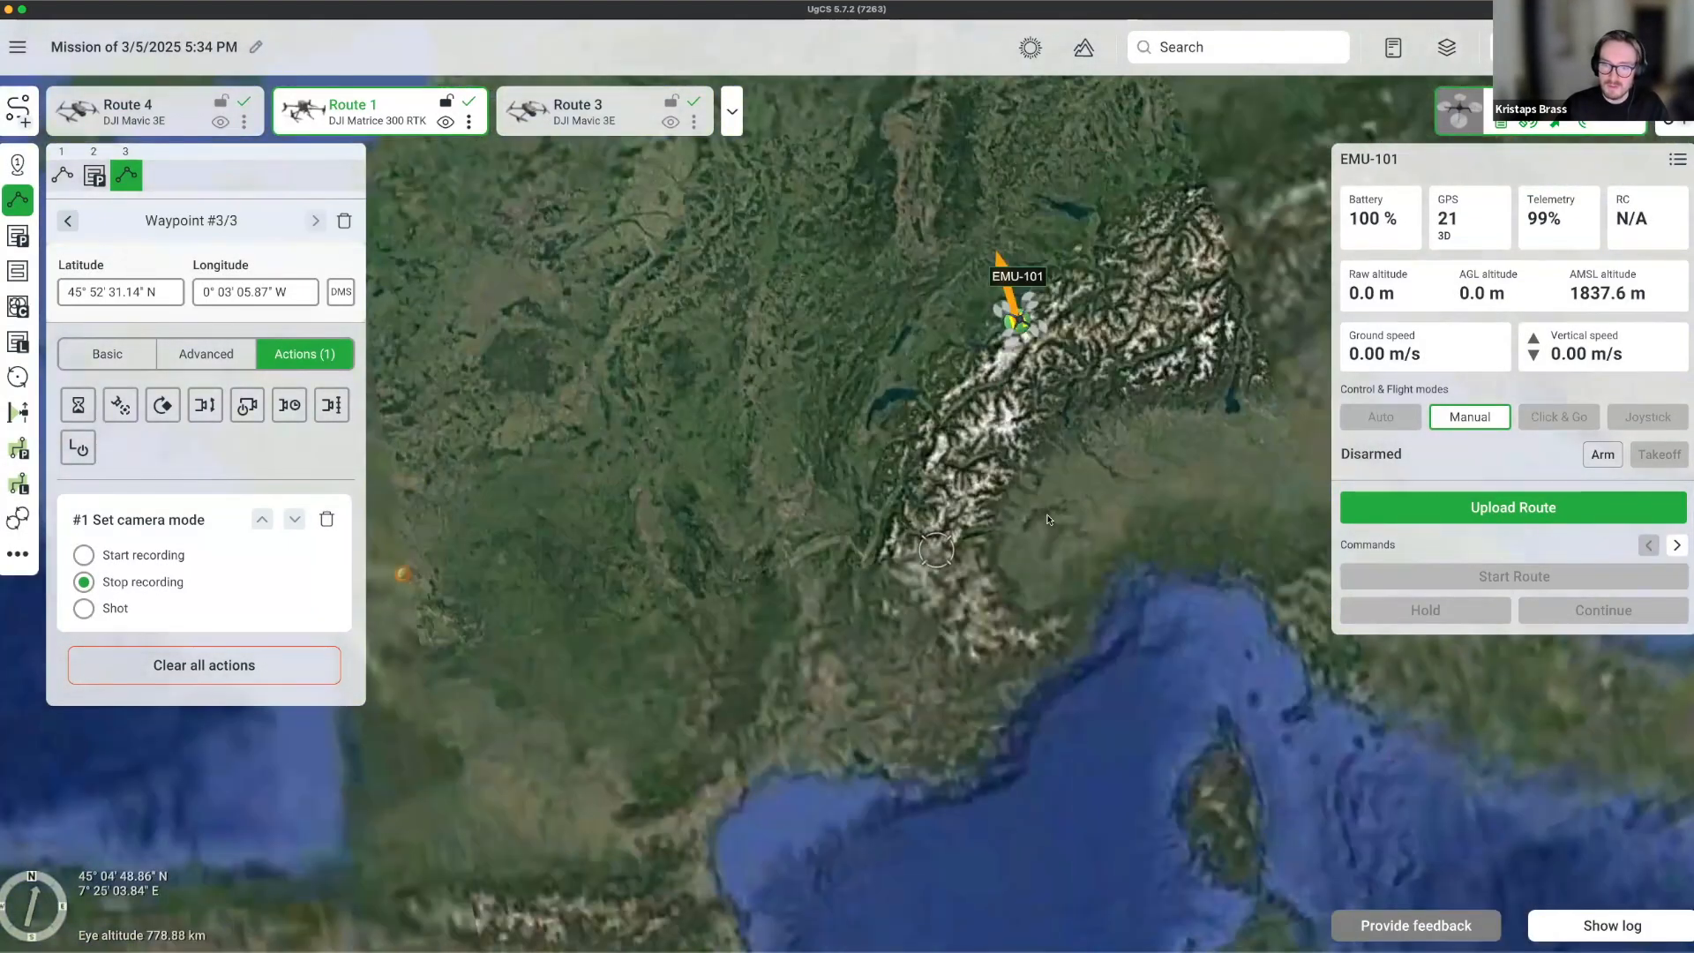
{"action": "scroll", "coordinate": [827, 517], "scroll_direction": "up", "scroll_amount": 10}
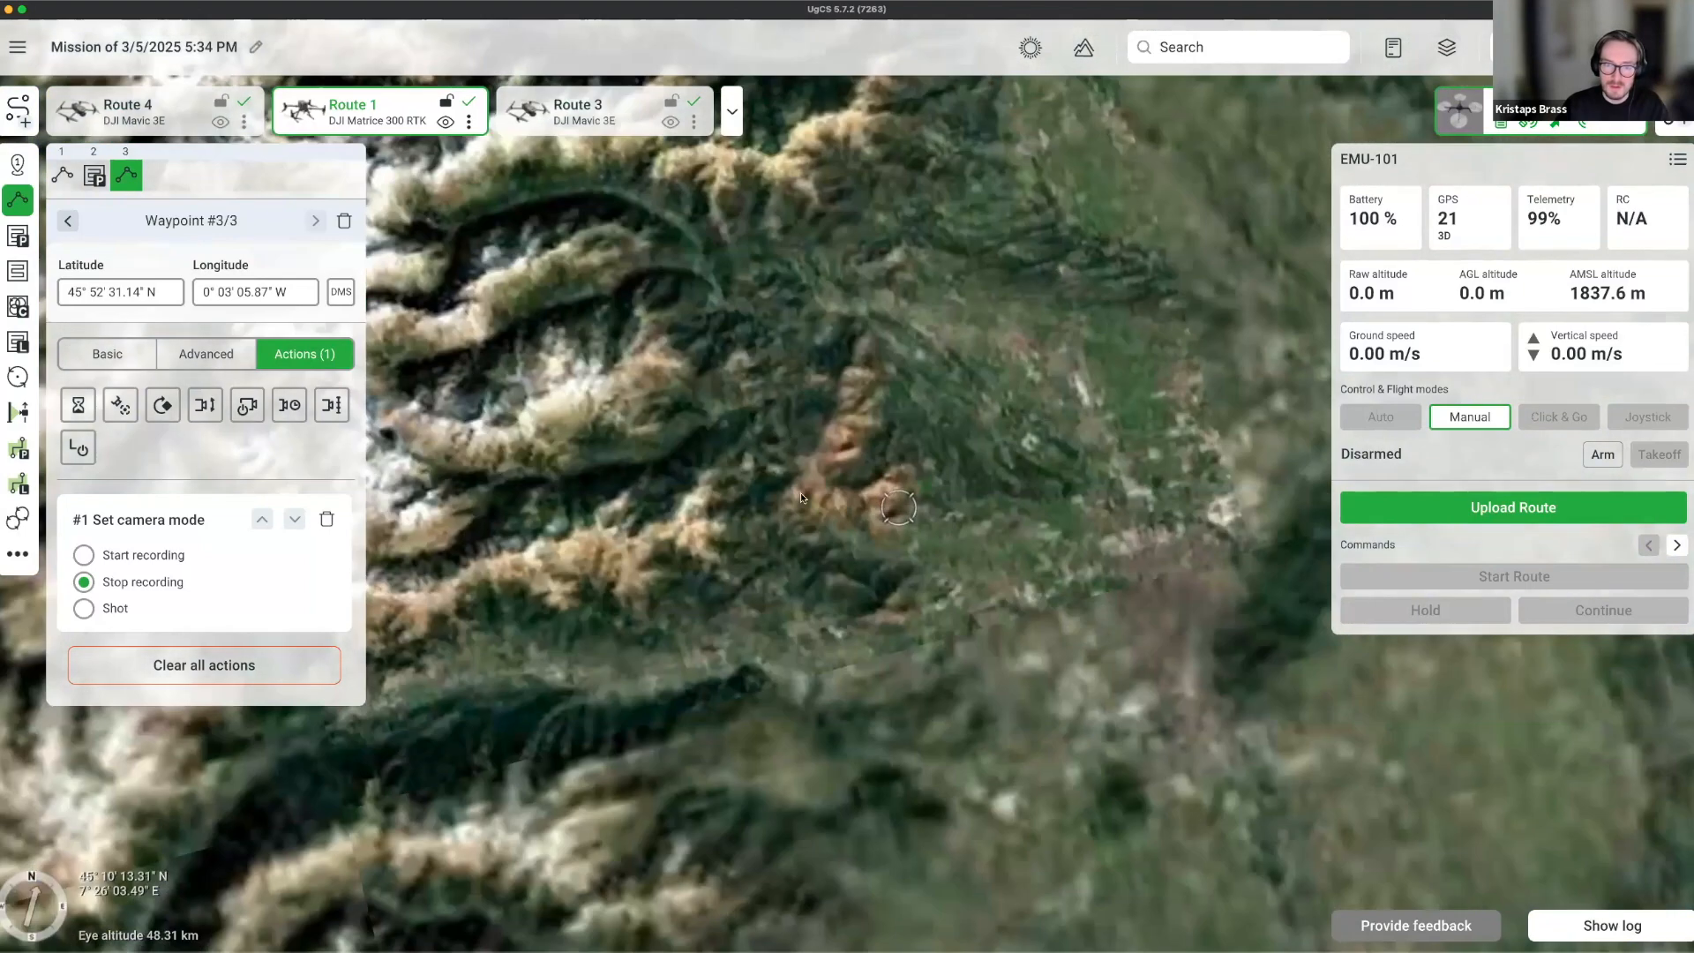
{"action": "scroll", "coordinate": [760, 480], "scroll_direction": "up", "scroll_amount": 5}
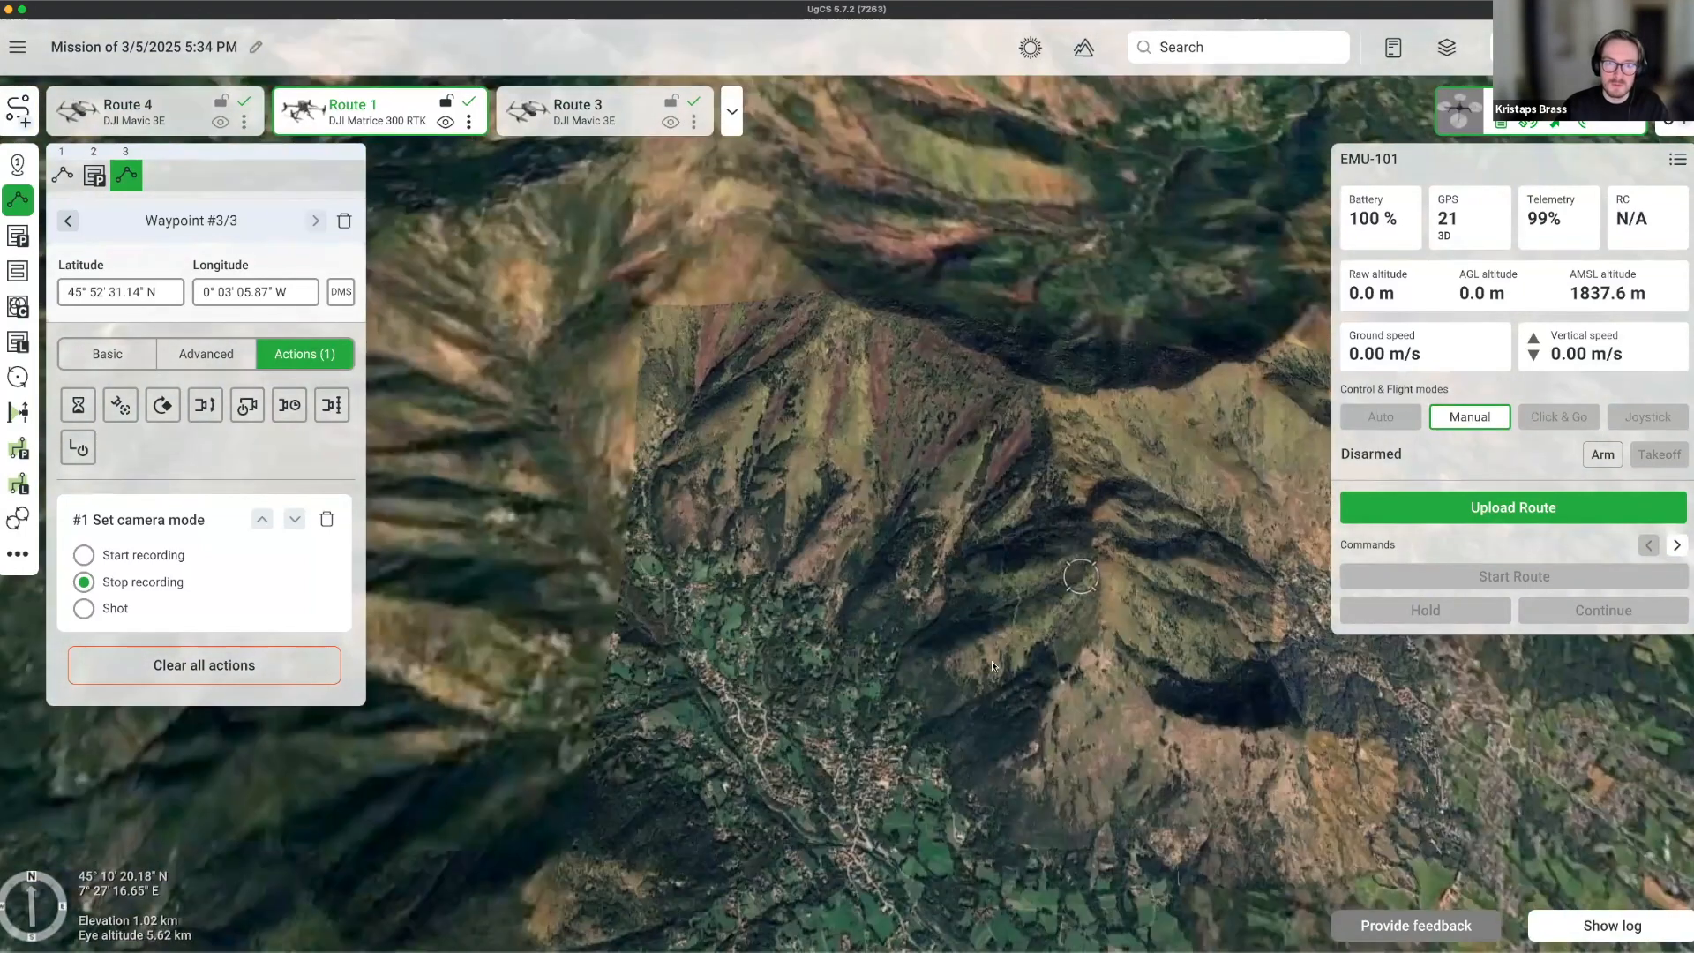
{"action": "left_click_drag", "start_coordinate": [991, 660], "coordinate": [600, 598]}
{"action": "scroll", "coordinate": [600, 604], "scroll_direction": "up", "scroll_amount": 5}
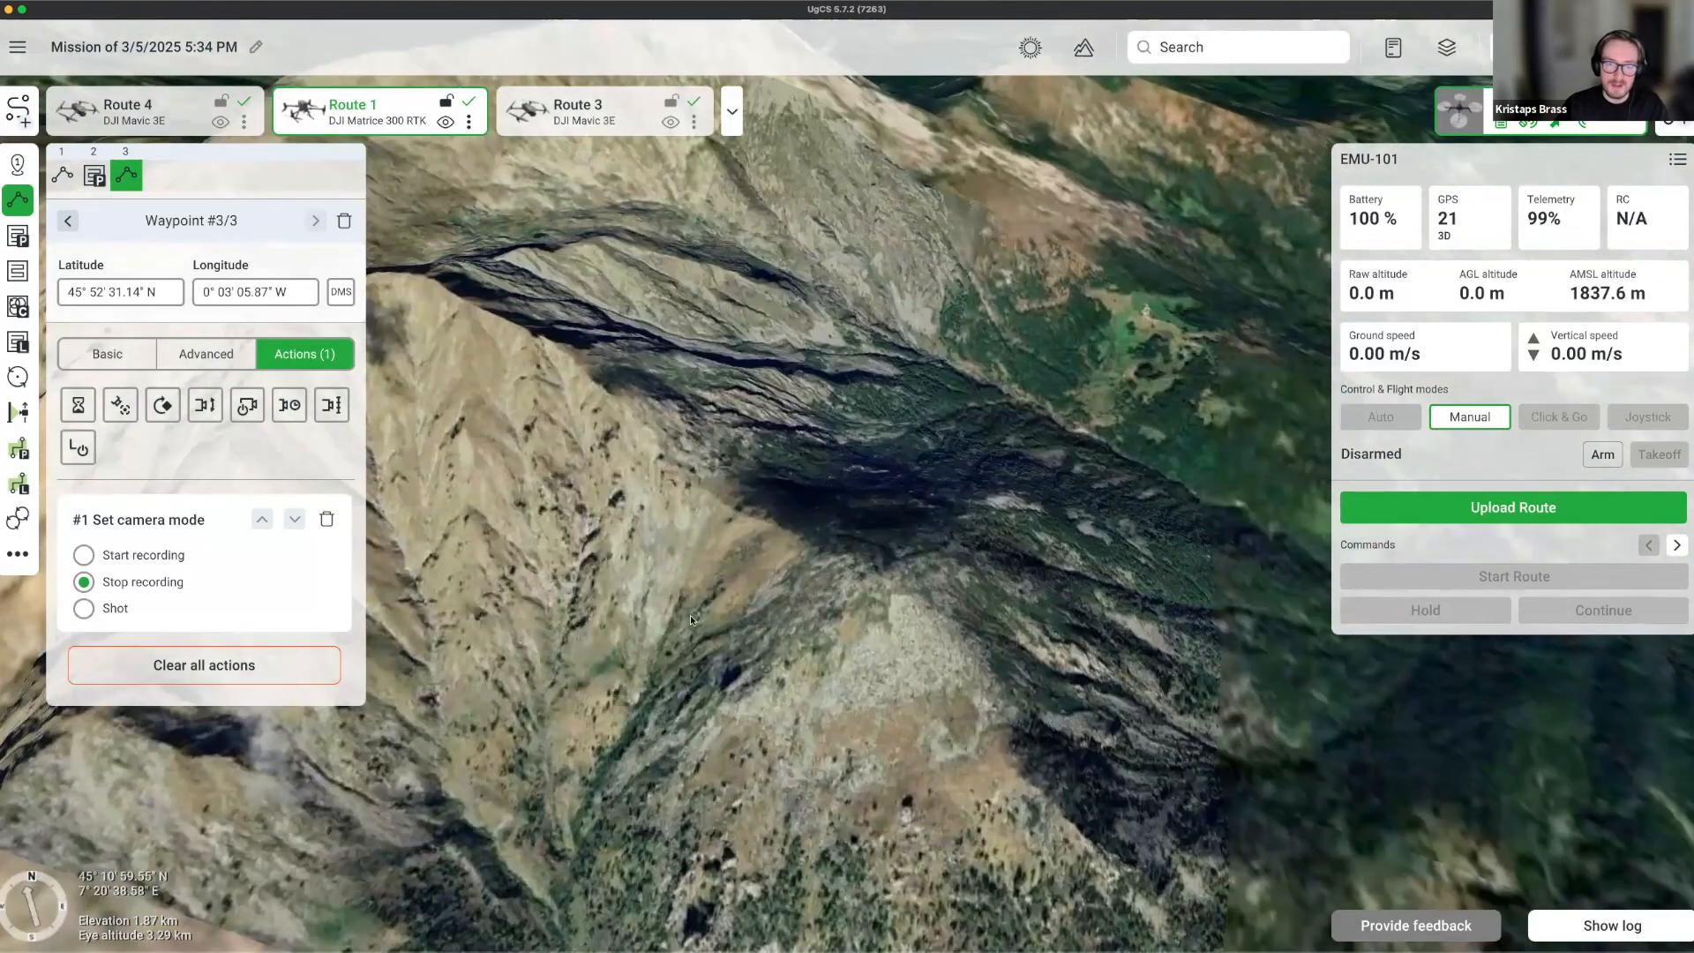
{"action": "right_click_drag", "start_coordinate": [691, 617], "coordinate": [741, 547]}
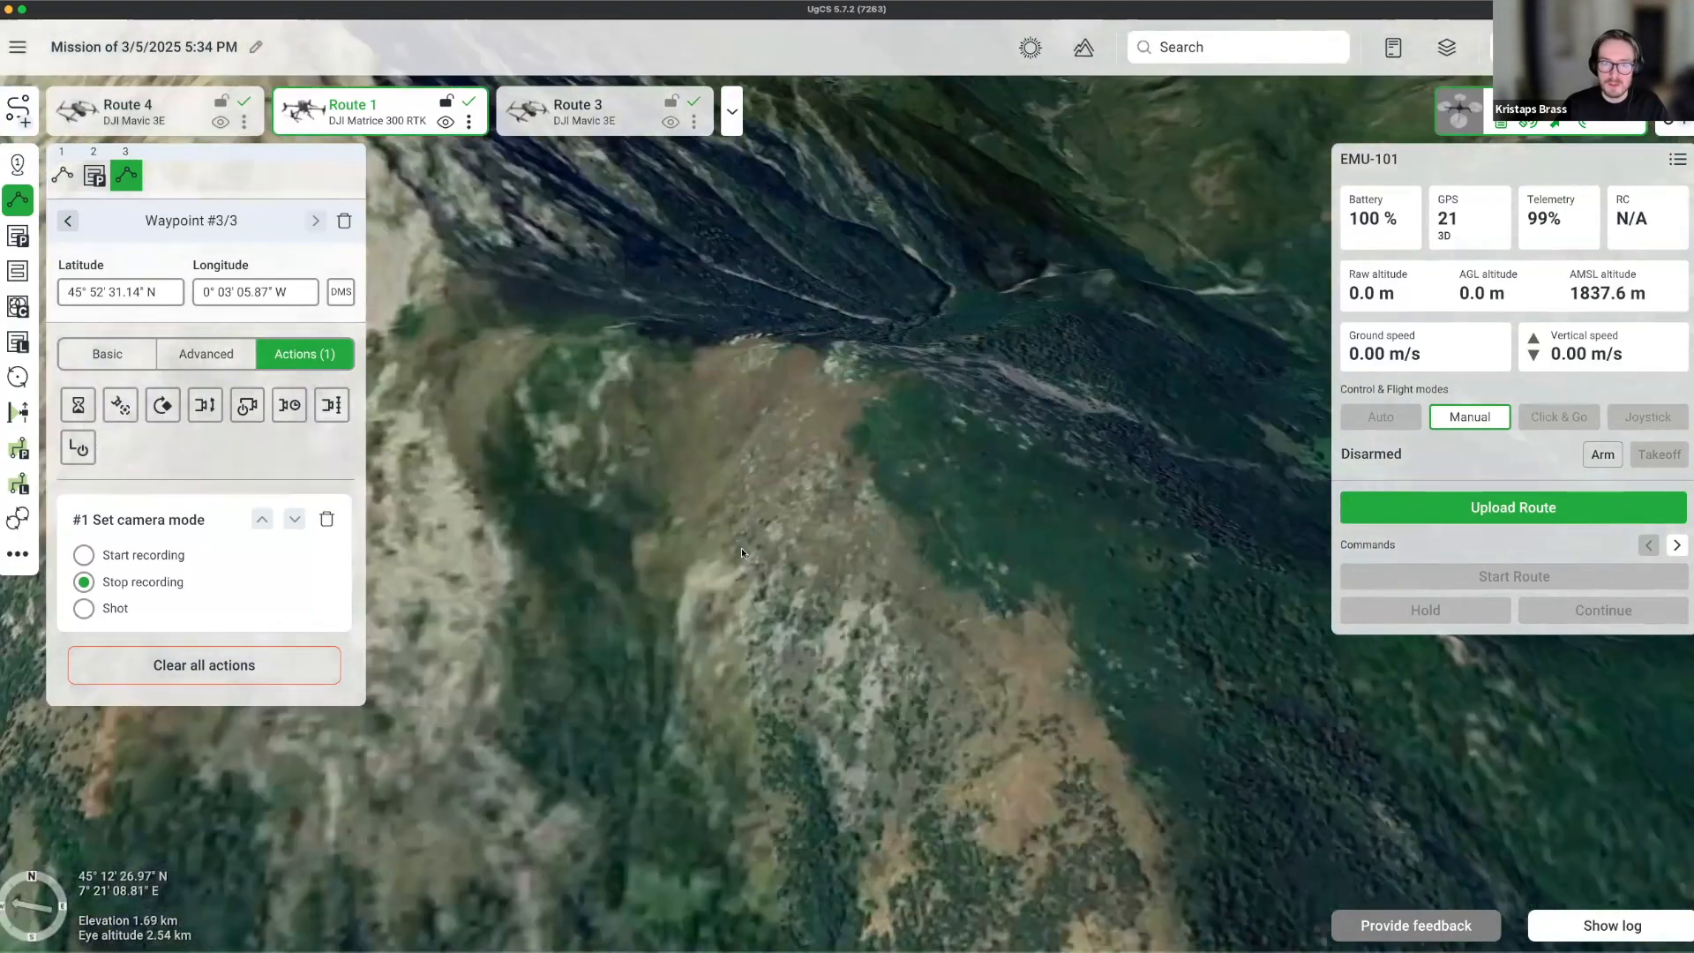
{"action": "scroll", "coordinate": [741, 554], "scroll_direction": "down", "scroll_amount": 2}
{"action": "left_click_drag", "start_coordinate": [778, 553], "coordinate": [699, 607]}
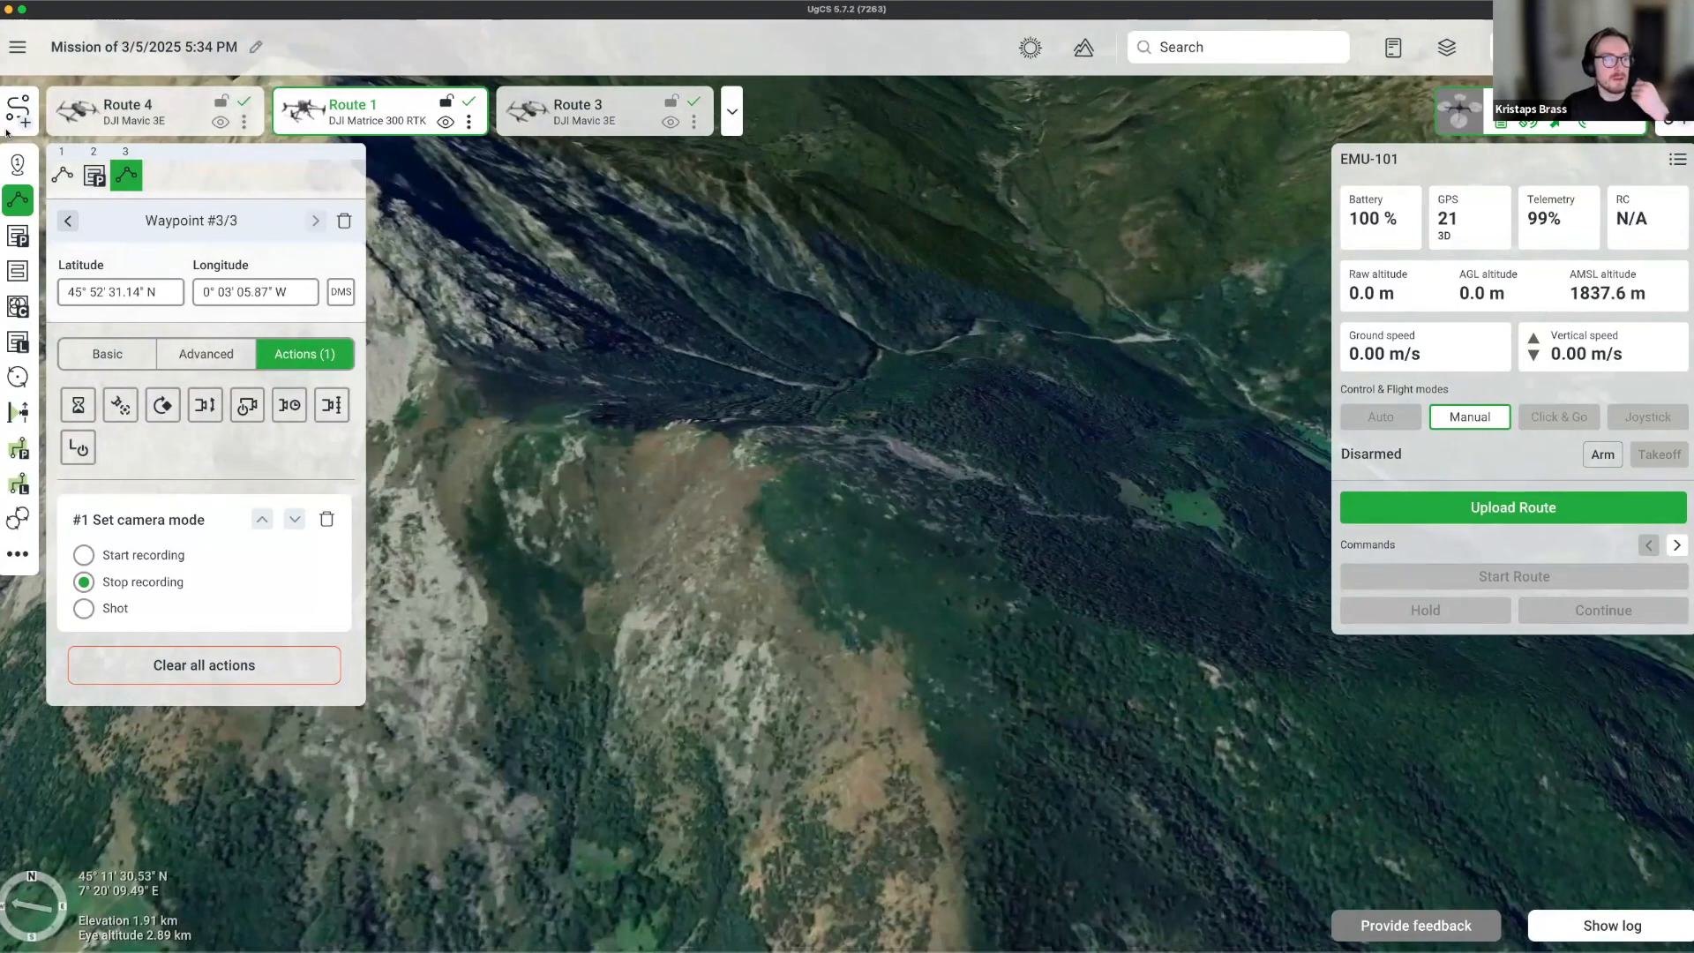
Create Route 6 for the DJI Matrice 350 RTK and begin a lidar area segment.
{"action": "left_click", "coordinate": [15, 113]}
{"action": "left_click", "coordinate": [1052, 777]}
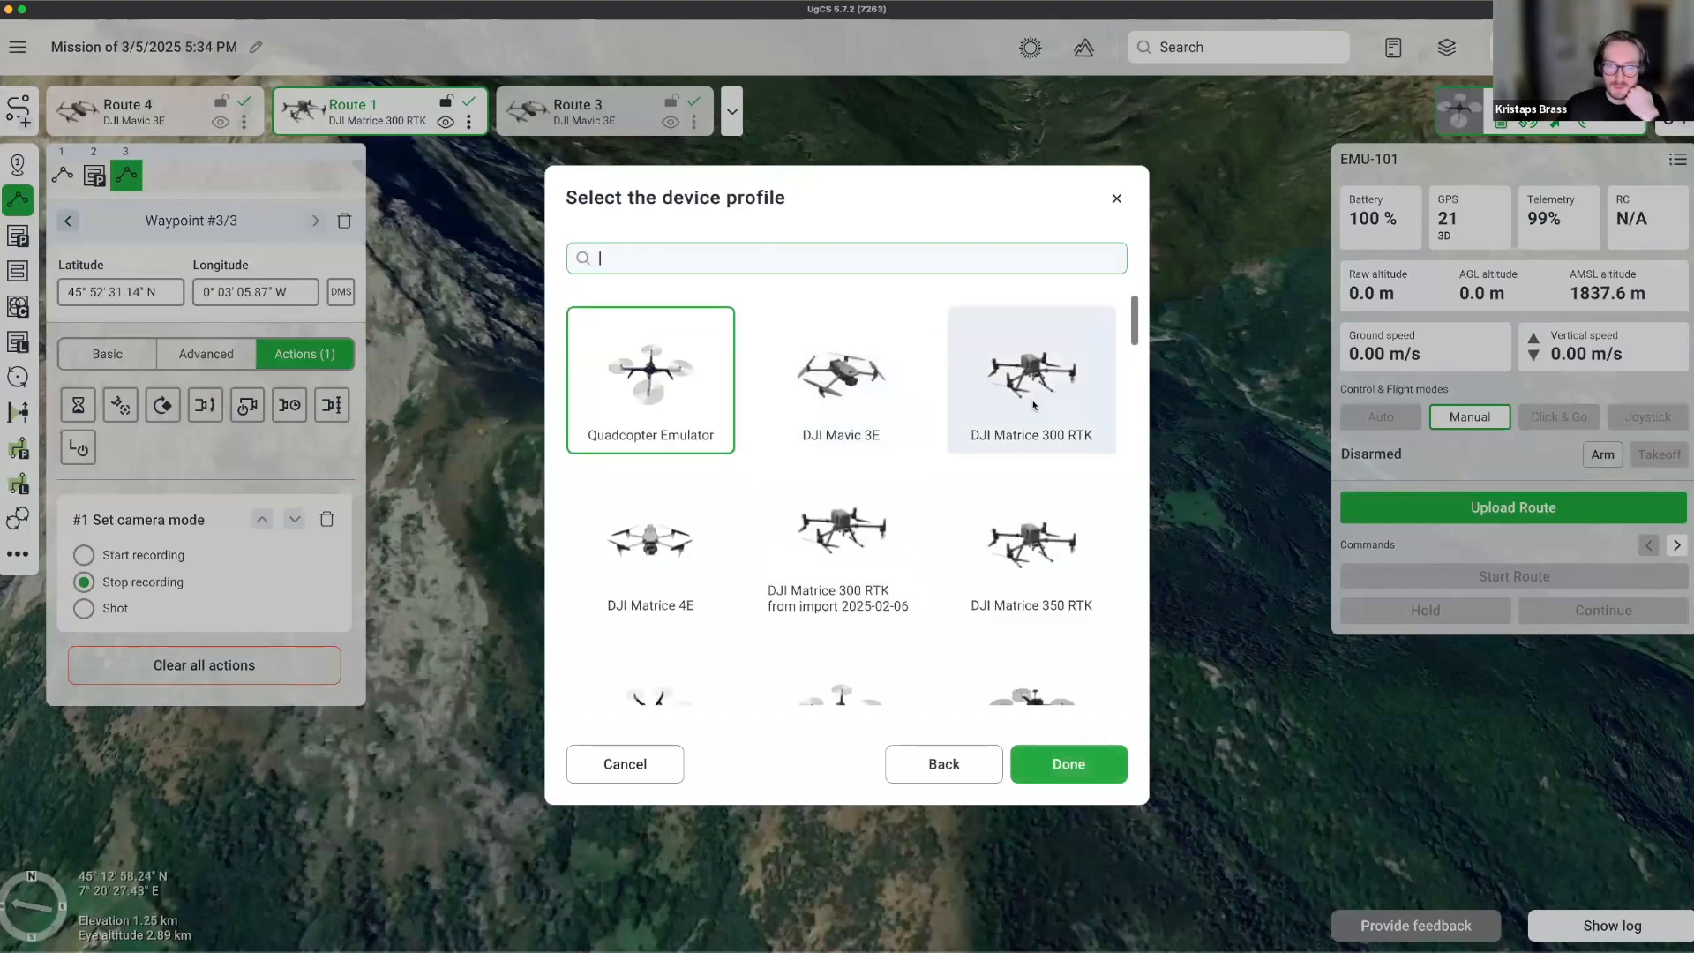
{"action": "left_click", "coordinate": [1031, 543]}
{"action": "left_click", "coordinate": [1083, 757]}
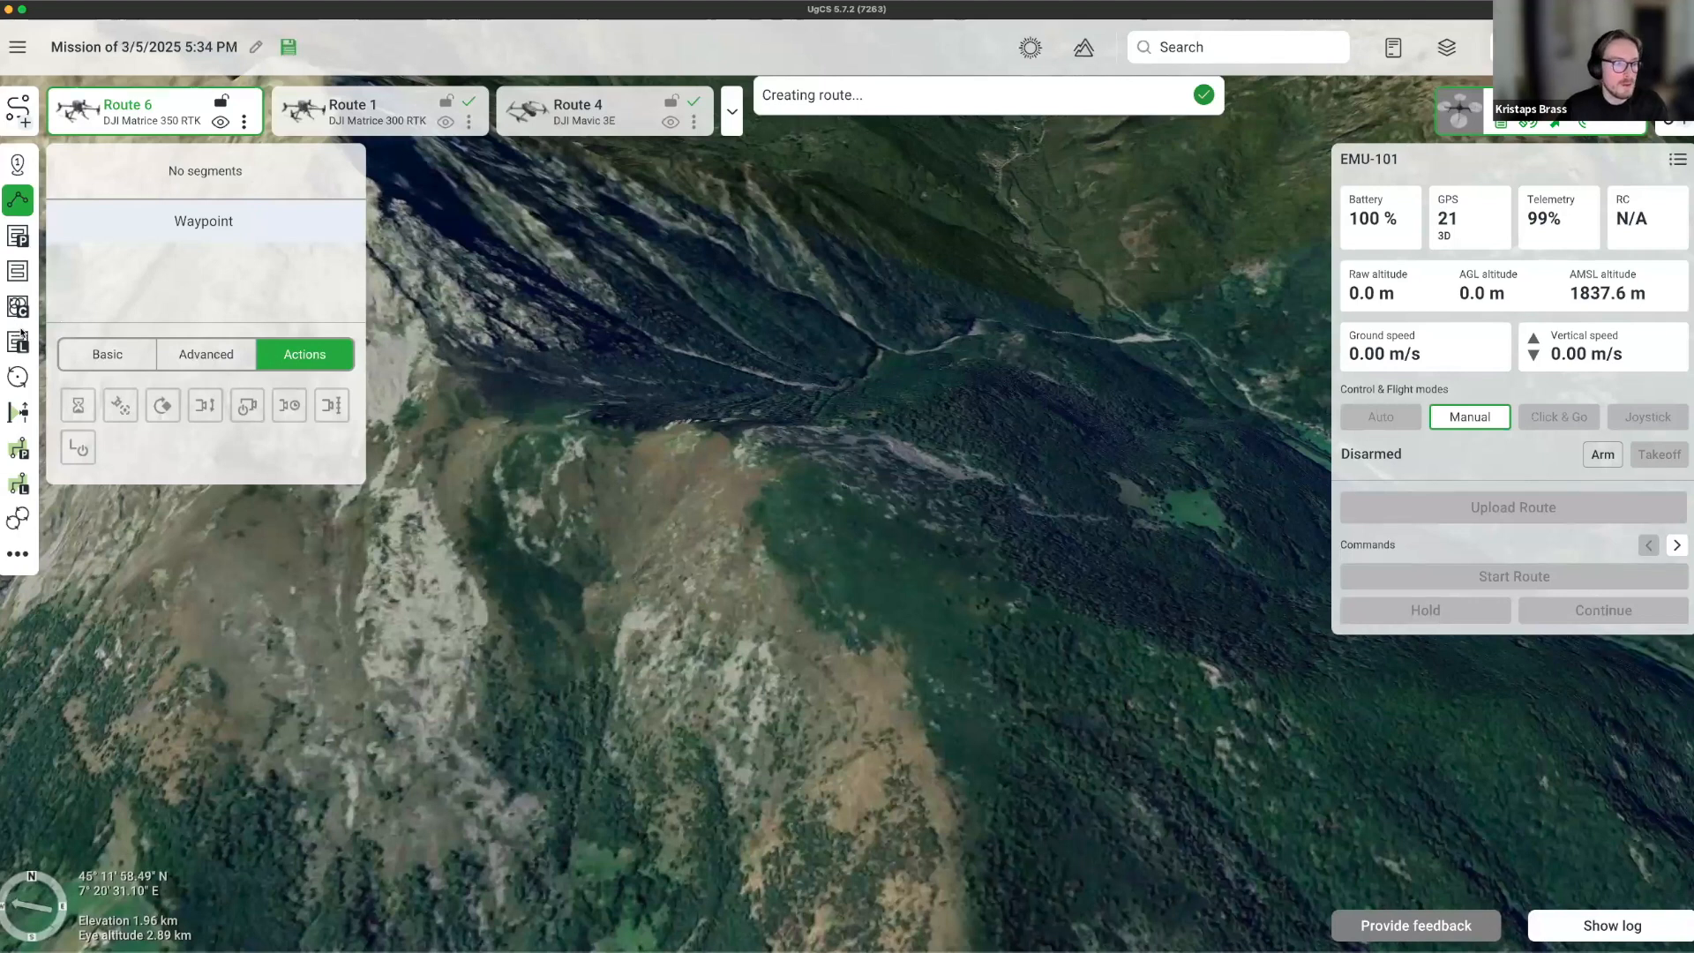
{"action": "left_click", "coordinate": [19, 340]}
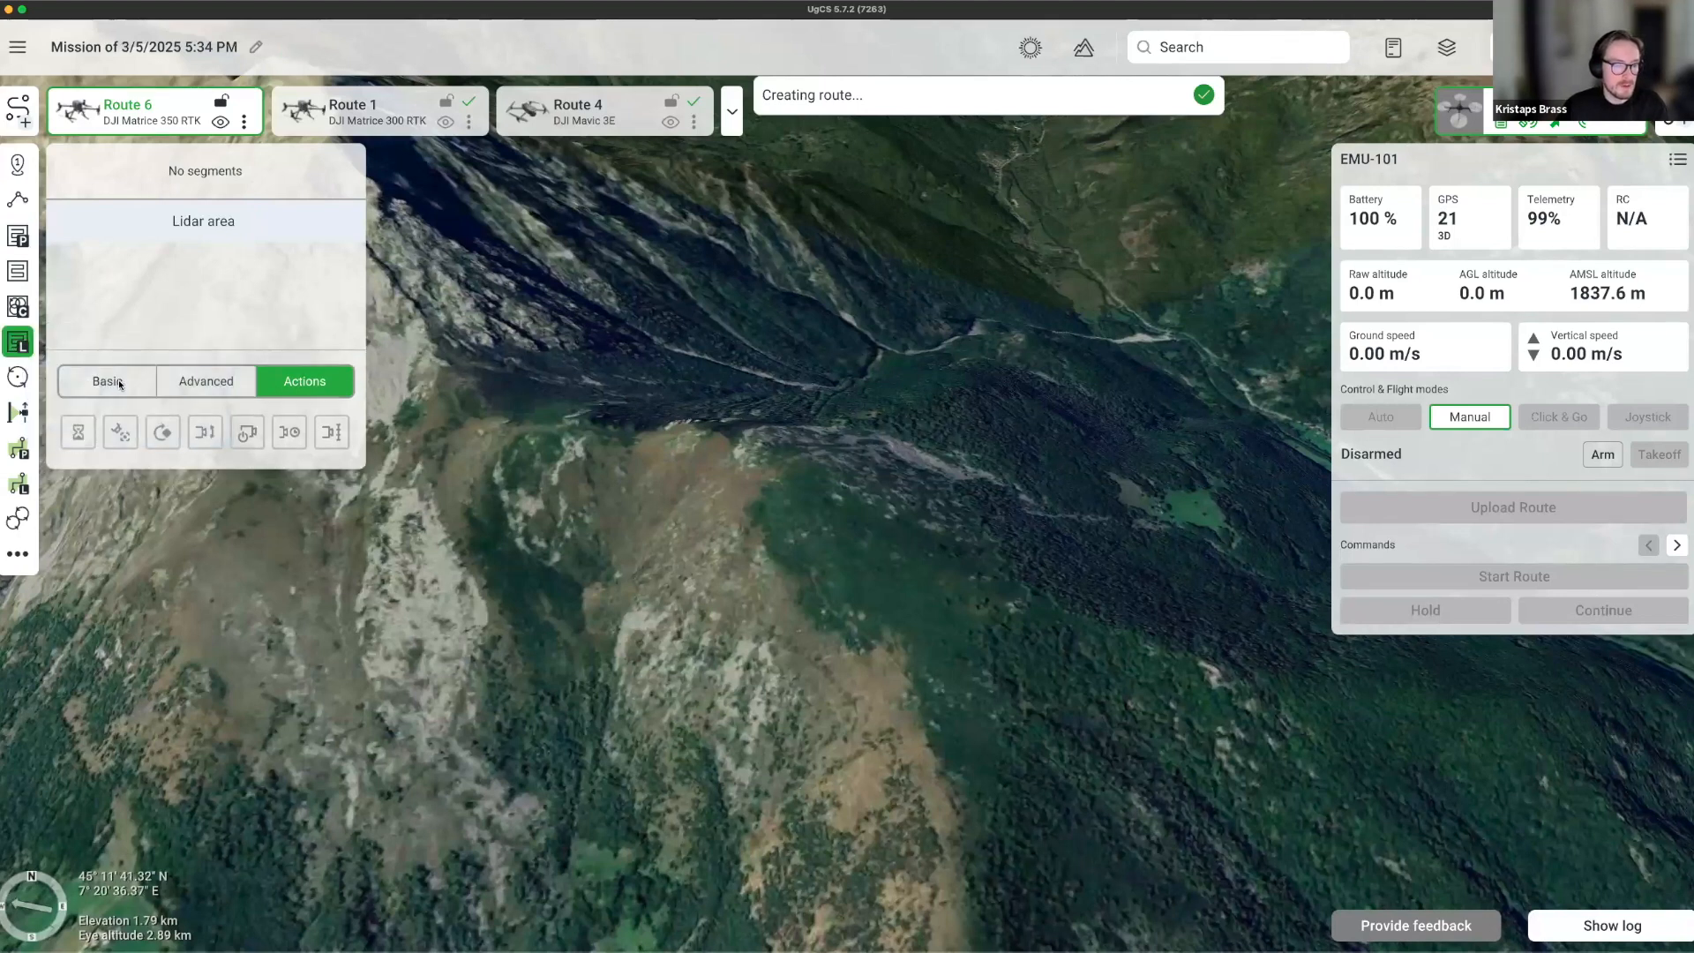
Review the lidar area's basic settings, keeping 30% side overlap spacing, 70° FOV and 50 m height.
{"action": "left_click", "coordinate": [119, 383]}
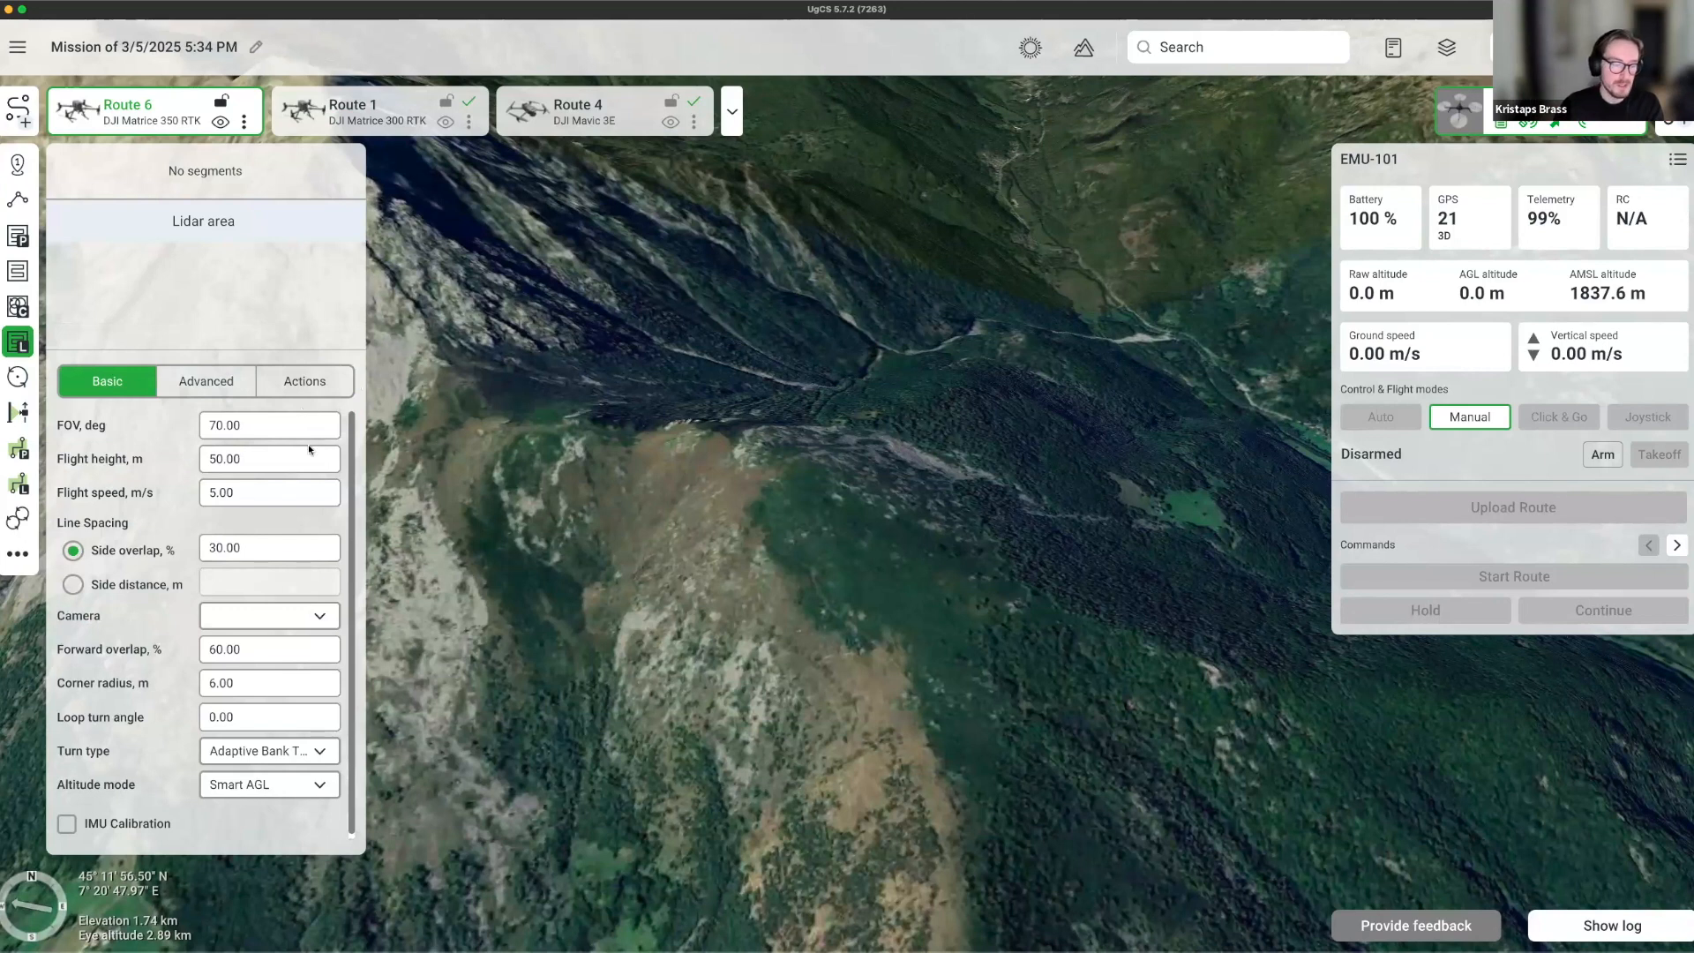
{"action": "left_click", "coordinate": [74, 586]}
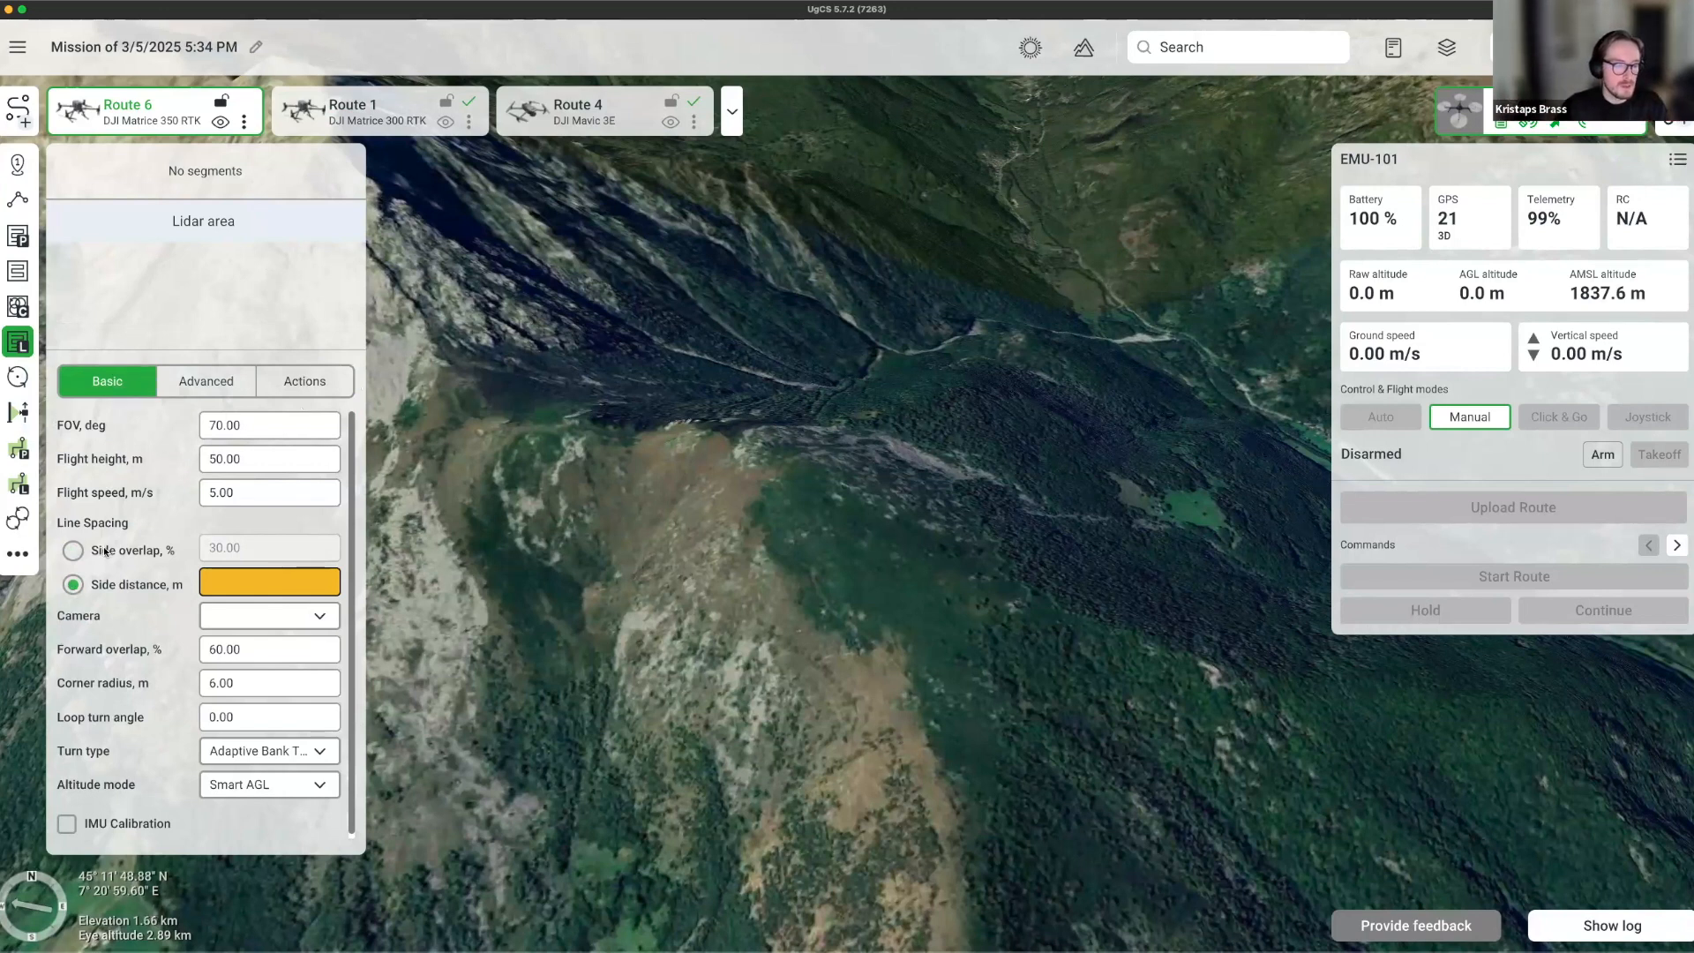
{"action": "left_click", "coordinate": [74, 550]}
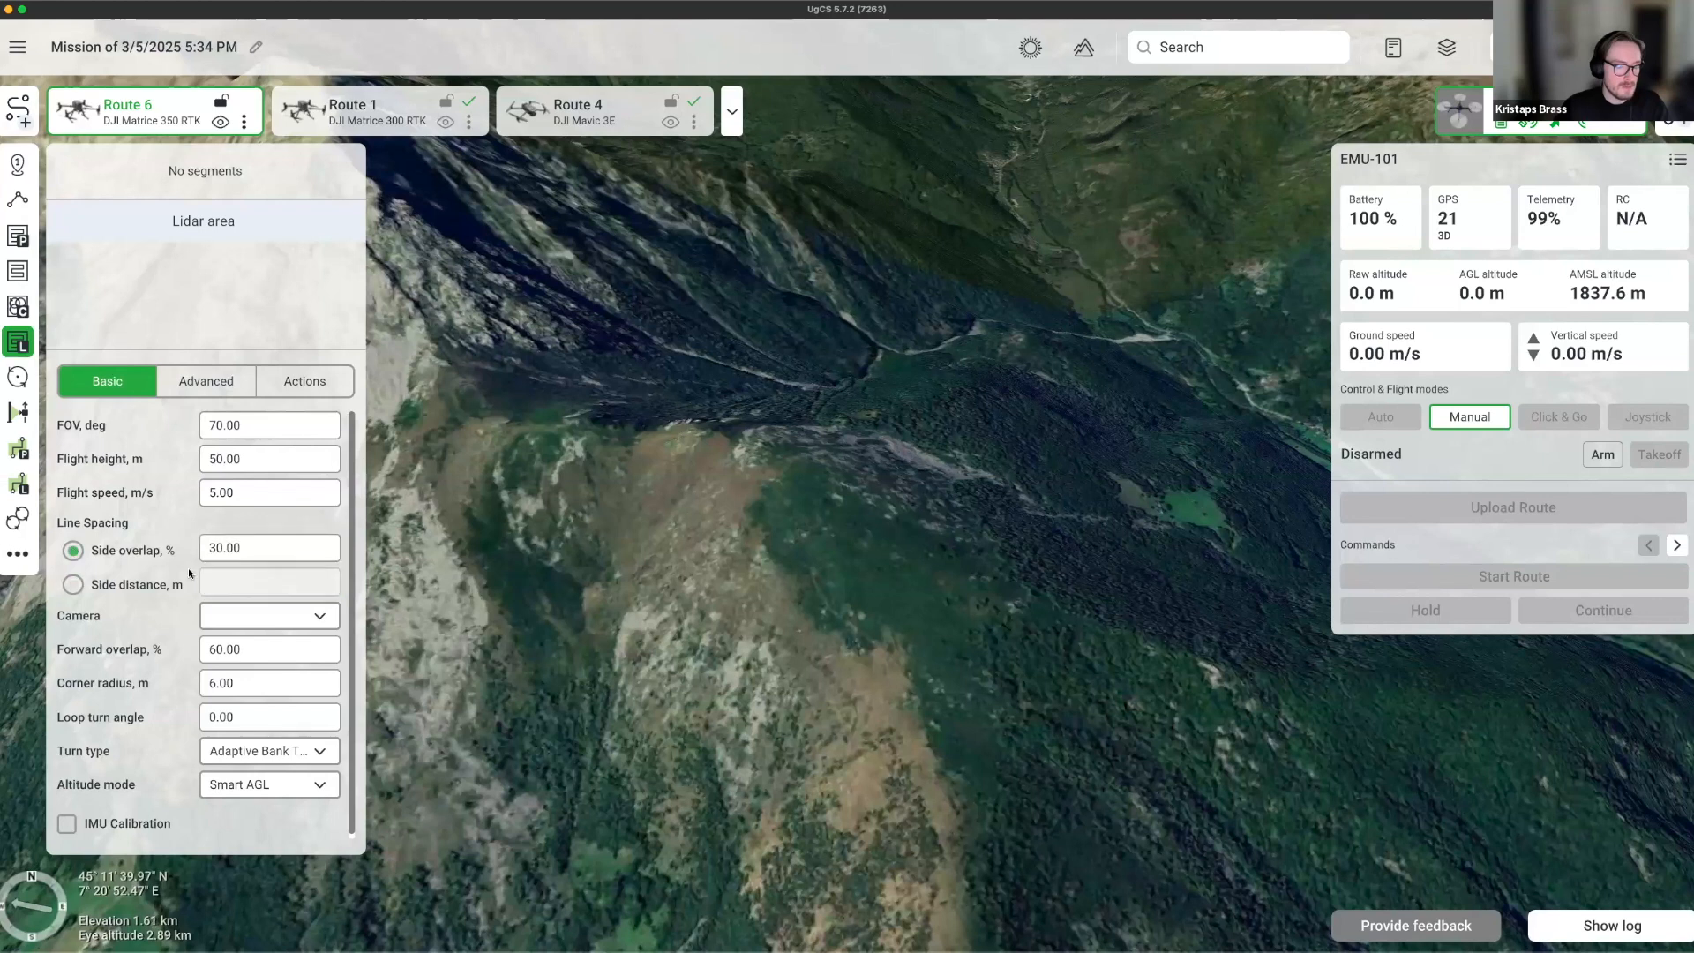
{"action": "left_click", "coordinate": [227, 426]}
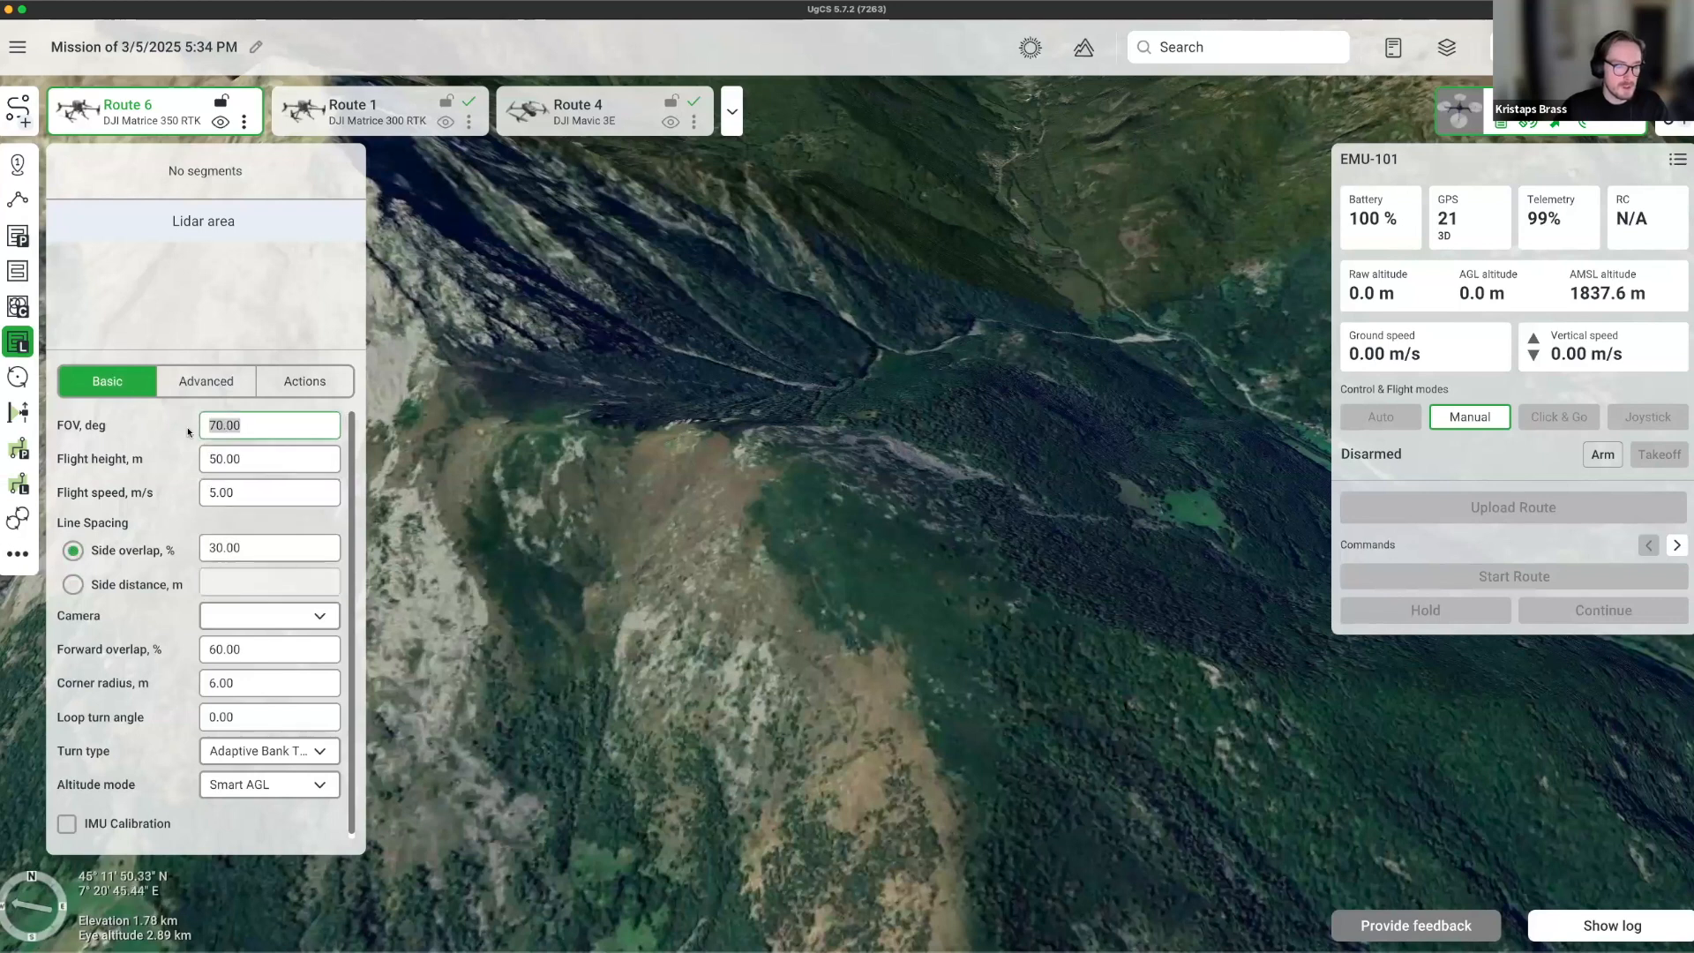
{"action": "left_click", "coordinate": [236, 462]}
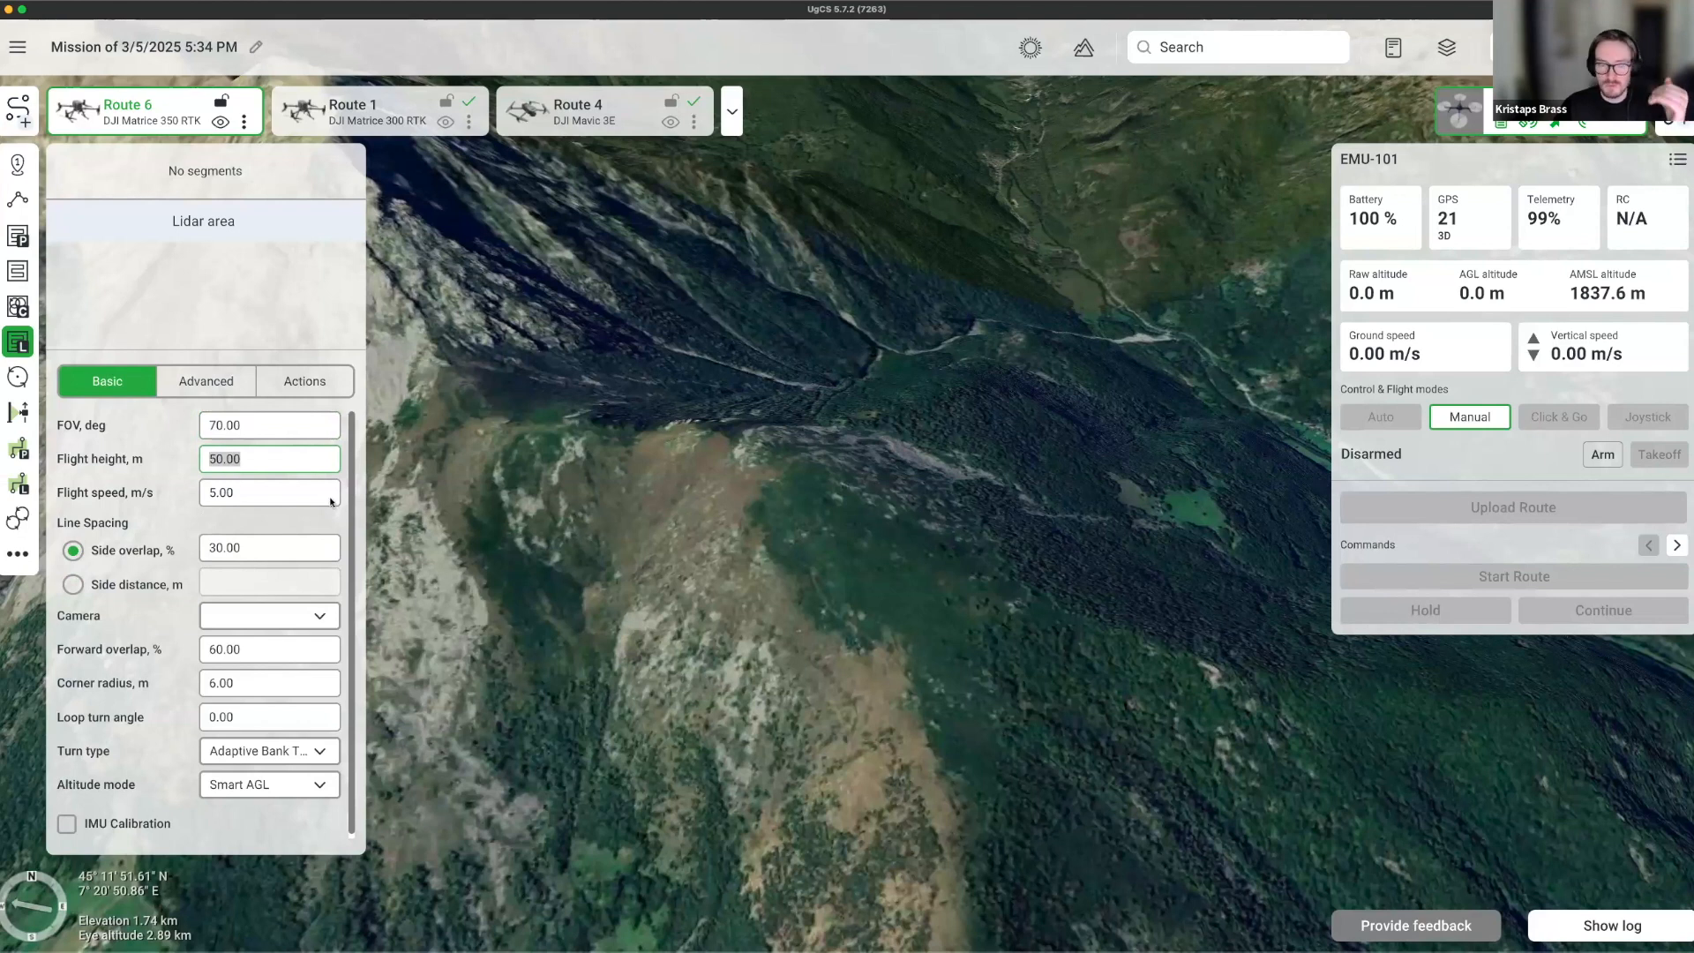
{"action": "left_click_drag", "start_coordinate": [704, 578], "coordinate": [807, 644]}
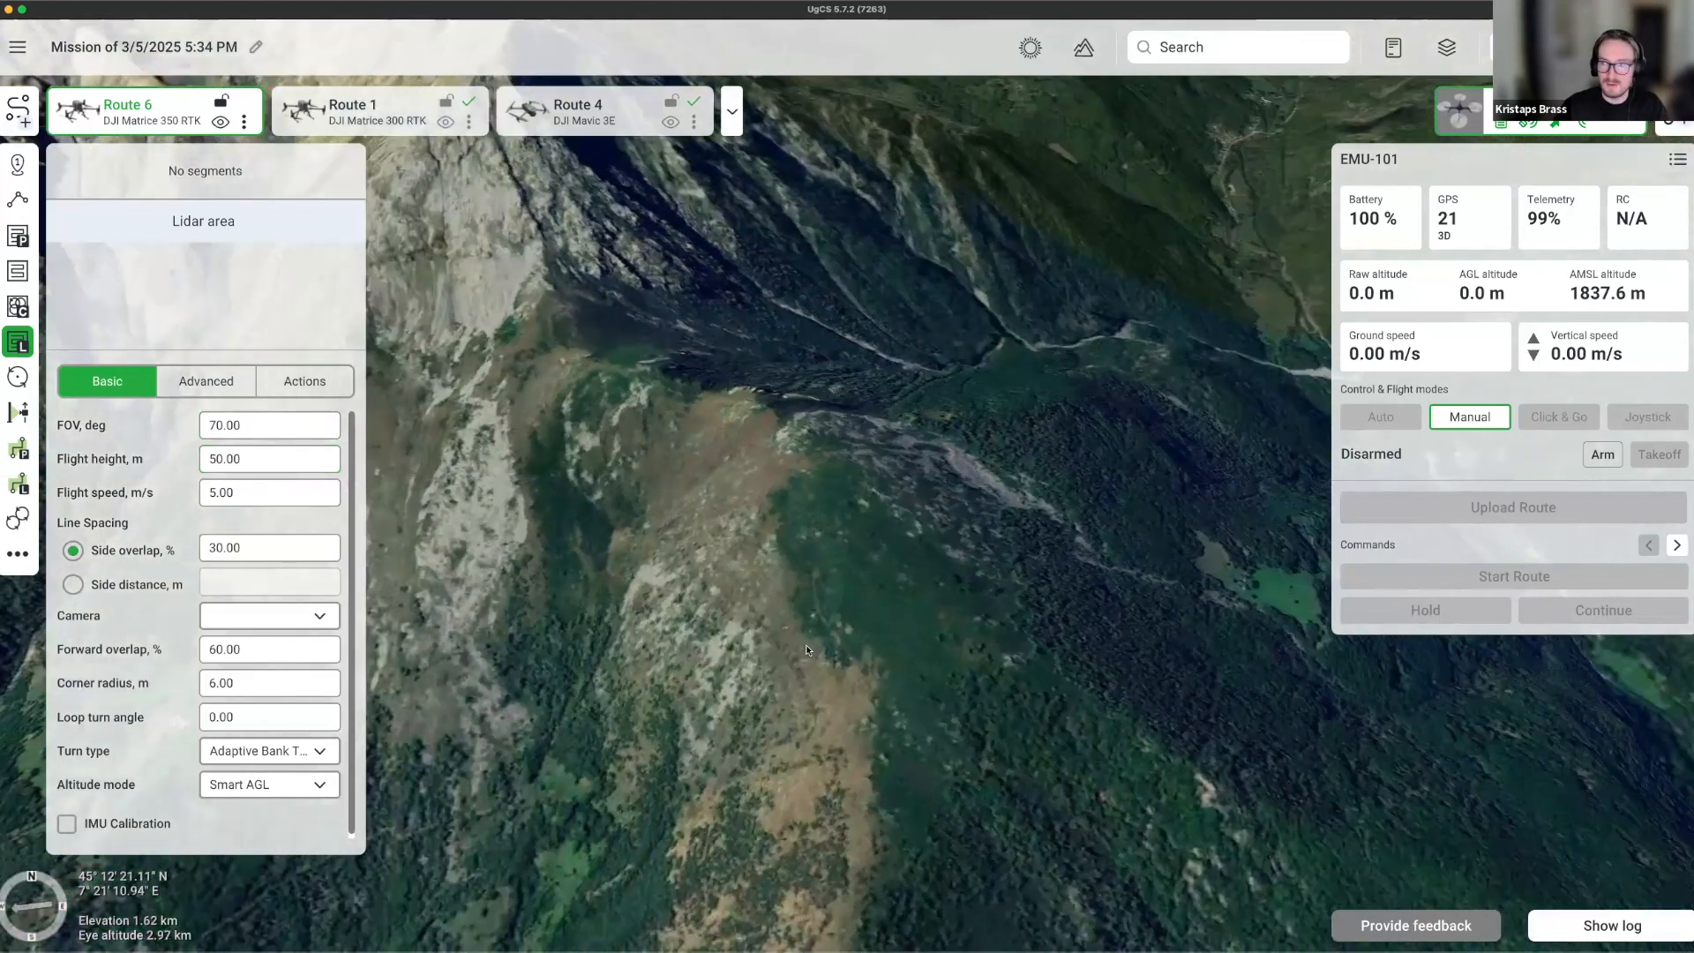
Outline a four-corner lidar area on the slope and dismiss the point cloud notice.
{"action": "left_click", "coordinate": [628, 498]}
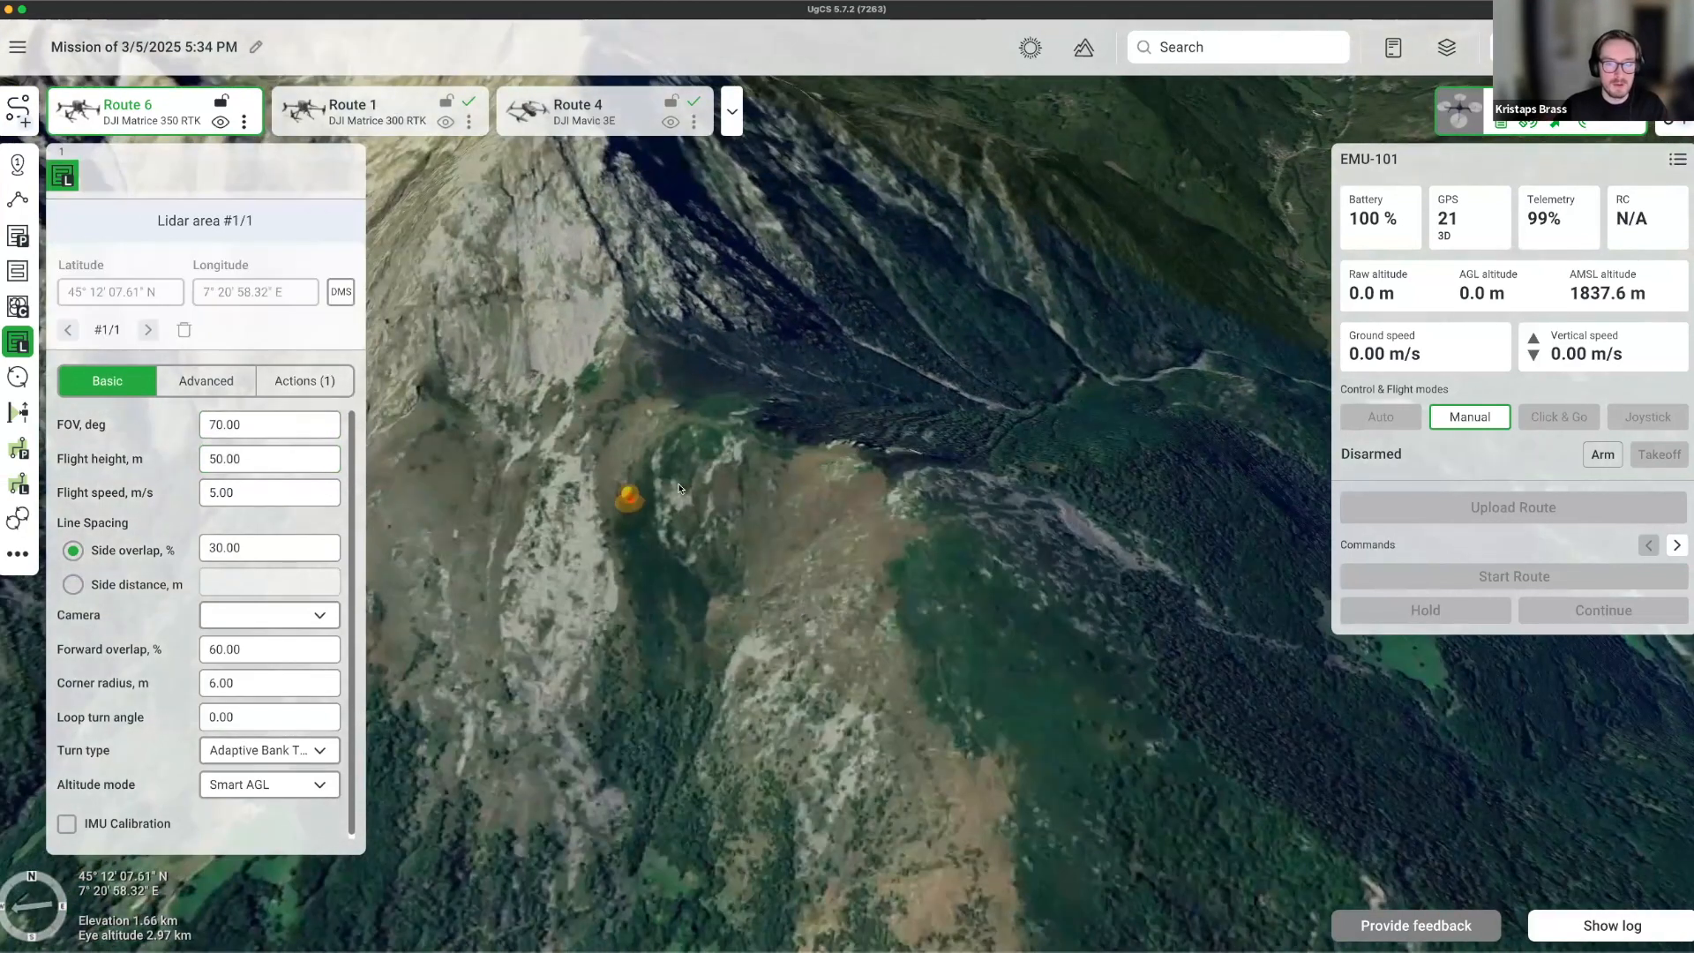
{"action": "left_click", "coordinate": [774, 436]}
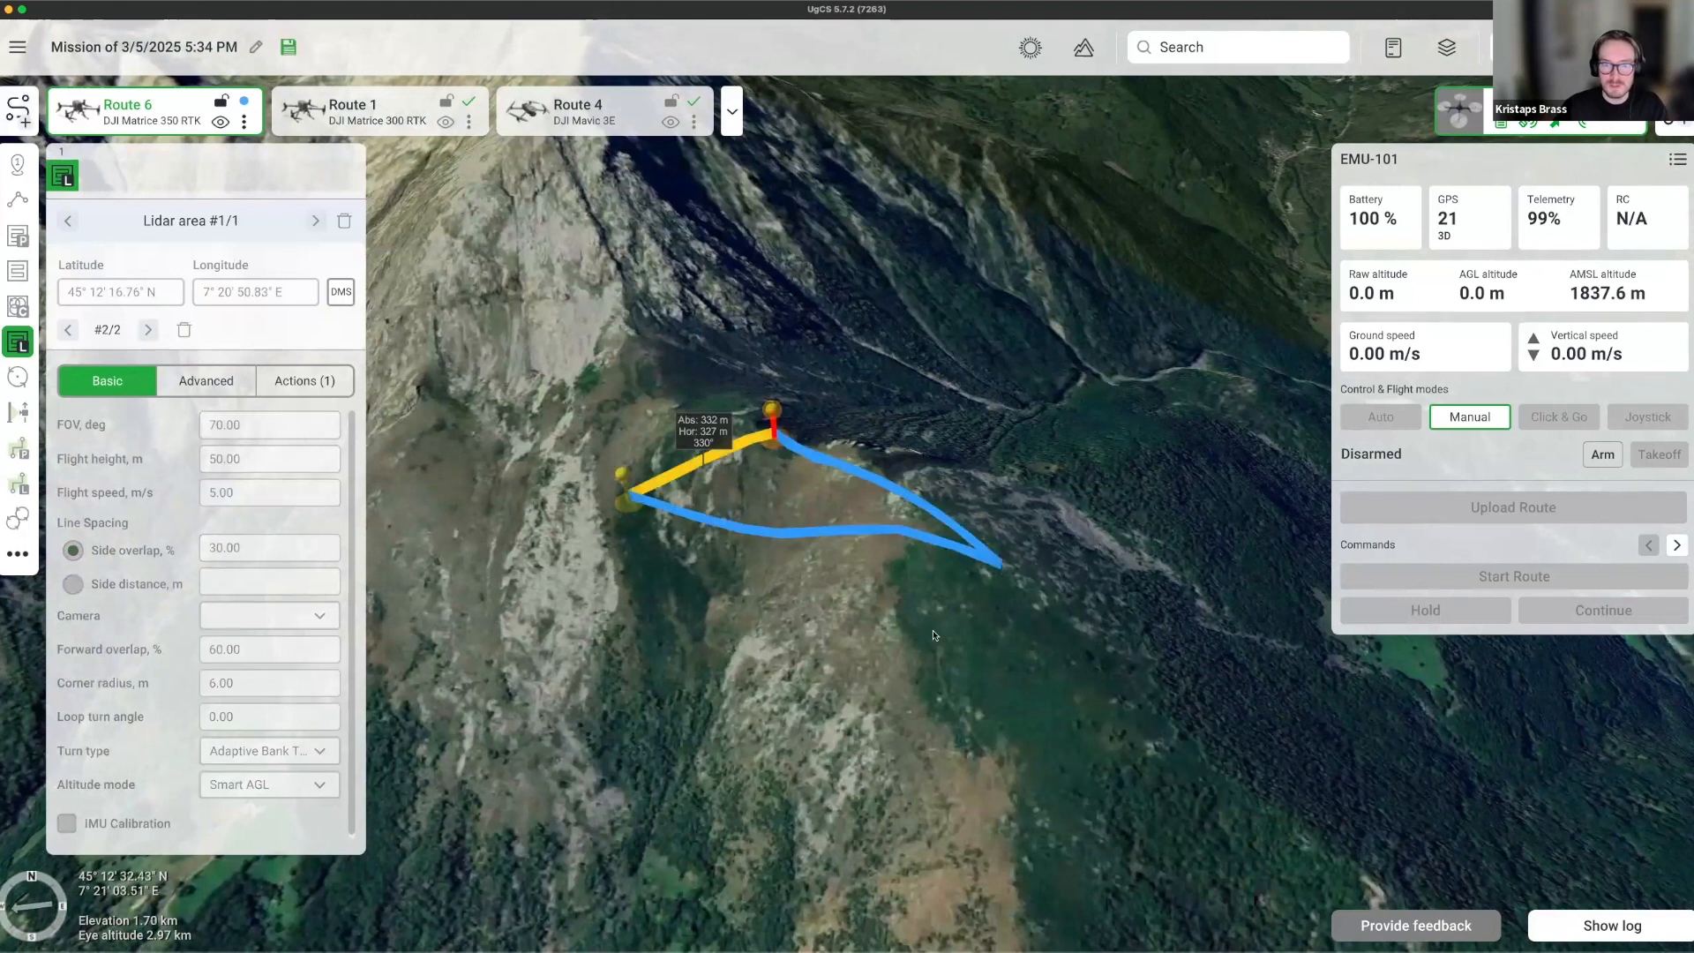
{"action": "left_click", "coordinate": [1003, 563]}
{"action": "left_click", "coordinate": [863, 699]}
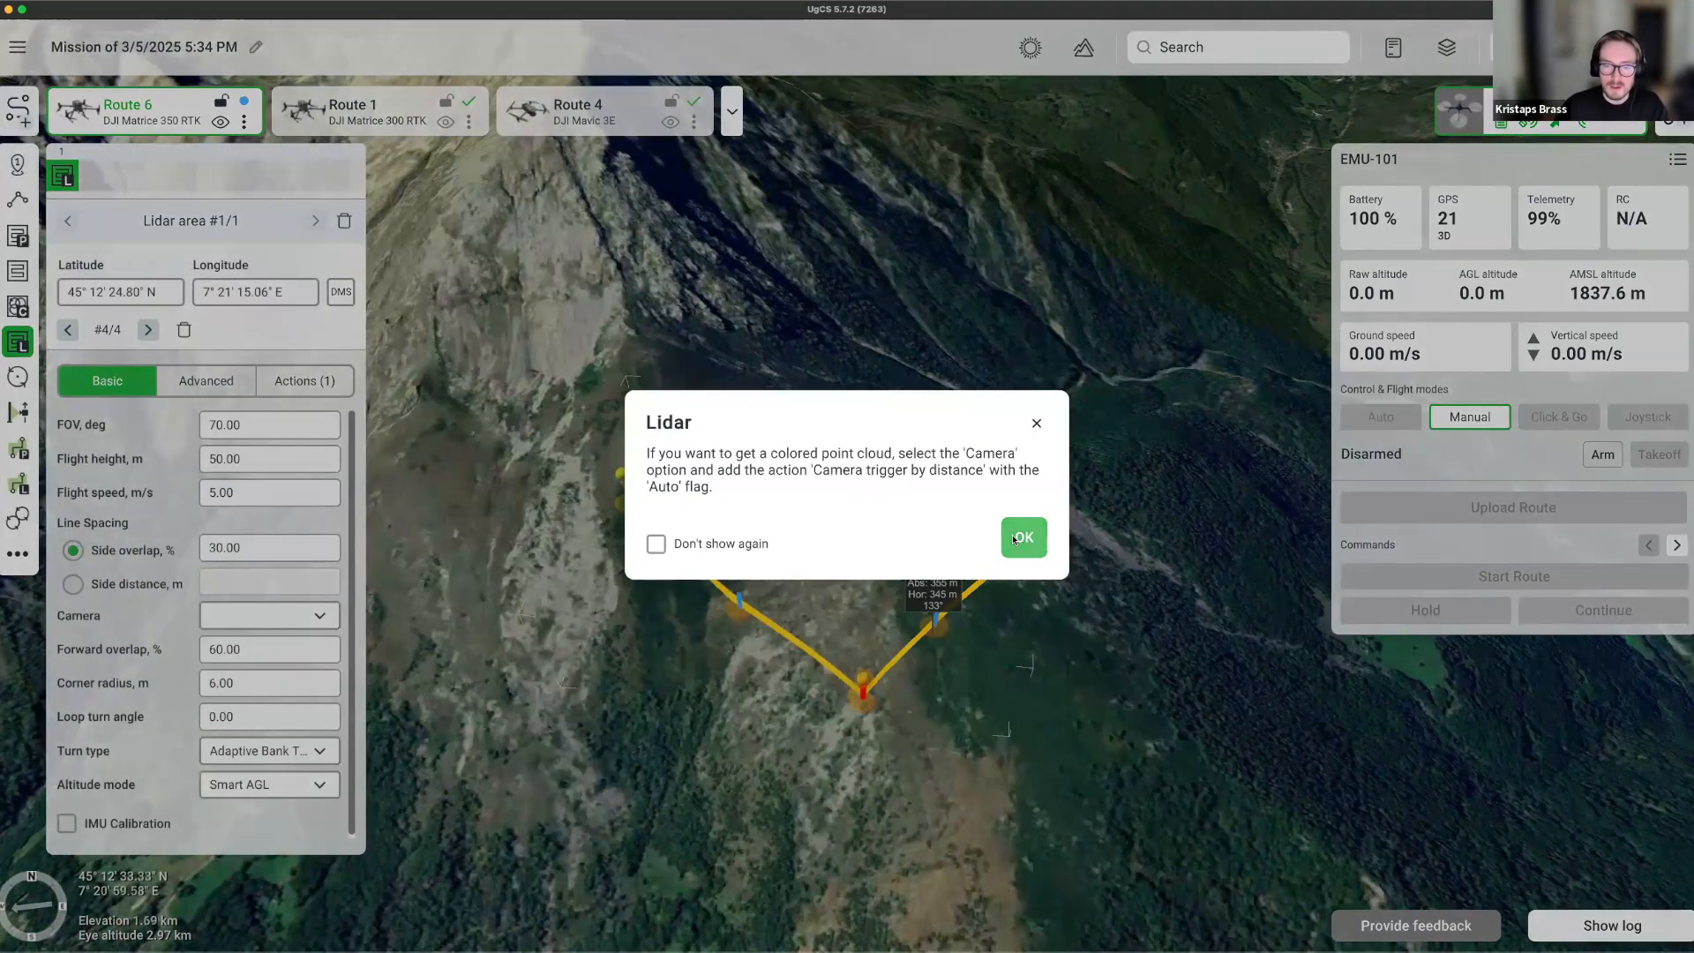
{"action": "left_click", "coordinate": [1021, 537]}
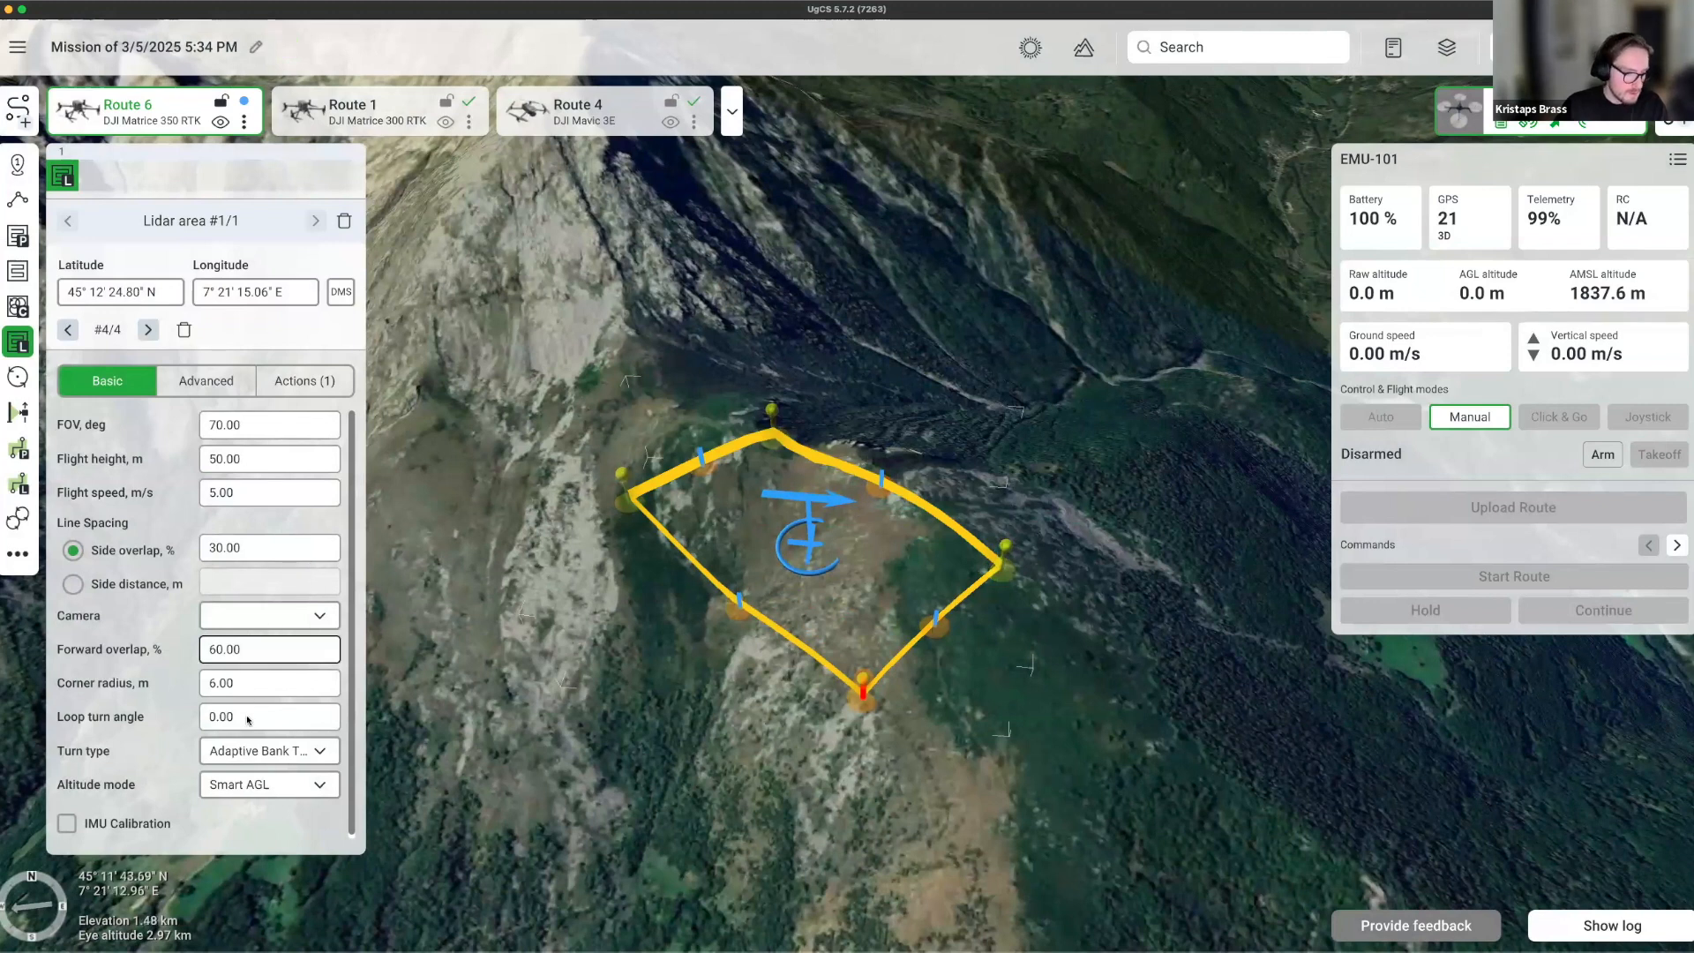
Orbit the 3-D view to inspect the generated scan grid.
{"action": "mouse_move", "coordinate": [679, 634]}
{"action": "right_mouse_down"}
{"action": "mouse_move", "coordinate": [776, 586]}
{"action": "mouse_move", "coordinate": [992, 534]}
{"action": "mouse_move", "coordinate": [797, 571]}
{"action": "mouse_move", "coordinate": [828, 584]}
{"action": "mouse_move", "coordinate": [1063, 463]}
{"action": "right_mouse_up"}
{"action": "scroll", "coordinate": [843, 530], "scroll_direction": "up", "scroll_amount": 5}
{"action": "left_click_drag", "start_coordinate": [926, 376], "coordinate": [776, 407]}
{"action": "mouse_move", "coordinate": [875, 514]}
{"action": "right_mouse_down"}
{"action": "mouse_move", "coordinate": [780, 728]}
{"action": "mouse_move", "coordinate": [659, 653]}
{"action": "right_mouse_up"}
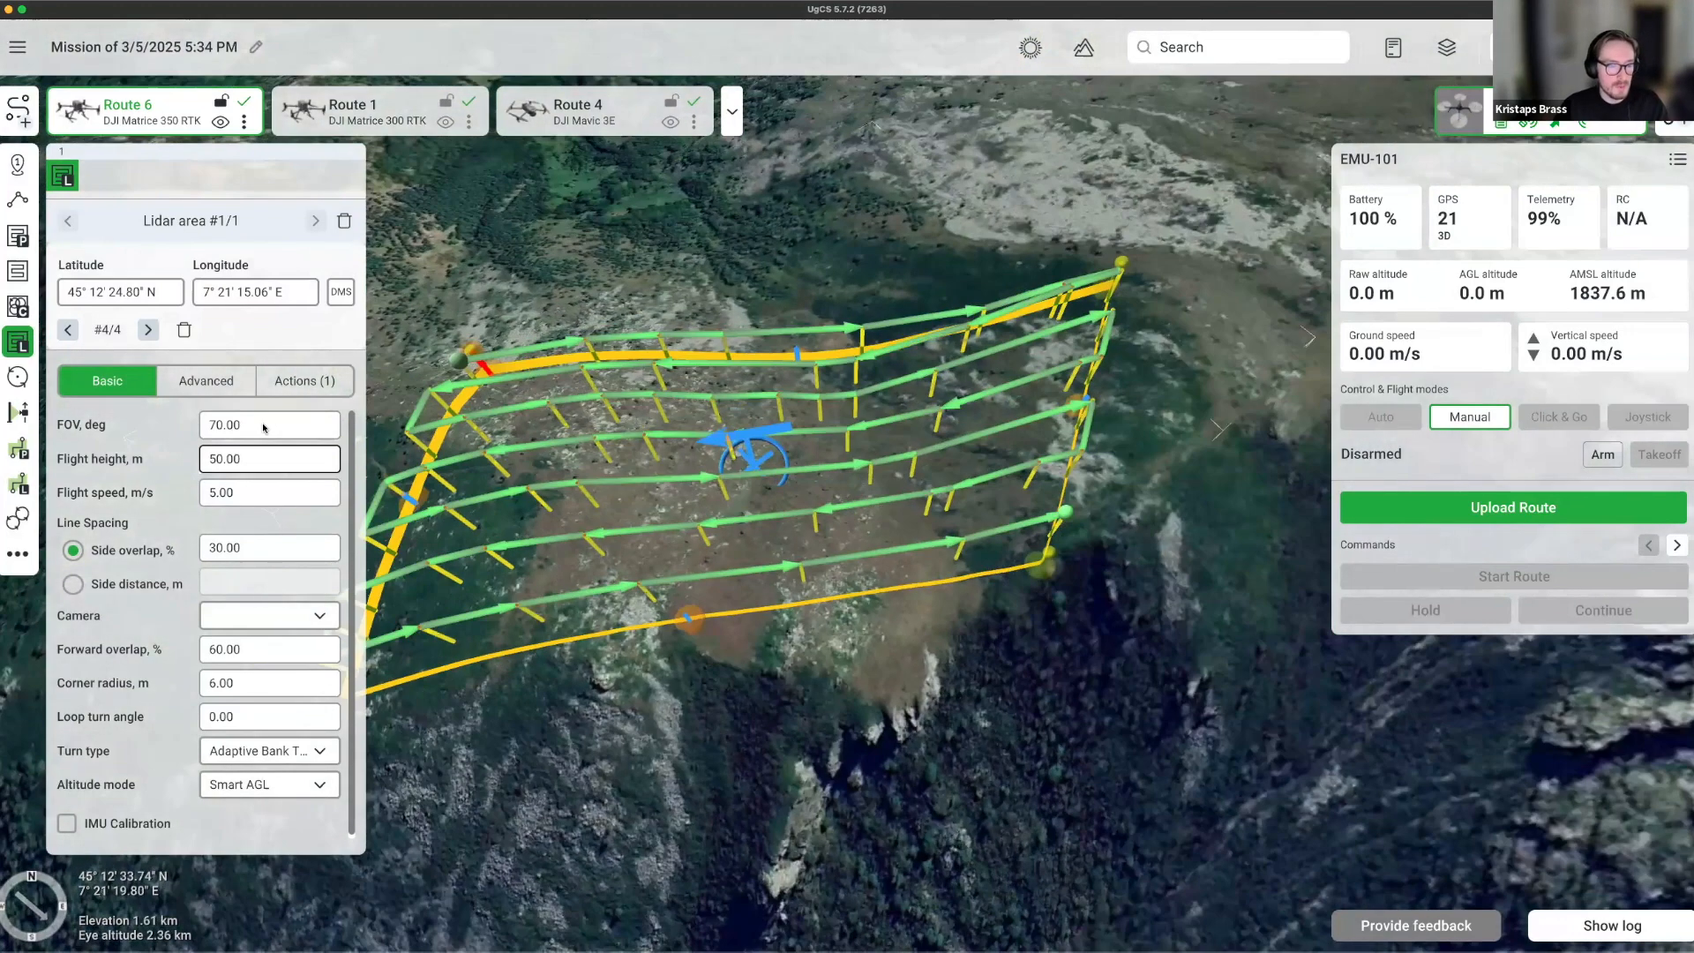
{"action": "left_click", "coordinate": [262, 427]}
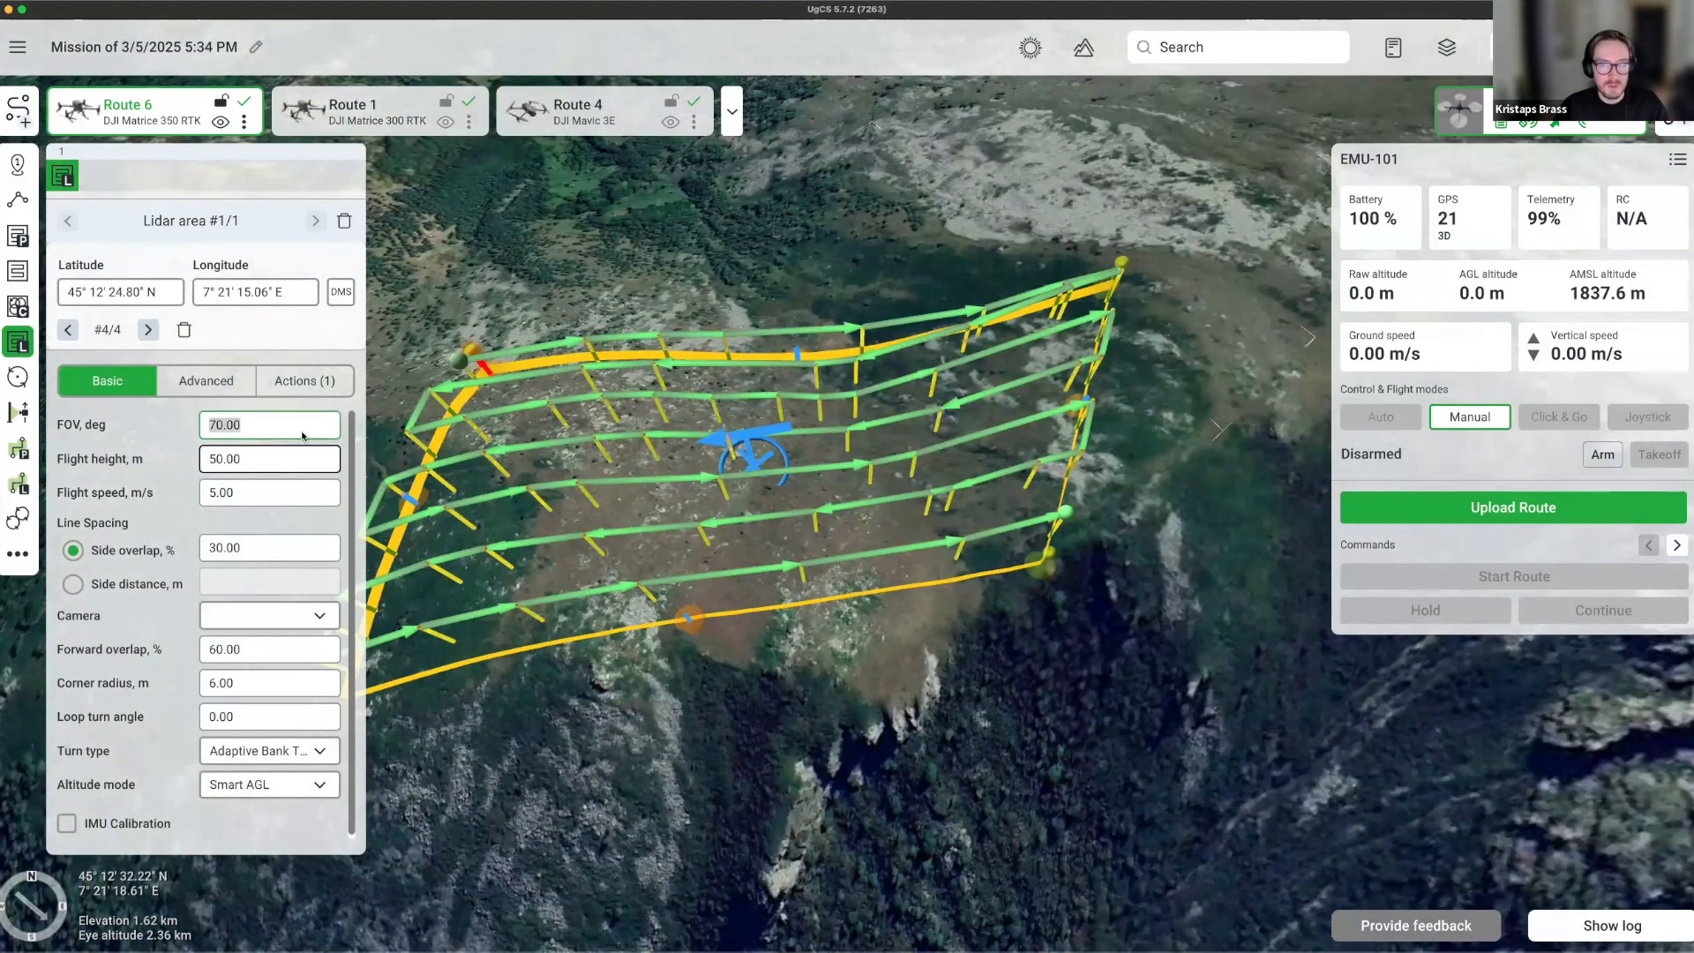
Show Route 6's elevation profile and check the camera list, leaving the camera empty.
{"action": "left_click", "coordinate": [1083, 48]}
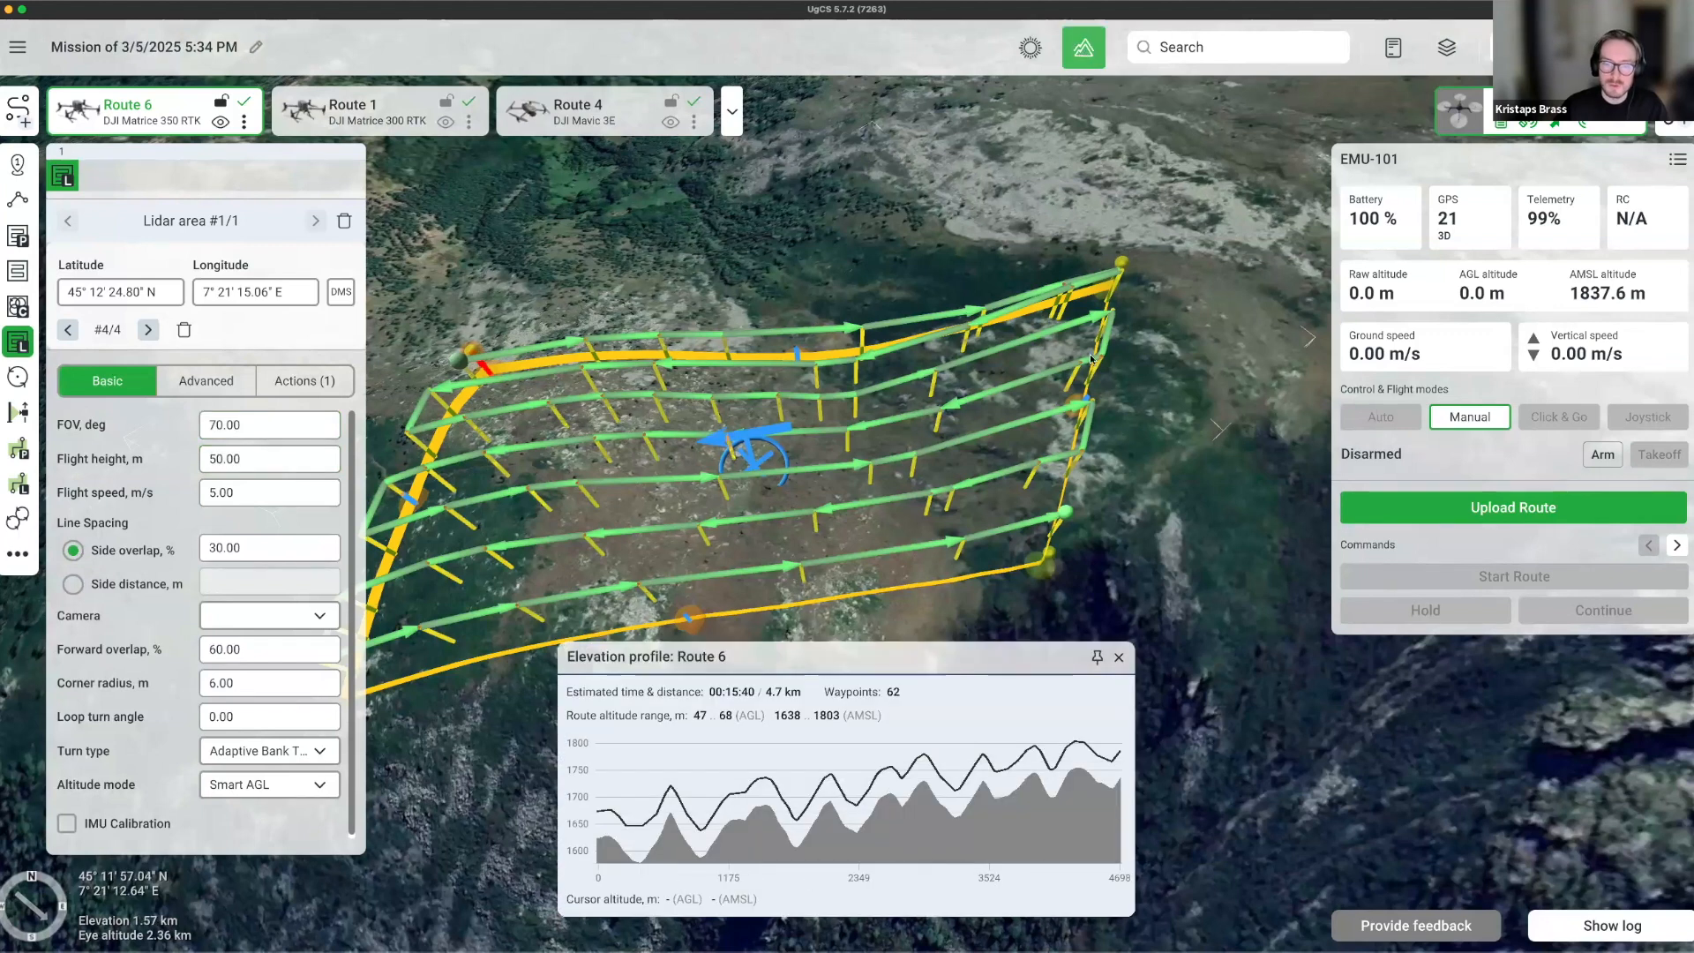
{"action": "left_click_drag", "start_coordinate": [1175, 515], "coordinate": [1279, 380]}
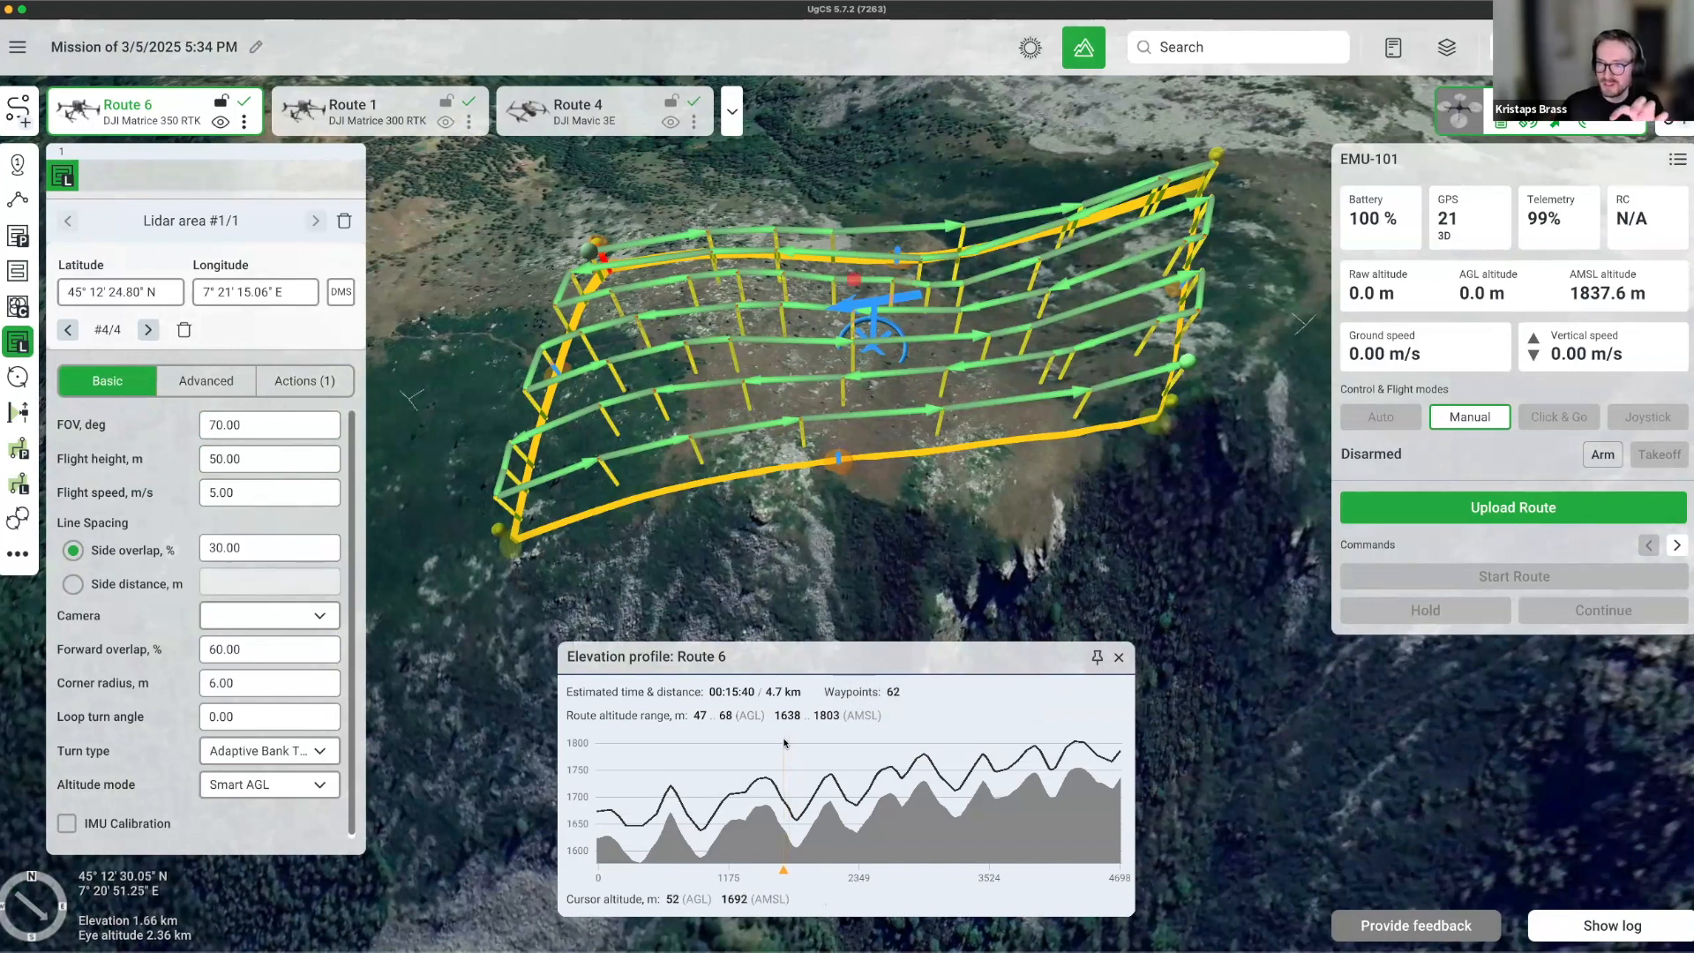
{"action": "left_click", "coordinate": [280, 620]}
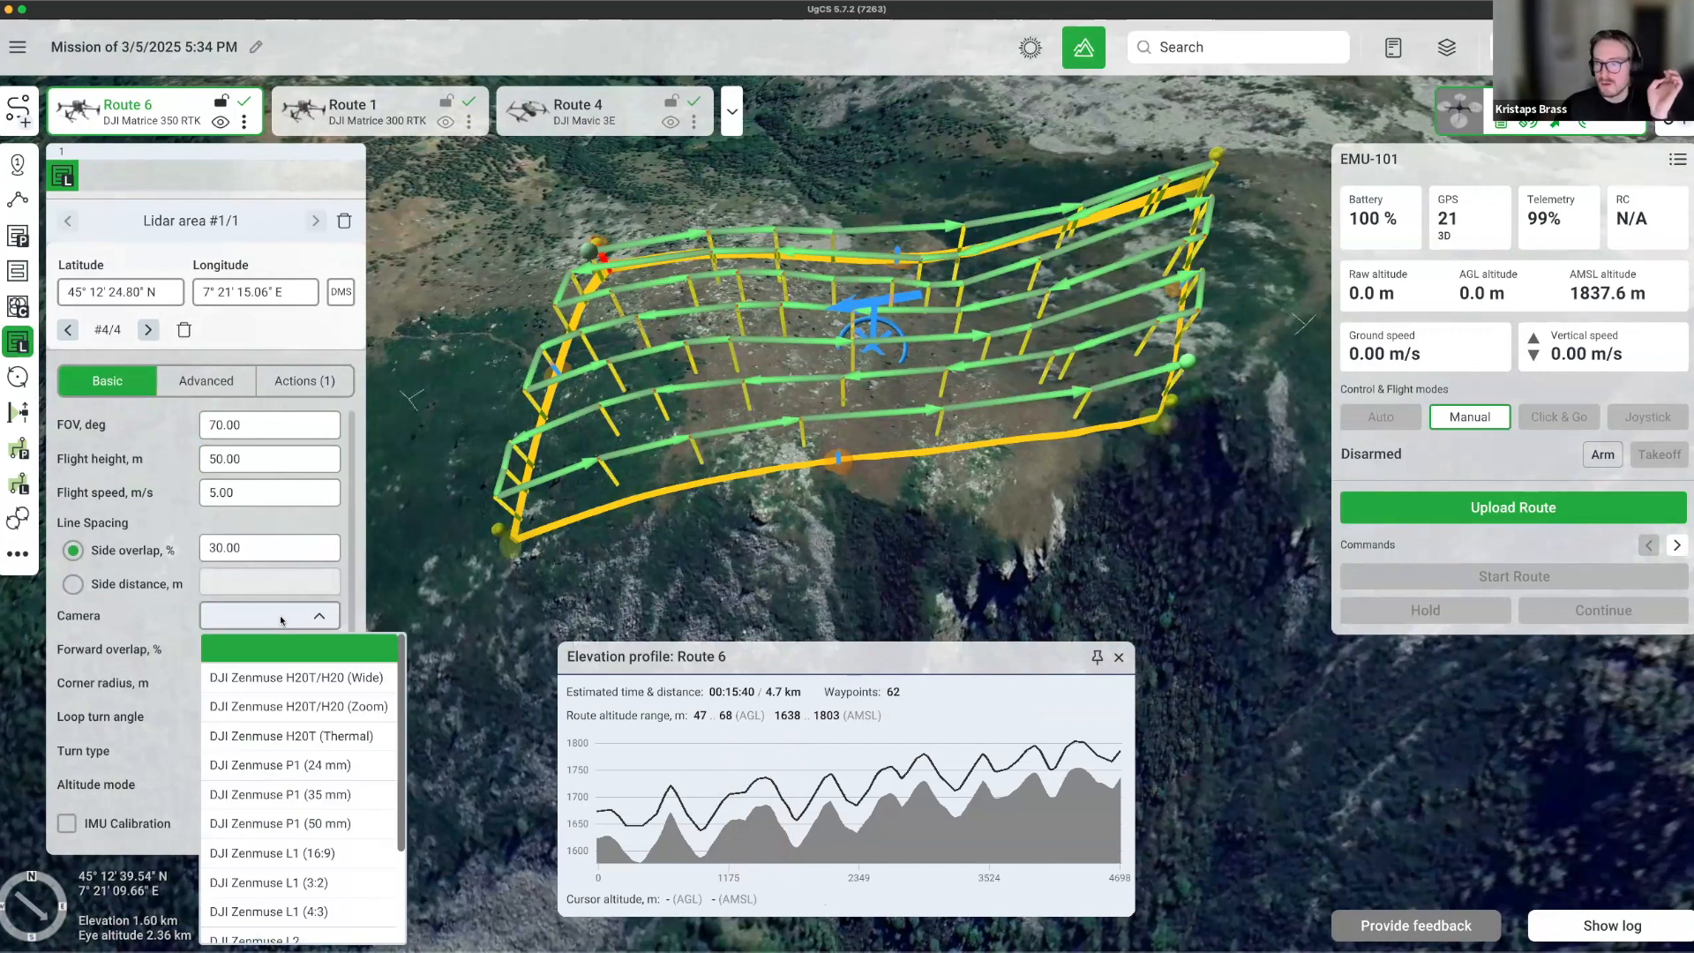
{"action": "left_click", "coordinate": [281, 620]}
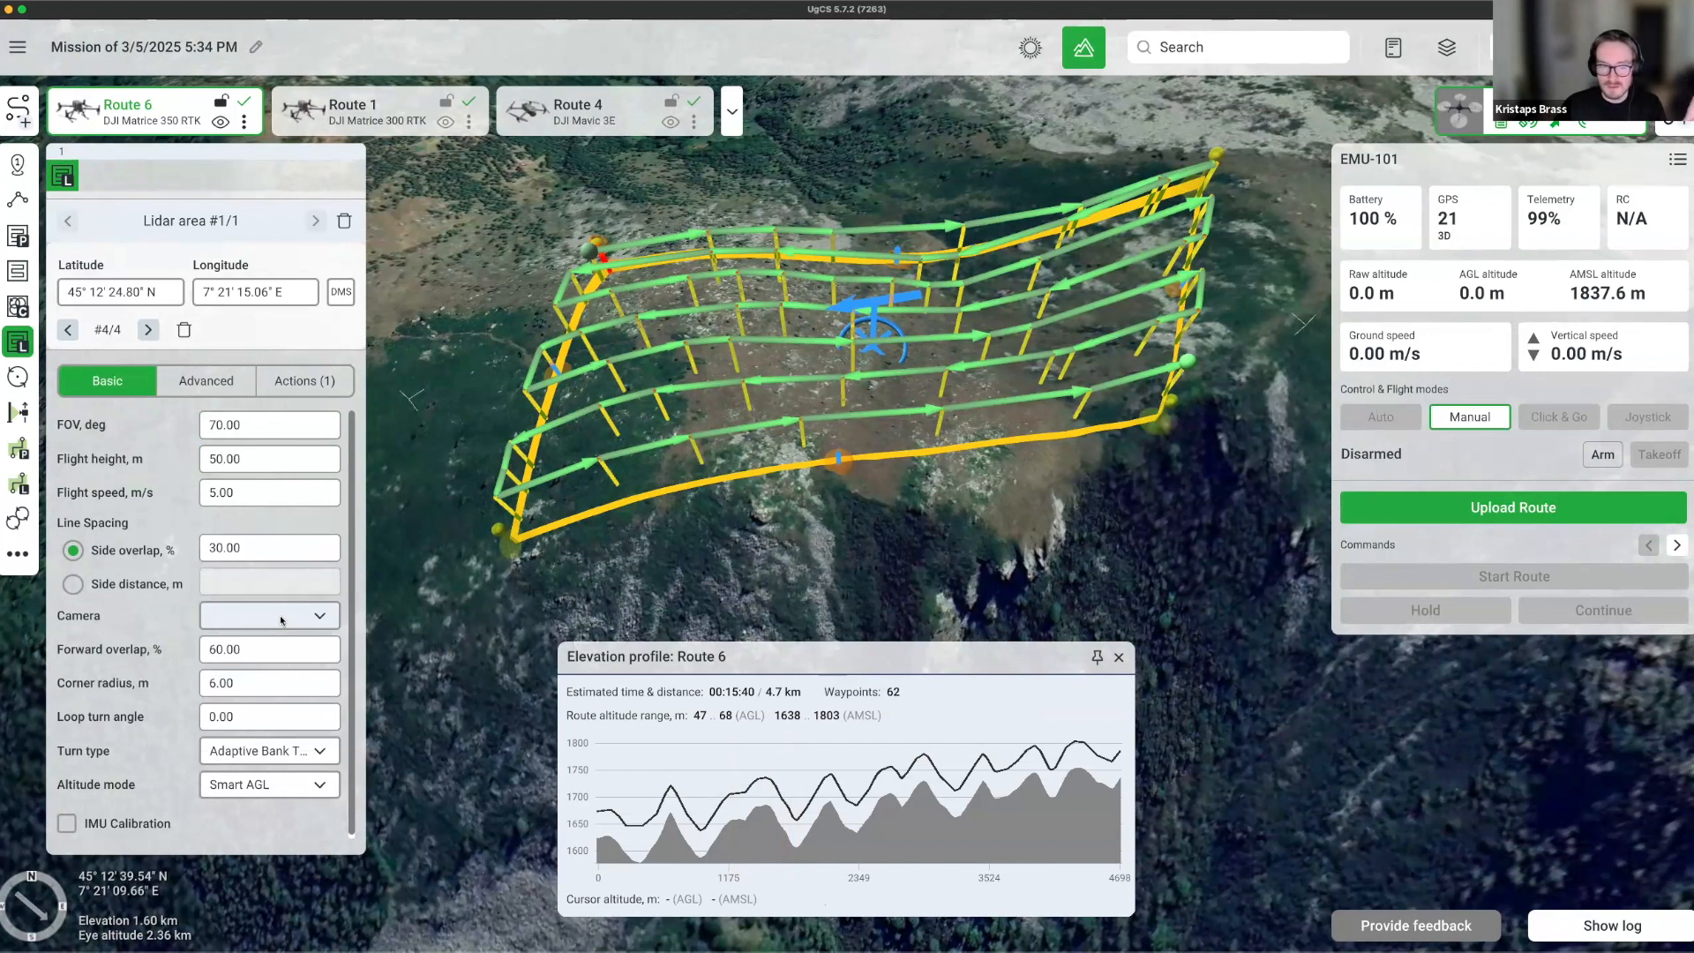
{"action": "left_click", "coordinate": [279, 616]}
{"action": "left_click", "coordinate": [279, 615]}
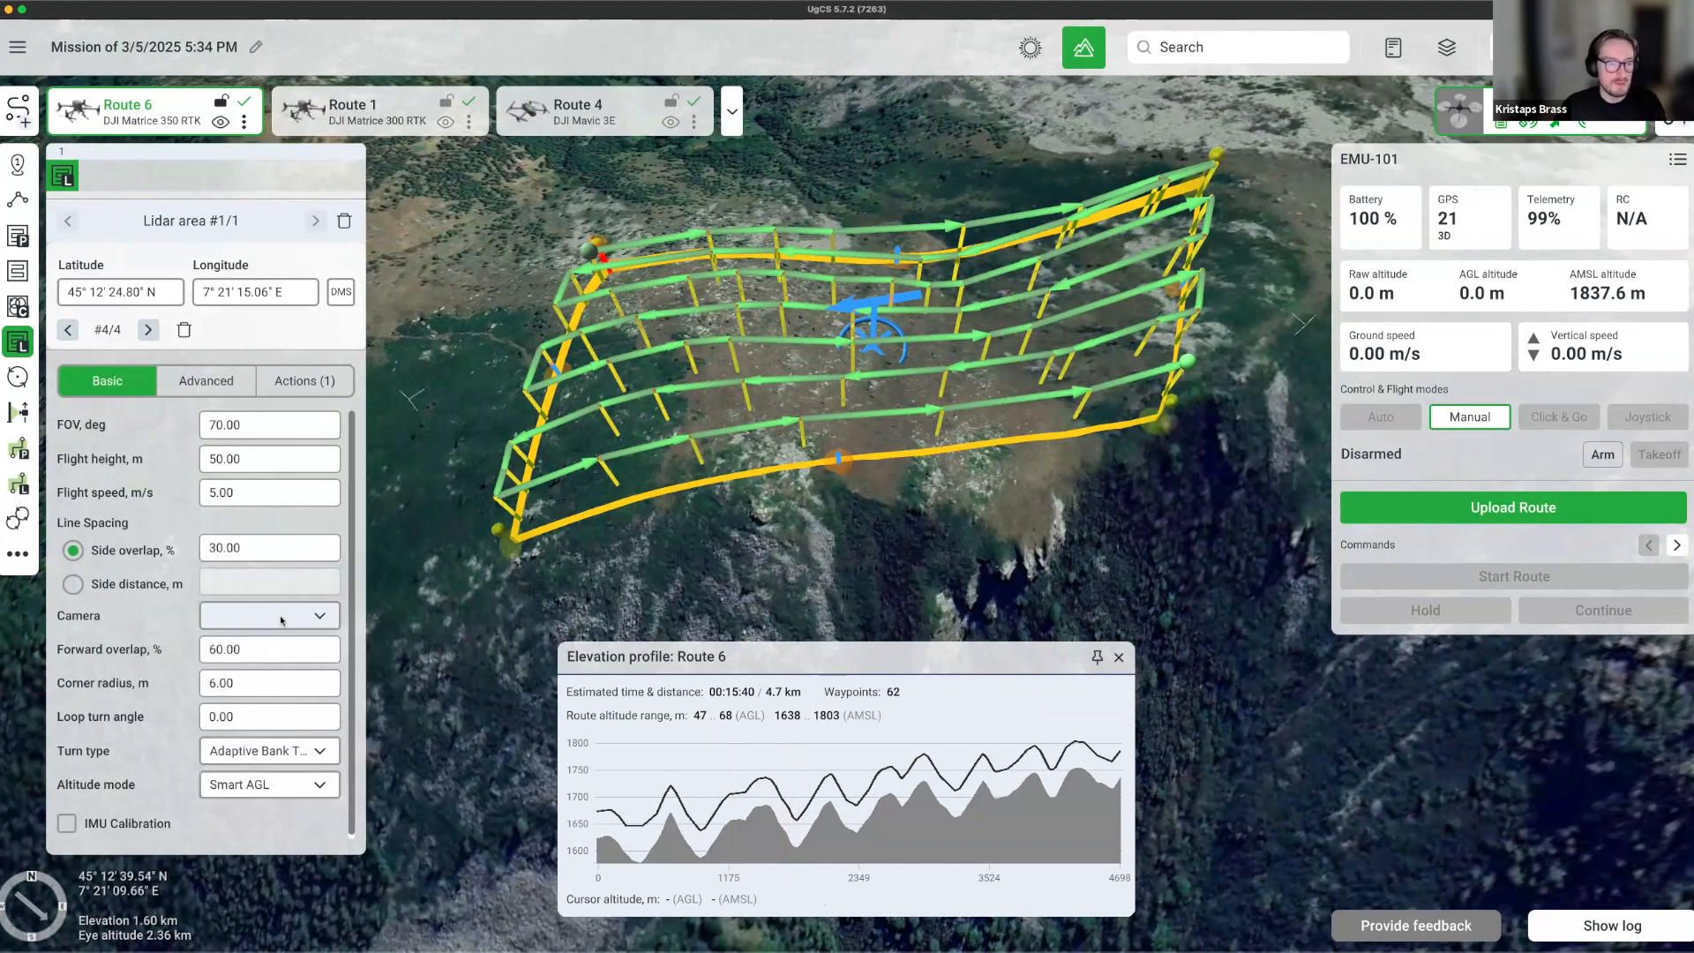
Set the lidar area's side overlap to 50%.
{"action": "left_click", "coordinate": [274, 545]}
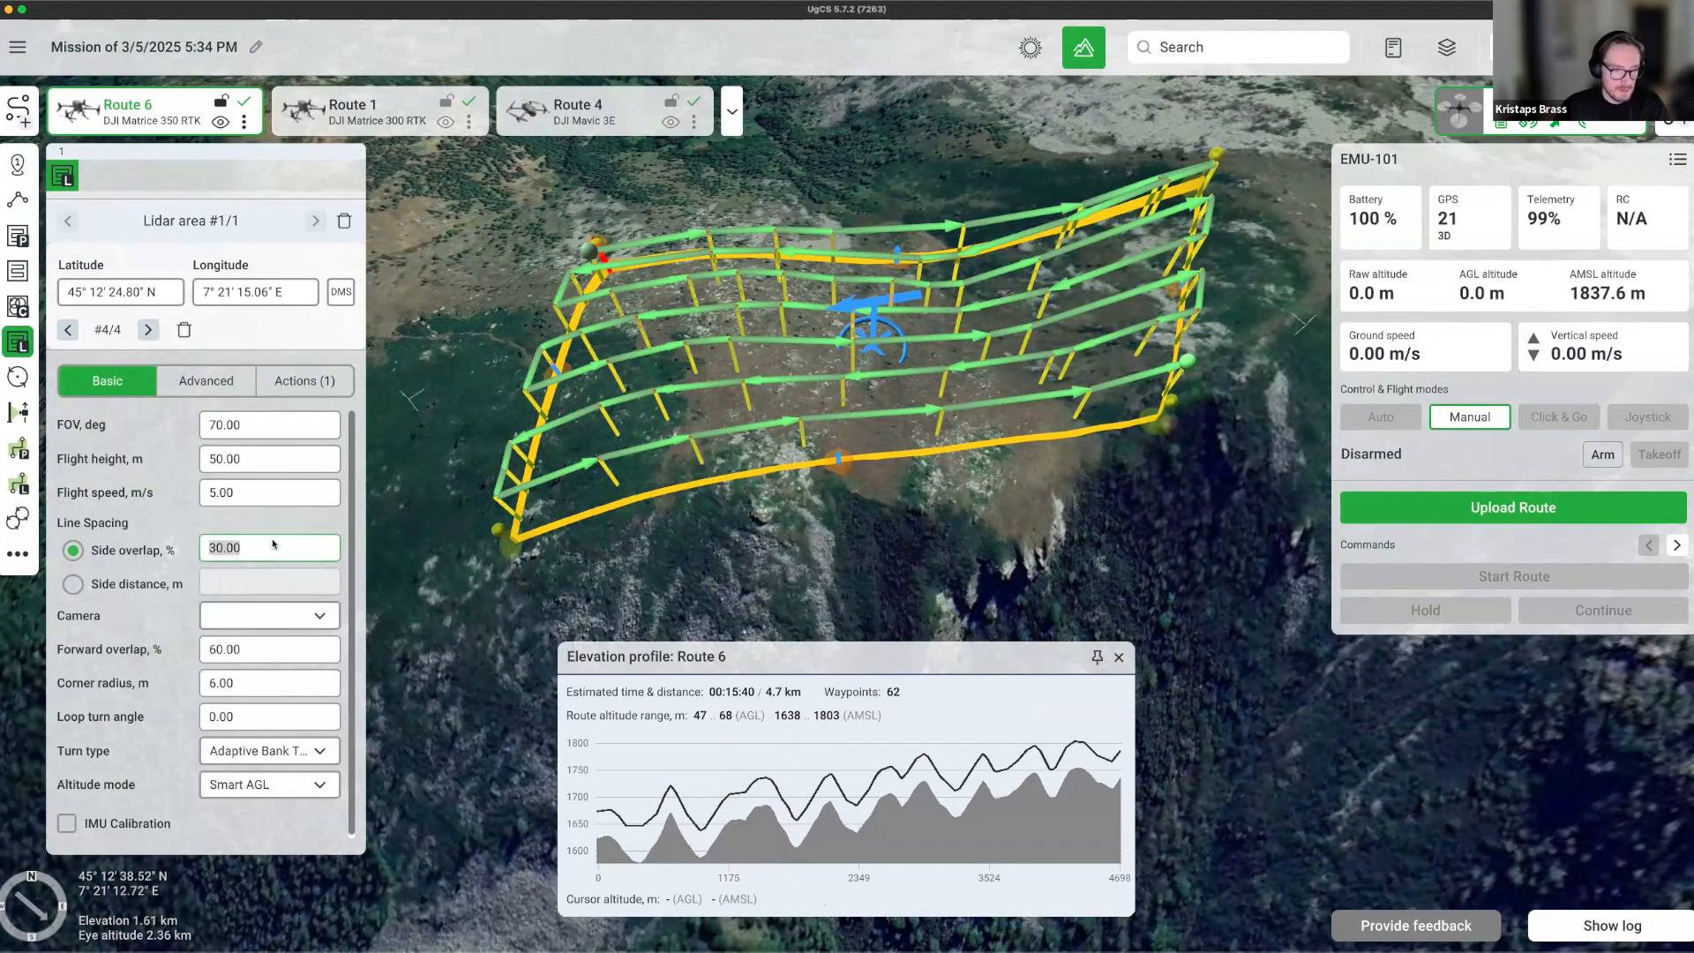
{"action": "type", "text": "50"}
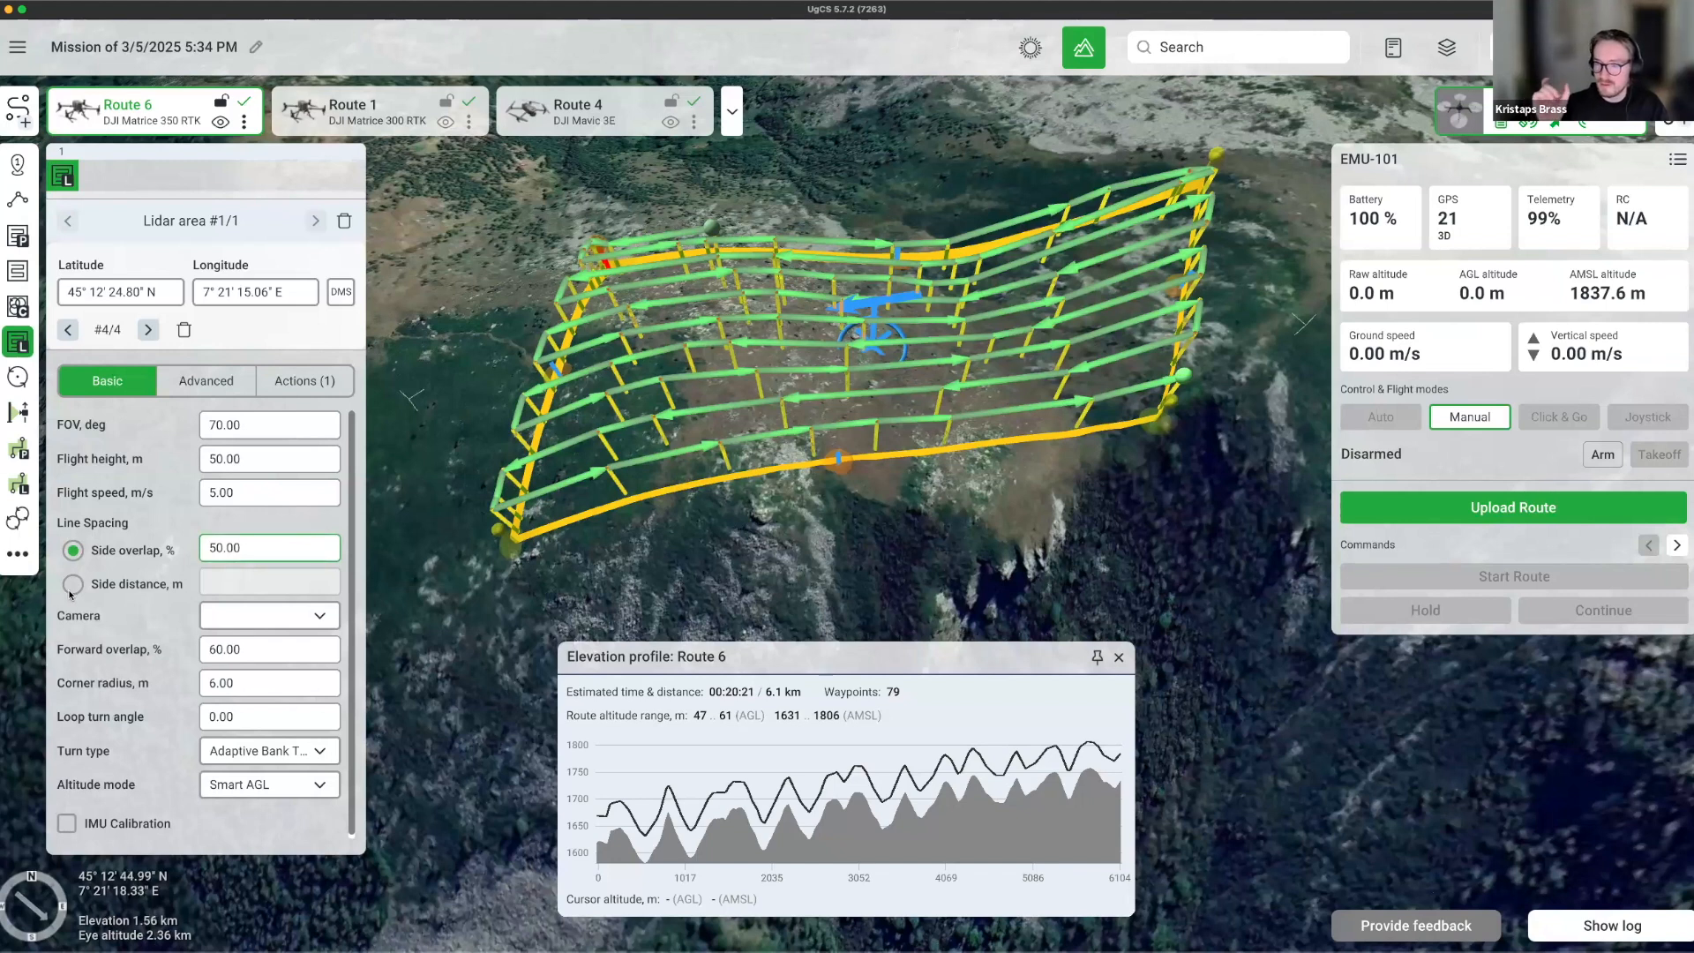
{"action": "key", "text": "Tab"}
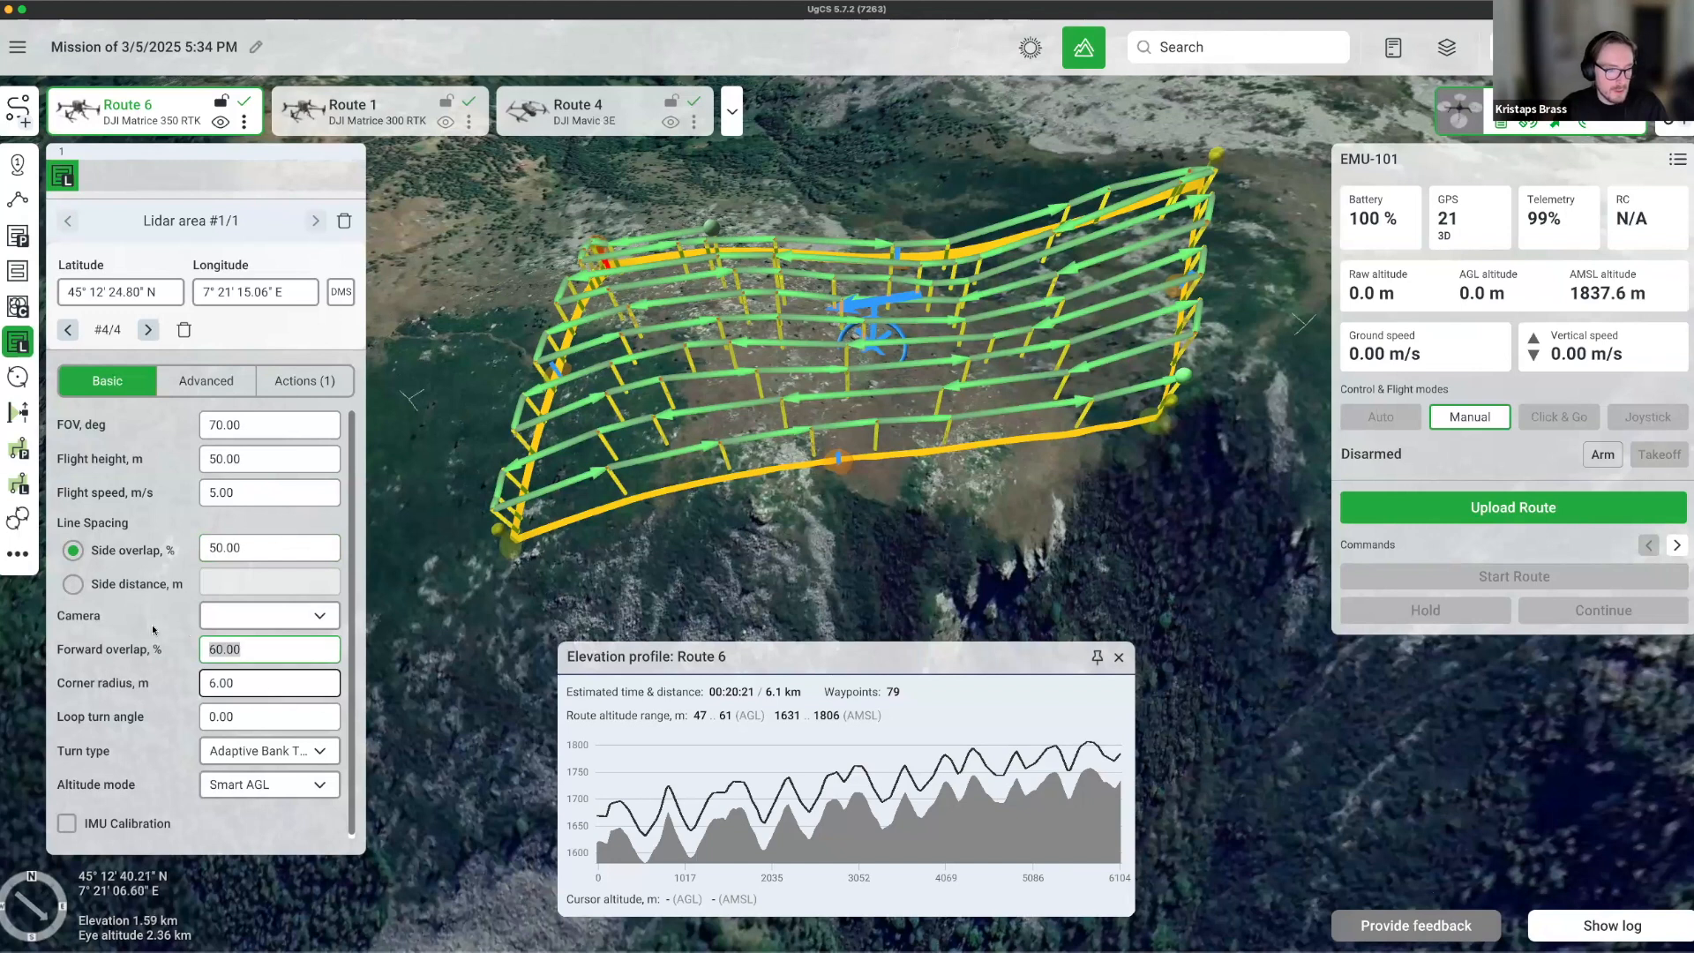
{"action": "left_click", "coordinate": [234, 689]}
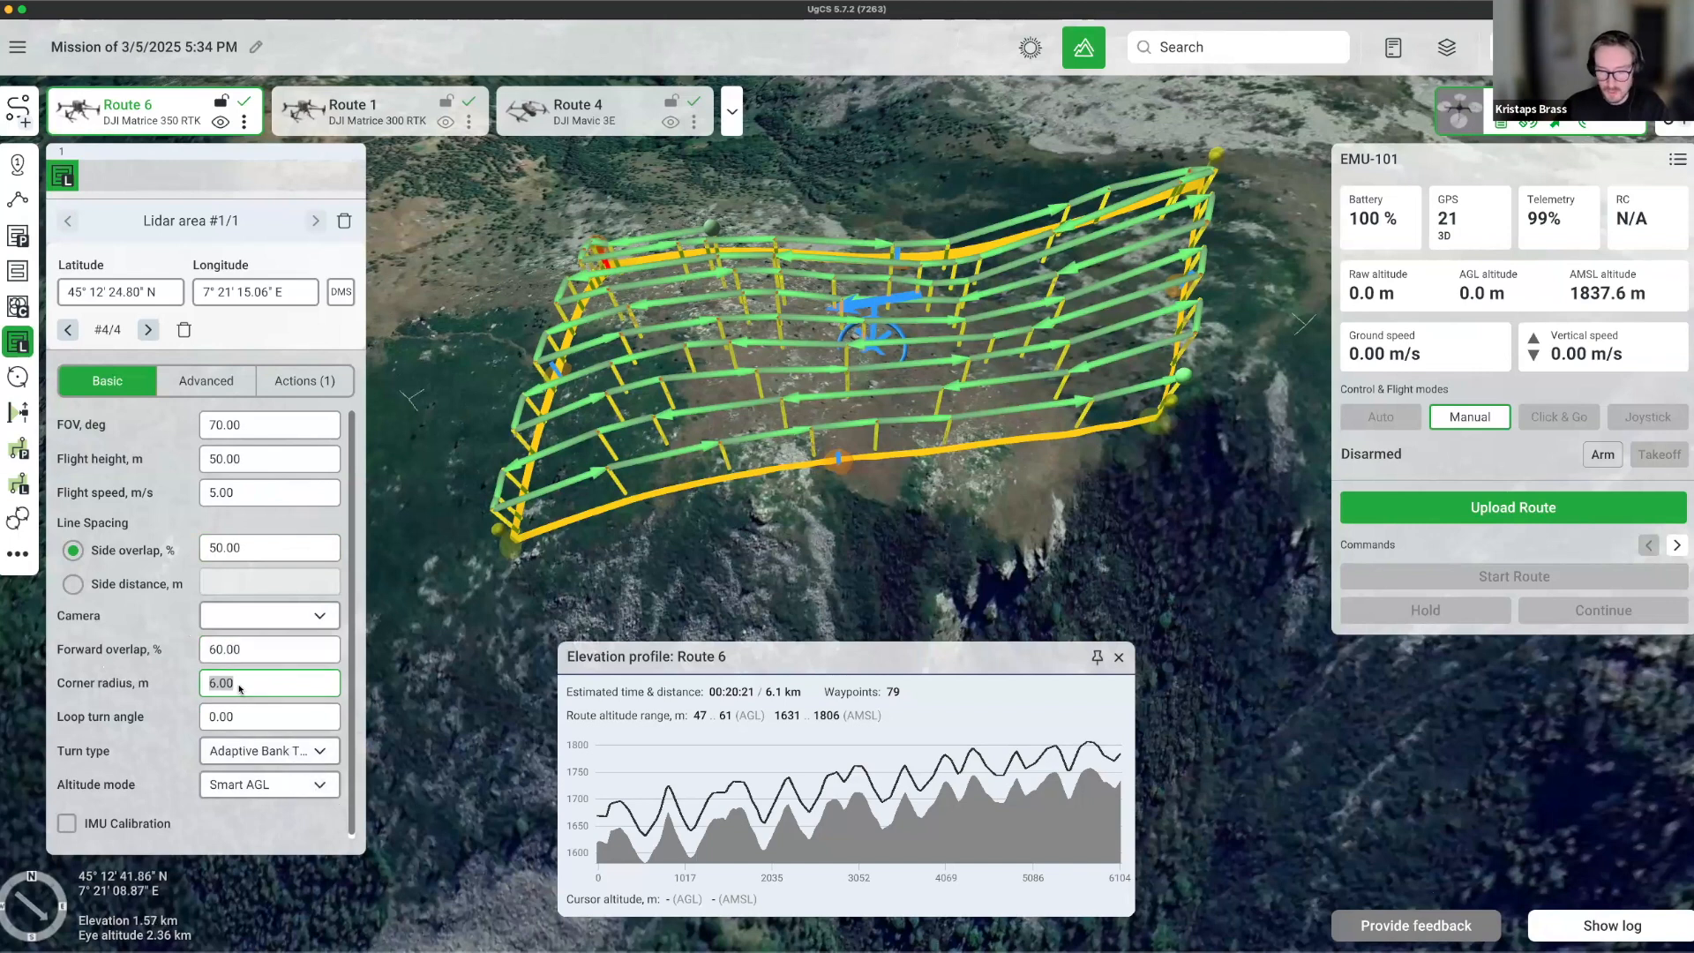
Set the lidar area's corner radius to 30 m.
{"action": "left_click_drag", "start_coordinate": [427, 558], "coordinate": [746, 492]}
{"action": "scroll", "coordinate": [746, 491], "scroll_direction": "up", "scroll_amount": 6}
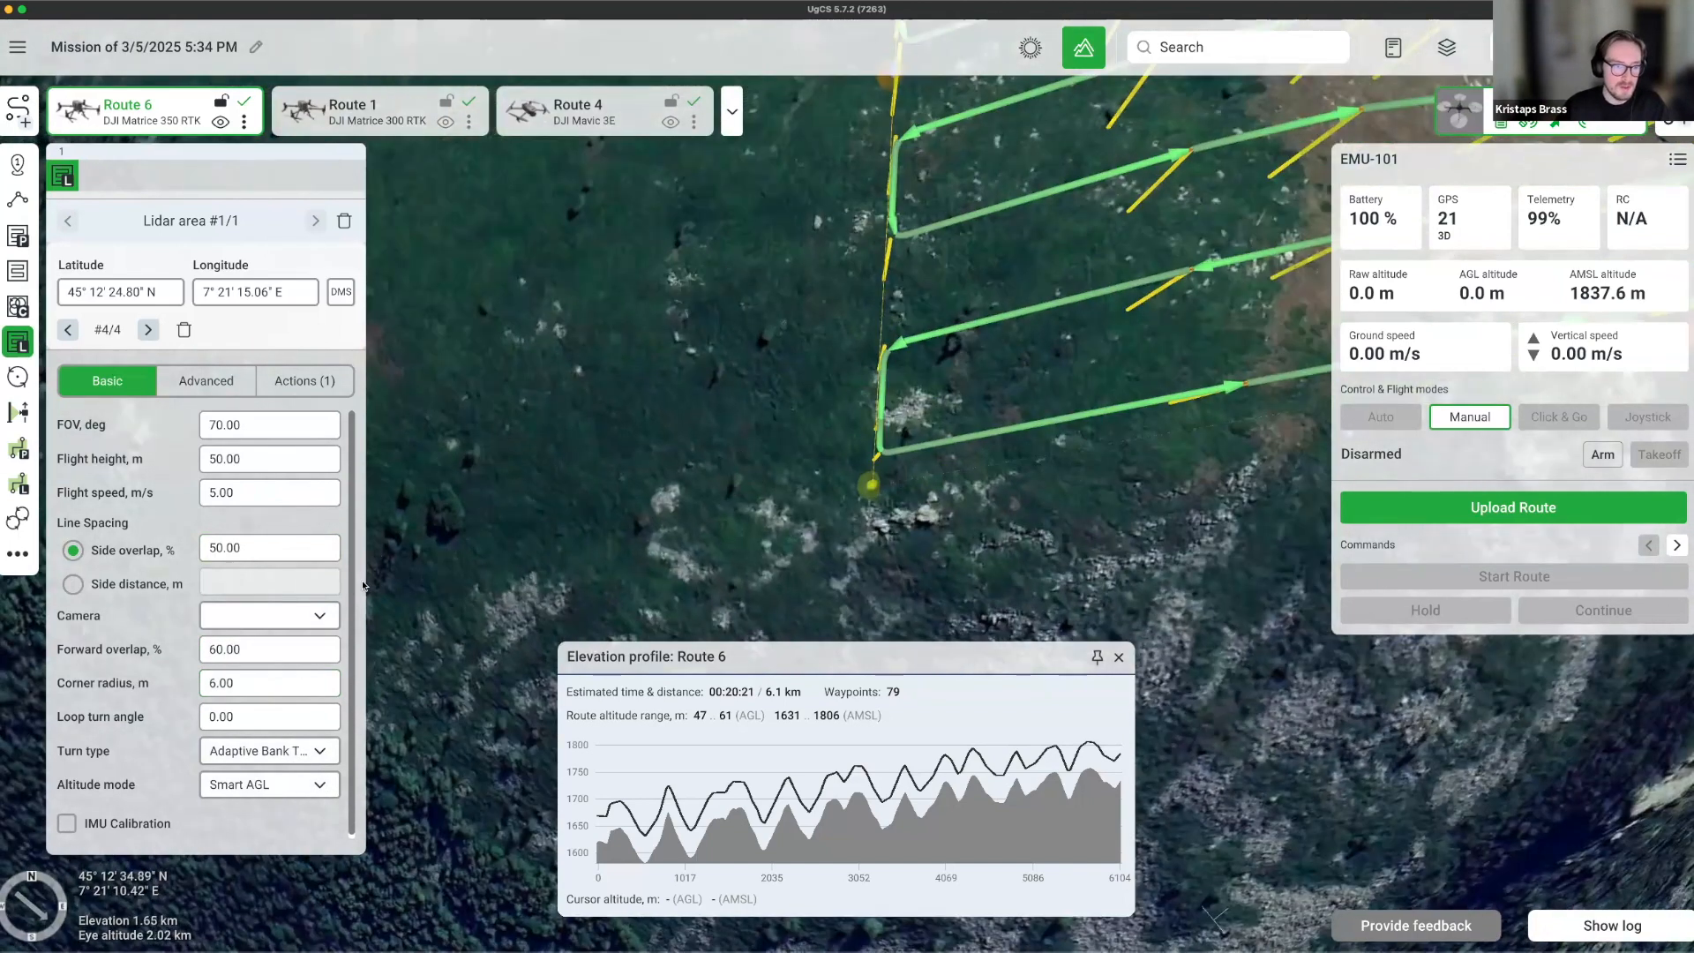
{"action": "left_click", "coordinate": [244, 691]}
{"action": "type", "text": "30"}
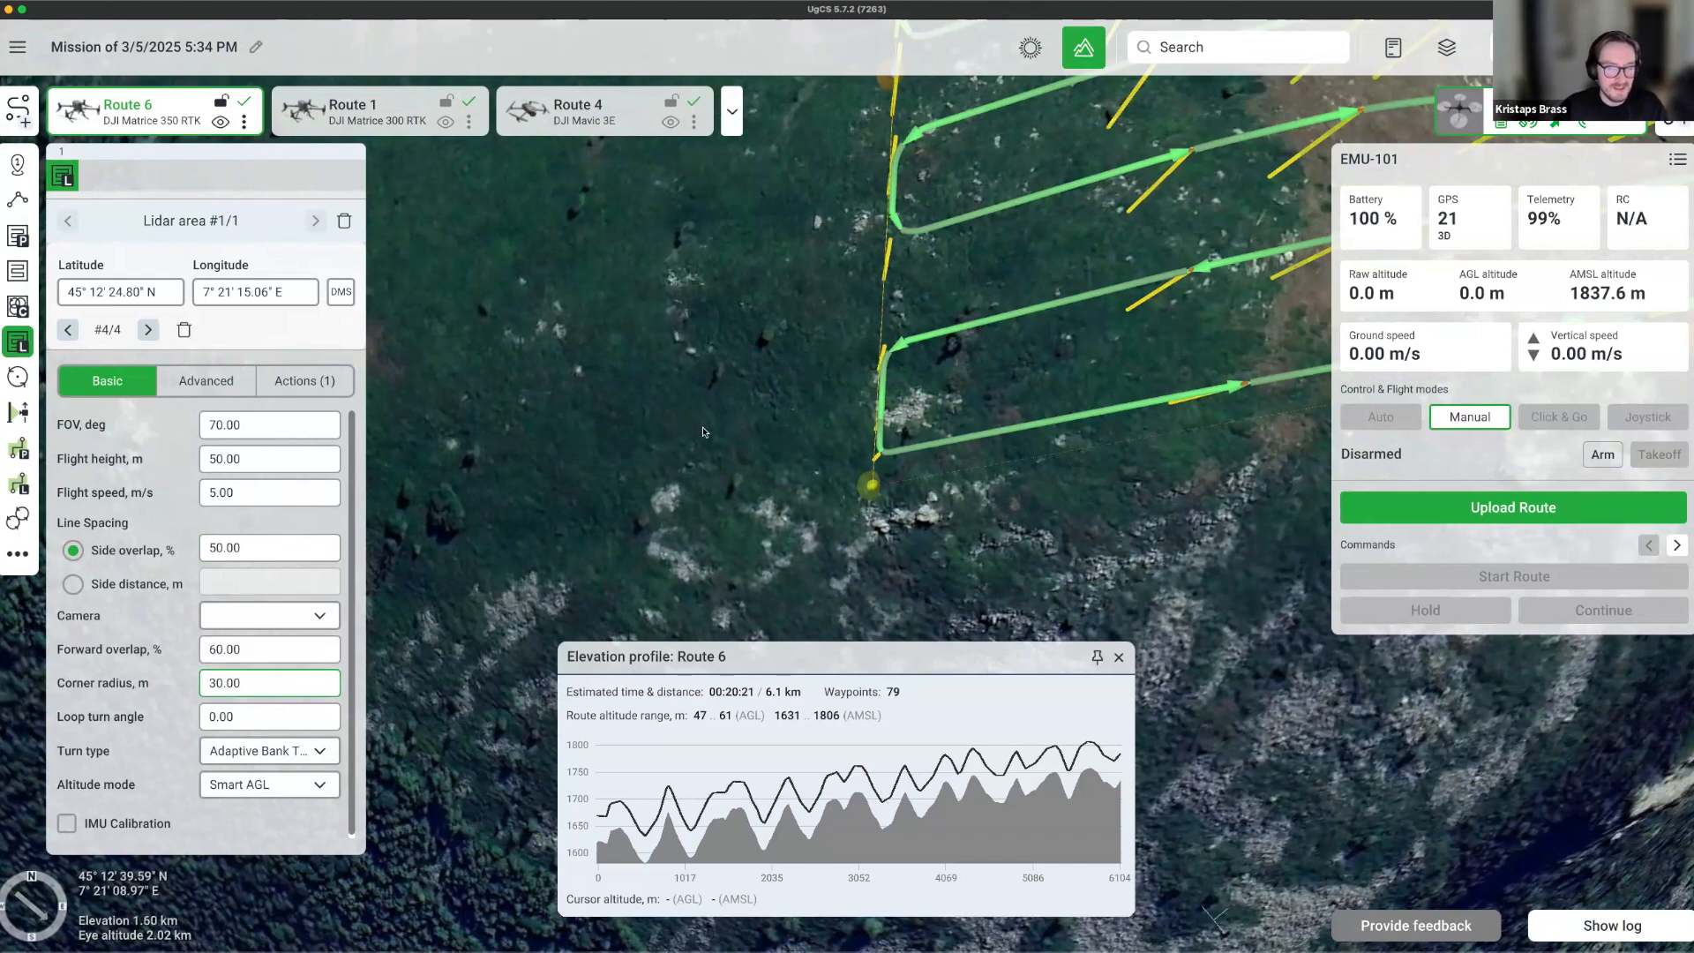
Set the loop turn angle to 100.
{"action": "scroll", "coordinate": [703, 429], "scroll_direction": "down", "scroll_amount": 2}
{"action": "scroll", "coordinate": [703, 429], "scroll_direction": "down", "scroll_amount": 4}
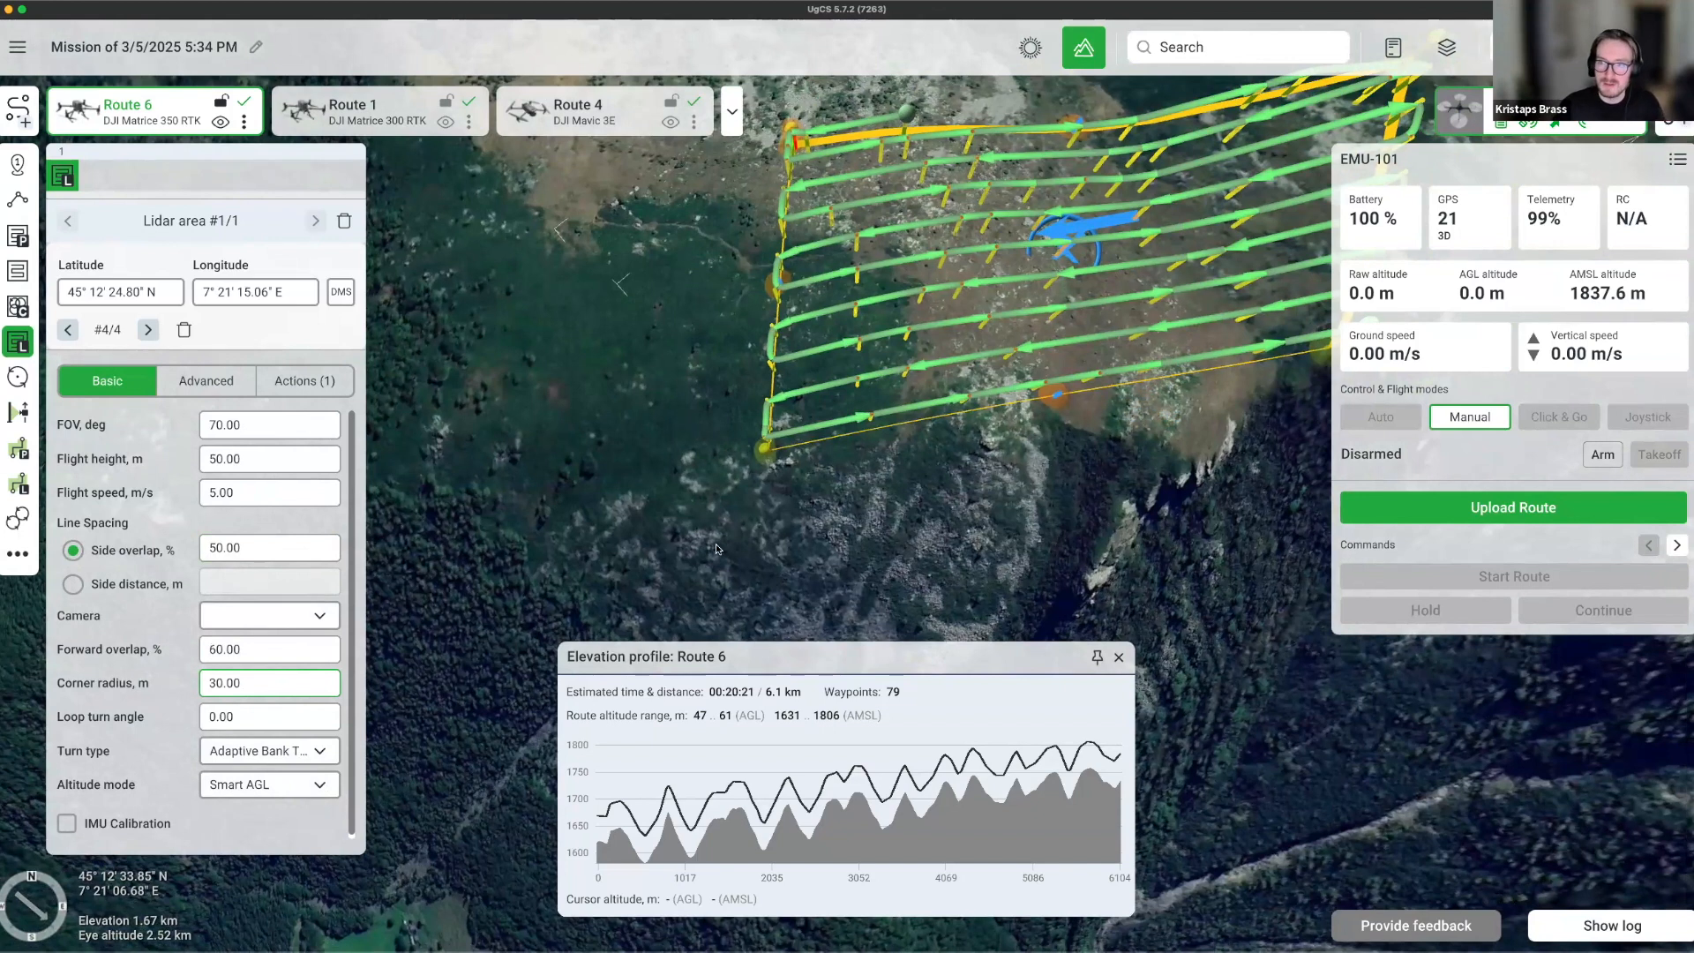
{"action": "left_click_drag", "start_coordinate": [1283, 247], "coordinate": [805, 347]}
{"action": "scroll", "coordinate": [812, 347], "scroll_direction": "up", "scroll_amount": 5}
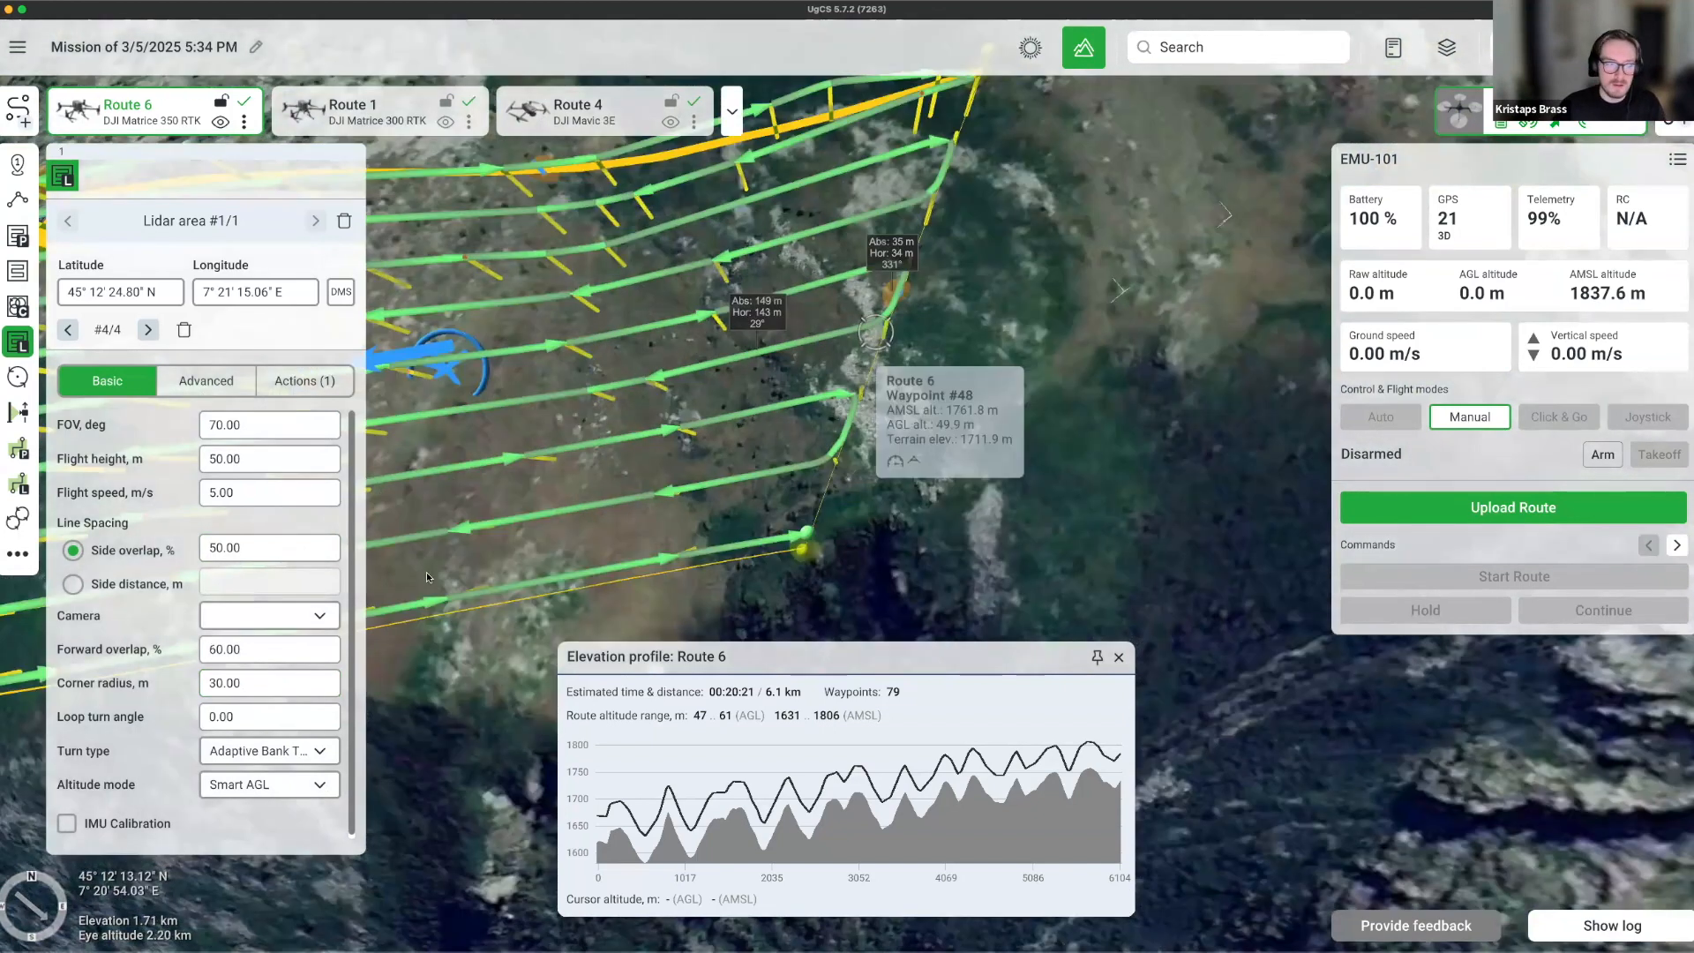
{"action": "left_click", "coordinate": [258, 723]}
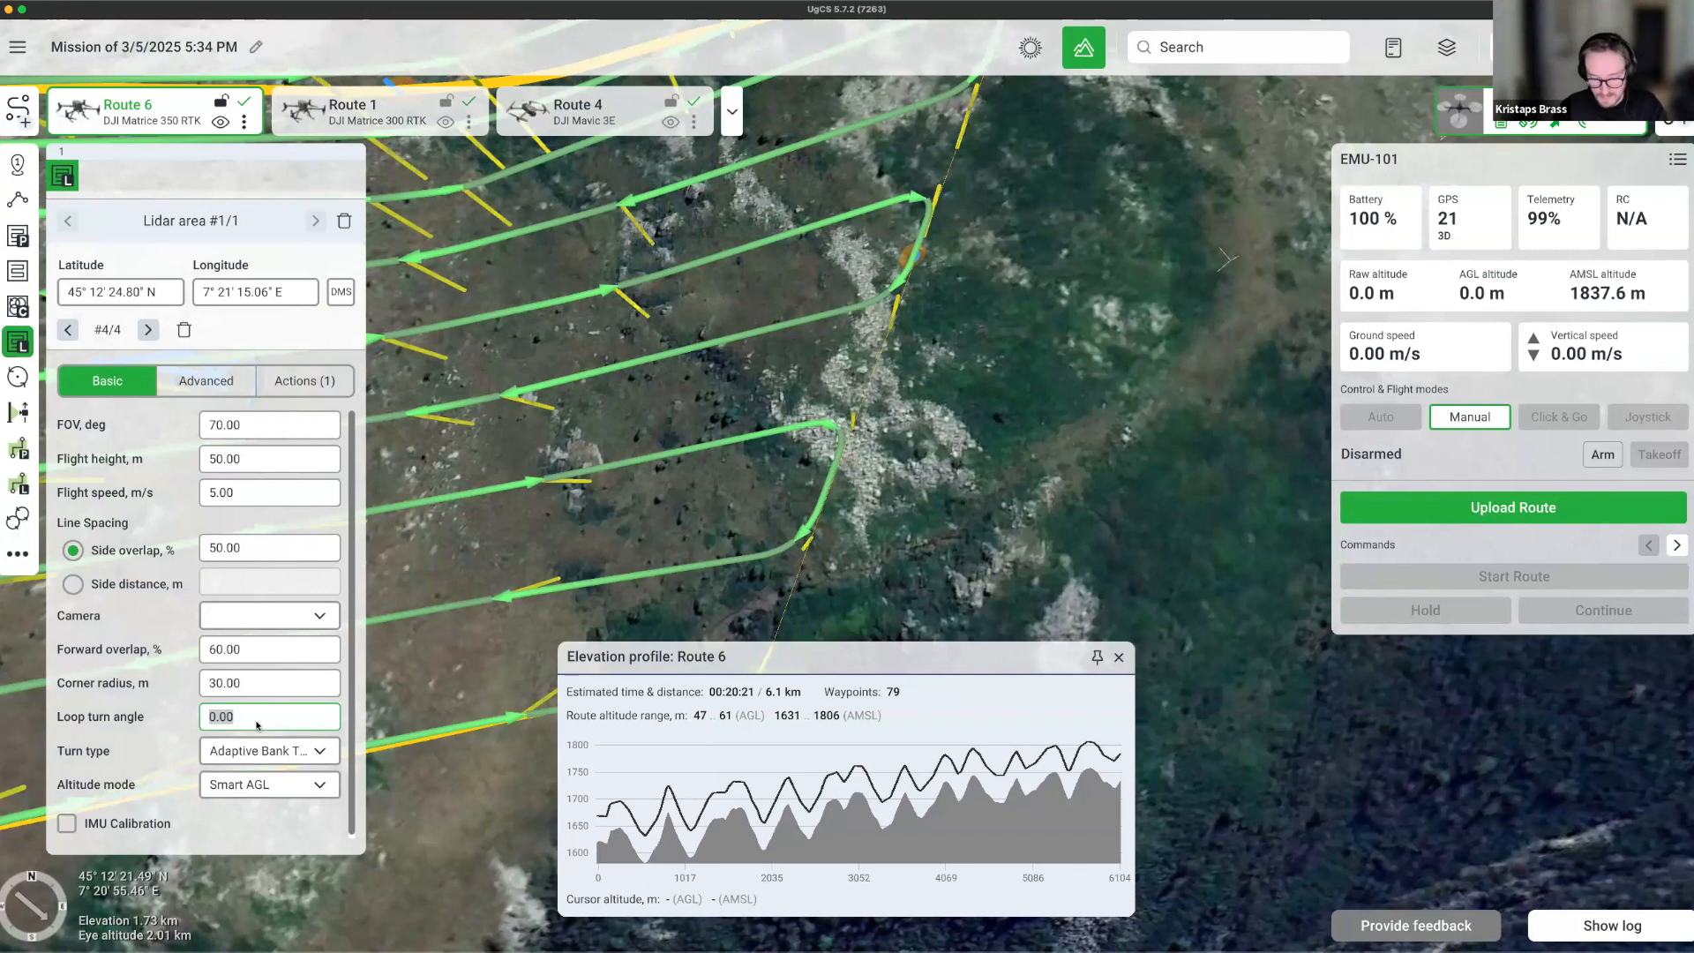
{"action": "type", "text": "100"}
{"action": "key", "text": "Return"}
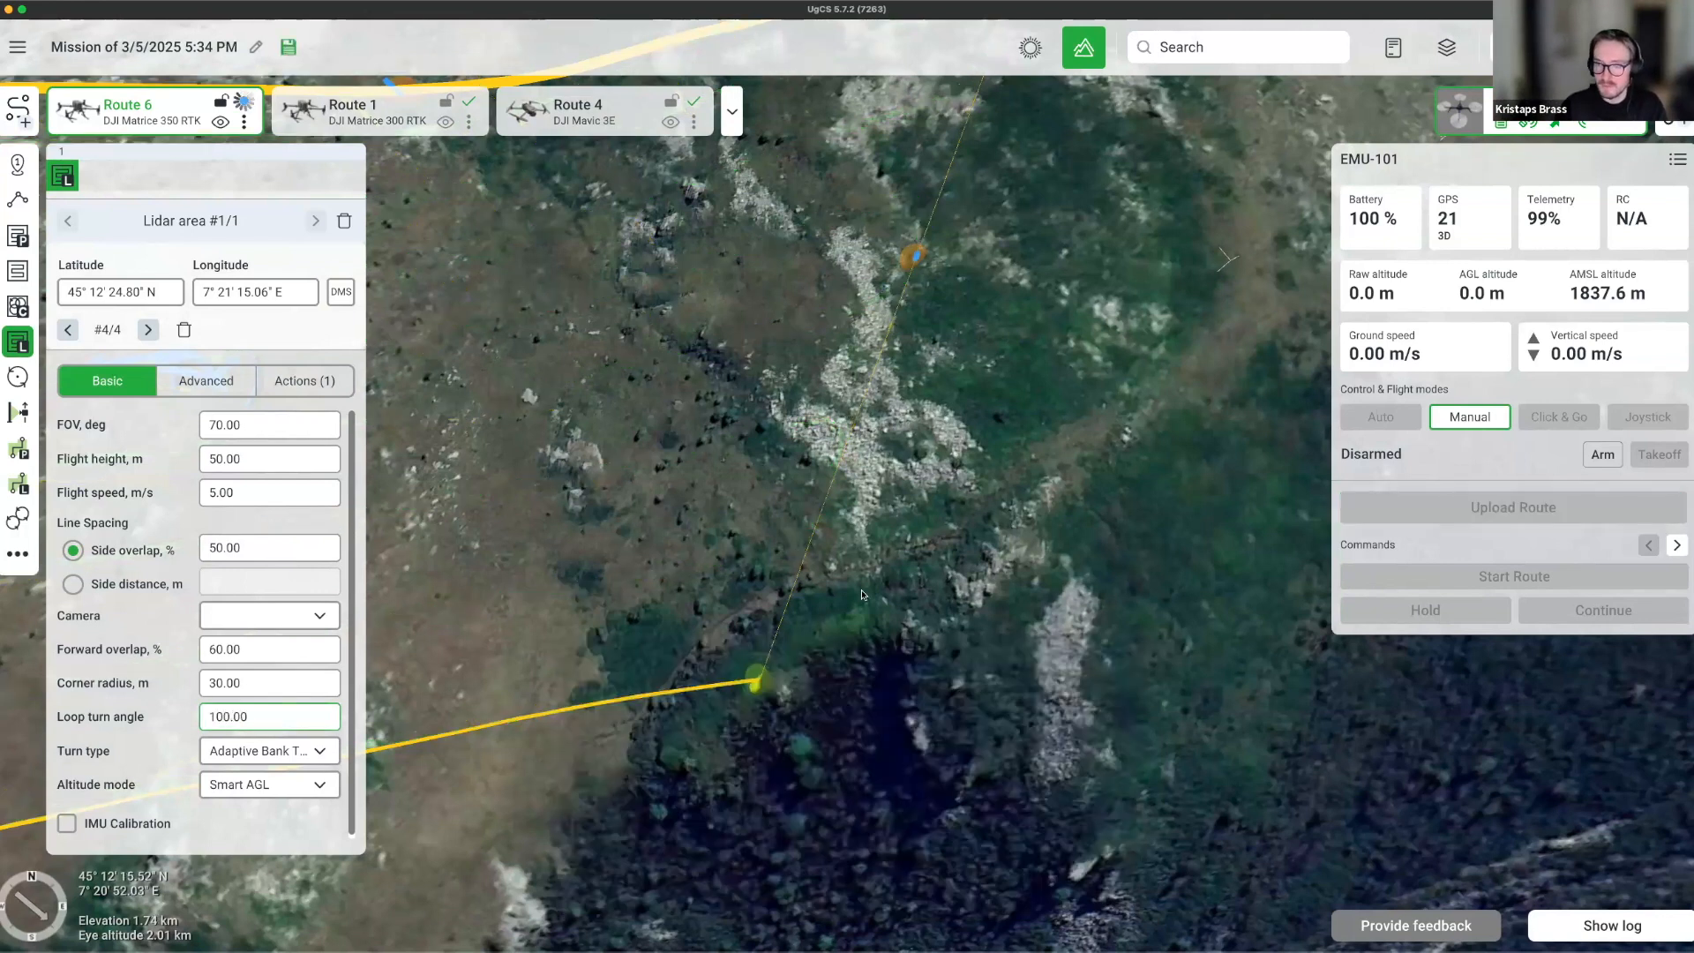
Turn IMU calibration on and back off while inspecting the recomputed turns.
{"action": "left_click_drag", "start_coordinate": [964, 504], "coordinate": [1012, 553]}
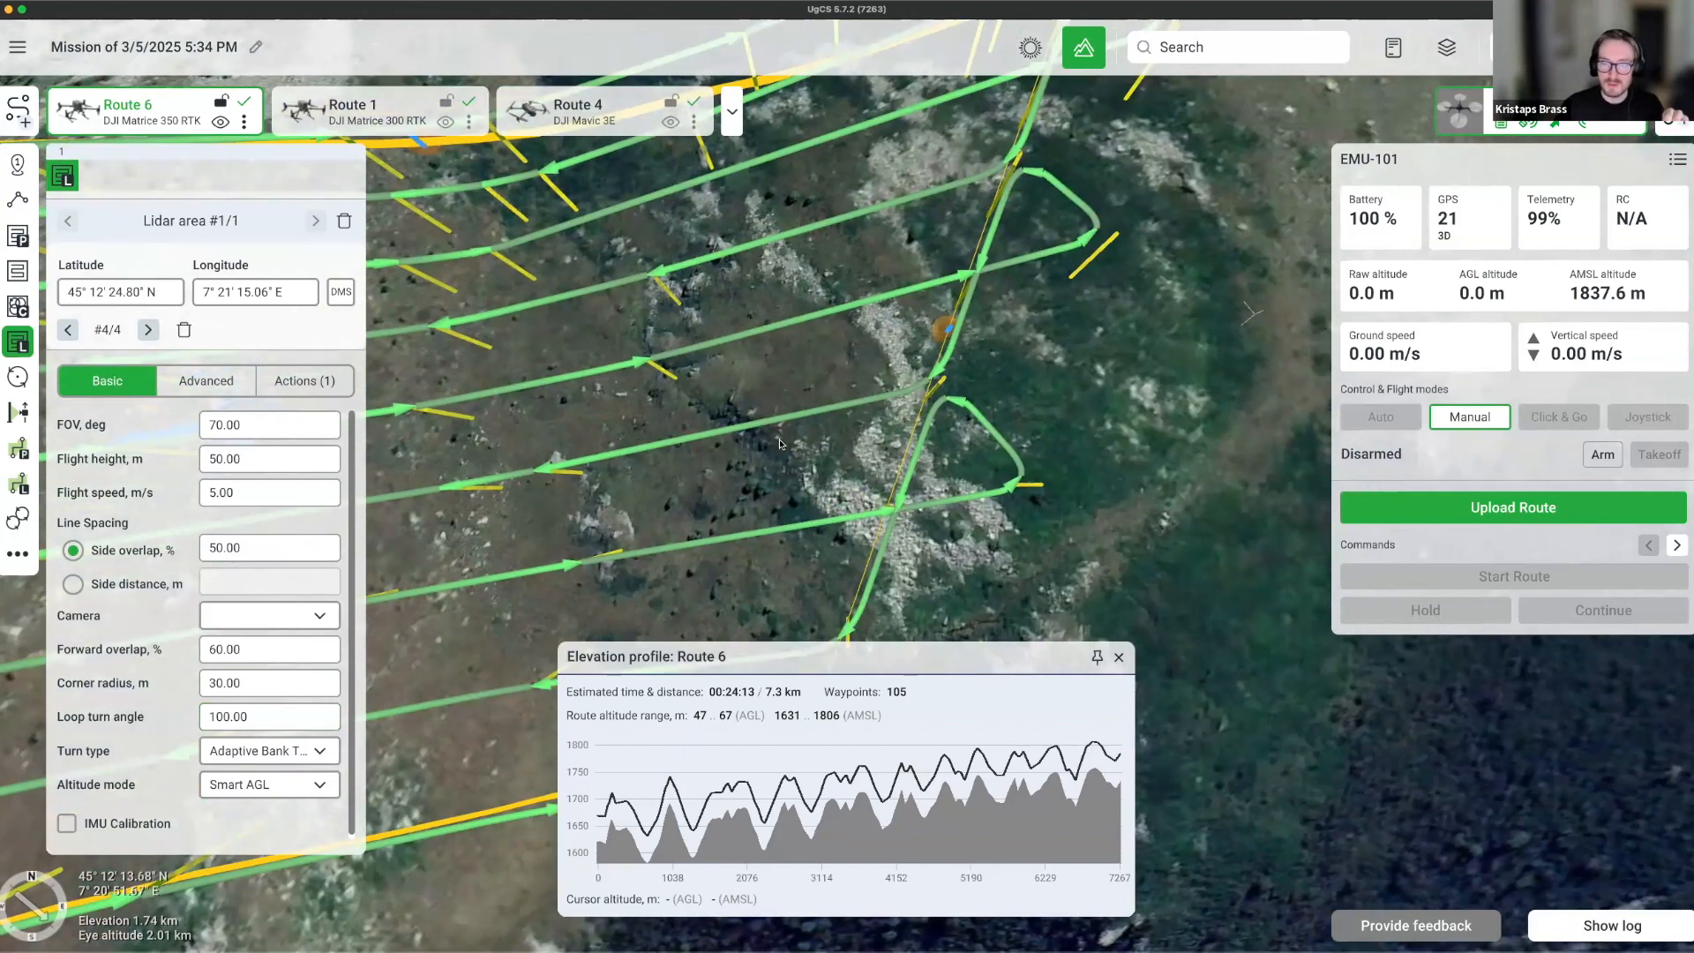
{"action": "left_click_drag", "start_coordinate": [765, 531], "coordinate": [780, 445]}
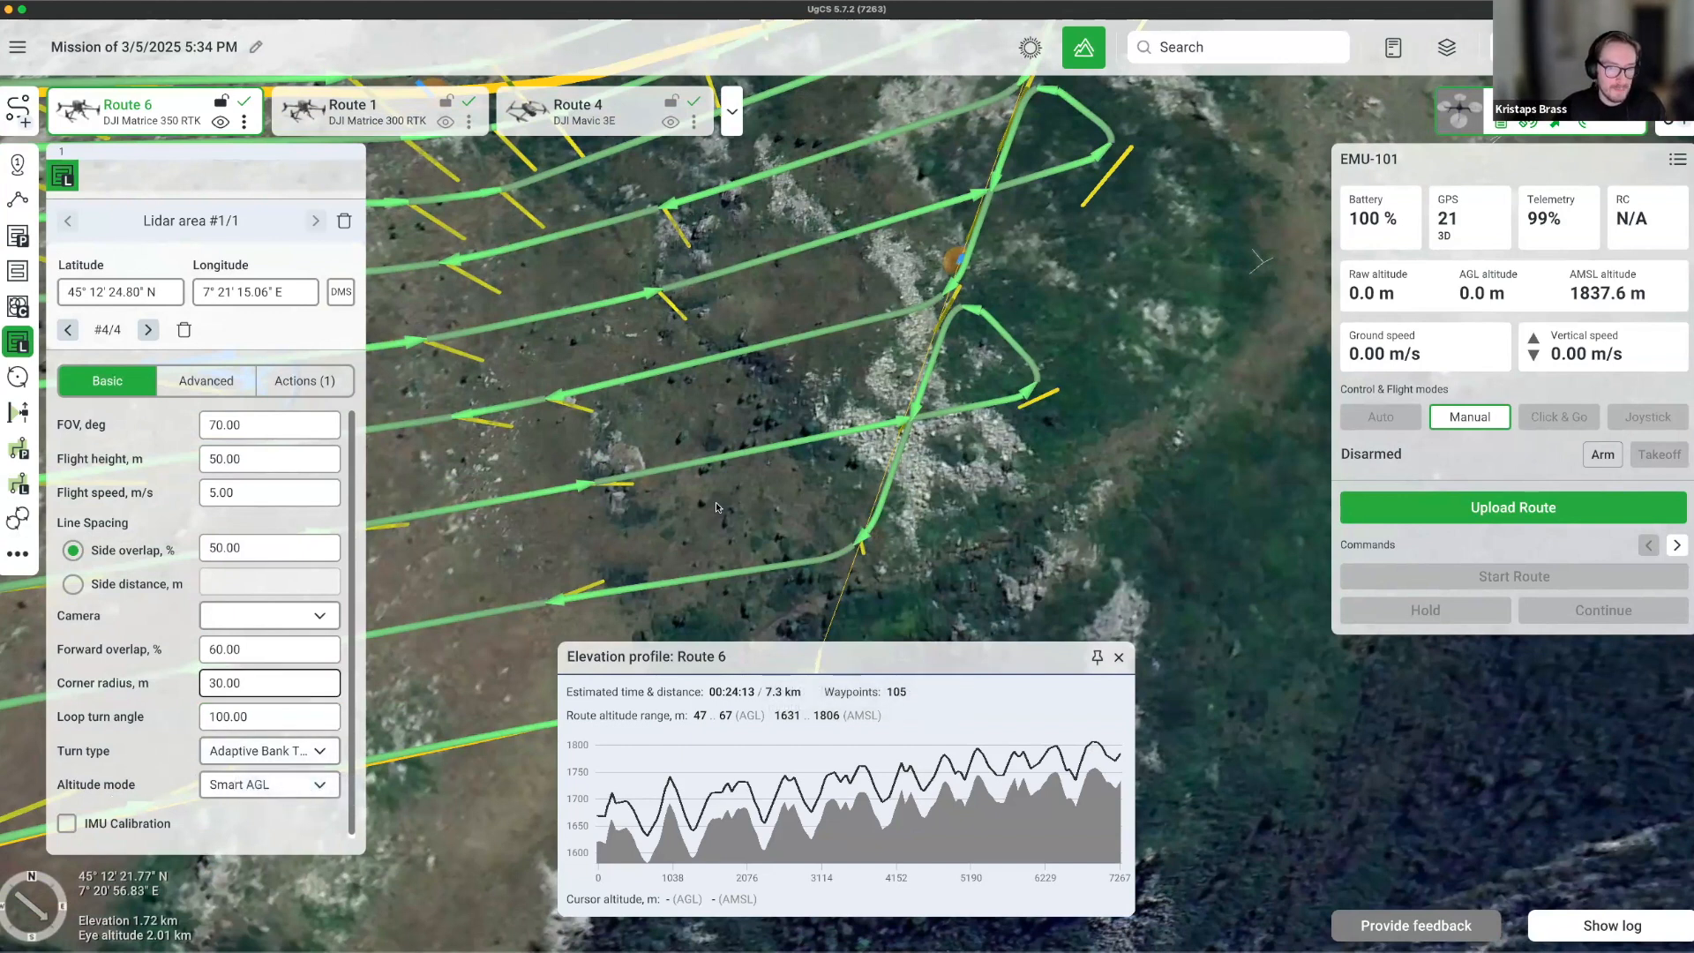
{"action": "scroll", "coordinate": [717, 507], "scroll_direction": "down", "scroll_amount": 5}
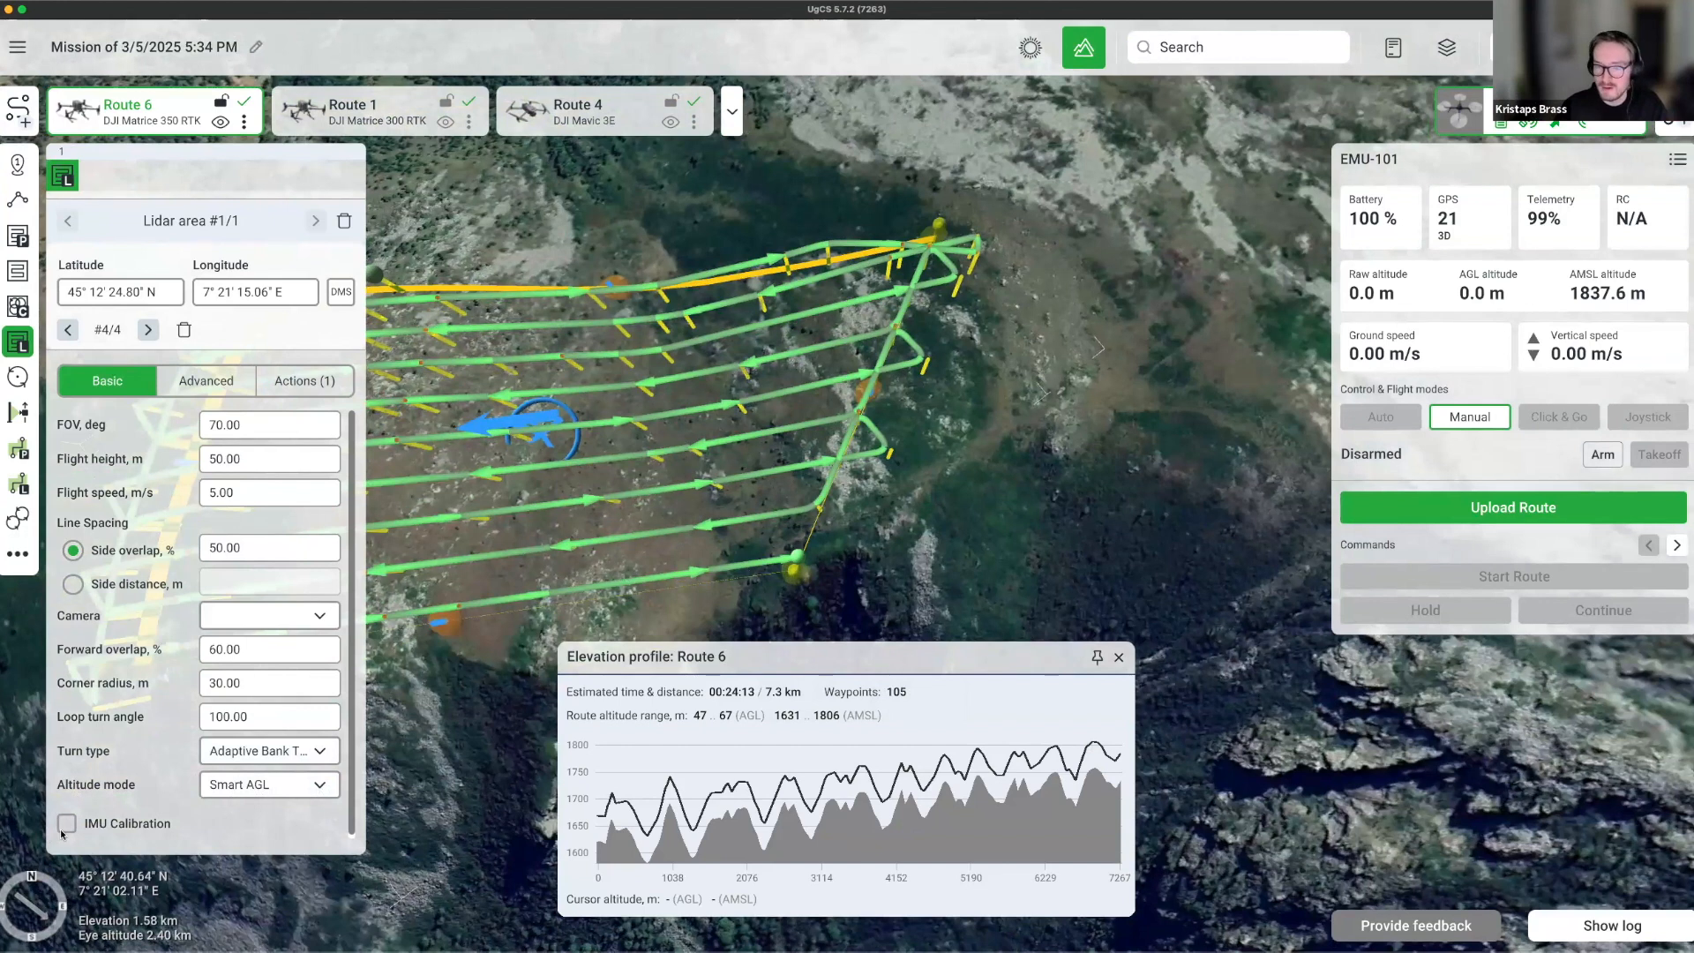
{"action": "left_click", "coordinate": [87, 819]}
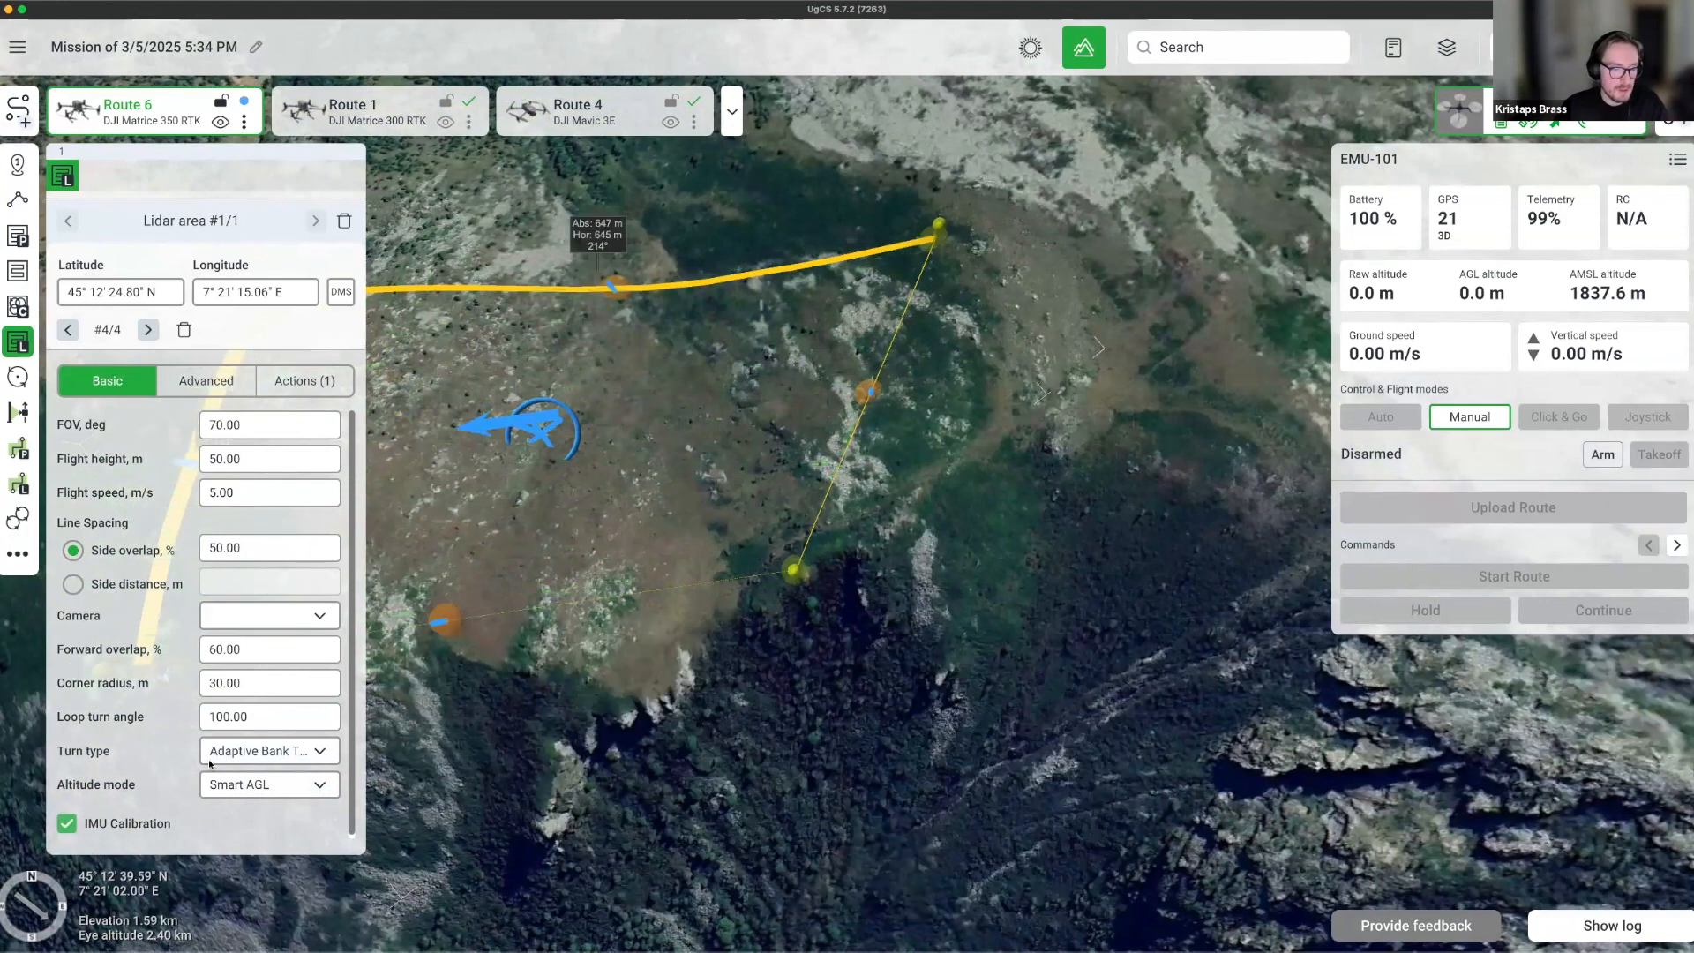
{"action": "left_click_drag", "start_coordinate": [595, 723], "coordinate": [877, 642]}
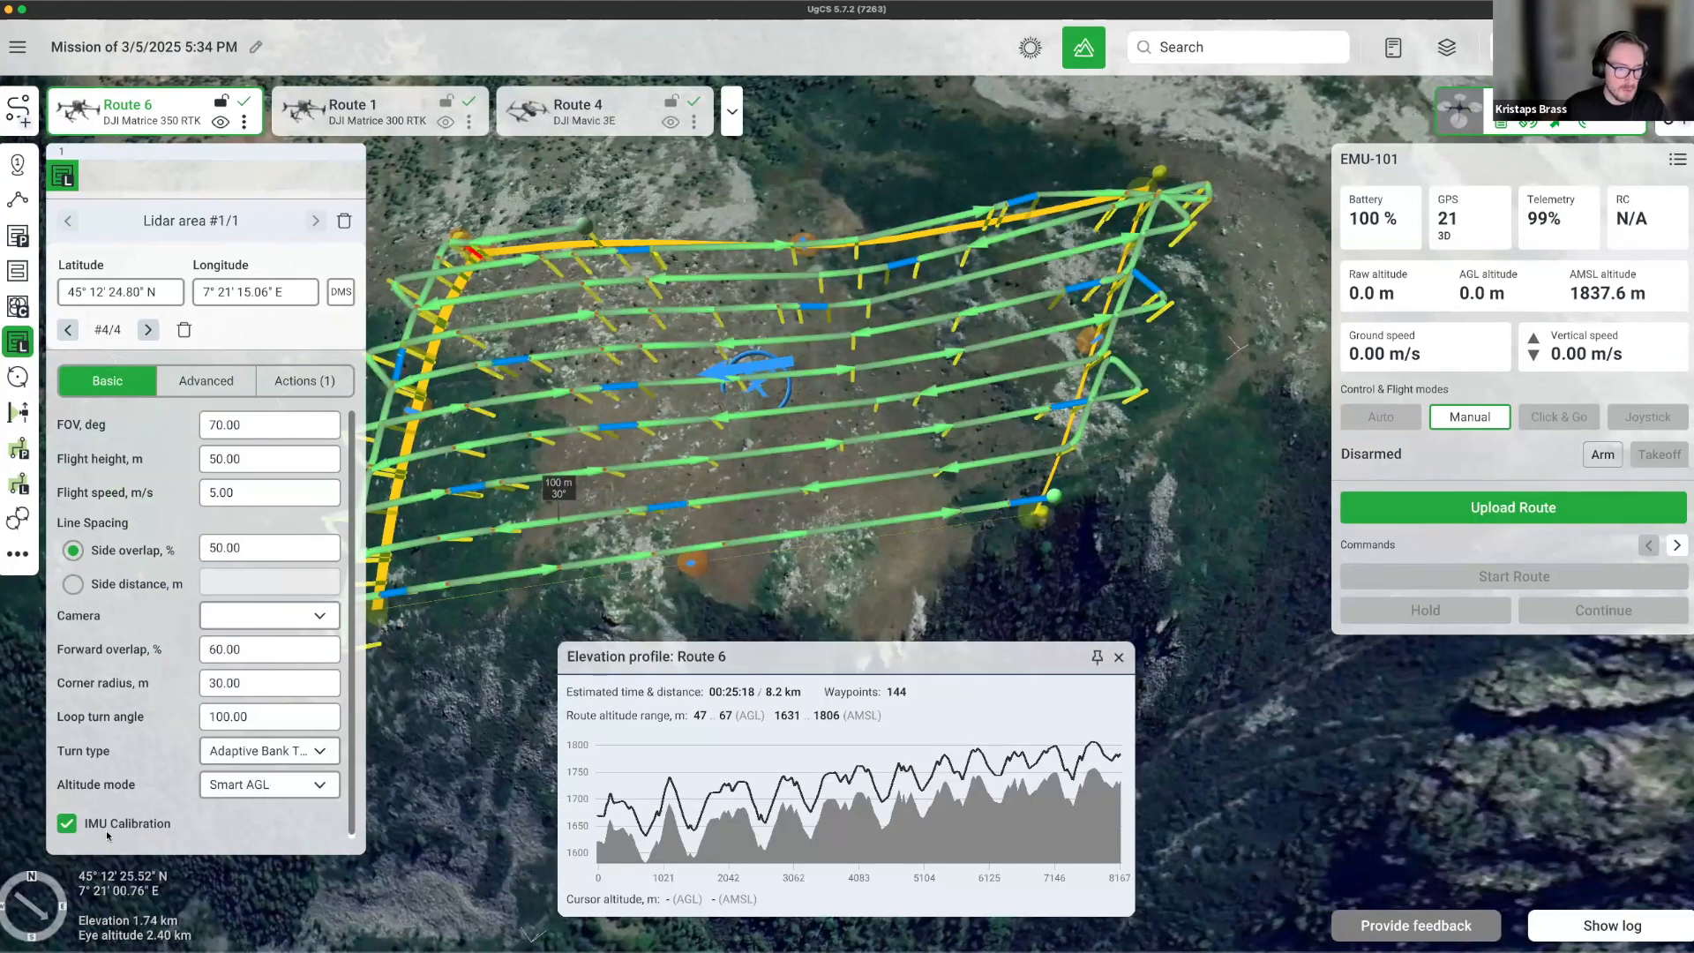
{"action": "left_click", "coordinate": [67, 824]}
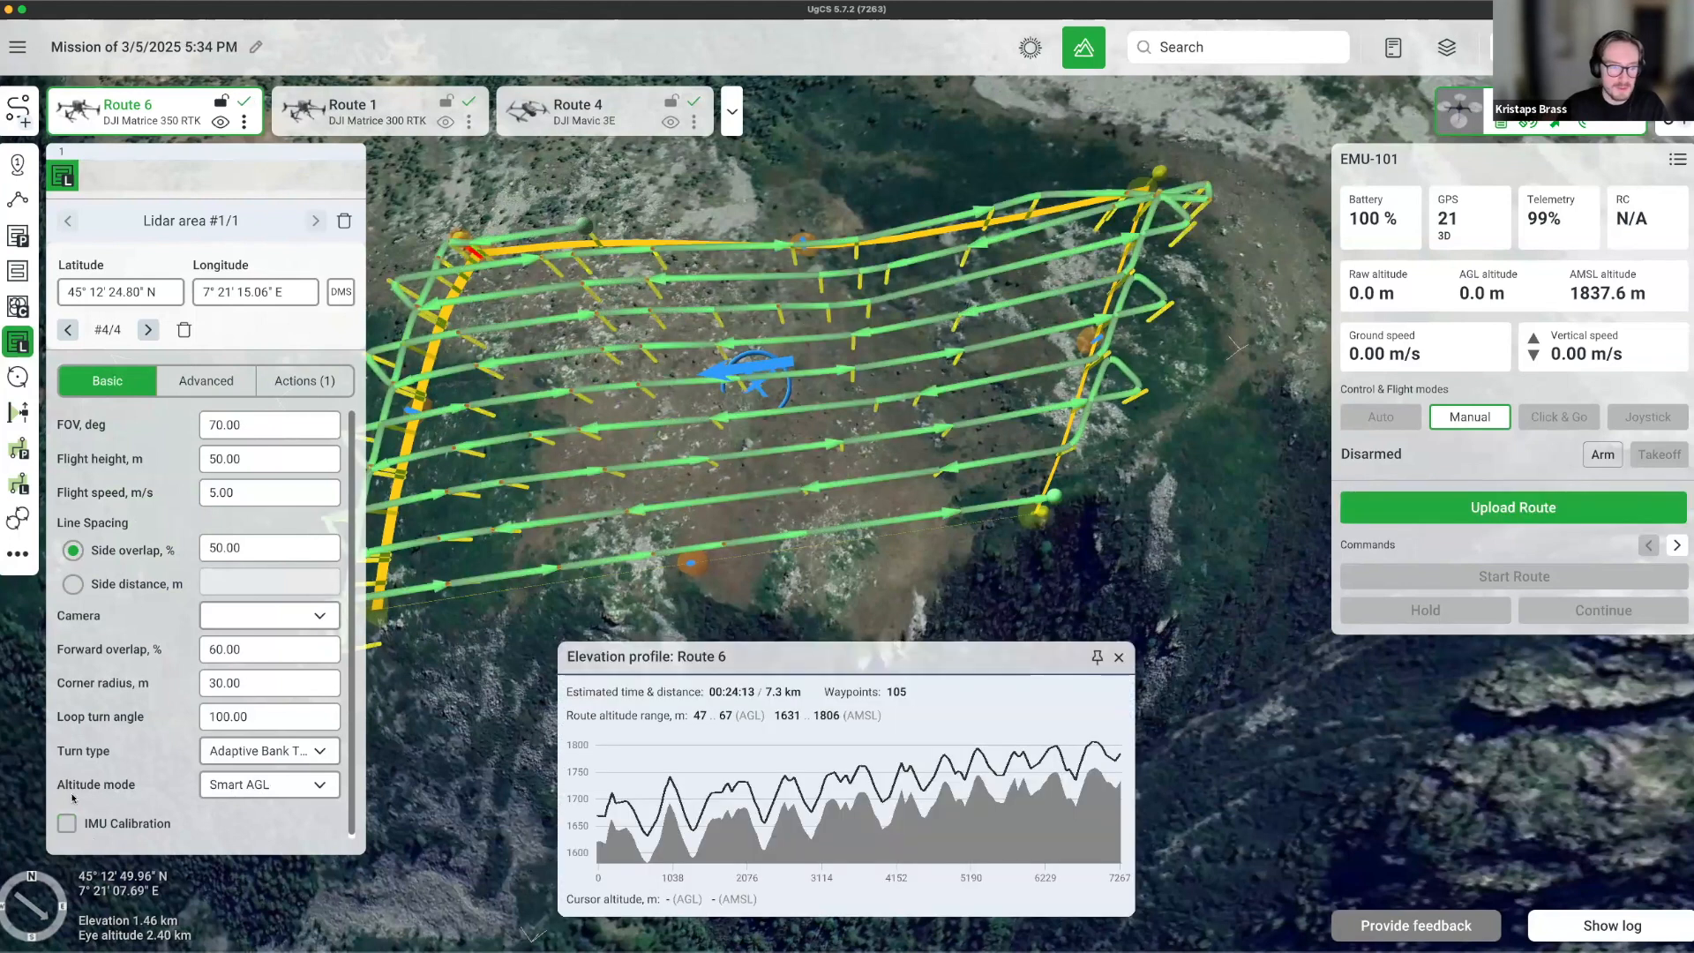
On the Advanced tab, try an AGL tolerance of 10, then restore it to 3.
{"action": "left_click", "coordinate": [226, 381]}
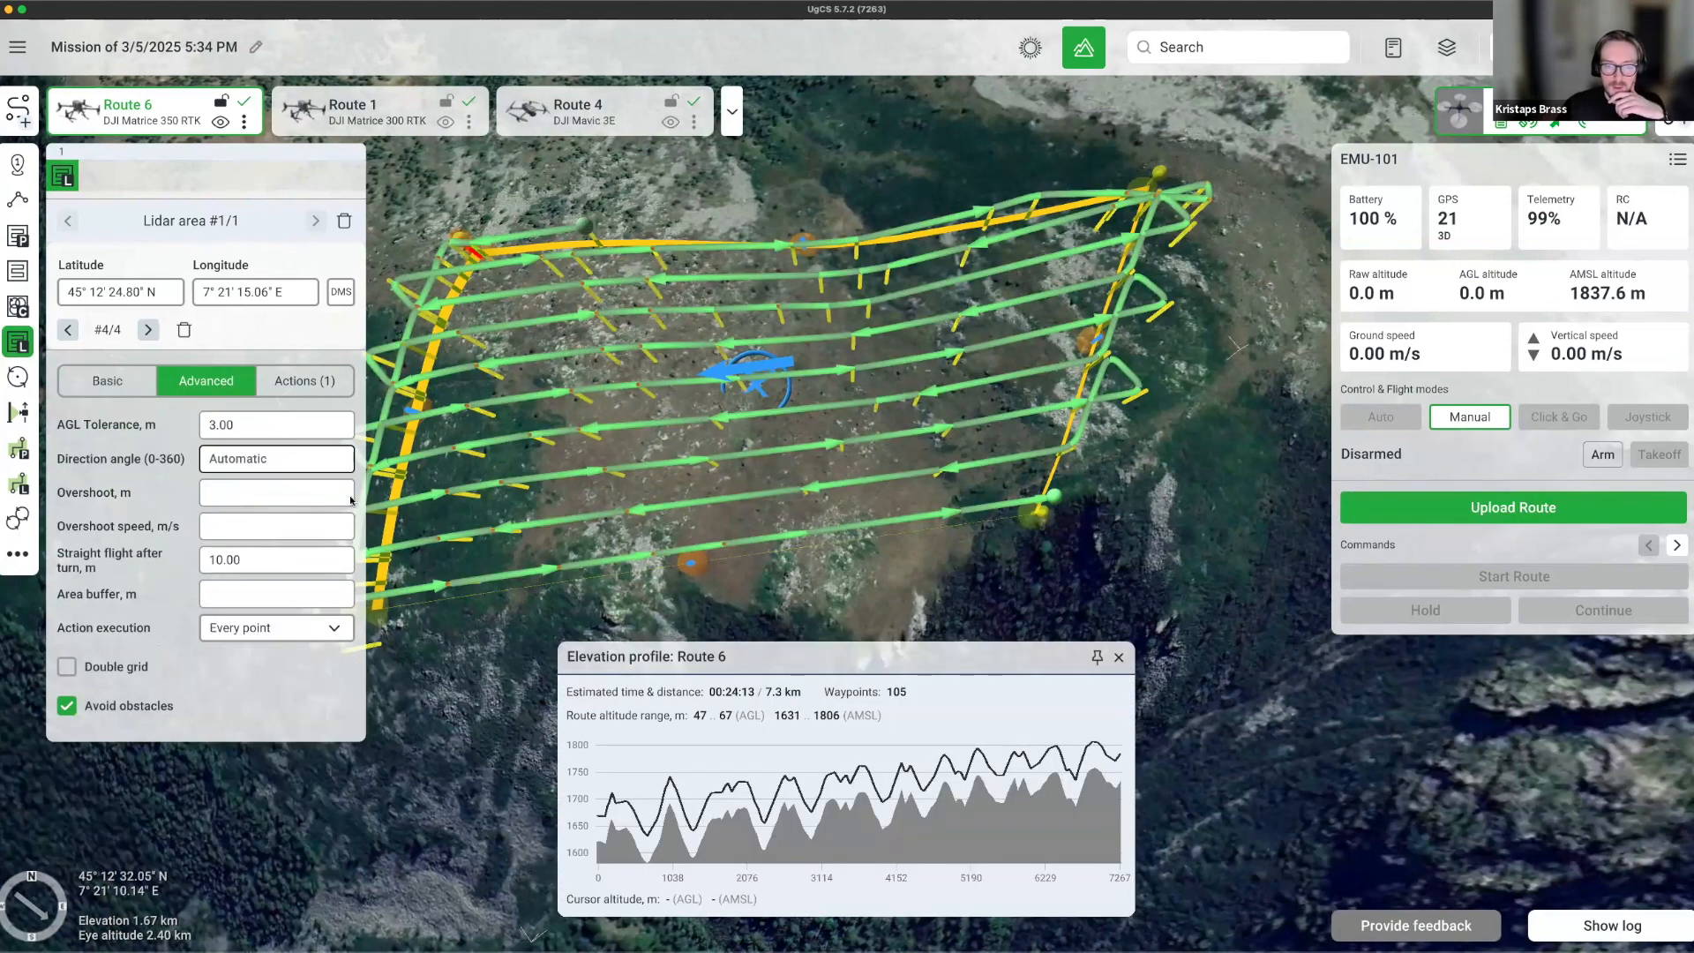
{"action": "left_click", "coordinate": [256, 422]}
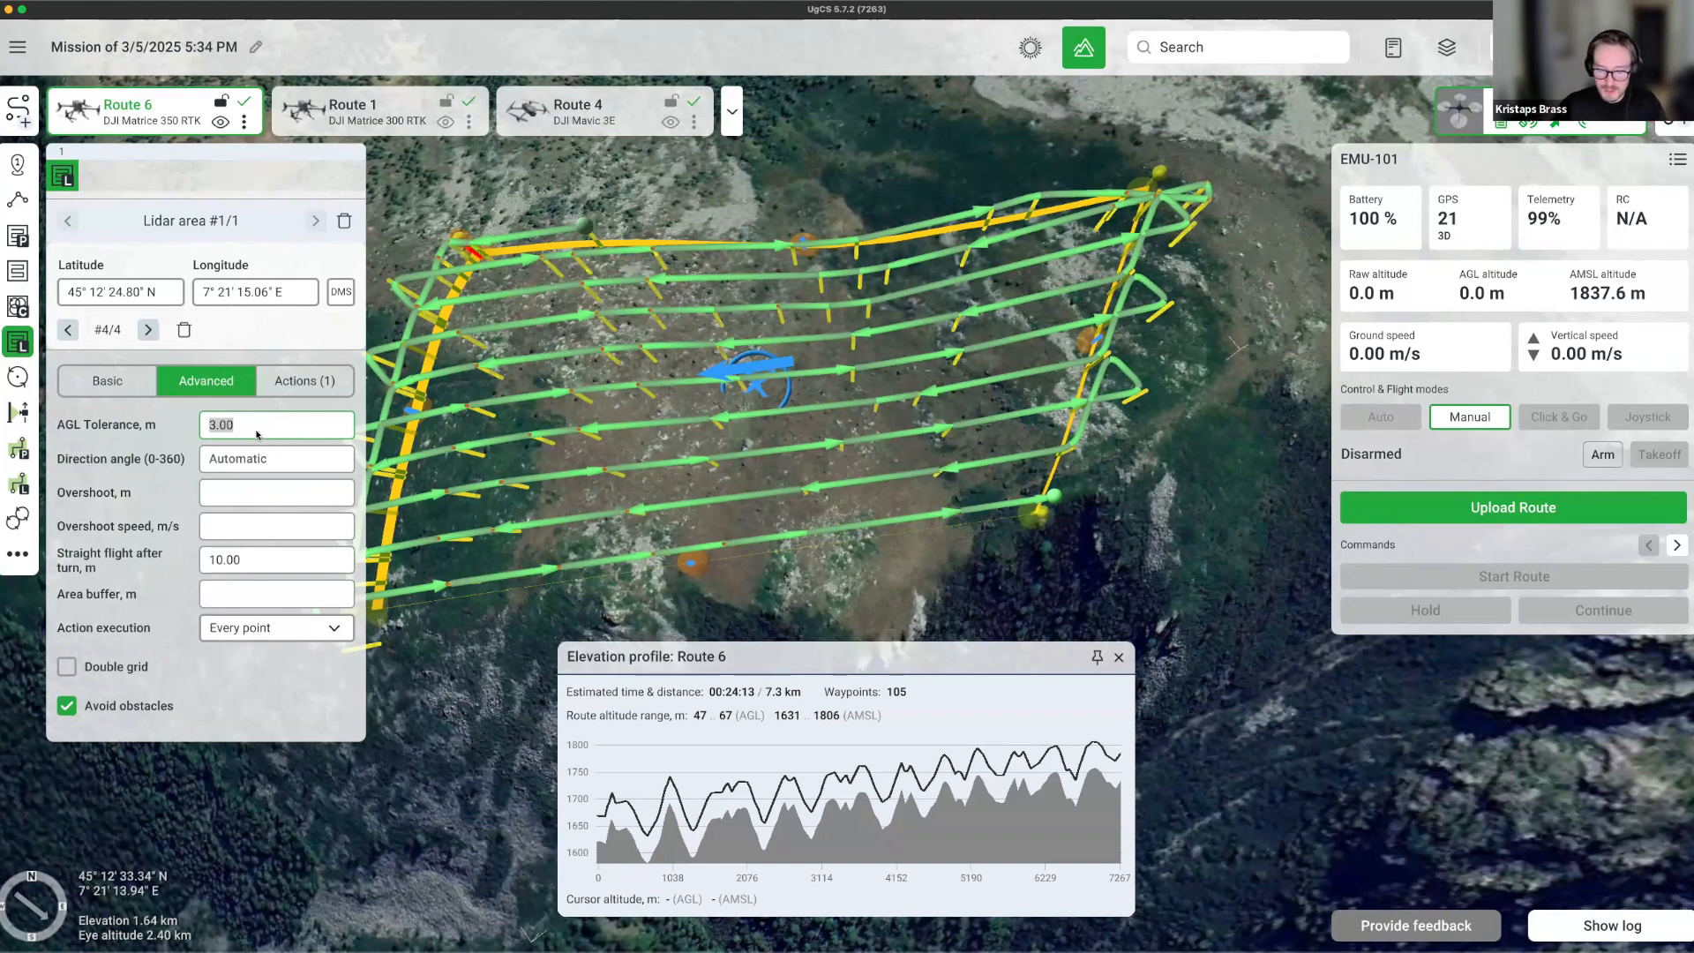
{"action": "type", "text": "10."}
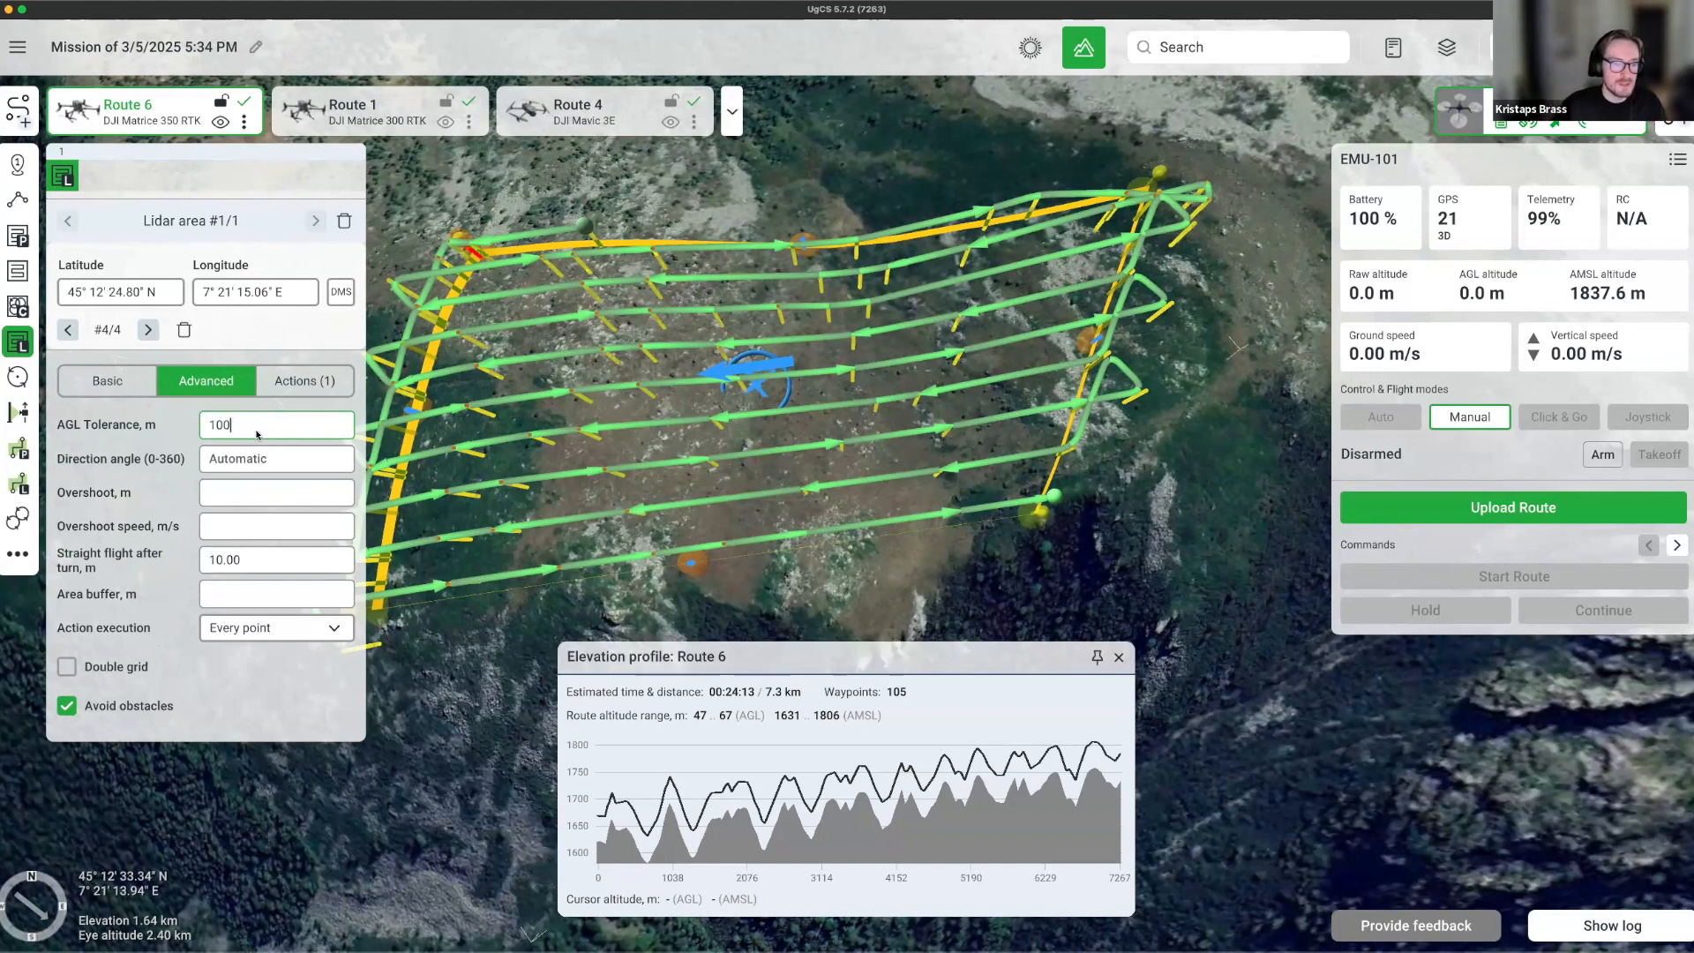
{"action": "type", "text": "0"}
{"action": "key", "text": "Return"}
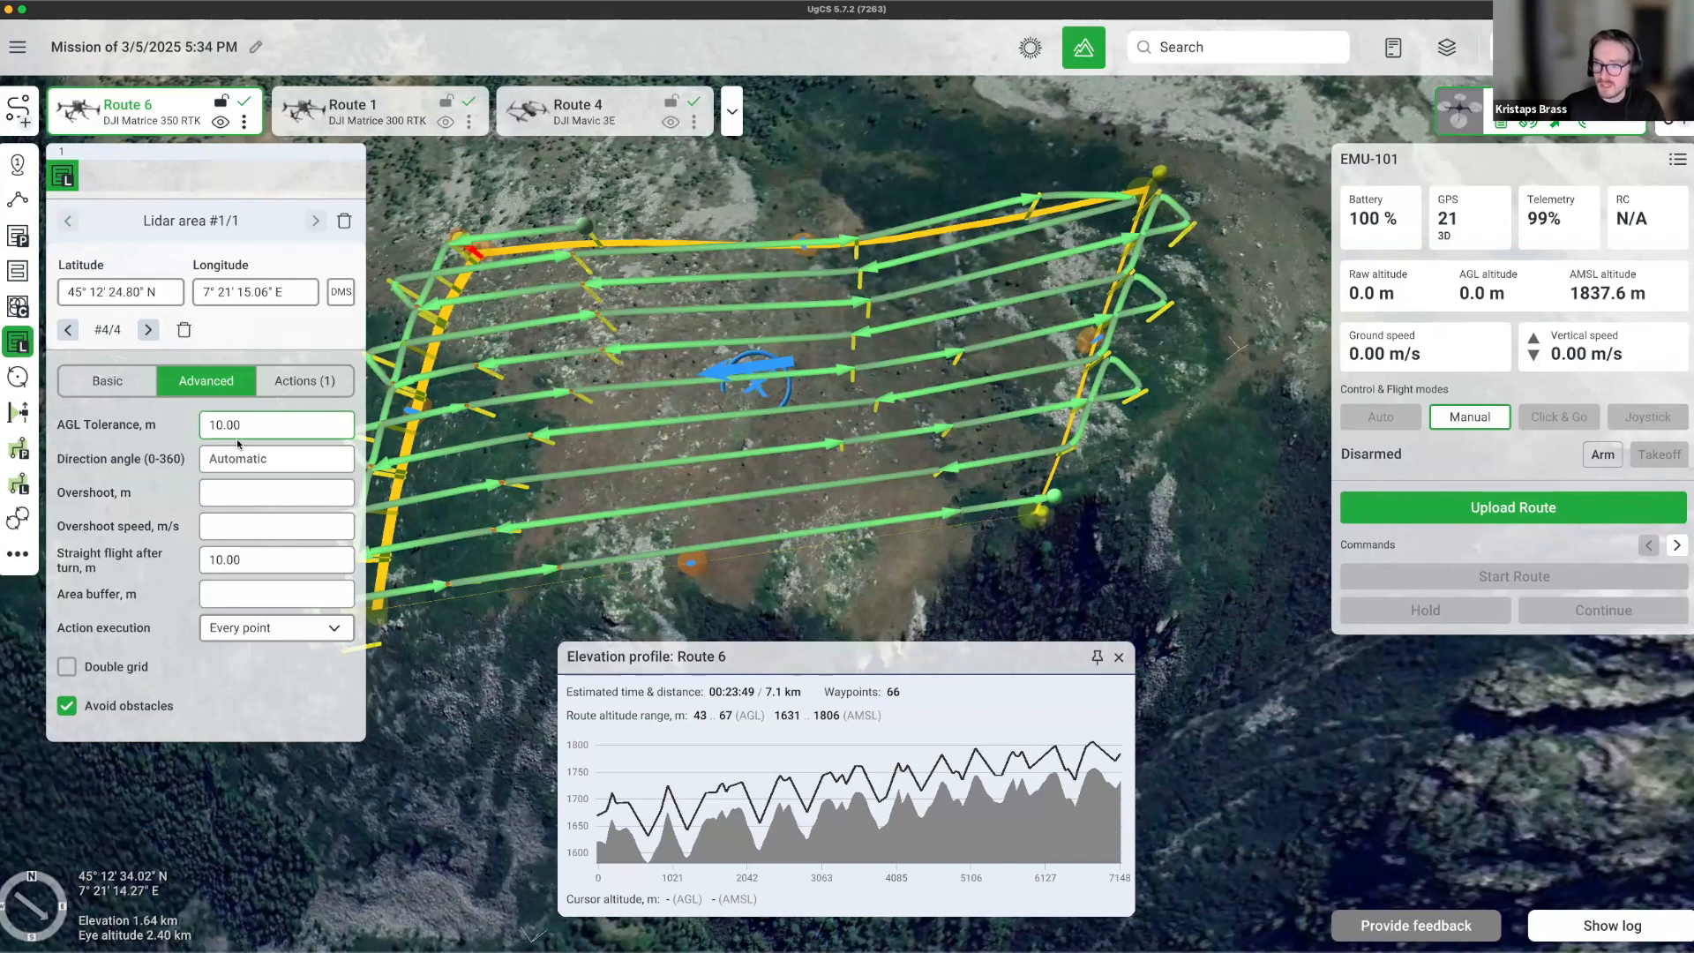
{"action": "left_click", "coordinate": [250, 434]}
{"action": "type", "text": "3"}
{"action": "key", "text": "Return"}
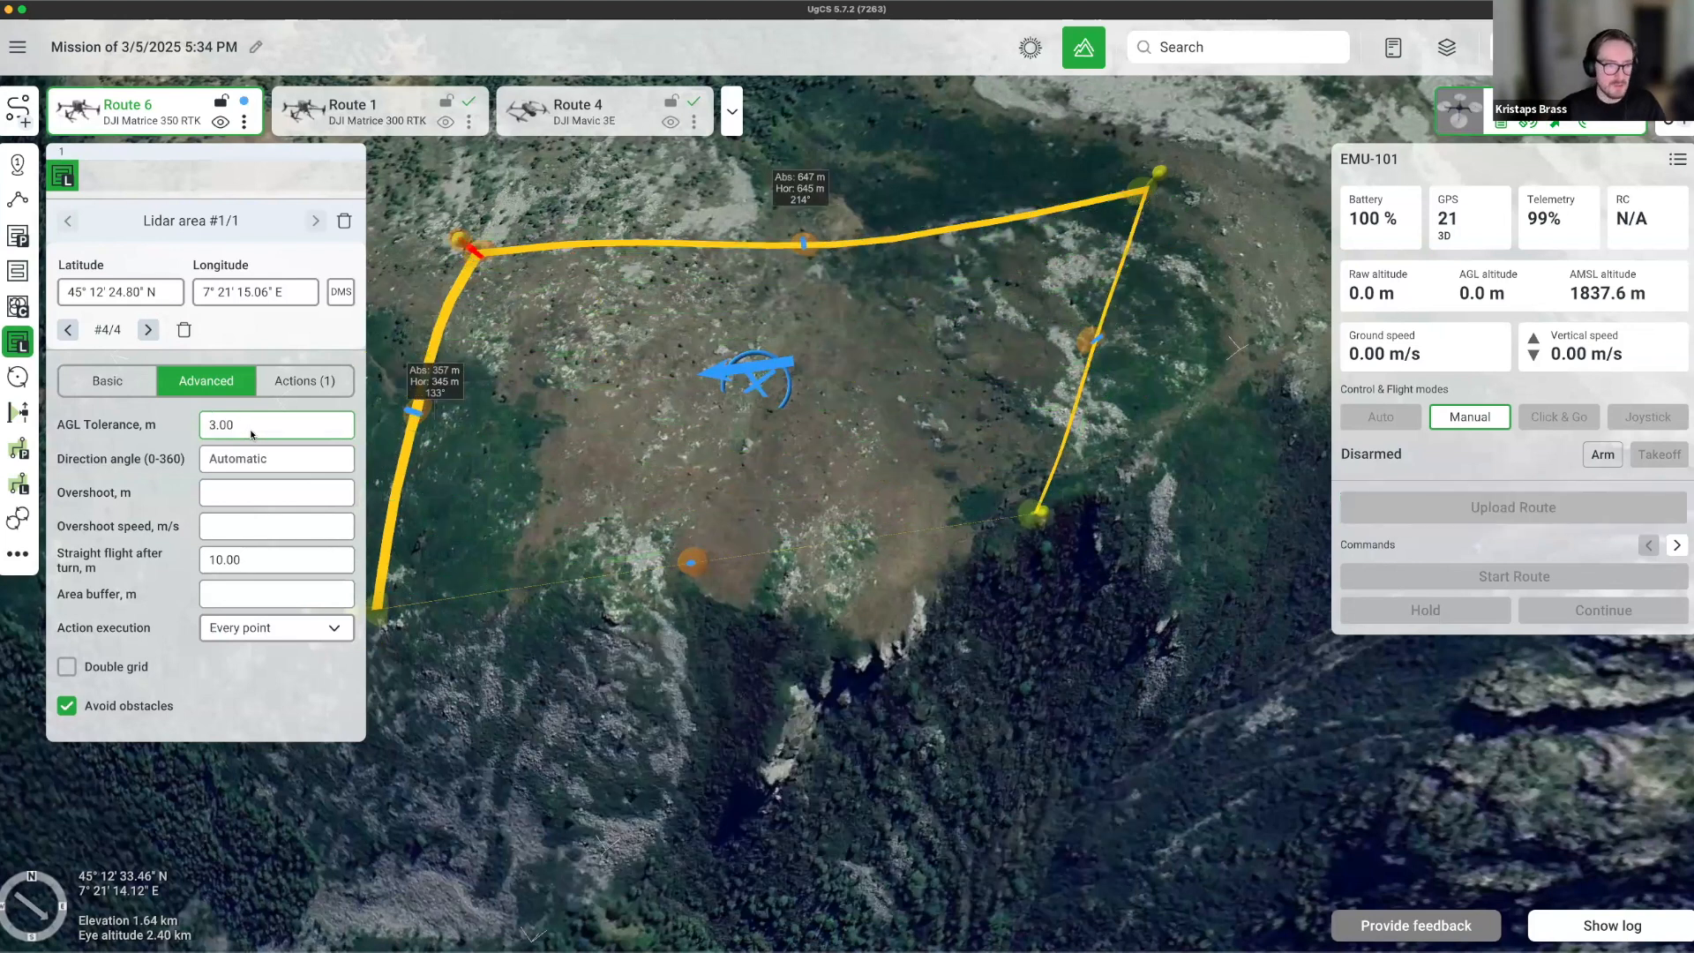
{"action": "left_click", "coordinate": [254, 494]}
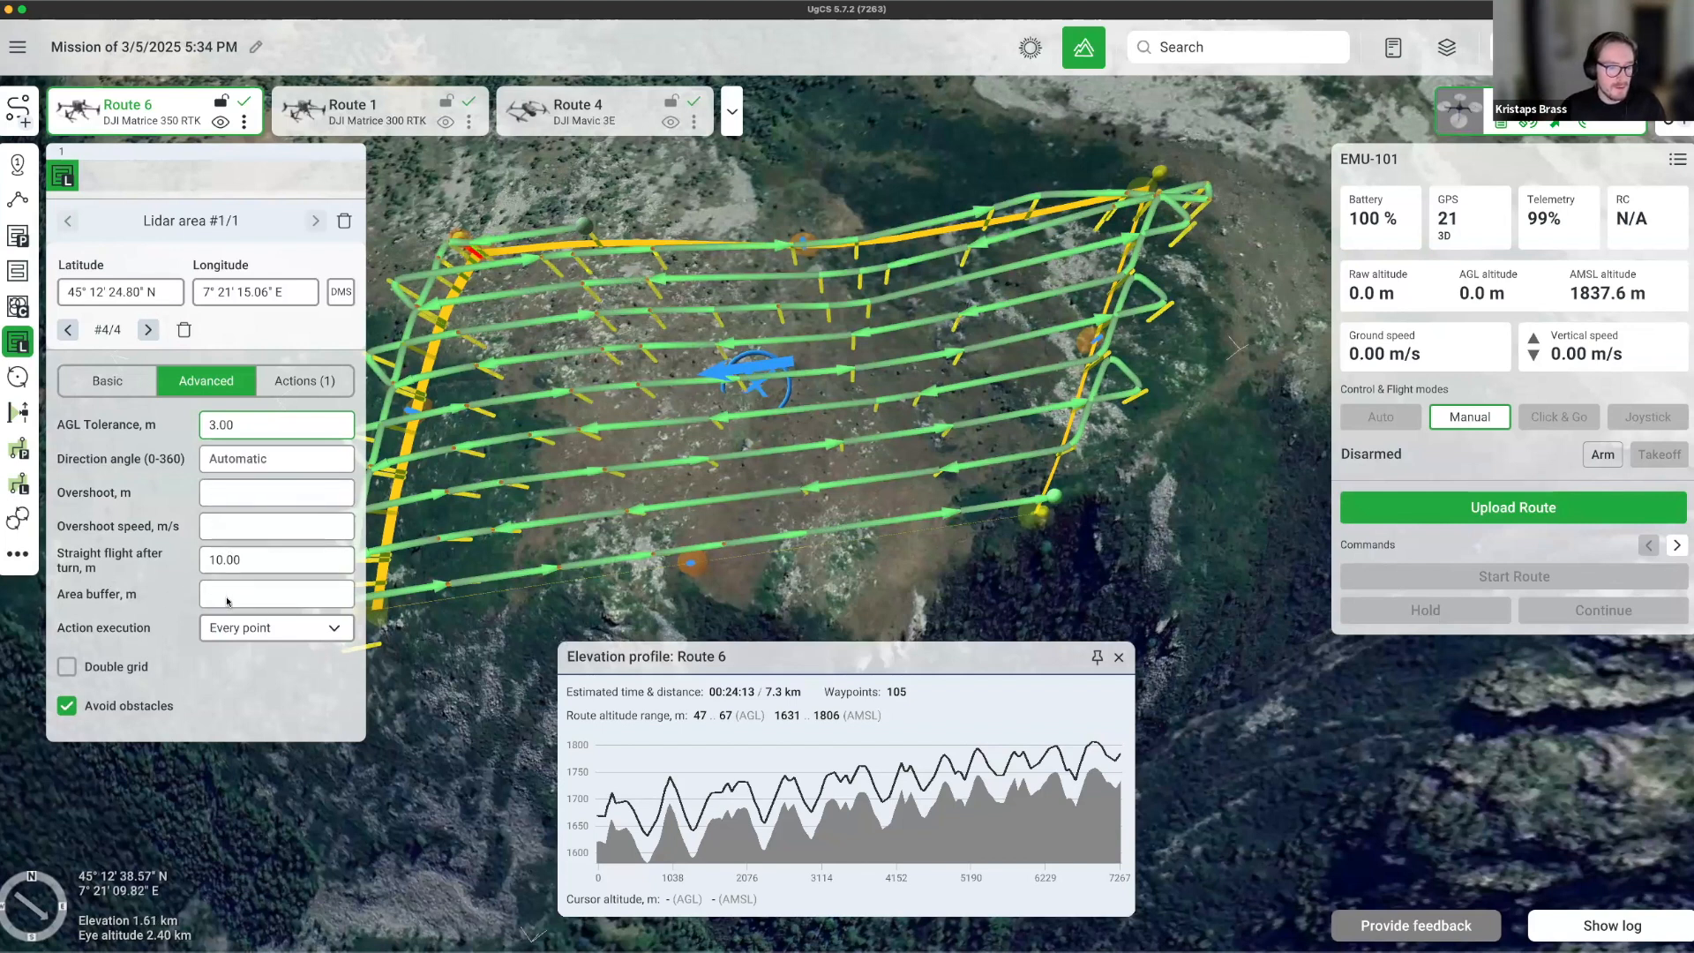
Set the lidar area buffer to 50 m and tilt the 3-D view to inspect the route.
{"action": "left_click", "coordinate": [293, 601]}
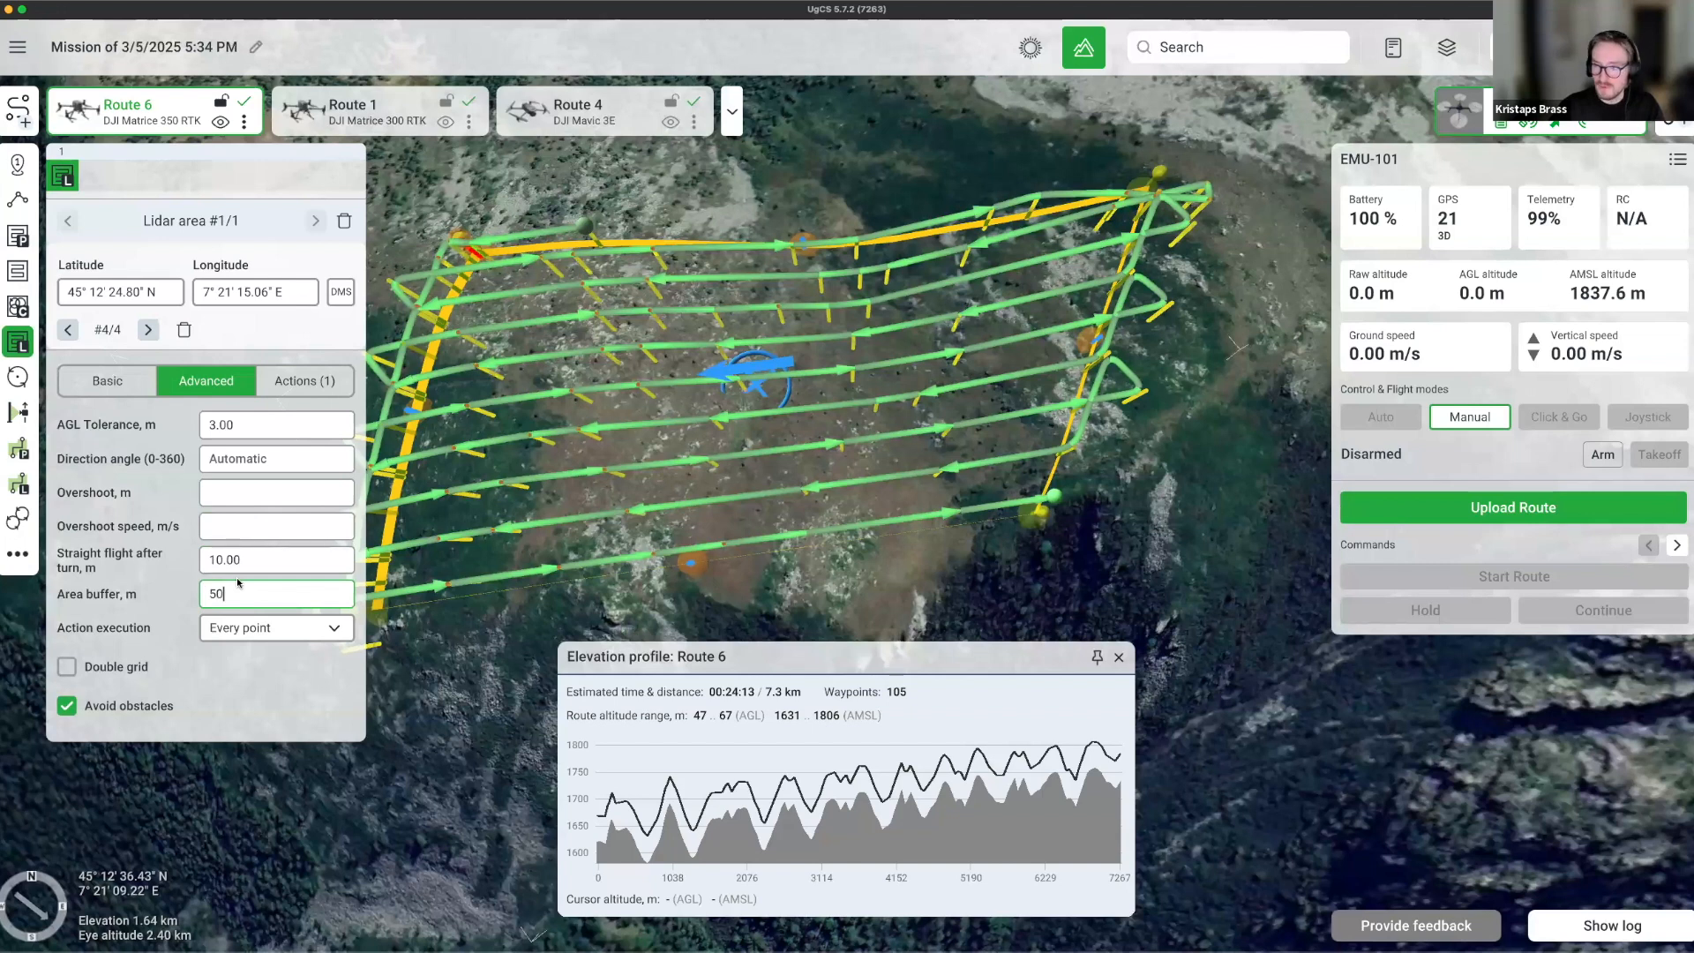
{"action": "key", "text": "Return"}
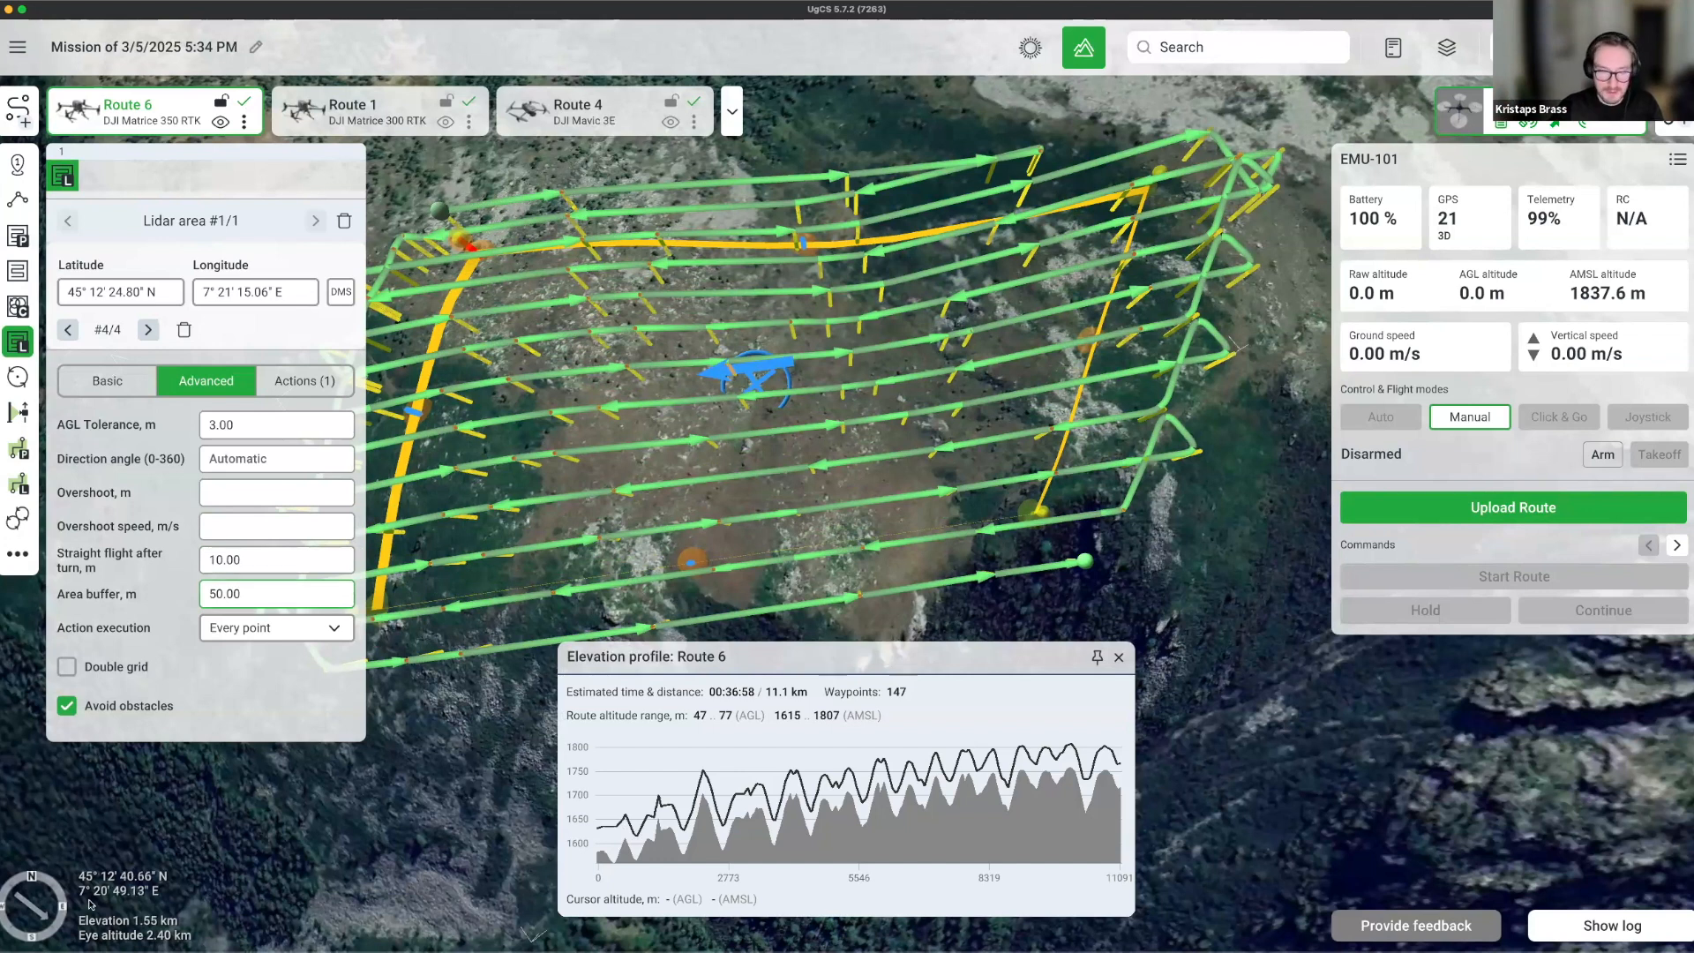
{"action": "left_click", "coordinate": [304, 381]}
{"action": "left_click", "coordinate": [193, 382]}
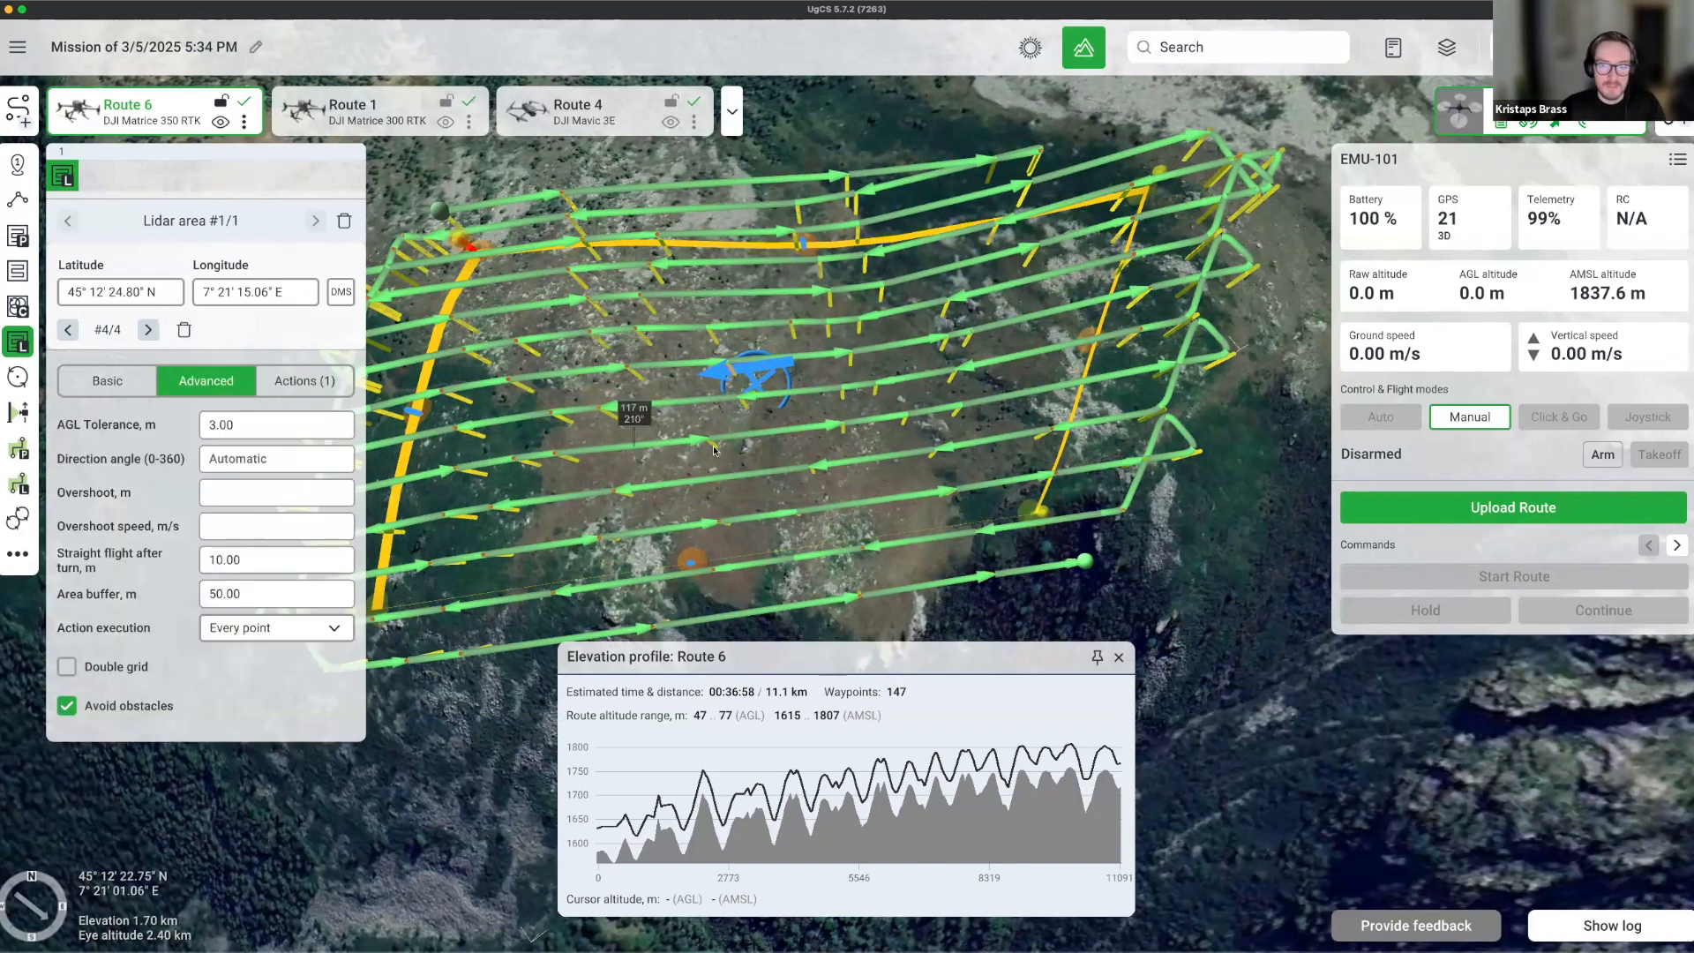
{"action": "scroll", "coordinate": [1032, 463], "scroll_direction": "down", "scroll_amount": 5}
{"action": "right_click_drag", "start_coordinate": [1010, 467], "coordinate": [624, 469]}
{"action": "left_click_drag", "start_coordinate": [716, 463], "coordinate": [593, 479]}
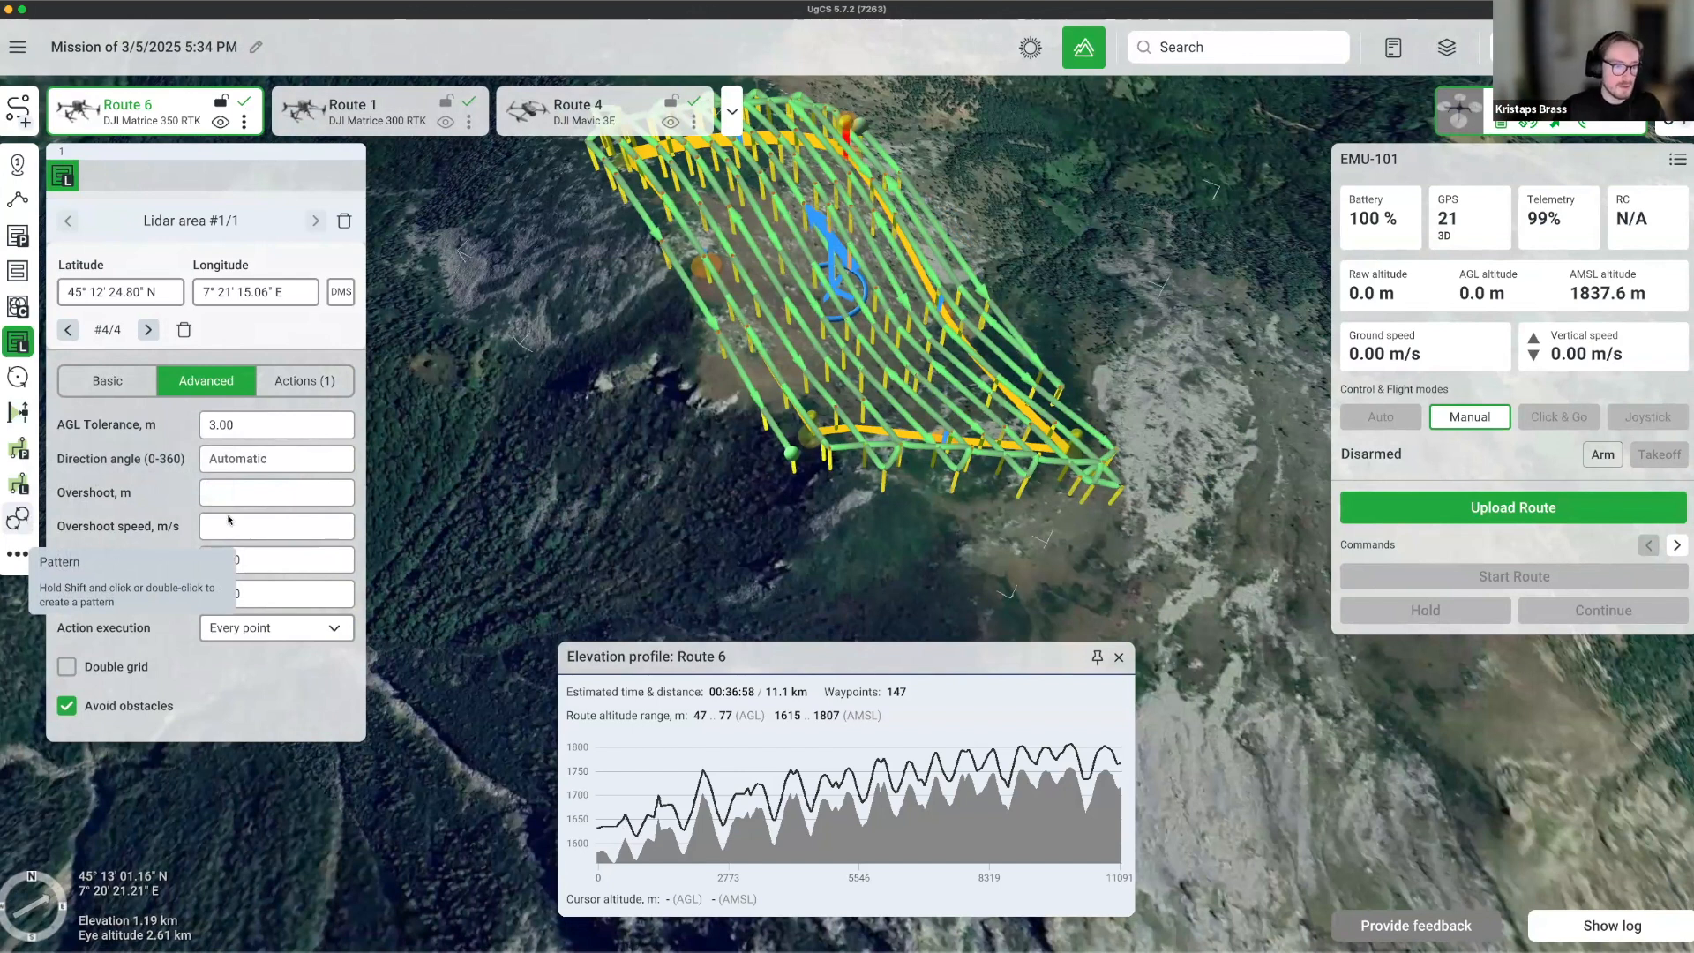
Add a pattern segment to Route 6 and place it before the lidar area.
{"action": "double_click", "coordinate": [793, 498]}
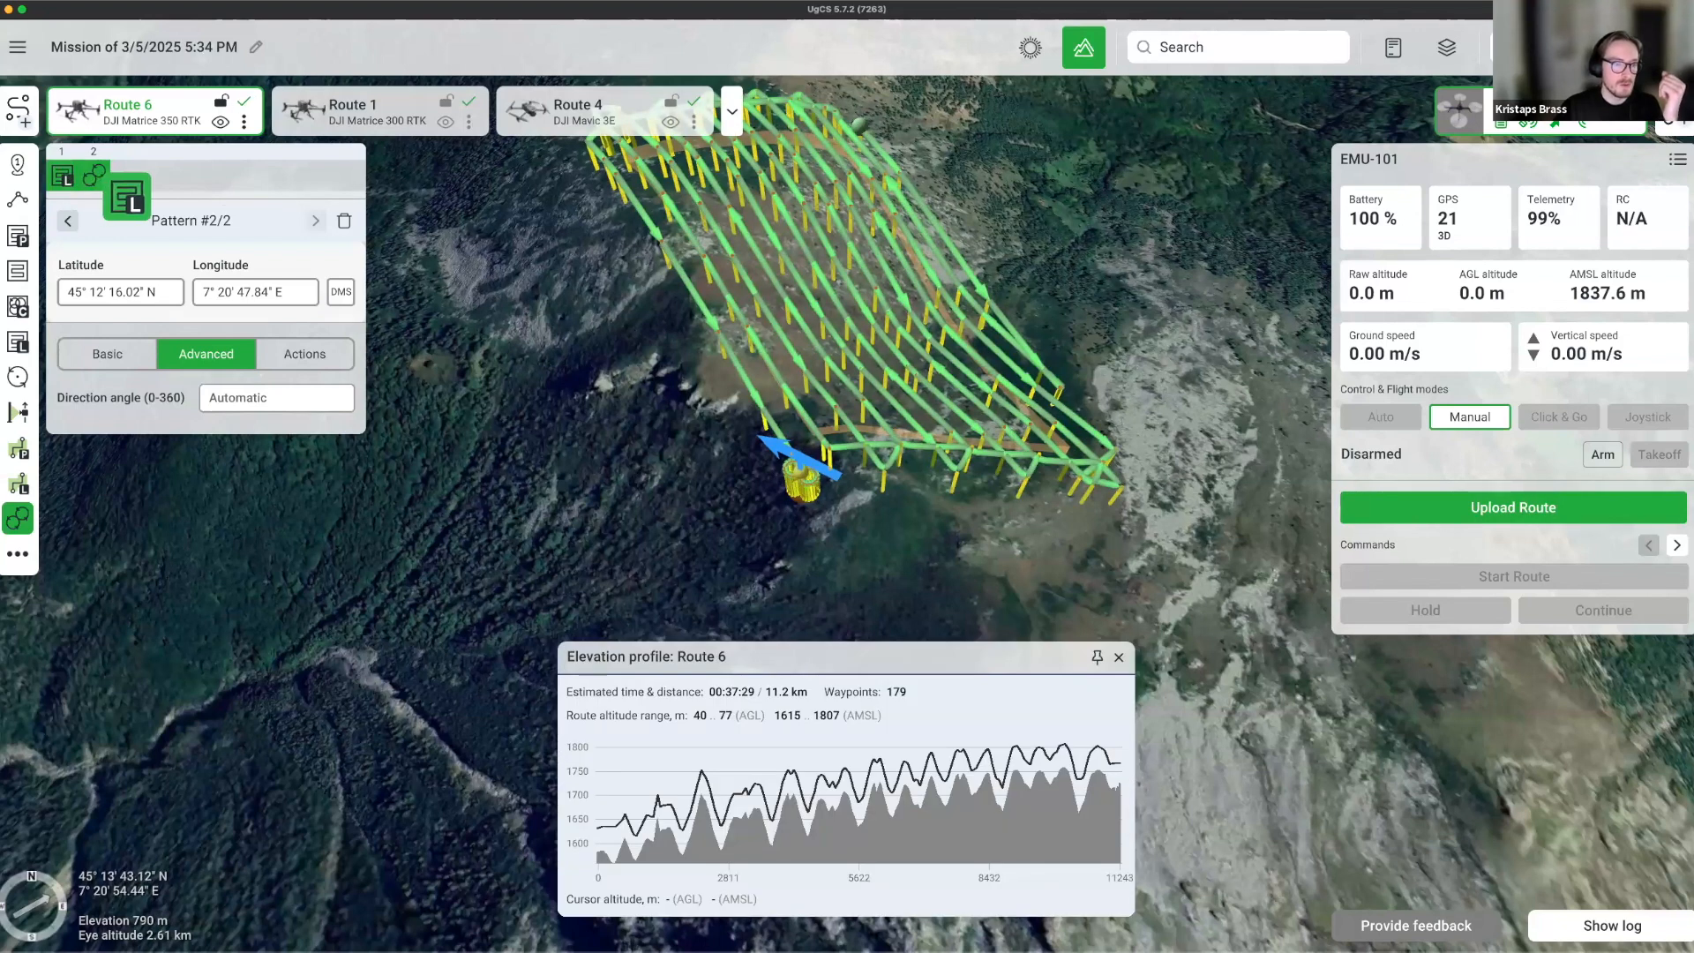
{"action": "left_click_drag", "start_coordinate": [103, 174], "coordinate": [61, 175]}
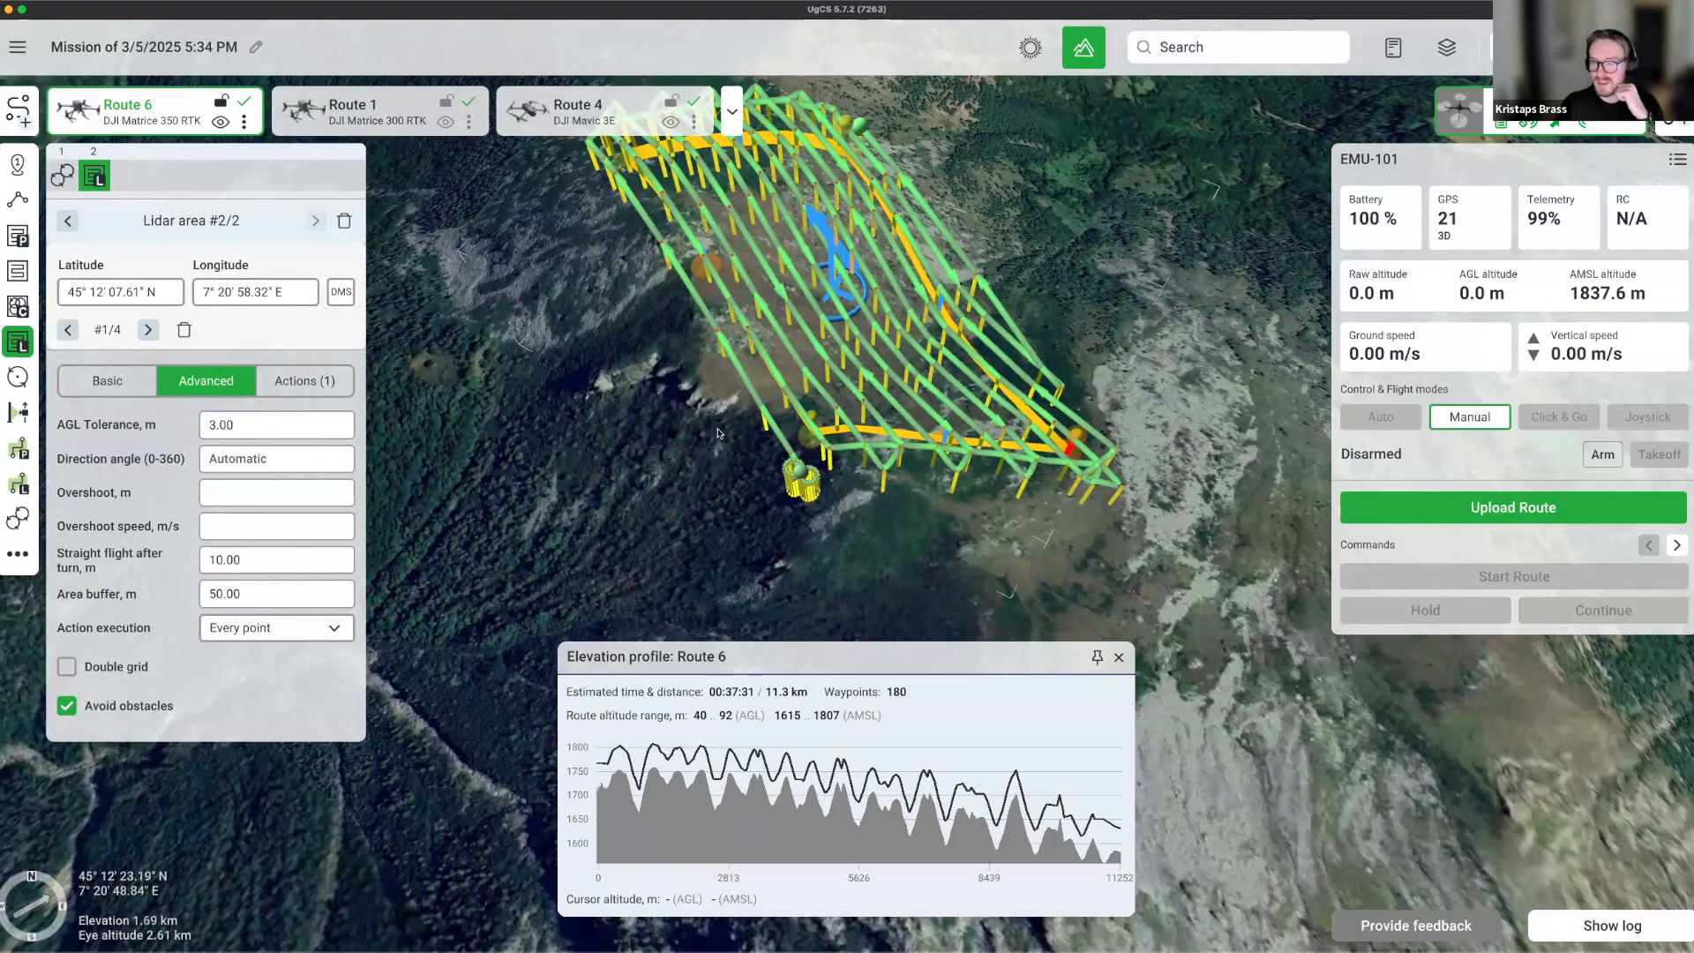
{"action": "mouse_move", "coordinate": [829, 459]}
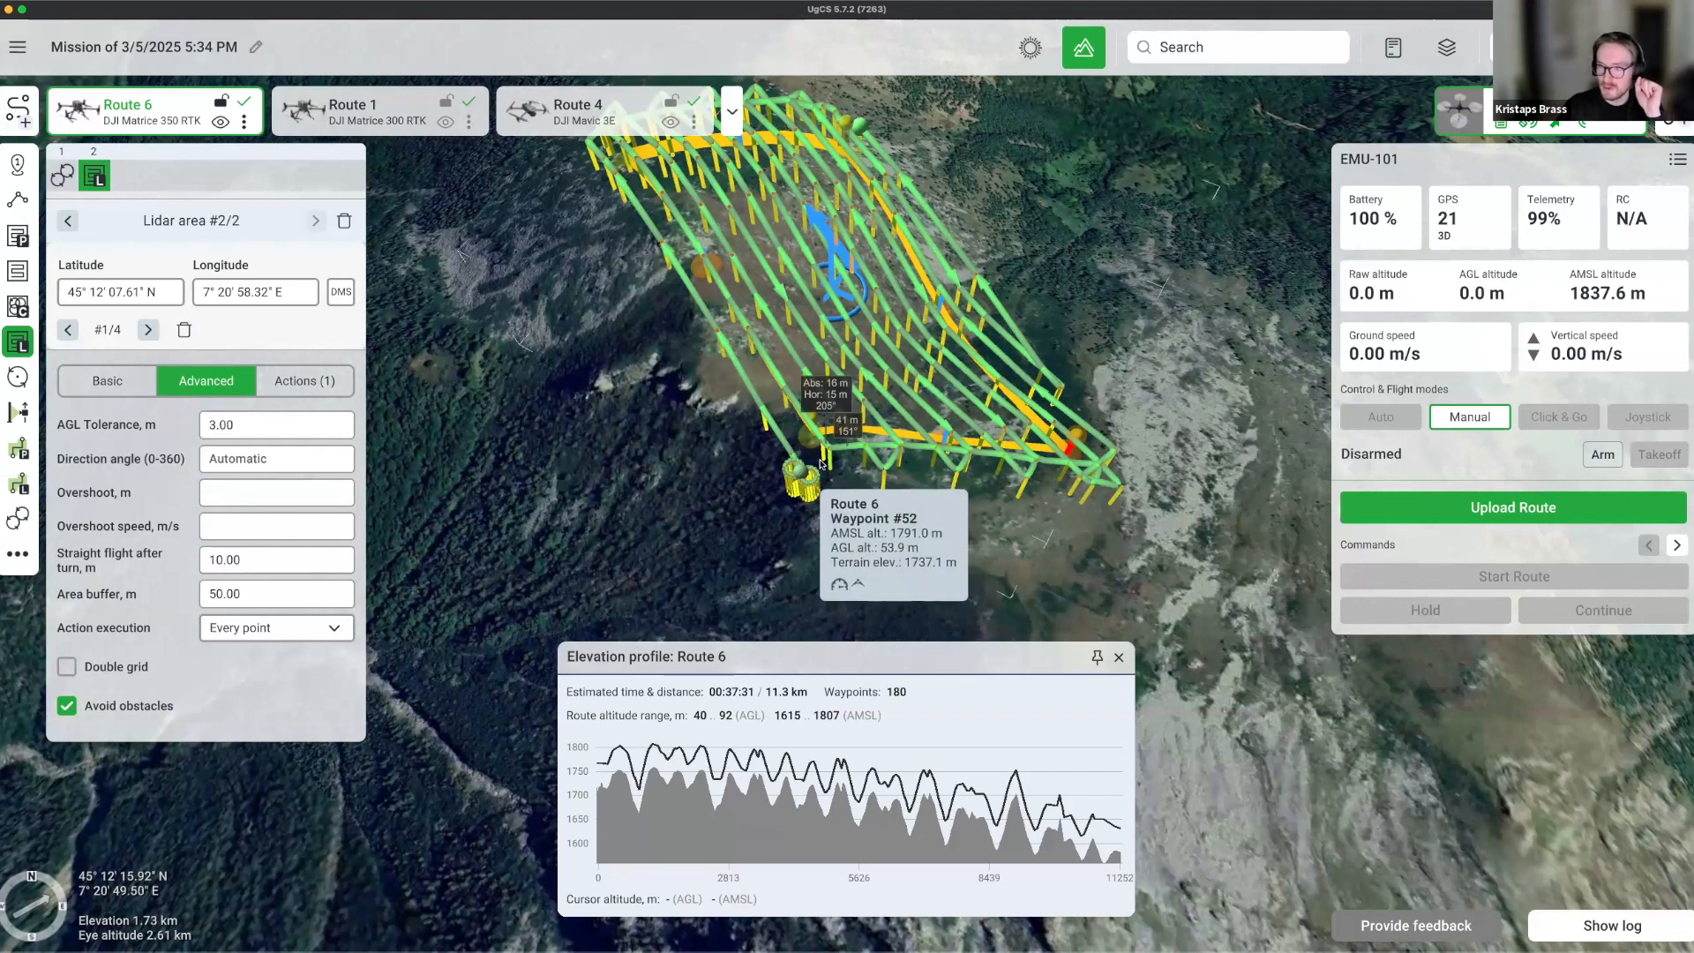
{"action": "scroll", "coordinate": [697, 472], "scroll_direction": "up", "scroll_amount": 4}
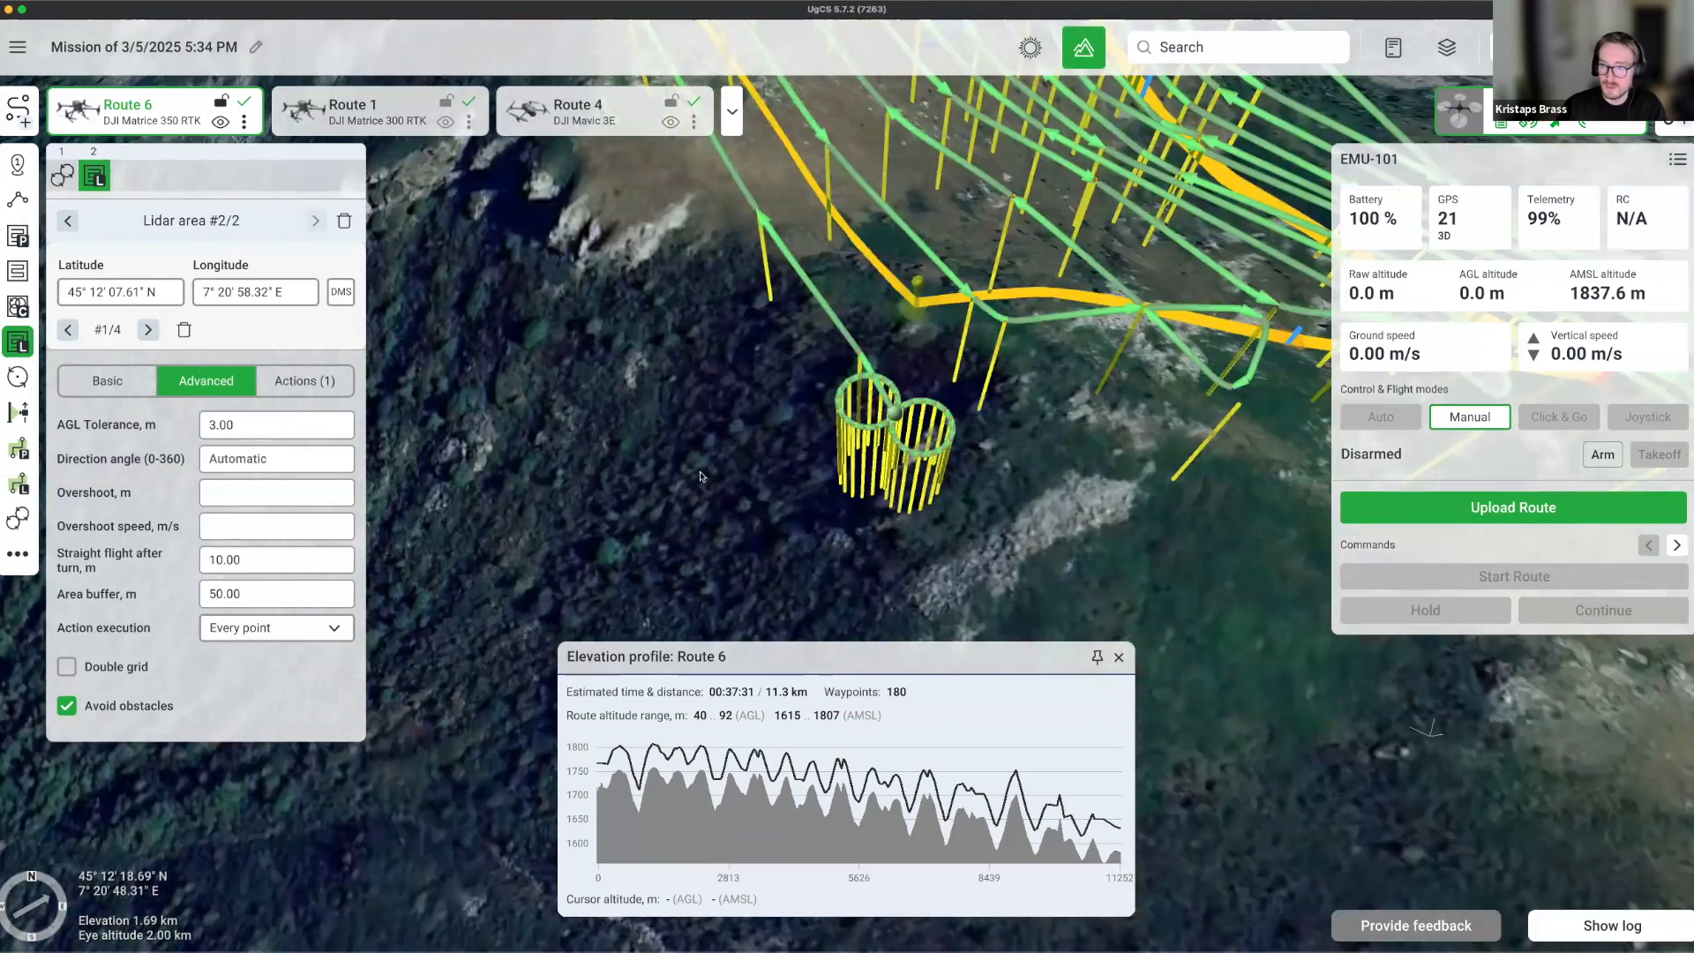
Tilt the 3-D map to a steeper, top-down view of the route over the terrain.
{"action": "right_click_drag", "start_coordinate": [707, 397], "coordinate": [708, 574]}
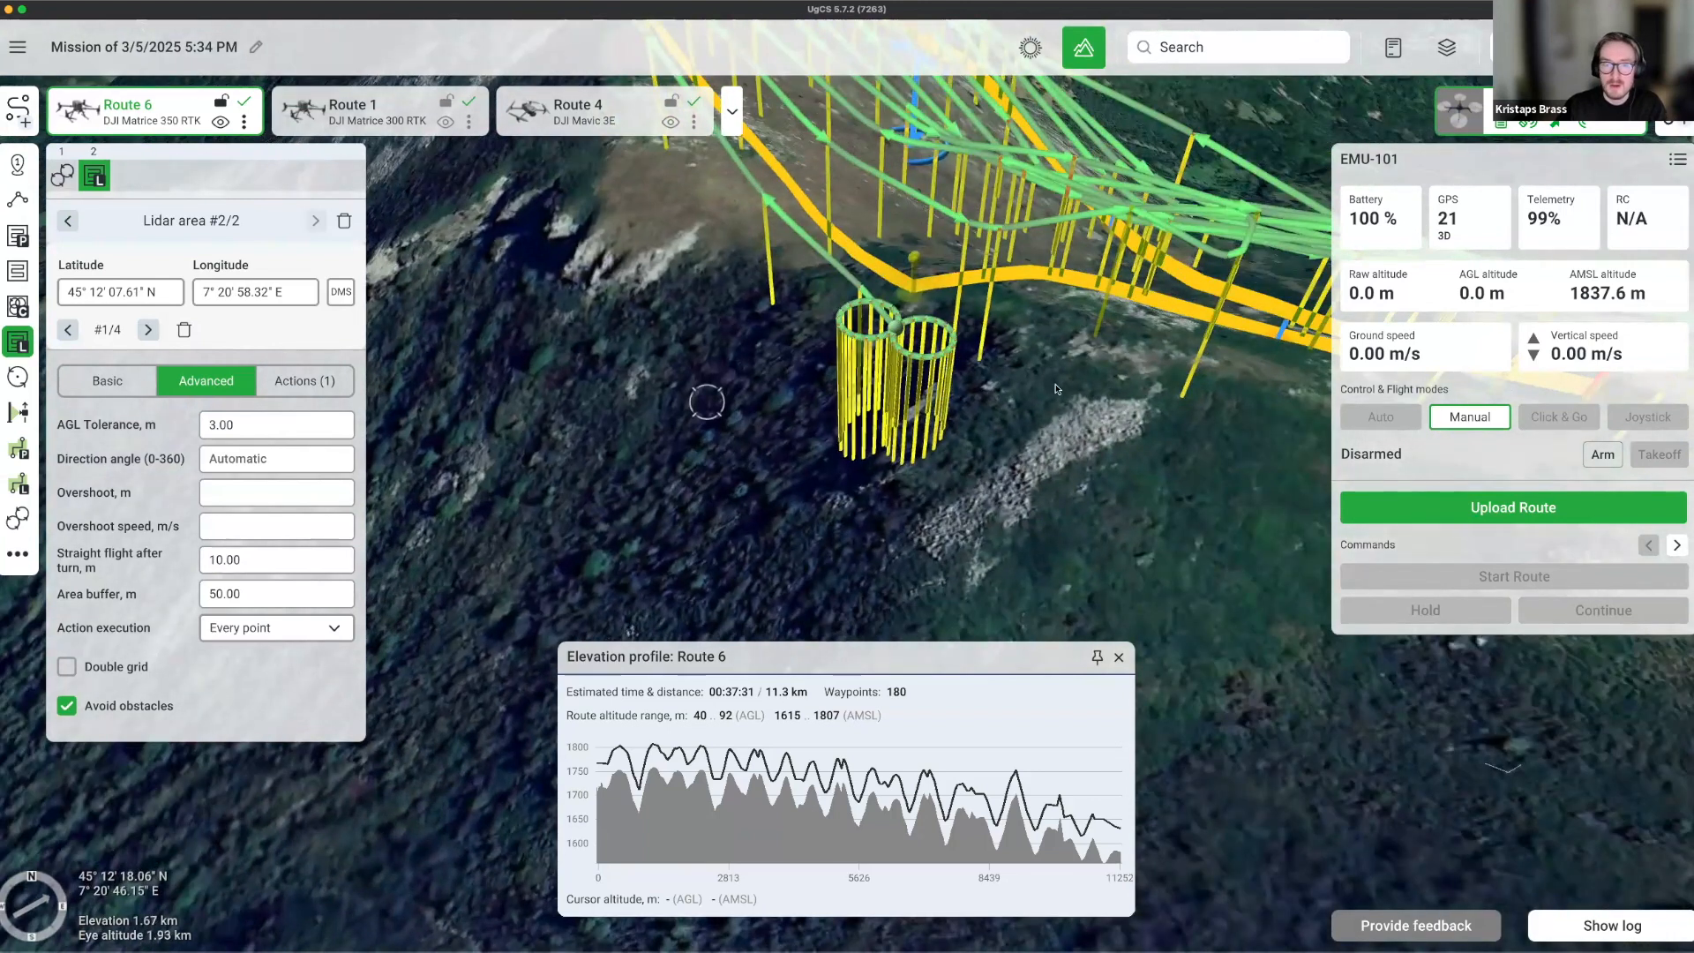
{"action": "scroll", "coordinate": [1065, 374], "scroll_direction": "up", "scroll_amount": 3}
{"action": "right_click_drag", "start_coordinate": [1027, 471], "coordinate": [1024, 466]}
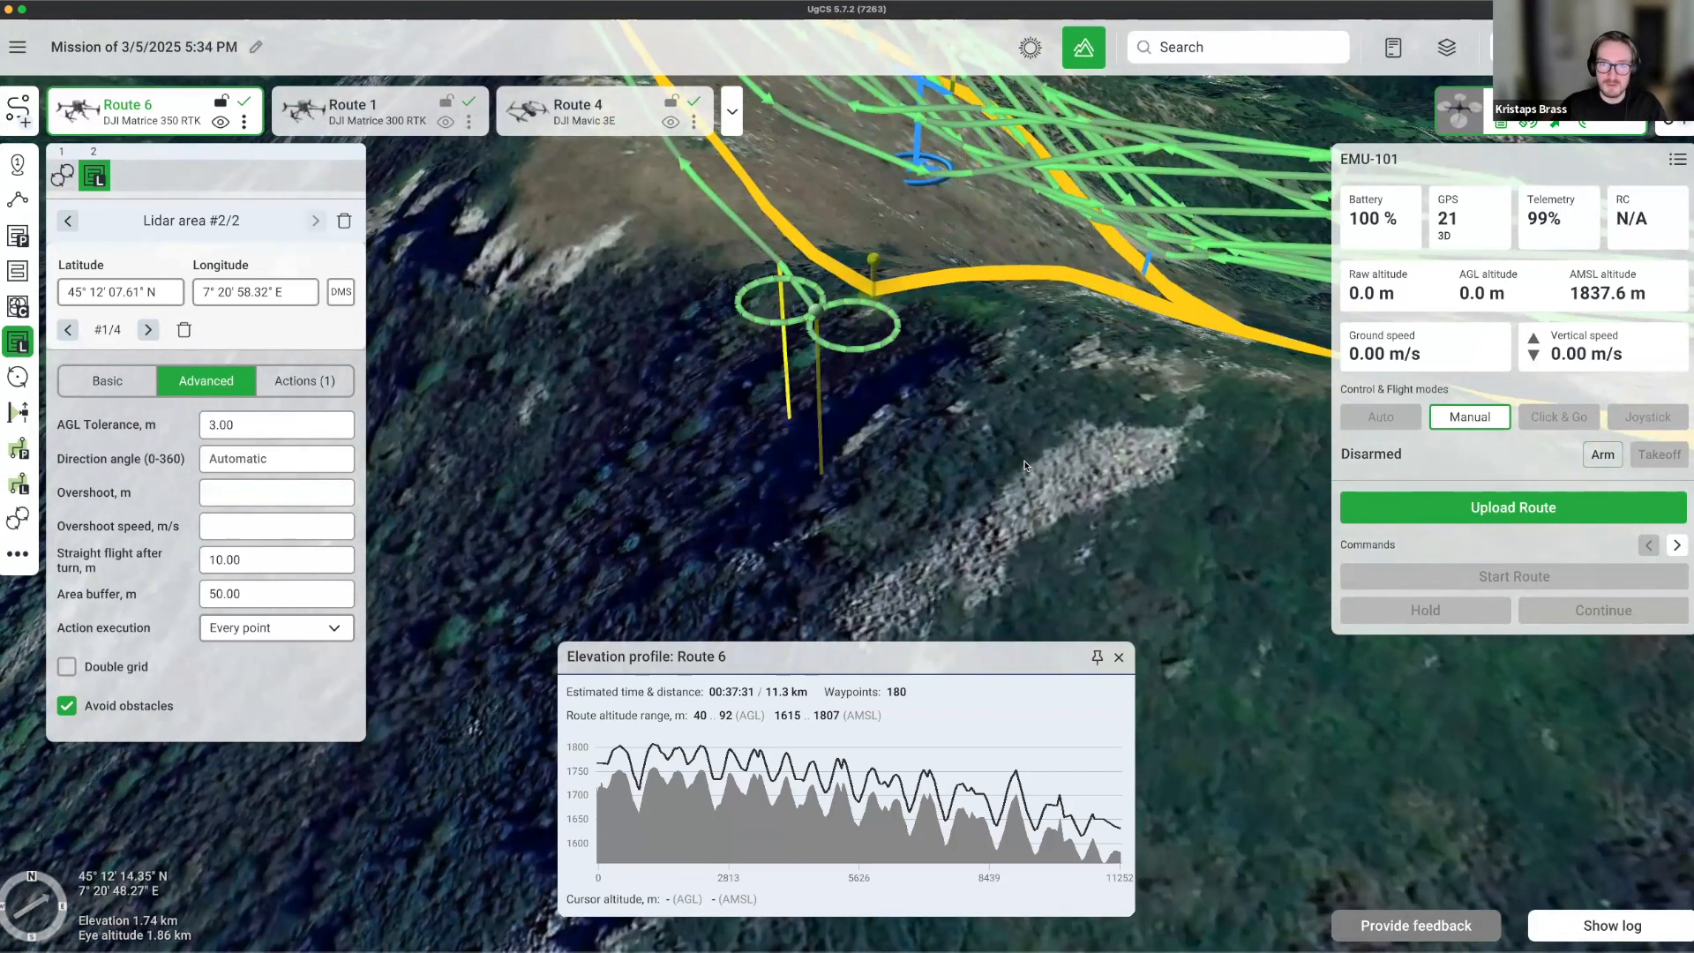
{"action": "scroll", "coordinate": [1092, 450], "scroll_direction": "down", "scroll_amount": 3}
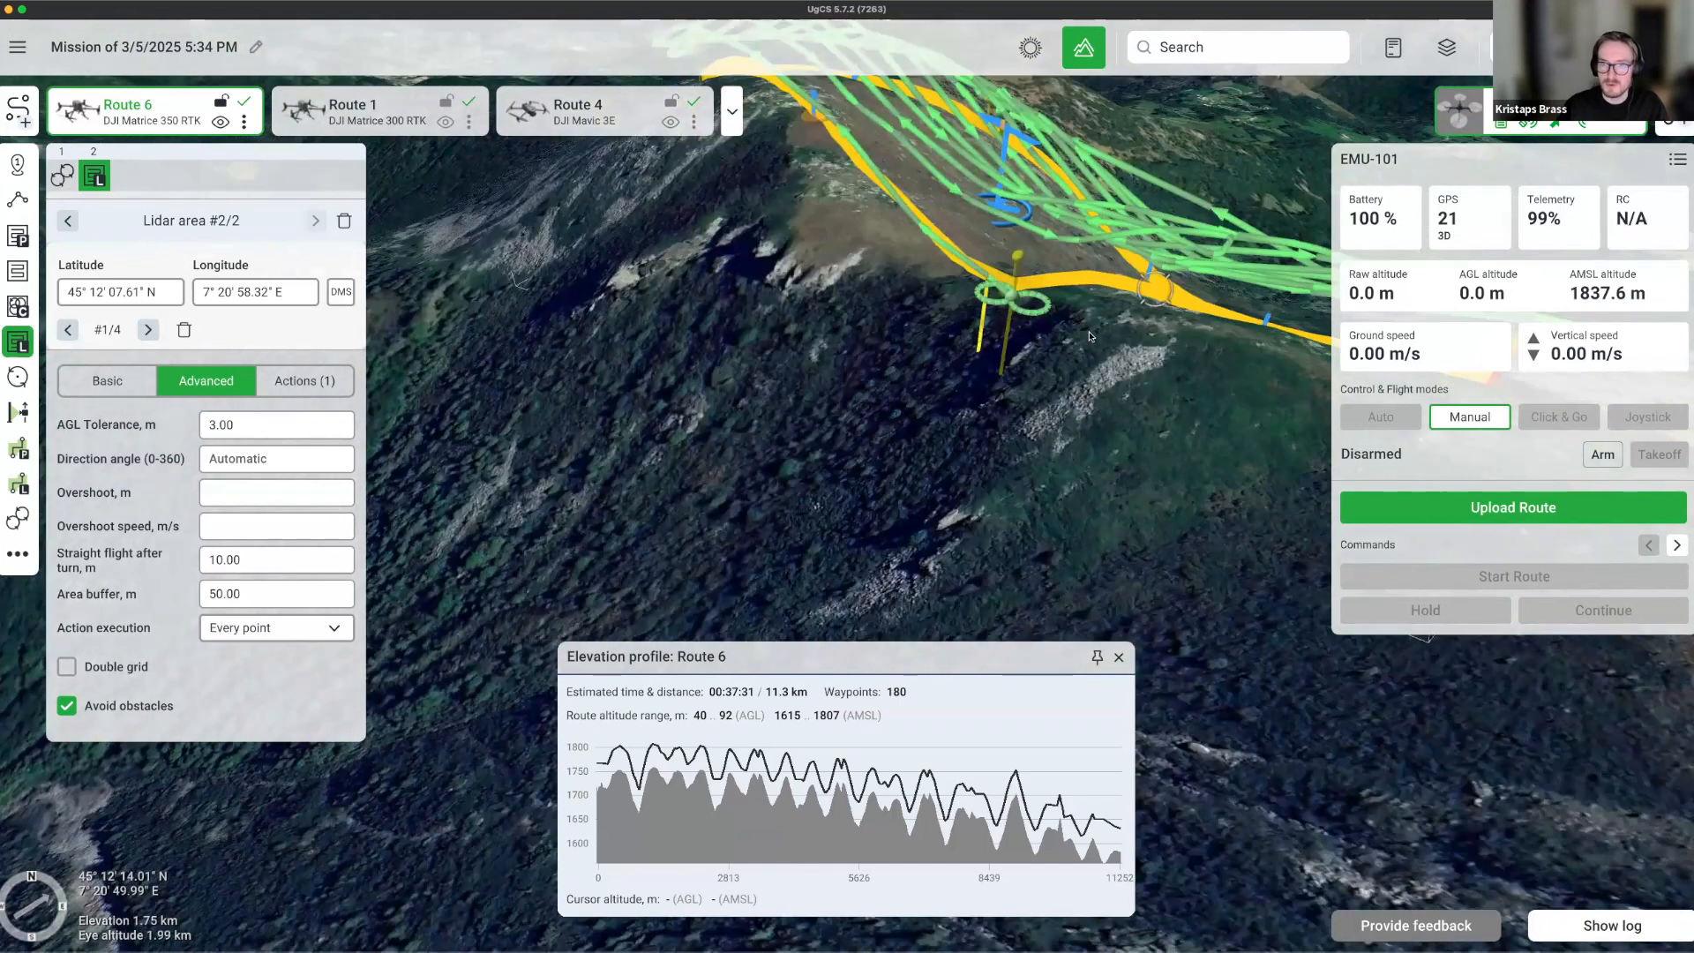
{"action": "right_click_drag", "start_coordinate": [1080, 312], "coordinate": [1078, 305]}
{"action": "left_click_drag", "start_coordinate": [1077, 305], "coordinate": [1008, 457]}
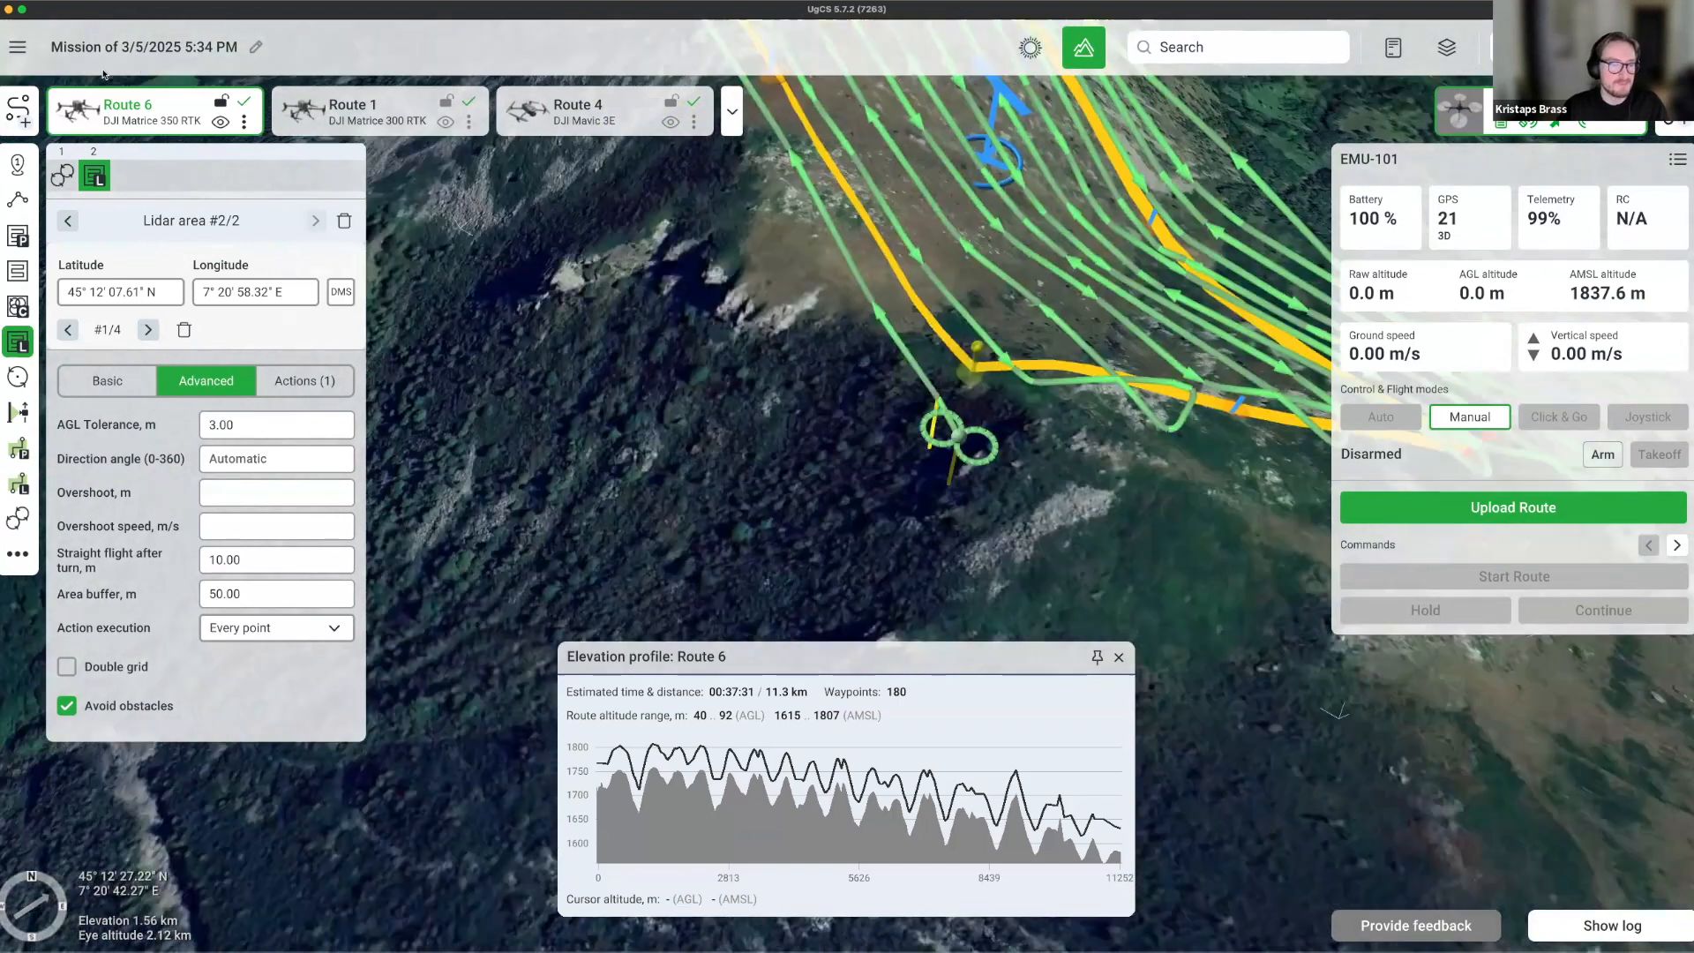
Give Pattern #1/2 a flight speed of 15 m/s and 3 passes, correcting a mistyped 115.
{"action": "left_click", "coordinate": [62, 176]}
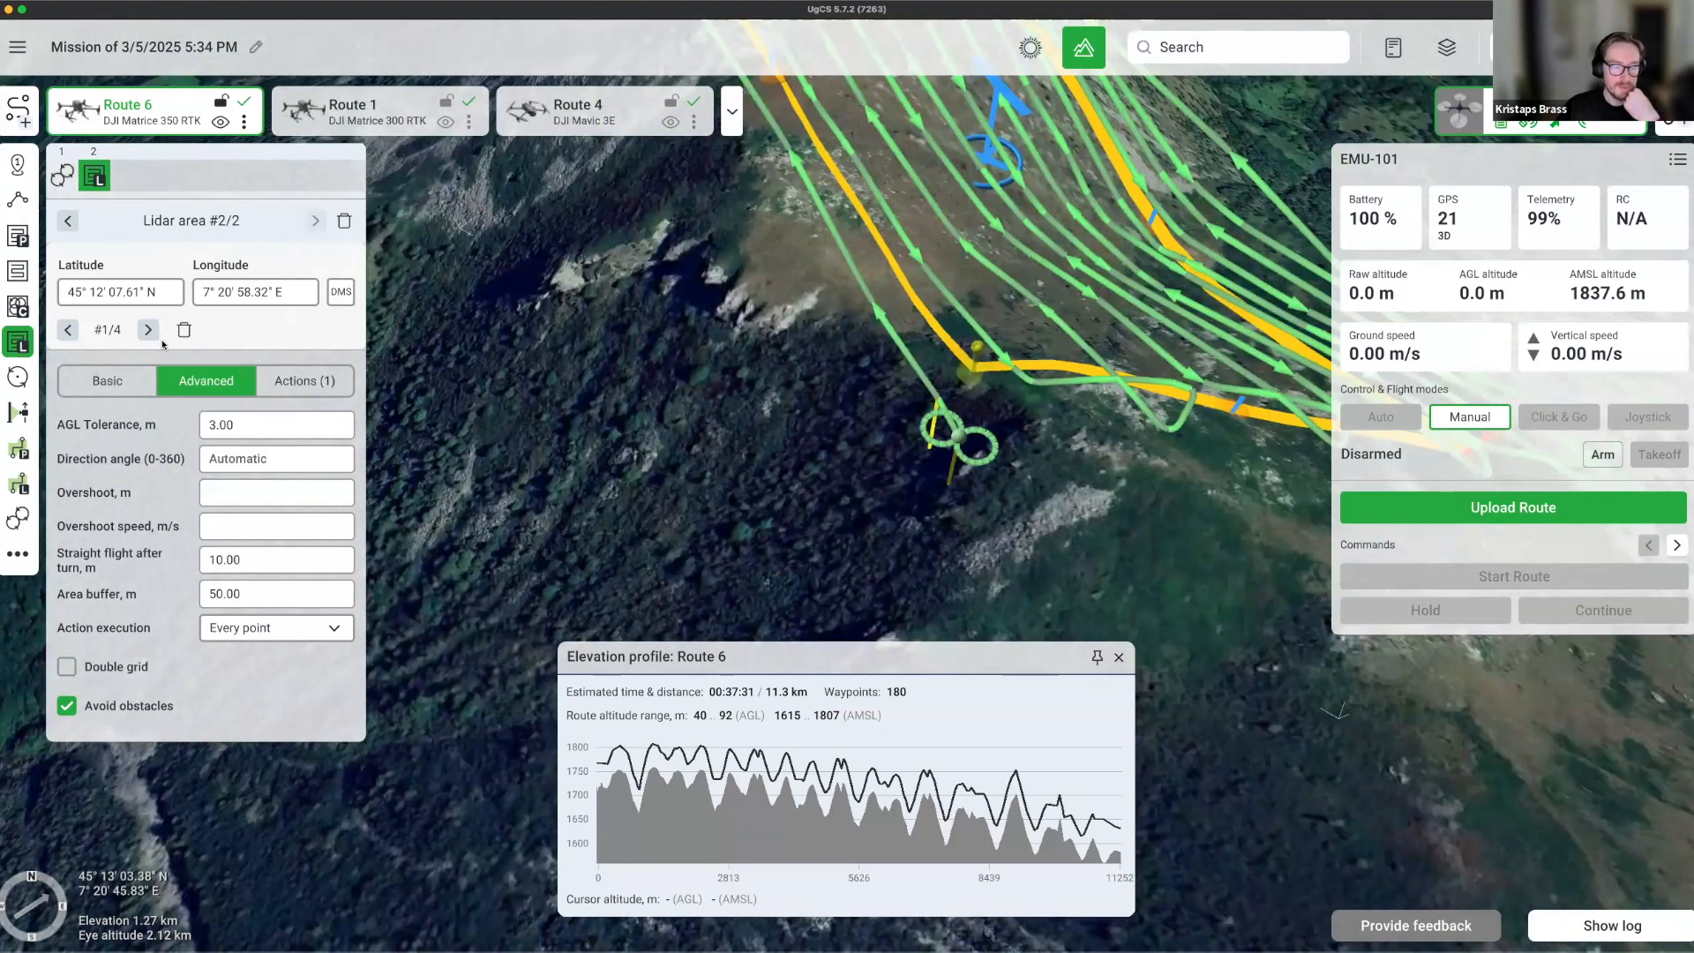
{"action": "left_click", "coordinate": [83, 358]}
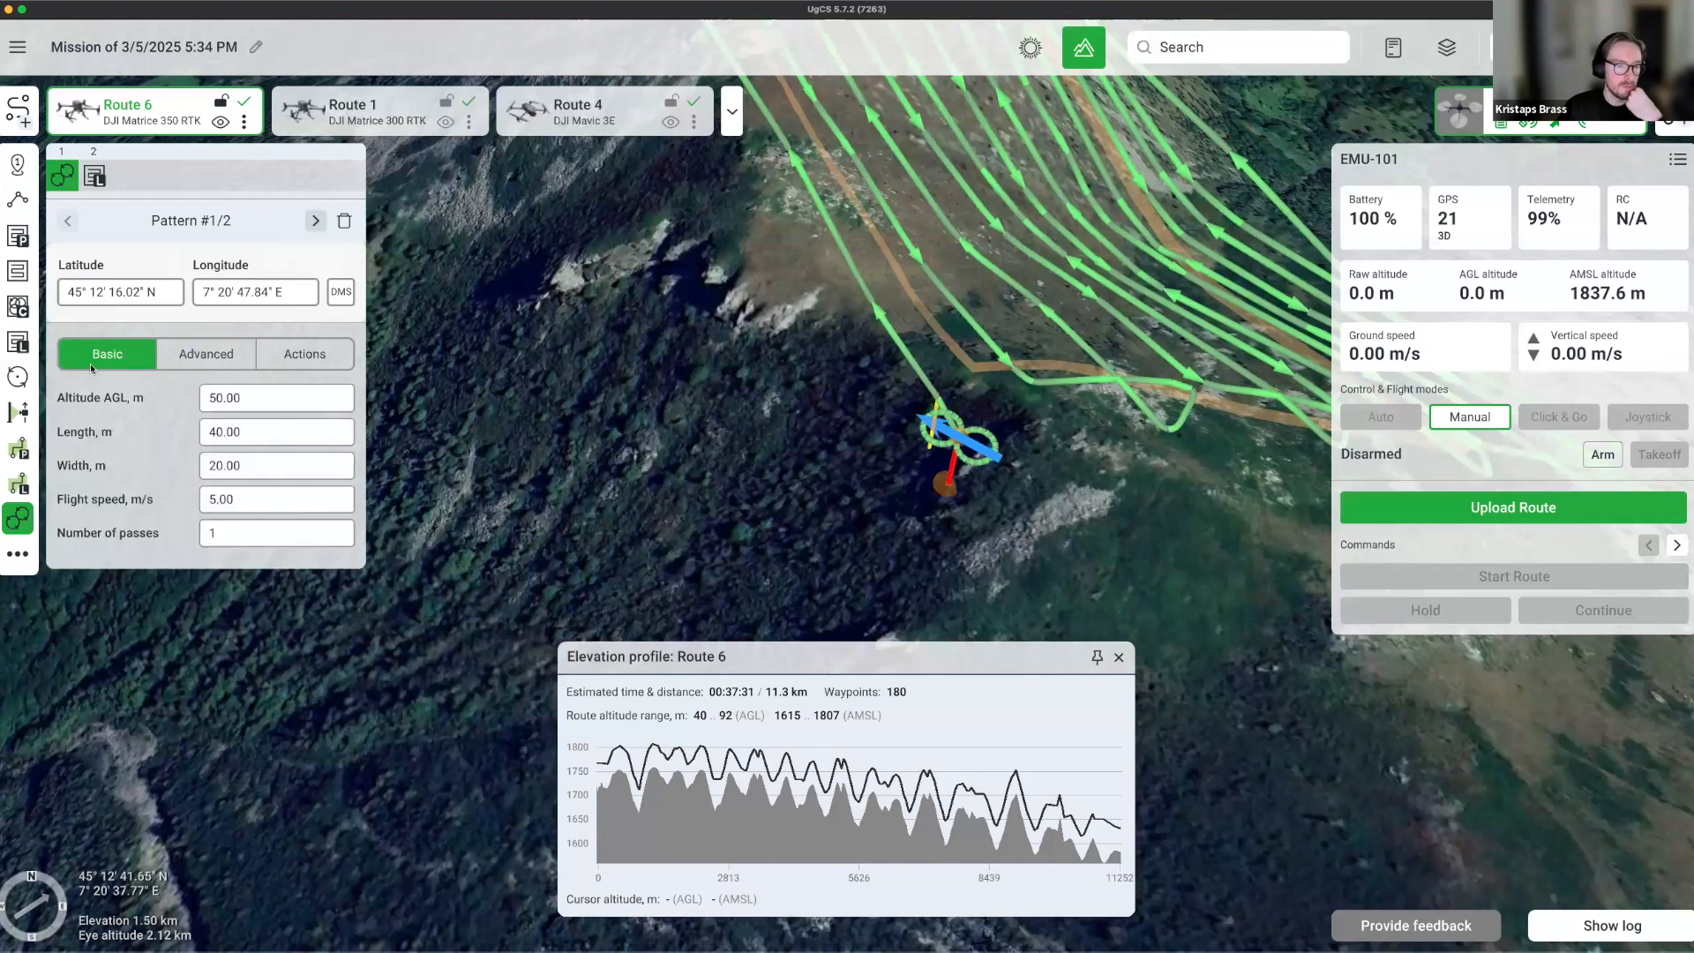
{"action": "left_click", "coordinate": [268, 429]}
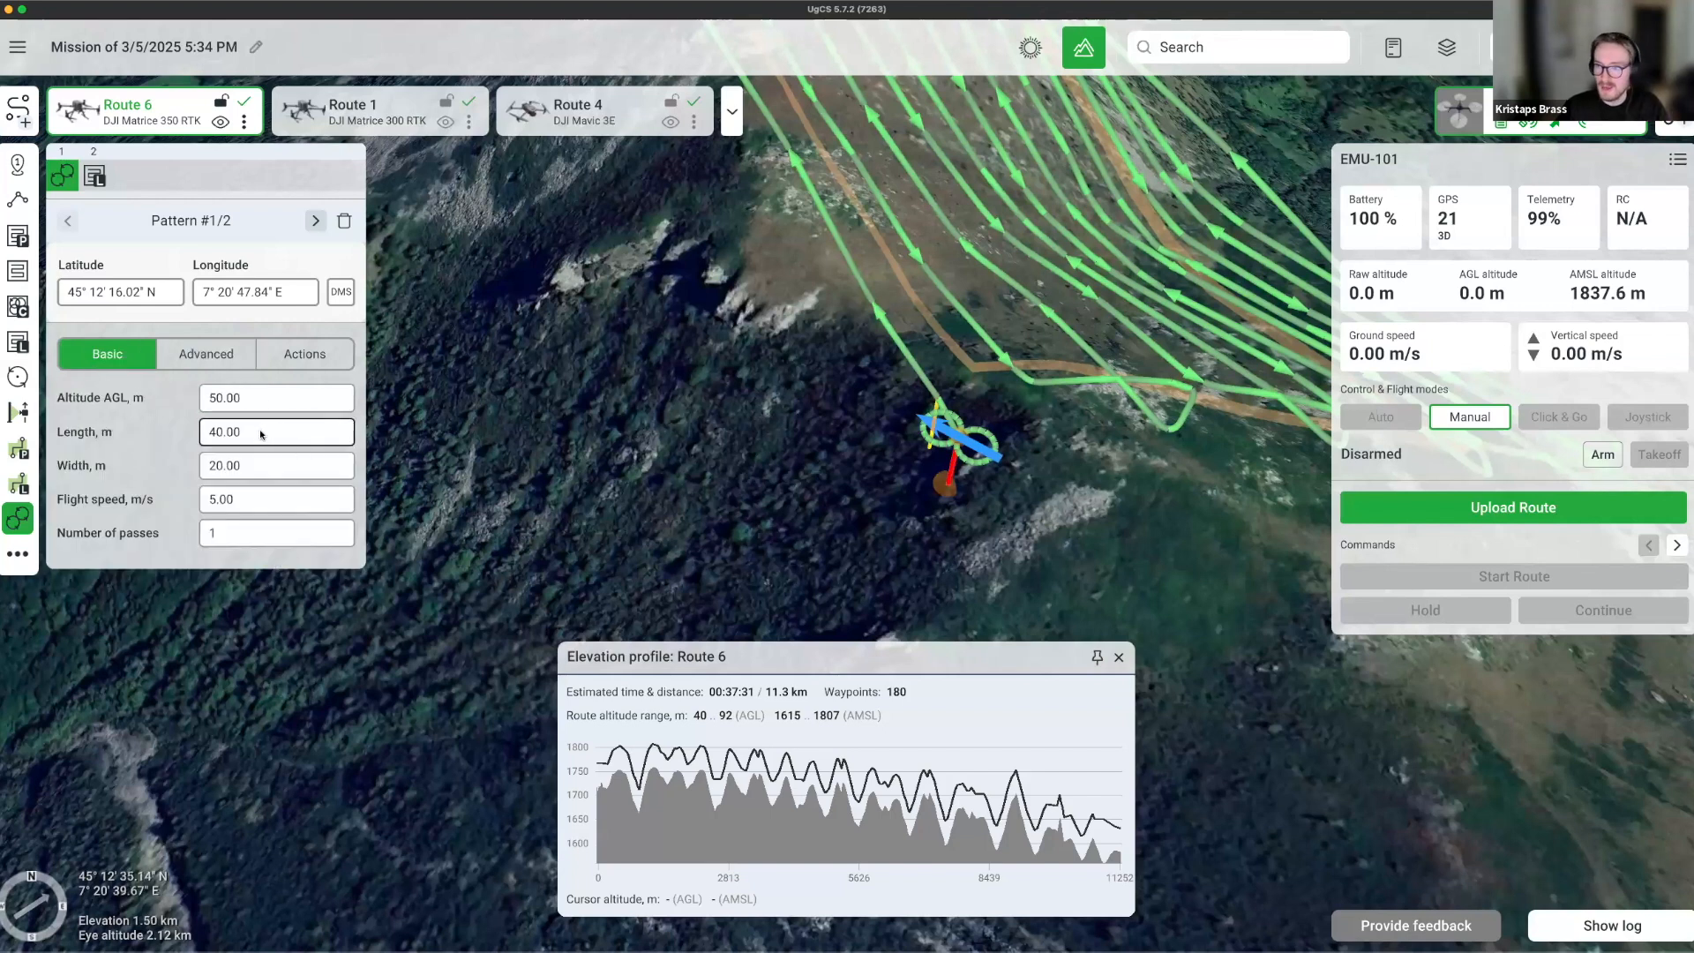
{"action": "left_click", "coordinate": [257, 500]}
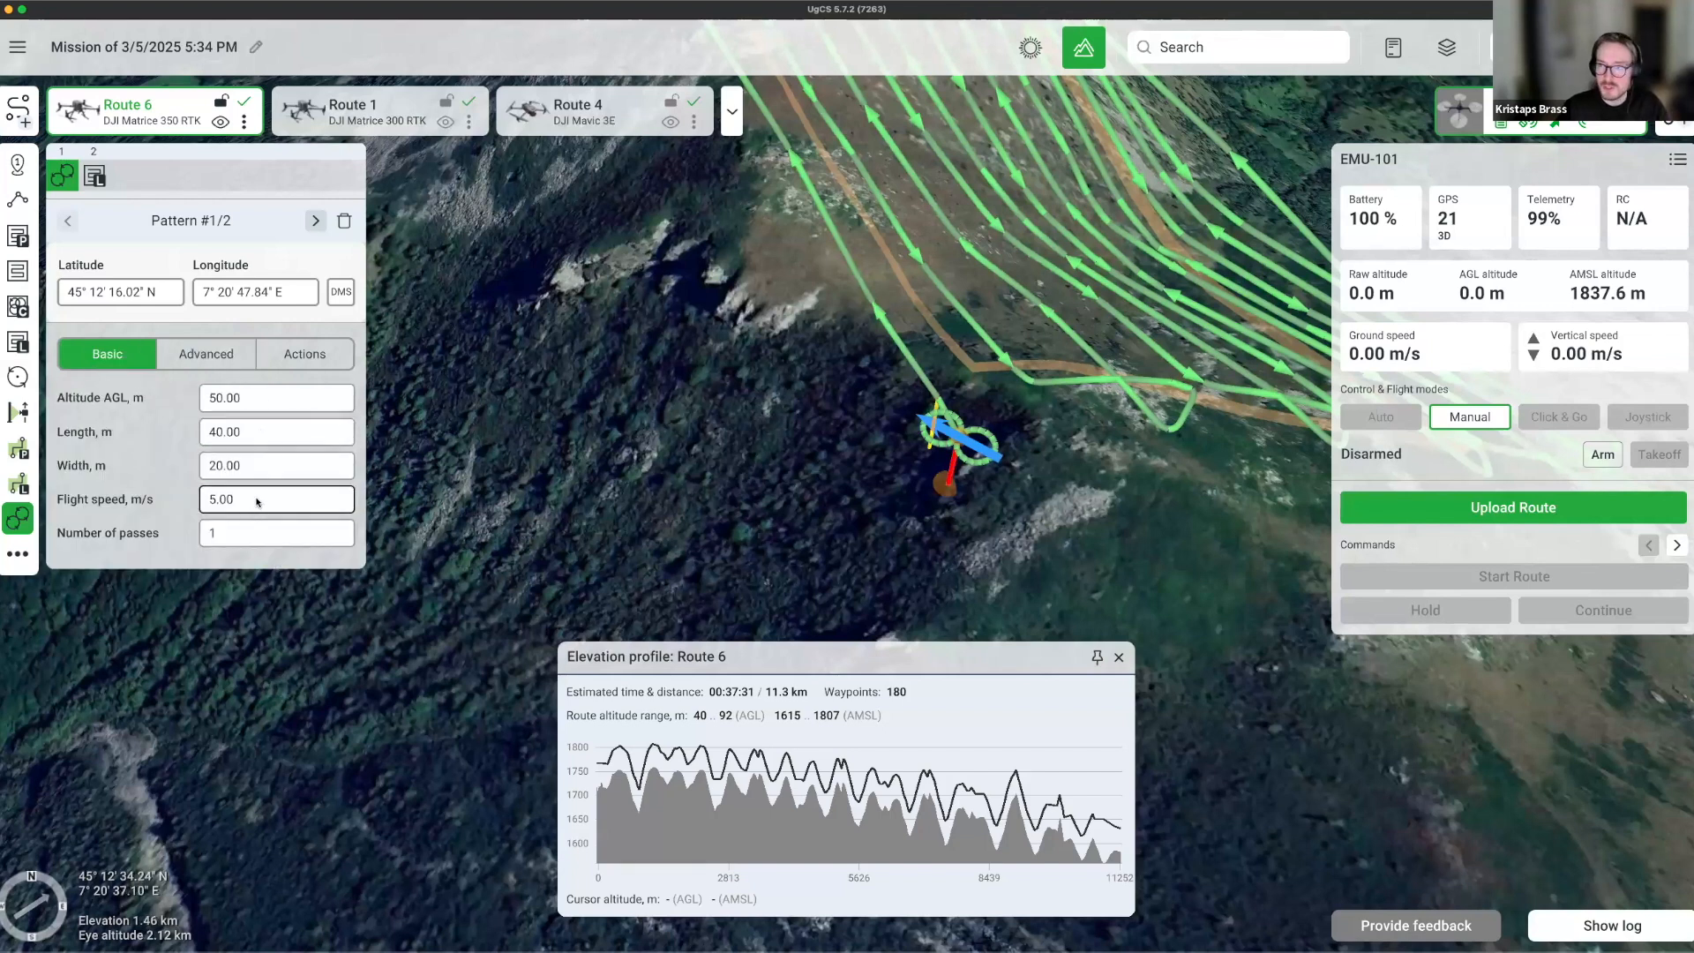
{"action": "double_click", "coordinate": [257, 501]}
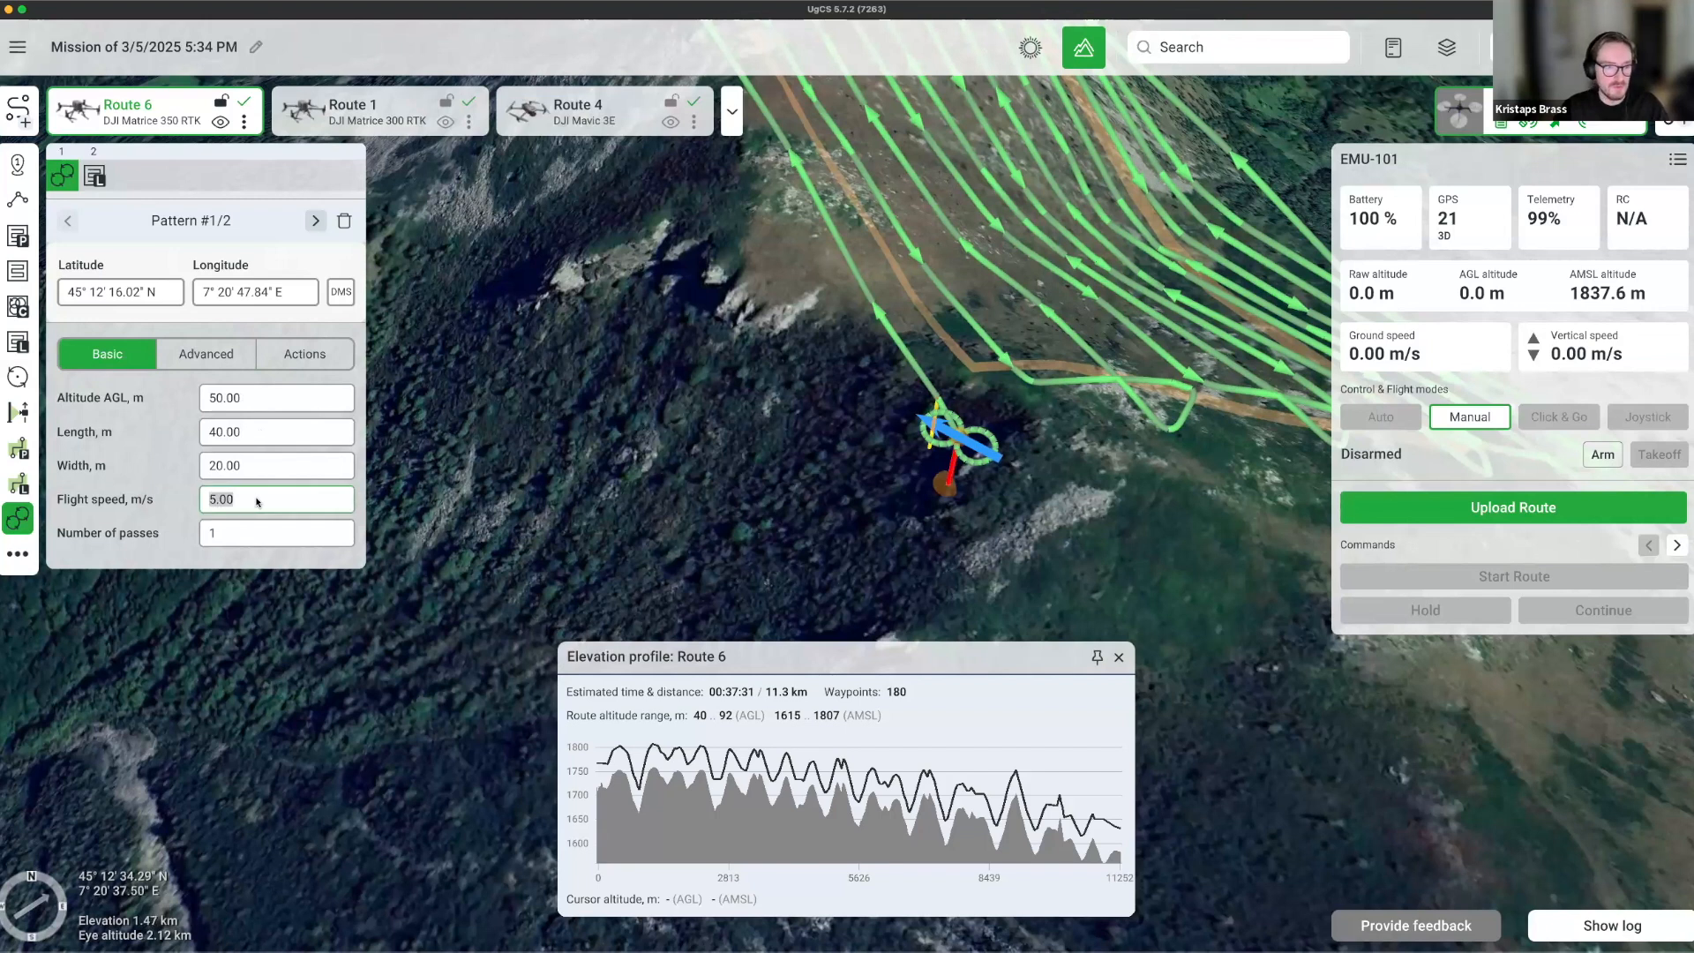
{"action": "type", "text": "115"}
{"action": "double_click", "coordinate": [256, 500]}
{"action": "type", "text": "15"}
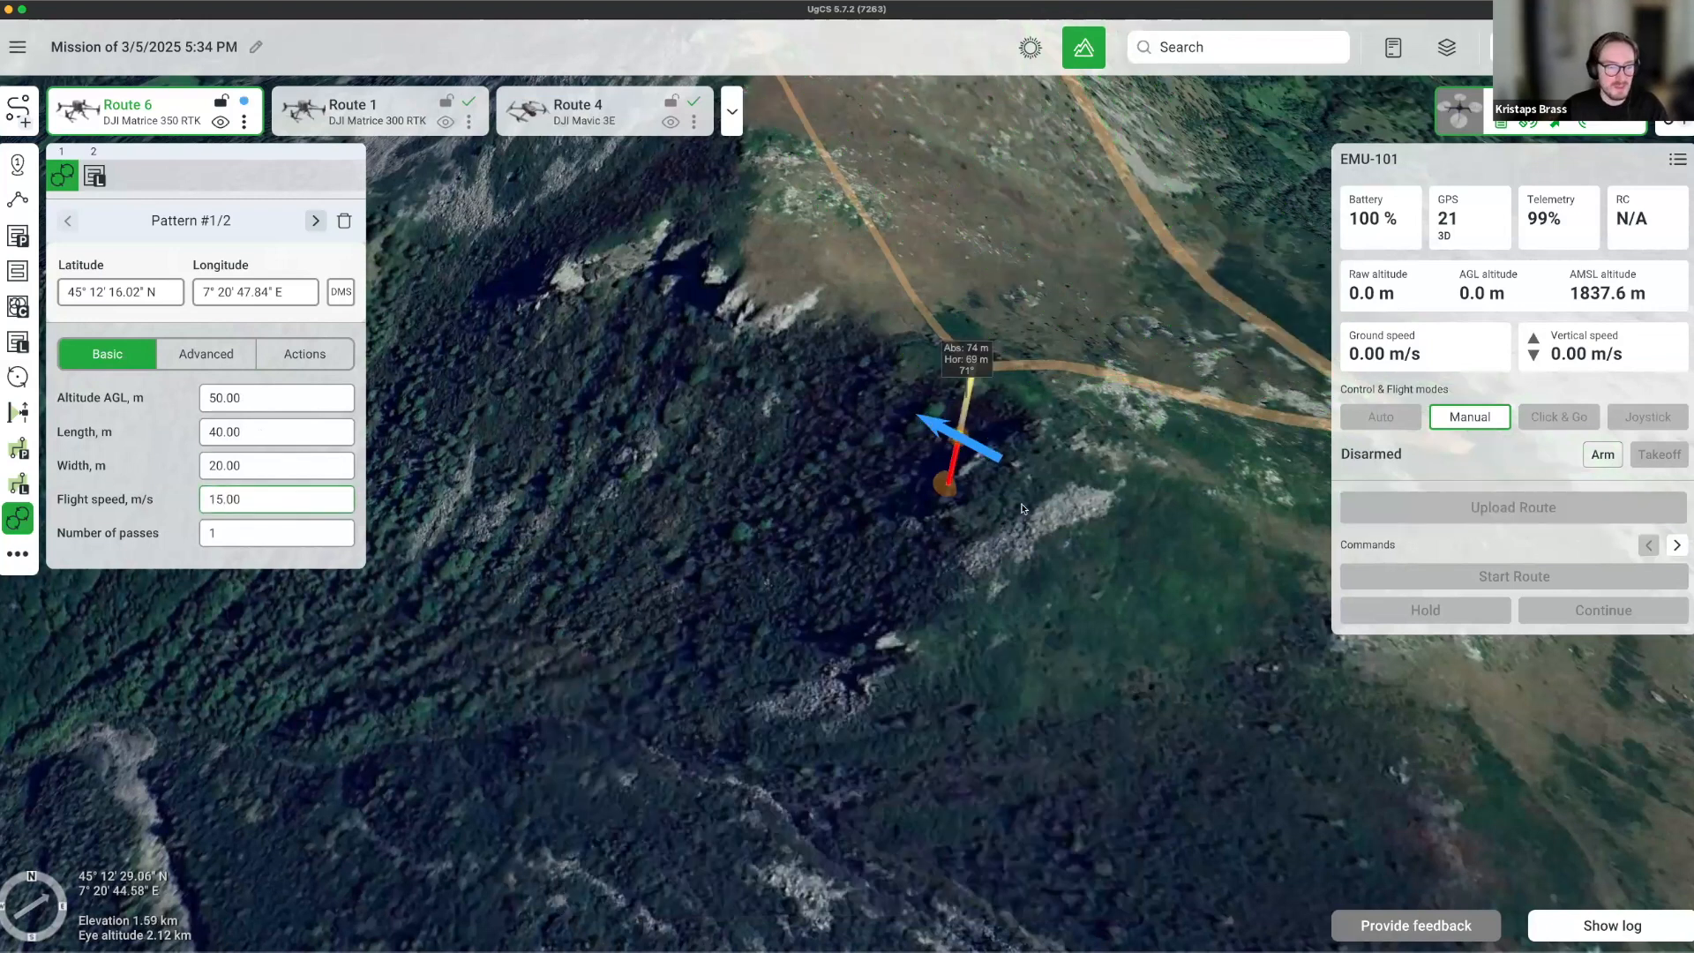
{"action": "double_click", "coordinate": [254, 533]}
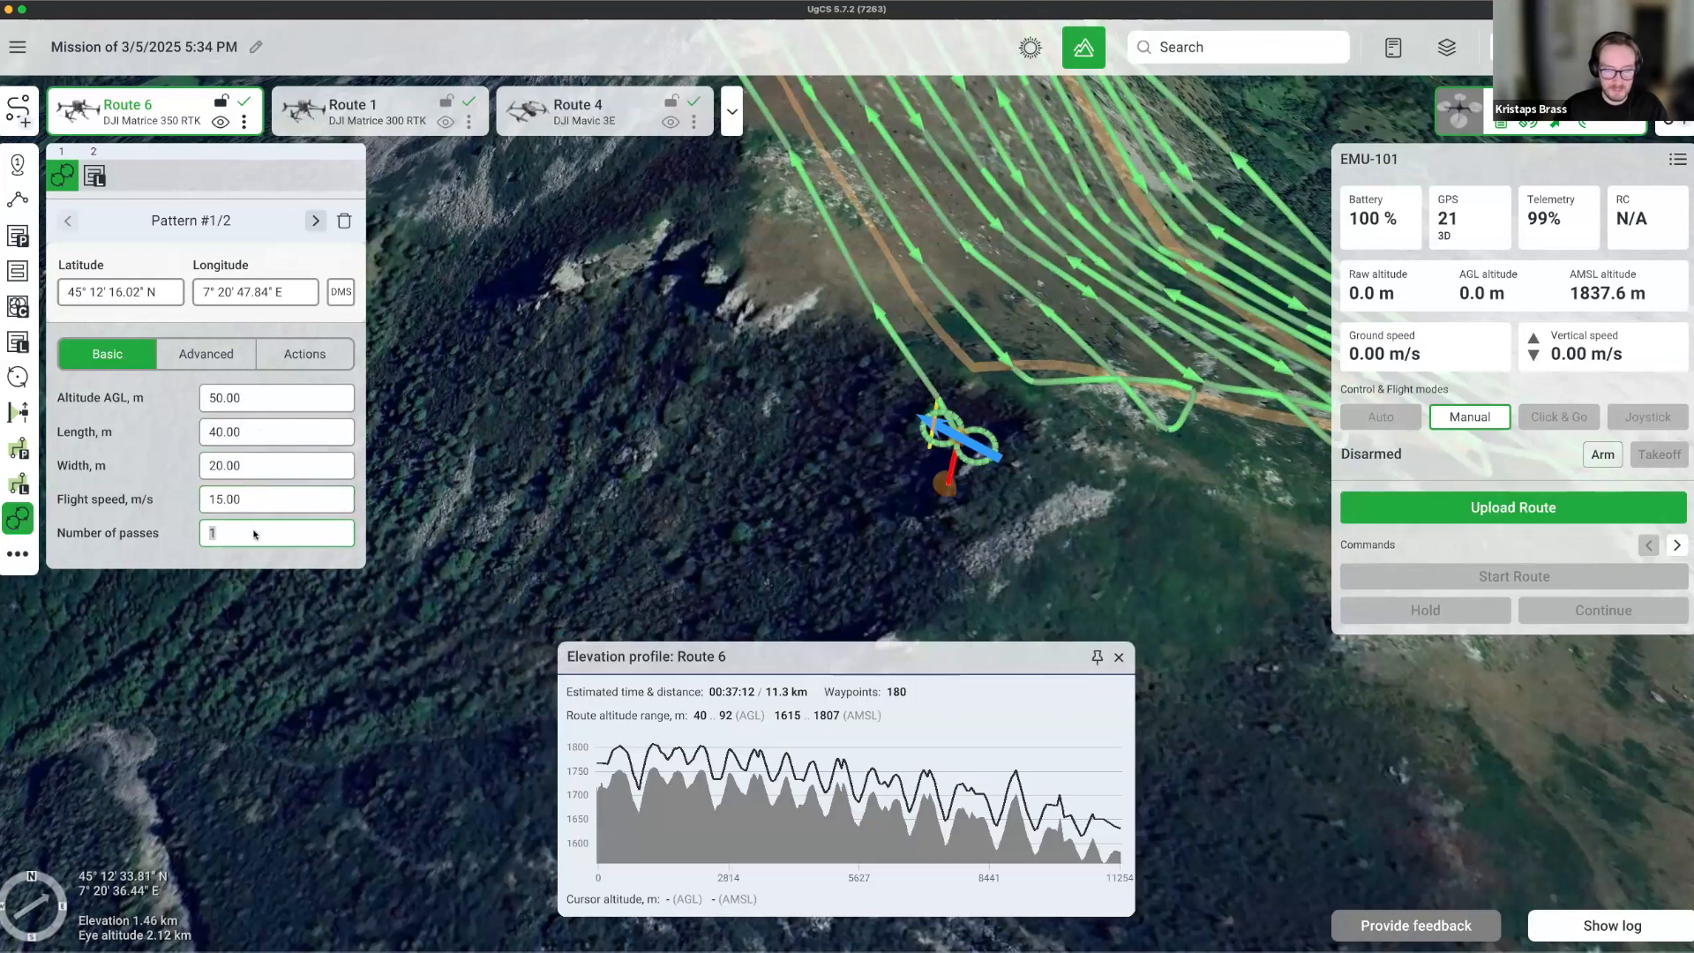
{"action": "type", "text": "3"}
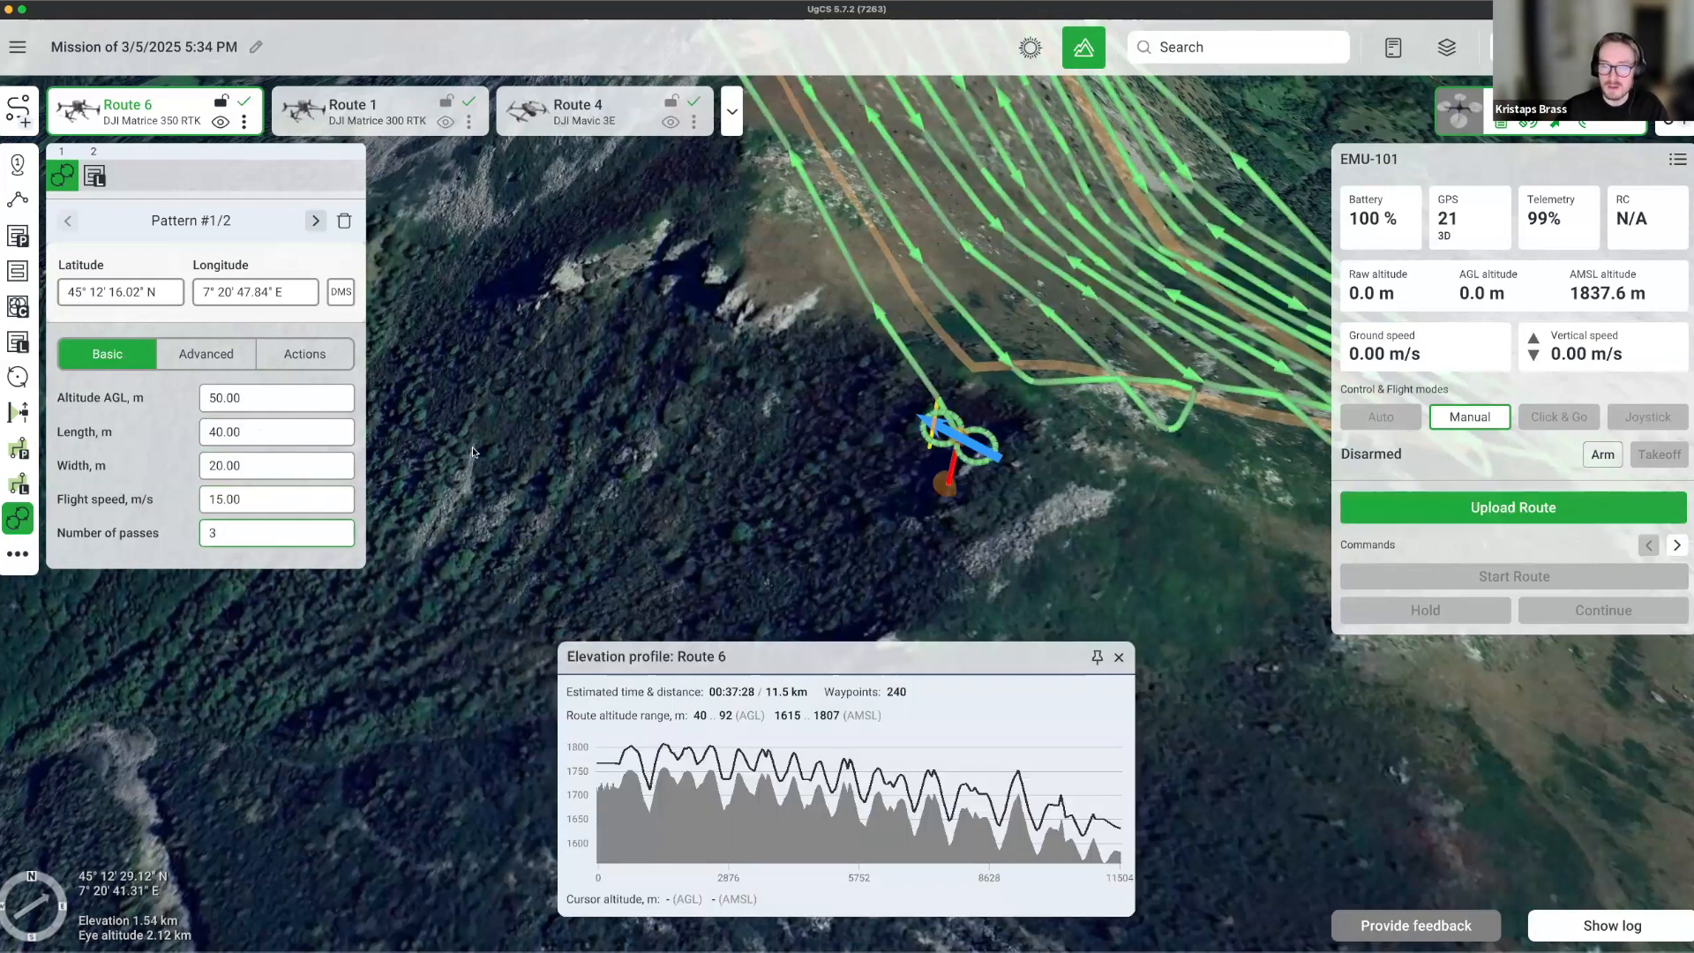
Pan and orbit the map to inspect the pattern circles.
{"action": "left_click_drag", "start_coordinate": [1114, 458], "coordinate": [863, 538]}
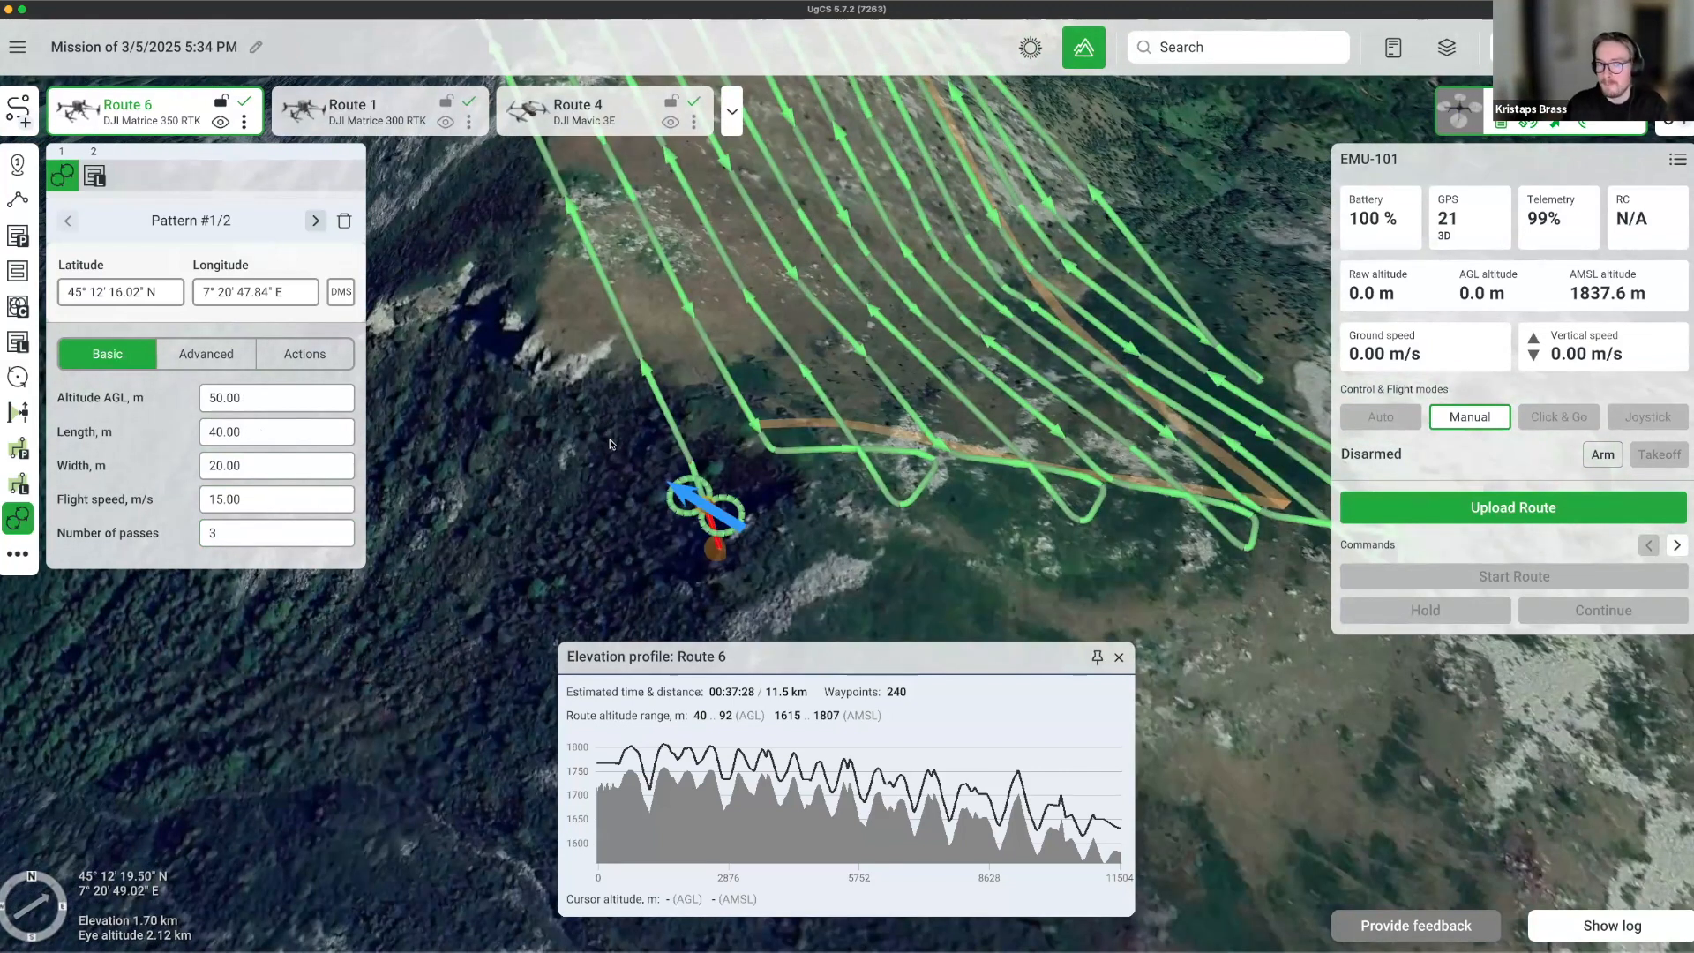
{"action": "right_click_drag", "start_coordinate": [928, 518], "coordinate": [607, 552]}
{"action": "right_click_drag", "start_coordinate": [688, 742], "coordinate": [864, 492]}
{"action": "right_click_drag", "start_coordinate": [736, 628], "coordinate": [1062, 532]}
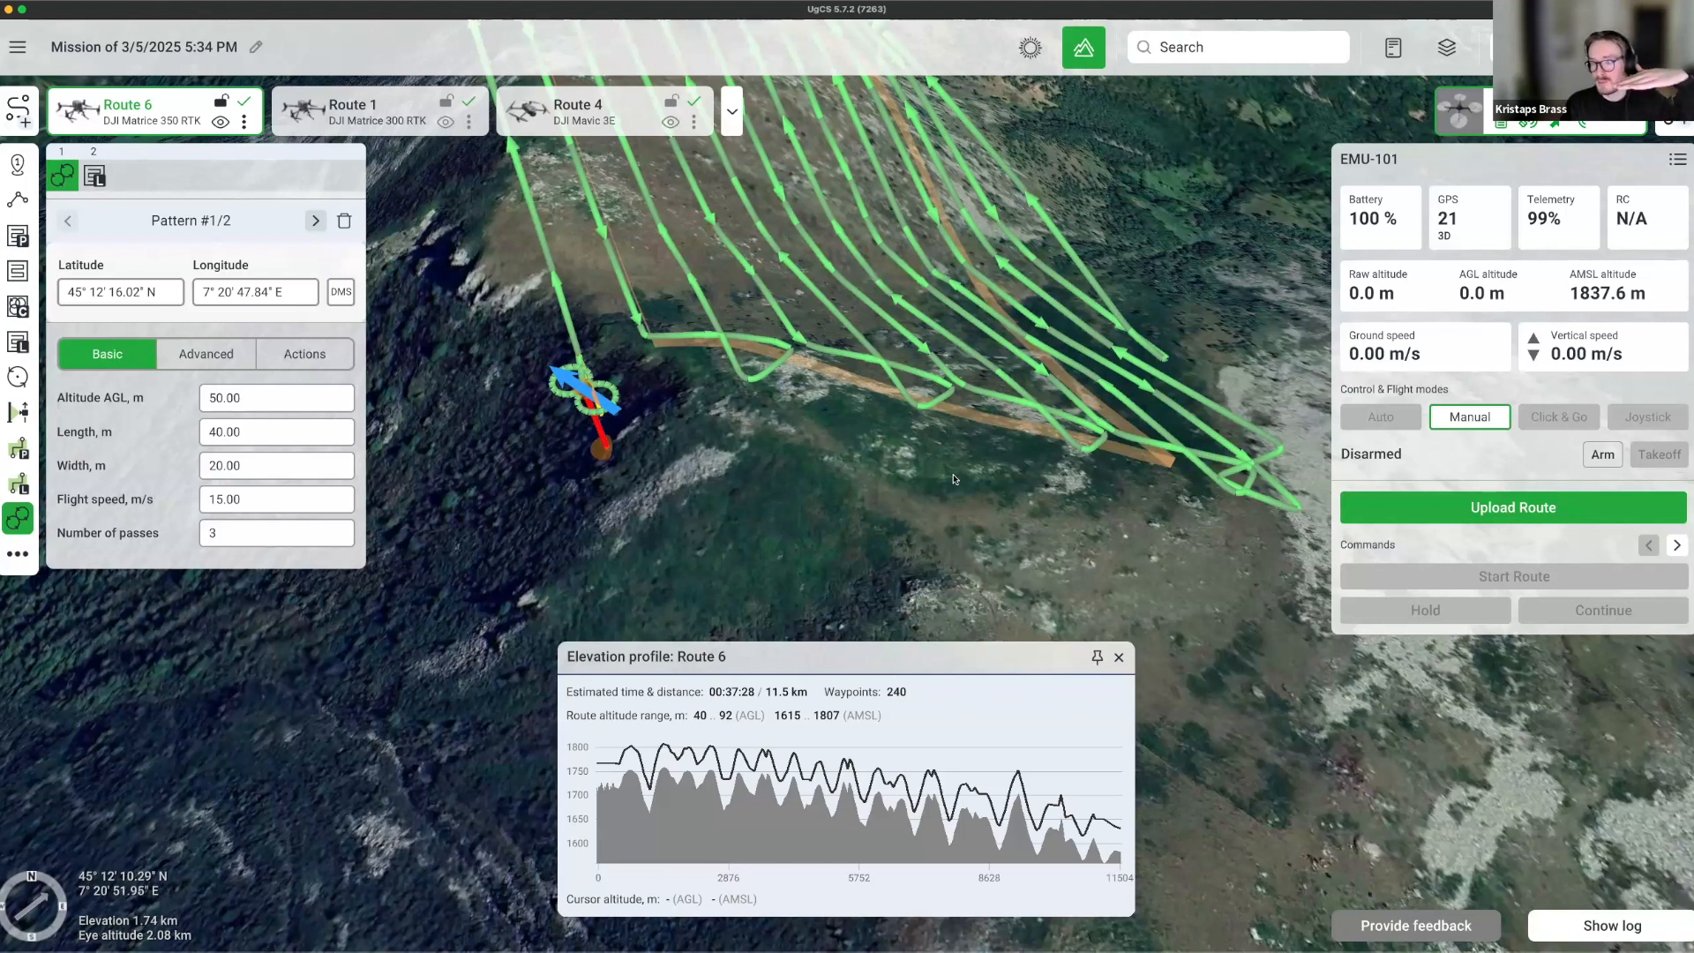
Enable Configuration > Experimental features trajectory smoothing for polygonal algorithms, accept the disclaimer, and go back.
{"action": "left_click", "coordinate": [23, 44]}
{"action": "left_click", "coordinate": [48, 91]}
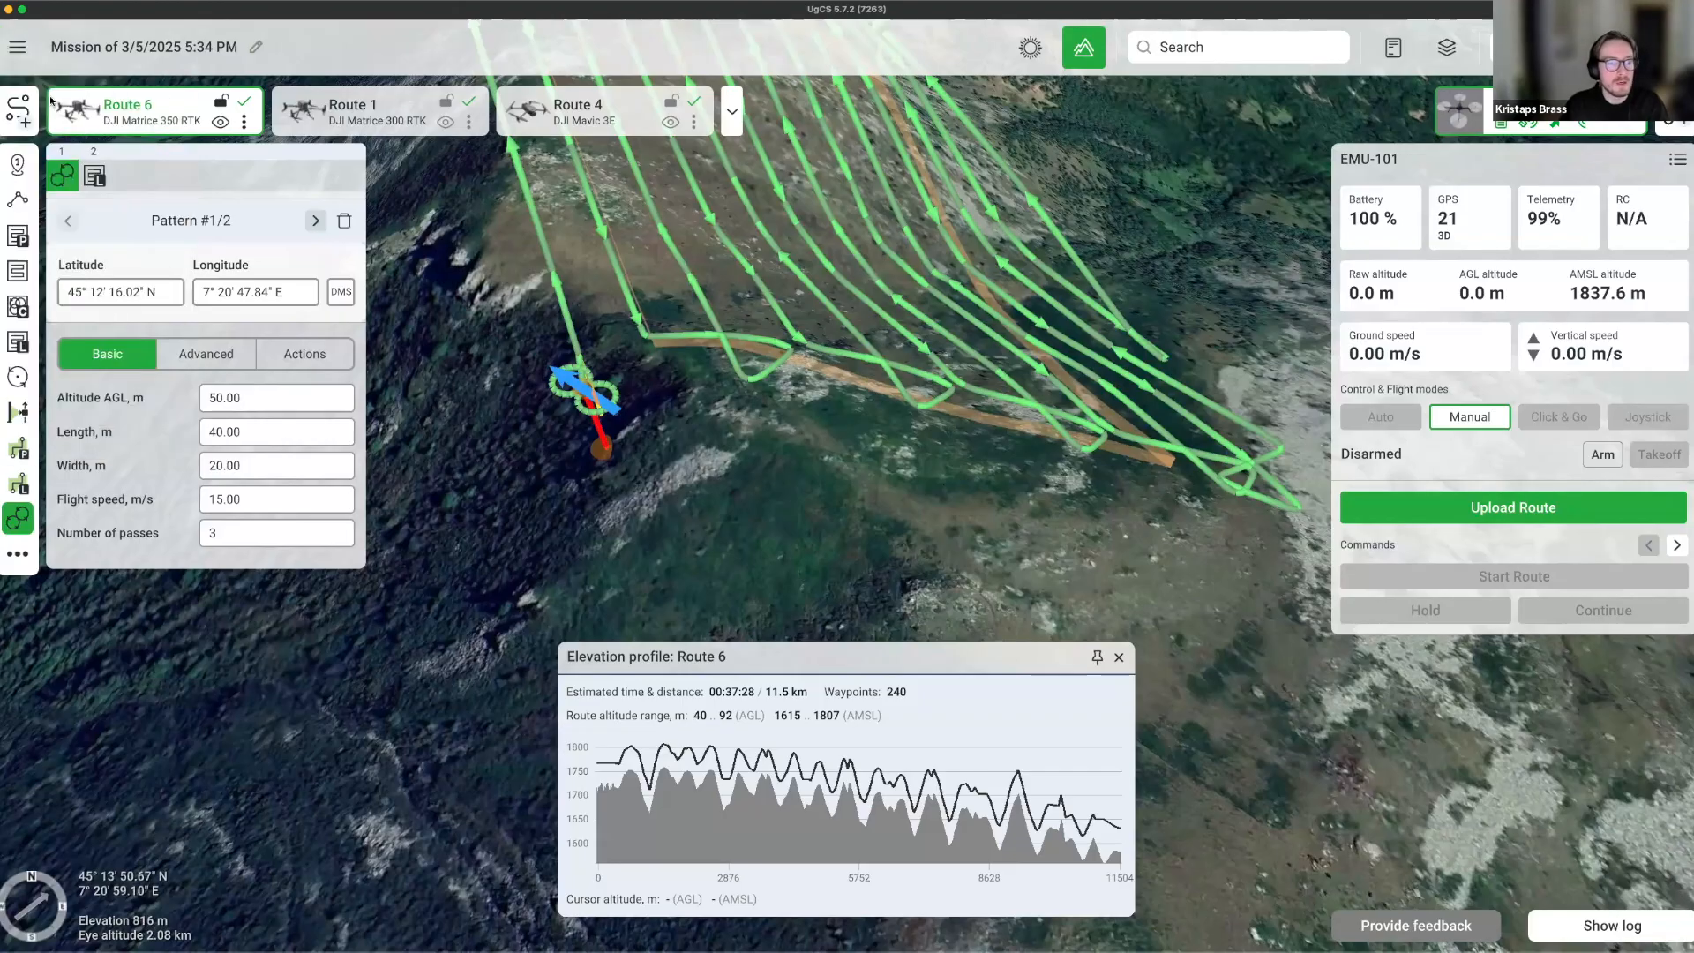
{"action": "left_click", "coordinate": [342, 259]}
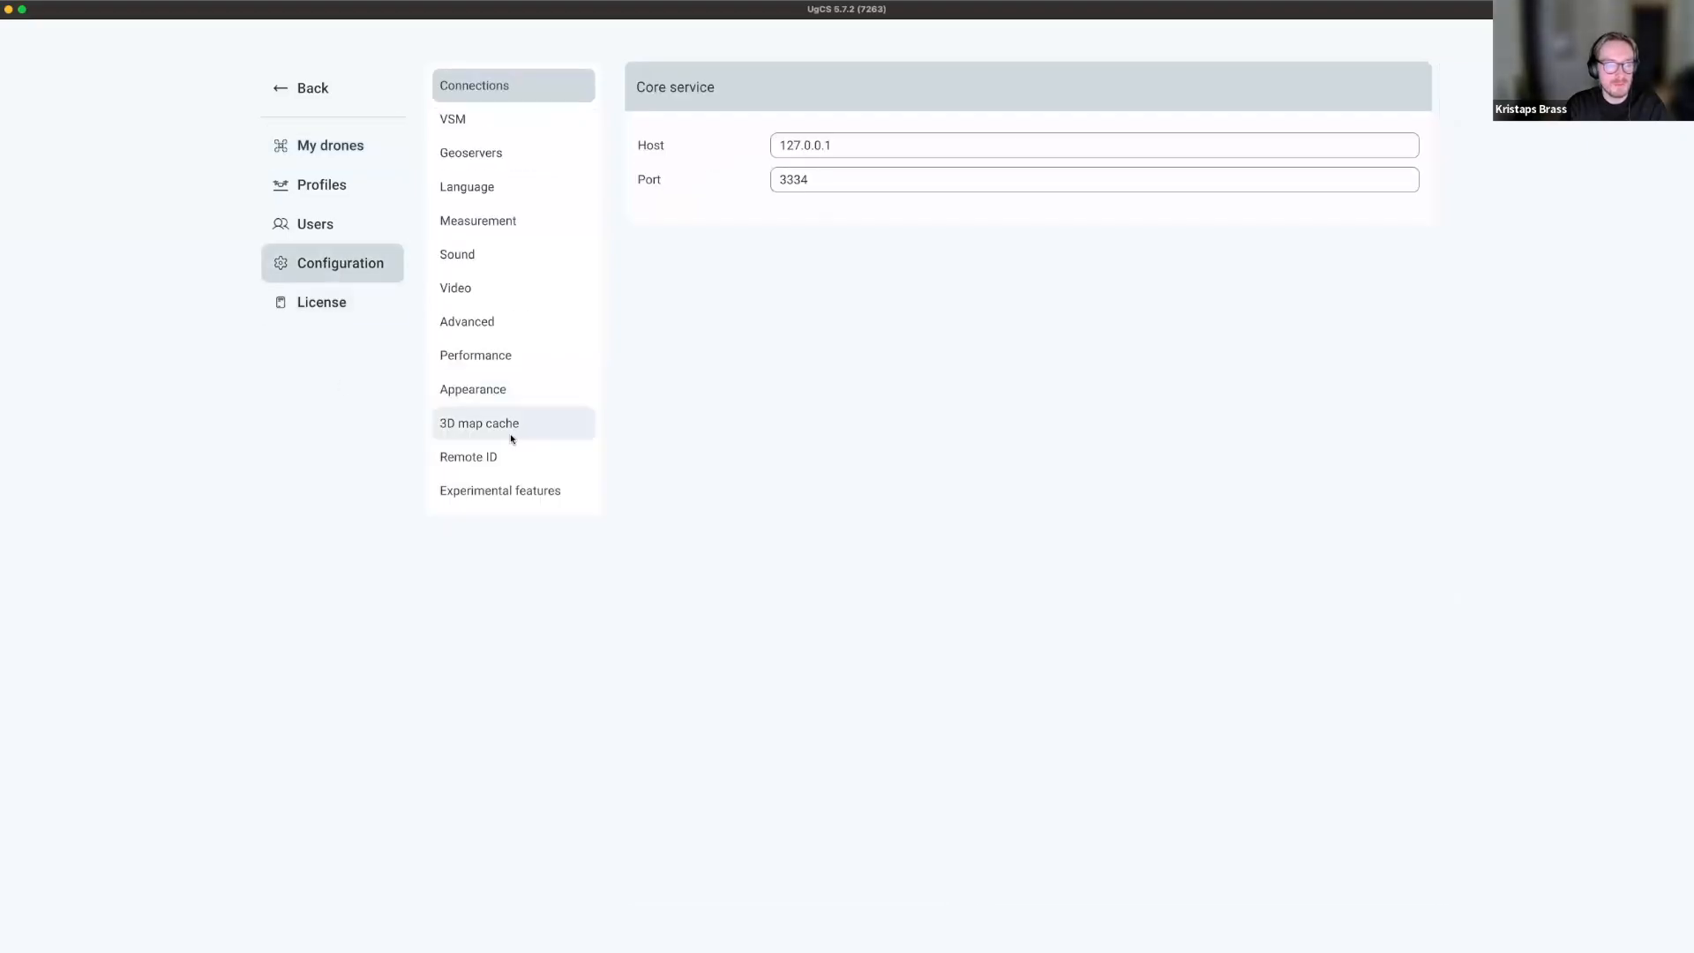
{"action": "left_click", "coordinate": [511, 494]}
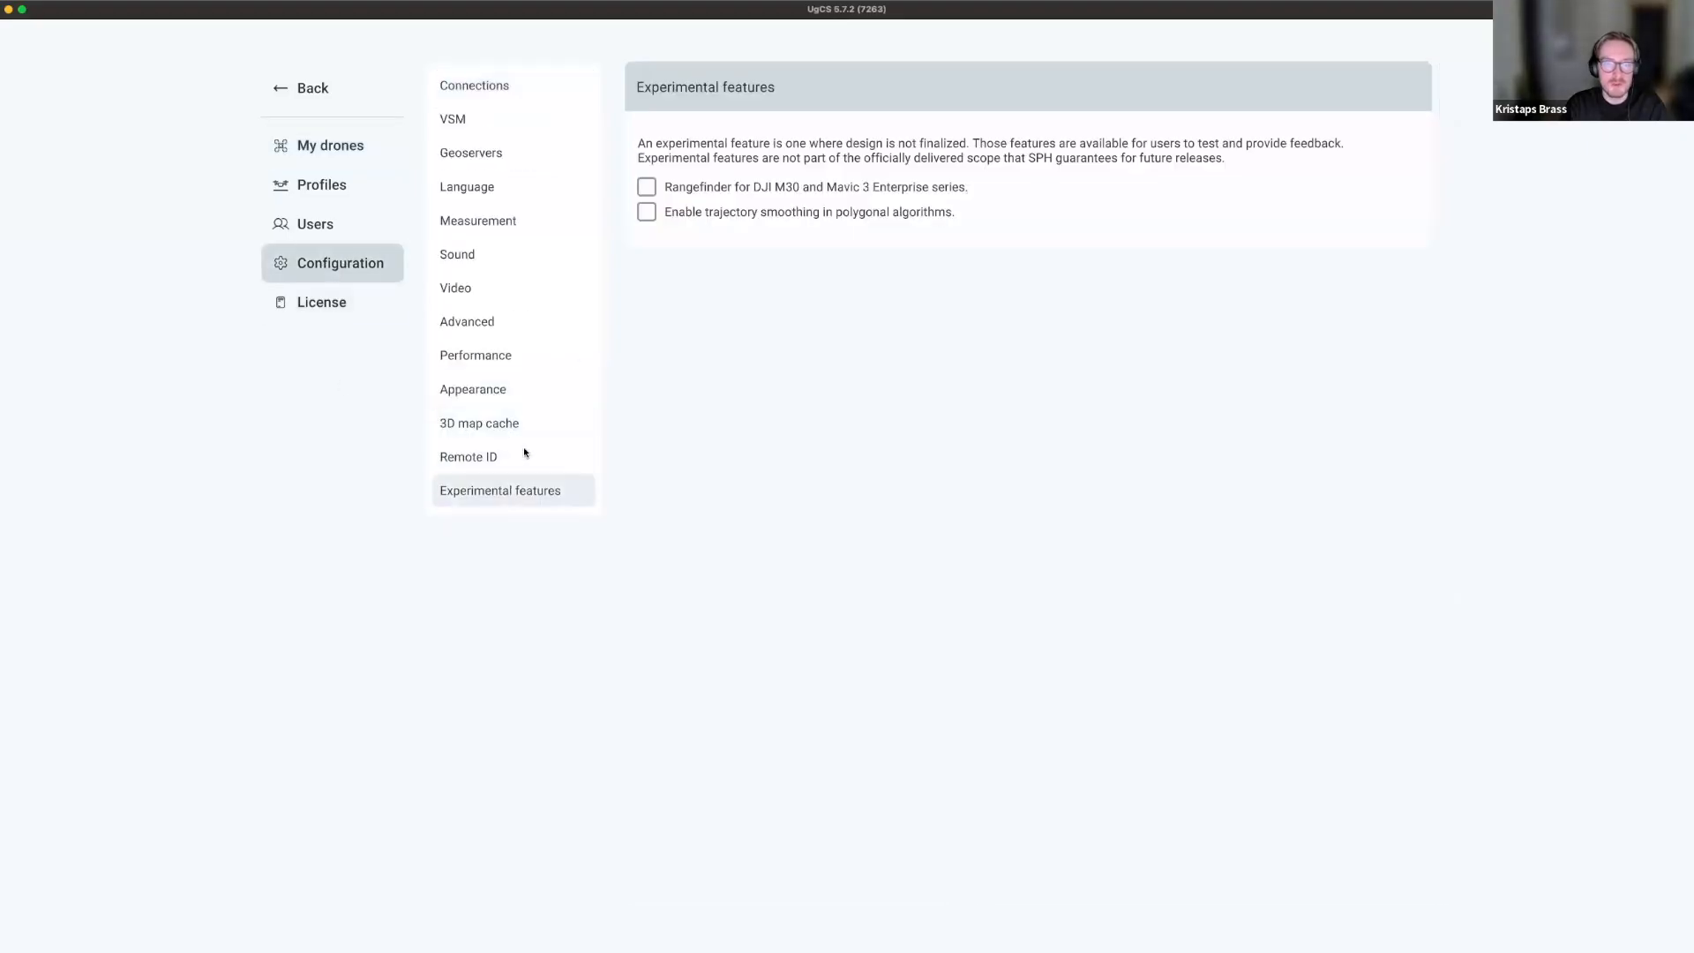
{"action": "left_click", "coordinate": [648, 212]}
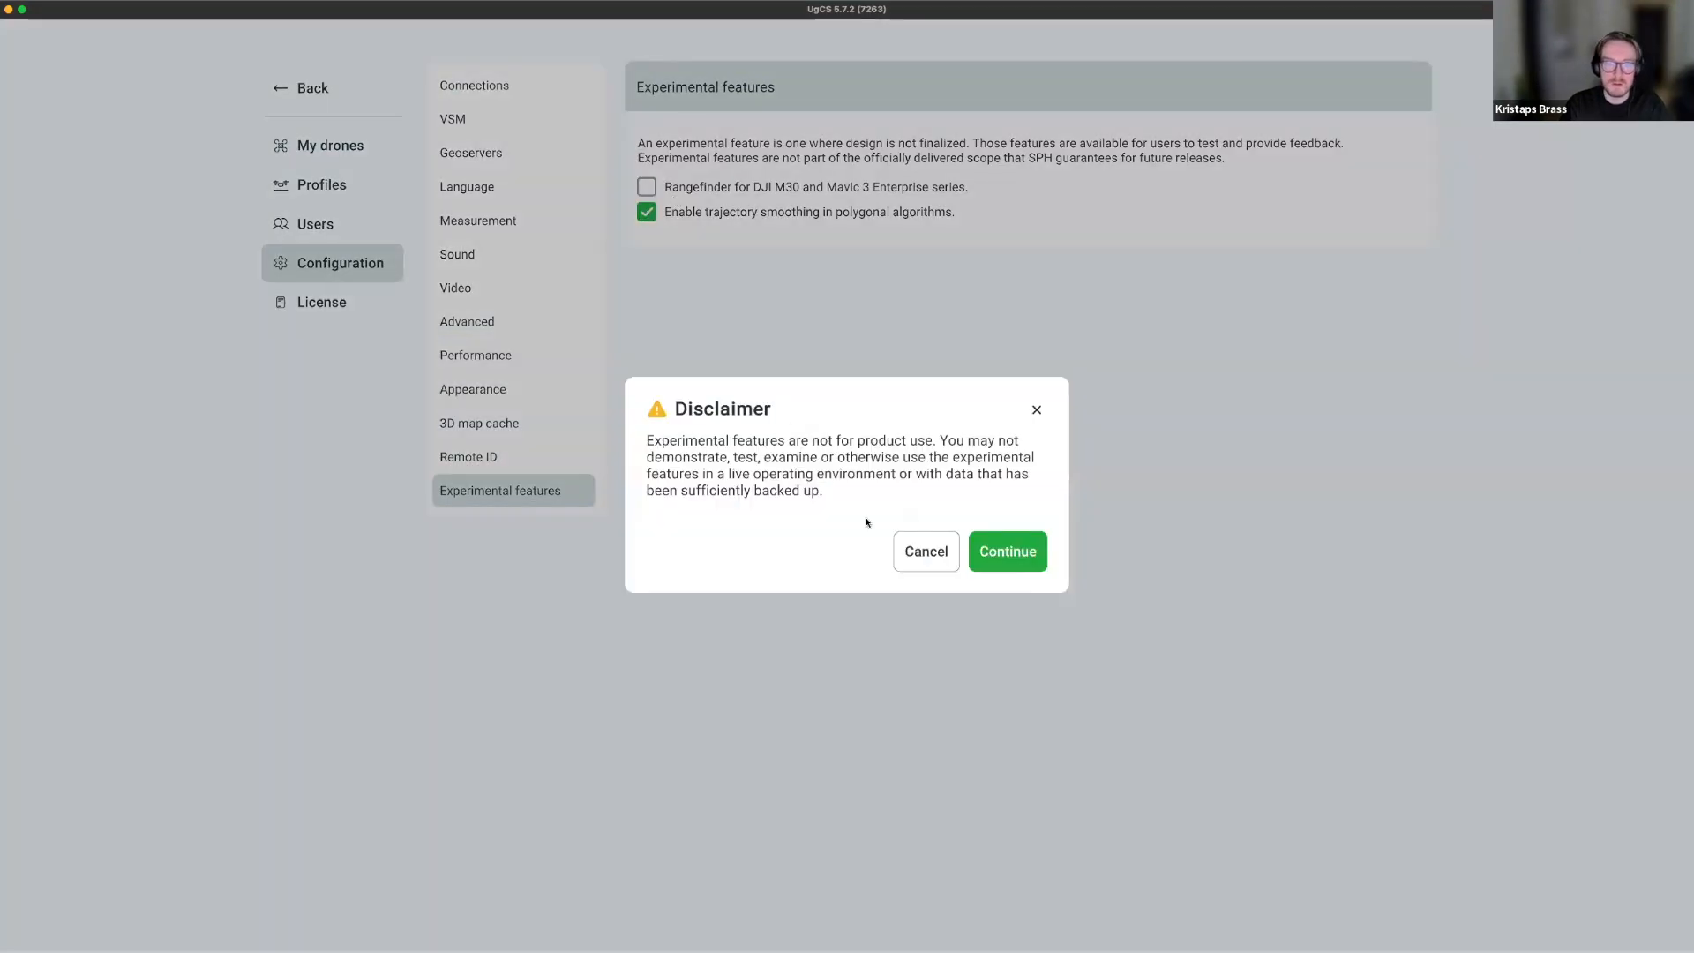
{"action": "left_click", "coordinate": [997, 553]}
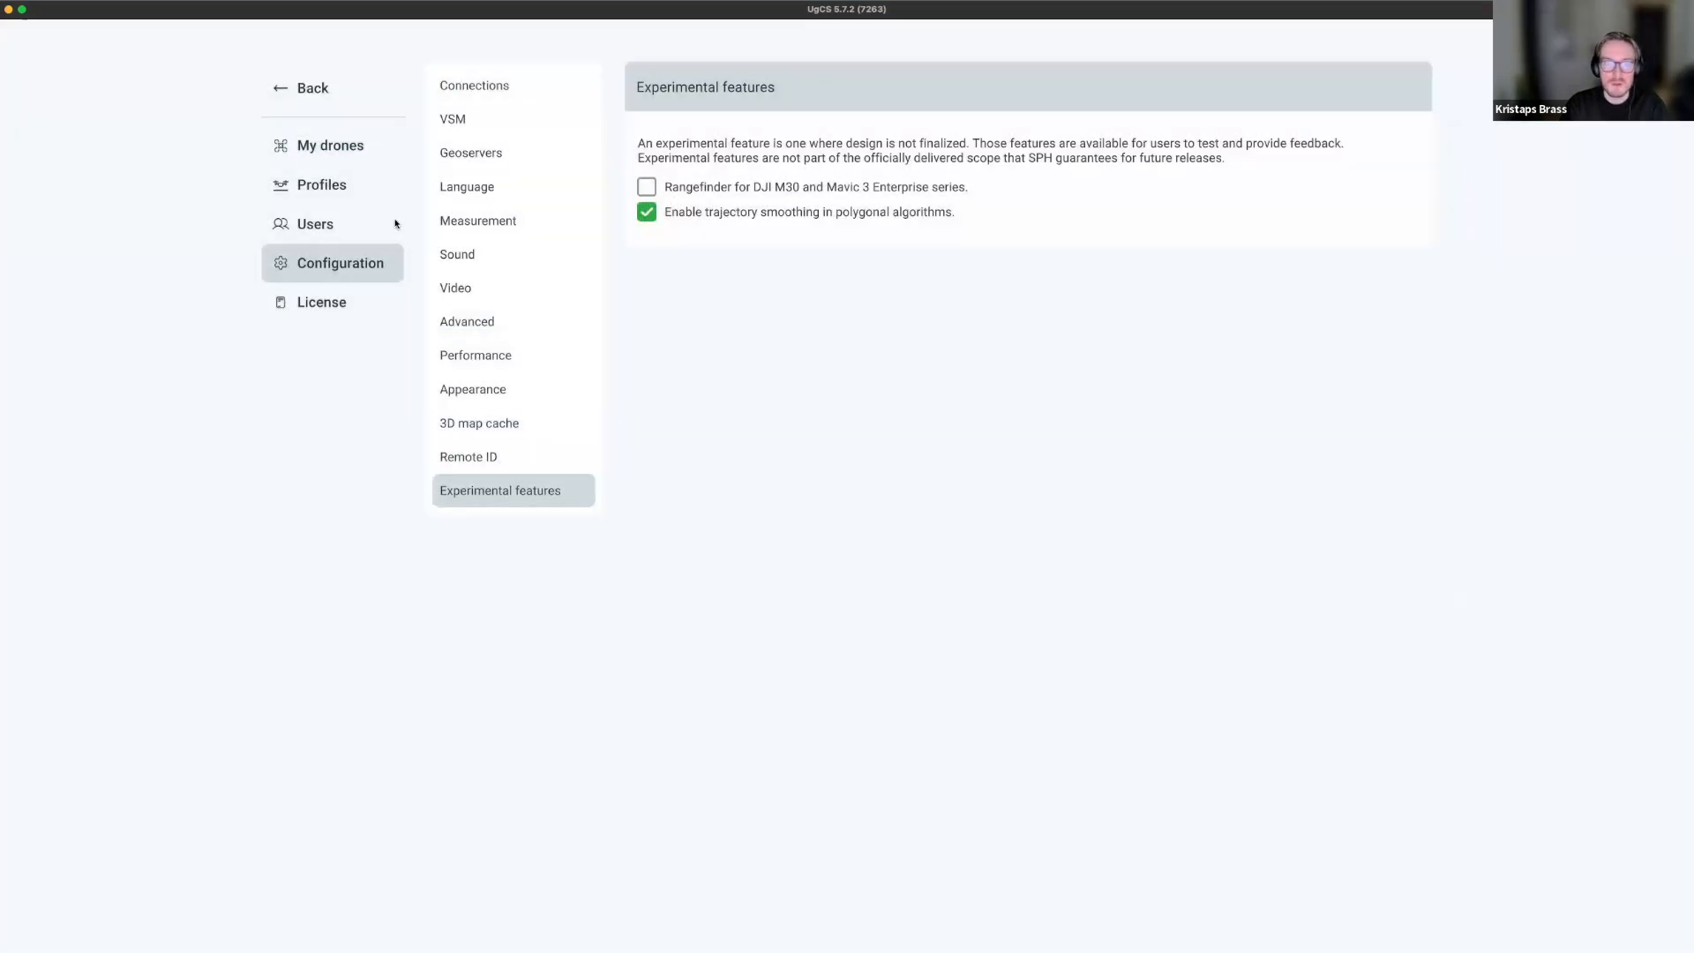
{"action": "left_click", "coordinate": [308, 87]}
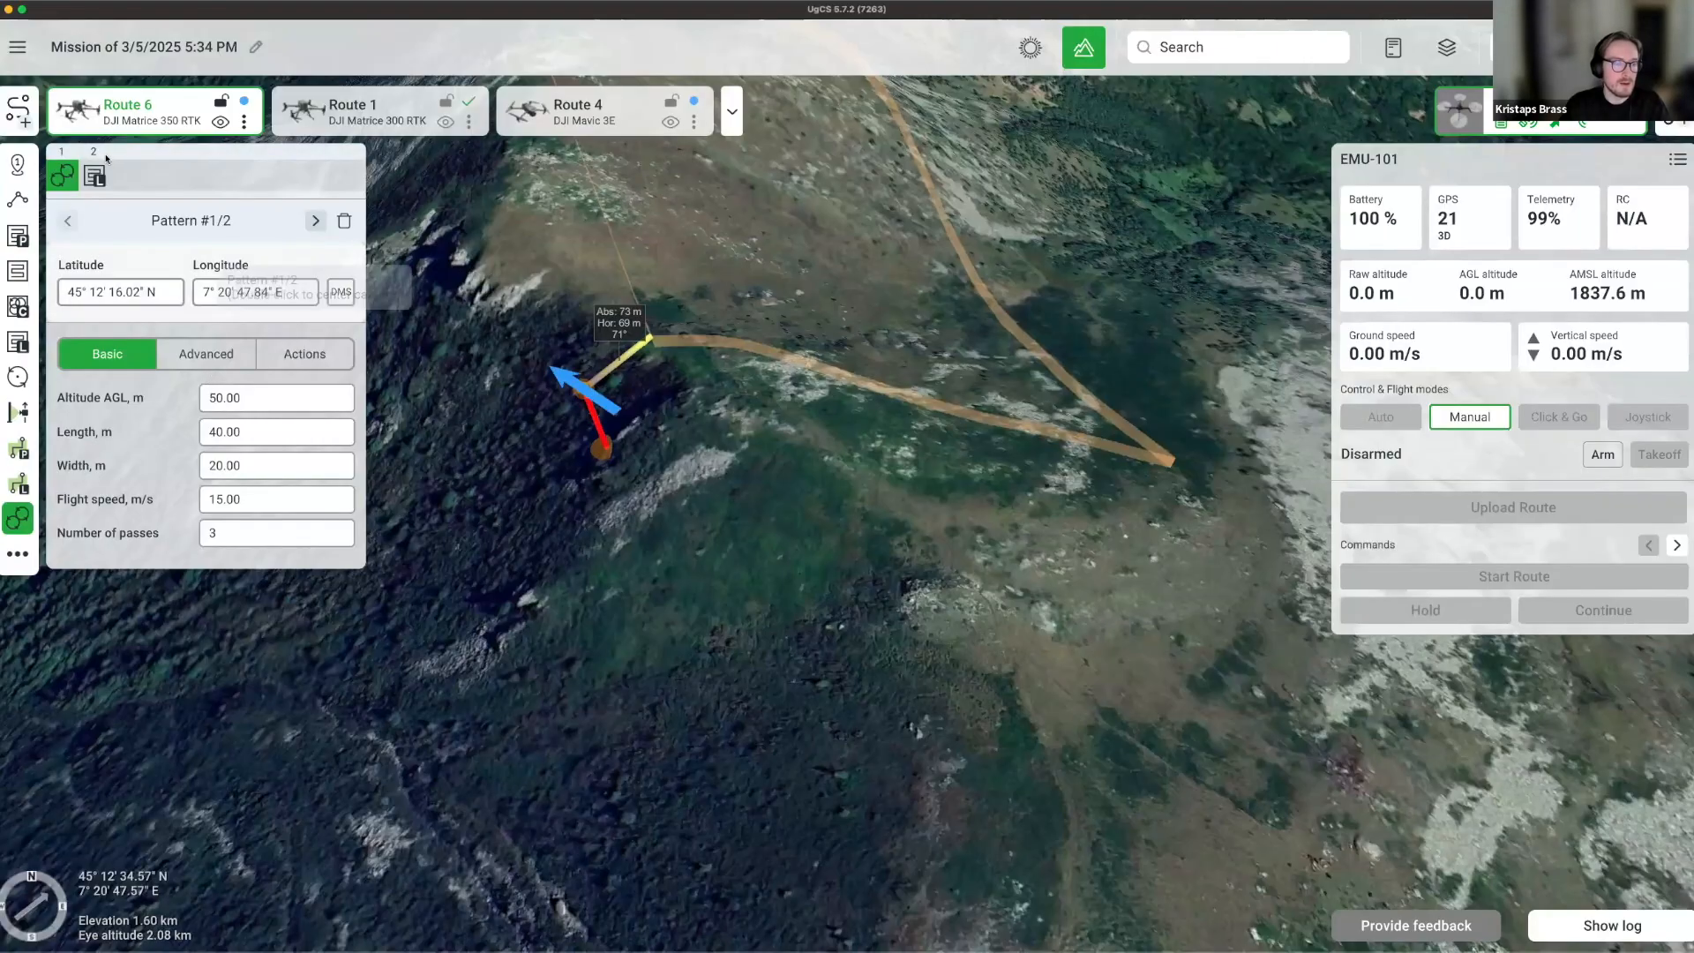
Set the lidar area's trajectory smoothing Max slope to 30%, then lower it to 10%.
{"action": "left_click", "coordinate": [201, 382]}
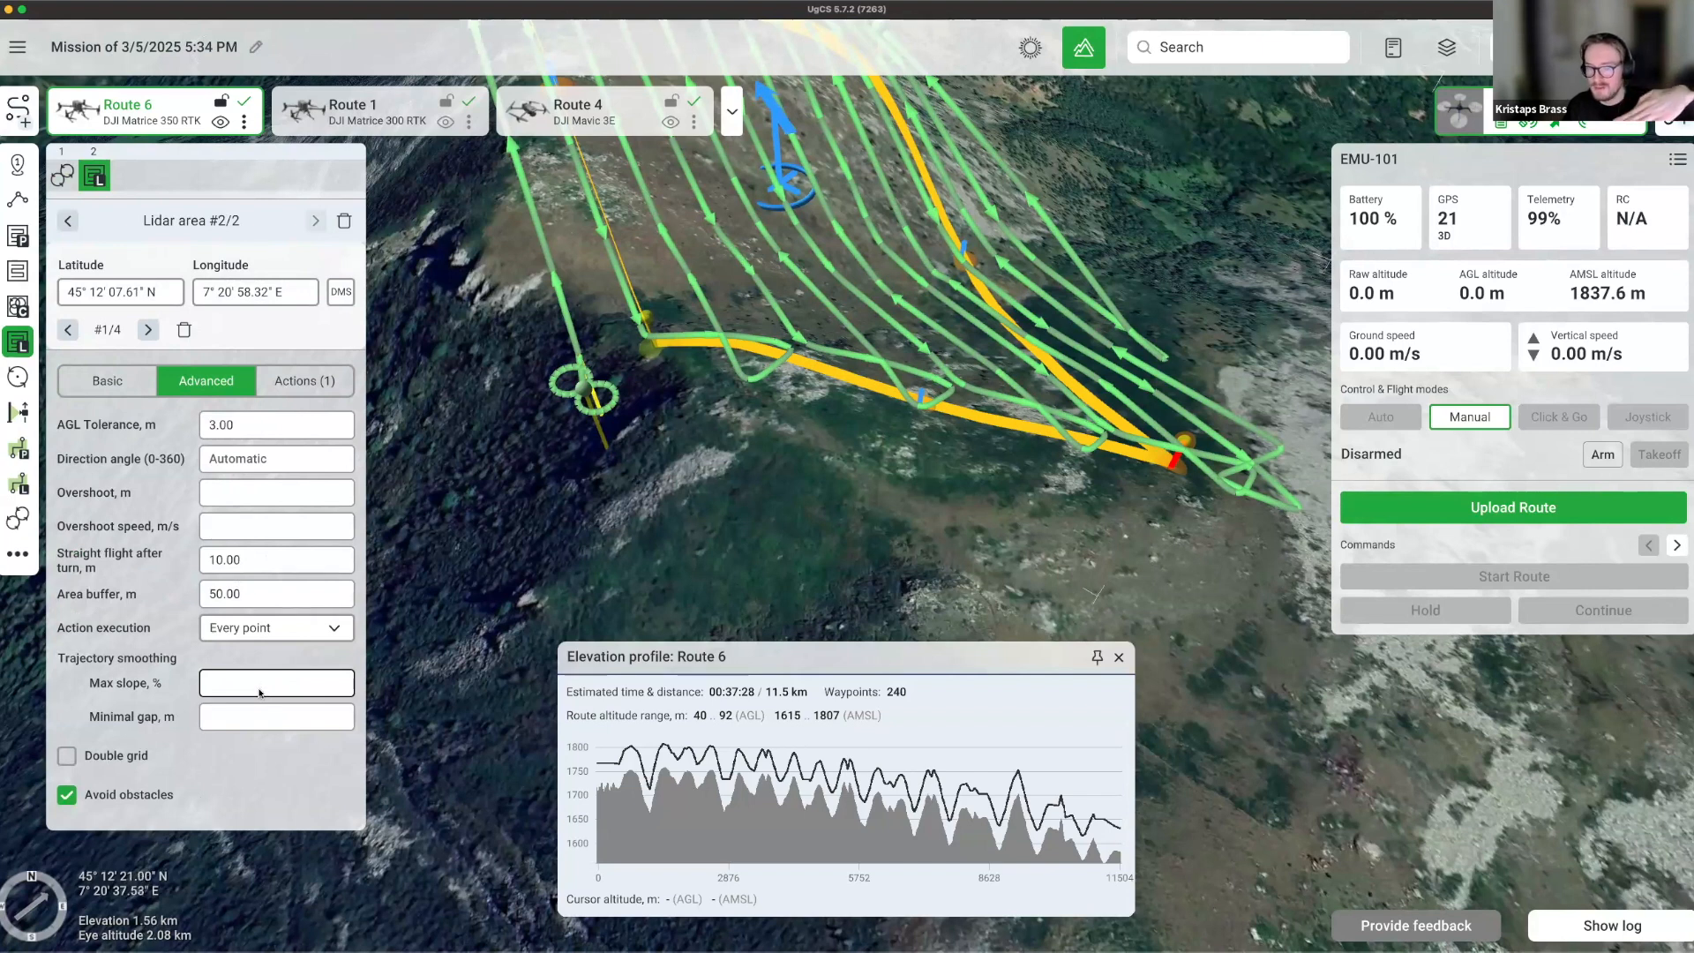
{"action": "left_click", "coordinate": [225, 694]}
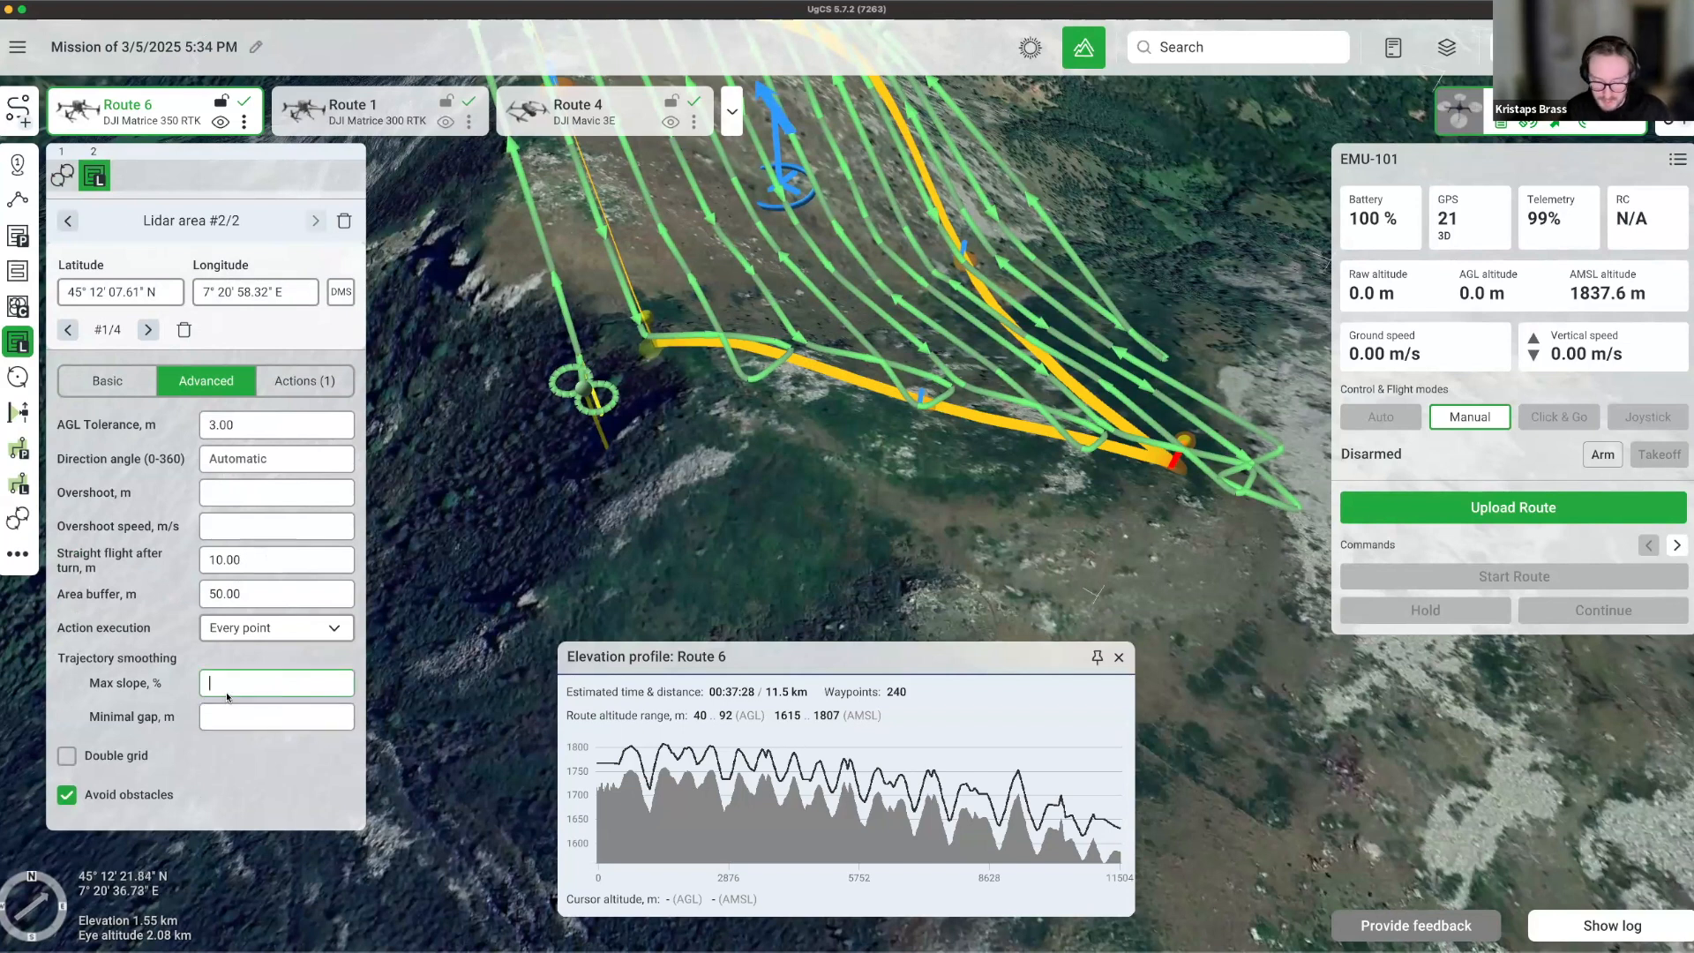
{"action": "type", "text": "30"}
{"action": "key", "text": "Return"}
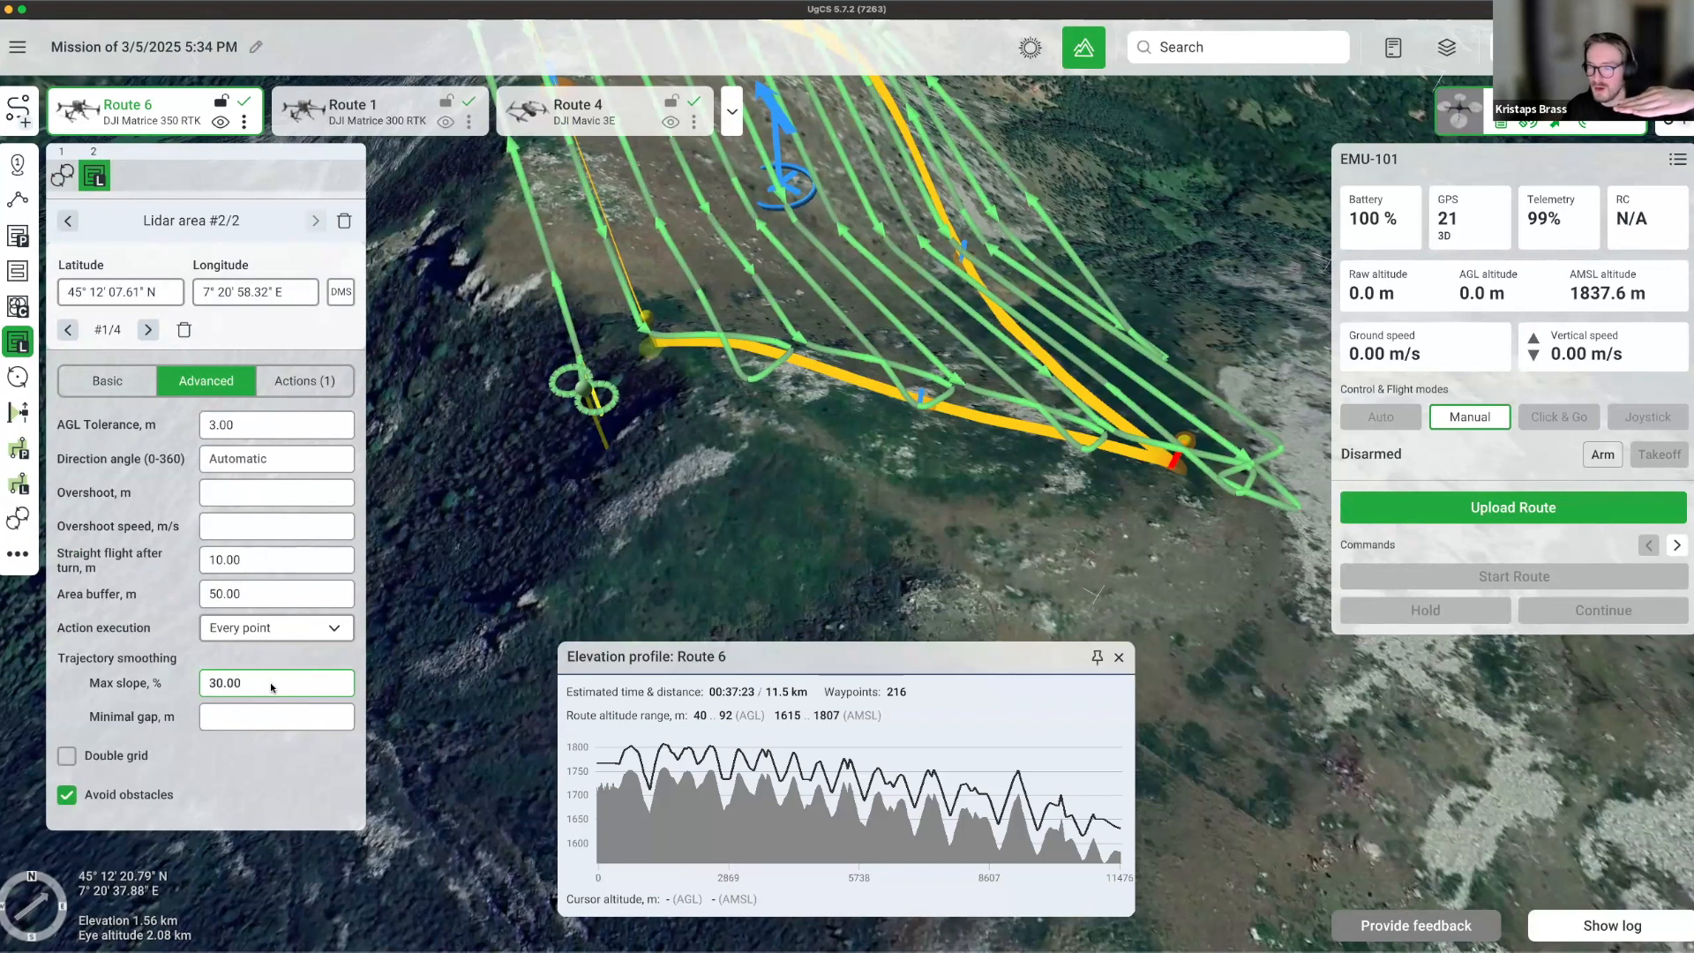
{"action": "double_click", "coordinate": [272, 687]}
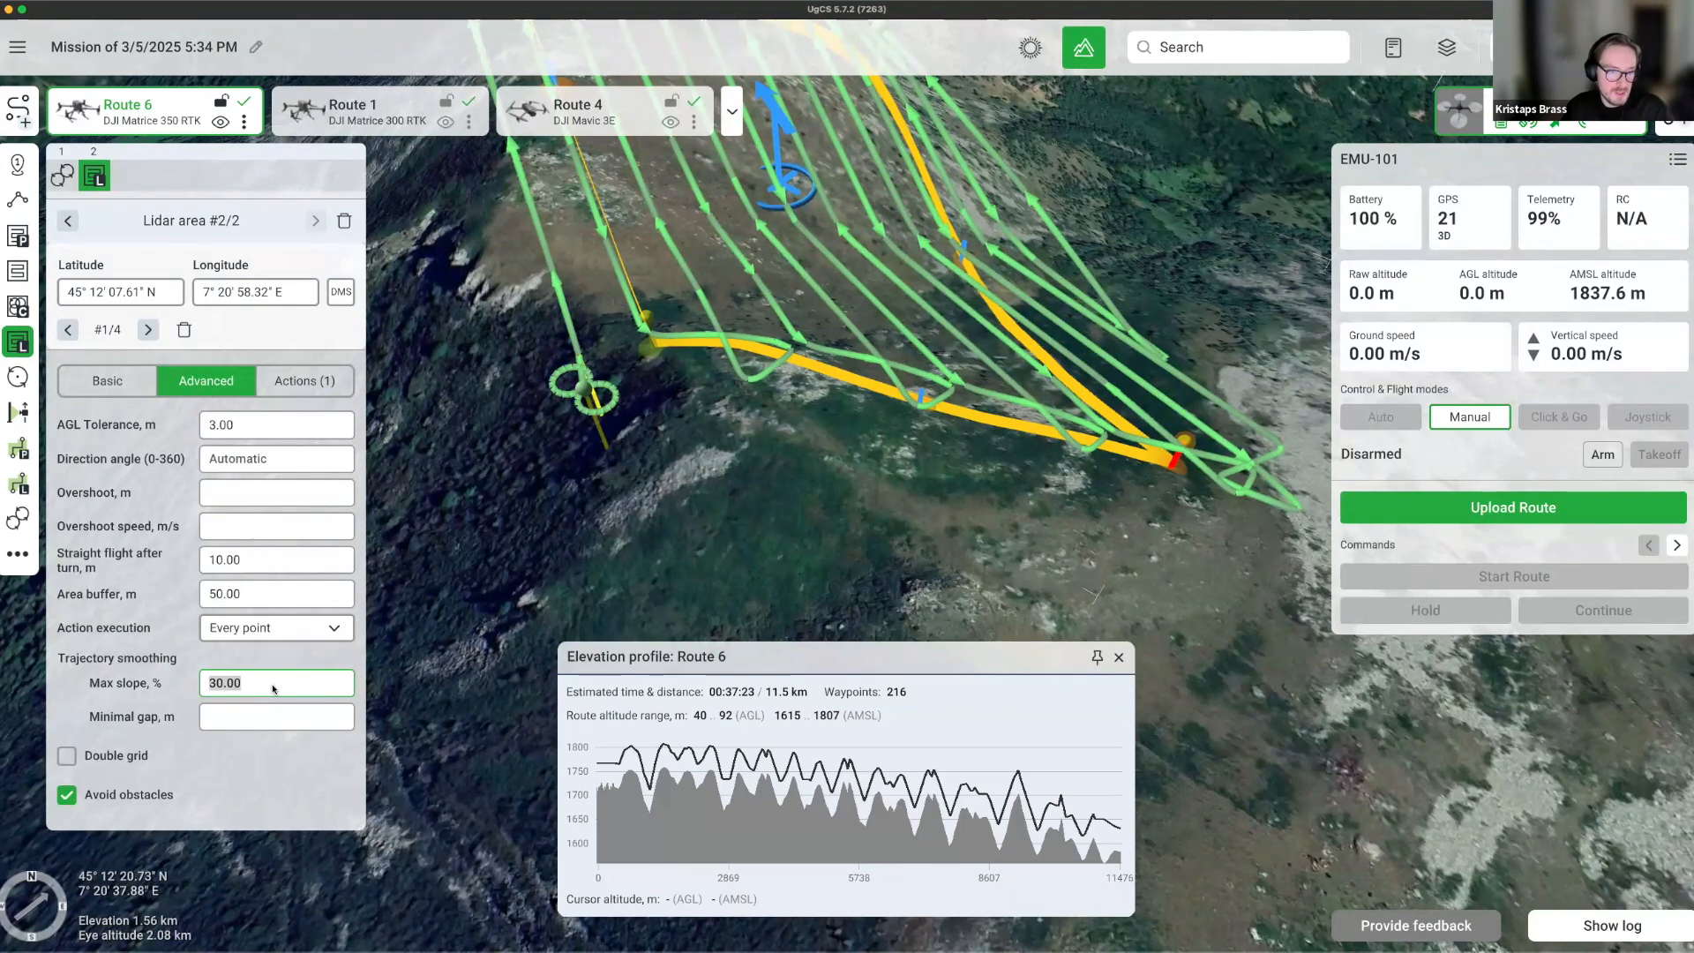
{"action": "type", "text": "1"}
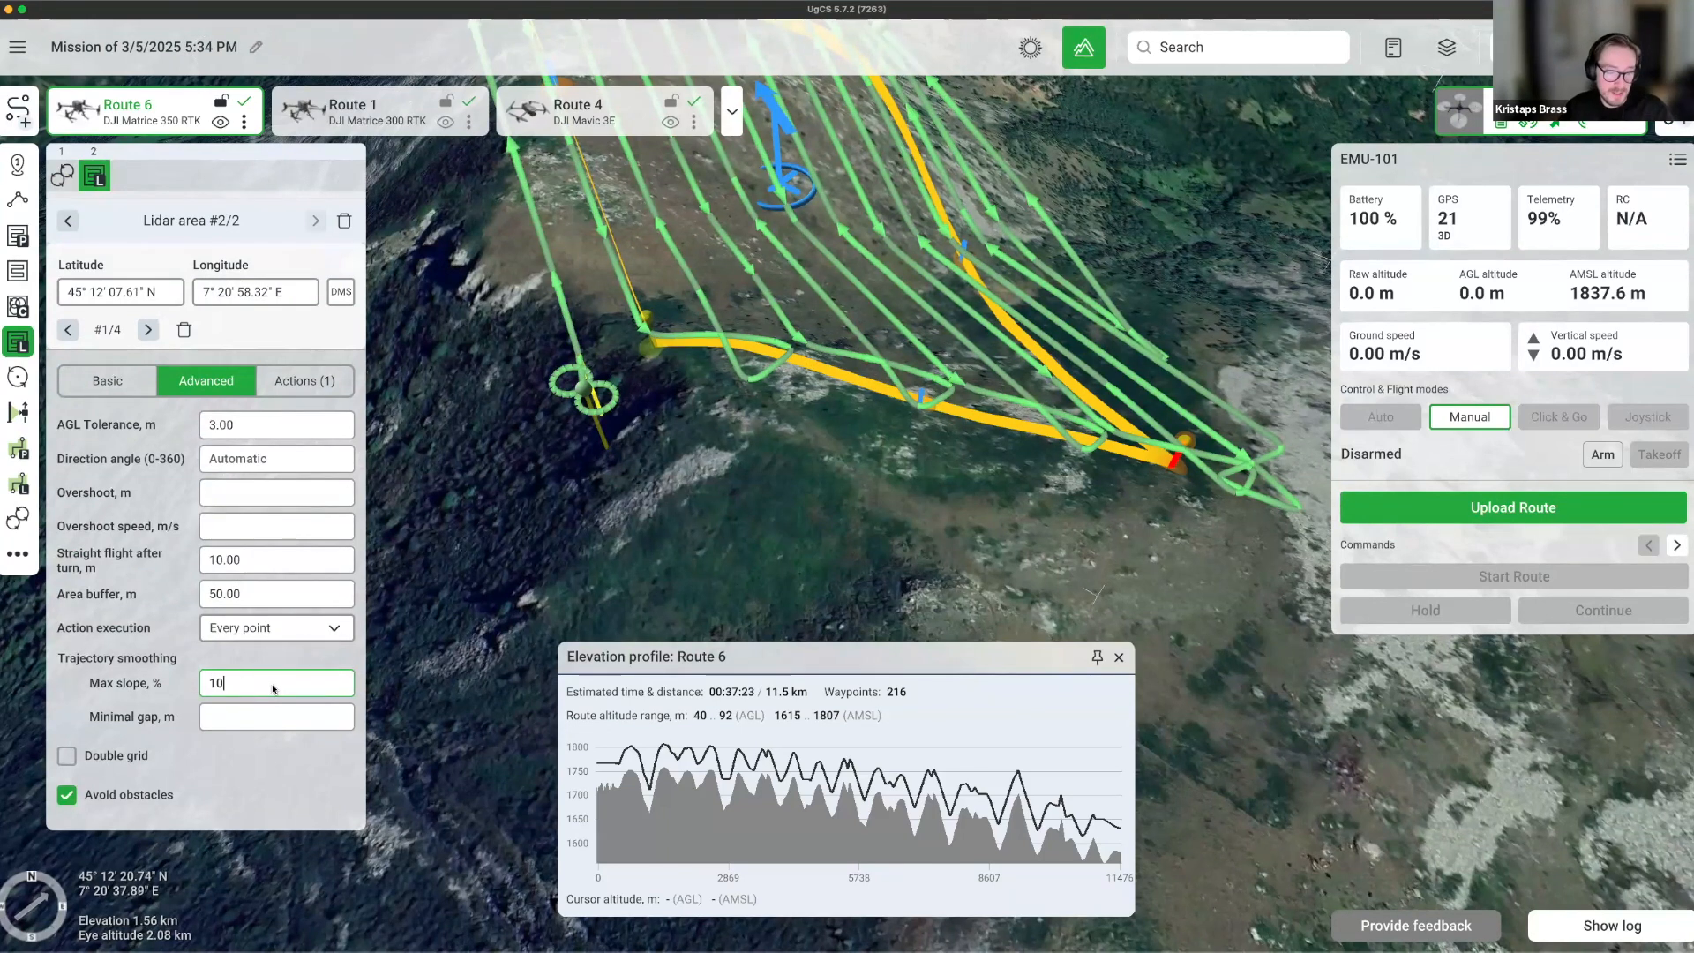
{"action": "type", "text": "0"}
{"action": "key", "text": "Return"}
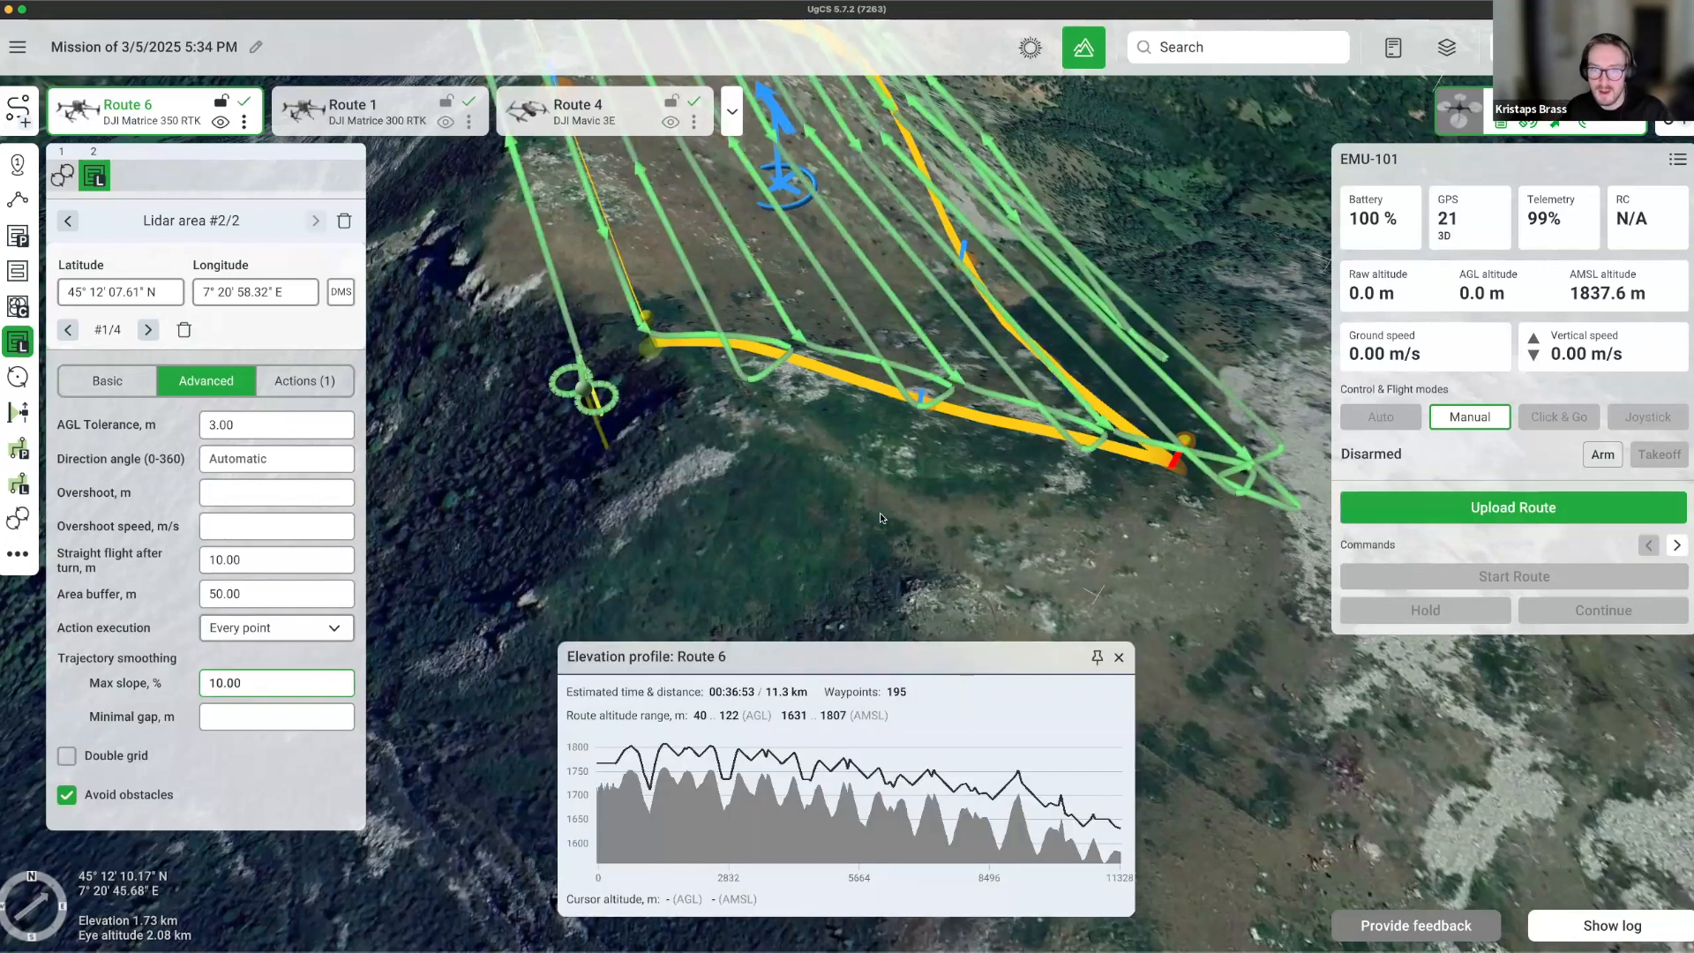
Orbit and tilt the 3-D map to see the whole lidar area.
{"action": "right_click_drag", "start_coordinate": [520, 547], "coordinate": [498, 539]}
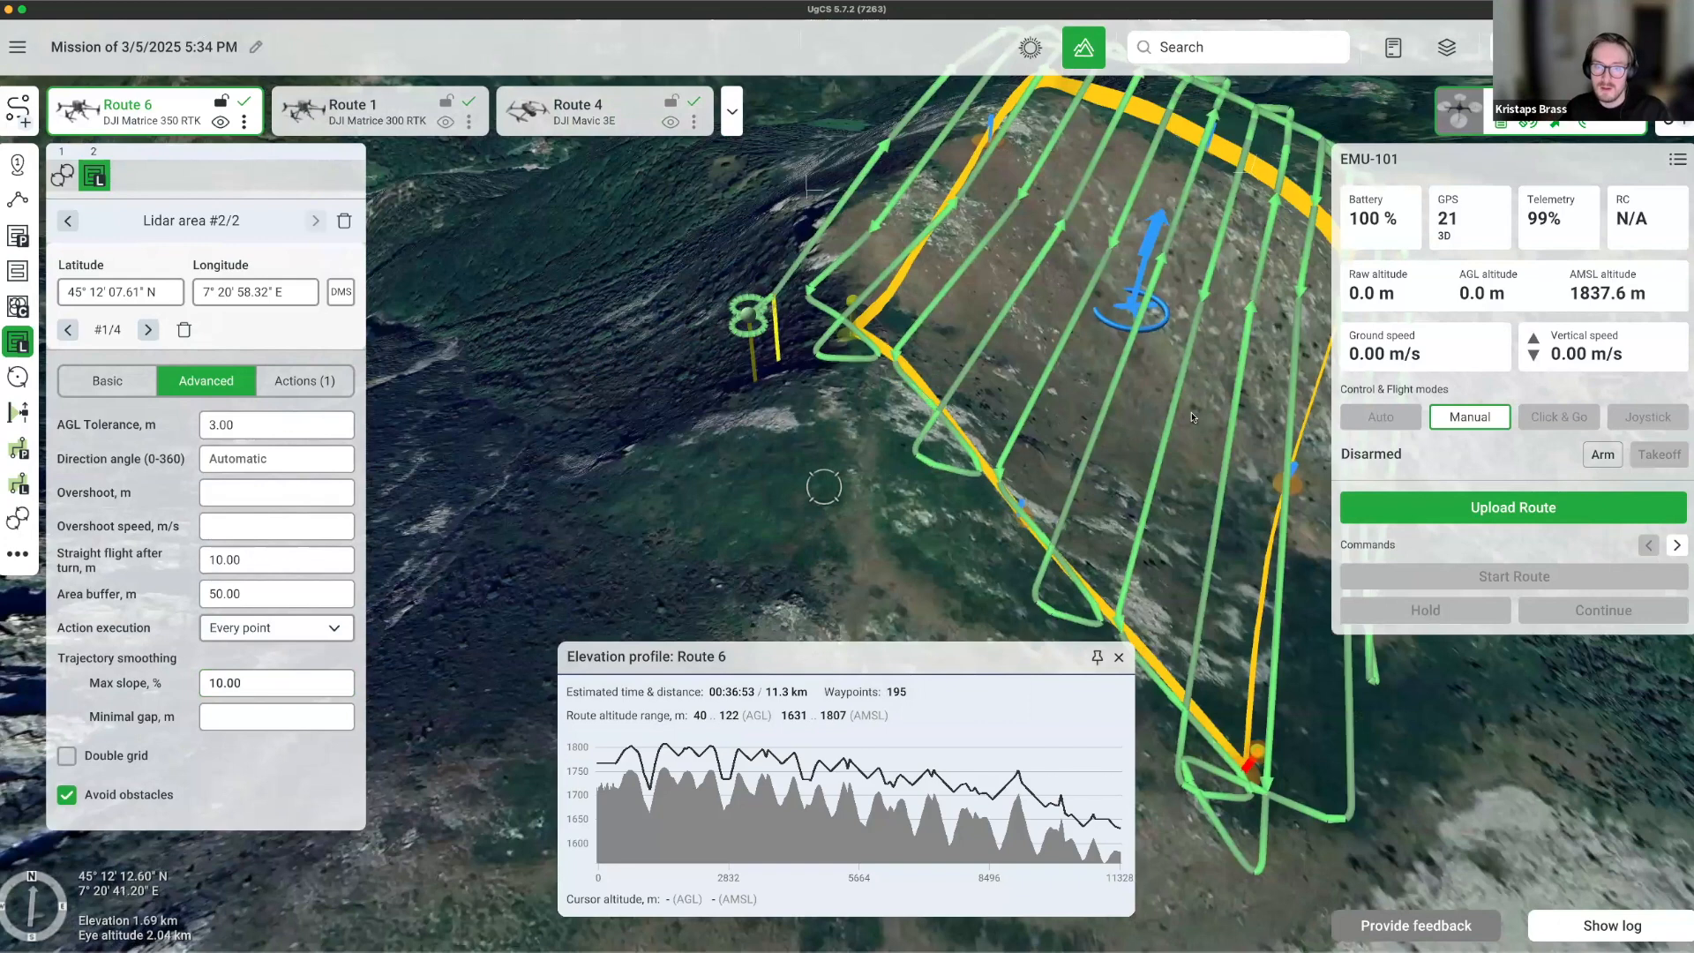
{"action": "scroll", "coordinate": [497, 541], "scroll_direction": "down", "scroll_amount": 5}
{"action": "right_click_drag", "start_coordinate": [1164, 379], "coordinate": [927, 557]}
{"action": "left_click_drag", "start_coordinate": [1186, 421], "coordinate": [1090, 559]}
{"action": "right_click_drag", "start_coordinate": [630, 464], "coordinate": [580, 433]}
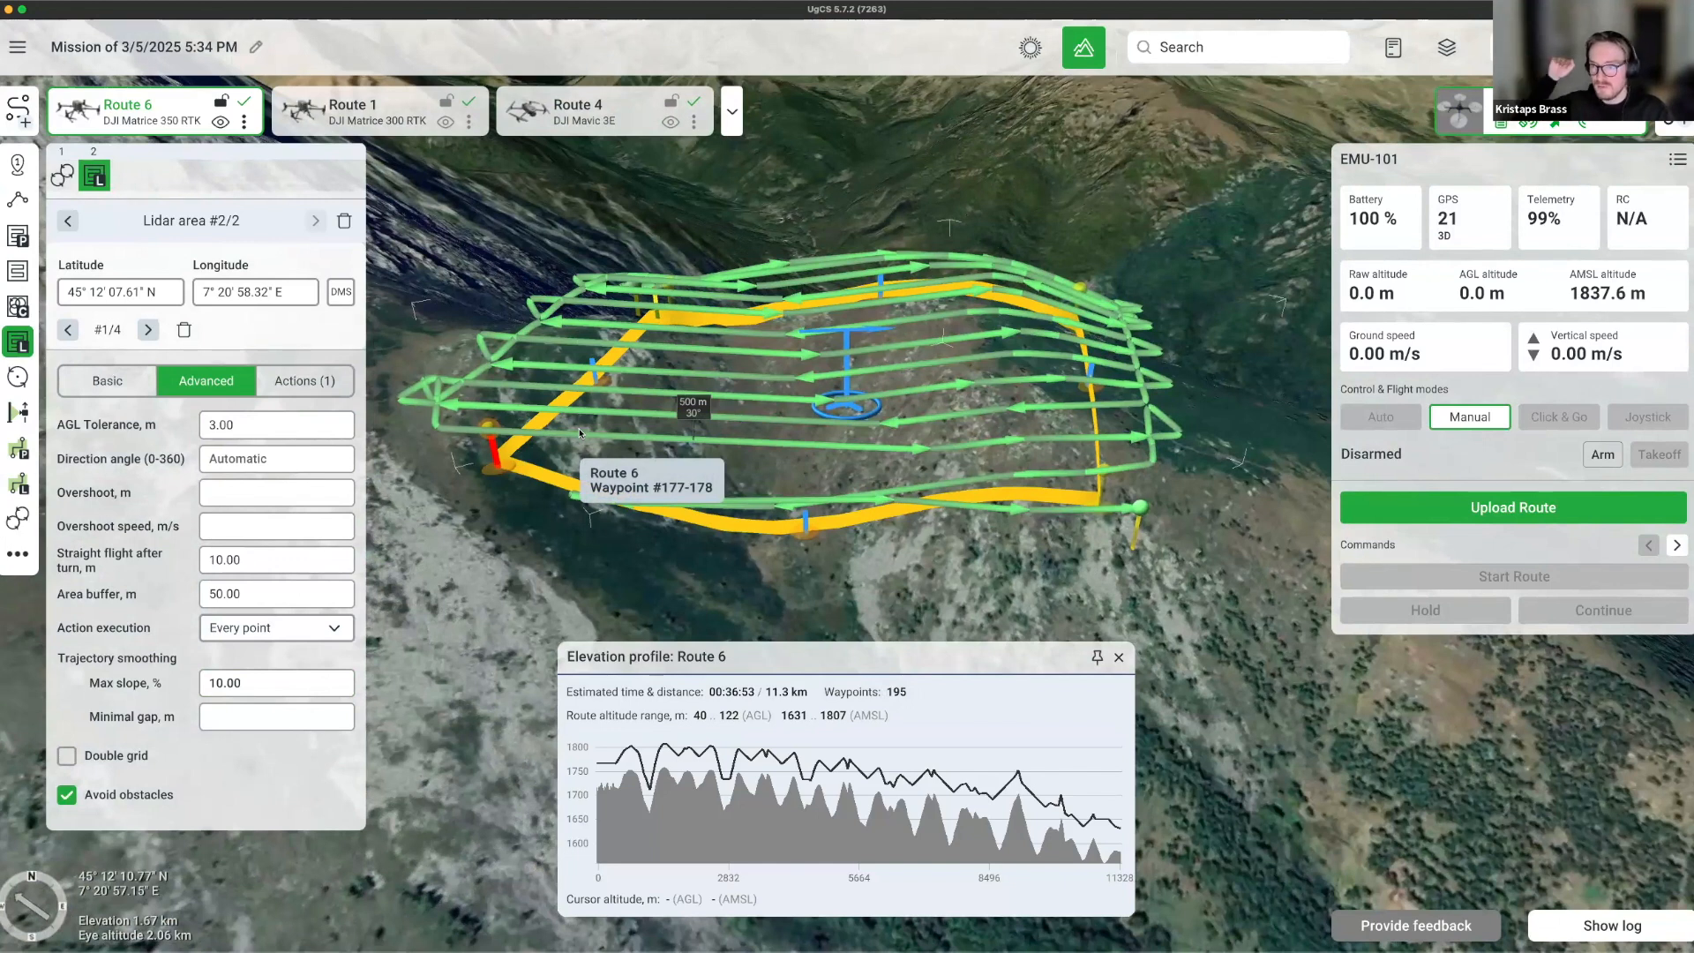
Change the trajectory smoothing Max slope to 90.00, then to 5%.
{"action": "left_click", "coordinate": [247, 691]}
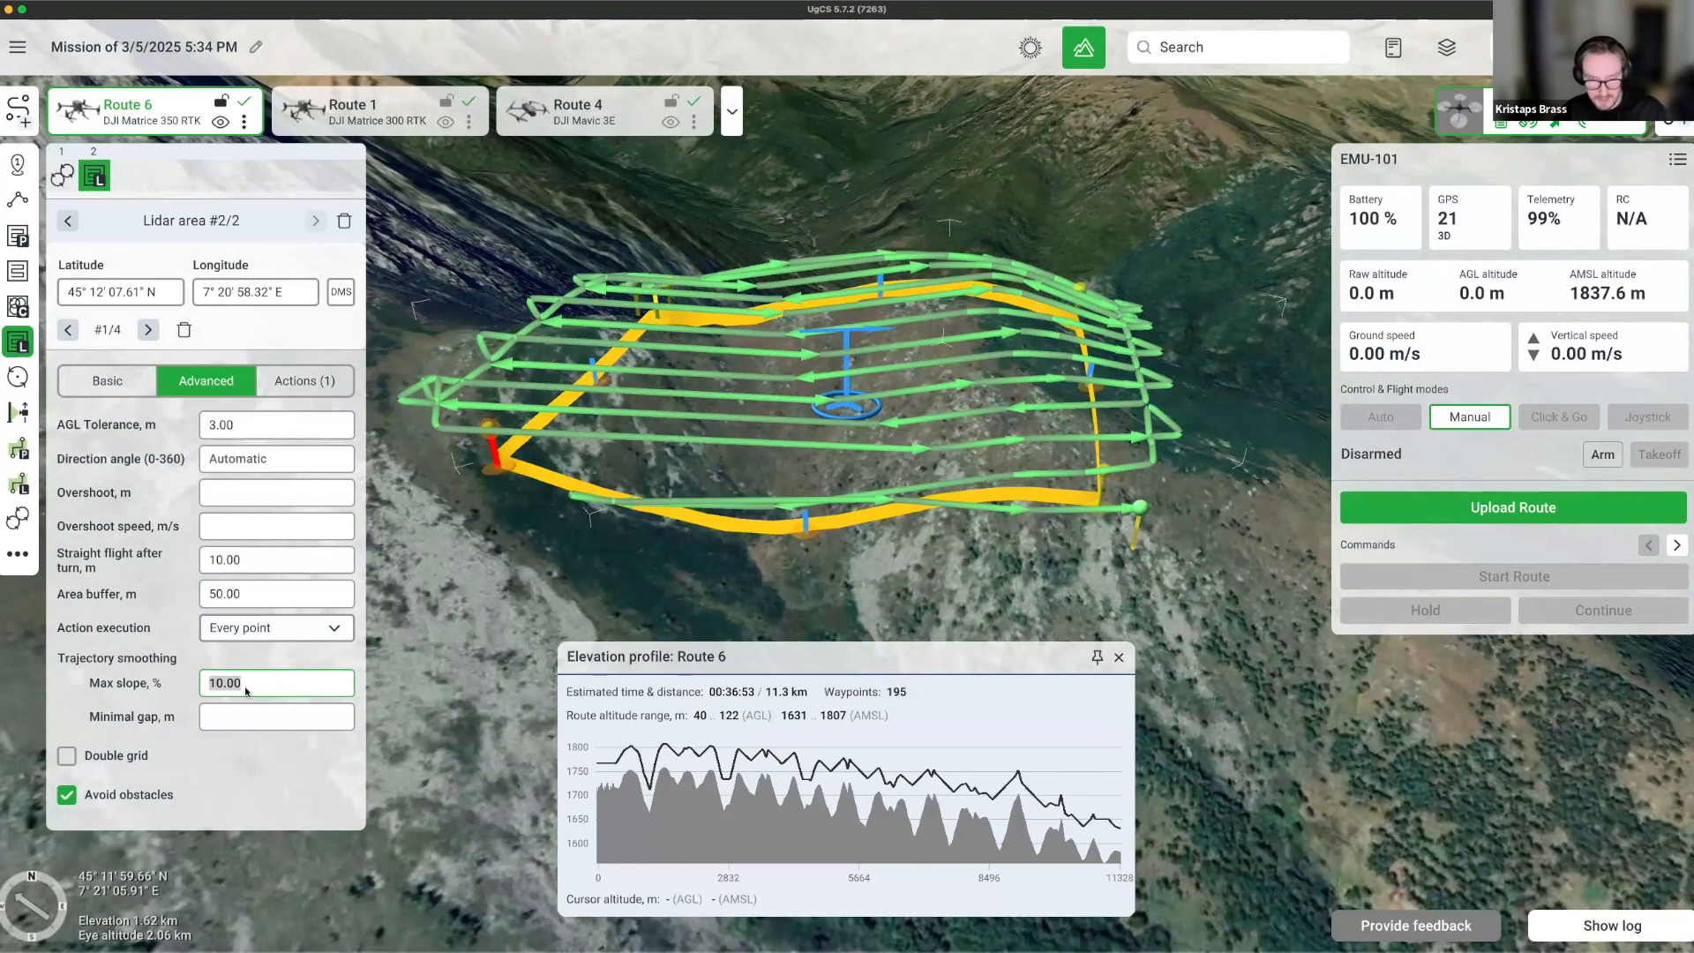
{"action": "type", "text": "90.00"}
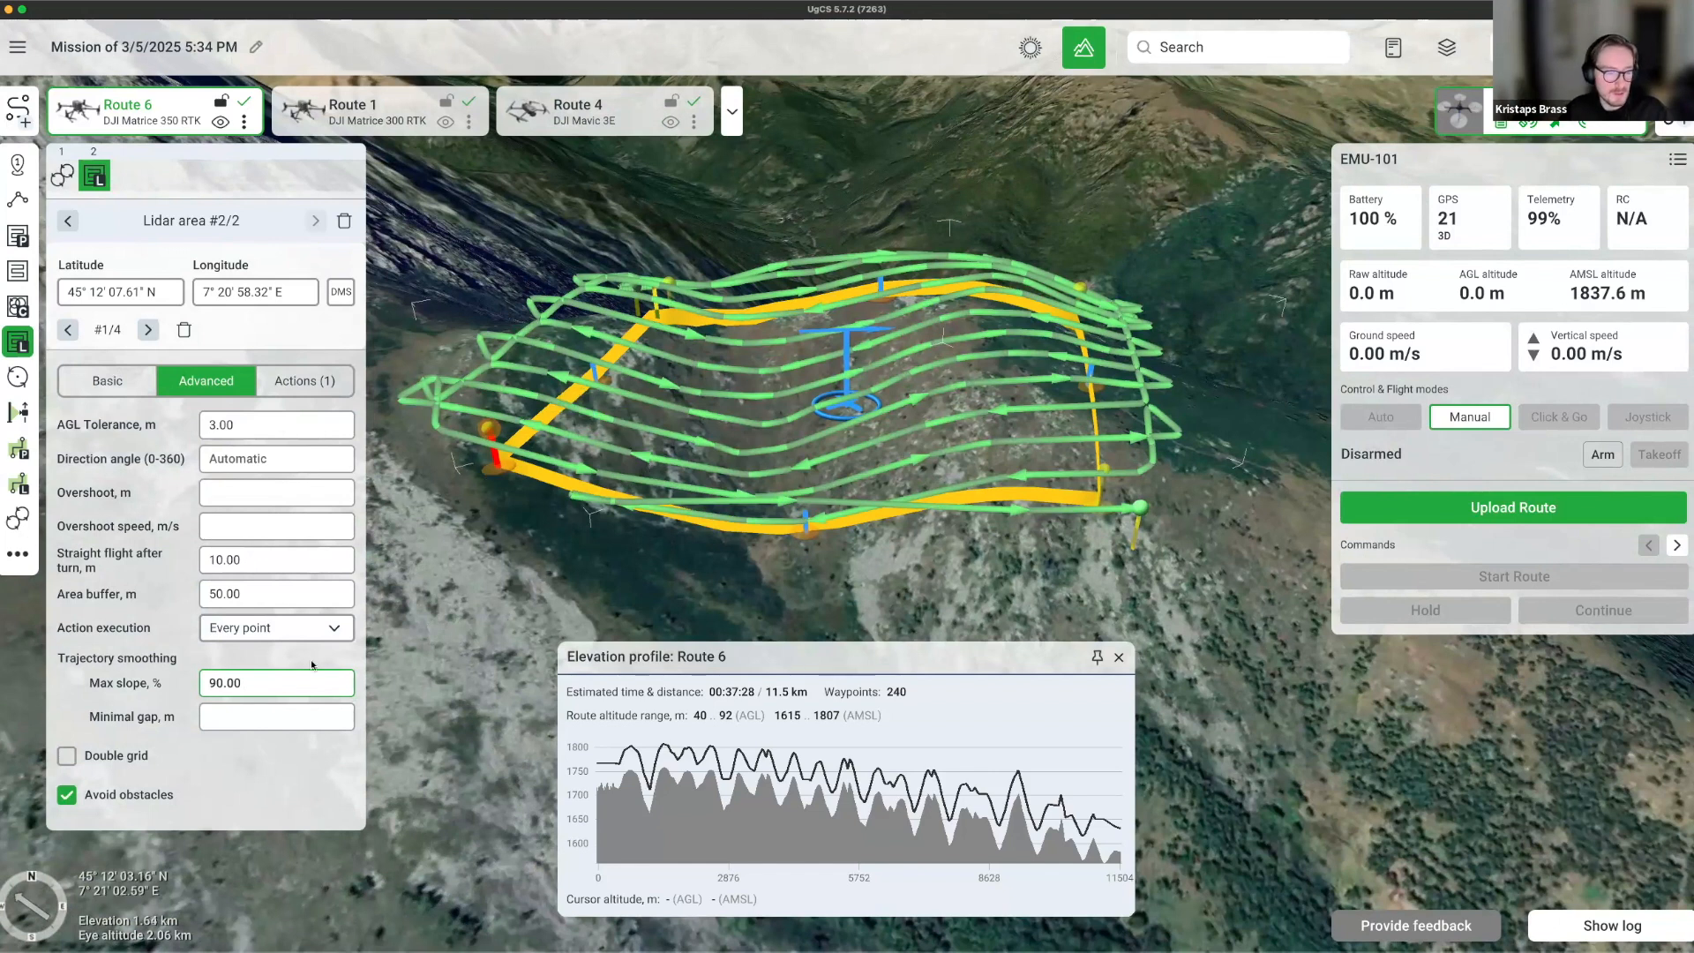
{"action": "double_click", "coordinate": [297, 690]}
{"action": "type", "text": "5"}
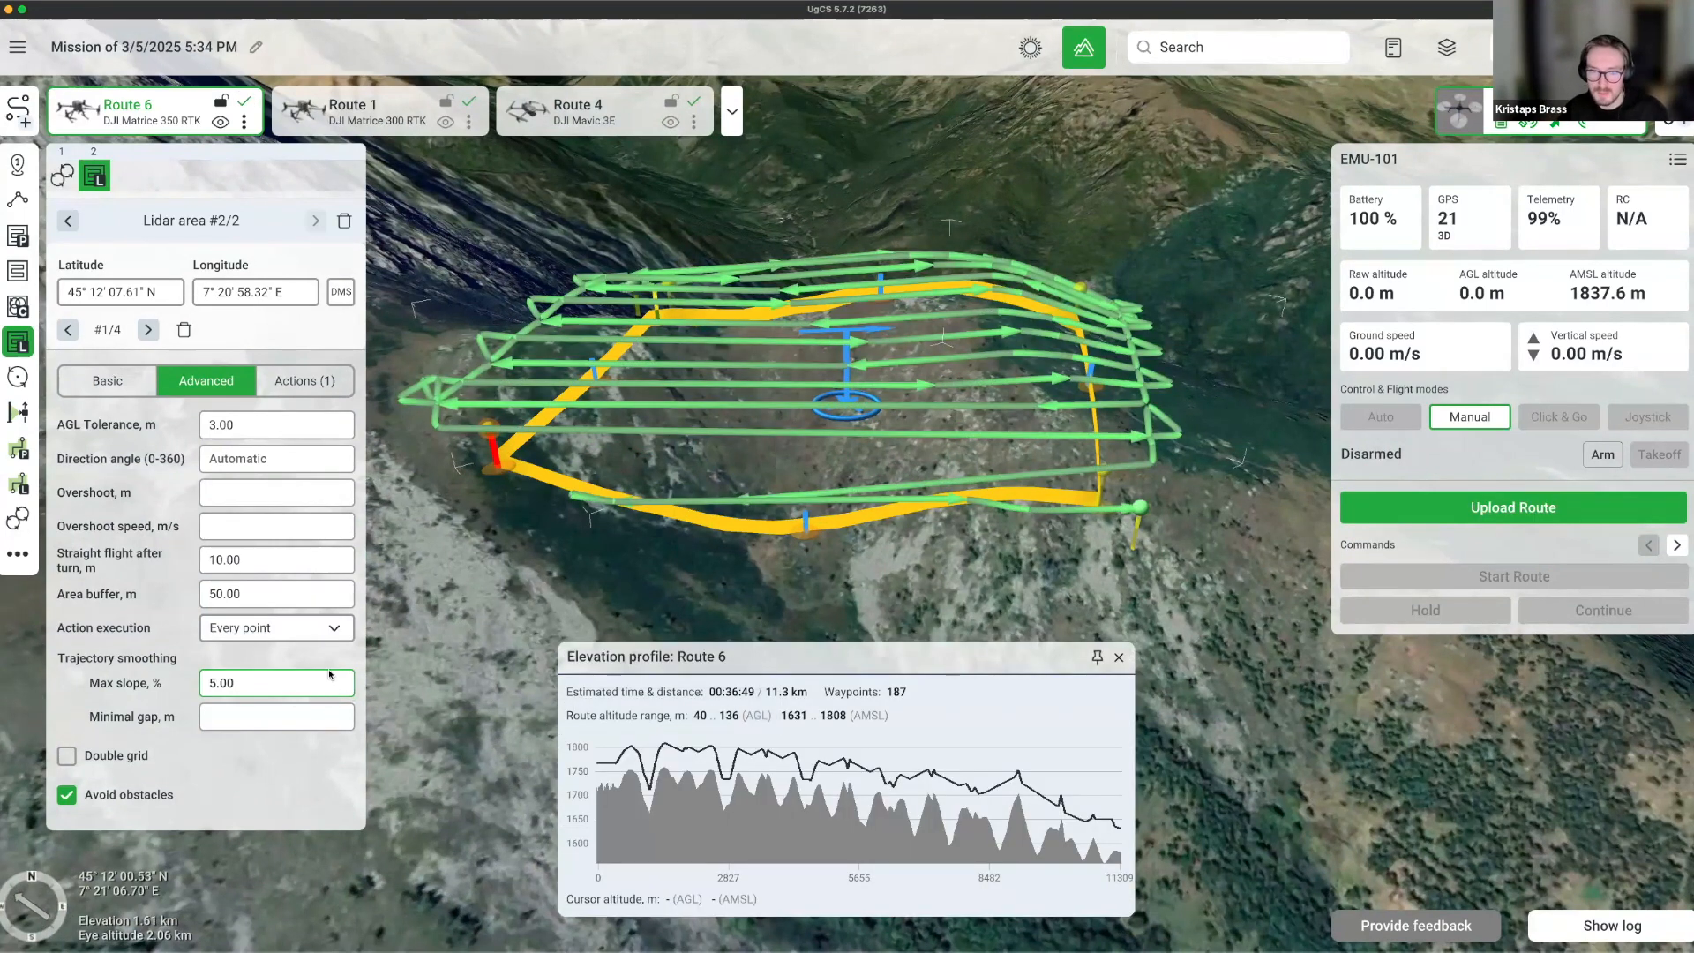
{"action": "left_click_drag", "start_coordinate": [978, 582], "coordinate": [968, 601]}
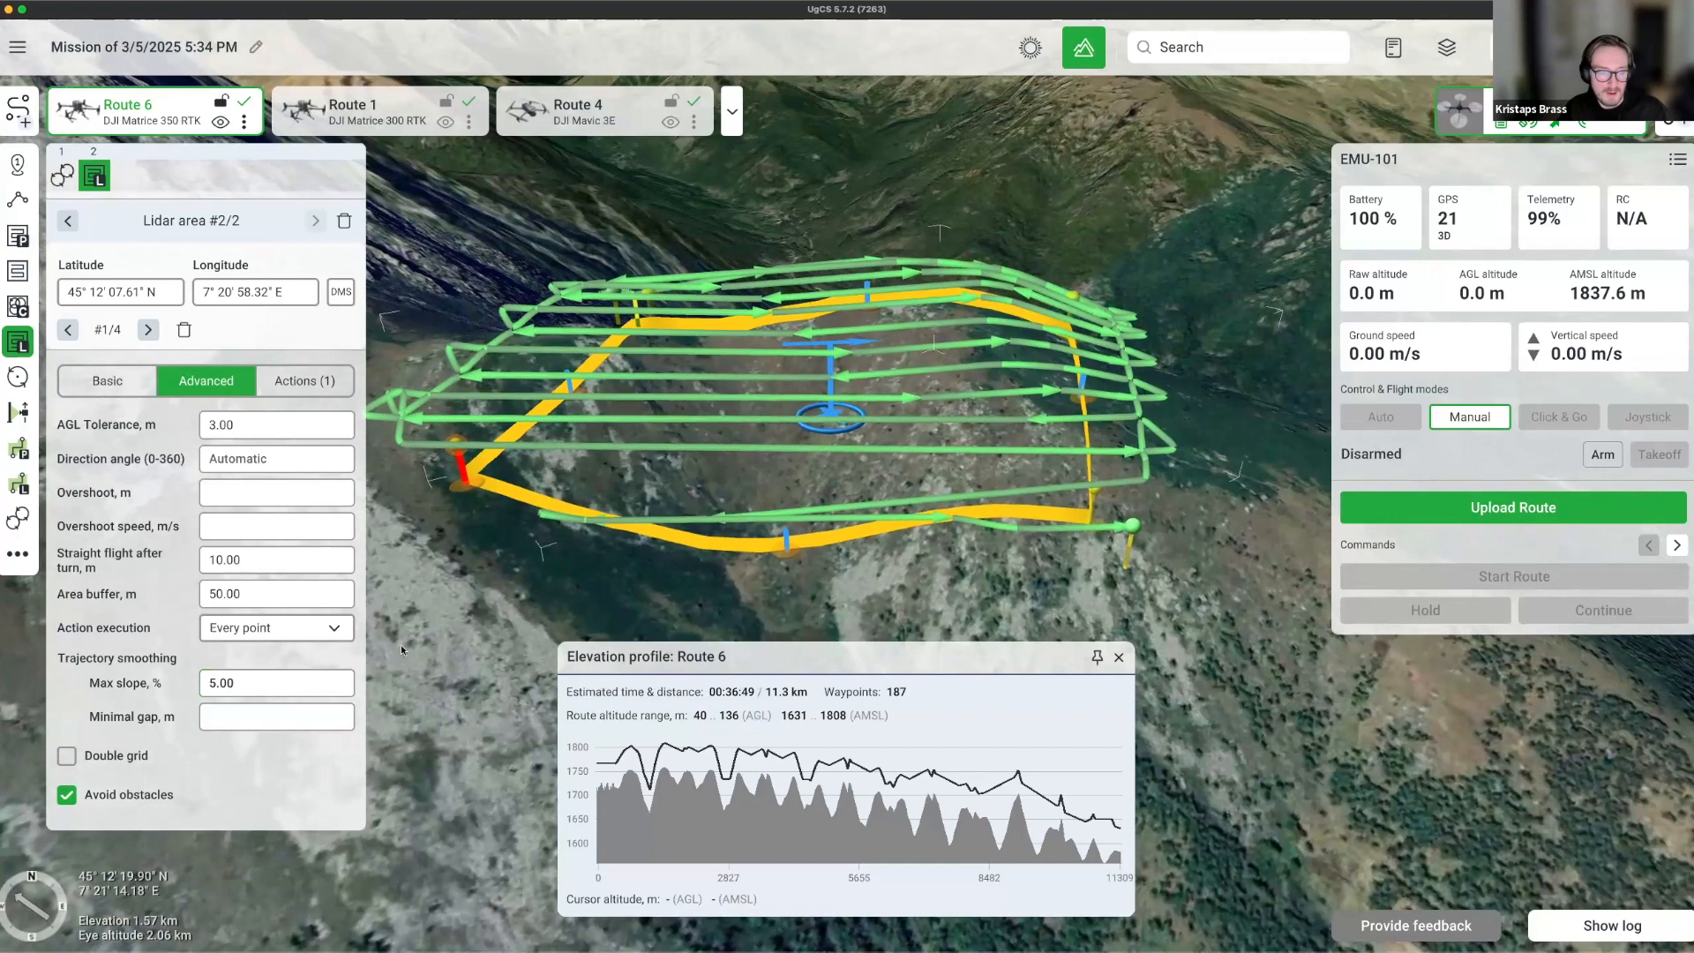
Replace the 50 m trajectory-smoothing Minimal gap with 100 m.
{"action": "left_click", "coordinate": [207, 718]}
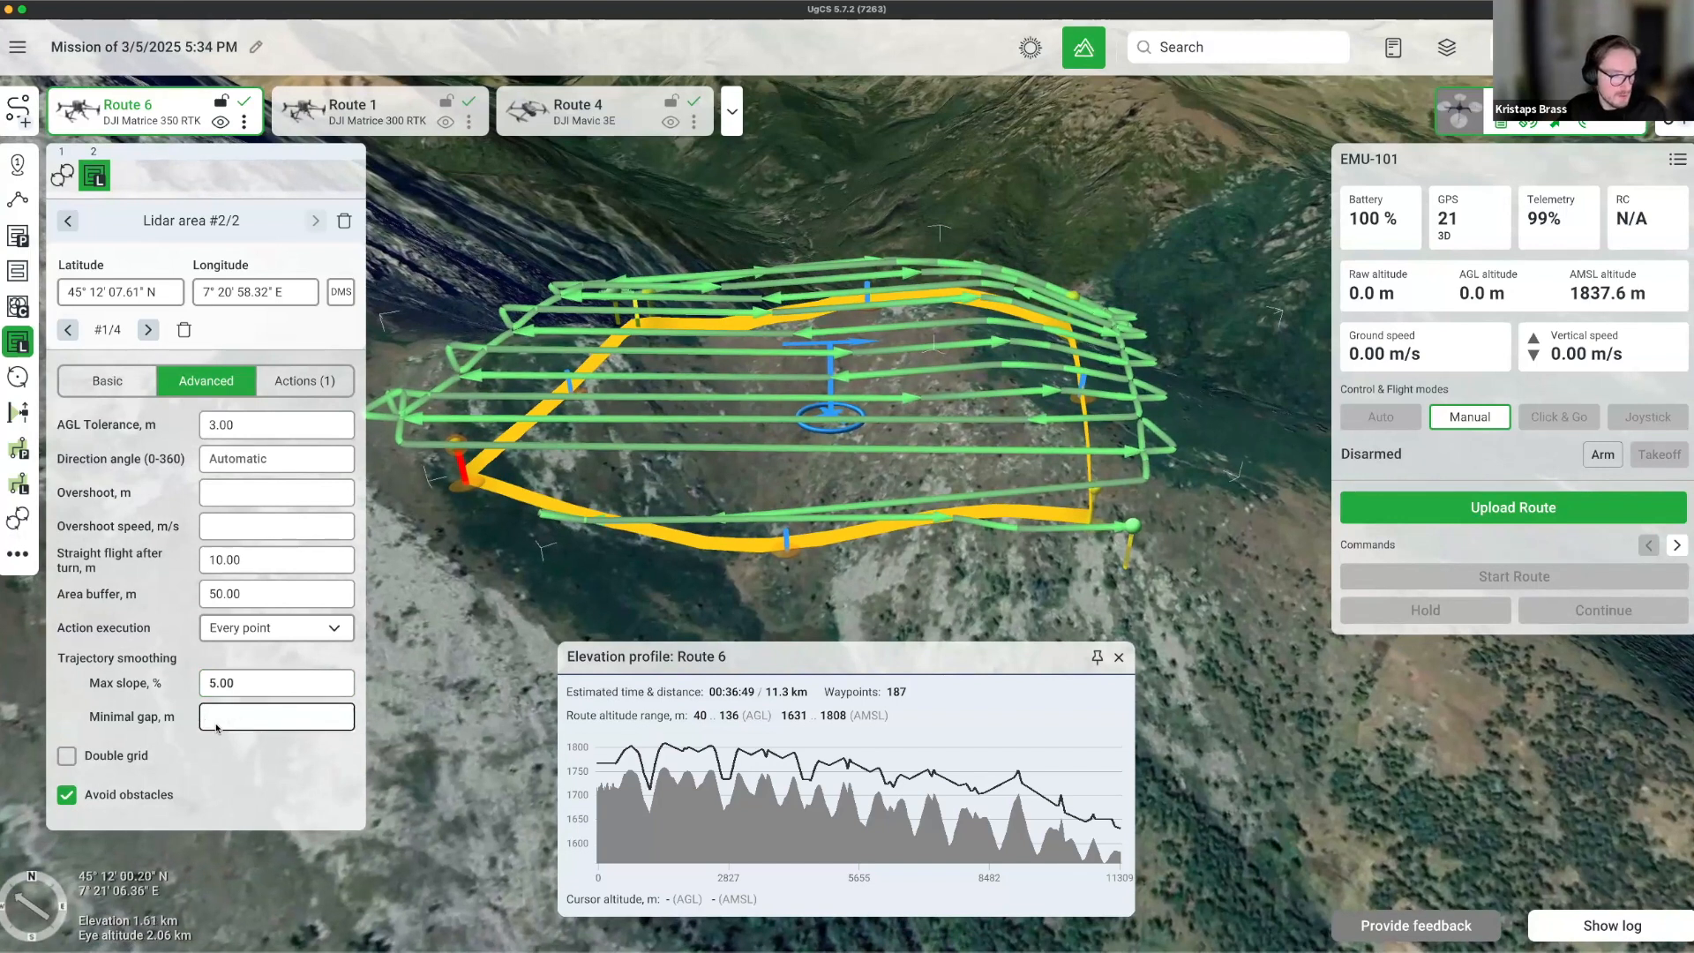
{"action": "left_click", "coordinate": [251, 728]}
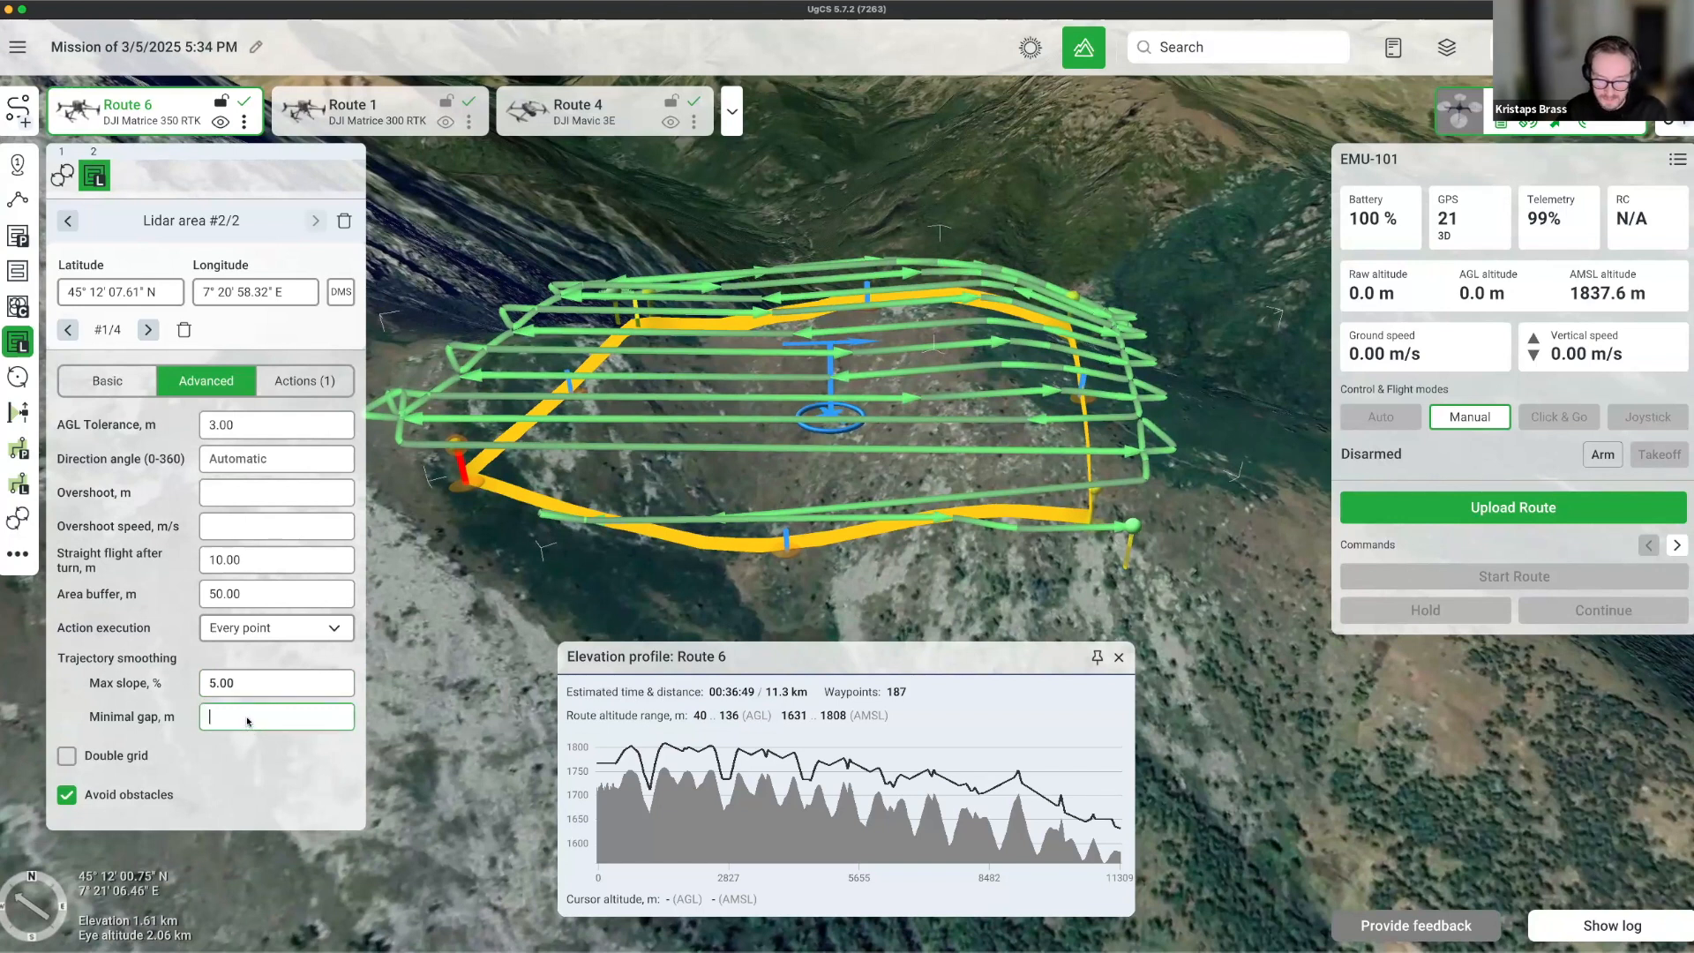
{"action": "type", "text": "0"}
{"action": "key", "text": "Return"}
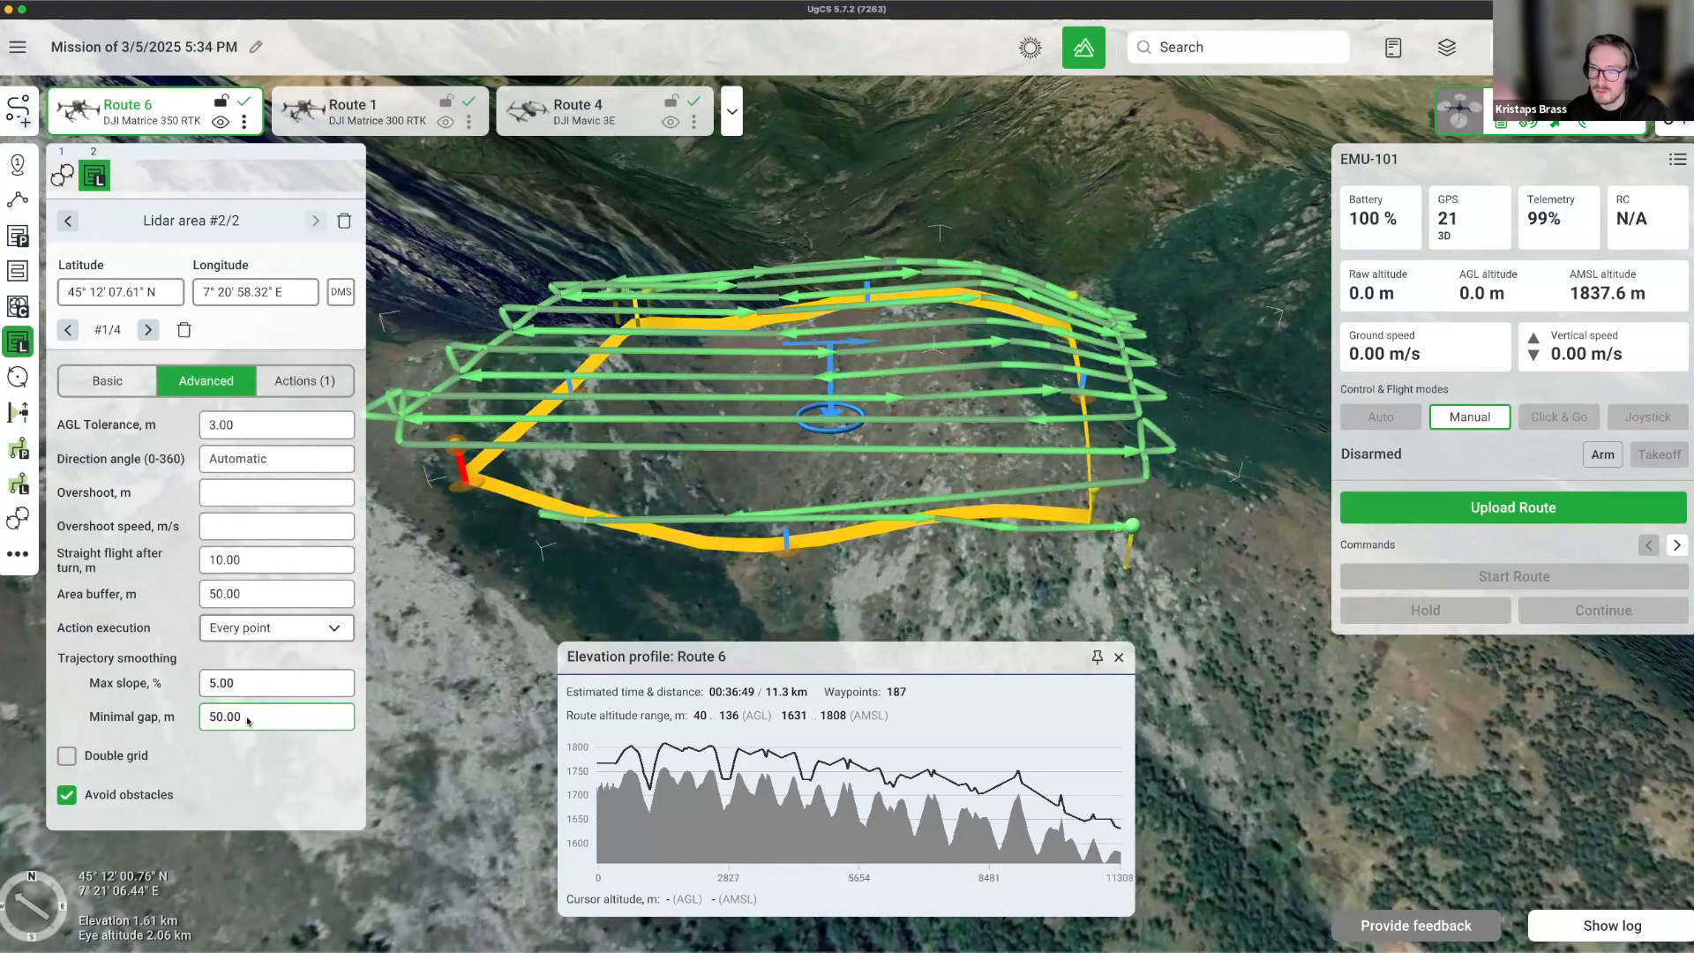
{"action": "double_click", "coordinate": [248, 720]}
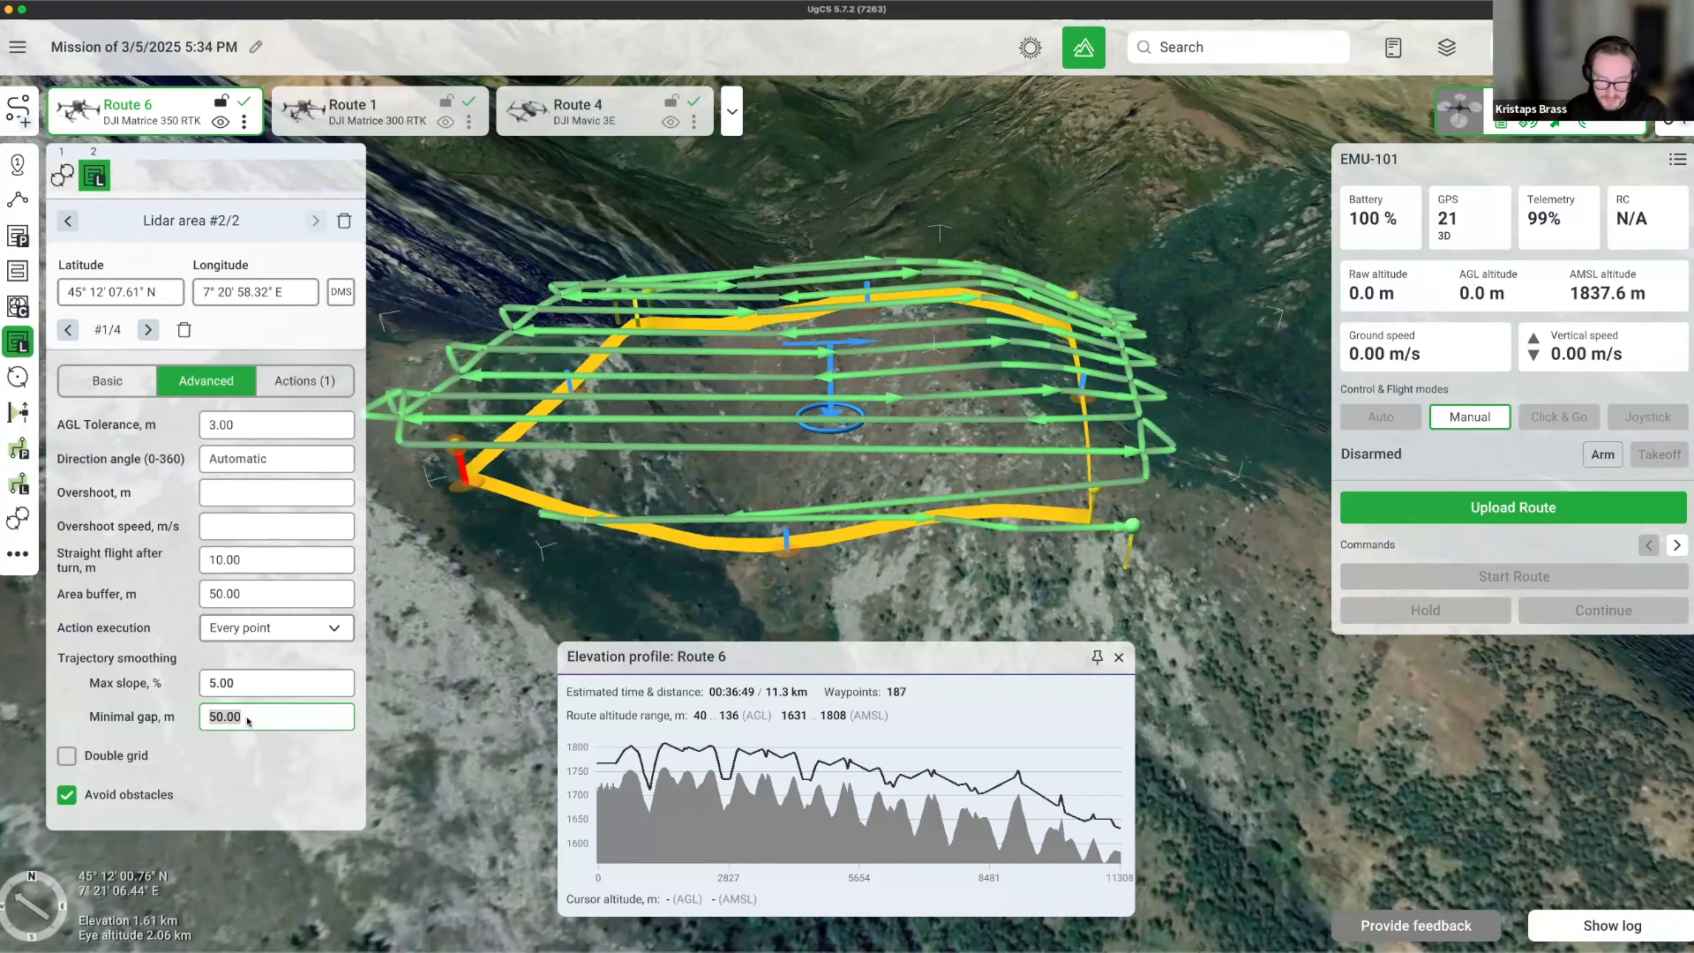
{"action": "type", "text": "100"}
{"action": "key", "text": "Return"}
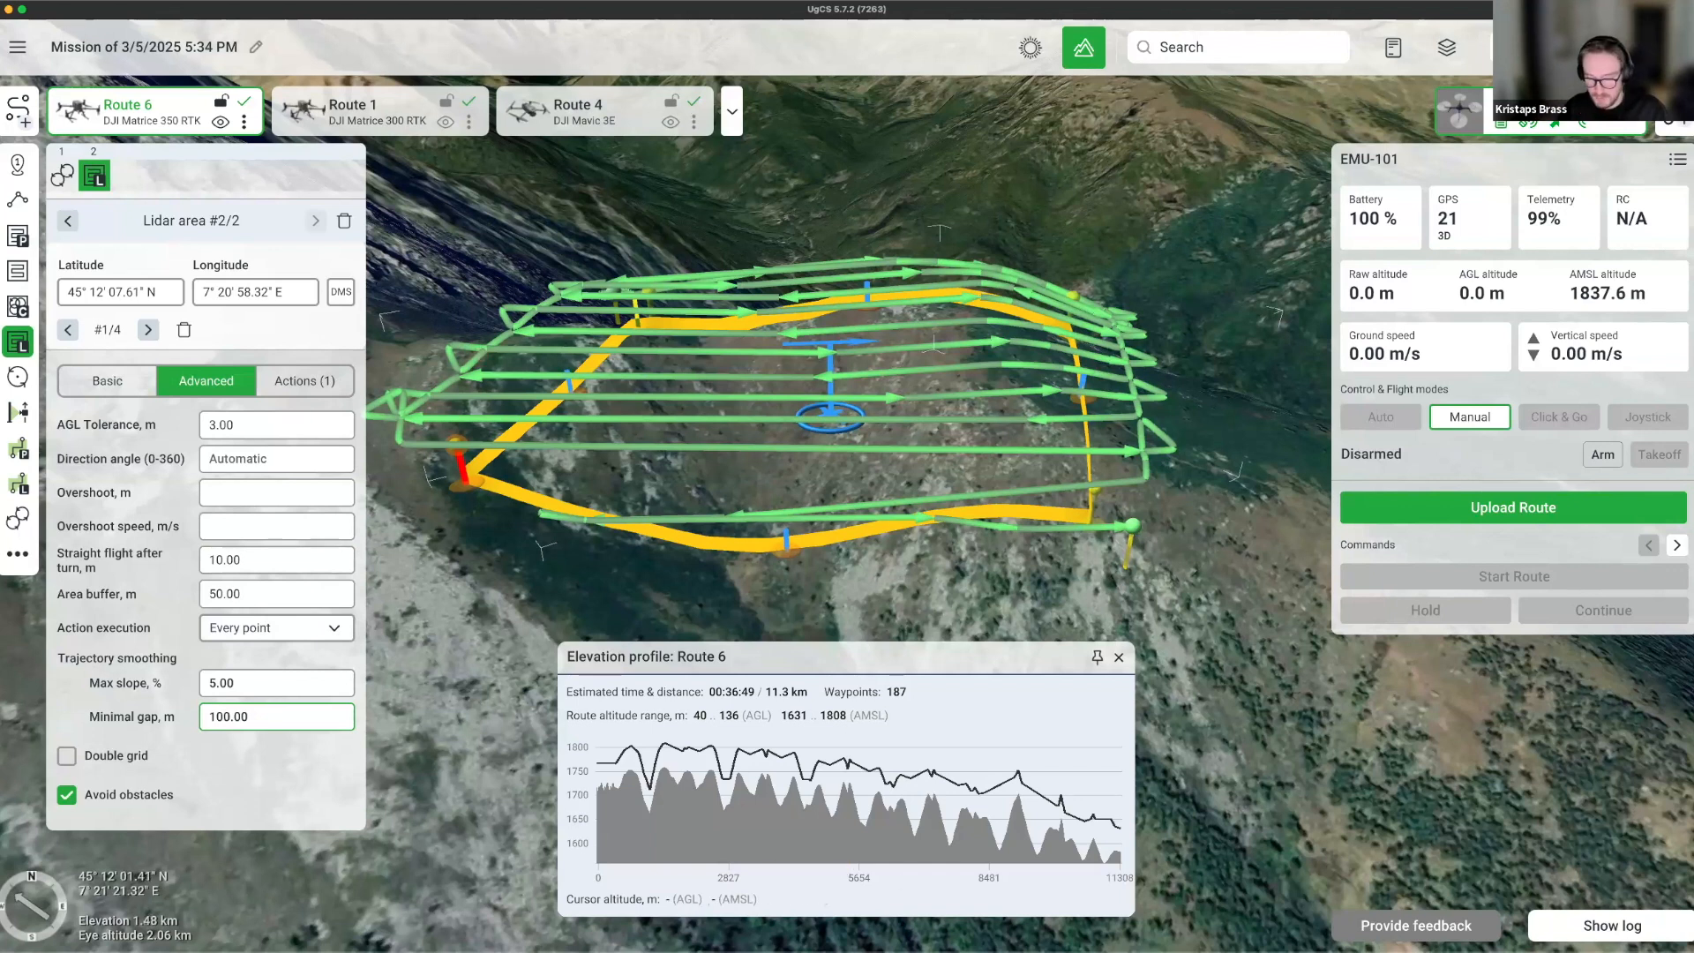
Clear the Max slope, Minimal gap and Area buffer values on the Advanced tab.
{"action": "left_click", "coordinate": [244, 682]}
{"action": "key", "text": "BackSpace"}
{"action": "left_click", "coordinate": [279, 726]}
{"action": "key", "text": "BackSpace"}
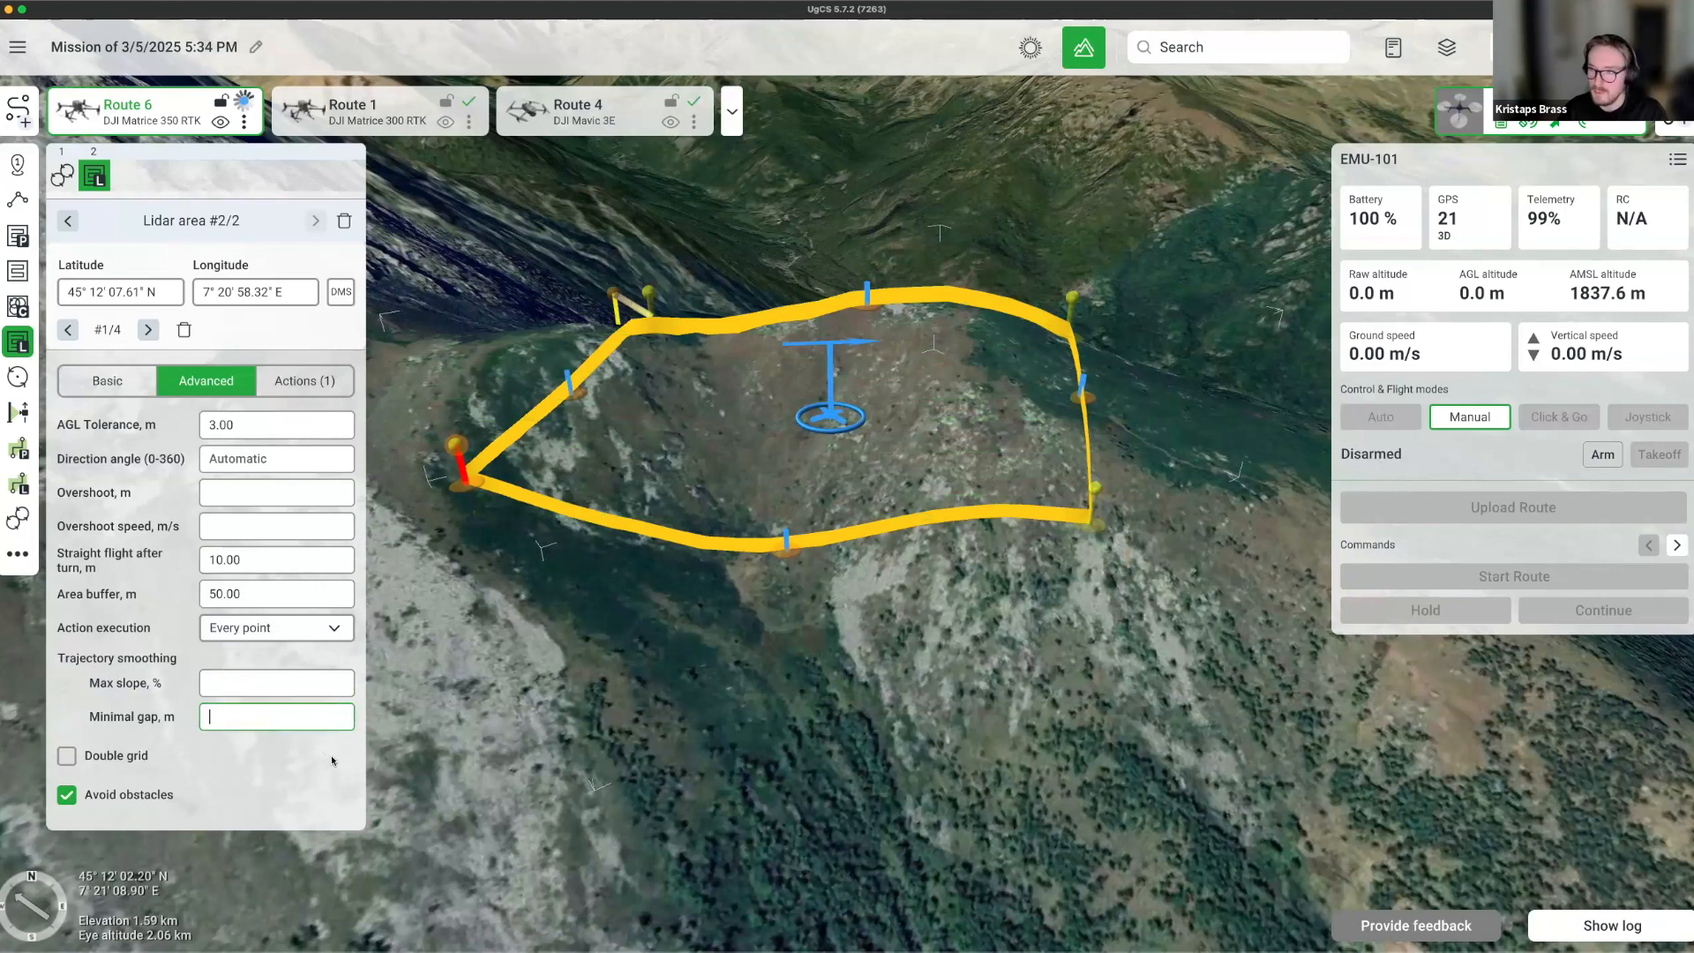
{"action": "right_click_drag", "start_coordinate": [553, 603], "coordinate": [622, 721]}
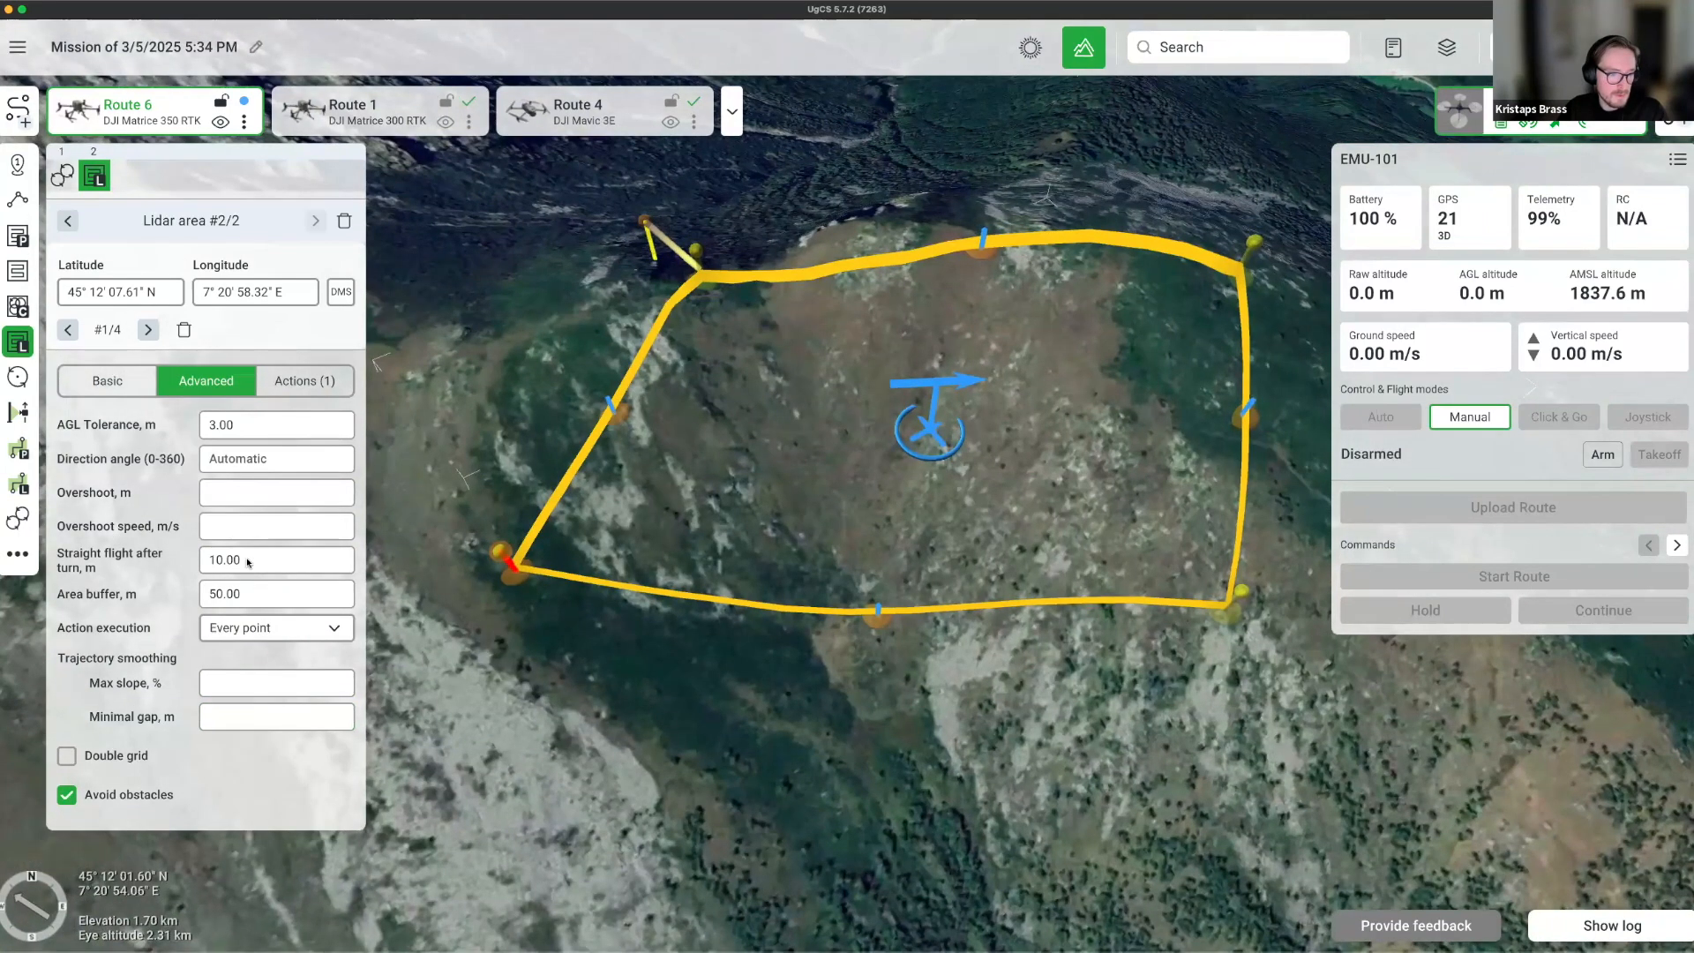
{"action": "left_click", "coordinate": [258, 596]}
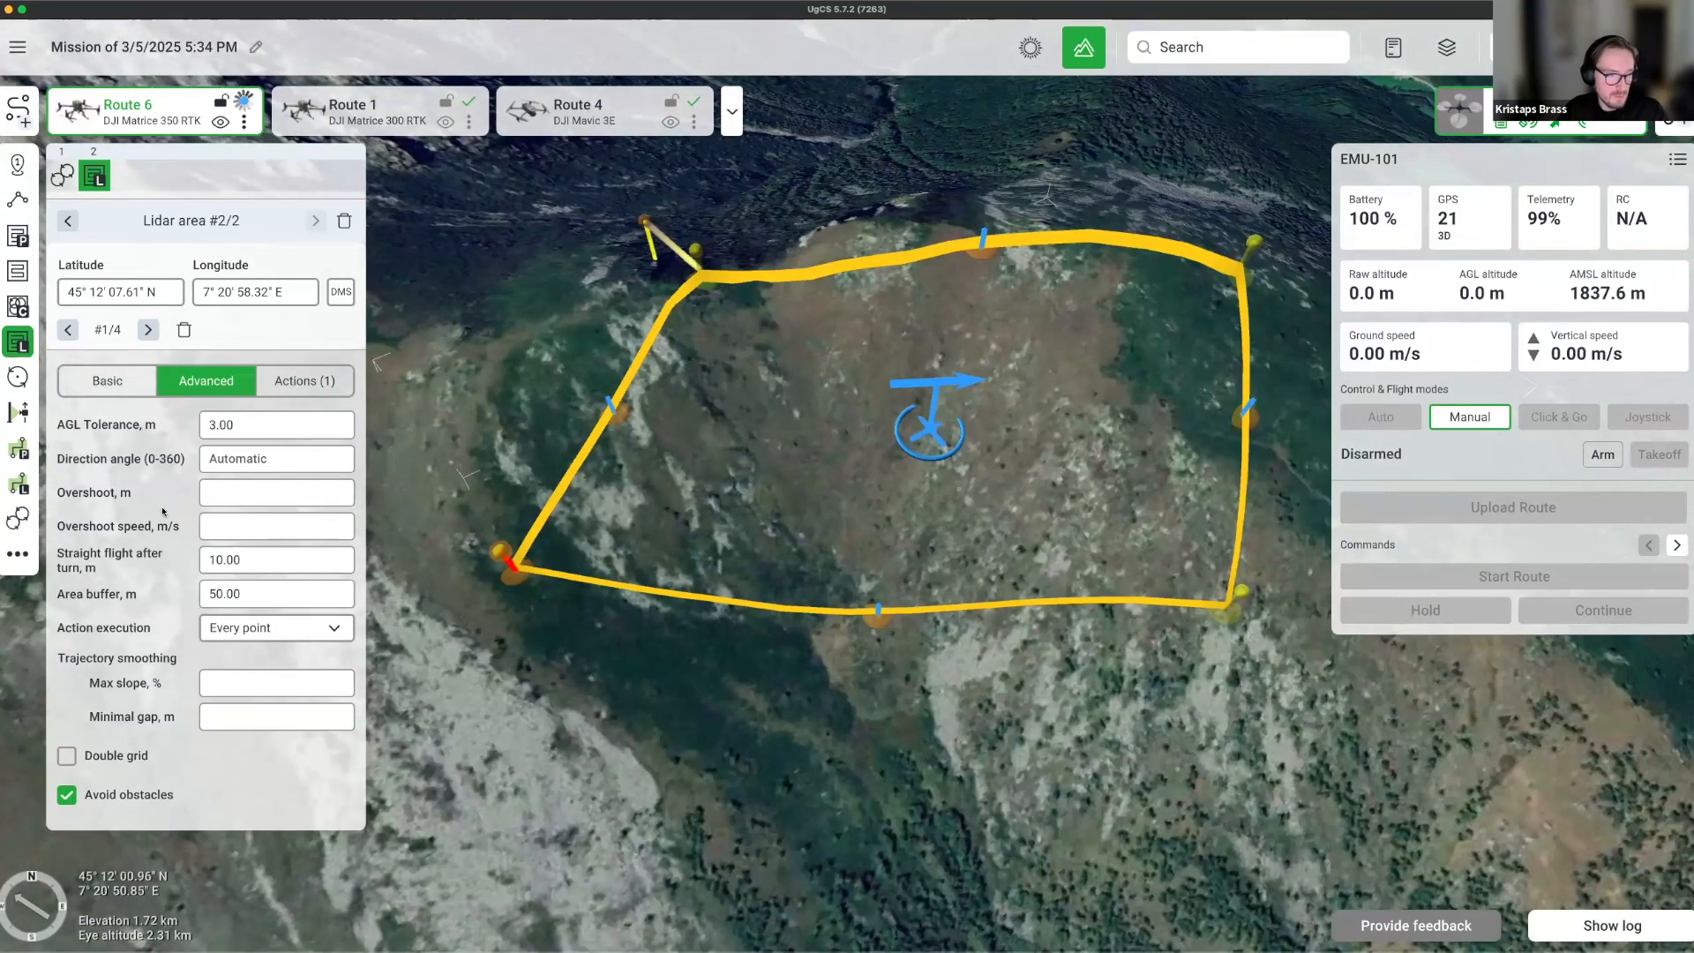
{"action": "left_click", "coordinate": [255, 600]}
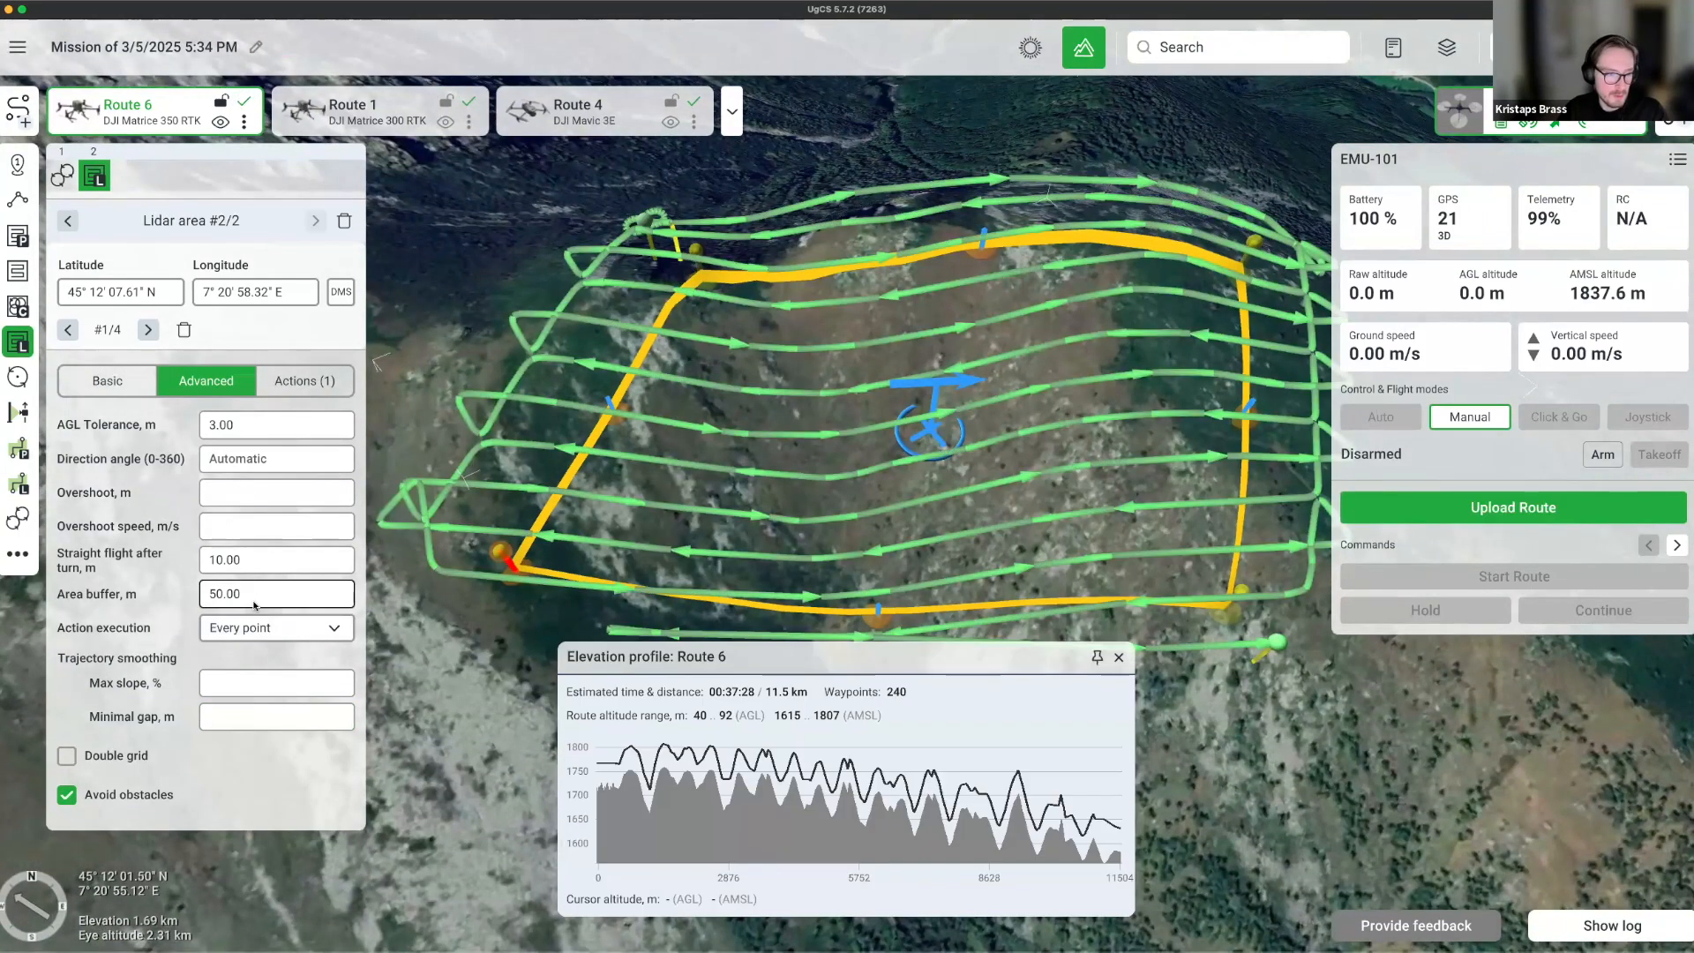
{"action": "key", "text": "BackSpace"}
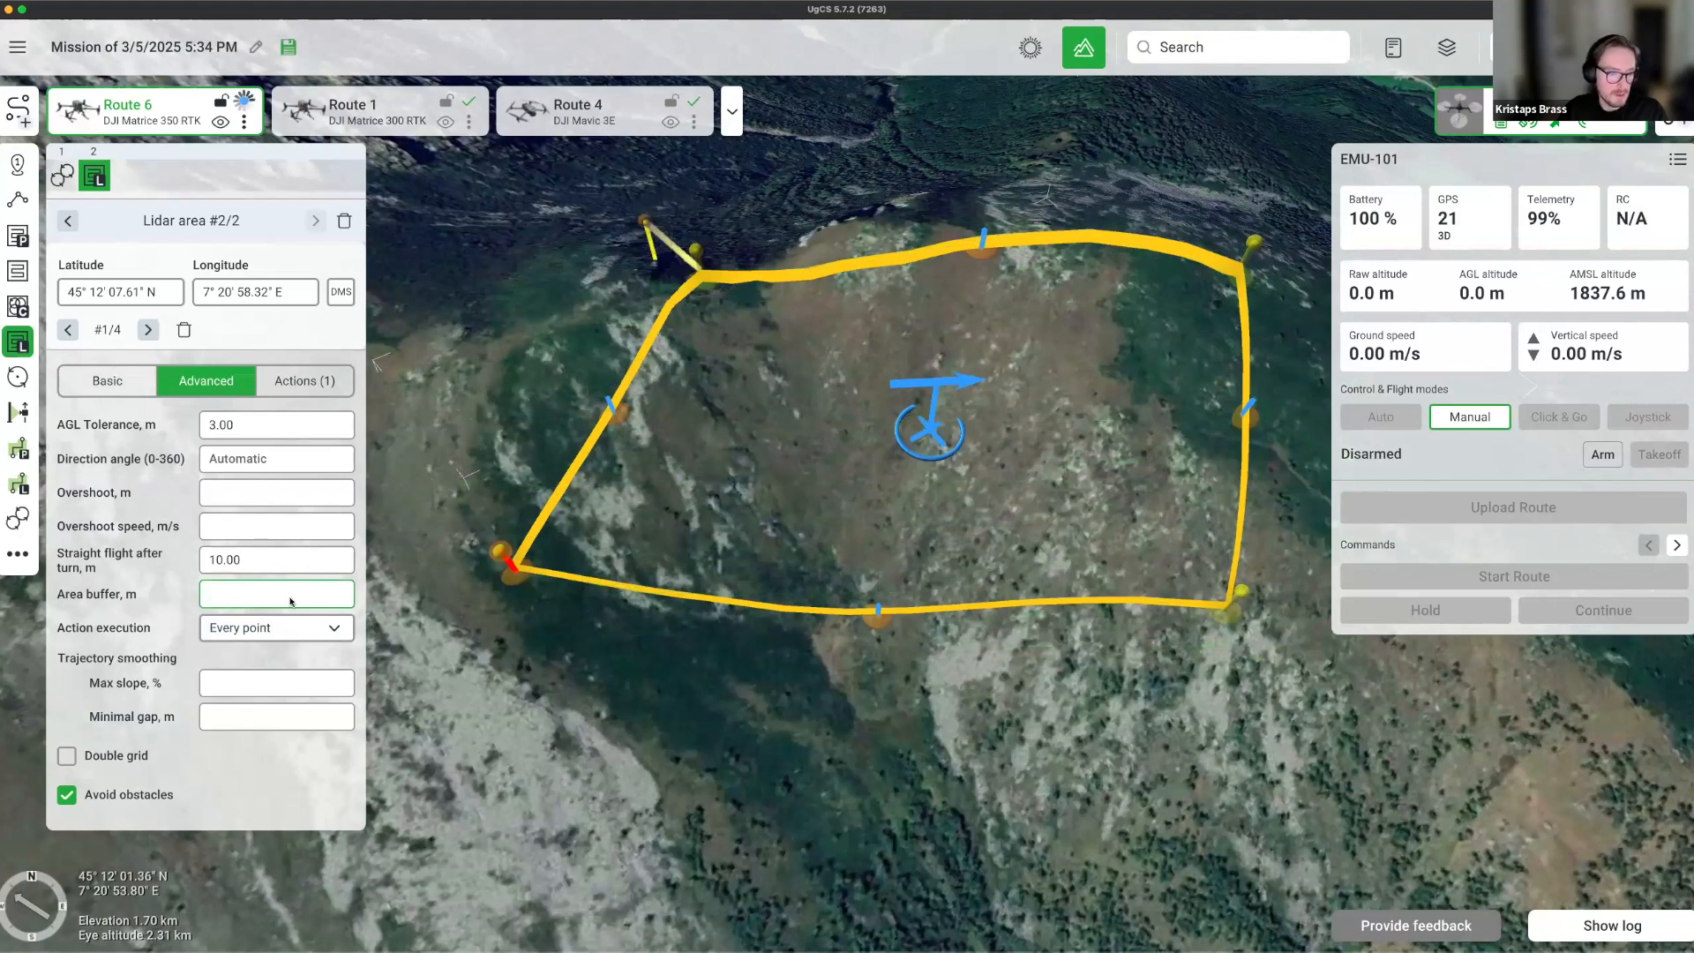
Clear the FOV value on the Basic tab.
{"action": "left_click", "coordinate": [145, 385]}
{"action": "left_click", "coordinate": [286, 437]}
{"action": "key", "text": "ctrl+a"}
{"action": "key", "text": "BackSpace"}
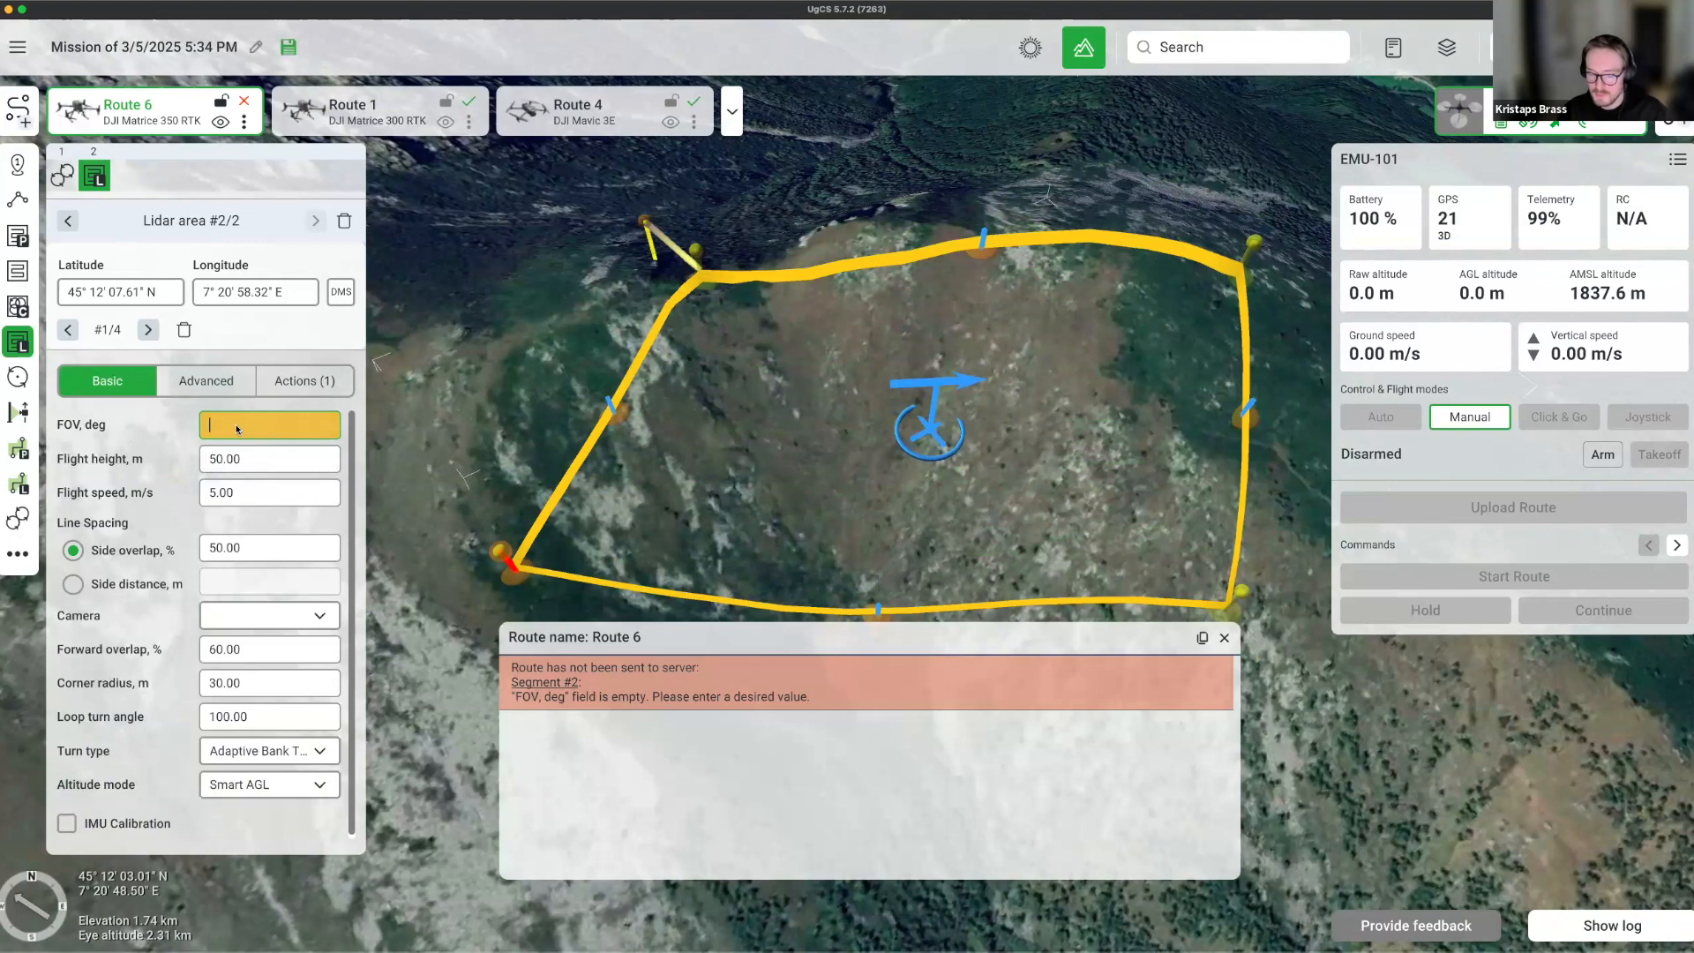
Enter an FOV of 70, then a 50 m Area buffer on the Advanced tab.
{"action": "type", "text": "70"}
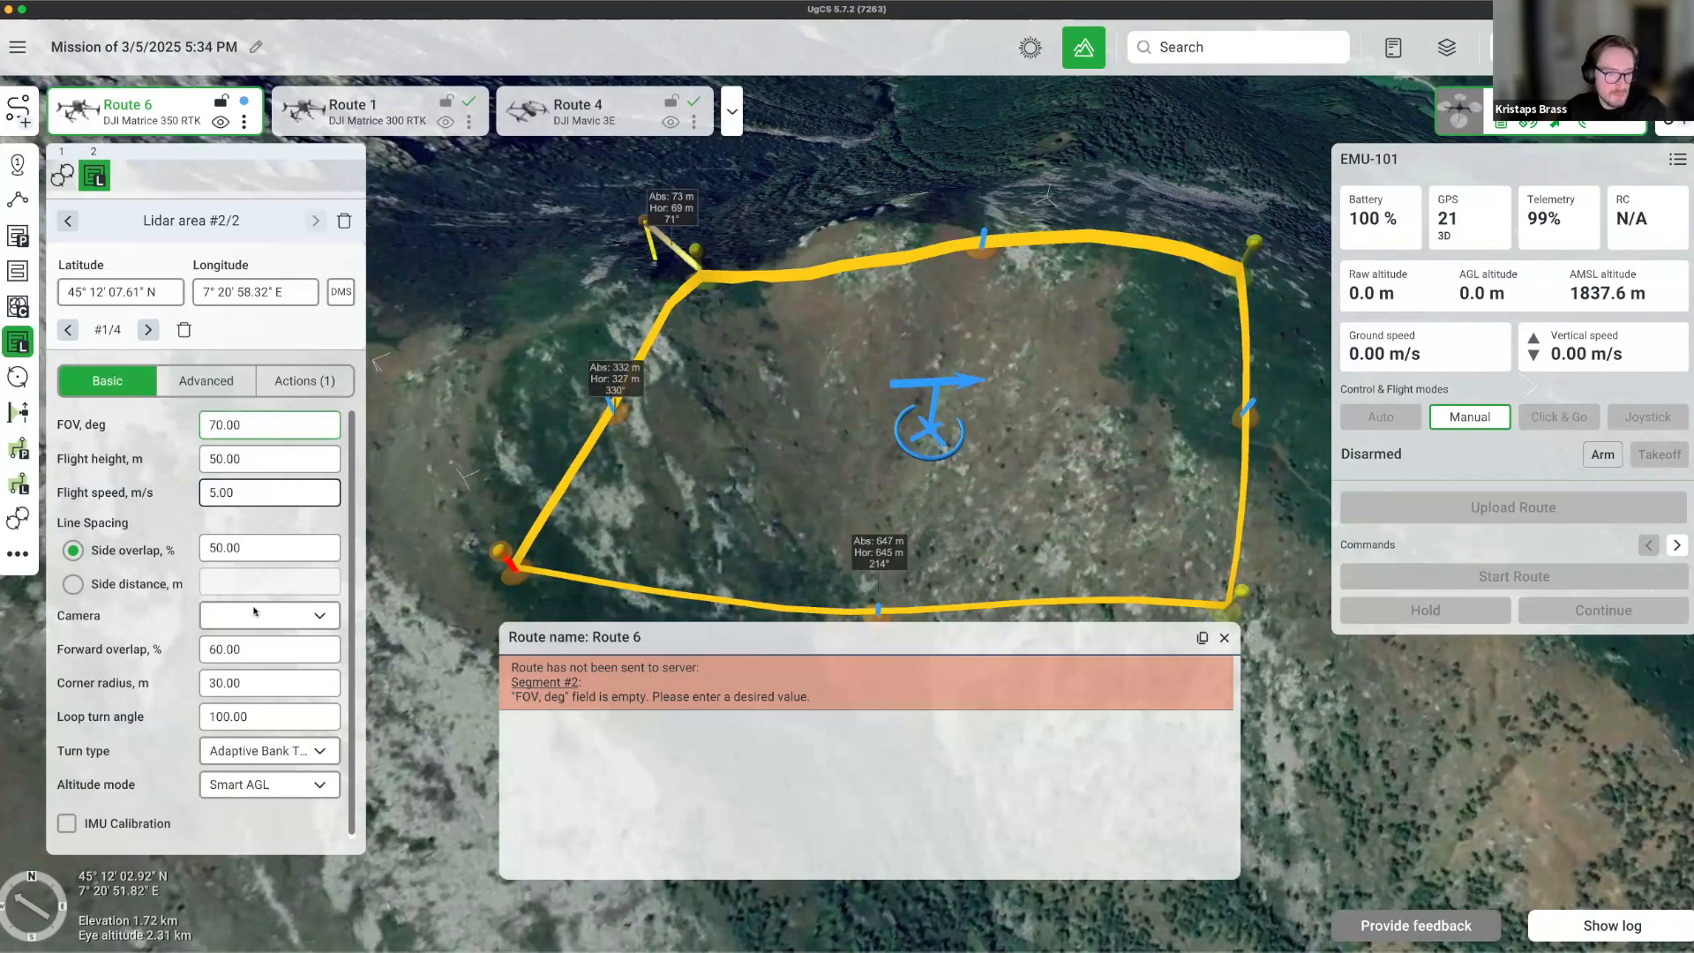
{"action": "left_click", "coordinate": [205, 384]}
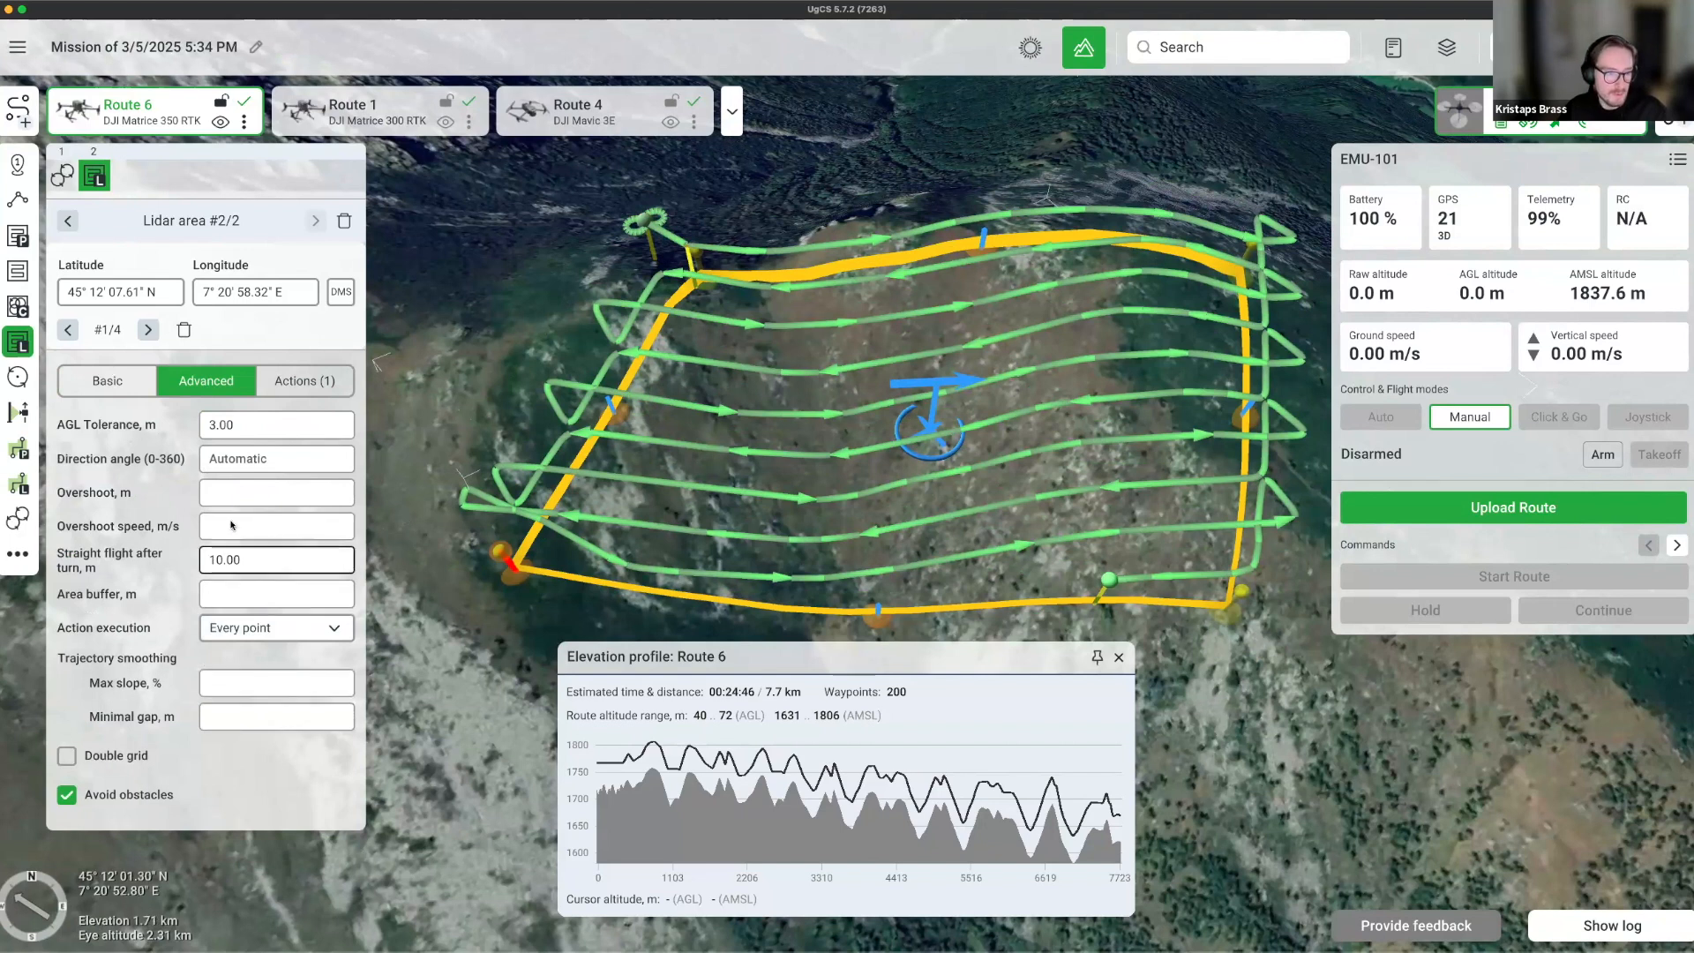
{"action": "left_click", "coordinate": [252, 603]}
{"action": "type", "text": "50"}
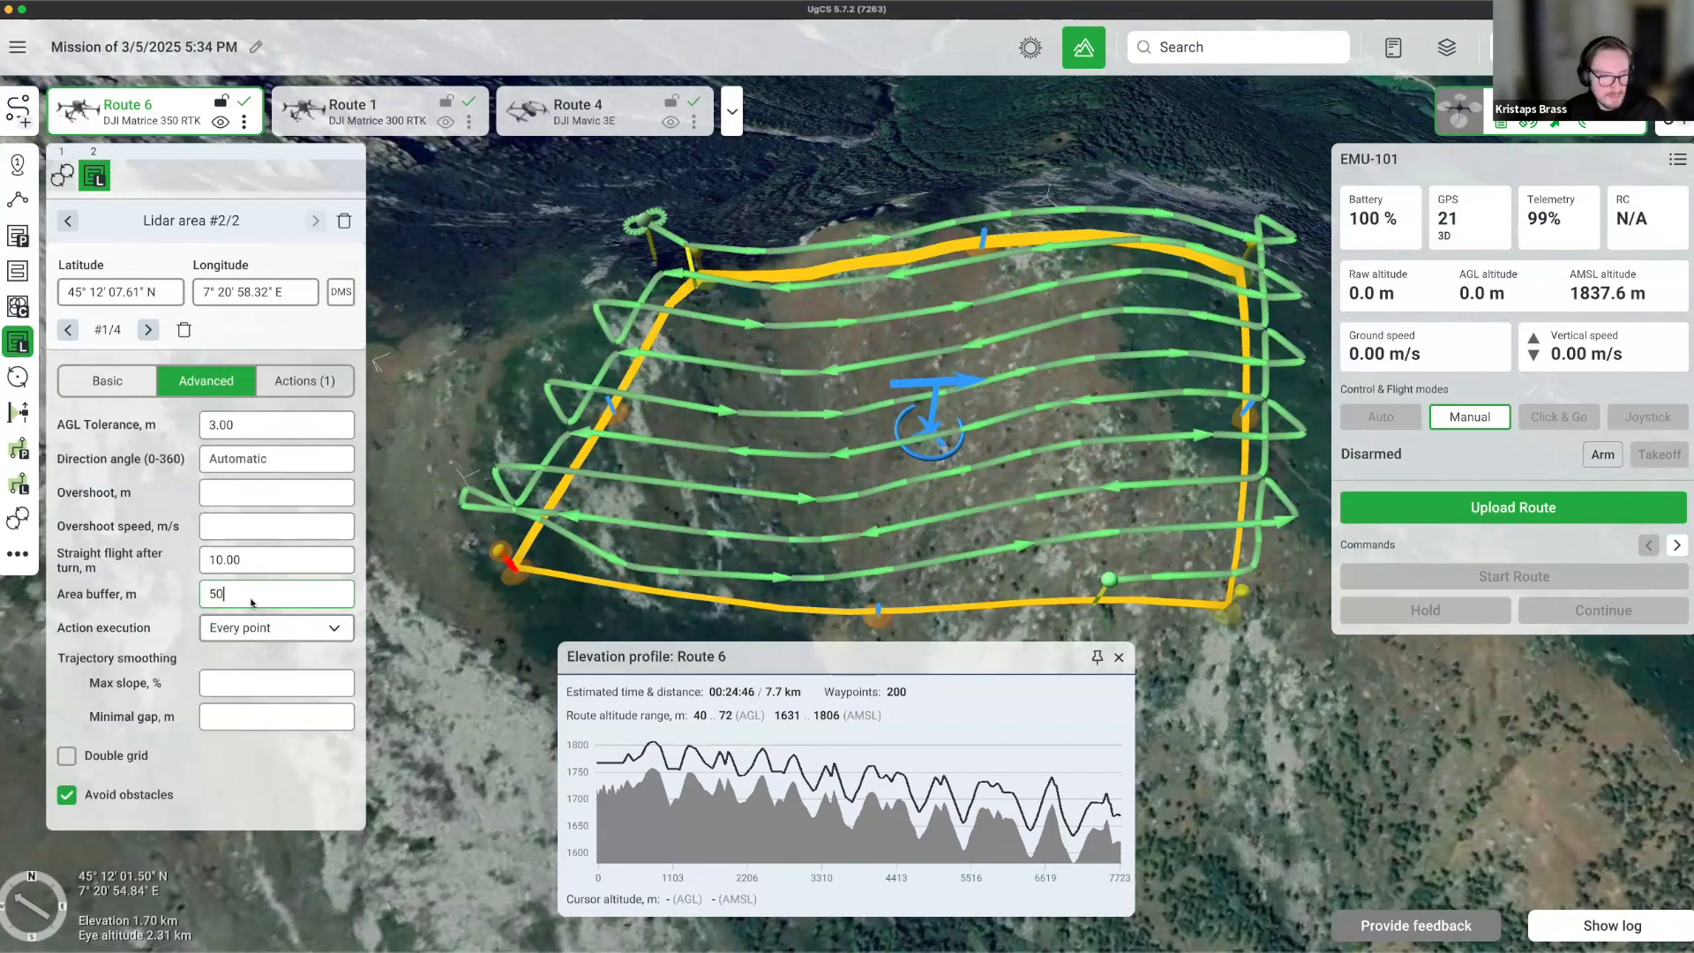
{"action": "key", "text": "Return"}
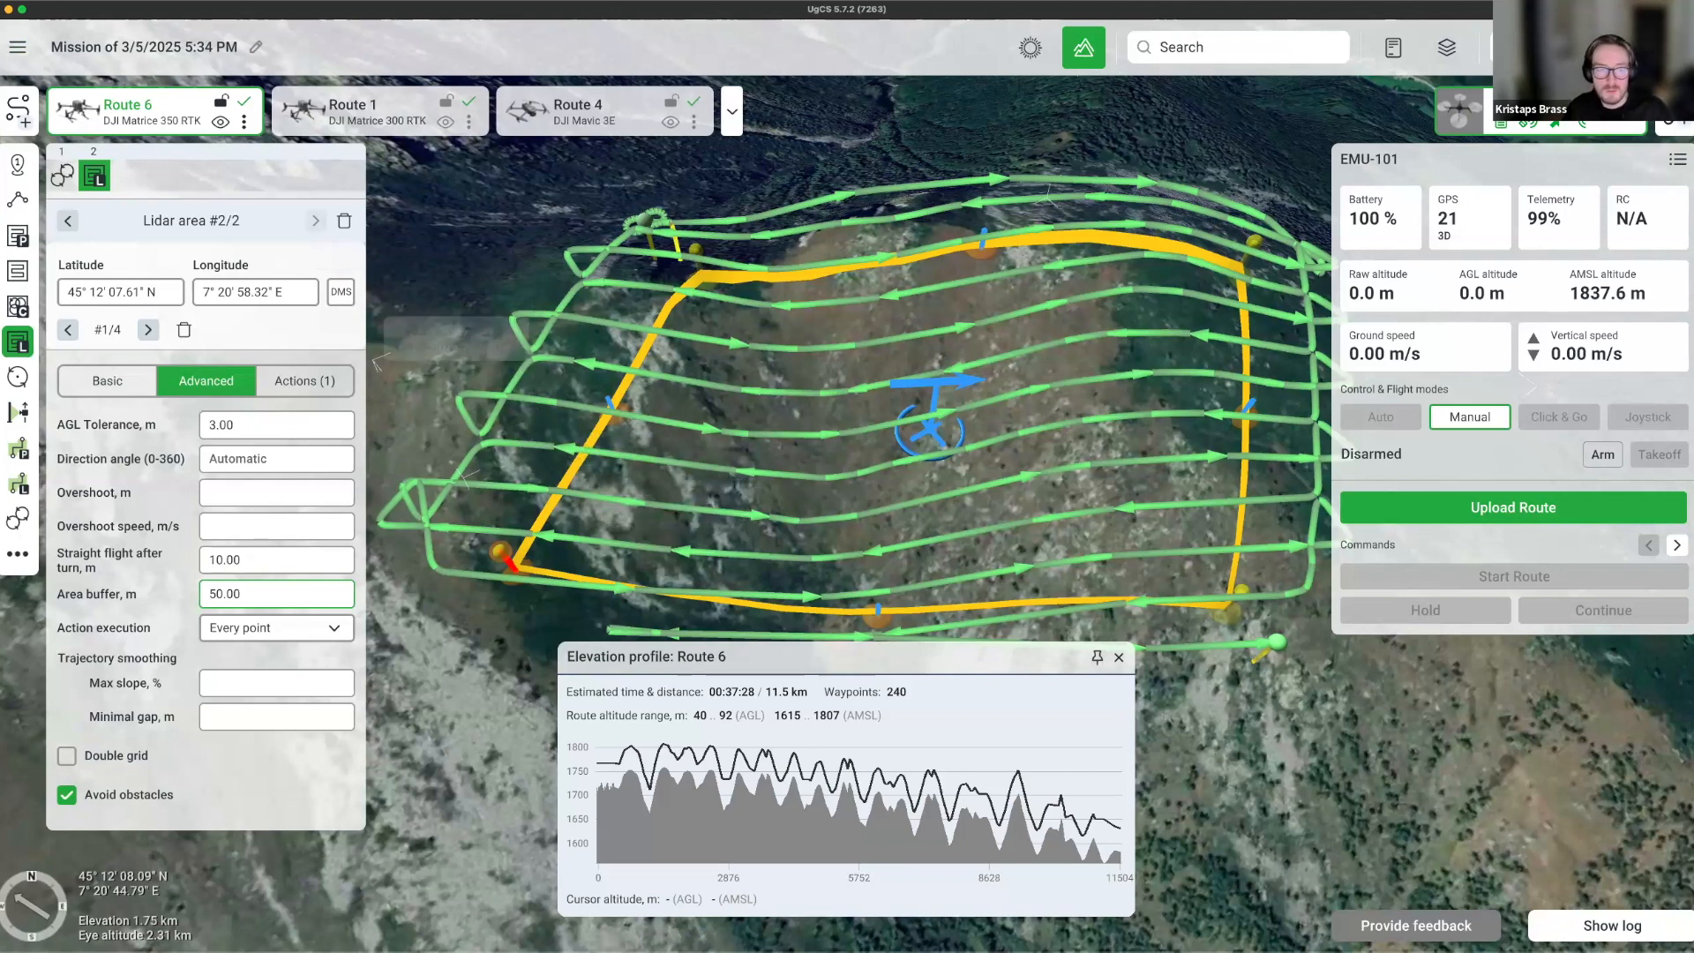
Look over the vehicle and payload profiles, then switch the interface to the dark theme.
{"action": "left_click", "coordinate": [18, 47]}
{"action": "left_click", "coordinate": [53, 93]}
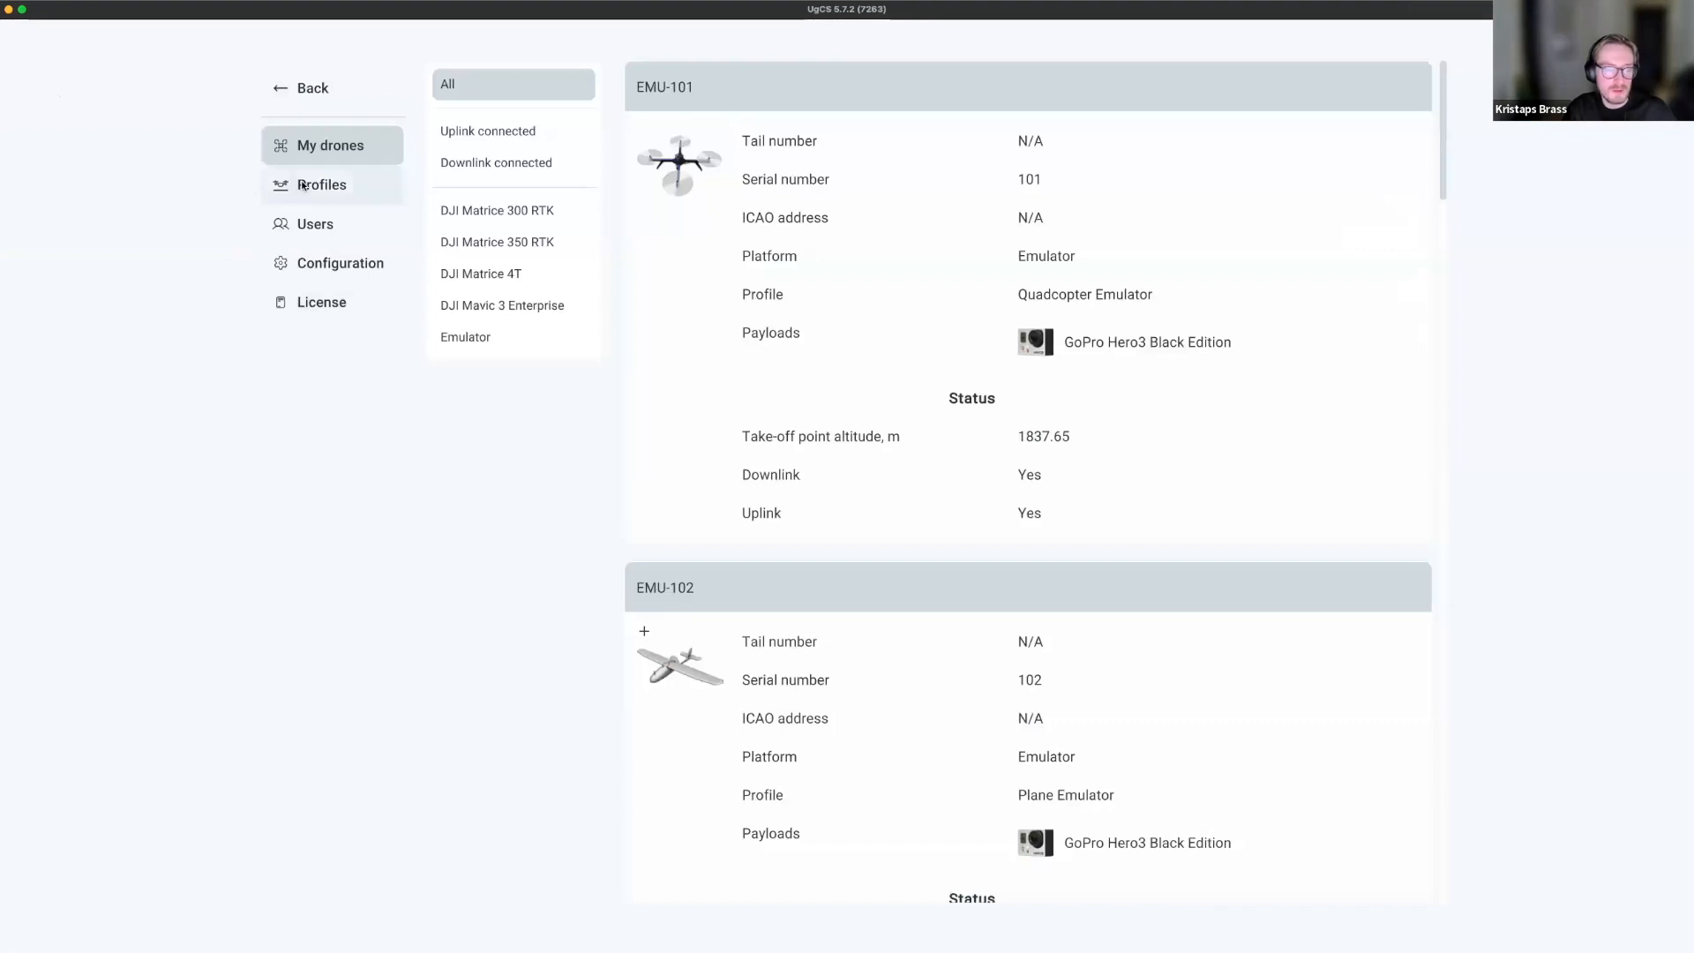
{"action": "left_click", "coordinate": [311, 186]}
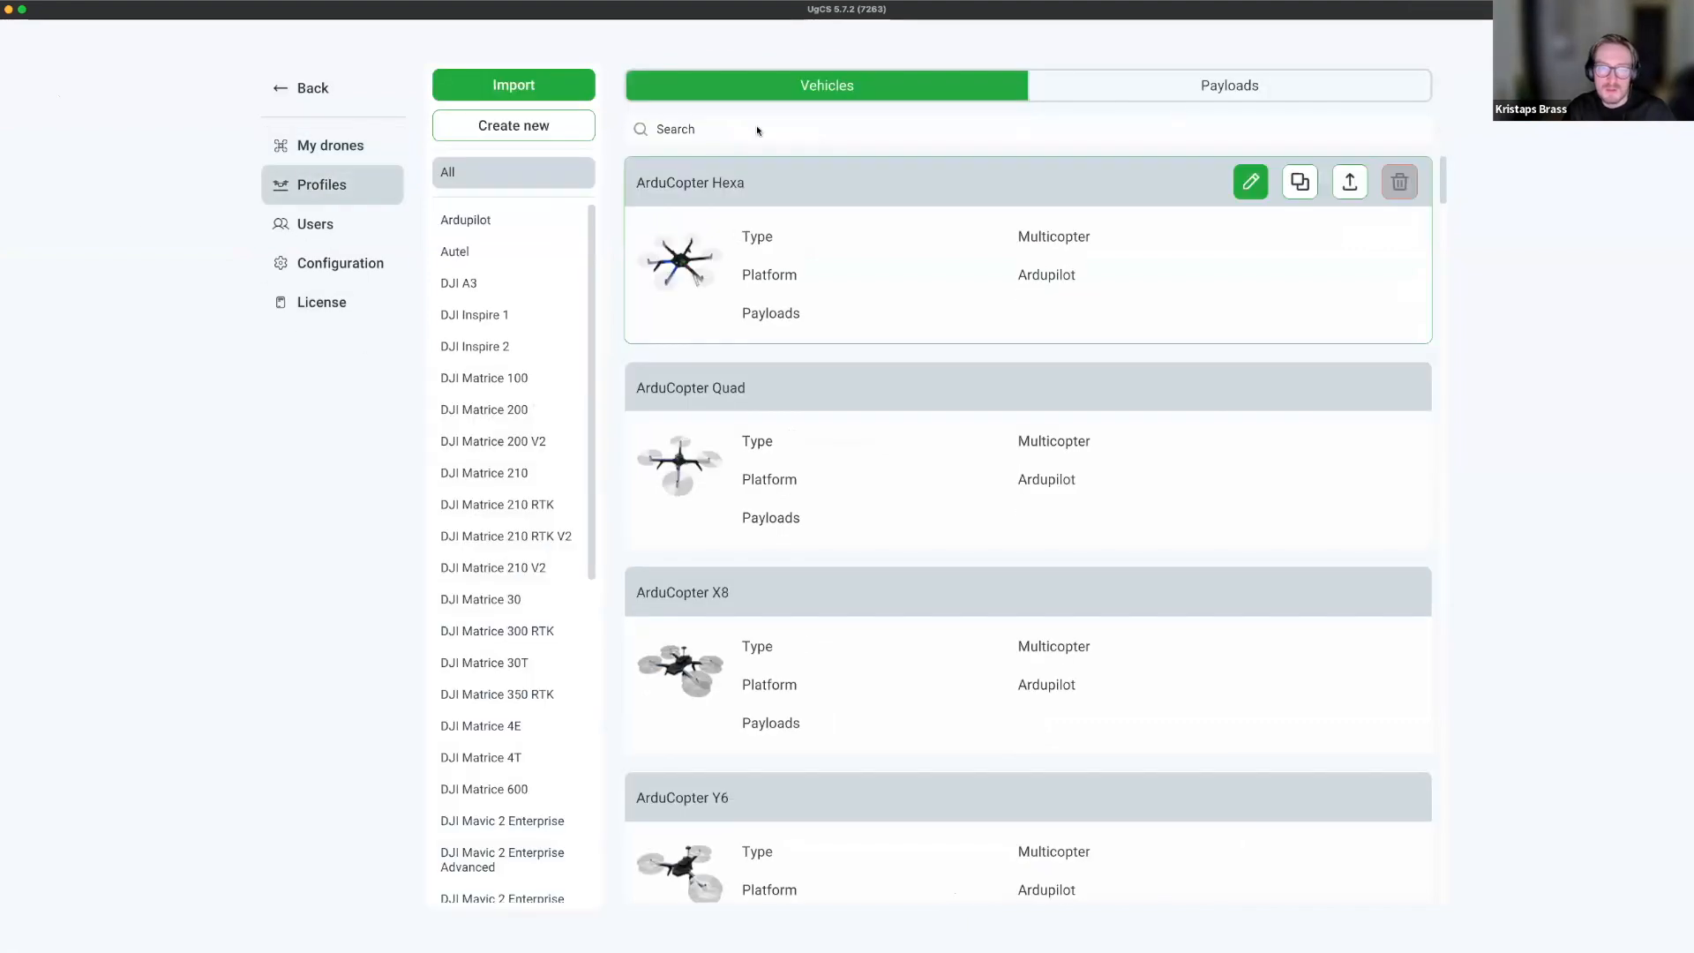
{"action": "left_click", "coordinate": [331, 88]}
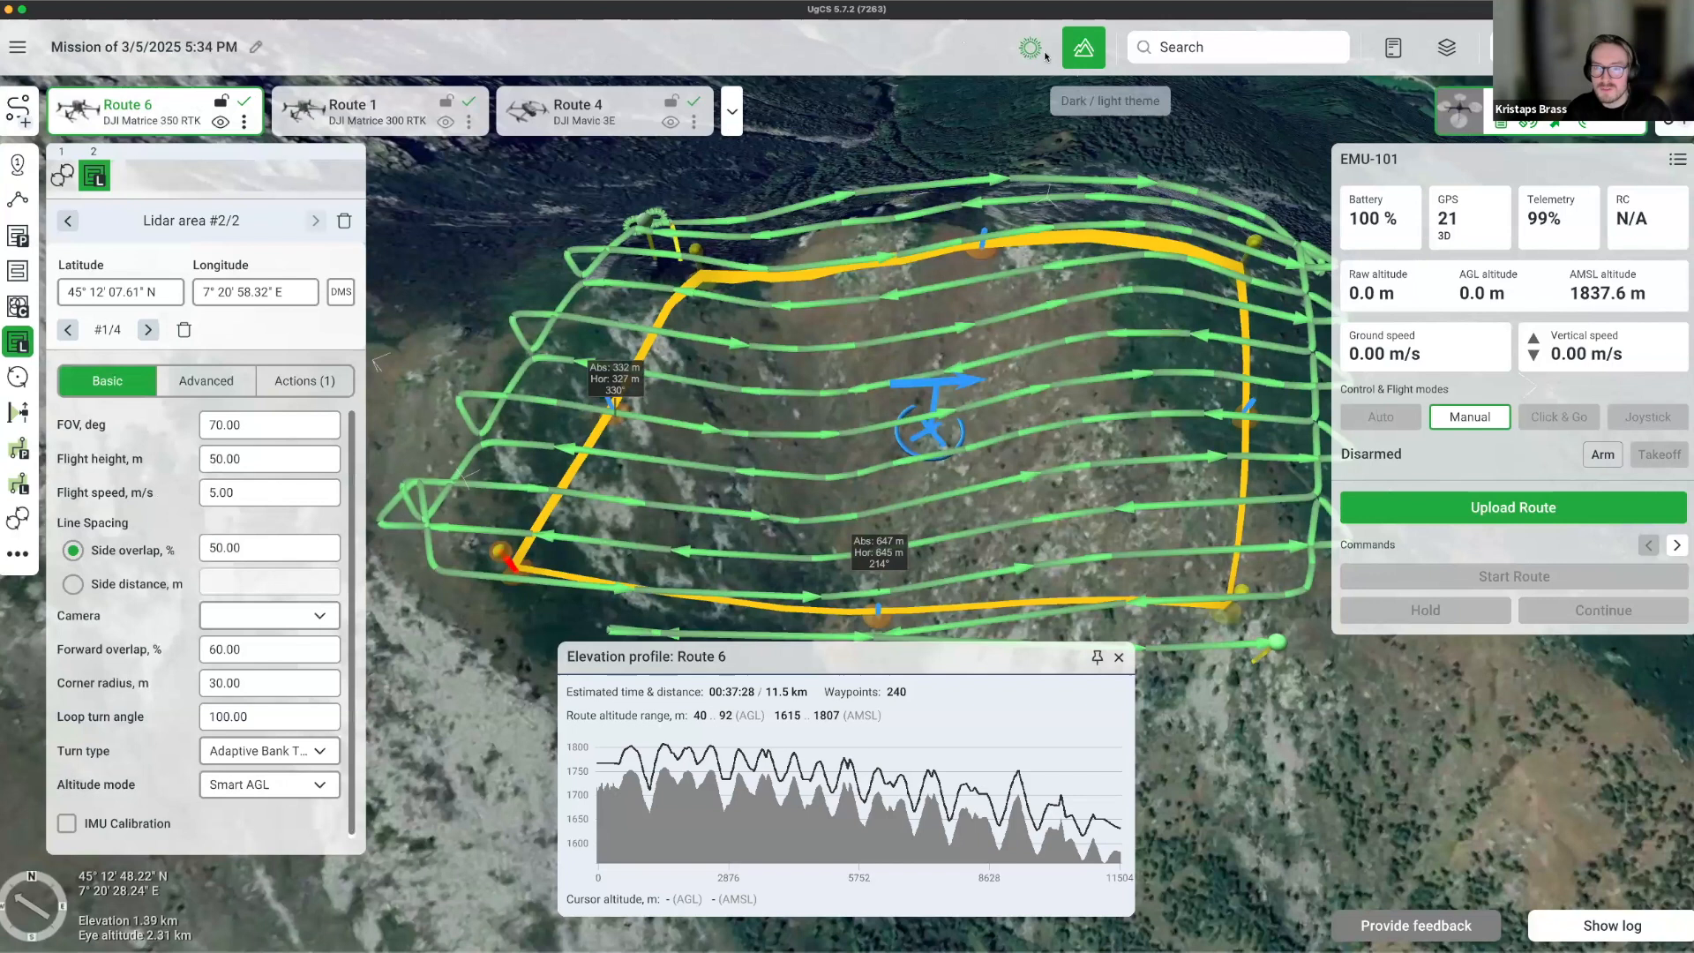
{"action": "left_click", "coordinate": [1042, 54]}
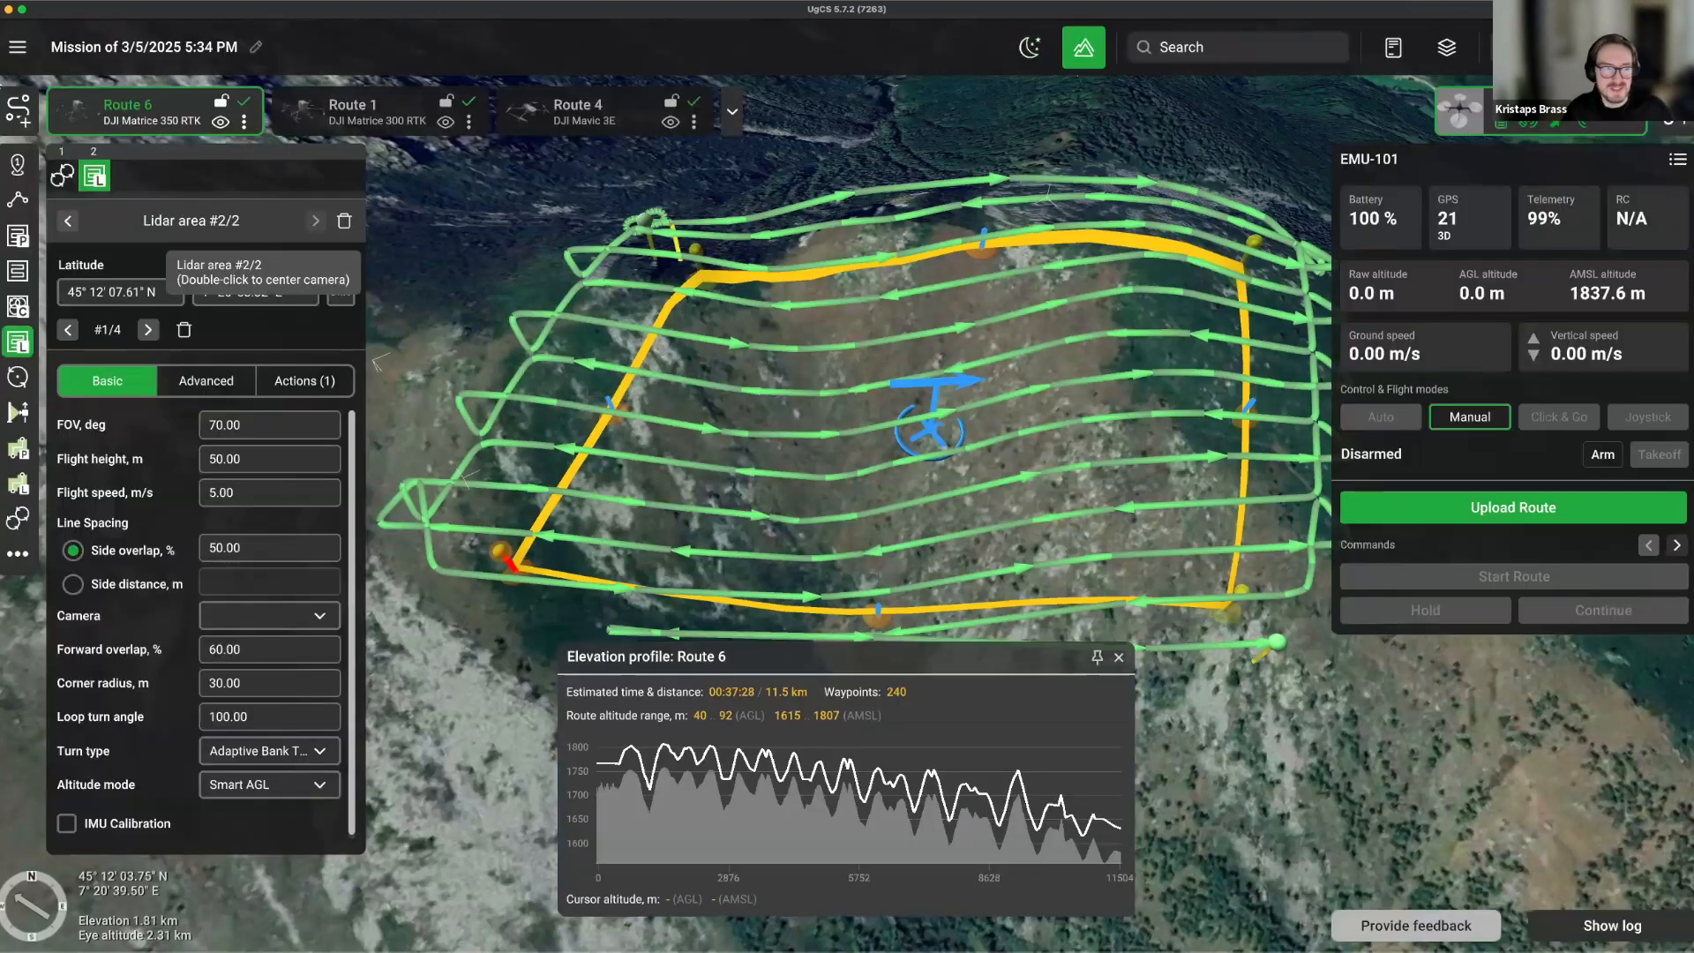
Open the drone list and view the connection configuration settings.
{"action": "left_click", "coordinate": [17, 47]}
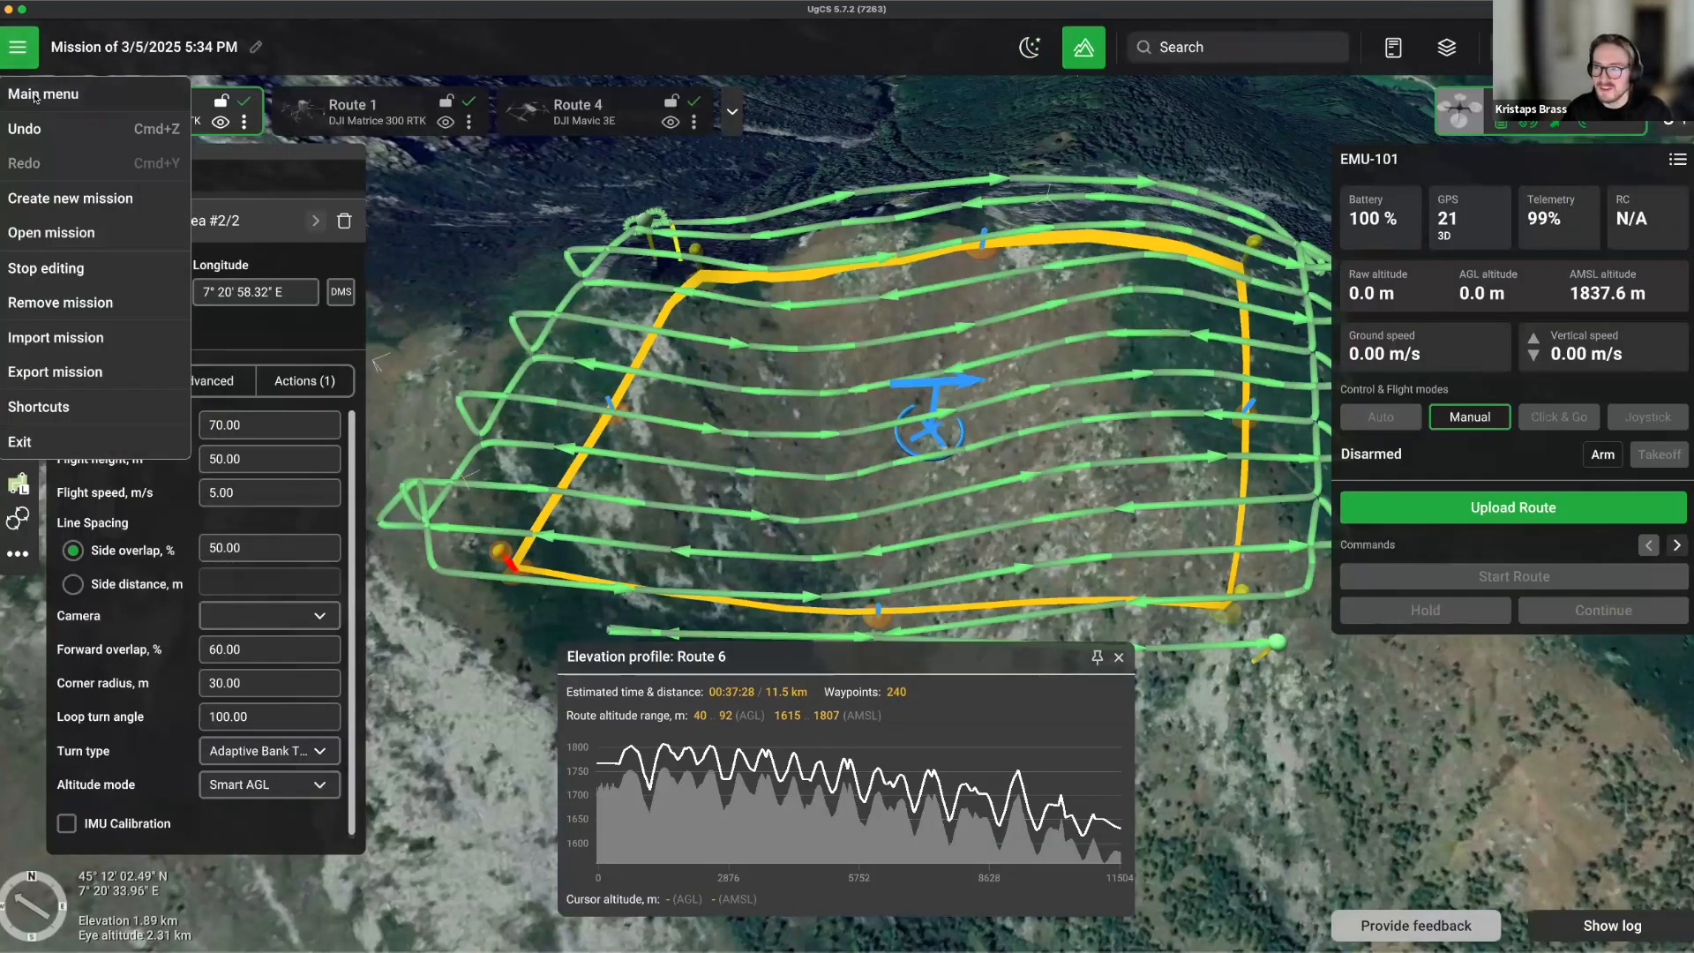
{"action": "left_click", "coordinate": [35, 97]}
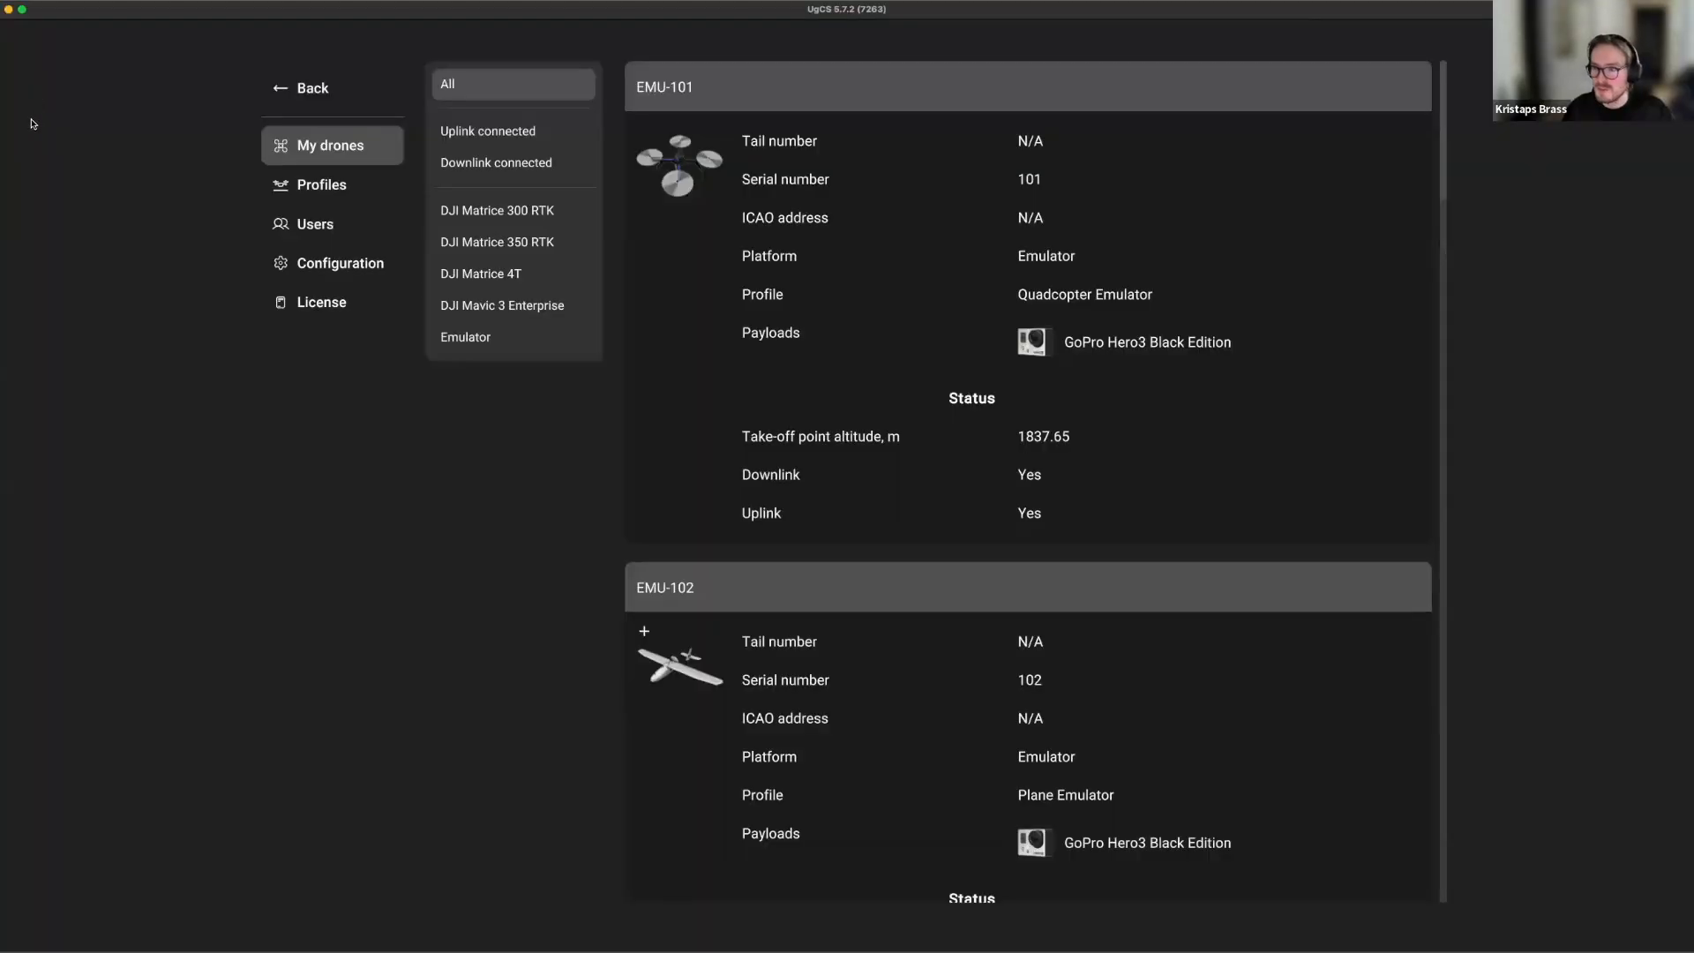
{"action": "left_click", "coordinate": [362, 273]}
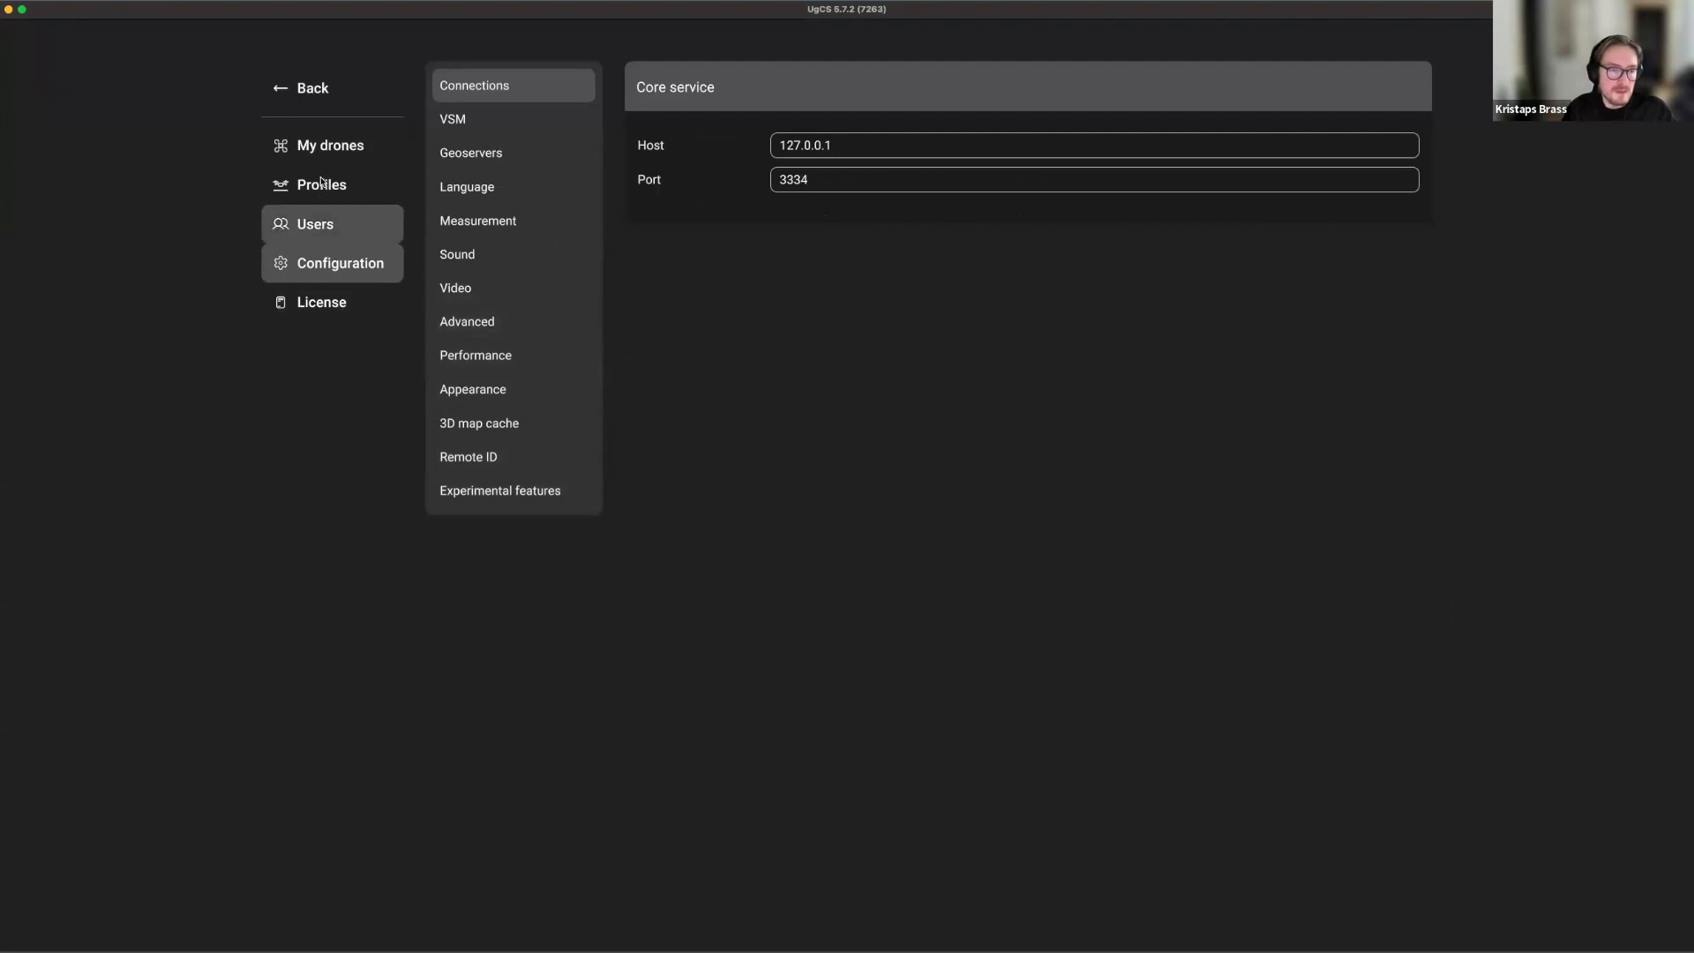
Start a new payload profile and cancel it, then view vehicle profiles and return to the map.
{"action": "left_click", "coordinate": [1152, 84]}
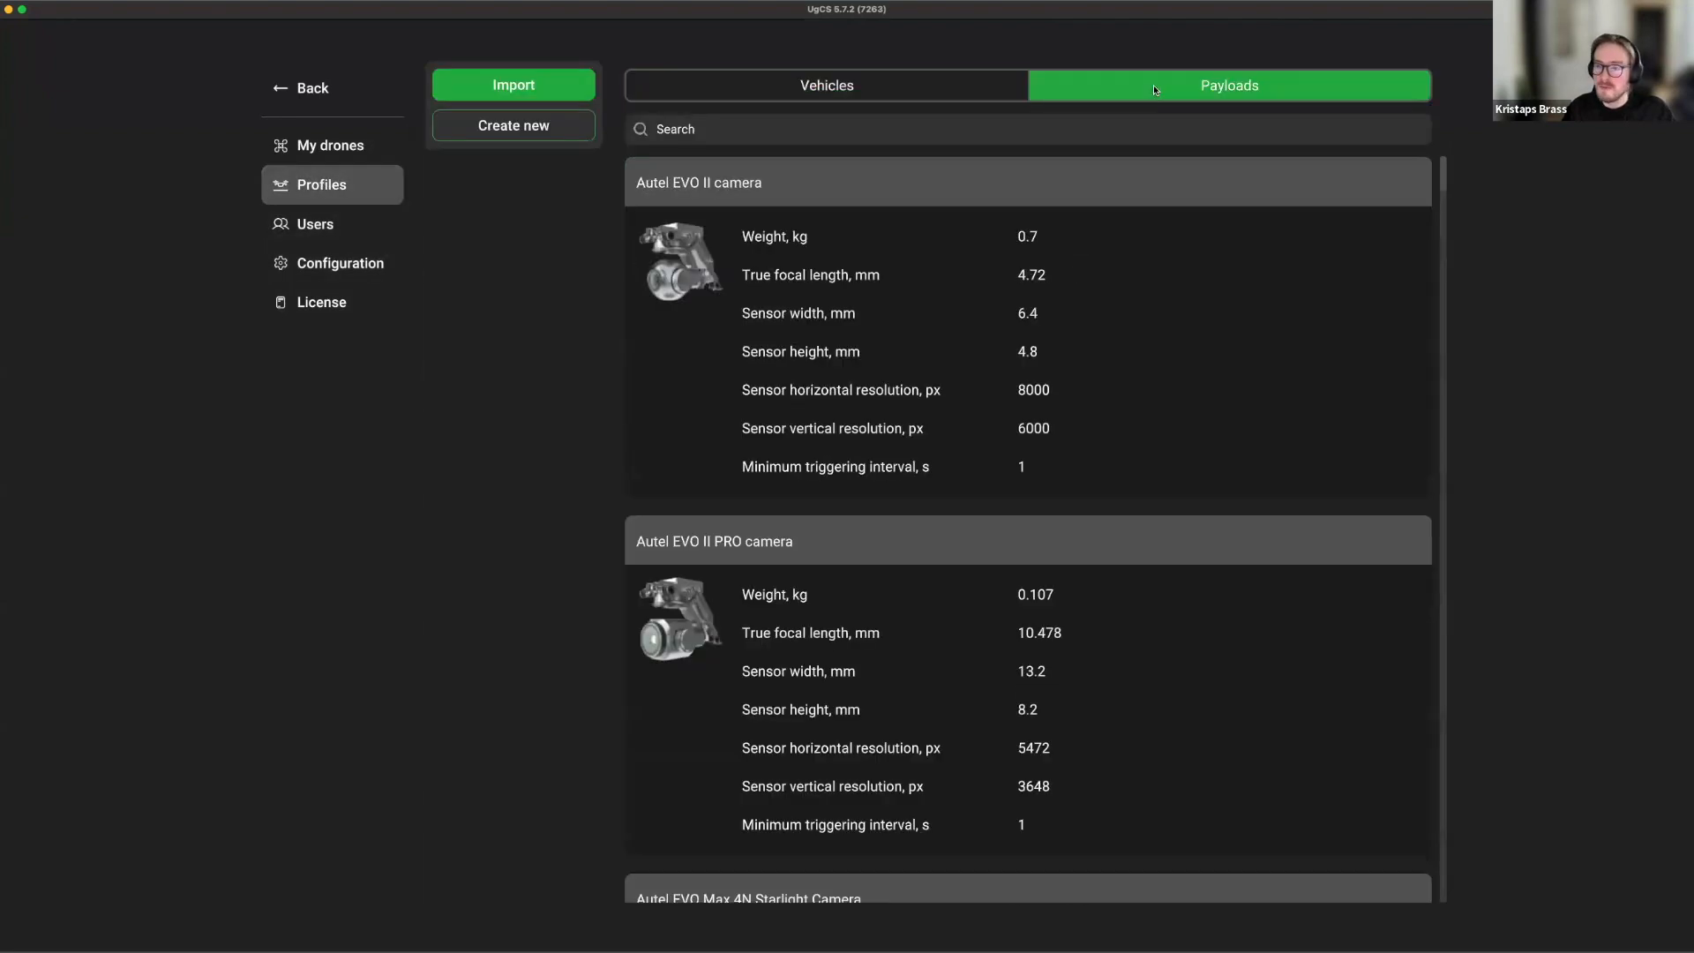
{"action": "mouse_move", "coordinate": [863, 277]}
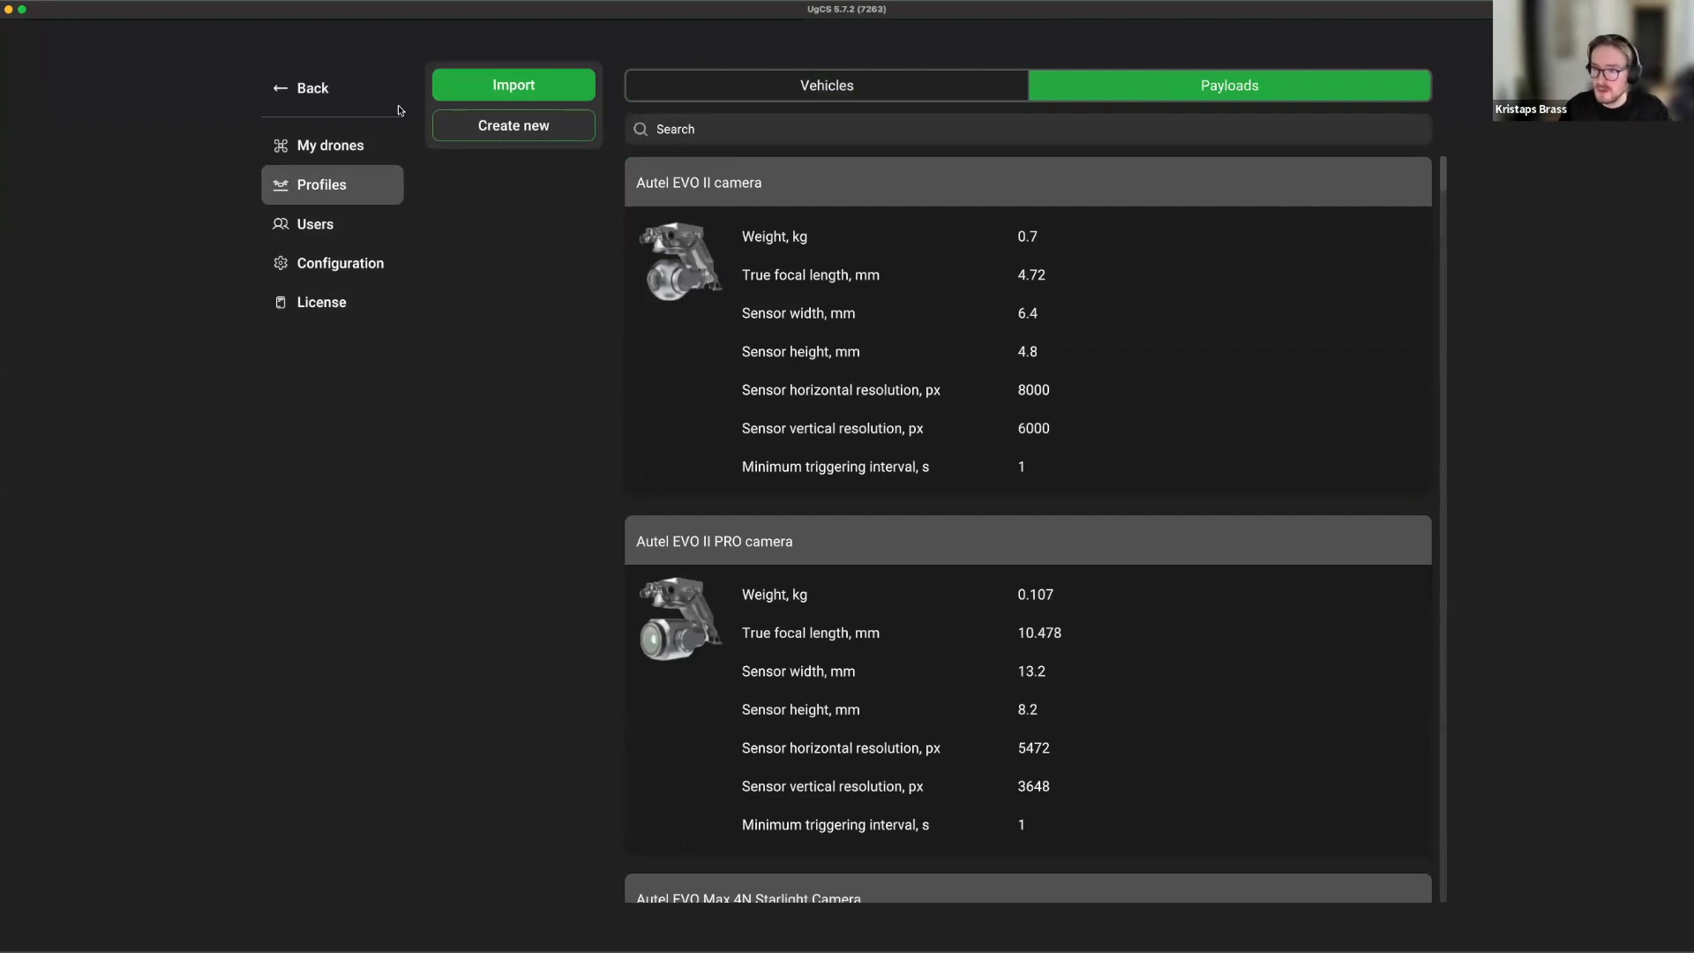
{"action": "left_click", "coordinate": [515, 134]}
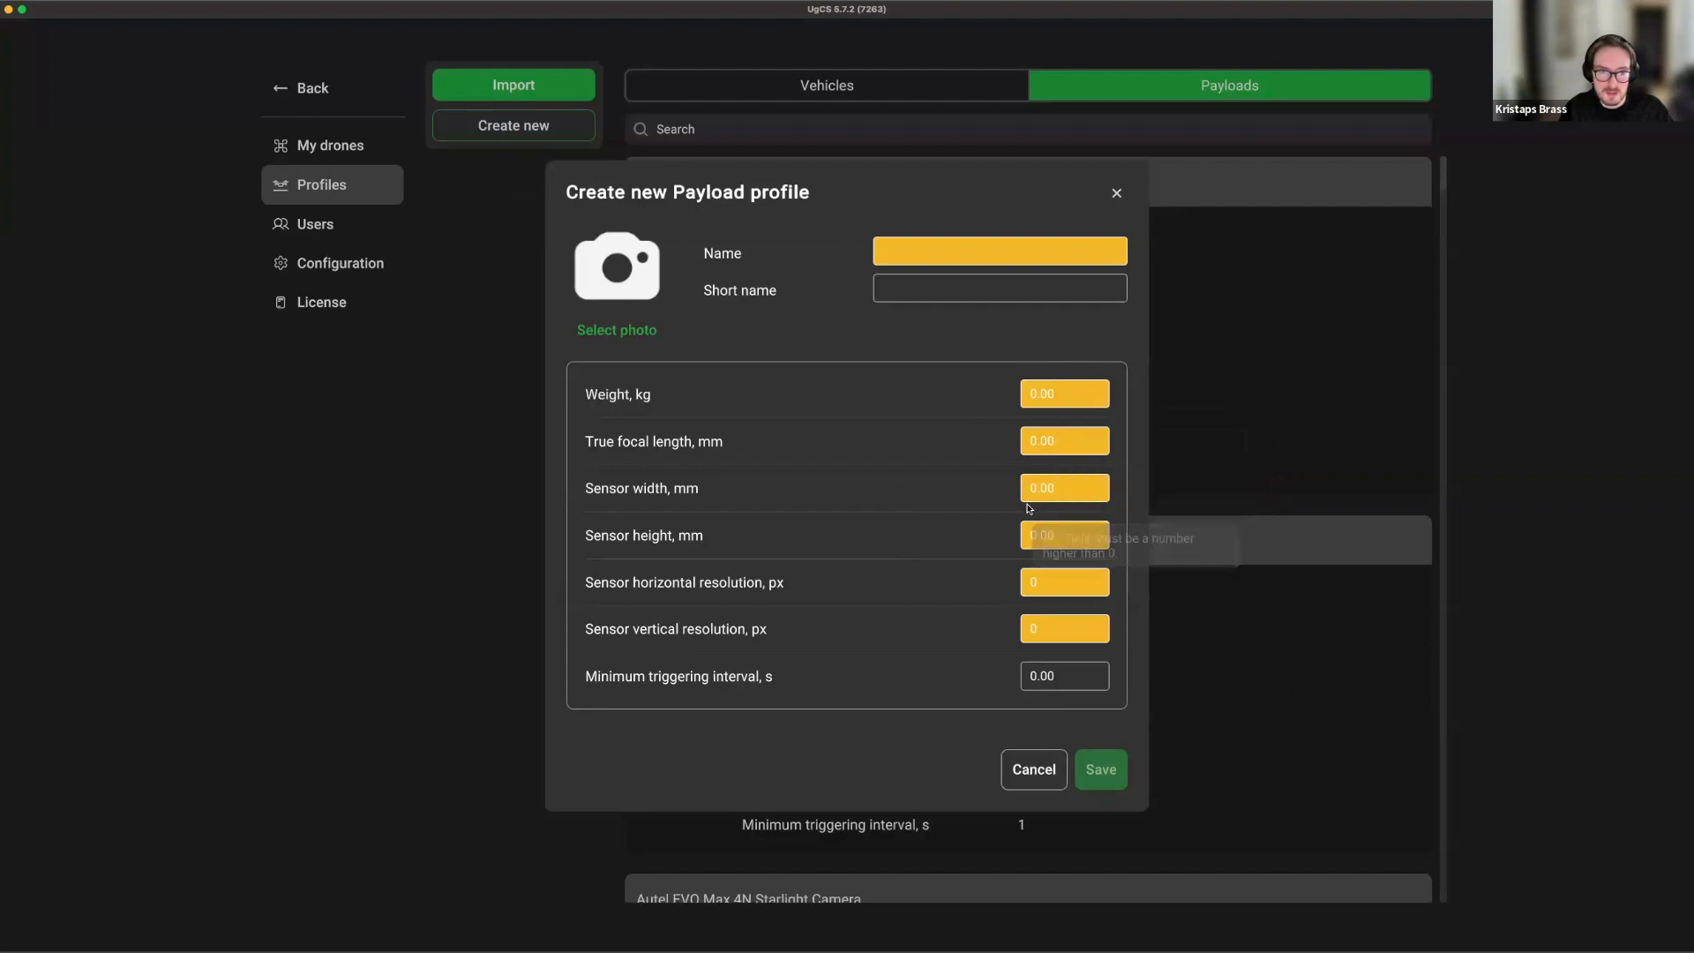
{"action": "left_click", "coordinate": [1022, 783]}
{"action": "scroll", "coordinate": [905, 516], "scroll_direction": "down", "scroll_amount": 15}
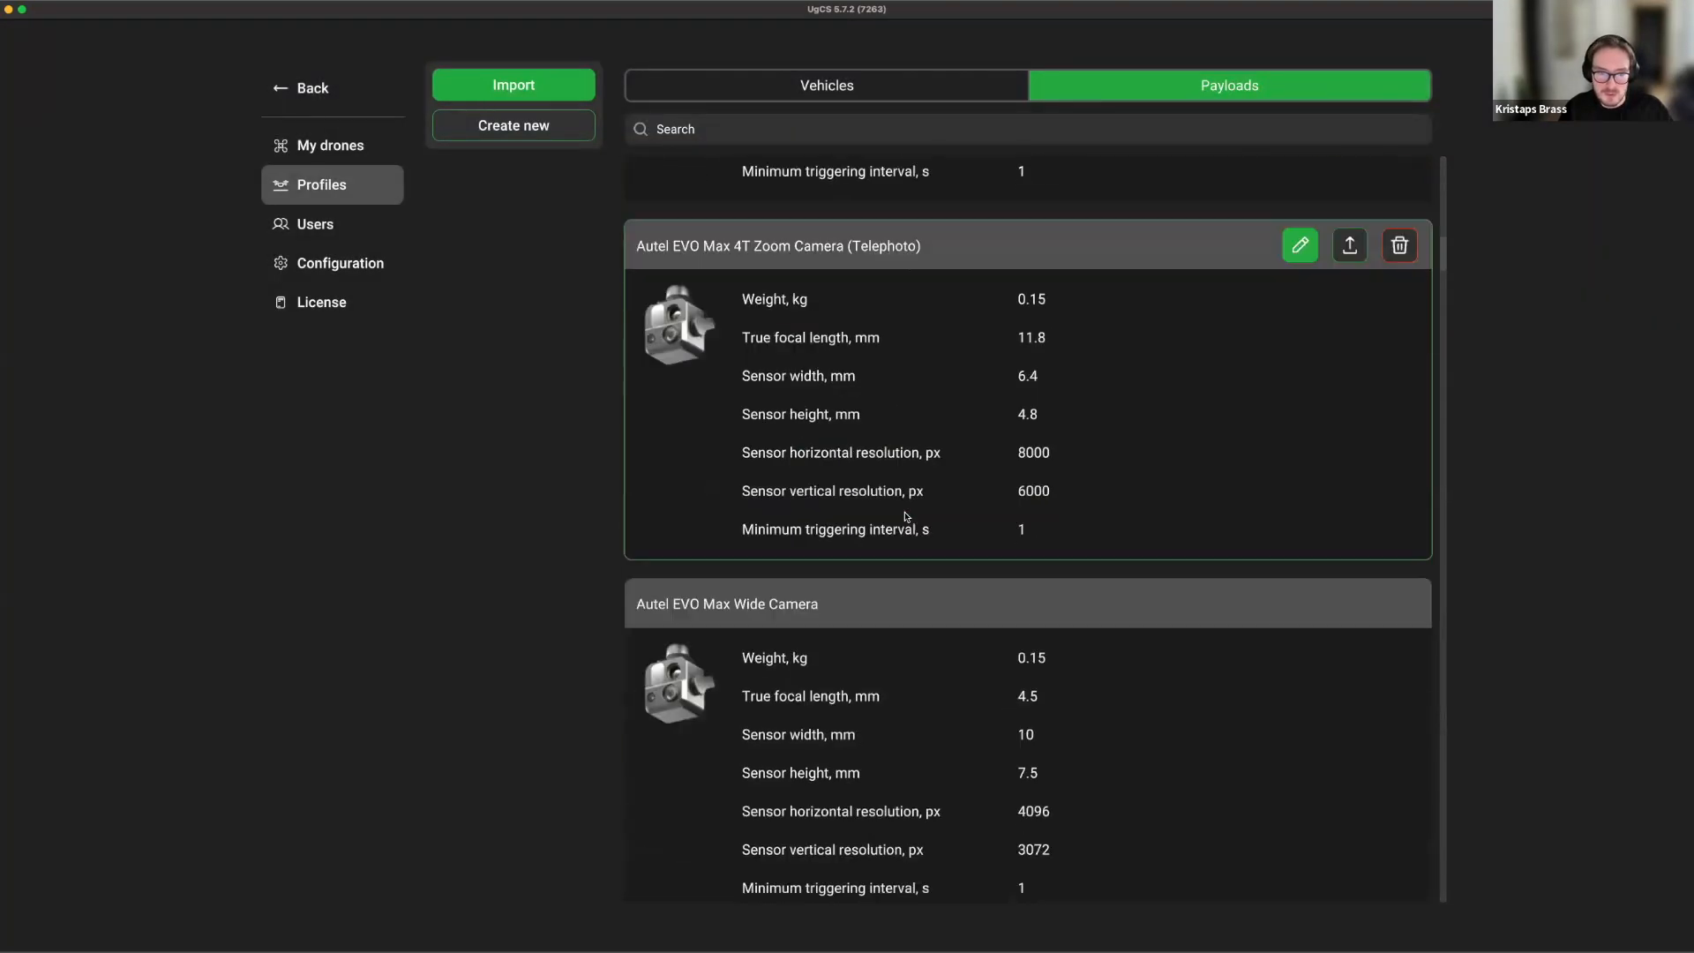
{"action": "scroll", "coordinate": [905, 516], "scroll_direction": "down", "scroll_amount": 6}
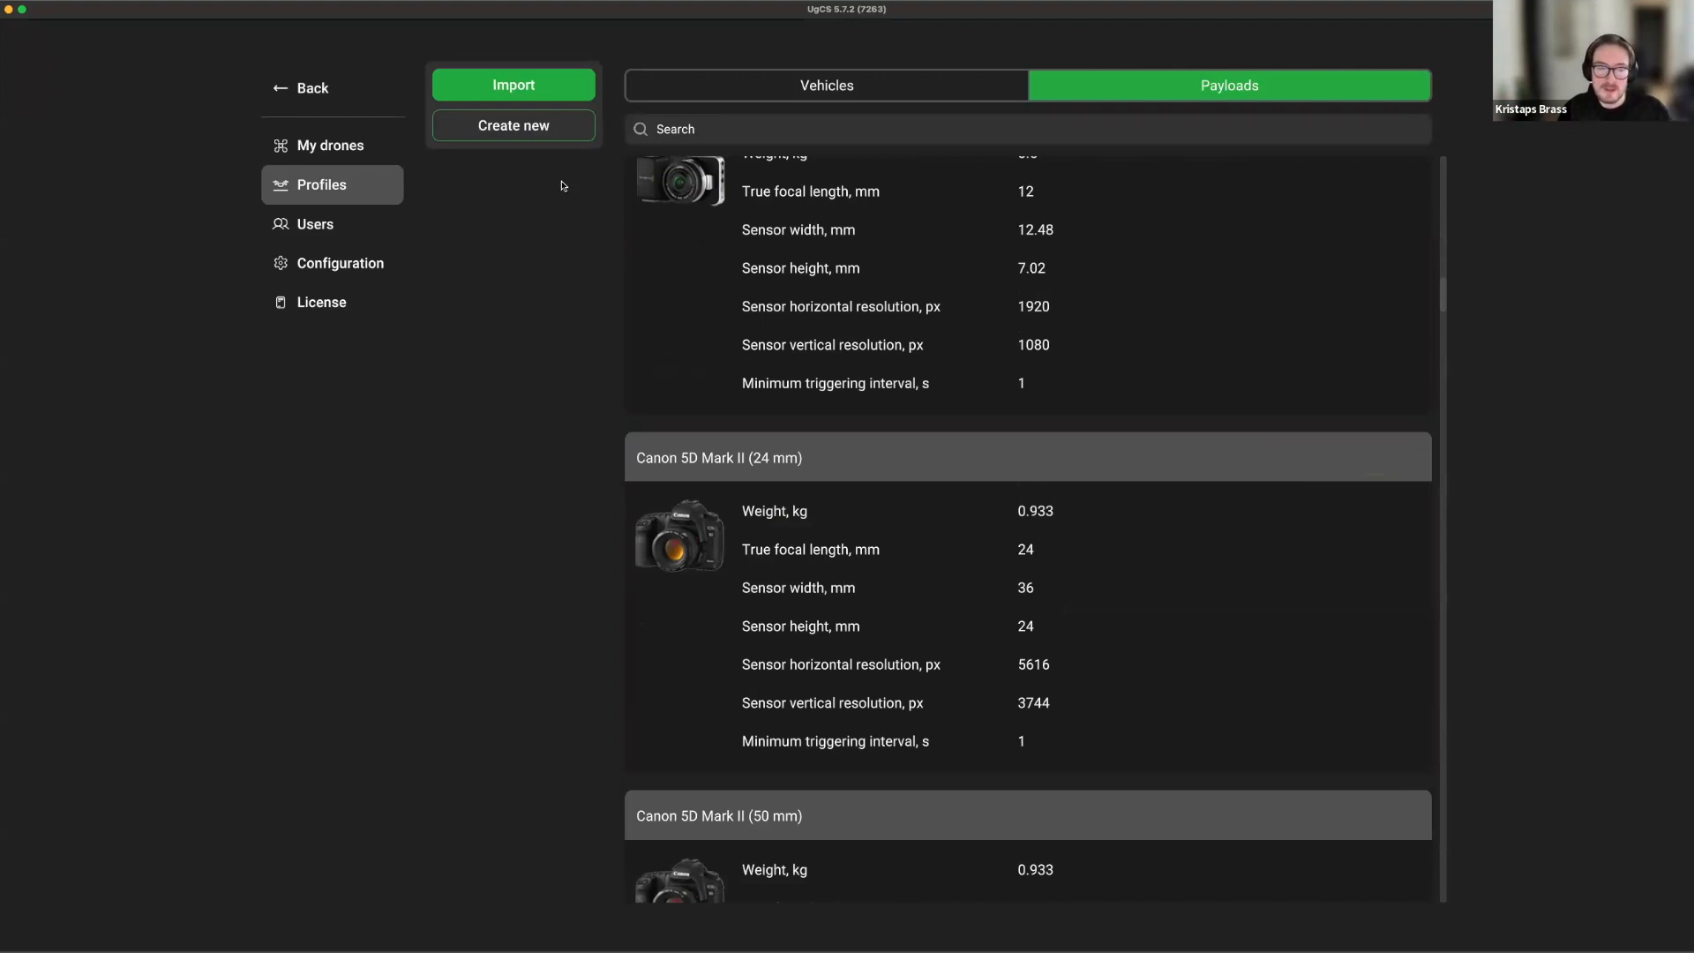
{"action": "left_click", "coordinate": [817, 84]}
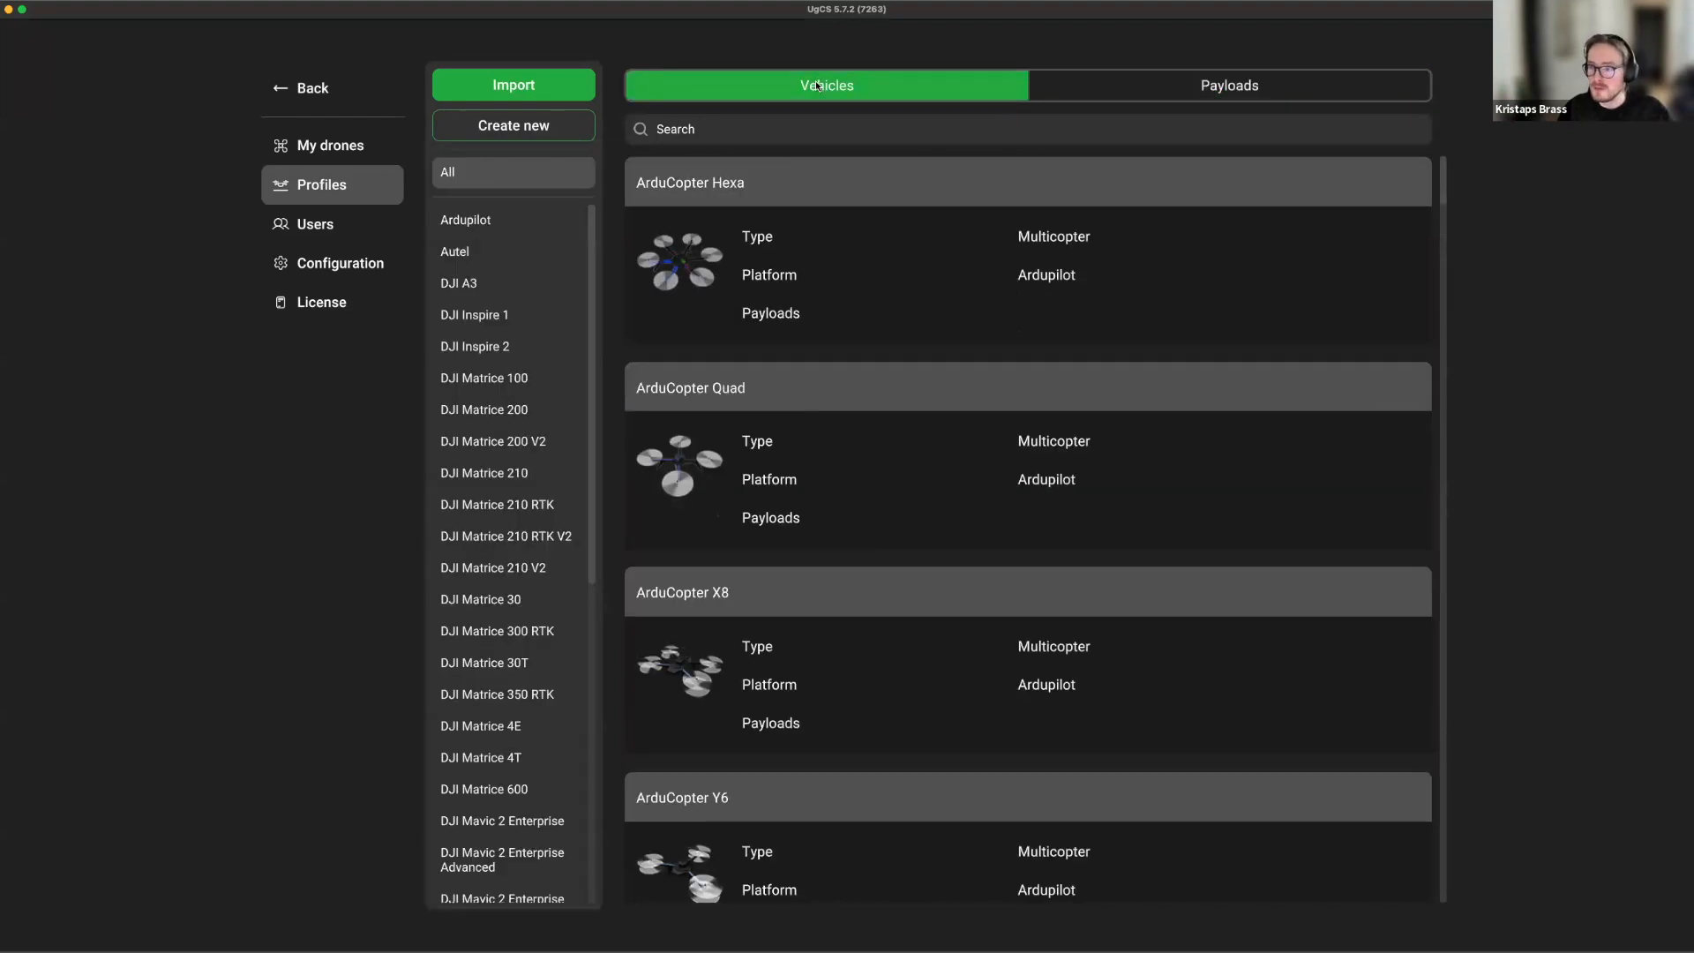
{"action": "mouse_move", "coordinate": [849, 409]}
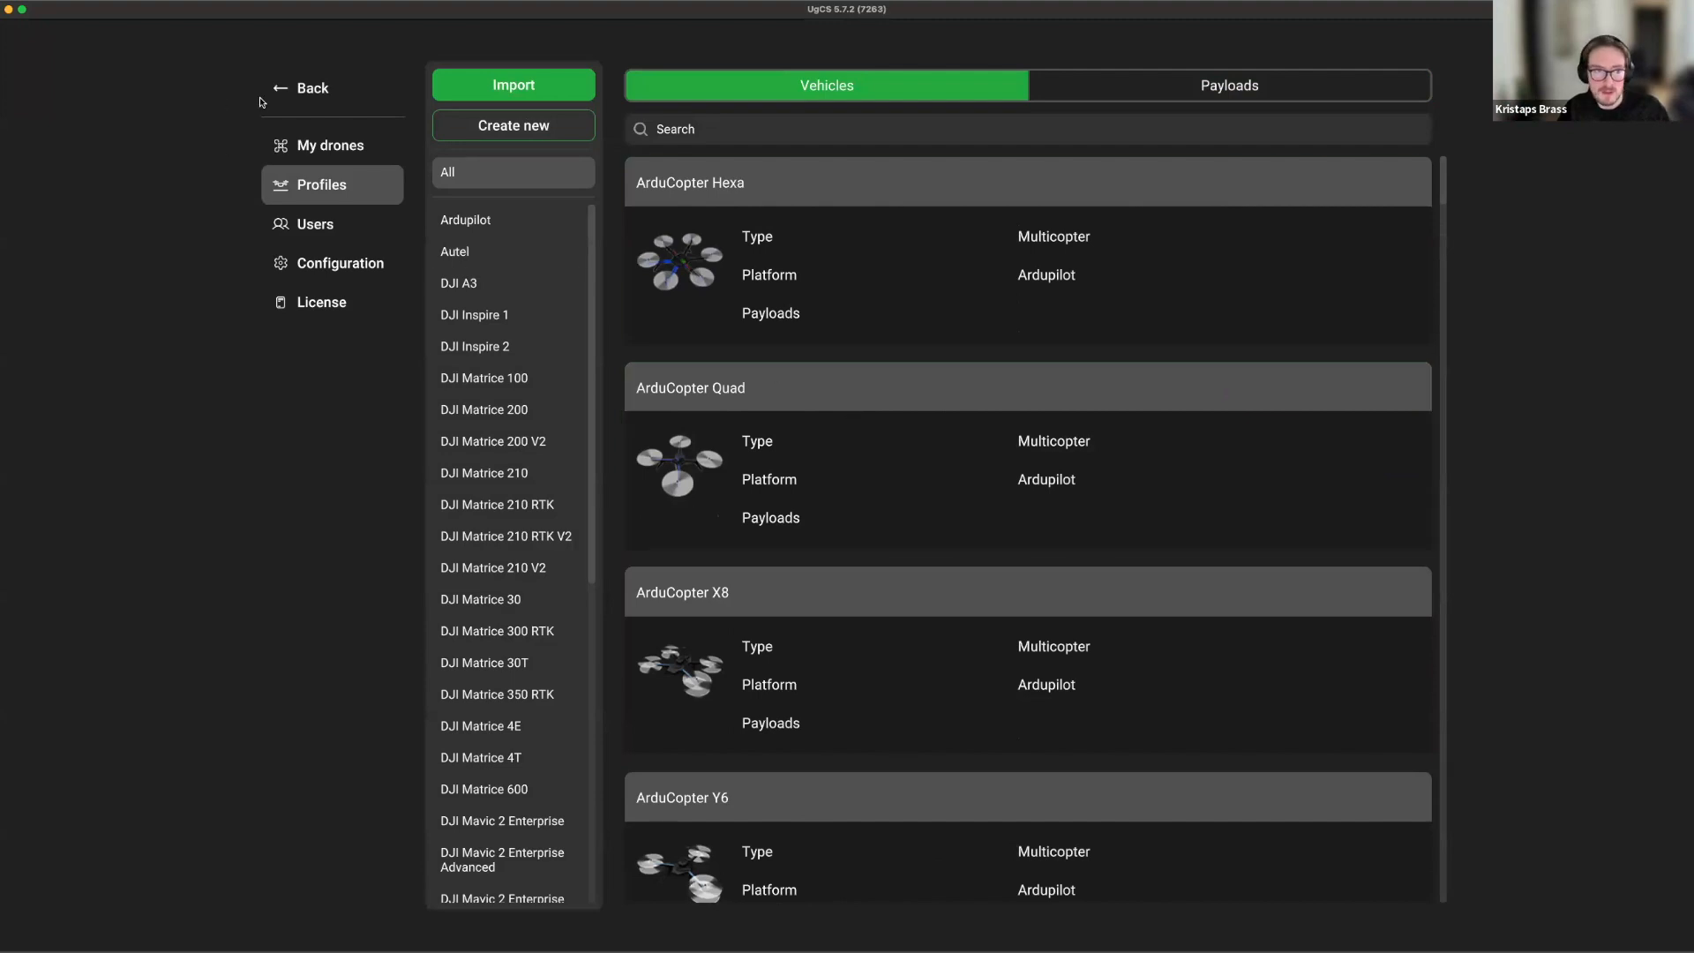
{"action": "left_click", "coordinate": [305, 88]}
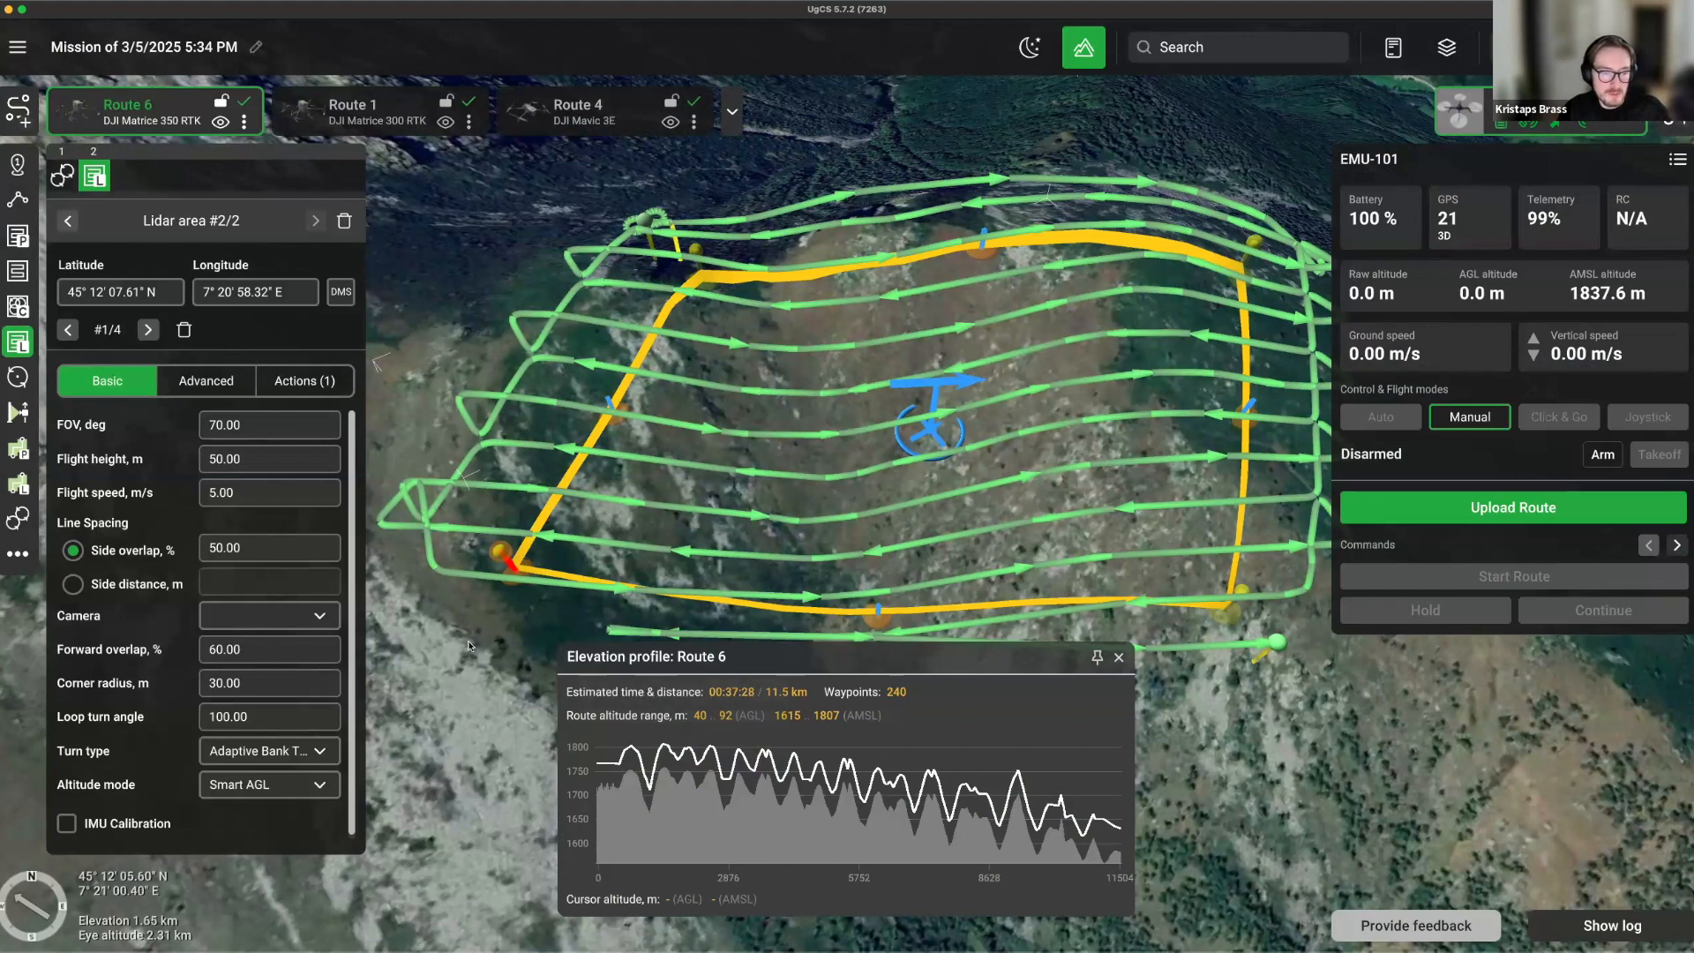
Close the elevation profile, rotate the map around Route 6, and pick the Lidar corridor tool.
{"action": "scroll", "coordinate": [511, 674], "scroll_direction": "down", "scroll_amount": 1}
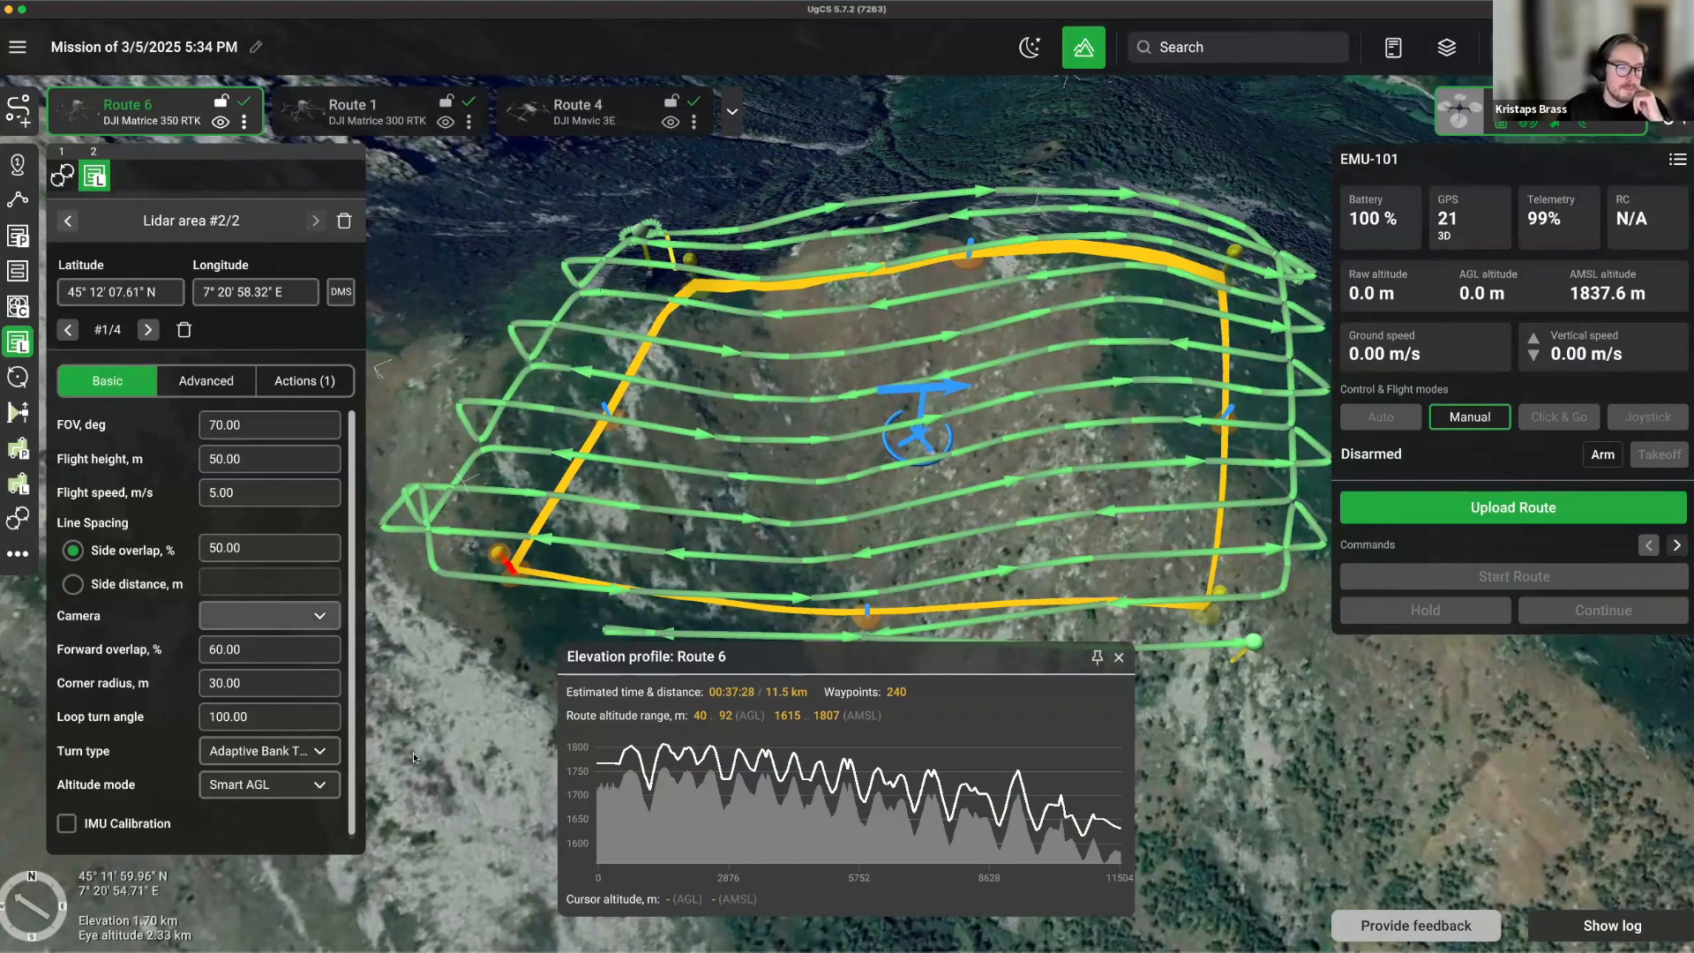
{"action": "scroll", "coordinate": [495, 657], "scroll_direction": "down", "scroll_amount": 1}
{"action": "scroll", "coordinate": [495, 657], "scroll_direction": "down", "scroll_amount": 3}
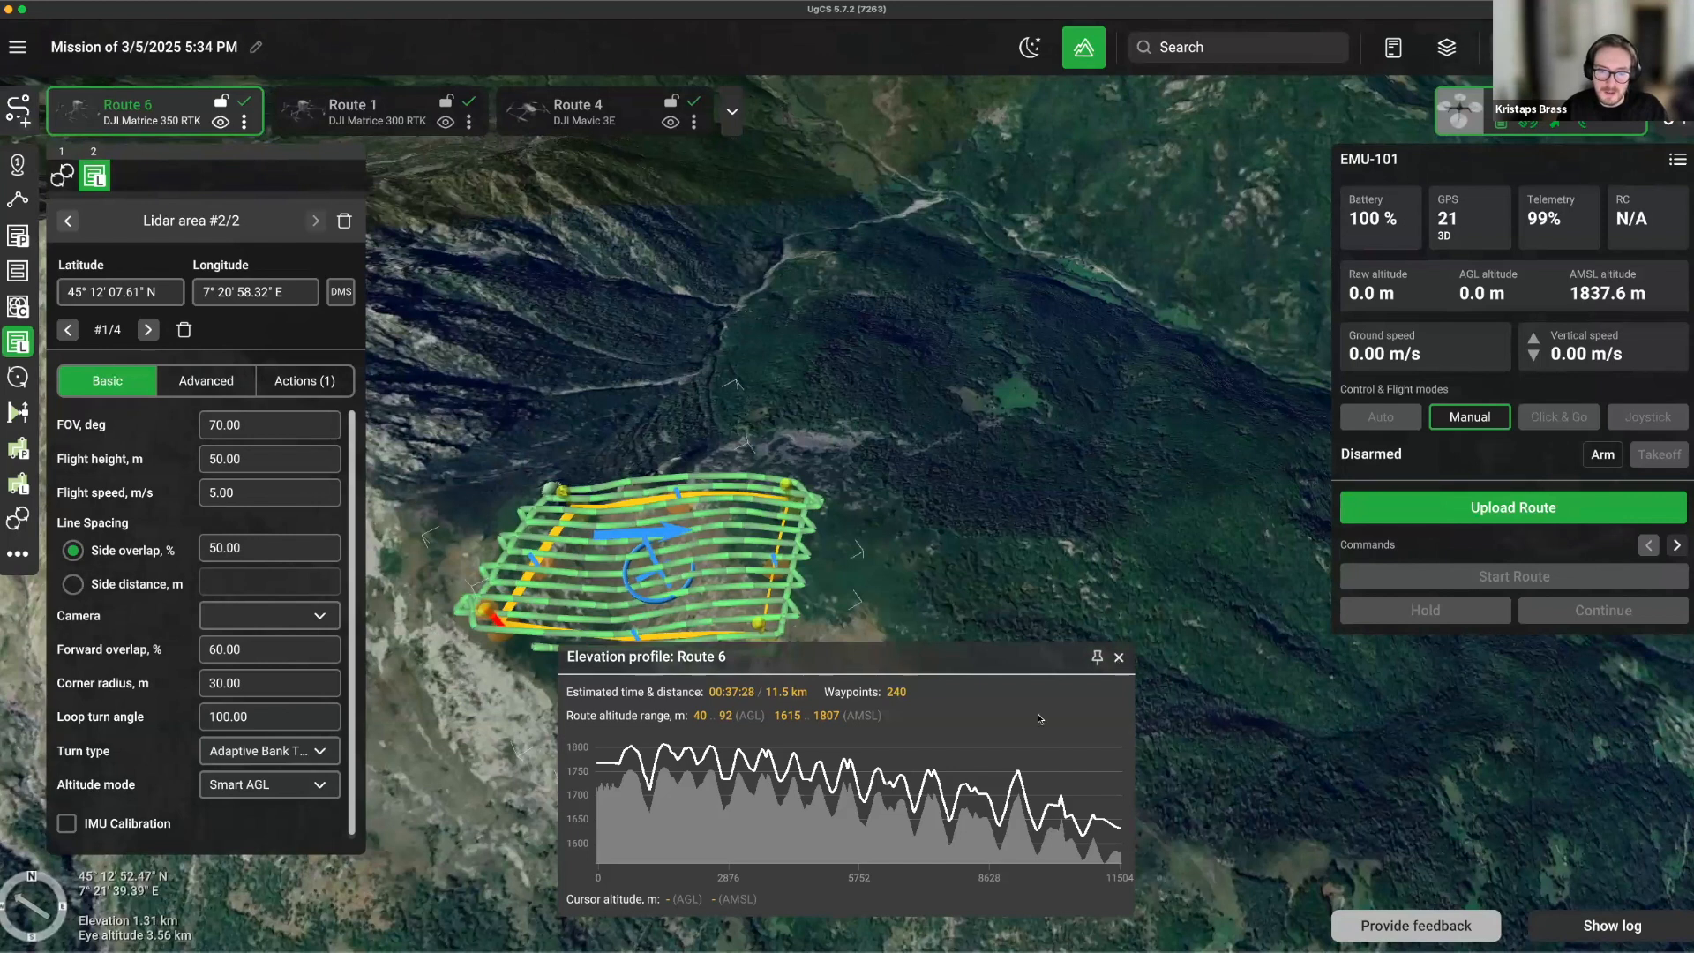
{"action": "left_click", "coordinate": [1118, 657]}
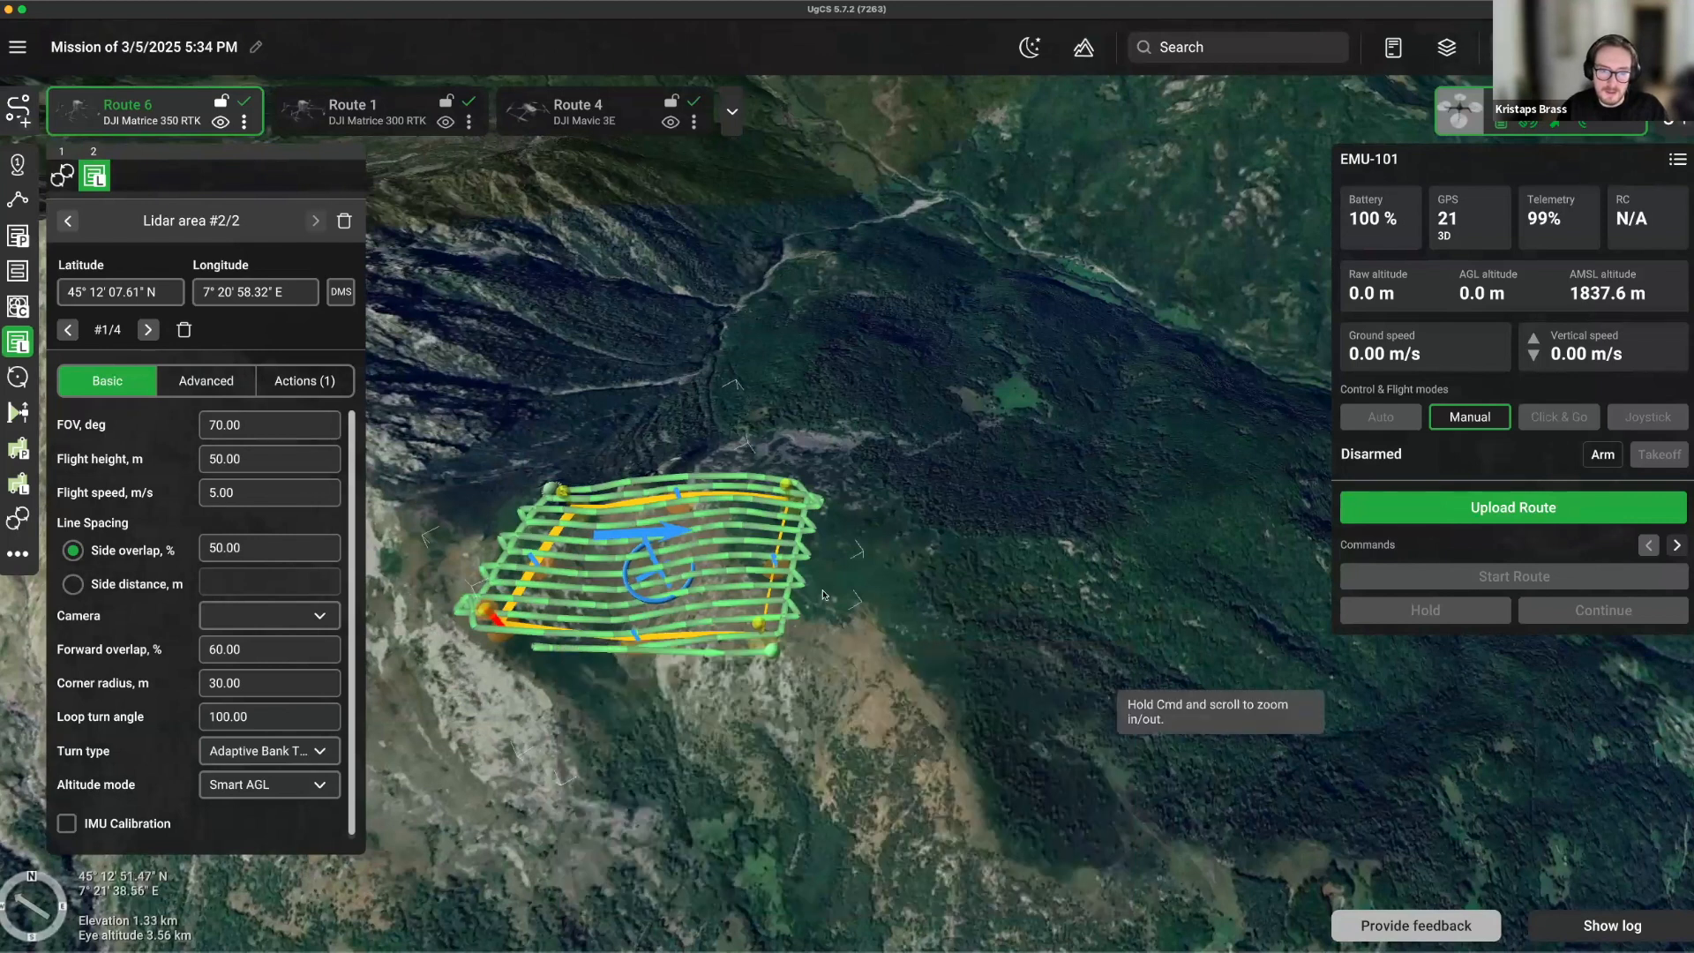
{"action": "right_click_drag", "start_coordinate": [998, 680], "coordinate": [732, 684]}
{"action": "right_click_drag", "start_coordinate": [794, 587], "coordinate": [690, 631]}
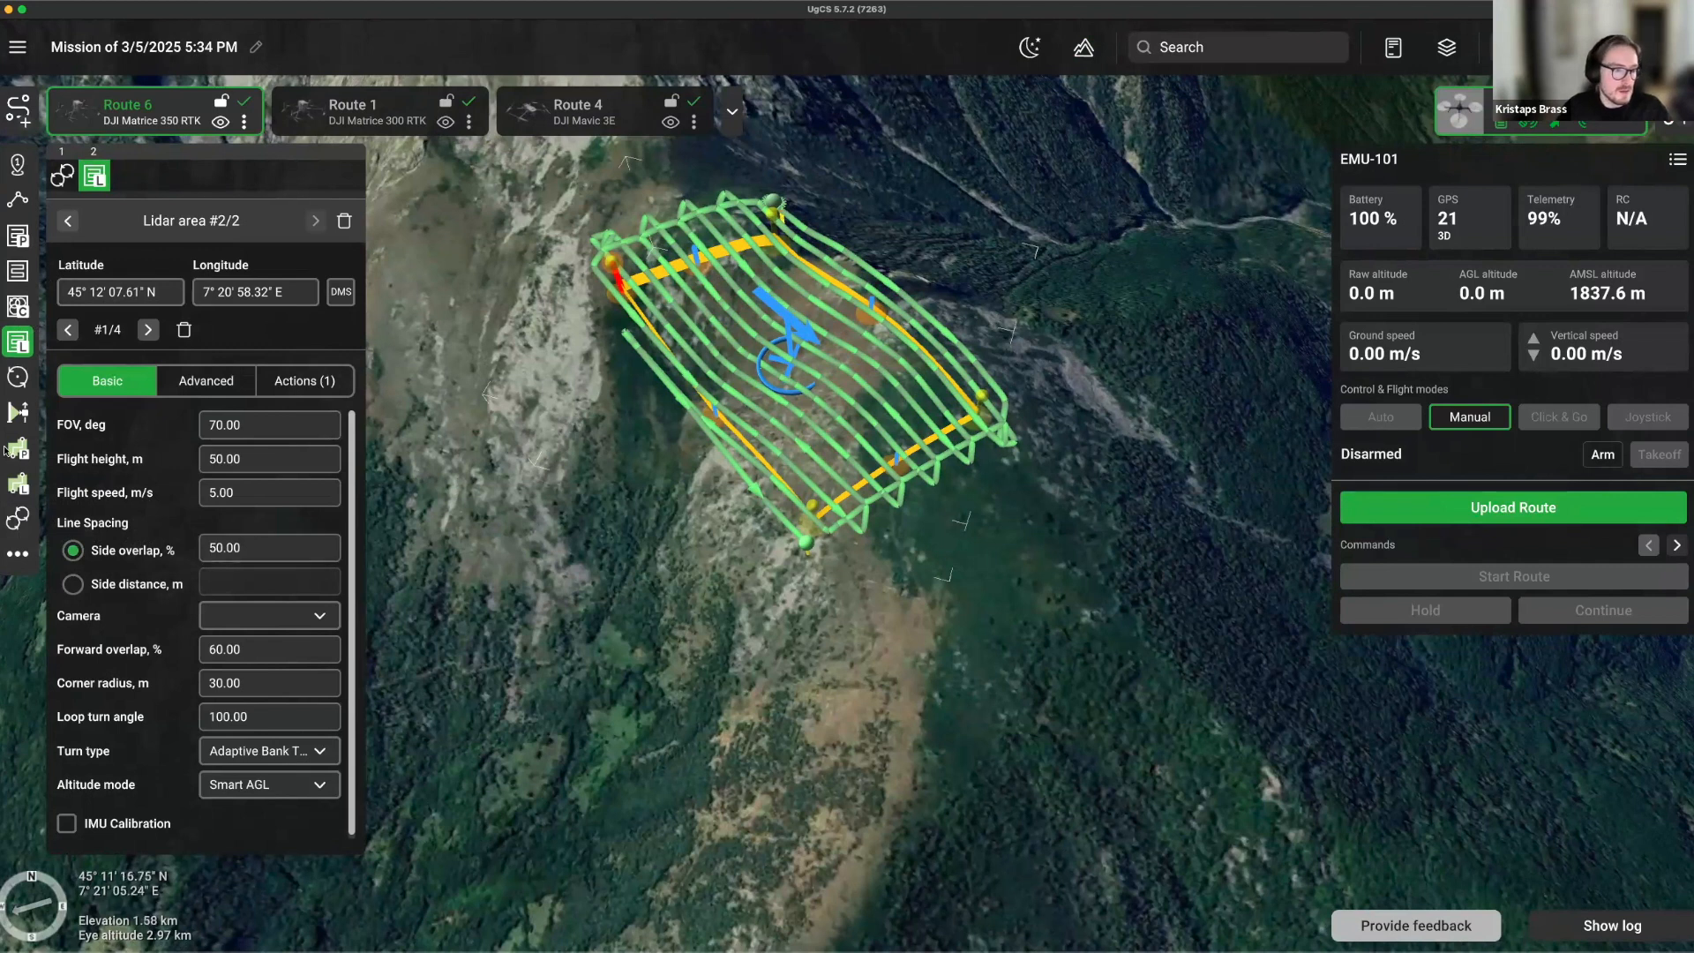
{"action": "left_click", "coordinate": [17, 483]}
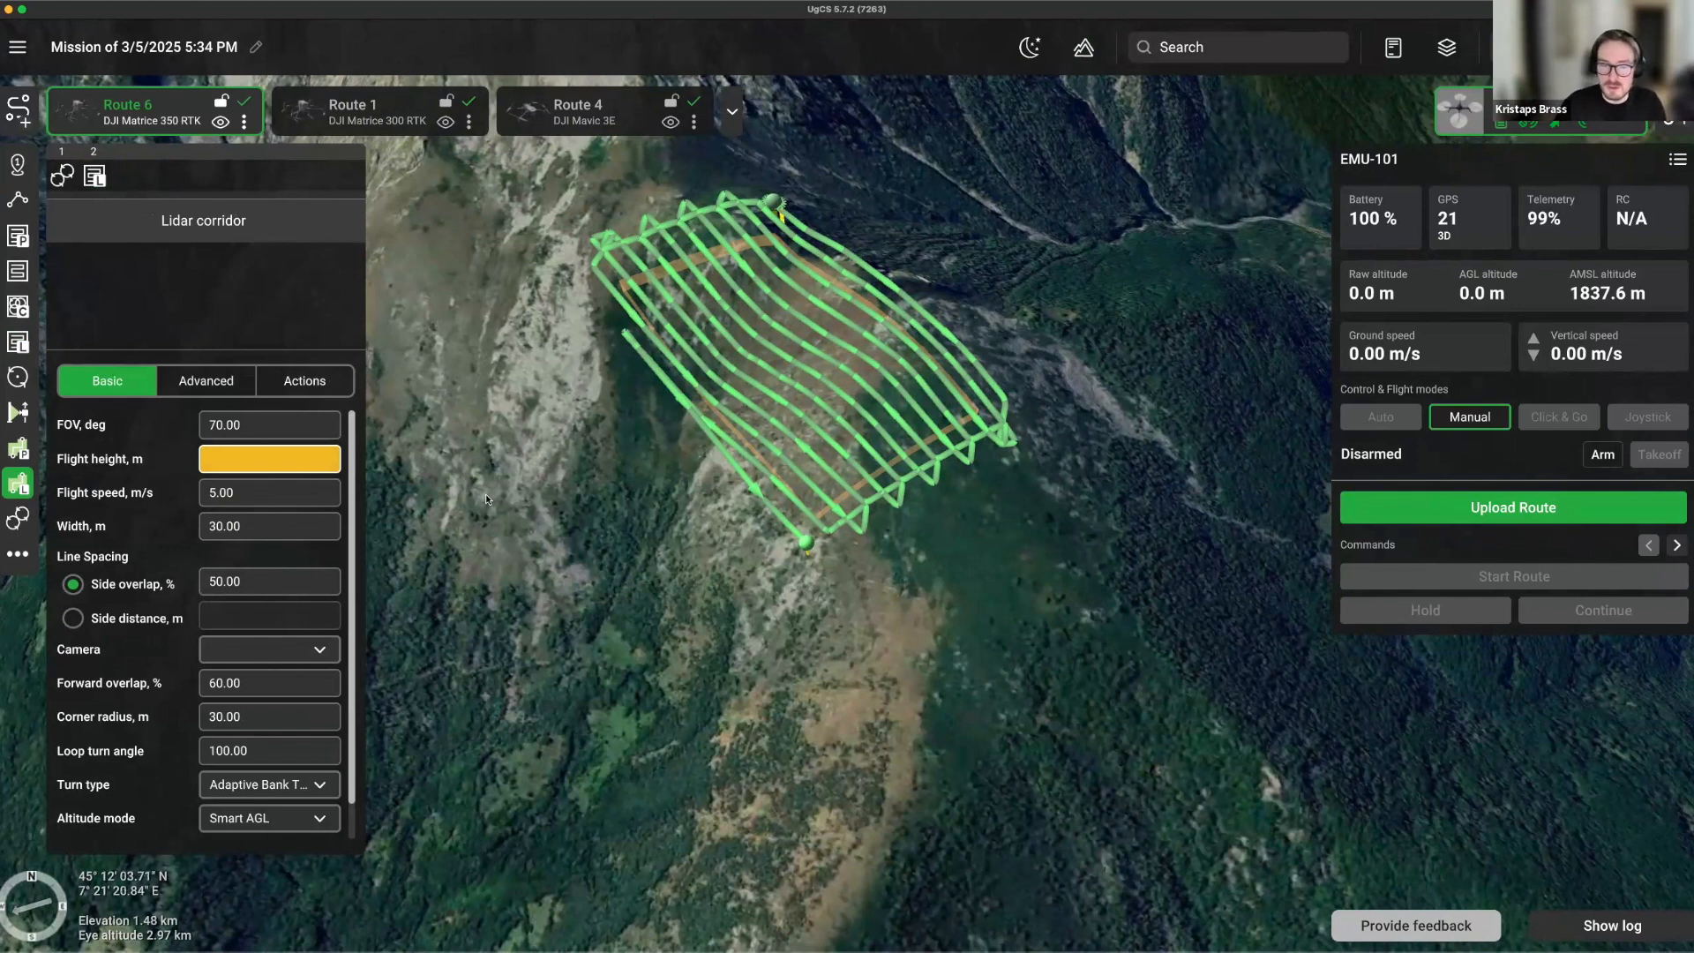
Pick the Area scan tool and its flight height field, then orbit around the lidar area.
{"action": "left_click", "coordinate": [17, 272]}
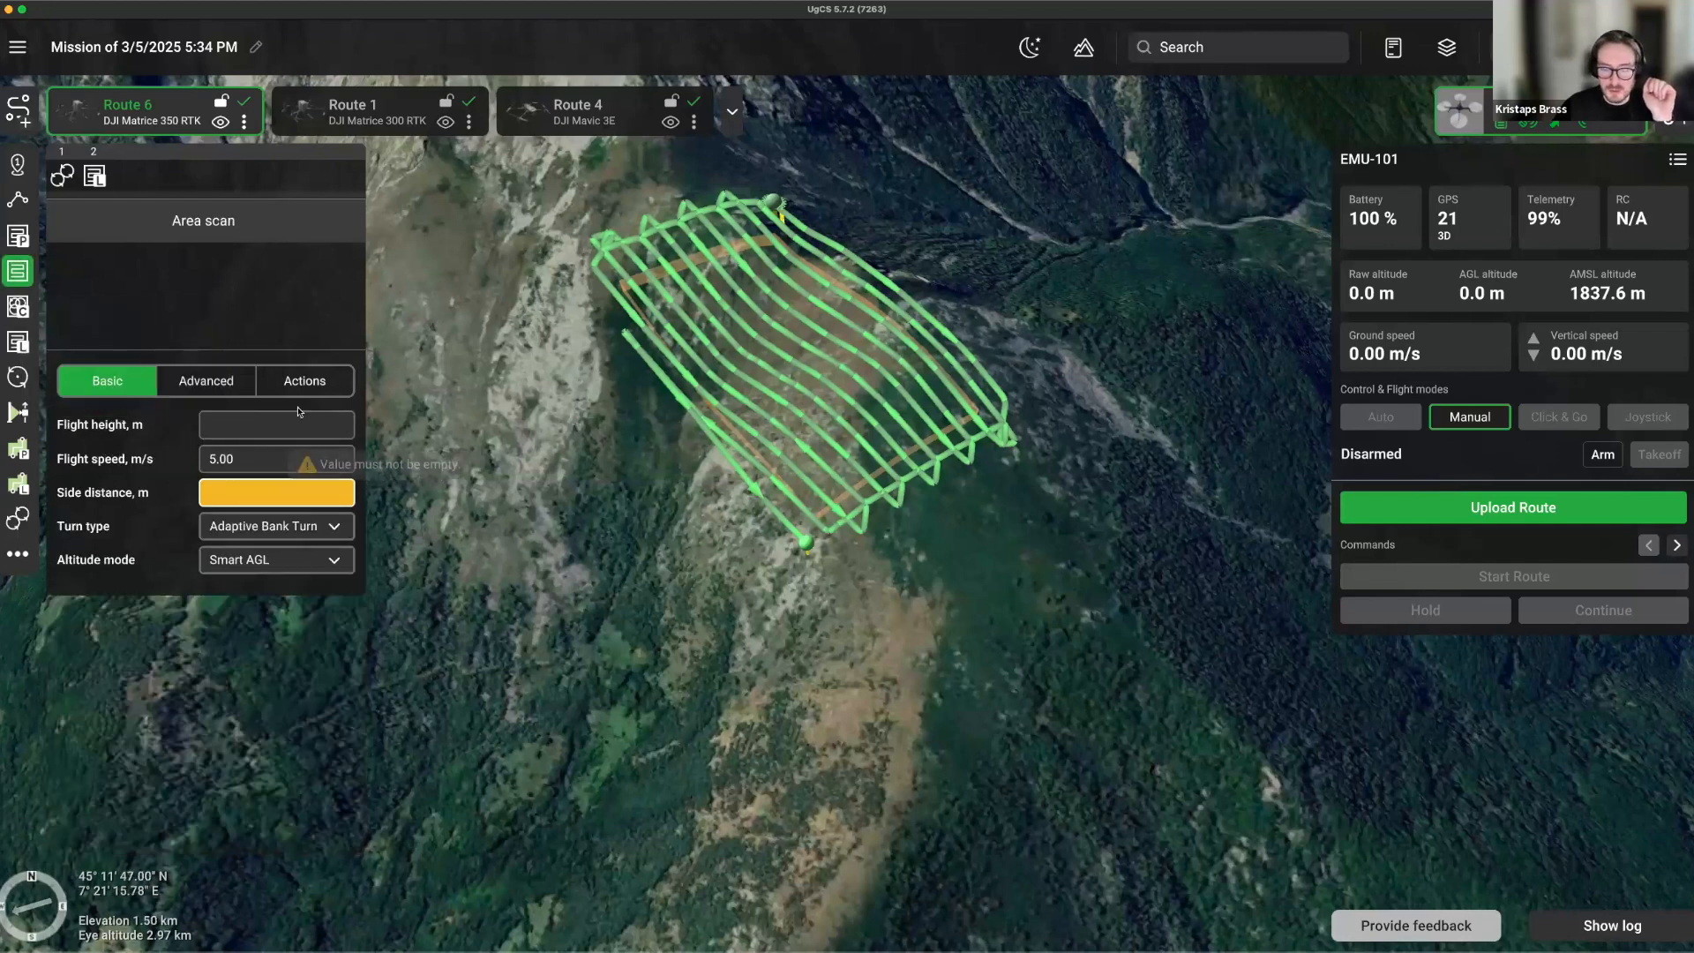
{"action": "left_click", "coordinate": [240, 424]}
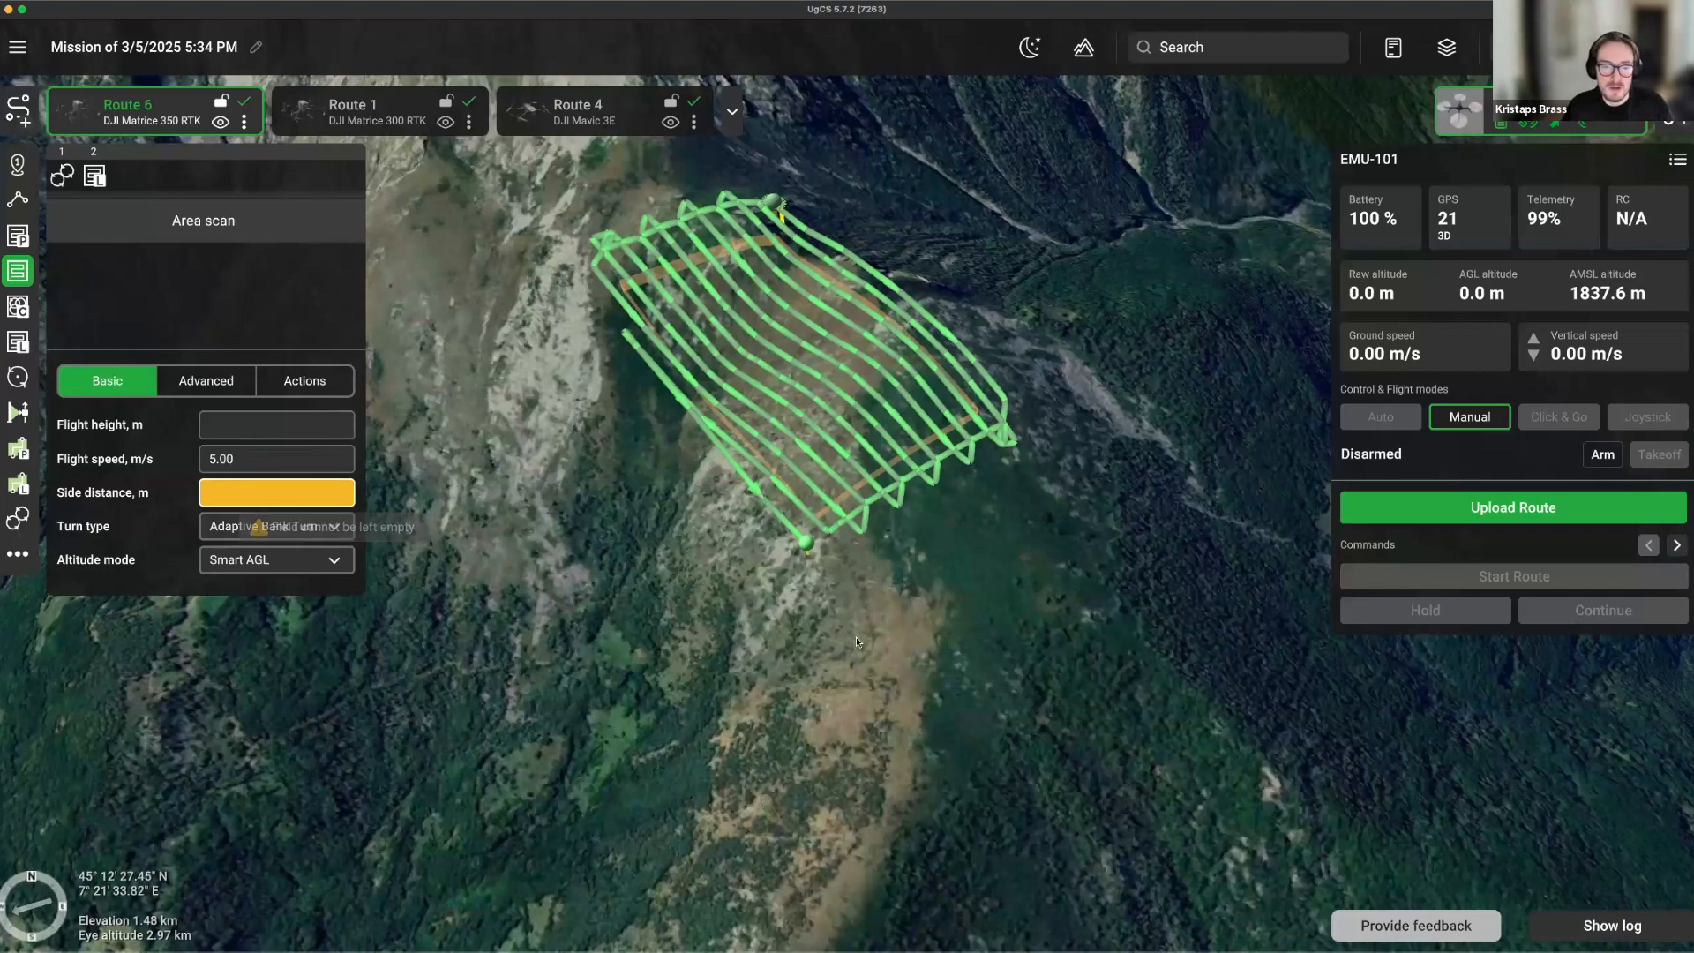
{"action": "right_click_drag", "start_coordinate": [650, 578], "coordinate": [491, 638]}
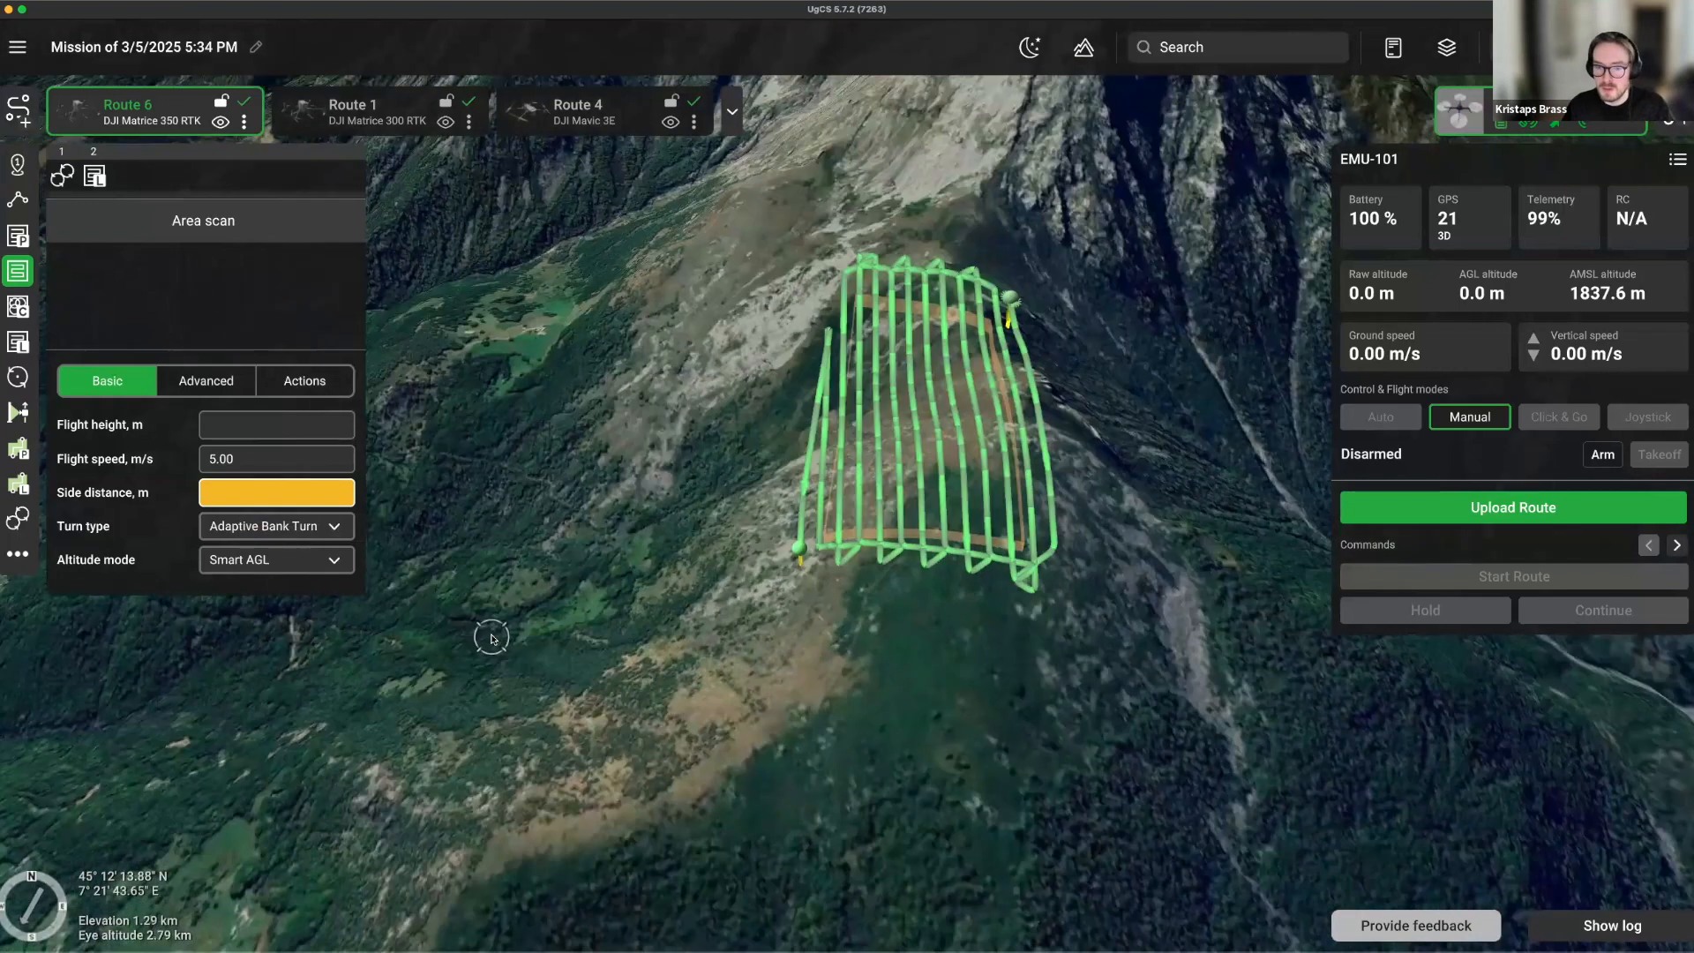
Zoom and tilt low over the scanned mountainside, then reselect Lidar area #2/2.
{"action": "scroll", "coordinate": [492, 637], "scroll_direction": "down", "scroll_amount": 5}
{"action": "scroll", "coordinate": [817, 570], "scroll_direction": "up", "scroll_amount": 2}
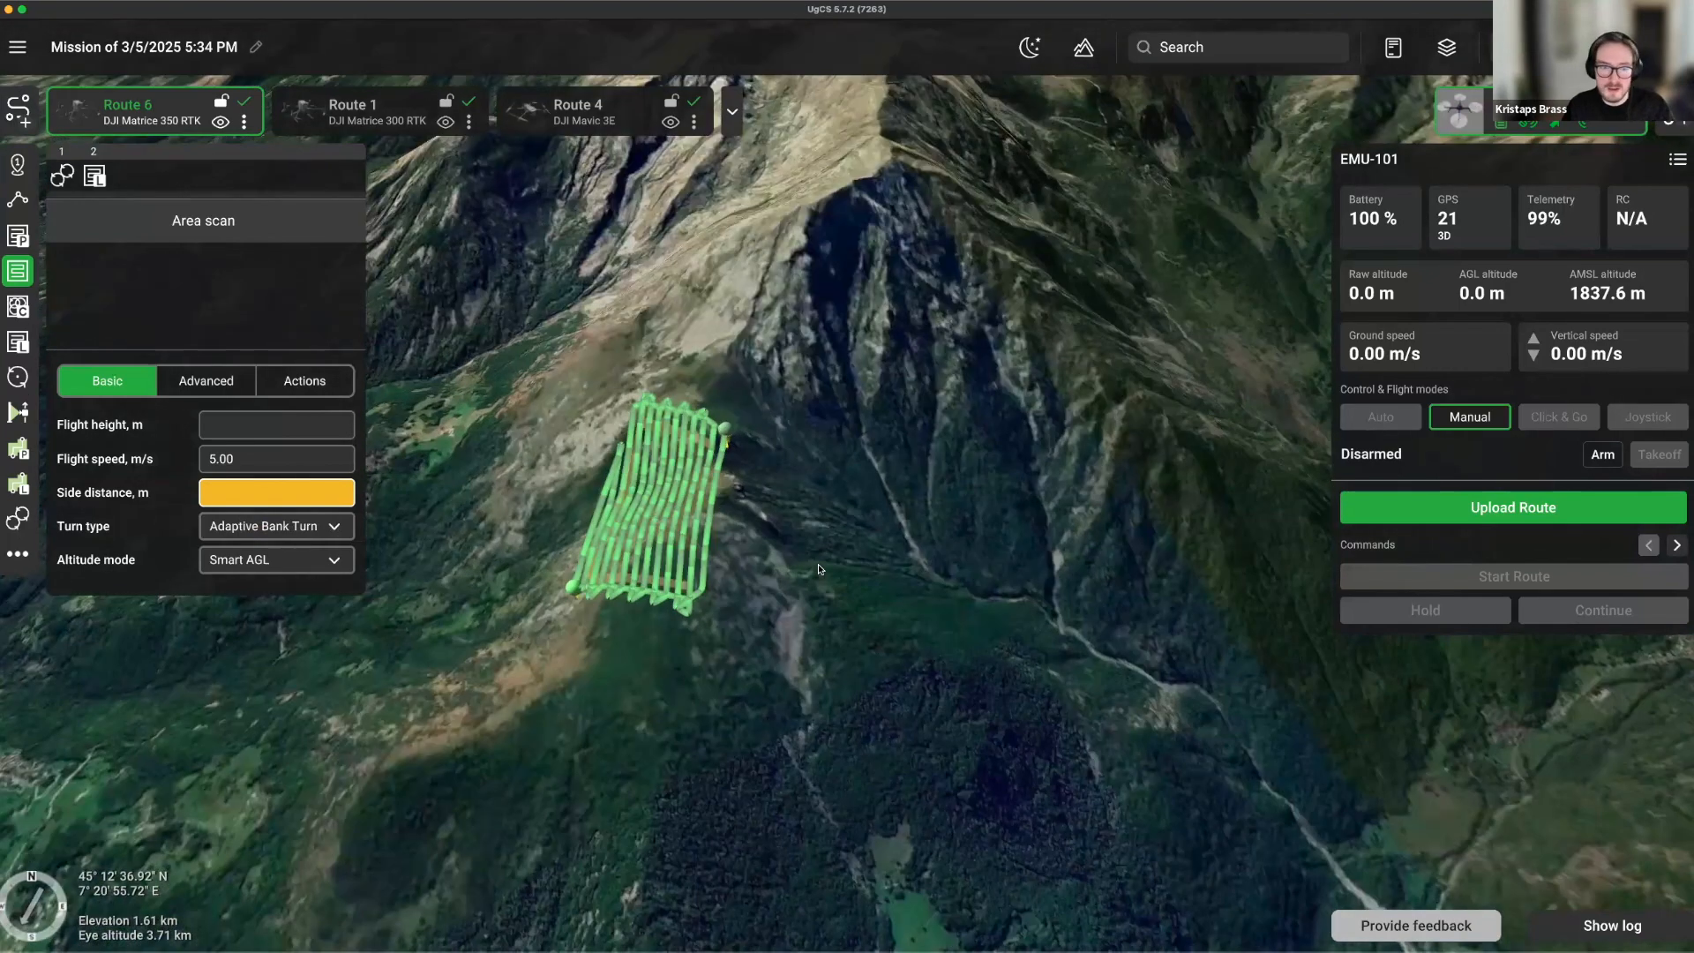
{"action": "scroll", "coordinate": [785, 531], "scroll_direction": "up", "scroll_amount": 1}
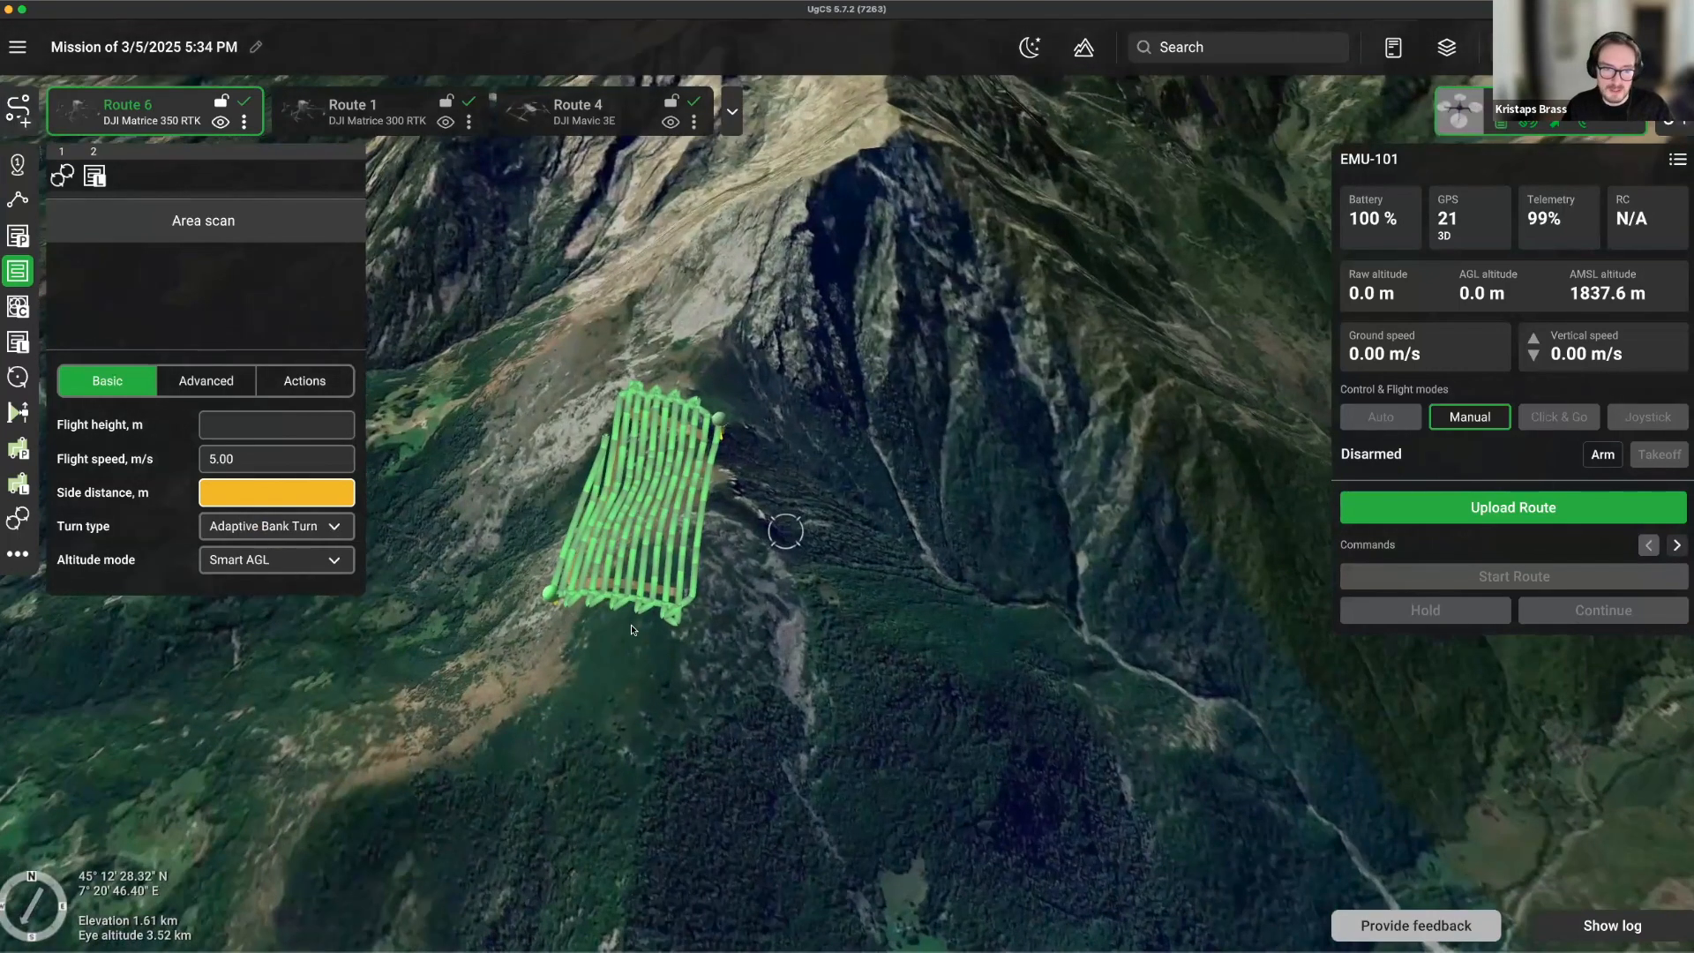
{"action": "right_click_drag", "start_coordinate": [617, 640], "coordinate": [659, 578]}
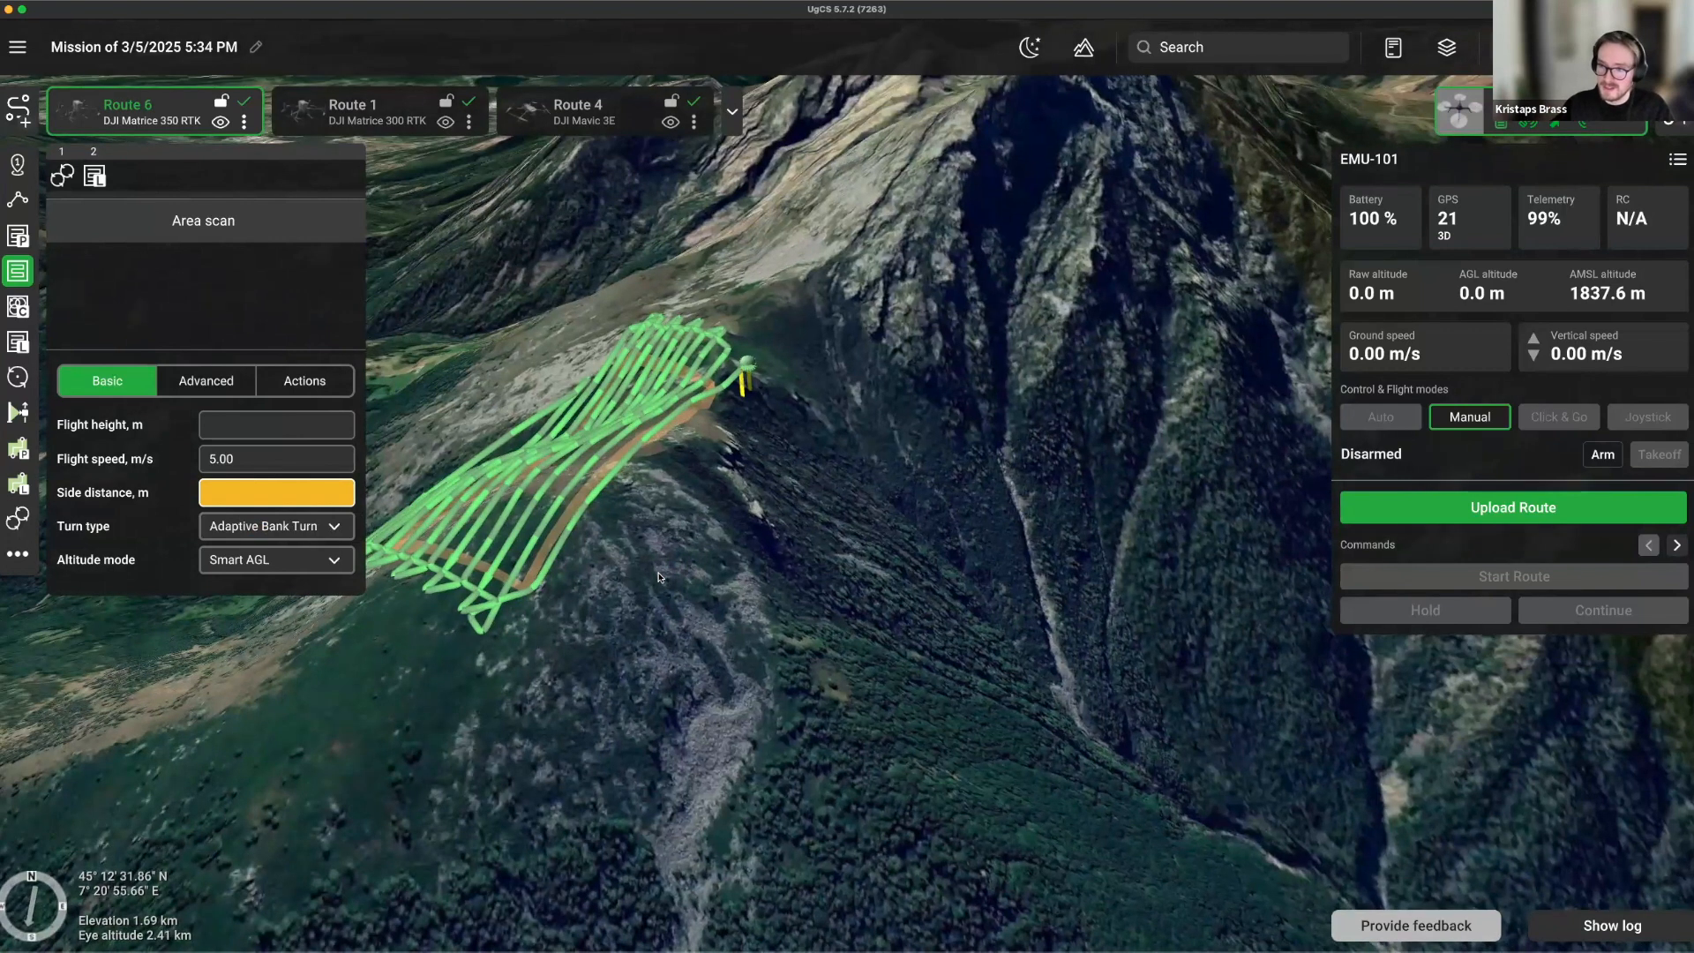
{"action": "left_click", "coordinate": [508, 600]}
Orbit and zoom down to the valley and road below the lidar area, then pick Lidar corridor.
{"action": "right_click_drag", "start_coordinate": [959, 562], "coordinate": [681, 570]}
{"action": "scroll", "coordinate": [686, 524], "scroll_direction": "down", "scroll_amount": 3}
{"action": "right_click_drag", "start_coordinate": [962, 572], "coordinate": [1013, 569]}
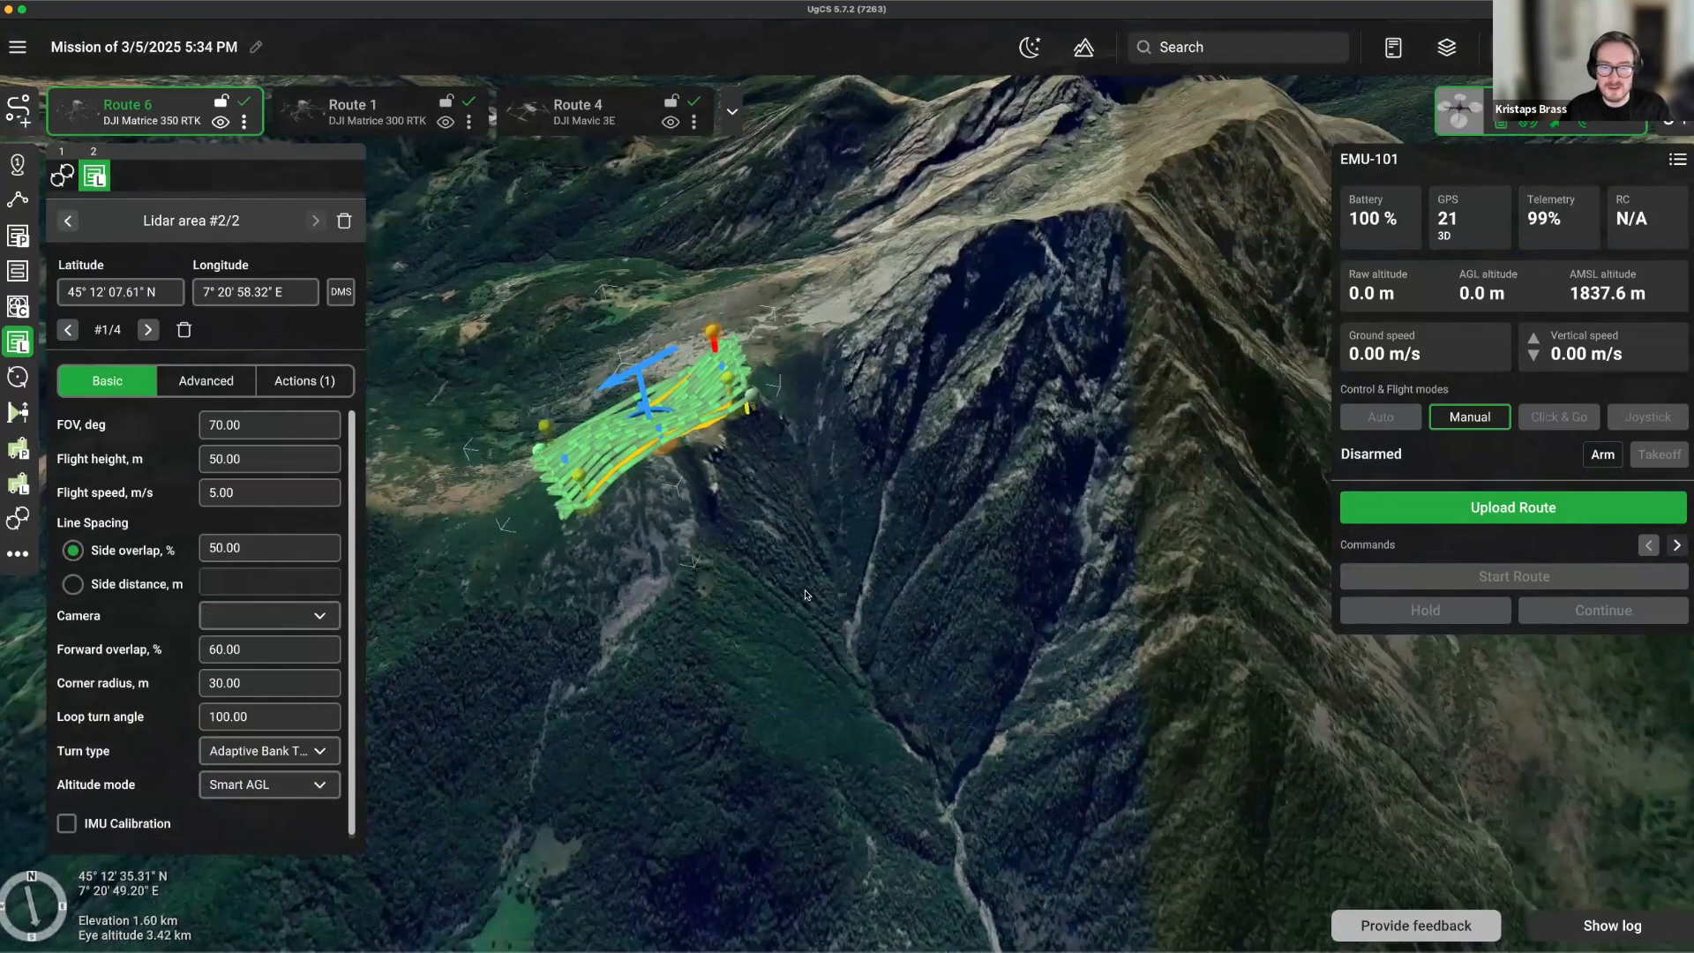
{"action": "left_click_drag", "start_coordinate": [582, 608], "coordinate": [872, 558]}
{"action": "right_click_drag", "start_coordinate": [666, 602], "coordinate": [656, 415]}
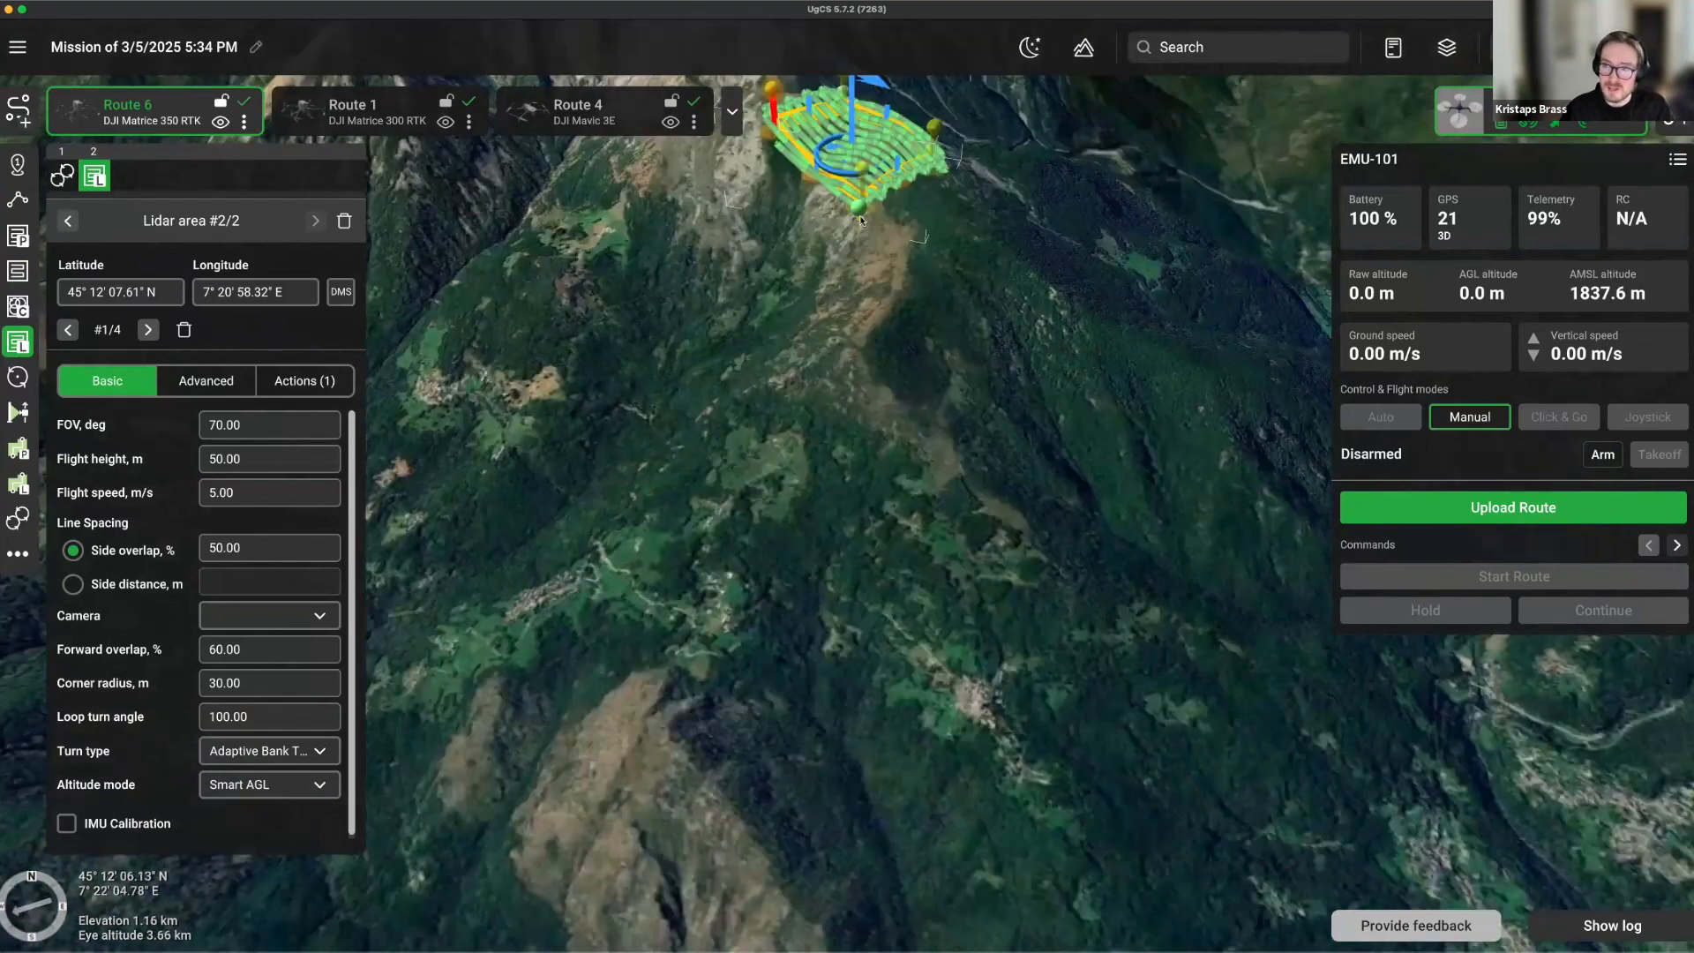
{"action": "right_click_drag", "start_coordinate": [772, 403], "coordinate": [675, 620]}
{"action": "scroll", "coordinate": [669, 631], "scroll_direction": "up", "scroll_amount": 5}
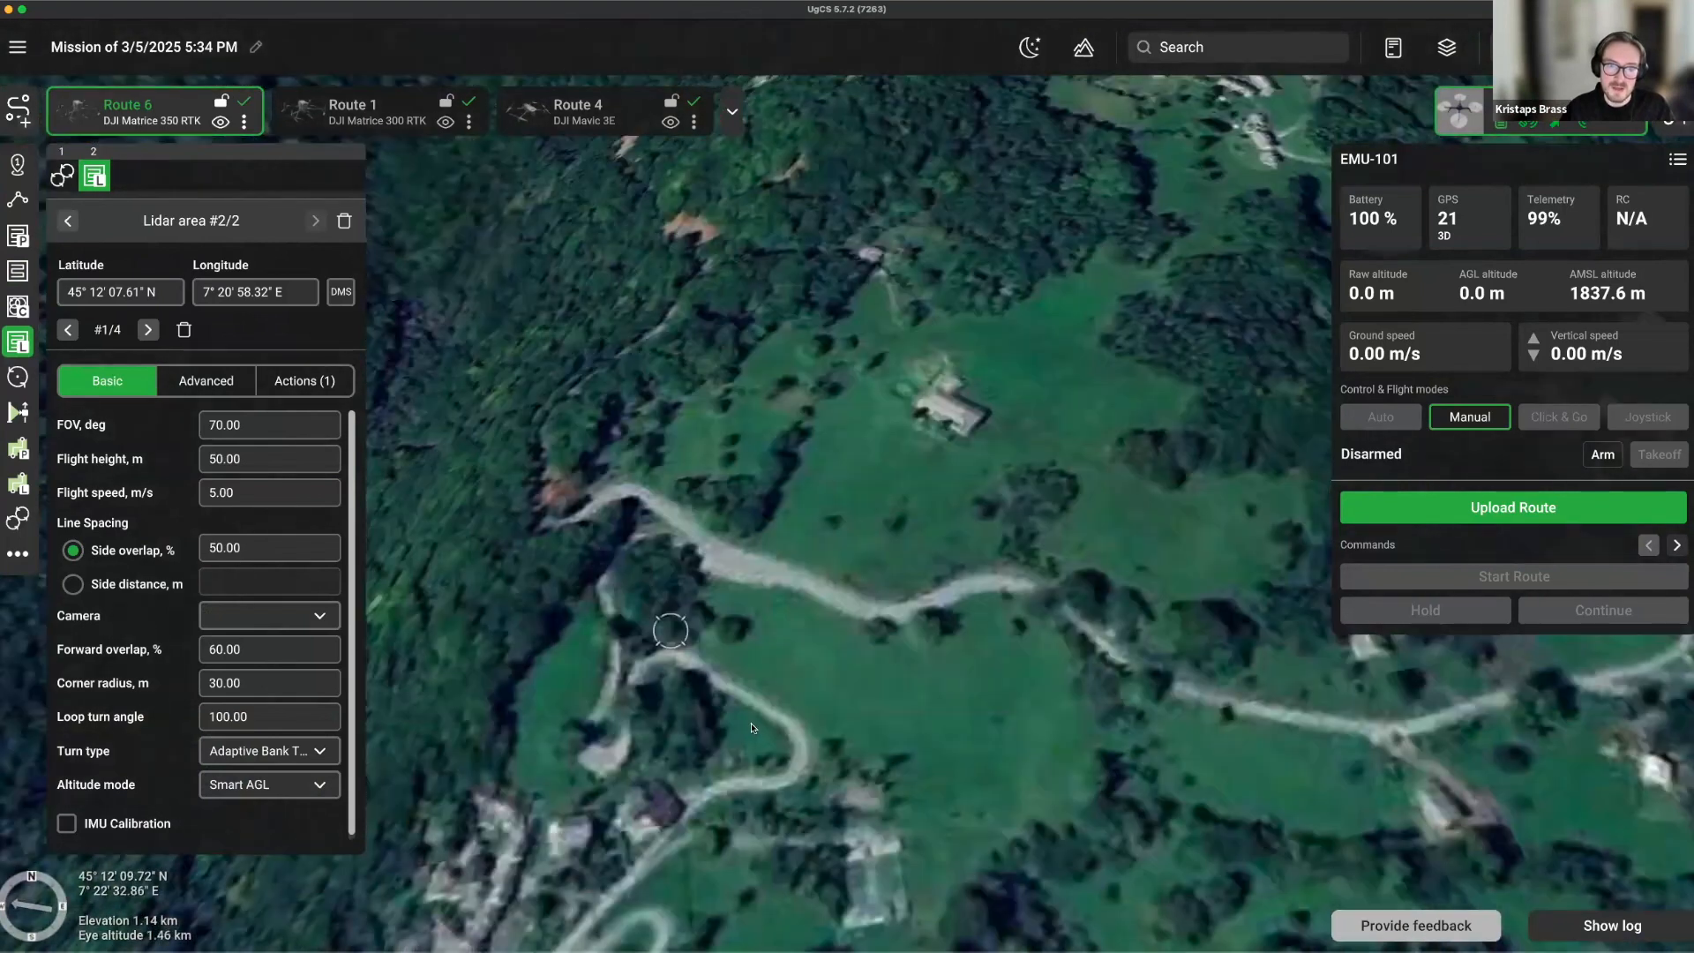
{"action": "right_click_drag", "start_coordinate": [765, 506], "coordinate": [755, 750]}
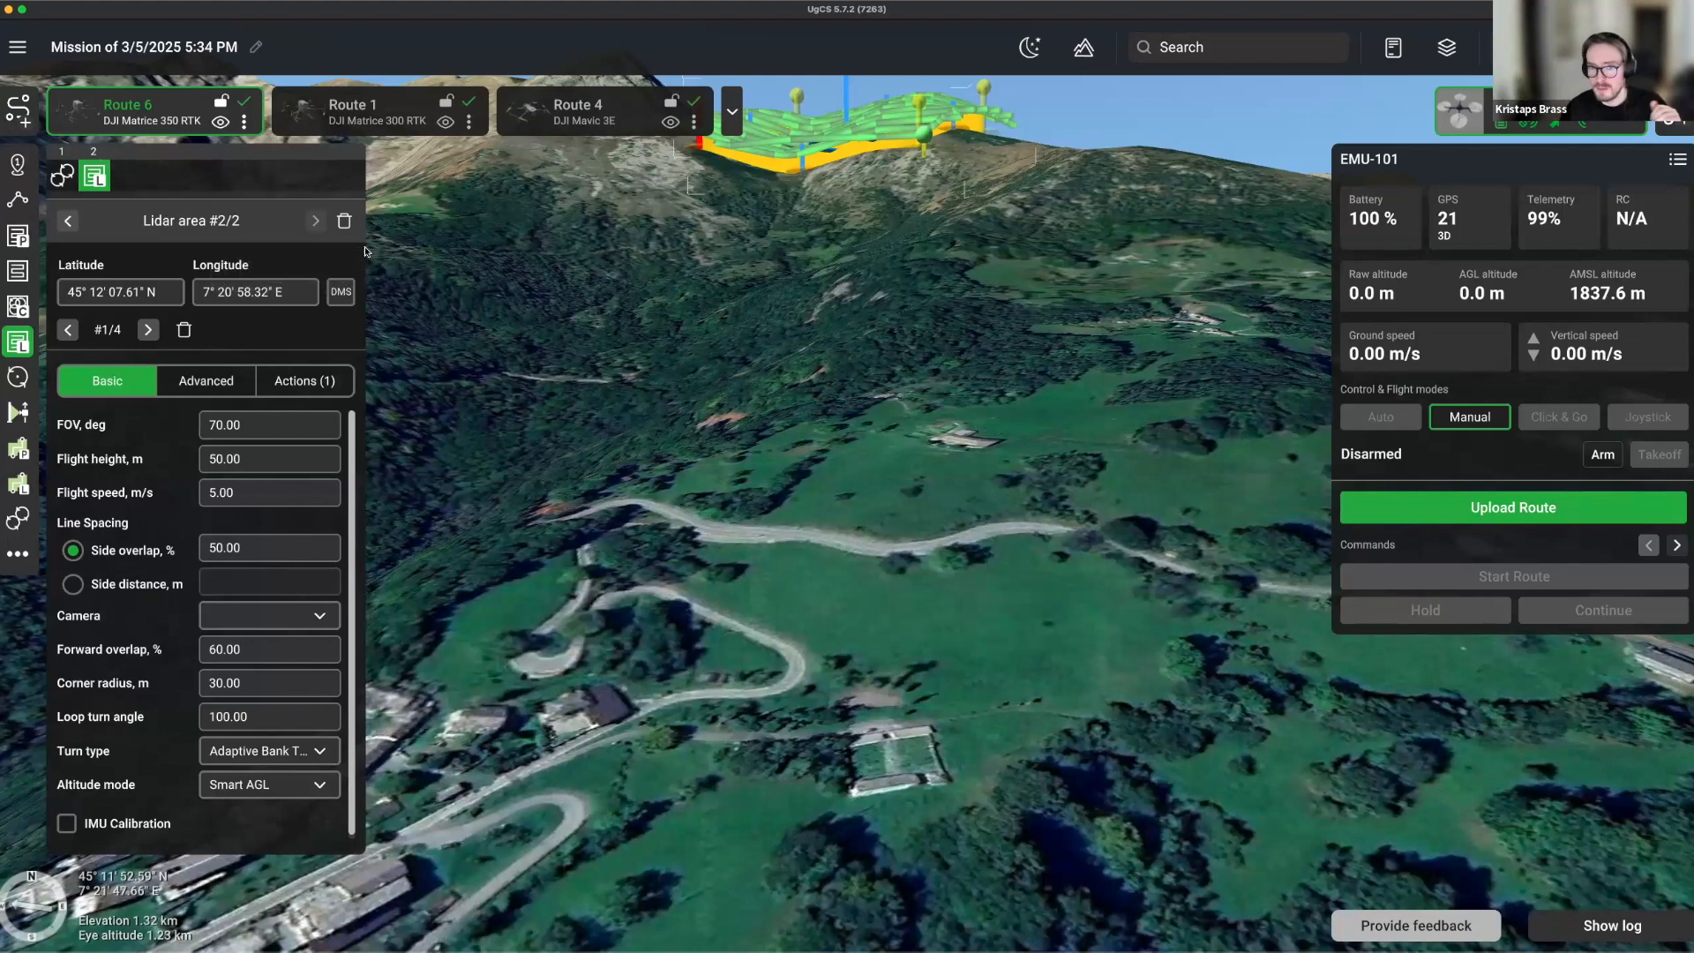
{"action": "scroll", "coordinate": [787, 320], "scroll_direction": "down", "scroll_amount": 3}
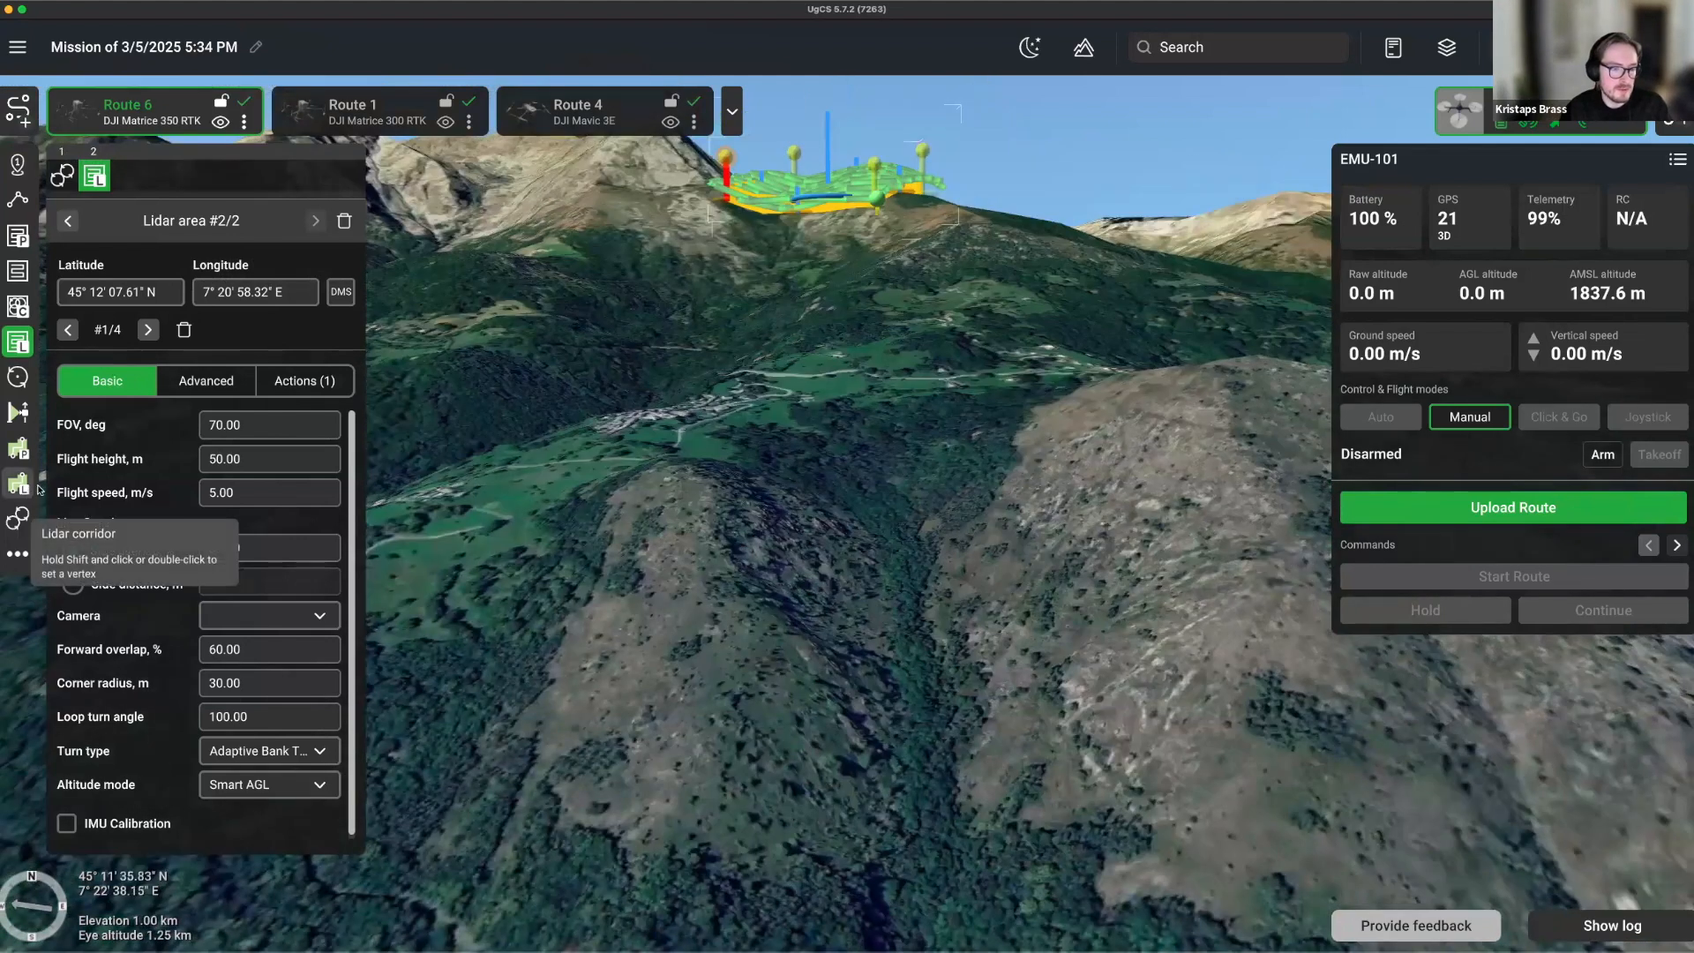
{"action": "left_click", "coordinate": [20, 485]}
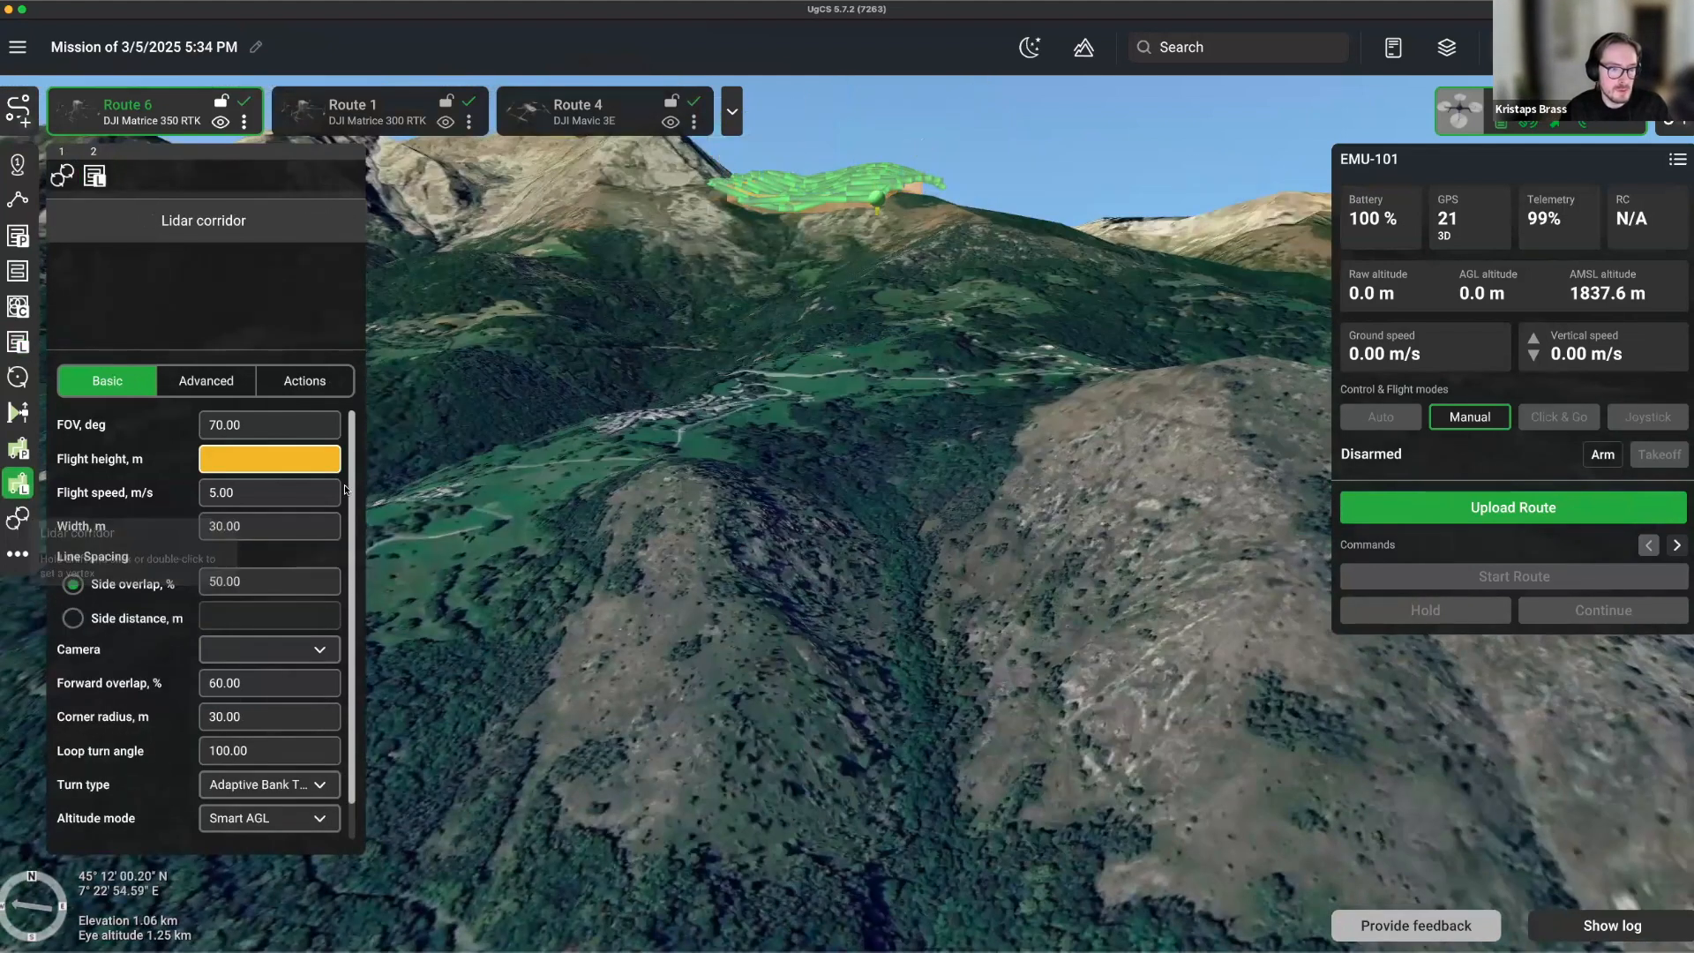
Enter a 50 m corridor flight height and tilt to a top-down view of the whole green route.
{"action": "left_click", "coordinate": [252, 471]}
{"action": "type", "text": "50"}
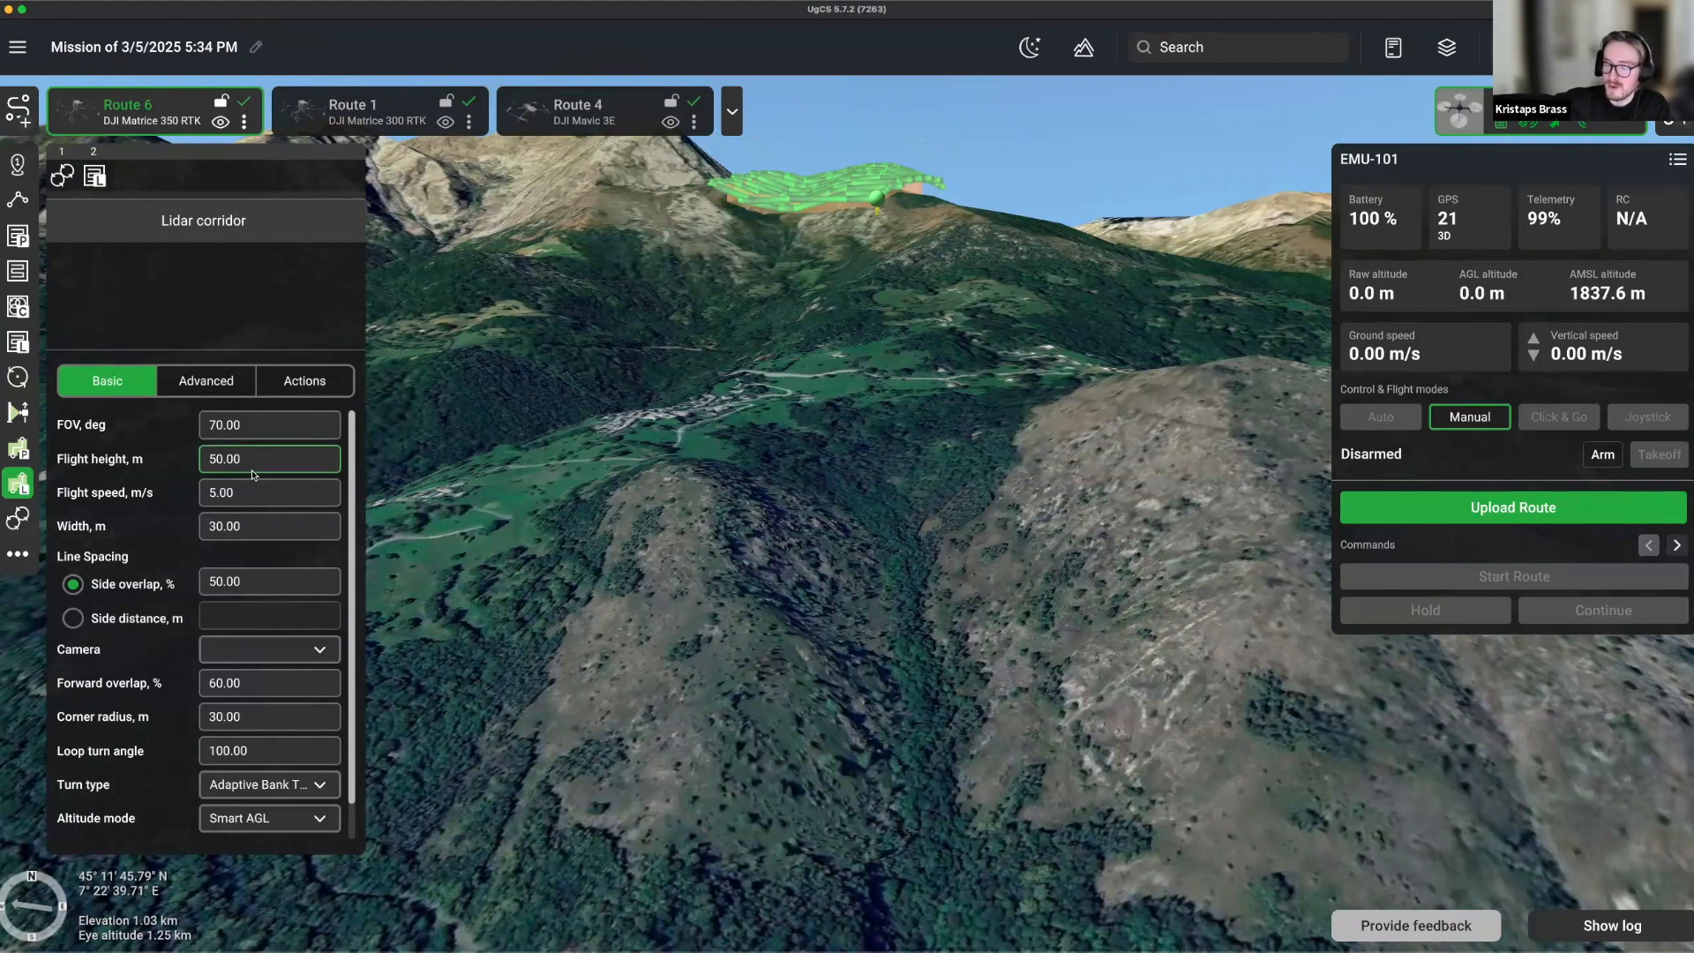
{"action": "right_click_drag", "start_coordinate": [790, 484], "coordinate": [759, 212]}
{"action": "scroll", "coordinate": [759, 212], "scroll_direction": "down", "scroll_amount": 5}
{"action": "left_click_drag", "start_coordinate": [759, 212], "coordinate": [739, 484]}
{"action": "right_click_drag", "start_coordinate": [739, 484], "coordinate": [803, 612]}
{"action": "left_click_drag", "start_coordinate": [803, 612], "coordinate": [764, 716]}
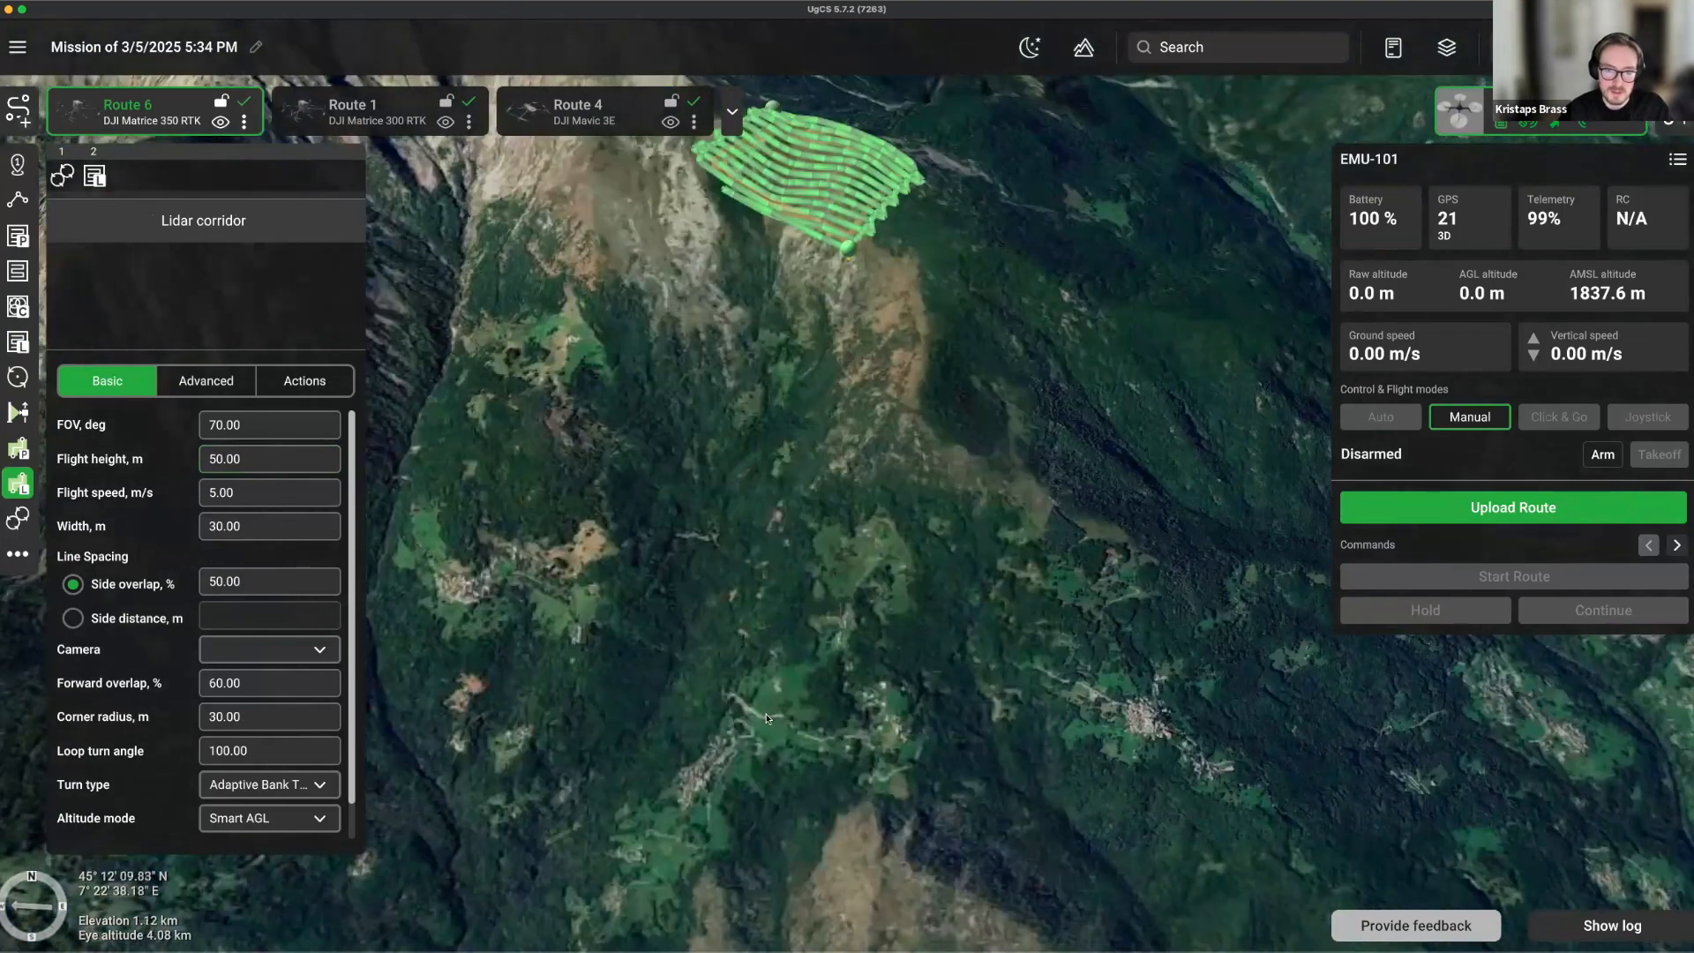
Draw a two-point lidar corridor up from the valley and move it to Route 6's first segment.
{"action": "left_click", "coordinate": [764, 718]}
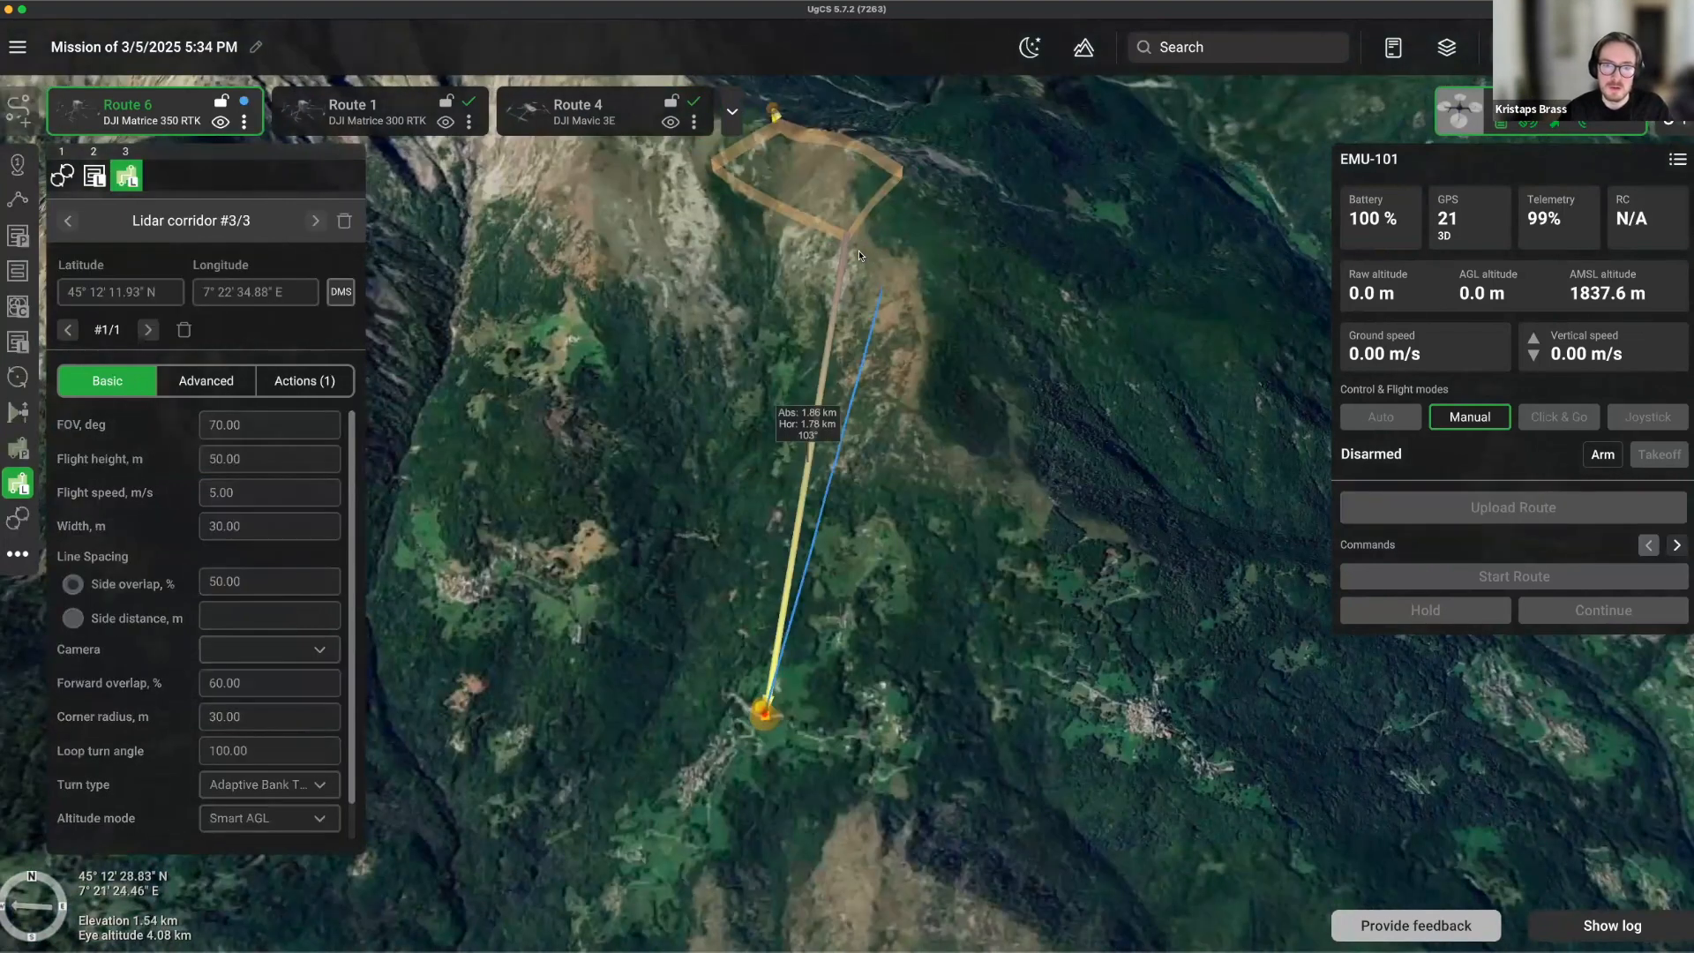
{"action": "left_click", "coordinate": [865, 256]}
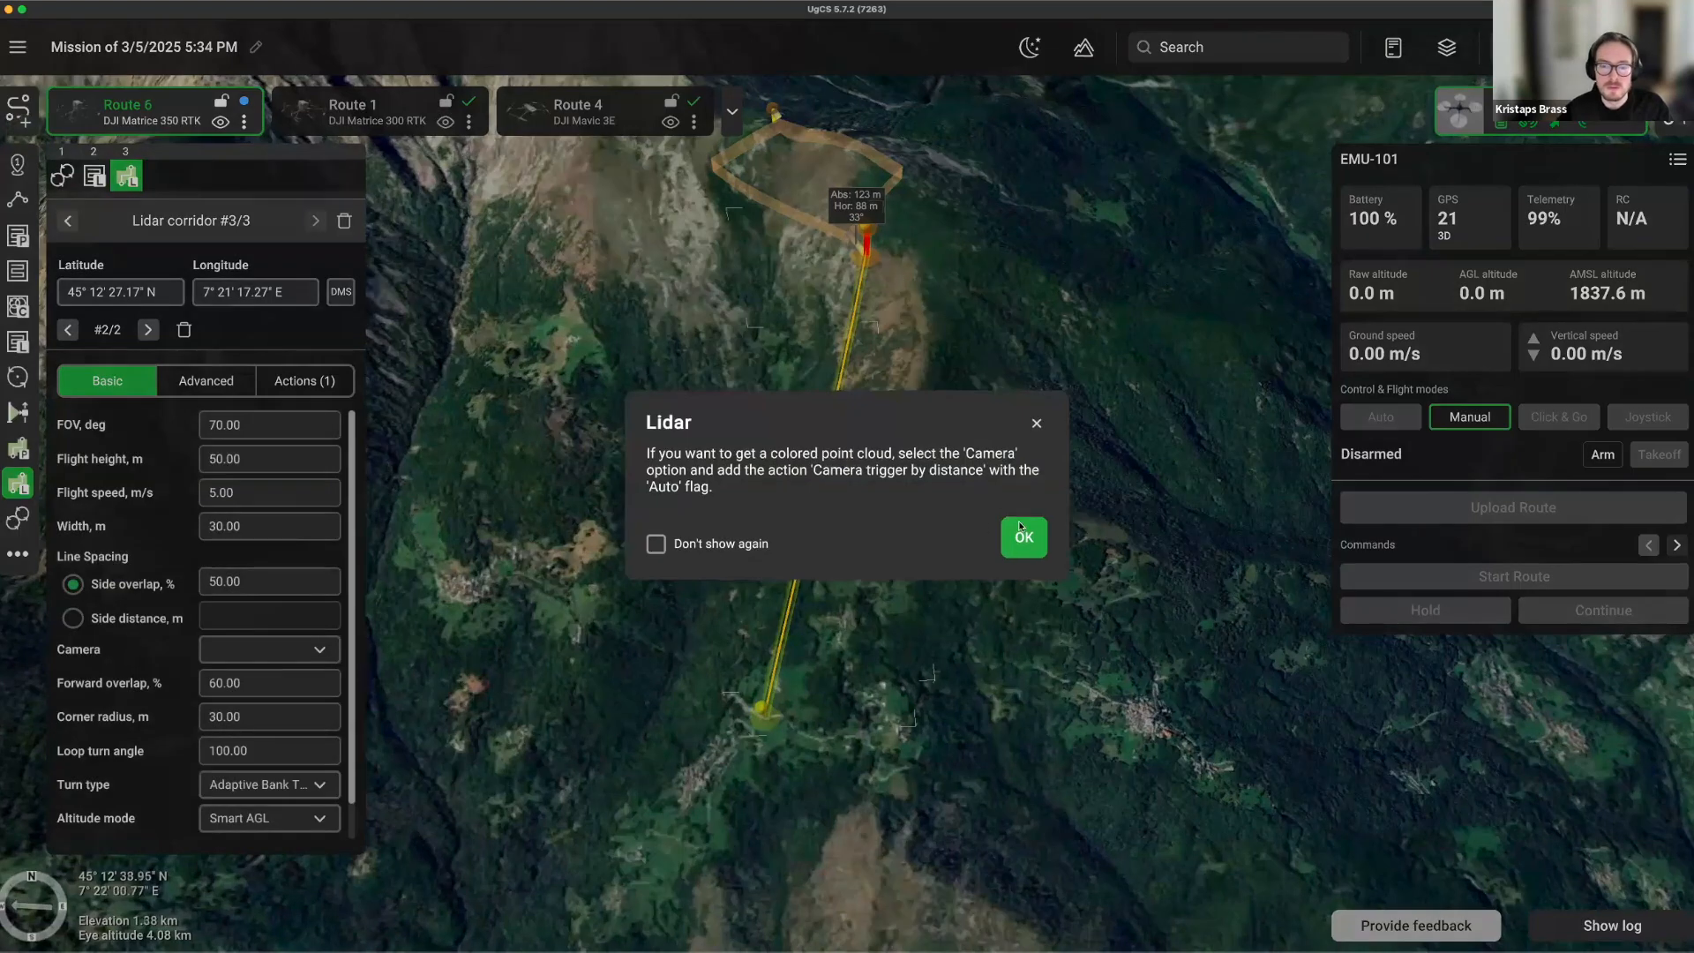
{"action": "left_click", "coordinate": [1024, 538]}
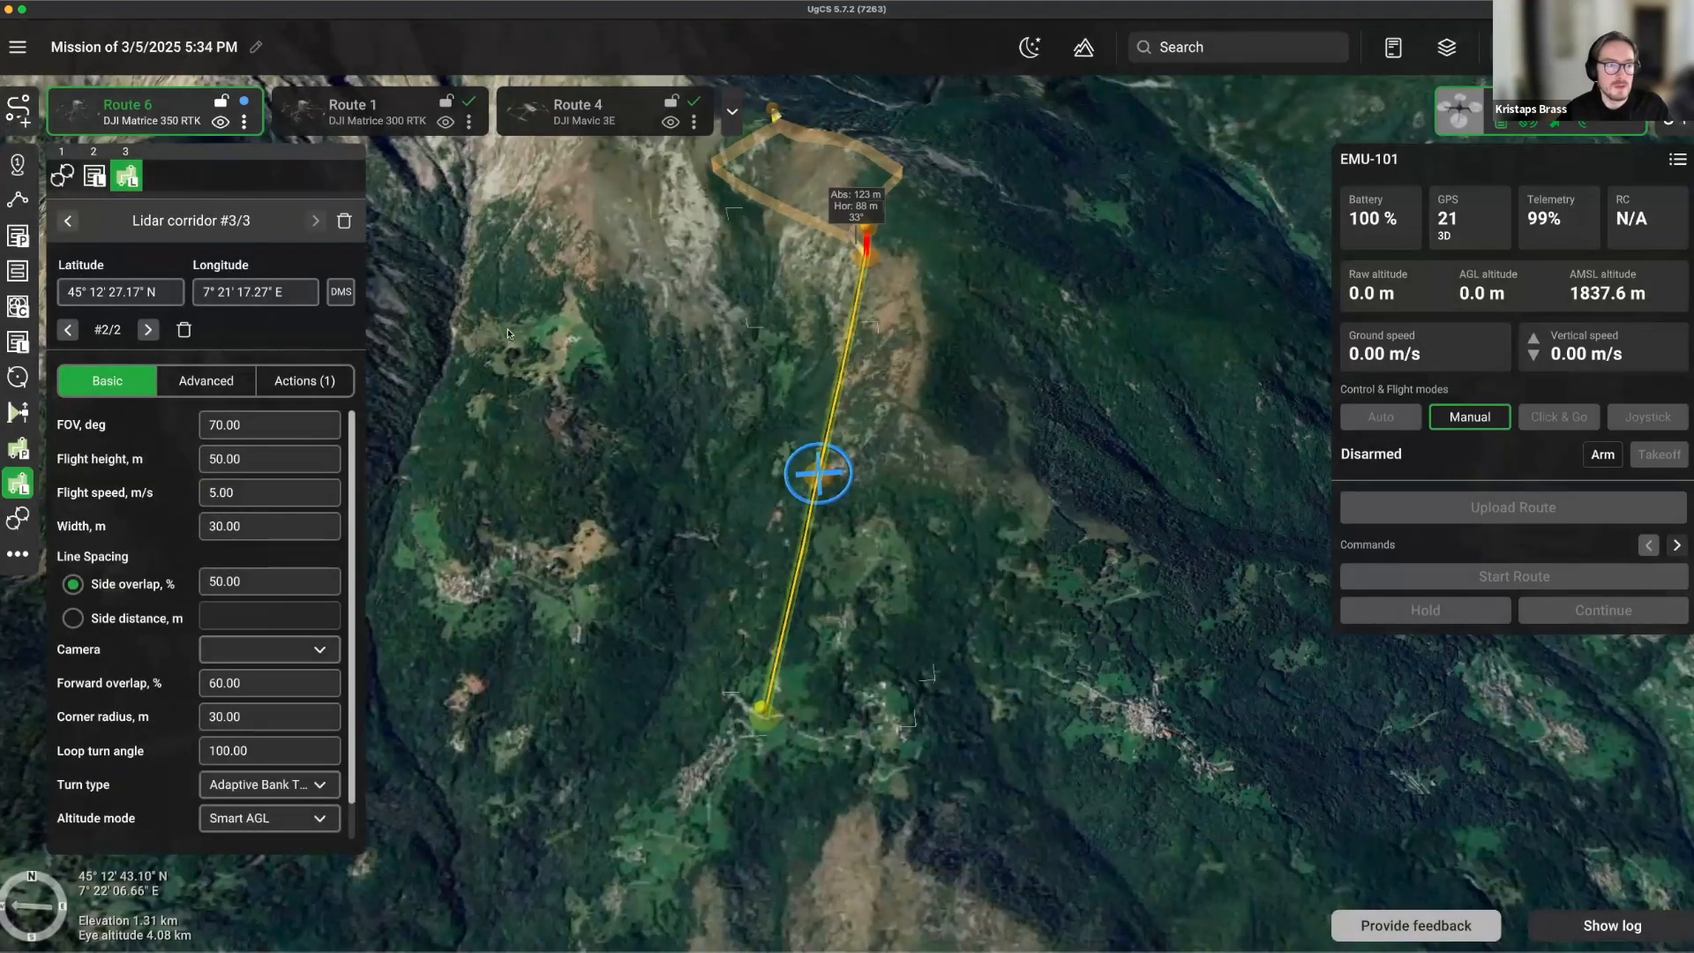
{"action": "left_click_drag", "start_coordinate": [126, 175], "coordinate": [67, 196]}
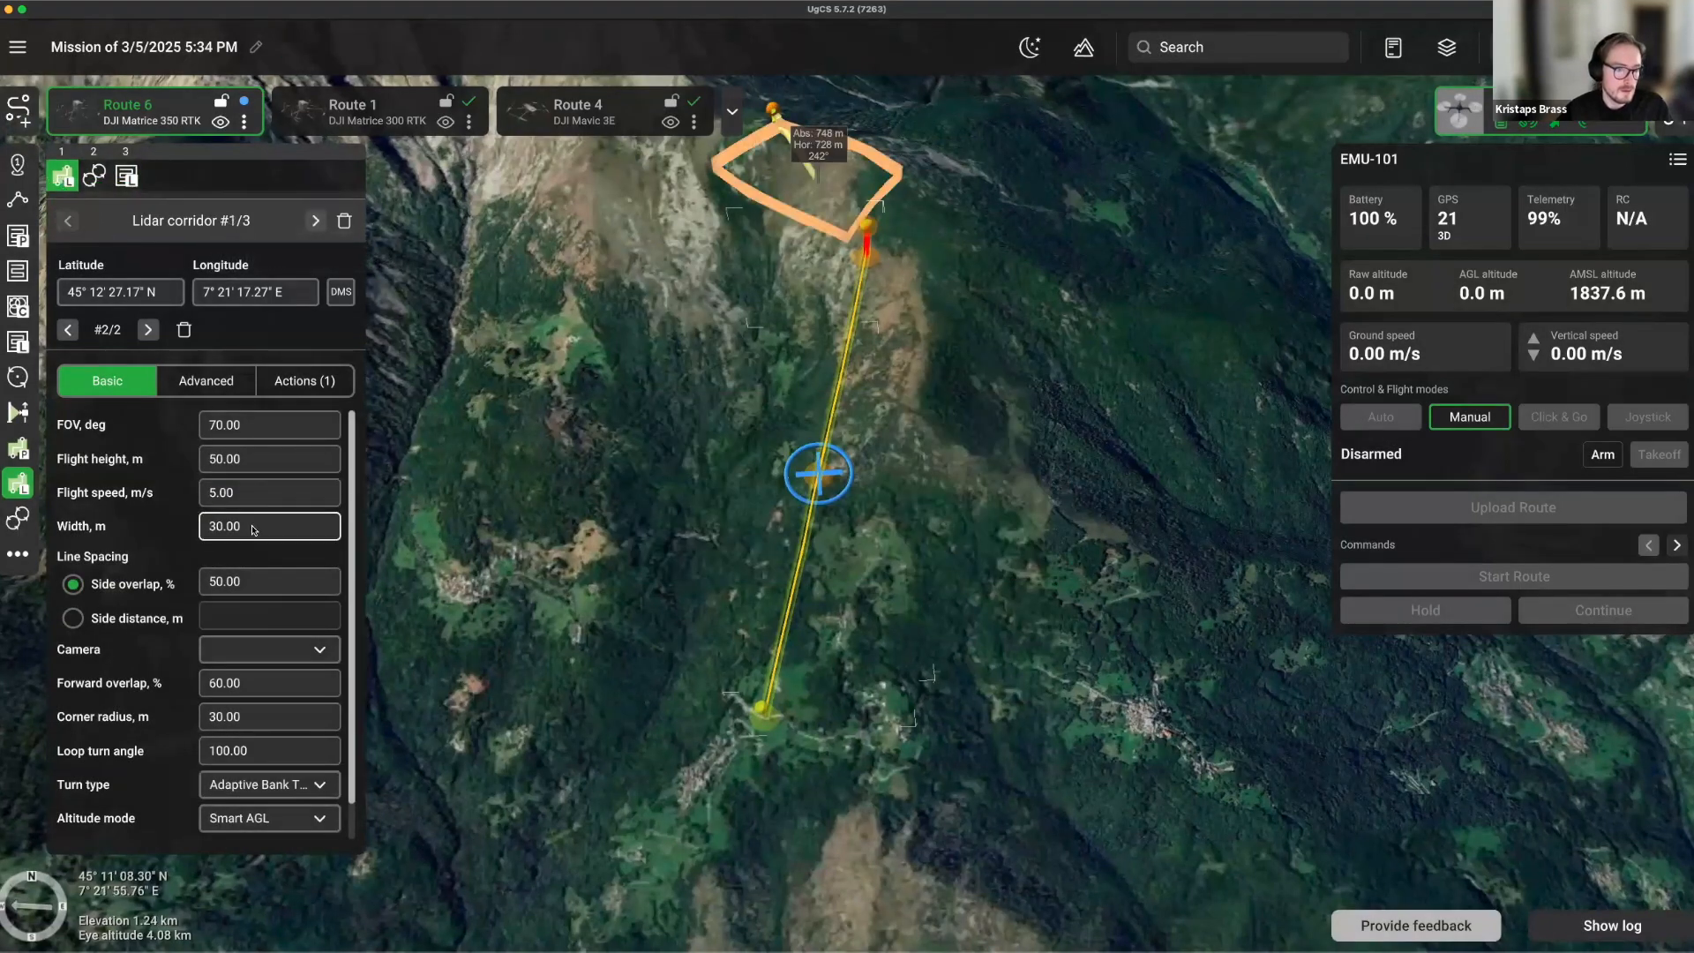
Zoom and tilt along the corridor and show the route's elevation profile.
{"action": "mouse_move", "coordinate": [949, 580]}
{"action": "right_mouse_down"}
{"action": "mouse_move", "coordinate": [755, 623]}
{"action": "mouse_move", "coordinate": [913, 650]}
{"action": "mouse_move", "coordinate": [1051, 356]}
{"action": "right_mouse_up"}
{"action": "scroll", "coordinate": [755, 626], "scroll_direction": "up", "scroll_amount": 5}
{"action": "right_click_drag", "start_coordinate": [854, 484], "coordinate": [891, 397]}
{"action": "left_click", "coordinate": [1086, 54]}
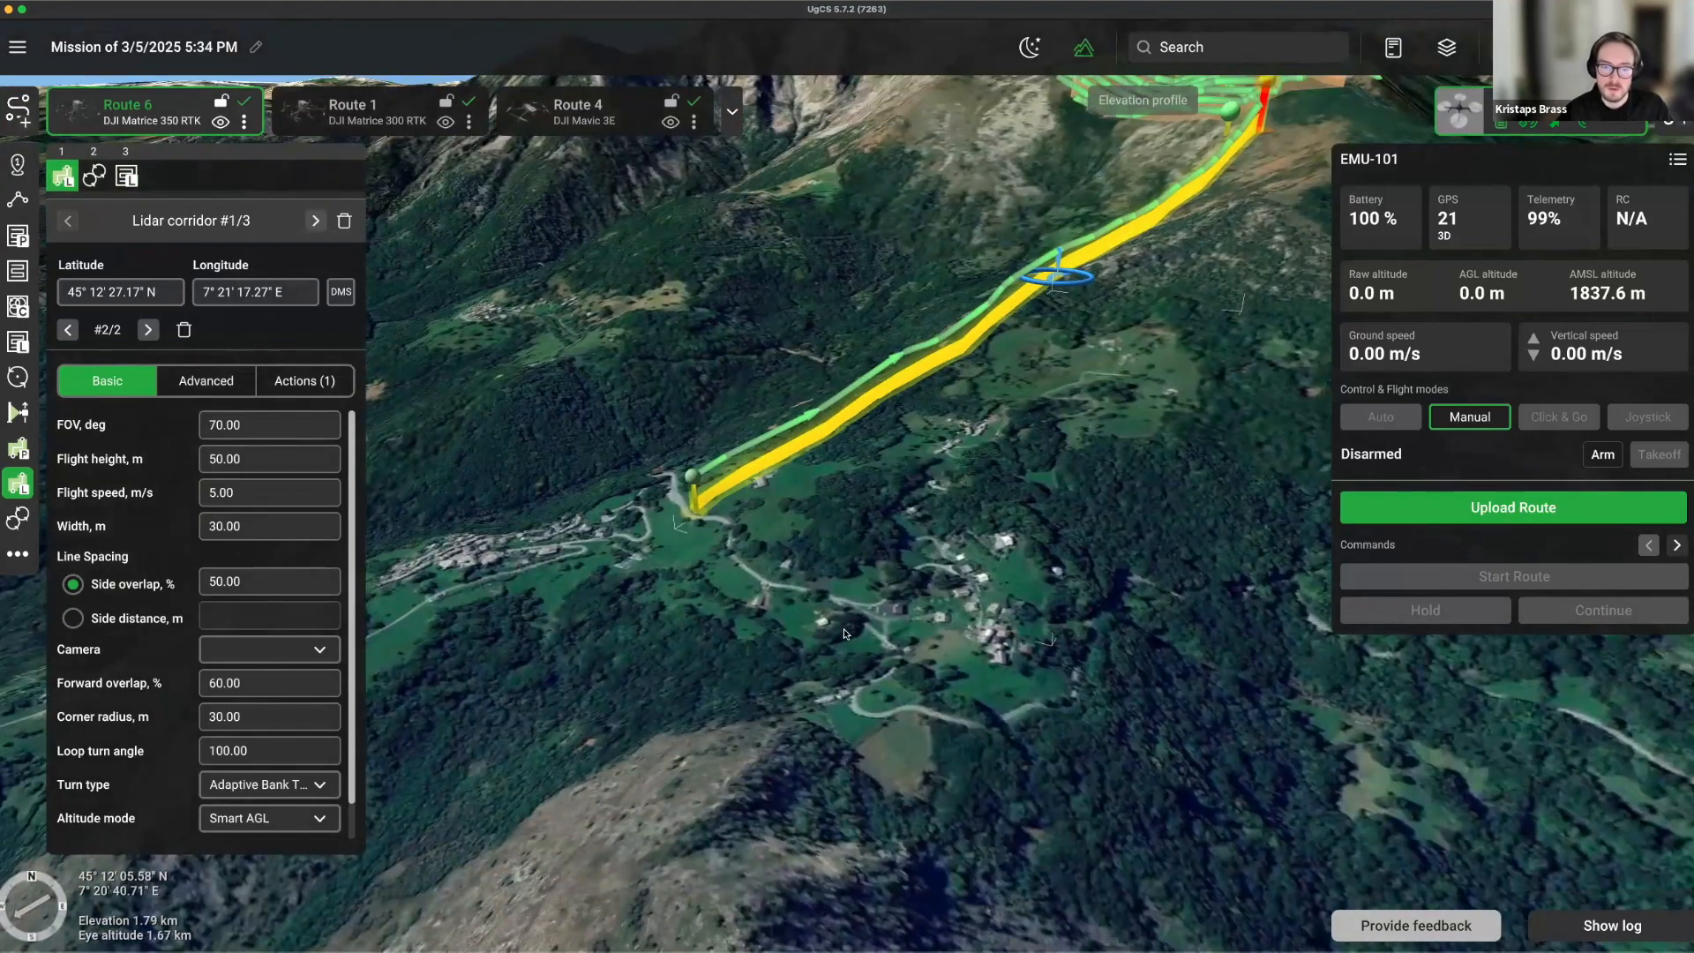
{"action": "left_click_drag", "start_coordinate": [1112, 346], "coordinate": [911, 469]}
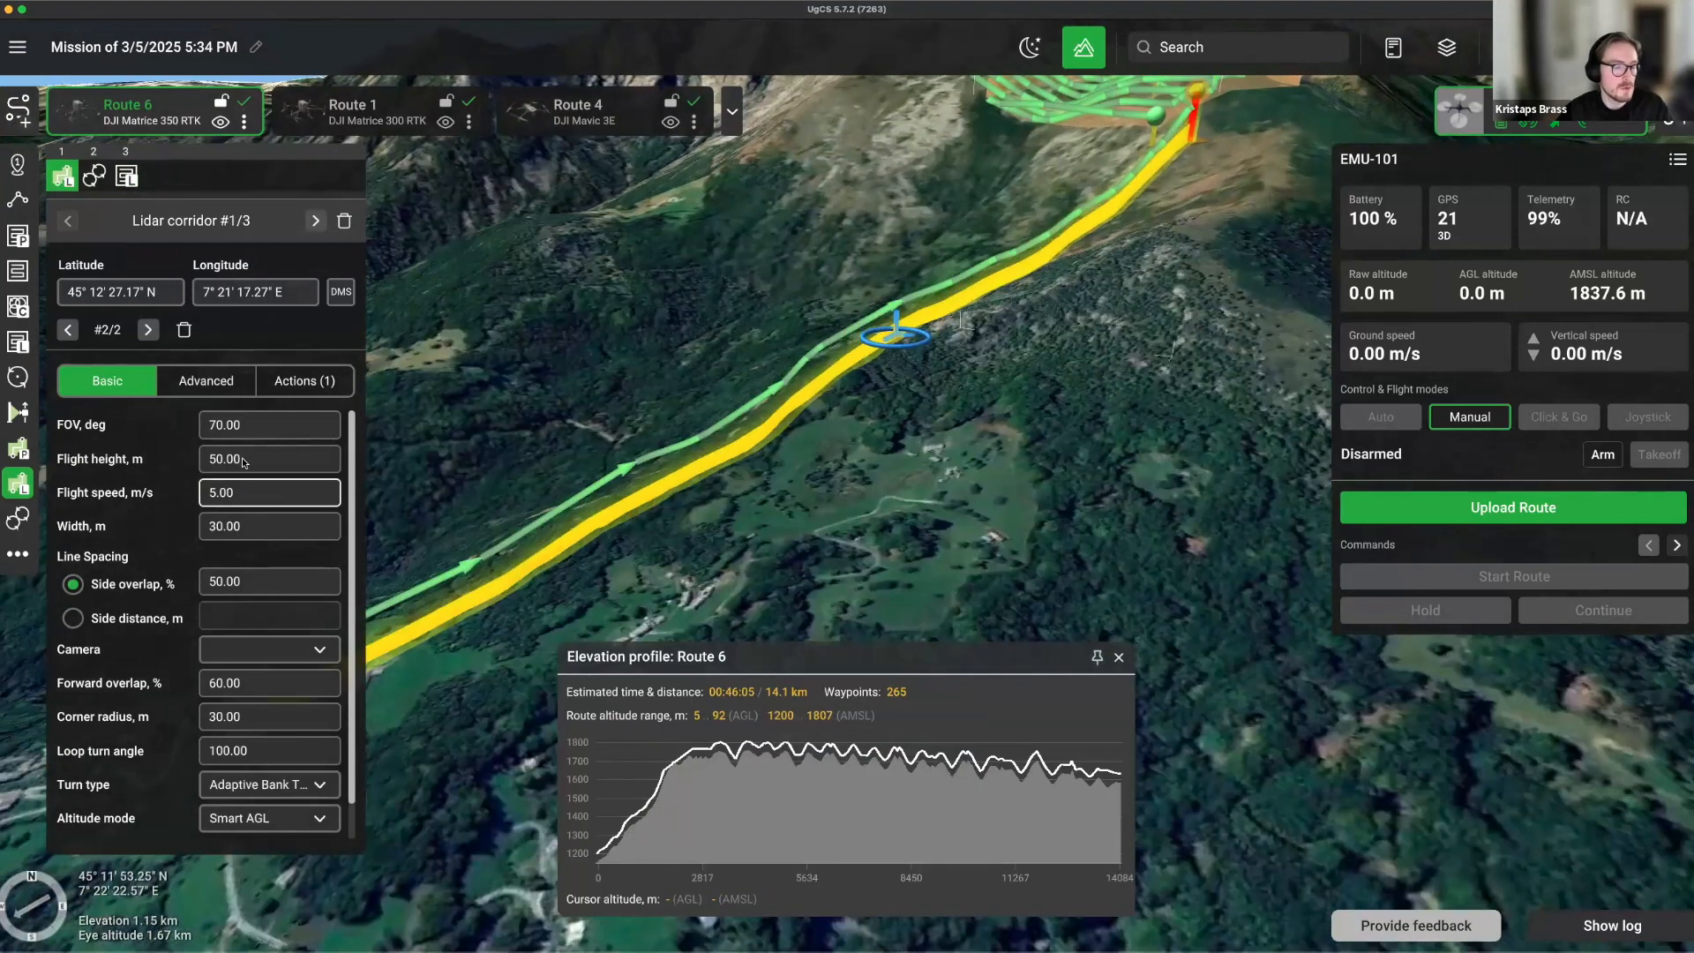
Change the lidar corridor's flight height to 100 m.
{"action": "left_click", "coordinate": [246, 464]}
{"action": "type", "text": "100"}
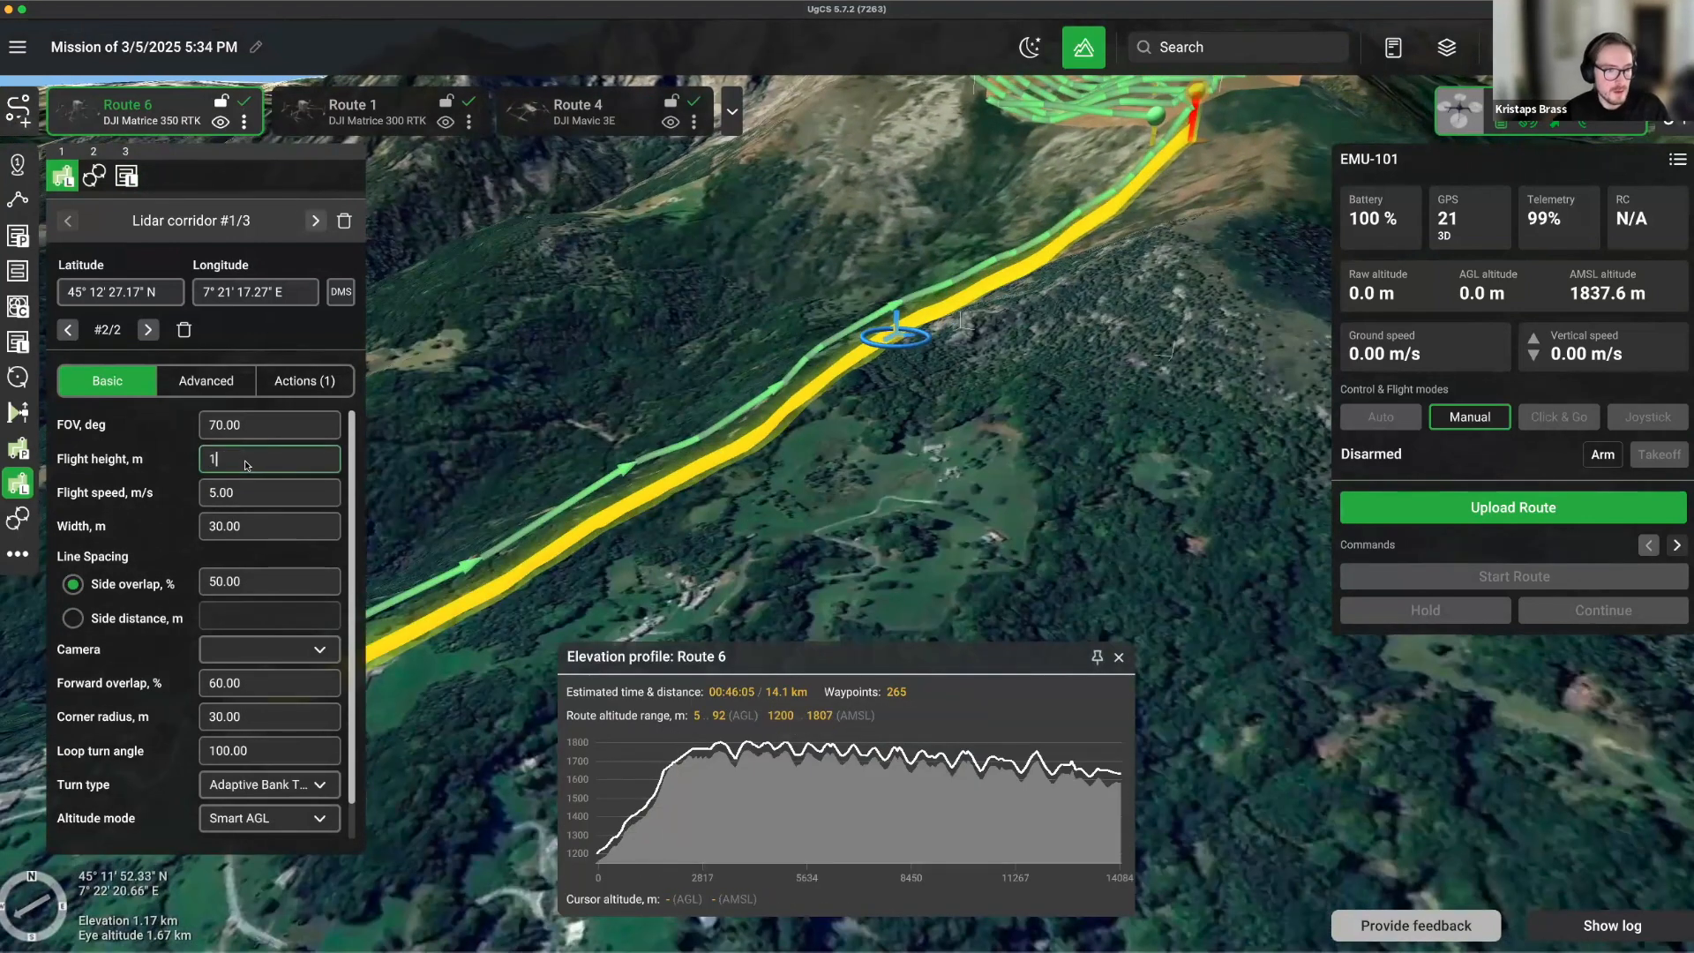
{"action": "key", "text": "Return"}
Orbit and tilt over the recalculated 260-waypoint route to review it from above.
{"action": "scroll", "coordinate": [959, 498], "scroll_direction": "down", "scroll_amount": 3}
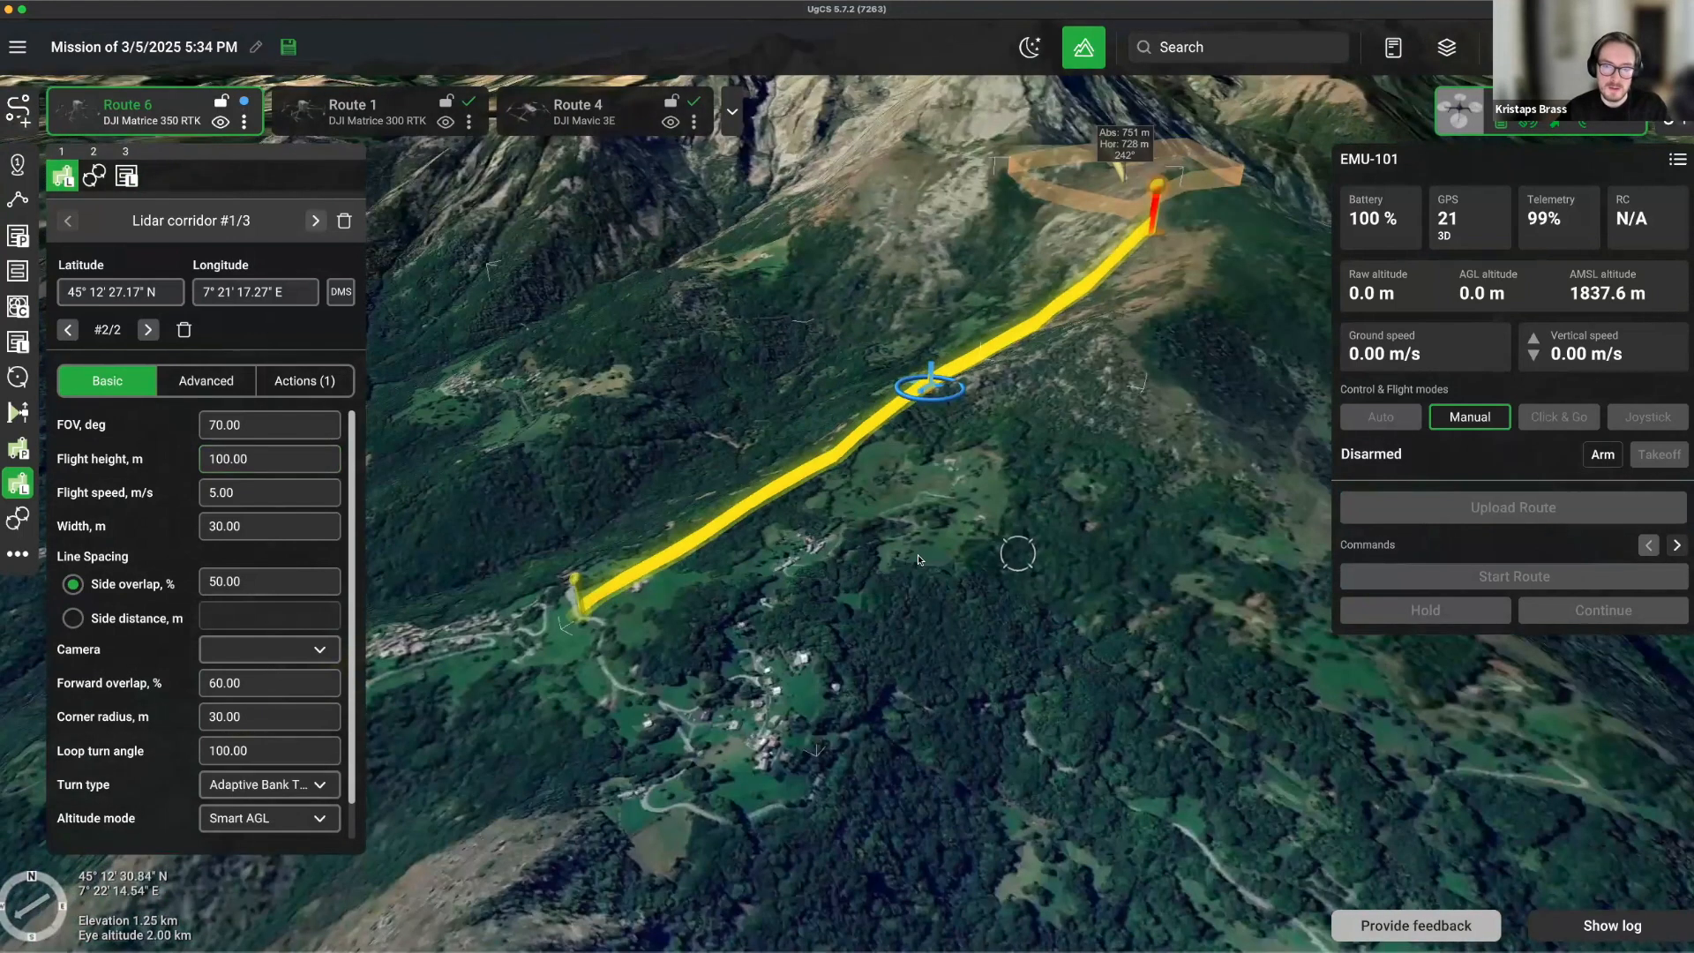
{"action": "right_click_drag", "start_coordinate": [918, 559], "coordinate": [885, 564]}
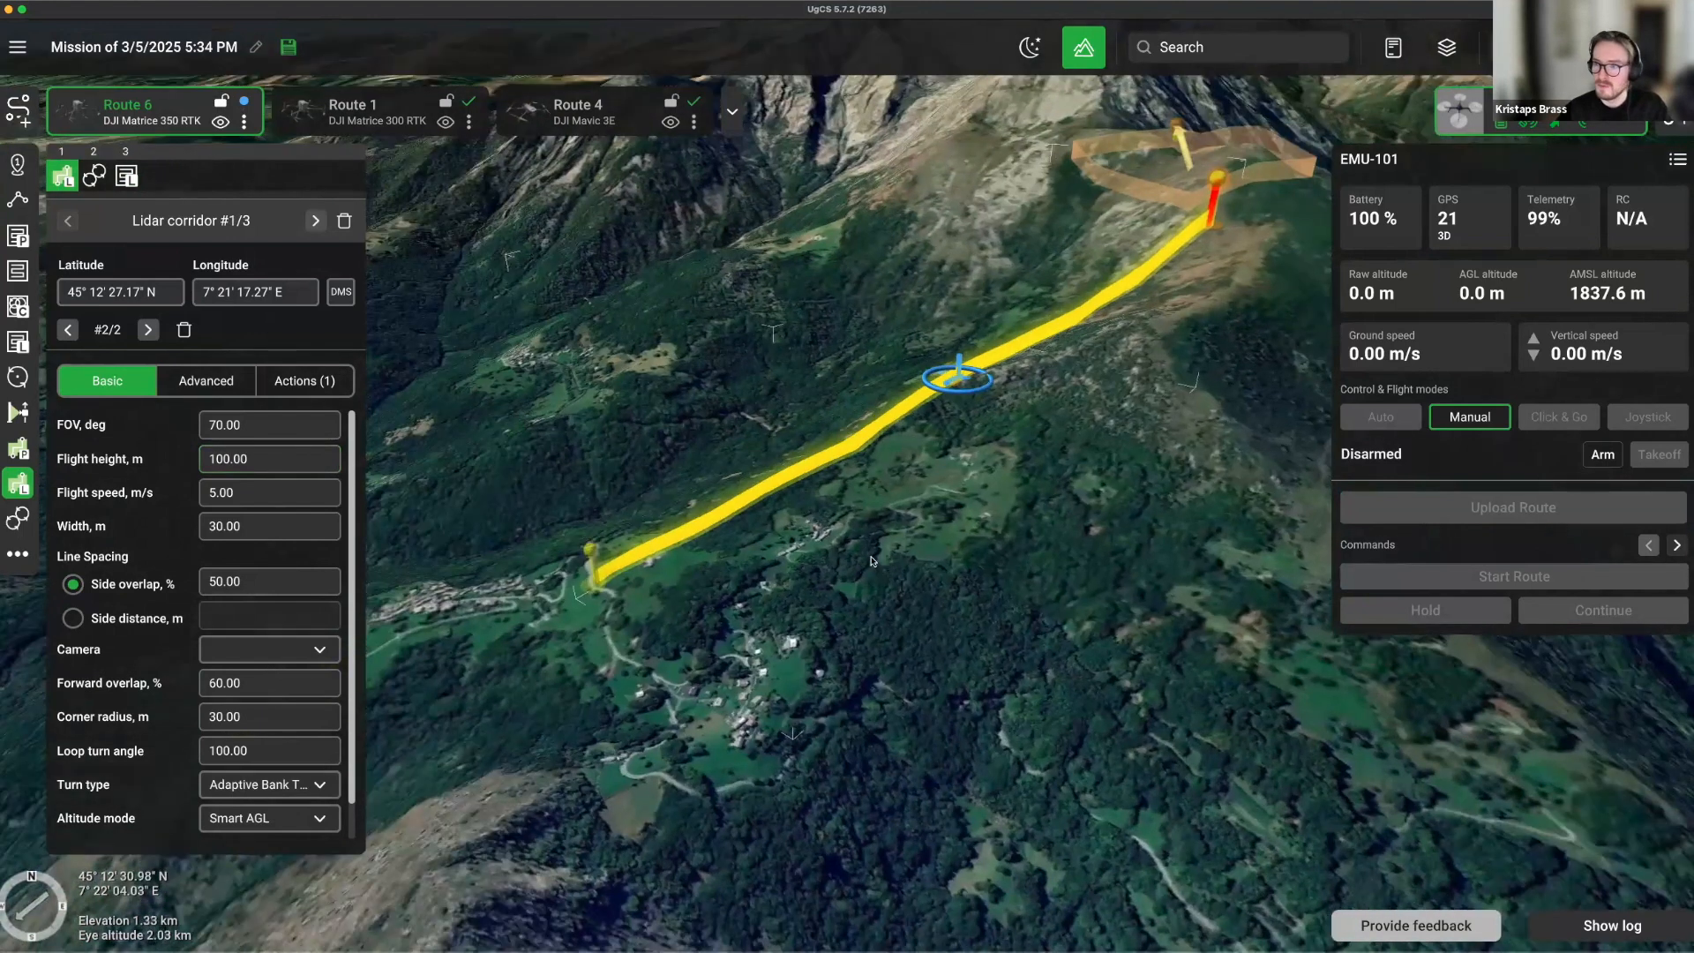
{"action": "scroll", "coordinate": [871, 561], "scroll_direction": "down", "scroll_amount": 2}
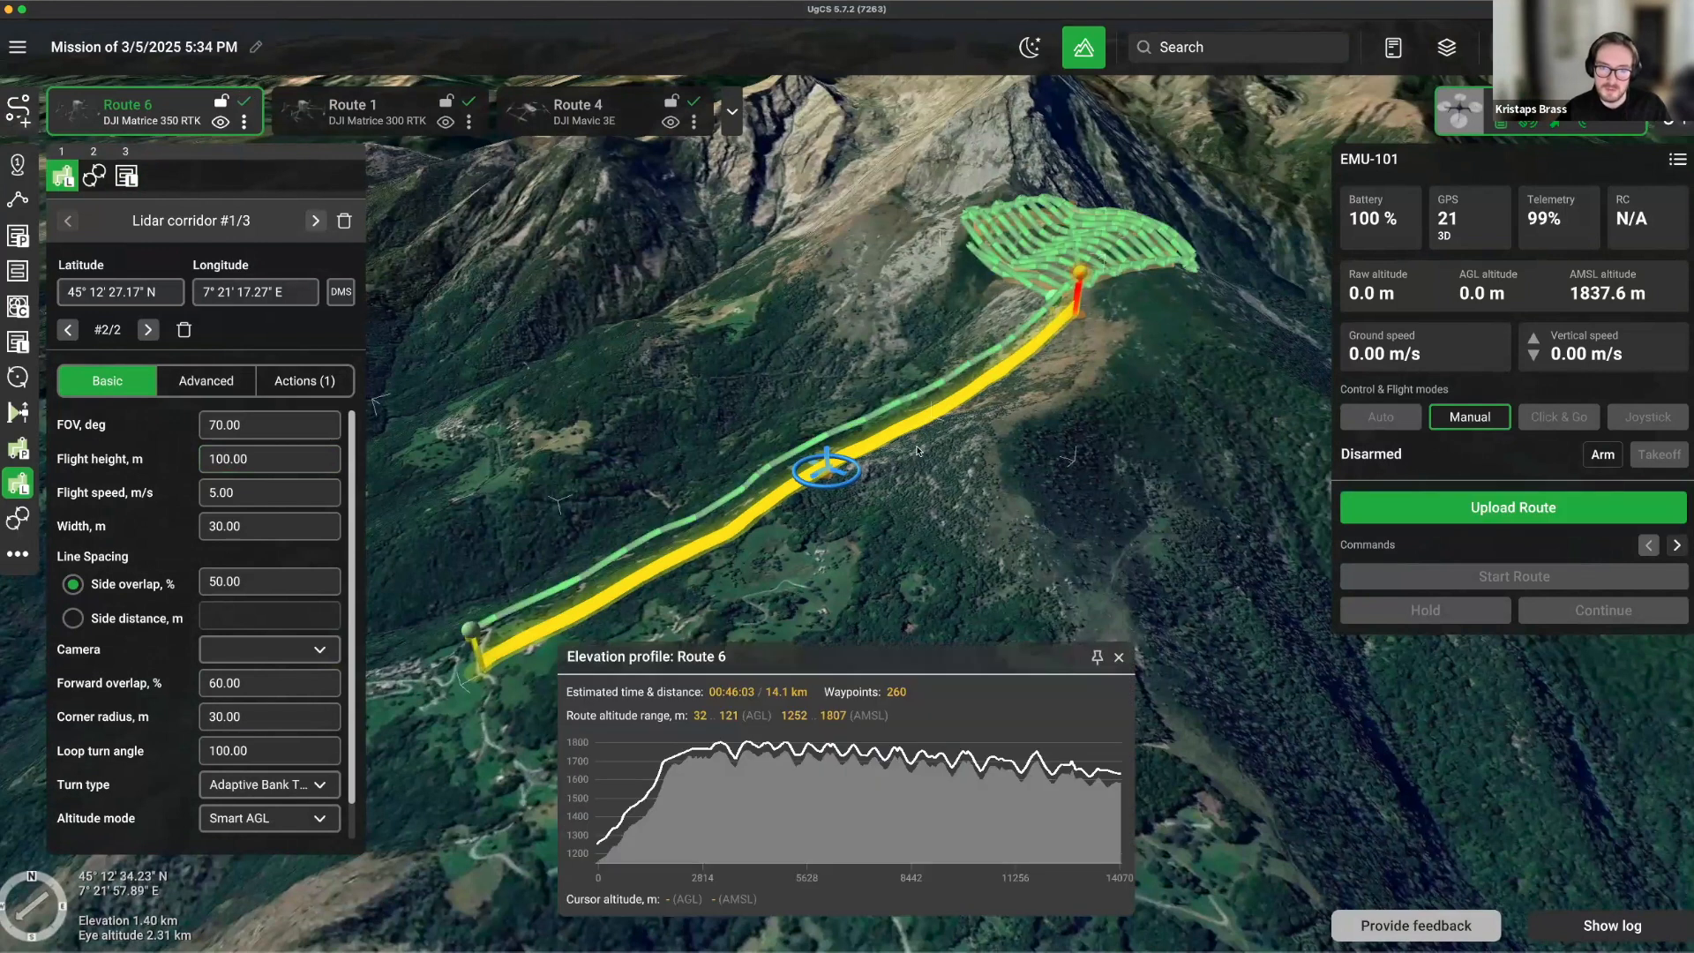
{"action": "right_click_drag", "start_coordinate": [917, 534], "coordinate": [962, 528]}
{"action": "scroll", "coordinate": [855, 337], "scroll_direction": "down", "scroll_amount": 4}
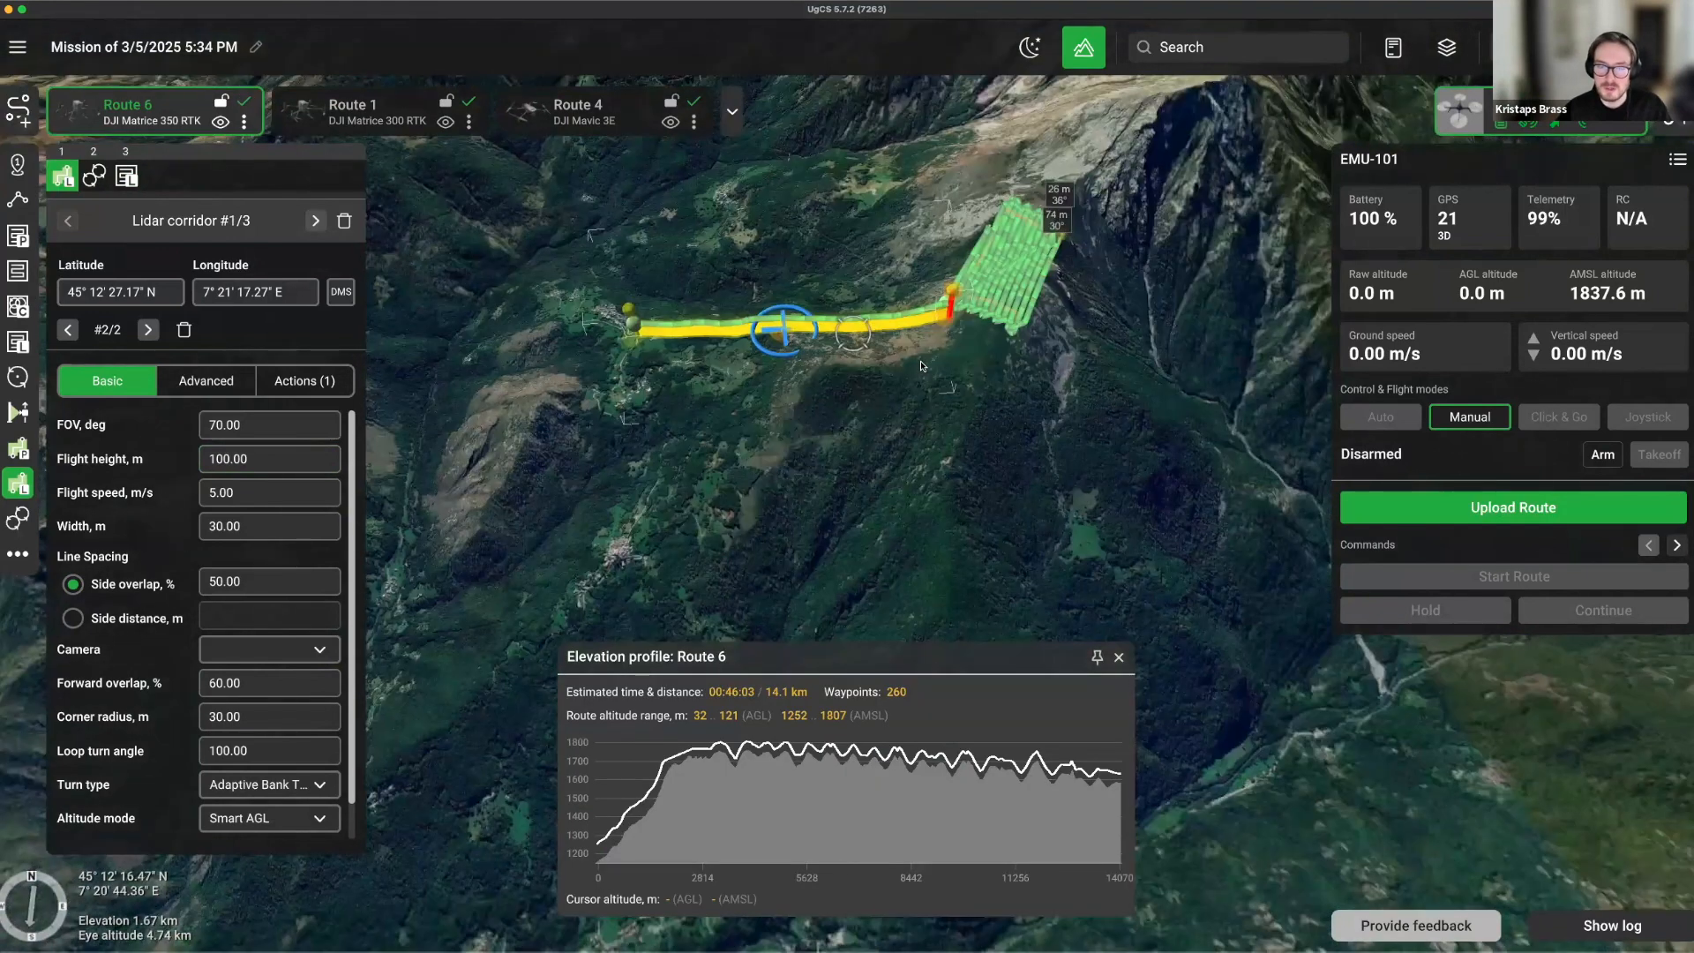
{"action": "right_click_drag", "start_coordinate": [922, 365], "coordinate": [729, 377]}
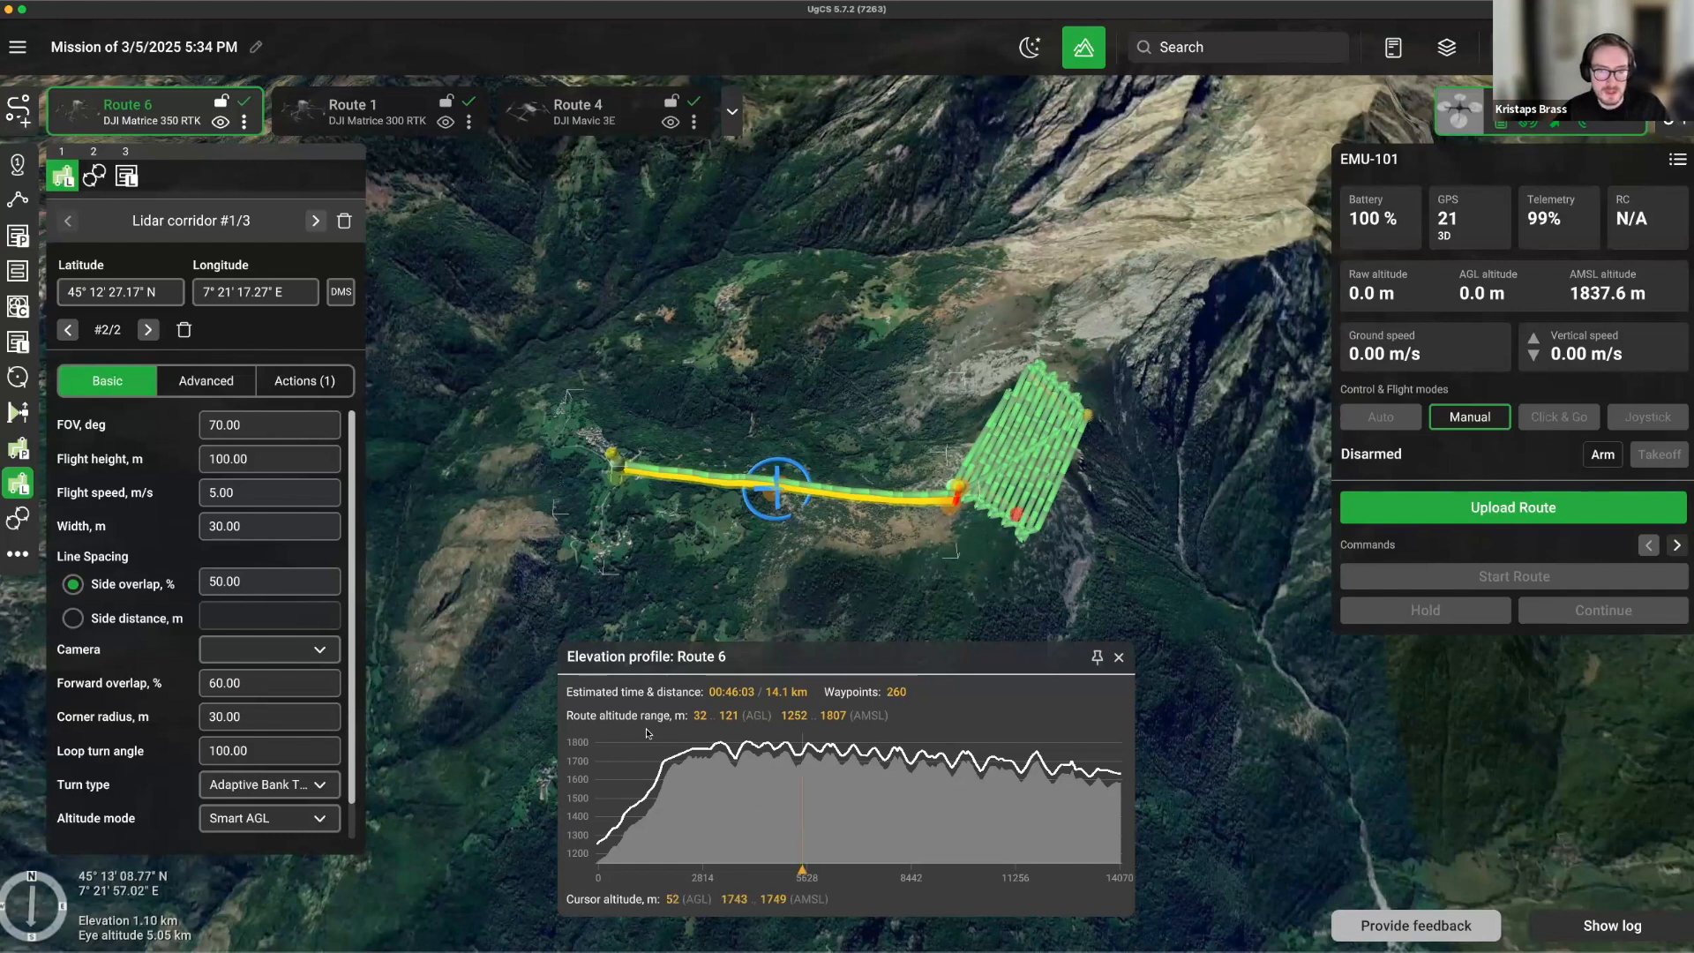
{"action": "right_click_drag", "start_coordinate": [583, 590], "coordinate": [677, 567]}
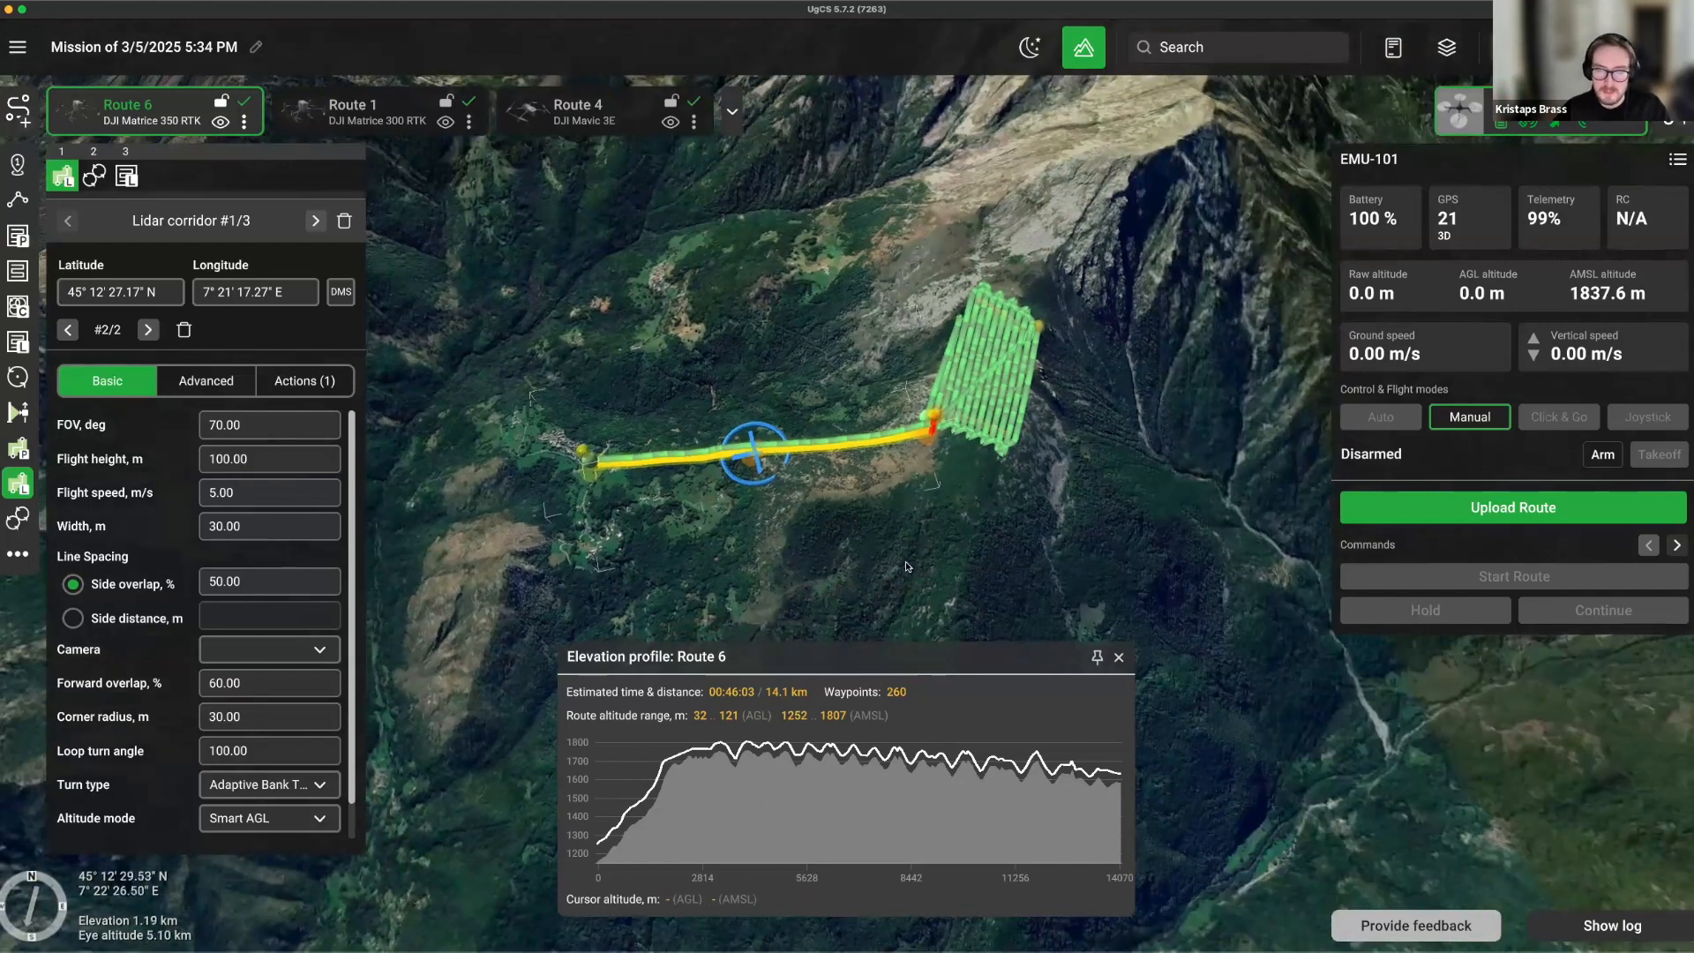
Create Route 7 for the DJI Matrice 300 RTK, zoom out, and pick the Circle tool.
{"action": "left_click", "coordinate": [14, 126]}
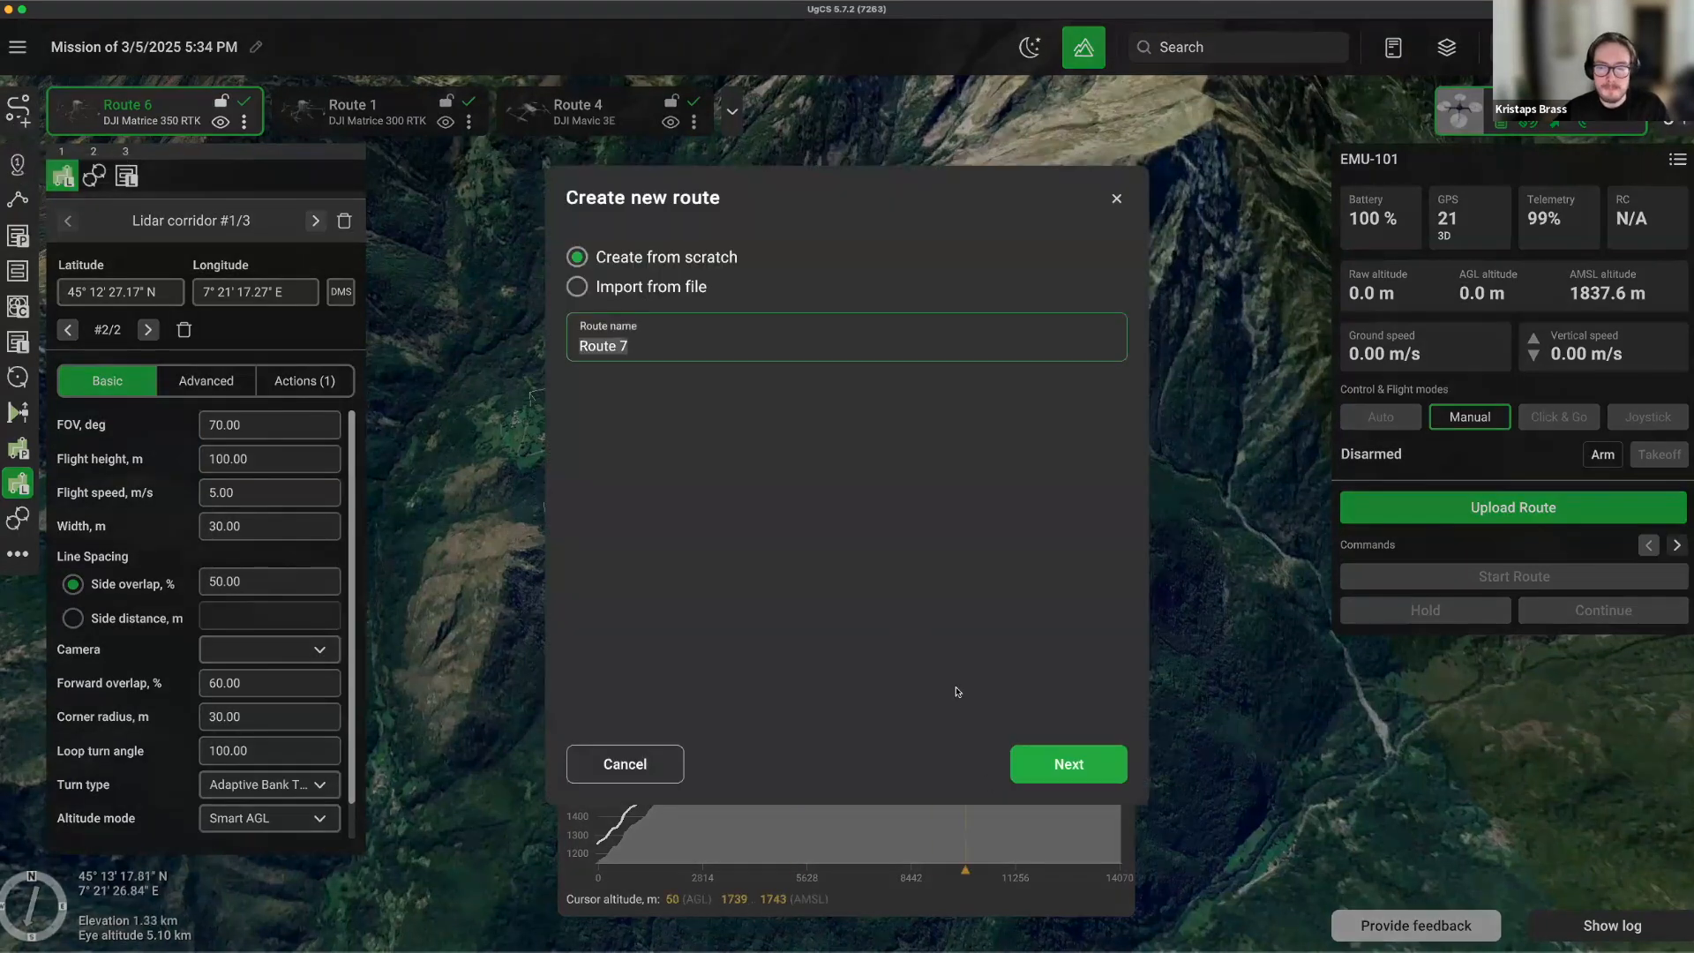
{"action": "left_click", "coordinate": [1069, 764]}
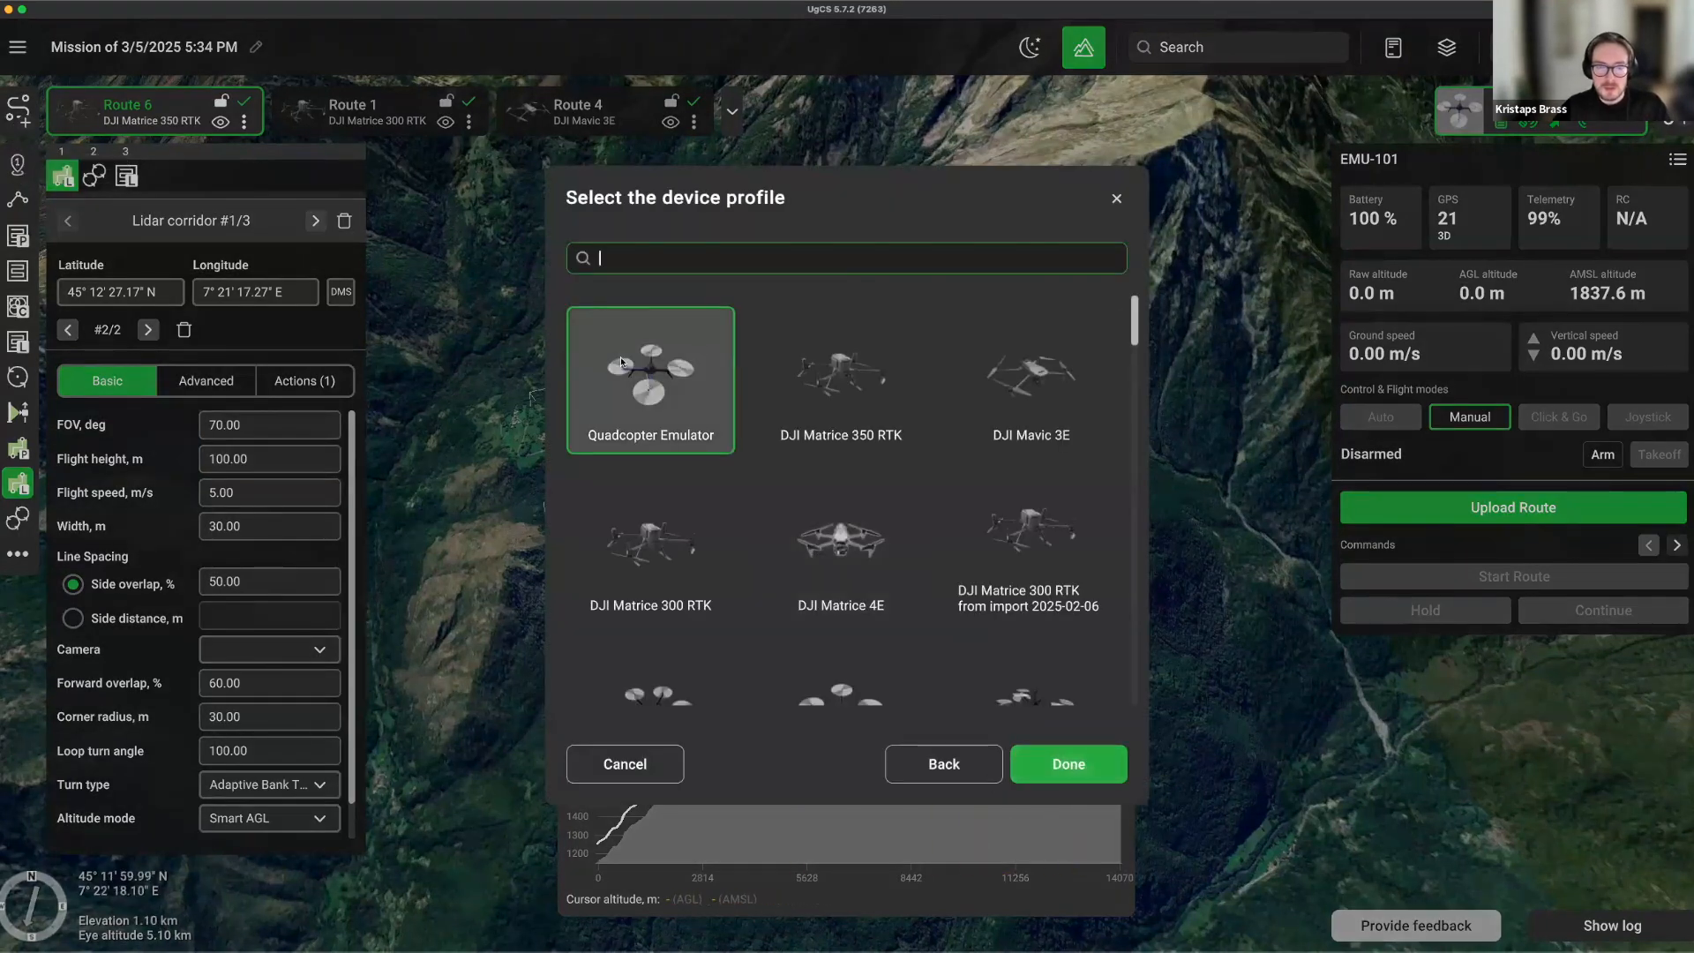
{"action": "left_click", "coordinate": [675, 573]}
{"action": "left_click", "coordinate": [1058, 760]}
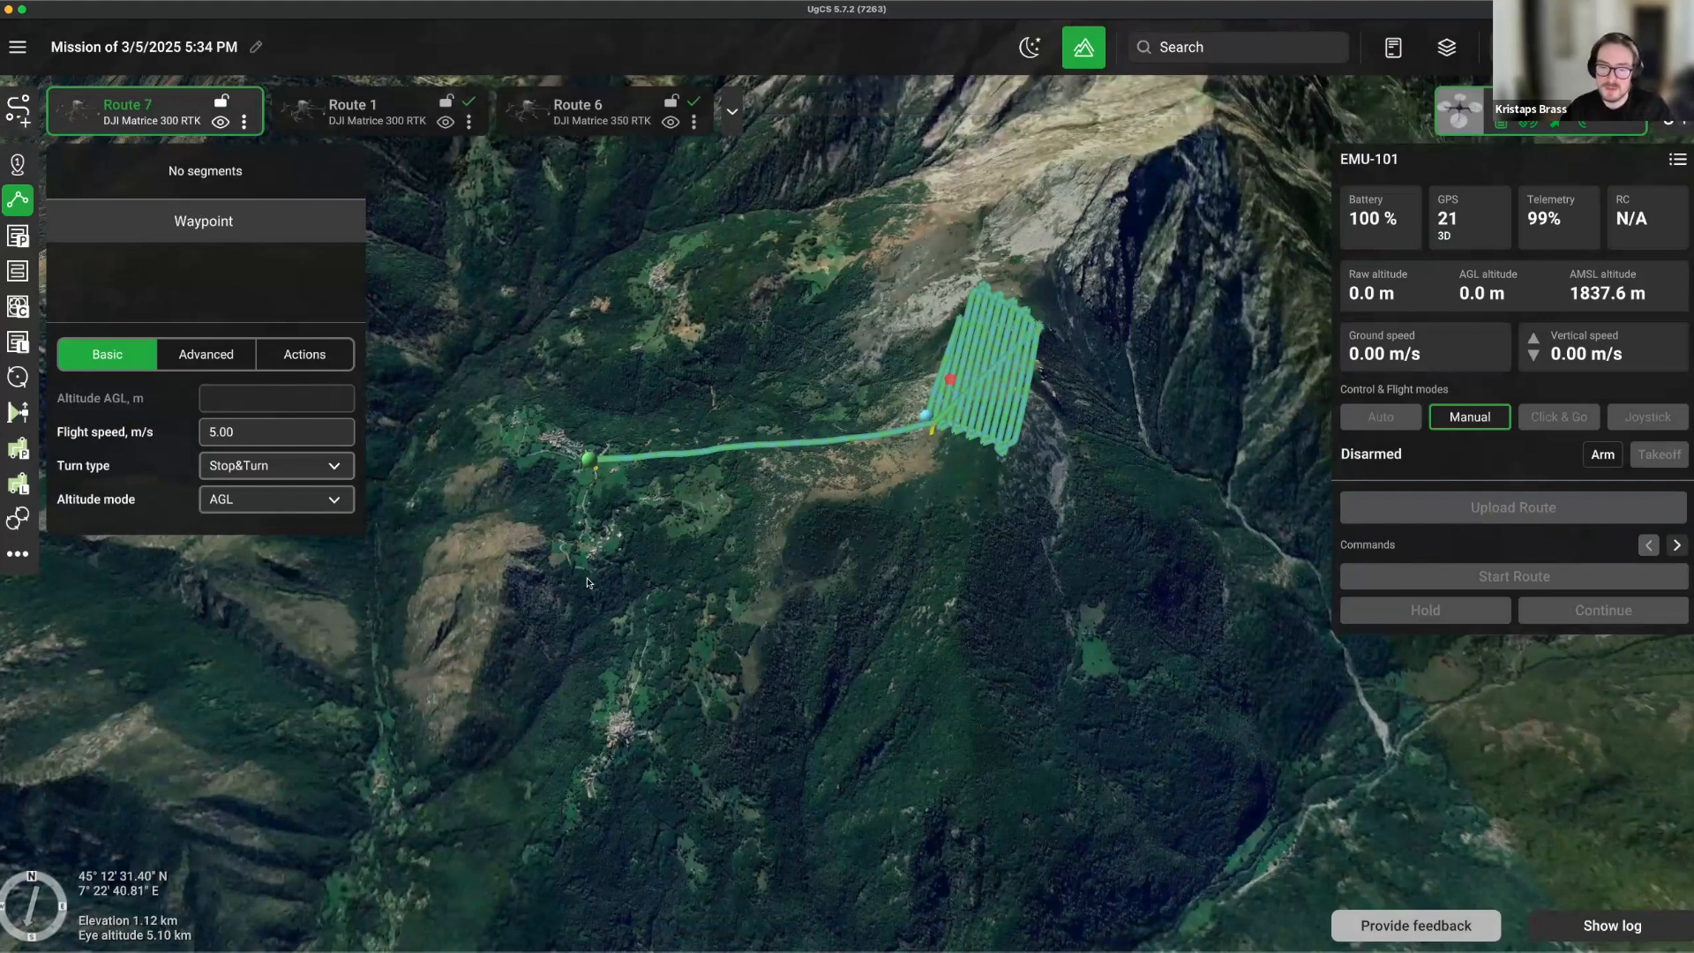
{"action": "scroll", "coordinate": [767, 635], "scroll_direction": "down", "scroll_amount": 3}
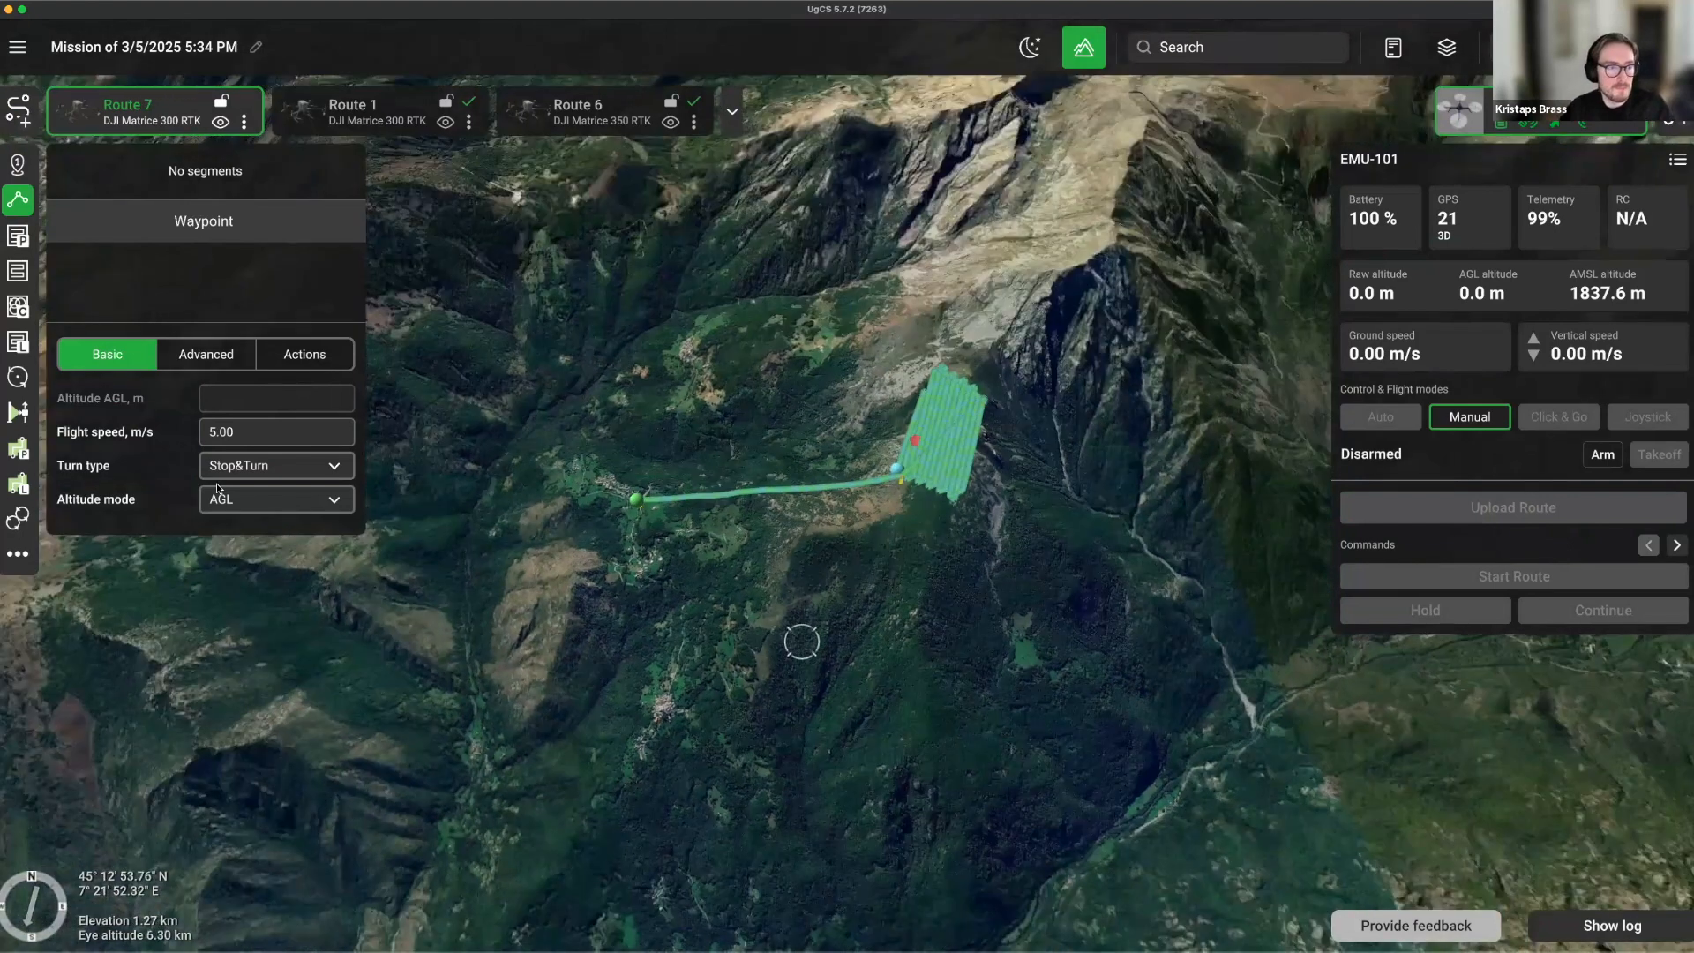
{"action": "left_click", "coordinate": [17, 377]}
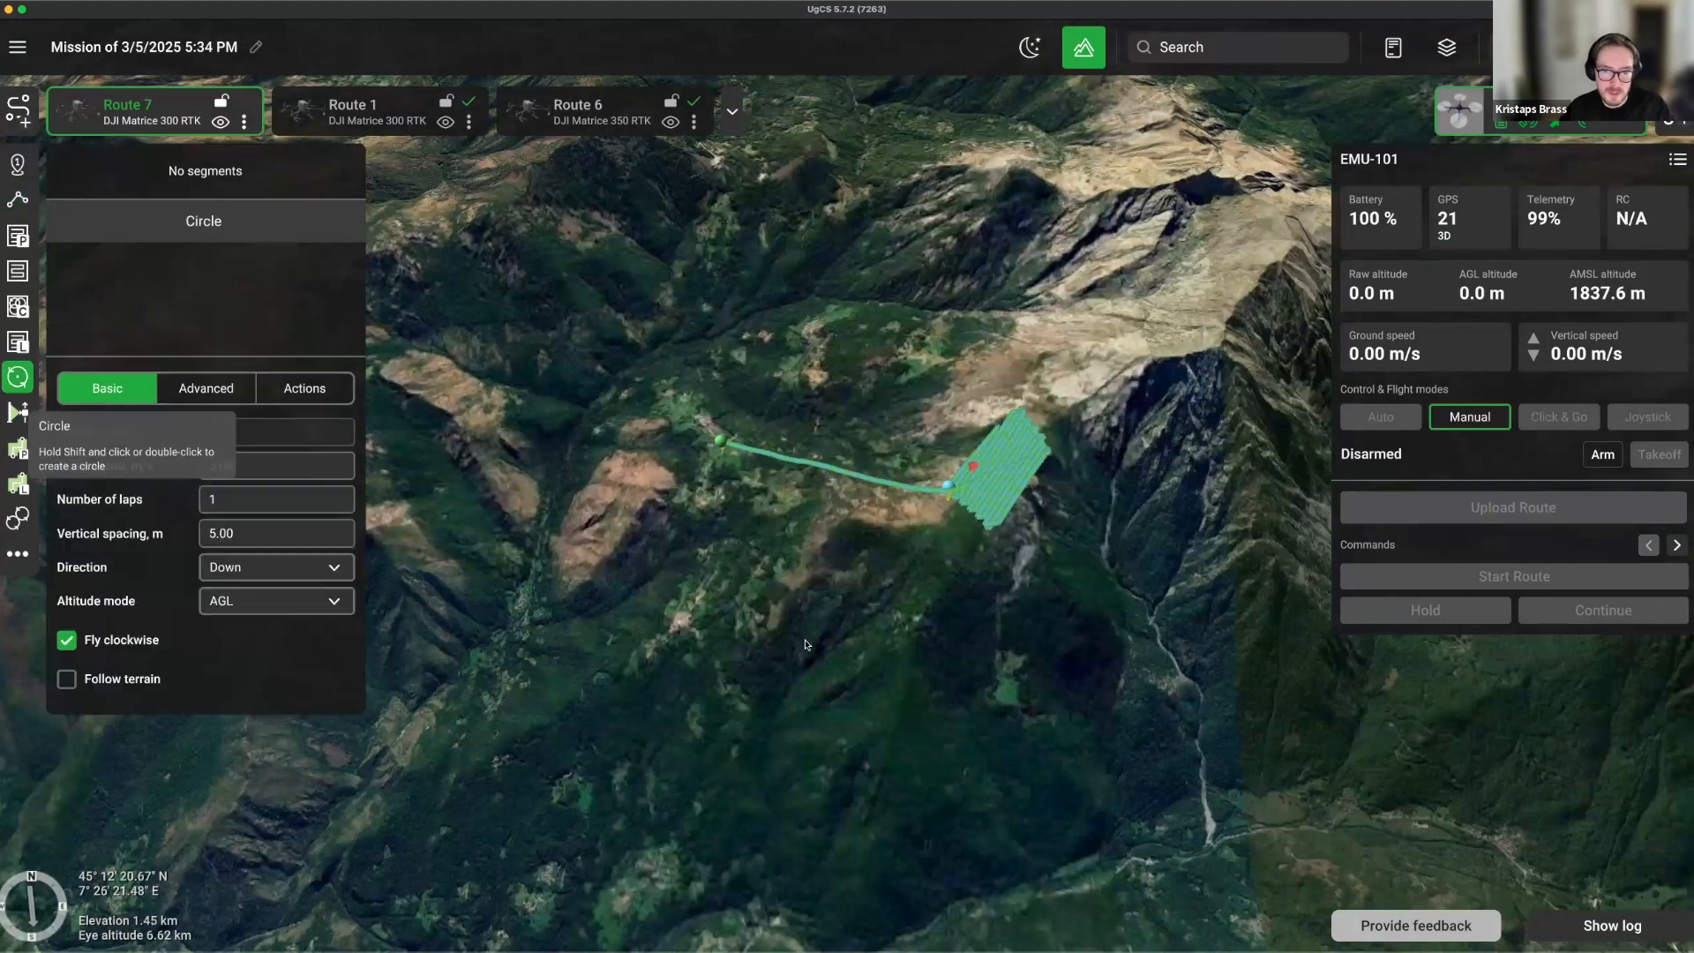
Tilt and rotate the map, centre it on the route, and zoom in on the farm buildings.
{"action": "right_click_drag", "start_coordinate": [858, 643], "coordinate": [935, 668]}
{"action": "left_click_drag", "start_coordinate": [824, 685], "coordinate": [677, 748]}
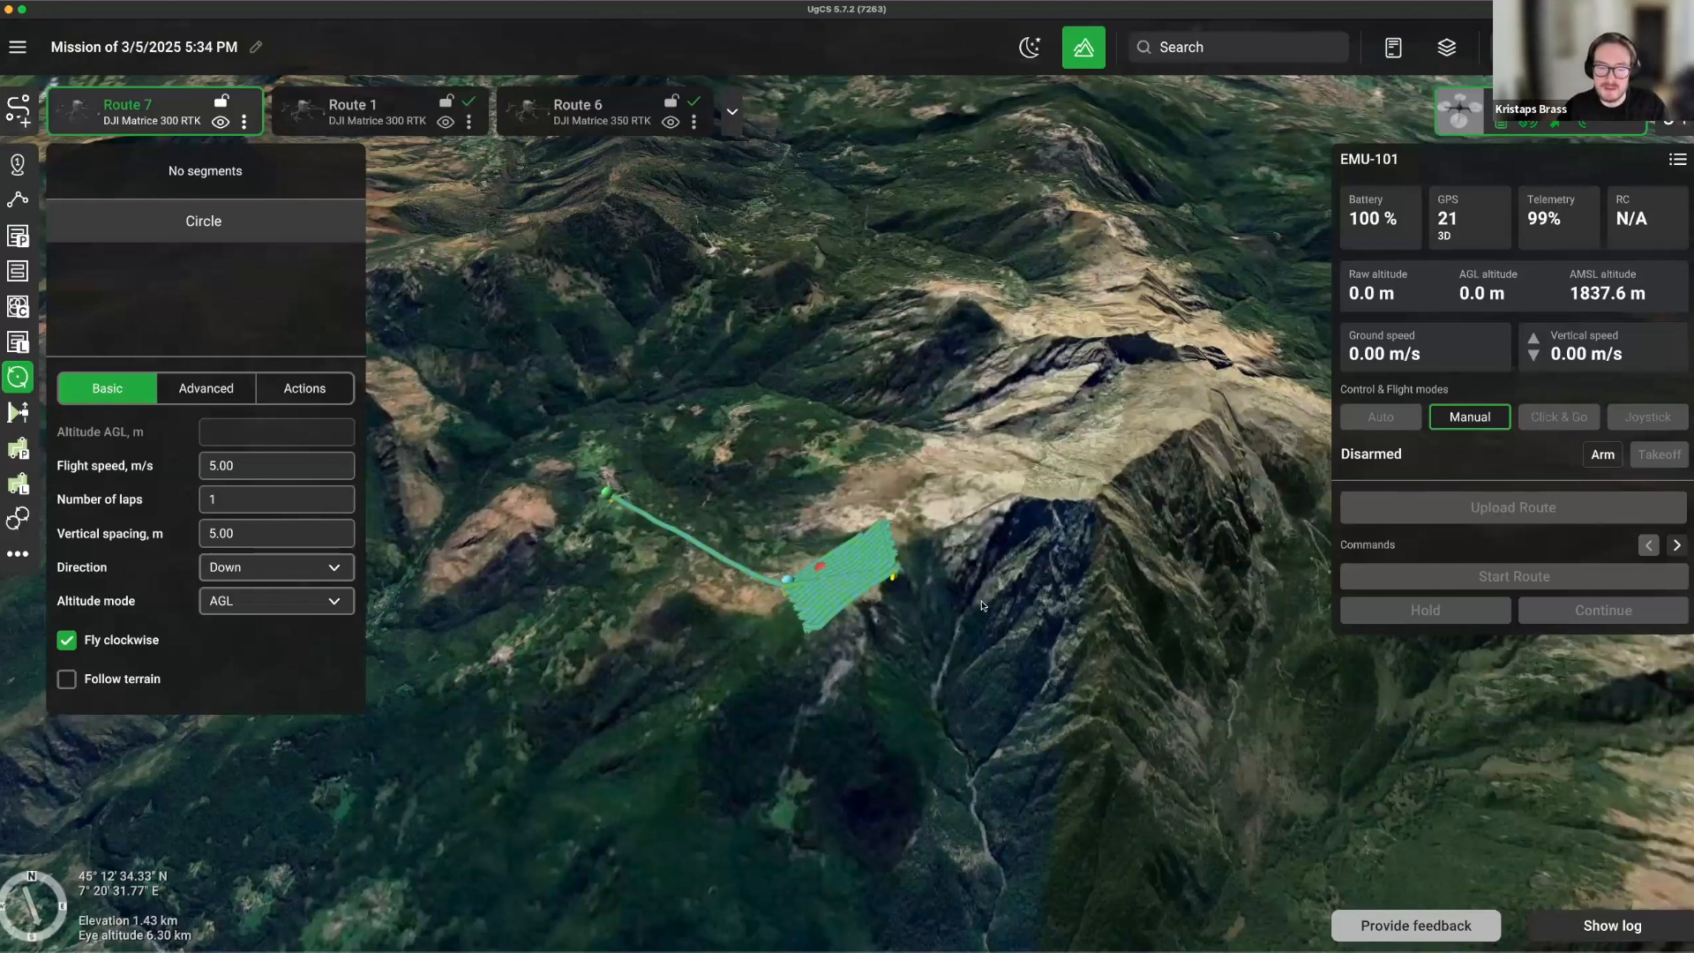
{"action": "left_click_drag", "start_coordinate": [998, 617], "coordinate": [1016, 688]}
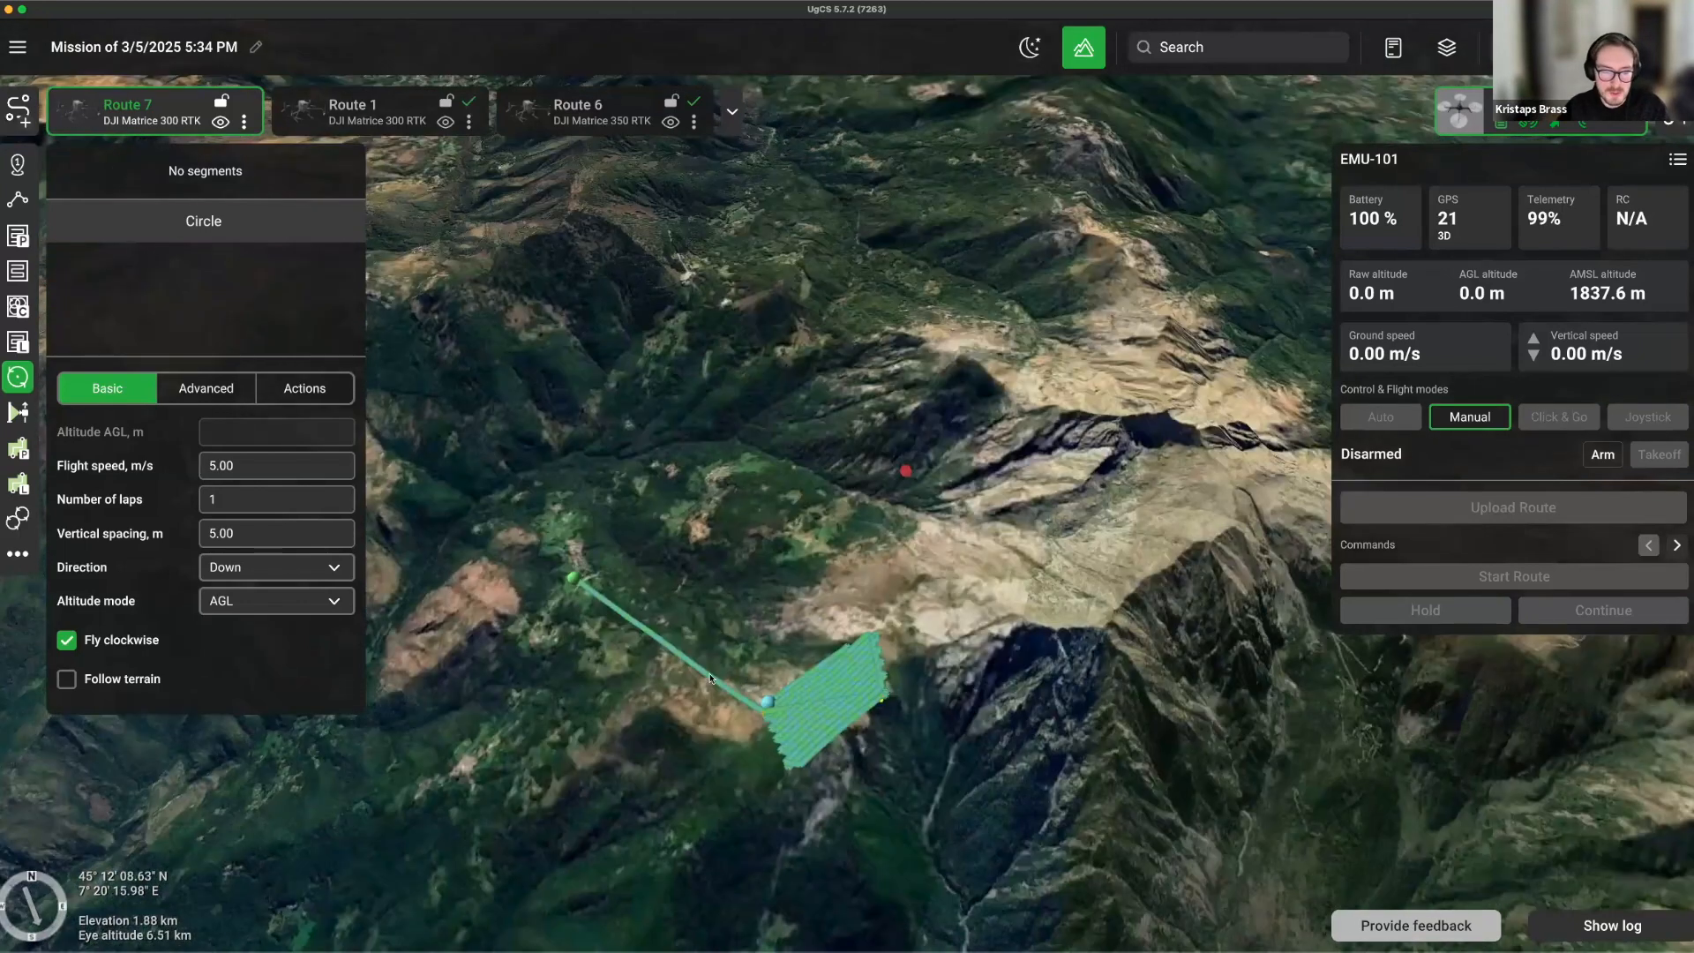
{"action": "scroll", "coordinate": [710, 679], "scroll_direction": "up", "scroll_amount": 5}
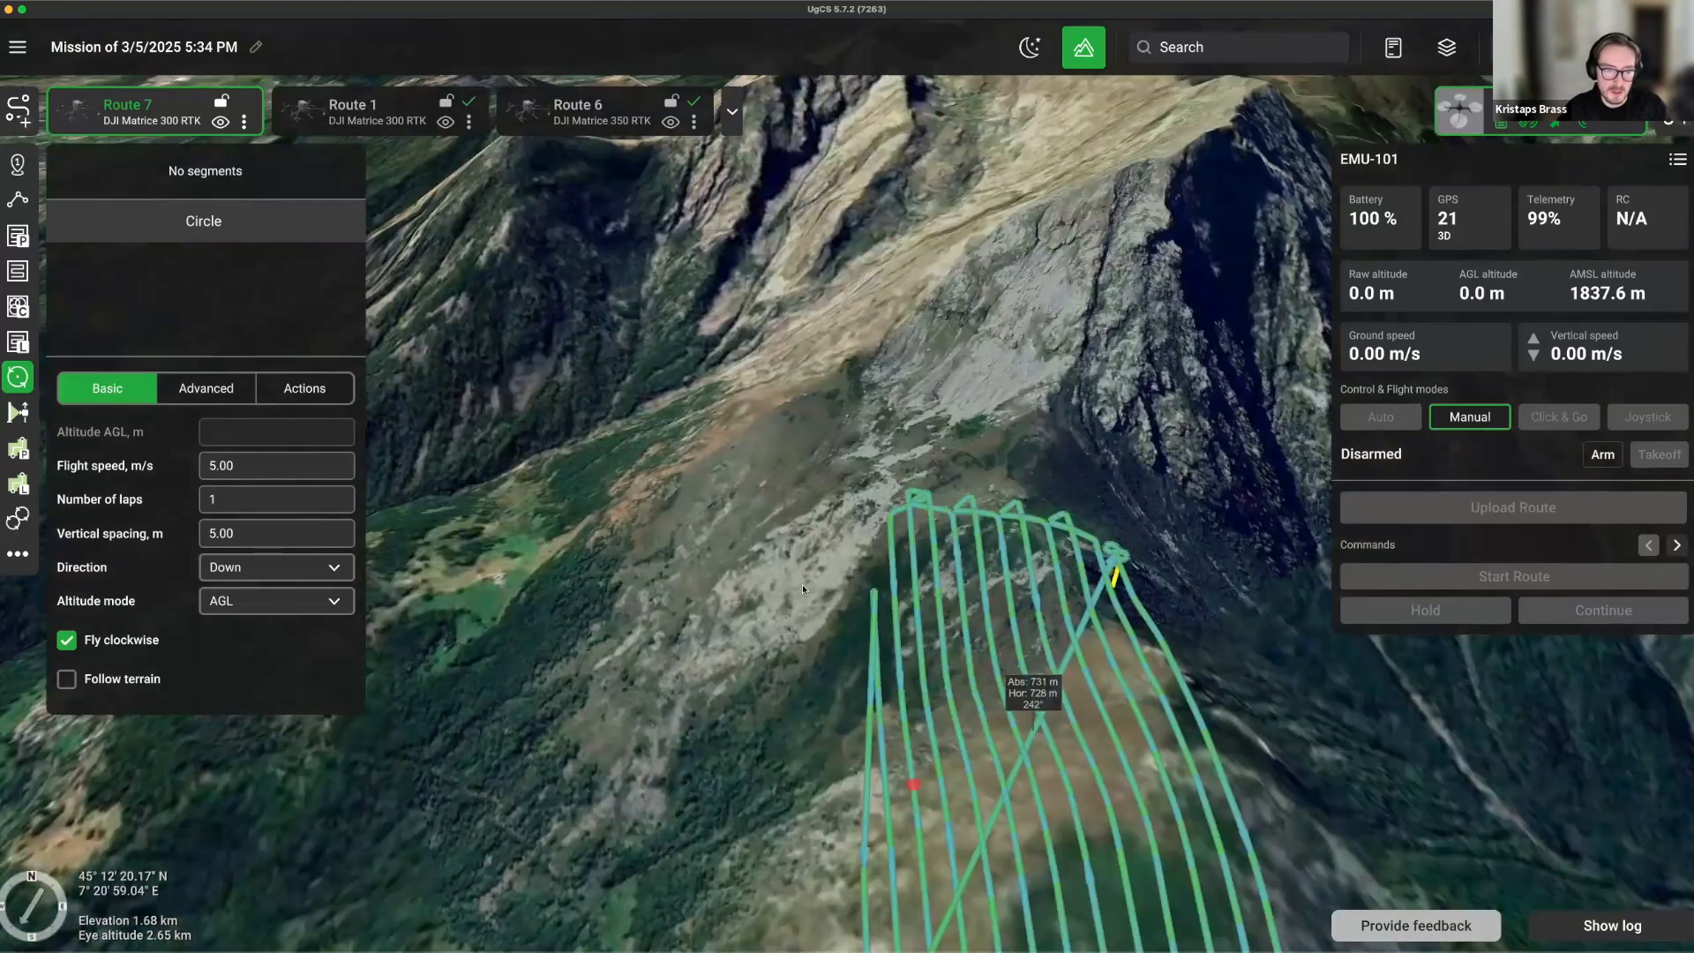
{"action": "scroll", "coordinate": [966, 637], "scroll_direction": "up", "scroll_amount": 3}
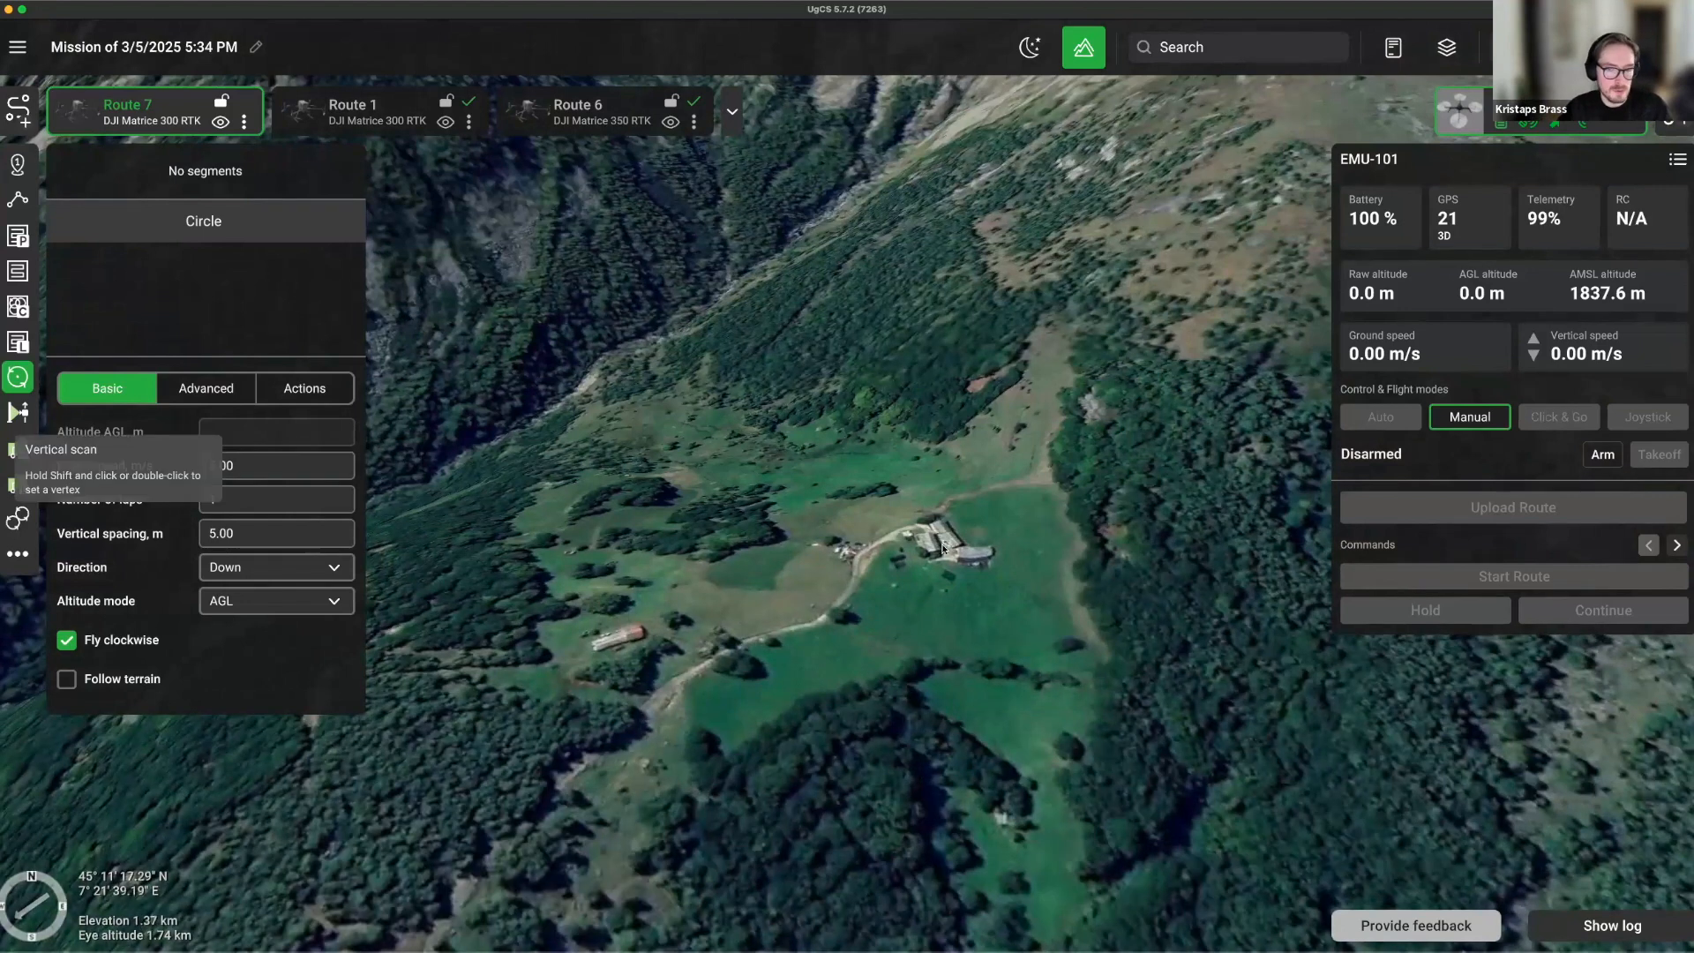
Place a circle segment beside the farm buildings and set it to 5 laps.
{"action": "left_click", "coordinate": [873, 556]}
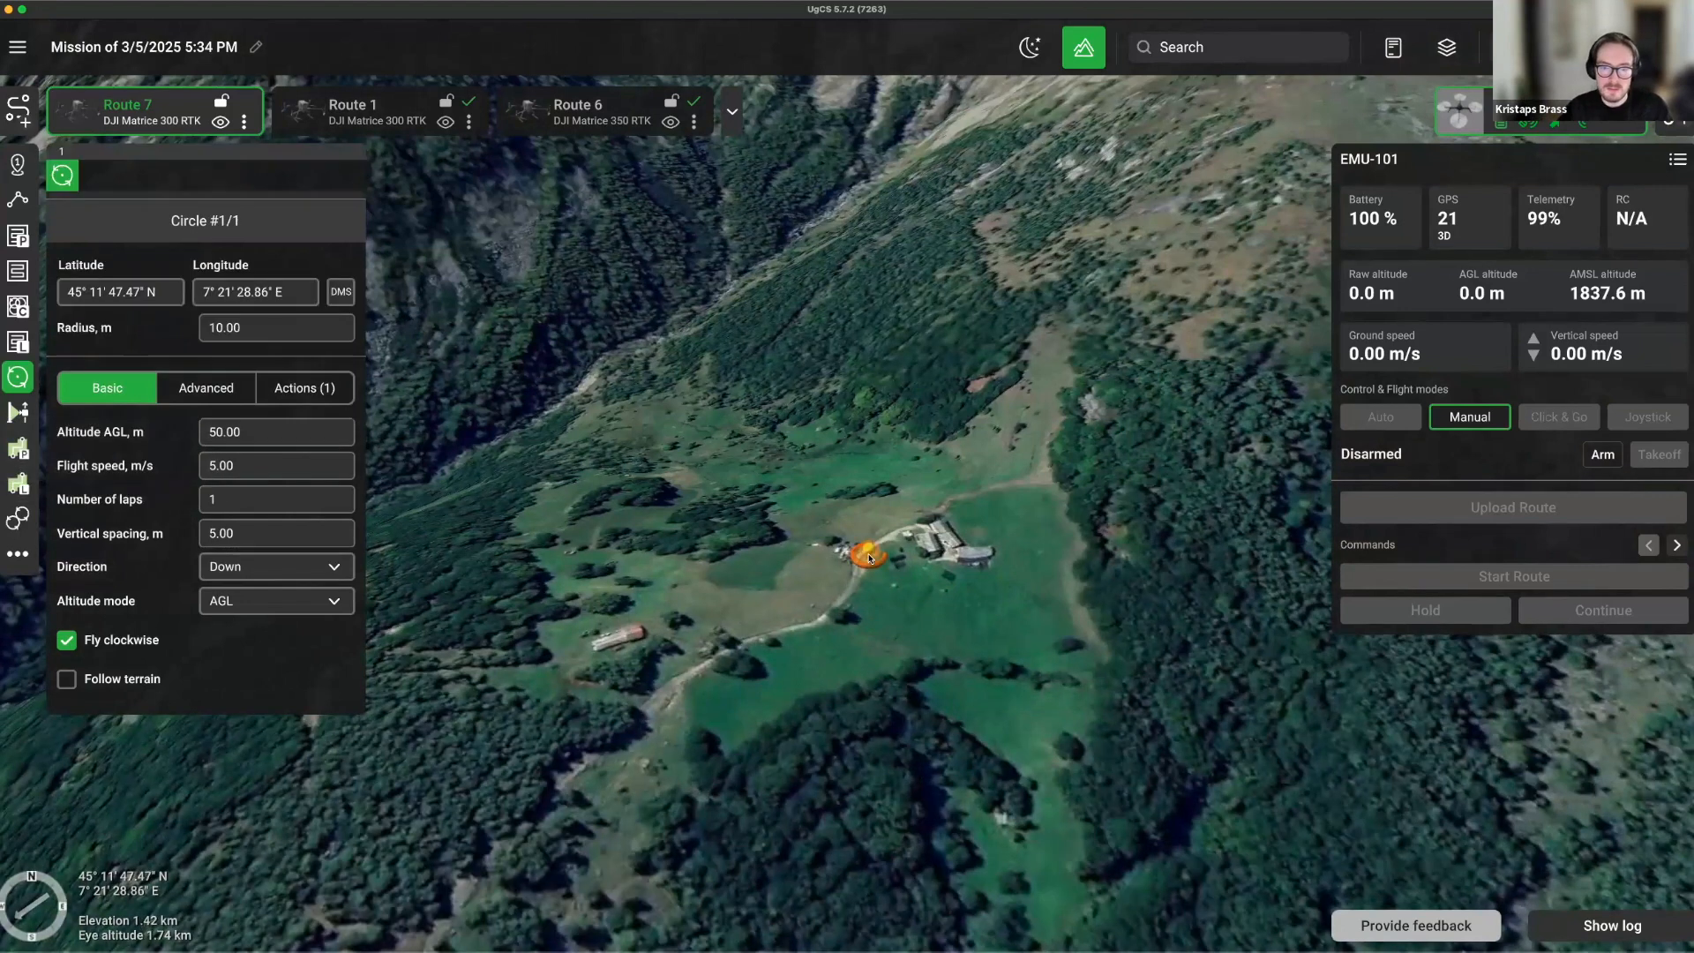
{"action": "scroll", "coordinate": [765, 564], "scroll_direction": "up", "scroll_amount": 2}
{"action": "scroll", "coordinate": [679, 582], "scroll_direction": "up", "scroll_amount": 2}
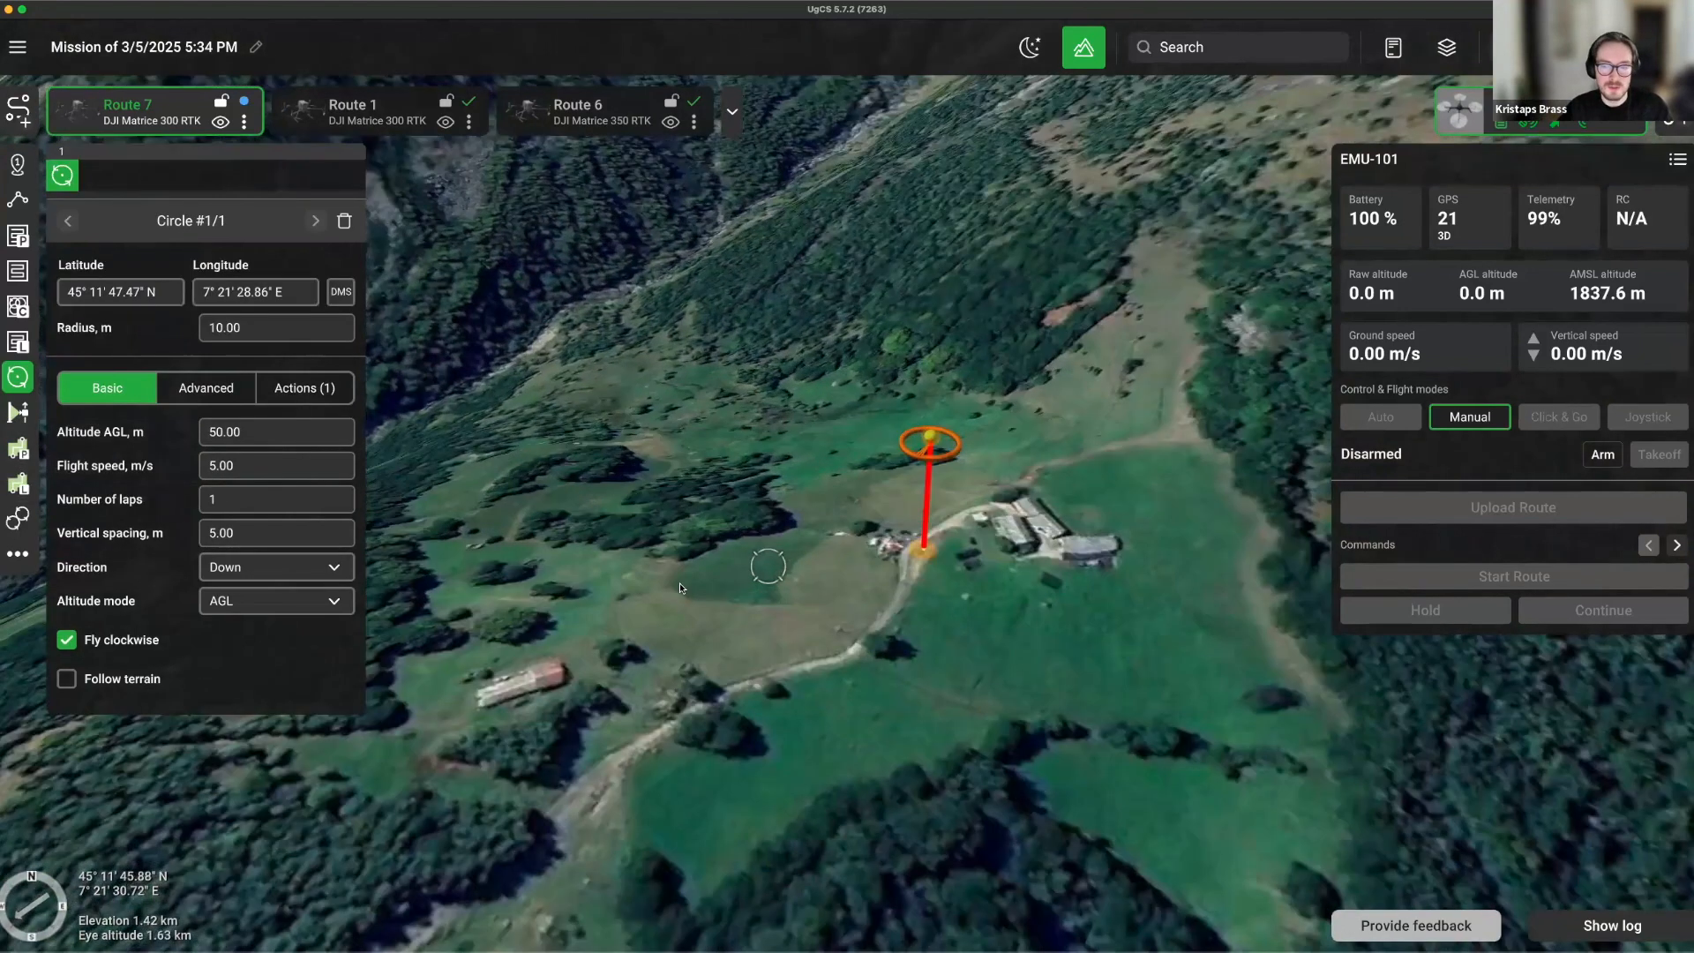
{"action": "left_click_drag", "start_coordinate": [766, 510], "coordinate": [637, 622]}
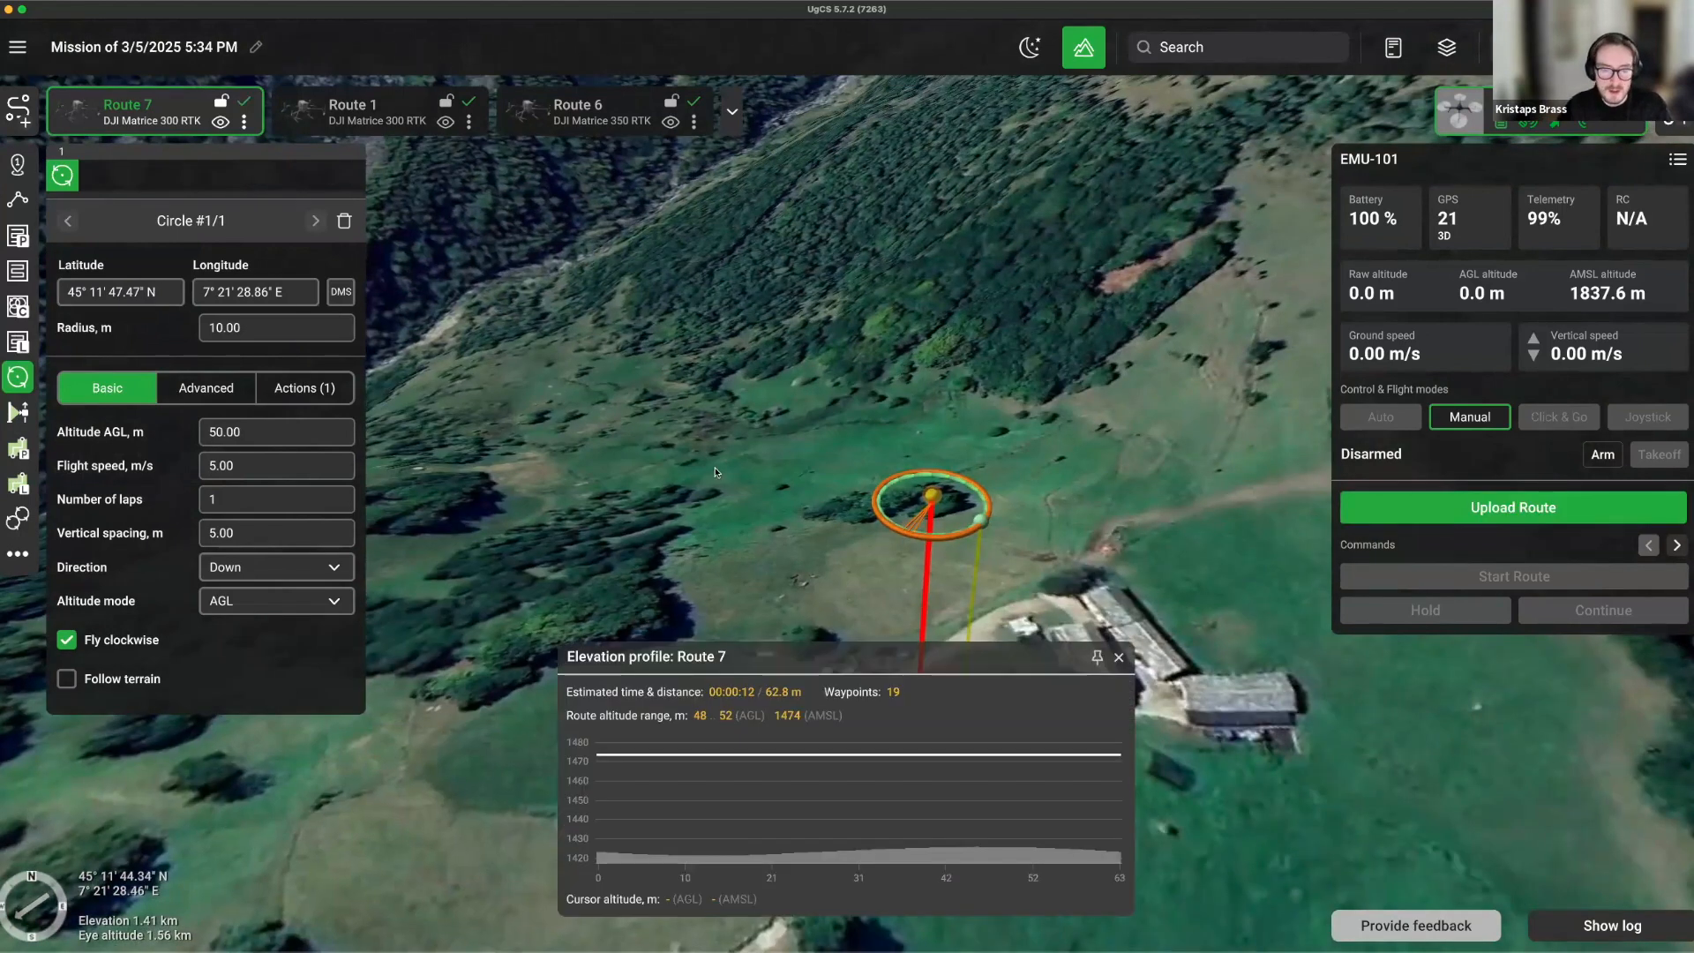
{"action": "left_click", "coordinate": [243, 504]}
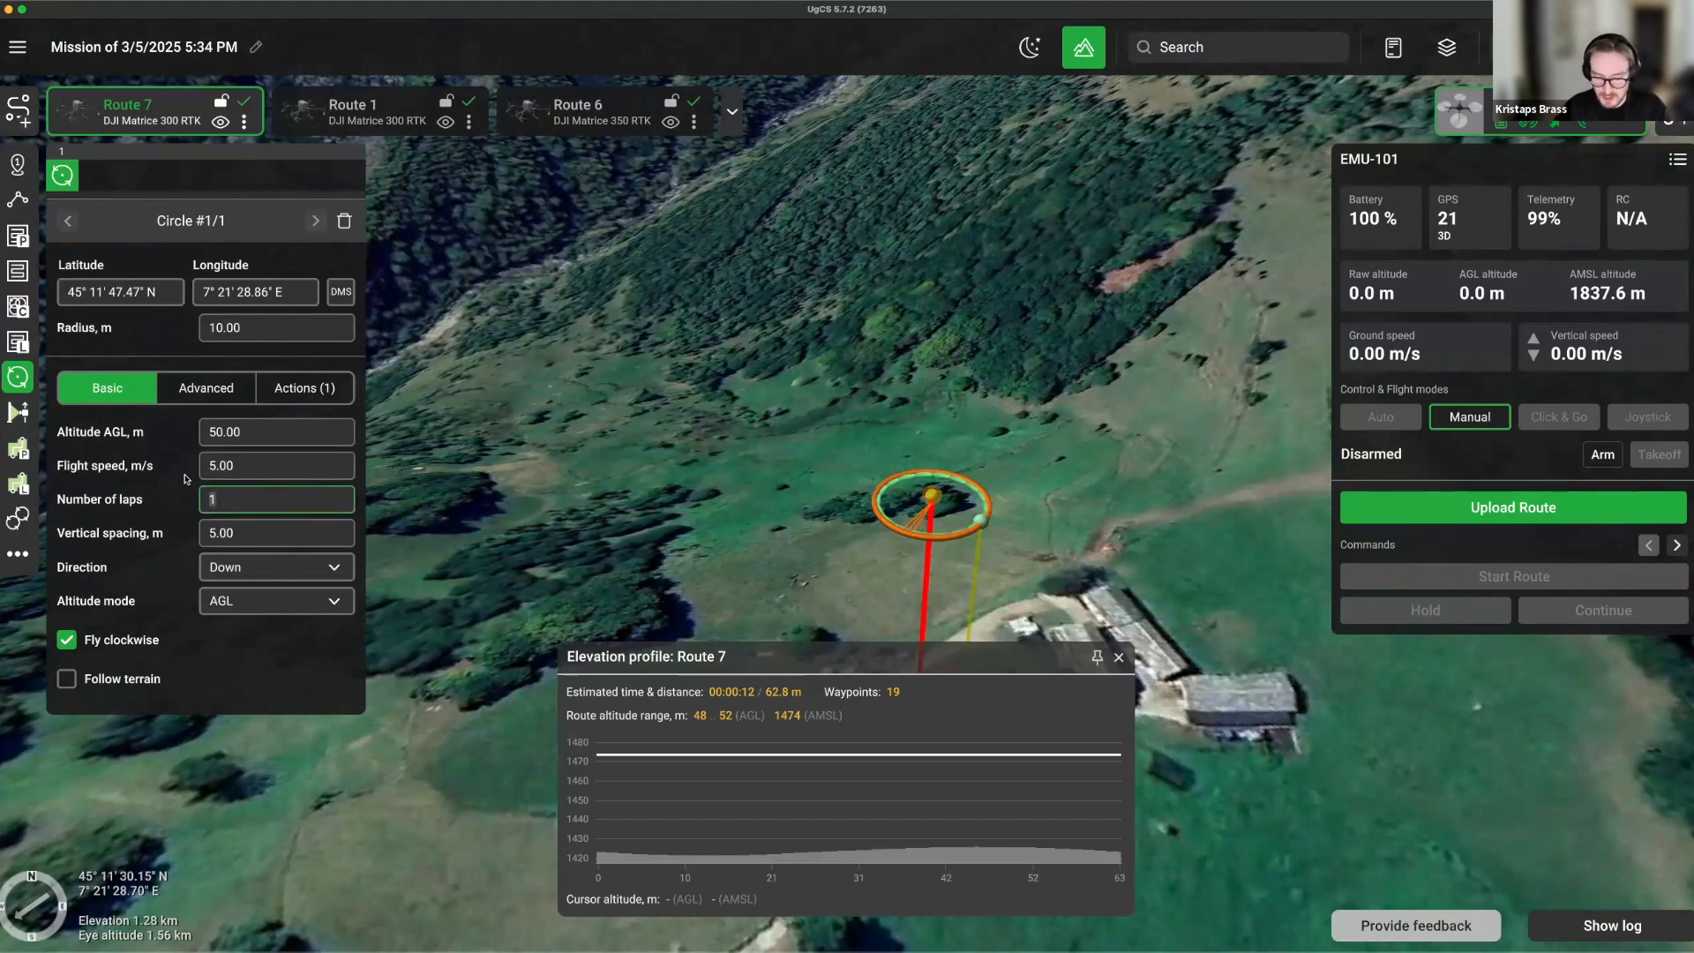
{"action": "type", "text": "5"}
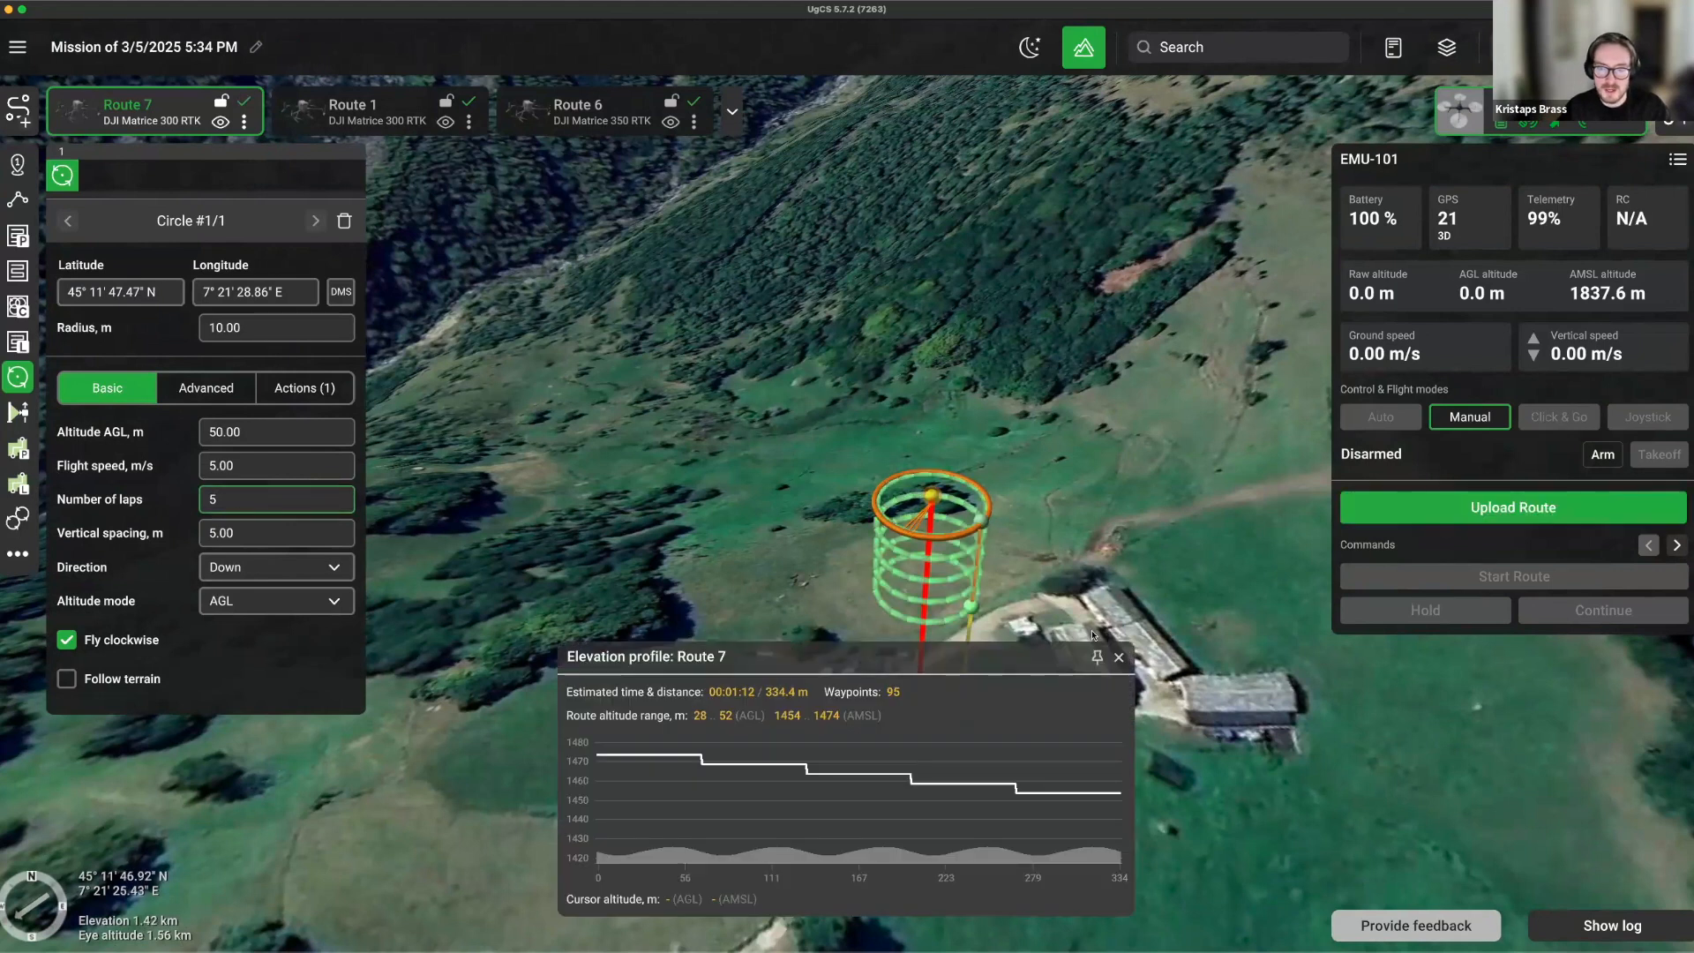
Close the elevation profile, zoom in on the lap spiral, and show the circle's actions.
{"action": "left_click_drag", "start_coordinate": [1049, 399], "coordinate": [1038, 346]}
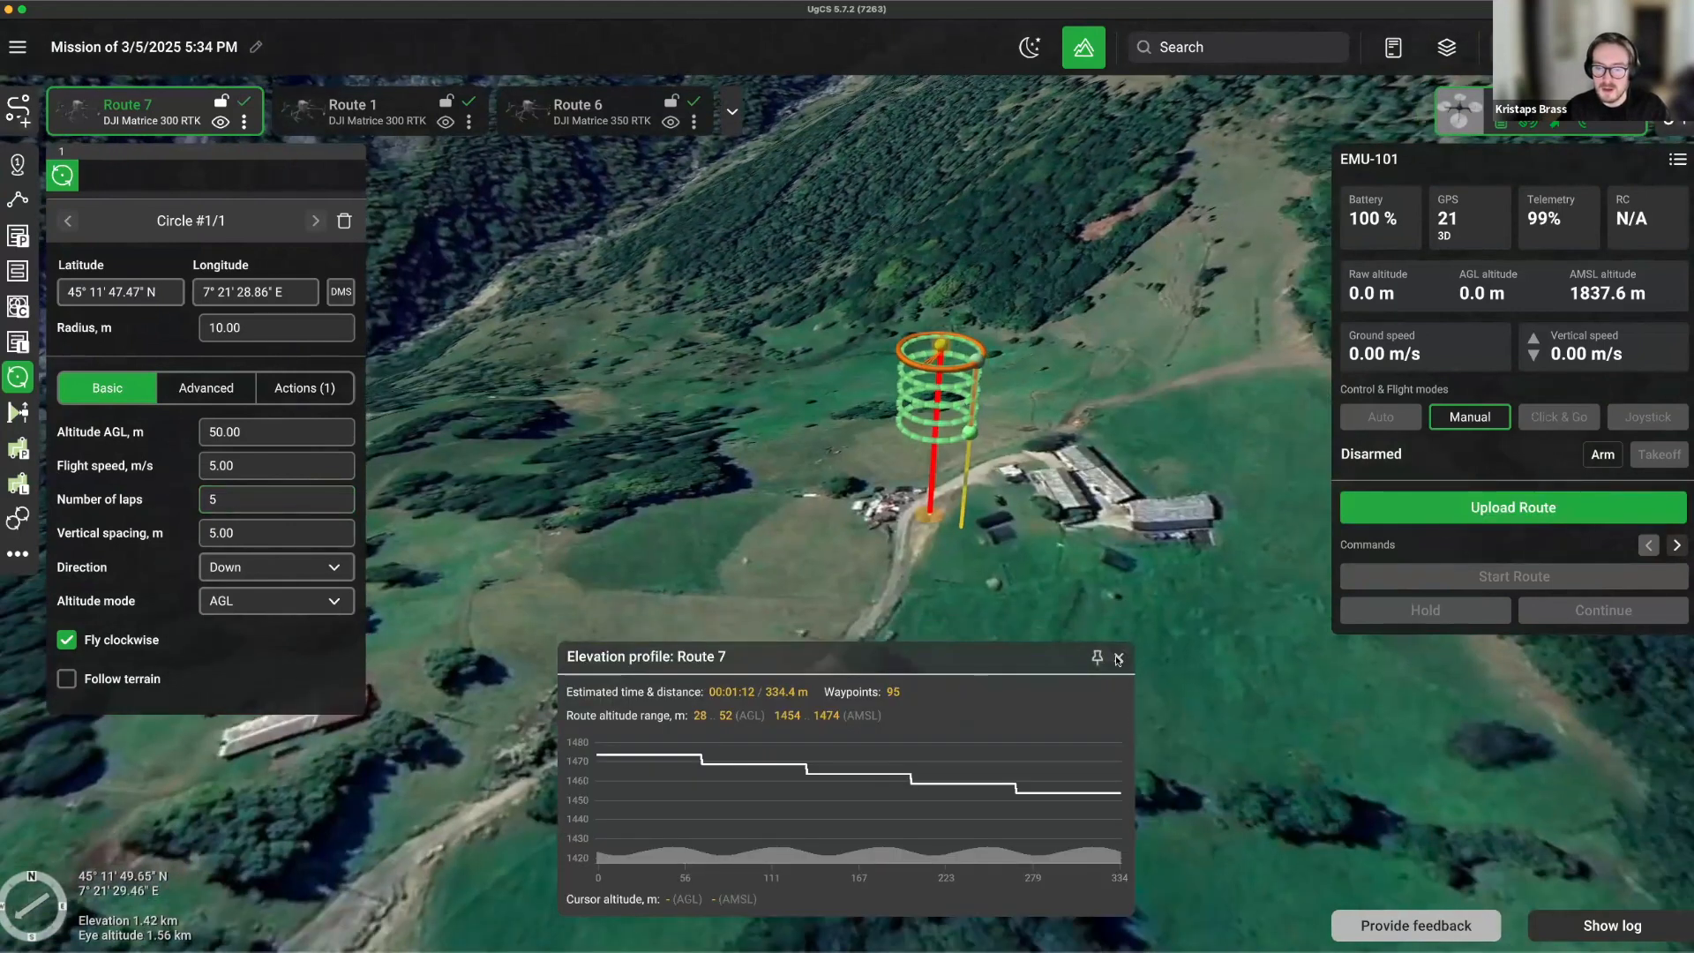
{"action": "left_click", "coordinate": [1118, 658]}
{"action": "scroll", "coordinate": [1013, 394], "scroll_direction": "up", "scroll_amount": 4}
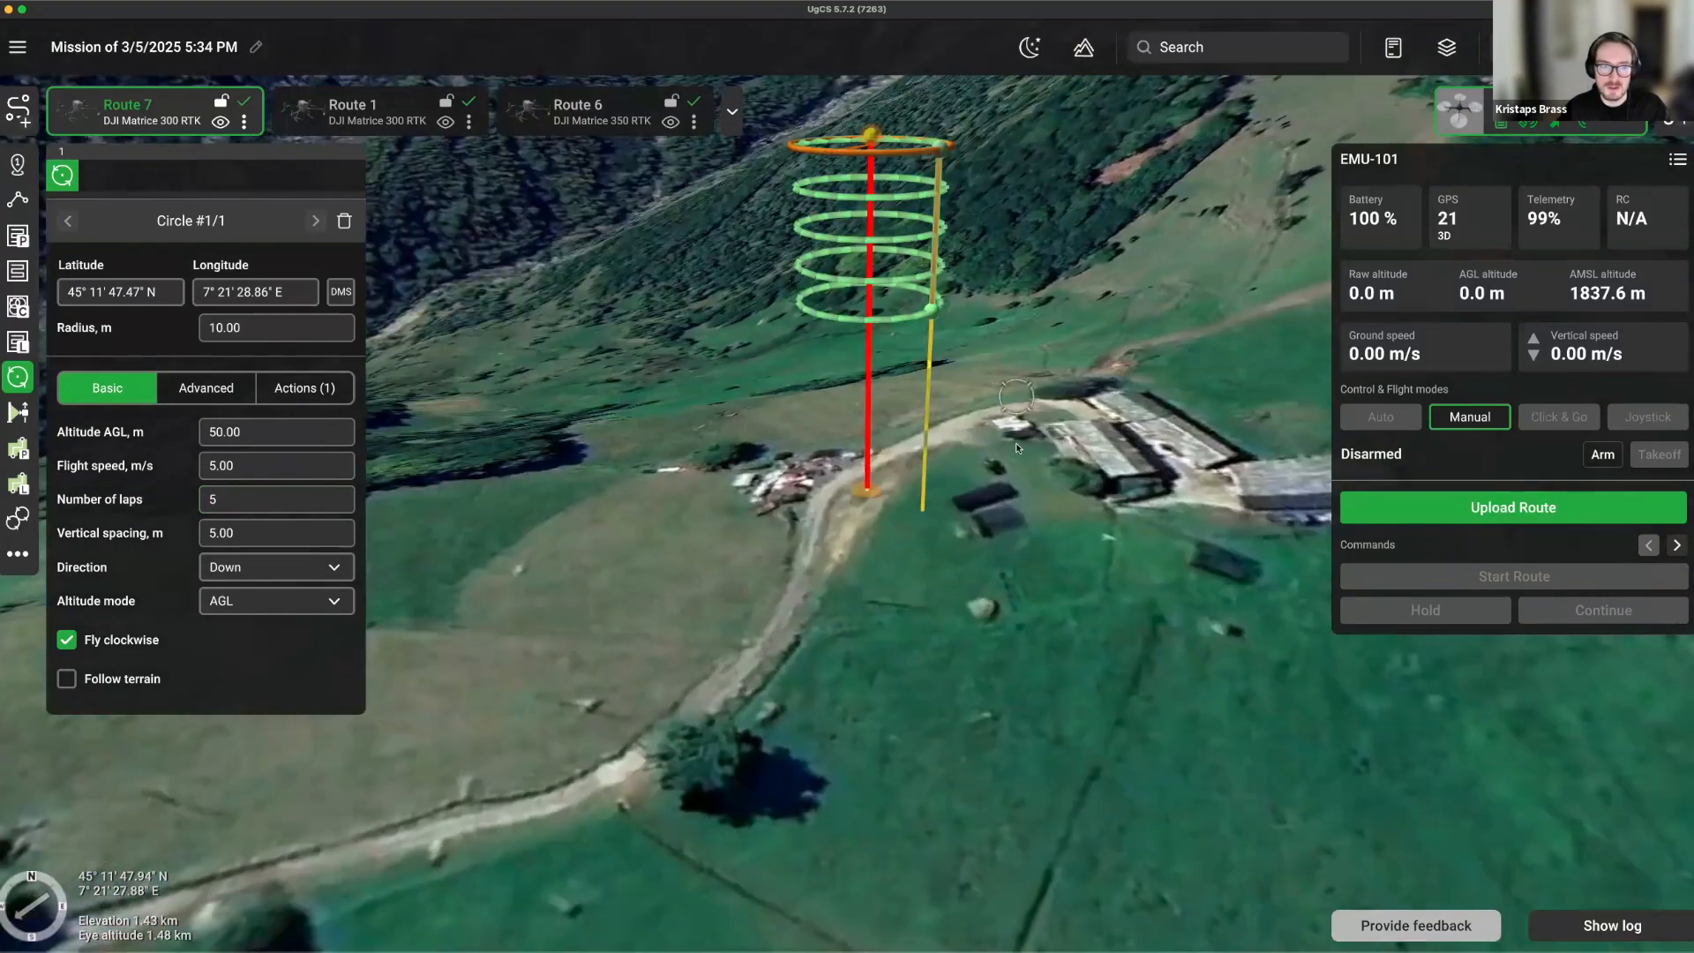
{"action": "scroll", "coordinate": [1015, 442], "scroll_direction": "up", "scroll_amount": 3}
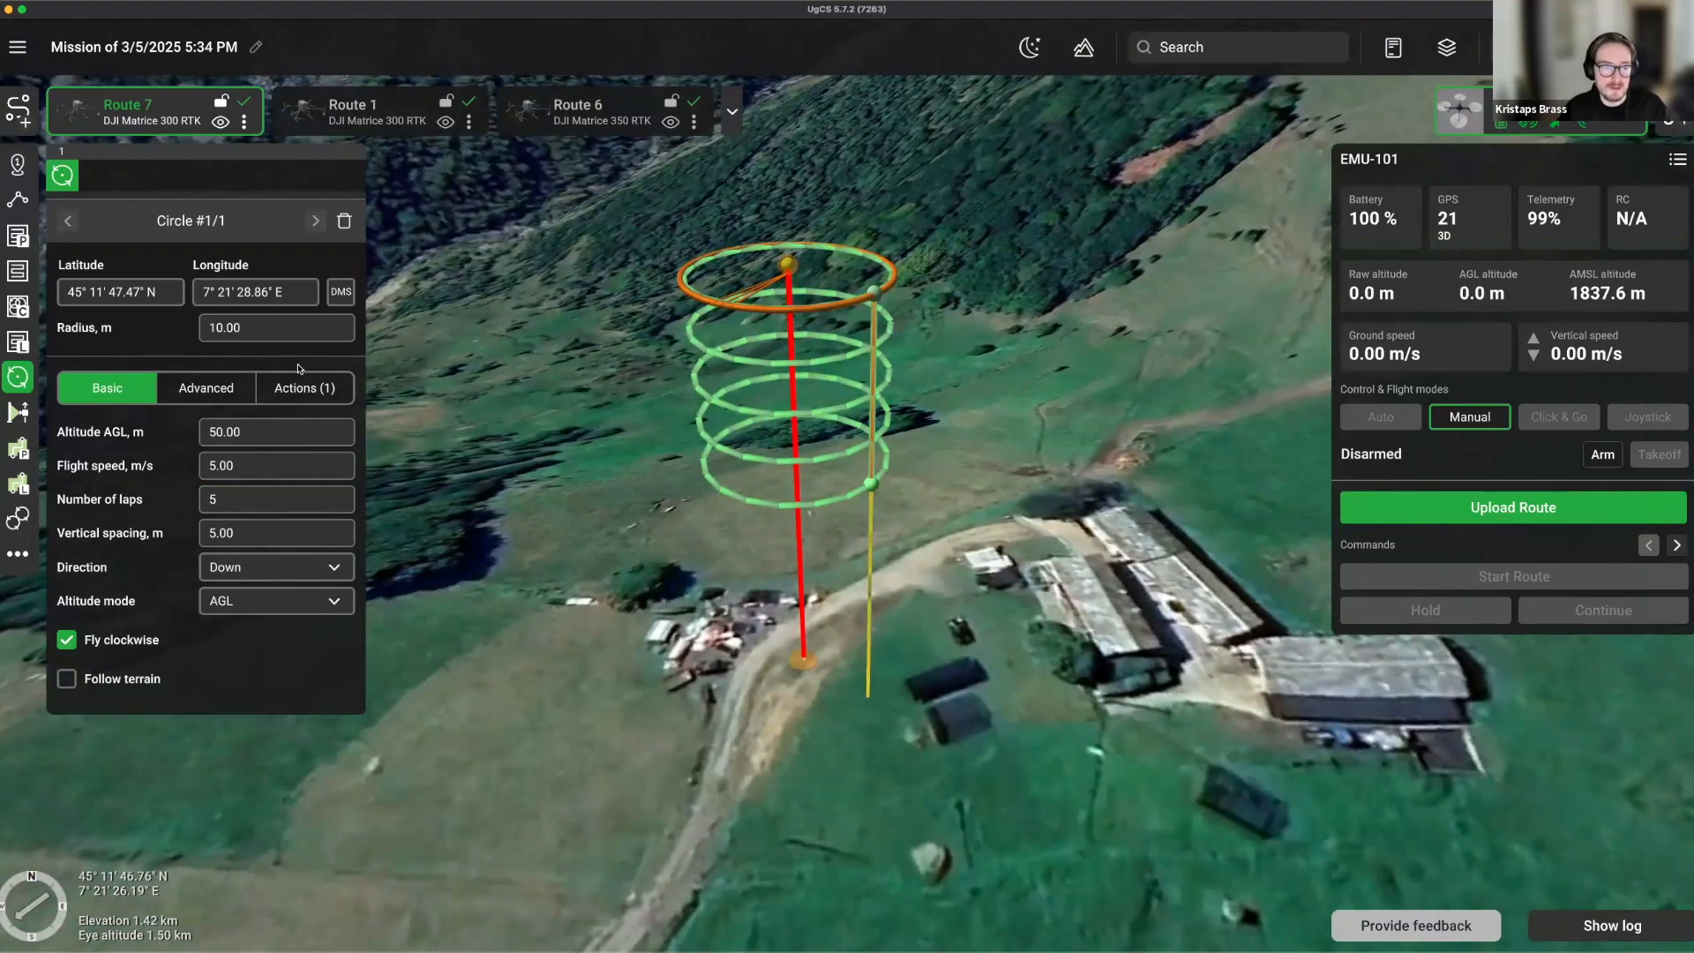
{"action": "left_click", "coordinate": [305, 387]}
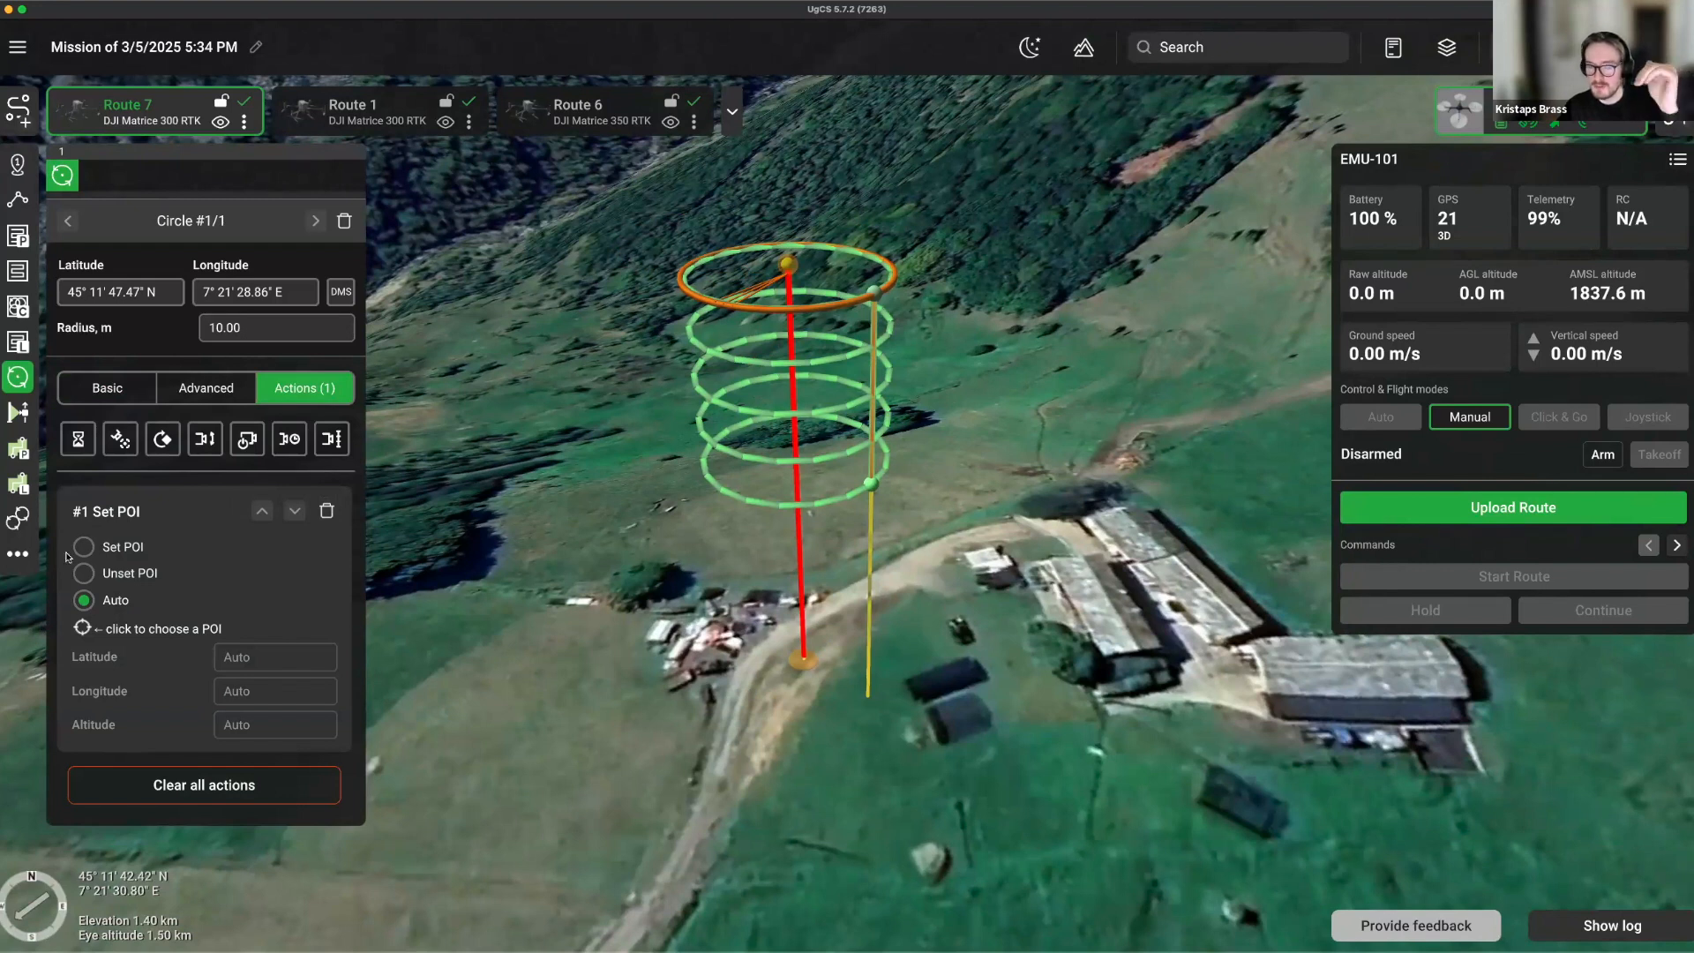
Add a Set camera by time action with a 3-second interval.
{"action": "left_click", "coordinate": [288, 439]}
{"action": "scroll", "coordinate": [234, 671], "scroll_direction": "down", "scroll_amount": 3}
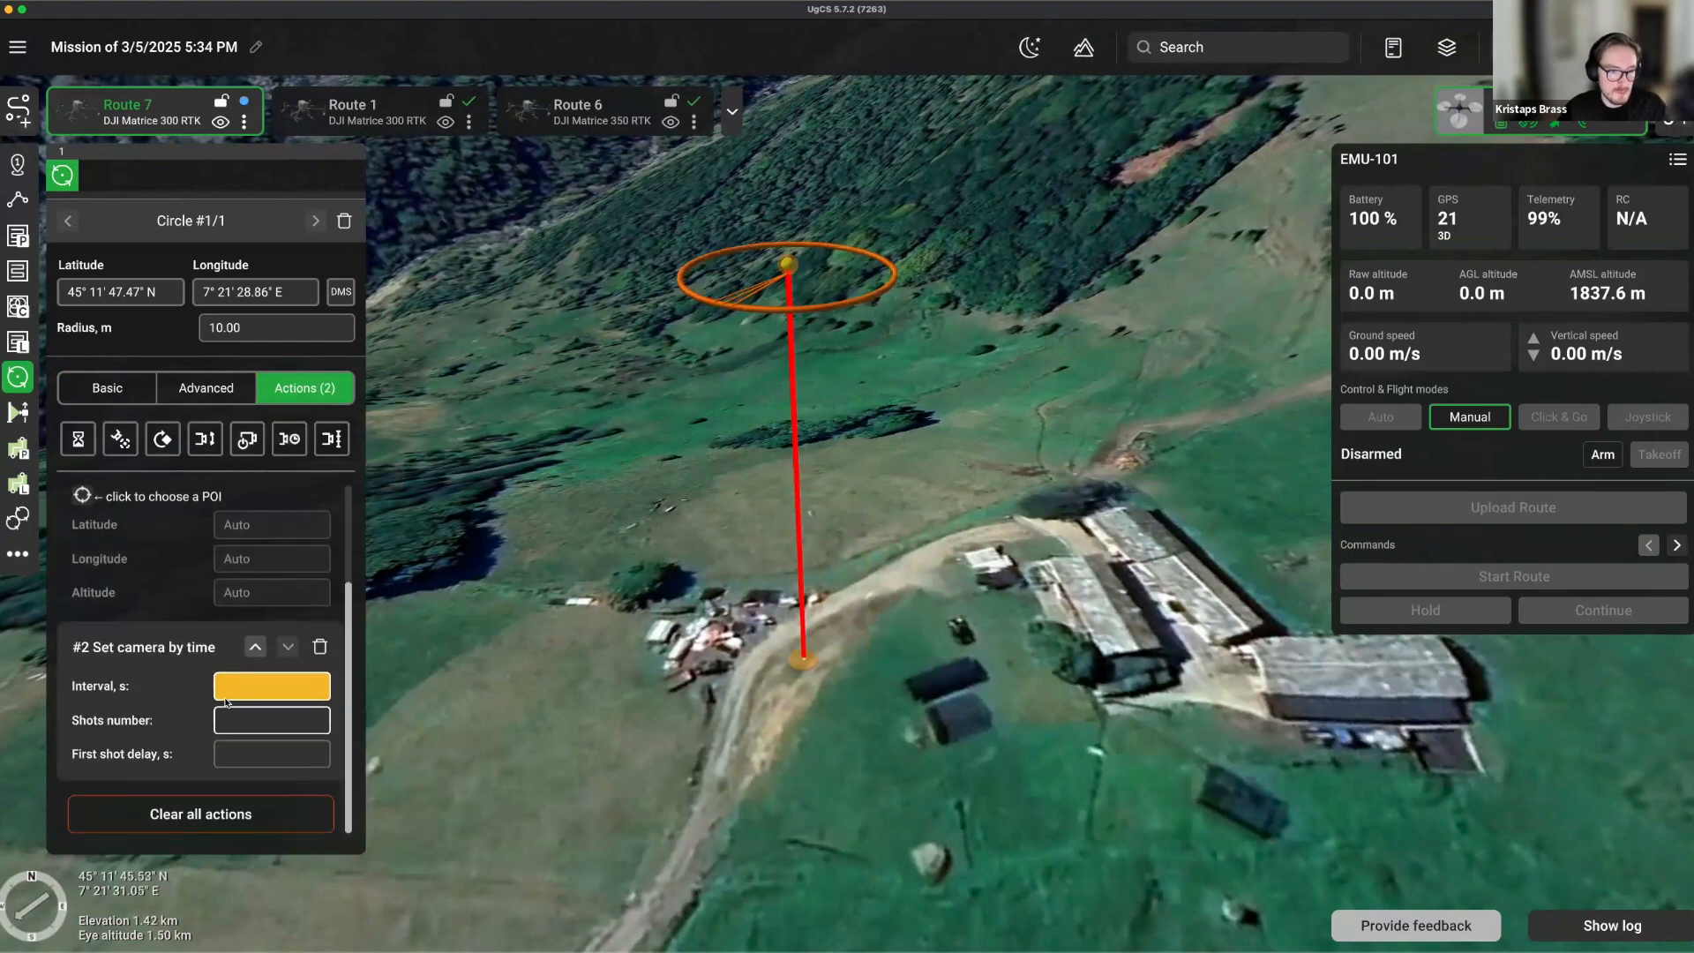
{"action": "left_click", "coordinate": [234, 687]}
{"action": "type", "text": "3"}
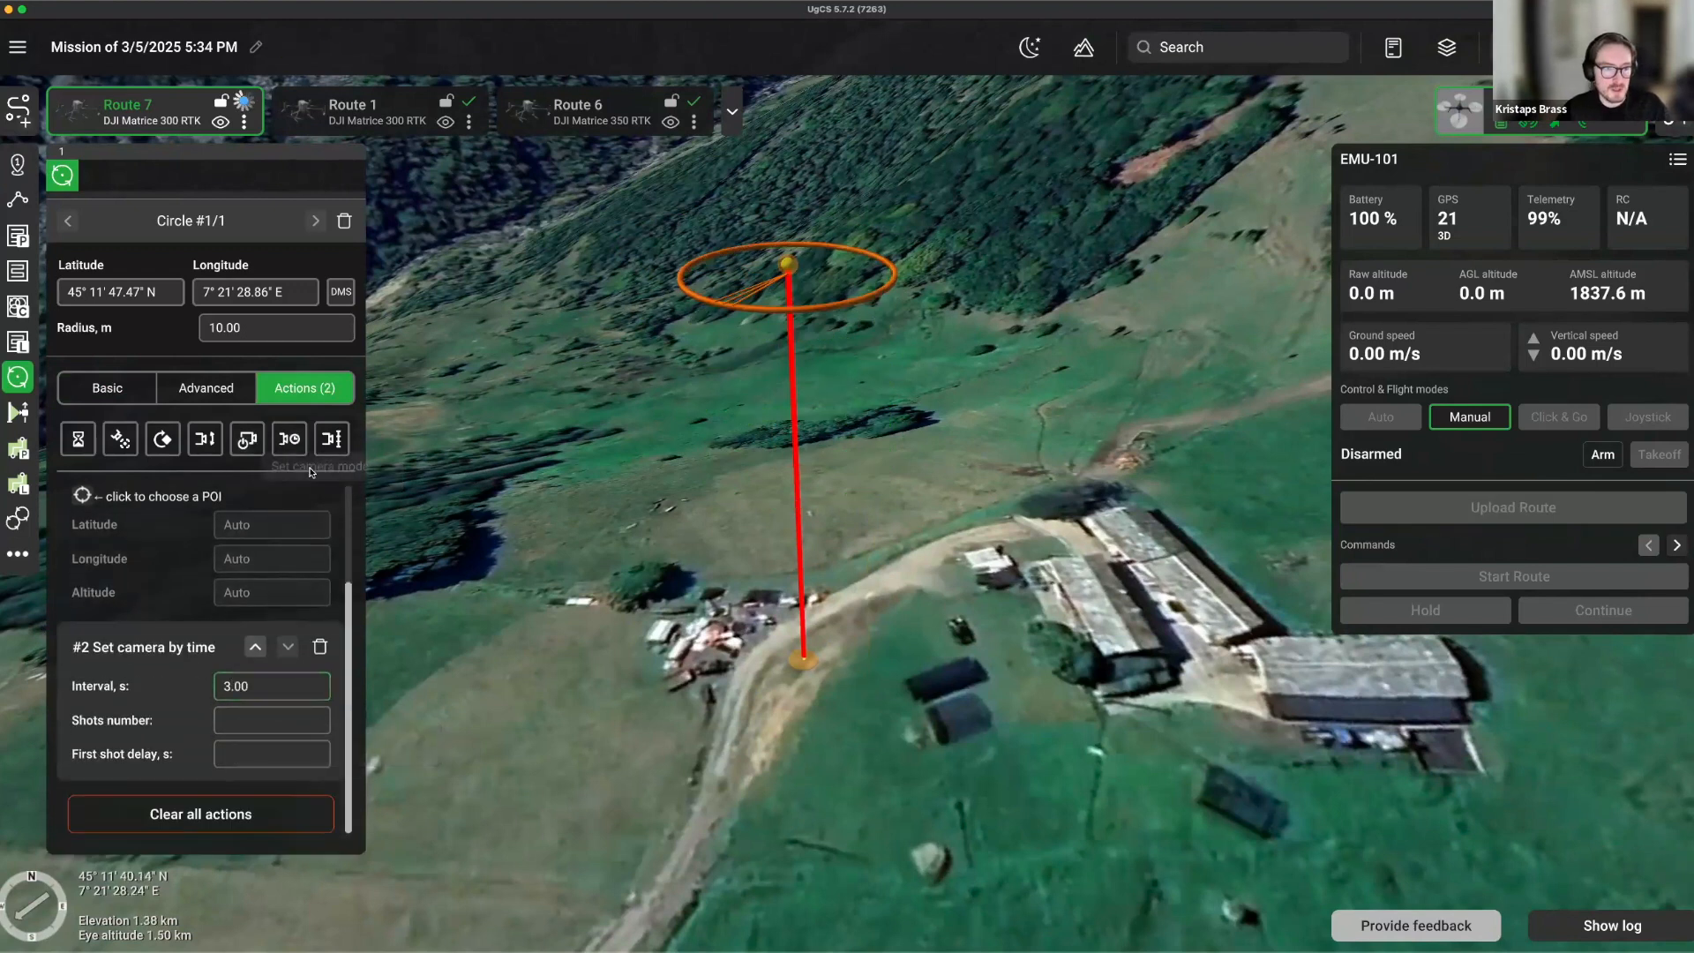
Add a Set camera attitude action with tilt 0.00.
{"action": "left_click", "coordinate": [204, 438]}
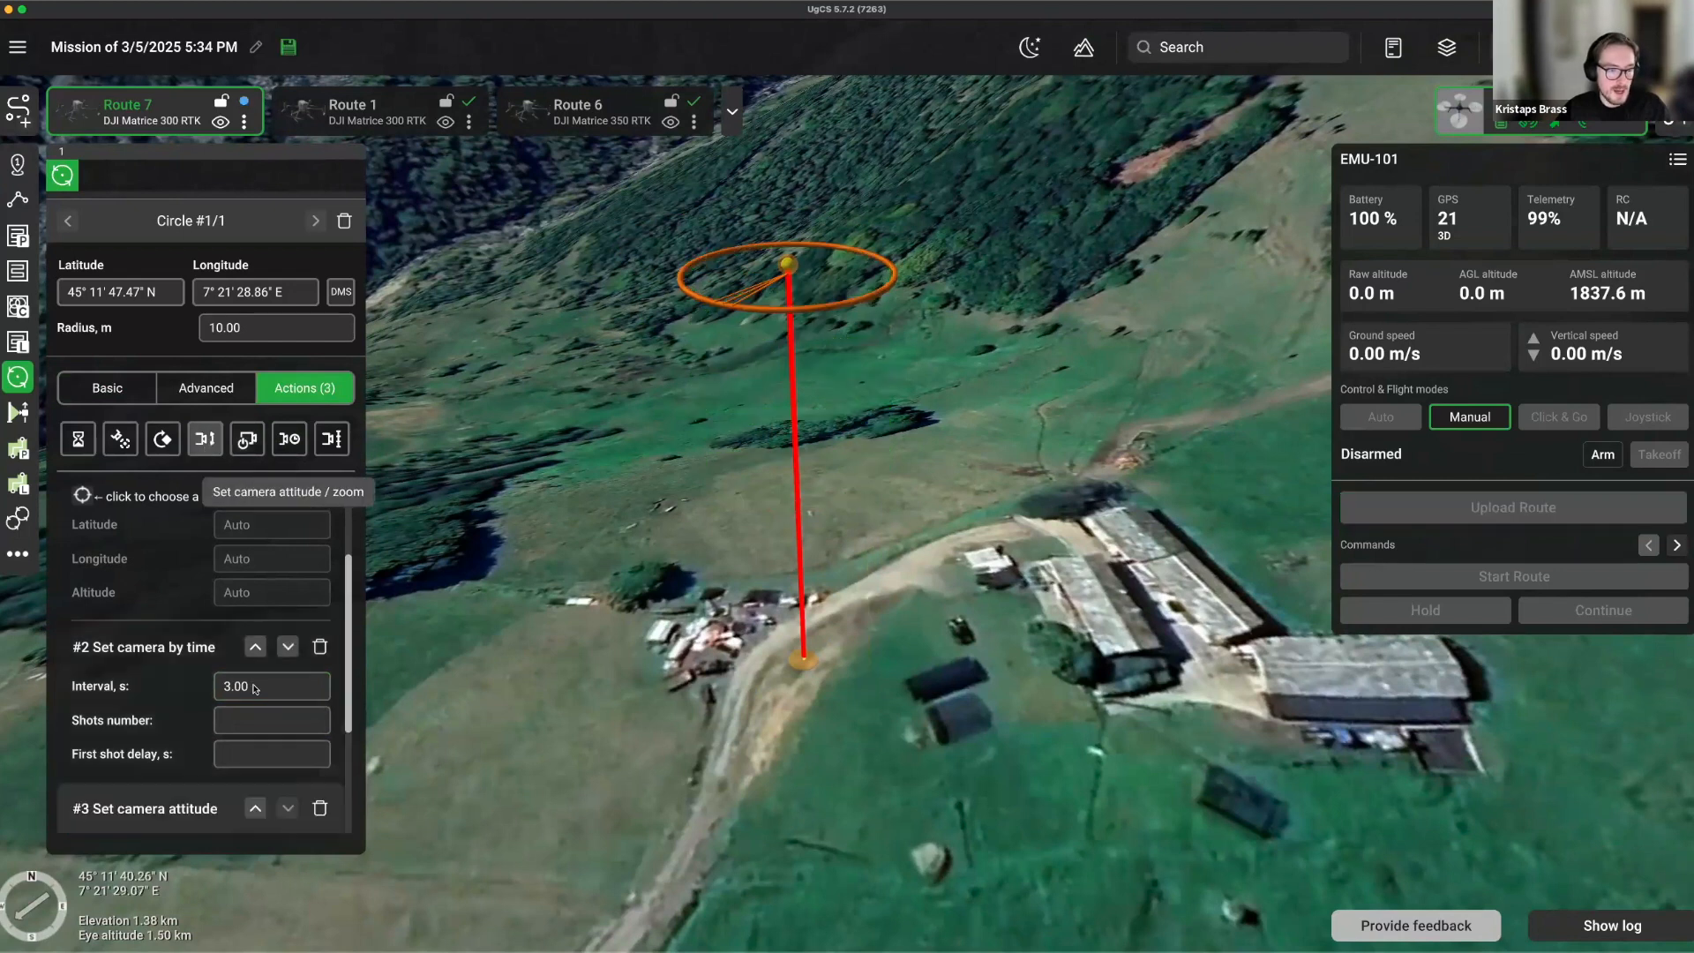
{"action": "scroll", "coordinate": [253, 697], "scroll_direction": "down", "scroll_amount": 3}
{"action": "left_click", "coordinate": [249, 689]}
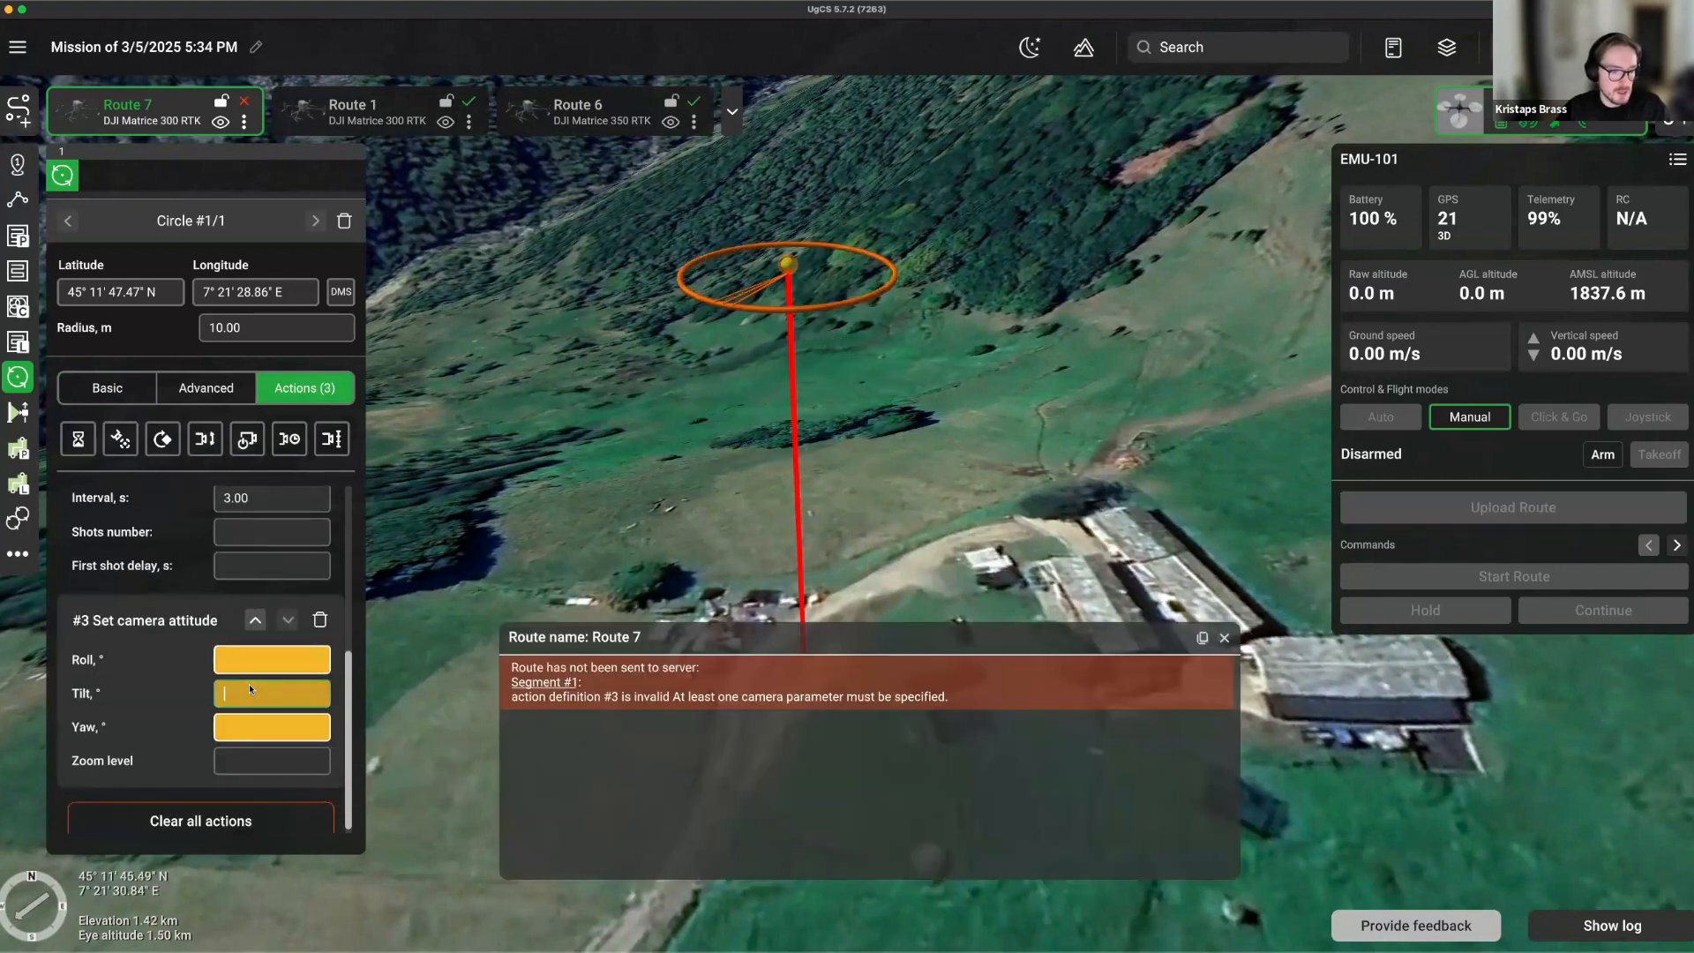
{"action": "type", "text": "0.00"}
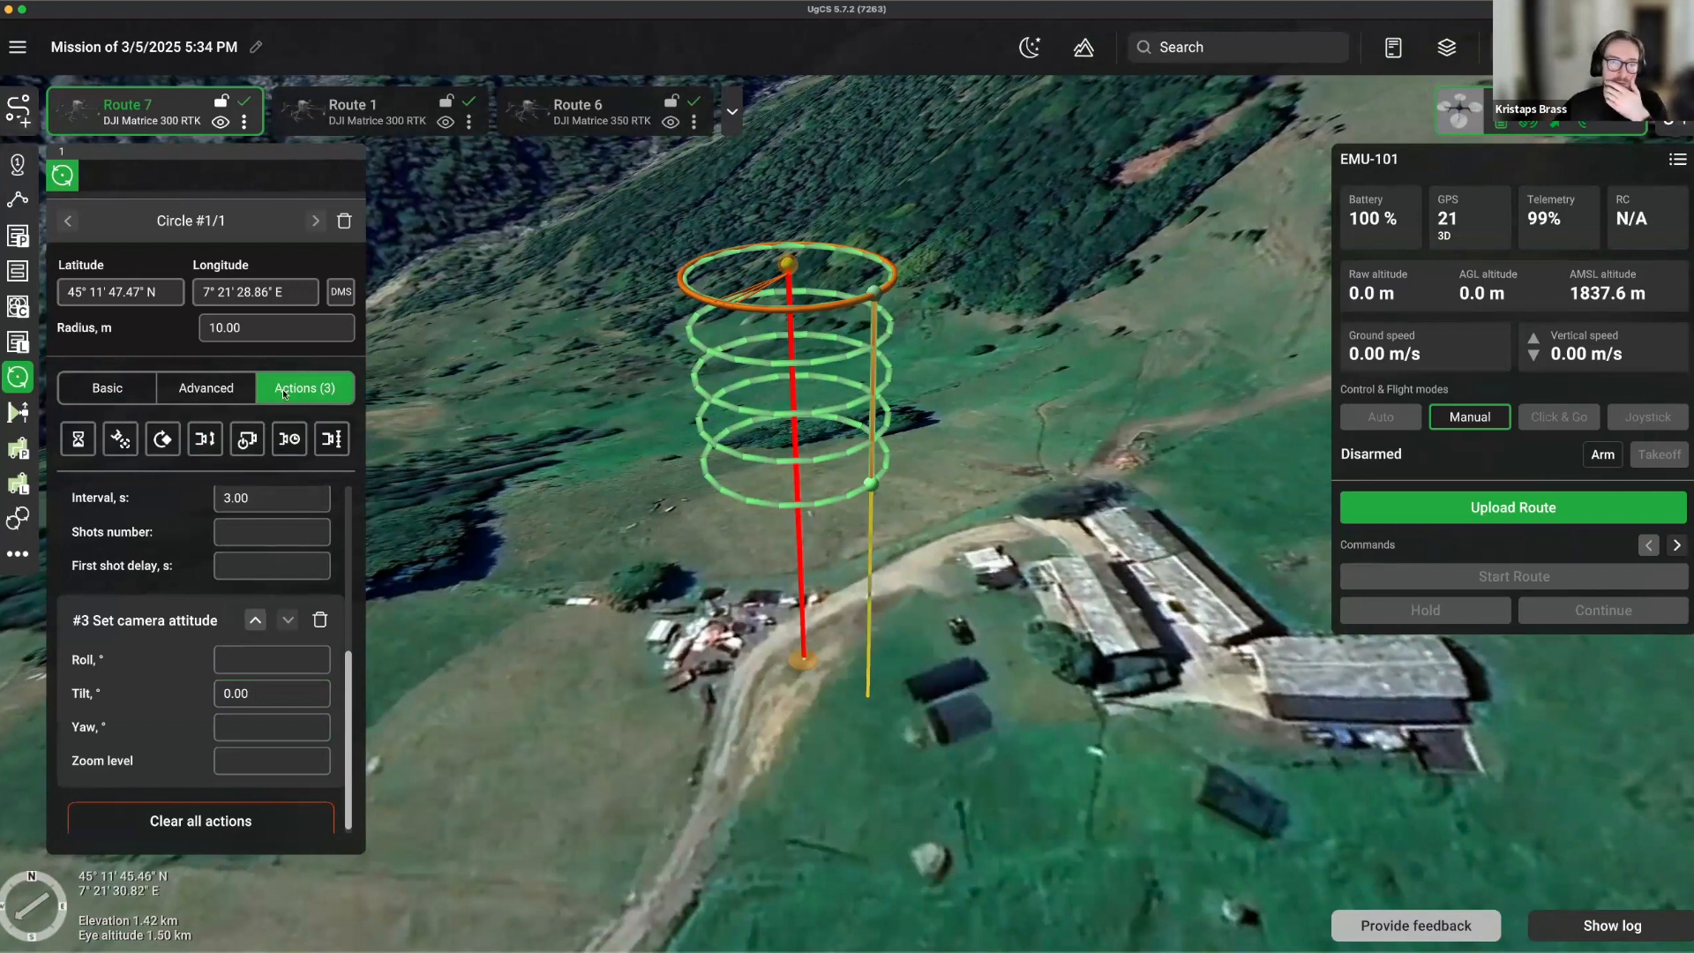
Raise the circle's altitude above ground to 100 m on the Basic tab.
{"action": "left_click", "coordinate": [97, 386]}
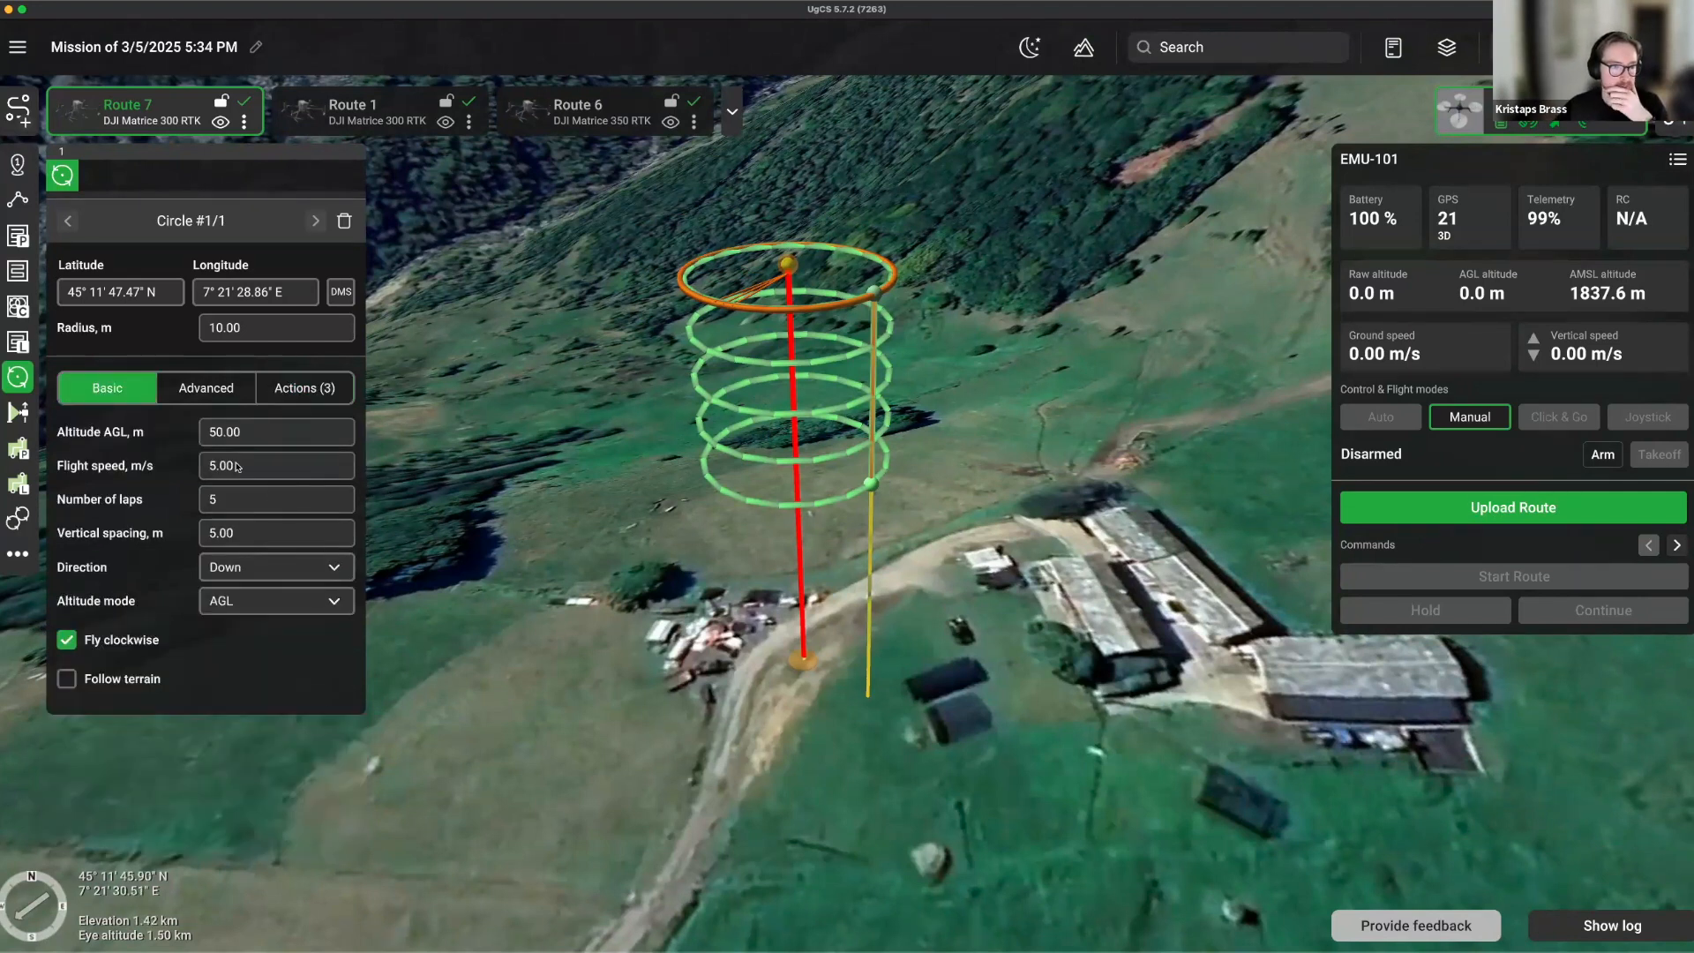
{"action": "left_click", "coordinate": [251, 436]}
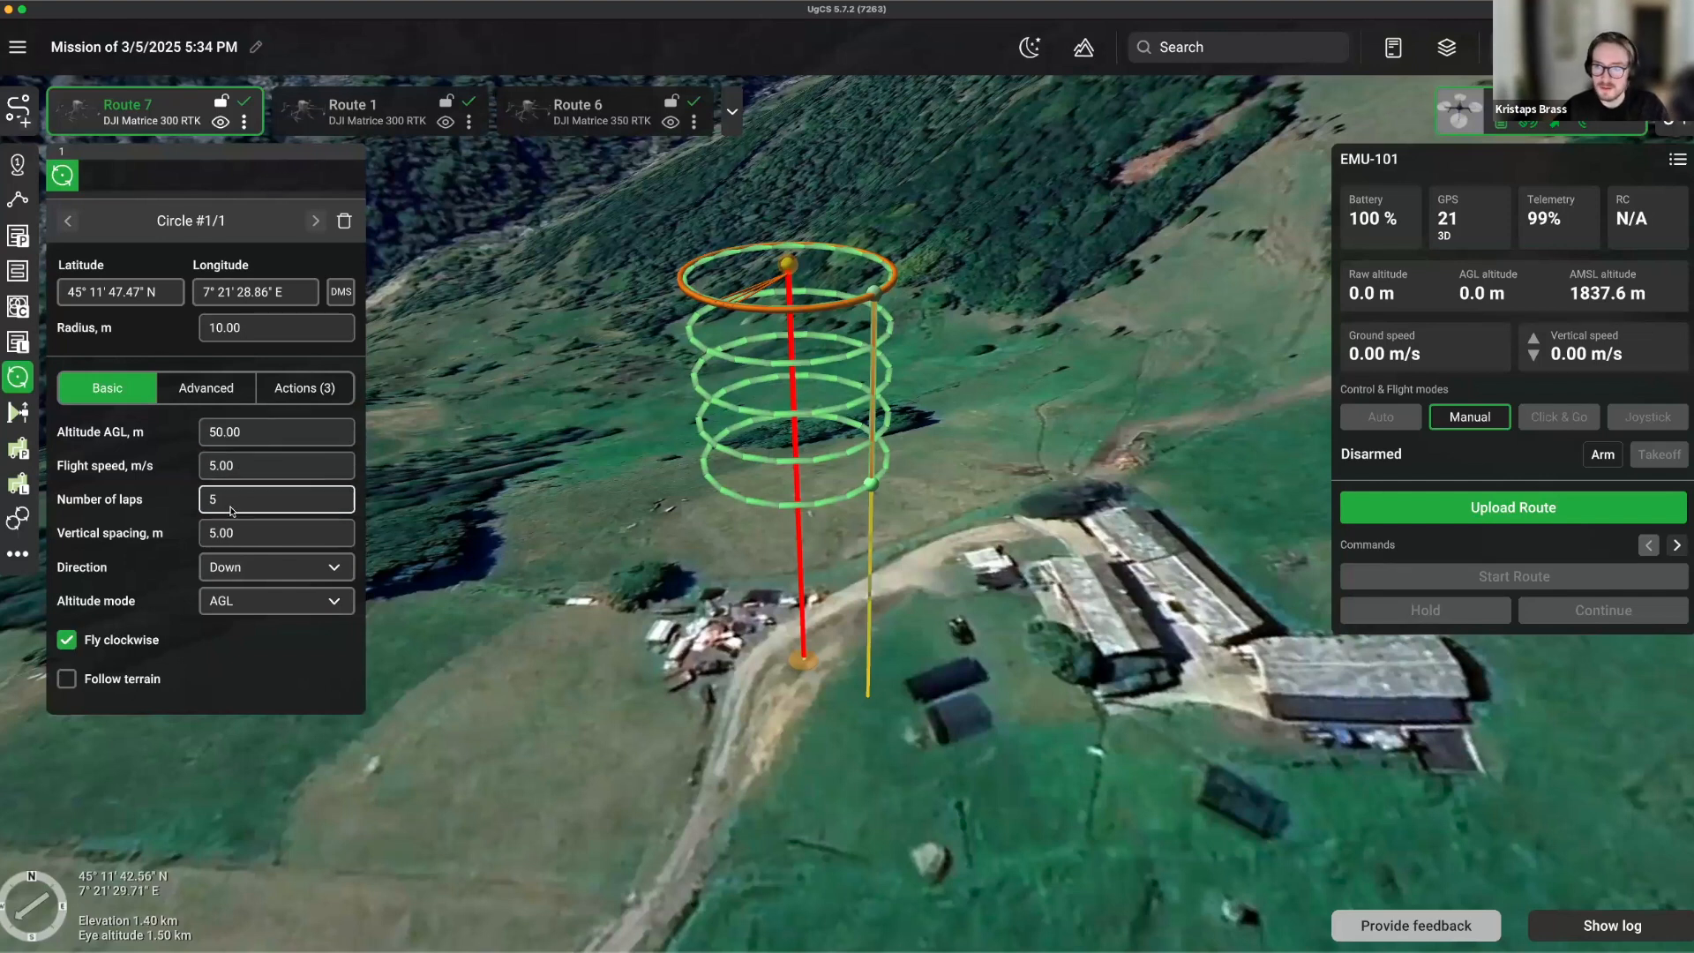
{"action": "left_click", "coordinate": [238, 533]}
{"action": "type", "text": "10.00"}
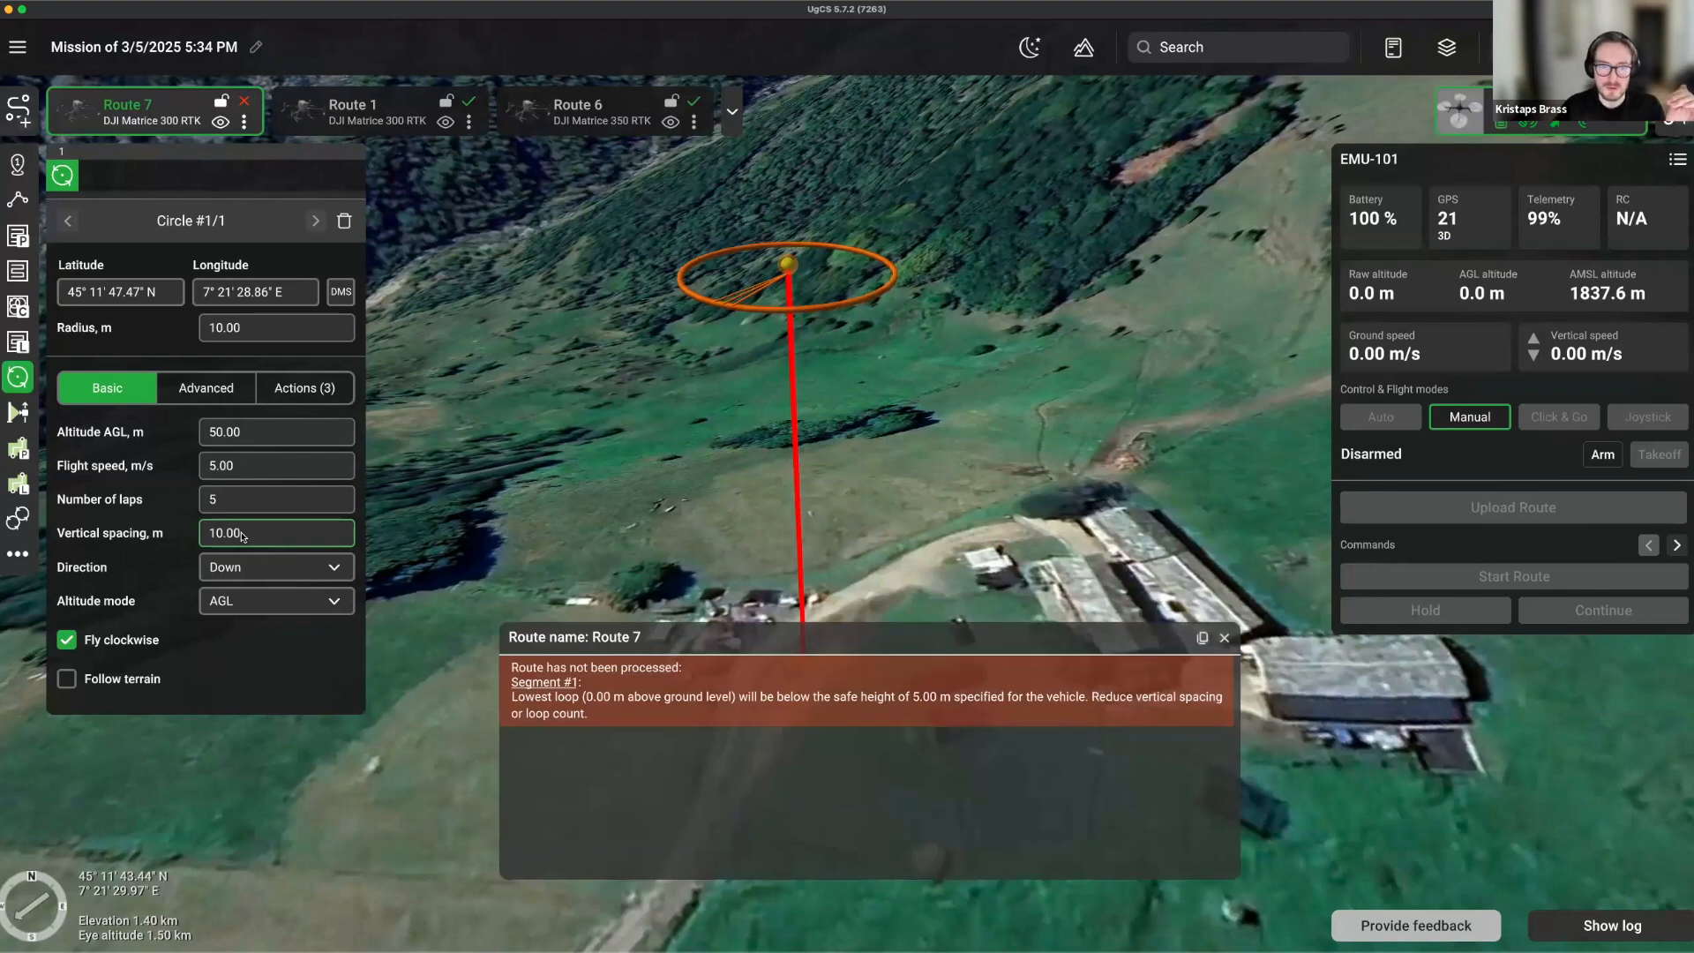
{"action": "double_click", "coordinate": [248, 535]}
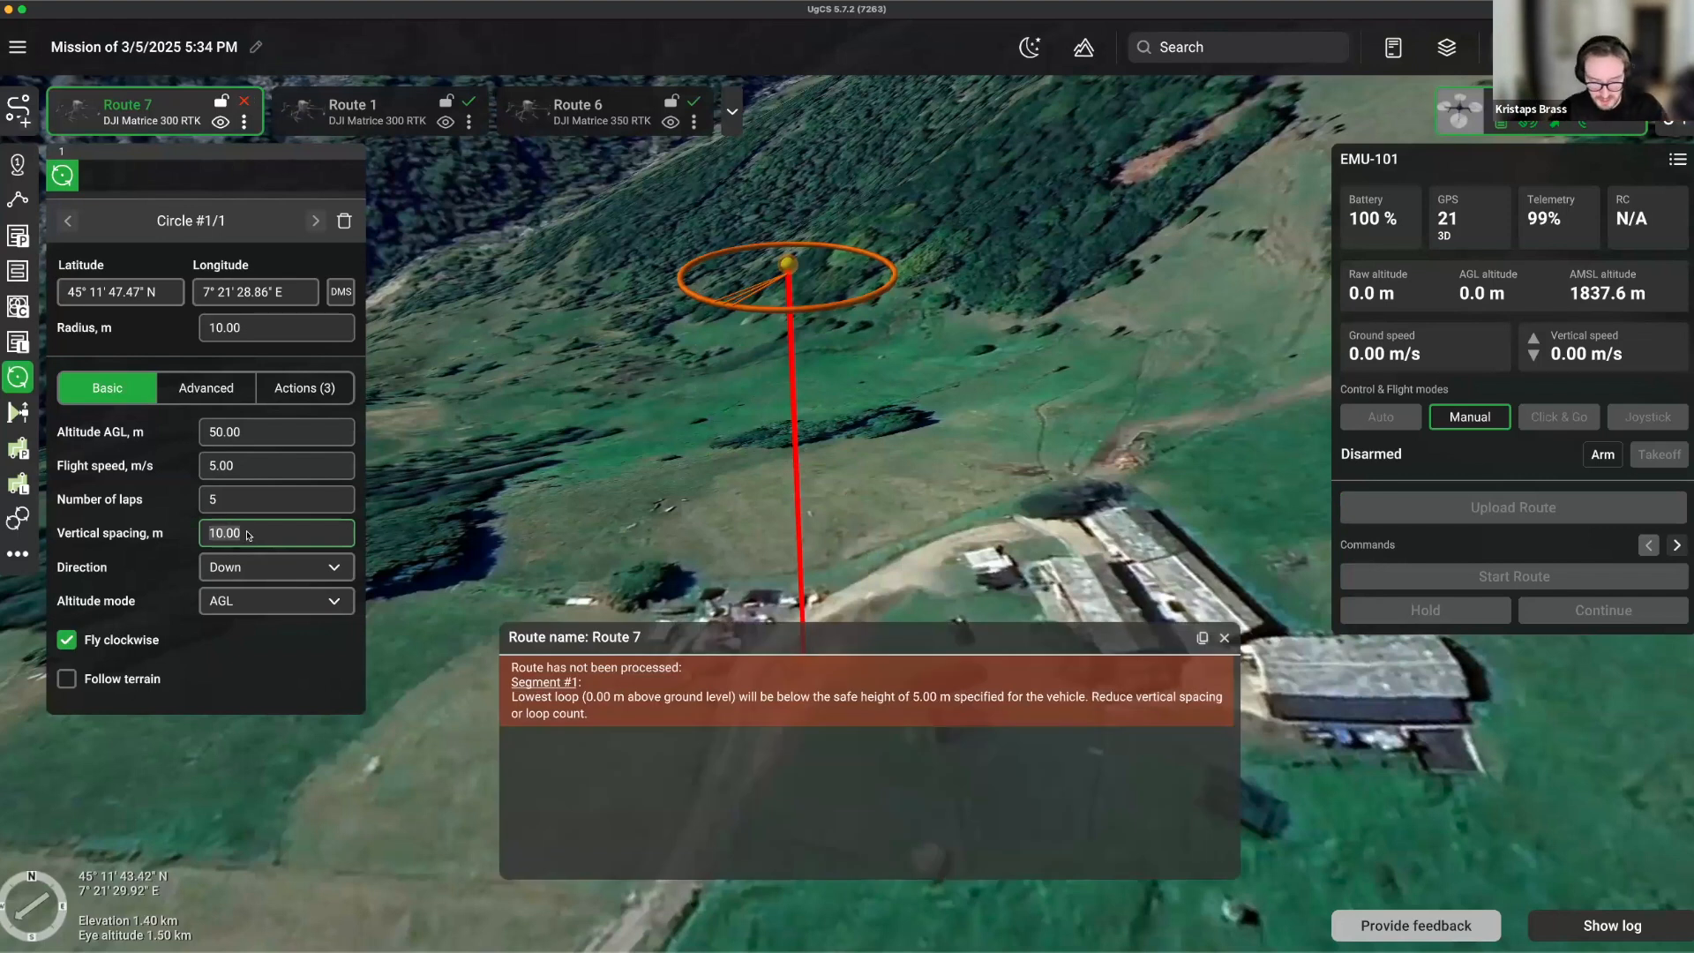
{"action": "double_click", "coordinate": [239, 439]}
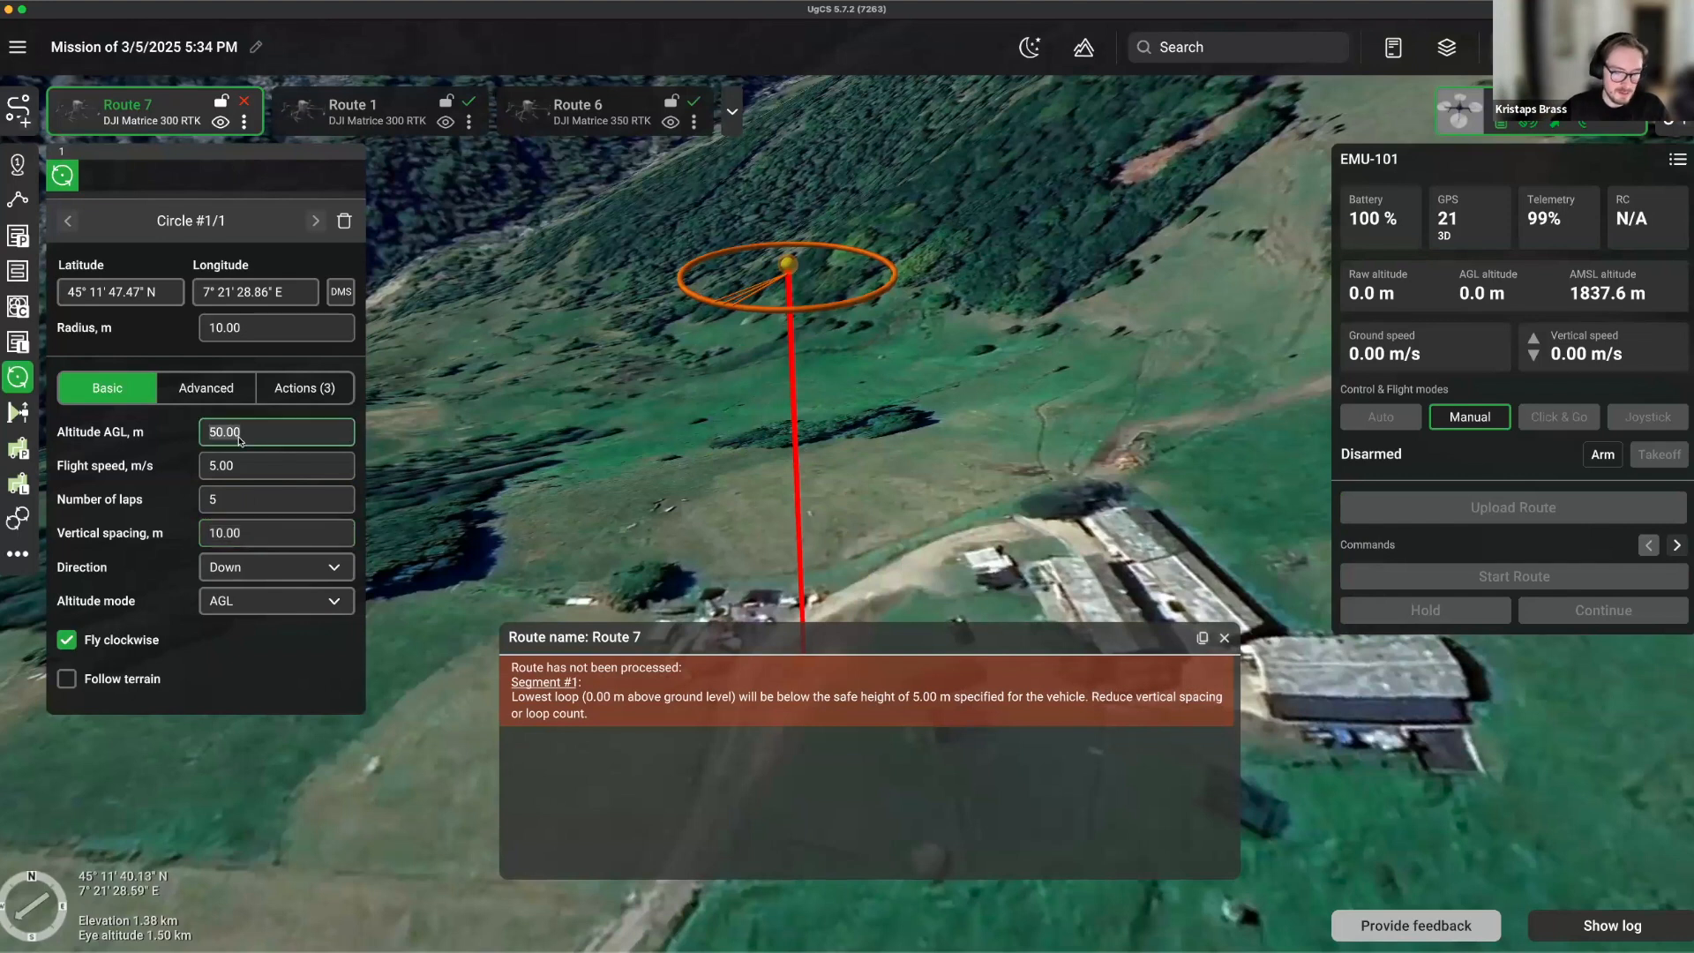
{"action": "type", "text": "100"}
{"action": "key", "text": "Return"}
Give the circle 8 laps with 5 m vertical spacing between them.
{"action": "scroll", "coordinate": [720, 461], "scroll_direction": "down", "scroll_amount": 5}
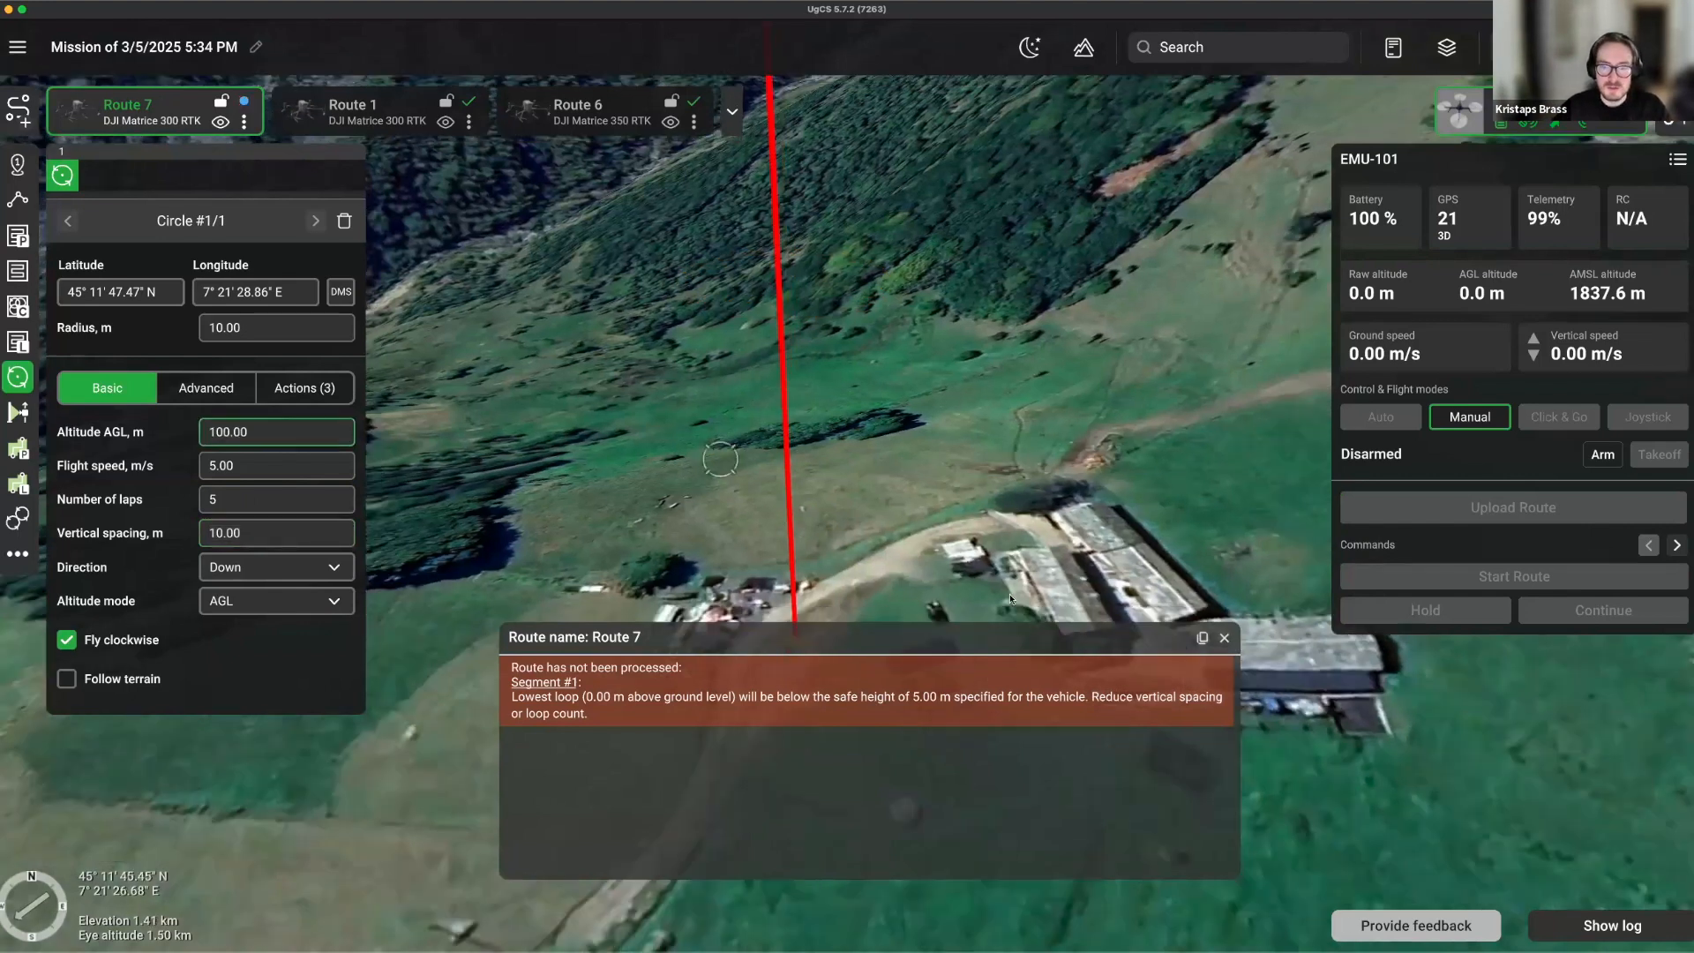
{"action": "scroll", "coordinate": [969, 628], "scroll_direction": "down", "scroll_amount": 5}
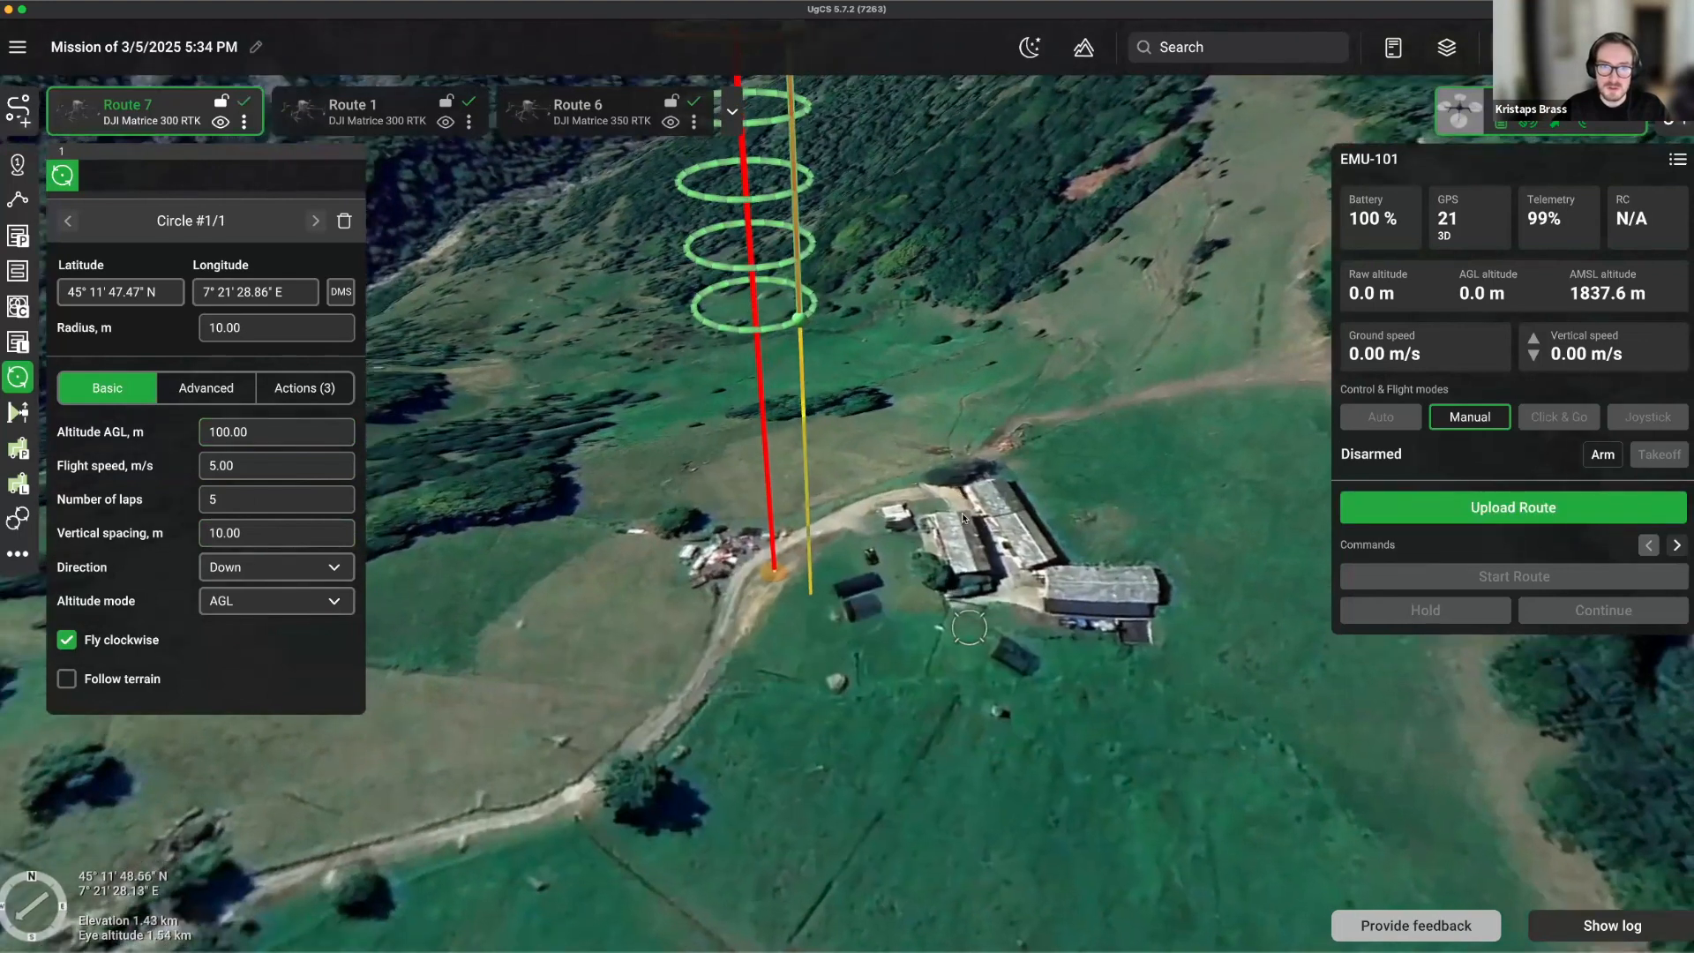
{"action": "left_click_drag", "start_coordinate": [970, 628], "coordinate": [982, 785]}
{"action": "left_click", "coordinate": [272, 509]}
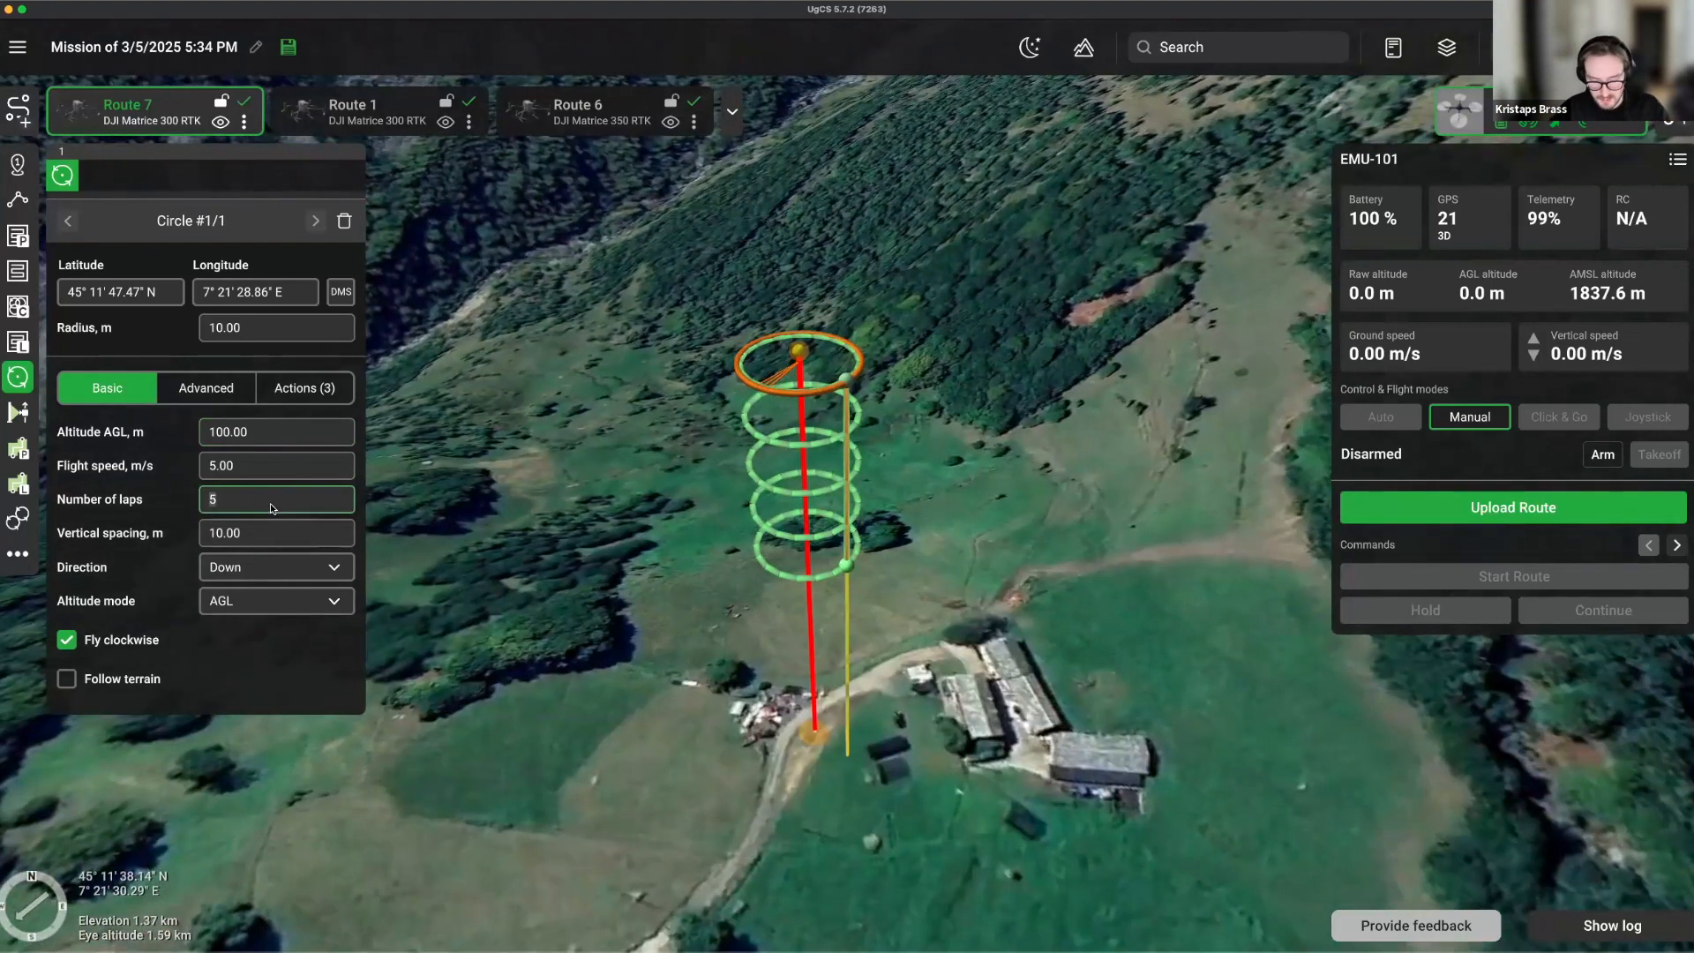
{"action": "key", "text": "BackSpace"}
{"action": "type", "text": "8"}
{"action": "left_click", "coordinate": [272, 534]}
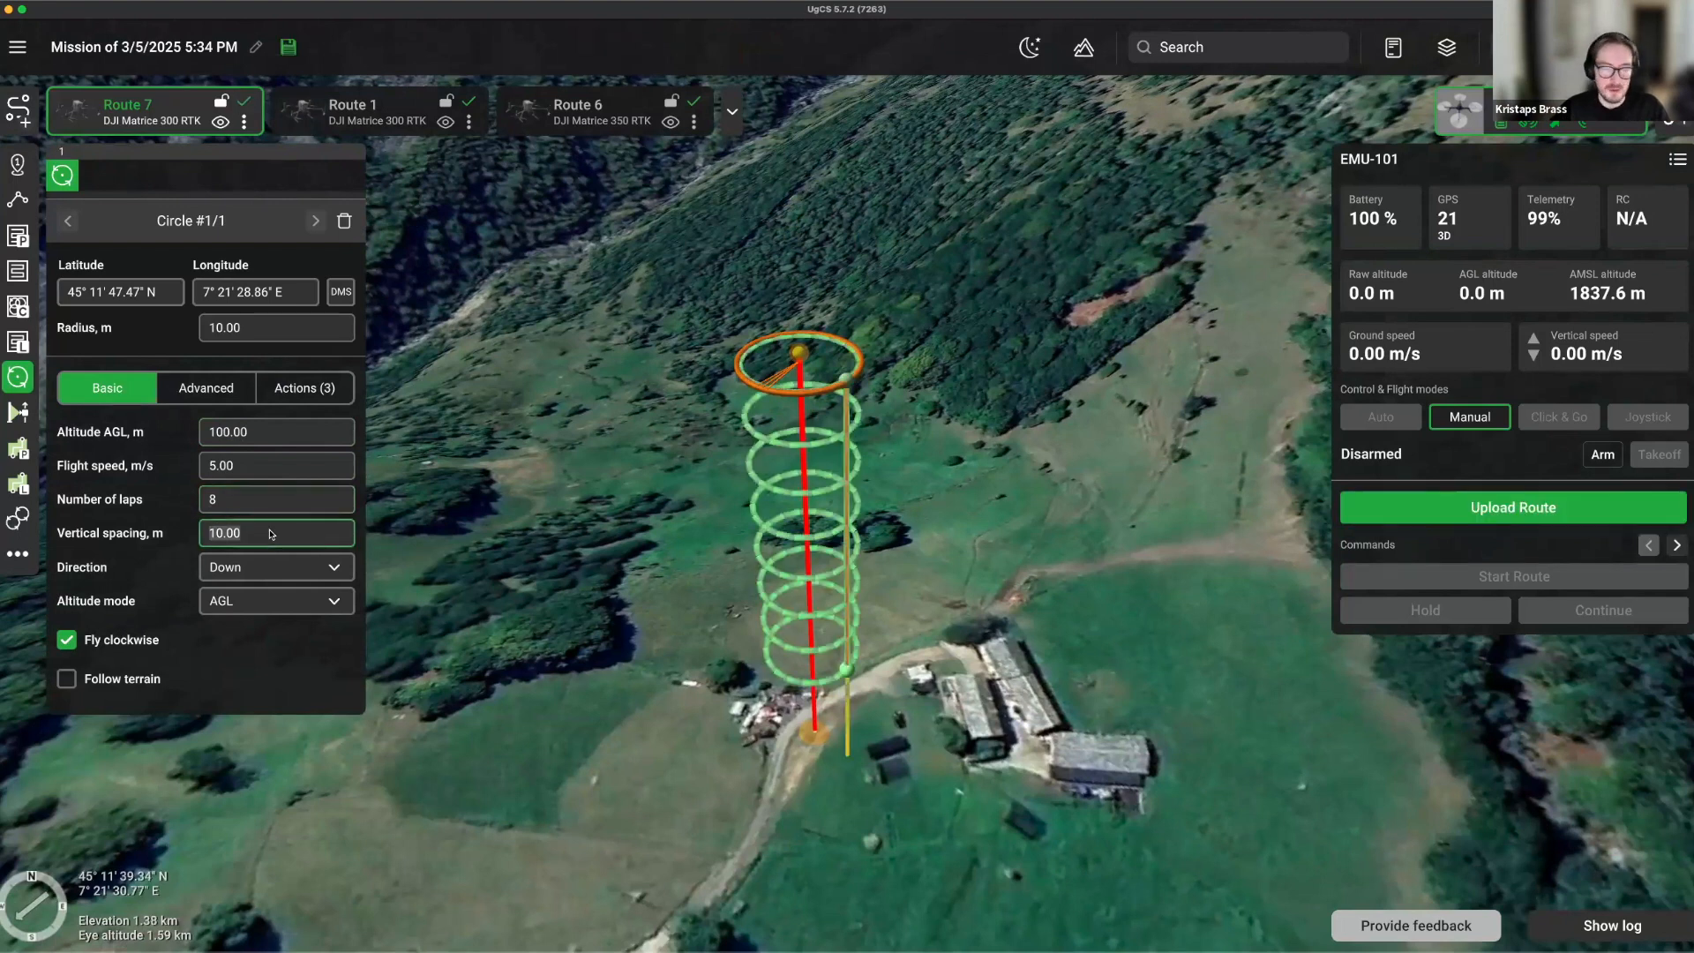
{"action": "type", "text": "5"}
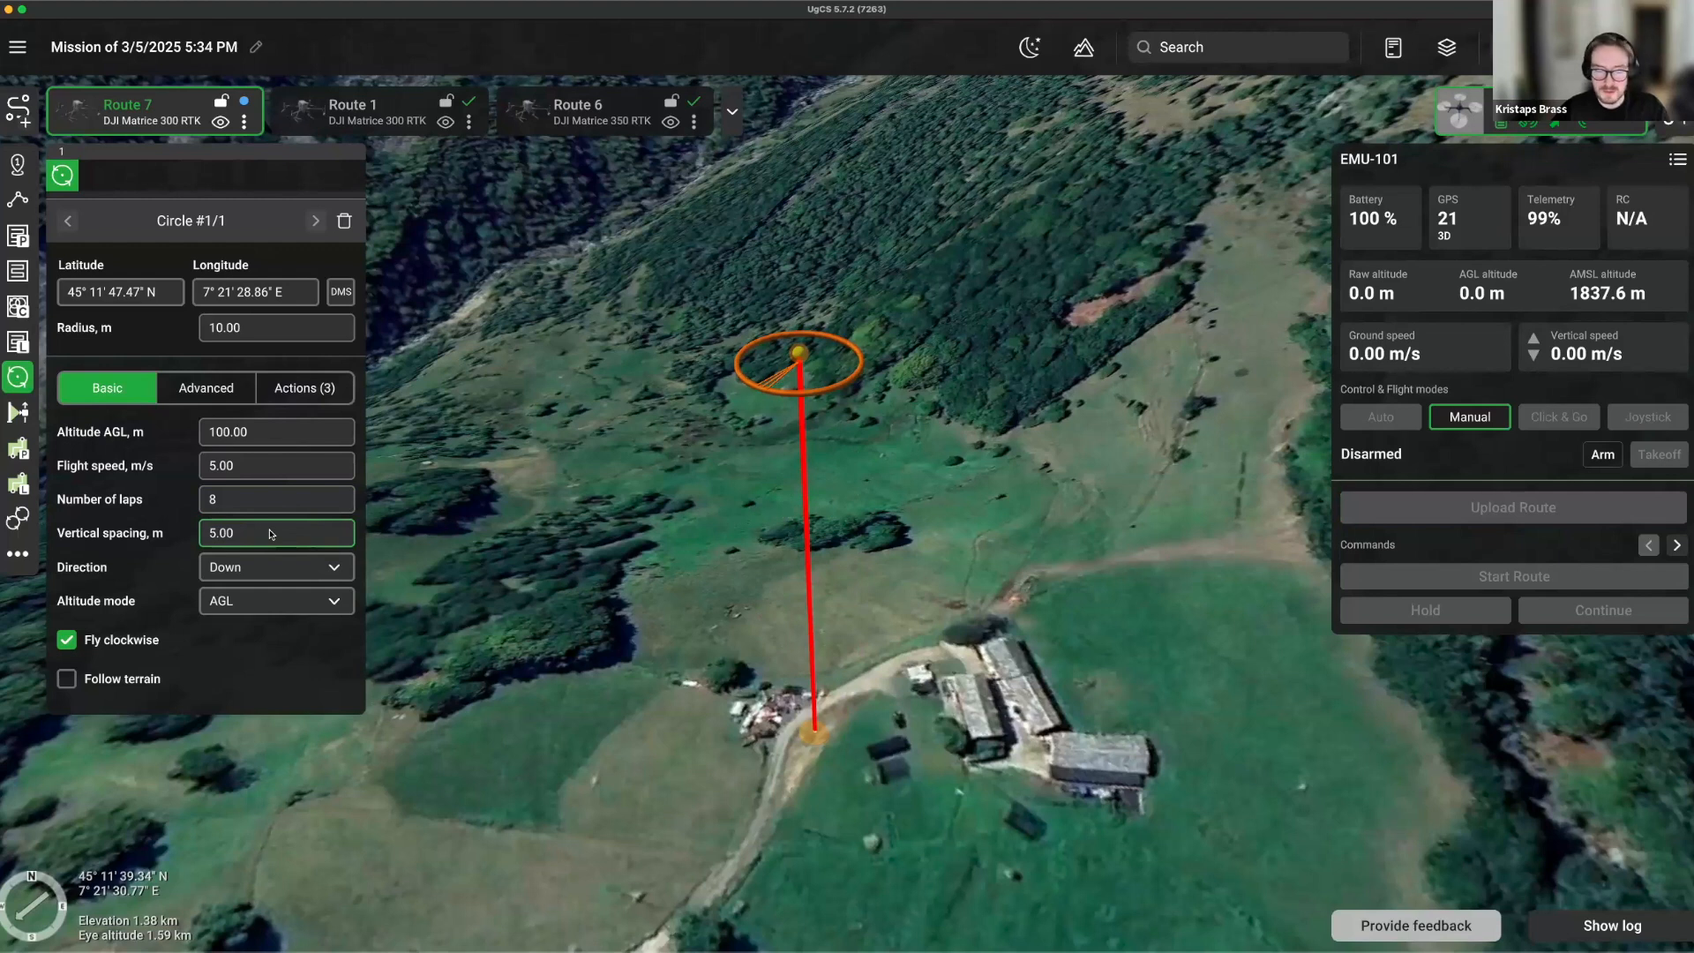
{"action": "left_click_drag", "start_coordinate": [867, 627], "coordinate": [806, 606]}
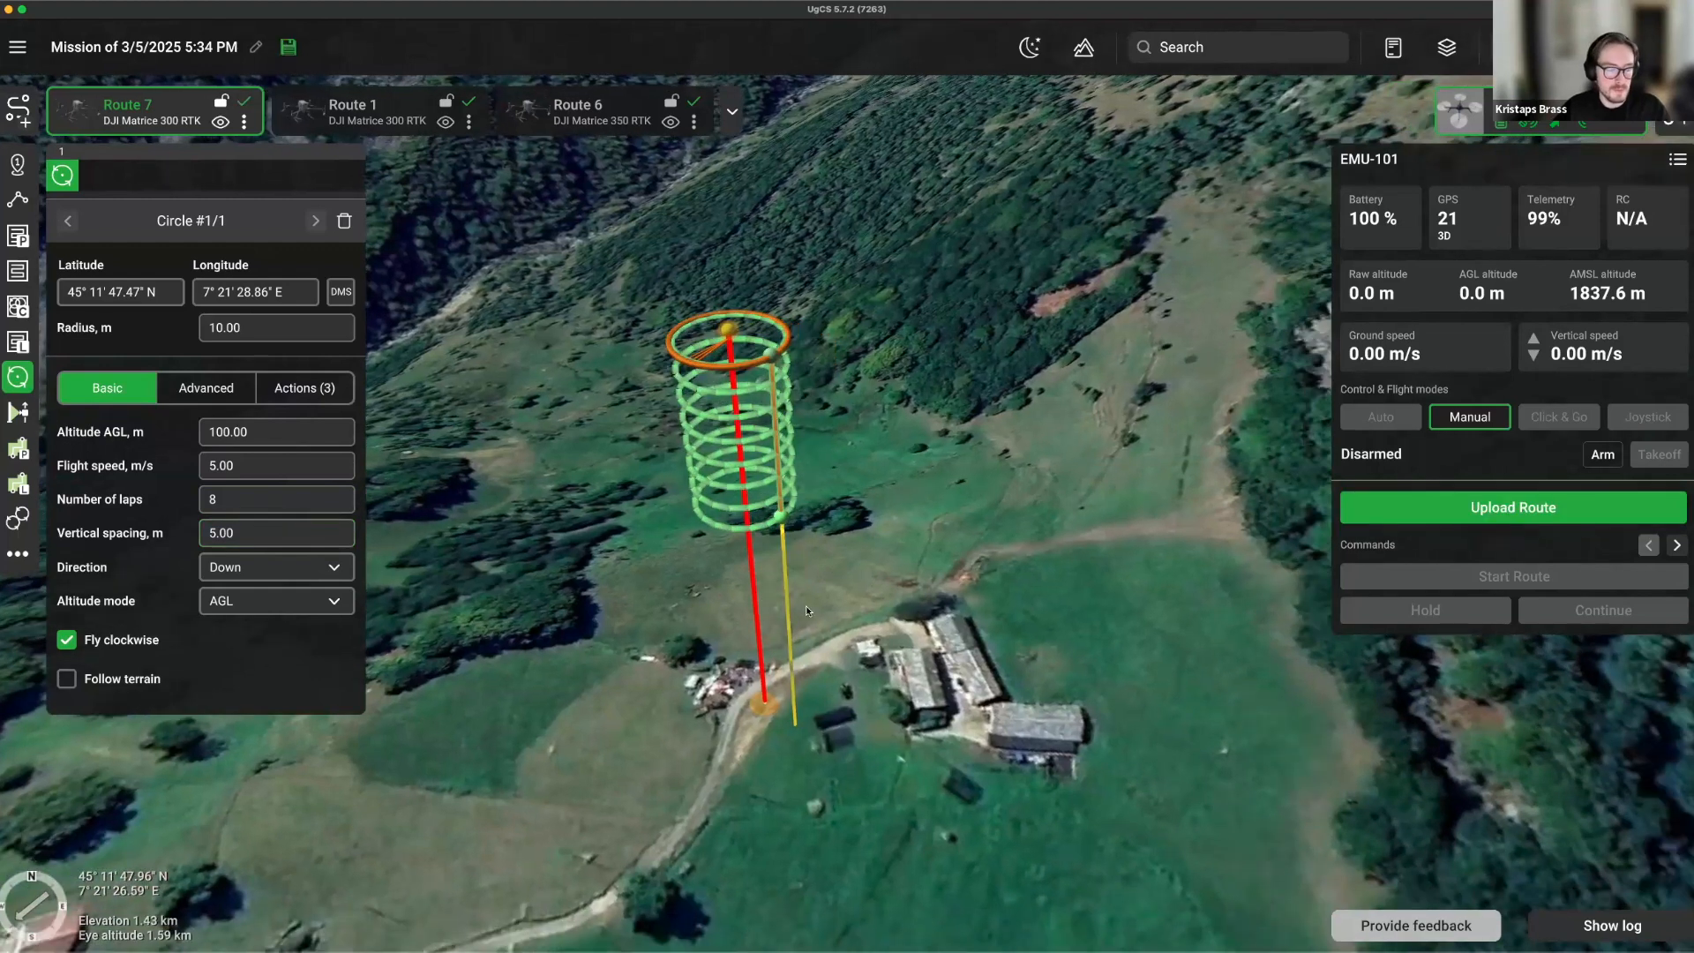
Add circle waypoints 2 and 3 beside the farm buildings, then review circles 1 and 2.
{"action": "left_click", "coordinate": [831, 572]}
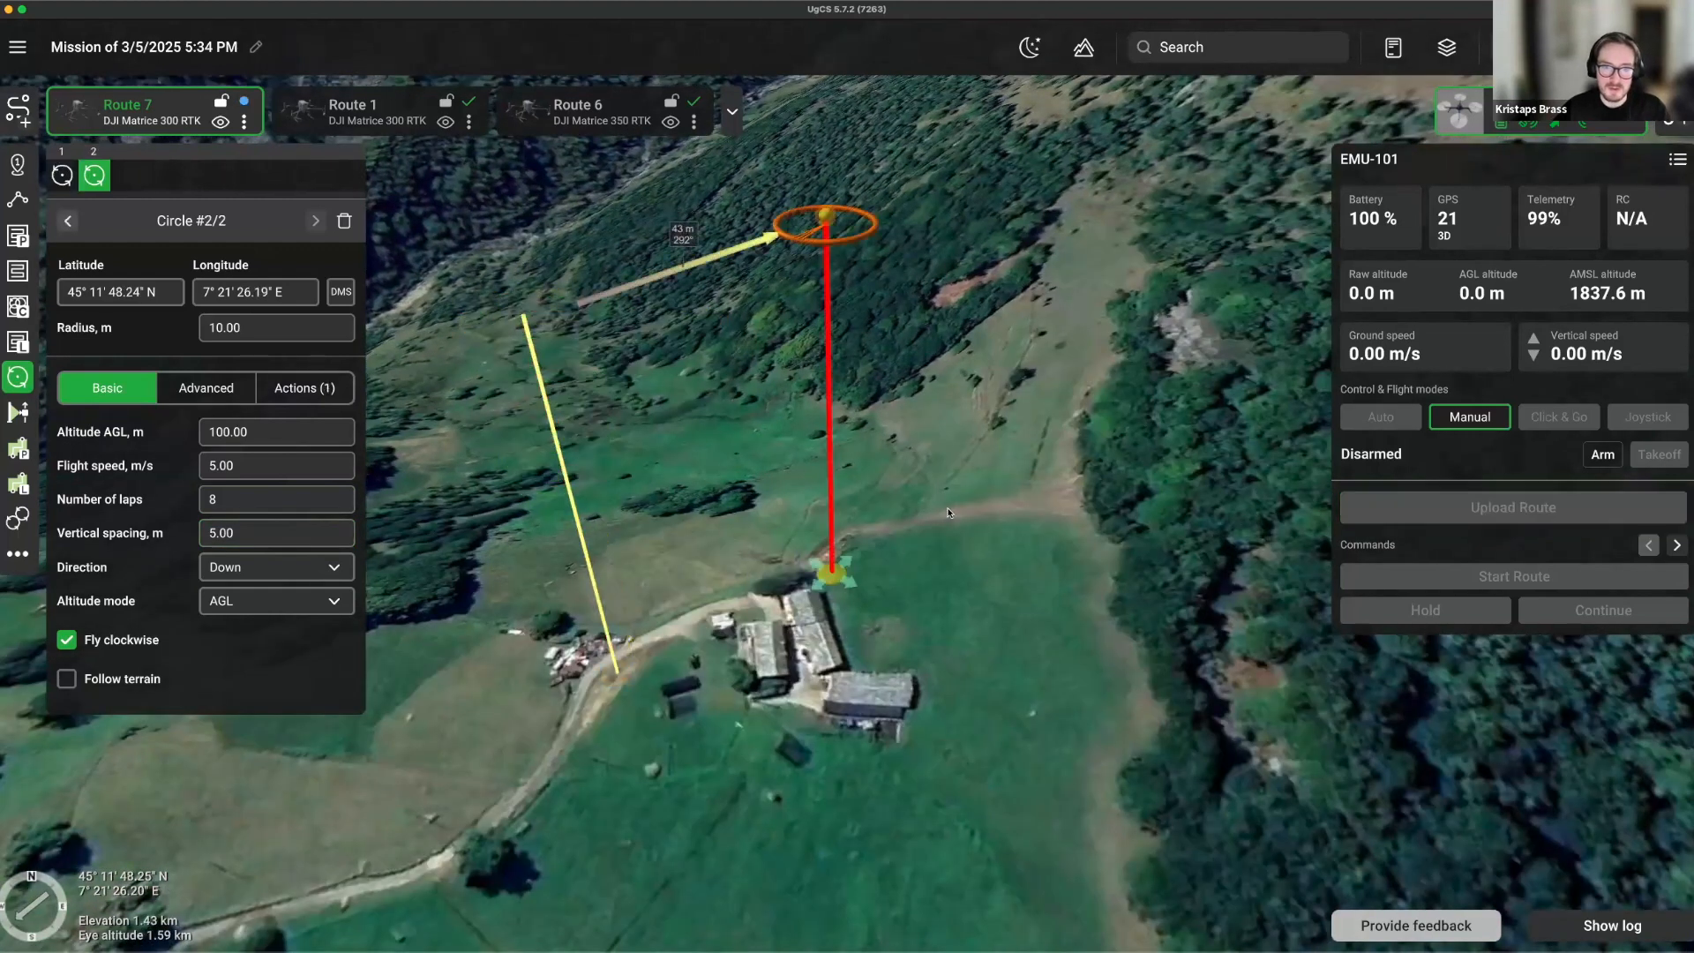
{"action": "left_click", "coordinate": [1061, 600]}
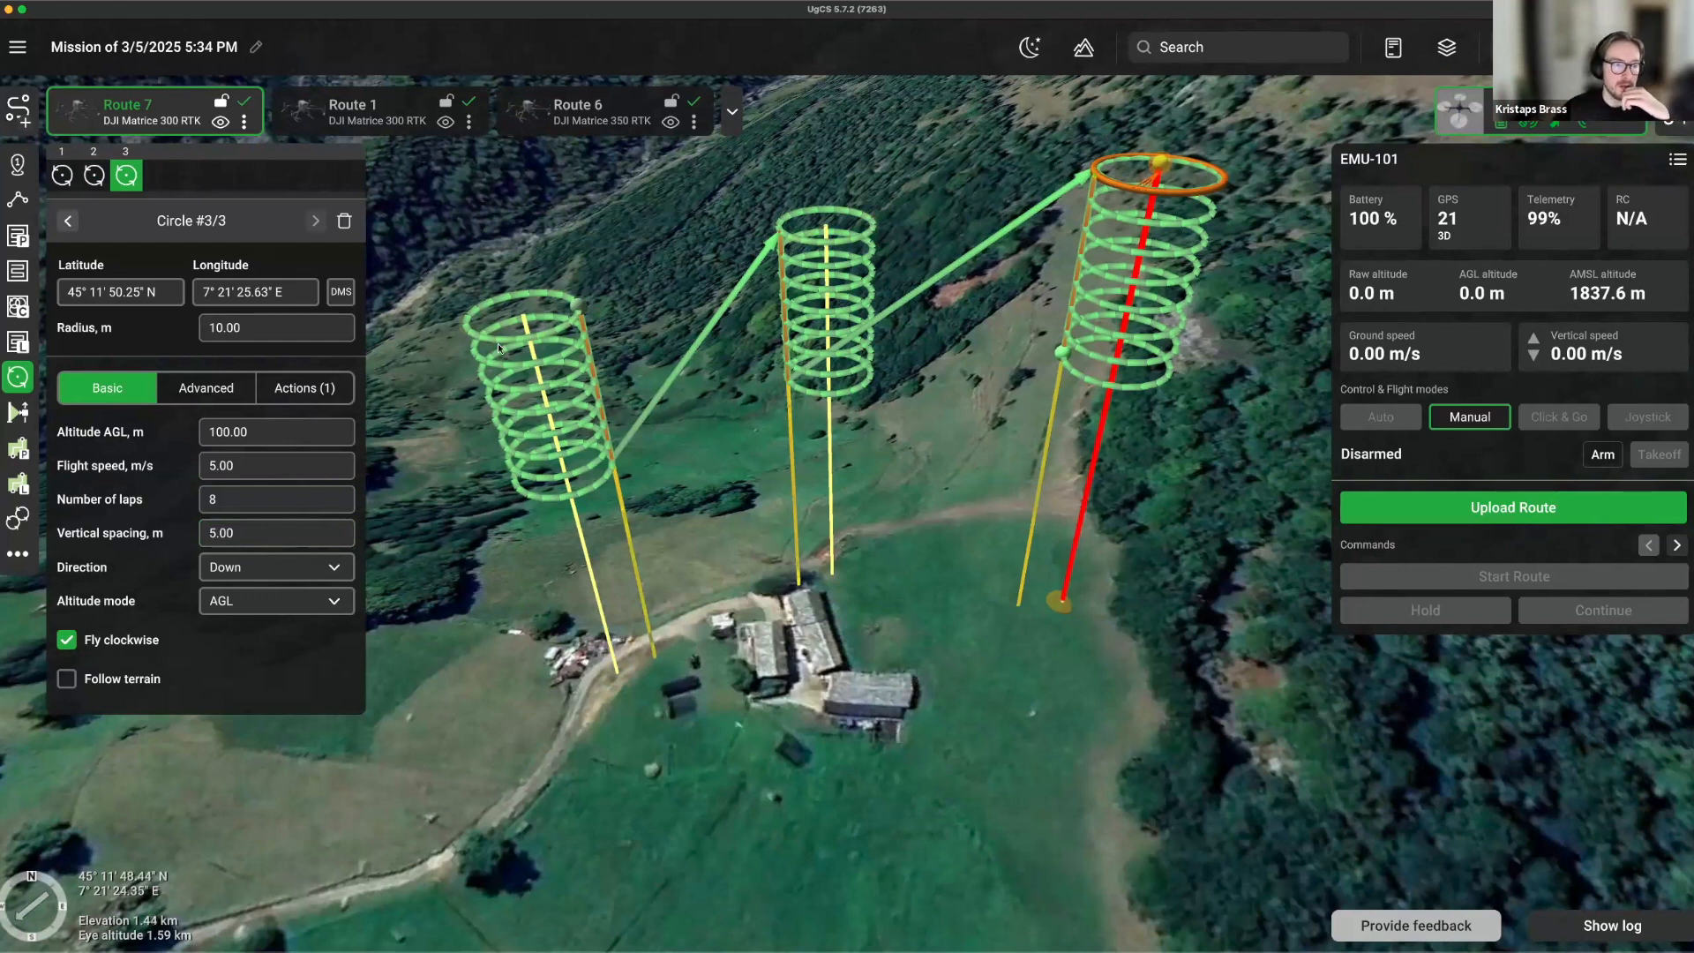
{"action": "left_click", "coordinate": [63, 179]}
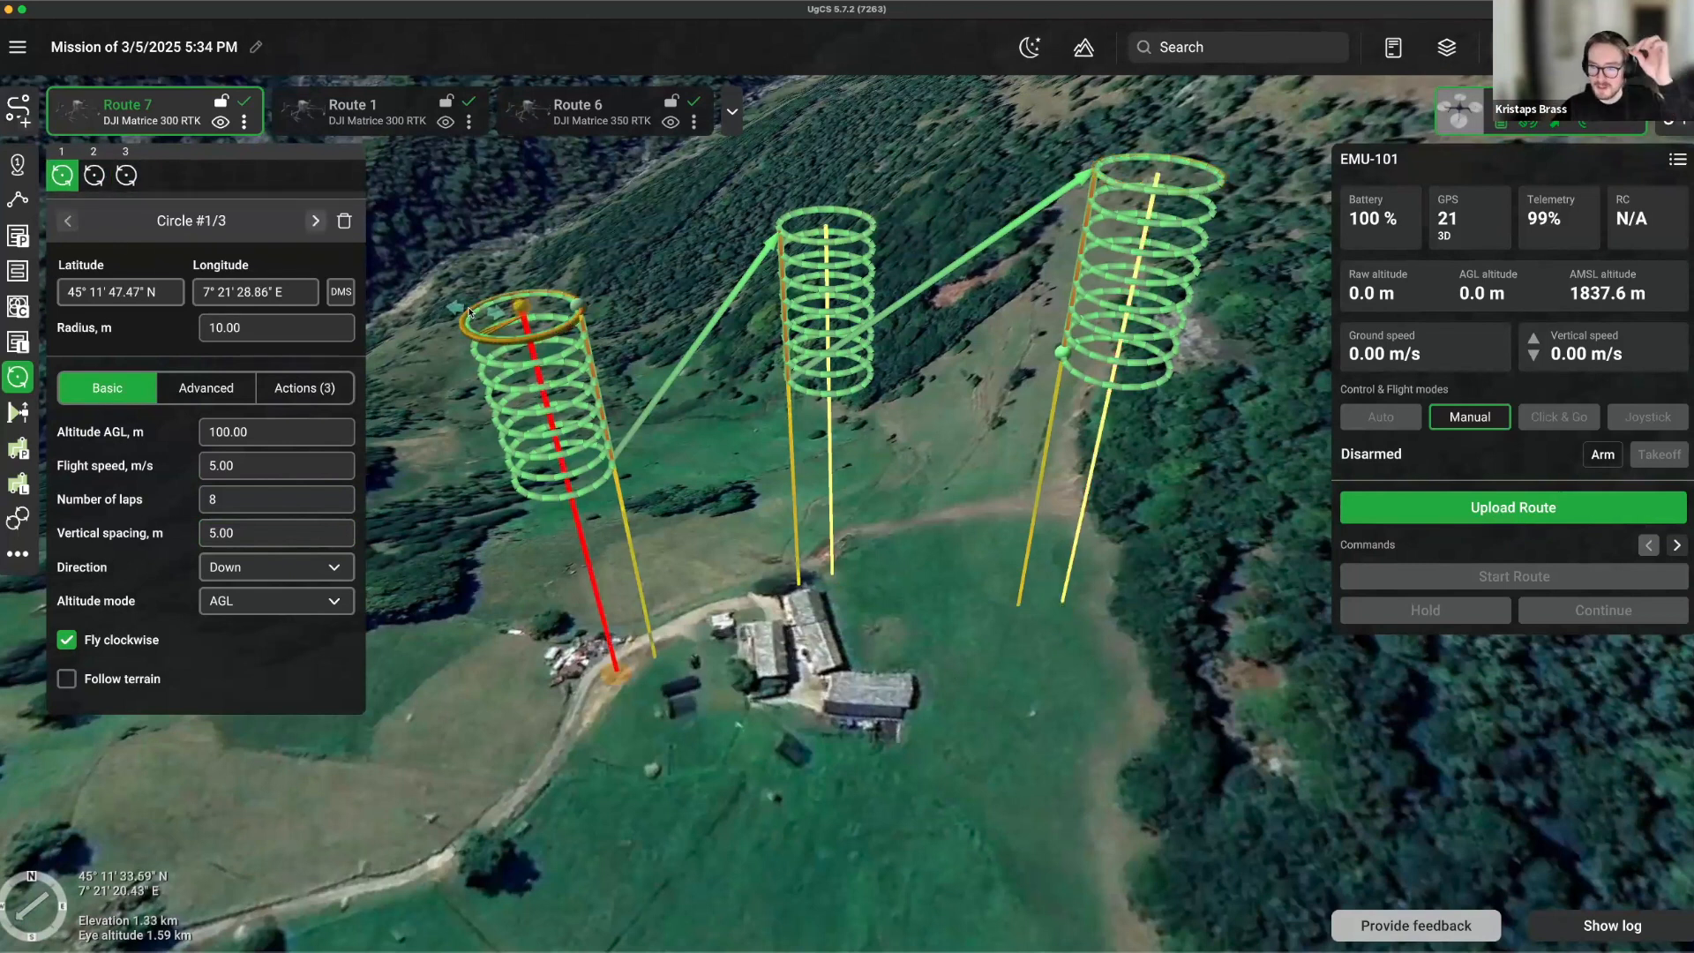
{"action": "mouse_move", "coordinate": [676, 549]}
{"action": "right_mouse_down"}
{"action": "mouse_move", "coordinate": [522, 474]}
{"action": "mouse_move", "coordinate": [531, 566]}
{"action": "mouse_move", "coordinate": [549, 484]}
{"action": "right_mouse_up"}
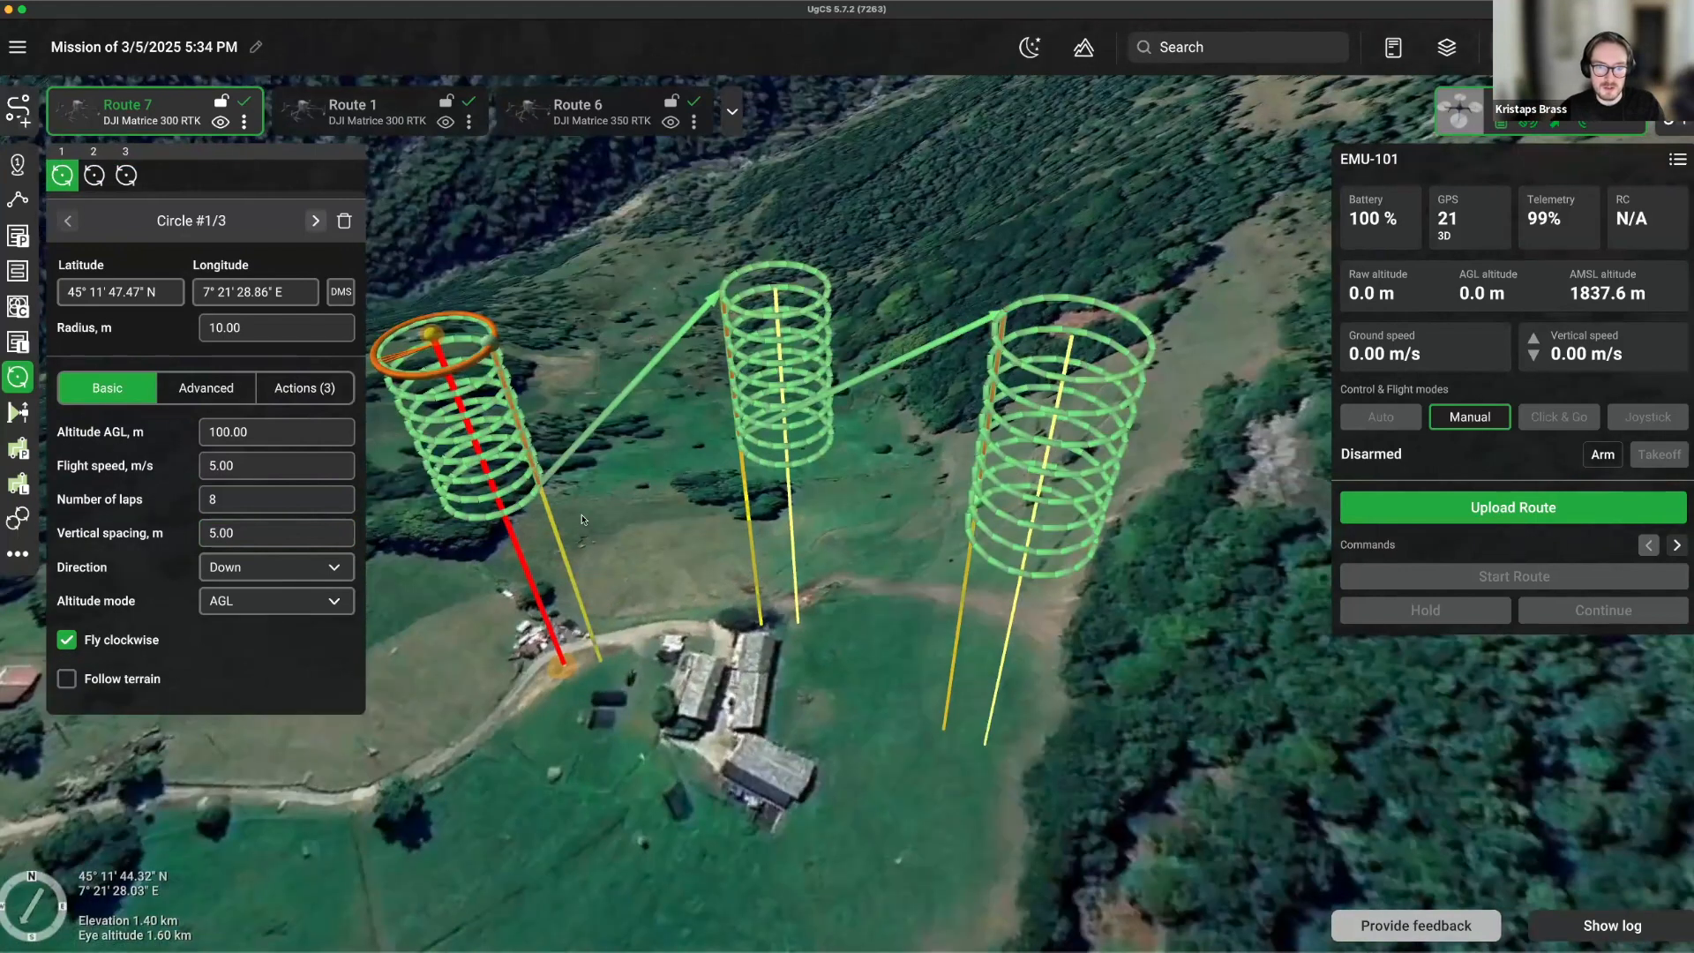
{"action": "left_click_drag", "start_coordinate": [676, 553], "coordinate": [774, 582]}
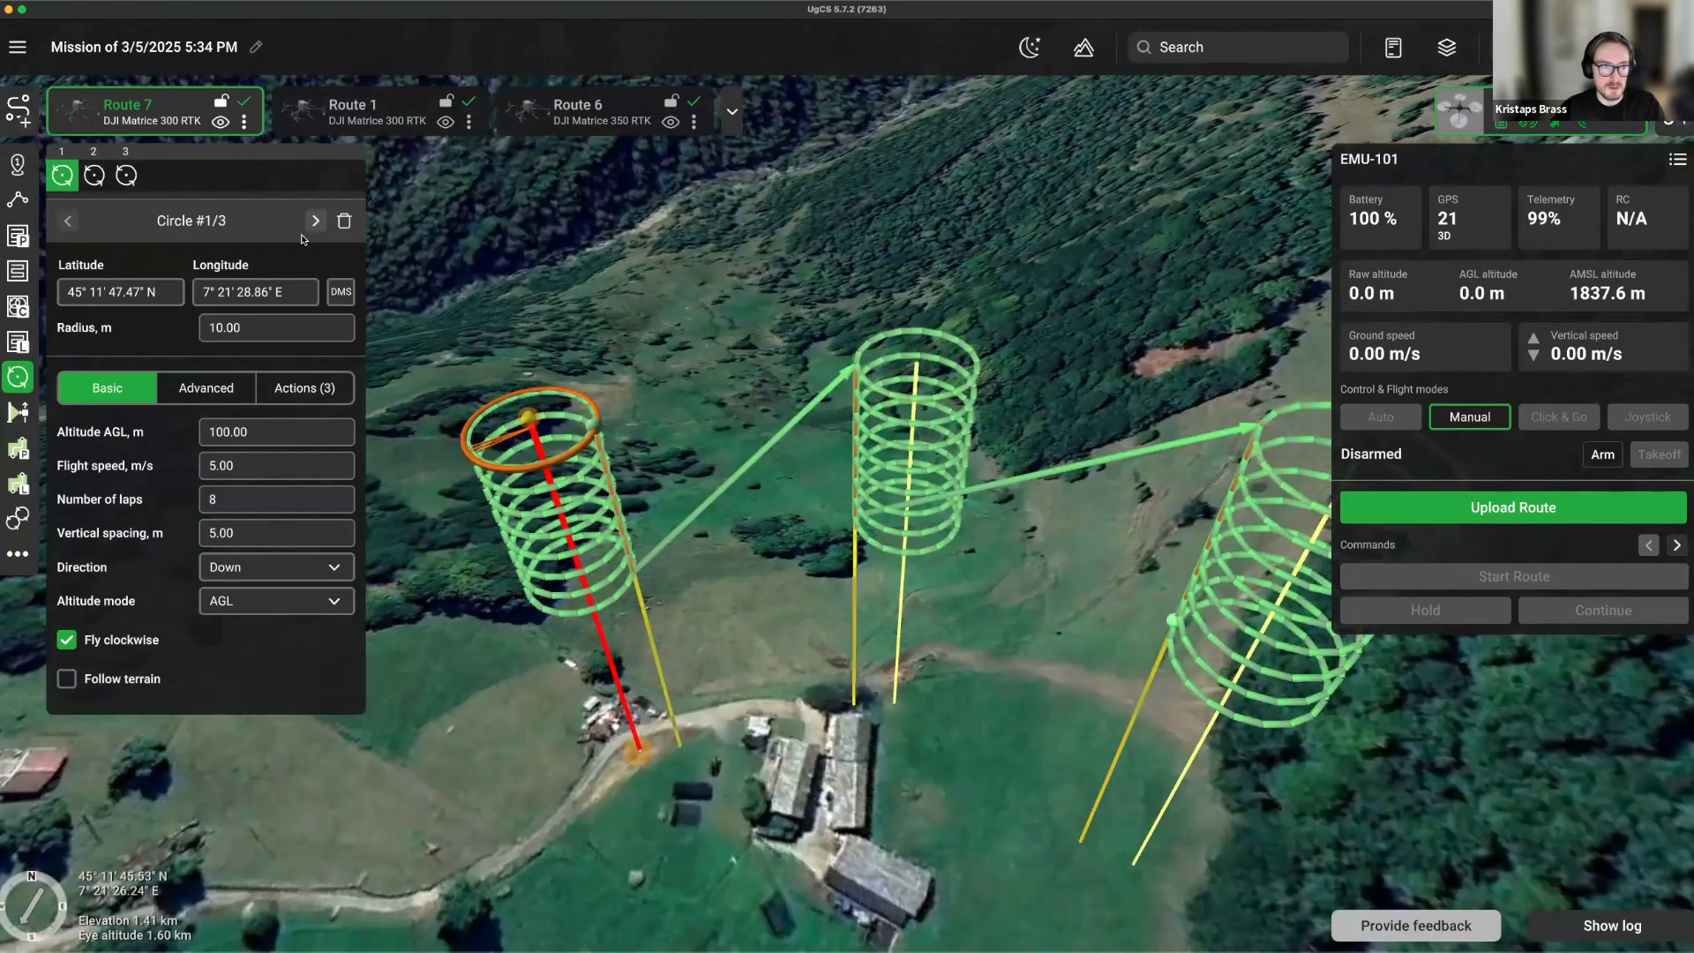
{"action": "left_click", "coordinate": [95, 176]}
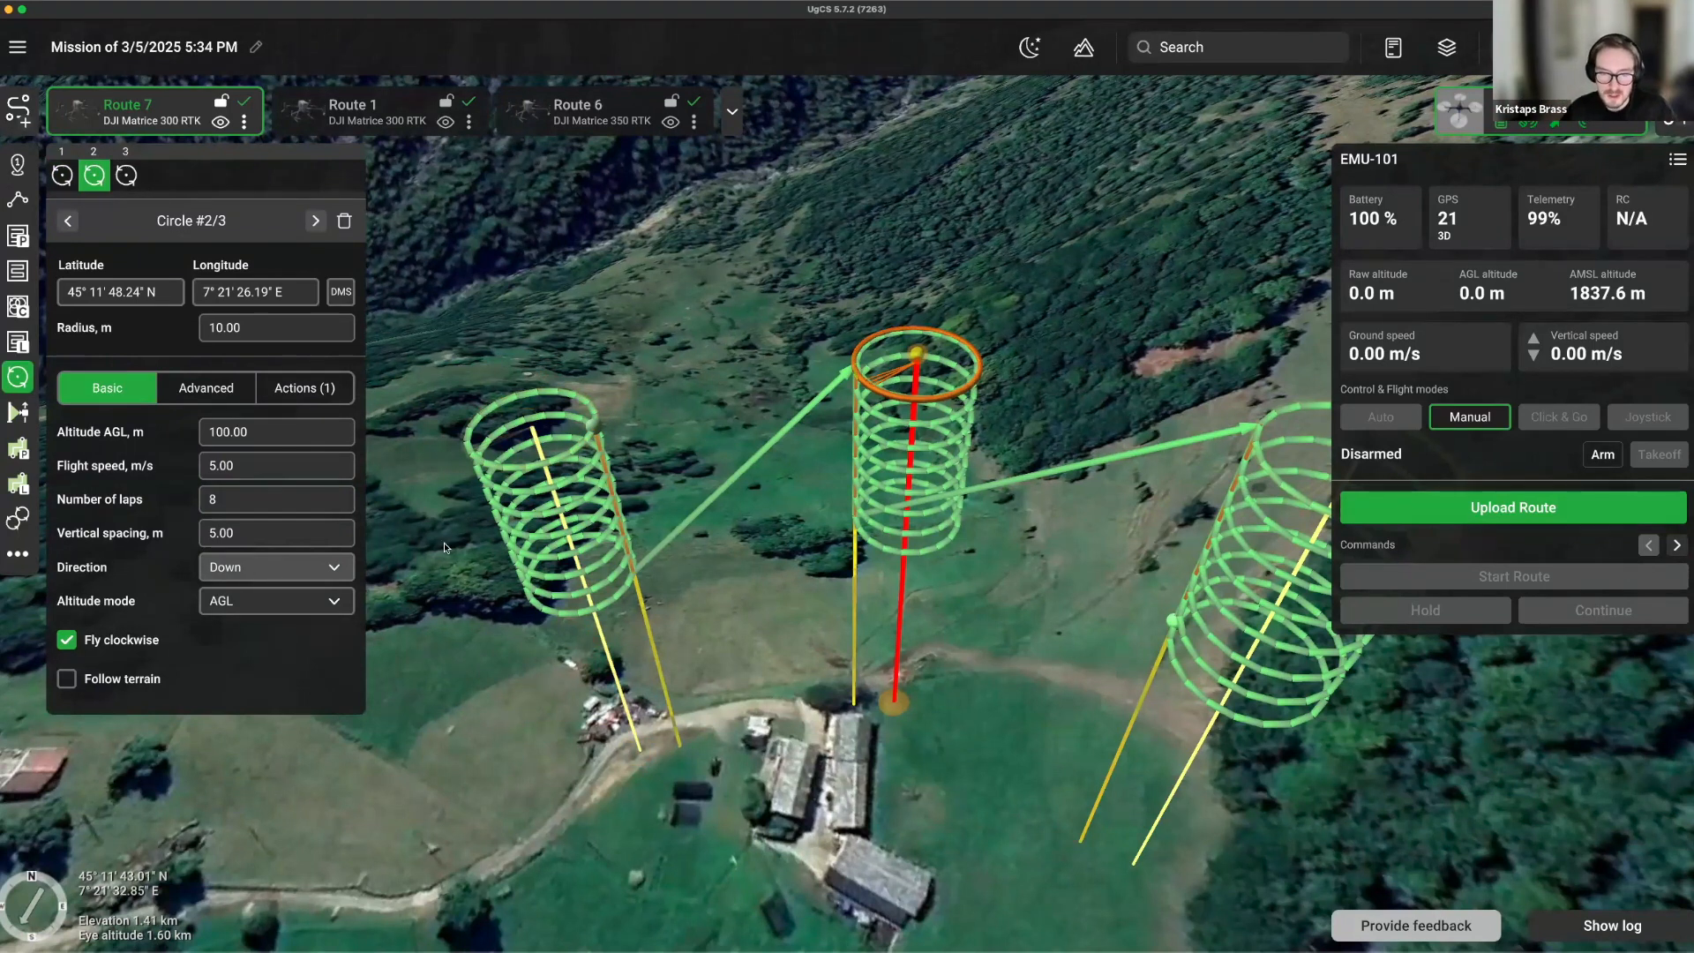
{"action": "scroll", "coordinate": [481, 572], "scroll_direction": "down", "scroll_amount": 3}
Create a new Route 8 using the DJI Mavic 3E drone profile.
{"action": "left_click", "coordinate": [19, 115]}
{"action": "left_click", "coordinate": [1067, 763]}
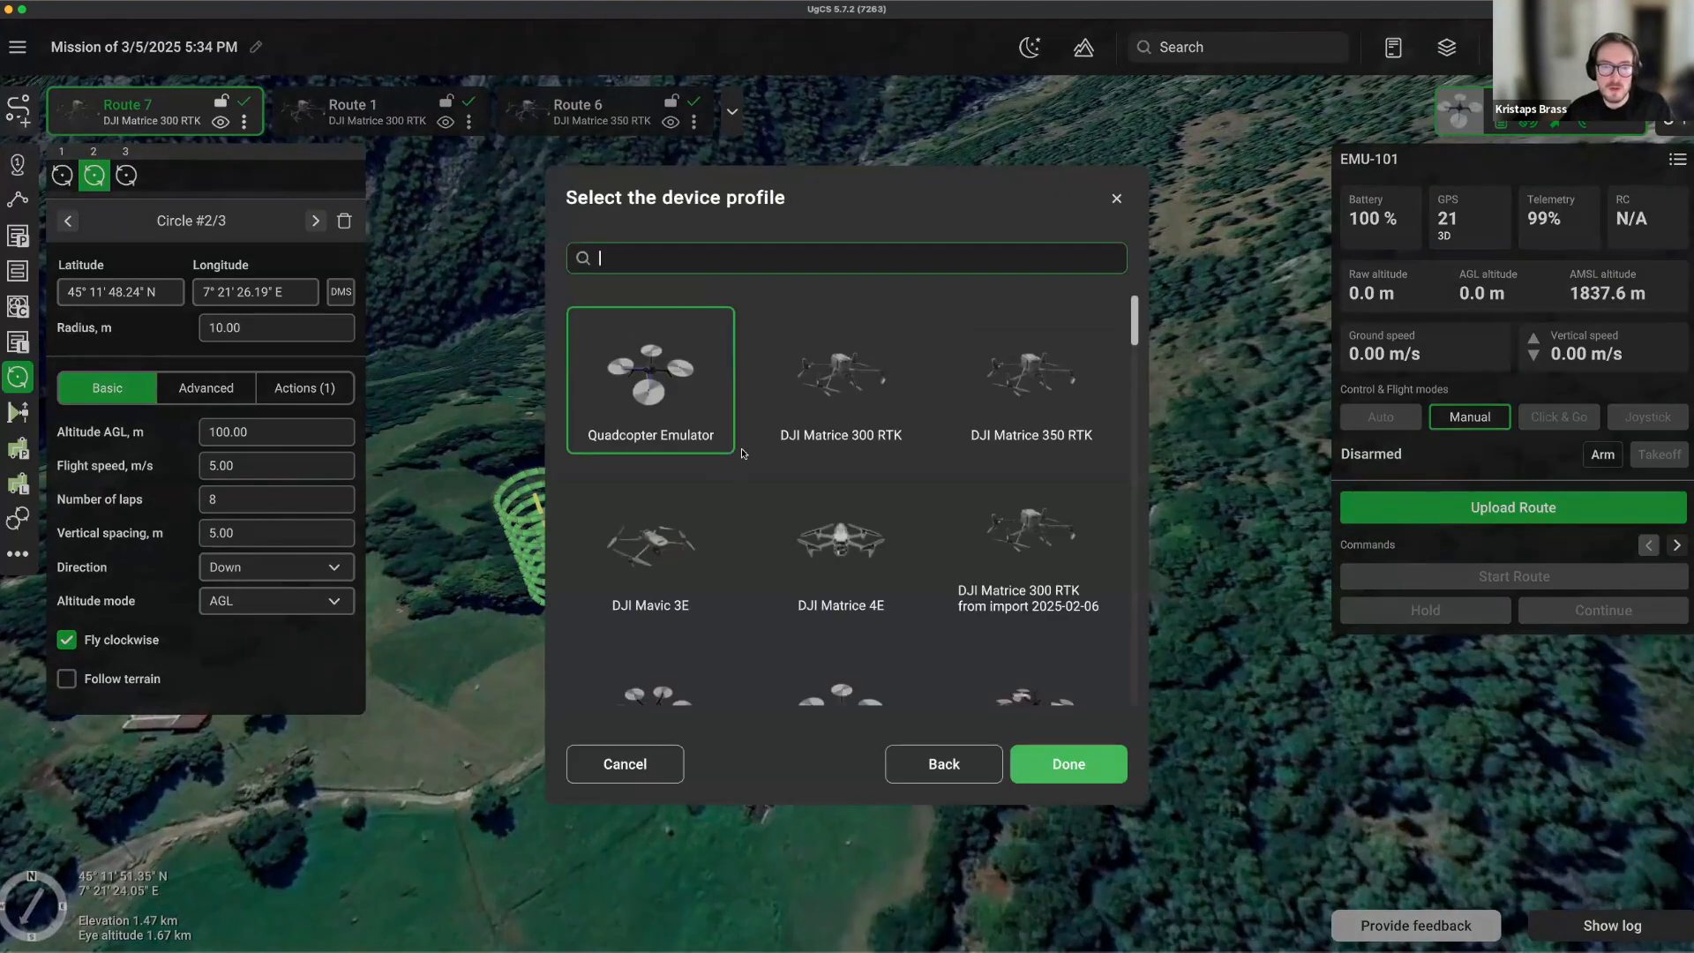
{"action": "left_click", "coordinate": [708, 561]}
{"action": "left_click", "coordinate": [1071, 766]}
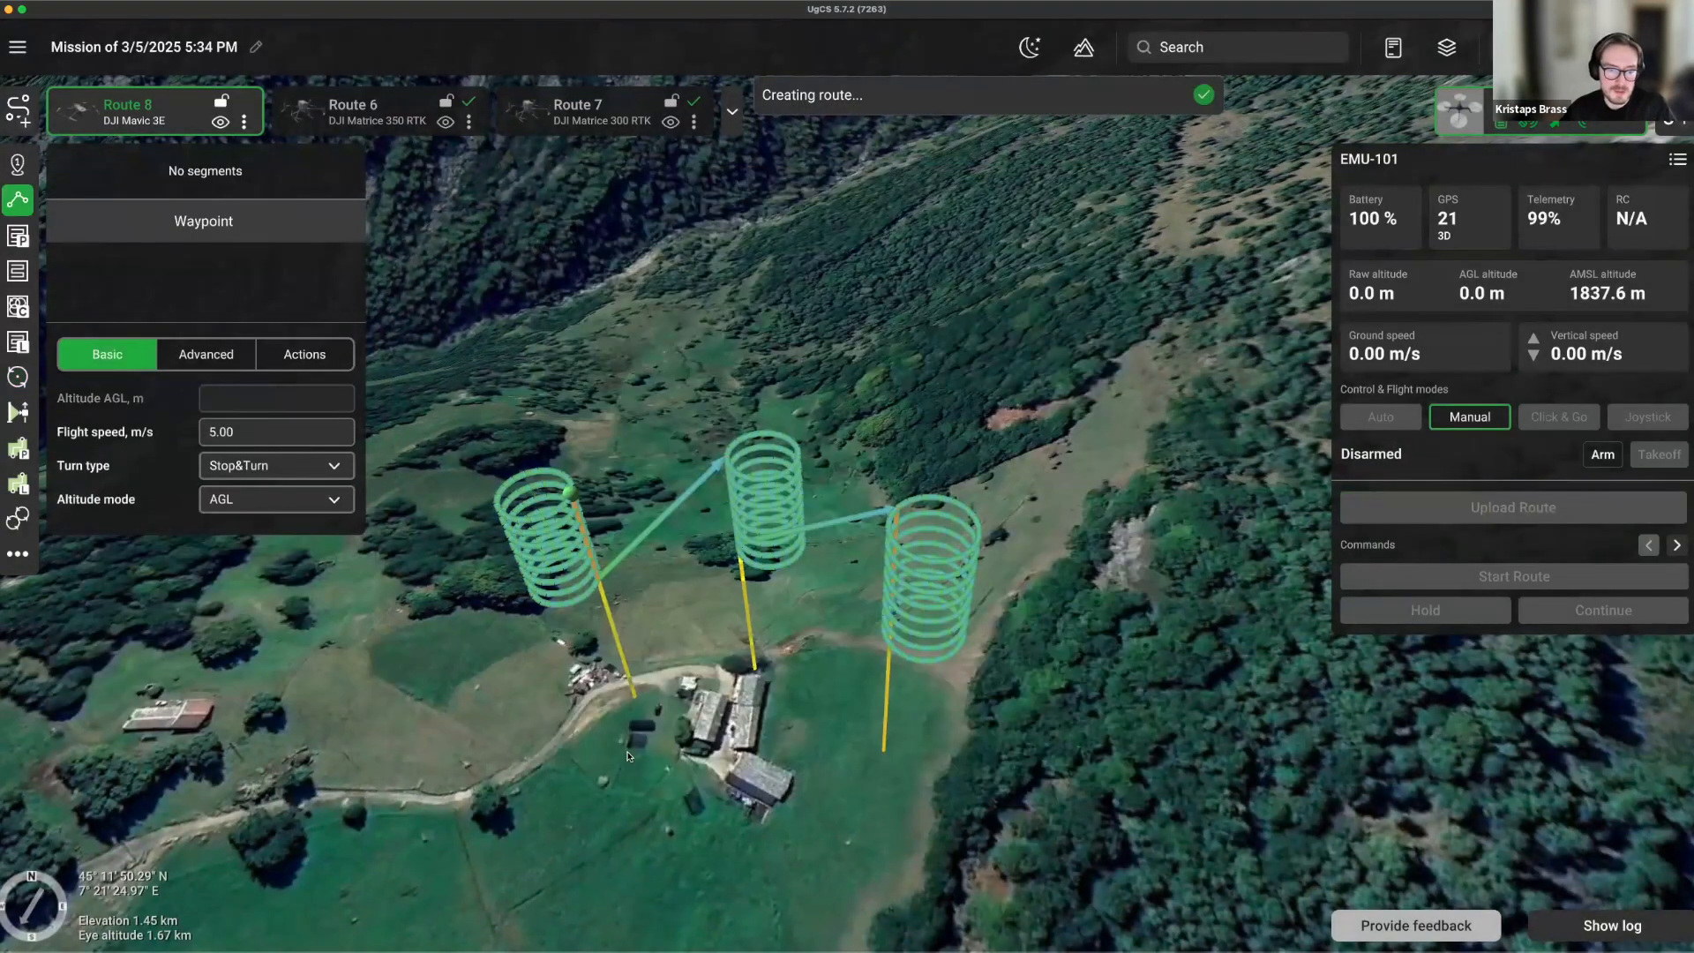
{"action": "scroll", "coordinate": [719, 687], "scroll_direction": "down", "scroll_amount": 2}
{"action": "middle_click_drag", "start_coordinate": [1027, 717], "coordinate": [847, 697]}
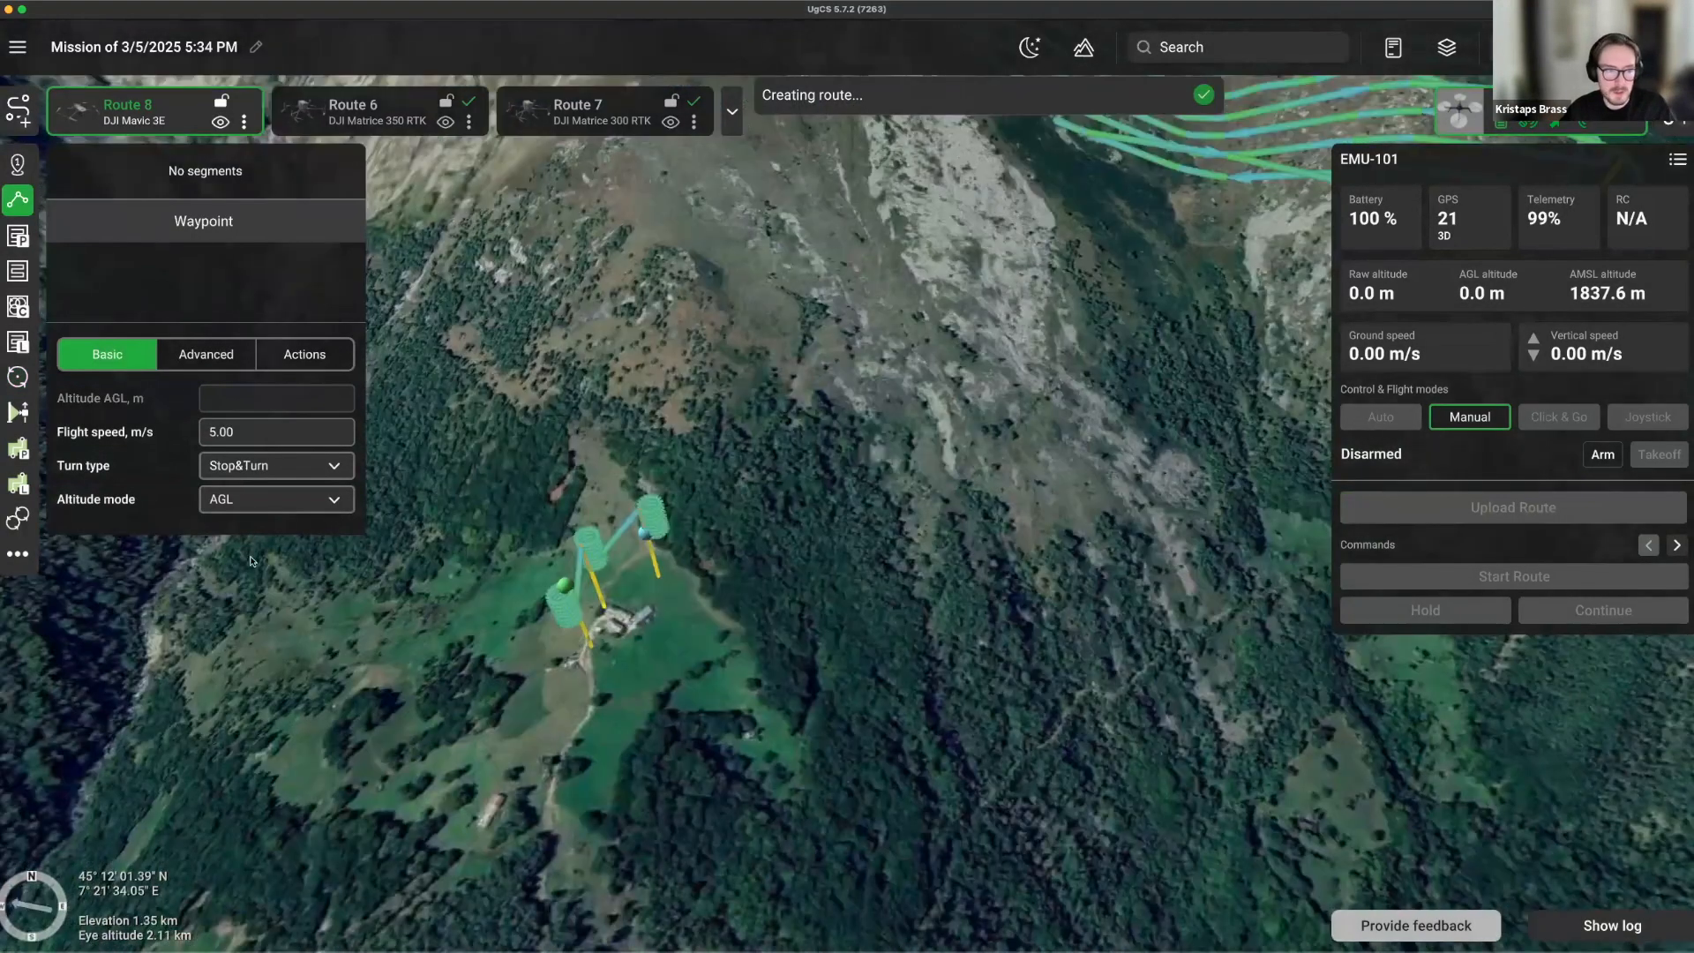
Start a vertical scan segment with the camera set to Wide.
{"action": "left_click", "coordinate": [18, 412]}
{"action": "left_click", "coordinate": [304, 590]}
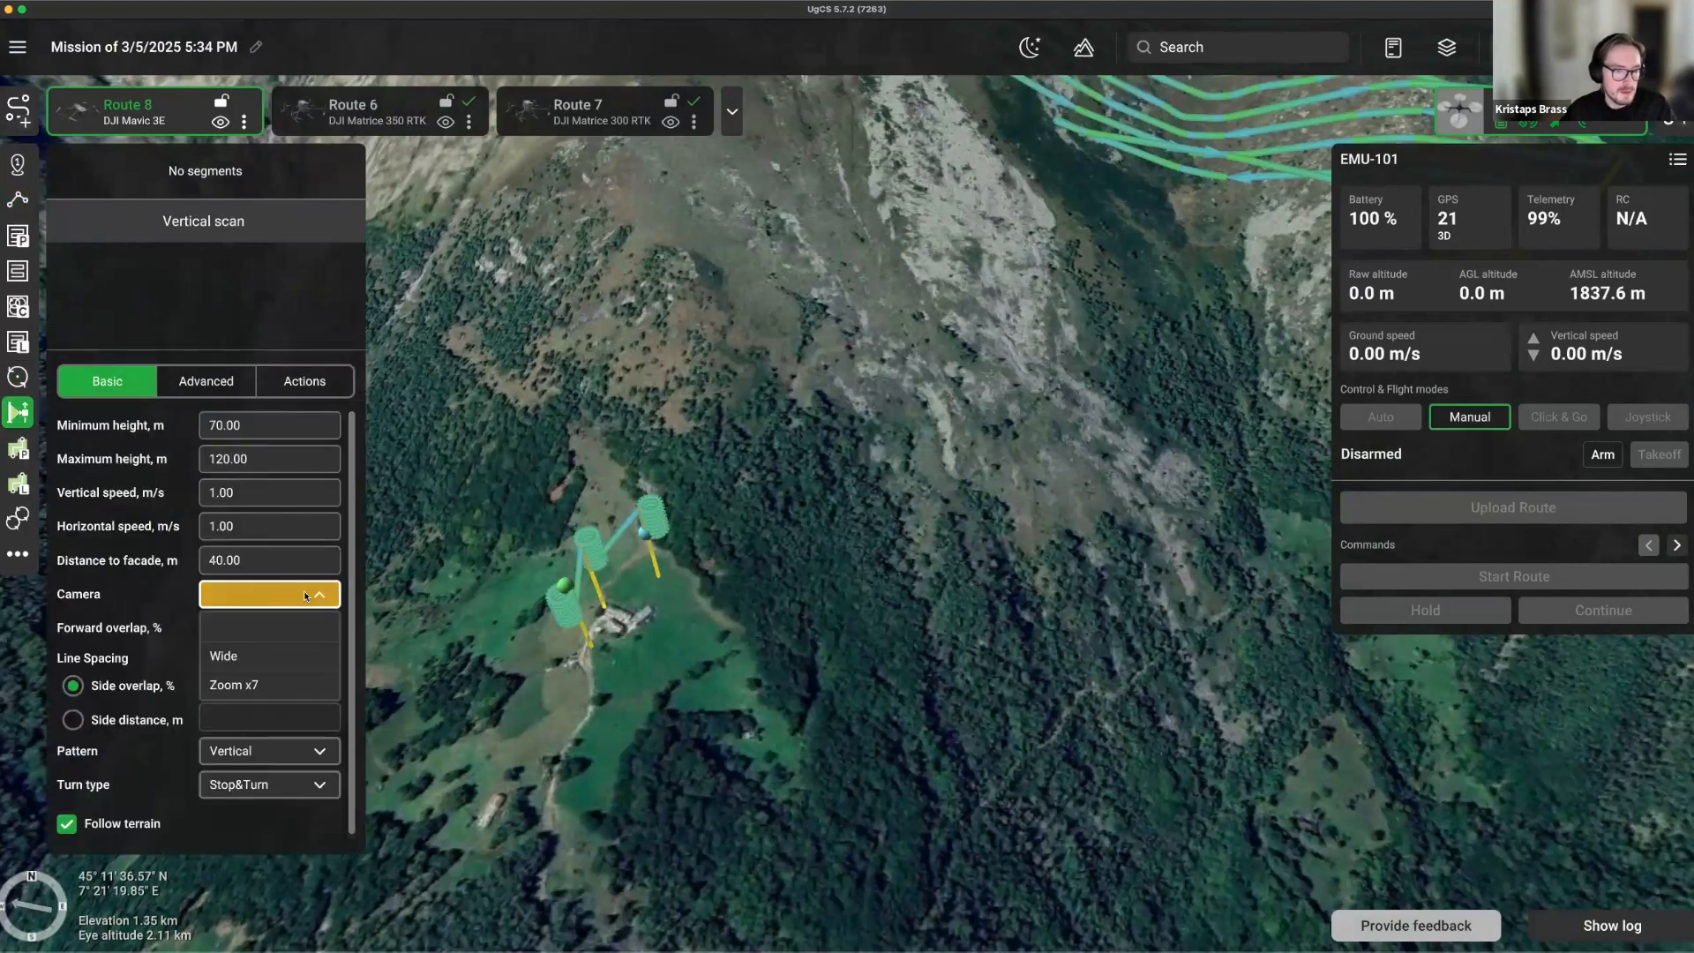
{"action": "left_click", "coordinate": [228, 657]}
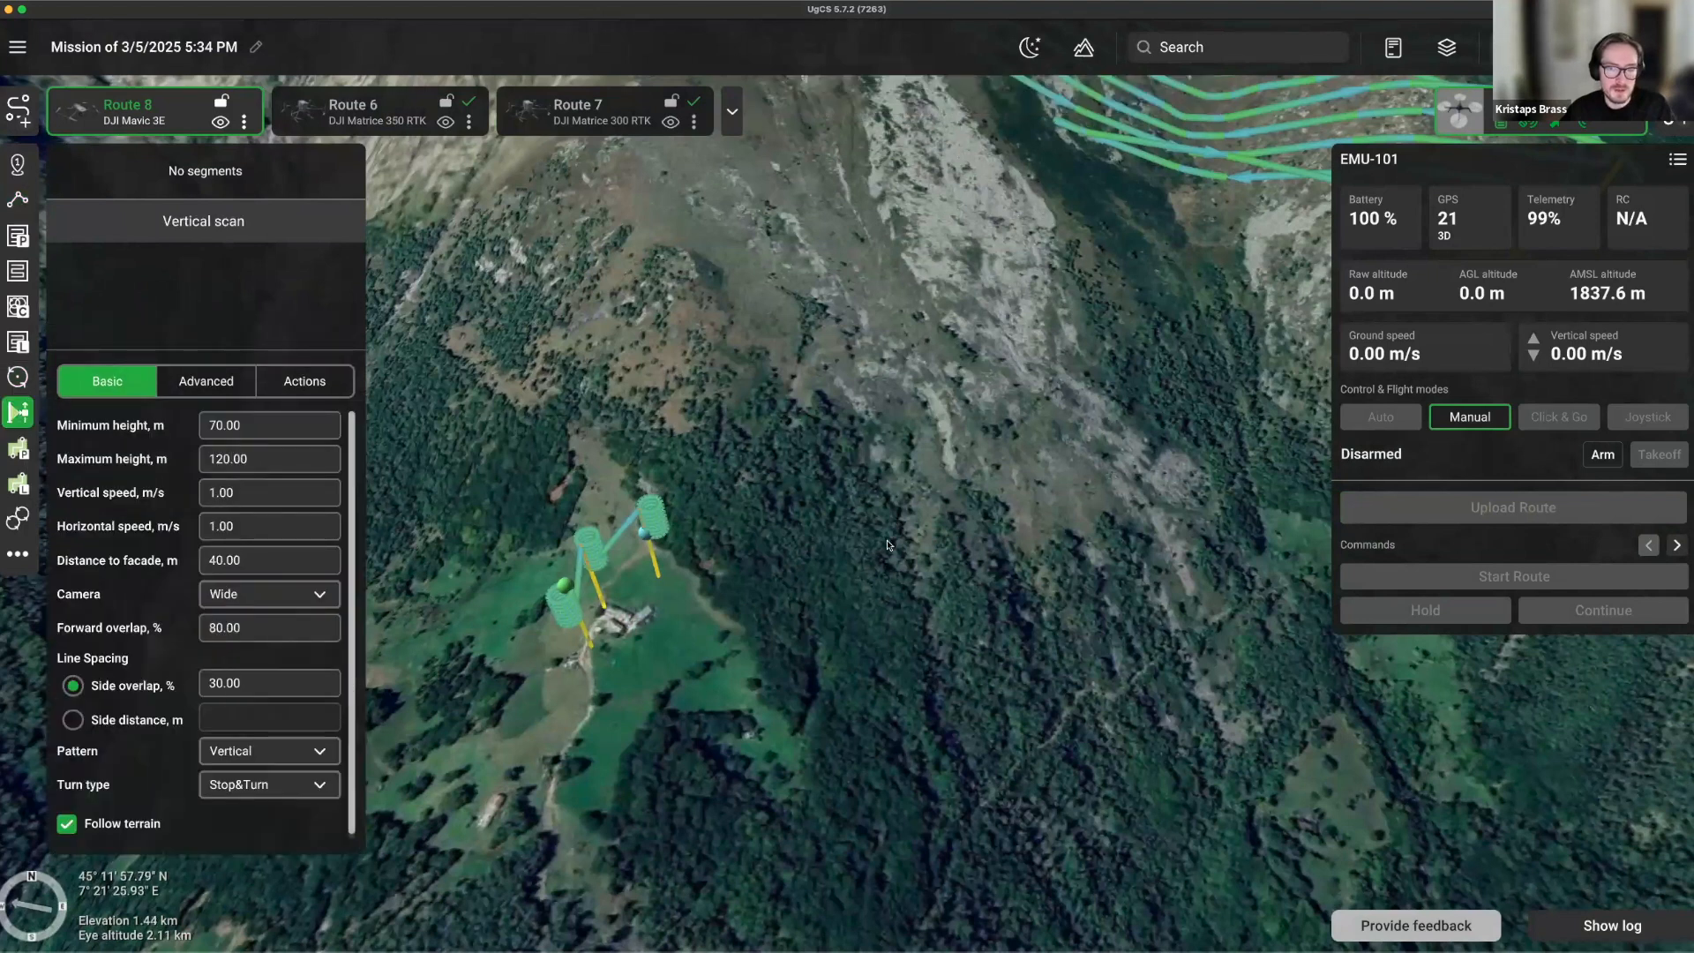
{"action": "middle_click_drag", "start_coordinate": [935, 582], "coordinate": [980, 608]}
{"action": "scroll", "coordinate": [719, 634], "scroll_direction": "down", "scroll_amount": 4}
{"action": "middle_click_drag", "start_coordinate": [719, 634], "coordinate": [572, 567]}
{"action": "scroll", "coordinate": [593, 525], "scroll_direction": "up", "scroll_amount": 6}
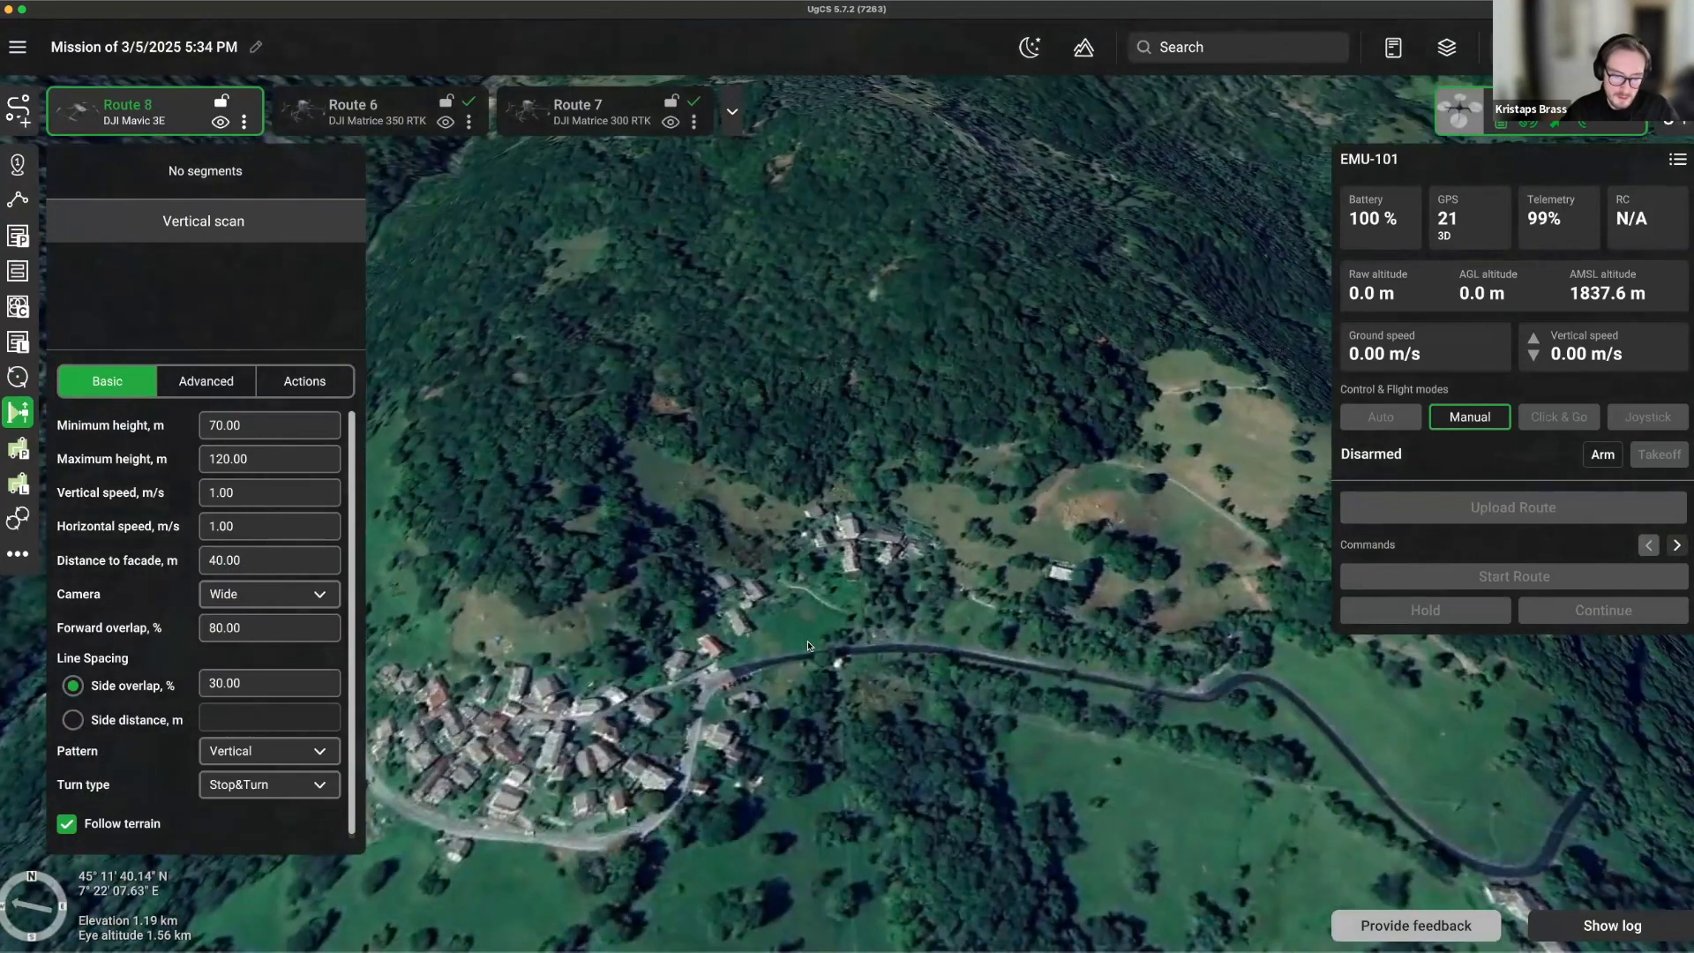
Draw the vertical scan facade with five points along the road.
{"action": "left_click", "coordinate": [777, 642]}
{"action": "left_click", "coordinate": [887, 642]}
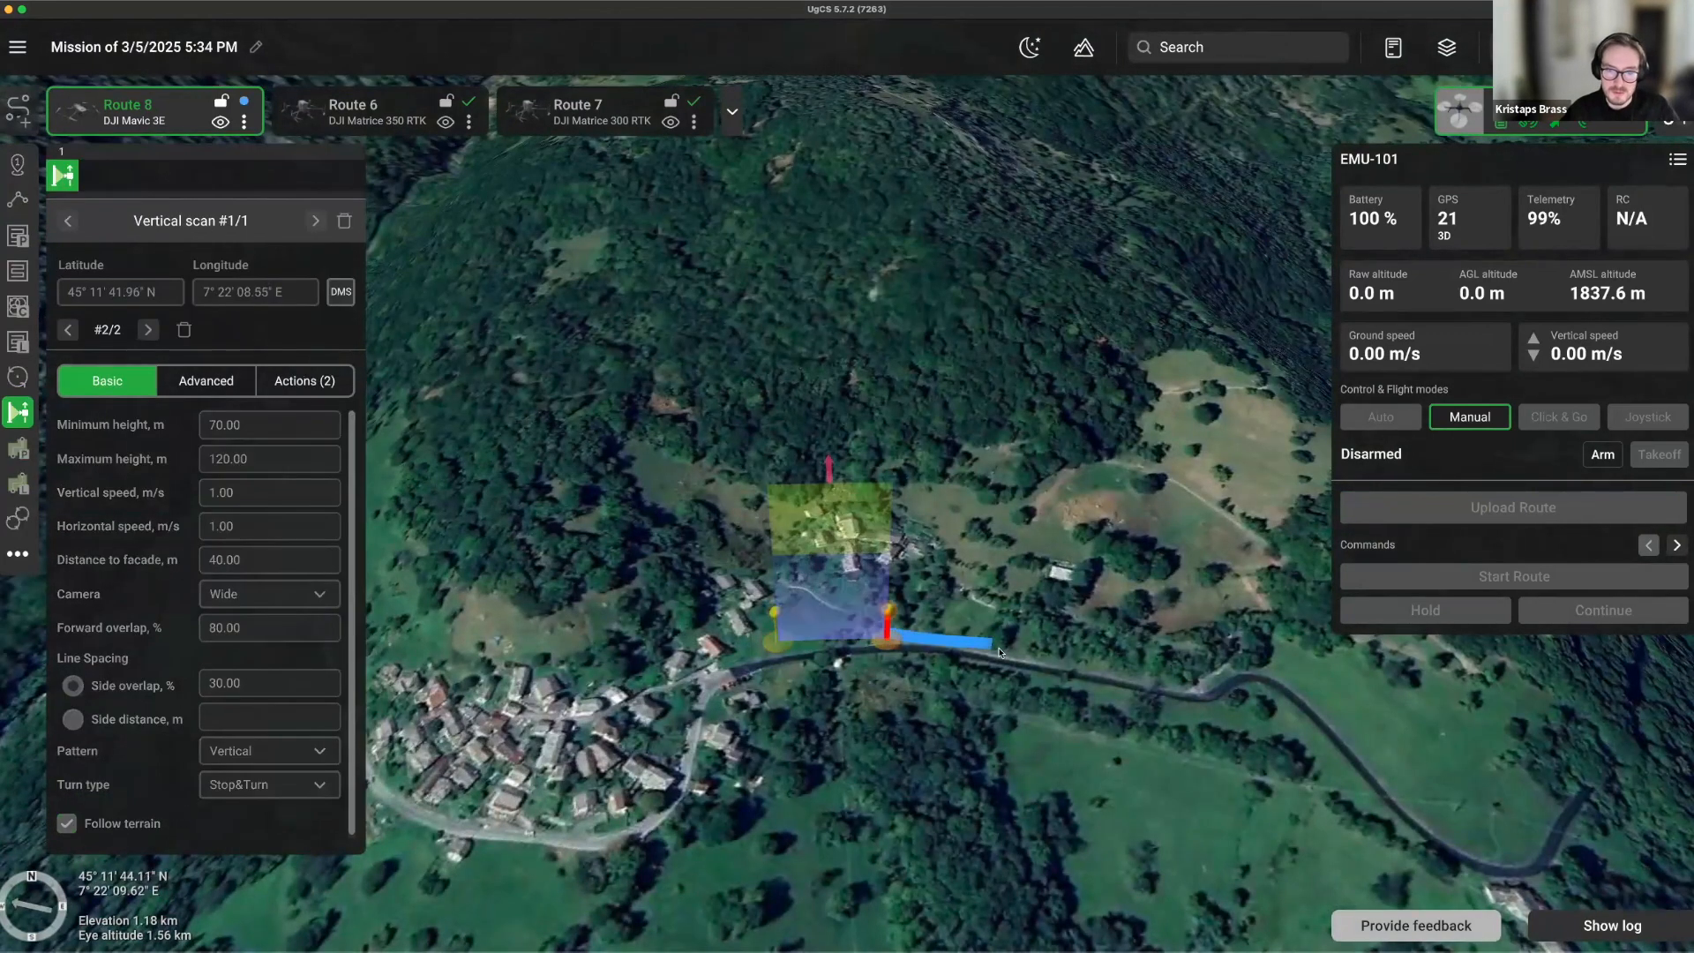
{"action": "left_click", "coordinate": [1000, 650]}
{"action": "left_click", "coordinate": [1063, 680]}
{"action": "left_click", "coordinate": [1161, 658]}
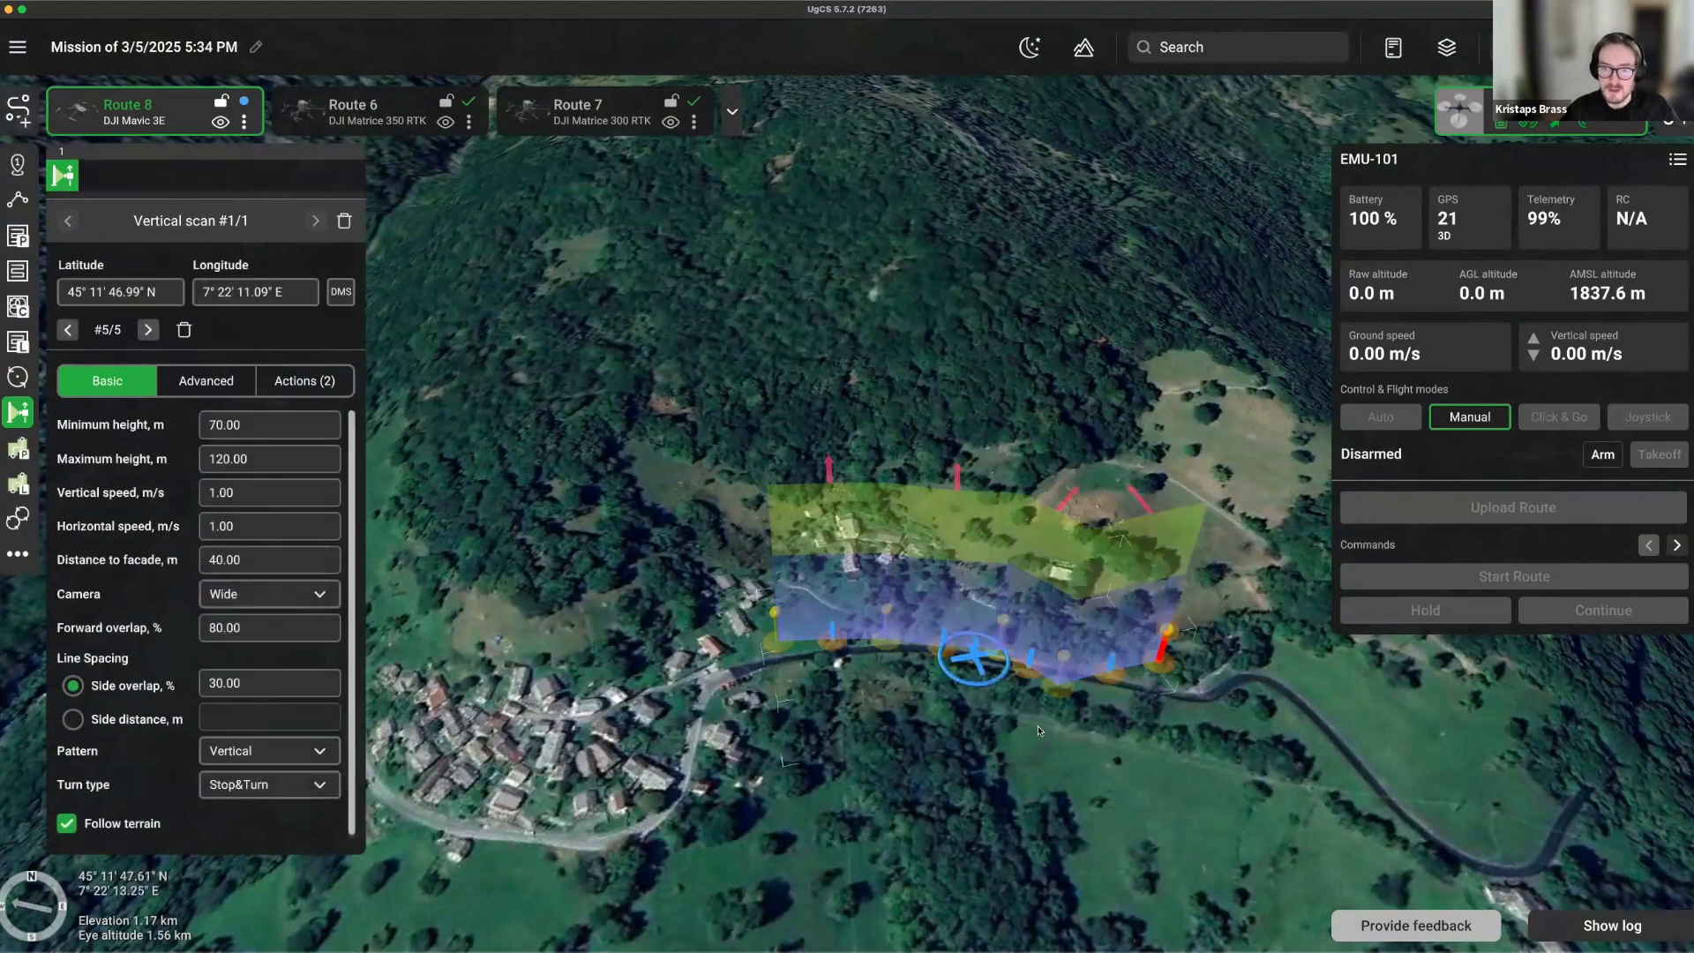
{"action": "left_click_drag", "start_coordinate": [1188, 739], "coordinate": [1030, 723]}
{"action": "scroll", "coordinate": [1030, 723], "scroll_direction": "up", "scroll_amount": 3}
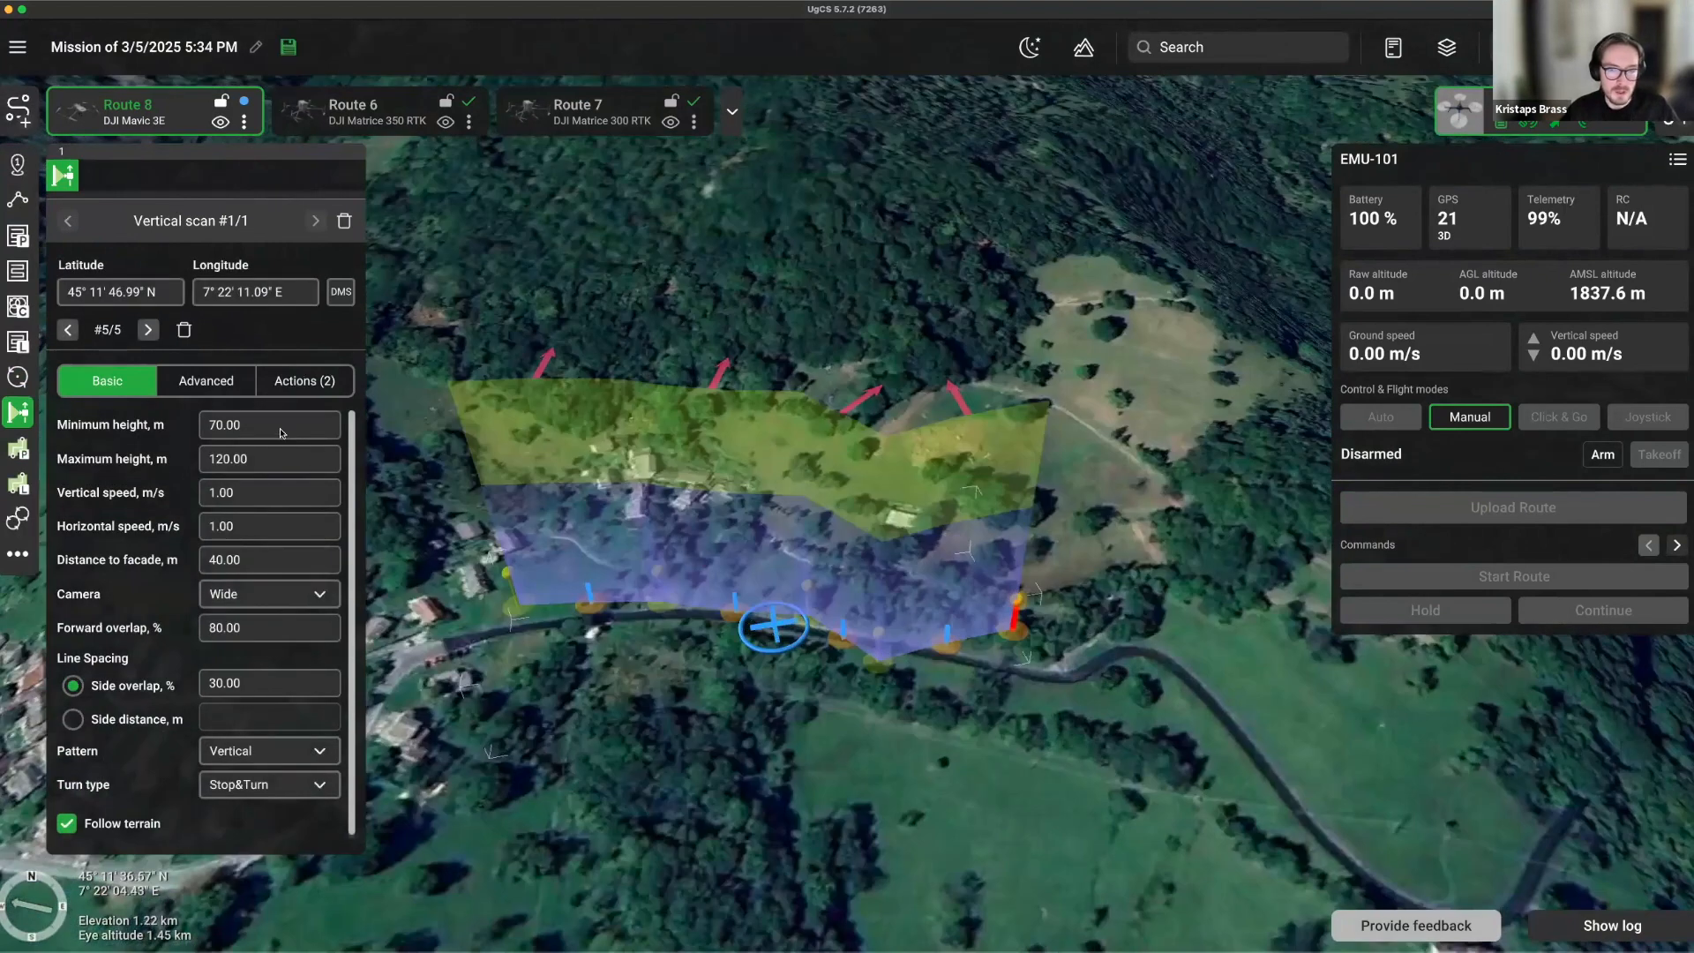
Set the distance to facade to 10 m.
{"action": "left_click", "coordinate": [253, 492]}
{"action": "left_click", "coordinate": [254, 565]}
{"action": "type", "text": "10"}
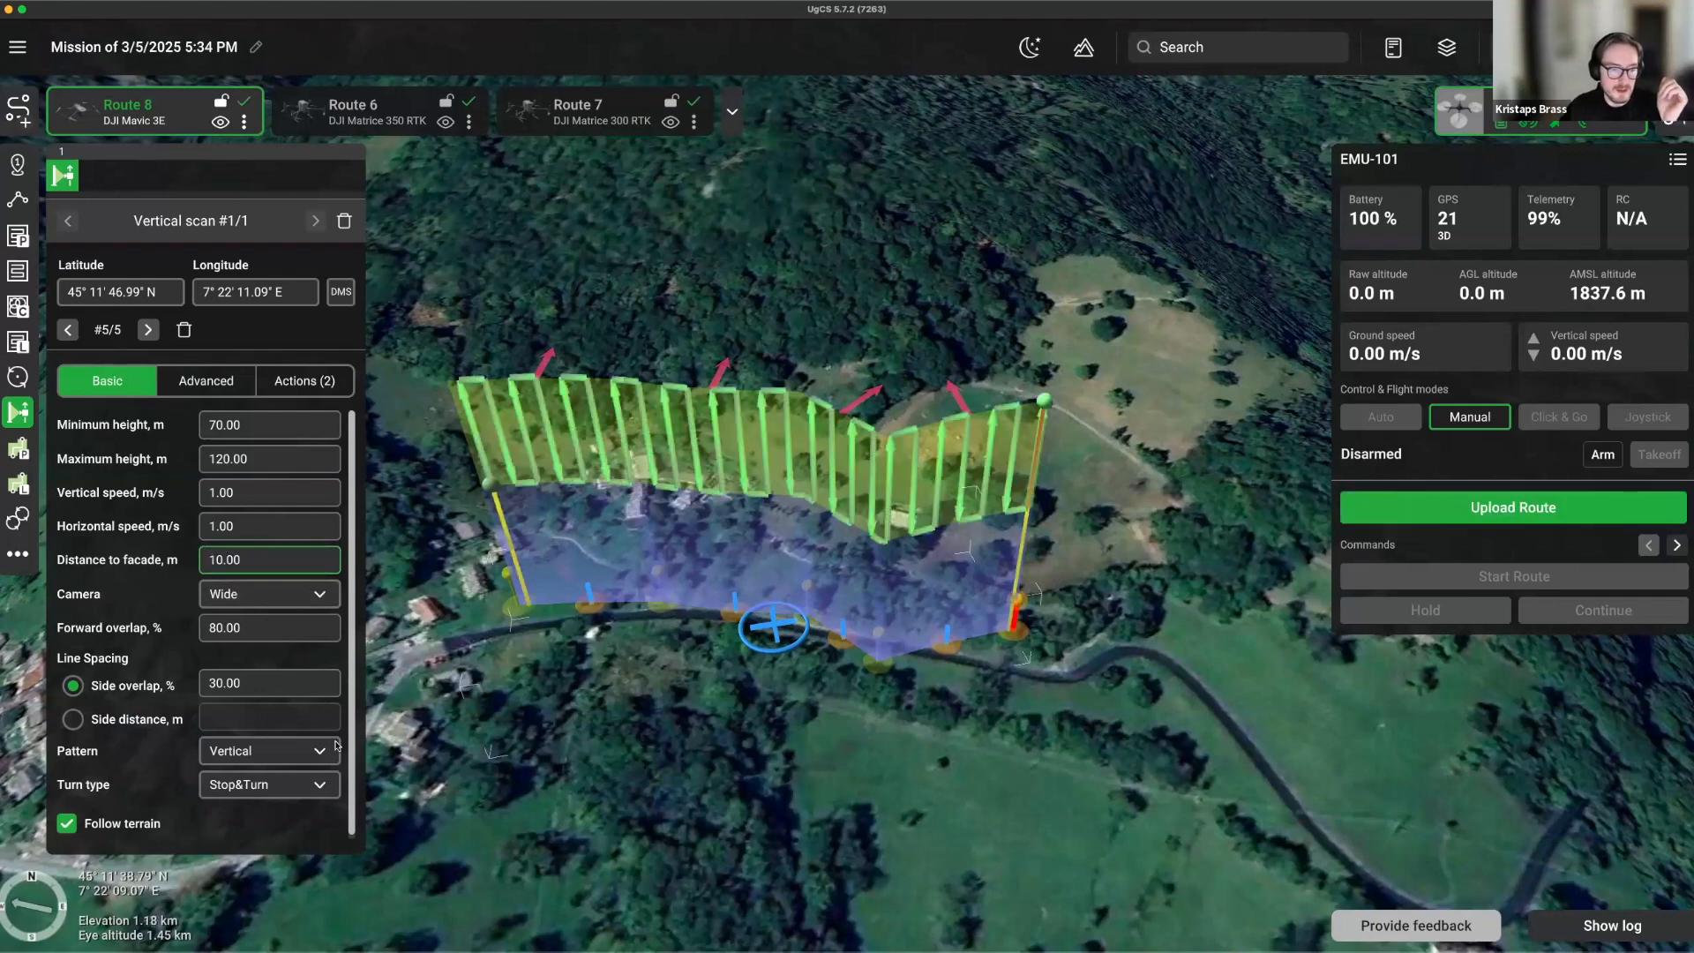
Switch the road scan's pattern to Horizontal and zoom out over the mission.
{"action": "left_click", "coordinate": [254, 760]}
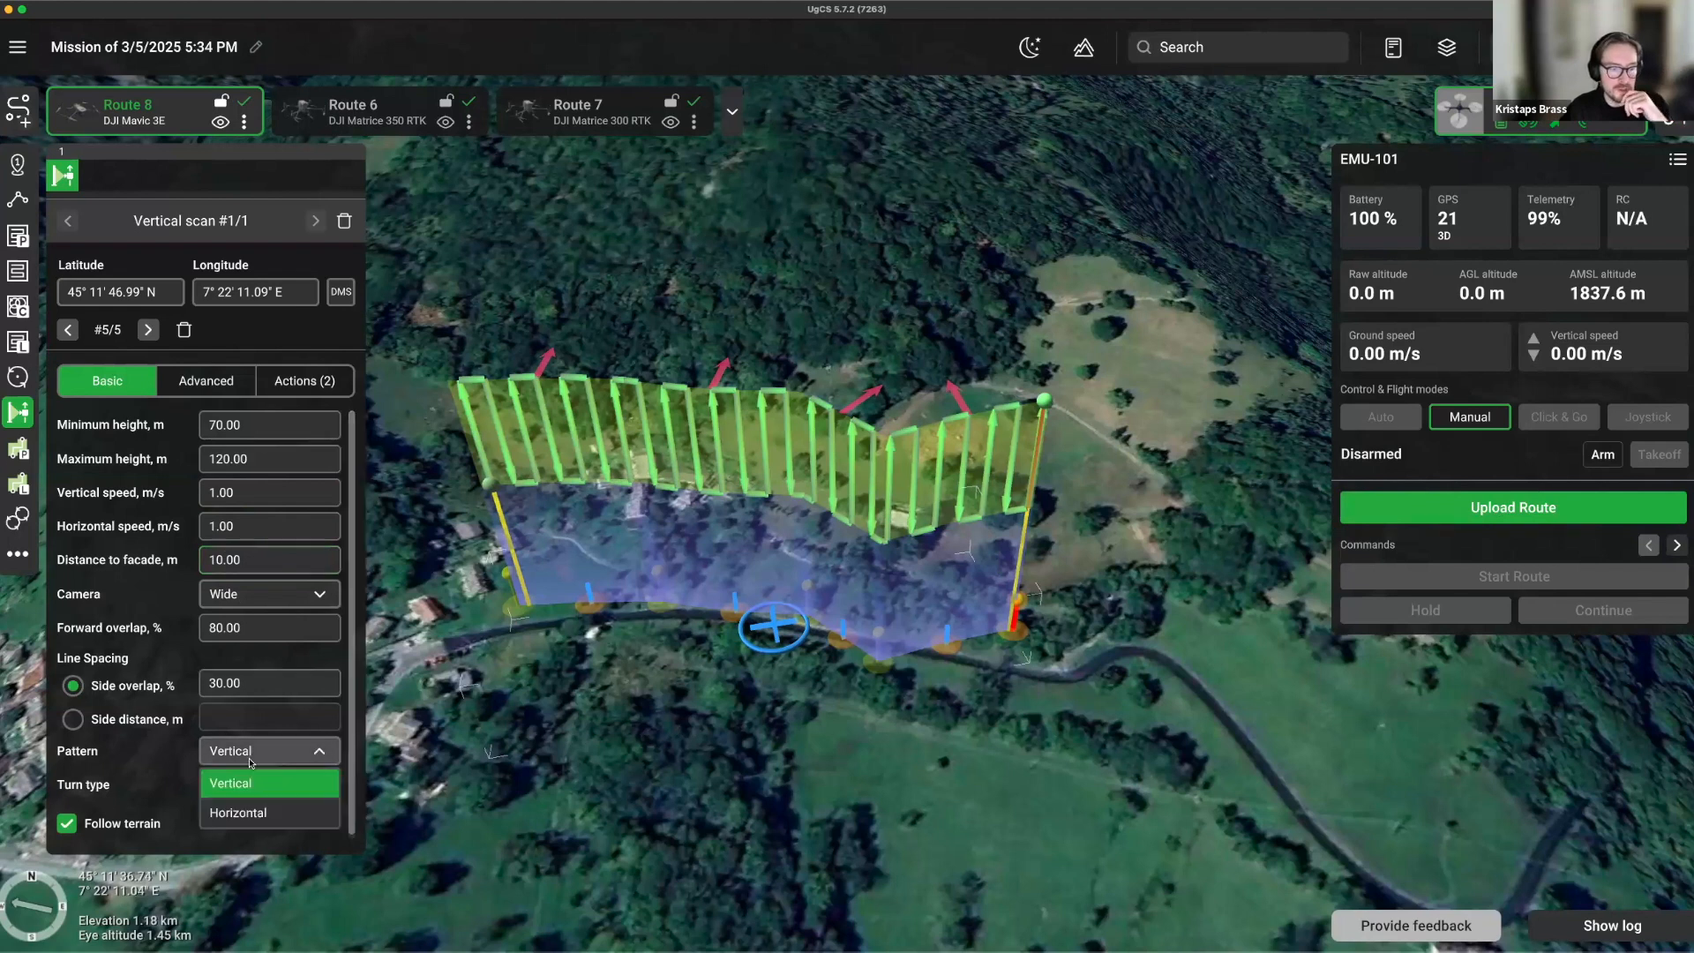
{"action": "left_click", "coordinate": [247, 815]}
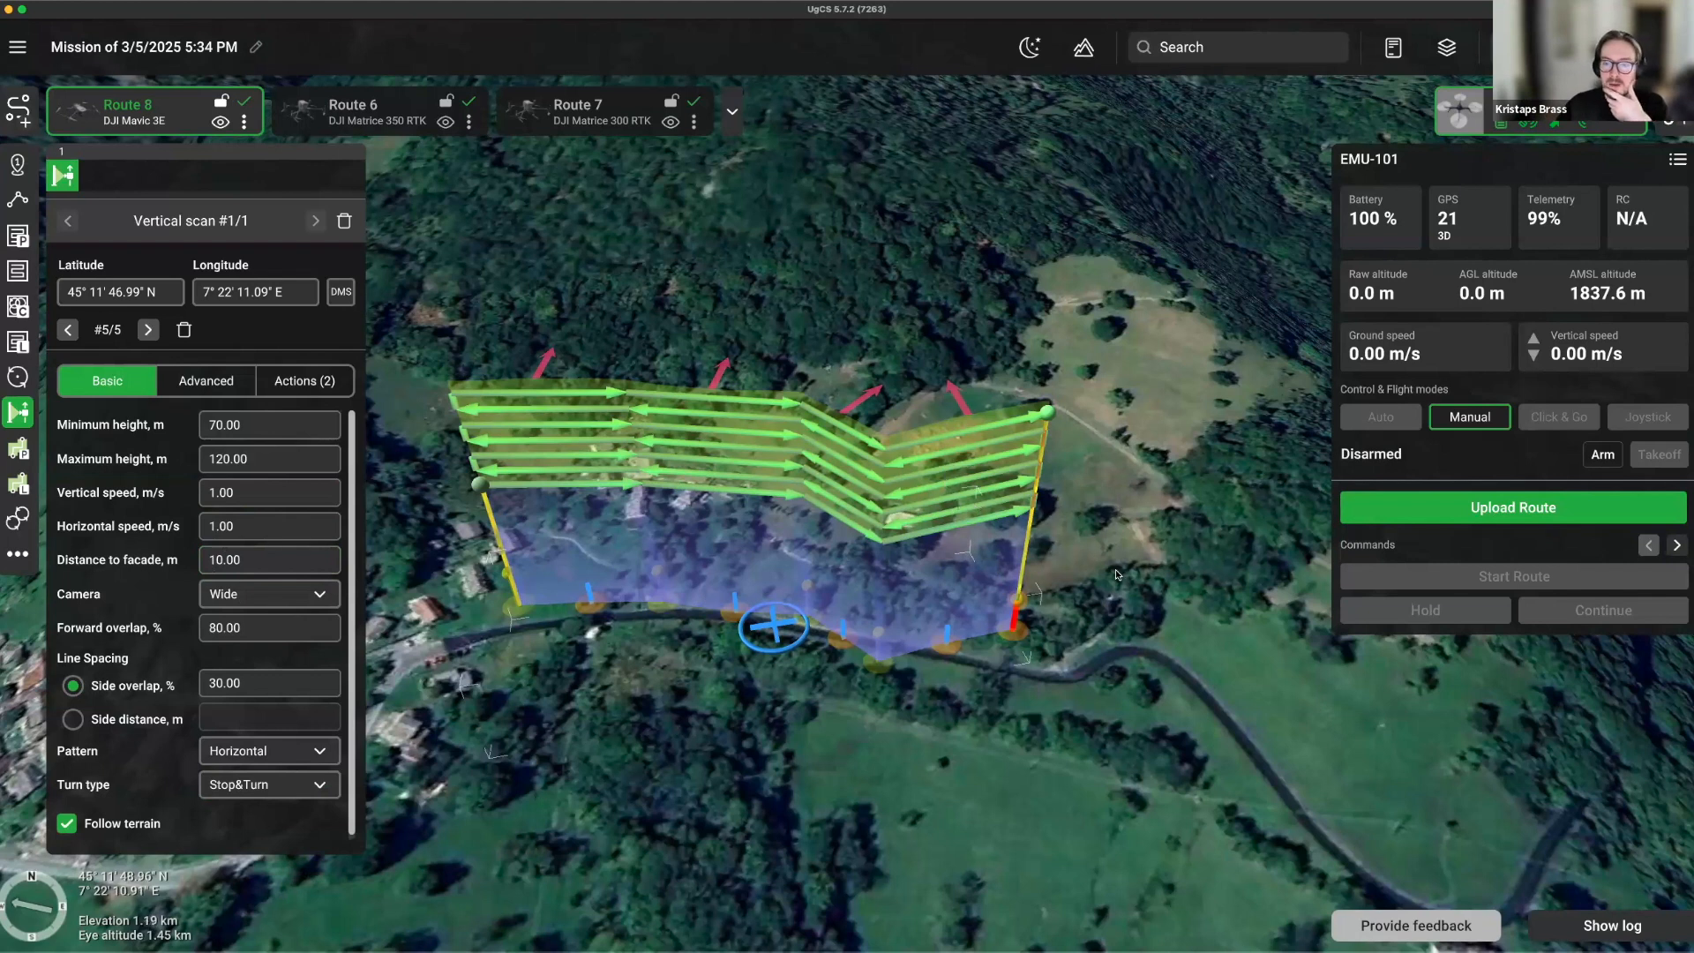
{"action": "scroll", "coordinate": [1103, 511], "scroll_direction": "down", "scroll_amount": 3}
{"action": "scroll", "coordinate": [1046, 404], "scroll_direction": "down", "scroll_amount": 5}
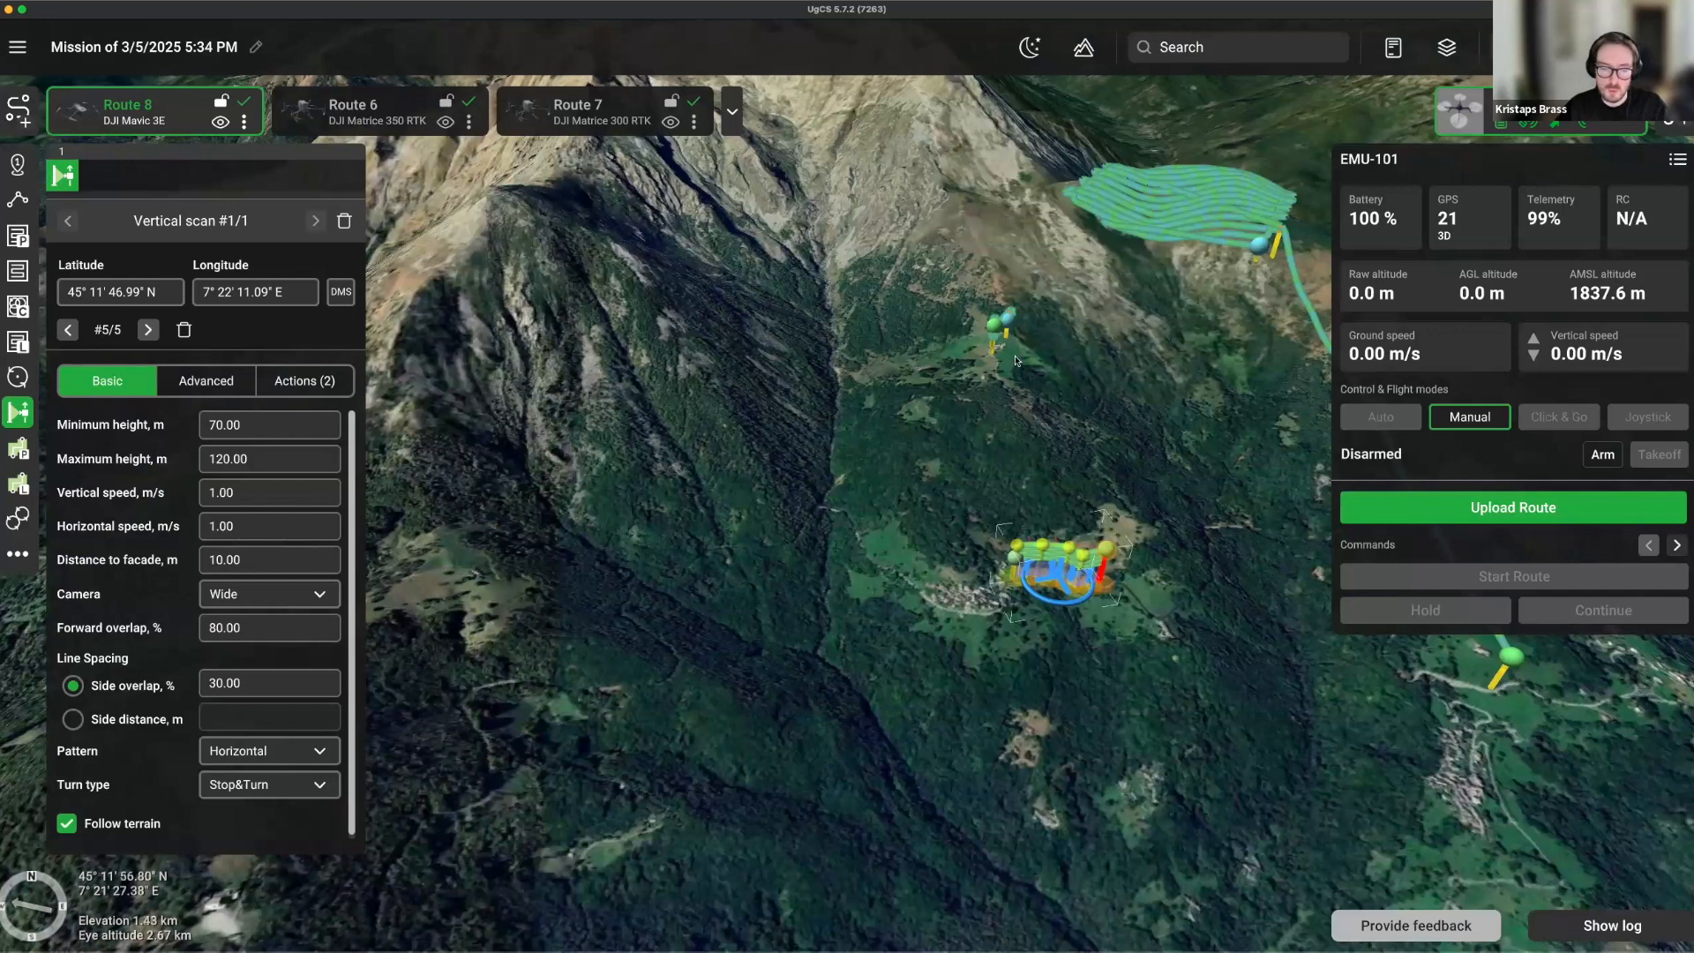
Open the Map layers window and move it to the screen centre.
{"action": "left_click_drag", "start_coordinate": [1063, 339], "coordinate": [930, 412]}
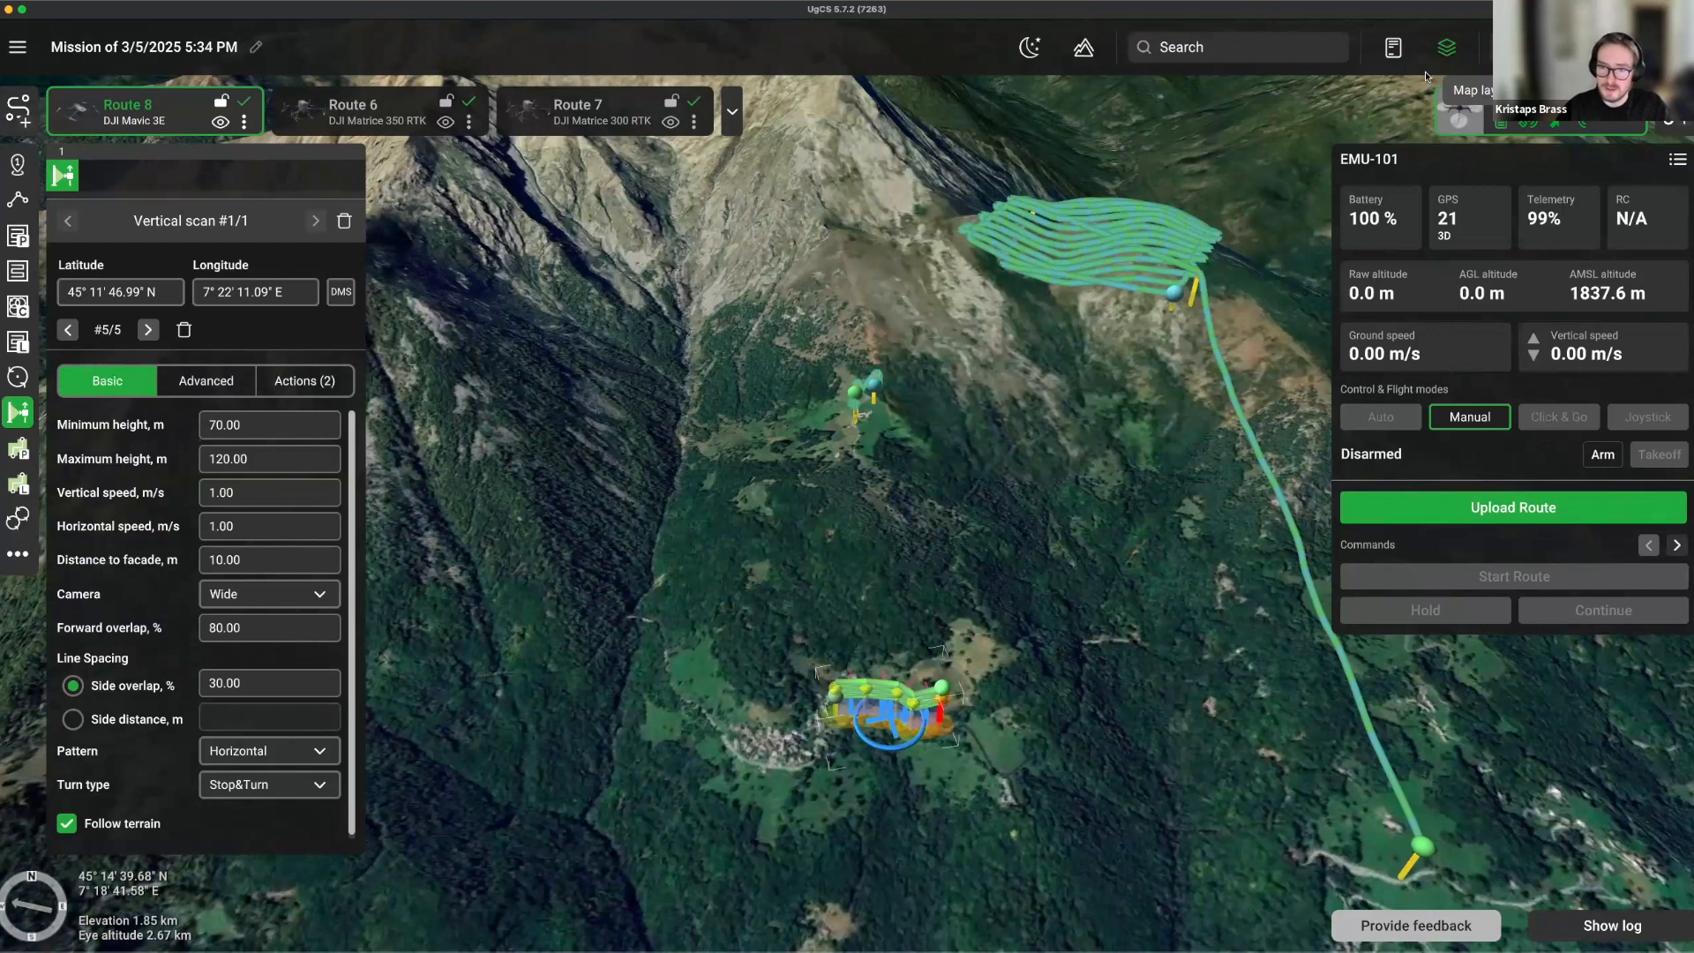
{"action": "left_click", "coordinate": [1444, 48]}
{"action": "left_click_drag", "start_coordinate": [1287, 163], "coordinate": [820, 180]}
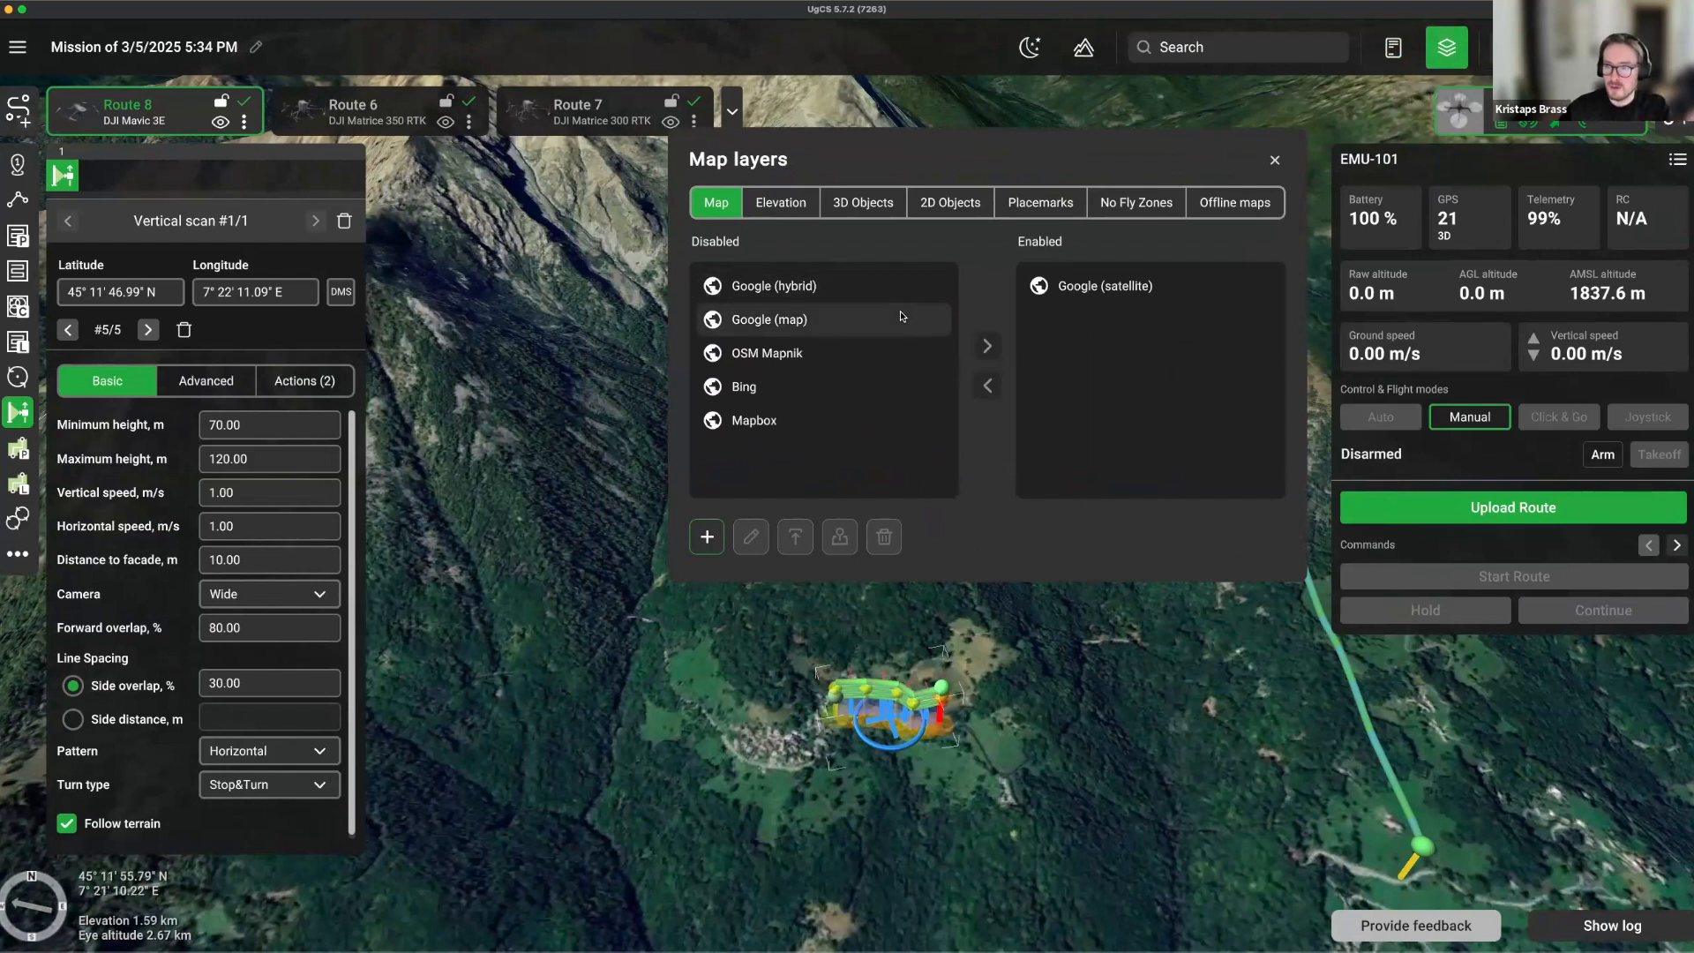
Move Bing to the enabled map layers, adjust Google (satellite), and view the Elevation sources.
{"action": "left_click", "coordinate": [1099, 286]}
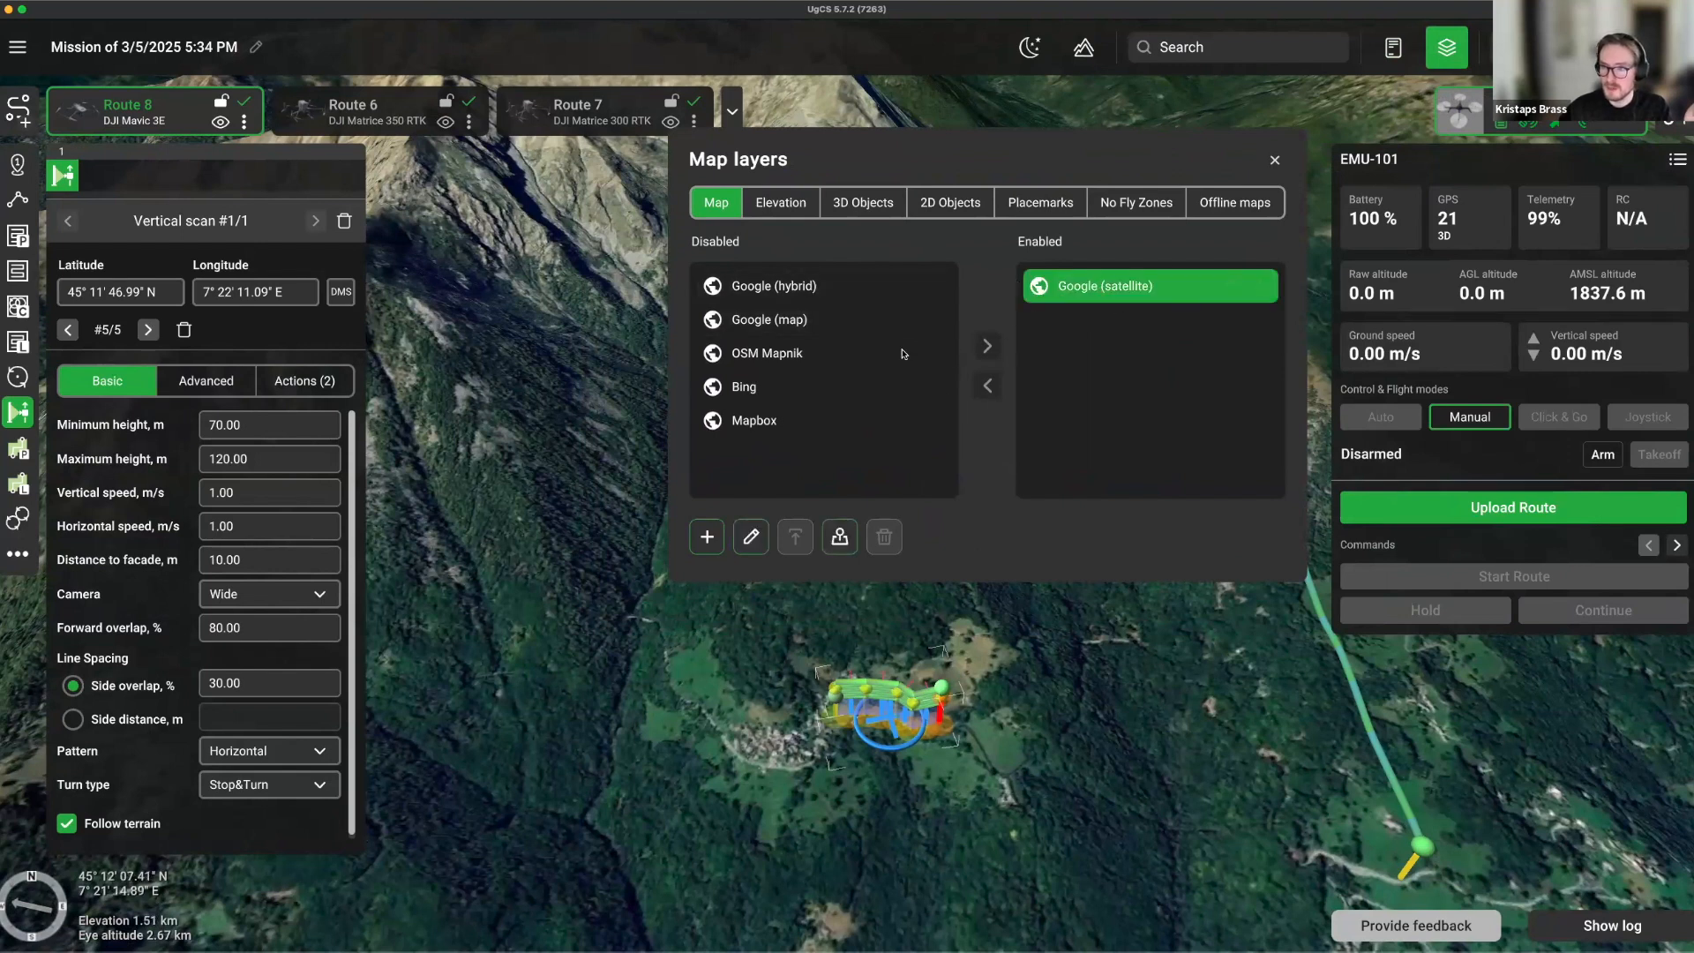
{"action": "left_click", "coordinate": [818, 388]}
{"action": "left_click", "coordinate": [987, 345]}
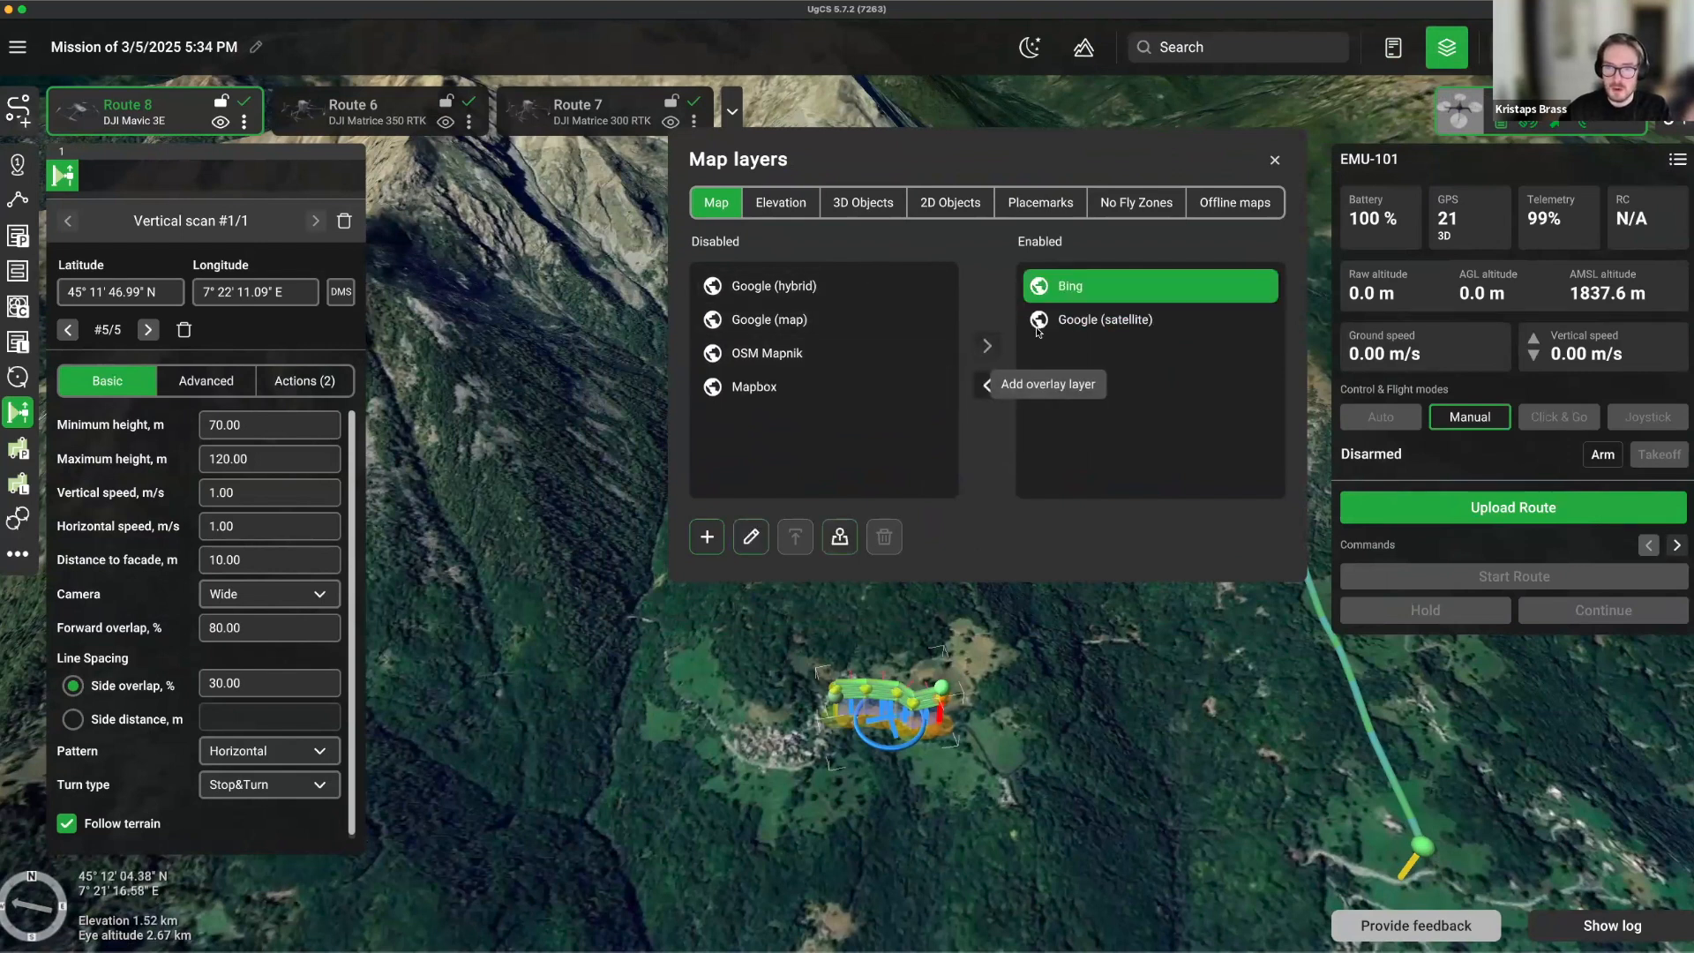
{"action": "left_click", "coordinate": [1088, 326]}
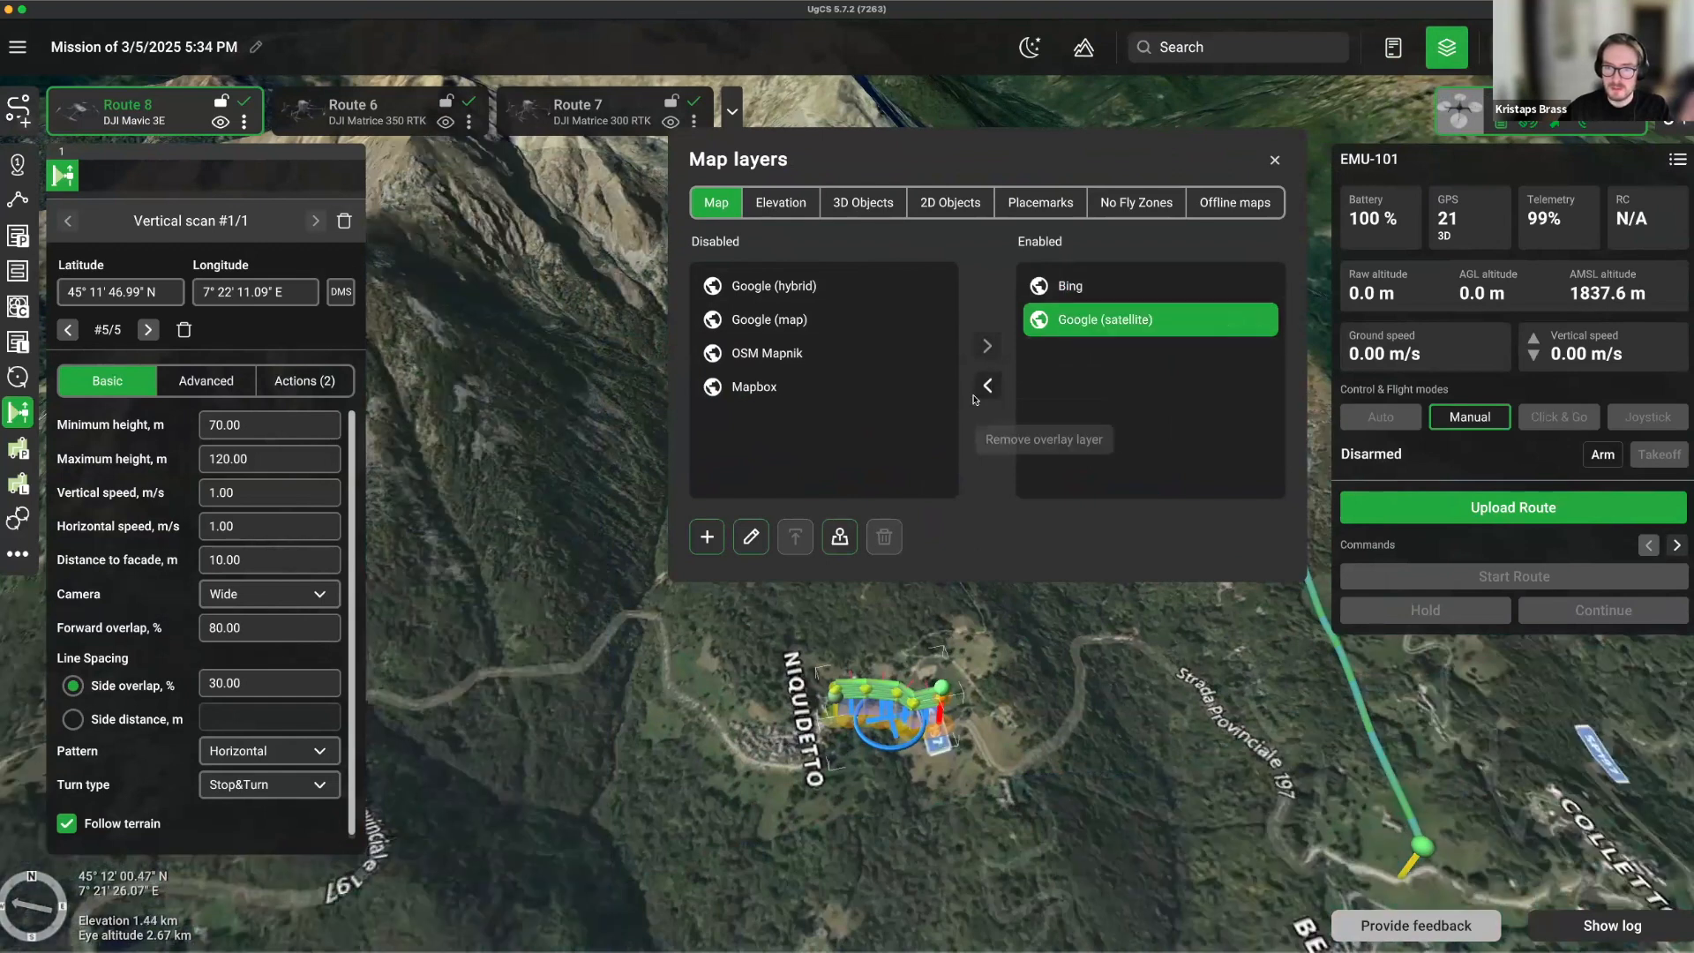
{"action": "left_click", "coordinate": [985, 387]}
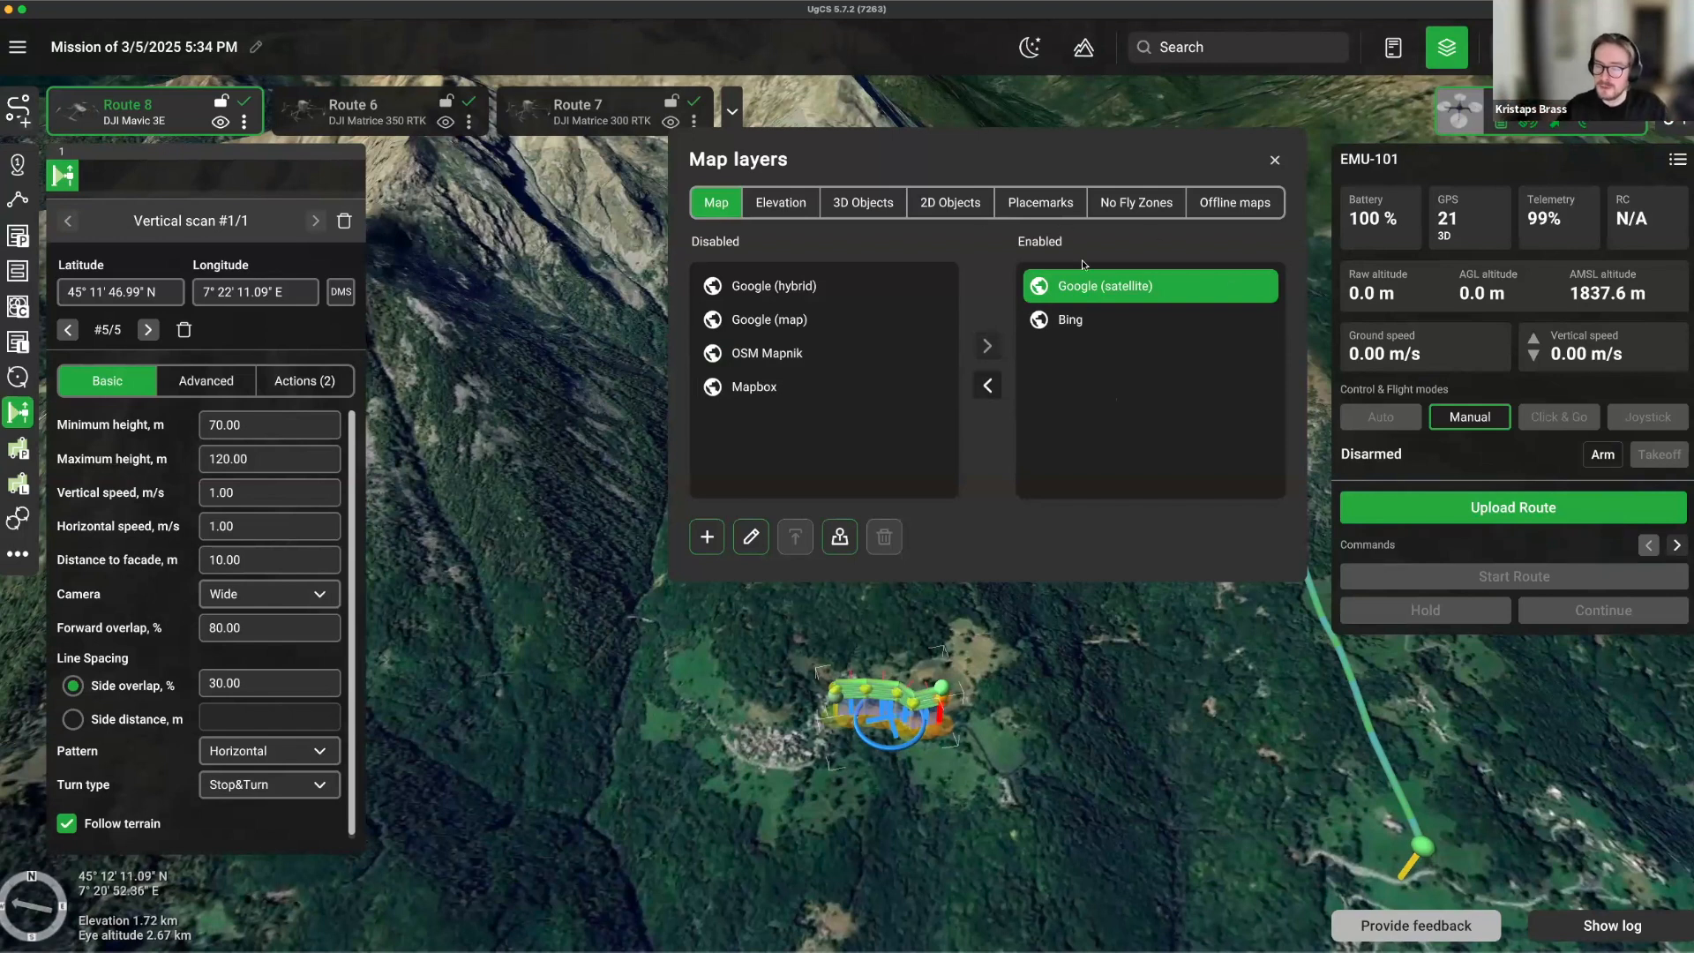
{"action": "left_click", "coordinate": [774, 212]}
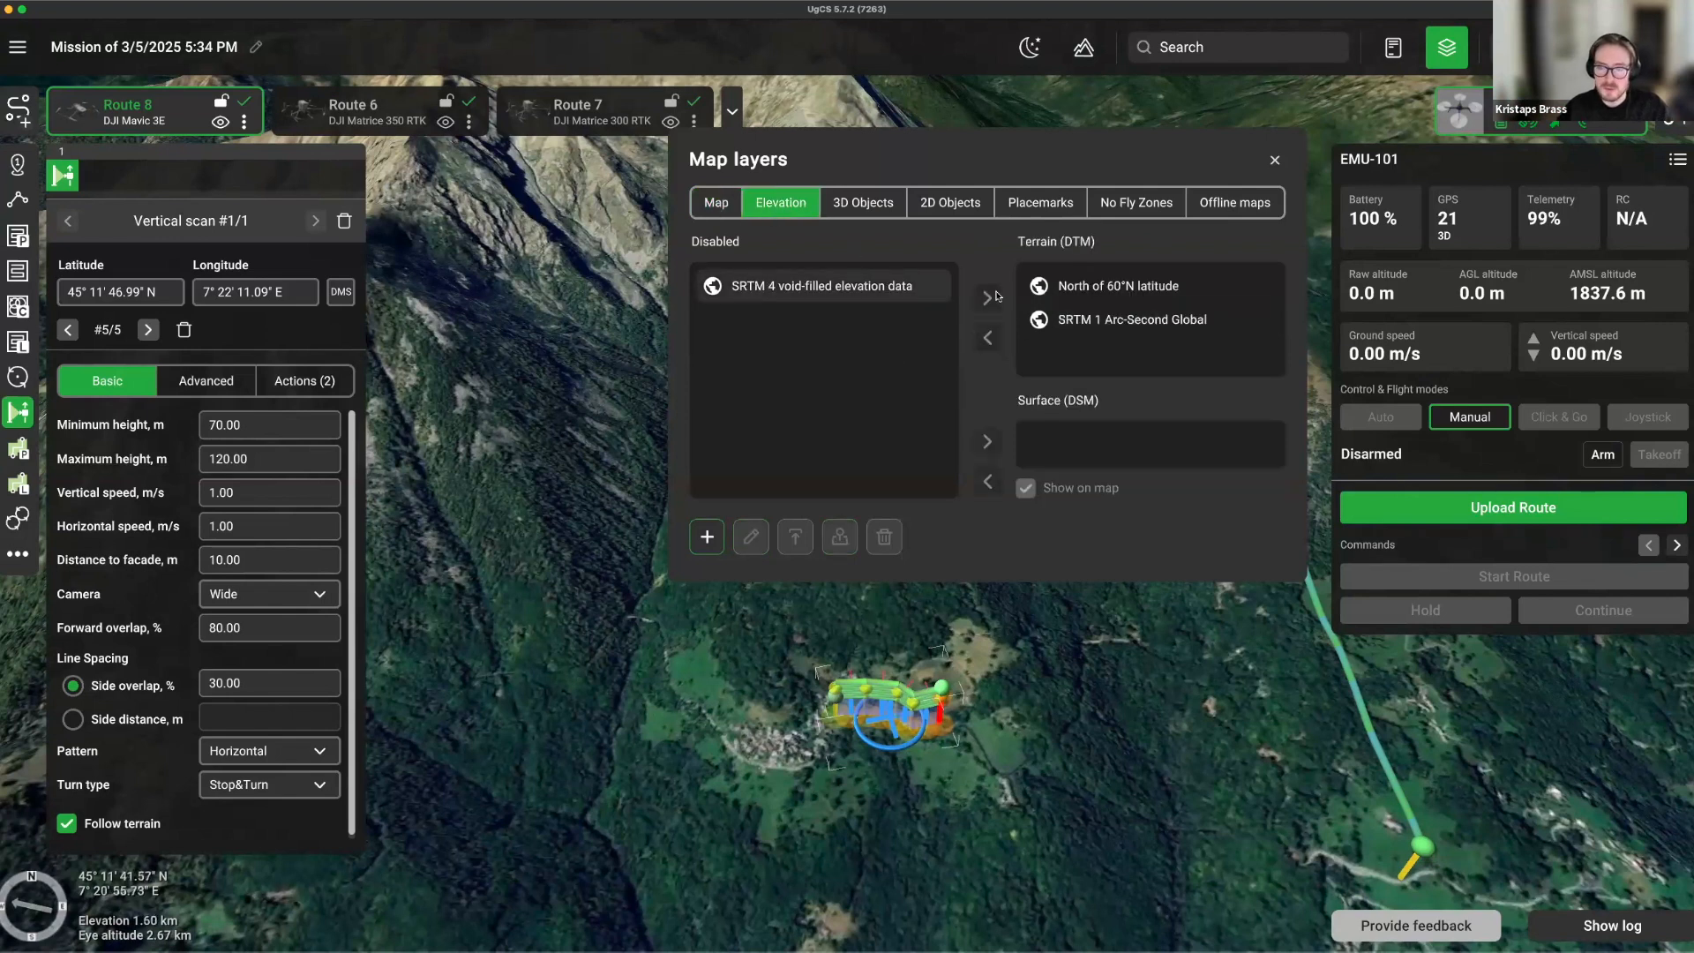
{"action": "left_click", "coordinate": [1106, 319]}
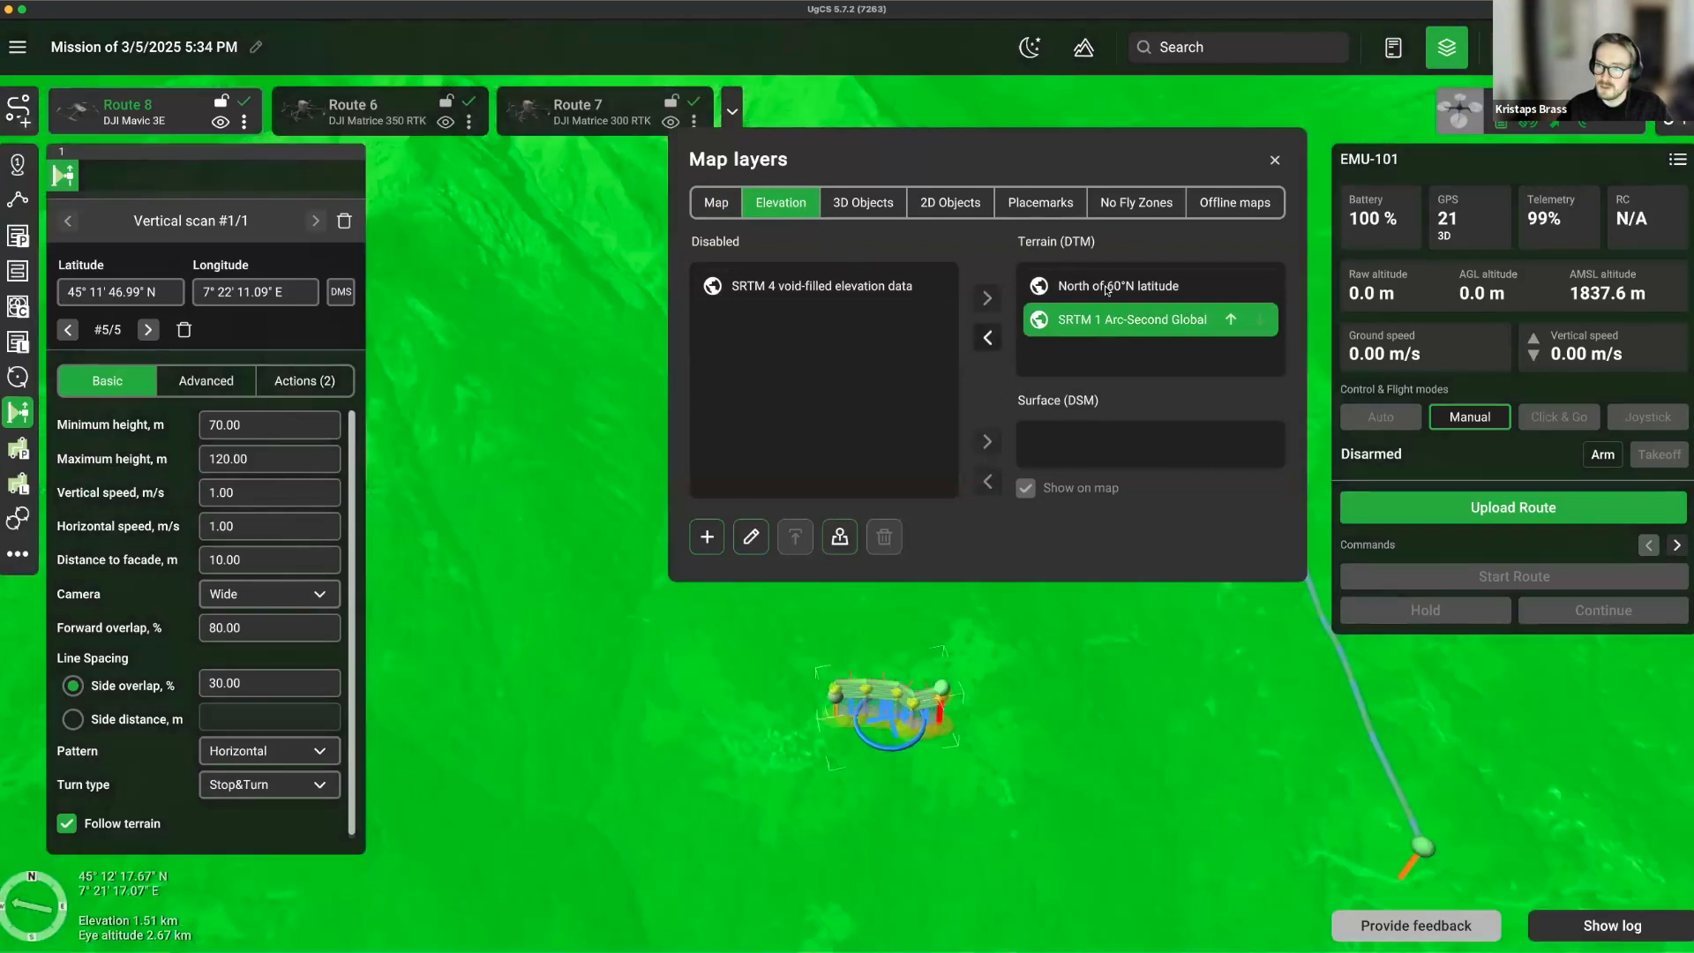
{"action": "left_click", "coordinate": [1106, 289]}
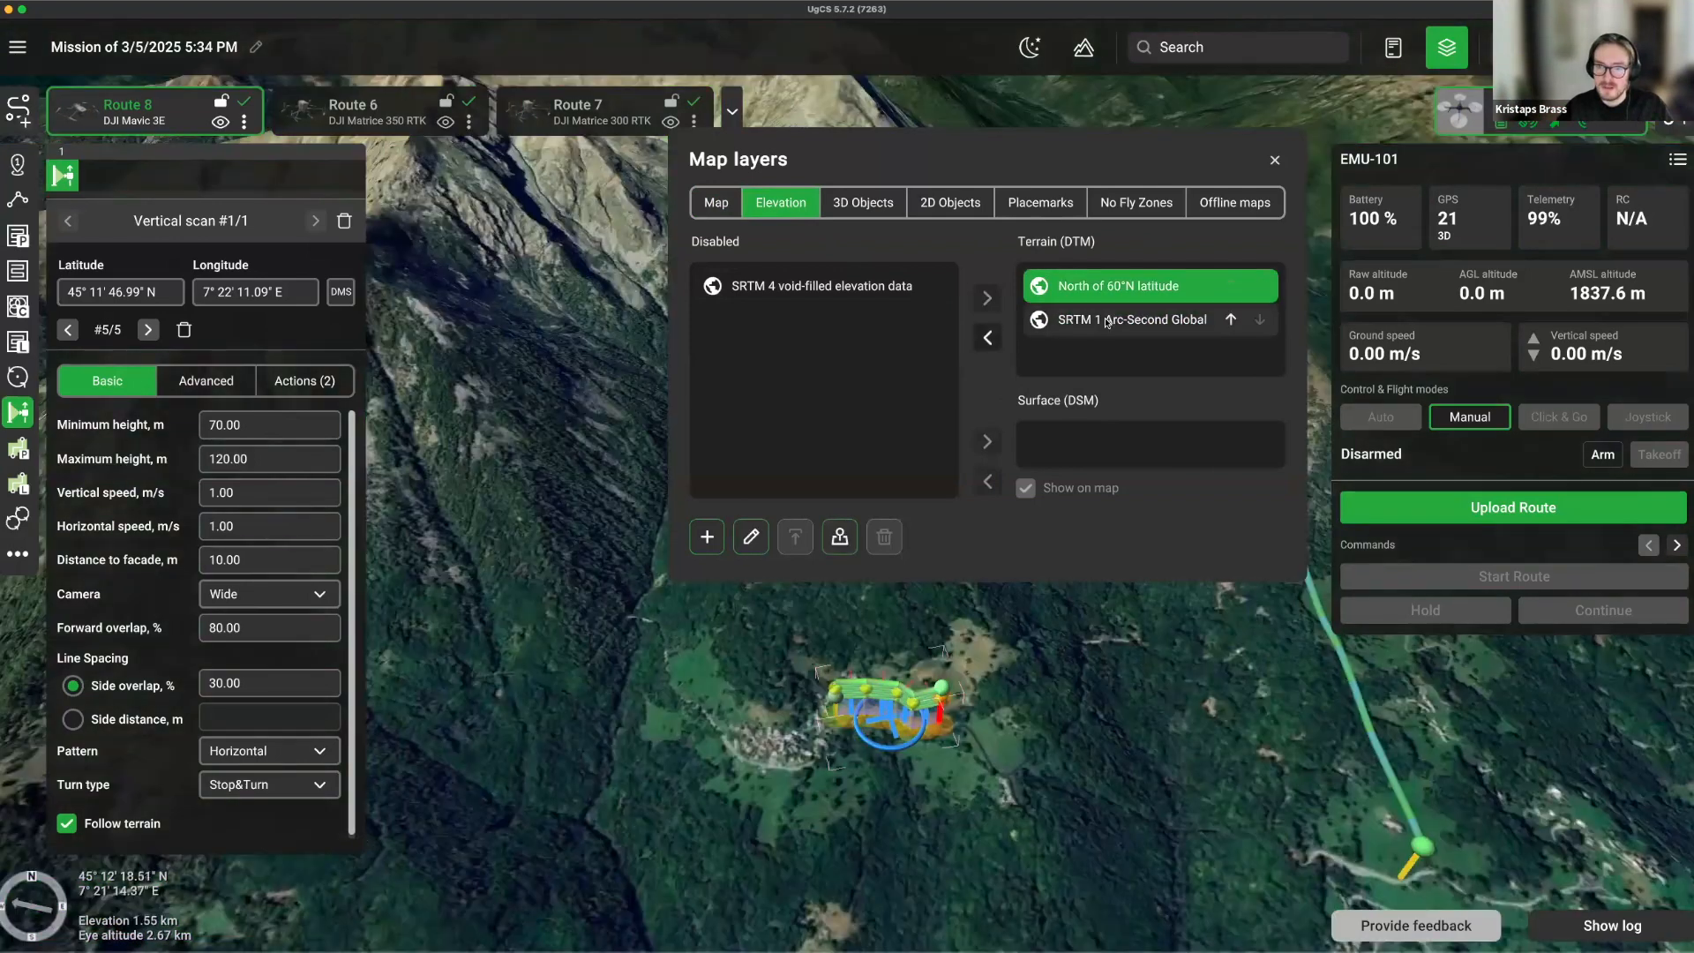
{"action": "left_click", "coordinate": [1106, 320]}
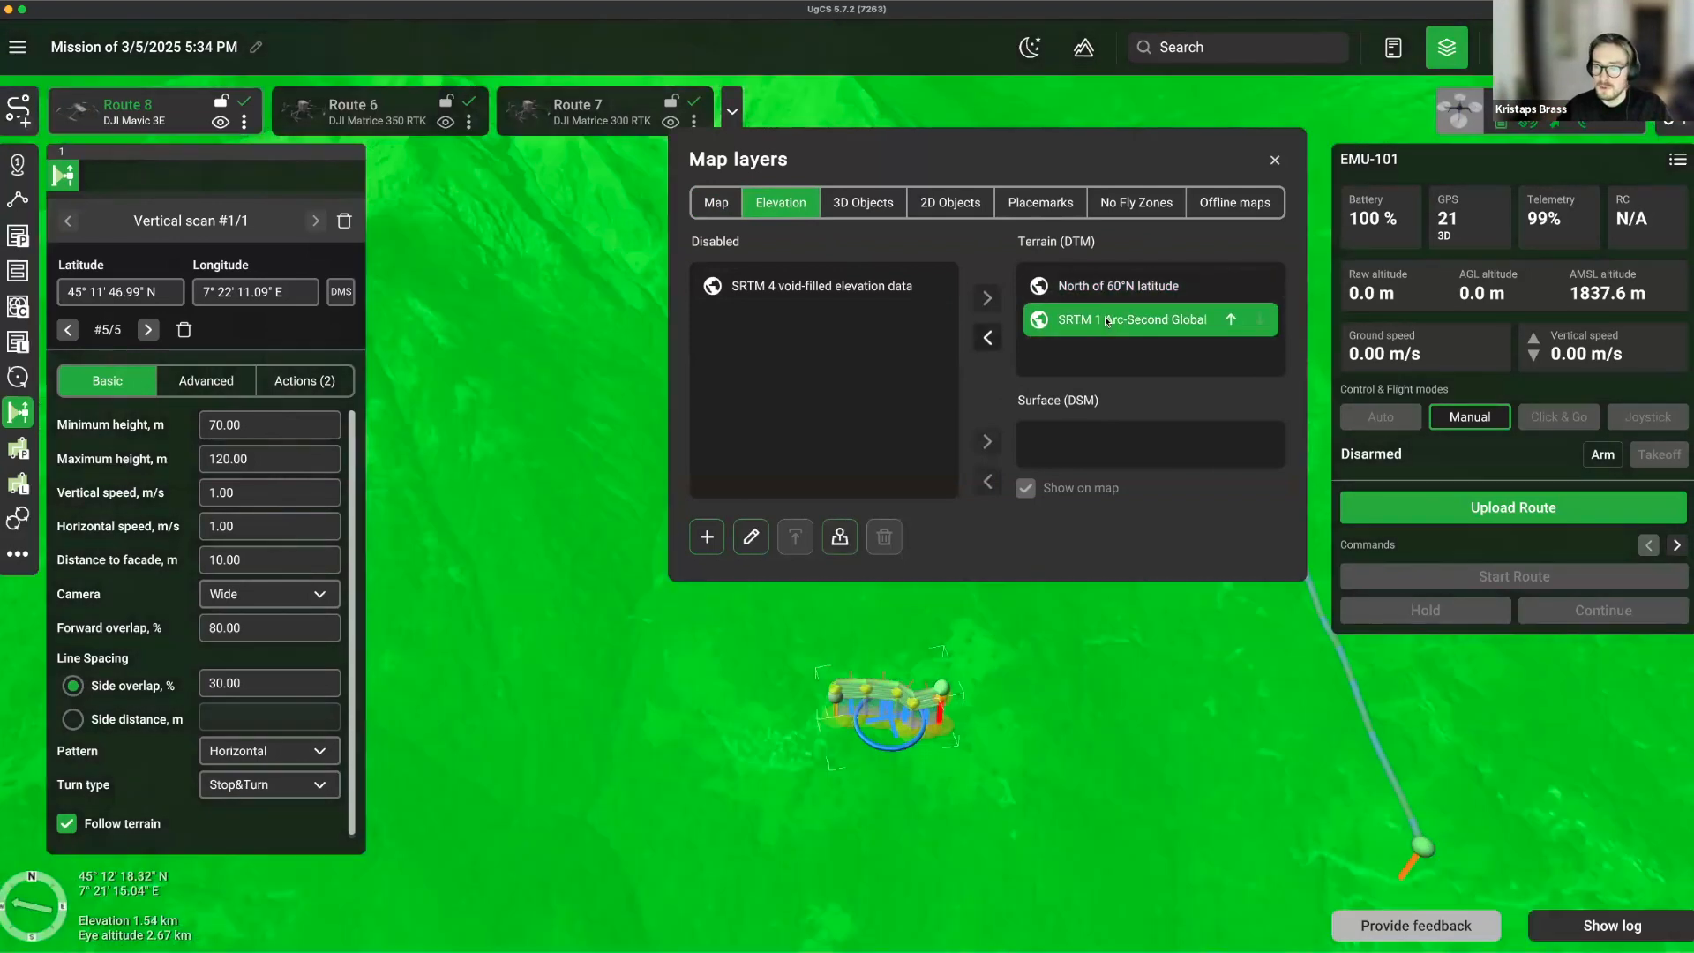
{"action": "left_click", "coordinate": [1051, 541]}
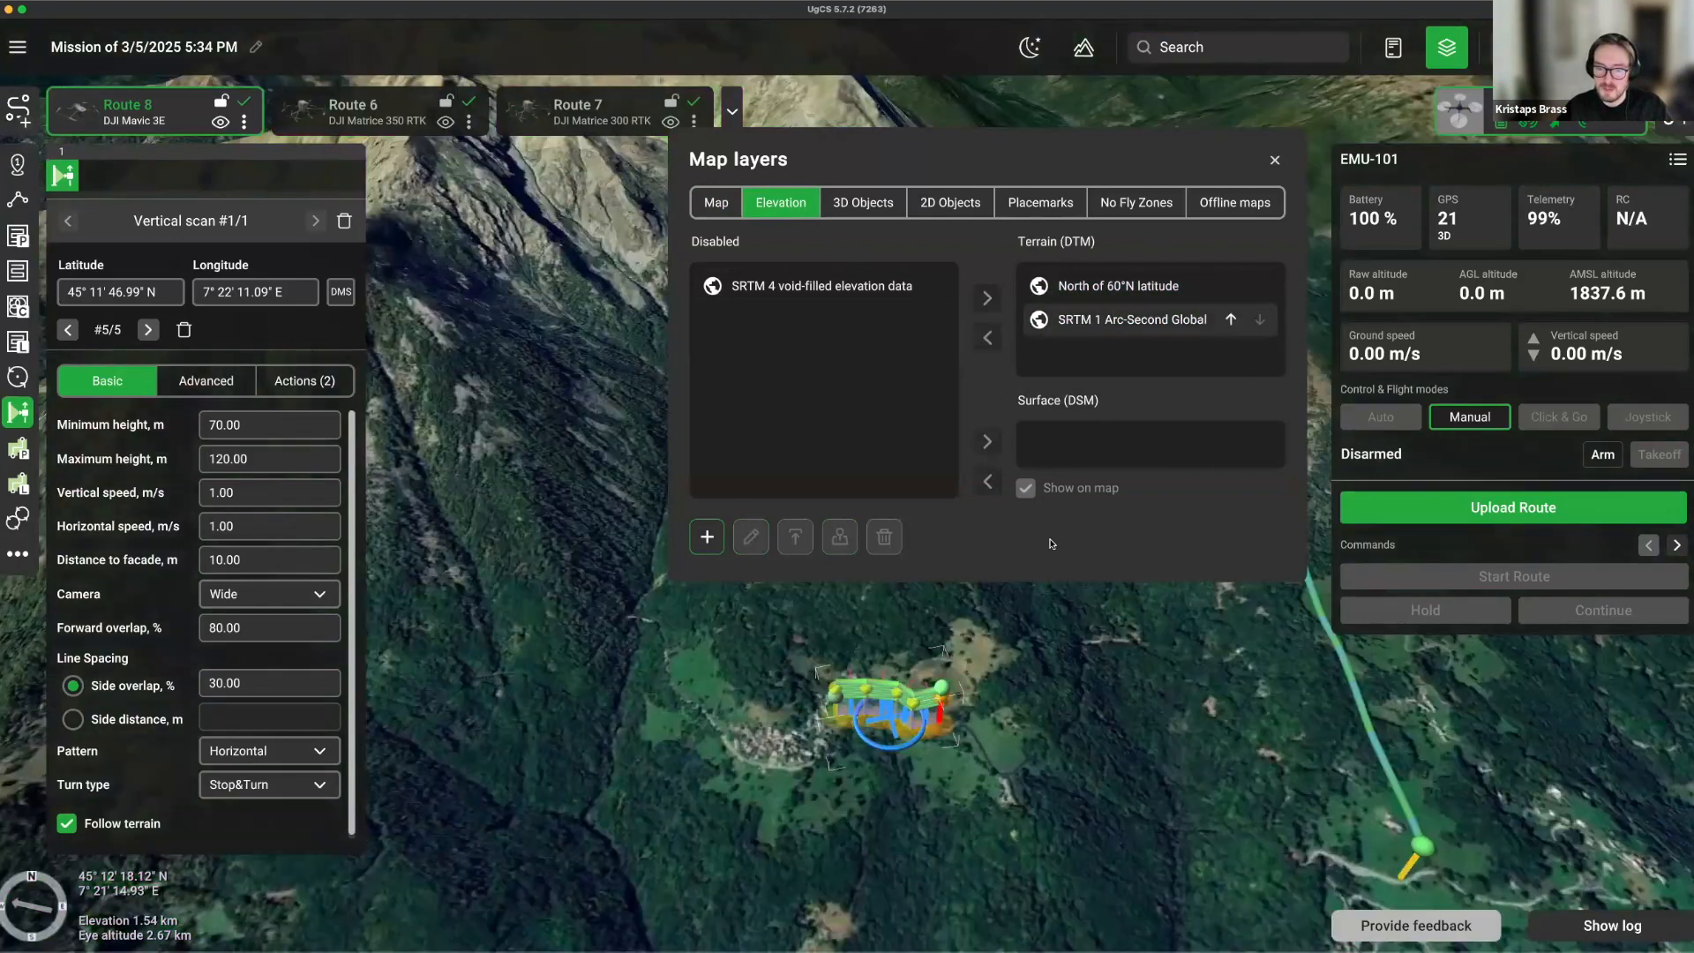
{"action": "right_click_drag", "start_coordinate": [1133, 634], "coordinate": [1137, 708]}
{"action": "left_click_drag", "start_coordinate": [1136, 707], "coordinate": [756, 779]}
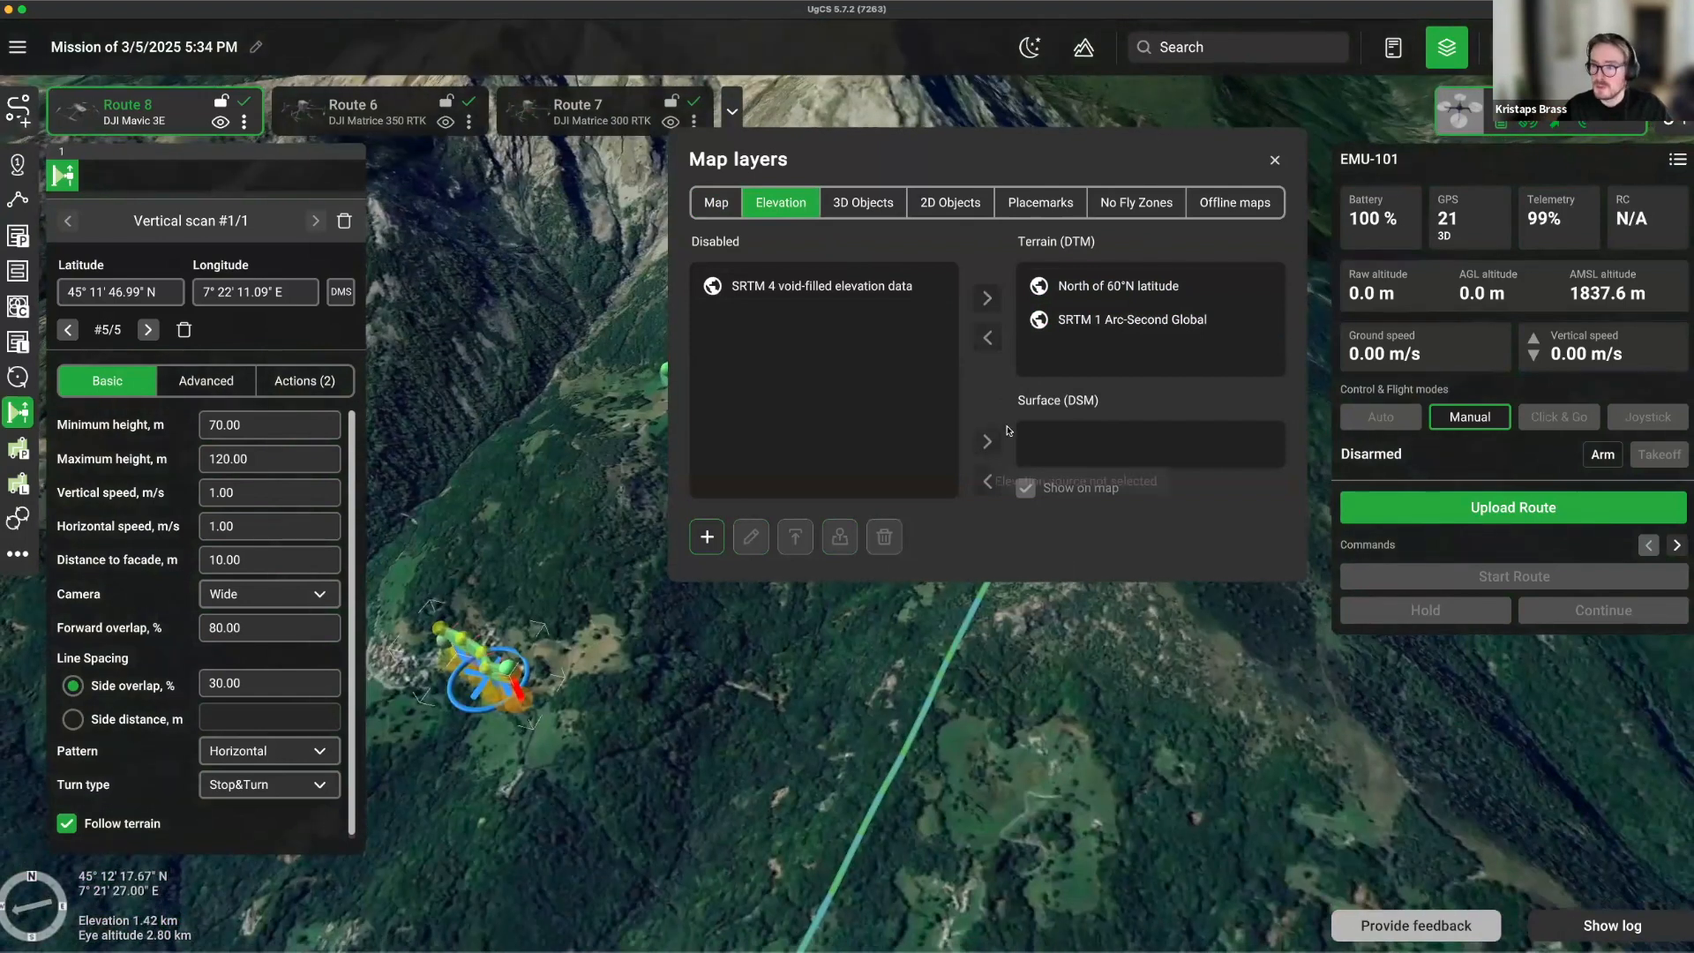
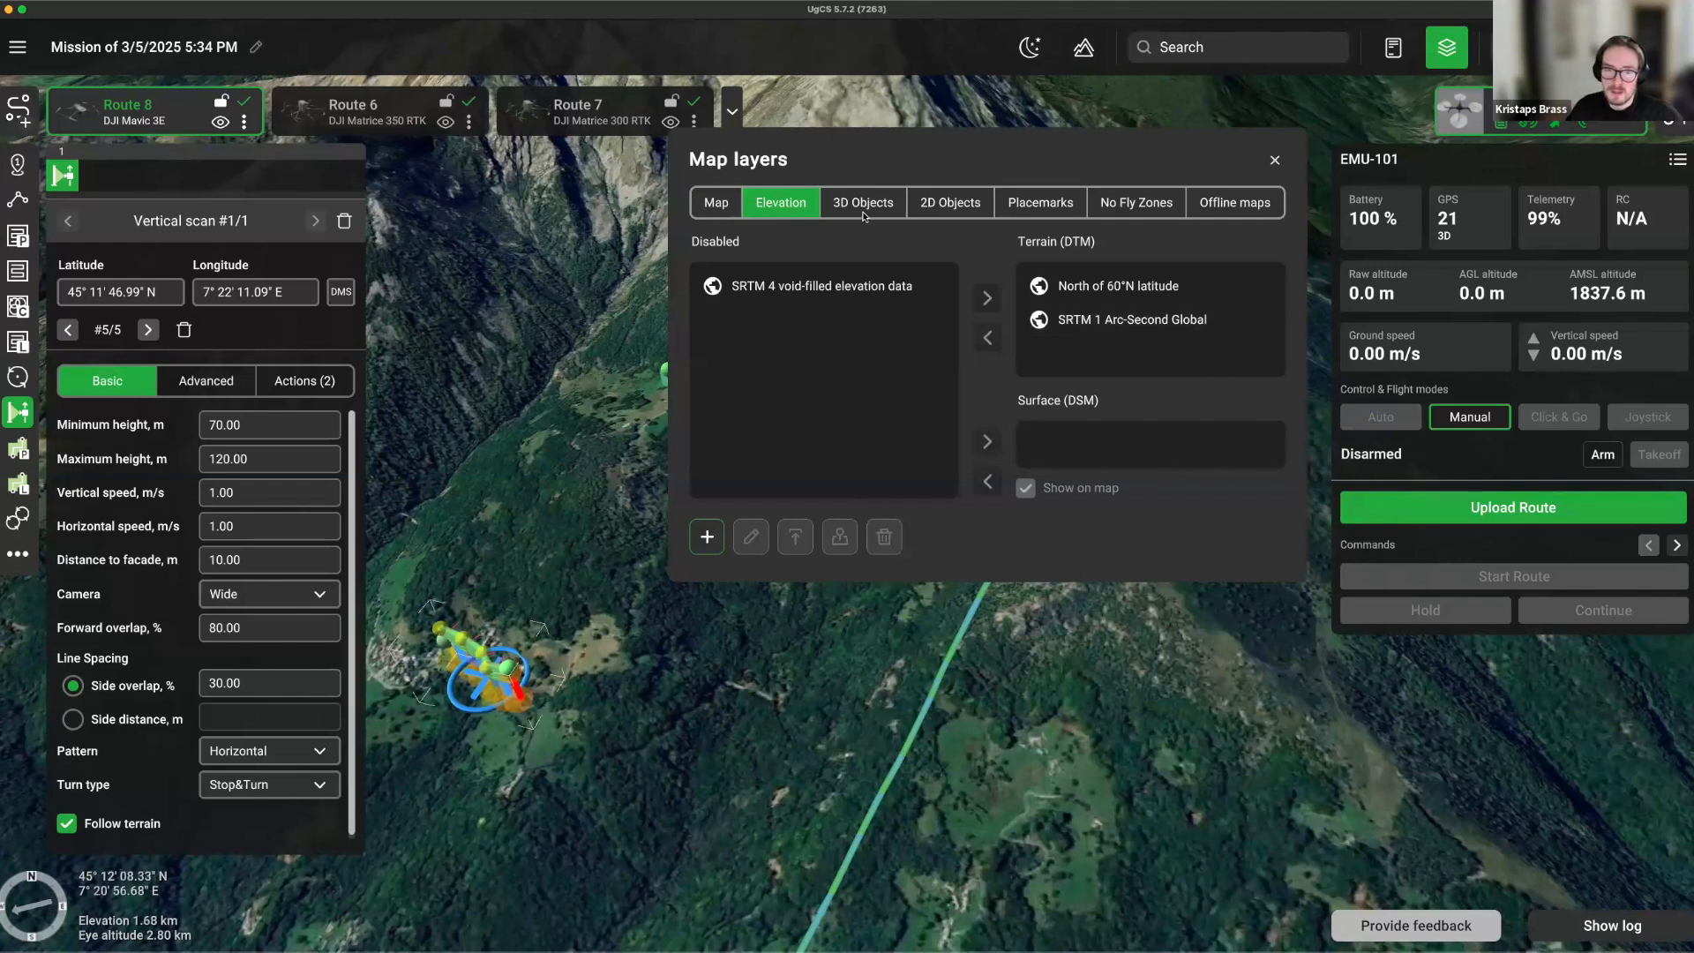
Review the 2D Objects and Placemarks layer sources, then close the Map layers window.
{"action": "left_click", "coordinate": [964, 209]}
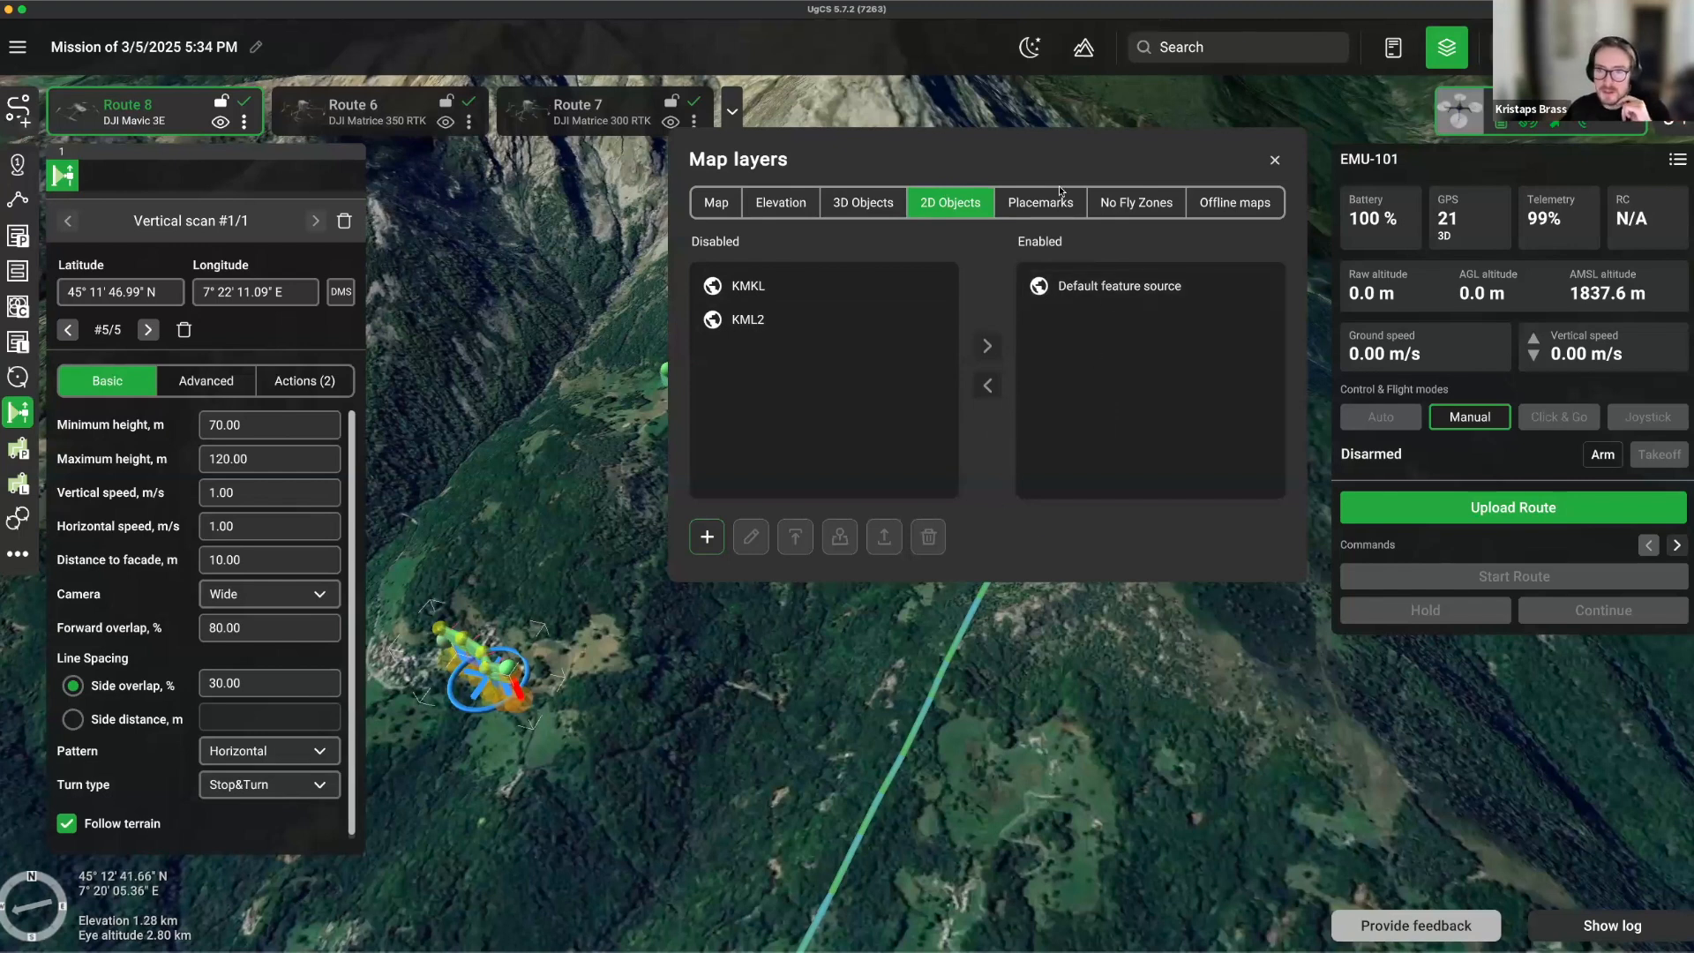
{"action": "left_click", "coordinate": [1038, 205]}
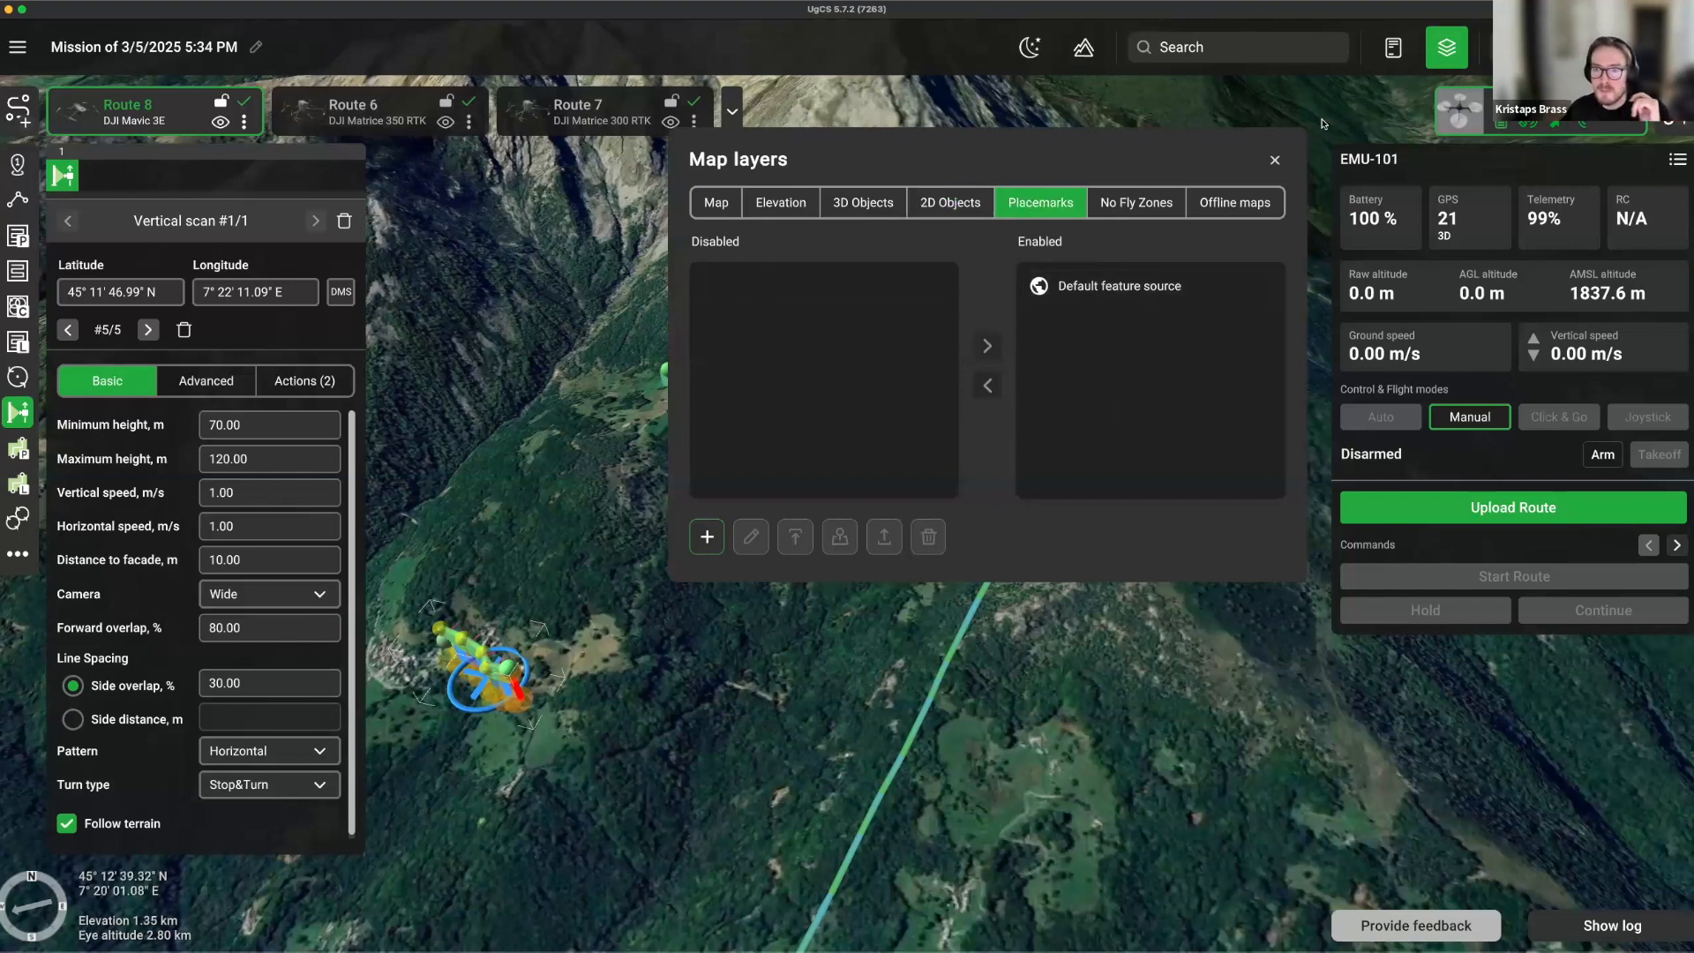
{"action": "left_click", "coordinate": [1274, 161]}
{"action": "scroll", "coordinate": [1213, 518], "scroll_direction": "down", "scroll_amount": 2}
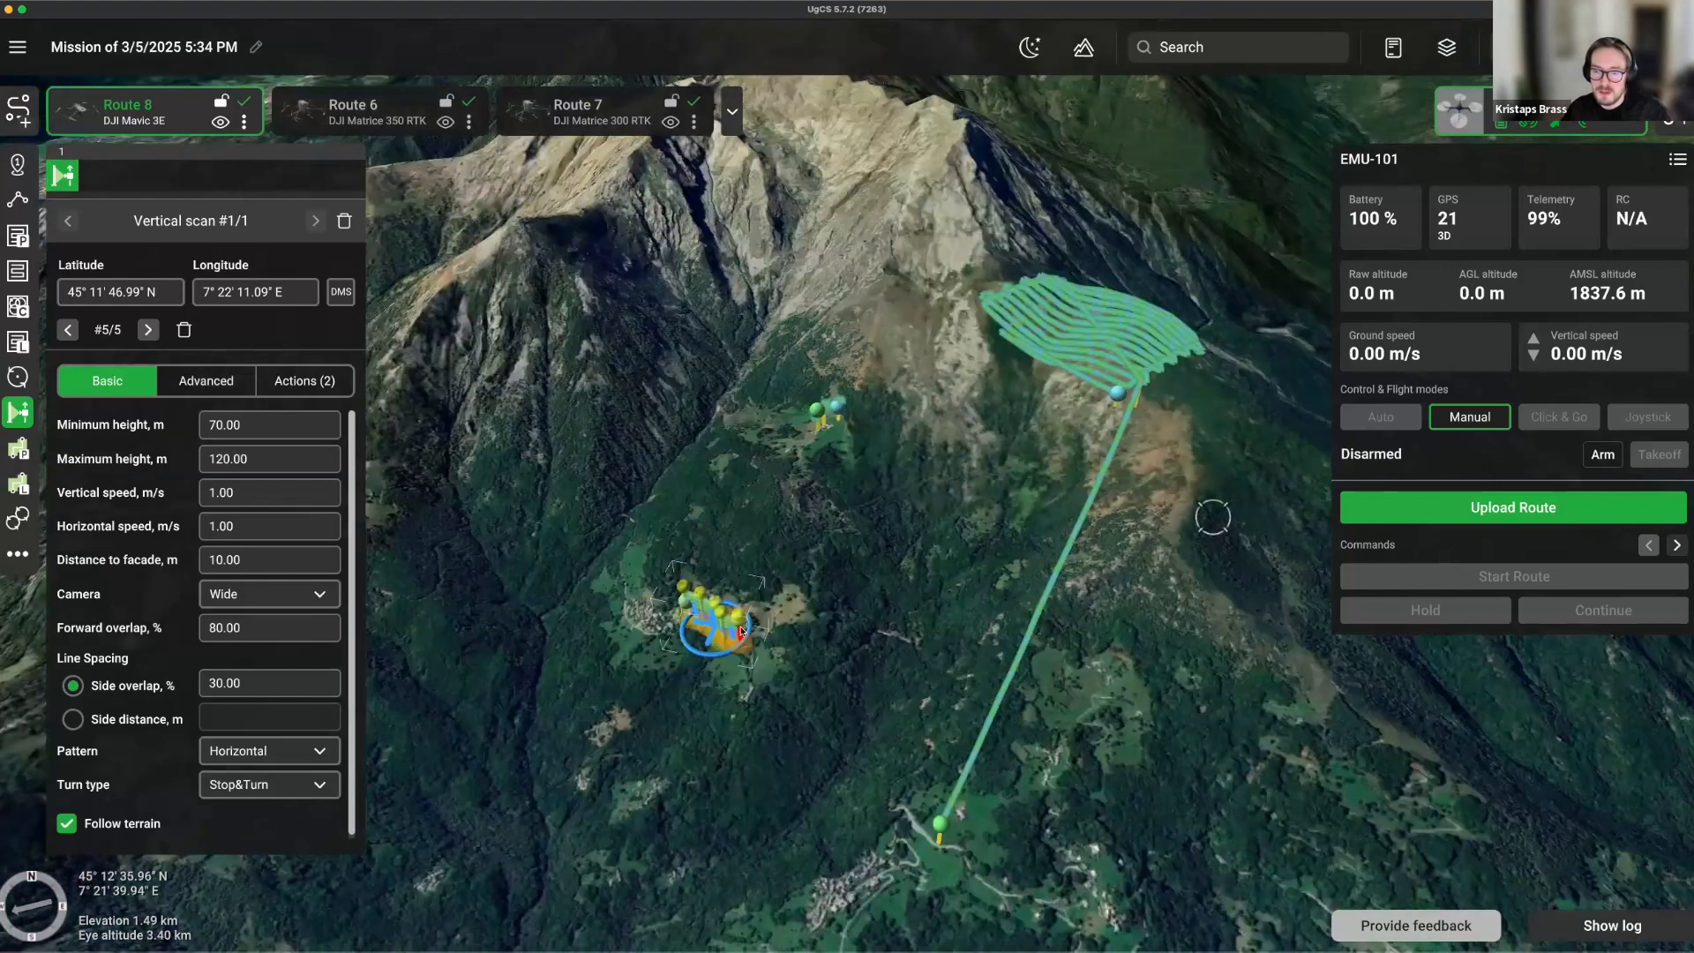
{"action": "scroll", "coordinate": [741, 628], "scroll_direction": "down", "scroll_amount": 5}
{"action": "left_click_drag", "start_coordinate": [1054, 569], "coordinate": [785, 887]}
{"action": "left_click_drag", "start_coordinate": [774, 646], "coordinate": [683, 671]}
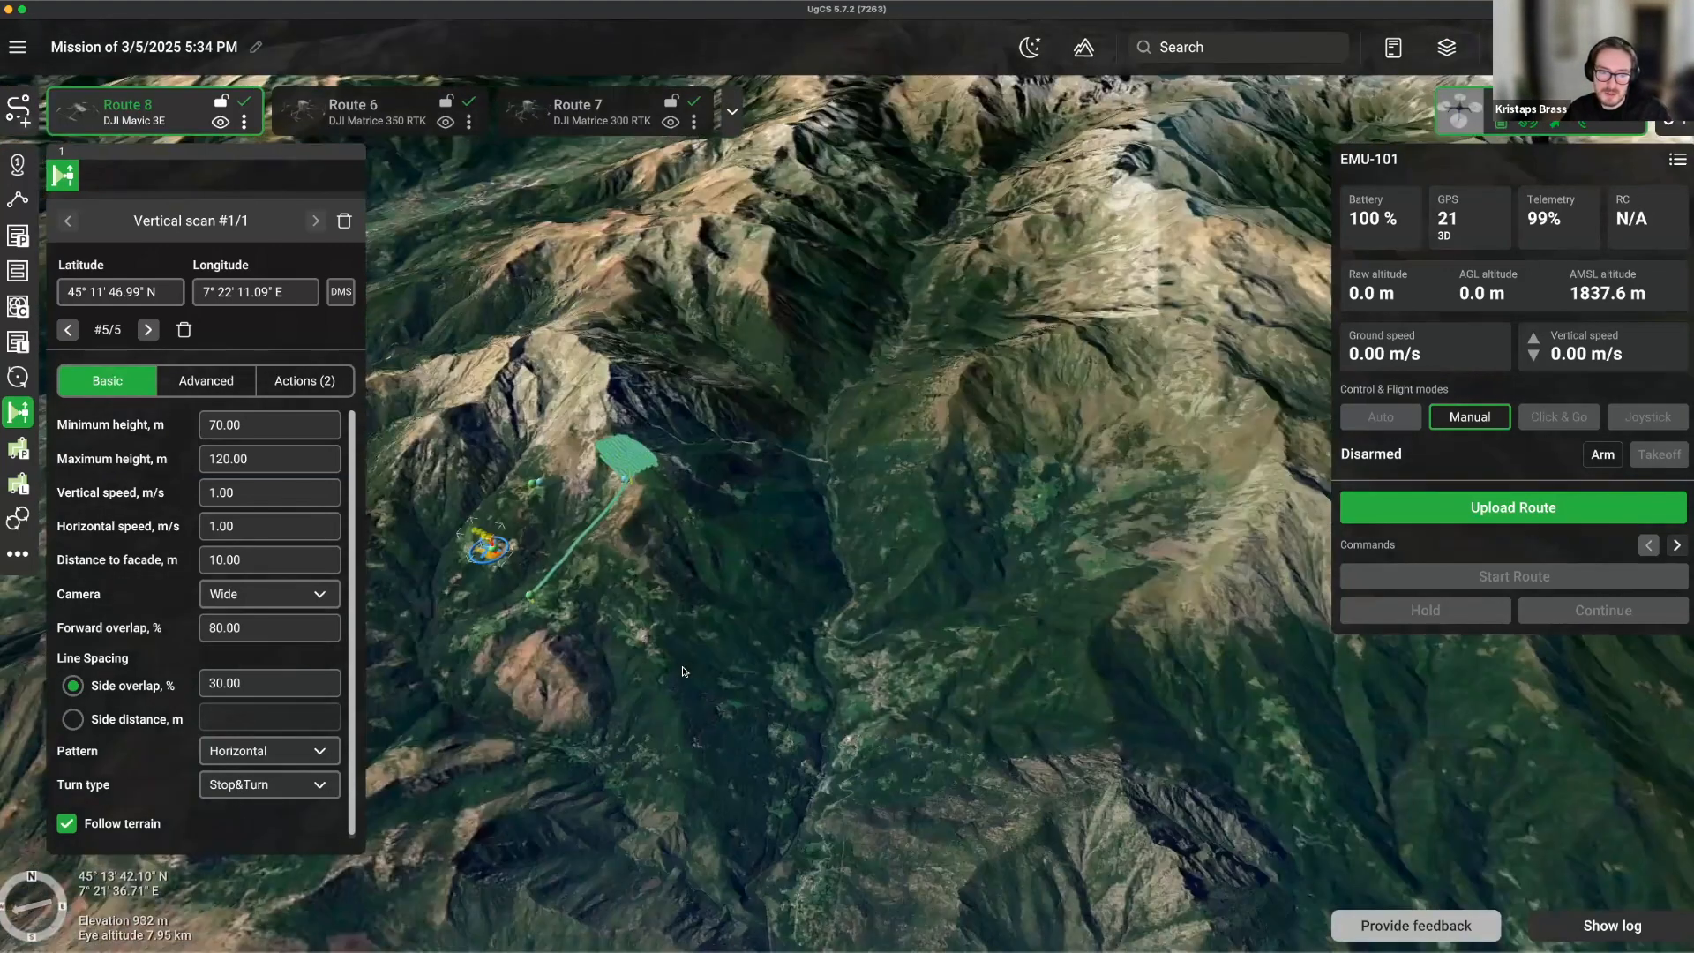
{"action": "scroll", "coordinate": [790, 625], "scroll_direction": "up", "scroll_amount": 4}
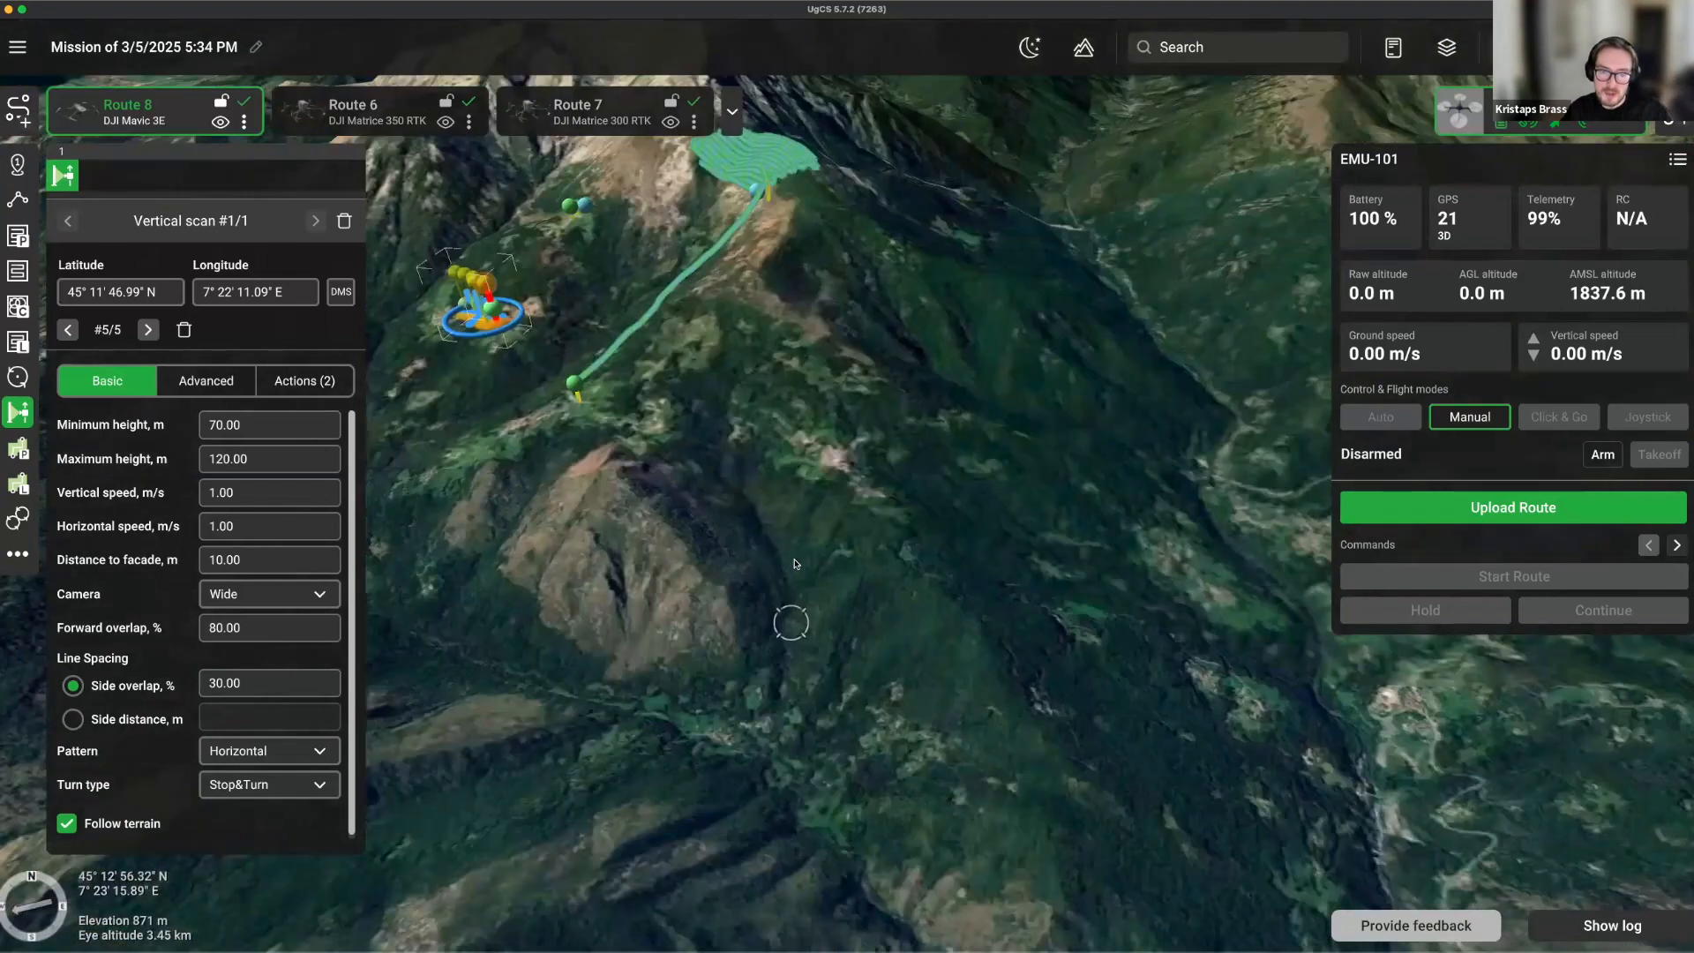
{"action": "scroll", "coordinate": [794, 562], "scroll_direction": "up", "scroll_amount": 3}
Add a forest placemark described 'my placemark' on Default feature source with a circle pin icon.
{"action": "right_click", "coordinate": [887, 533]}
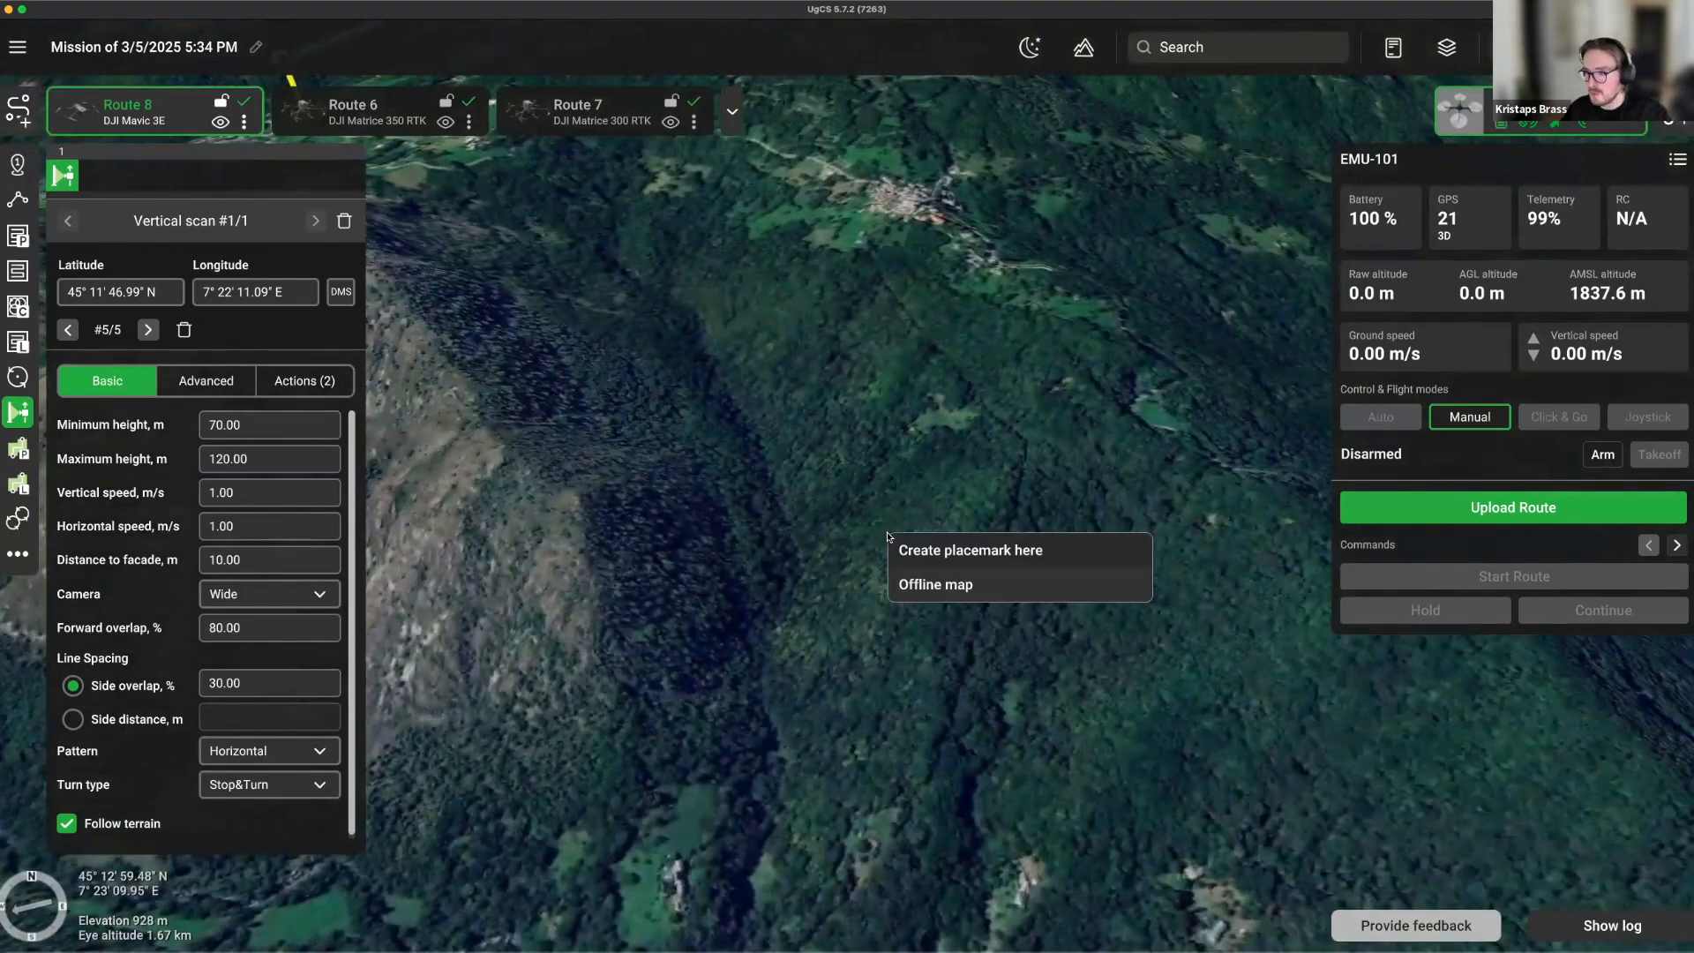
{"action": "left_click", "coordinate": [941, 549]}
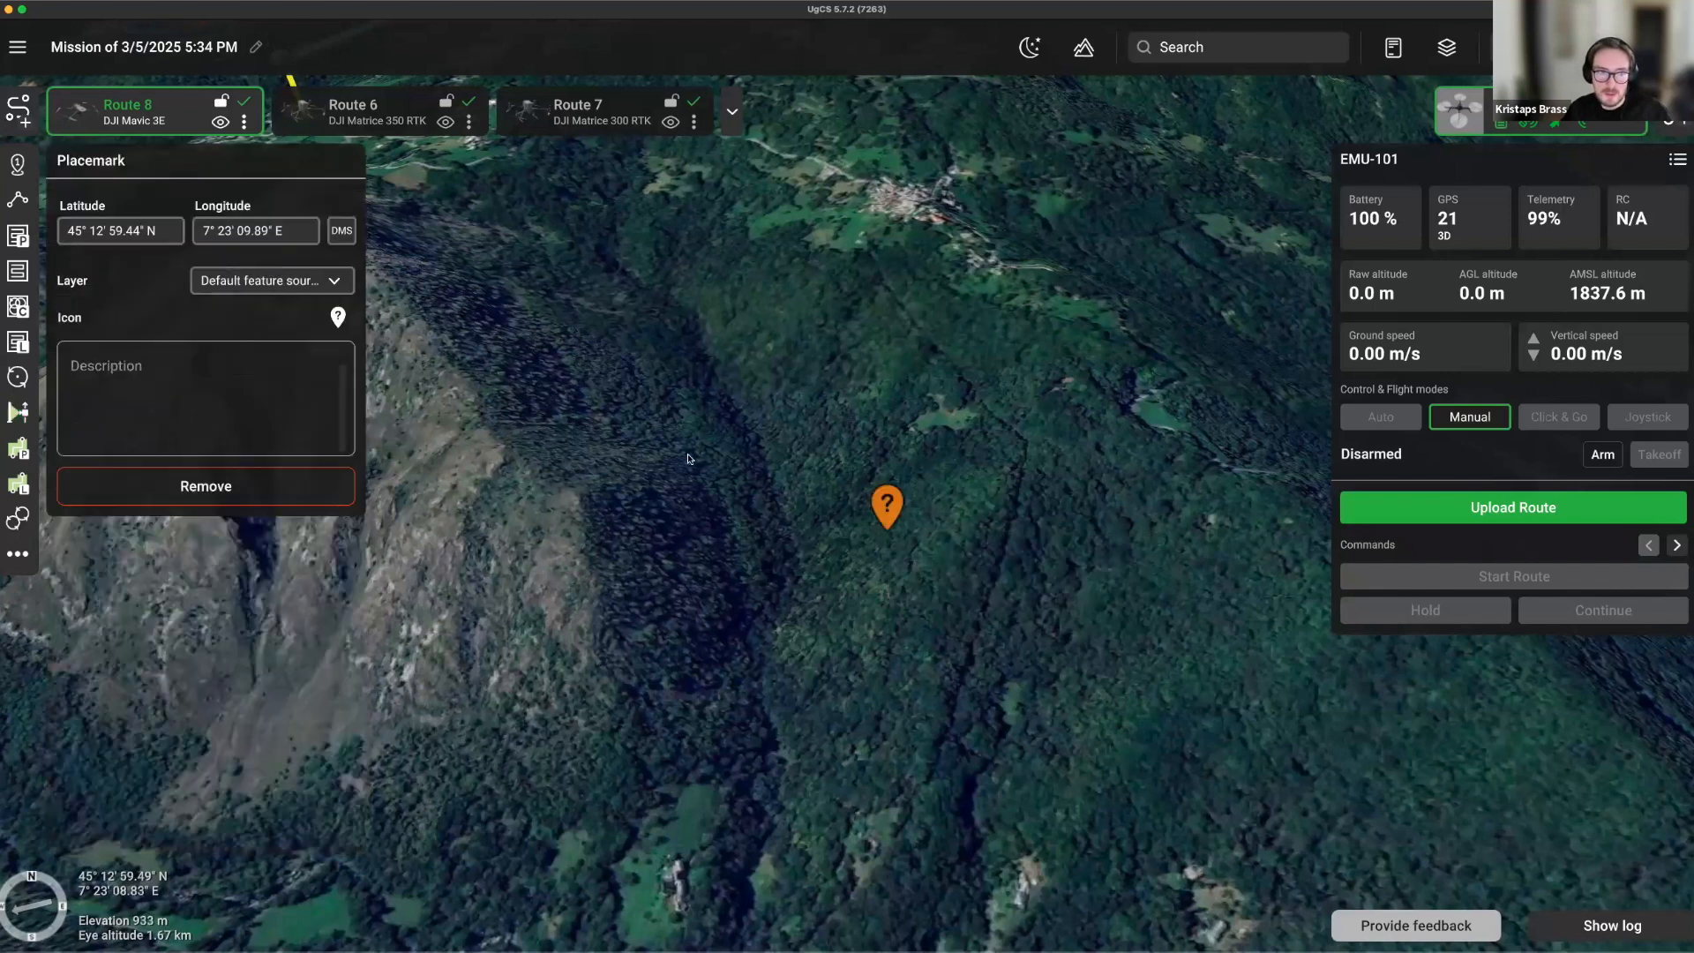
{"action": "left_click", "coordinate": [209, 400]}
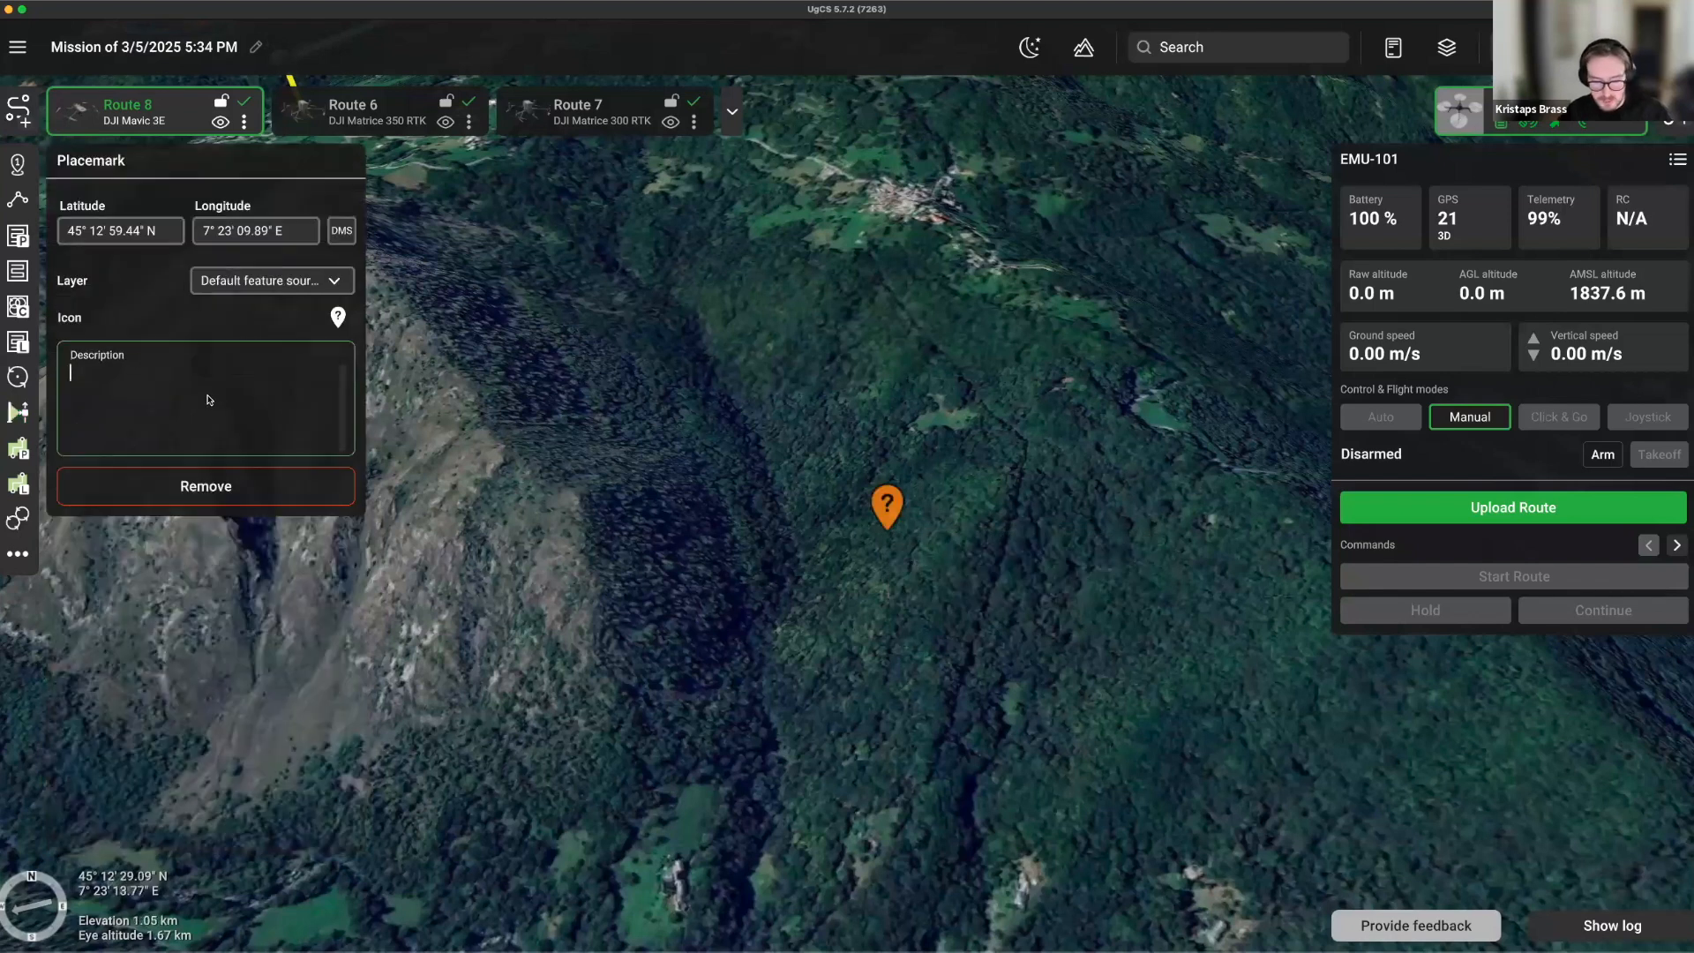
{"action": "type", "text": "my placemark"}
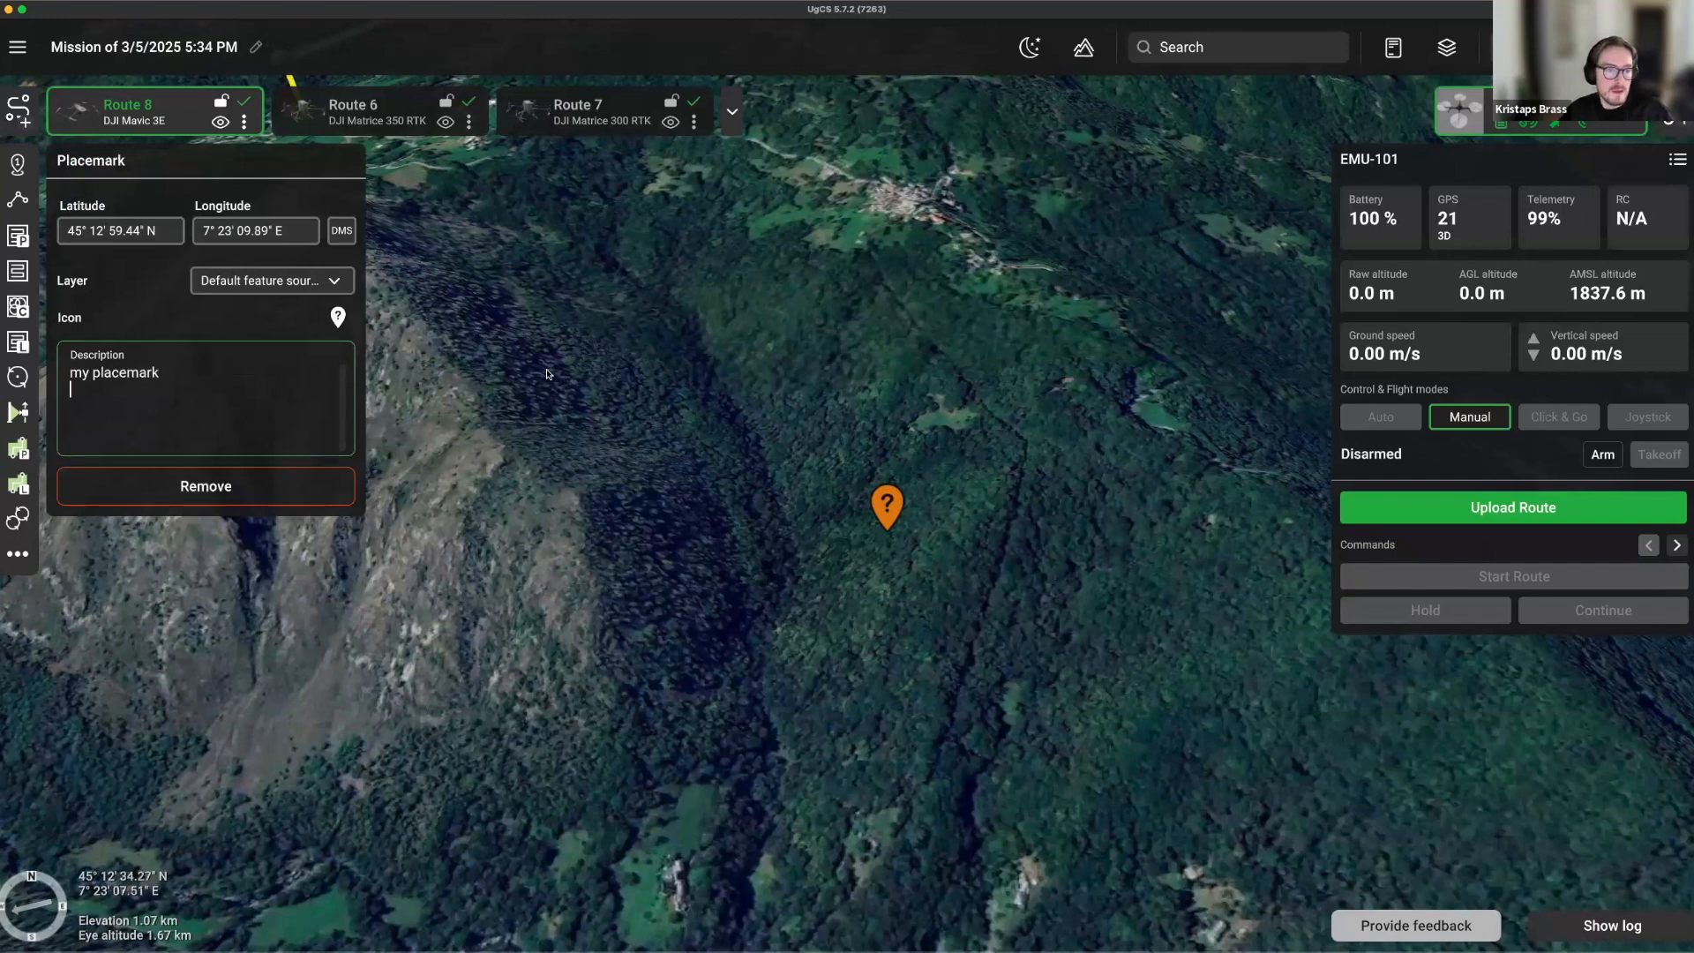
{"action": "left_click", "coordinate": [258, 290]}
{"action": "left_click", "coordinate": [262, 313]}
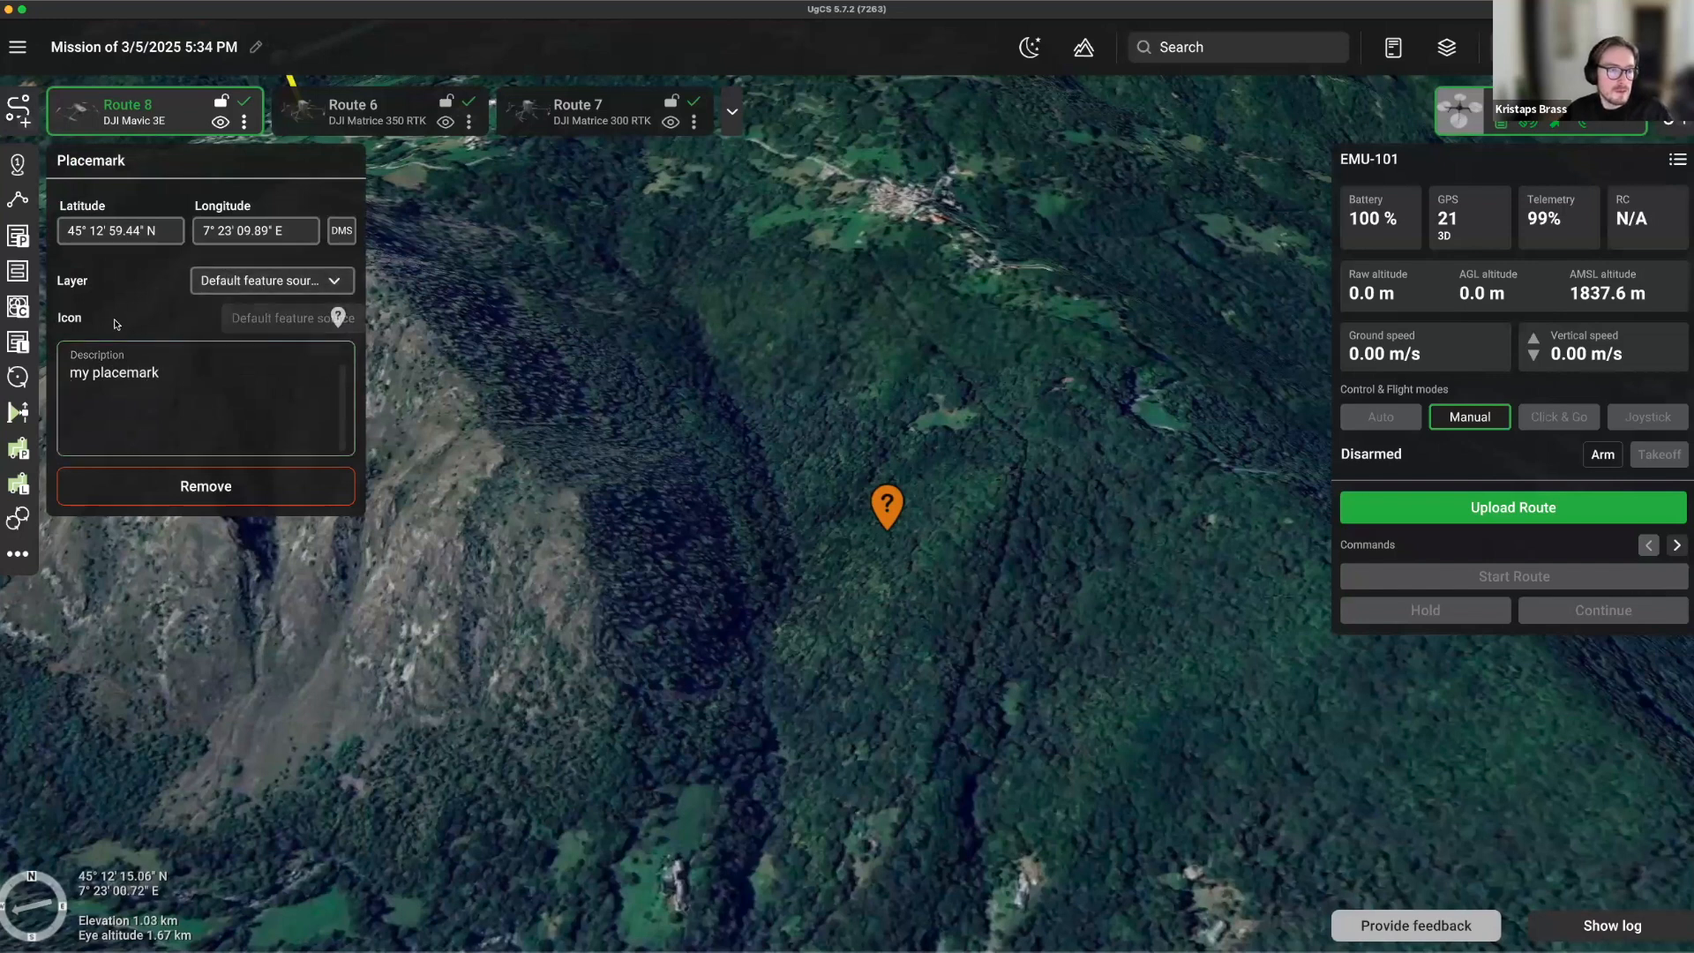
{"action": "left_click", "coordinate": [338, 317]}
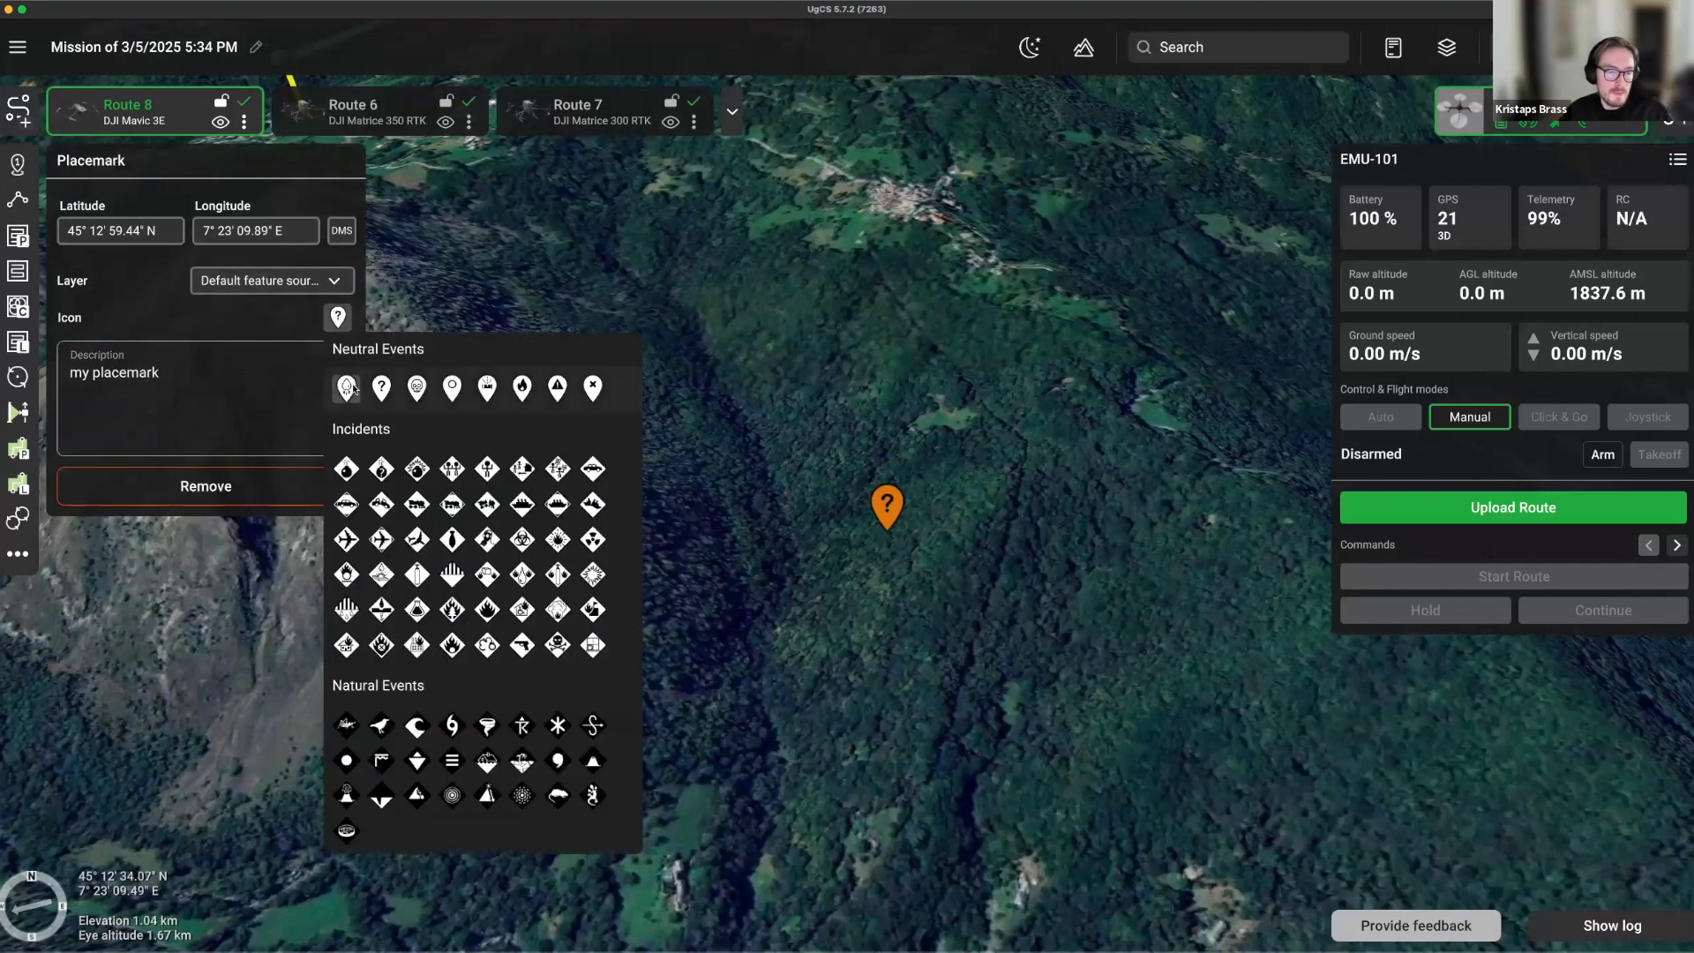
{"action": "left_click", "coordinate": [452, 387]}
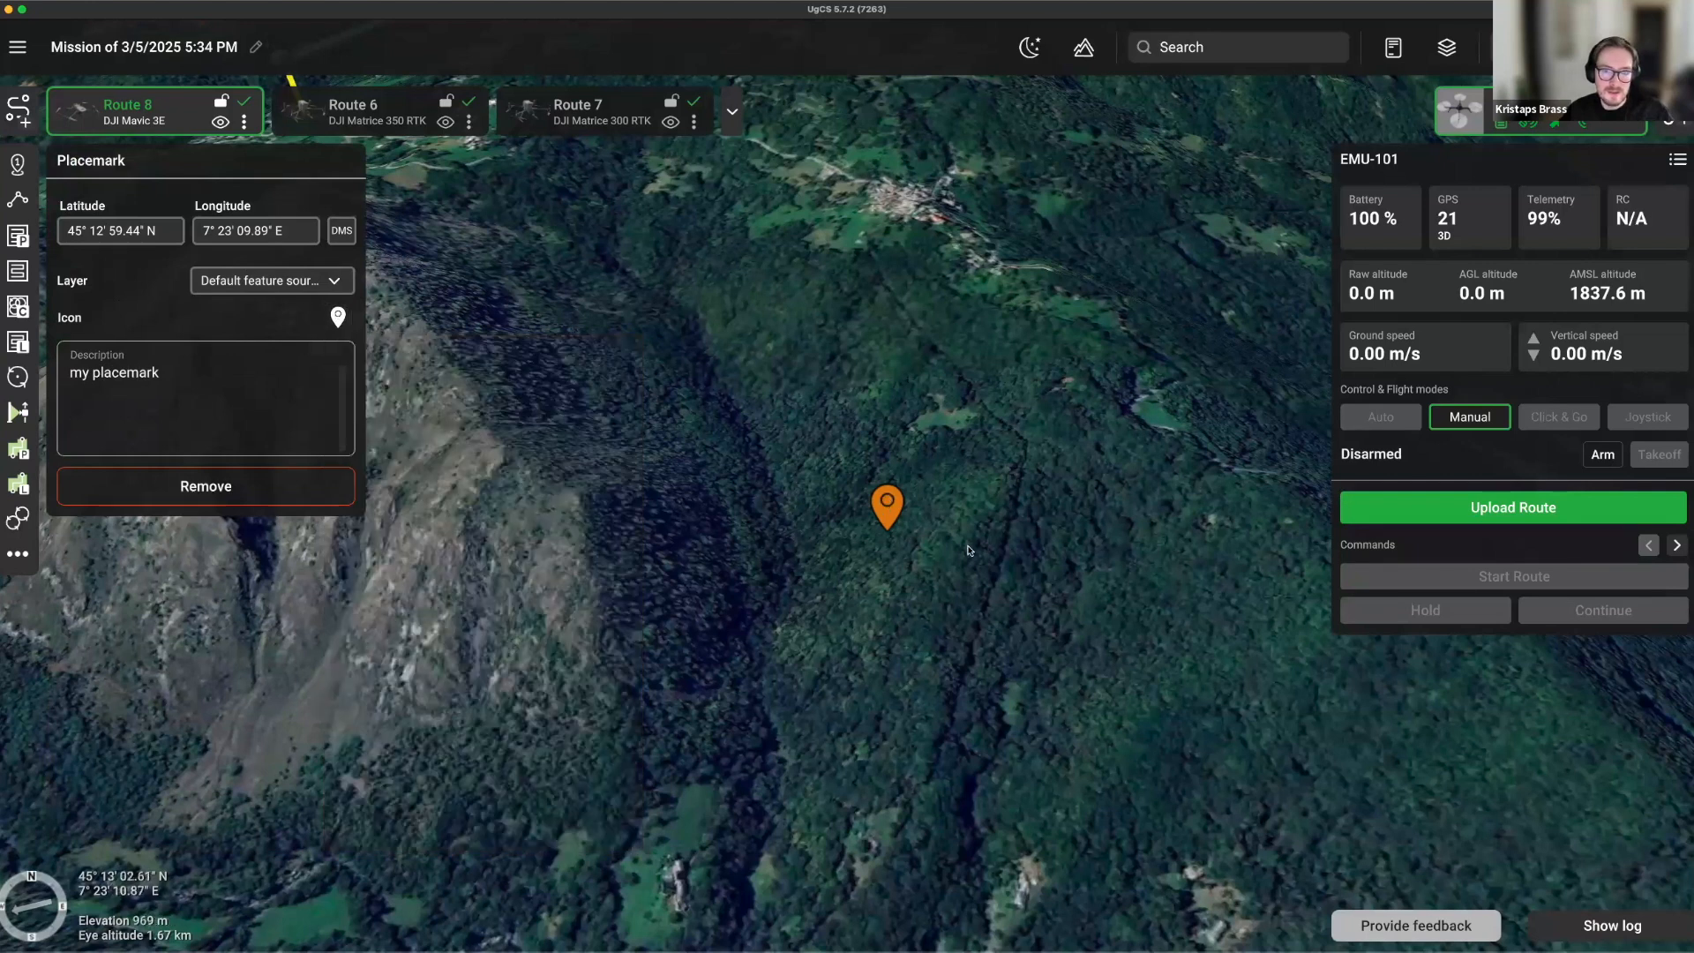
{"action": "left_click", "coordinate": [968, 547]}
{"action": "scroll", "coordinate": [968, 547], "scroll_direction": "down", "scroll_amount": 5}
Reopen the Map layers window and move it to the screen centre.
{"action": "mouse_move", "coordinate": [1152, 460]}
{"action": "left_mouse_down"}
{"action": "mouse_move", "coordinate": [928, 523]}
{"action": "mouse_move", "coordinate": [446, 611]}
{"action": "left_mouse_up"}
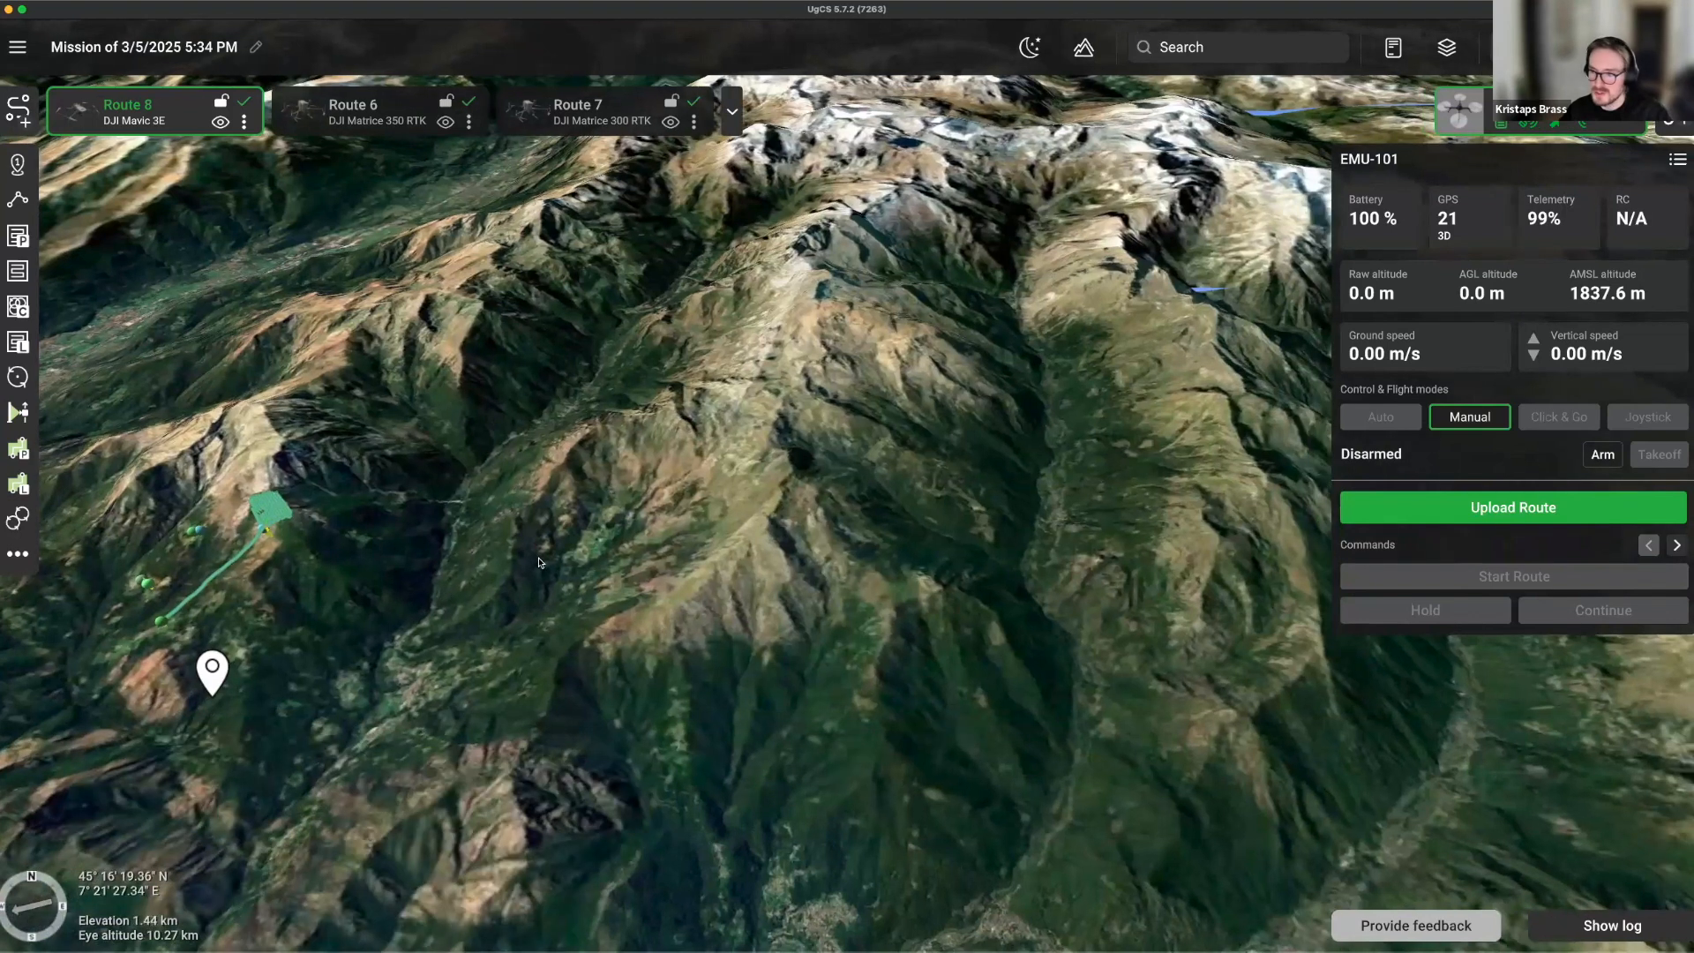
{"action": "right_click_drag", "start_coordinate": [604, 642], "coordinate": [379, 565]}
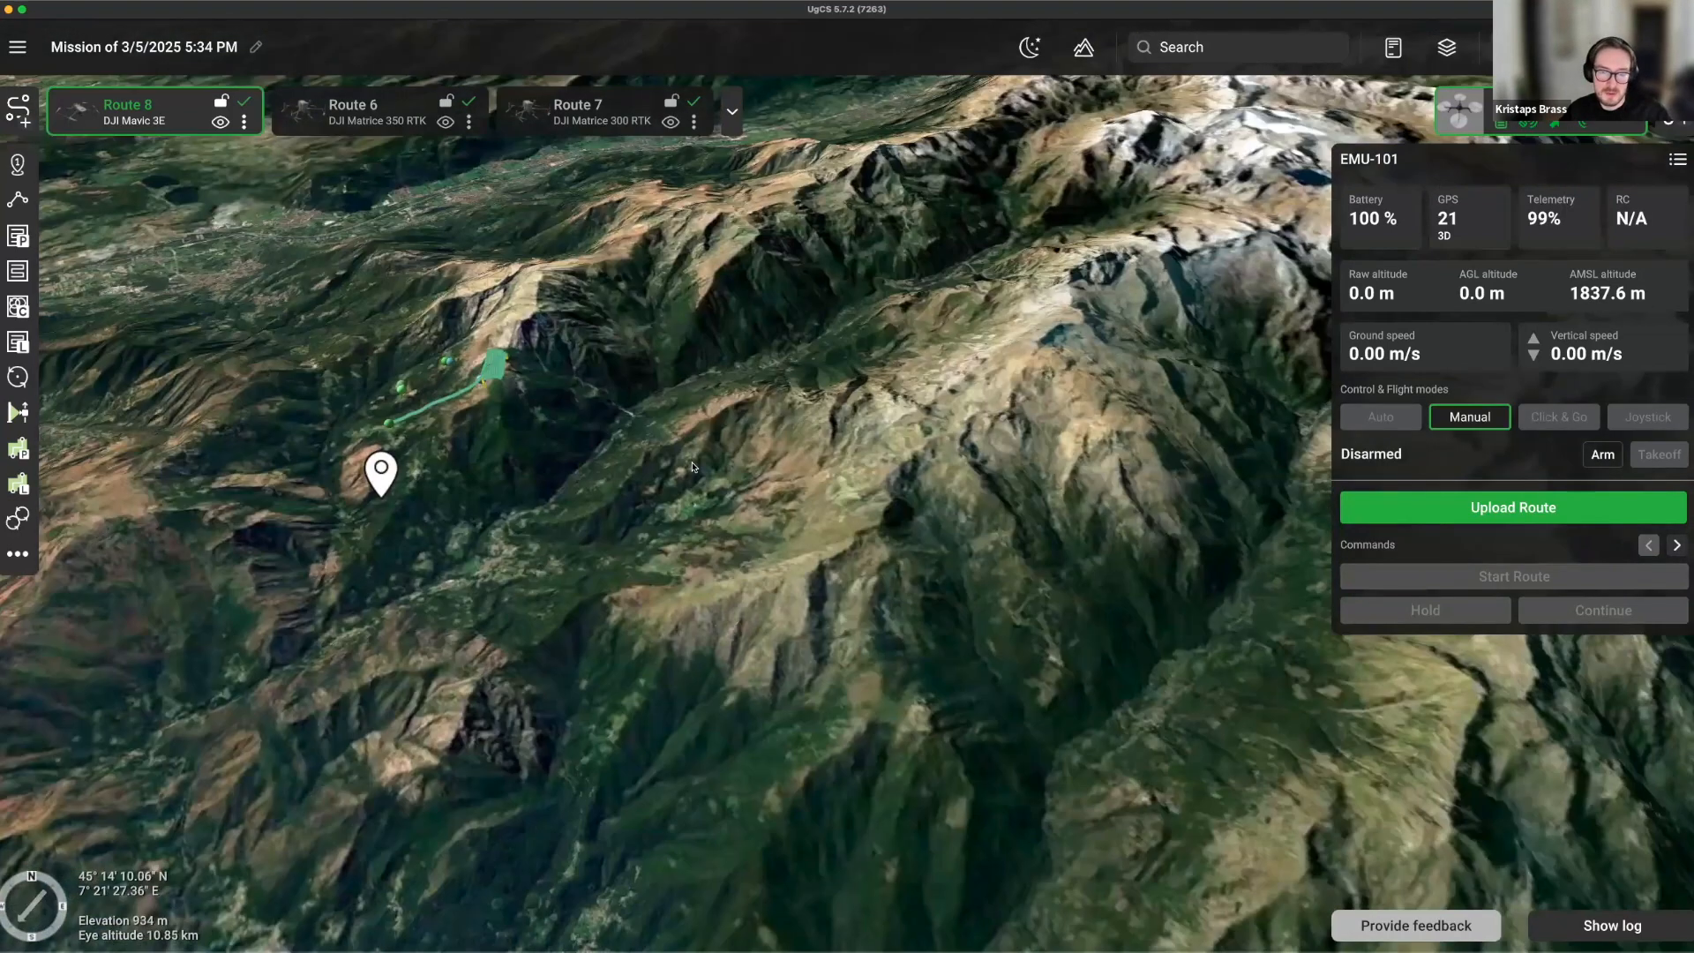
{"action": "scroll", "coordinate": [742, 435], "scroll_direction": "down", "scroll_amount": 3}
{"action": "left_click_drag", "start_coordinate": [943, 406], "coordinate": [1029, 639]}
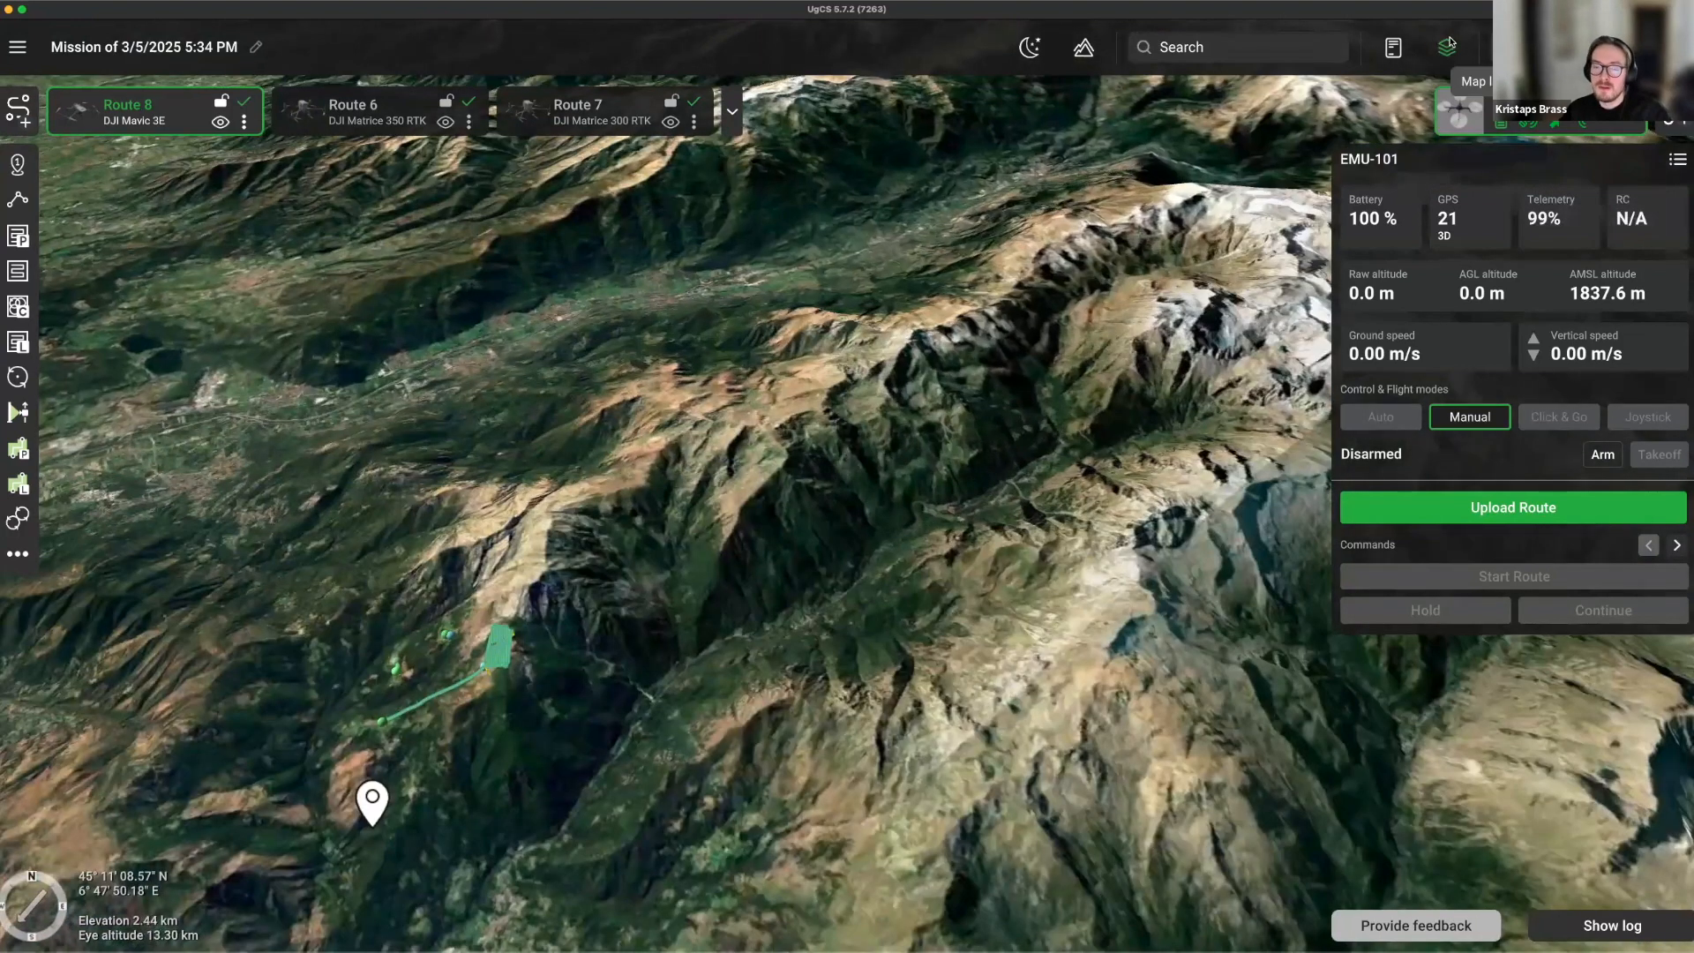
{"action": "left_click", "coordinate": [1446, 48]}
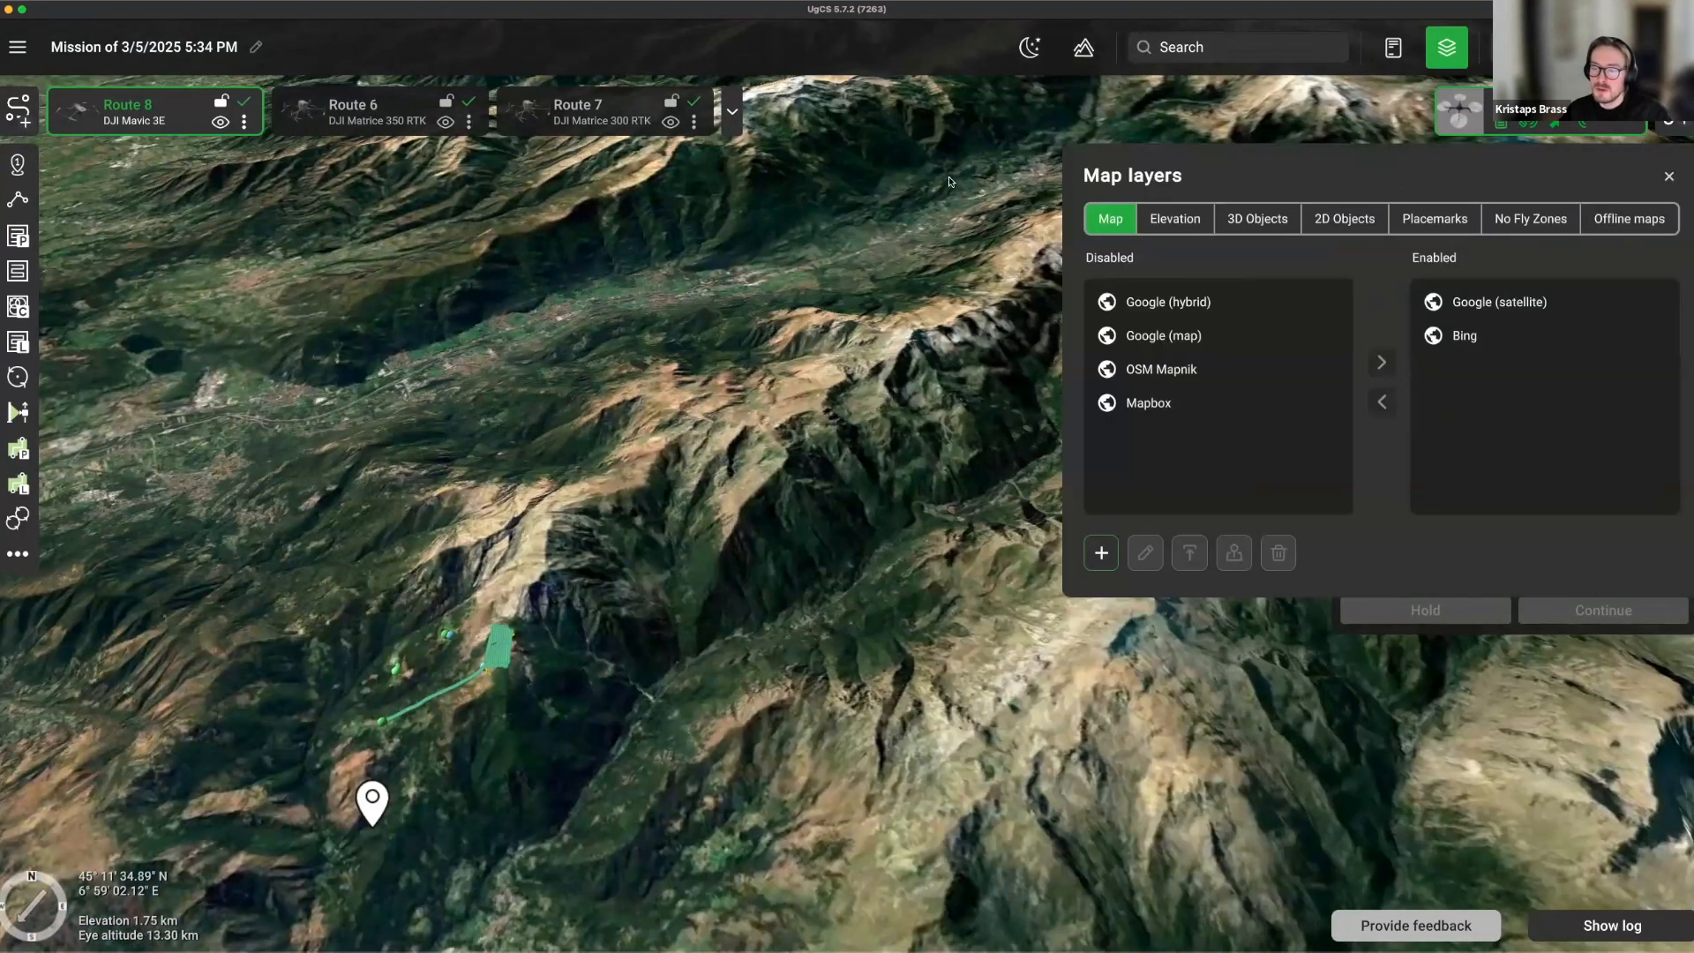
{"action": "left_click_drag", "start_coordinate": [1283, 157], "coordinate": [693, 160]}
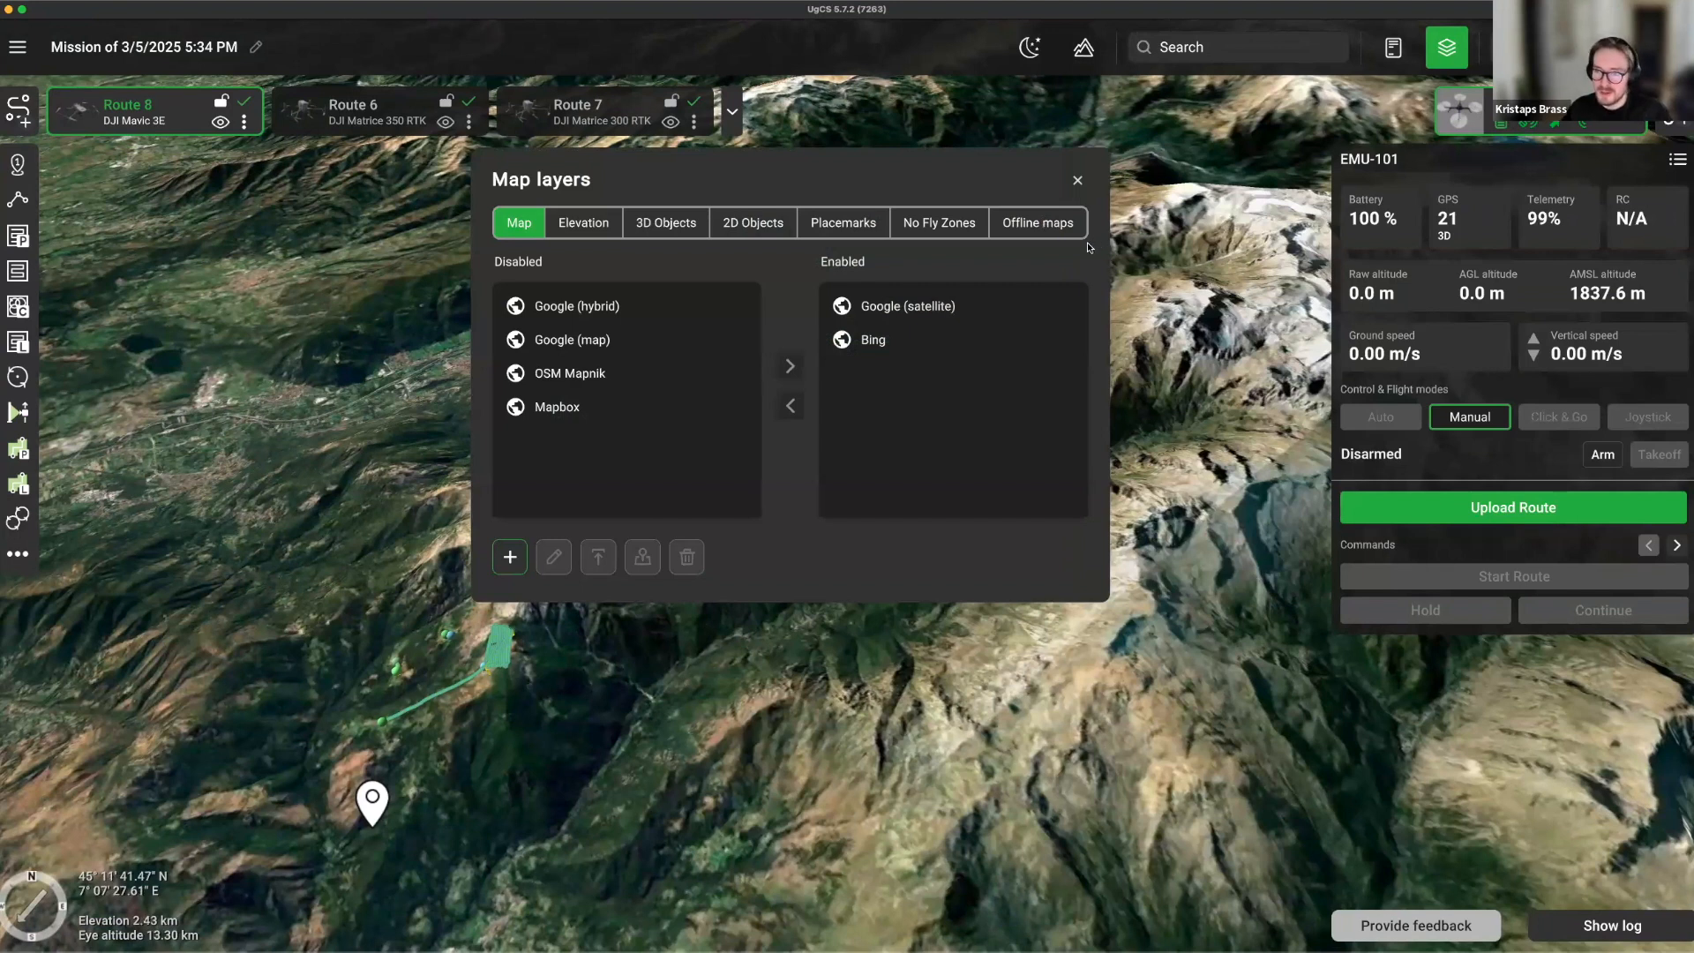
Start an offline cached area named 'offline' from Local Geographic Server, including SRTM 4 void-filled elevation.
{"action": "left_click", "coordinate": [1039, 230]}
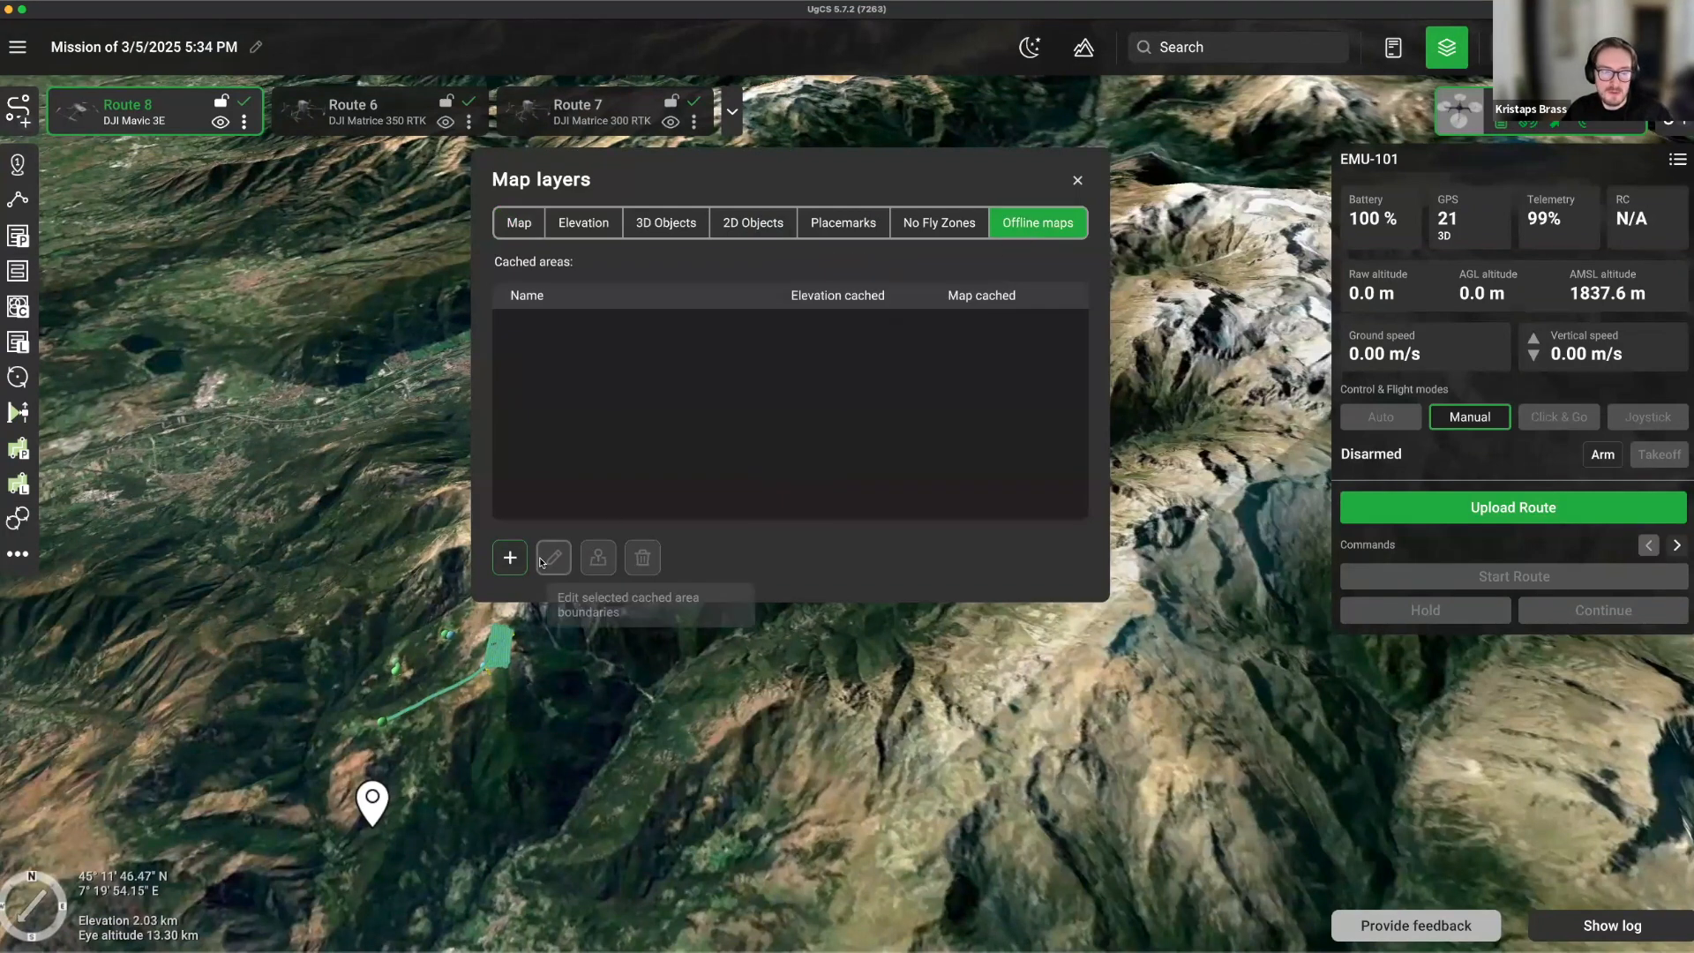
{"action": "left_click", "coordinate": [512, 557]}
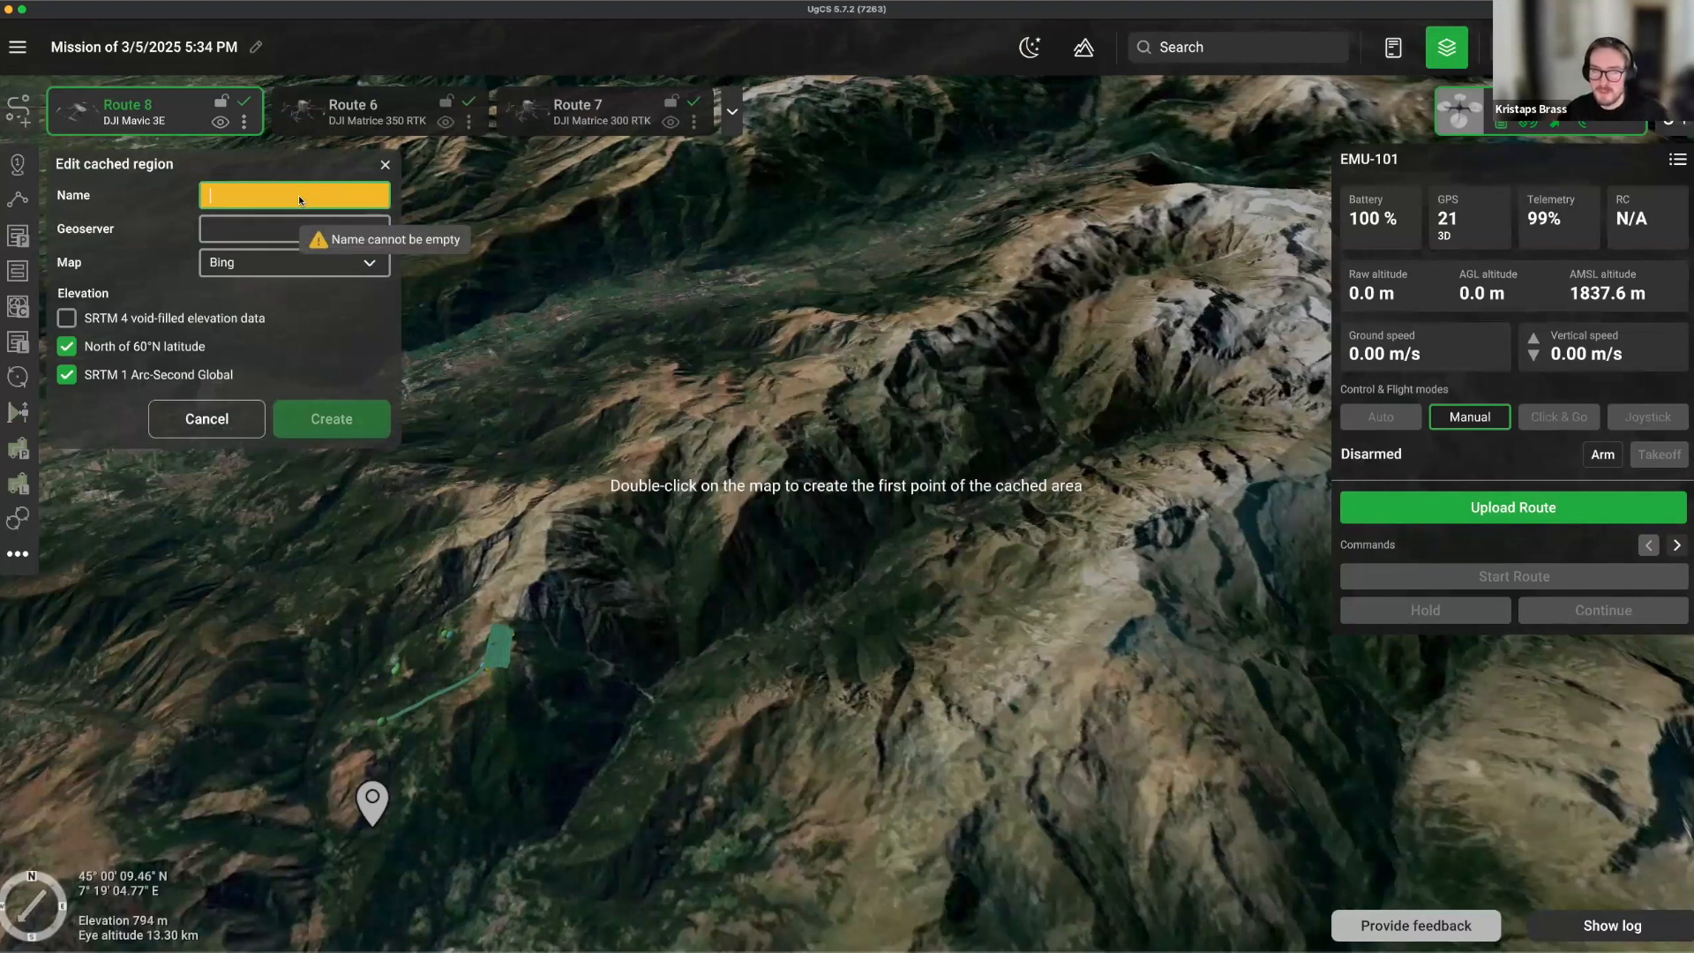
{"action": "type", "text": "offline"}
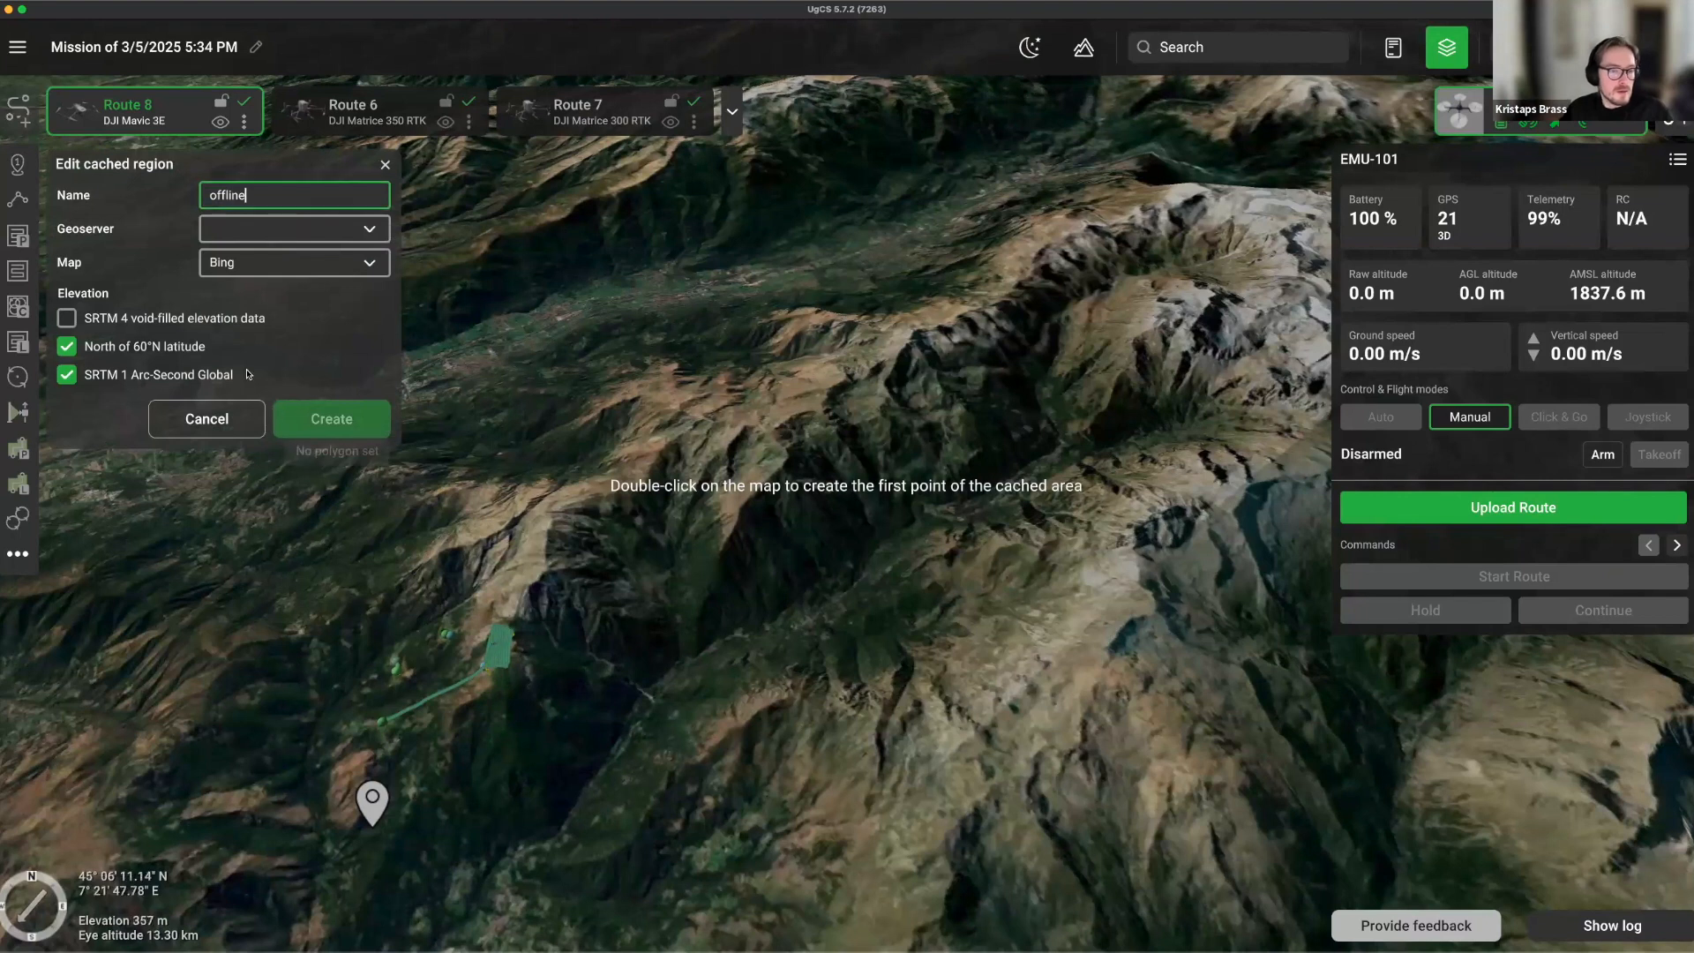
{"action": "left_click", "coordinate": [245, 233]}
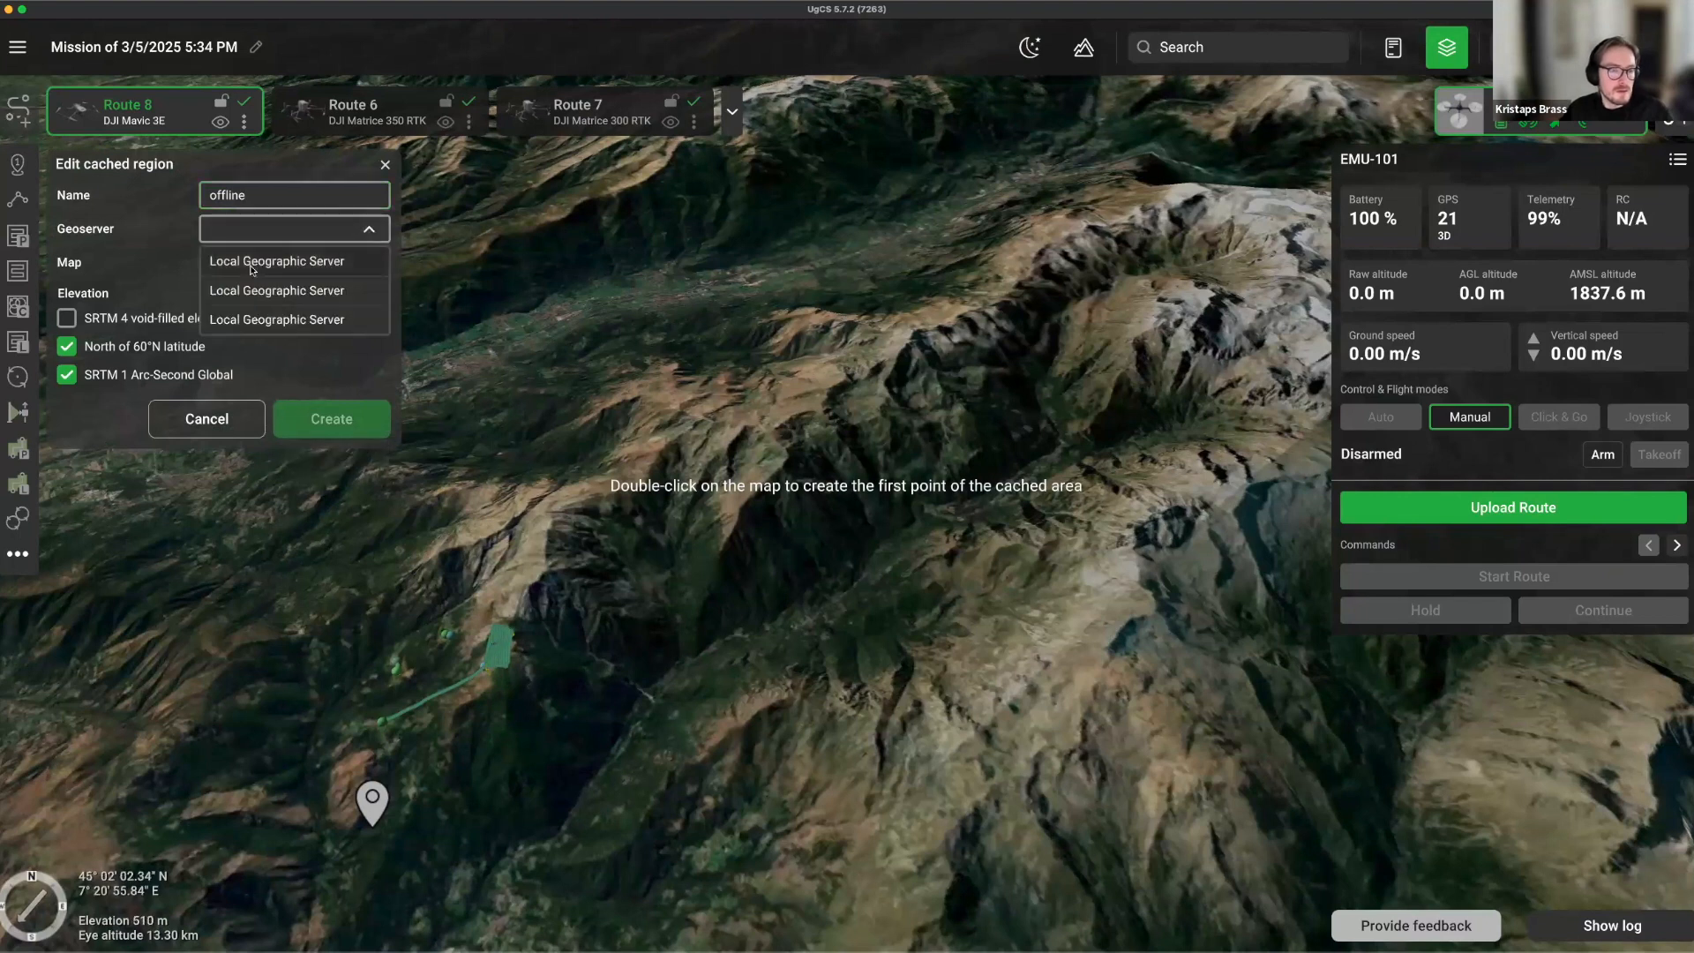
{"action": "left_click", "coordinate": [253, 261]}
{"action": "left_click", "coordinate": [66, 318]}
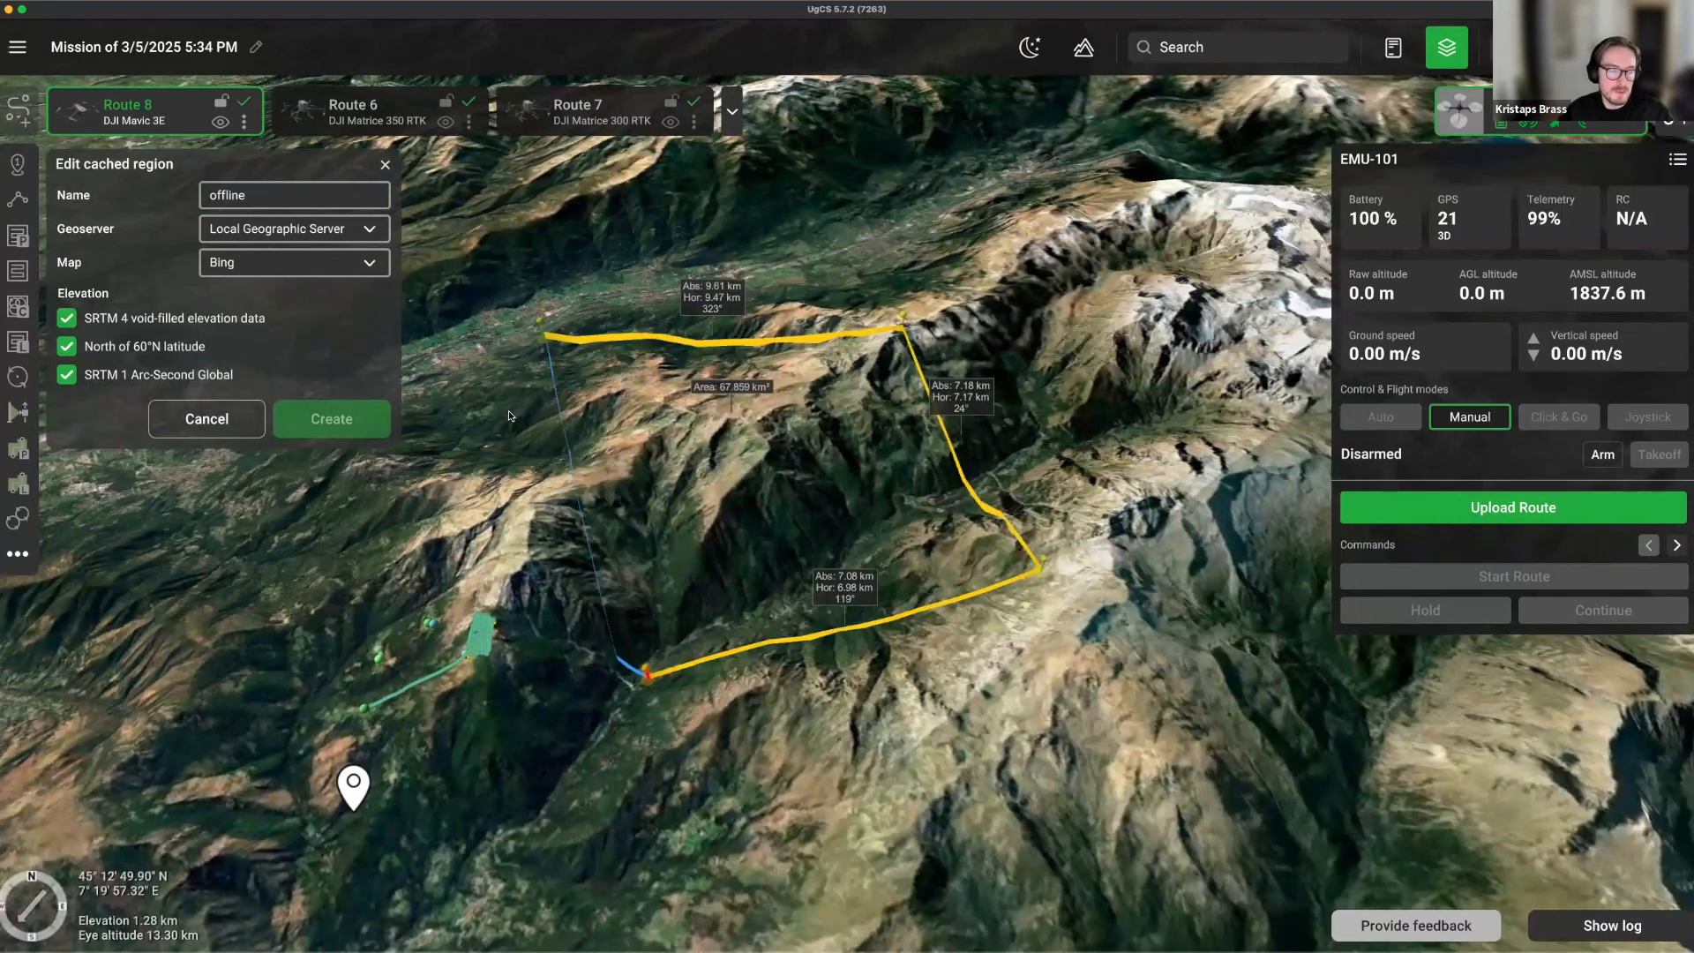
Finish the region outline over the valley, create the 'offline' area, and close Map layers.
{"action": "double_click", "coordinate": [509, 416]}
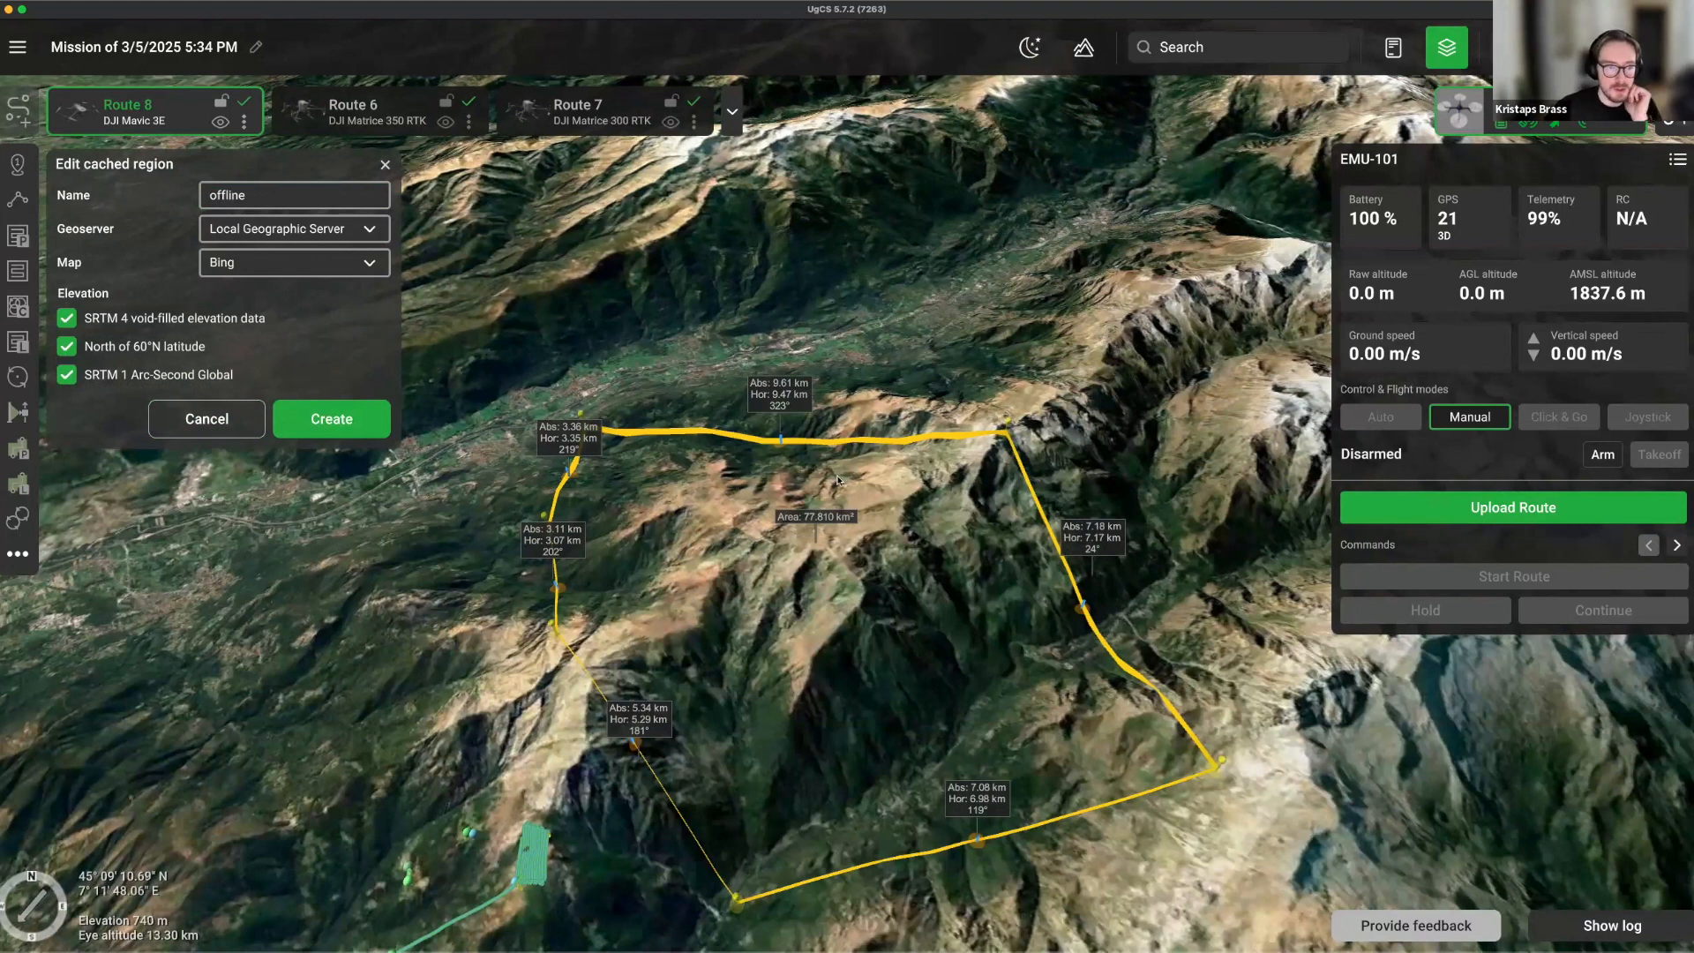
{"action": "left_click", "coordinate": [336, 423]}
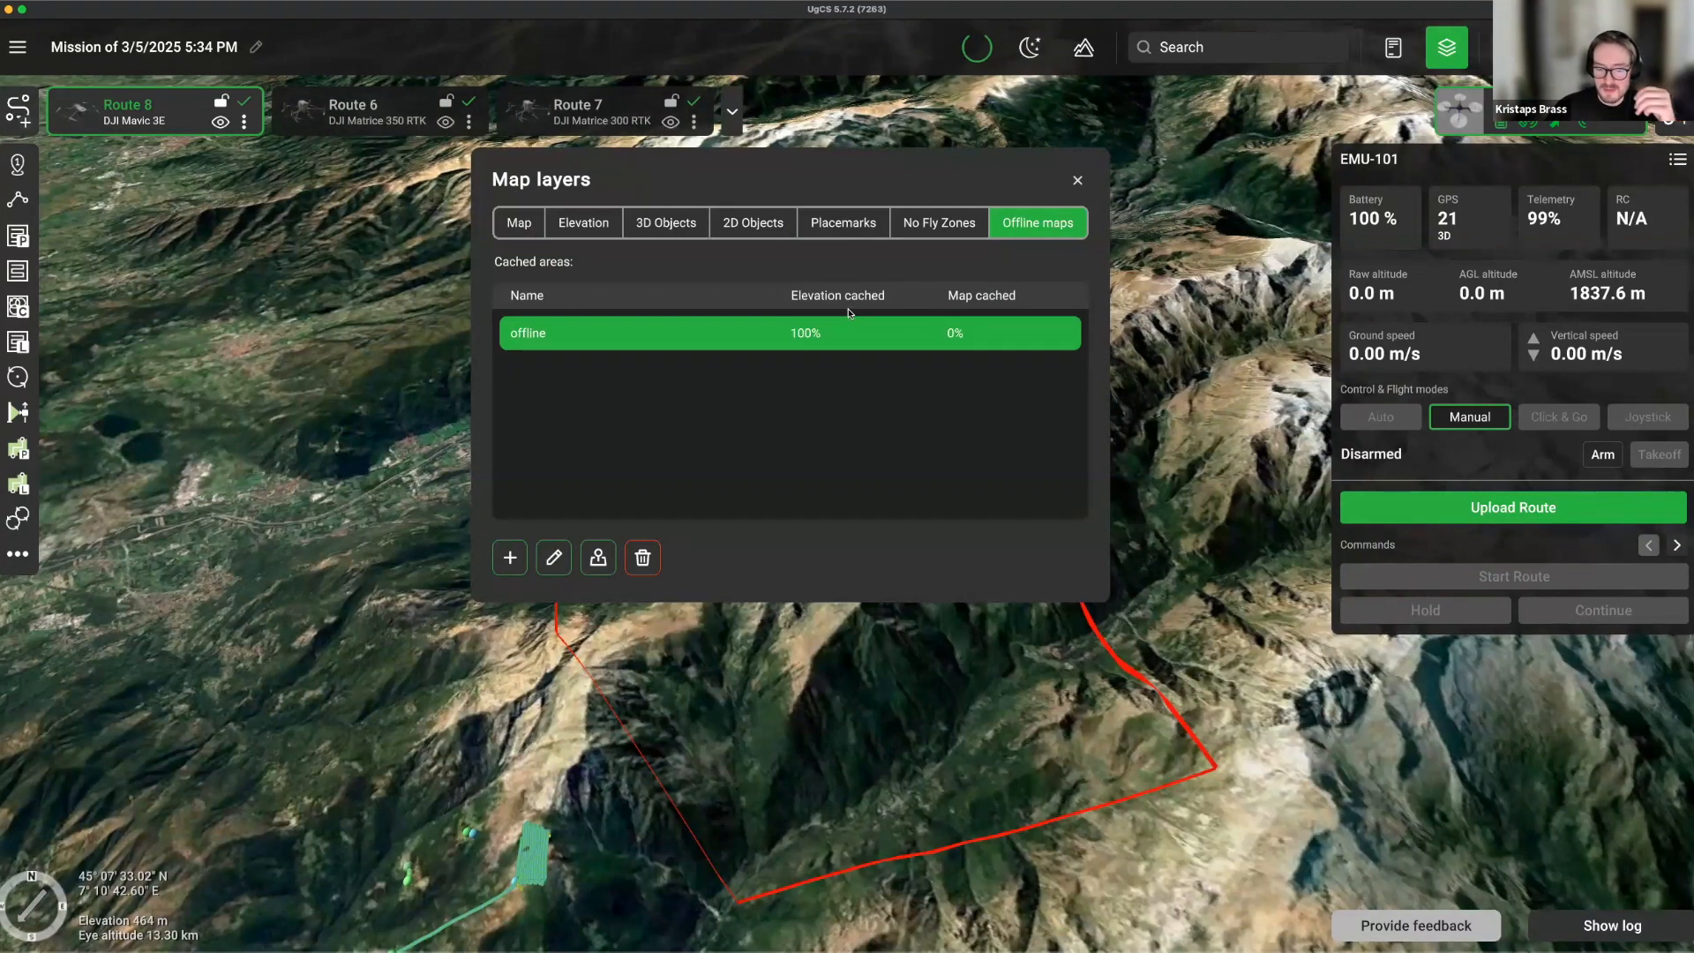
{"action": "left_click", "coordinate": [1078, 181]}
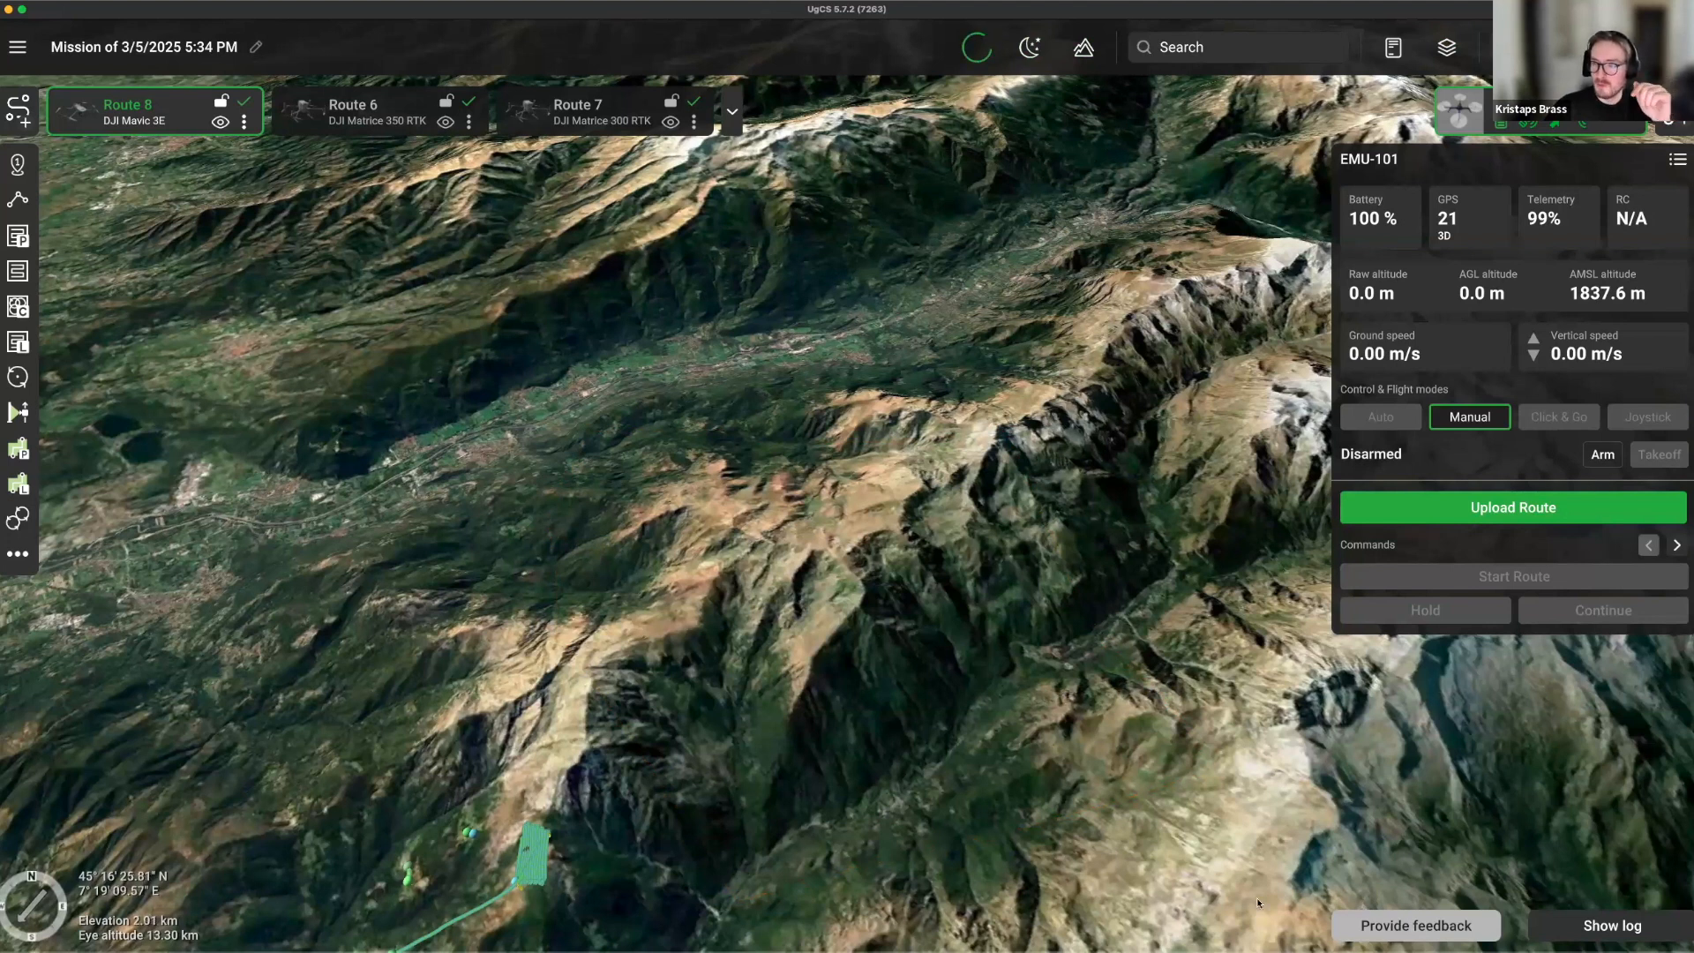
Reopen Map layers centred on screen and show the Elevation sources.
{"action": "left_click", "coordinate": [1445, 47]}
{"action": "left_click_drag", "start_coordinate": [1272, 162], "coordinate": [642, 155]}
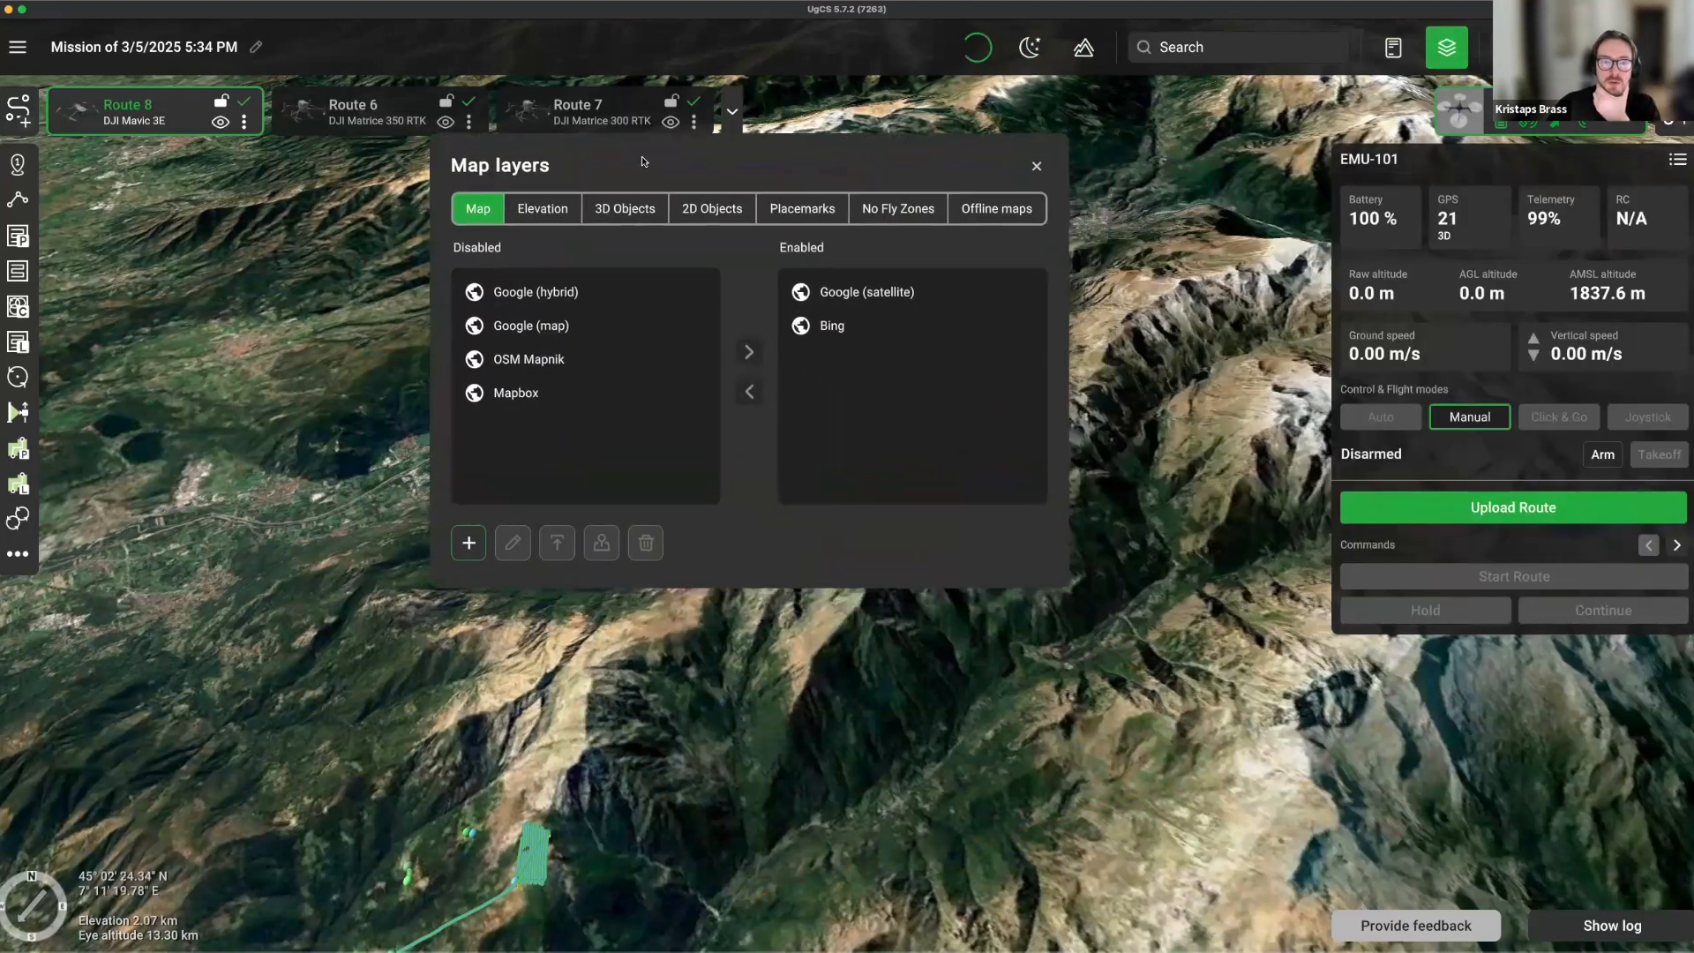
{"action": "left_click", "coordinate": [537, 216]}
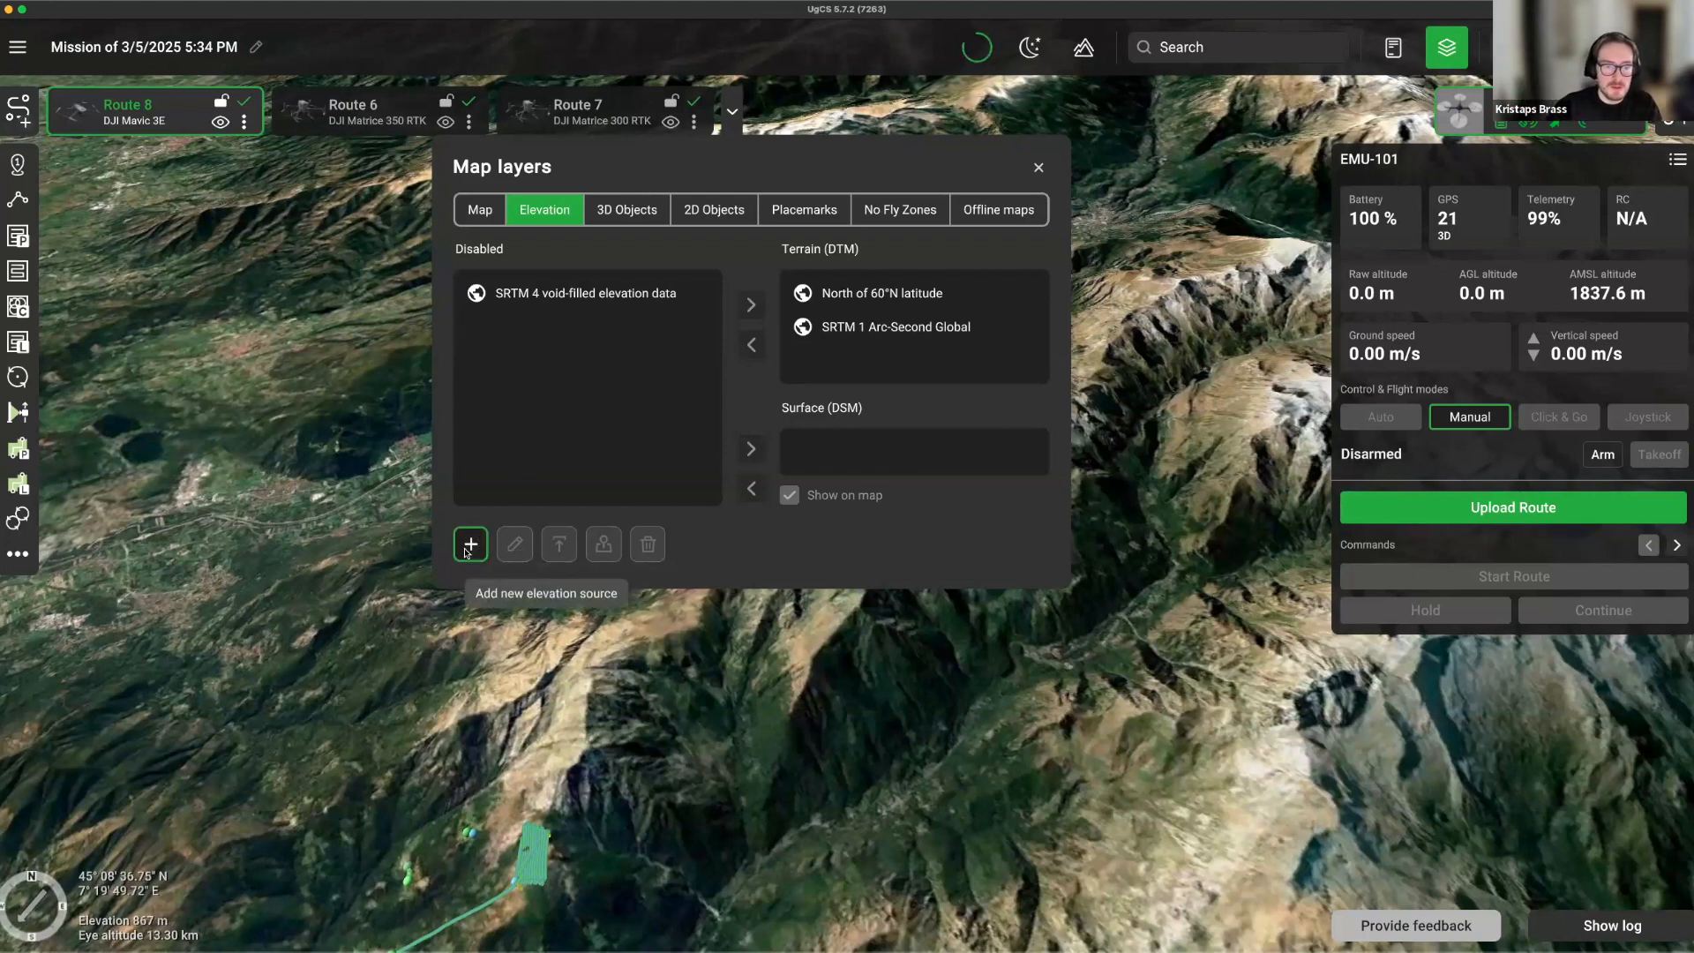
{"action": "left_click", "coordinate": [471, 544]}
{"action": "type", "text": "DS"}
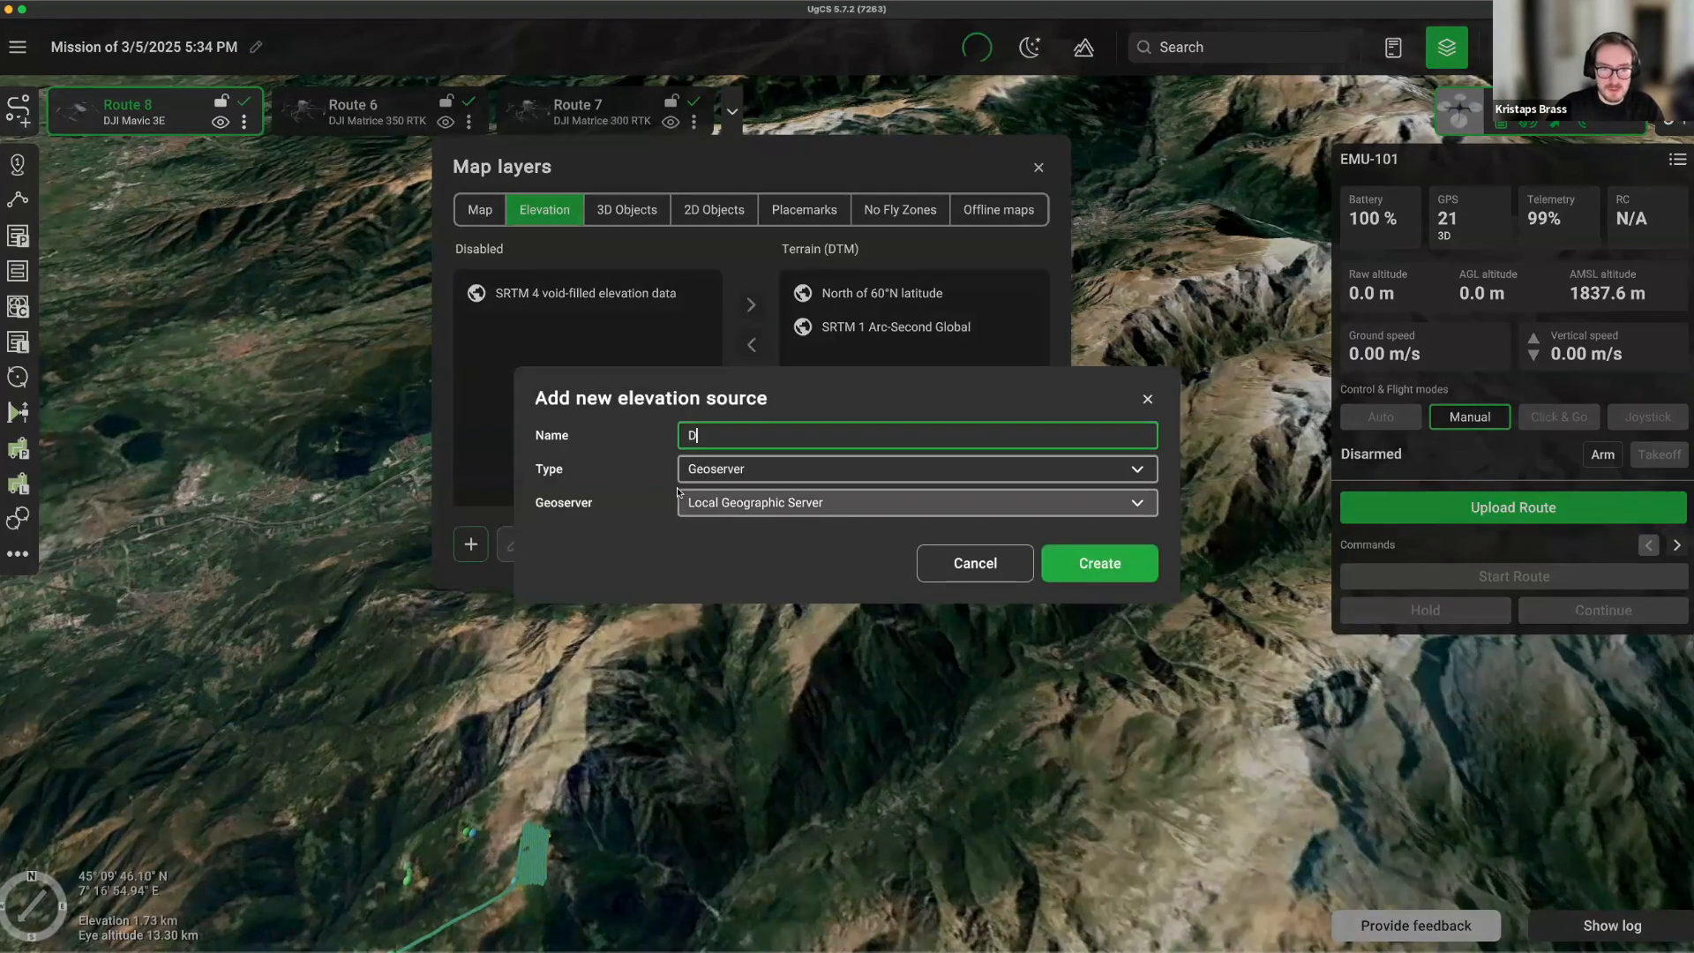
{"action": "key", "text": "BackSpace"}
{"action": "key", "text": "BackSpace"}
{"action": "type", "text": "surface"}
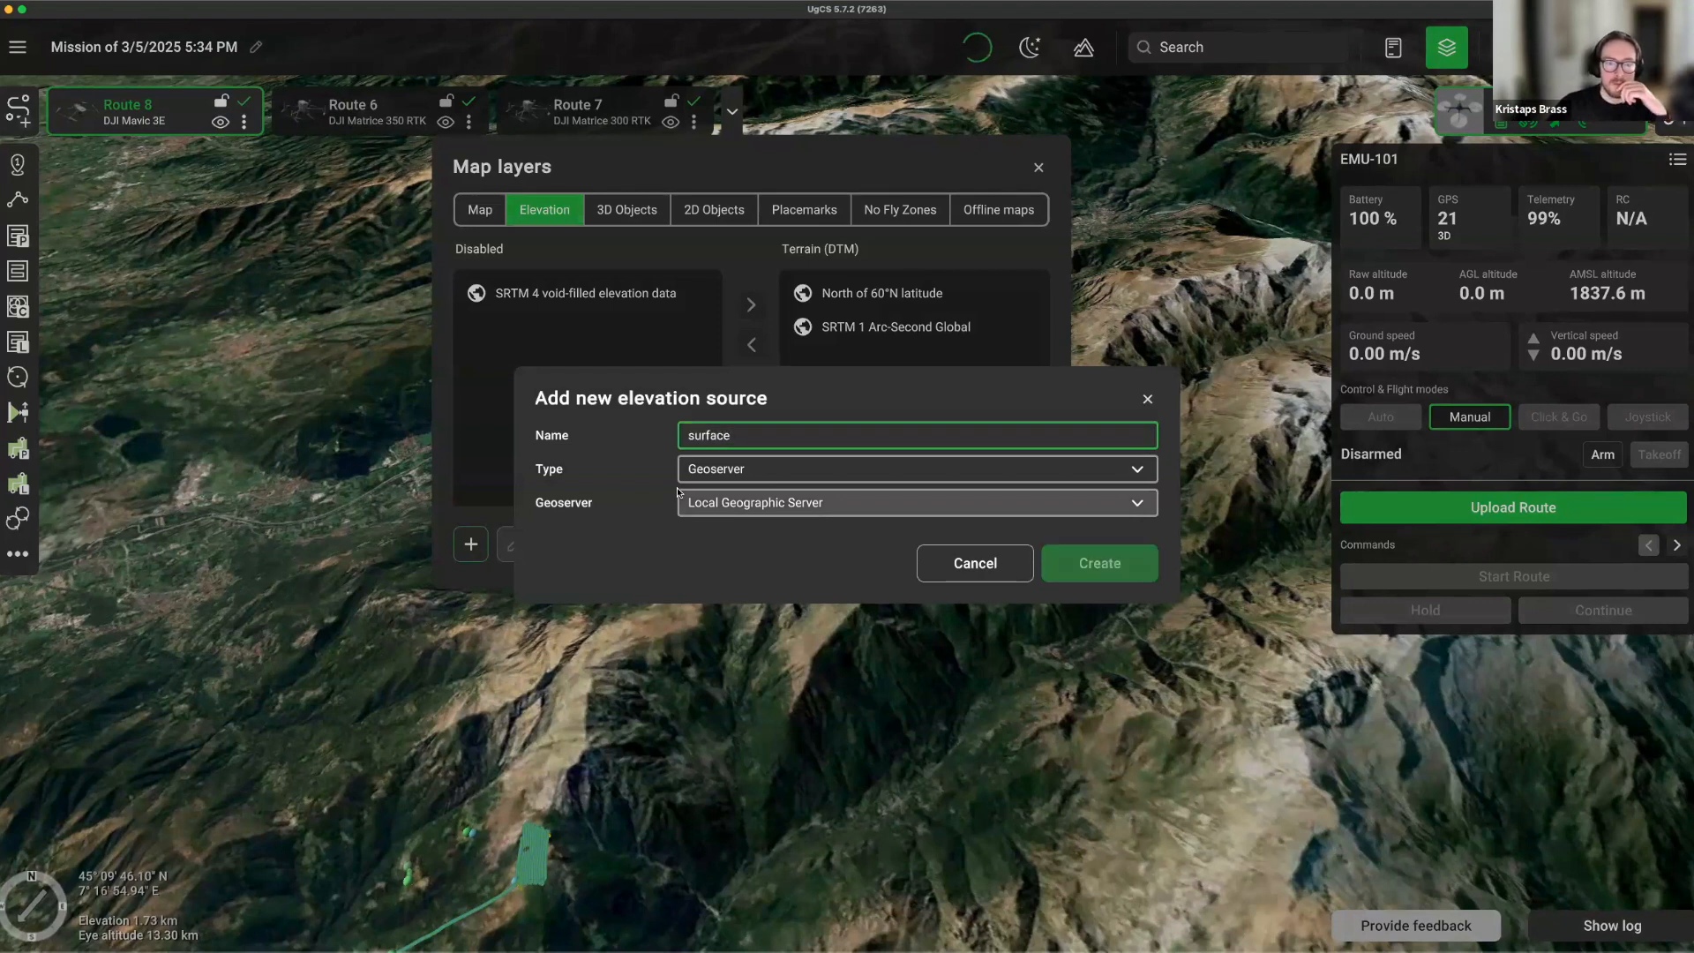
{"action": "key", "text": "Return"}
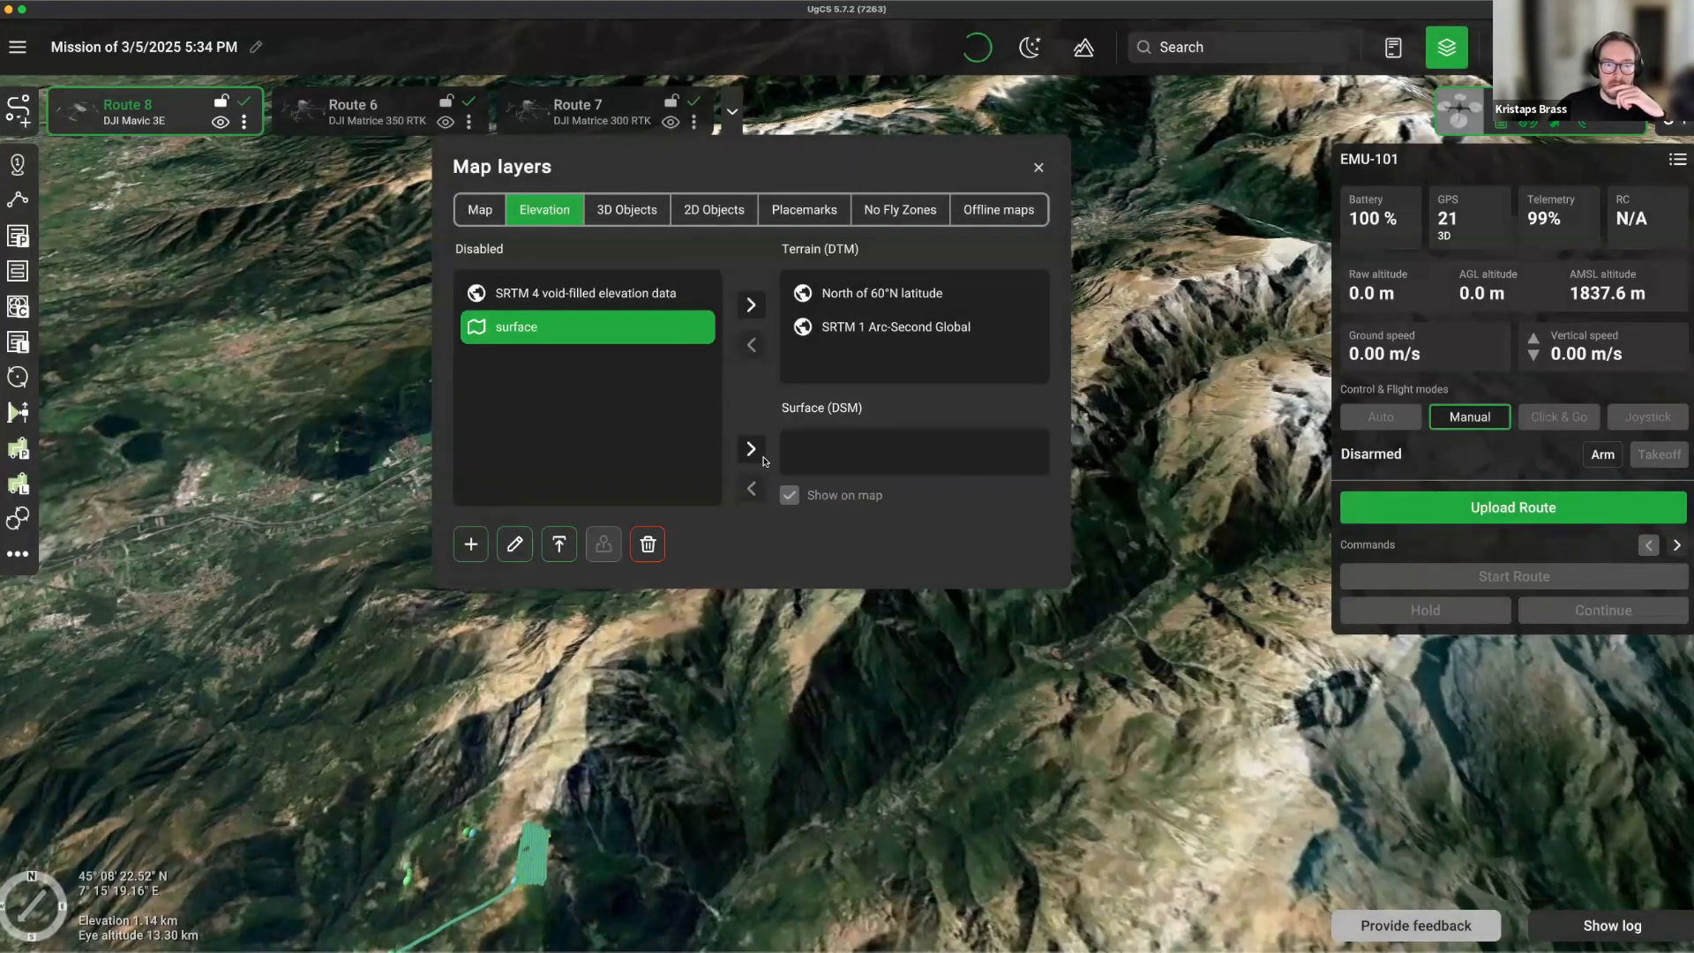
{"action": "left_click", "coordinate": [559, 543]}
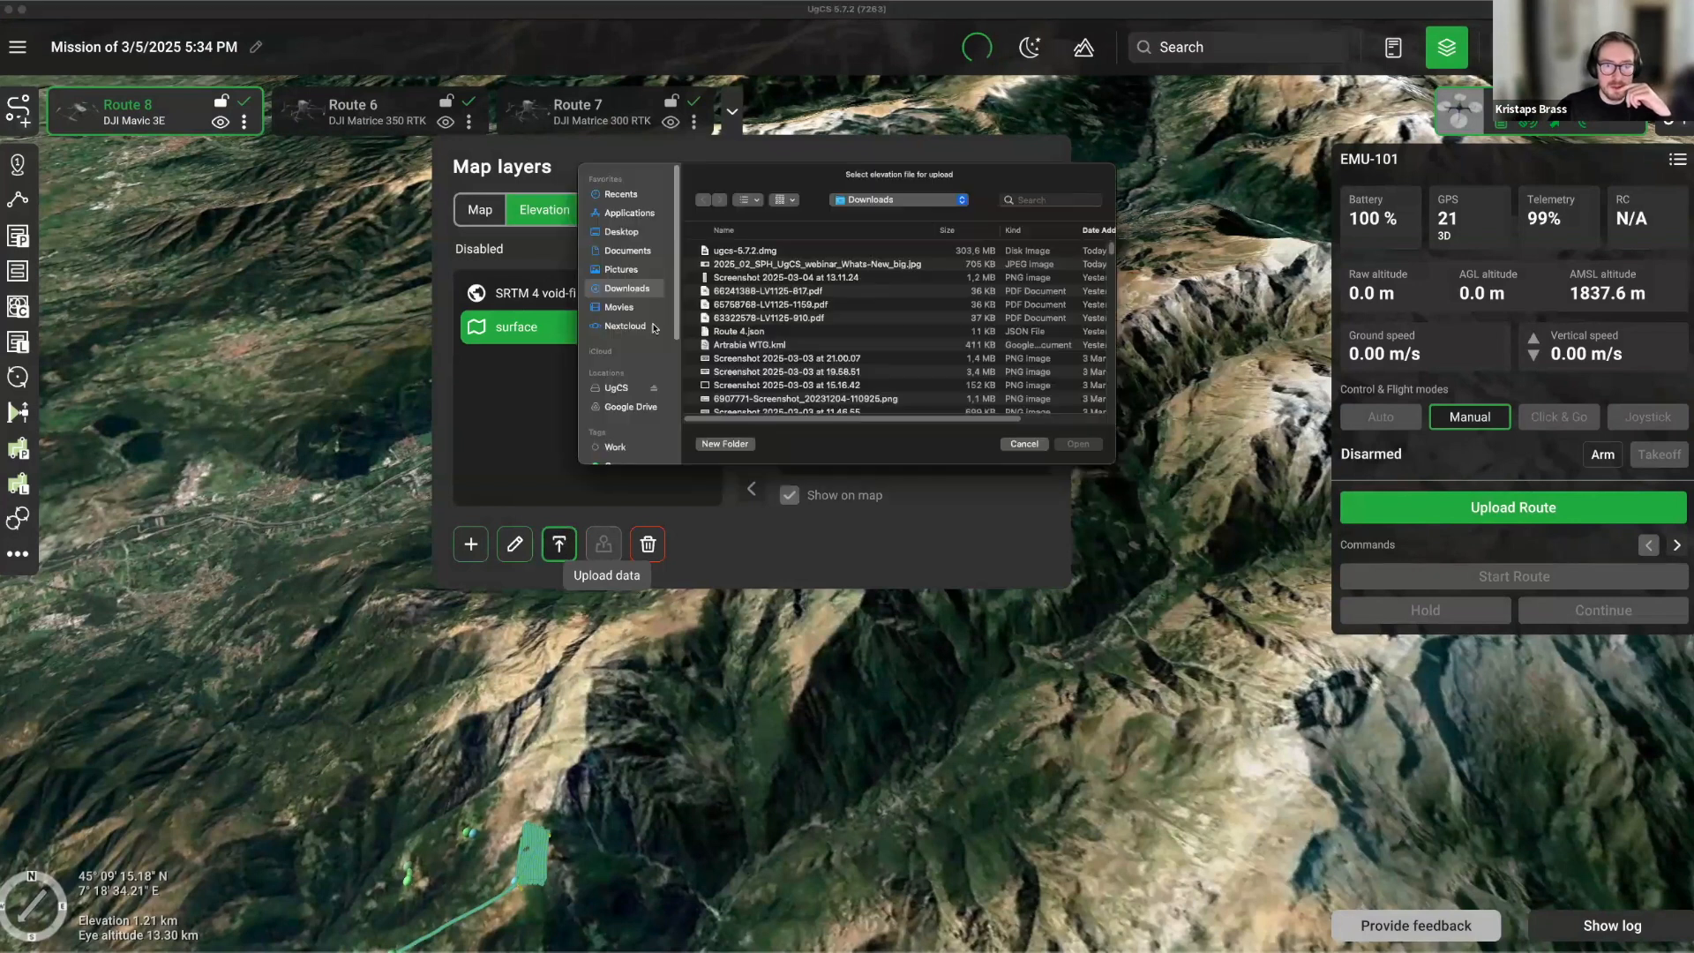
{"action": "scroll", "coordinate": [833, 311], "scroll_direction": "down", "scroll_amount": 5}
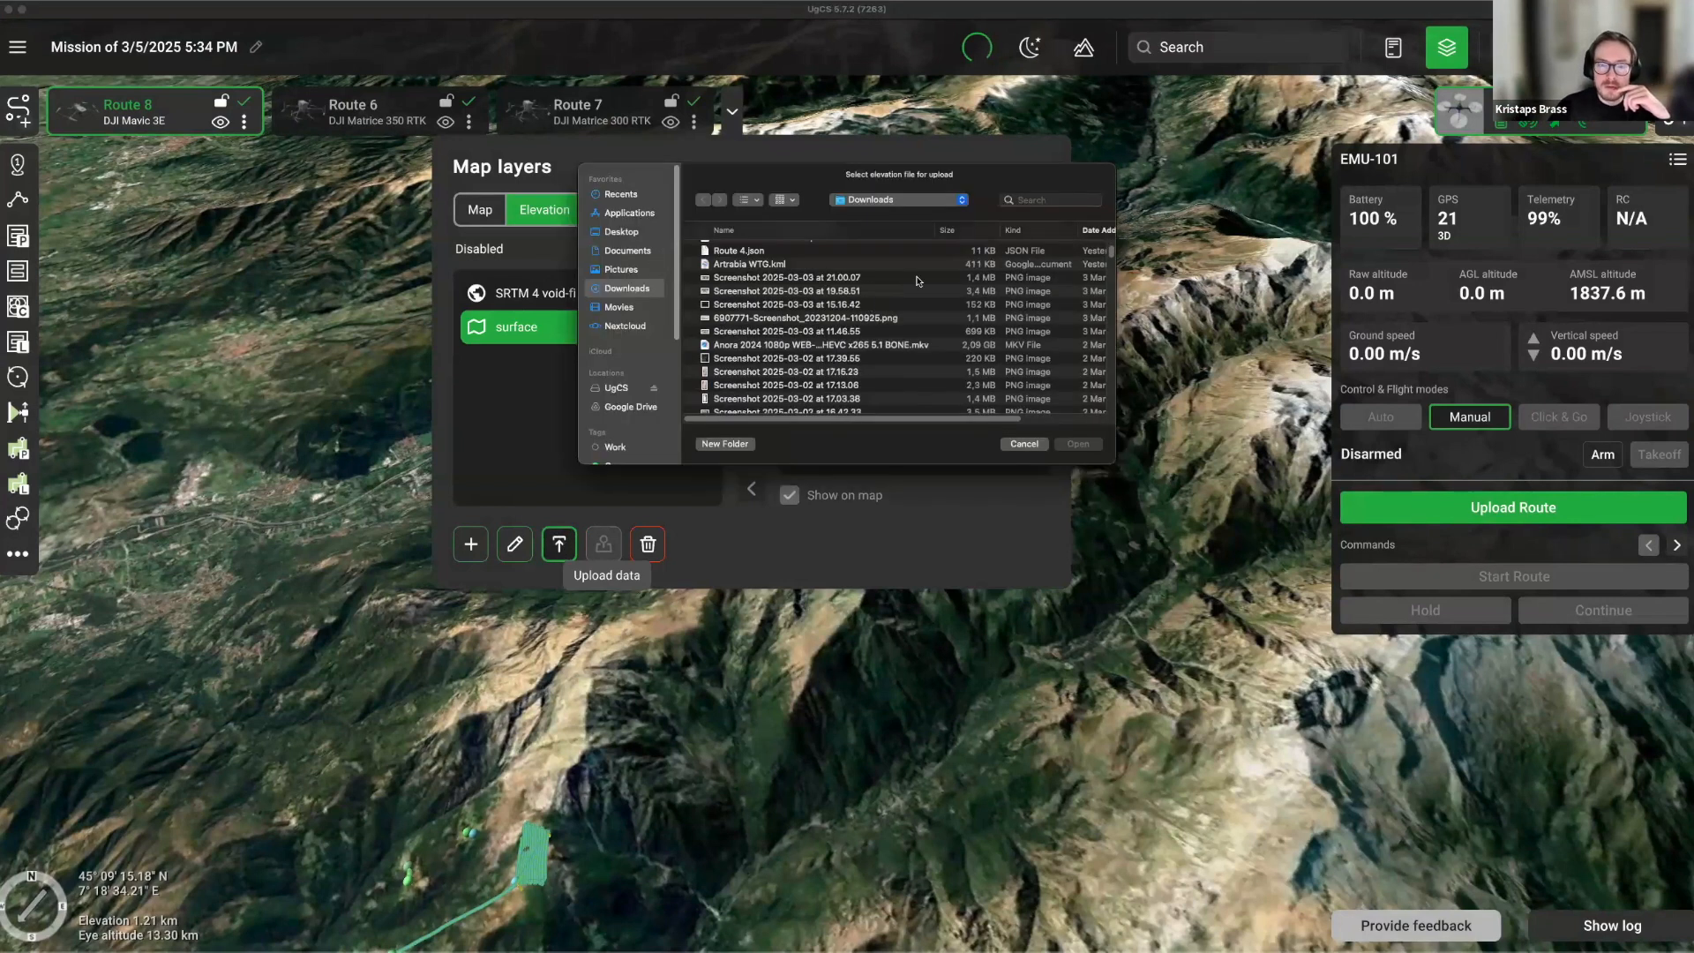
{"action": "left_click_drag", "start_coordinate": [796, 187], "coordinate": [805, 950]}
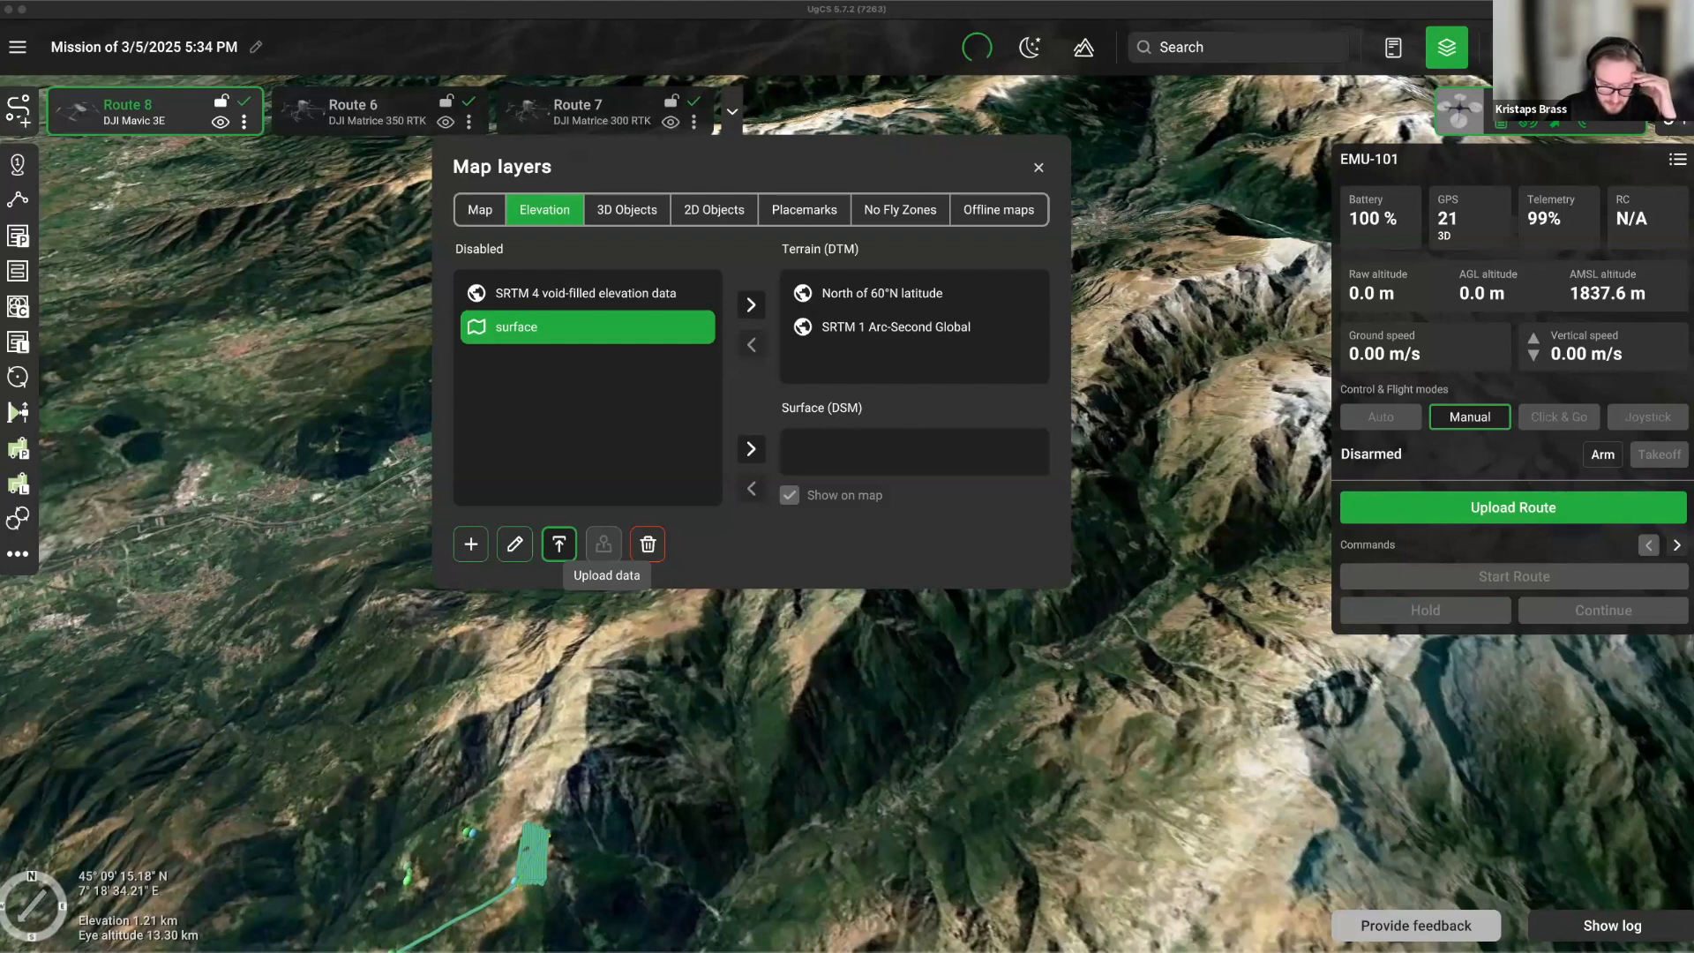
Upload the 'surface' elevation file, assign it to Surface (DSM), and focus the map on it.
{"action": "left_click", "coordinate": [558, 543]}
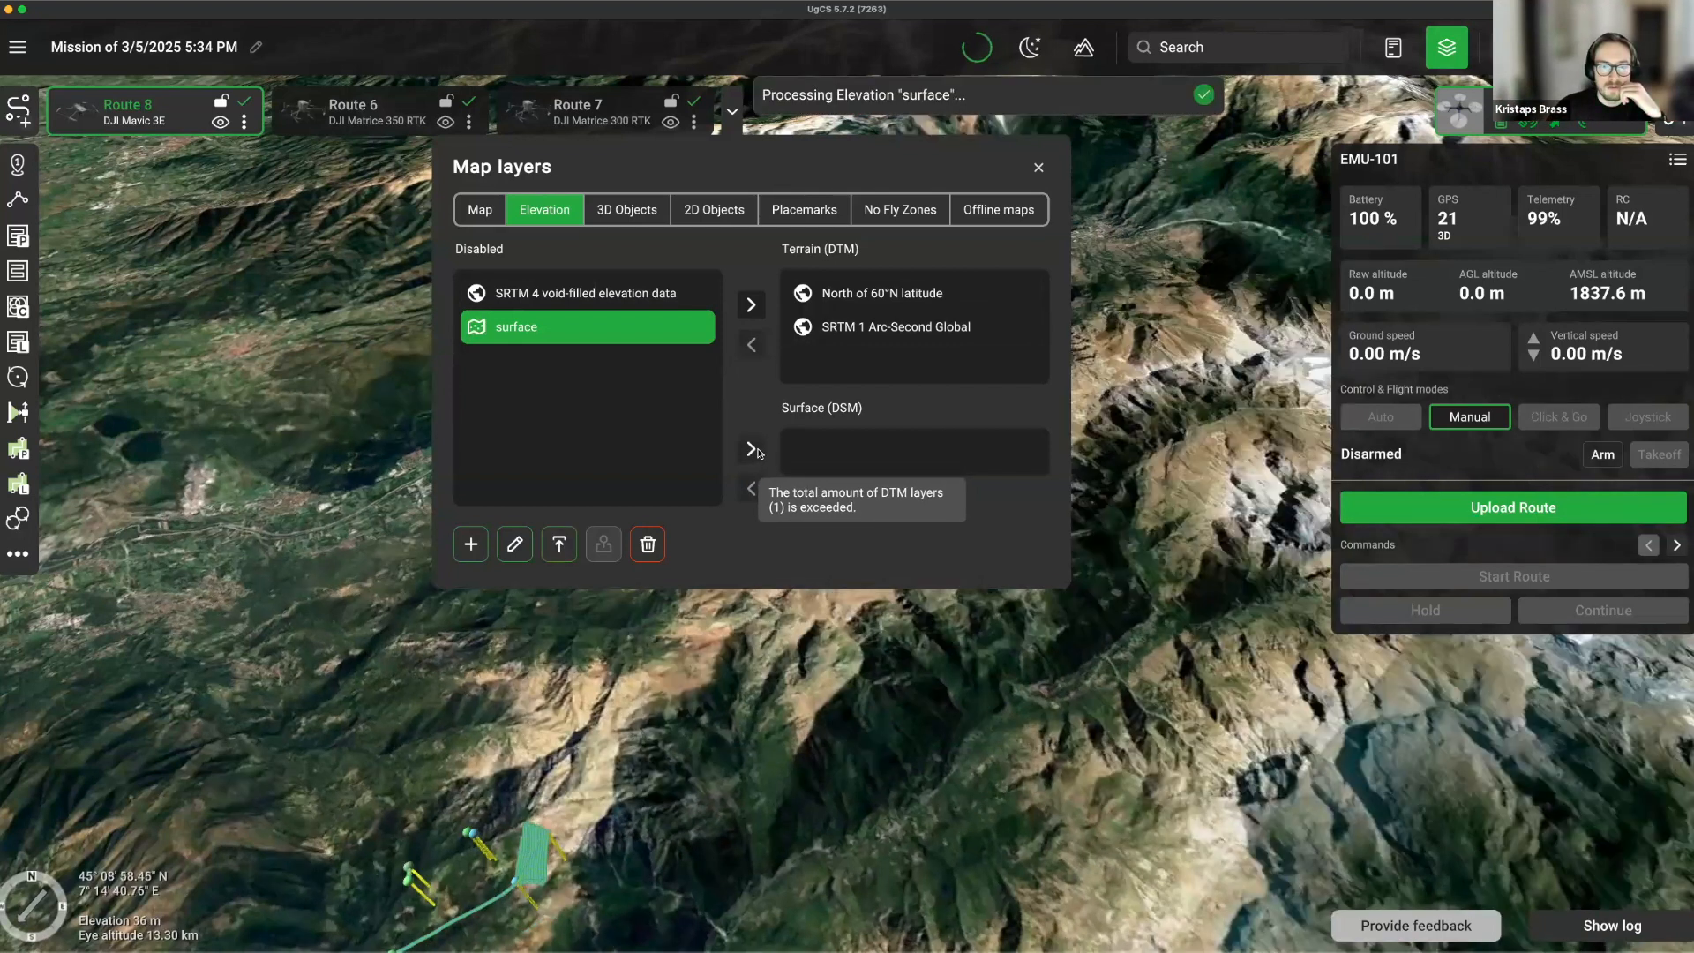
{"action": "left_click", "coordinate": [750, 450]}
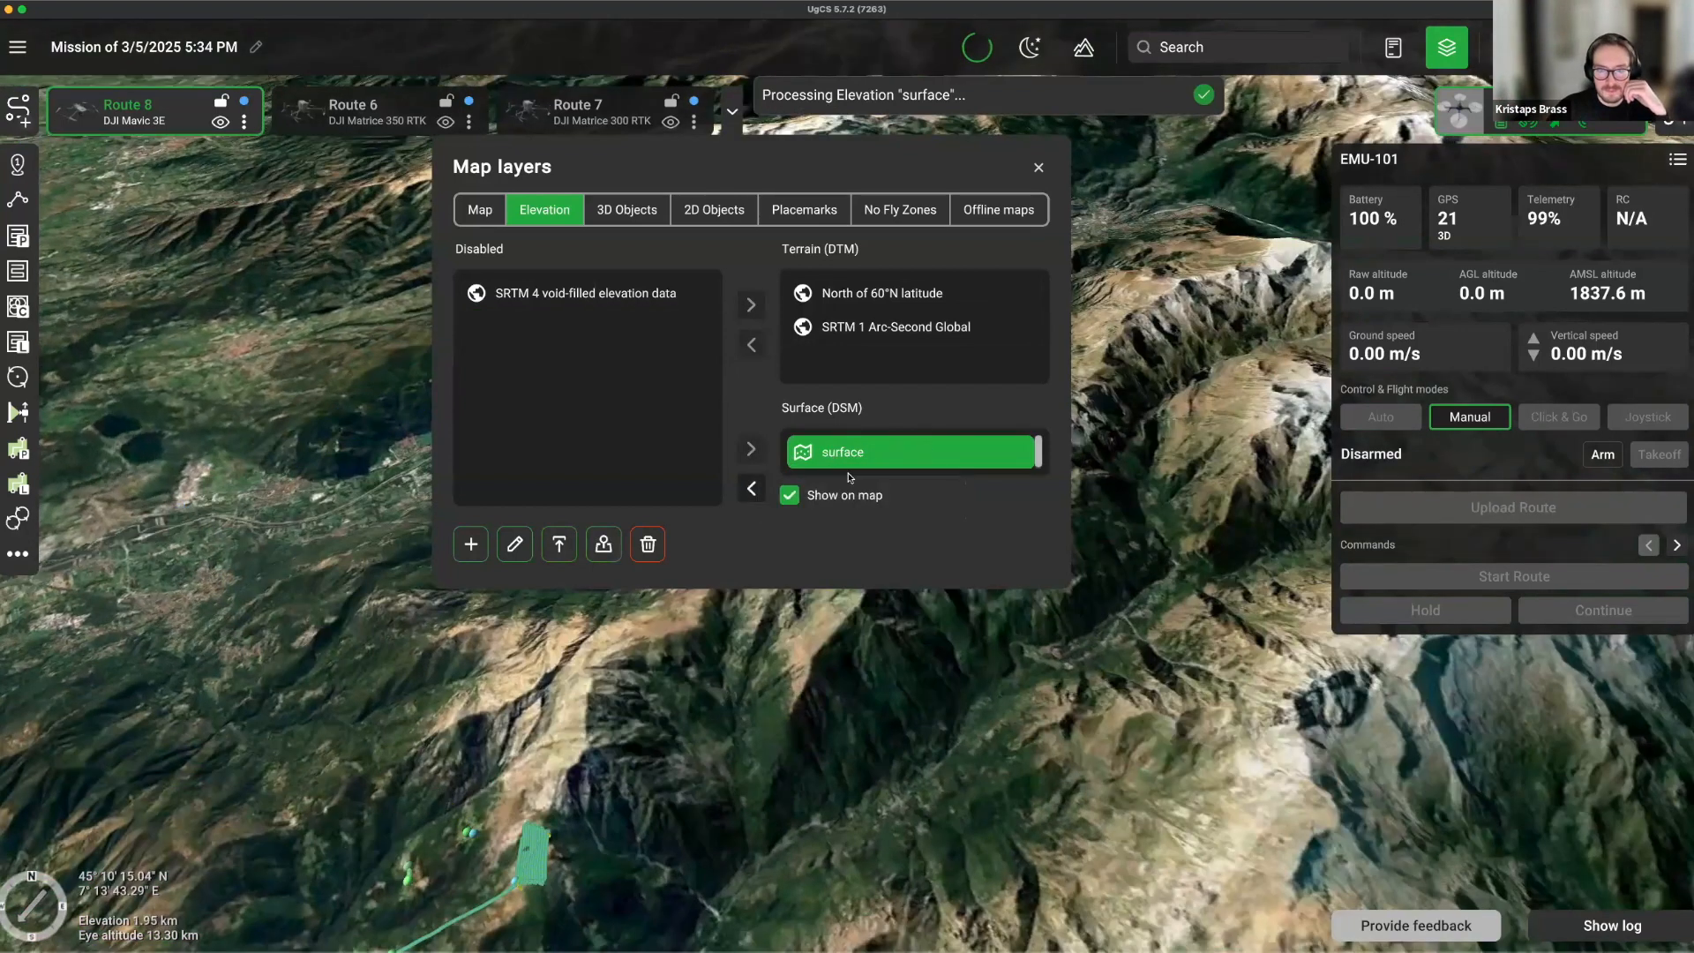
{"action": "left_click", "coordinate": [603, 543]}
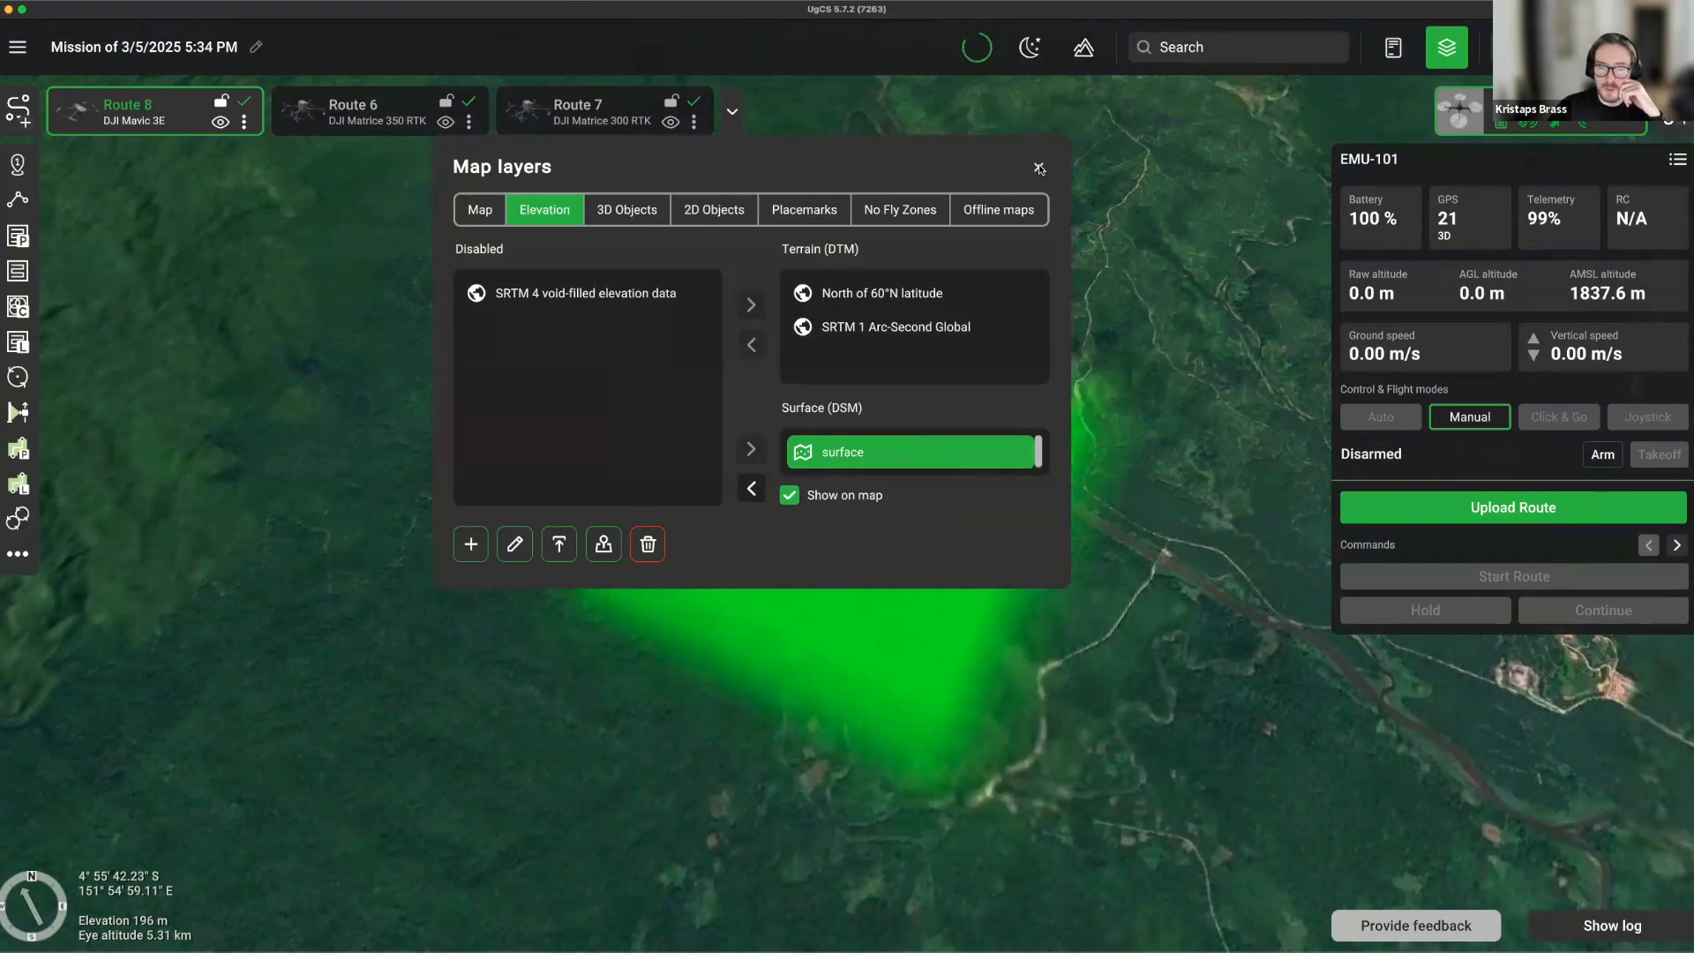
{"action": "left_click", "coordinate": [1040, 168]}
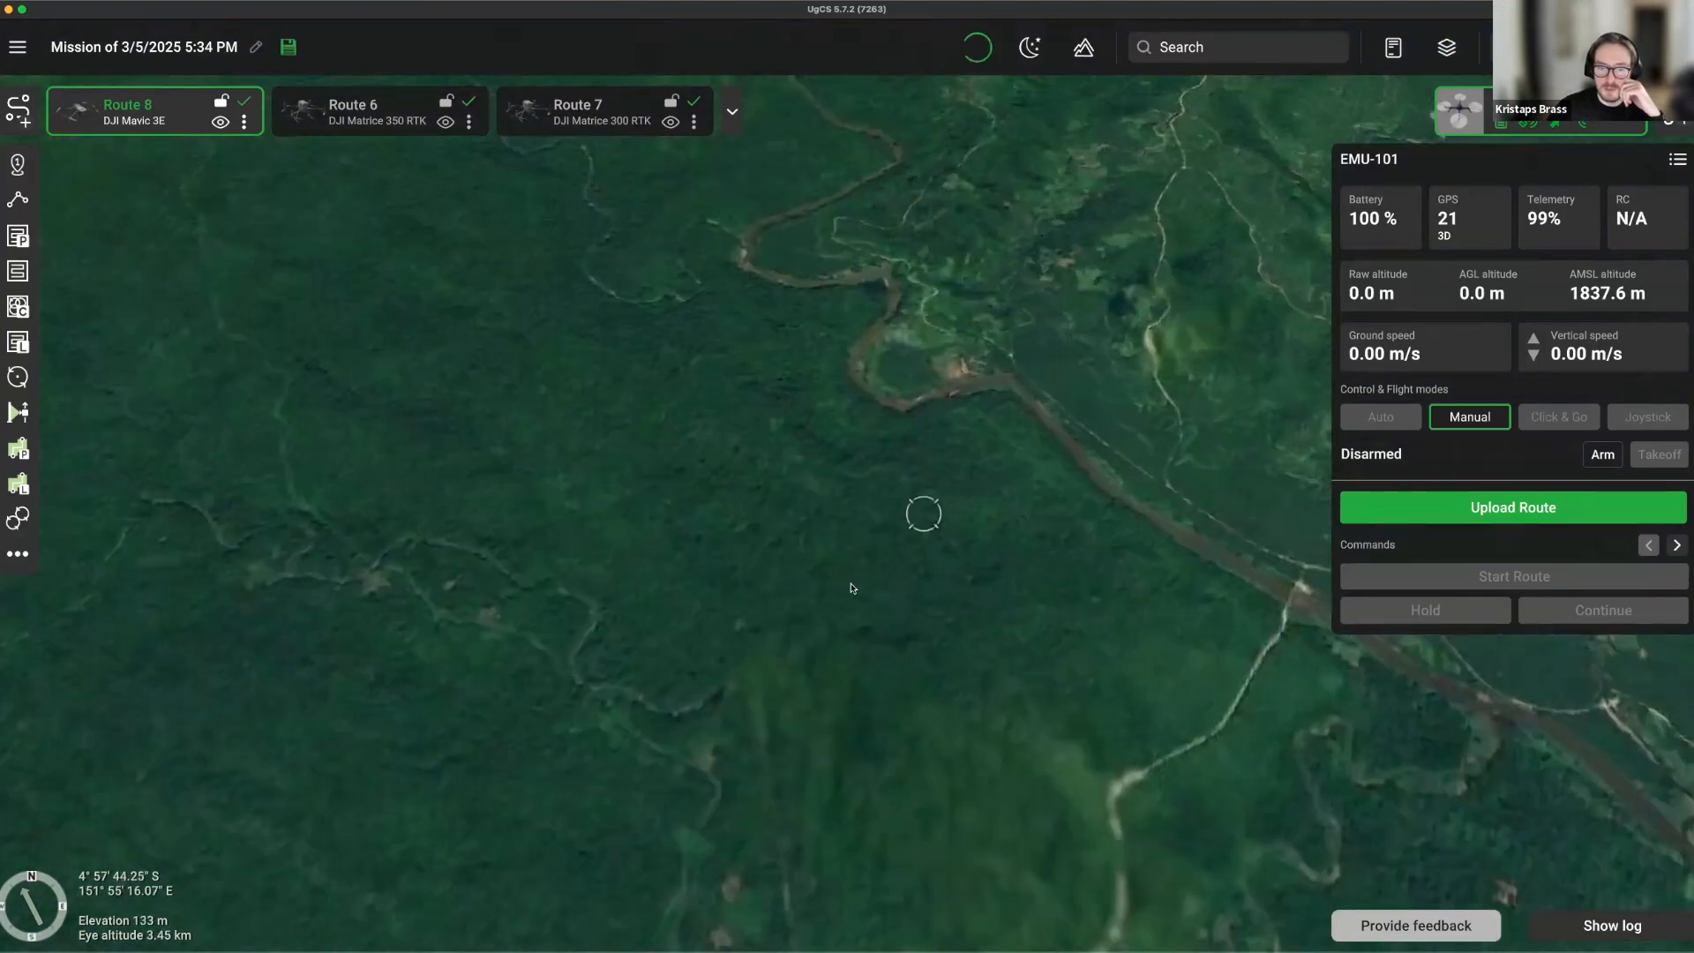
{"action": "scroll", "coordinate": [852, 587], "scroll_direction": "up", "scroll_amount": 5}
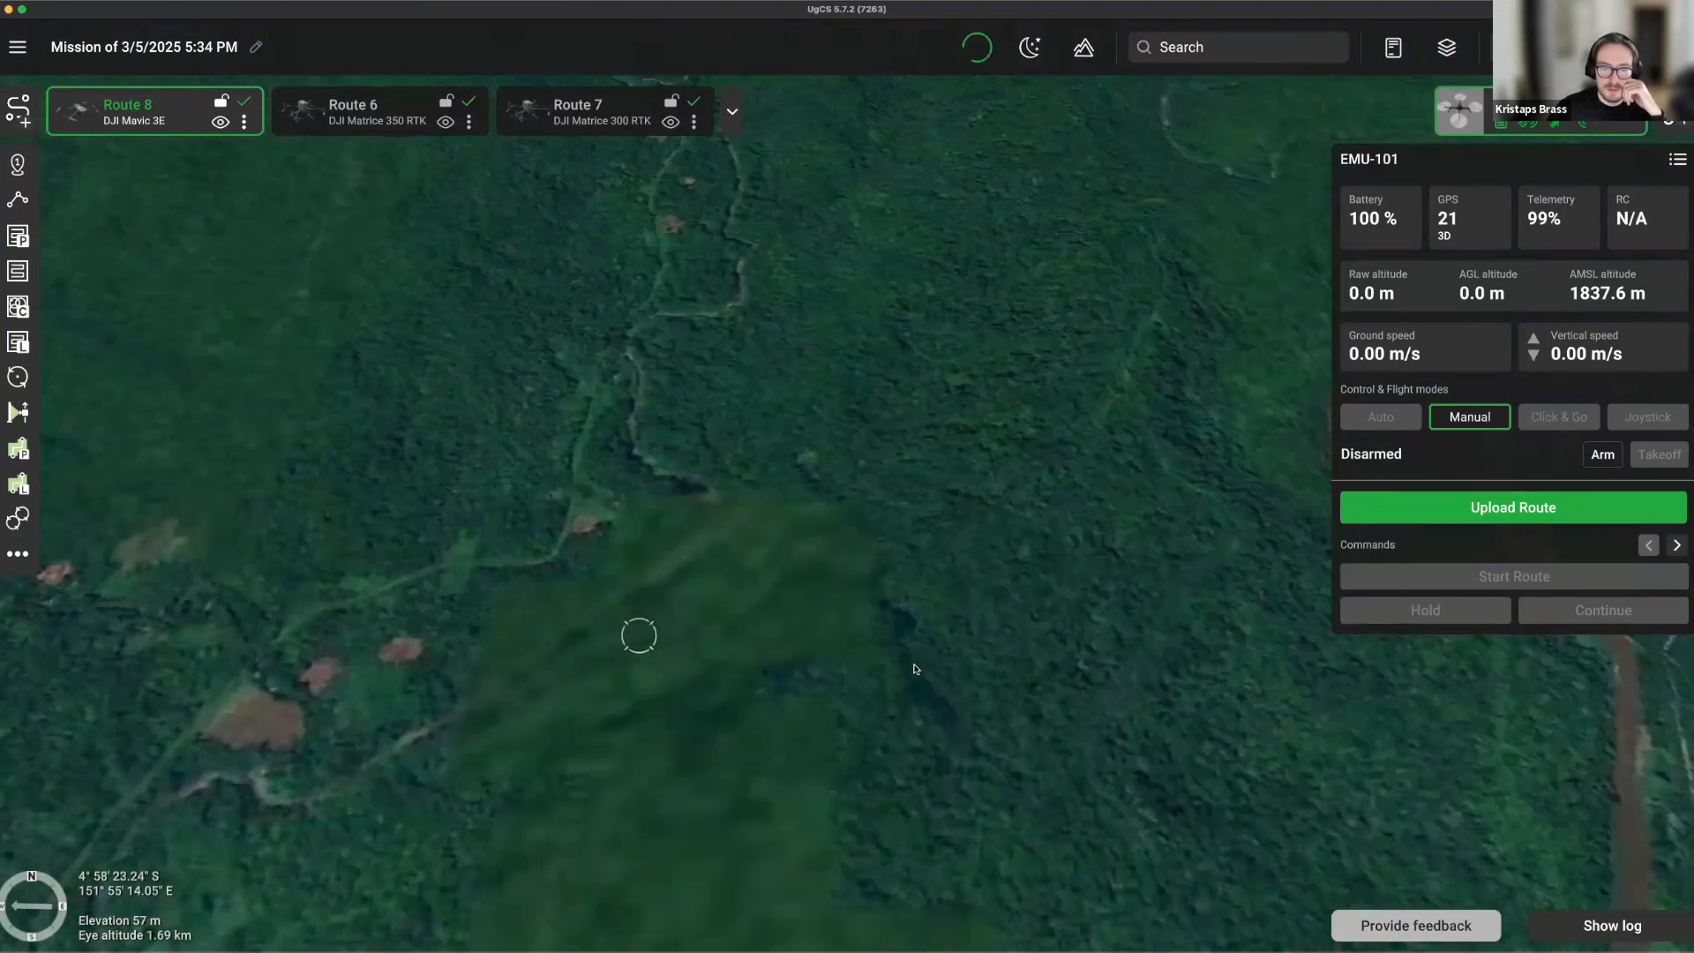
{"action": "left_click", "coordinate": [1446, 47]}
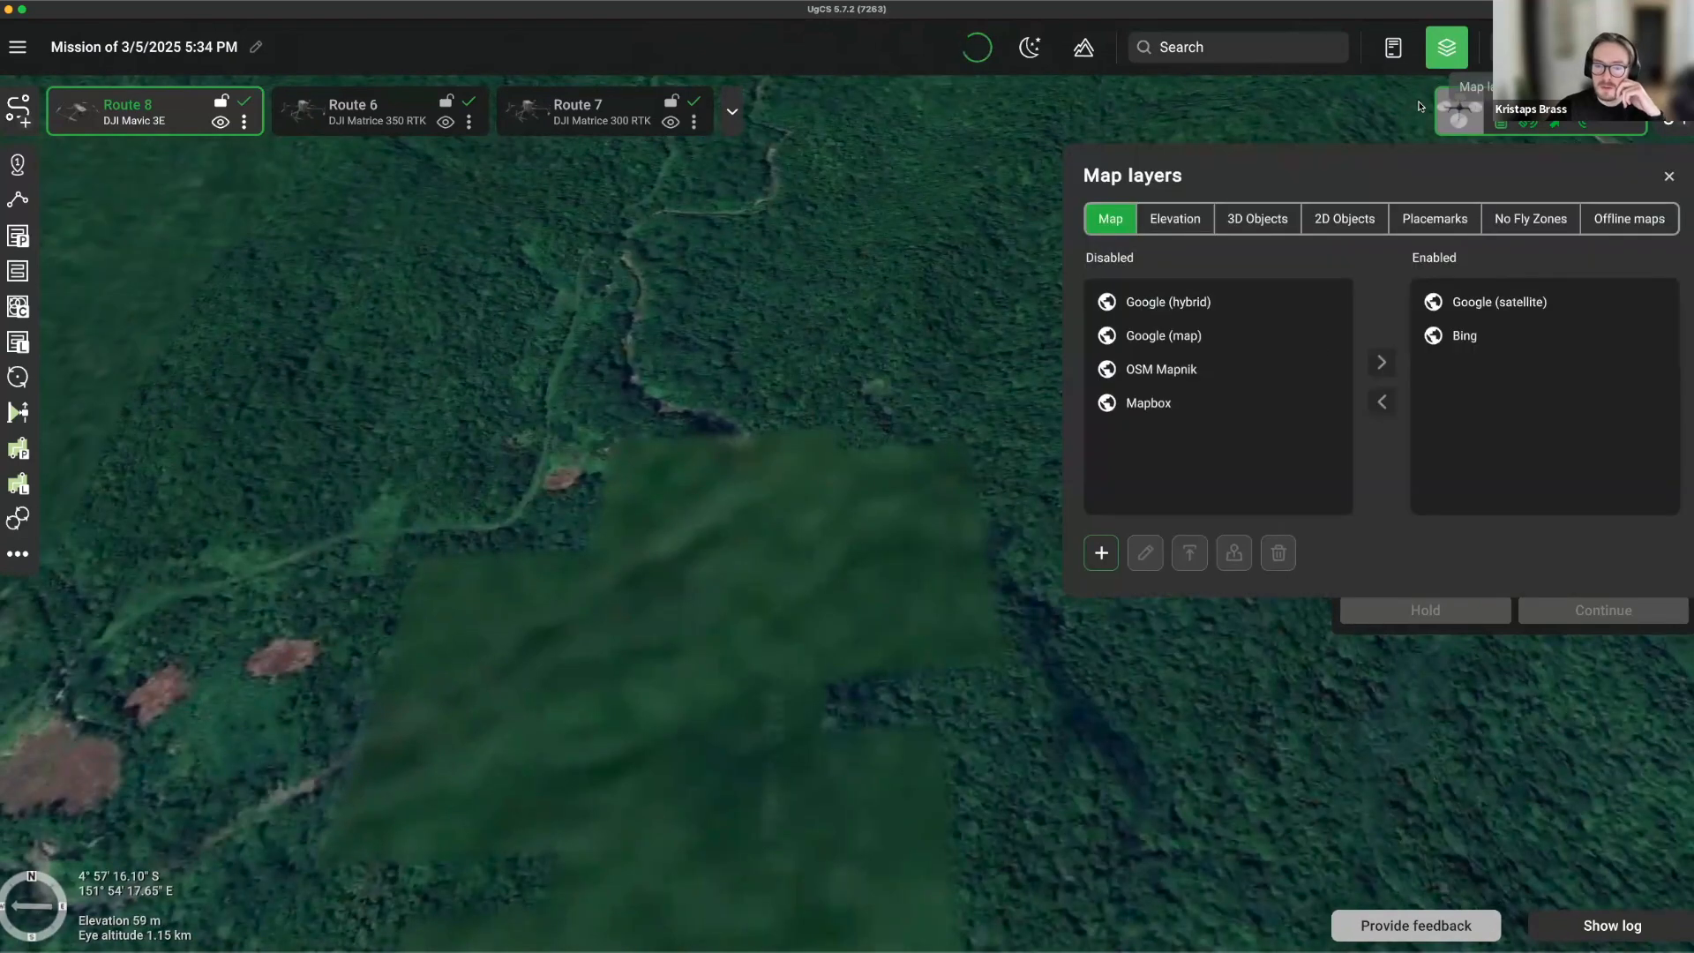
{"action": "left_click", "coordinate": [1186, 221]}
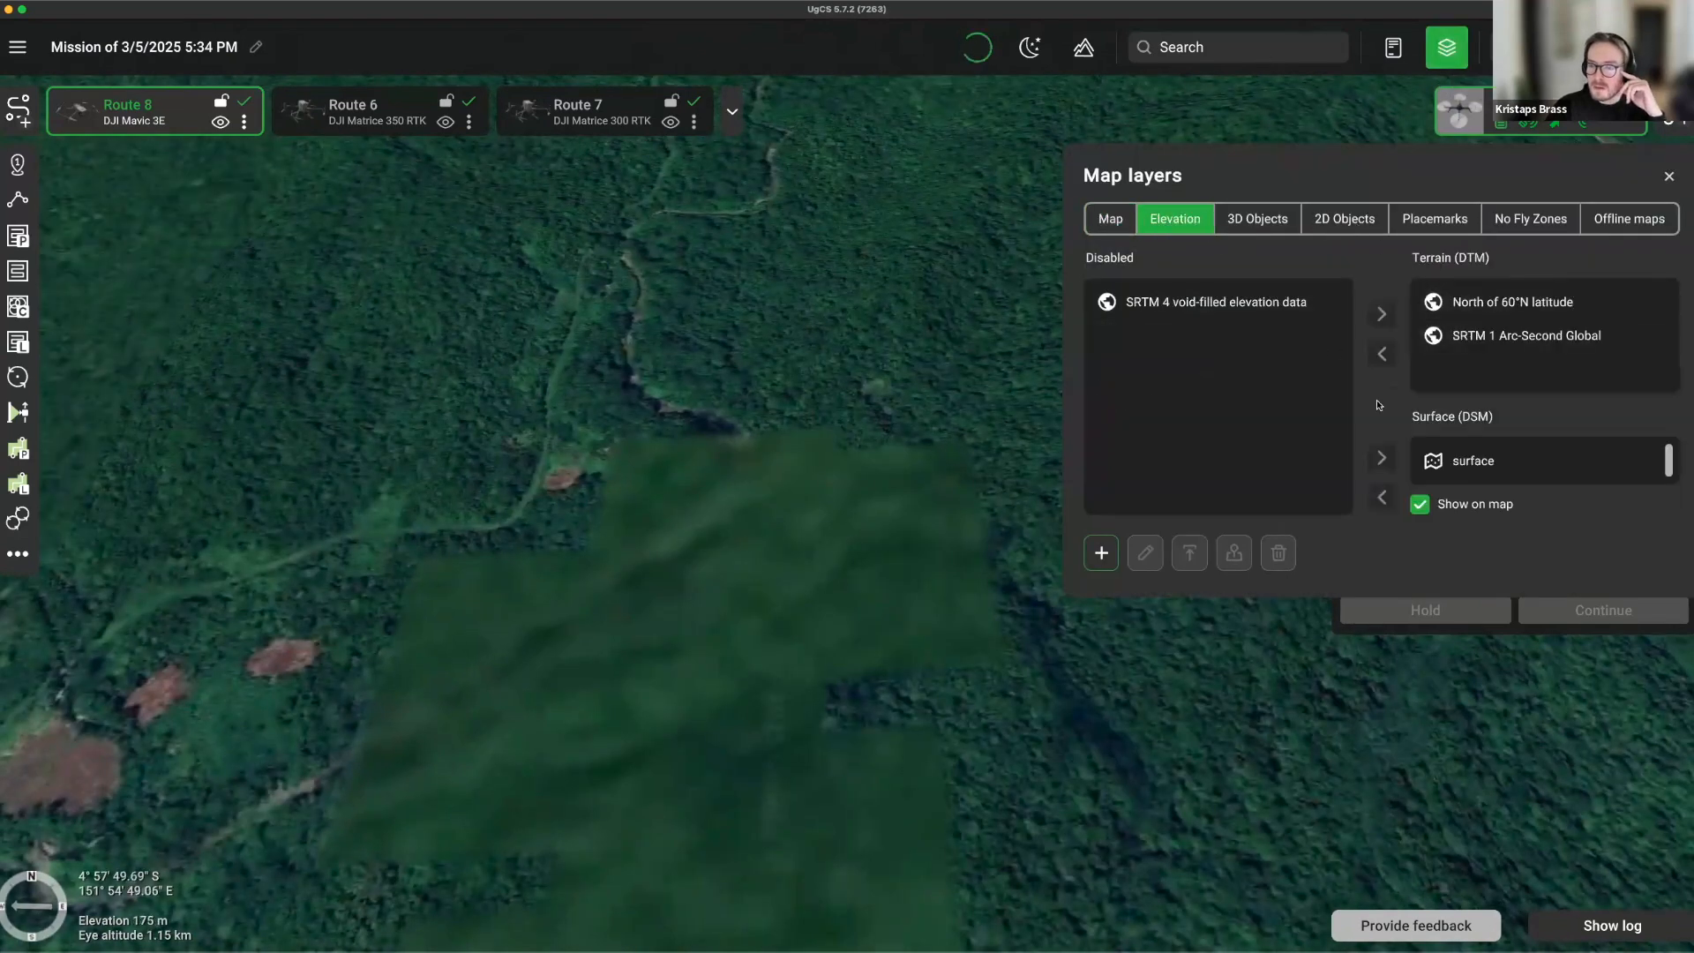
{"action": "left_click", "coordinate": [1451, 474]}
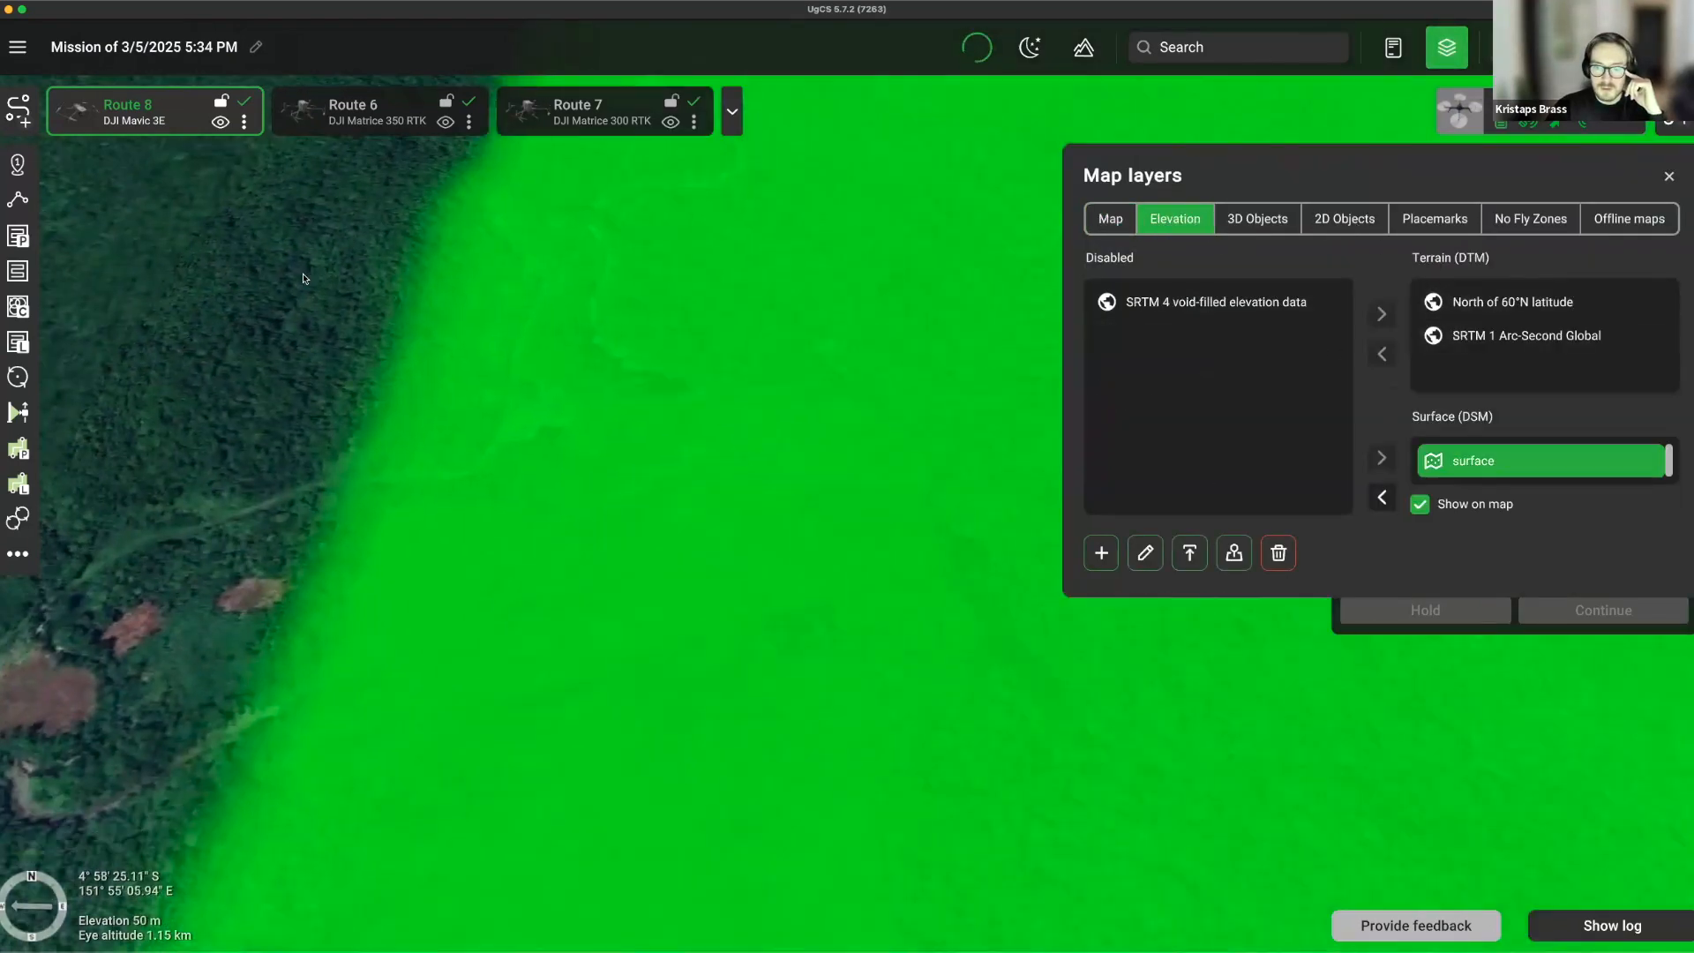
{"action": "scroll", "coordinate": [706, 585], "scroll_direction": "down", "scroll_amount": 3}
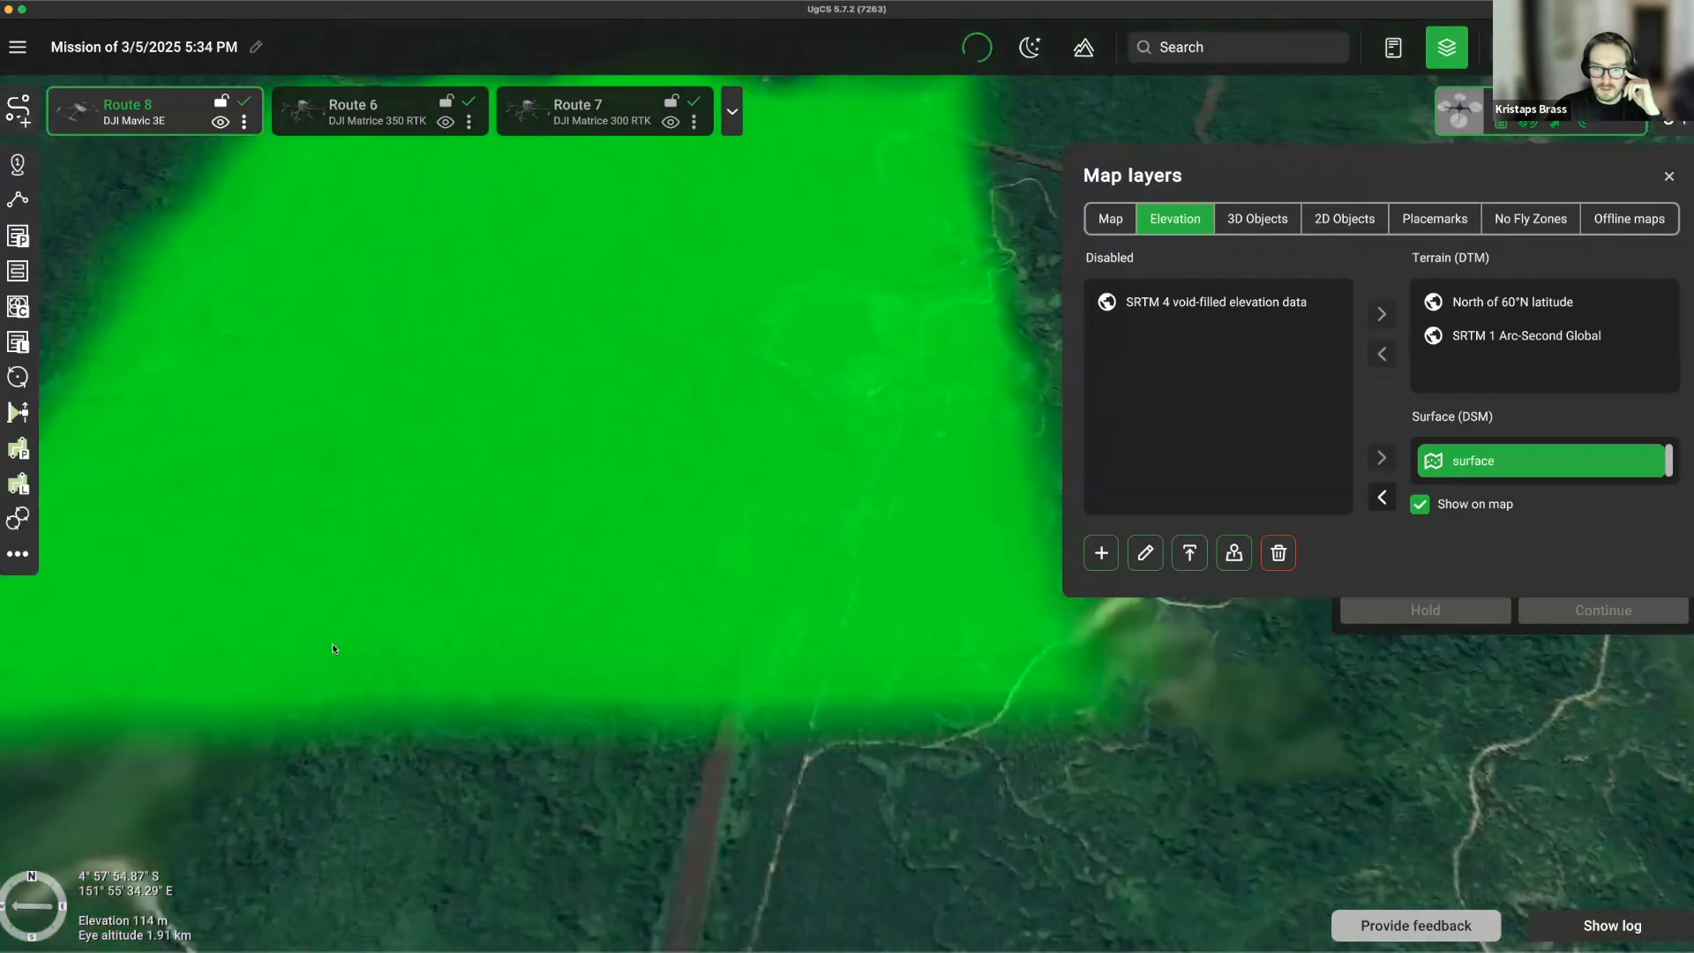
{"action": "scroll", "coordinate": [824, 529], "scroll_direction": "up", "scroll_amount": 6}
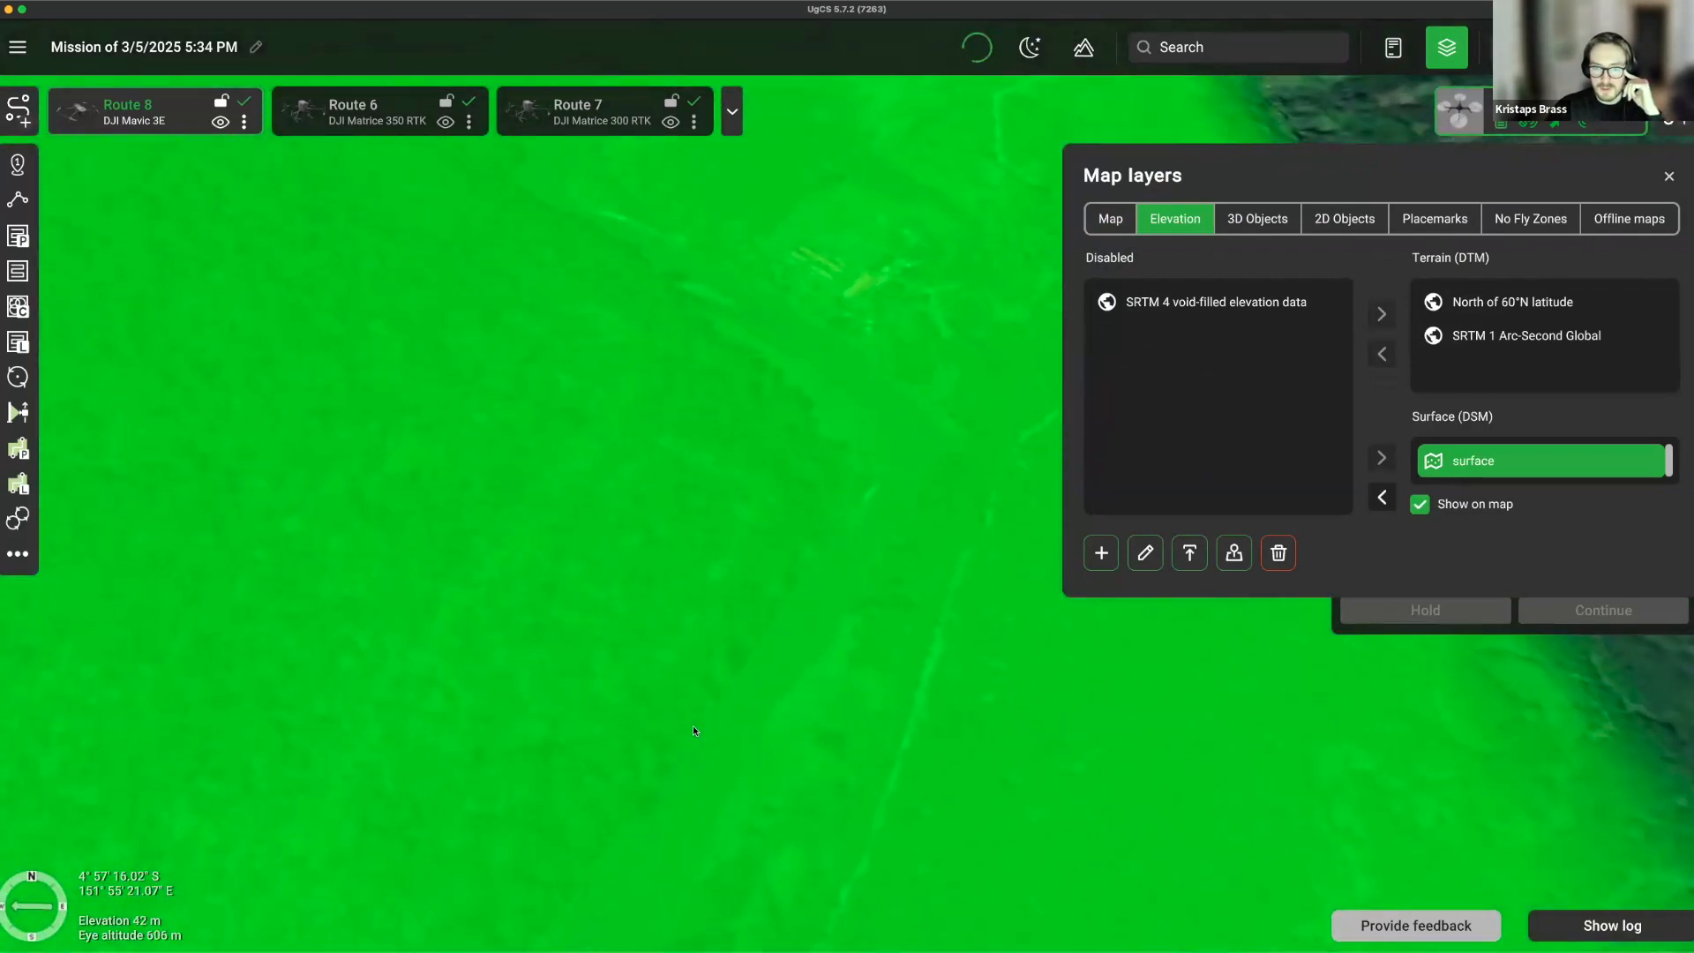
{"action": "left_click", "coordinate": [1454, 474]}
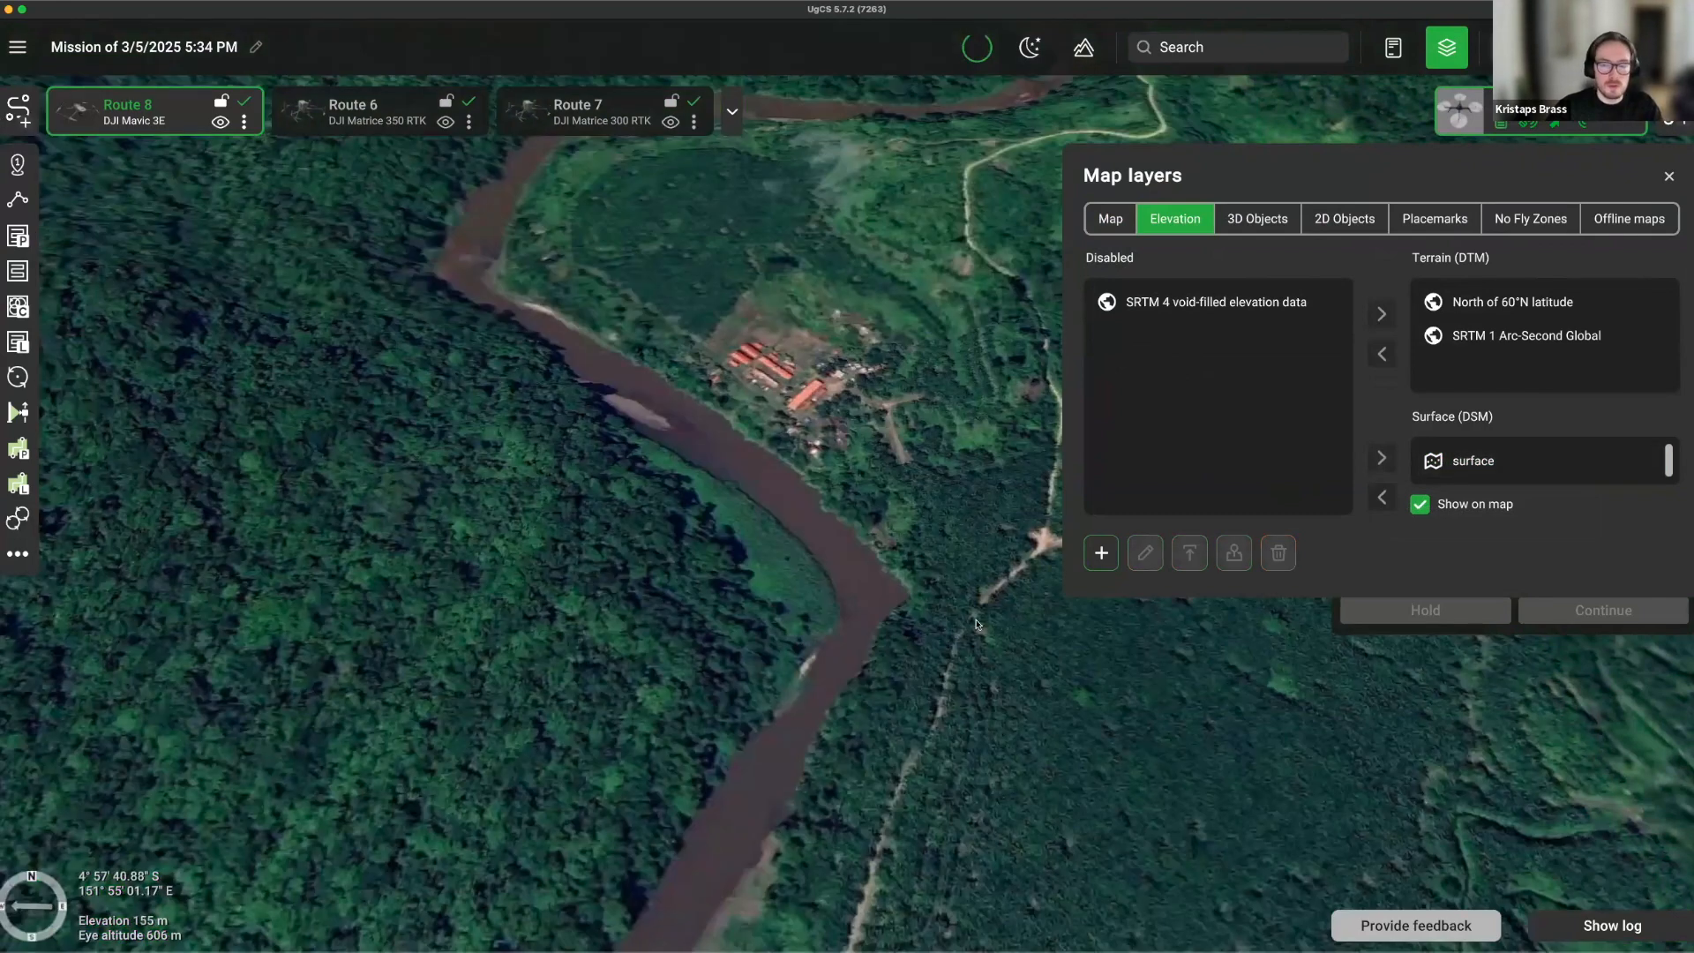
Create a new route using the DJI Mavic 3E vehicle profile.
{"action": "left_click", "coordinate": [18, 110]}
{"action": "left_click", "coordinate": [1066, 756]}
{"action": "left_click", "coordinate": [840, 380]}
{"action": "left_click", "coordinate": [1097, 764]}
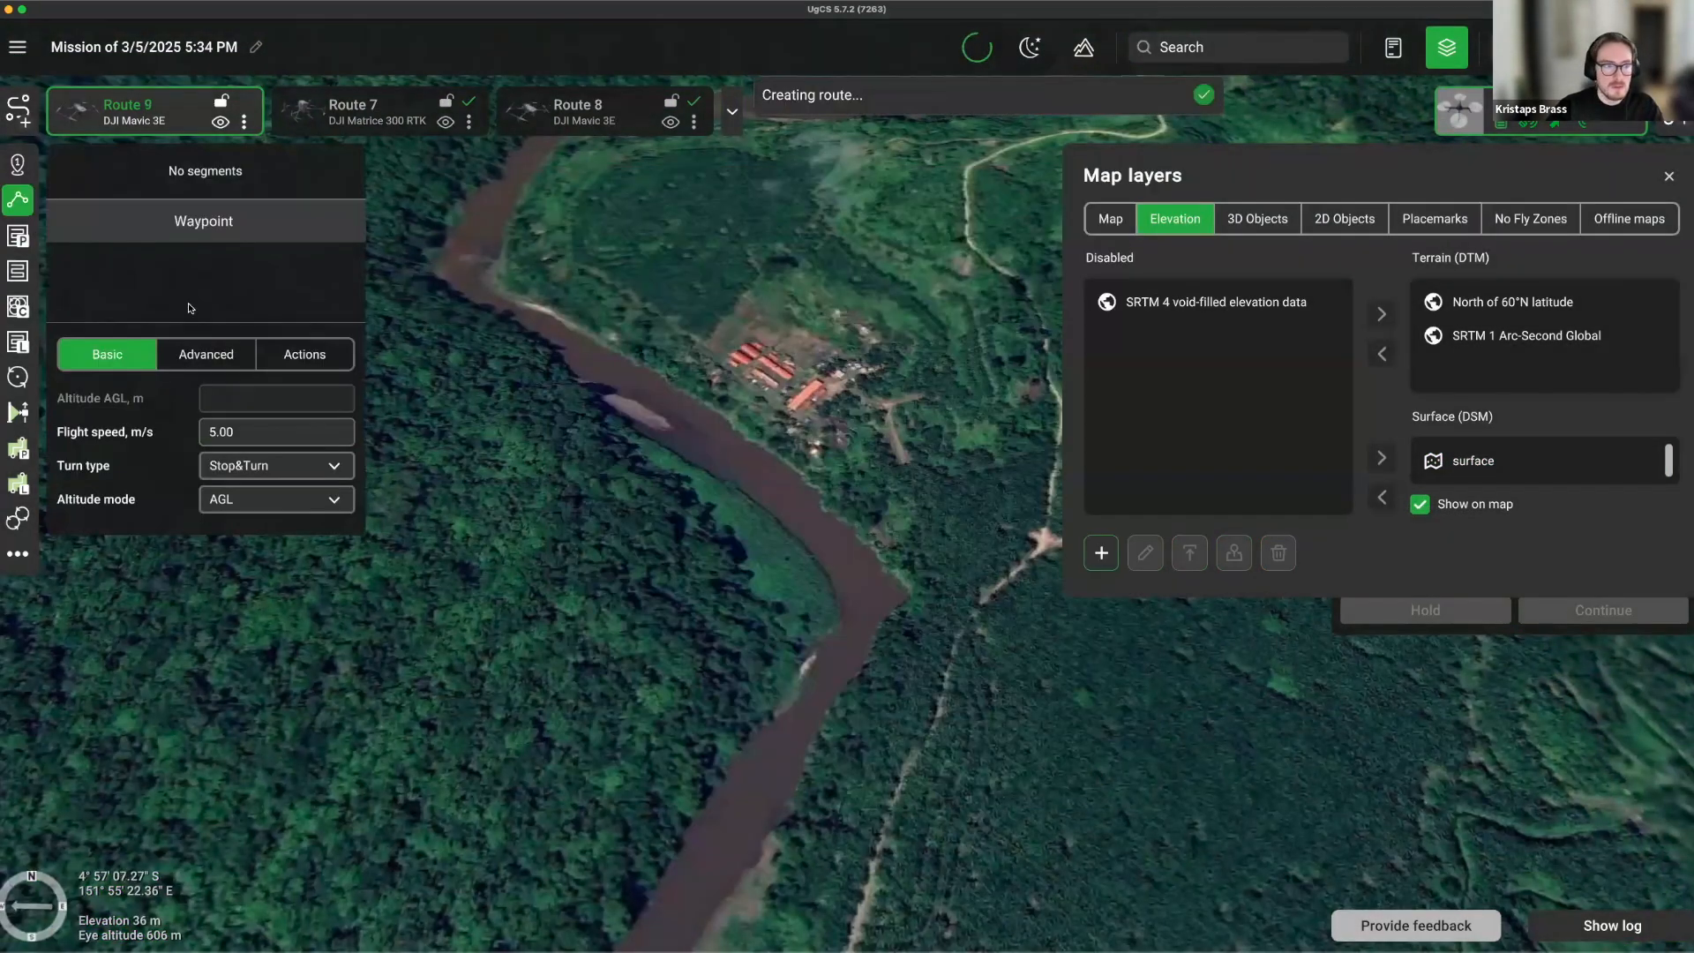
Draw a four-corner photogrammetry area over the riverside forest using the Wide camera.
{"action": "left_click", "coordinate": [17, 236]}
{"action": "left_click", "coordinate": [273, 426]}
{"action": "left_click", "coordinate": [256, 485]}
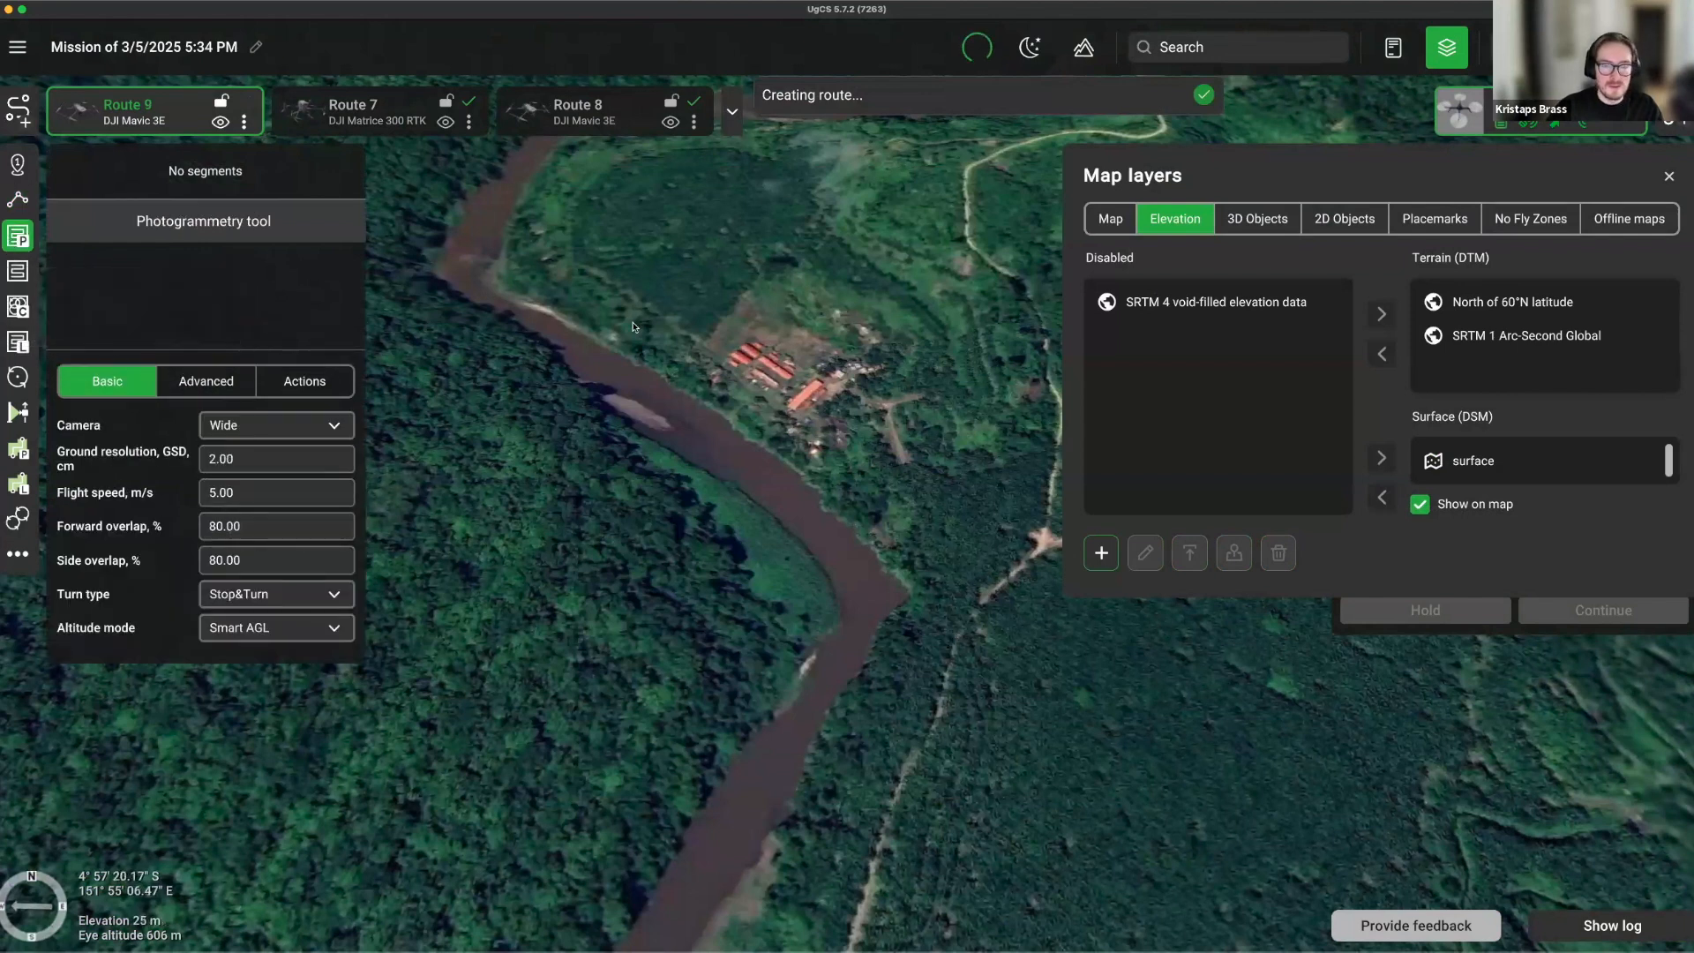
{"action": "left_click", "coordinate": [609, 306]}
{"action": "left_click", "coordinate": [782, 406]}
{"action": "left_click", "coordinate": [667, 603]}
{"action": "left_click", "coordinate": [401, 399]}
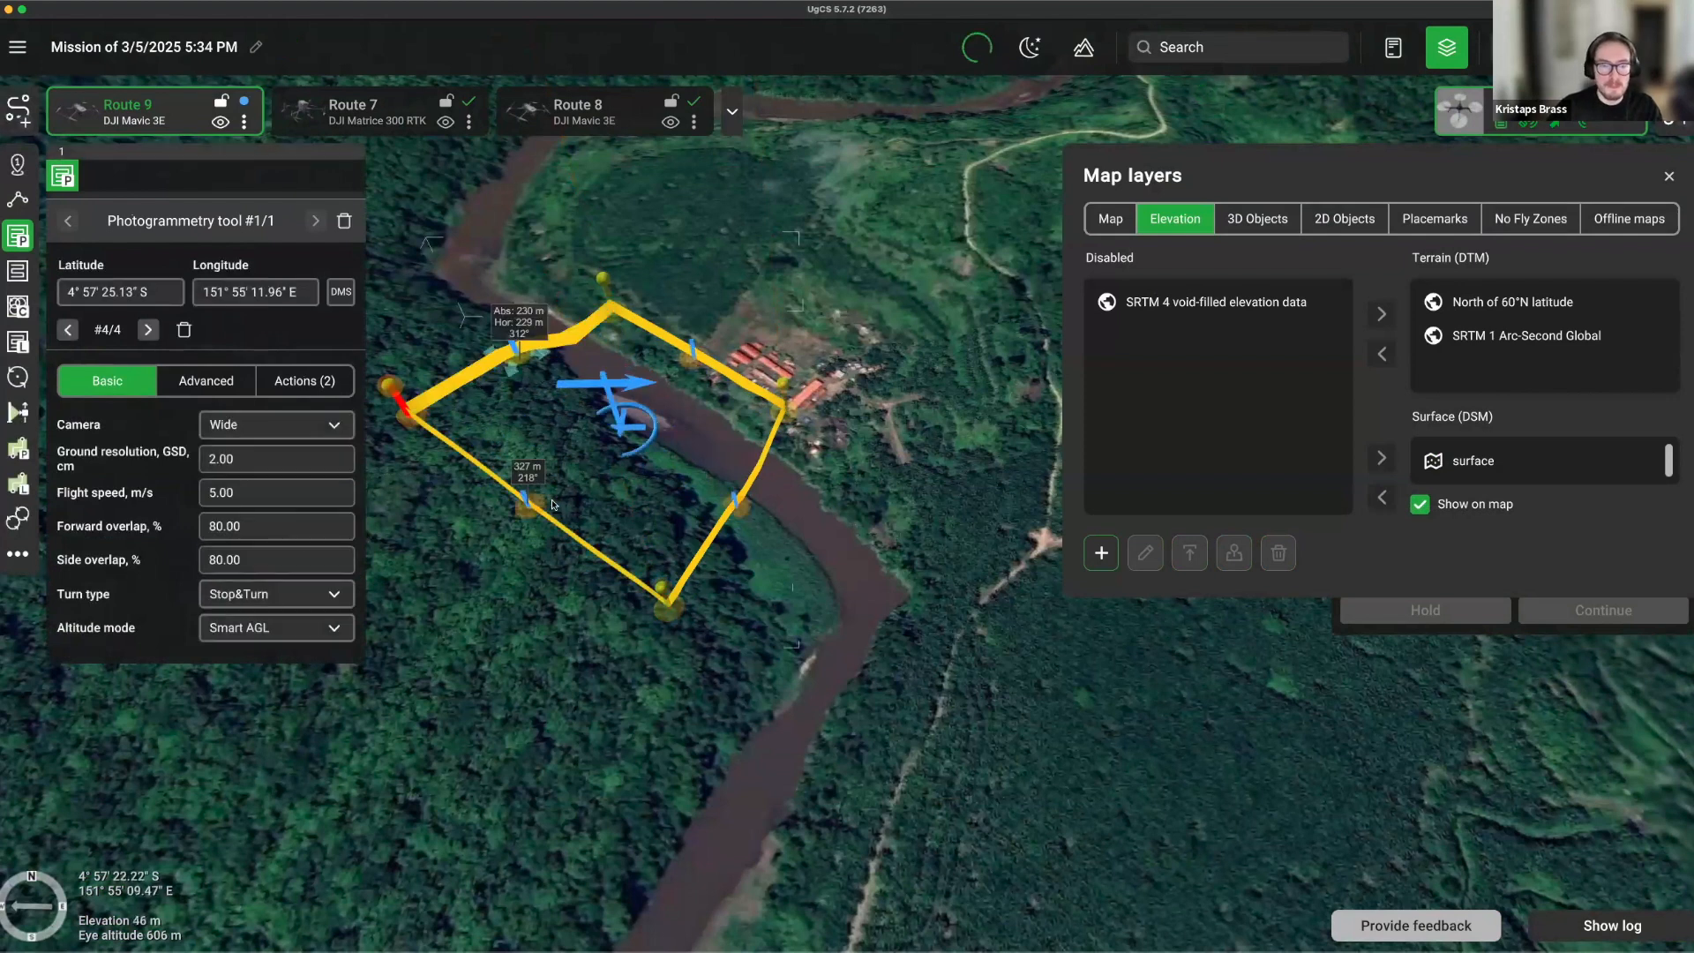
{"action": "right_click_drag", "start_coordinate": [482, 590], "coordinate": [568, 769]}
{"action": "left_click_drag", "start_coordinate": [804, 432], "coordinate": [898, 534]}
{"action": "right_click_drag", "start_coordinate": [740, 337], "coordinate": [813, 291]}
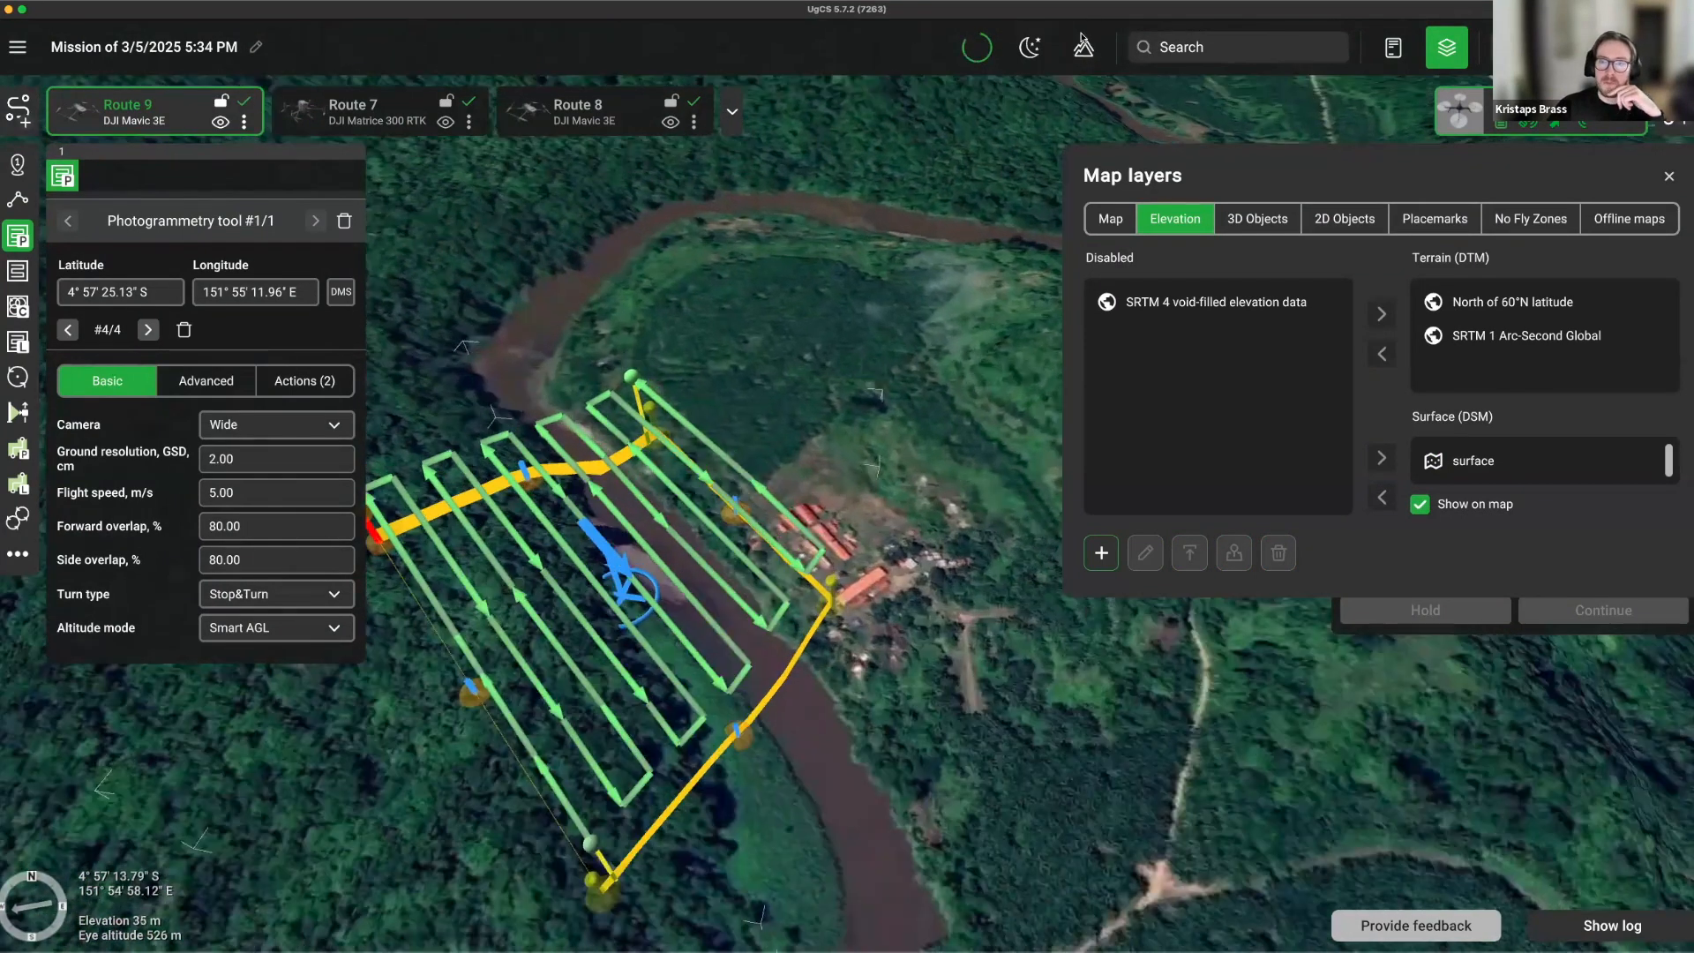
Check Route 9's elevation profile (3.3 km, 38 waypoints), then close Map layers and the profile.
{"action": "left_click", "coordinate": [1083, 47]}
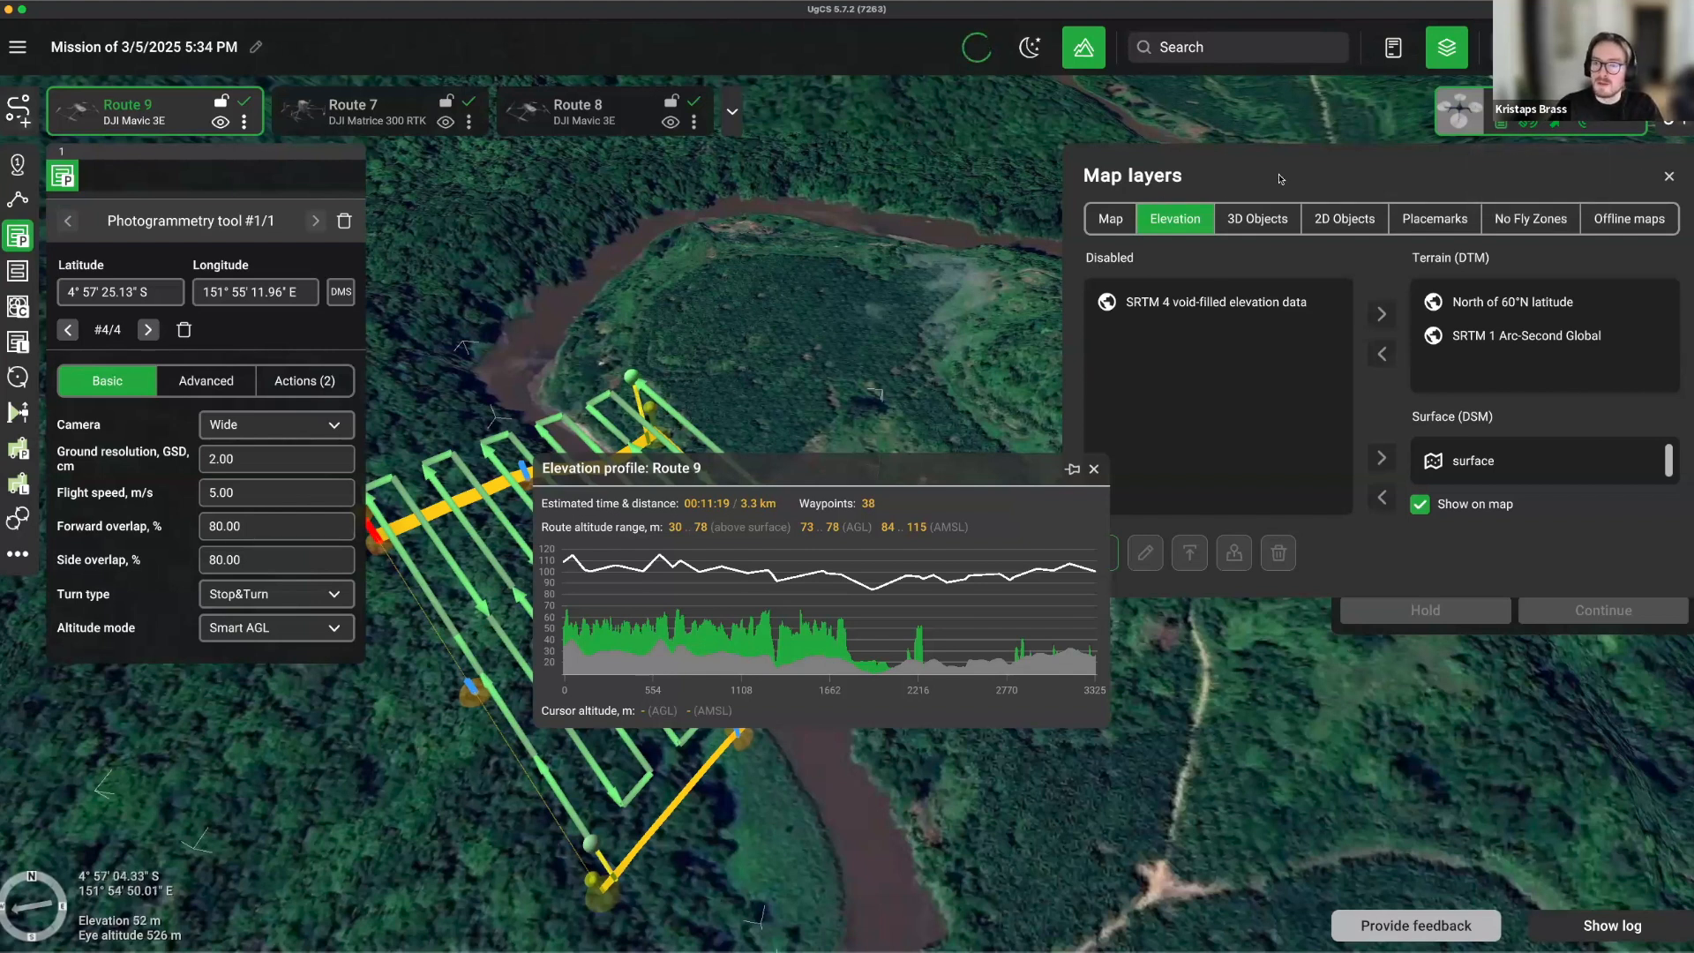
{"action": "left_click", "coordinate": [1153, 298]}
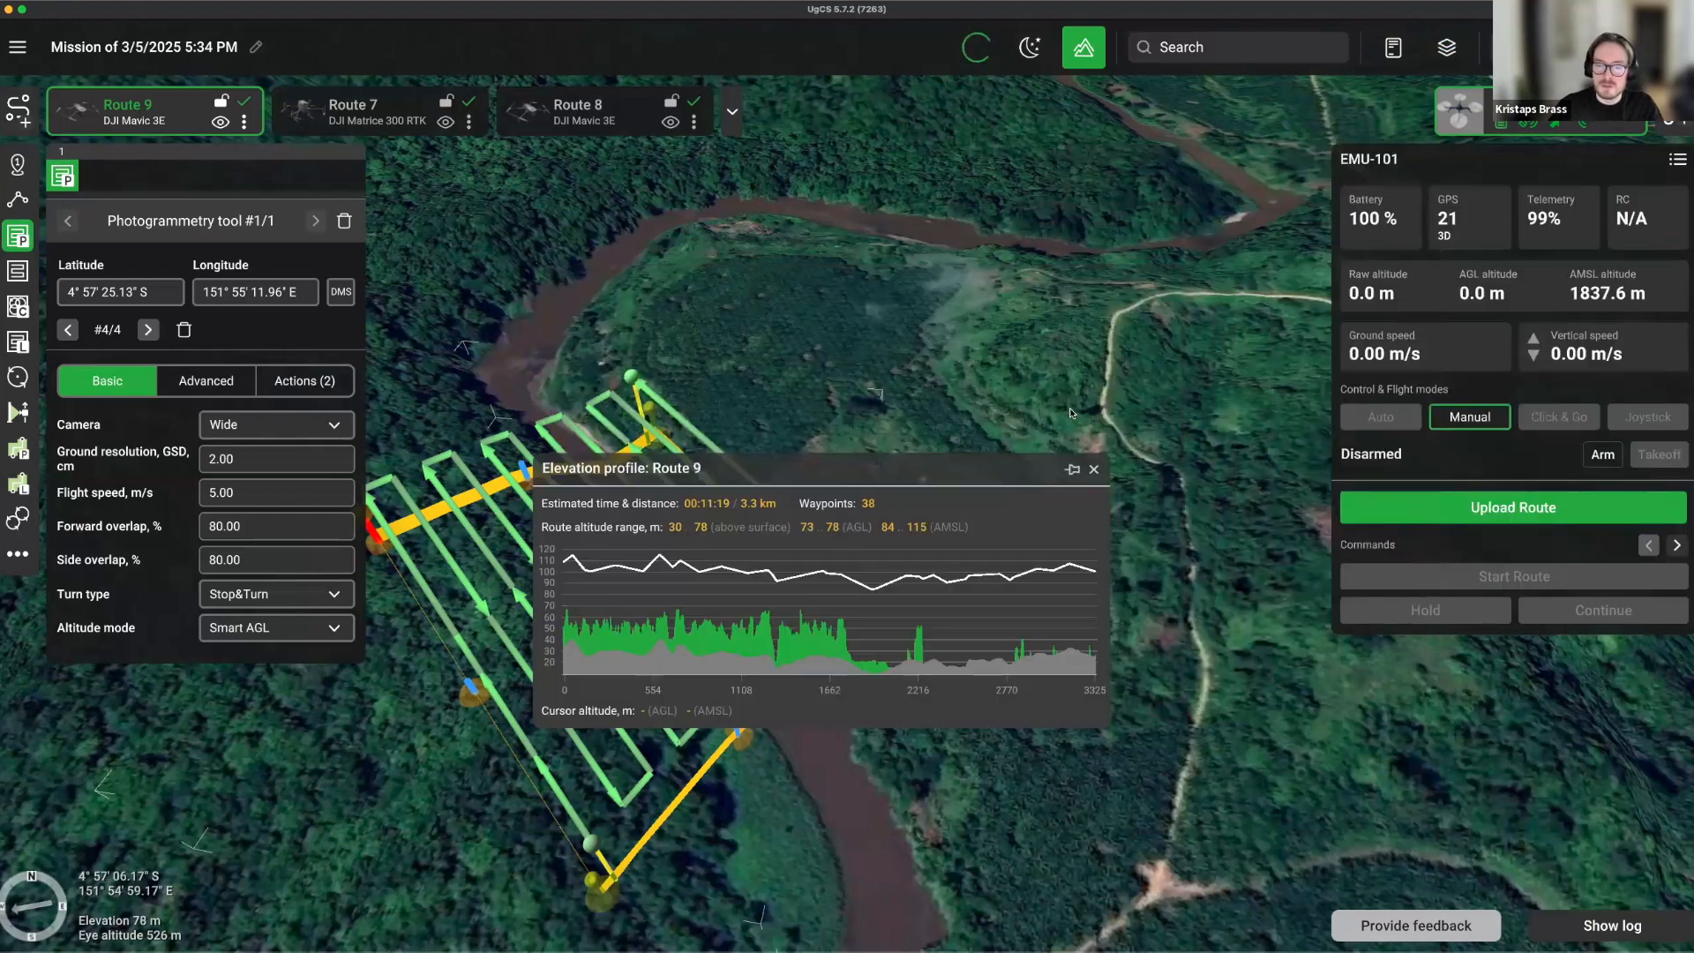
{"action": "left_click", "coordinate": [1094, 472]}
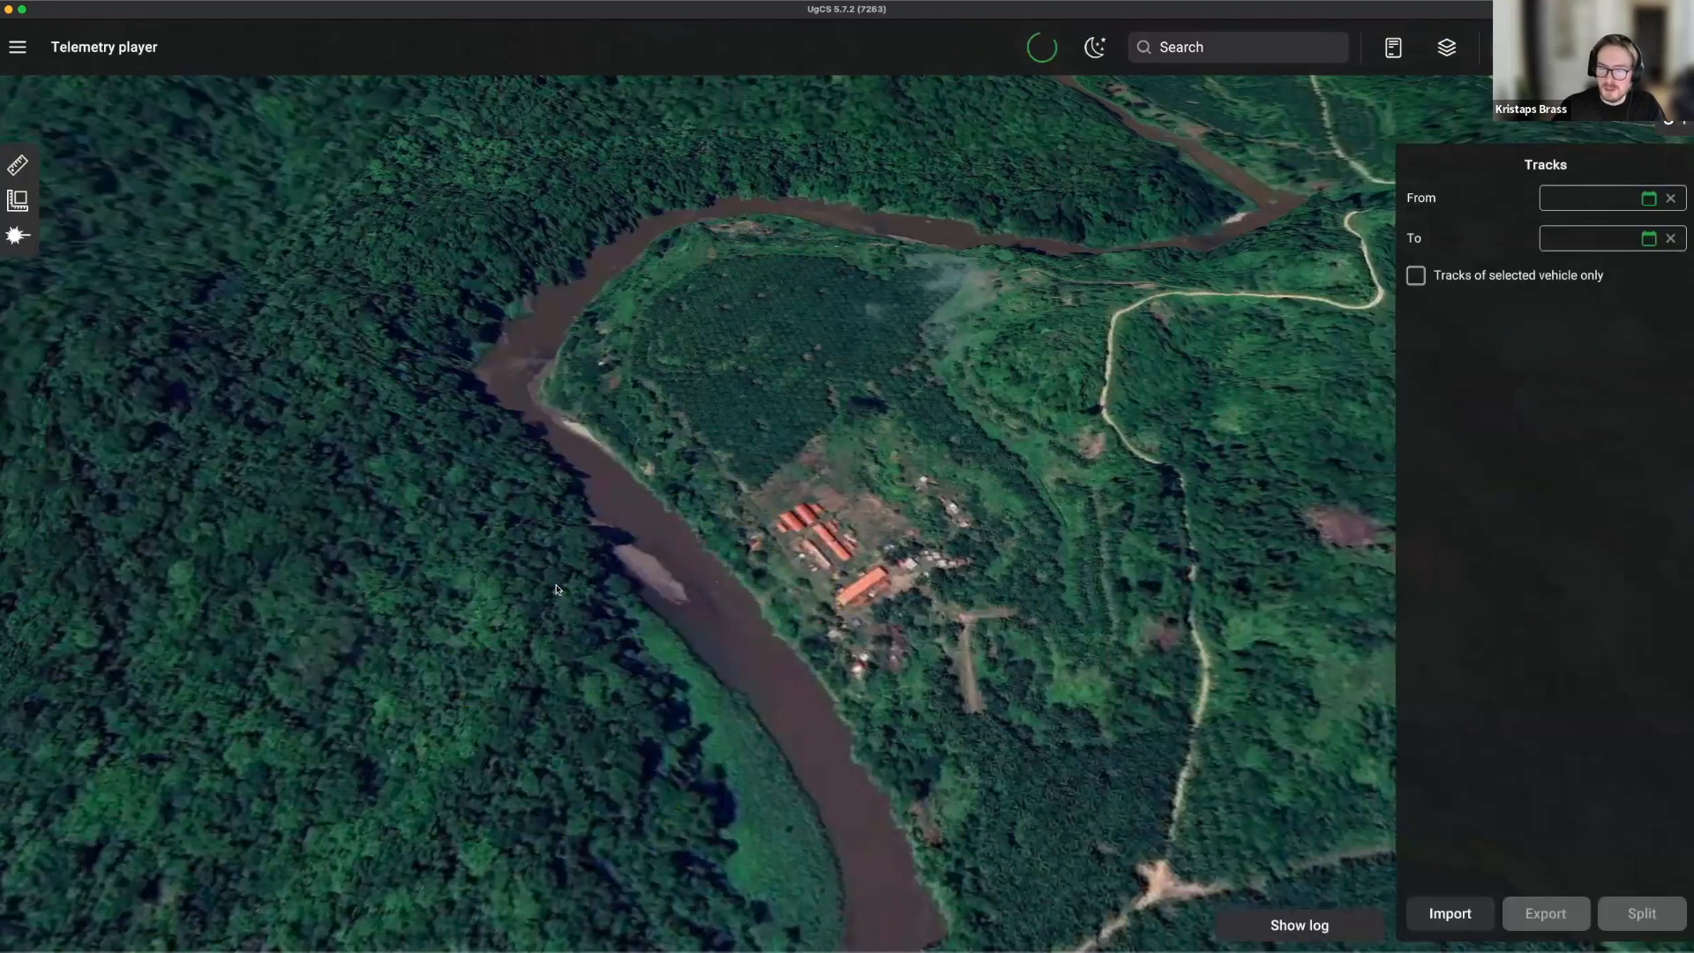
Add the M300RTK, M350RTK and Mavic3Enterprise vehicles, then load the M350RTK track for playback.
{"action": "scroll", "coordinate": [728, 493], "scroll_direction": "down", "scroll_amount": 10}
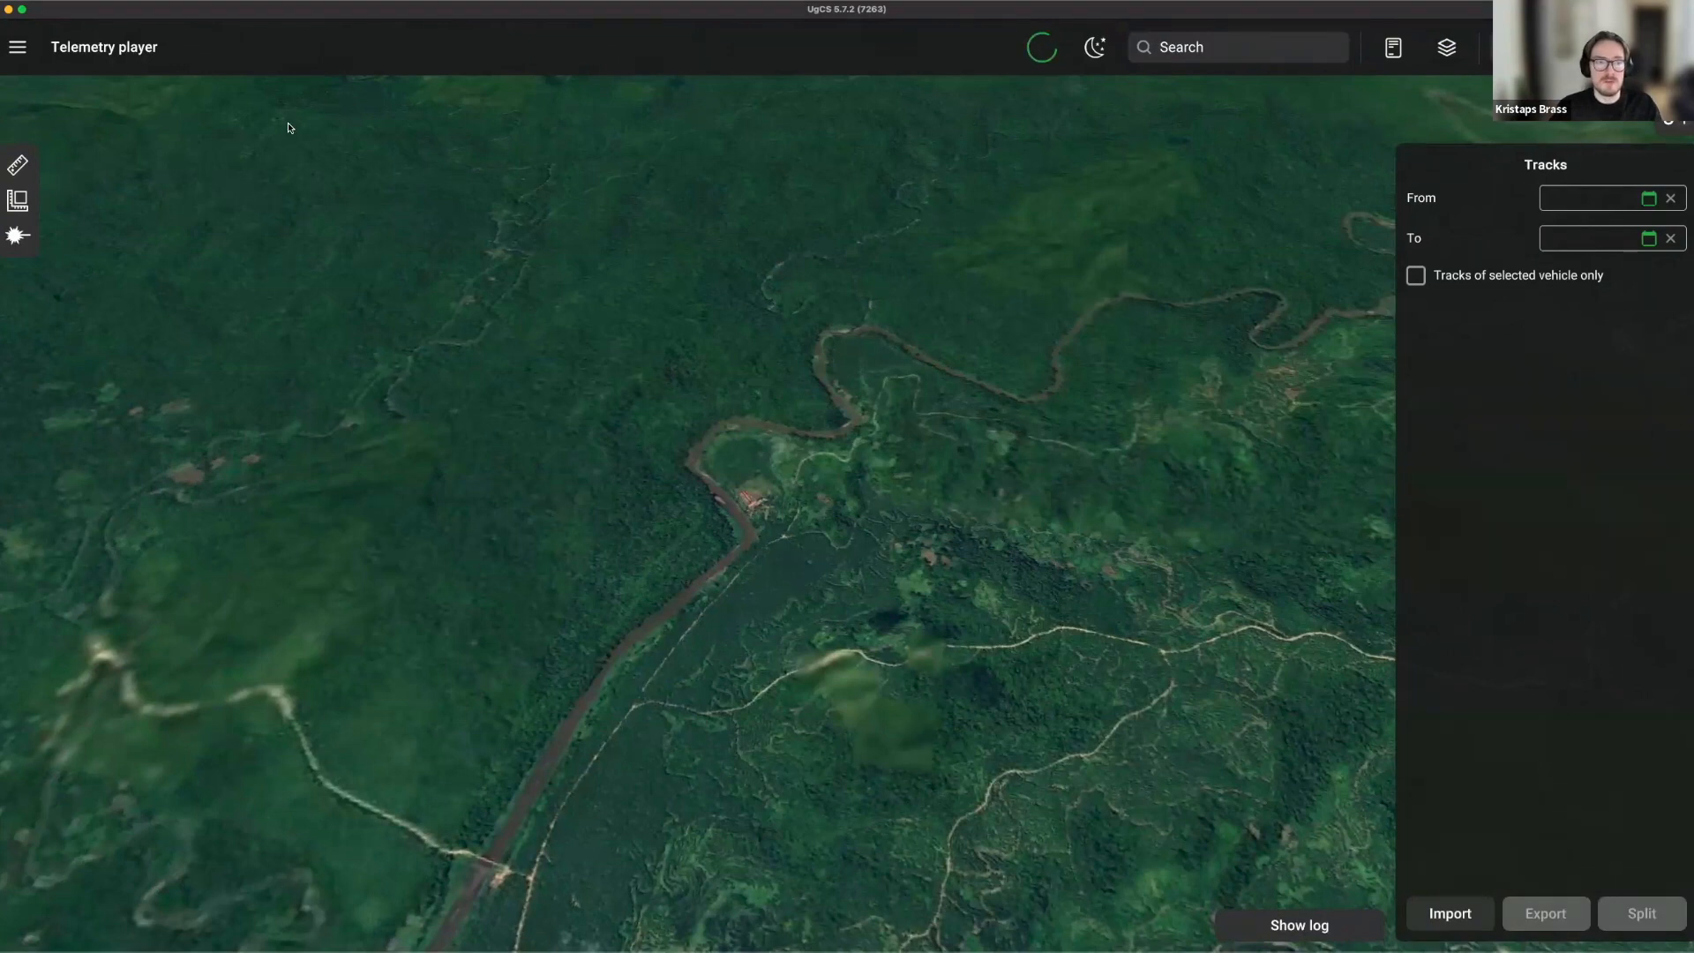
{"action": "left_click", "coordinate": [1681, 123]}
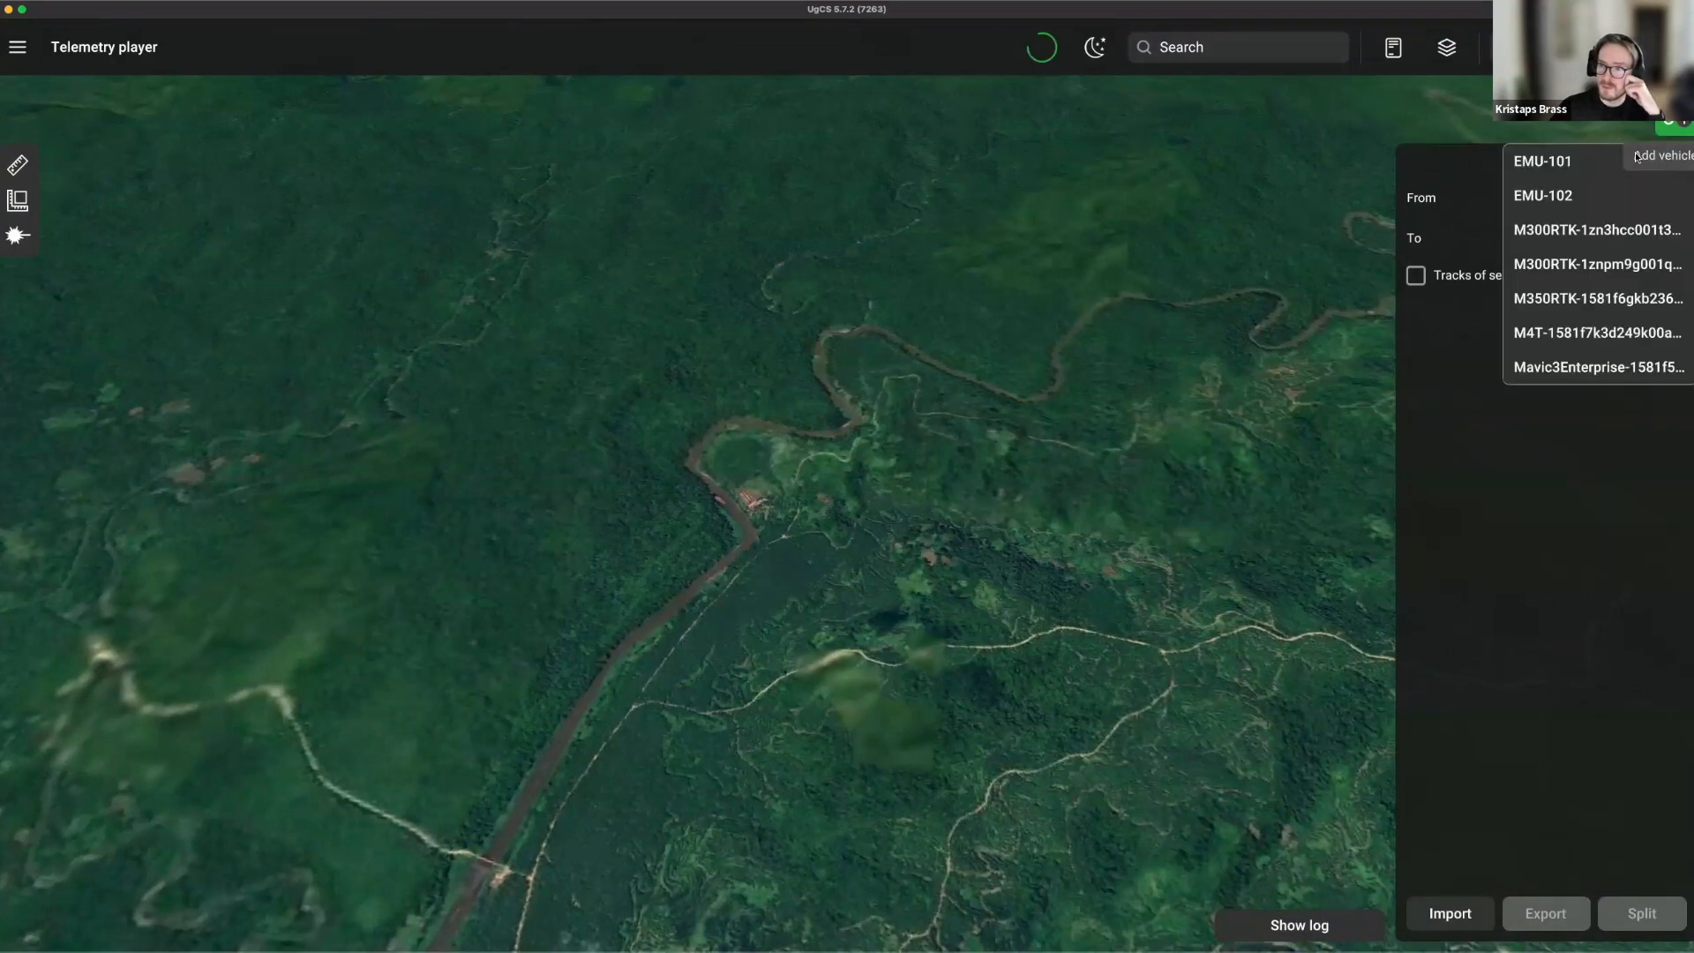
{"action": "left_click", "coordinate": [1578, 235]}
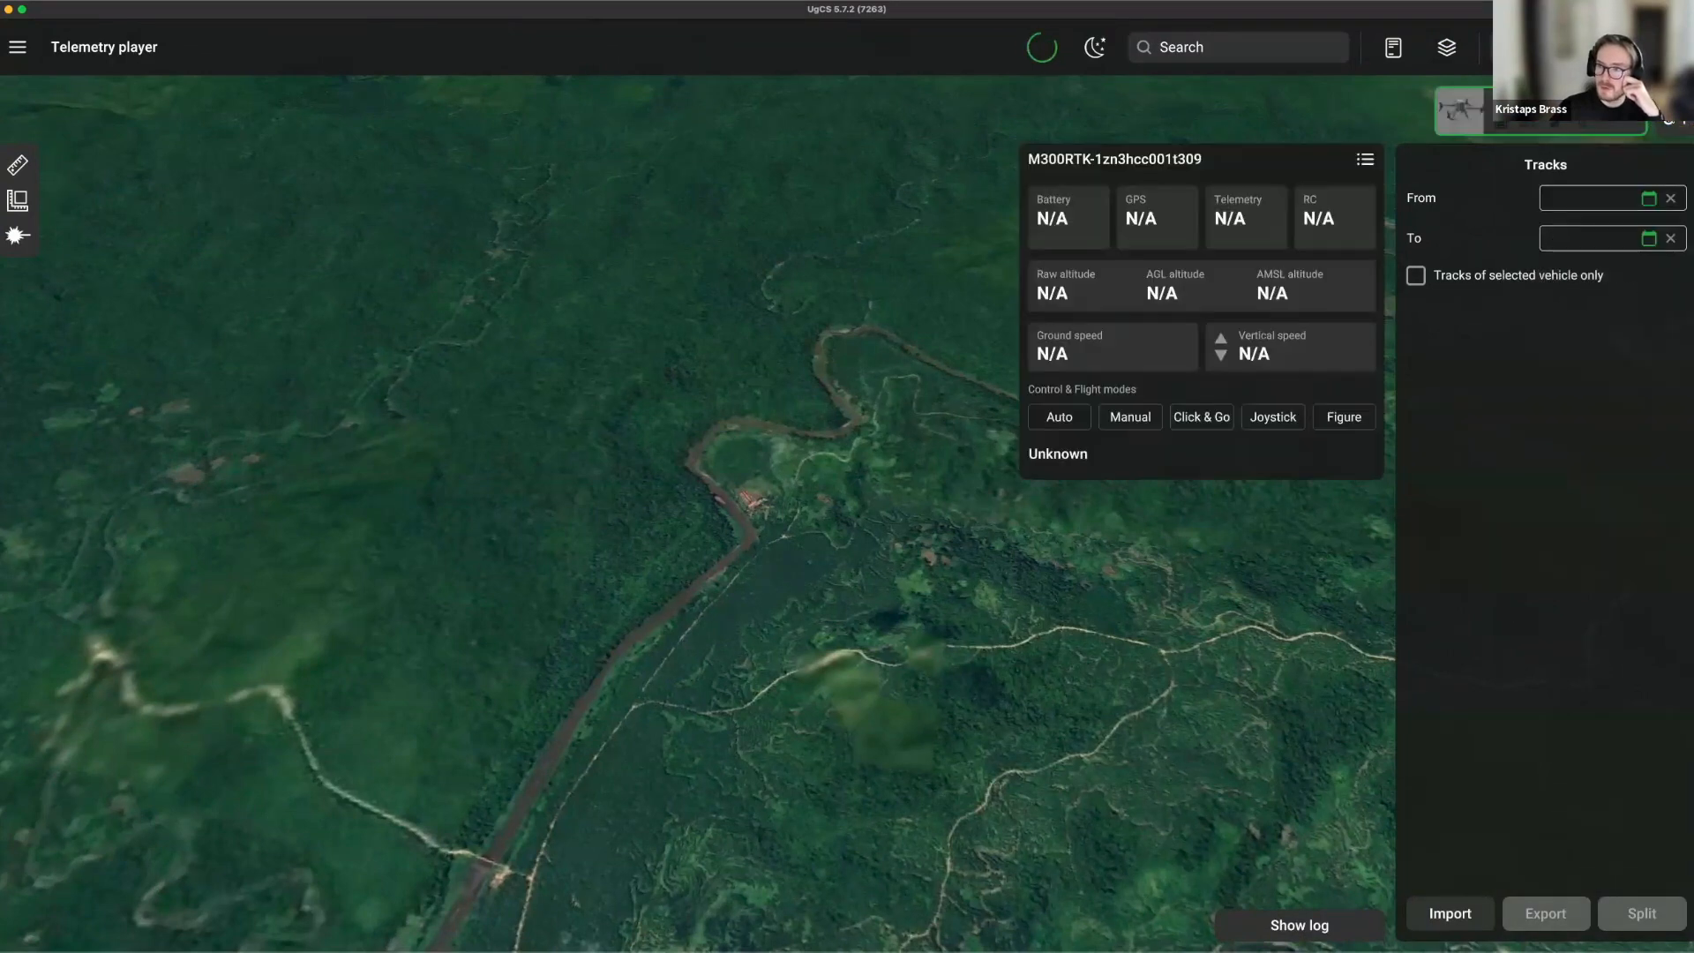
{"action": "left_click", "coordinate": [1676, 123]}
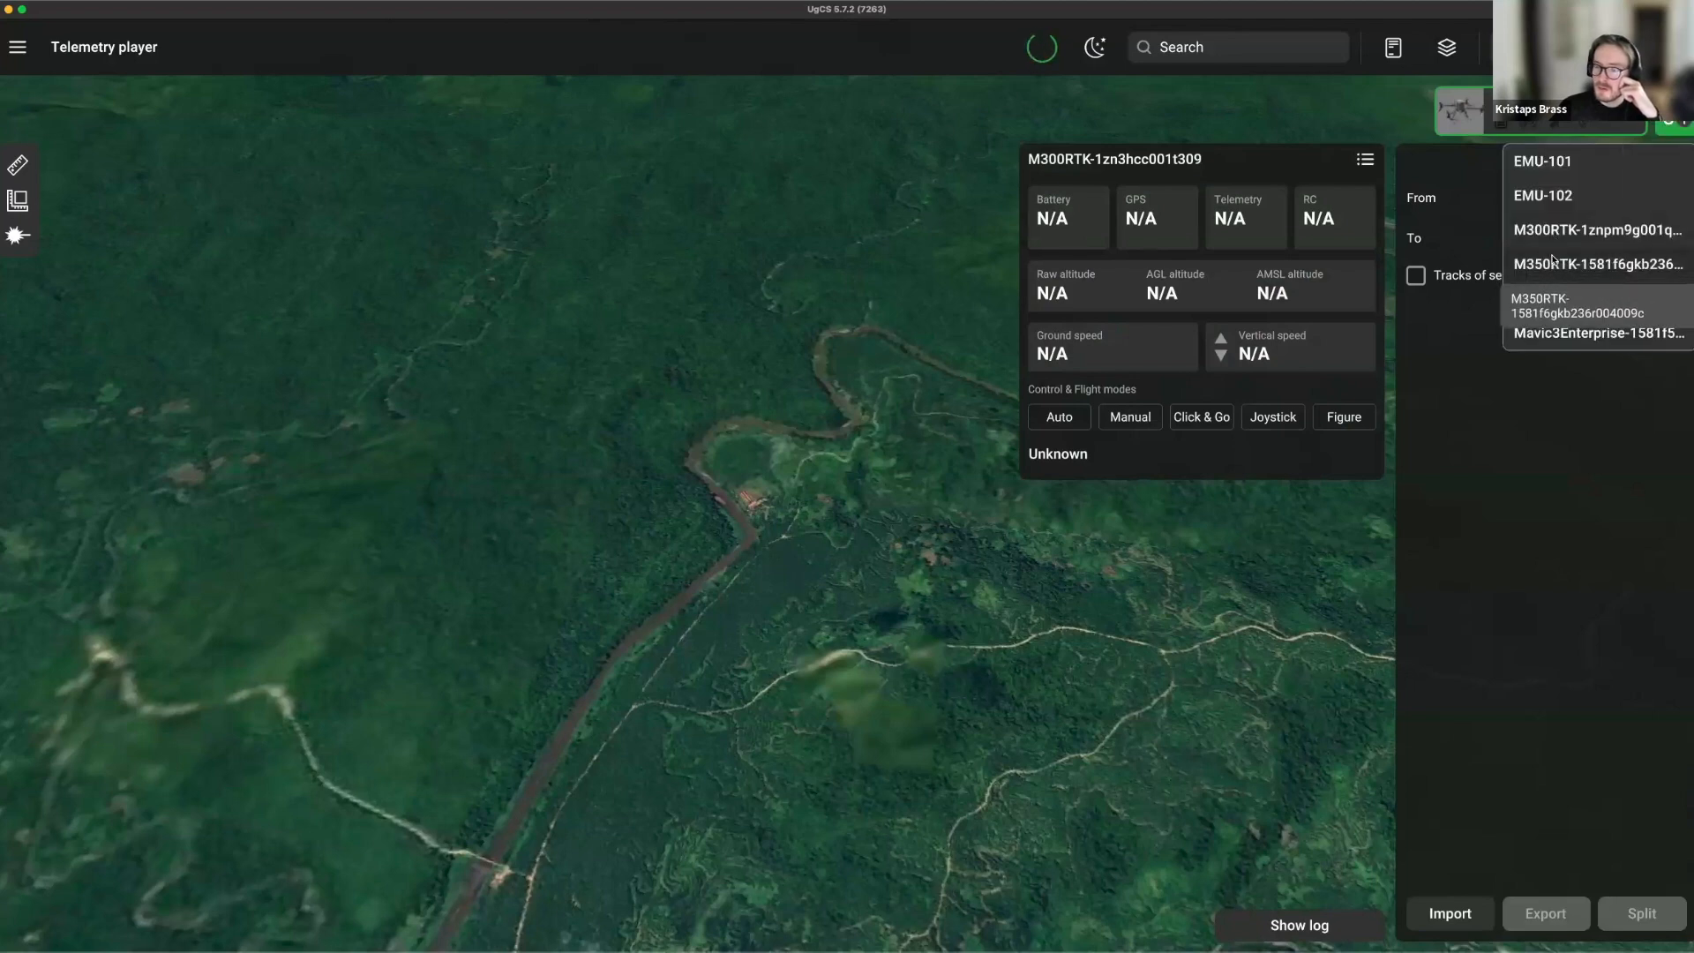
{"action": "left_click", "coordinate": [1570, 263]}
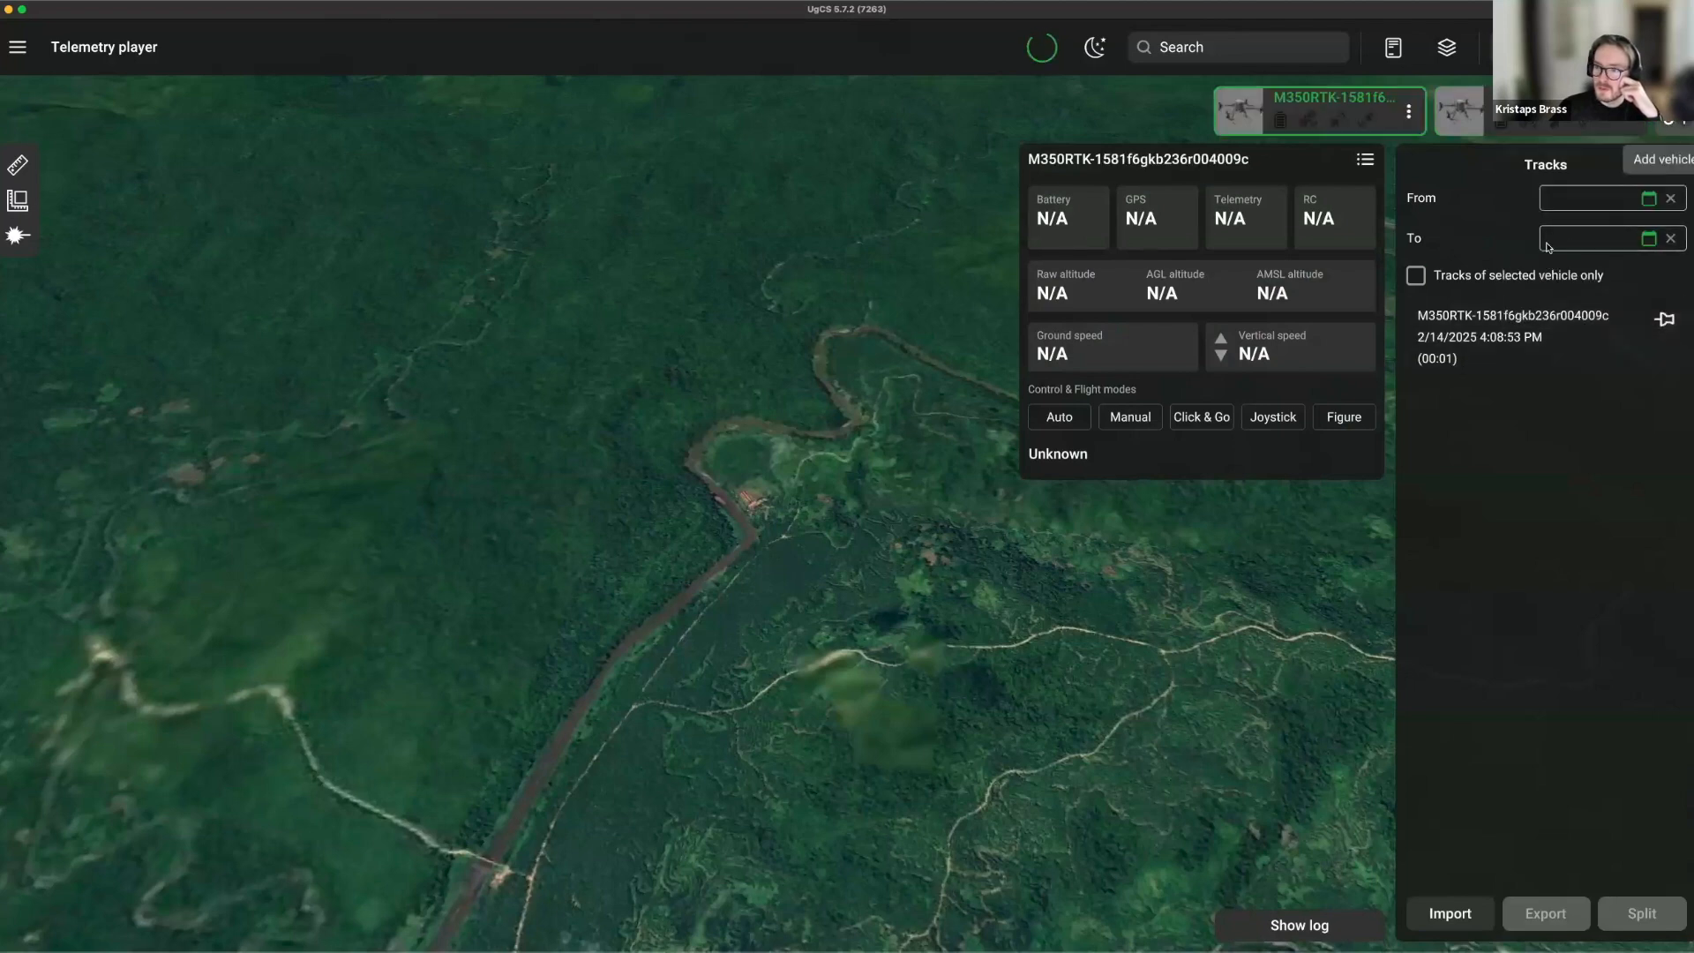
{"action": "left_click", "coordinate": [1671, 122]}
{"action": "left_click", "coordinate": [1549, 300]}
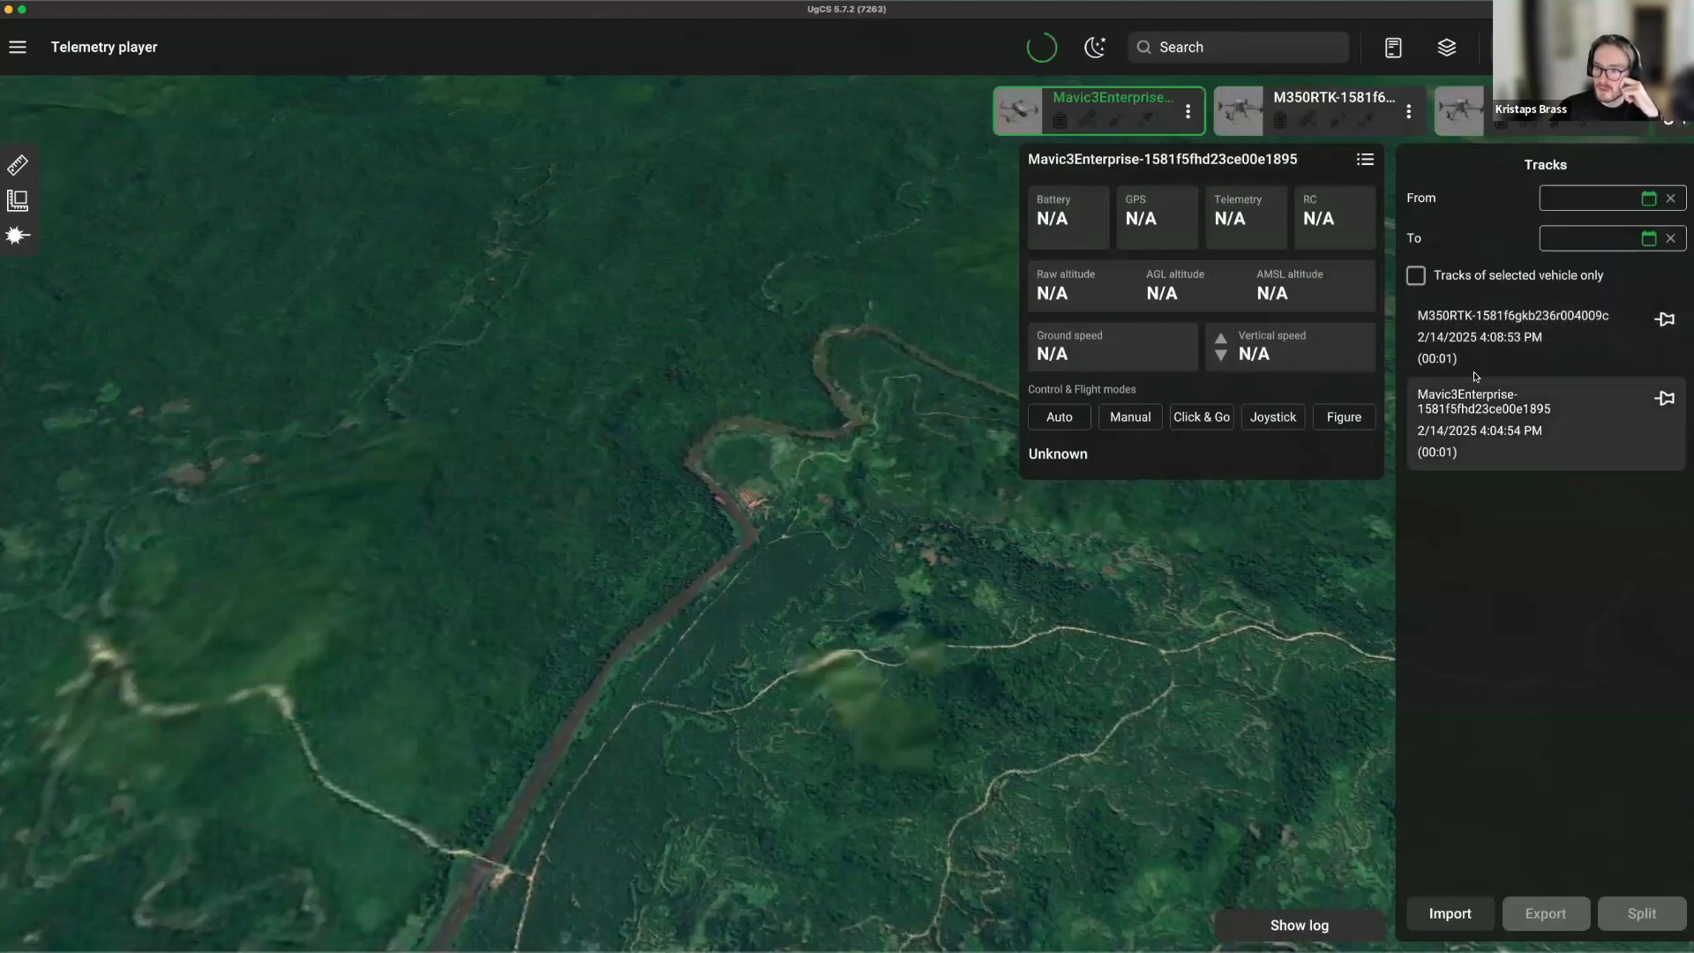
{"action": "left_click", "coordinate": [1514, 343]}
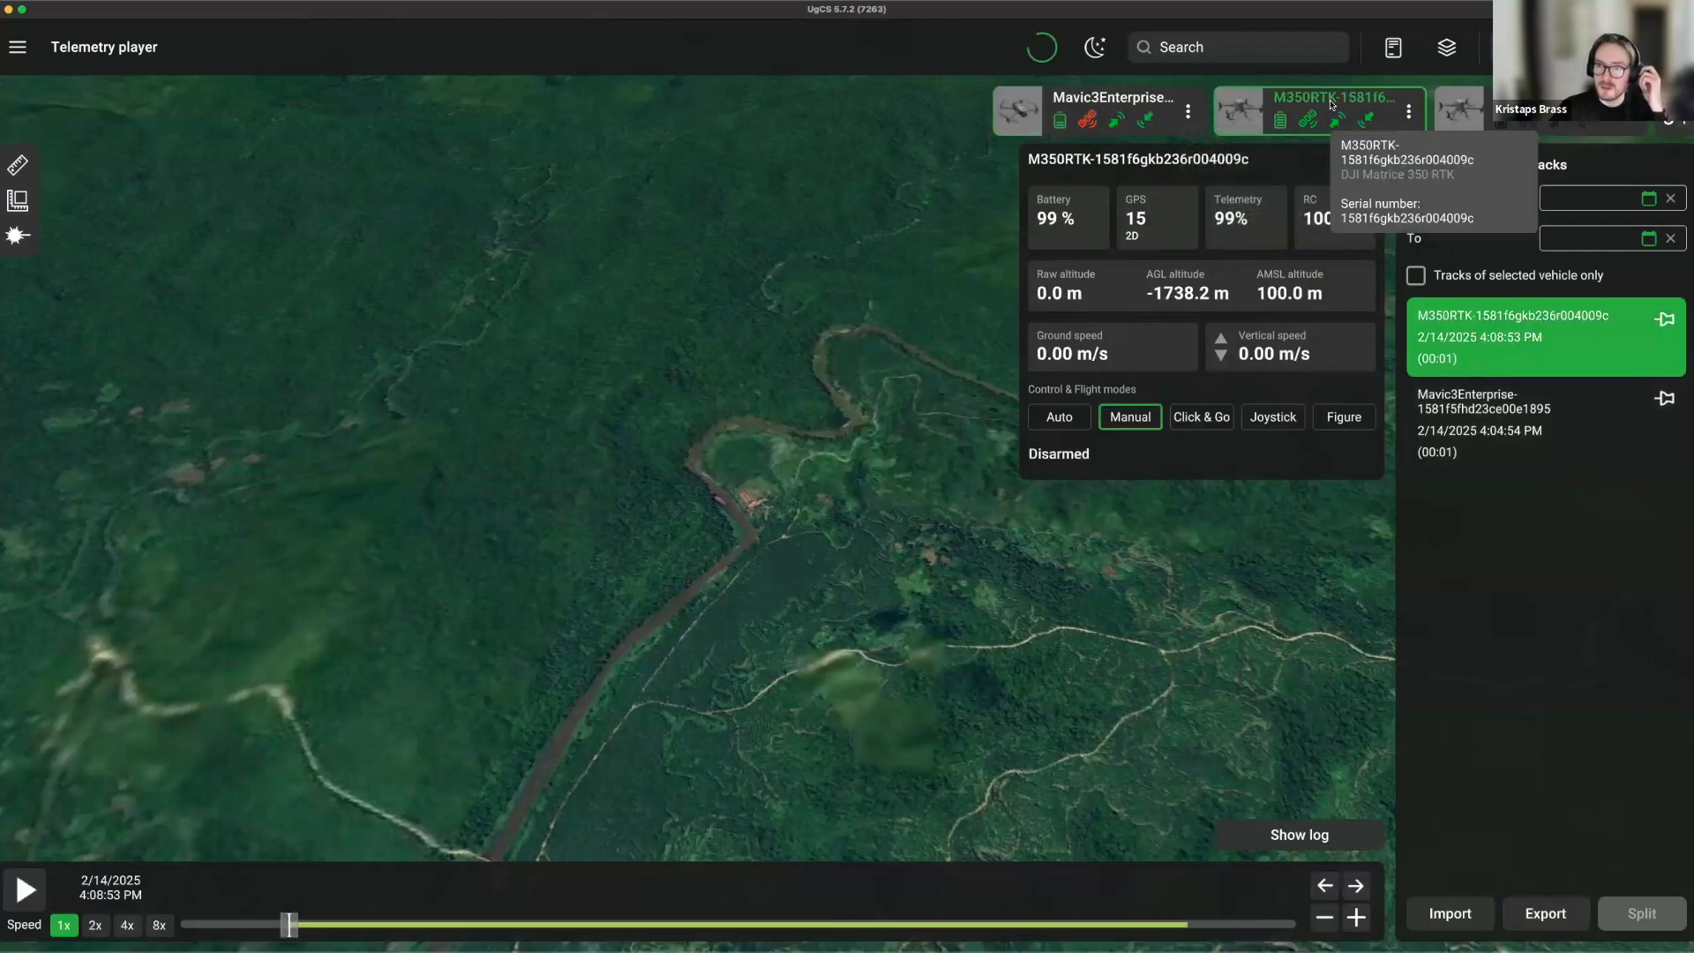
Centre the map on the M350 RTK drone and scrub its flight replay forward.
{"action": "left_click", "coordinate": [1330, 104]}
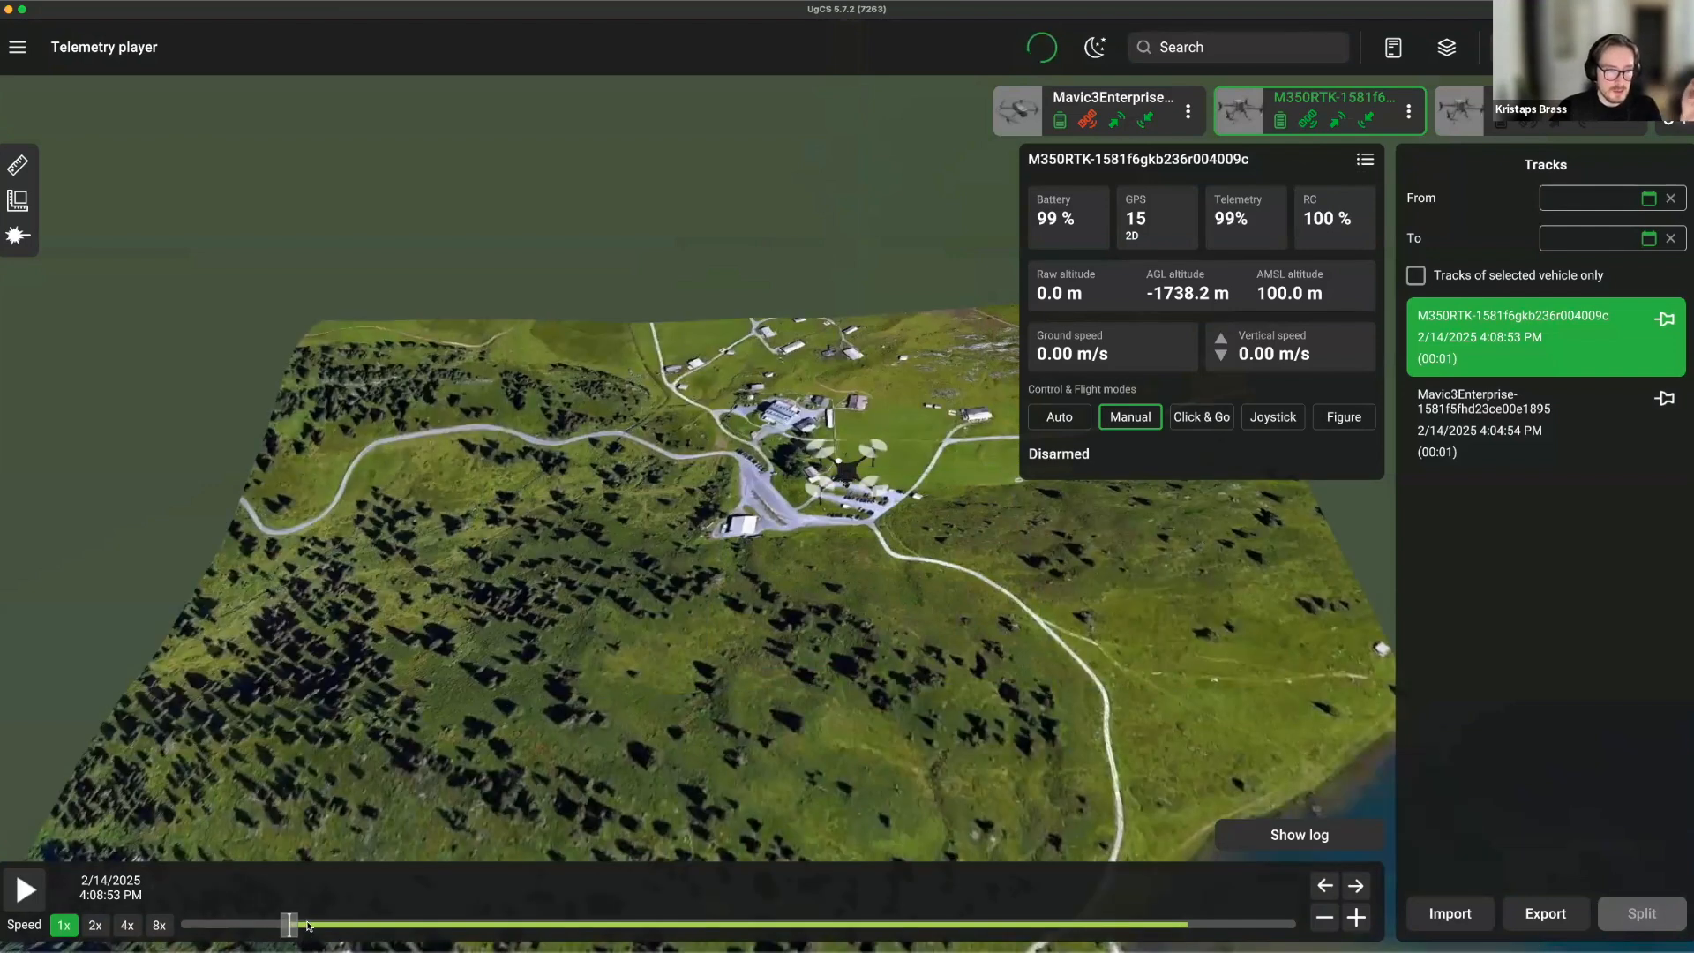
{"action": "left_click_drag", "start_coordinate": [308, 928], "coordinate": [389, 926]}
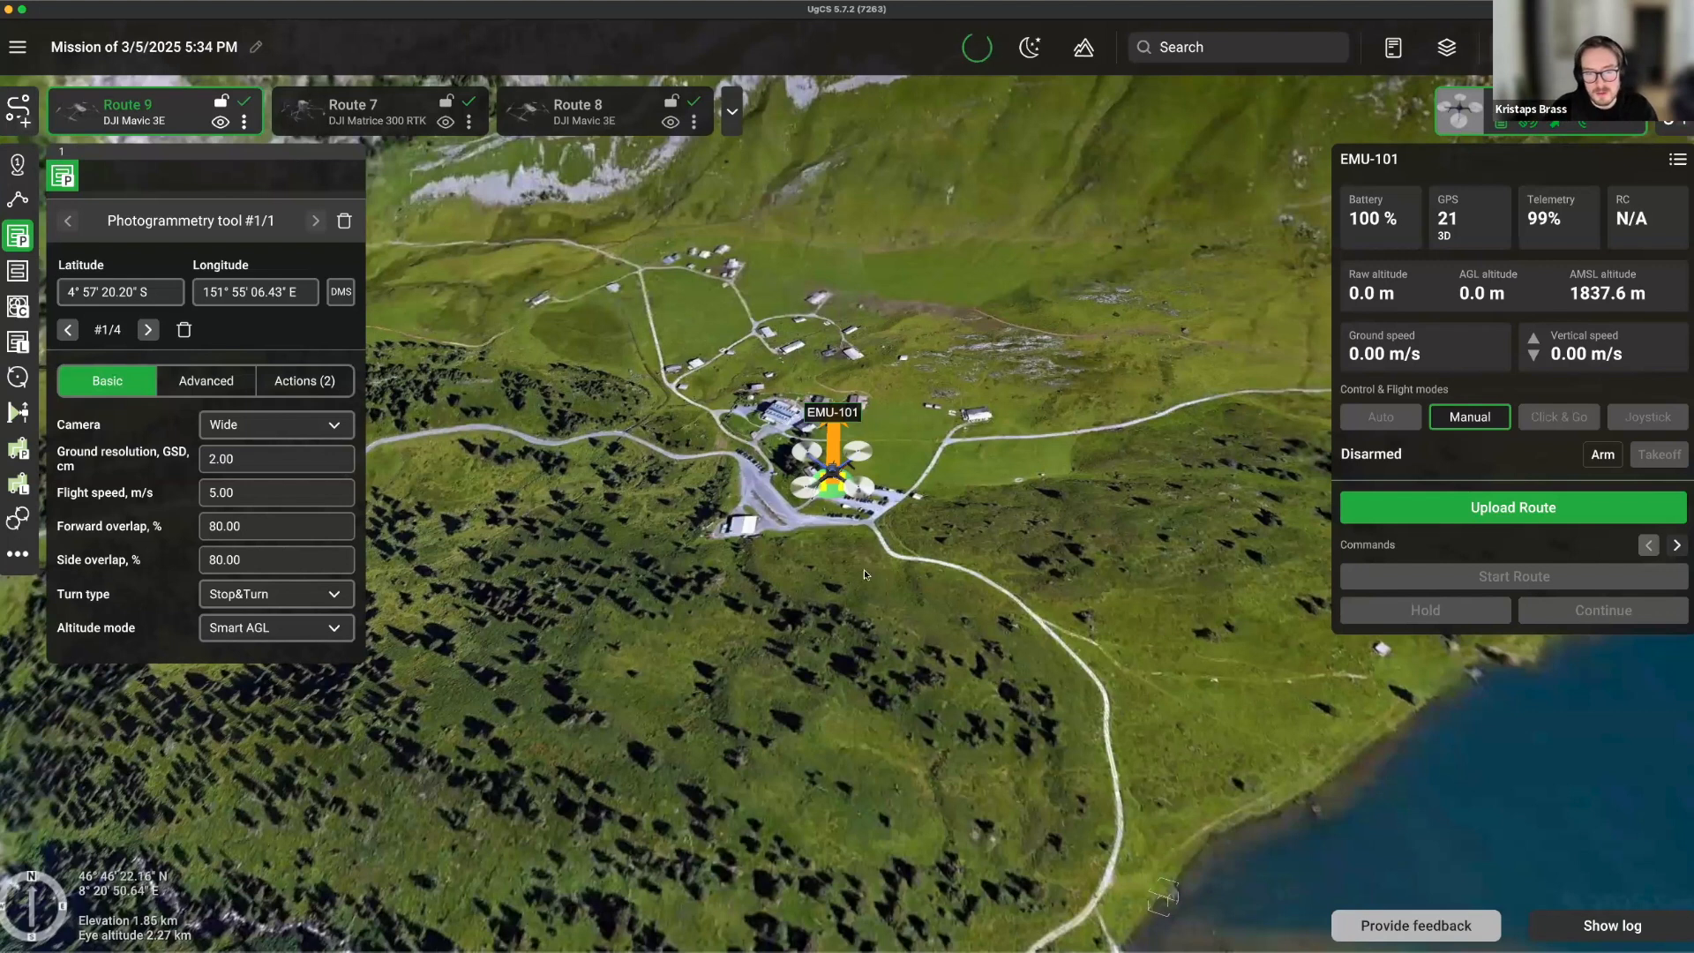
Start a new route and choose the DJI Mavic 3E device profile for it.
{"action": "left_click", "coordinate": [19, 110]}
{"action": "left_click", "coordinate": [1068, 764]}
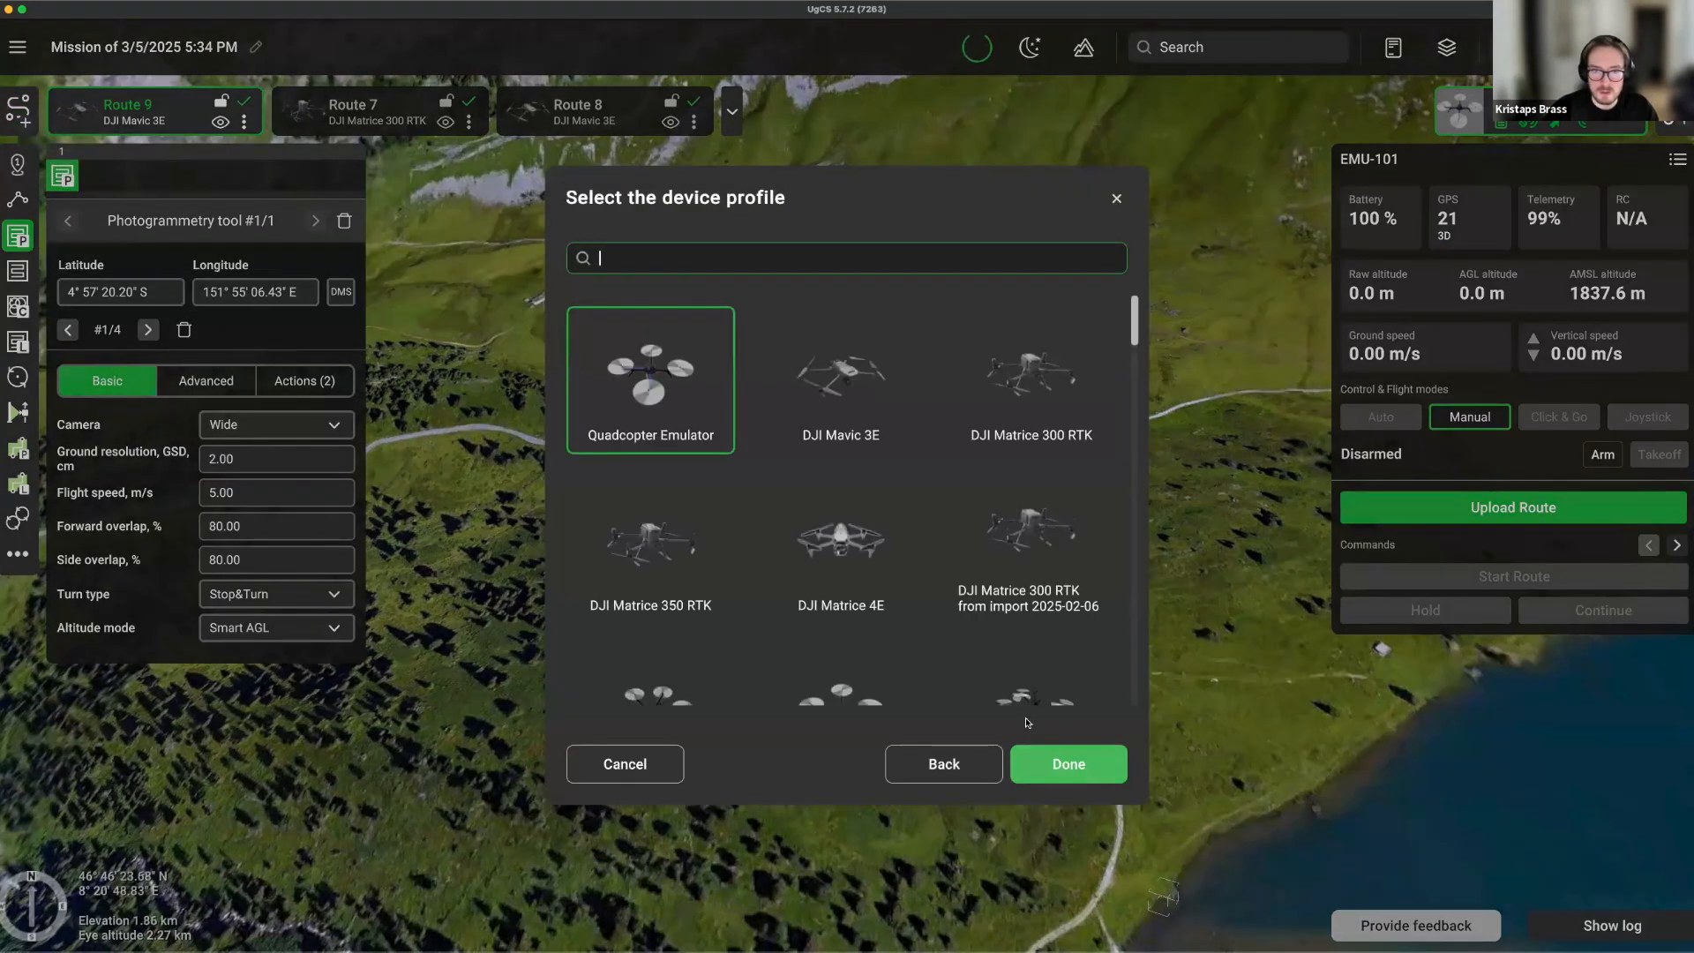
{"action": "left_click", "coordinate": [840, 379]}
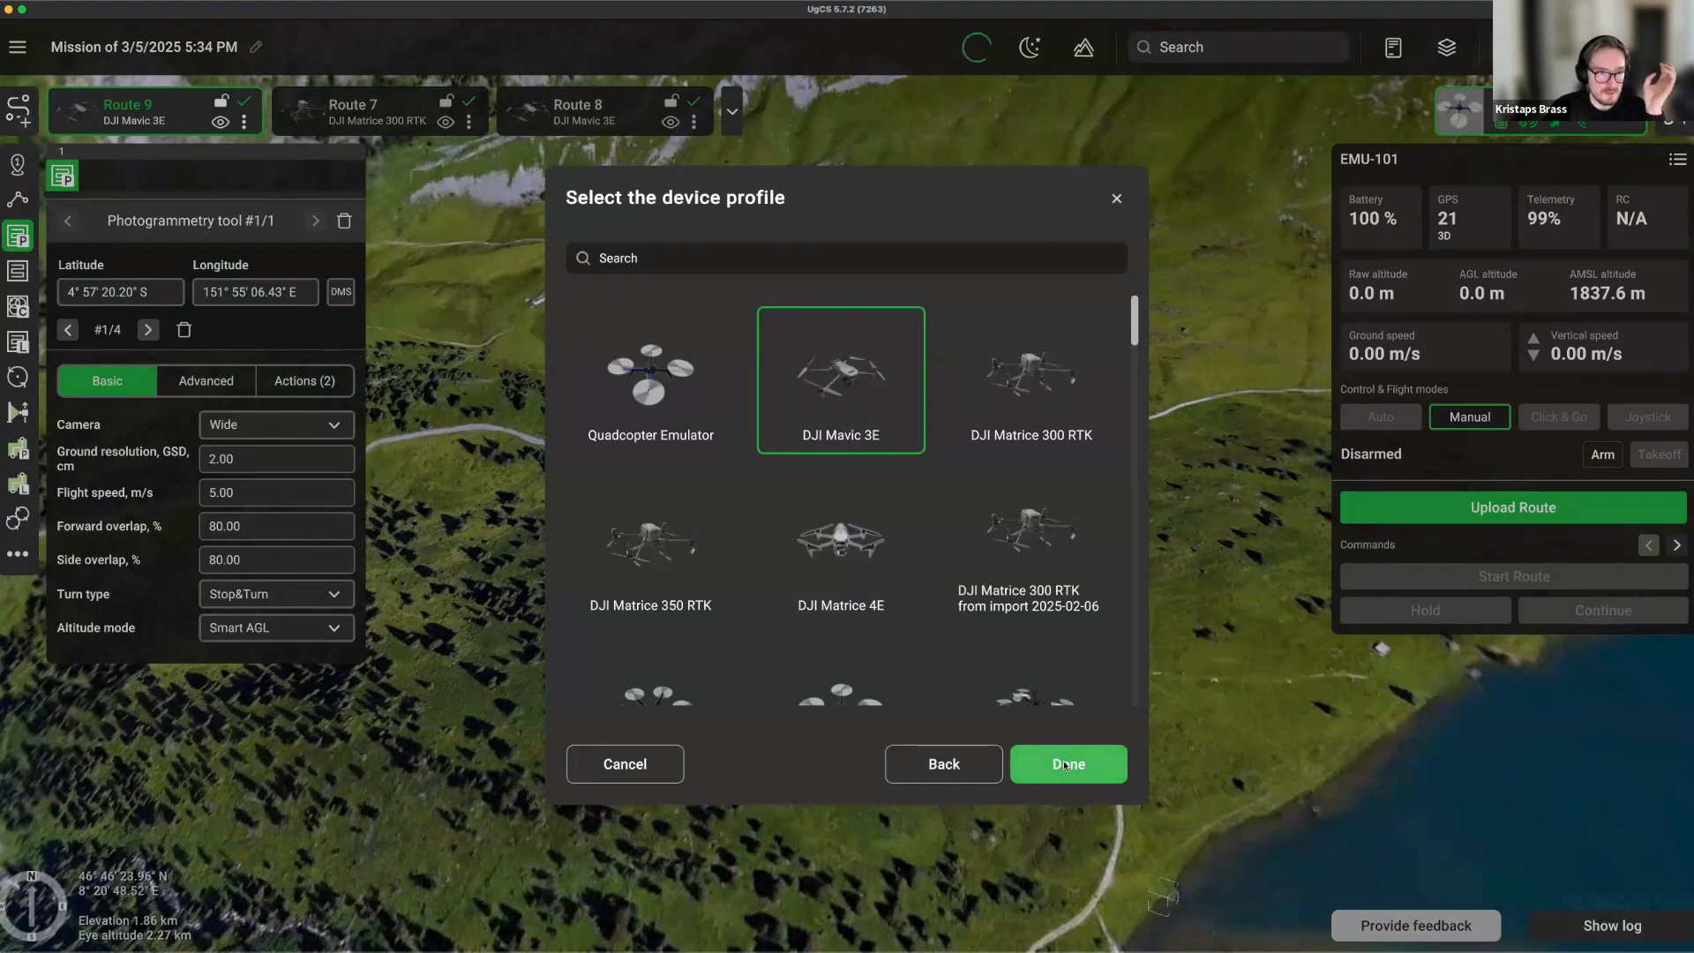
{"action": "left_click", "coordinate": [1066, 766]}
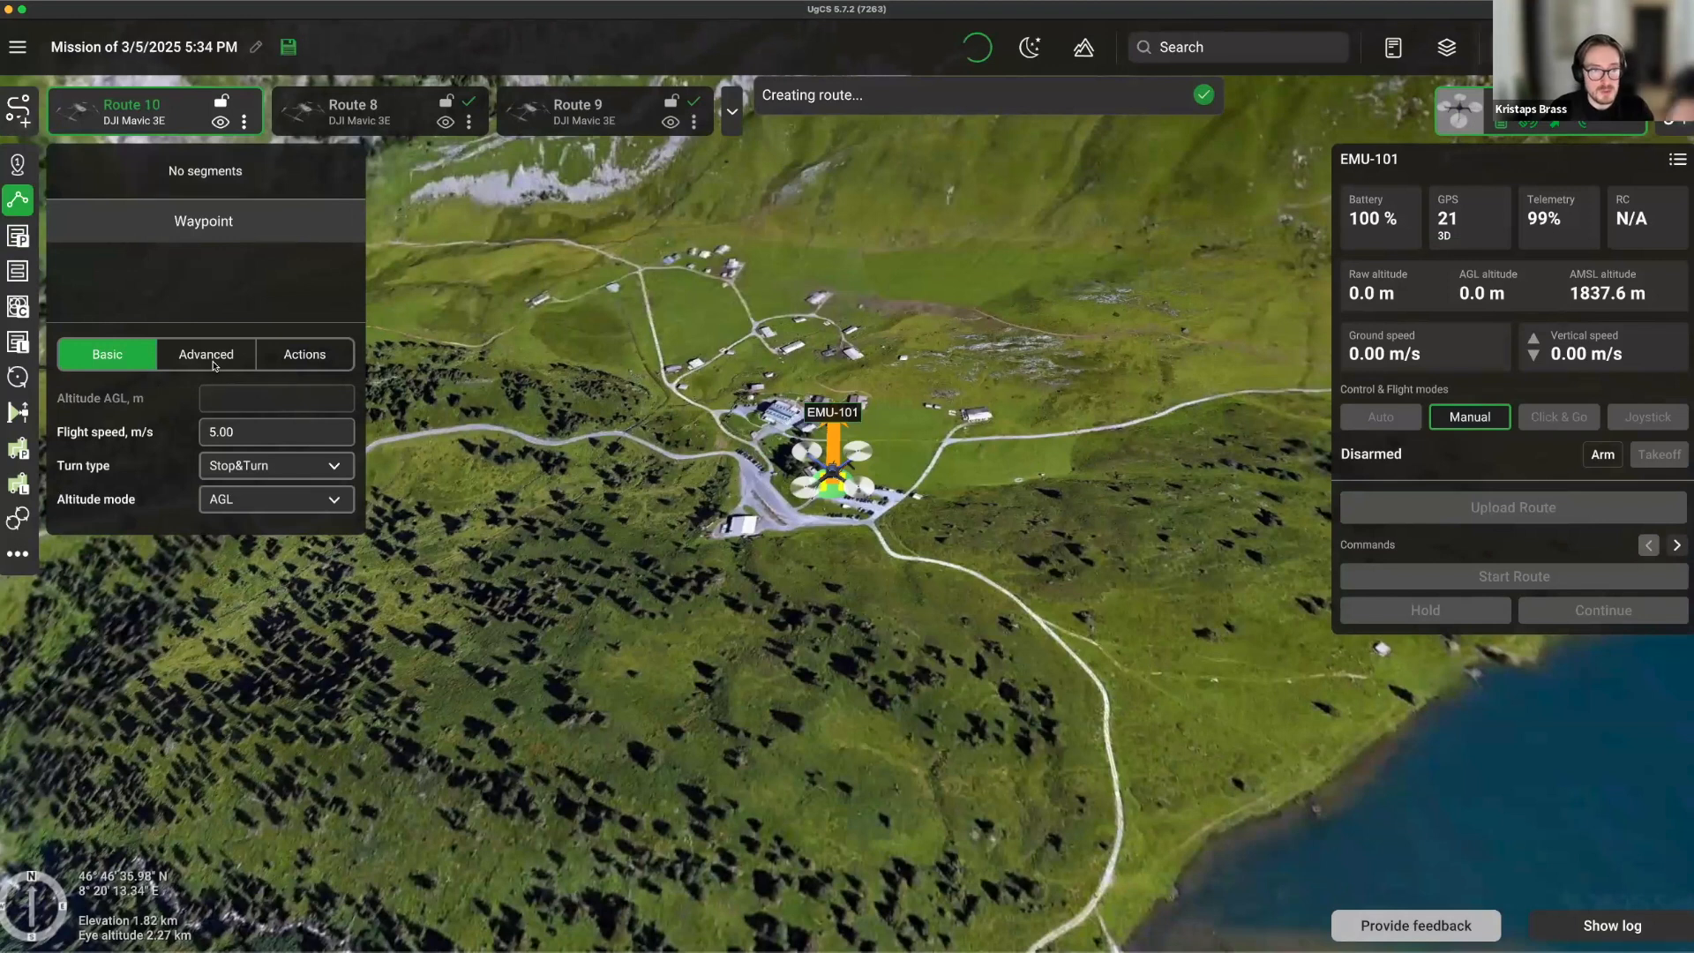
Draw the vertical scan area beside the road by placing its corner points.
{"action": "left_click", "coordinate": [20, 412]}
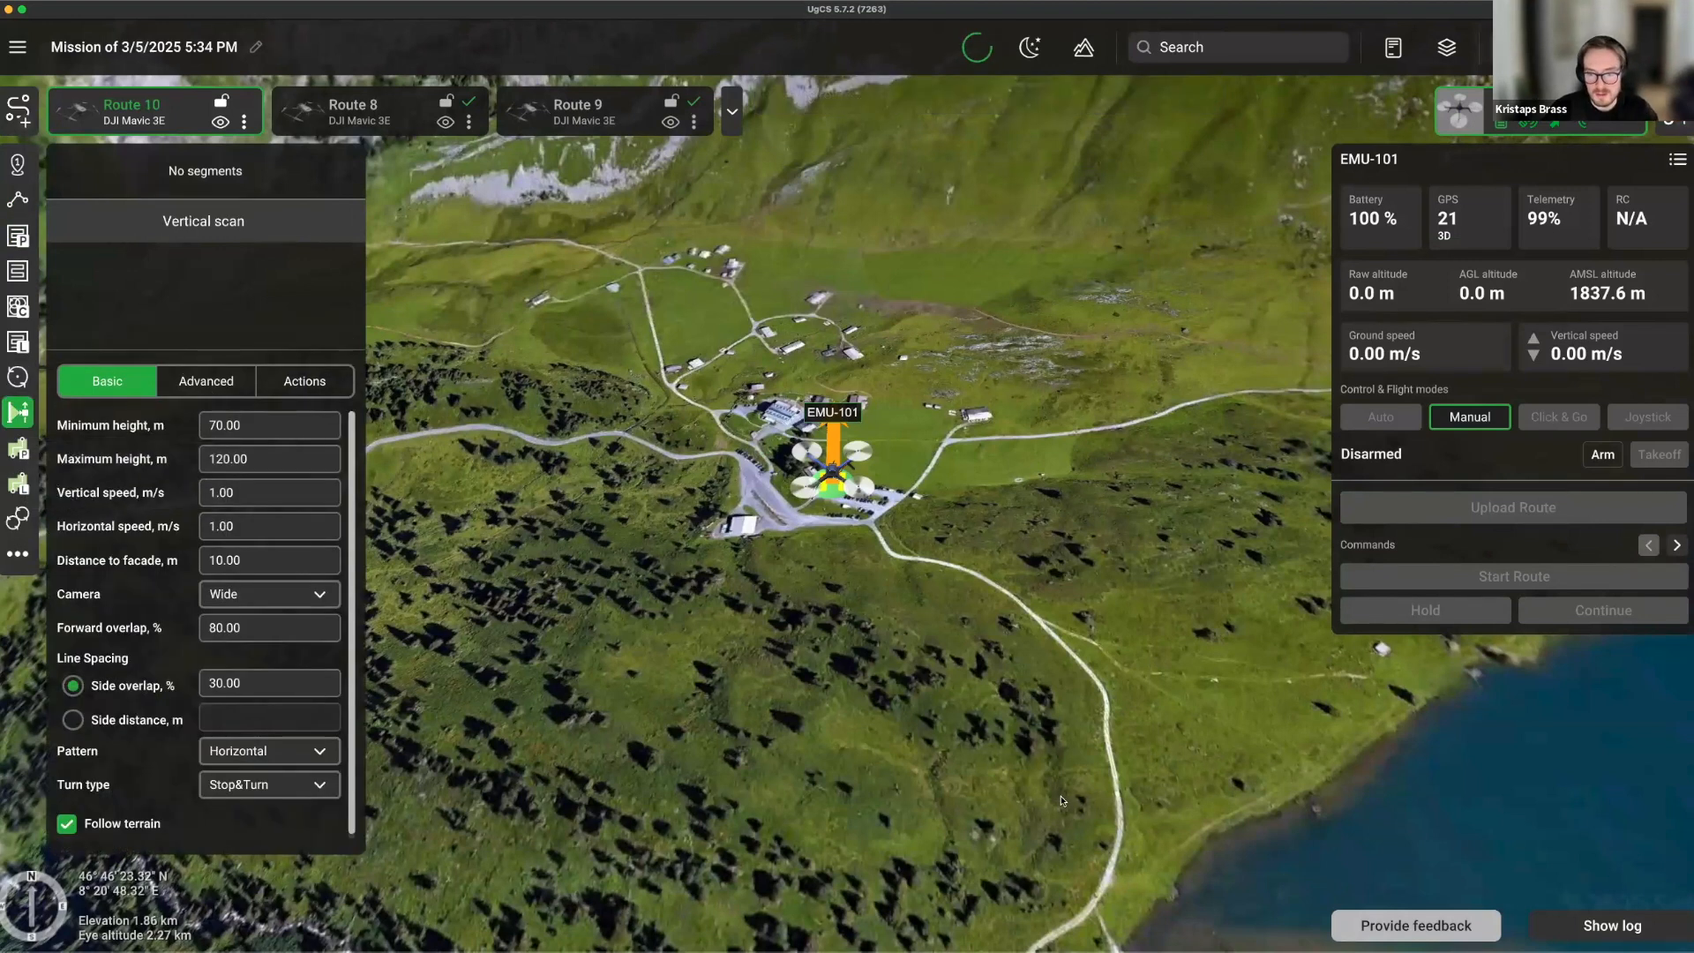
{"action": "left_click", "coordinate": [1003, 798]}
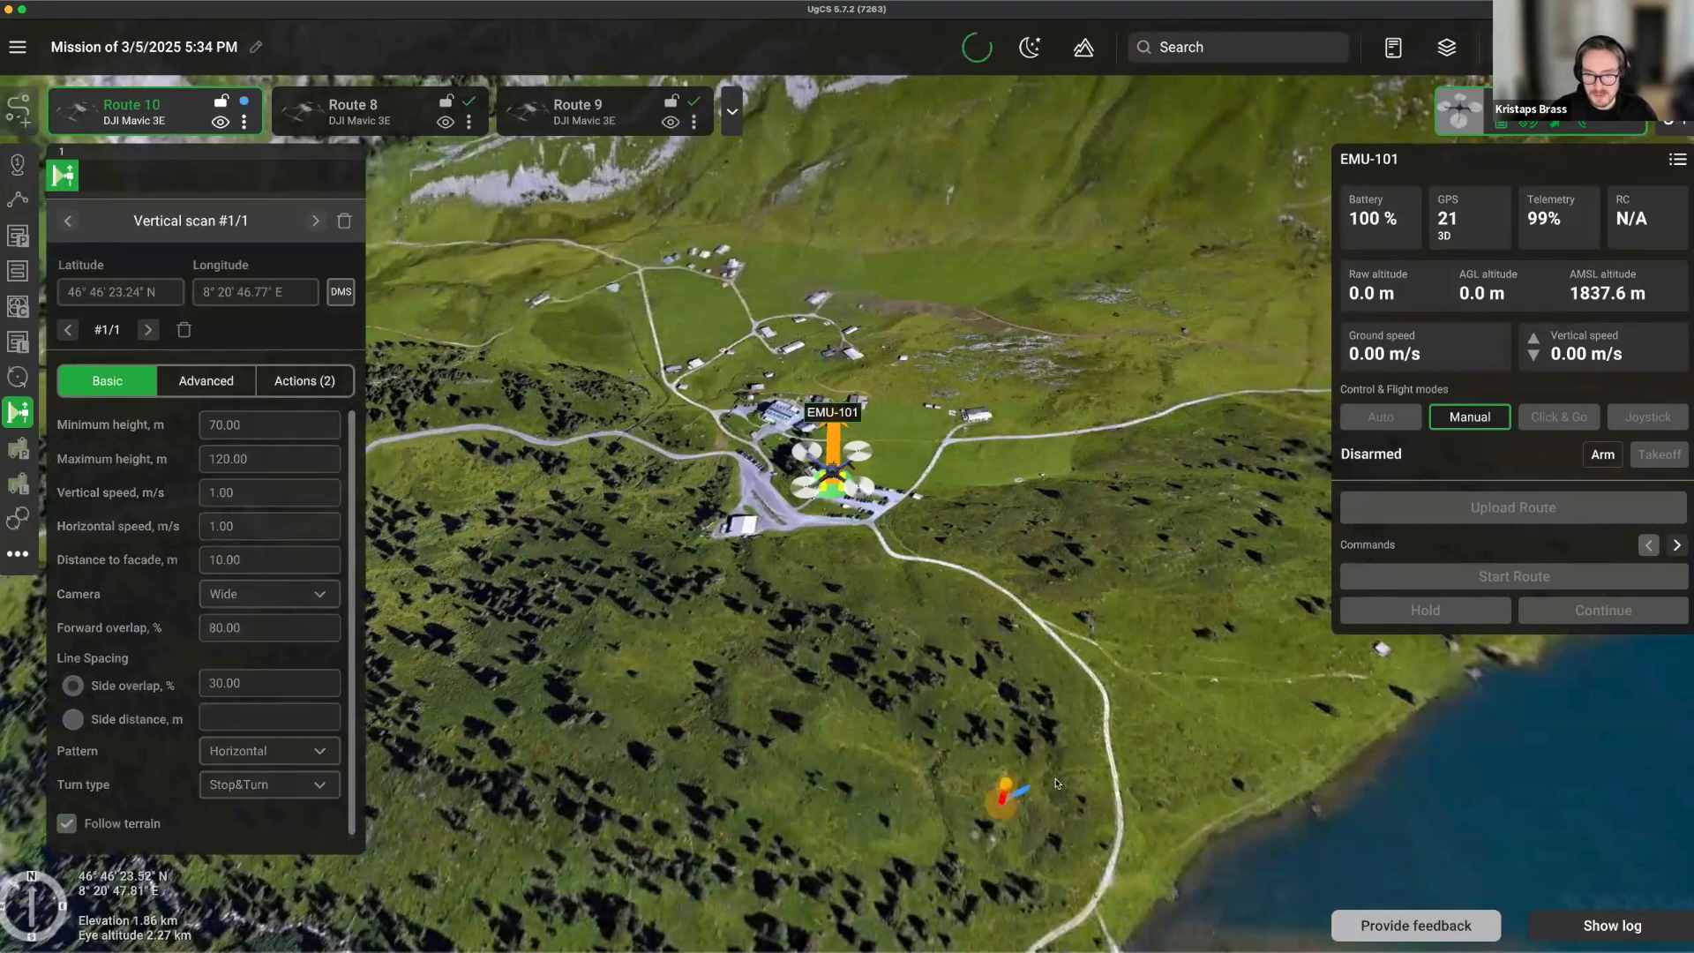
{"action": "left_click", "coordinate": [1009, 712]}
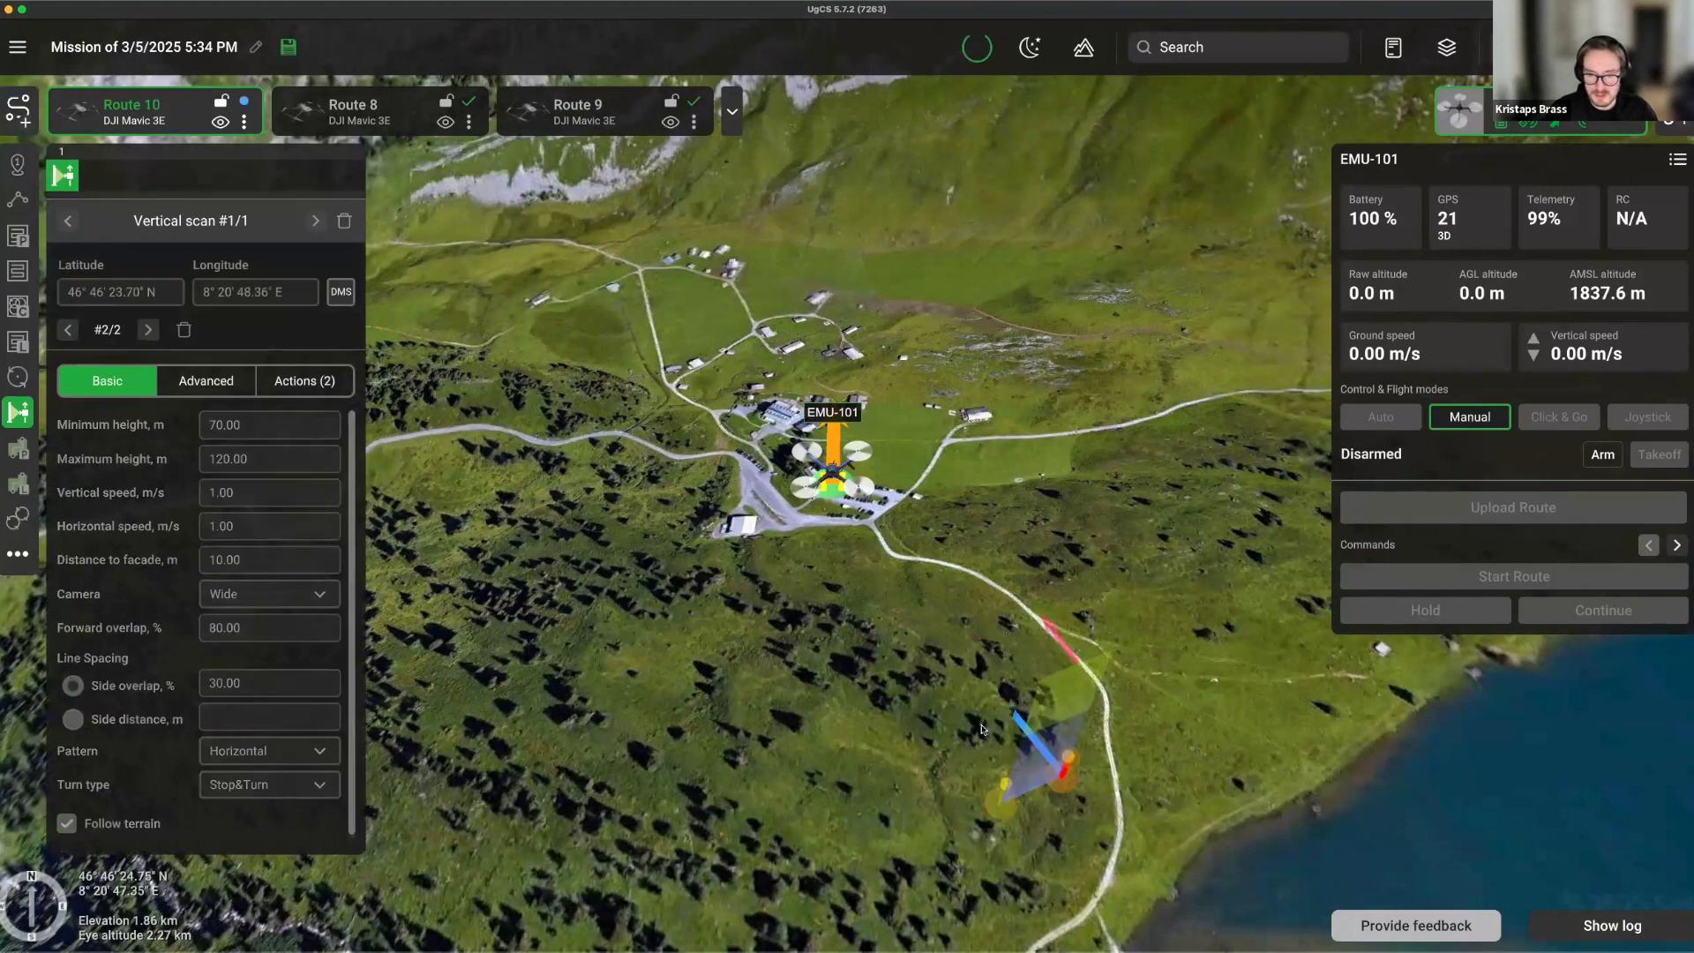
{"action": "left_click", "coordinate": [963, 795]}
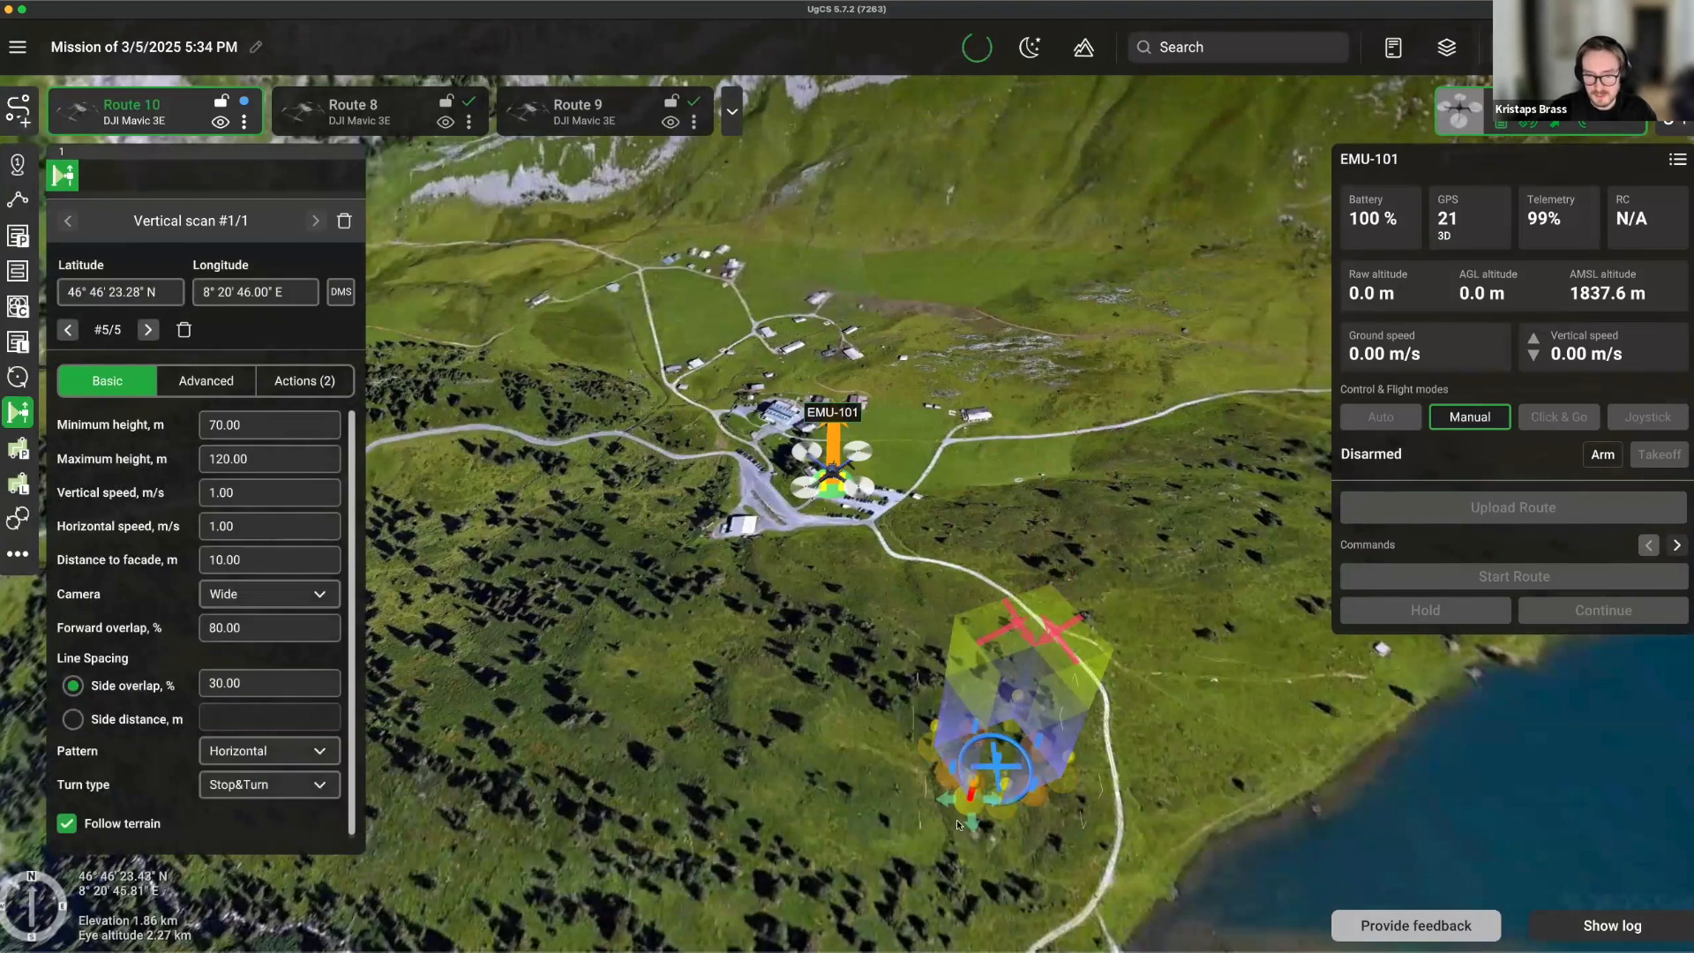
{"action": "left_click_drag", "start_coordinate": [980, 821], "coordinate": [1007, 830]}
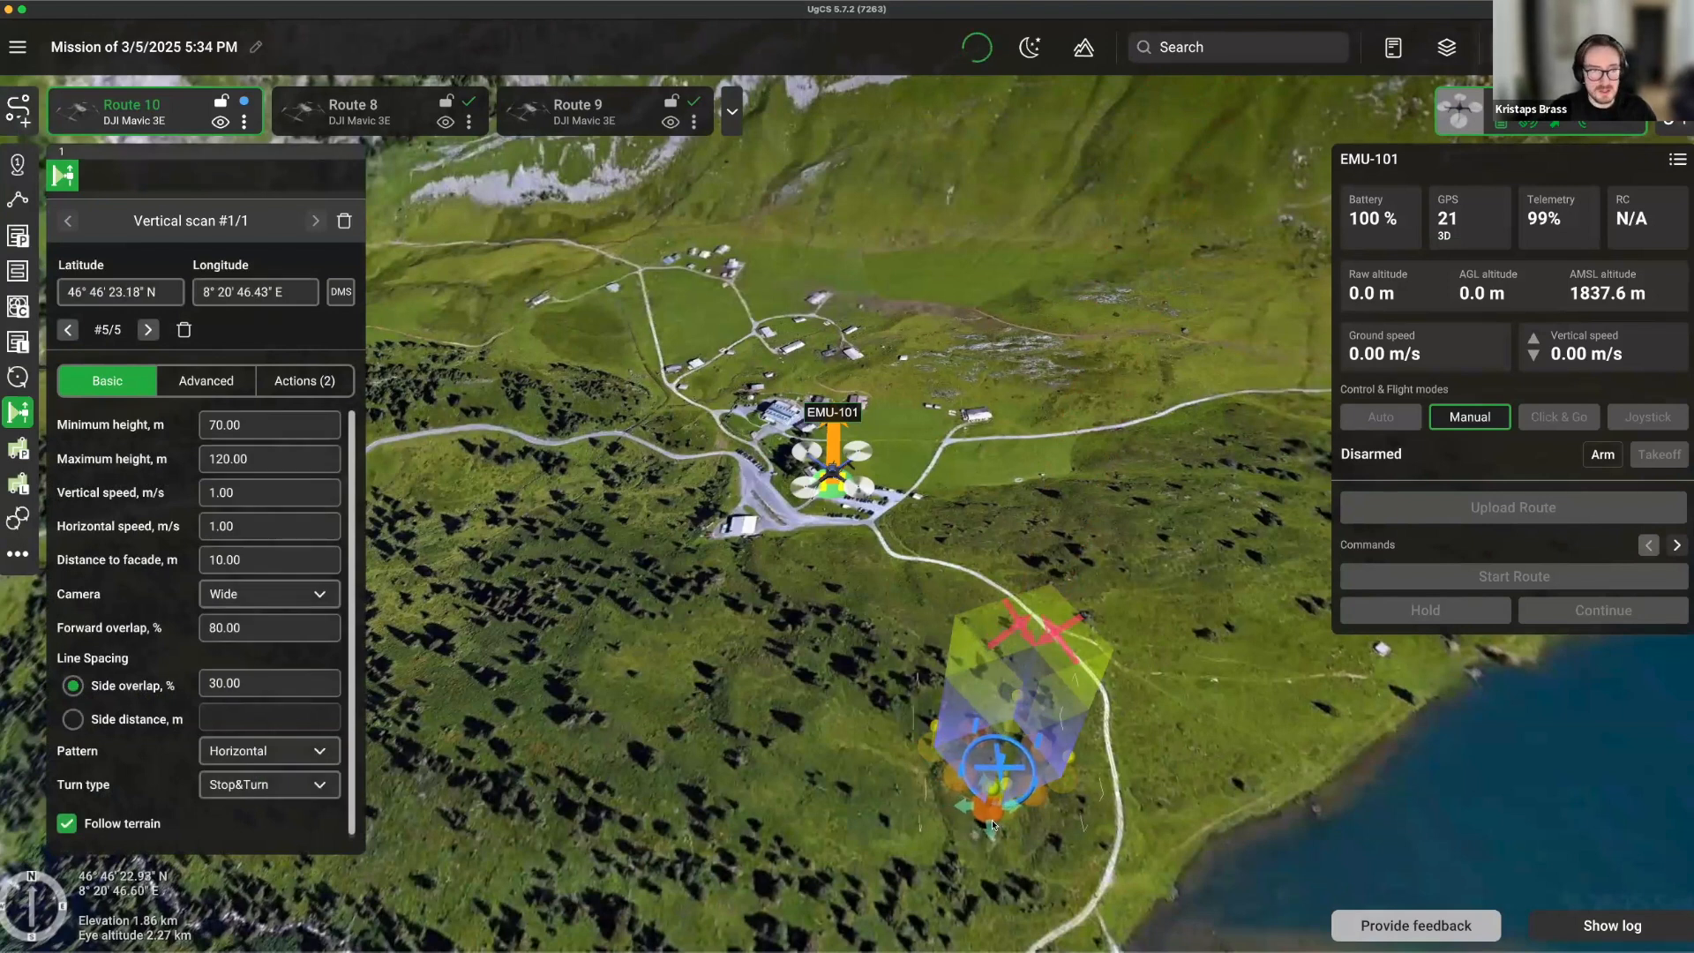
Review the scan's height settings and set Distance to facade to 40.
{"action": "left_click", "coordinate": [224, 434]}
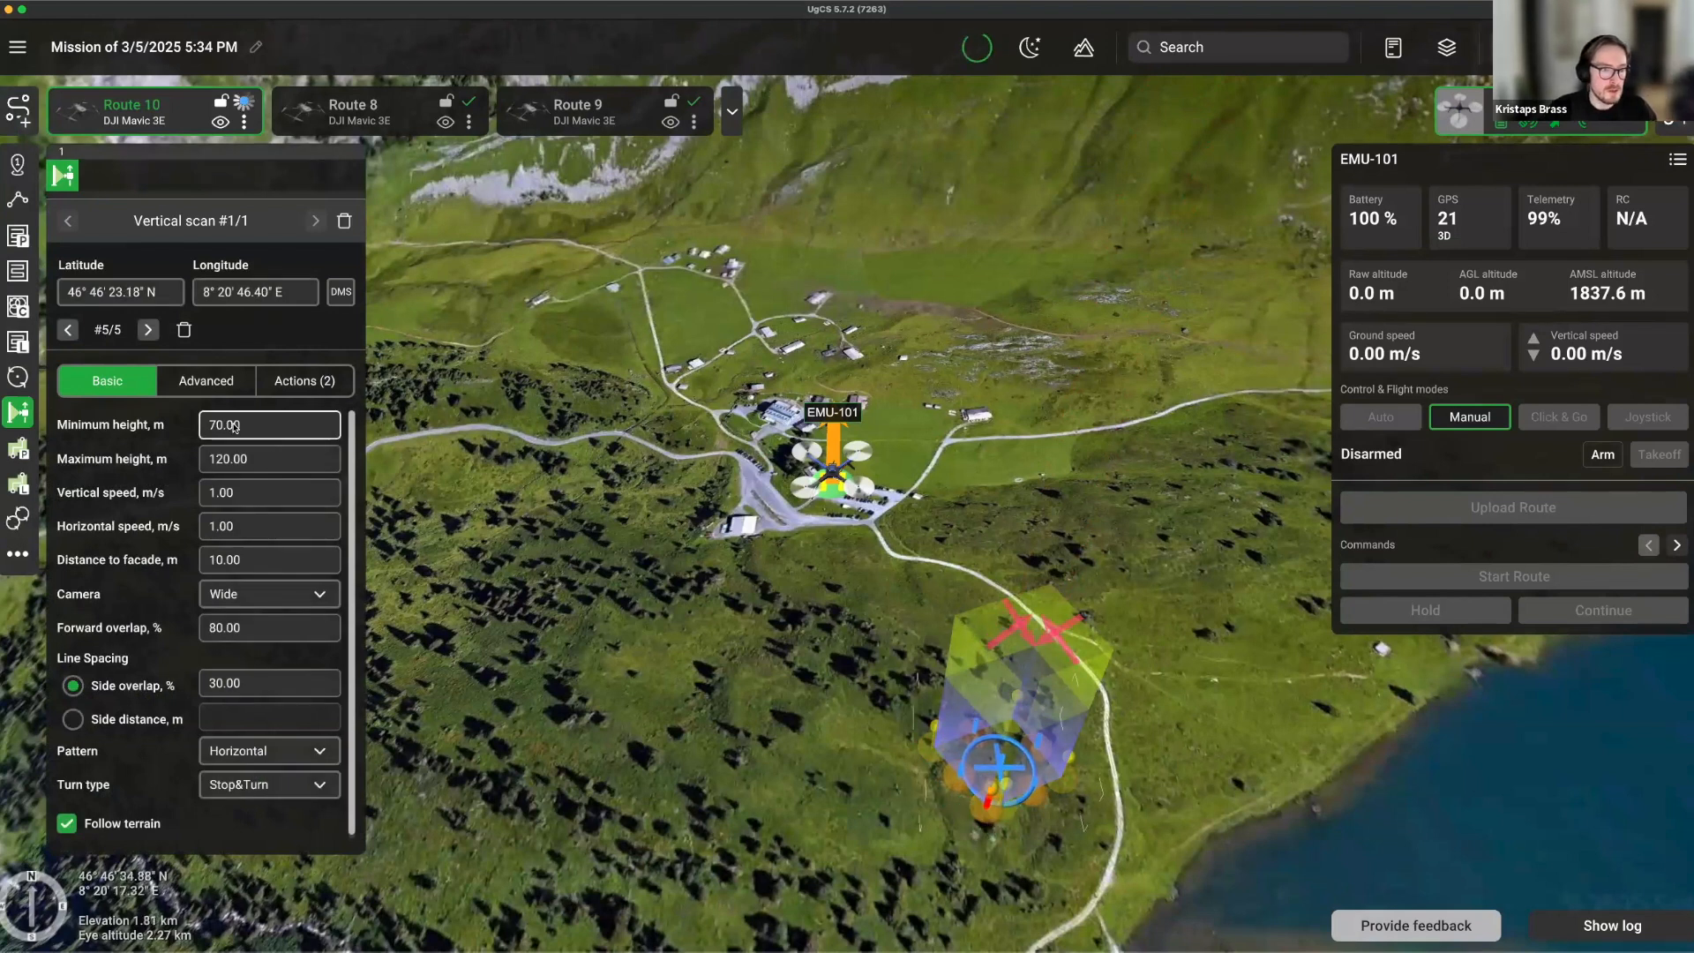
{"action": "left_click", "coordinate": [213, 461]}
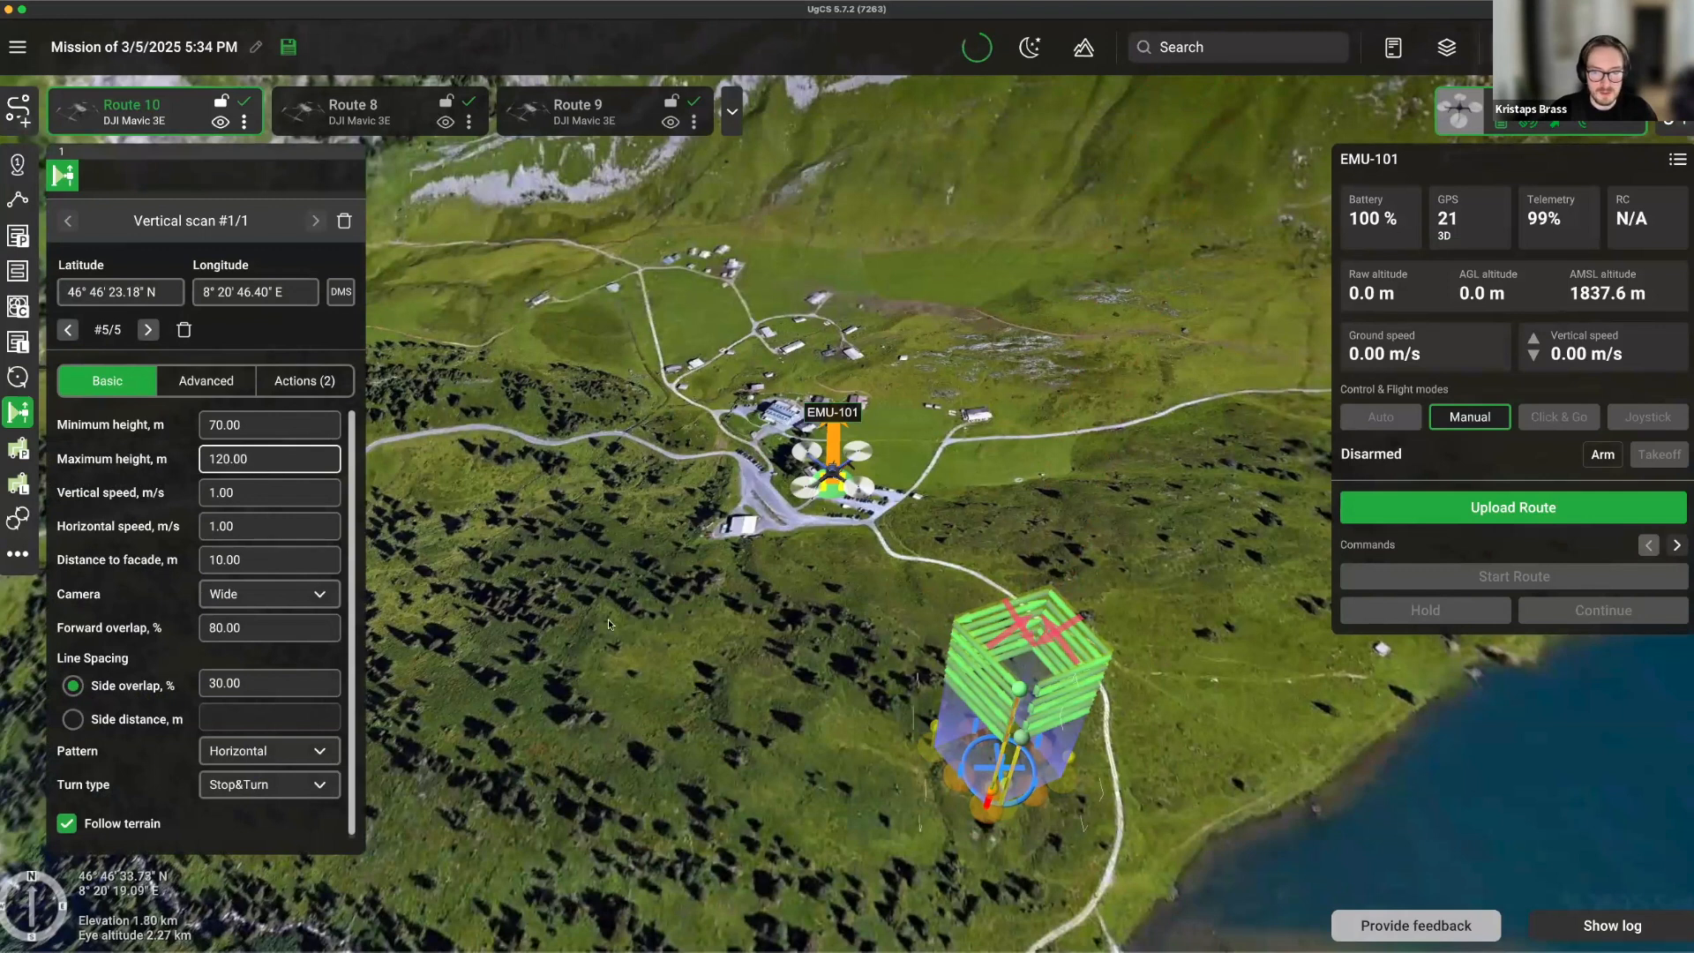
{"action": "left_click", "coordinate": [262, 425]}
{"action": "left_click", "coordinate": [257, 504]}
{"action": "left_click", "coordinate": [251, 566]}
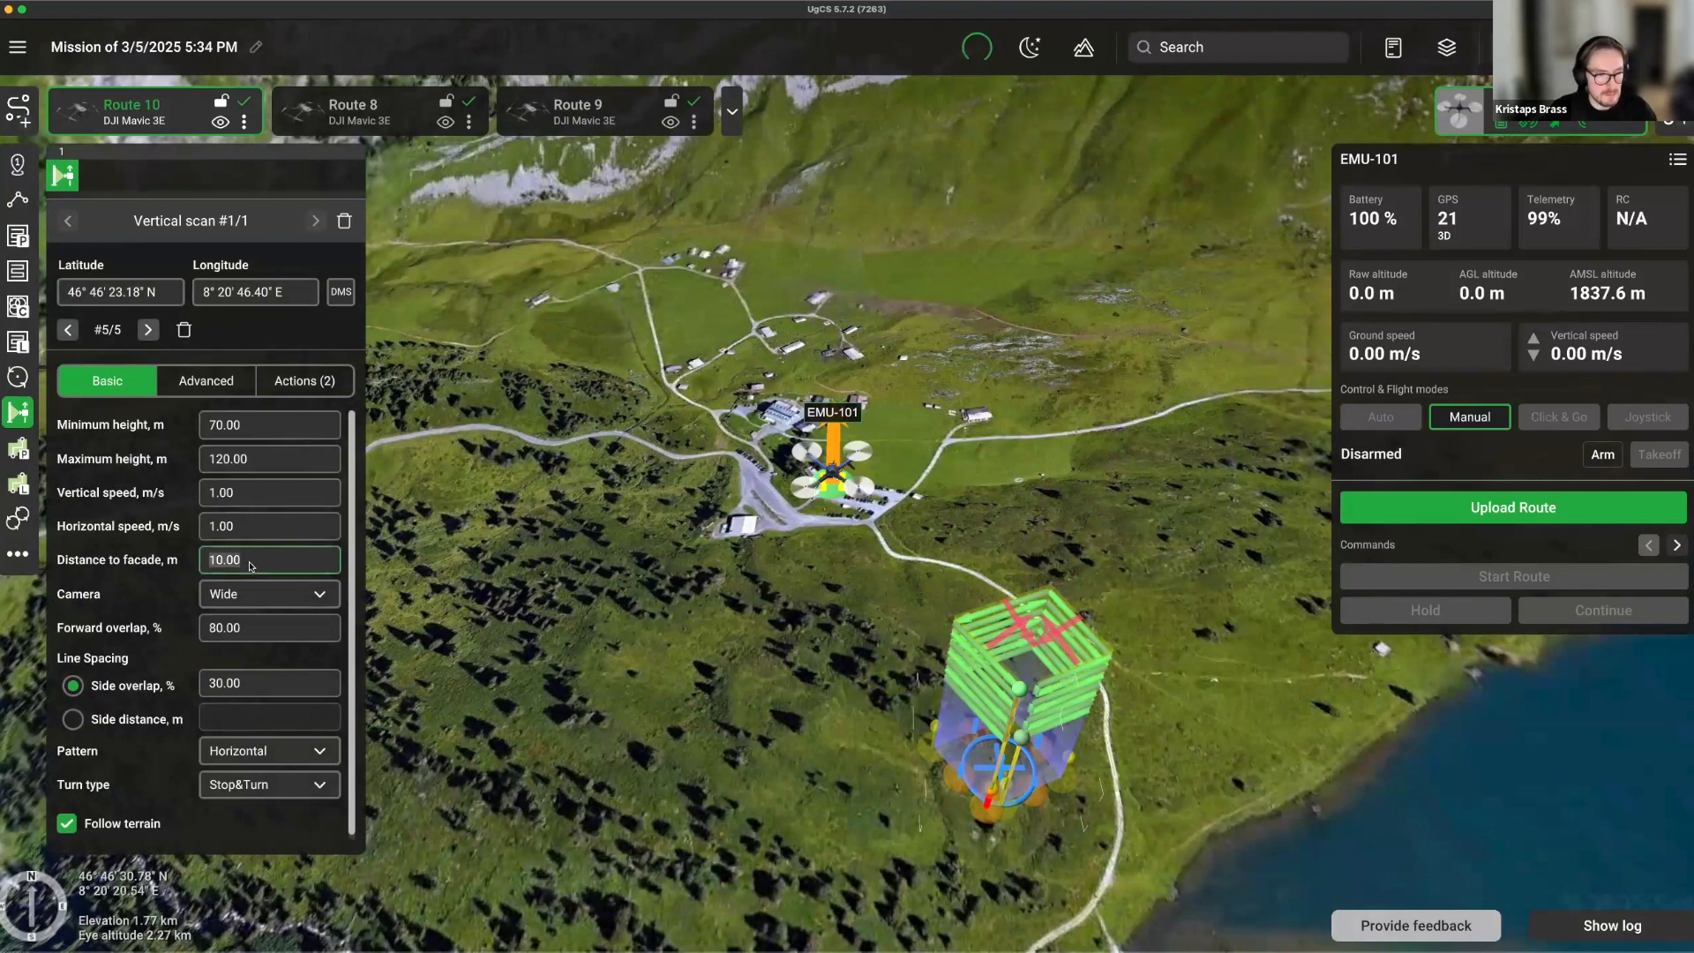
{"action": "type", "text": "40"}
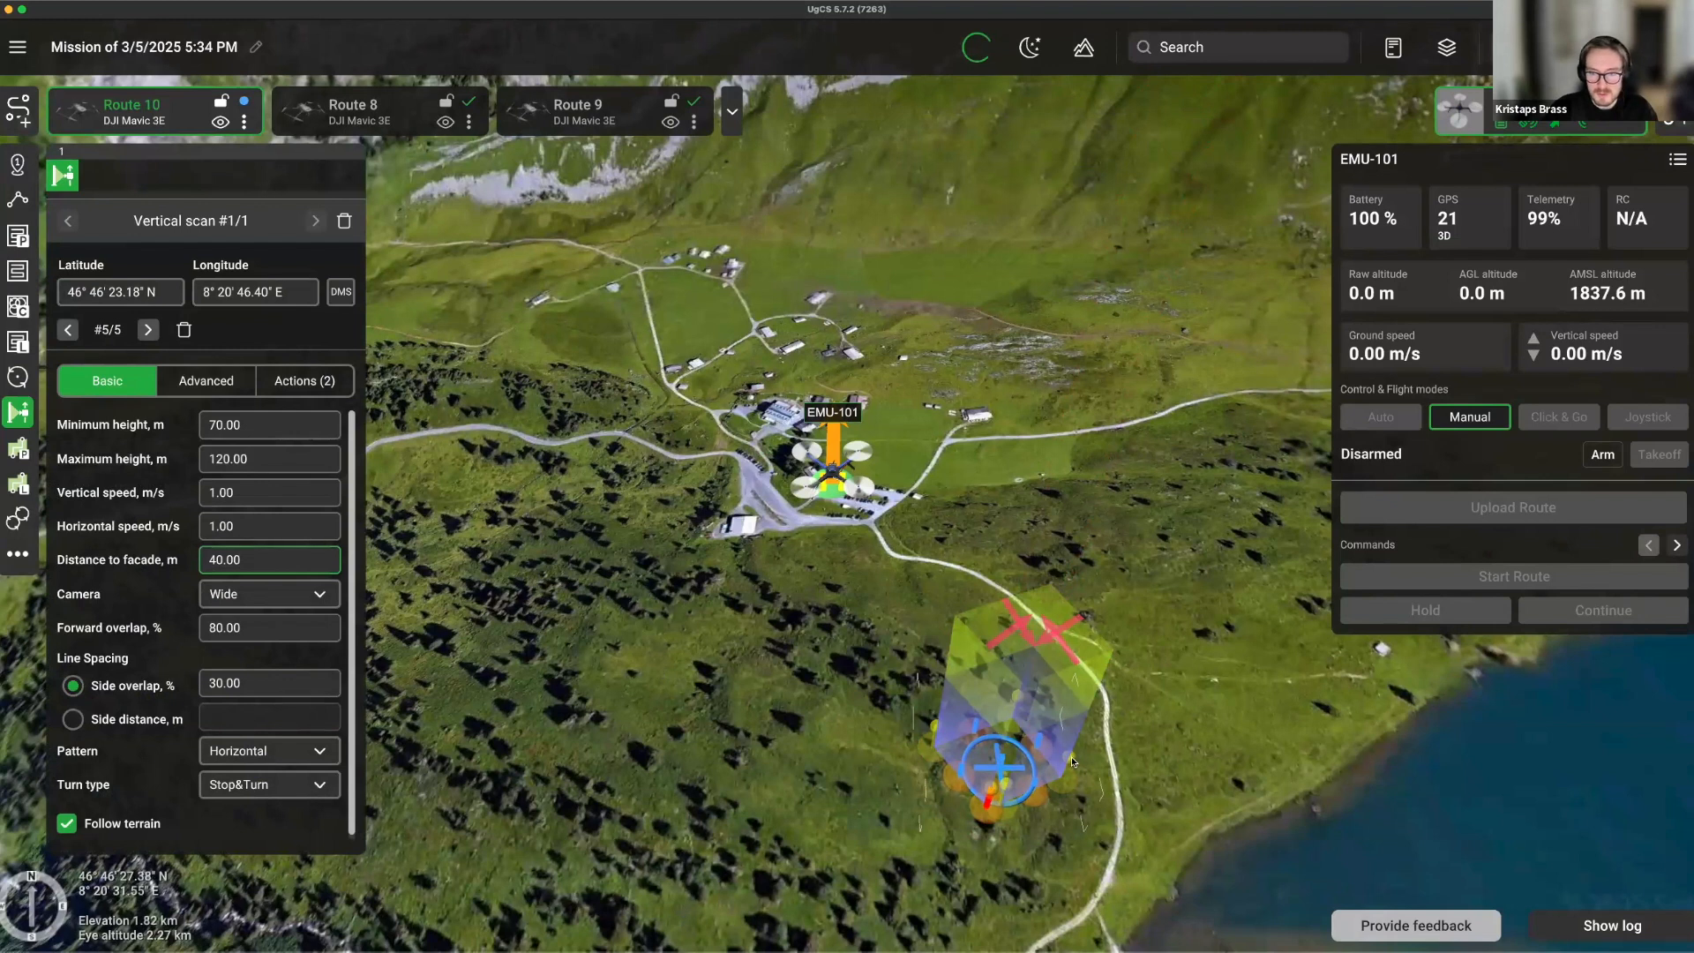
{"action": "scroll", "coordinate": [1132, 687], "scroll_direction": "up", "scroll_amount": 5}
{"action": "right_click_drag", "start_coordinate": [1132, 686], "coordinate": [1066, 700]}
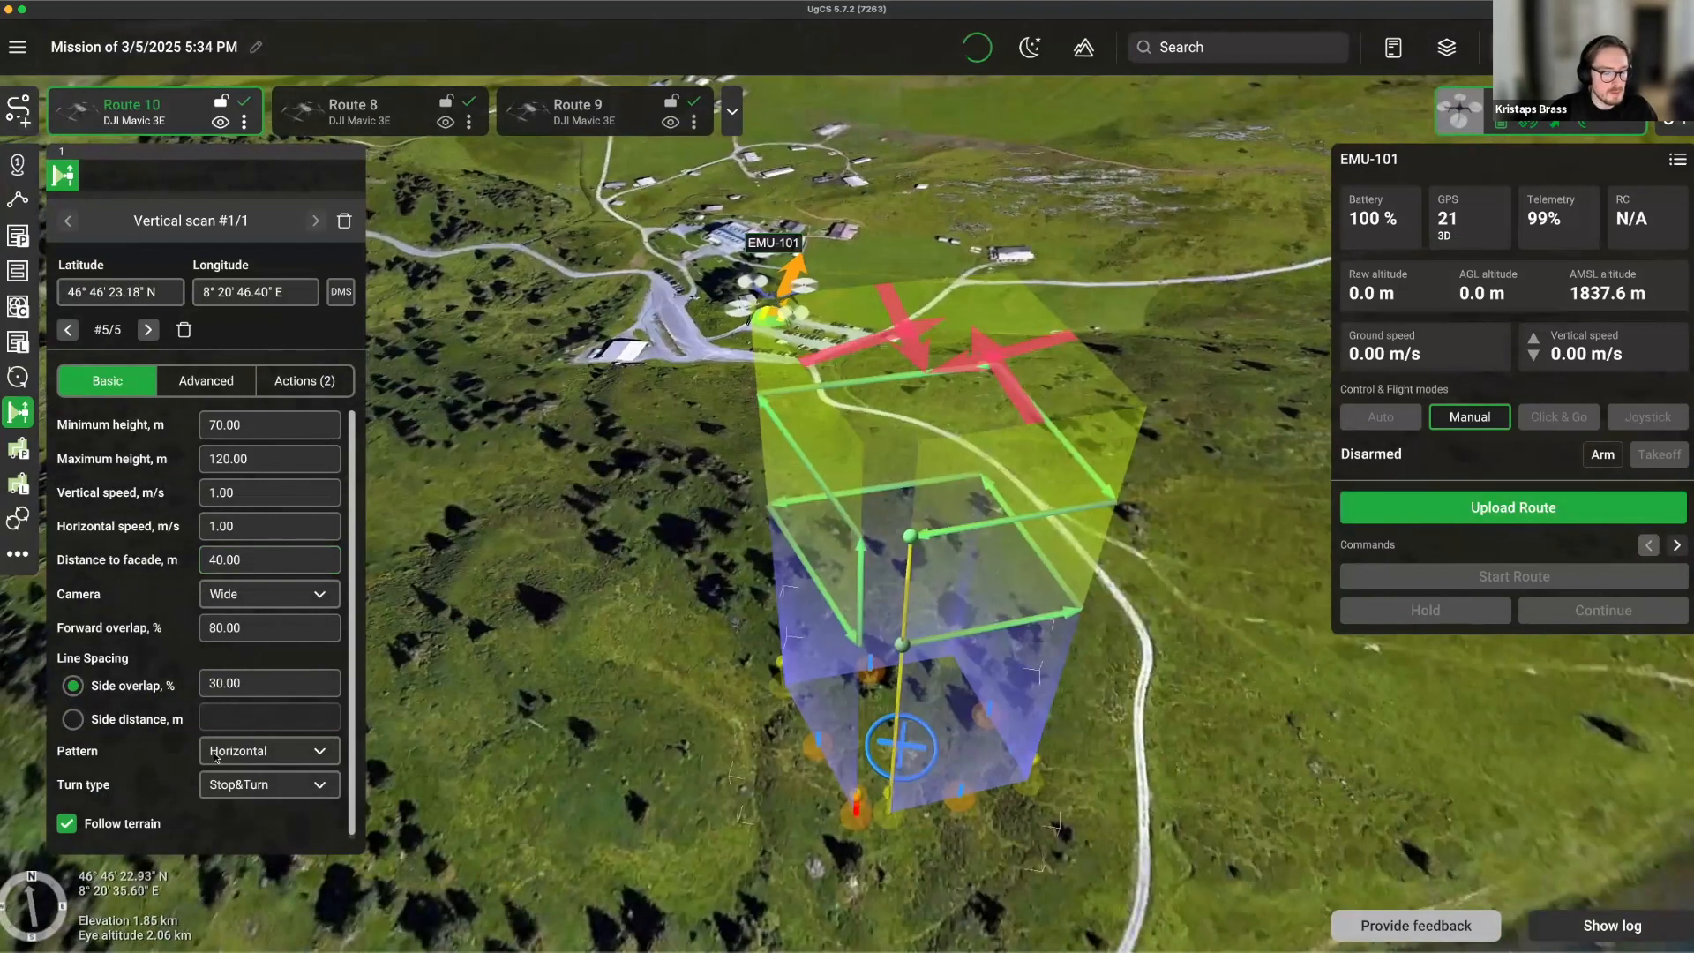
Switch the scan pattern to Vertical and set the minimum height to 50.
{"action": "left_click", "coordinate": [239, 754]}
{"action": "left_click", "coordinate": [238, 789]}
{"action": "double_click", "coordinate": [266, 426]}
{"action": "type", "text": "50"}
{"action": "key", "text": "Return"}
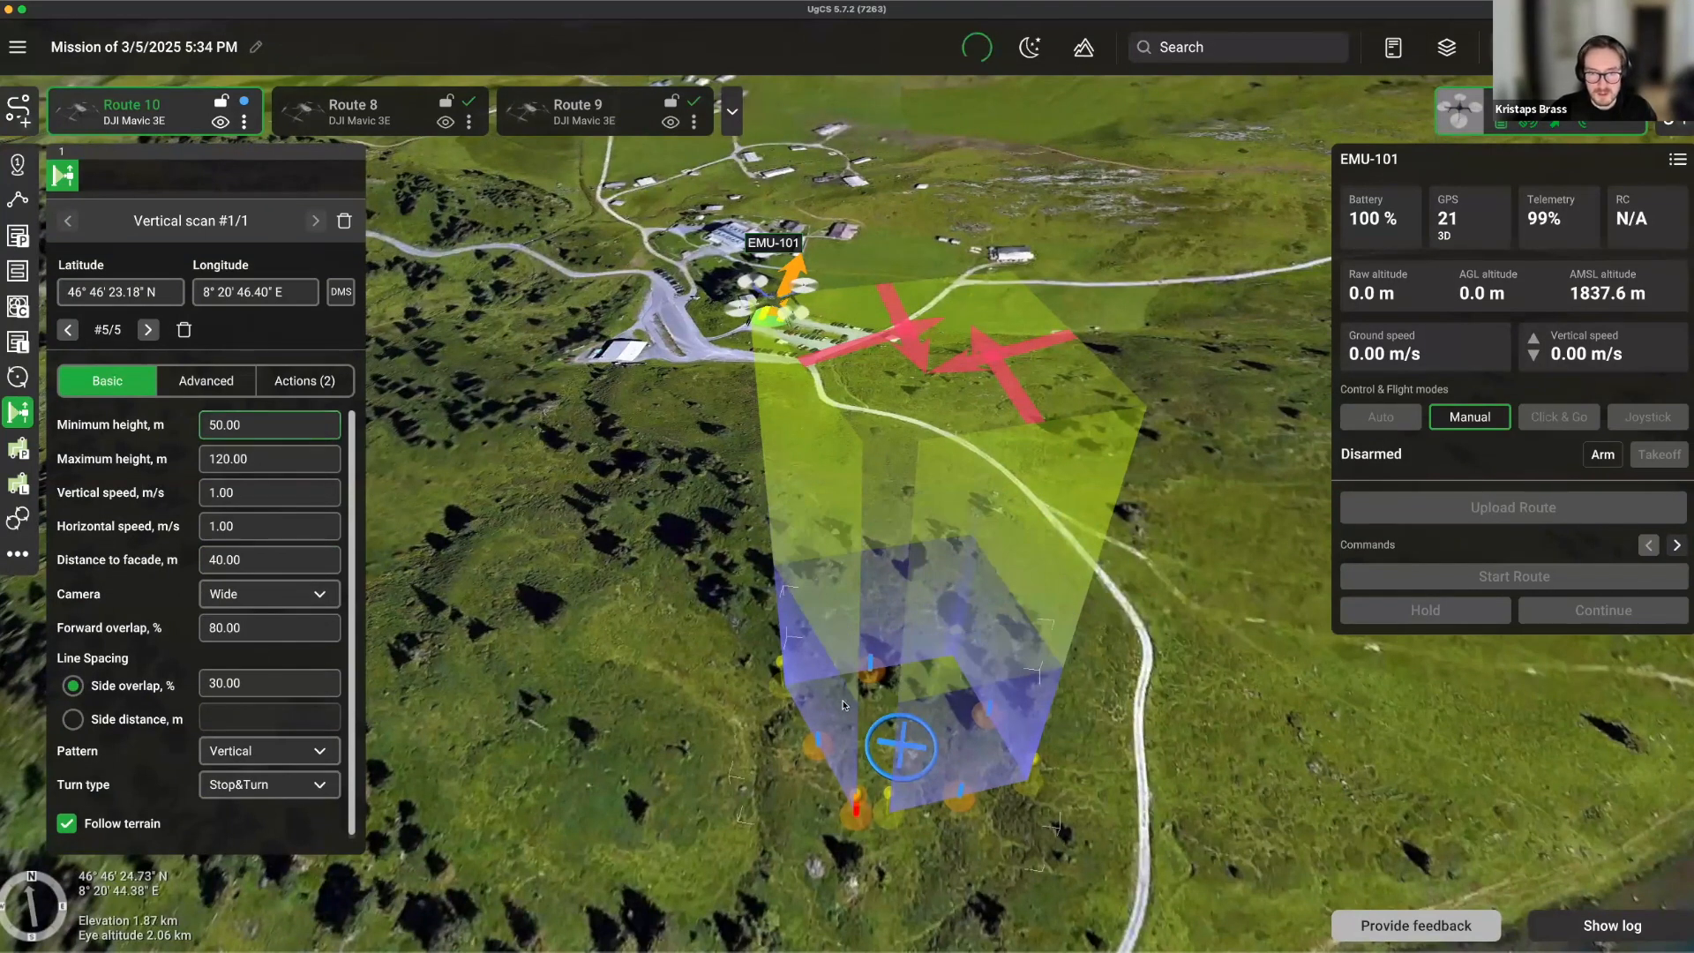
Move the scan area's corners inward to reshape it, then turn the map north-up.
{"action": "left_click", "coordinate": [771, 677]}
{"action": "left_click_drag", "start_coordinate": [772, 679], "coordinate": [823, 688]}
{"action": "left_click_drag", "start_coordinate": [864, 812], "coordinate": [877, 797]}
{"action": "left_click", "coordinate": [1025, 771]}
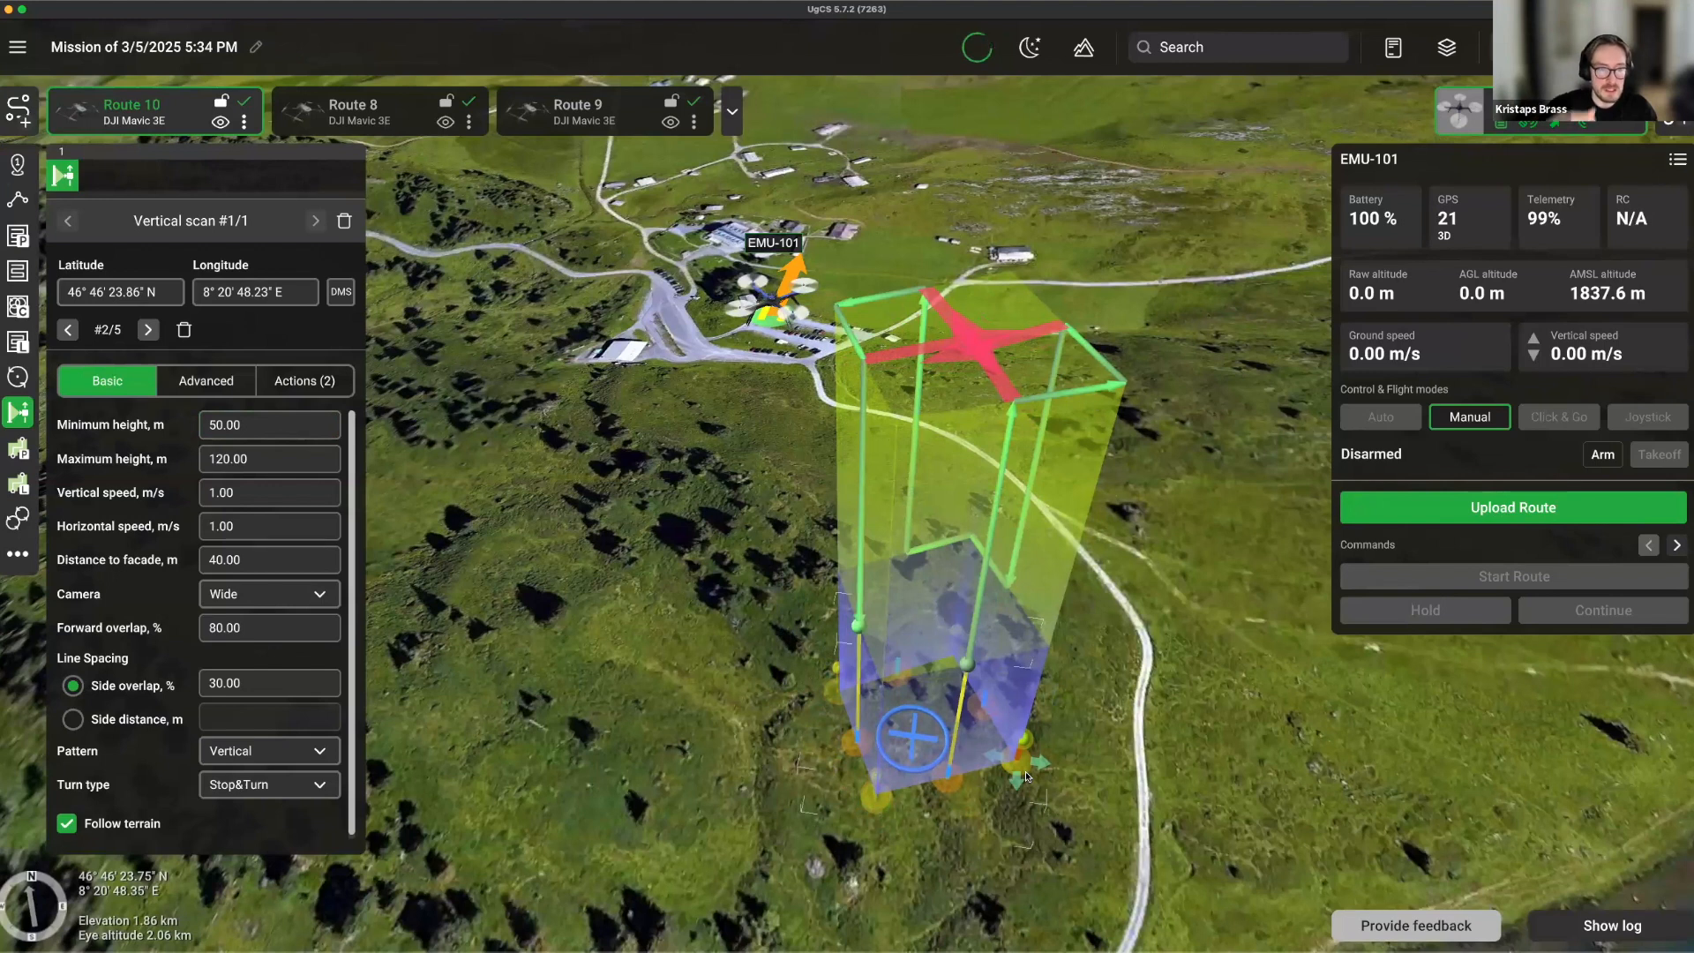
{"action": "right_click_drag", "start_coordinate": [731, 566], "coordinate": [1429, 545]}
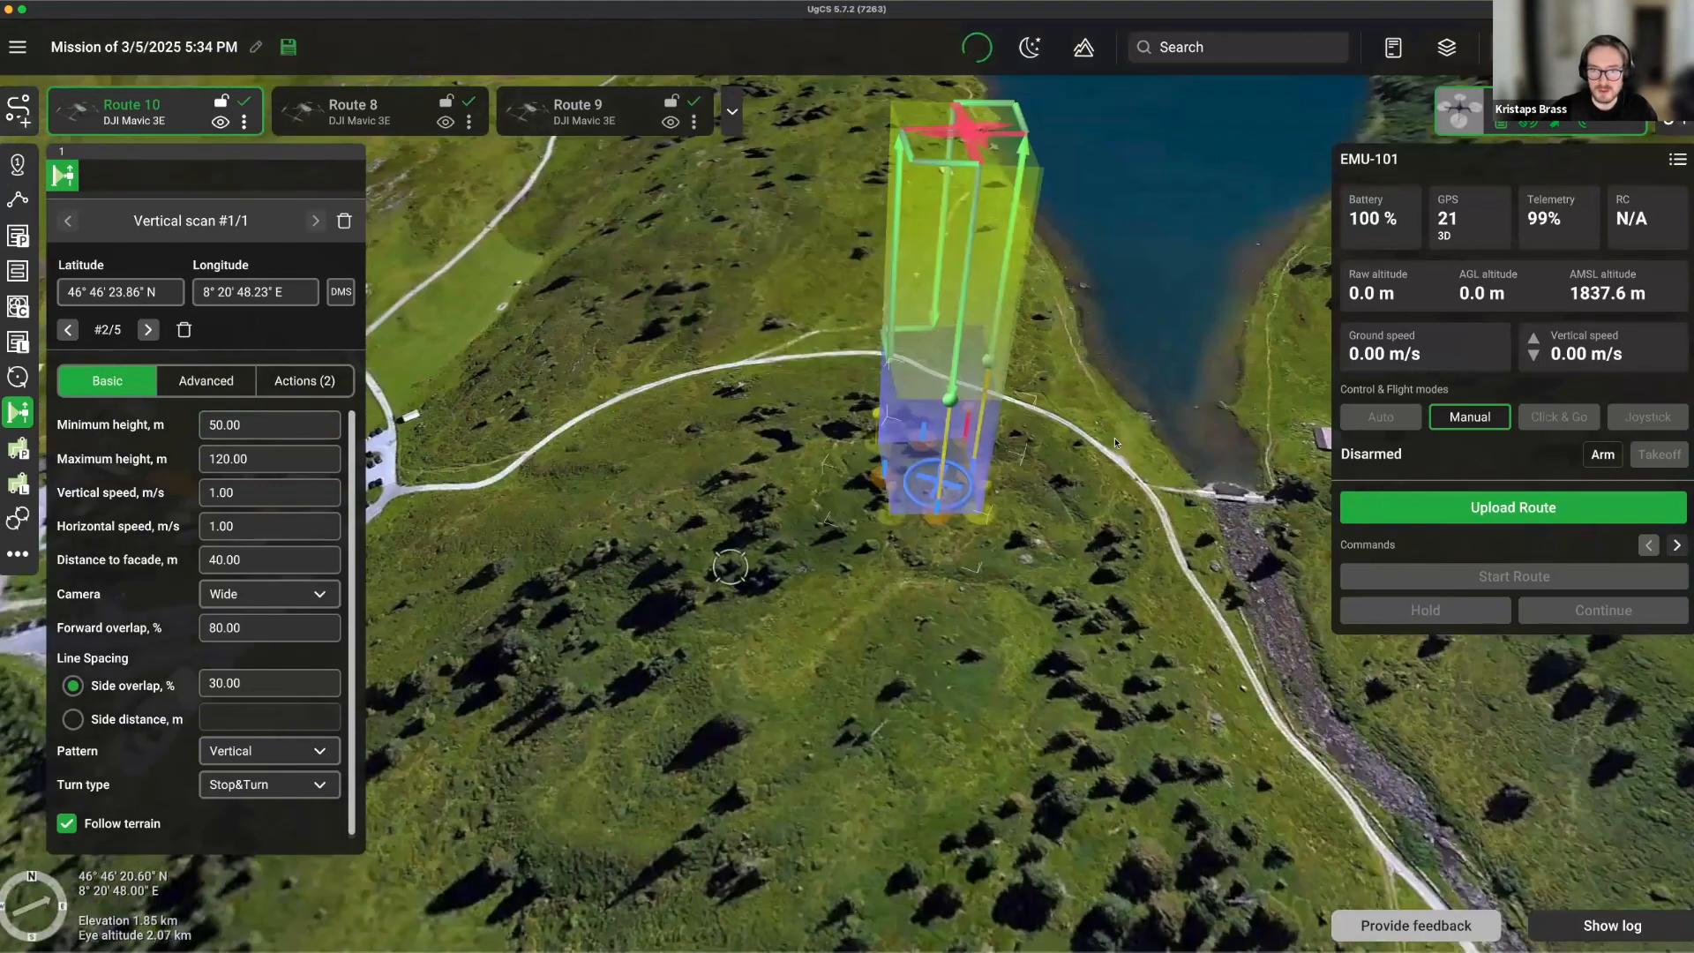
{"action": "left_click_drag", "start_coordinate": [1050, 397], "coordinate": [987, 498]}
{"action": "right_click_drag", "start_coordinate": [986, 492], "coordinate": [626, 506]}
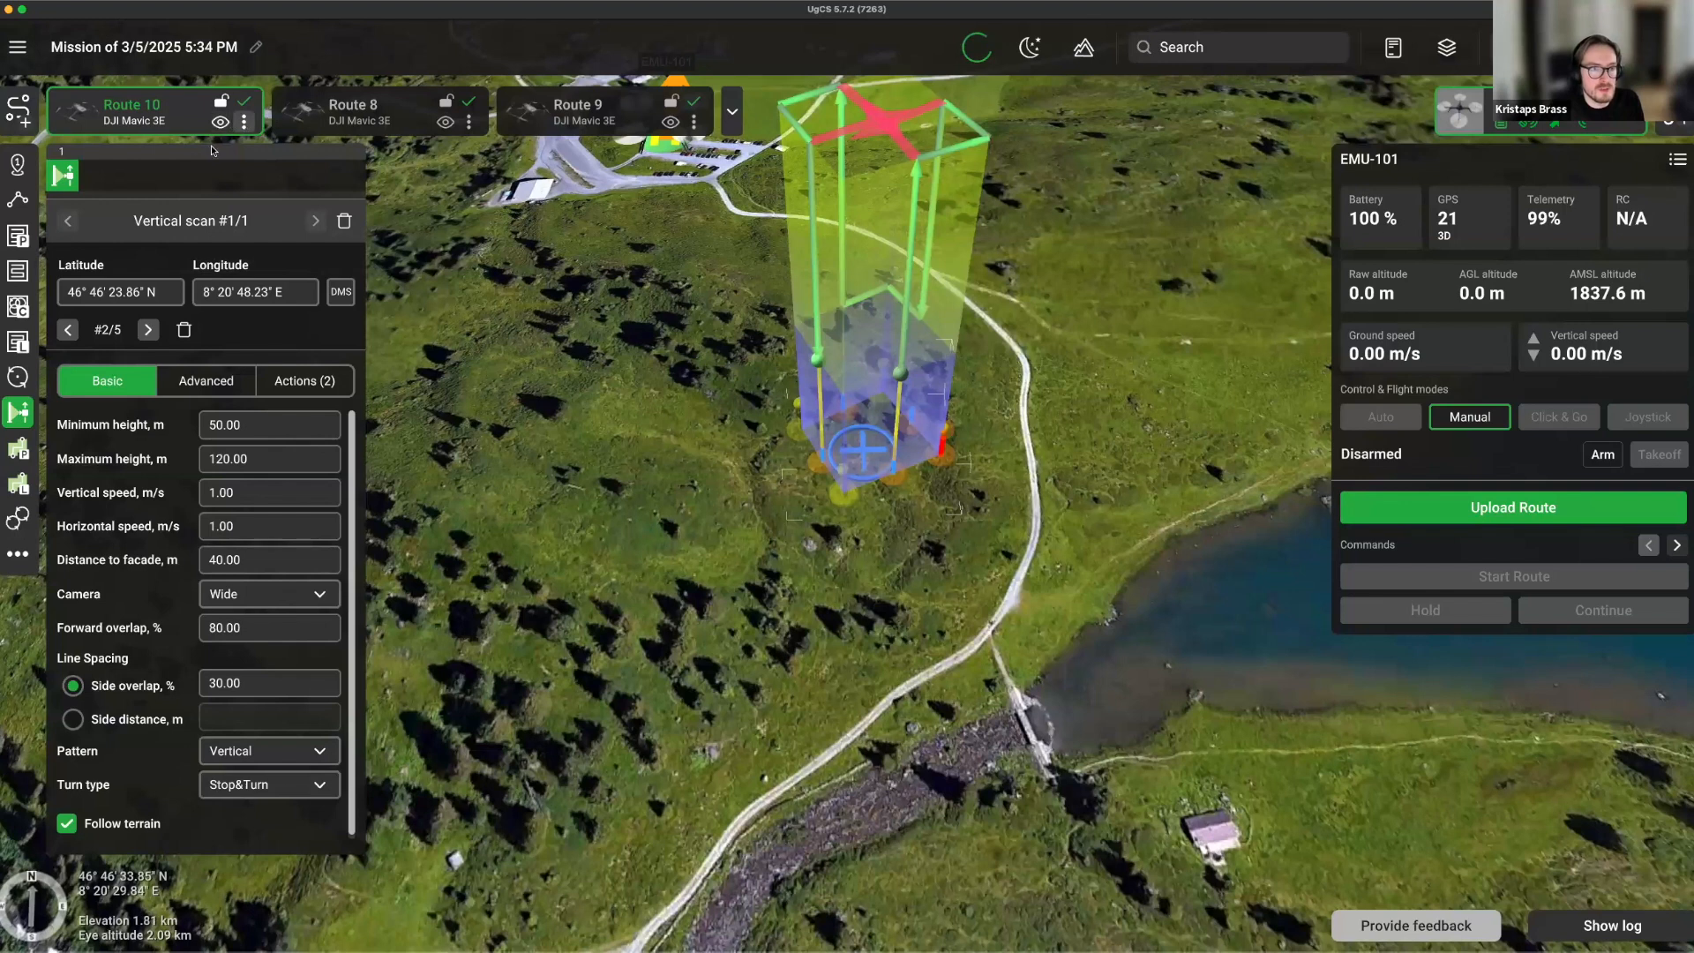
Review Route 10's parameters and close them without changes.
{"action": "left_click", "coordinate": [170, 158]}
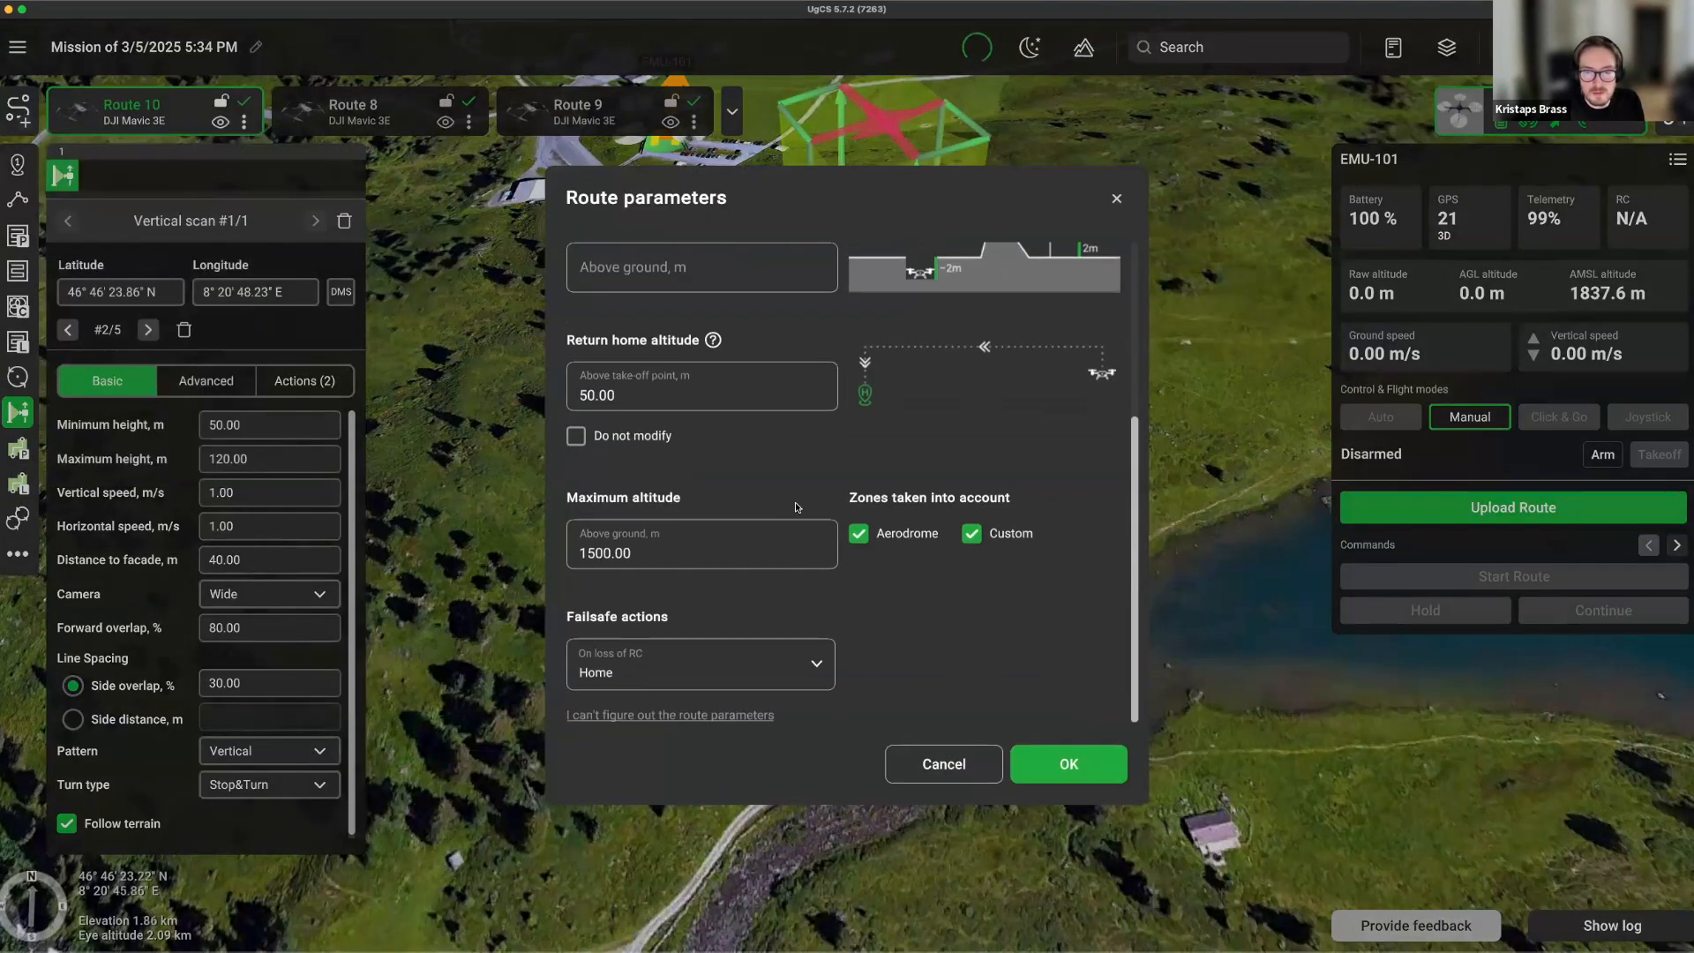
{"action": "scroll", "coordinate": [794, 503], "scroll_direction": "up", "scroll_amount": 5}
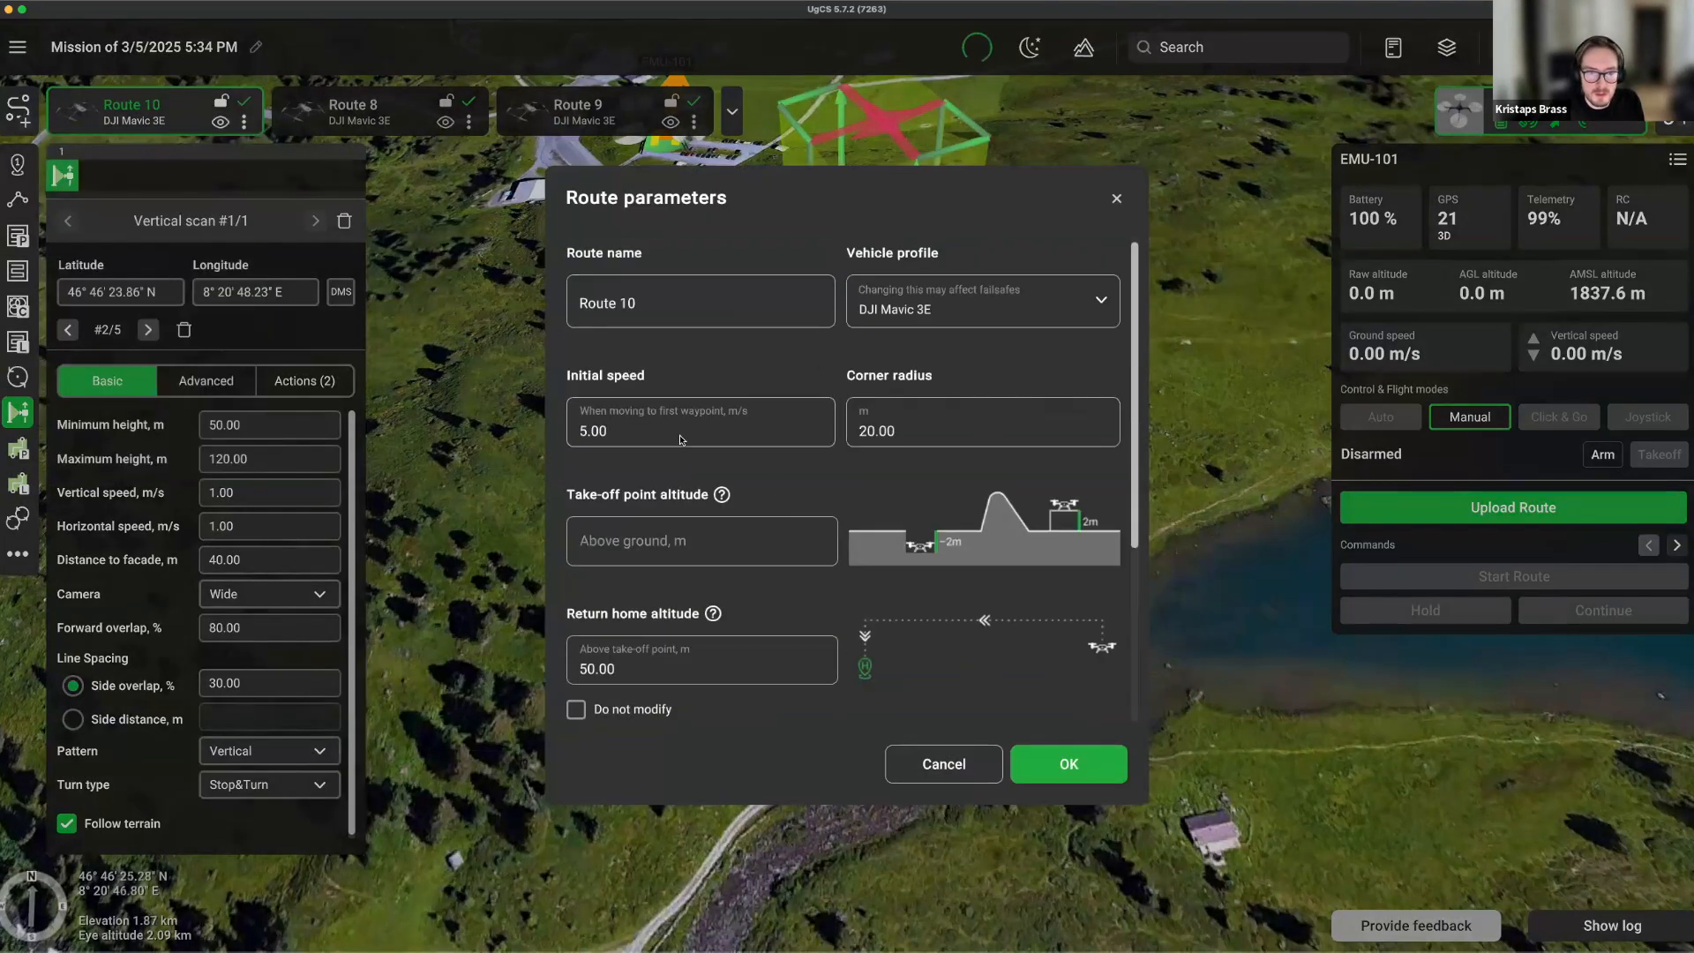
{"action": "scroll", "coordinate": [736, 460], "scroll_direction": "down", "scroll_amount": 3}
{"action": "scroll", "coordinate": [737, 459], "scroll_direction": "down", "scroll_amount": 2}
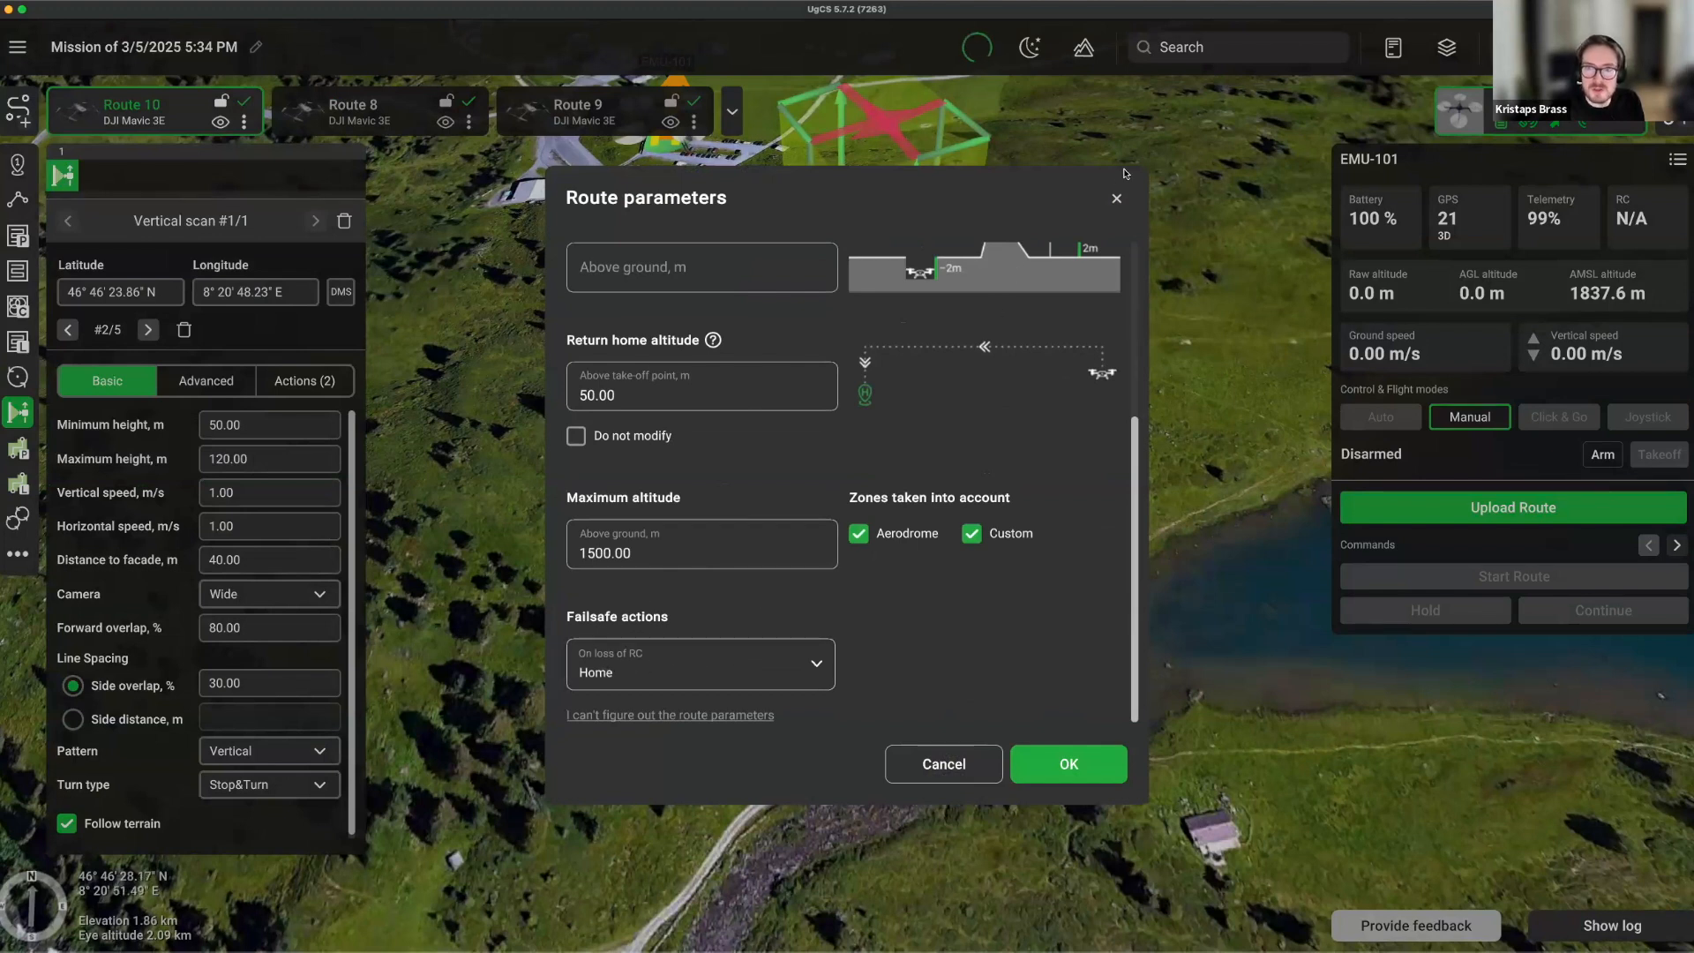
{"action": "left_click", "coordinate": [1116, 199]}
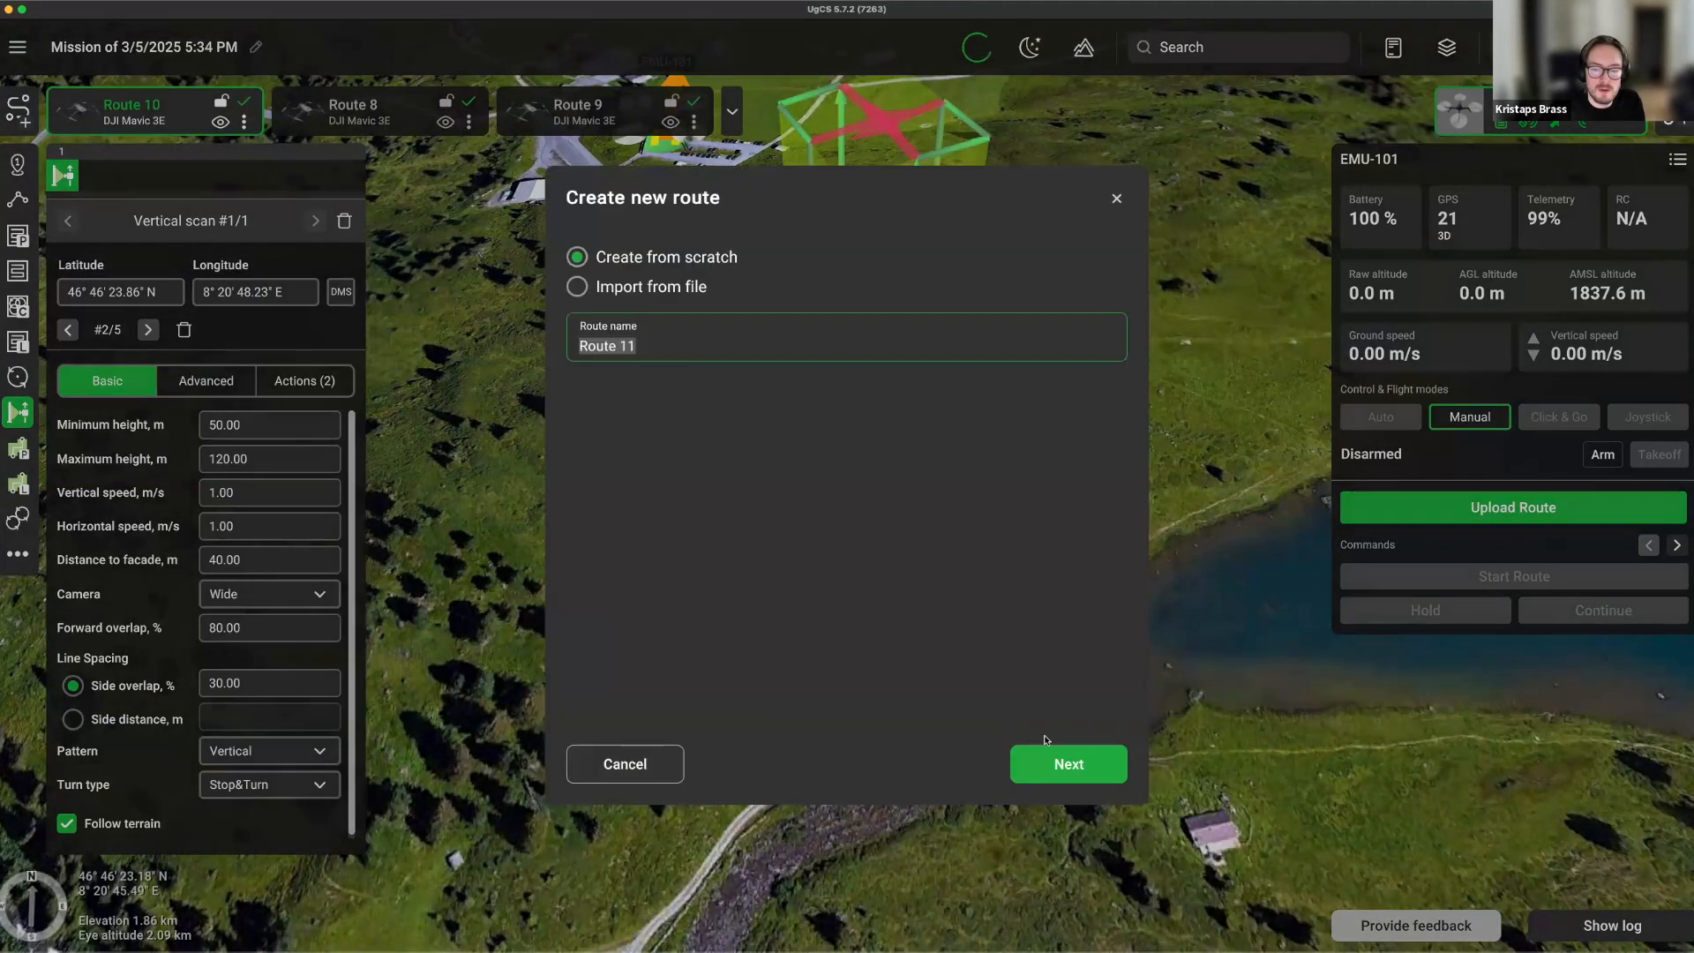
Create a new route using the ArduCopter Quad profile.
{"action": "left_click", "coordinate": [1063, 762]}
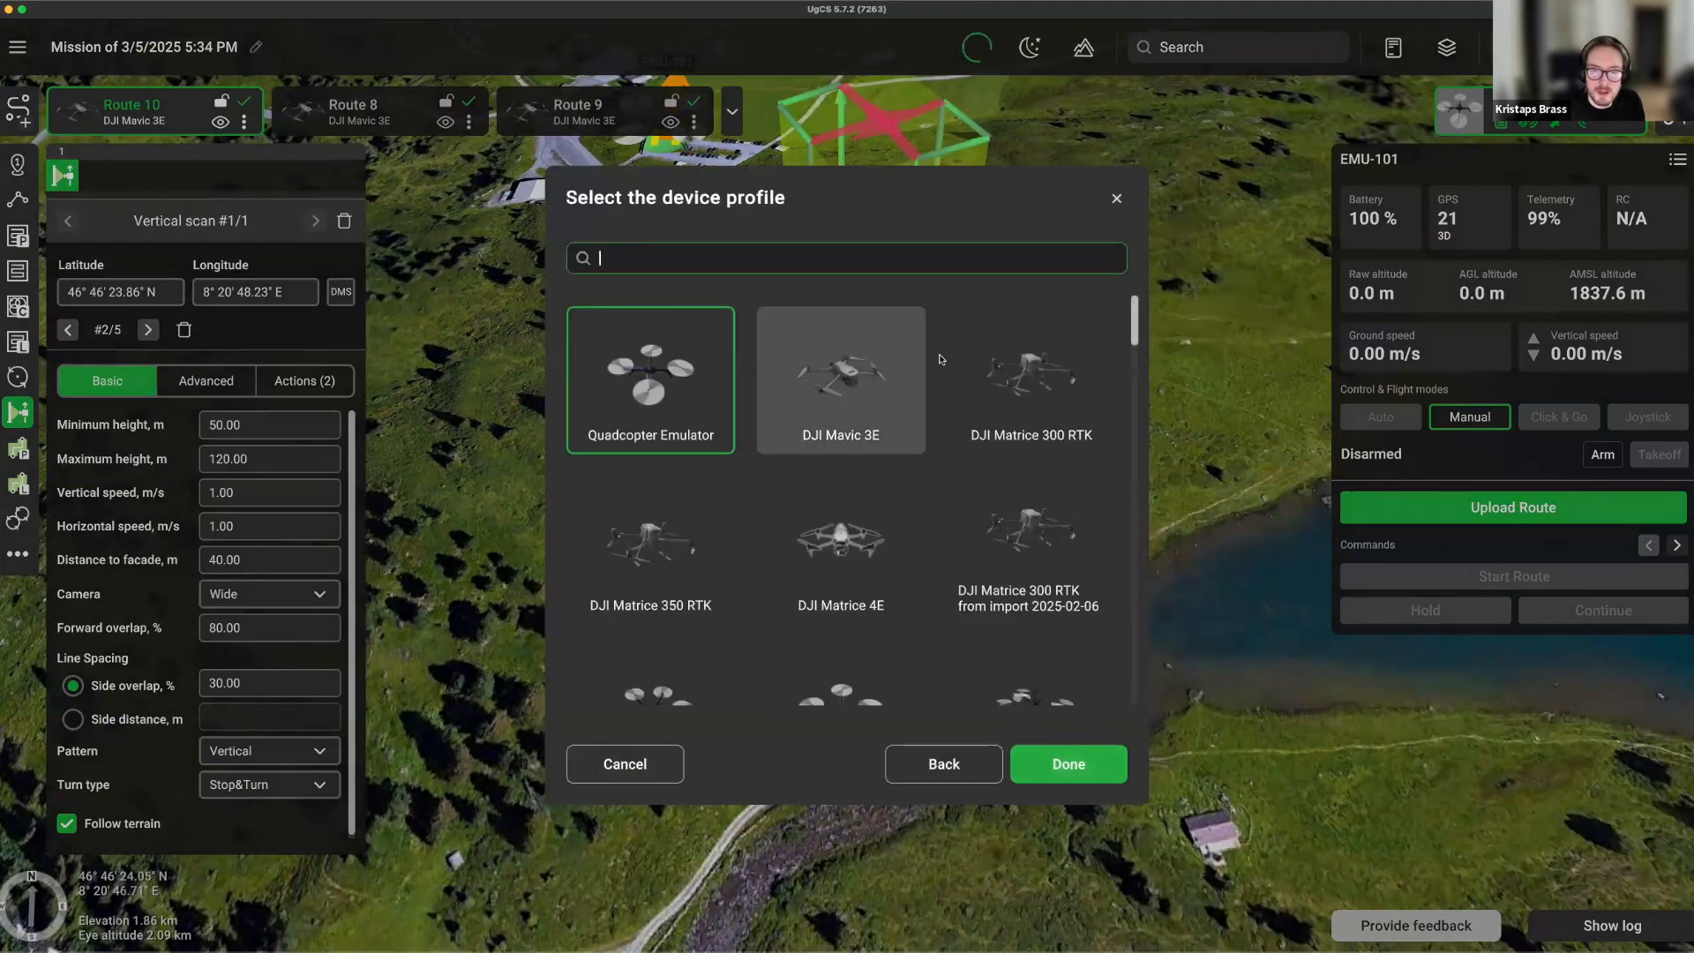
{"action": "scroll", "coordinate": [841, 547], "scroll_direction": "down", "scroll_amount": 2}
{"action": "left_click", "coordinate": [840, 573]}
{"action": "left_click", "coordinate": [1068, 763]}
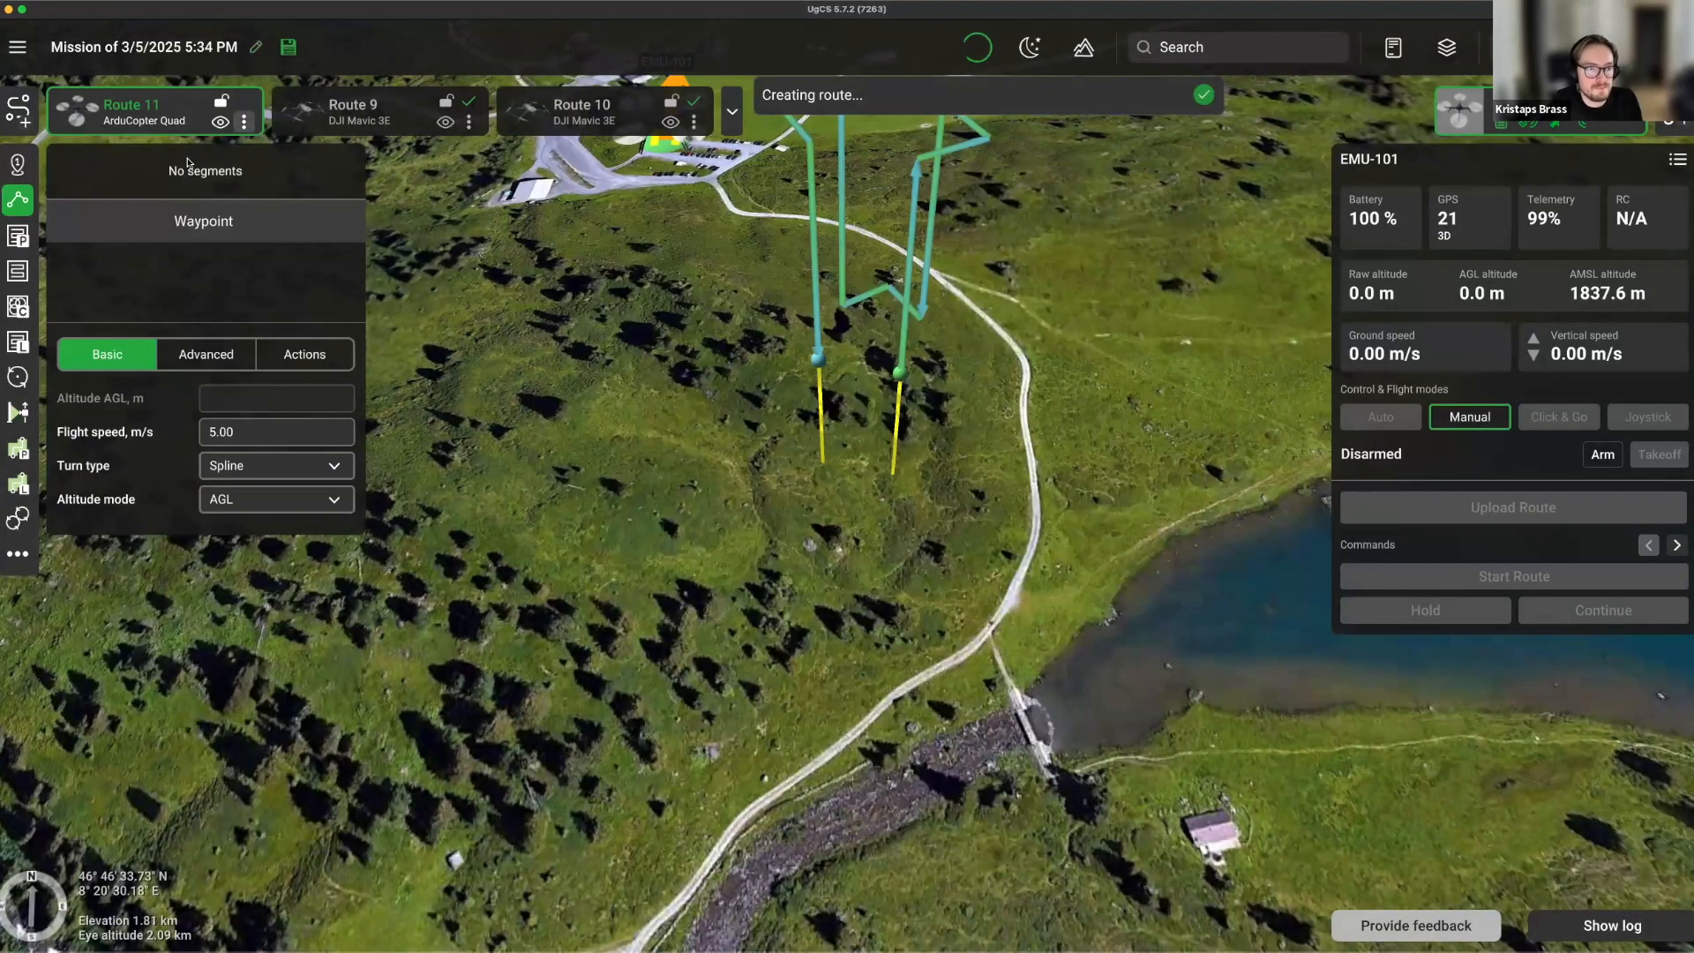
Keep Home as the RC-loss and battery-discharge failsafe actions and apply the route parameters.
{"action": "scroll", "coordinate": [627, 452], "scroll_direction": "down", "scroll_amount": 5}
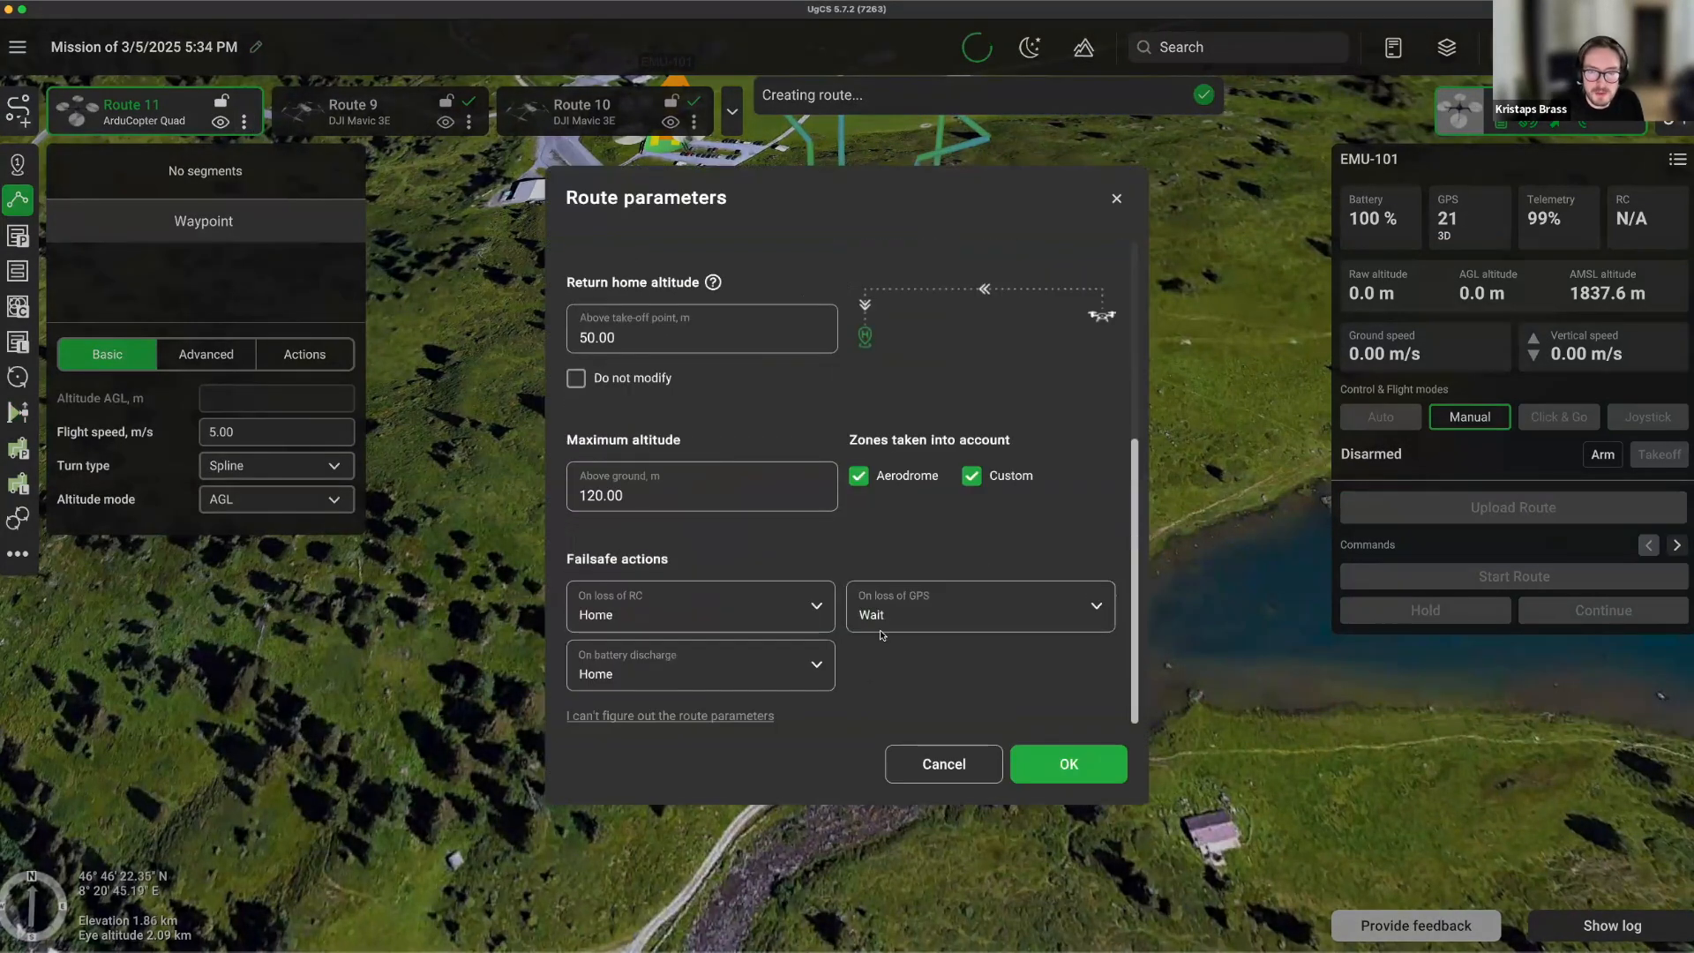
{"action": "left_click", "coordinate": [698, 608]}
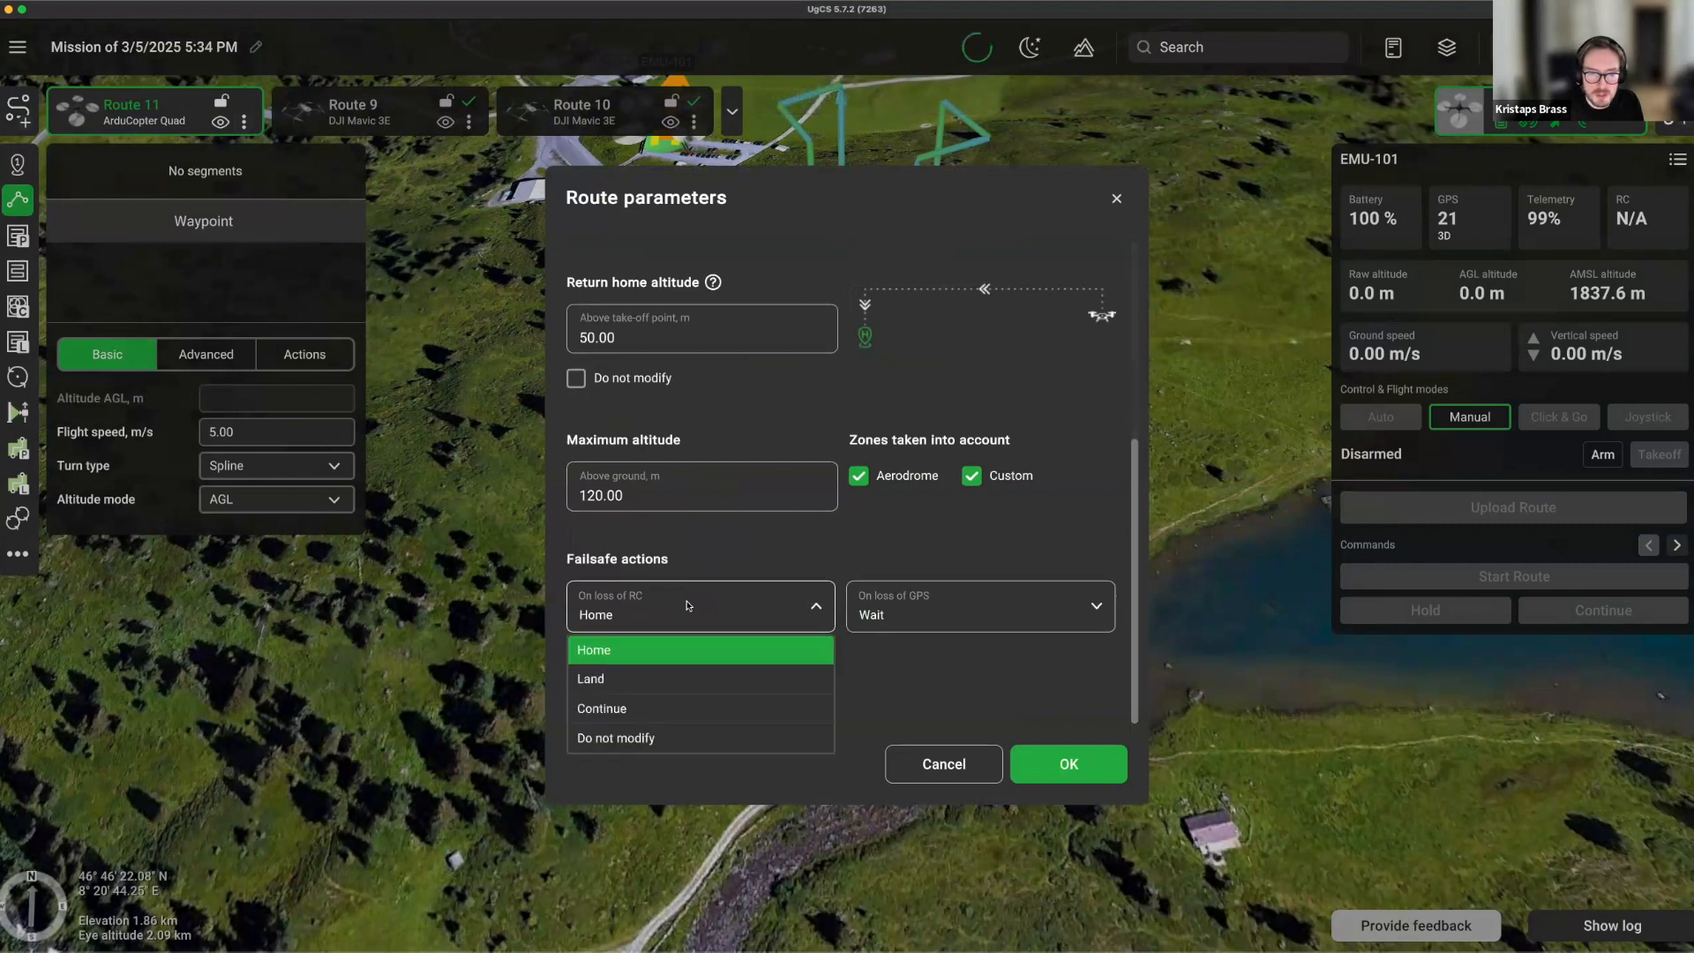
{"action": "left_click", "coordinate": [767, 610]}
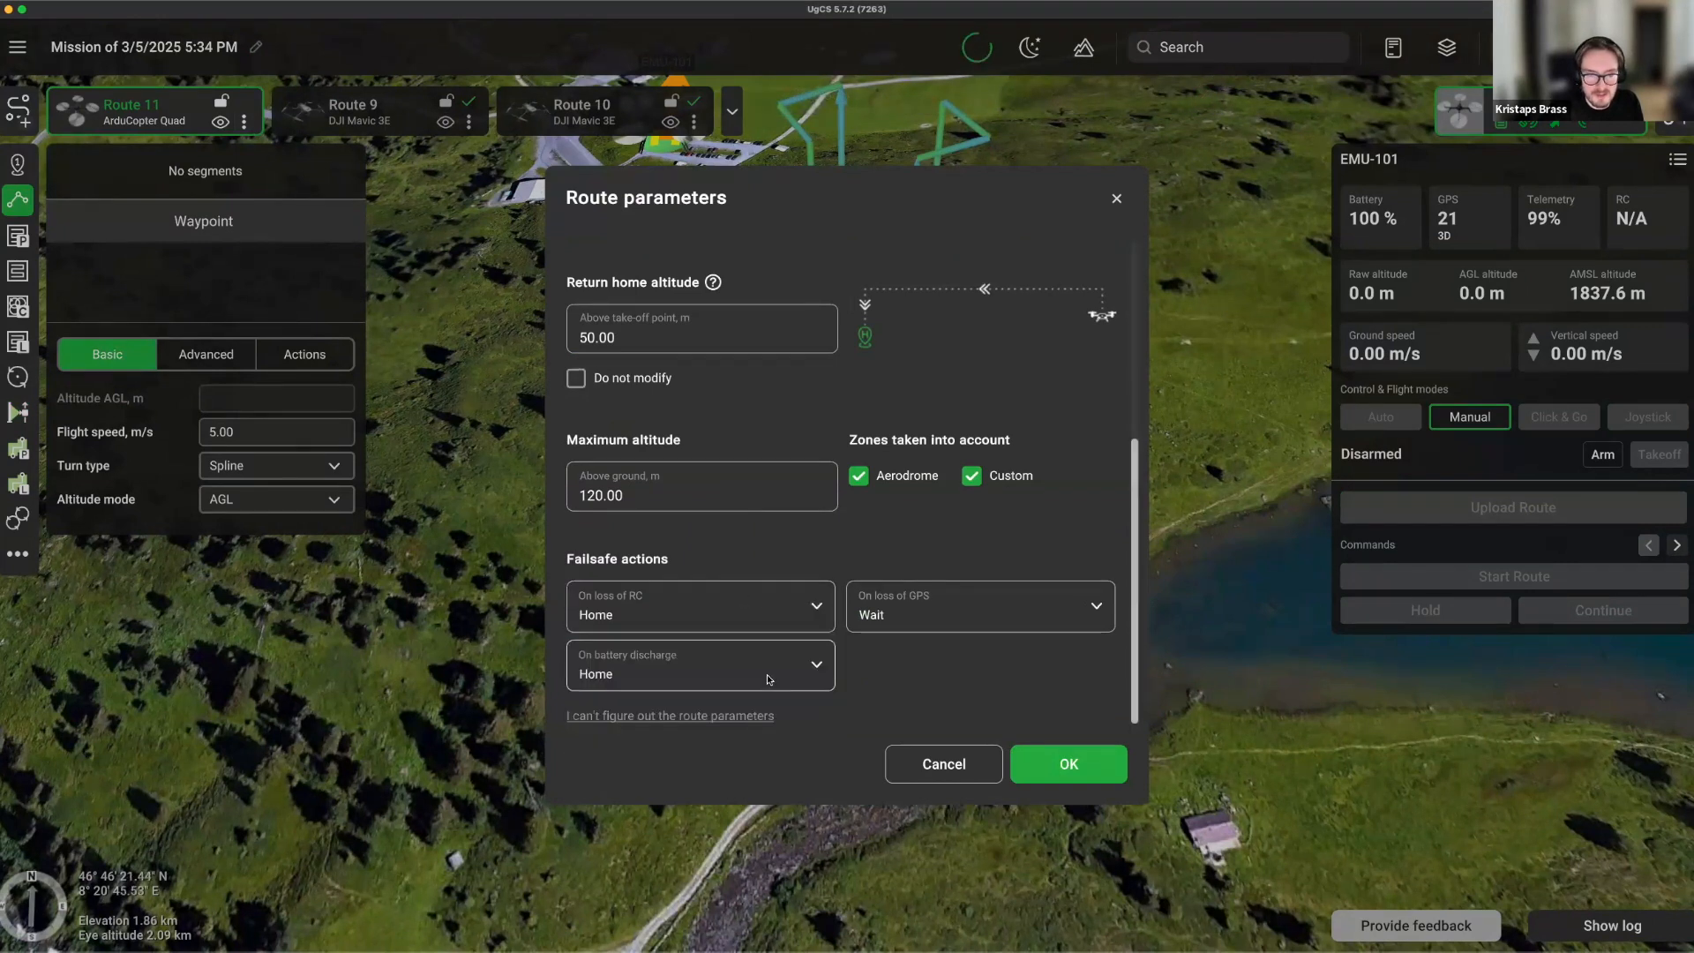
{"action": "left_click", "coordinate": [766, 675]}
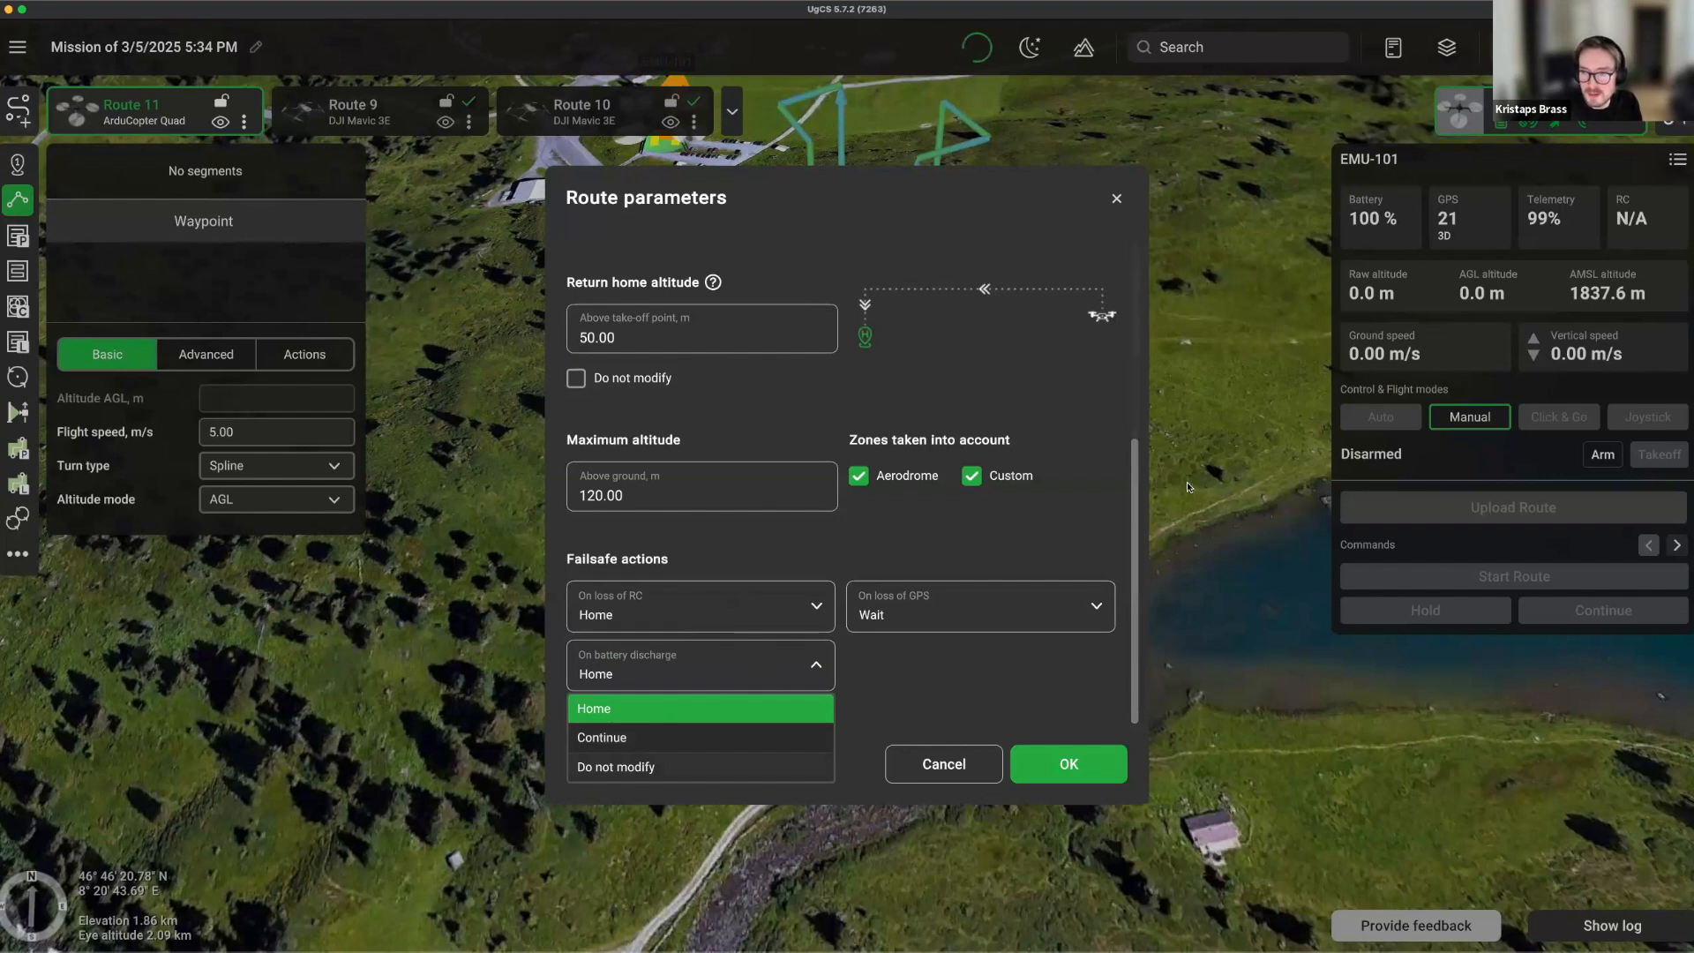
{"action": "left_click", "coordinate": [1131, 771]}
{"action": "left_click", "coordinate": [1118, 766]}
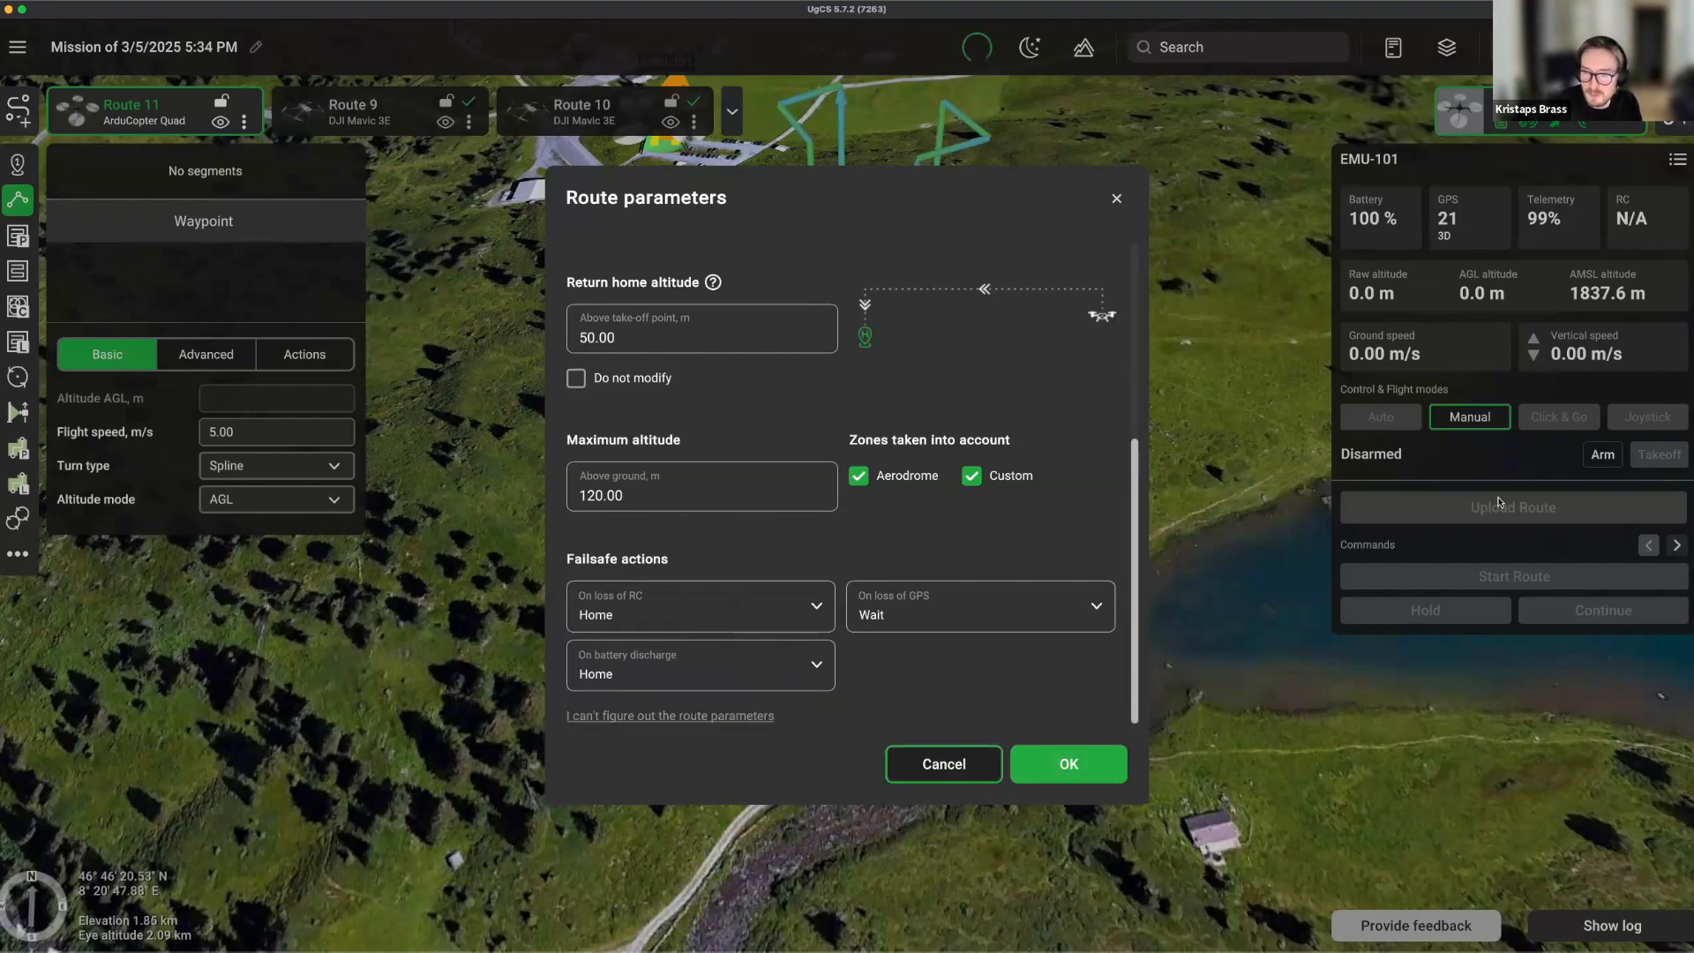